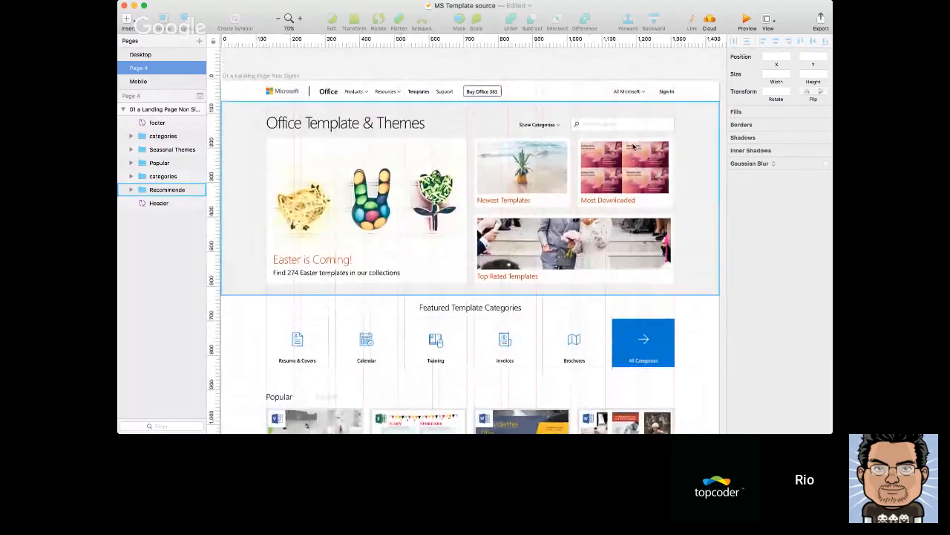
# Examine the Office Template & Themes landing page artboard from header to footer, then as a whole with its column grid
pyautogui.hscroll(-3, 624, 146)
pyautogui.scroll(-4, 611, 147)
pyautogui.hscroll(2, 607, 147)
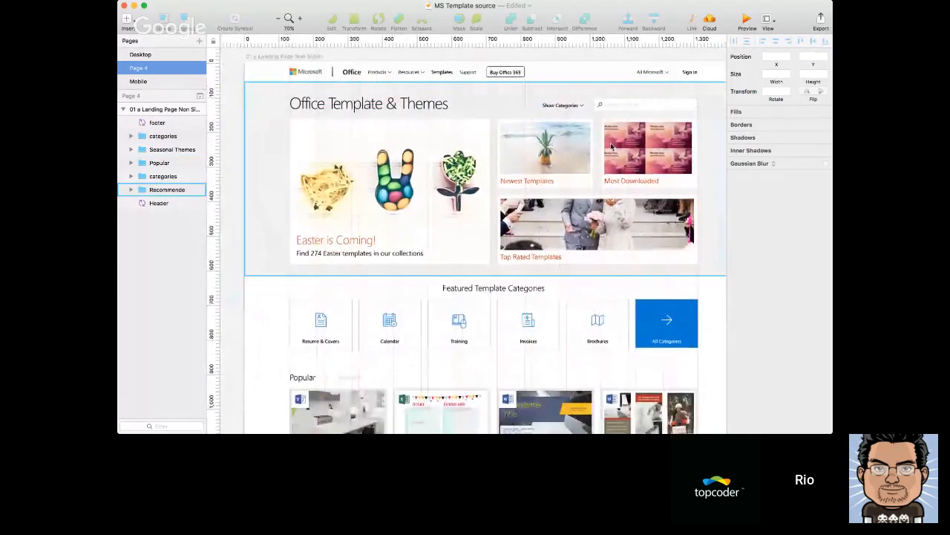
pyautogui.scroll(2, 639, 141)
pyautogui.hscroll(1, 639, 141)
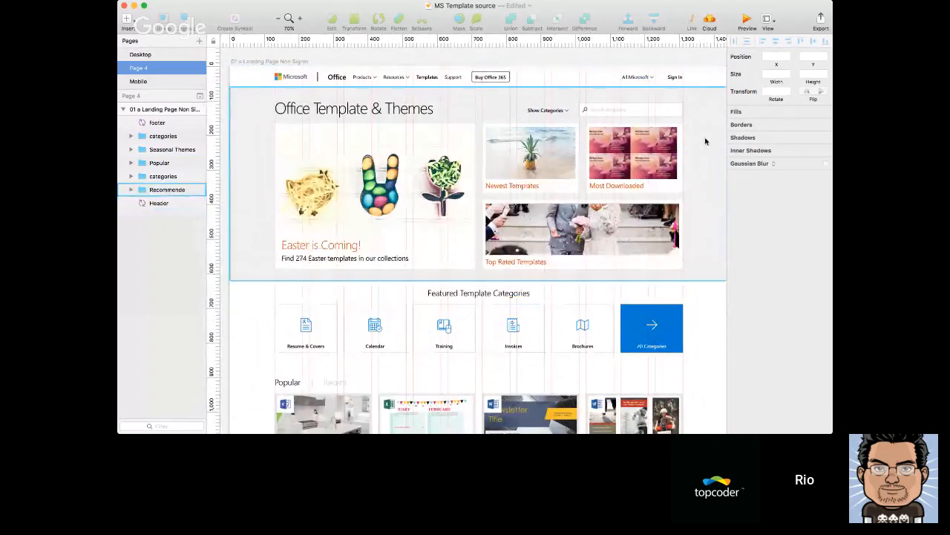
pyautogui.scroll(-2, 706, 141)
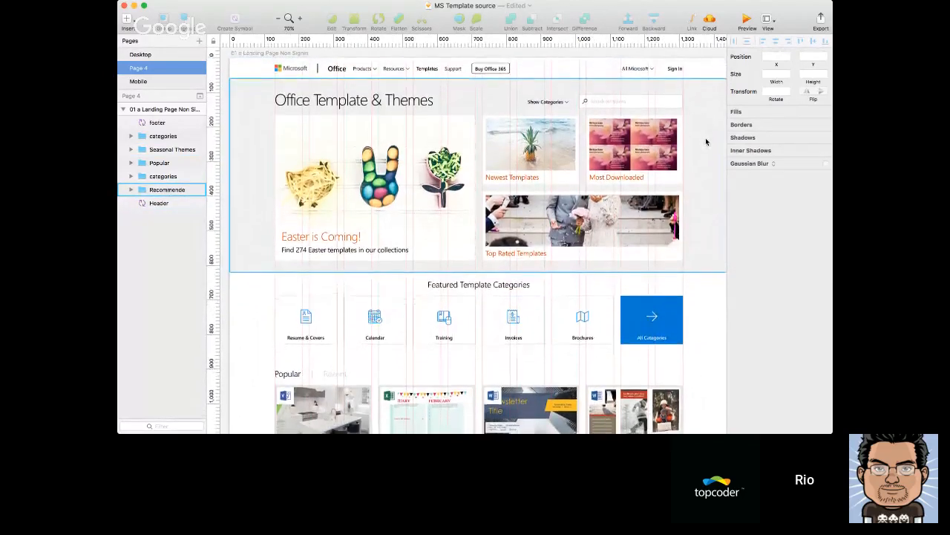
pyautogui.scroll(1, 706, 141)
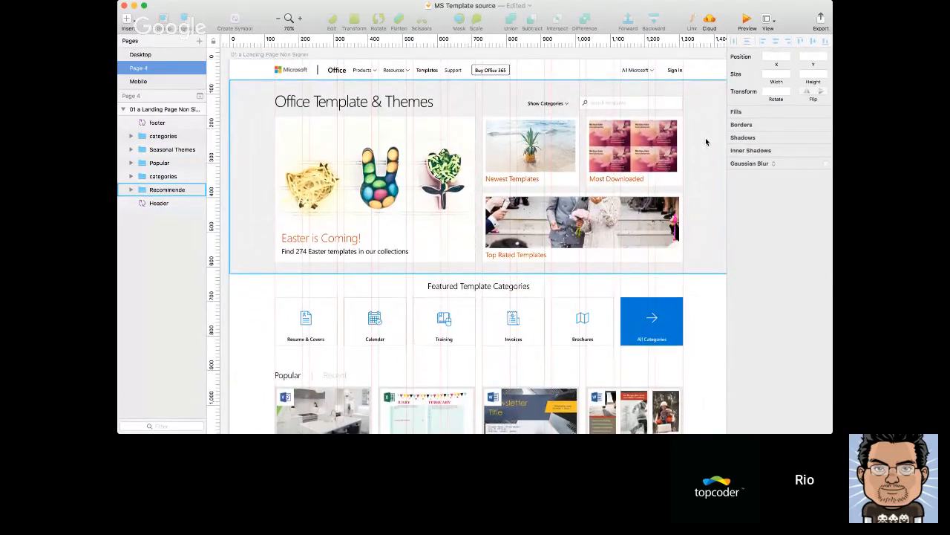
pyautogui.scroll(-10, 706, 141)
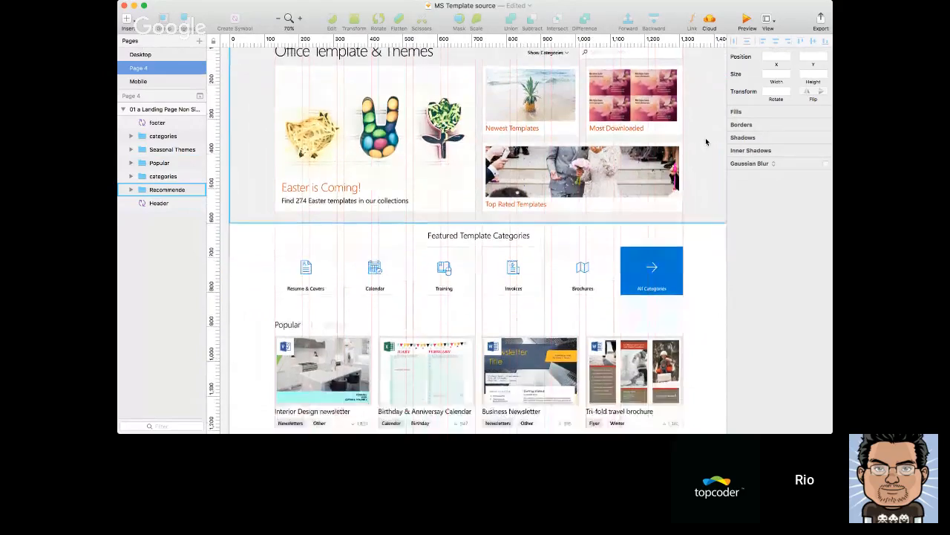
pyautogui.scroll(-8, 706, 141)
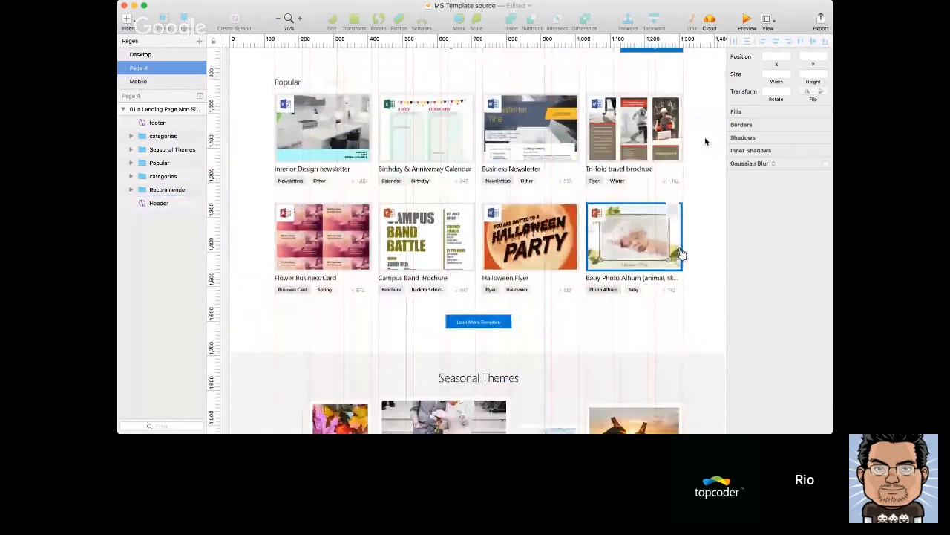
pyautogui.scroll(-20, 705, 141)
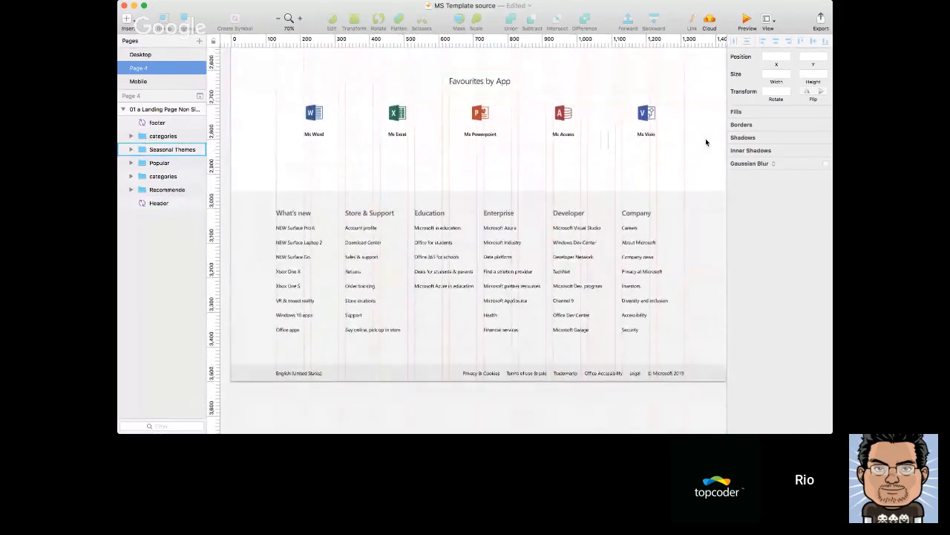
pyautogui.scroll(13, 706, 141)
pyautogui.scroll(20, 706, 143)
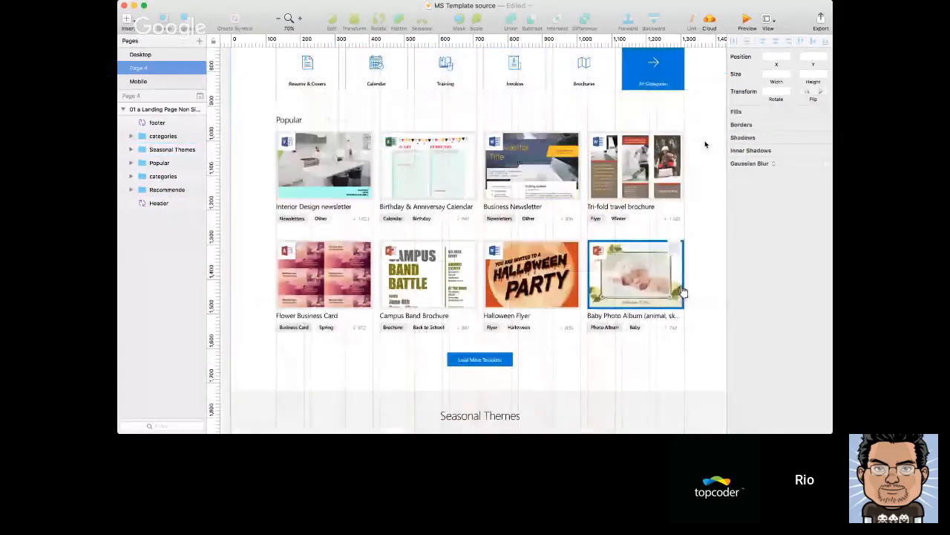
pyautogui.scroll(-3, 705, 143)
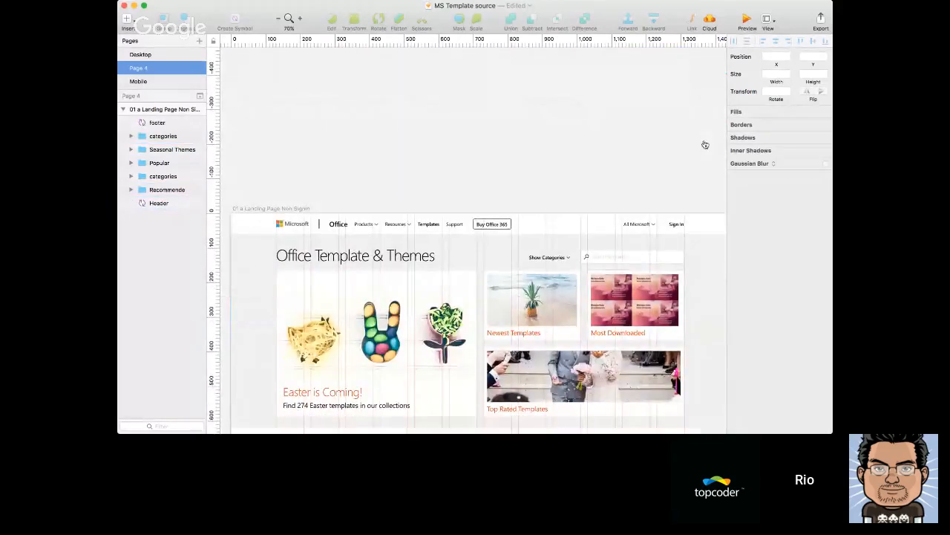
pyautogui.click(493, 172)
pyautogui.scroll(-3, 573, 168)
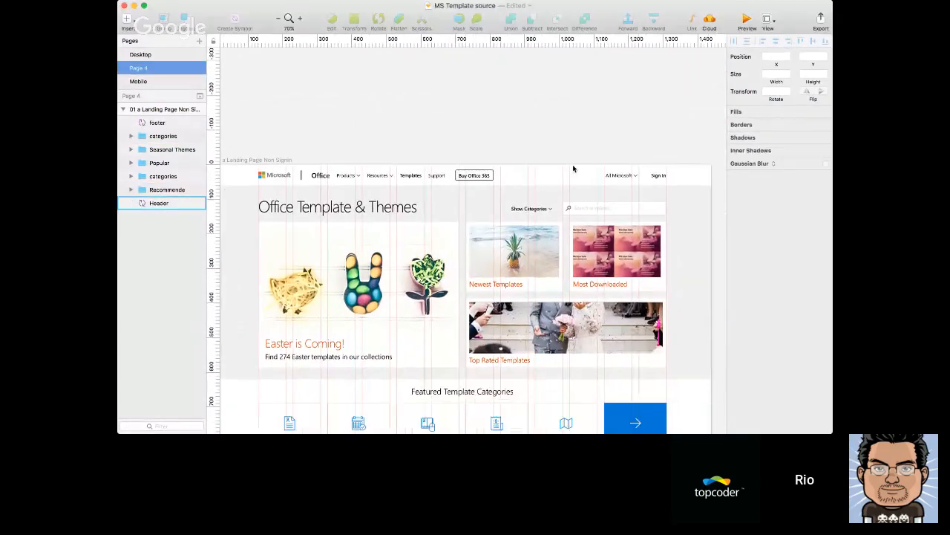
pyautogui.scroll(4, 598, 164)
pyautogui.scroll(-5, 599, 164)
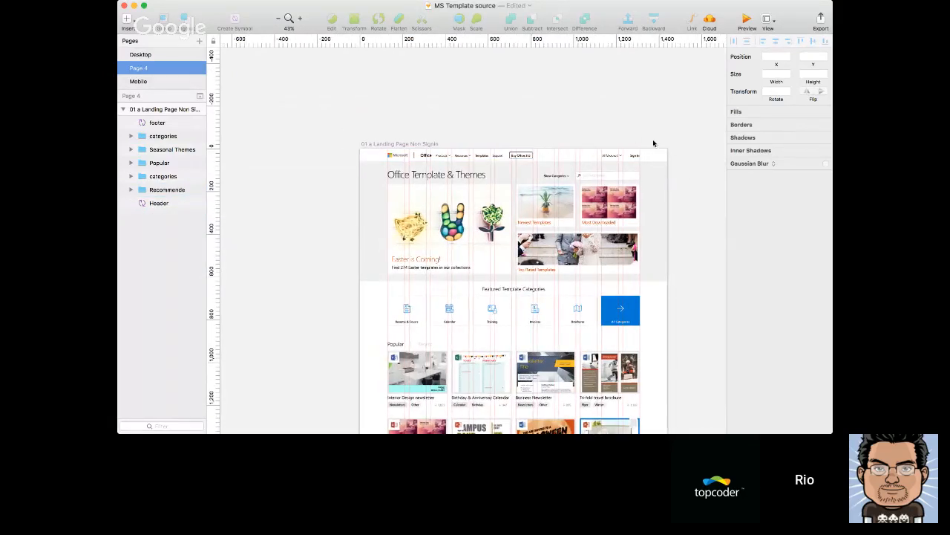
pyautogui.hscroll(2, 651, 142)
pyautogui.scroll(-1, 651, 142)
pyautogui.hscroll(3, 658, 147)
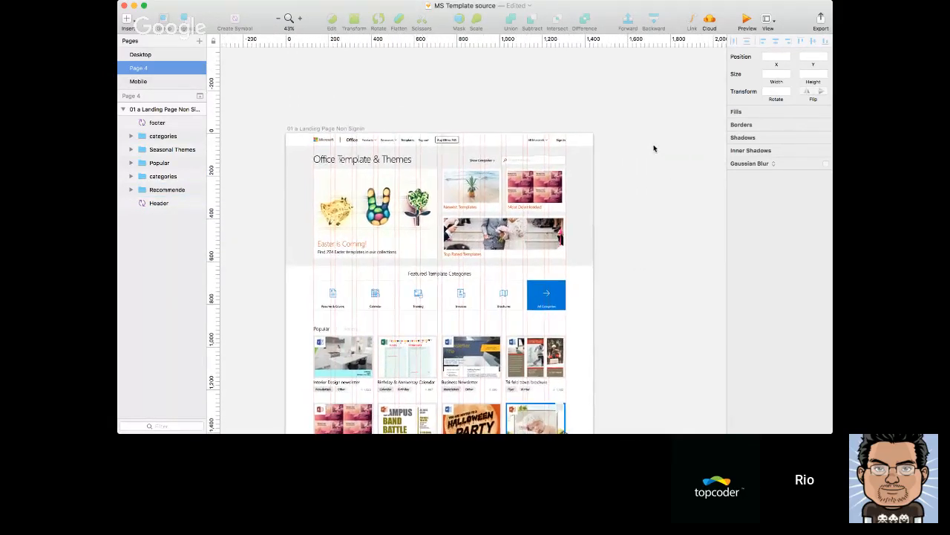
# Check the width and height of the existing landing page artboard
pyautogui.press('a')
pyautogui.hscroll(2, 666, 198)
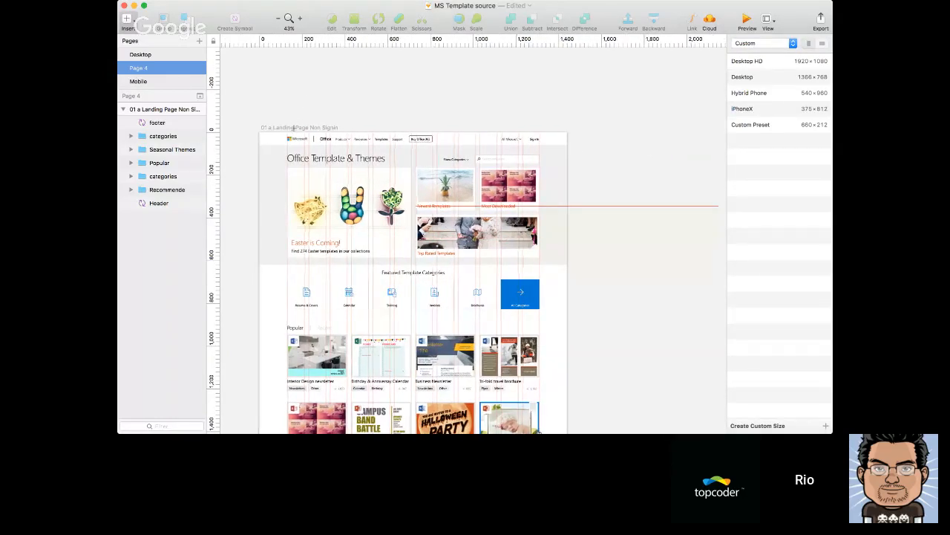
pyautogui.click(294, 128)
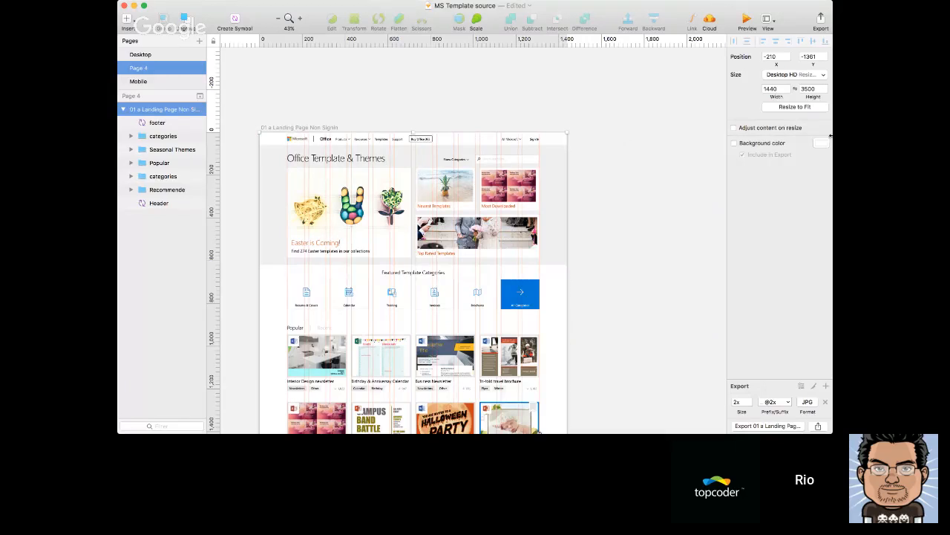
pyautogui.click(683, 108)
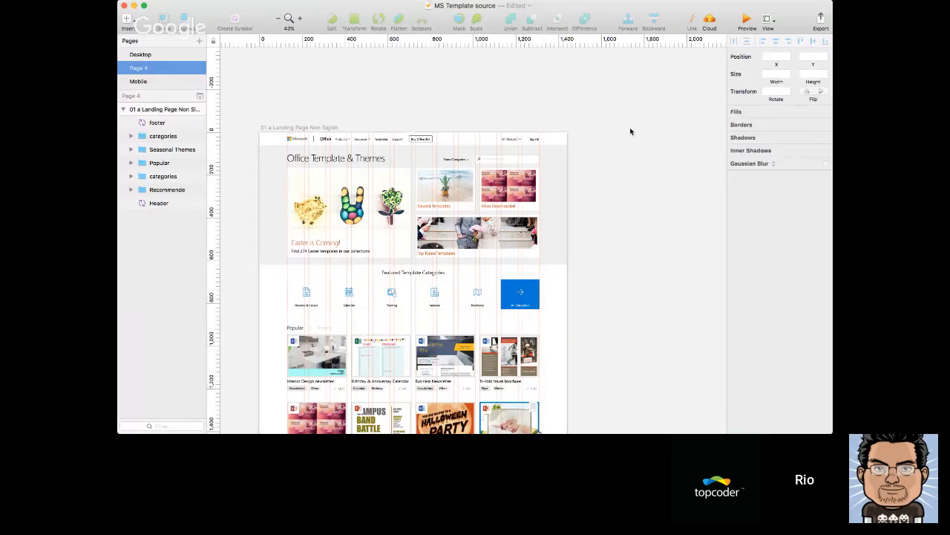
pyautogui.press('a')
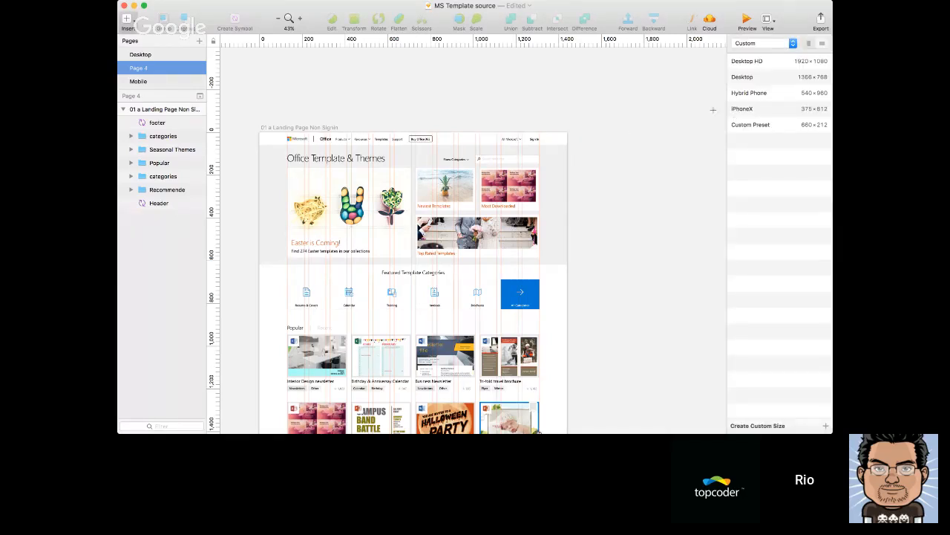
pyautogui.moveTo(590, 131); pyautogui.dragTo(685, 259)
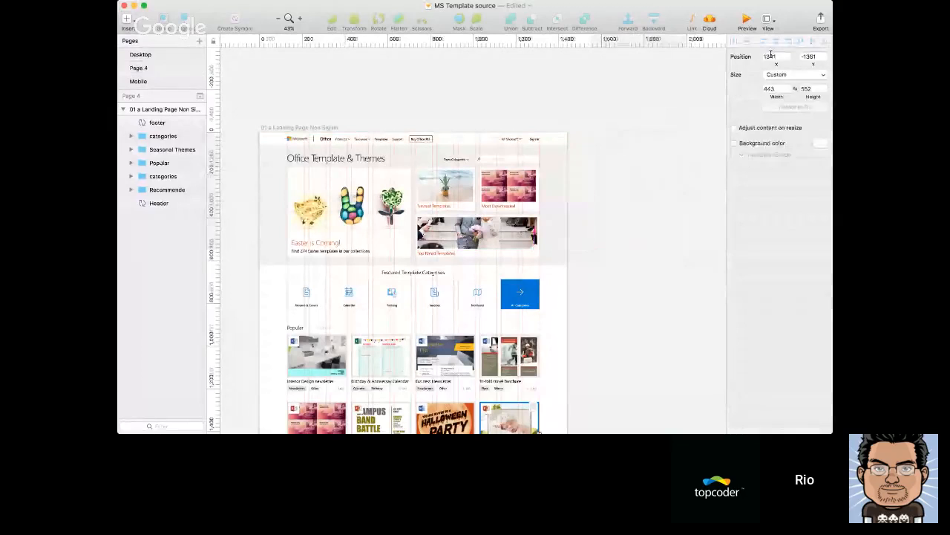
pyautogui.press('a')
pyautogui.press('Escape')
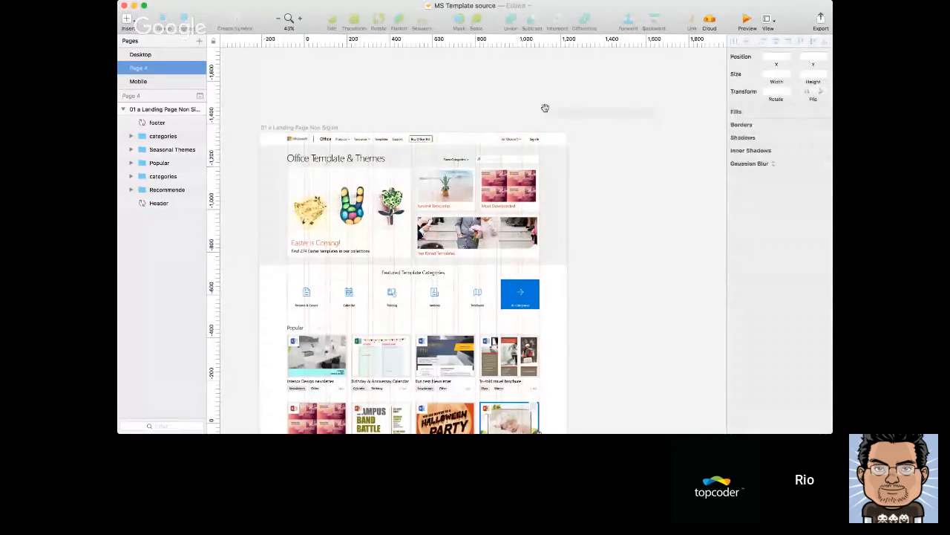
# Start a new artboard and browse the Apple Devices and Android Devices presets, ending on the Responsive Web set
pyautogui.hscroll(2, 550, 108)
pyautogui.hscroll(2, 551, 108)
pyautogui.press('a')
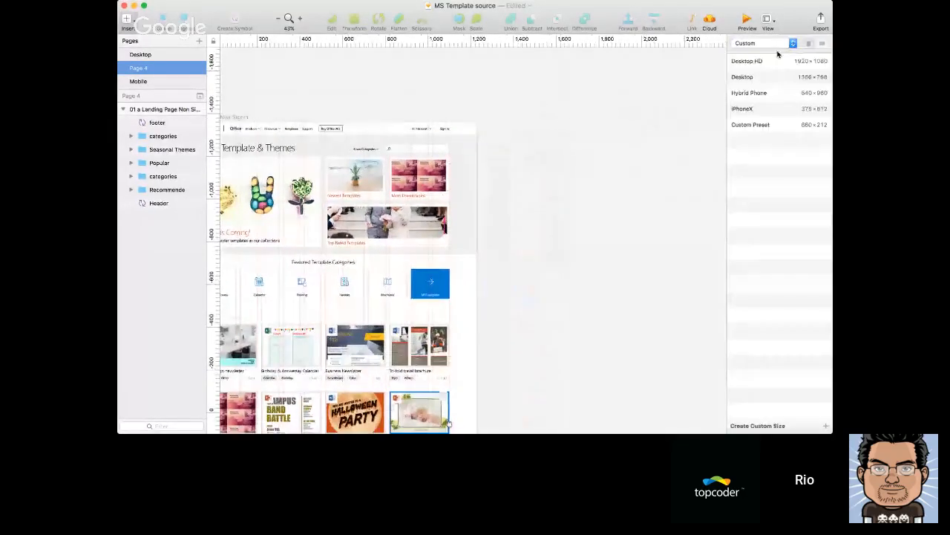
pyautogui.click(778, 45)
pyautogui.click(756, 17)
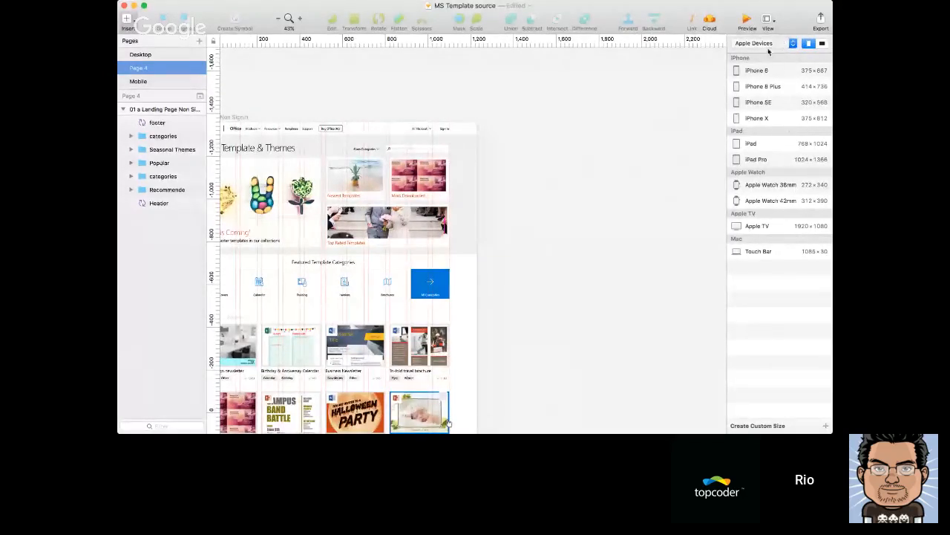
pyautogui.click(768, 46)
pyautogui.click(768, 57)
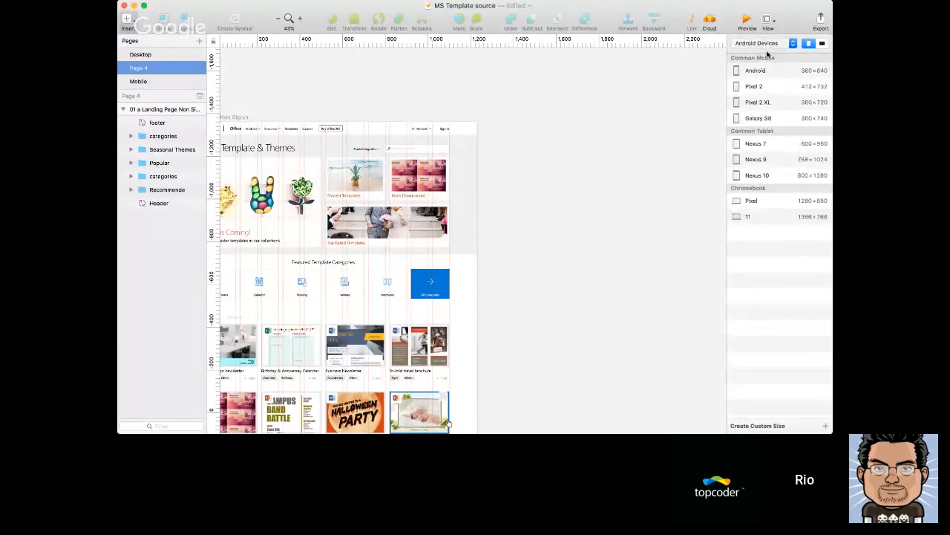
pyautogui.click(769, 46)
pyautogui.click(768, 57)
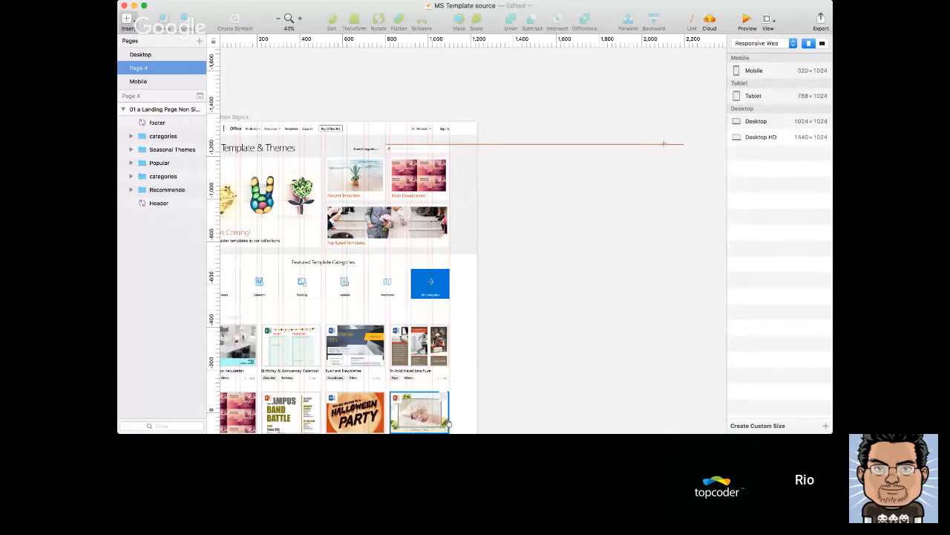
# Add a Desktop HD artboard of 1440 × 1024 next to the landing page artboard and deselect it
pyautogui.hscroll(5, 663, 143)
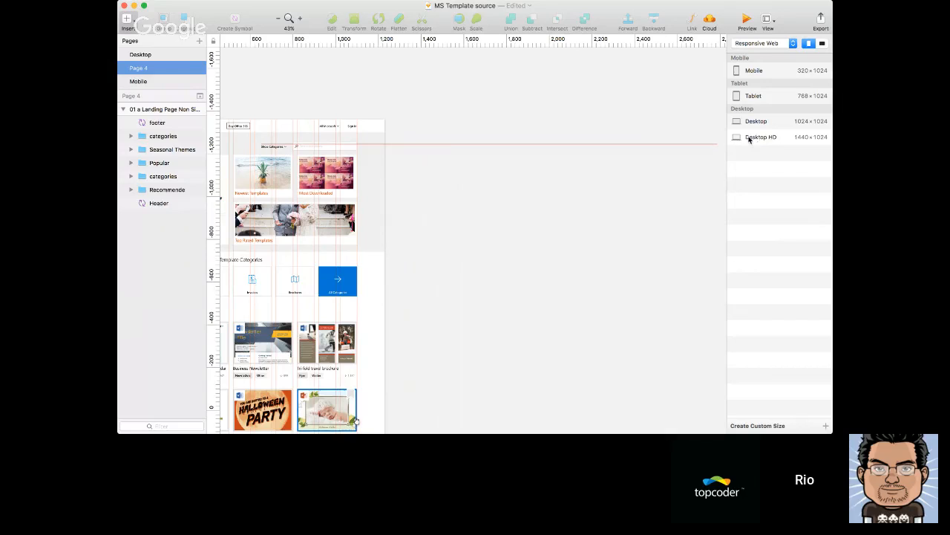
pyautogui.click(789, 140)
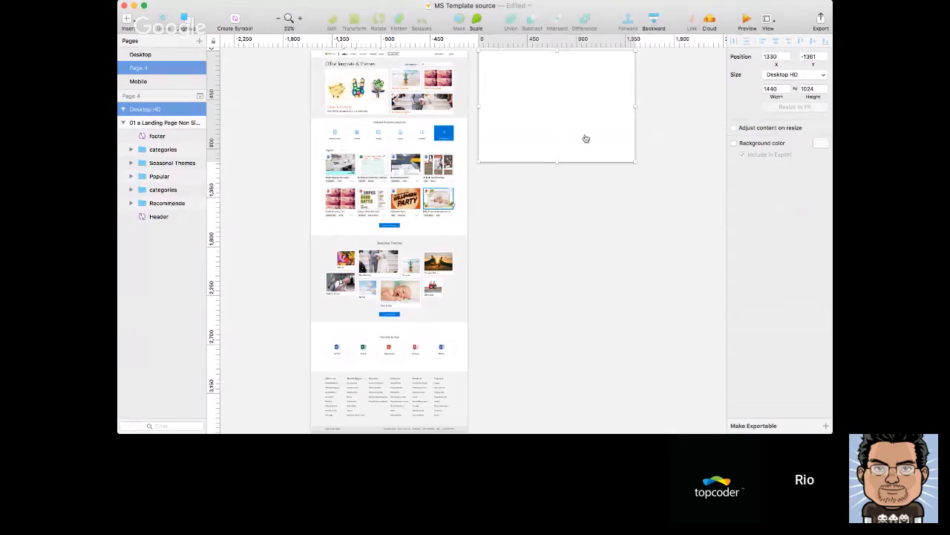
pyautogui.scroll(3, 621, 134)
pyautogui.scroll(4, 592, 122)
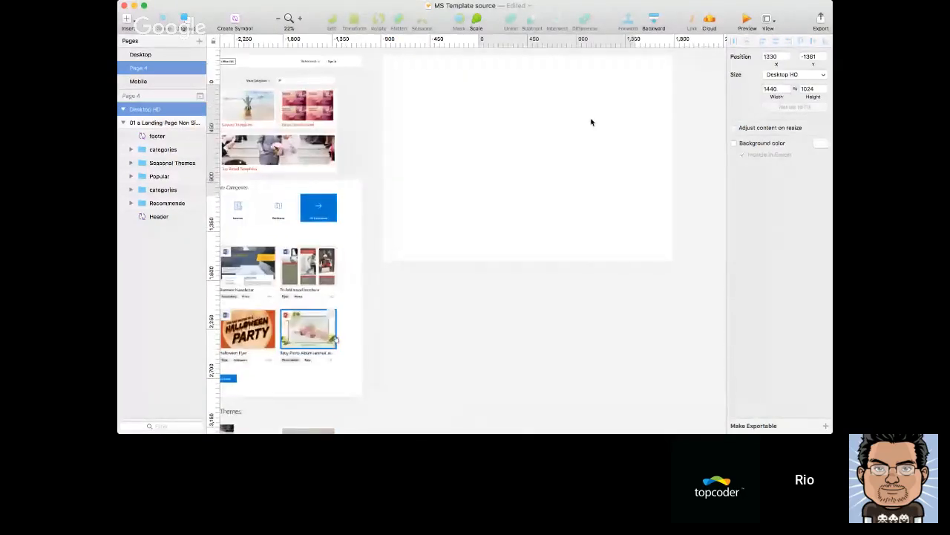
pyautogui.click(698, 104)
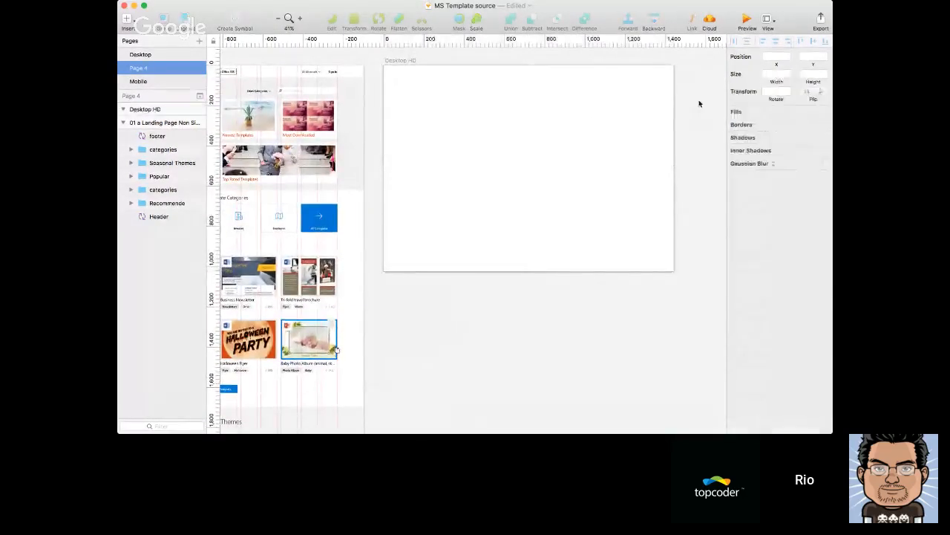
pyautogui.press('super+Tab')
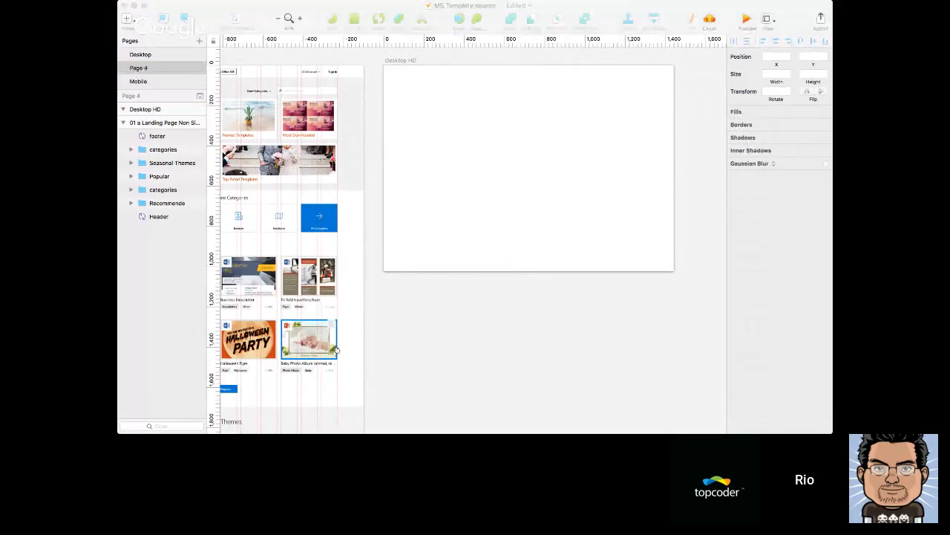
pyautogui.click(689, 335)
pyautogui.moveTo(524, 251); pyautogui.dragTo(623, 310)
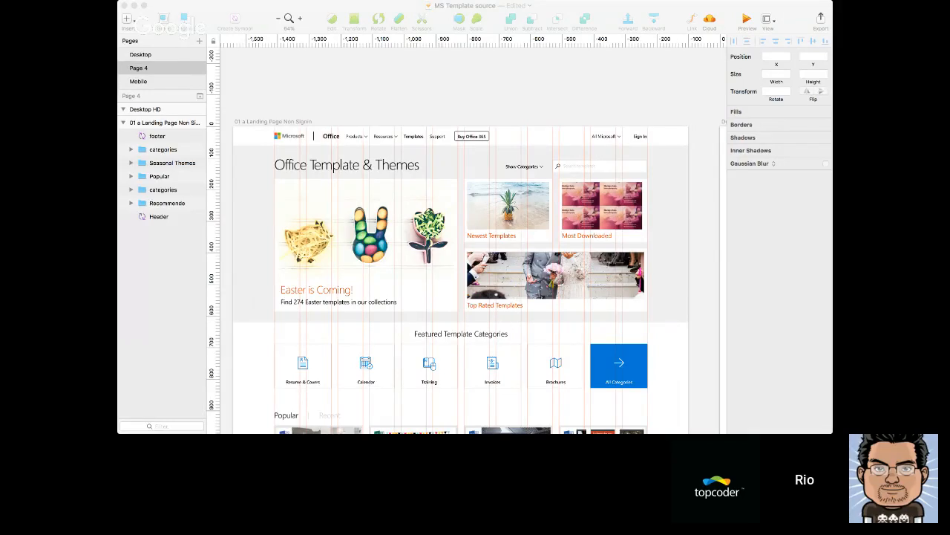
pyautogui.click(586, 110)
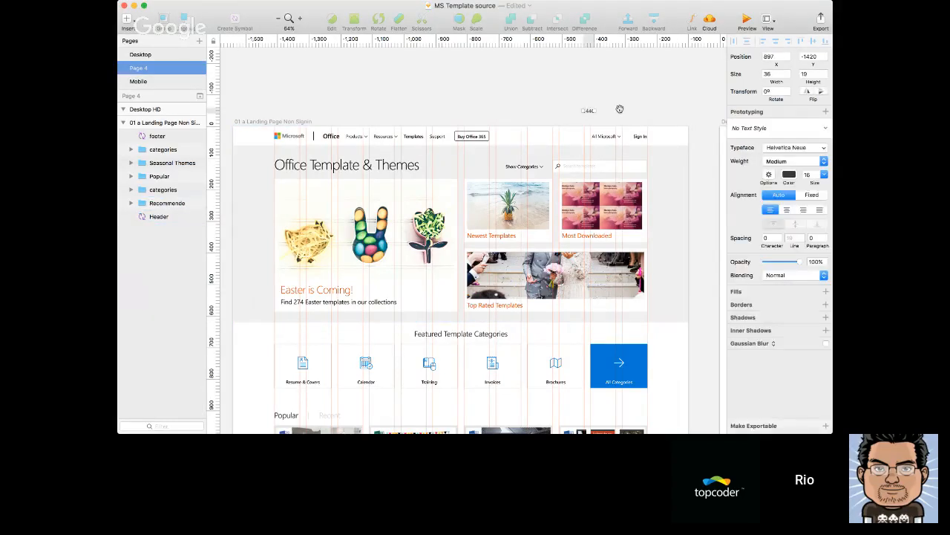
pyautogui.press('Delete')
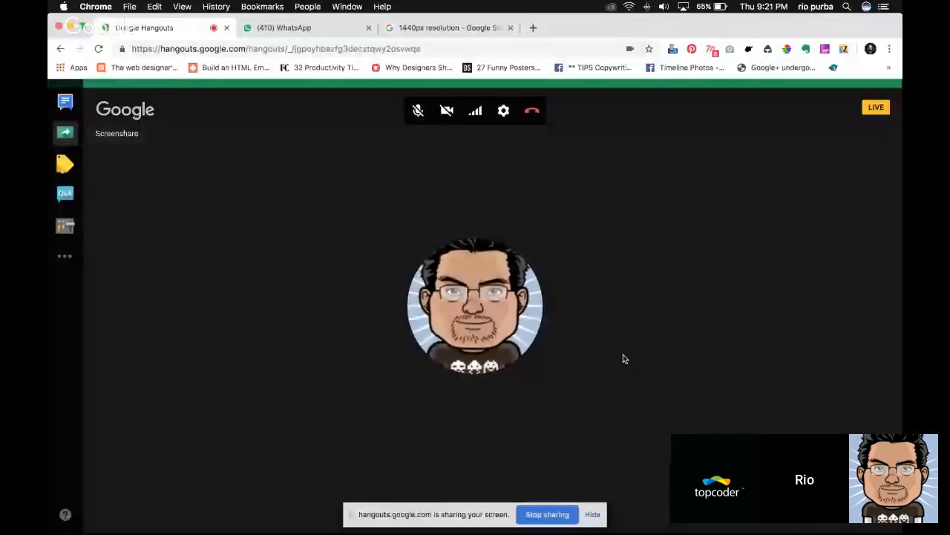
# Switch to Safari and read the Mobile Learning Platform challenge brief, covering the RUX timeline, checkpoint details and project background
pyautogui.press('super+Tab')
pyautogui.scroll(-1, 533, 238)
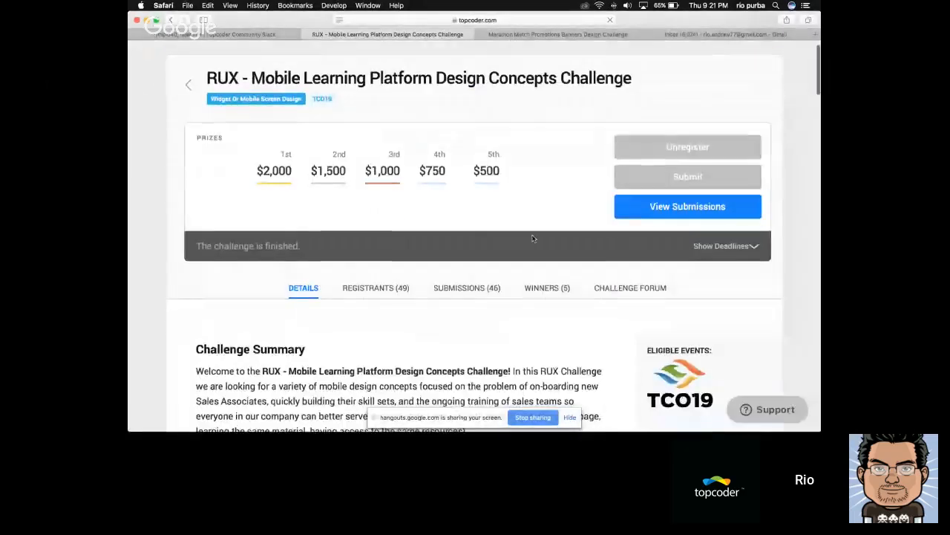
pyautogui.scroll(-10, 533, 237)
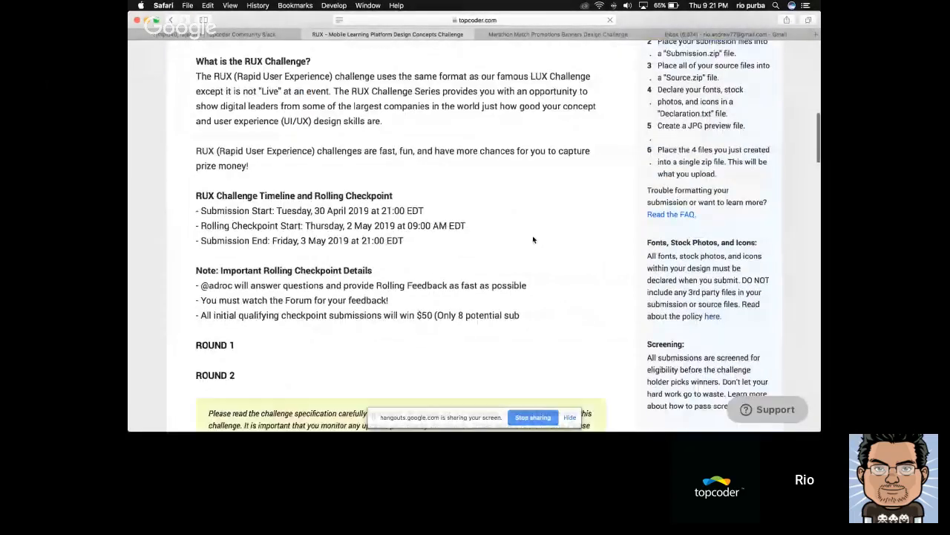
pyautogui.scroll(-2, 532, 239)
pyautogui.scroll(-7, 532, 239)
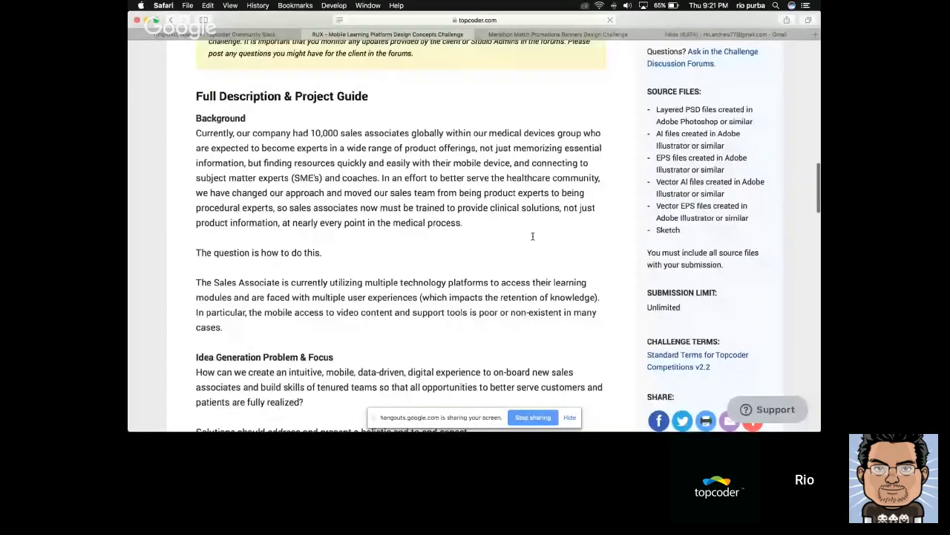
pyautogui.scroll(5, 532, 237)
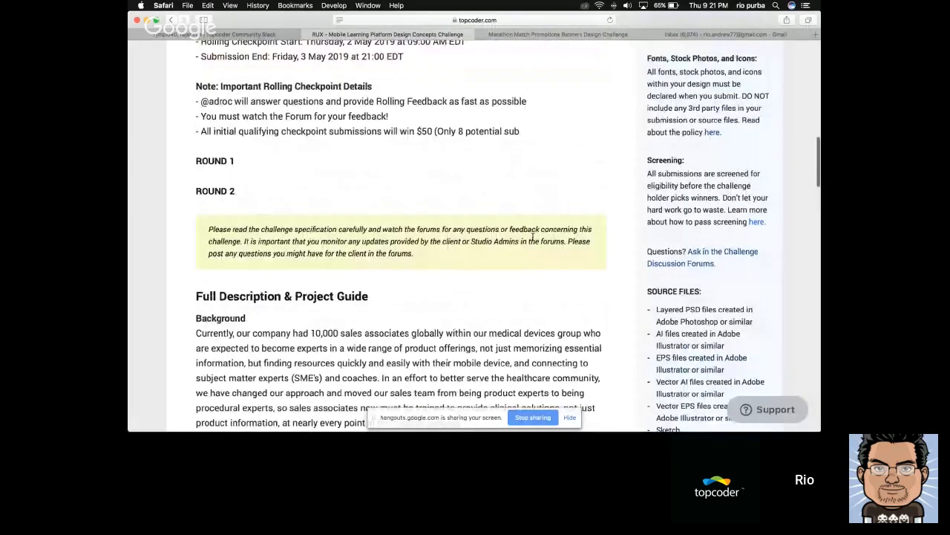
pyautogui.scroll(-10, 533, 237)
pyautogui.scroll(10, 532, 237)
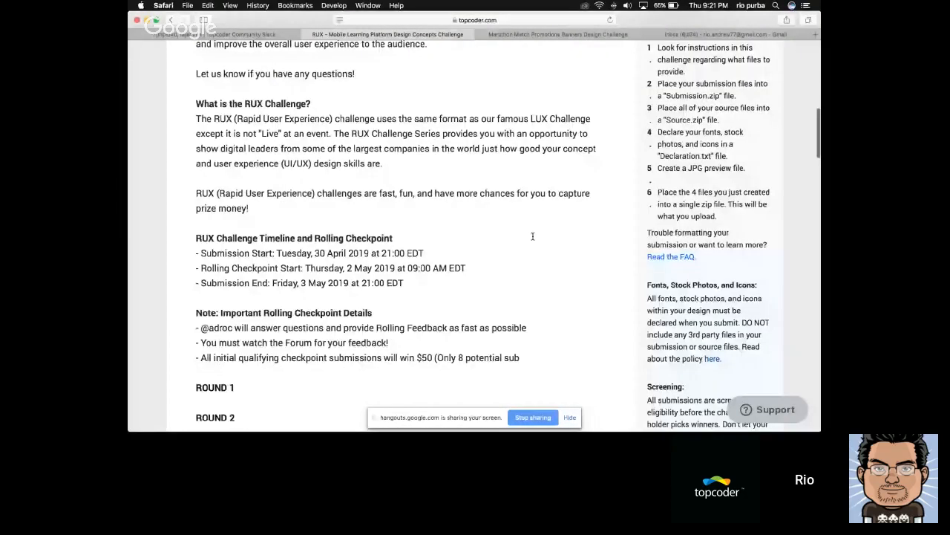
# Leave the Mobile Learning Platform brief and go back to the My Challenges page, letting its challenge list load
pyautogui.scroll(-15, 532, 236)
pyautogui.scroll(20, 534, 240)
pyautogui.click(171, 20)
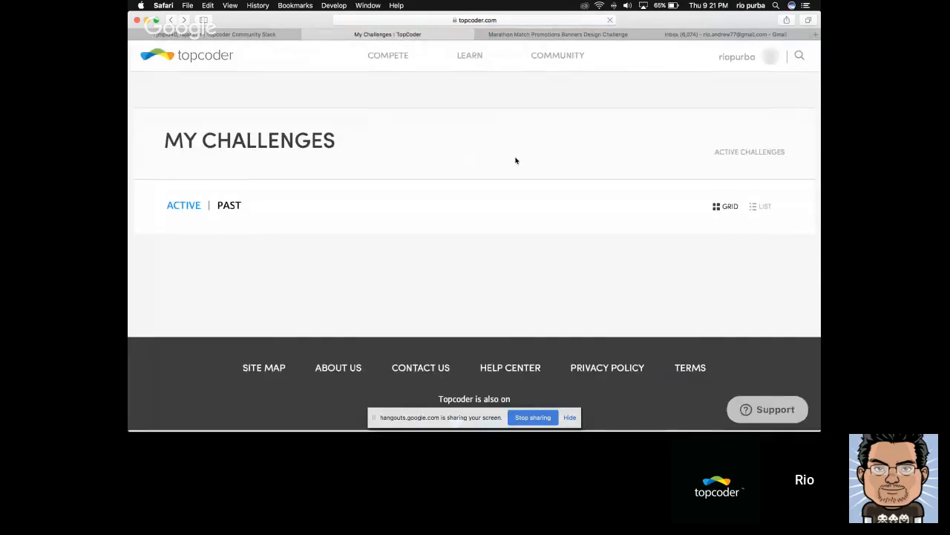
pyautogui.scroll(-1, 515, 159)
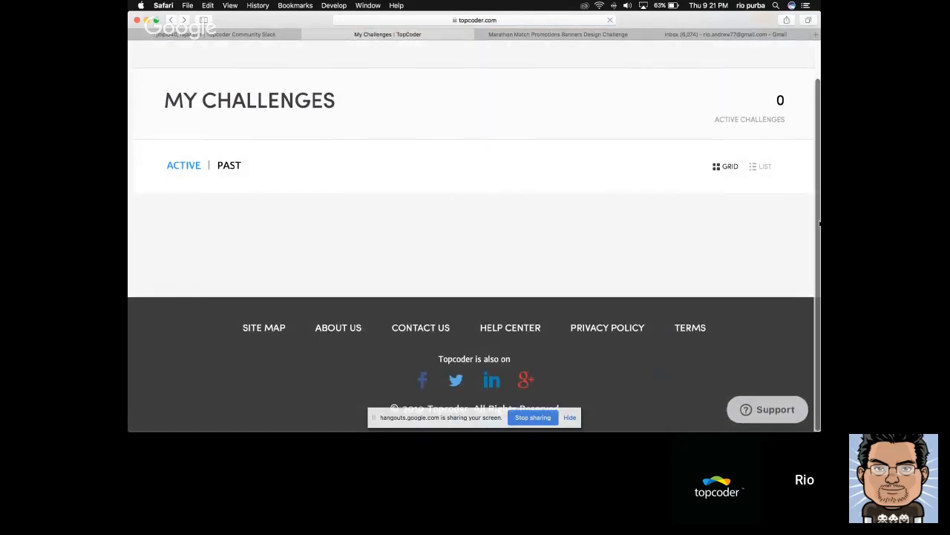
pyautogui.scroll(2, 794, 201)
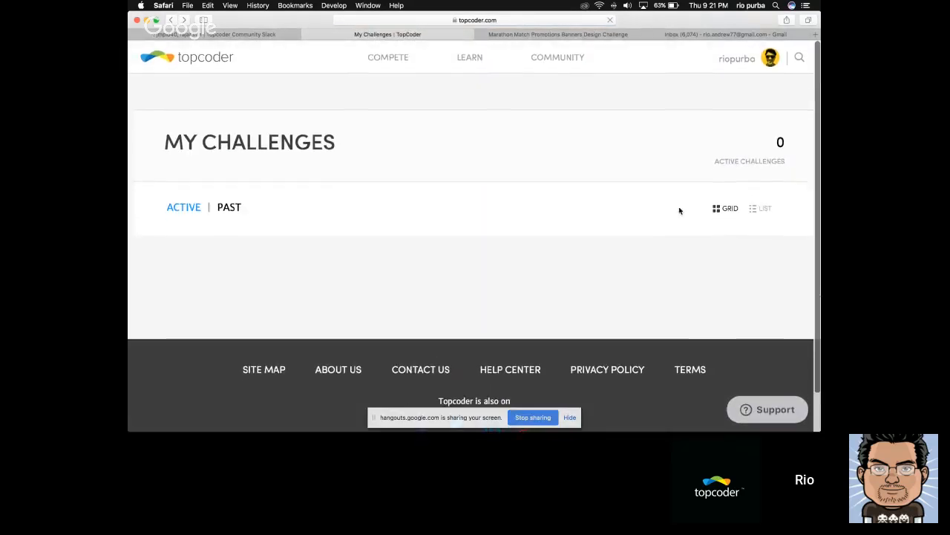
pyautogui.hotkey('ctrl', 'Tab')
pyautogui.hotkey('ctrl', 'shift', 'Tab')
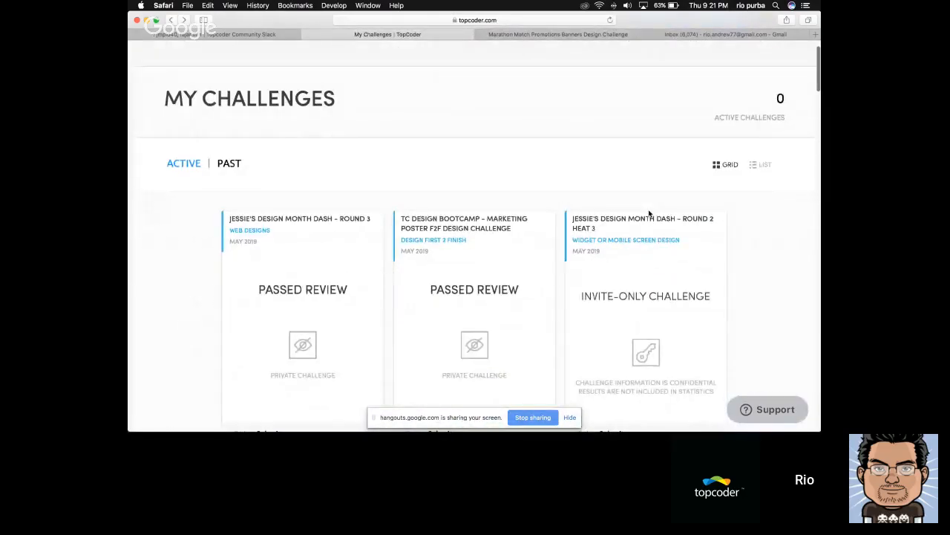
# Browse the challenge cards and open the RUX - Microsoft Office & Templates Site Design Concepts Challenge from March 2019
pyautogui.scroll(-5, 650, 214)
pyautogui.scroll(-5, 650, 213)
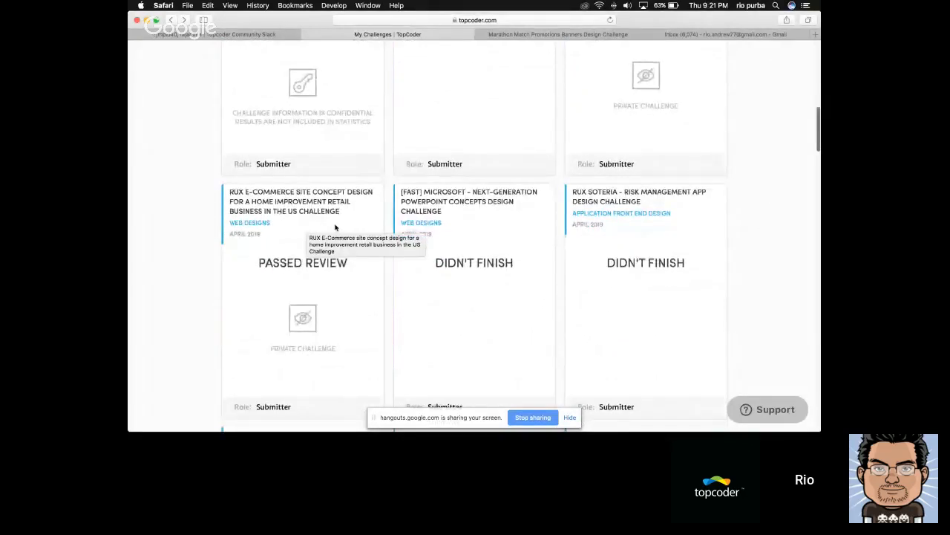
pyautogui.scroll(5, 336, 226)
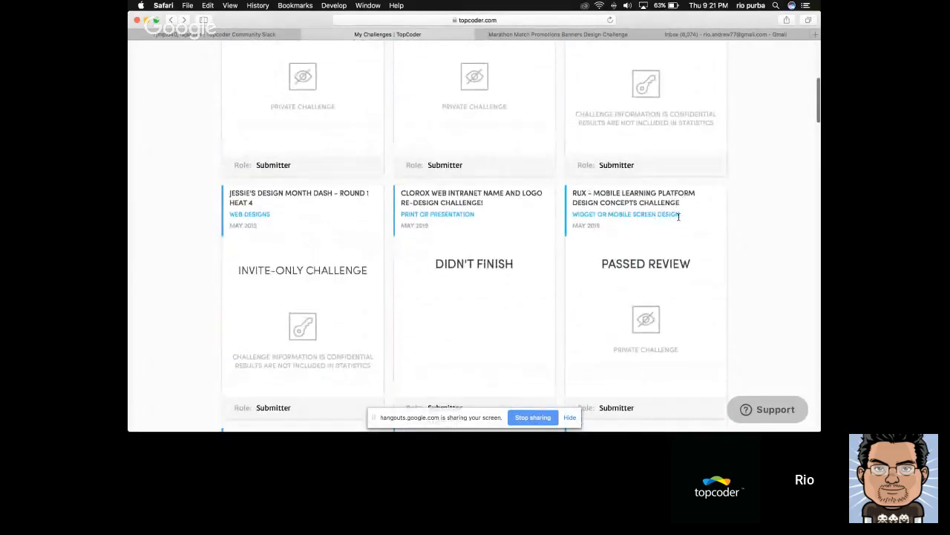
pyautogui.scroll(3, 679, 221)
pyautogui.scroll(-3, 679, 220)
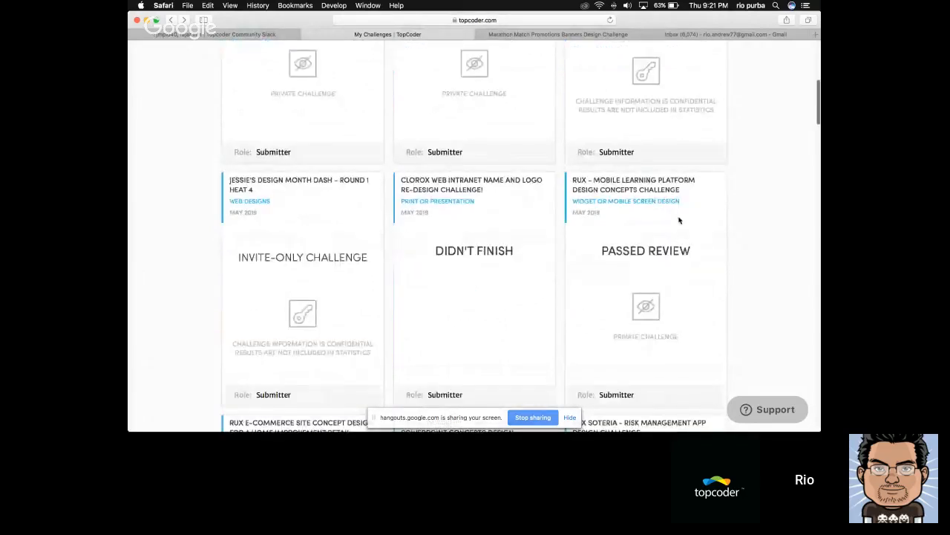
pyautogui.scroll(-10, 679, 221)
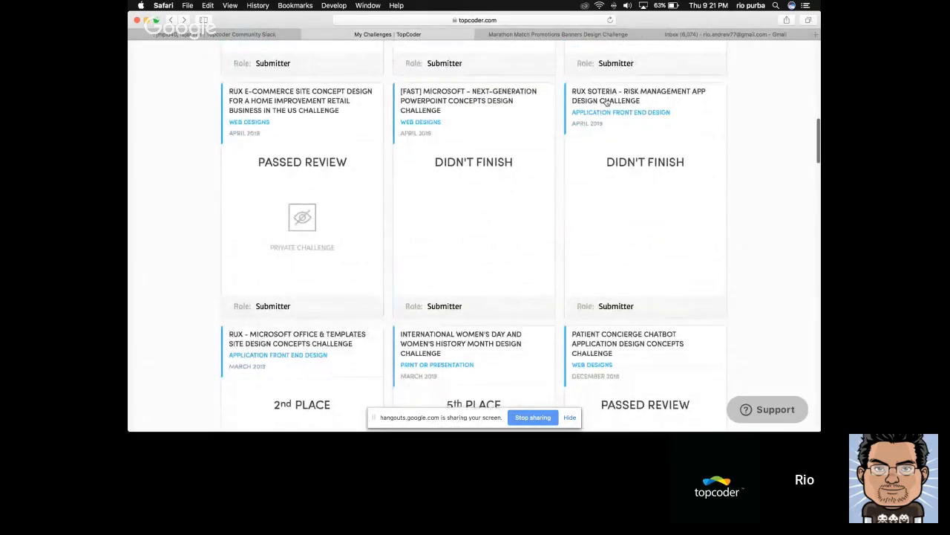
pyautogui.scroll(1, 460, 127)
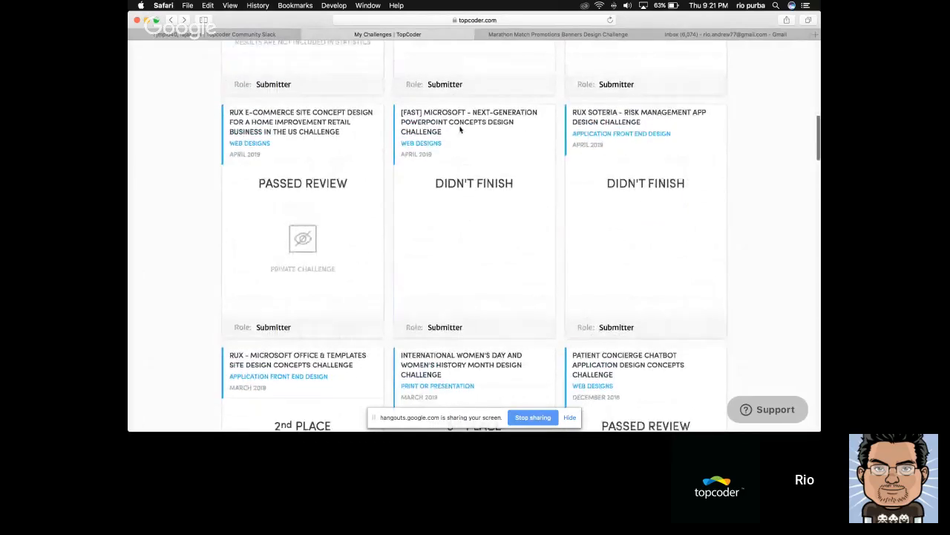
pyautogui.scroll(-2, 460, 129)
pyautogui.scroll(-3, 460, 129)
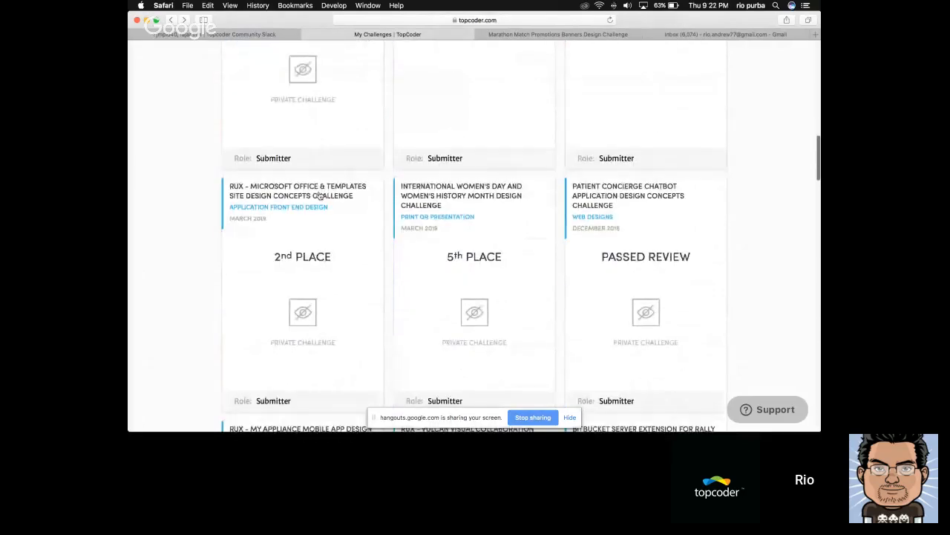
pyautogui.scroll(-1, 176, 203)
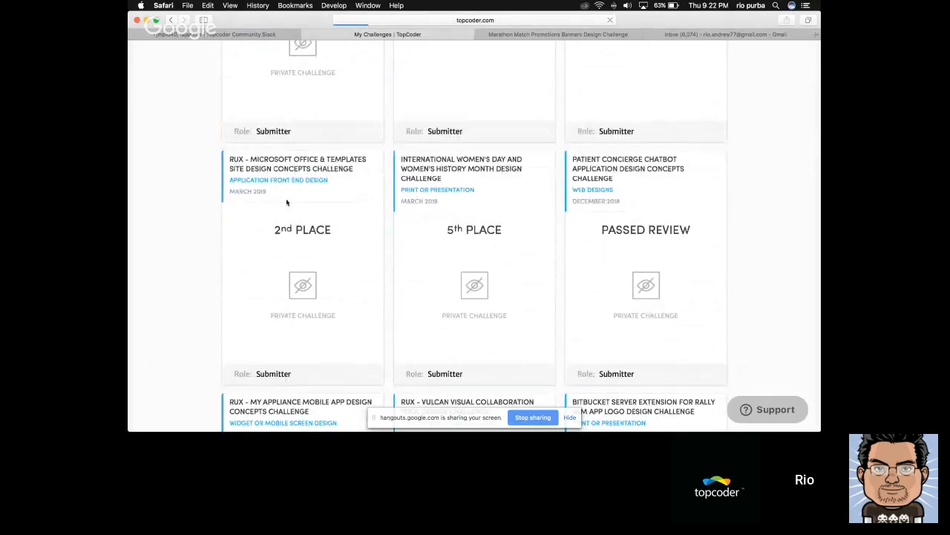
pyautogui.click(248, 170)
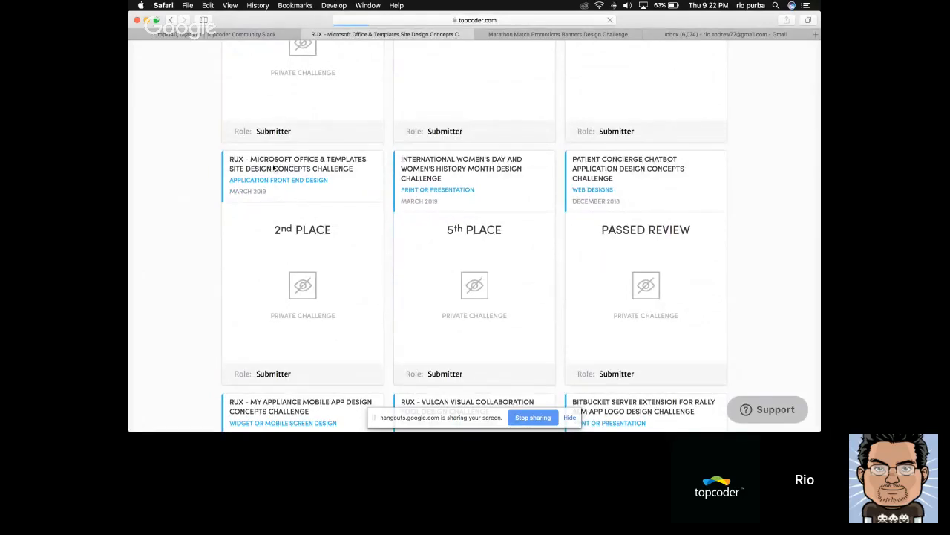
# Review the Microsoft Office & Templates challenge page, covering the prizes, Challenge Summary, RUX explanation and round sections
pyautogui.scroll(-2, 323, 197)
pyautogui.scroll(-4, 325, 196)
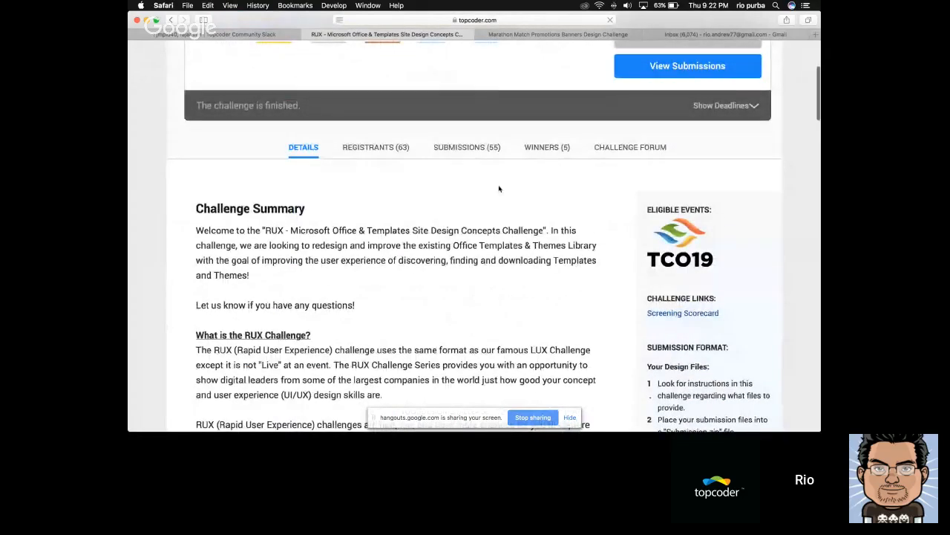
pyautogui.scroll(-3, 490, 193)
pyautogui.scroll(1, 334, 155)
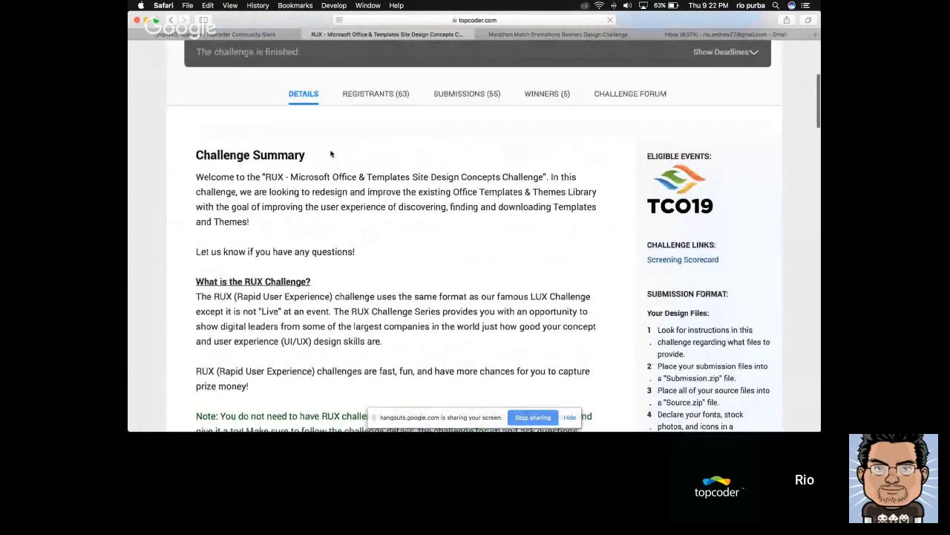
pyautogui.scroll(-4, 325, 178)
pyautogui.scroll(1, 325, 180)
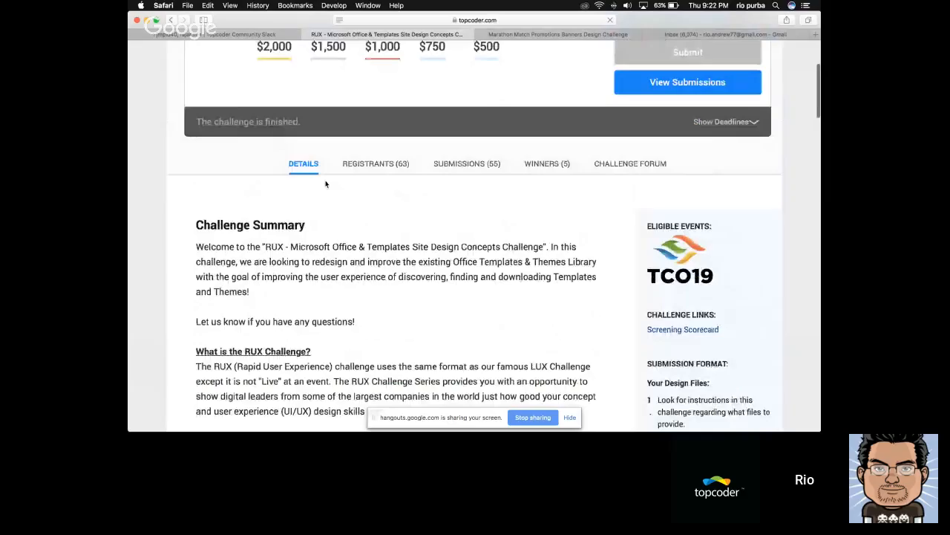
pyautogui.scroll(4, 324, 183)
pyautogui.scroll(-7, 324, 180)
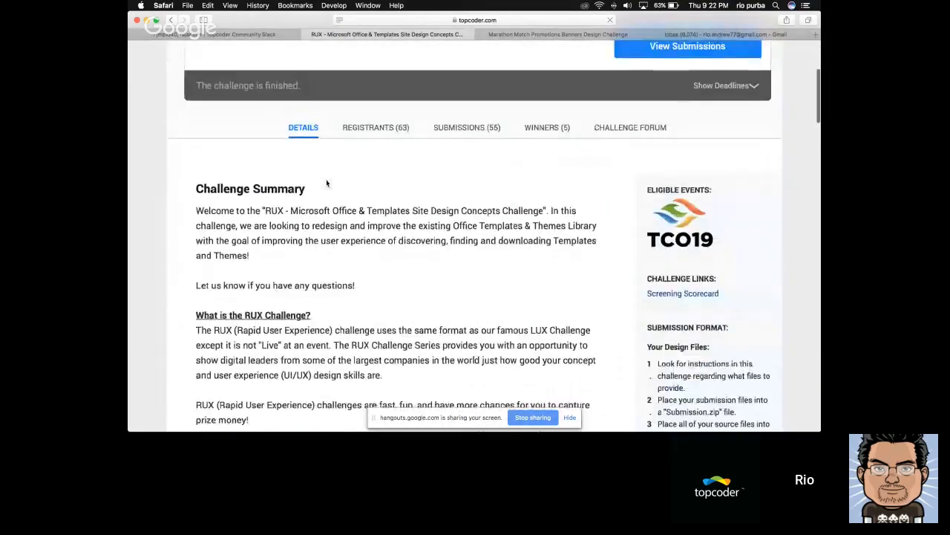
pyautogui.scroll(3, 326, 179)
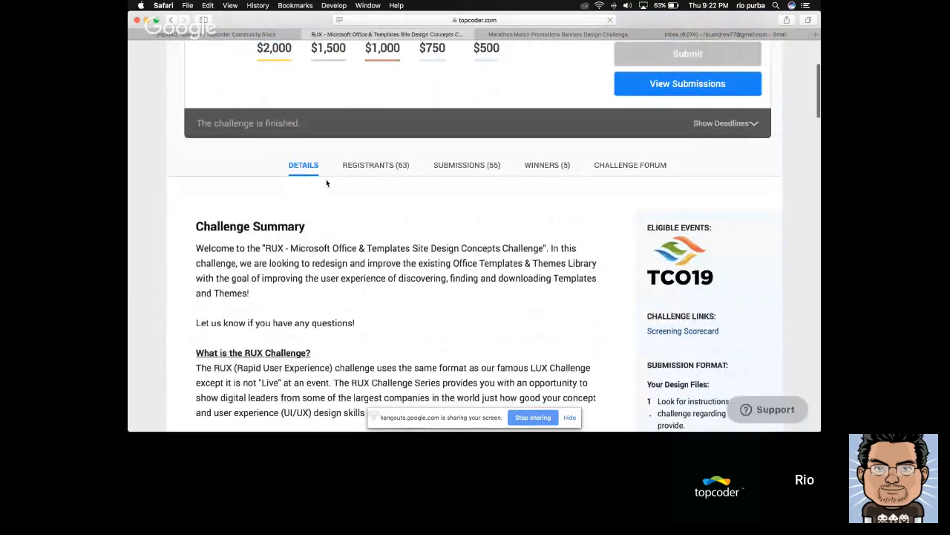
pyautogui.scroll(-1, 326, 182)
pyautogui.scroll(-6, 326, 183)
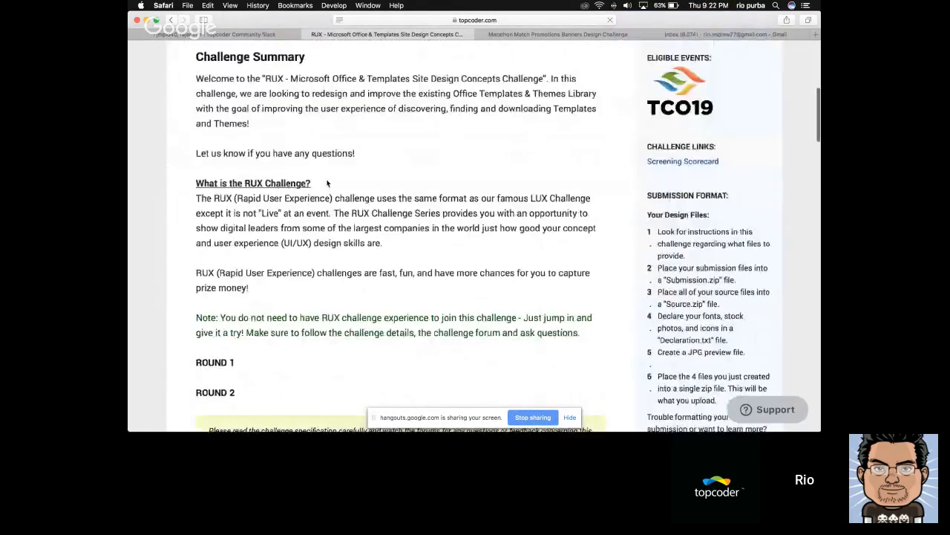
pyautogui.scroll(7, 327, 180)
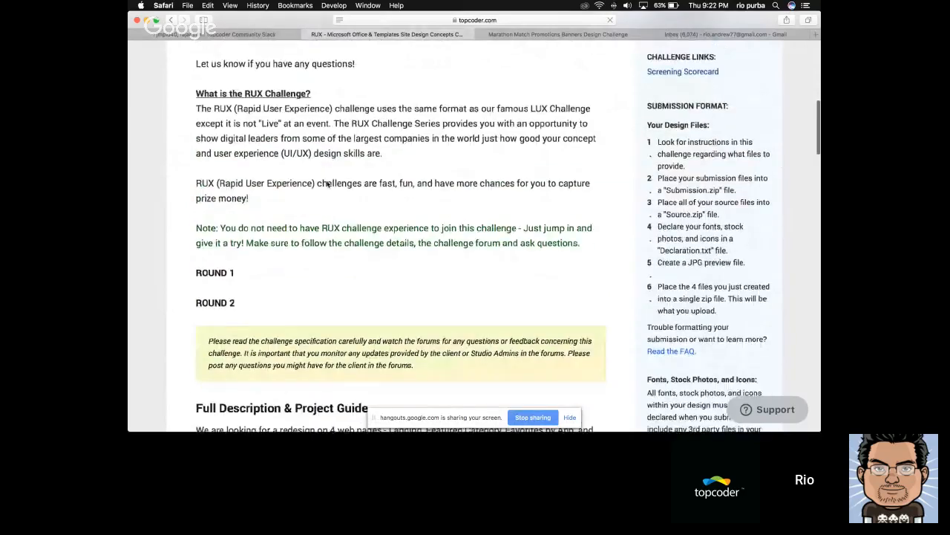
pyautogui.scroll(4, 332, 180)
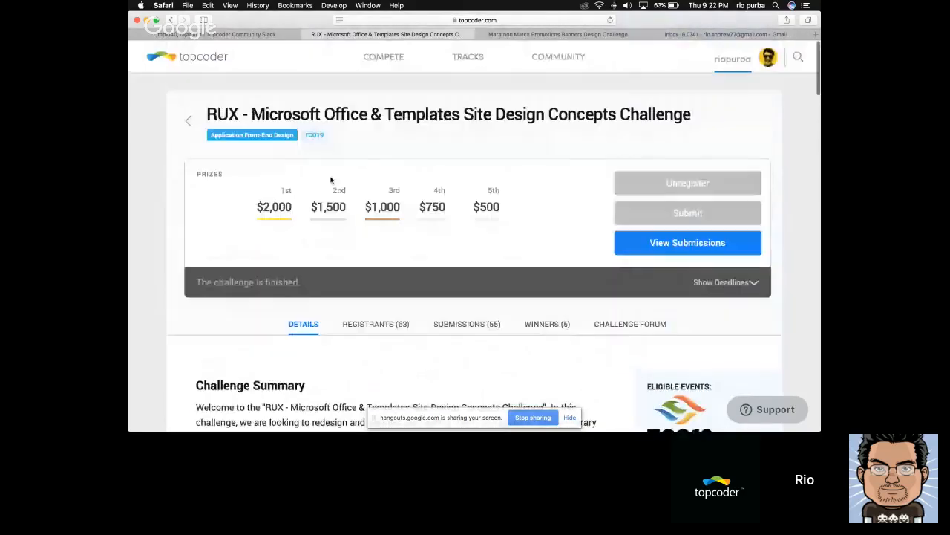
pyautogui.scroll(-1, 330, 189)
pyautogui.scroll(-1, 331, 192)
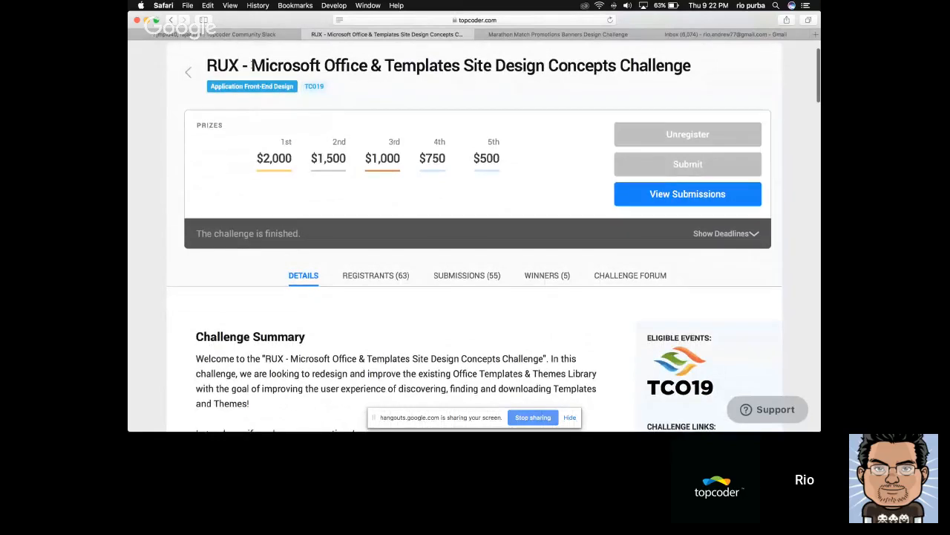
# Highlight the "Templates Site Design" part of the challenge title
pyautogui.rightClick(254, 65)
pyautogui.click(460, 71)
pyautogui.click(427, 68)
pyautogui.moveTo(335, 64); pyautogui.dragTo(543, 67)
pyautogui.click(390, 66)
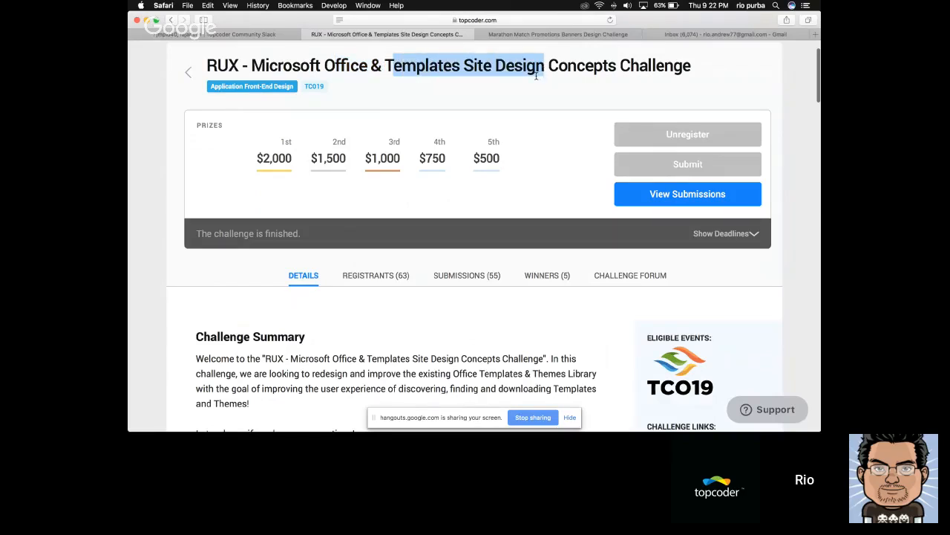
# Highlight the redesign paragraph under Full Description & Project Guide, and the word "Landing" in its list of web pages
pyautogui.scroll(-5, 502, 101)
pyautogui.scroll(-10, 503, 101)
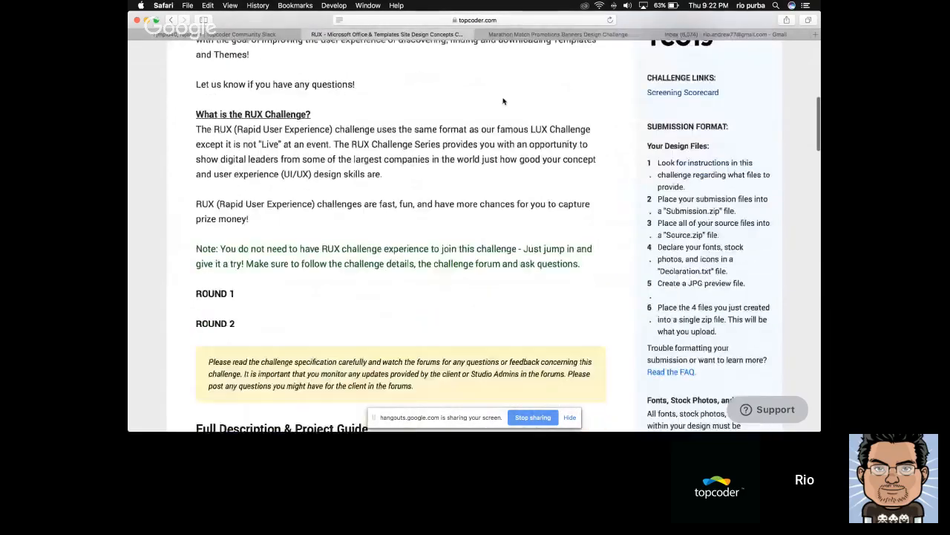
pyautogui.scroll(-5, 502, 101)
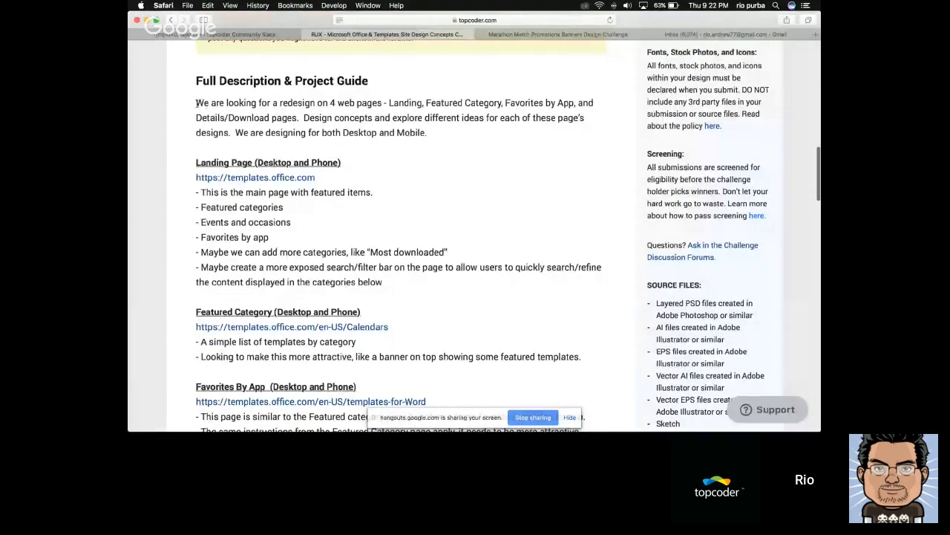
pyautogui.moveTo(196, 104); pyautogui.dragTo(423, 136)
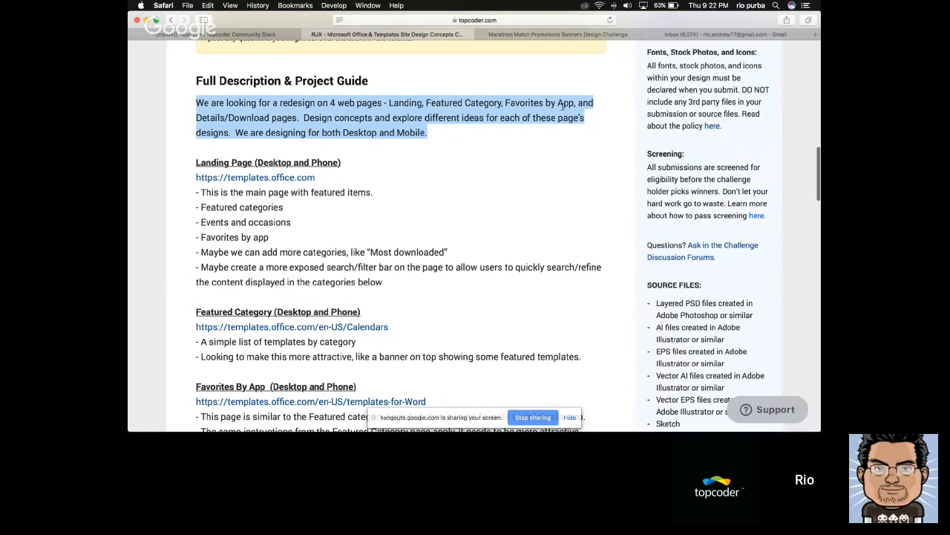
pyautogui.click(411, 103)
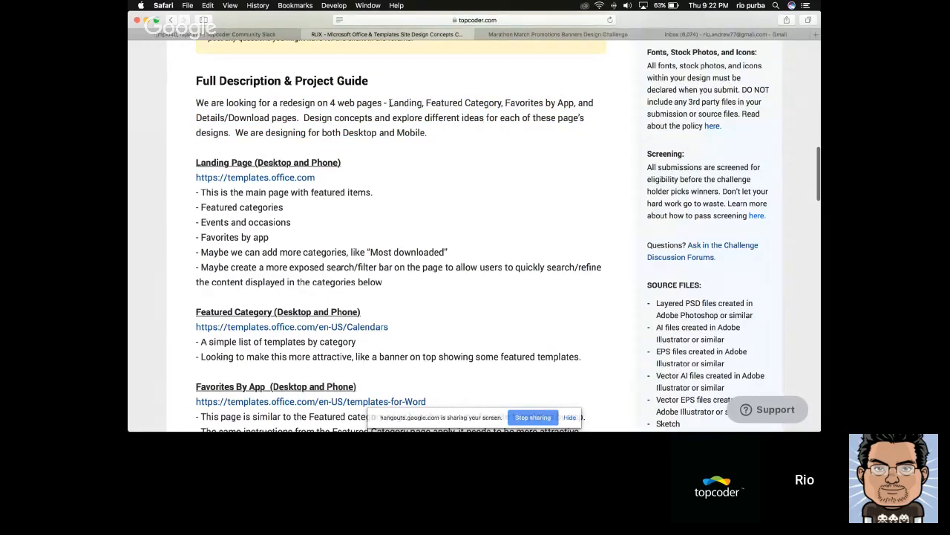
pyautogui.moveTo(389, 104); pyautogui.dragTo(423, 111)
# Open the Landing Page link templates.office.com in a new tab, place that tab beside the challenge's tab, and return to the brief
pyautogui.scroll(-1, 409, 129)
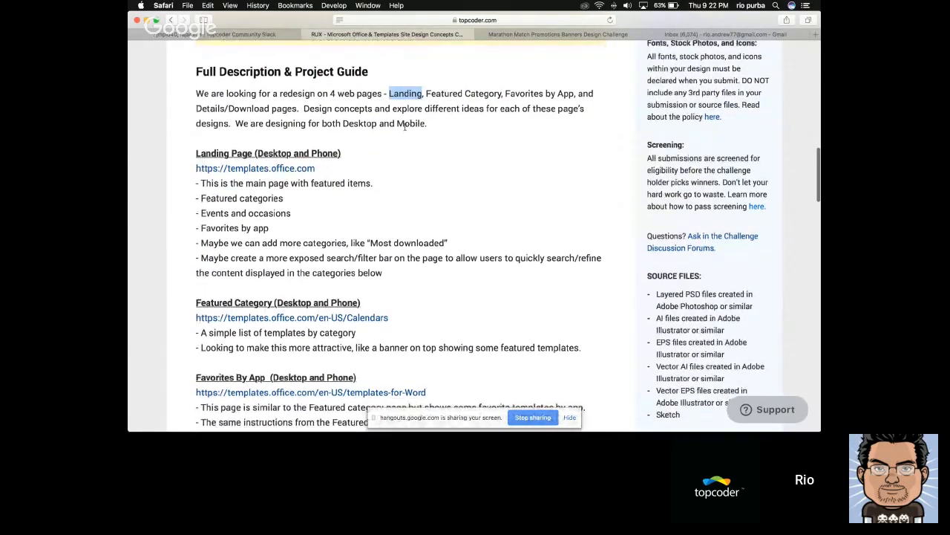
pyautogui.click(368, 156)
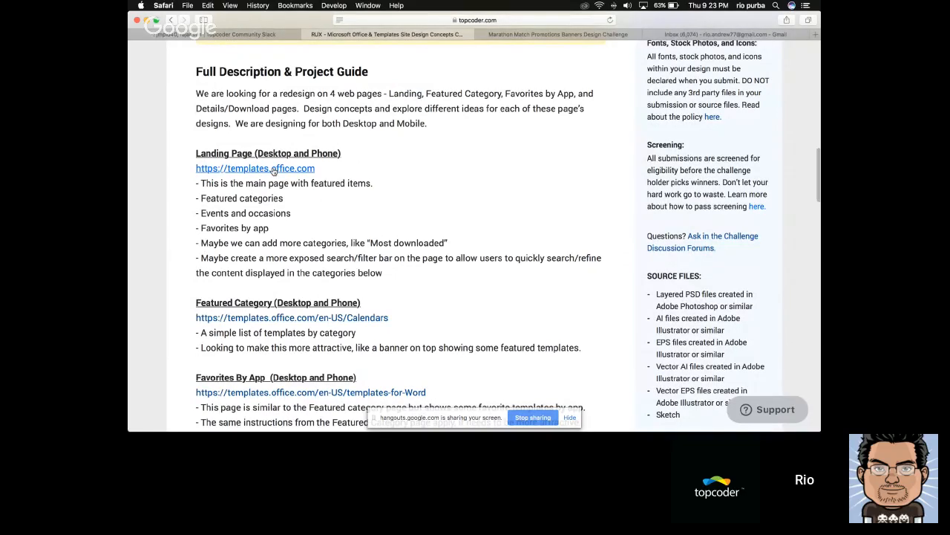
pyautogui.click(273, 170)
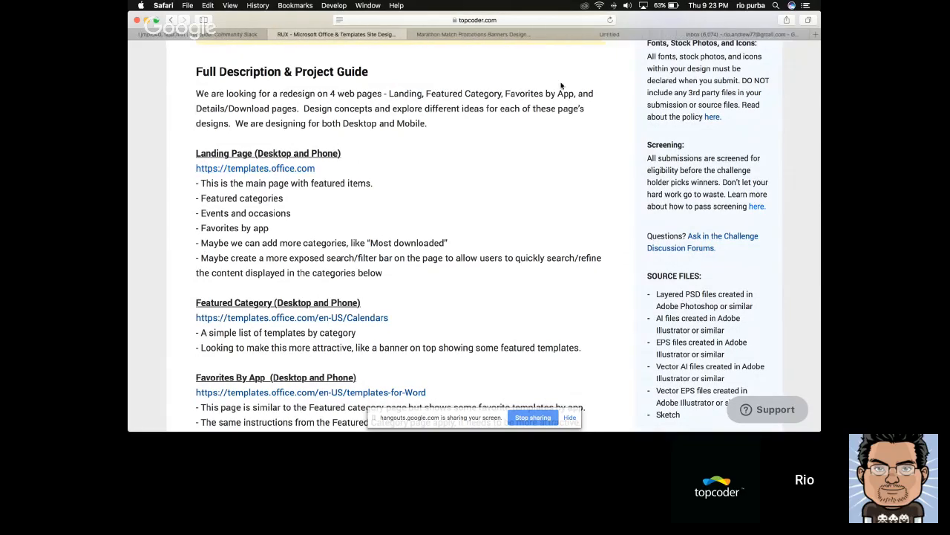
pyautogui.moveTo(595, 34); pyautogui.dragTo(503, 35)
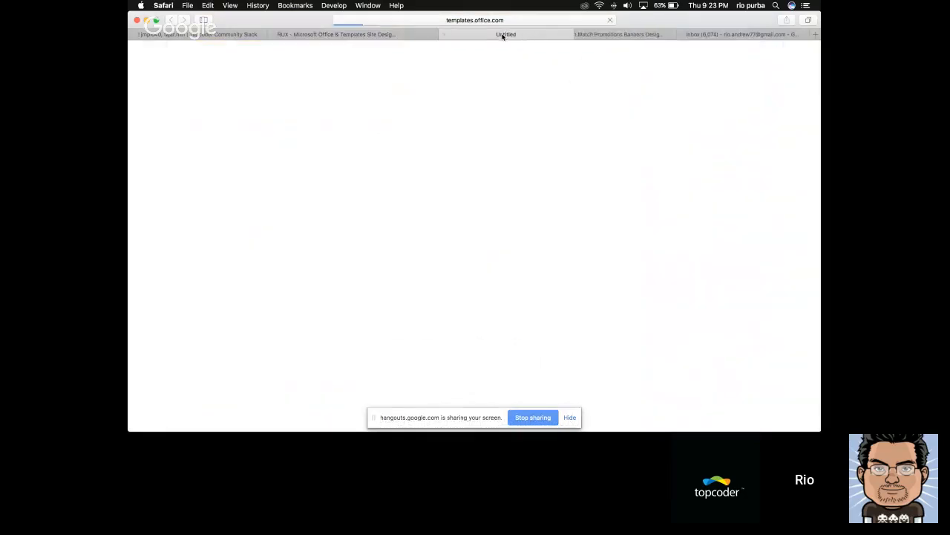
pyautogui.click(336, 35)
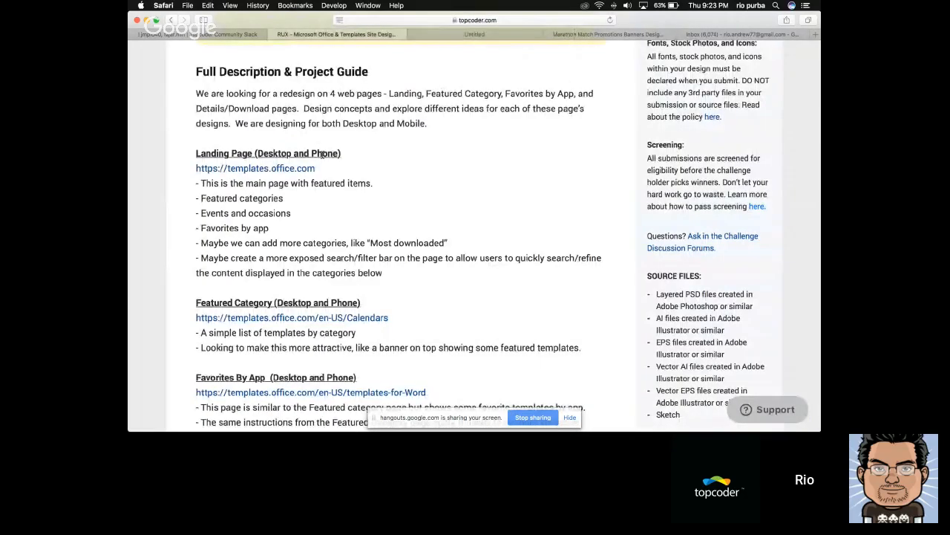
# Check the Office templates site's loading and read the brief's Landing Page, Featured Category and Favorites By App requirements
pyautogui.scroll(-1, 323, 154)
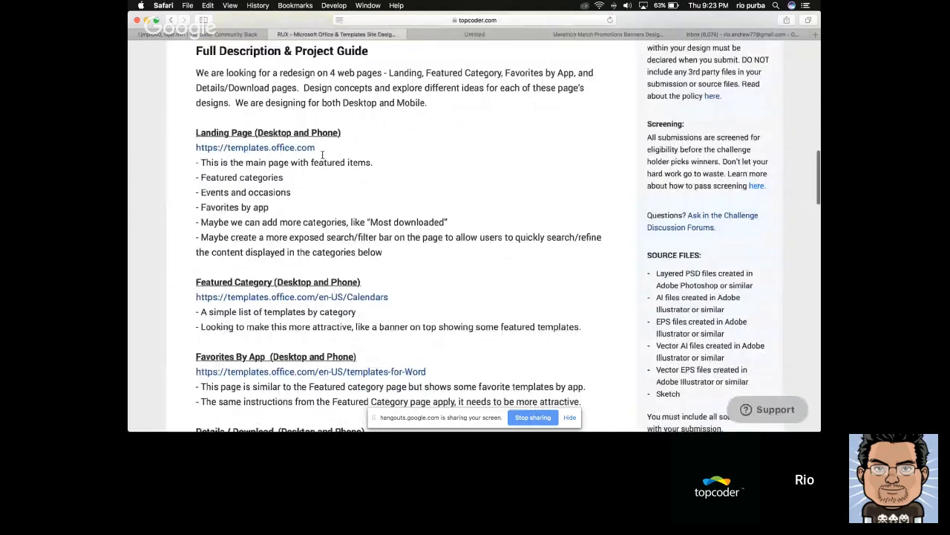
pyautogui.scroll(-1, 322, 154)
pyautogui.hotkey('ctrl', 'Tab')
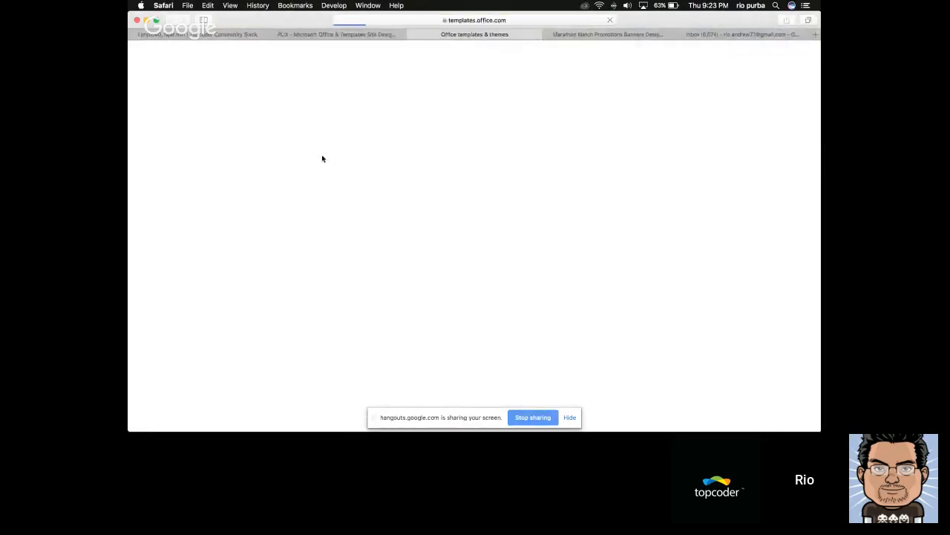
pyautogui.hotkey('ctrl', 'shift', 'Tab')
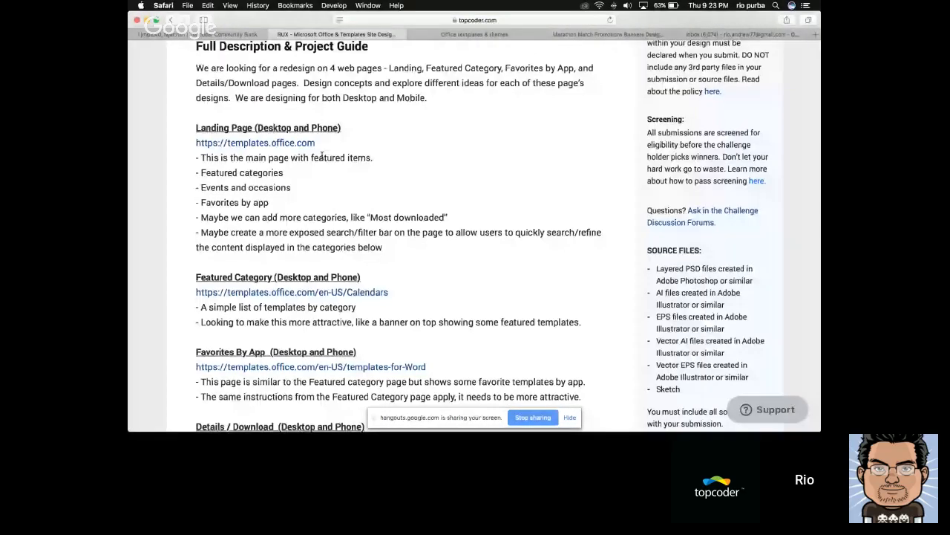
pyautogui.scroll(-1, 322, 154)
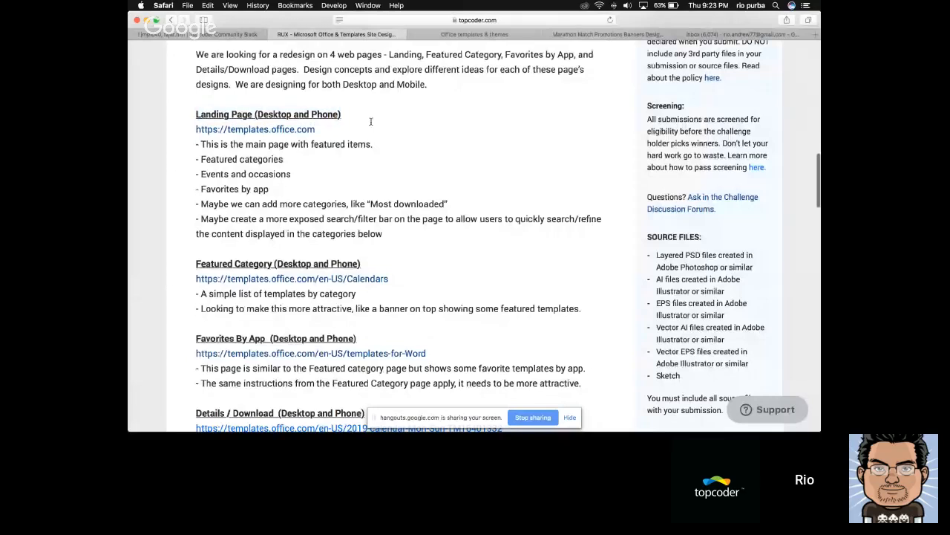
# Examine the current Office templates landing page: its search field, Featured categories, Events and occasions, and Favorites by app sections
pyautogui.hotkey('ctrl', 'Tab')
pyautogui.scroll(-2, 297, 186)
pyautogui.scroll(2, 223, 178)
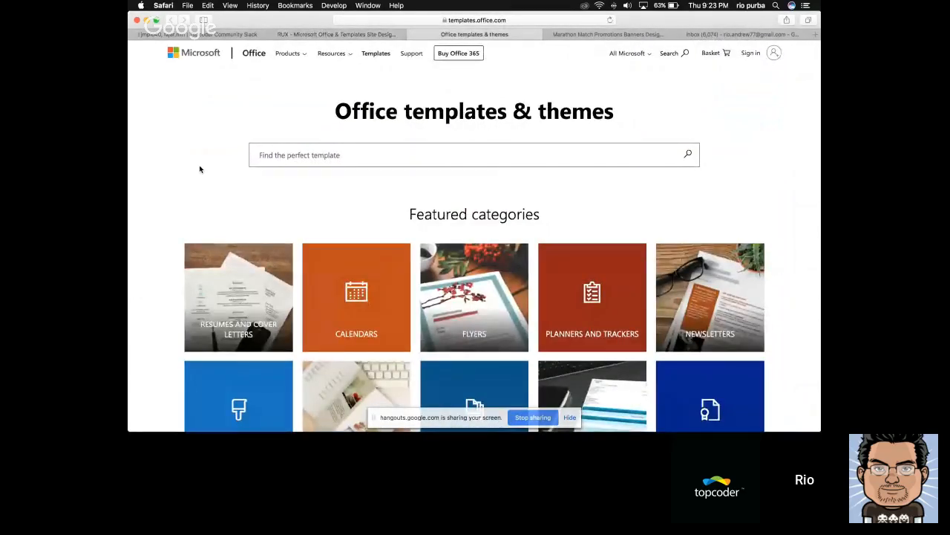
pyautogui.scroll(-7, 199, 169)
pyautogui.scroll(4, 199, 169)
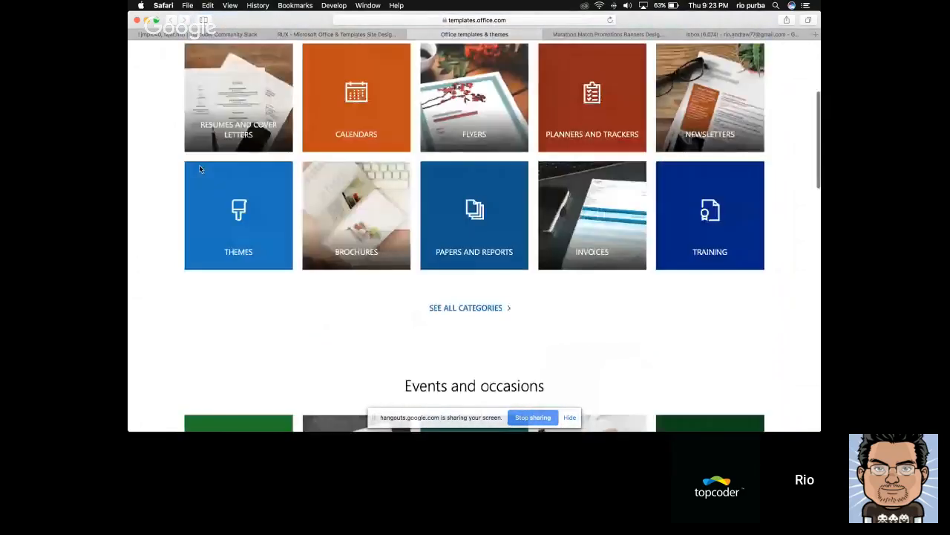
pyautogui.scroll(3, 199, 169)
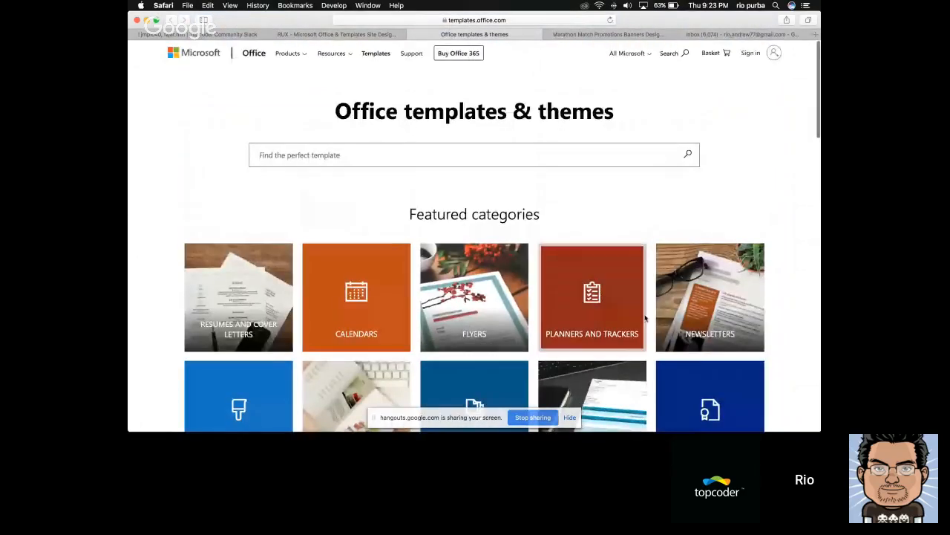
pyautogui.scroll(-5, 646, 318)
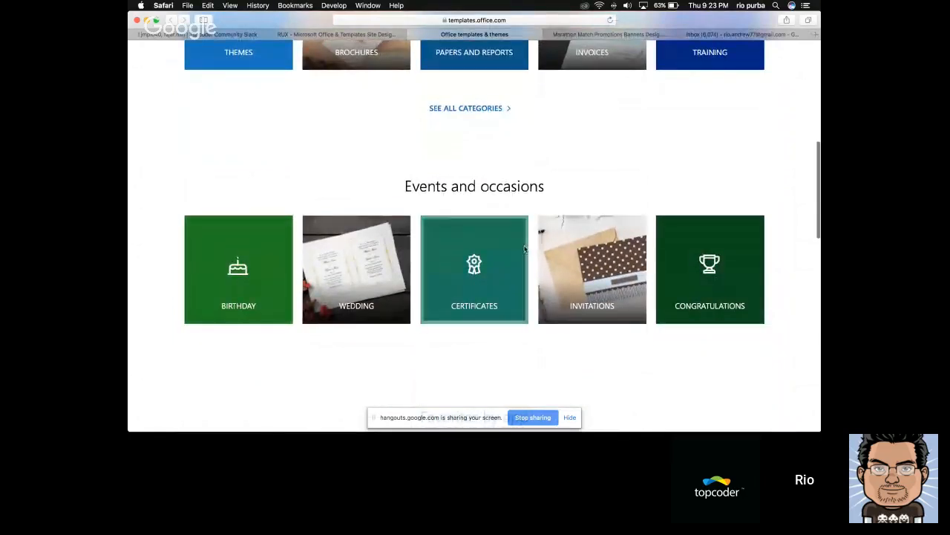
pyautogui.scroll(-5, 560, 274)
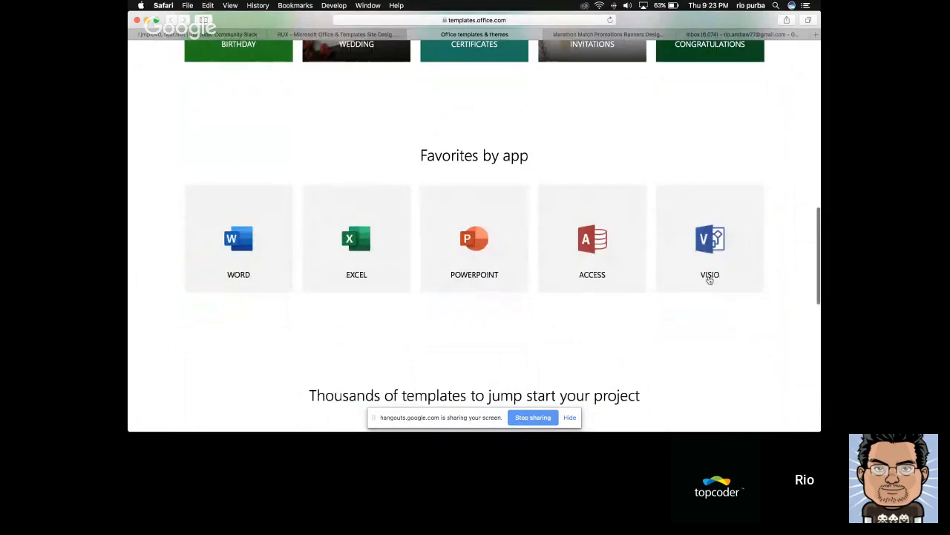
pyautogui.scroll(-2, 711, 279)
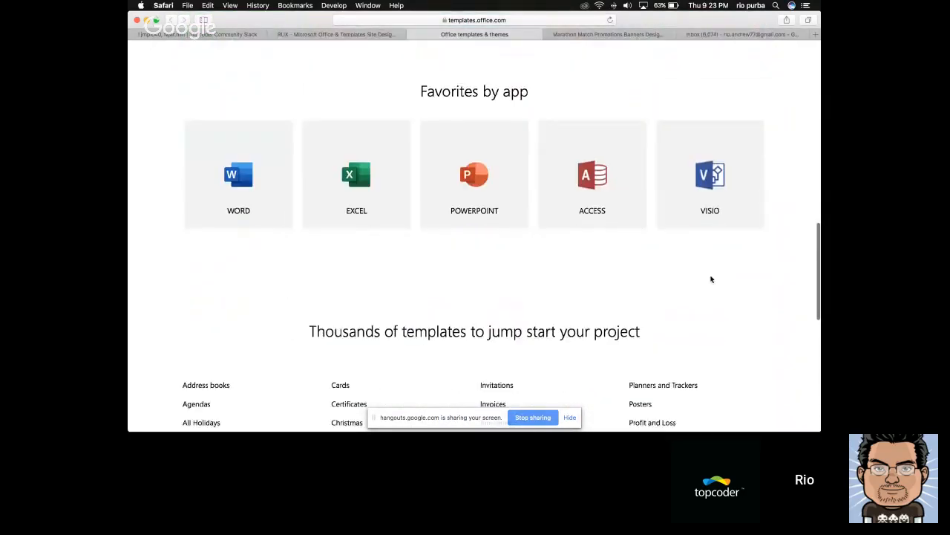
pyautogui.scroll(15, 710, 279)
pyautogui.scroll(-4, 466, 255)
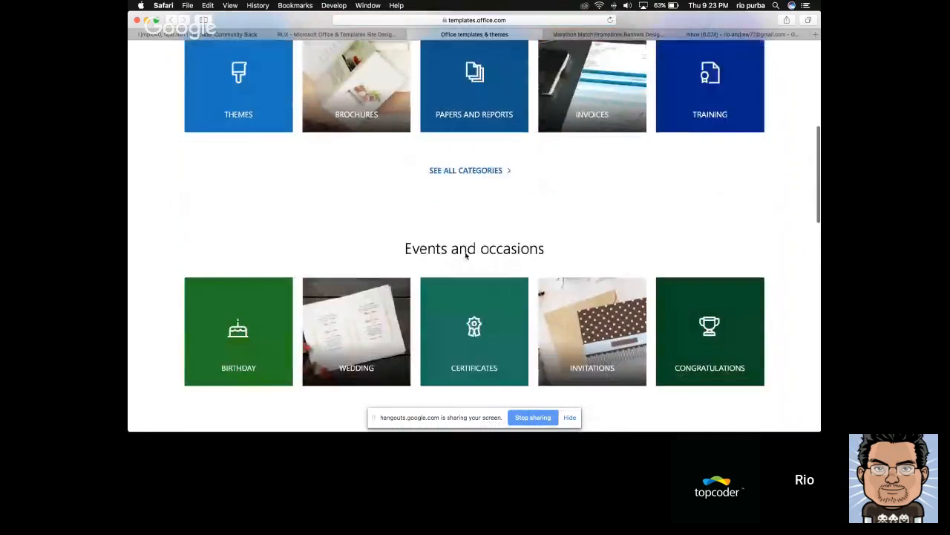
pyautogui.scroll(-10, 467, 254)
pyautogui.scroll(20, 517, 247)
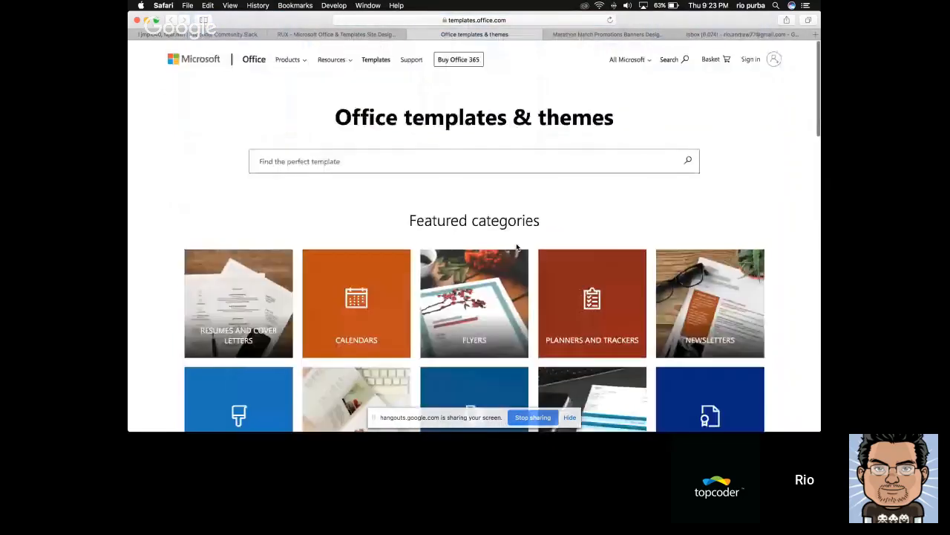
pyautogui.scroll(-1, 517, 247)
# Return to the challenge brief and highlight the whole list of Landing Page requirements, comparing it with the Office templates site, and clear the highlight
pyautogui.hotkey('ctrl', 'shift', 'Tab')
pyautogui.hotkey('ctrl', 'Tab')
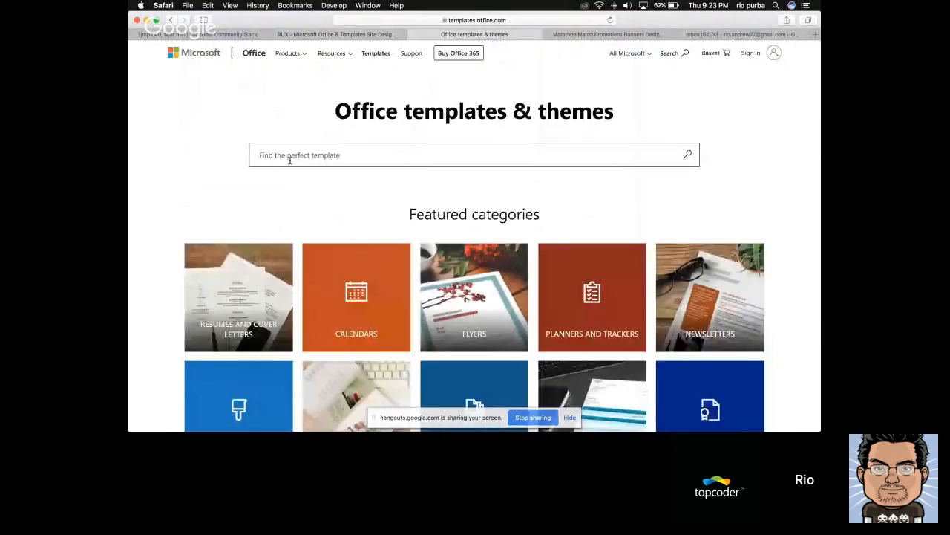
pyautogui.hotkey('ctrl', 'shift', 'Tab')
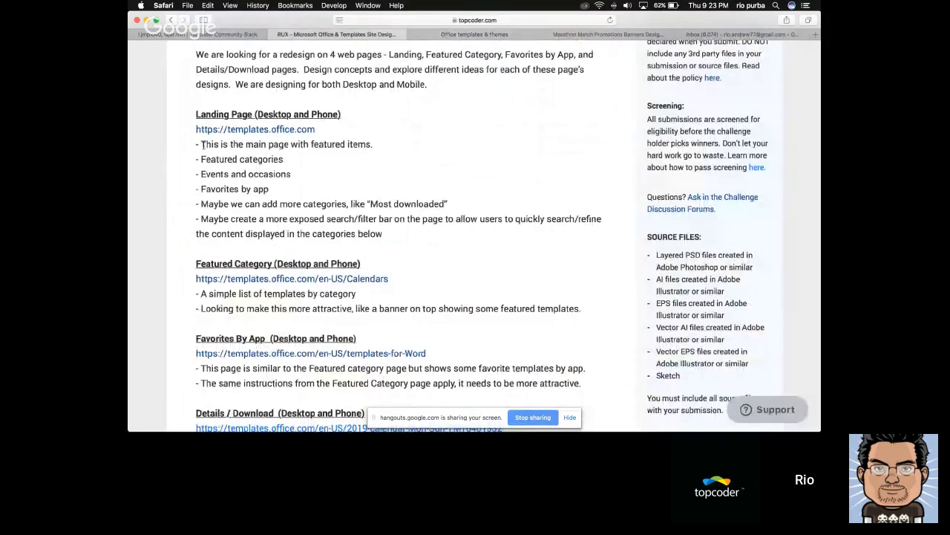
pyautogui.moveTo(202, 144); pyautogui.dragTo(417, 231)
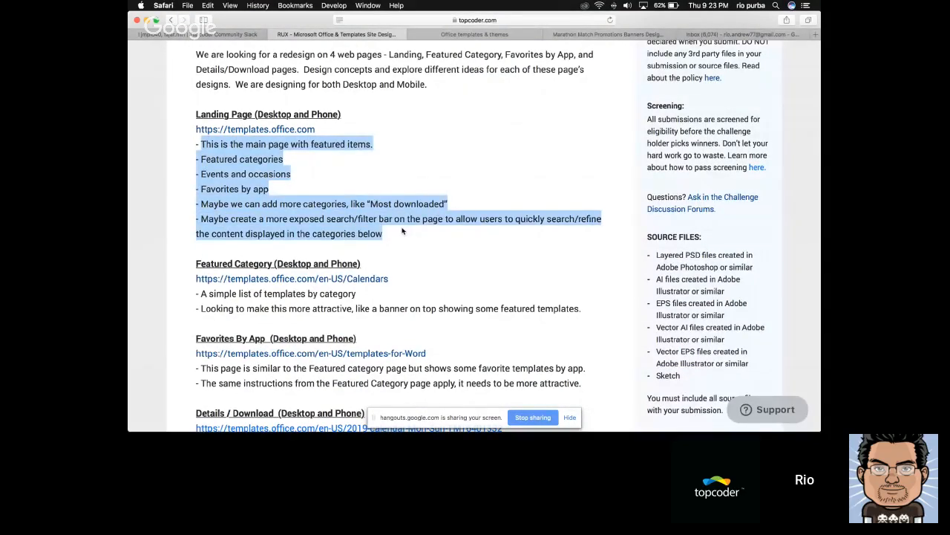
pyautogui.hotkey('ctrl', 'Tab')
pyautogui.hotkey('ctrl', 'shift', 'Tab')
pyautogui.click(201, 140)
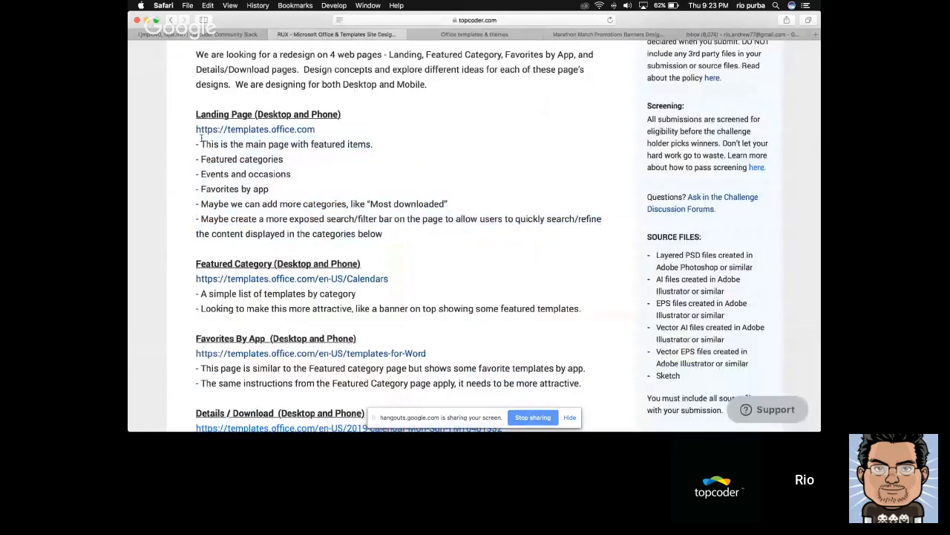
# Highlight "Featured categories" and the words like "Most downloaded" in the brief's Landing Page requirements
pyautogui.moveTo(201, 143); pyautogui.dragTo(285, 159)
pyautogui.click(282, 160)
pyautogui.moveTo(201, 159); pyautogui.dragTo(286, 162)
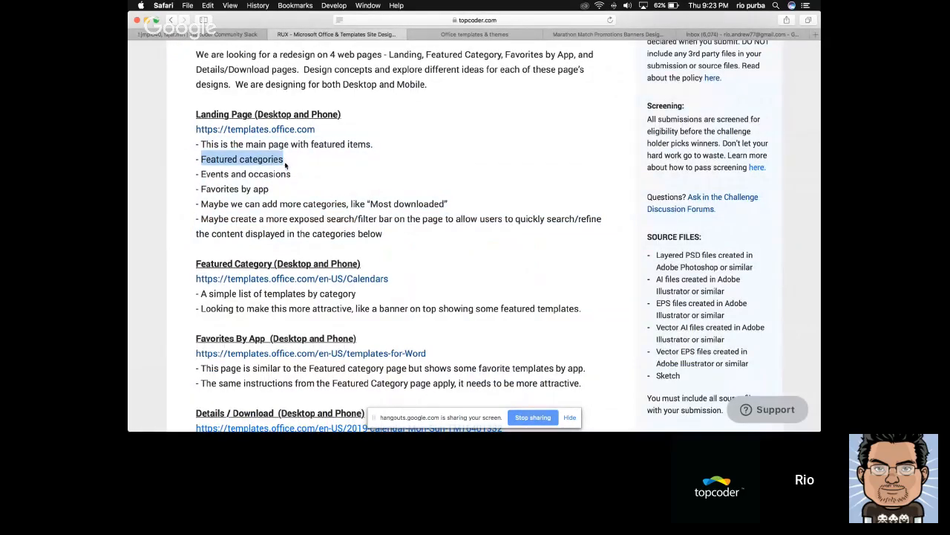
pyautogui.click(221, 189)
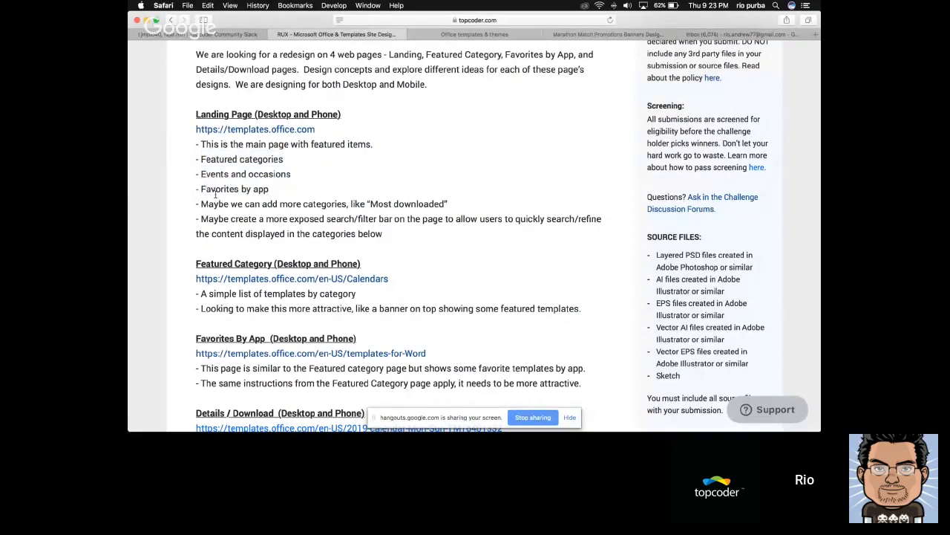
pyautogui.moveTo(200, 203); pyautogui.dragTo(480, 208)
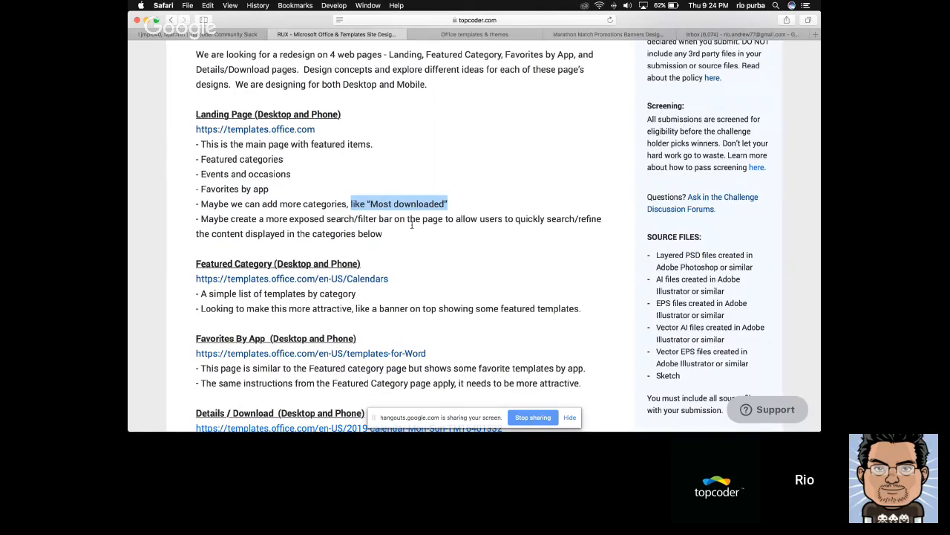
# Review the Office templates page's search field and Featured categories grid, and return to the brief's page requirements
pyautogui.scroll(-1, 414, 223)
pyautogui.hotkey('ctrl', 'Tab')
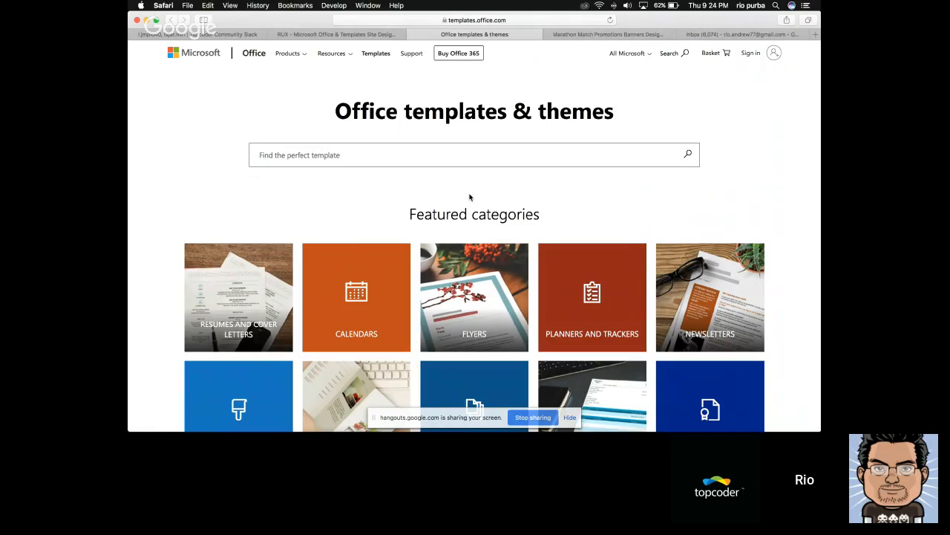
pyautogui.scroll(-2, 508, 202)
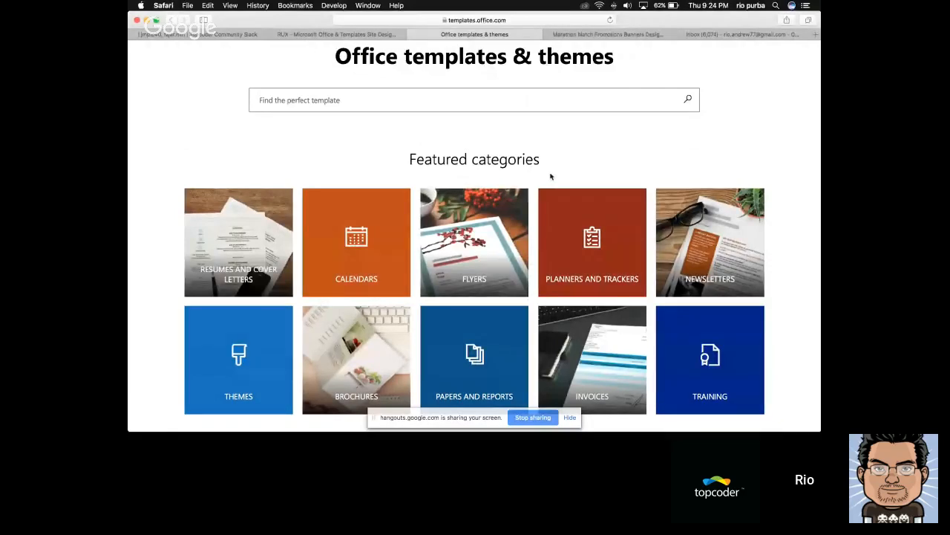
pyautogui.scroll(-2, 555, 180)
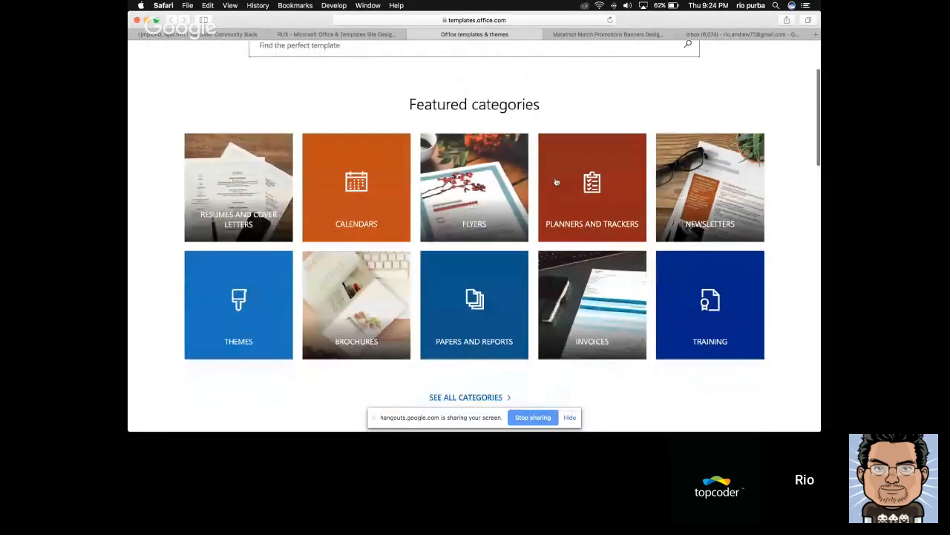
pyautogui.scroll(-5, 555, 181)
pyautogui.scroll(8, 537, 207)
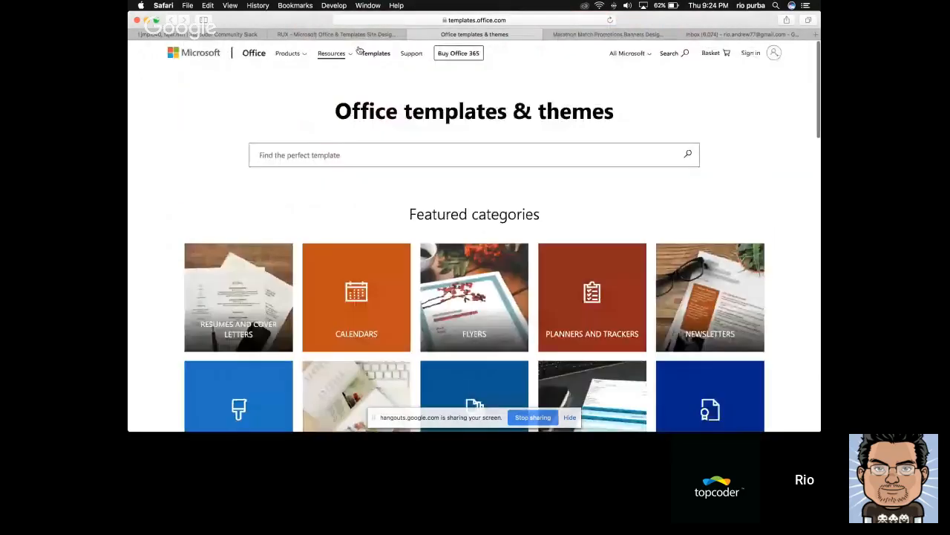
pyautogui.click(349, 34)
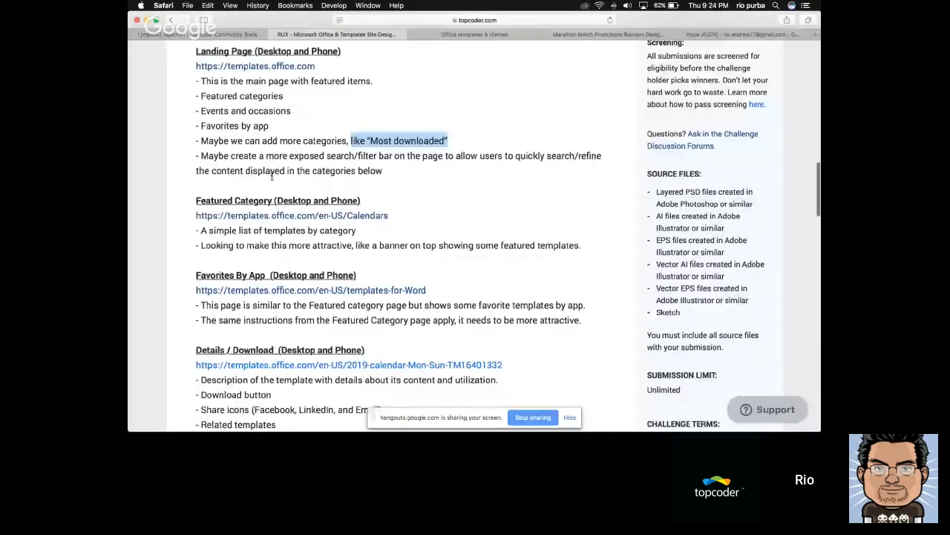
pyautogui.scroll(-1, 272, 176)
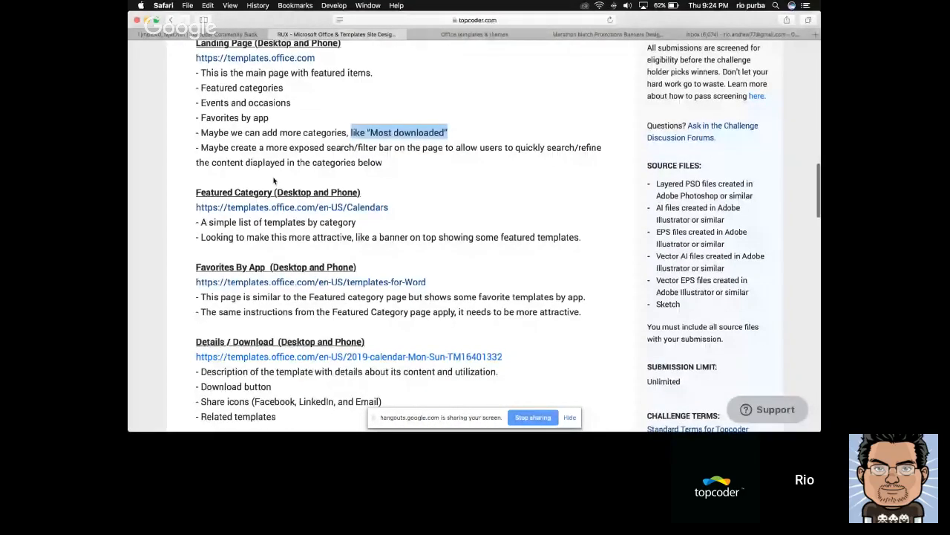
pyautogui.scroll(-5, 274, 181)
# Switch to the MS Template source file in Sketch, inspect the landing page artboard and its Recommende group, and clear the selection
pyautogui.press('super+Tab')
pyautogui.press('super+Tab')
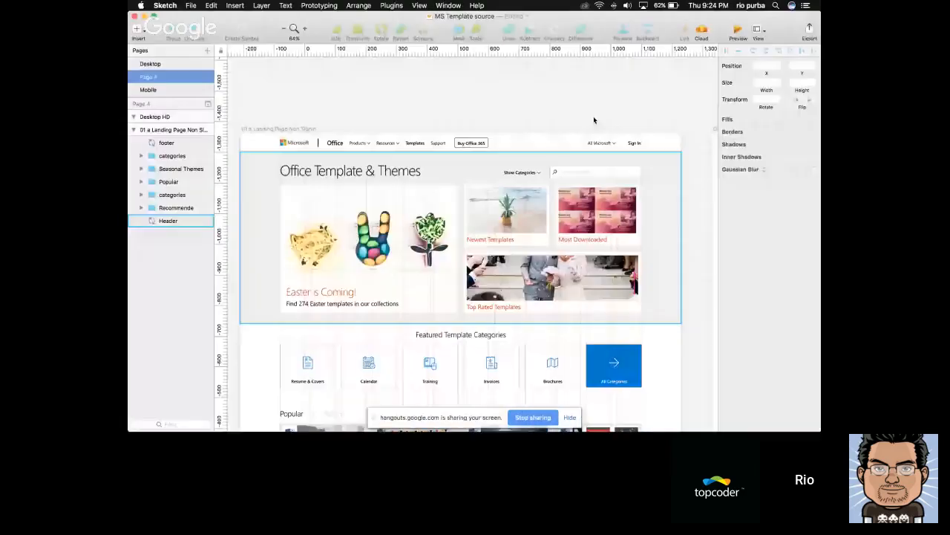
pyautogui.moveTo(642, 119)
pyautogui.mouseDown()
pyautogui.moveTo(654, 98)
pyautogui.moveTo(649, 55)
pyautogui.mouseUp()
pyautogui.moveTo(384, 140)
pyautogui.mouseDown()
pyautogui.moveTo(394, 138)
pyautogui.moveTo(304, 131)
pyautogui.moveTo(498, 170)
pyautogui.mouseUp()
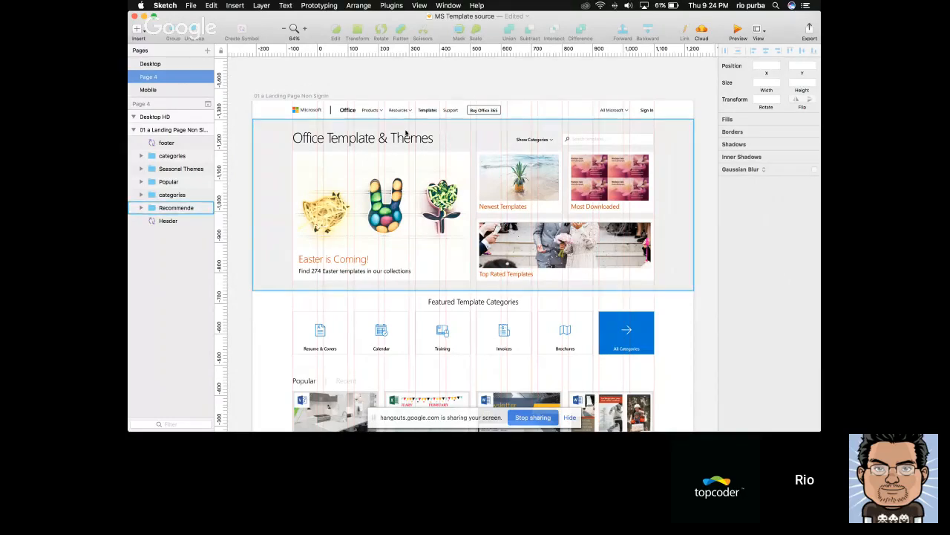
pyautogui.click(319, 96)
pyautogui.click(447, 97)
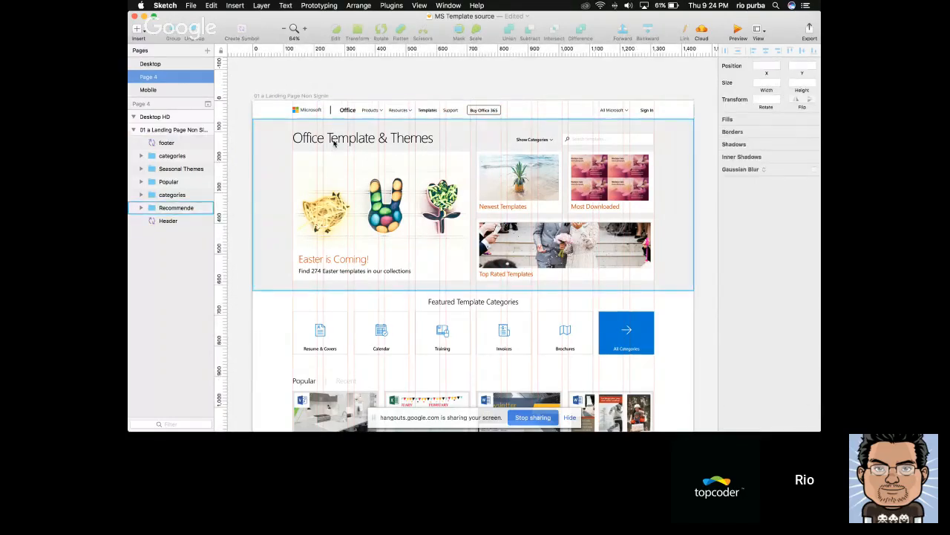
pyautogui.click(366, 148)
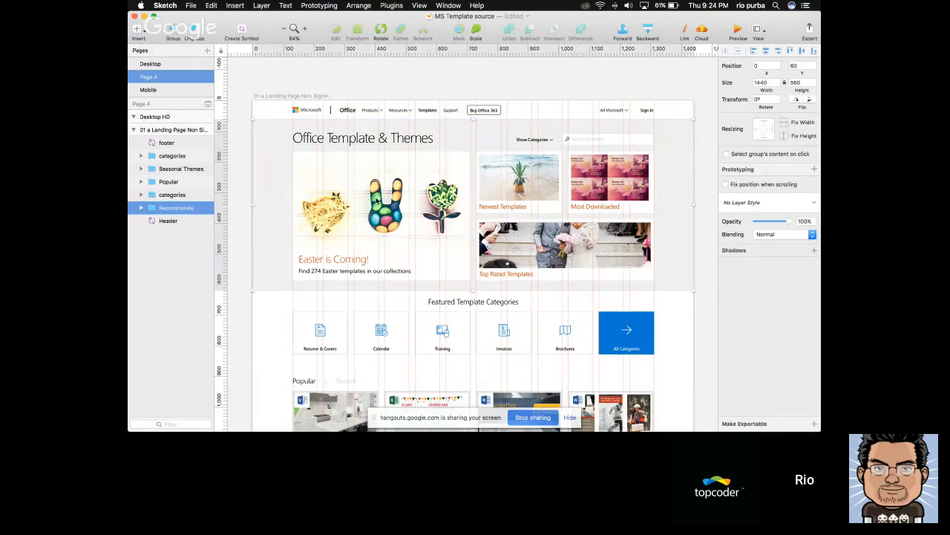
pyautogui.click(445, 96)
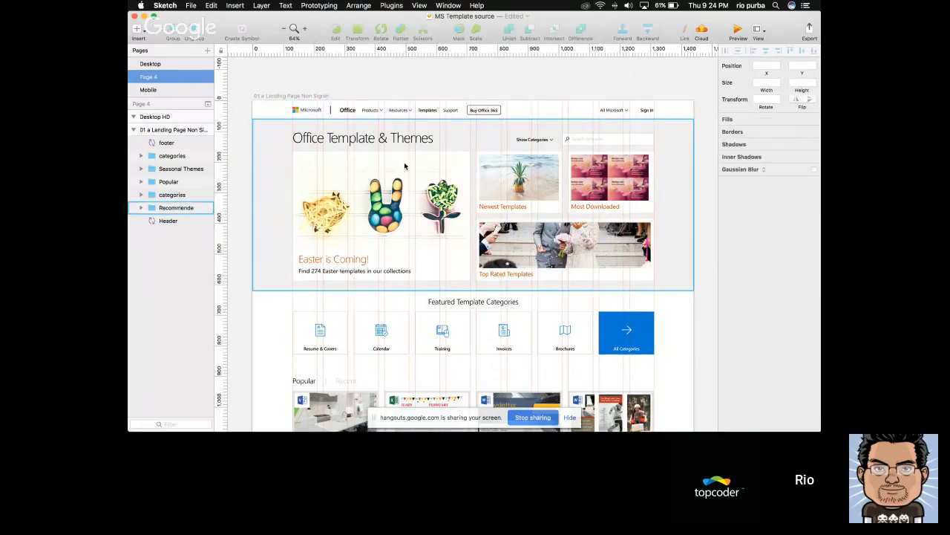
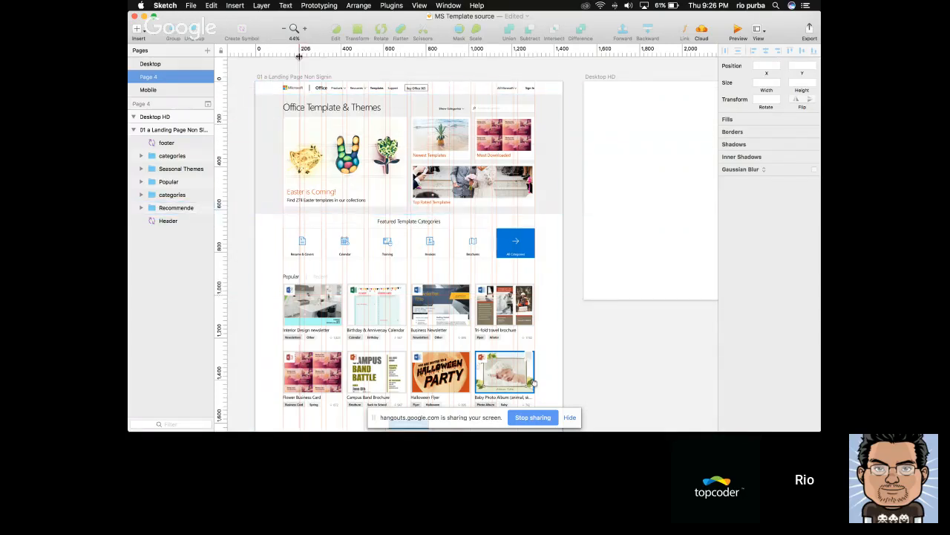
# Select the blank Desktop HD artboard and check its width and height against the neighbouring landing page artboard
pyautogui.moveTo(299, 55); pyautogui.dragTo(259, 266)
pyautogui.click(249, 268)
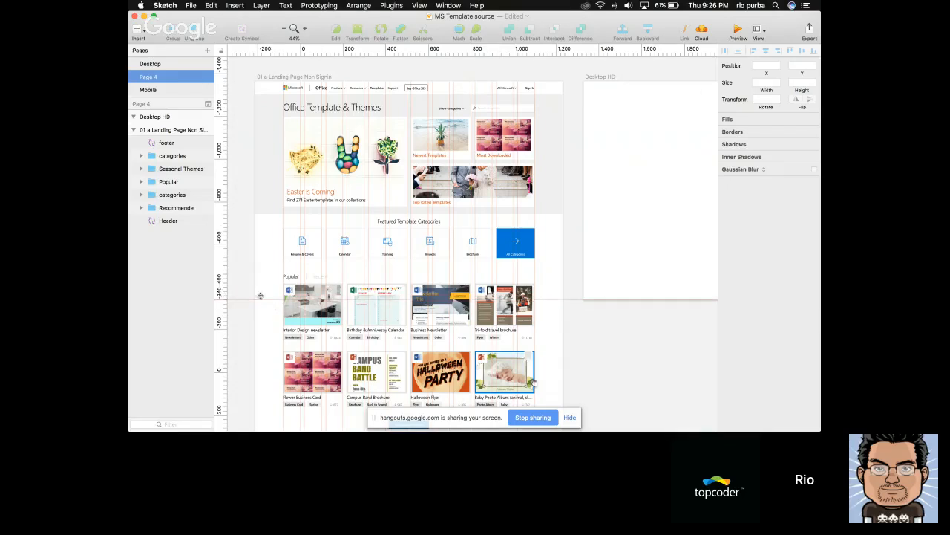
pyautogui.click(665, 90)
pyautogui.hscroll(2, 594, 91)
pyautogui.hscroll(5, 561, 90)
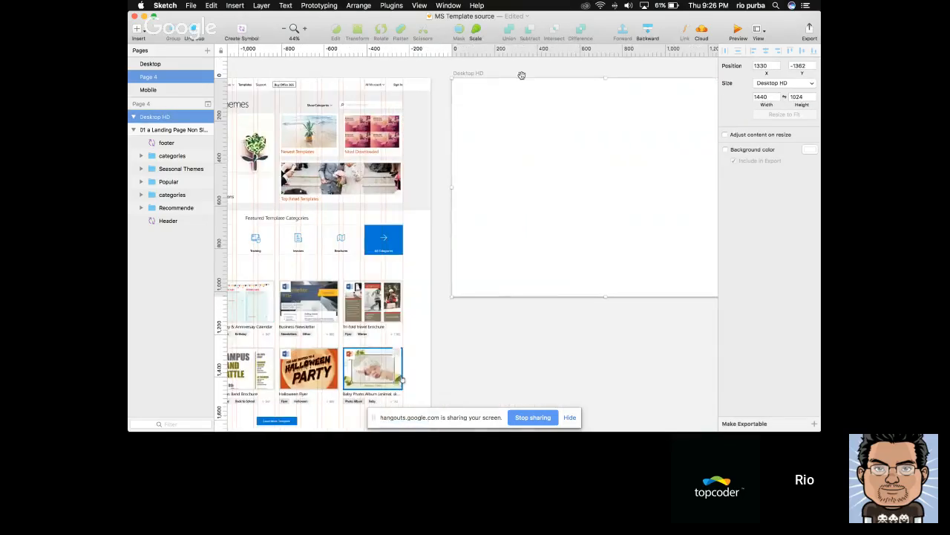
pyautogui.click(759, 96)
pyautogui.click(762, 96)
pyautogui.click(800, 97)
pyautogui.click(800, 96)
pyautogui.click(549, 115)
pyautogui.moveTo(465, 121); pyautogui.dragTo(583, 126)
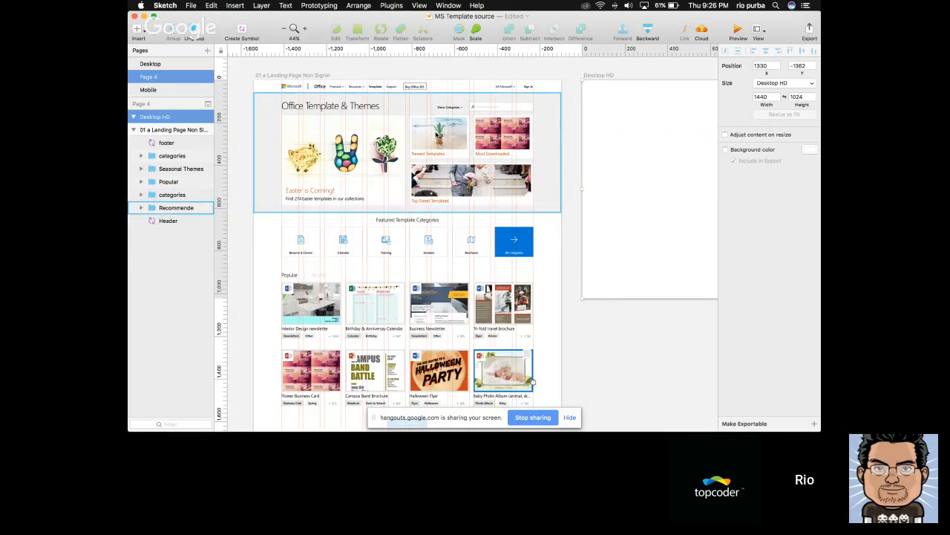
# Select the landing page's Recommende and categories groups together to examine how the upper page sections are laid out
pyautogui.click(437, 134)
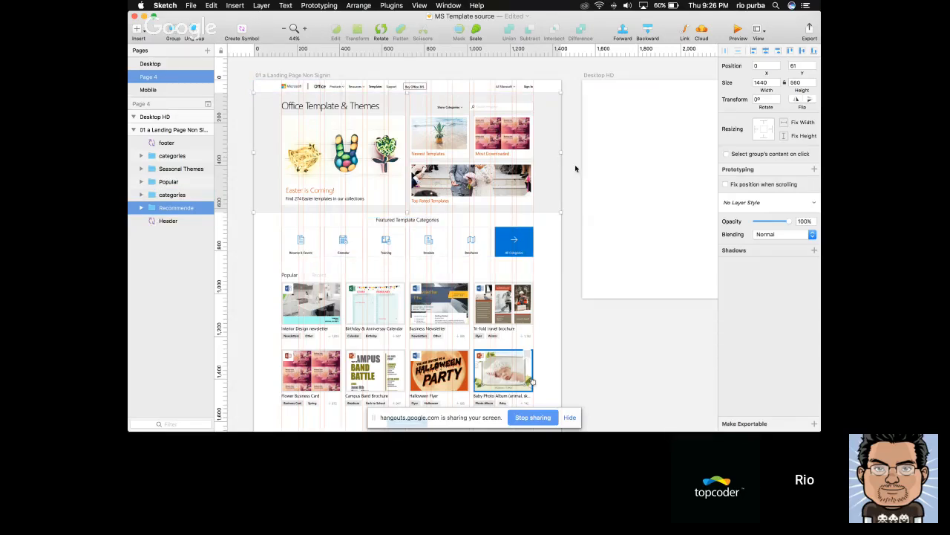
pyautogui.keyDown('shift'); pyautogui.click(380, 236); pyautogui.keyUp('shift')
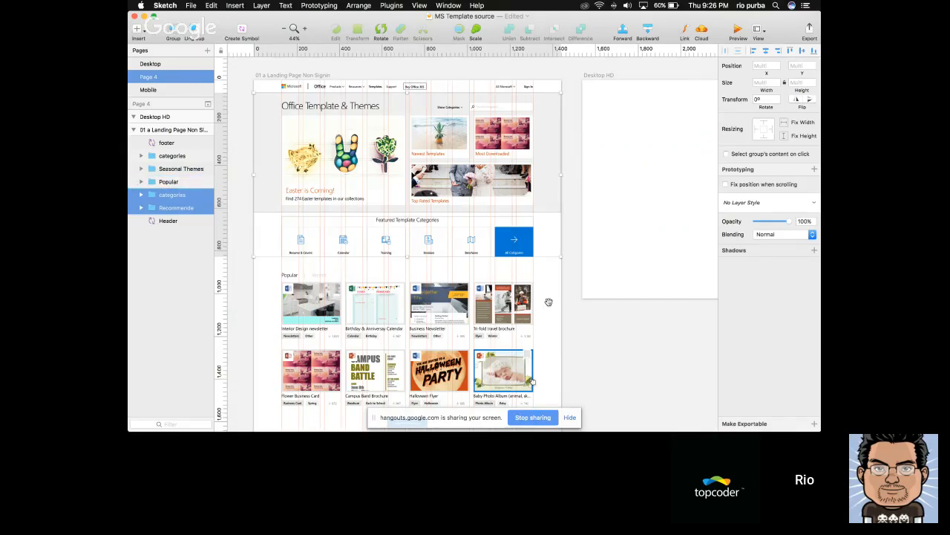
pyautogui.scroll(-5, 549, 303)
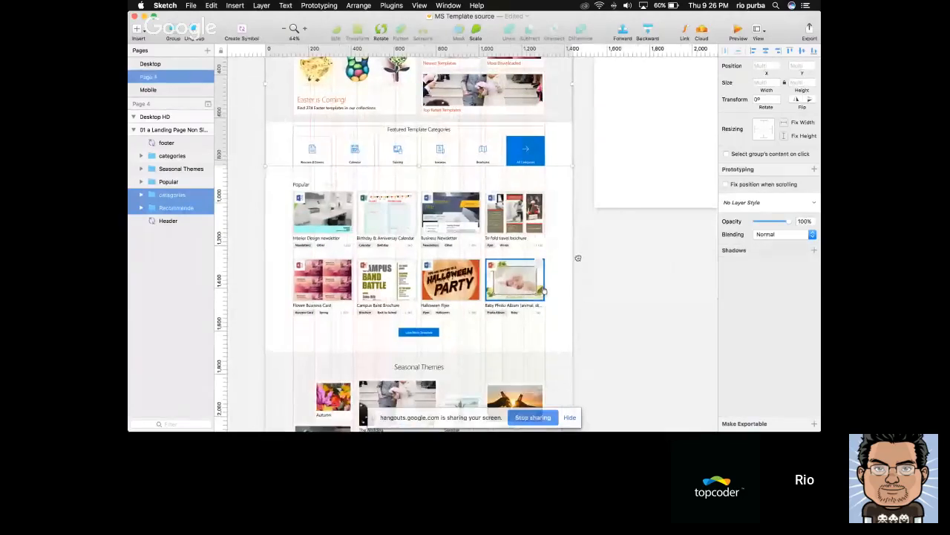
pyautogui.scroll(3, 564, 309)
# Preview the landing page artboard, review its sections from the template banner through Seasonal Themes to the footer, and close the preview
pyautogui.click(738, 33)
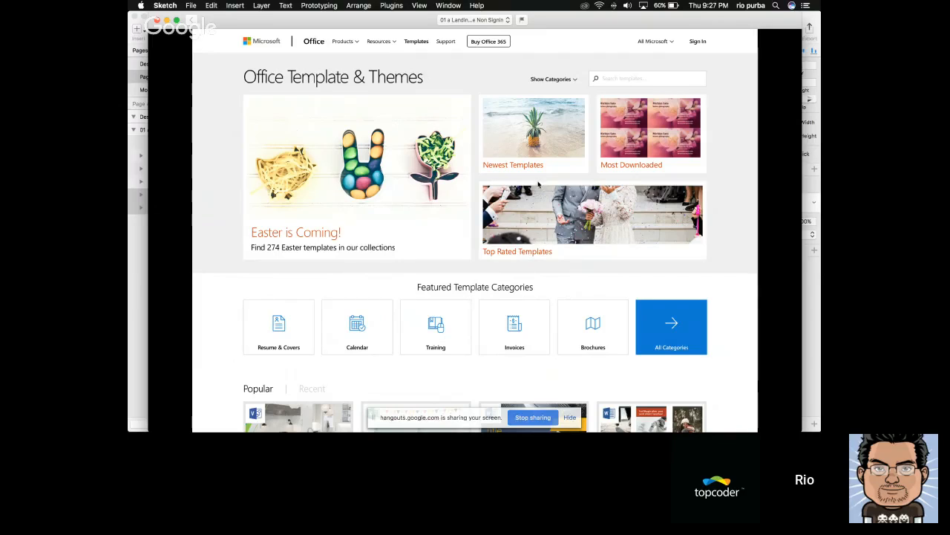
pyautogui.scroll(-2, 539, 202)
pyautogui.scroll(2, 540, 203)
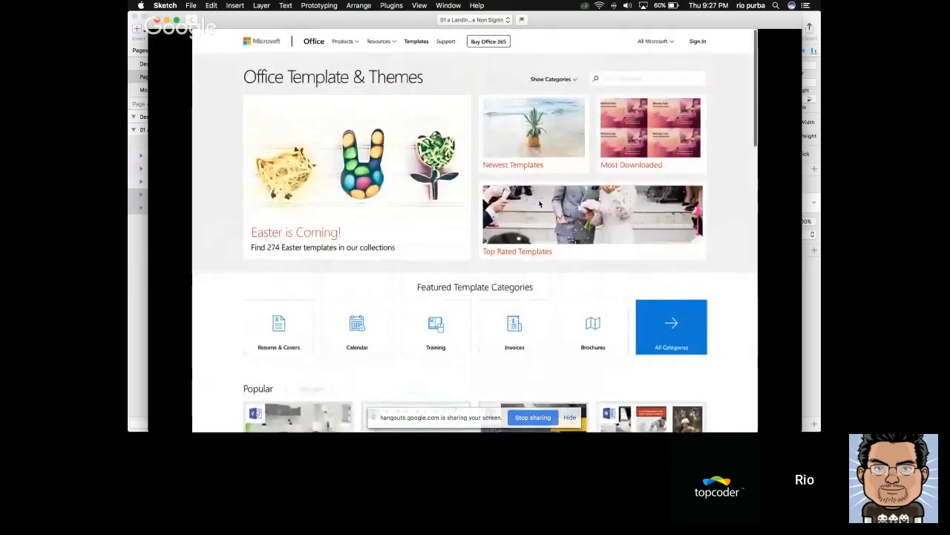
pyautogui.scroll(-5, 539, 203)
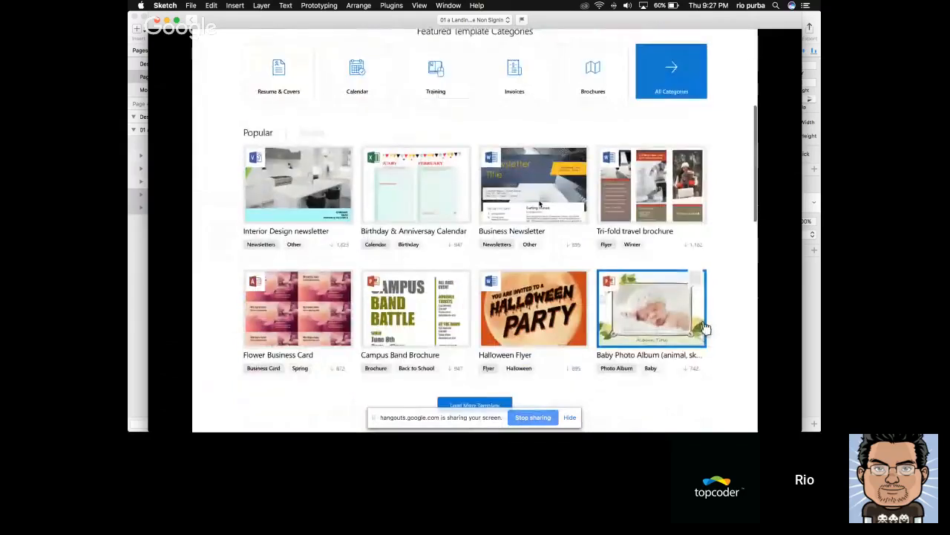
pyautogui.scroll(-2, 704, 329)
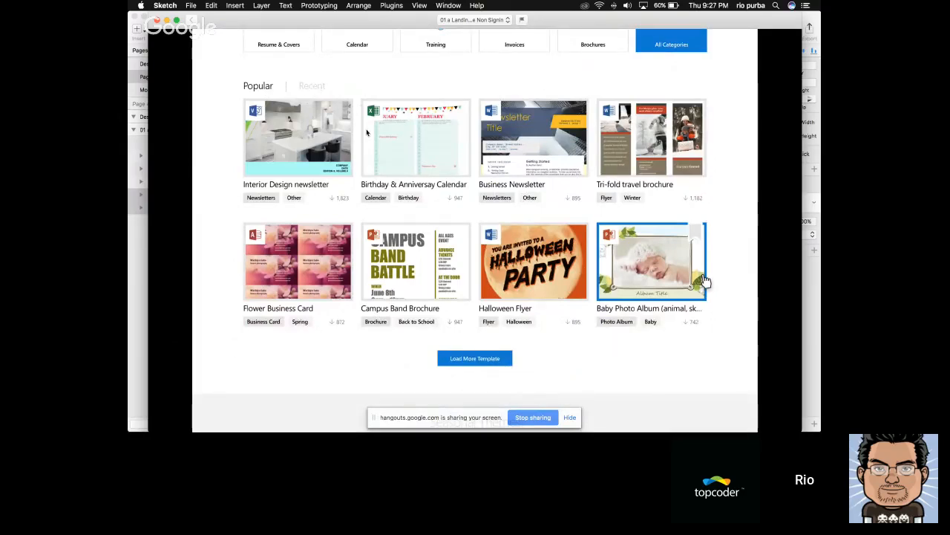
pyautogui.scroll(-10, 366, 133)
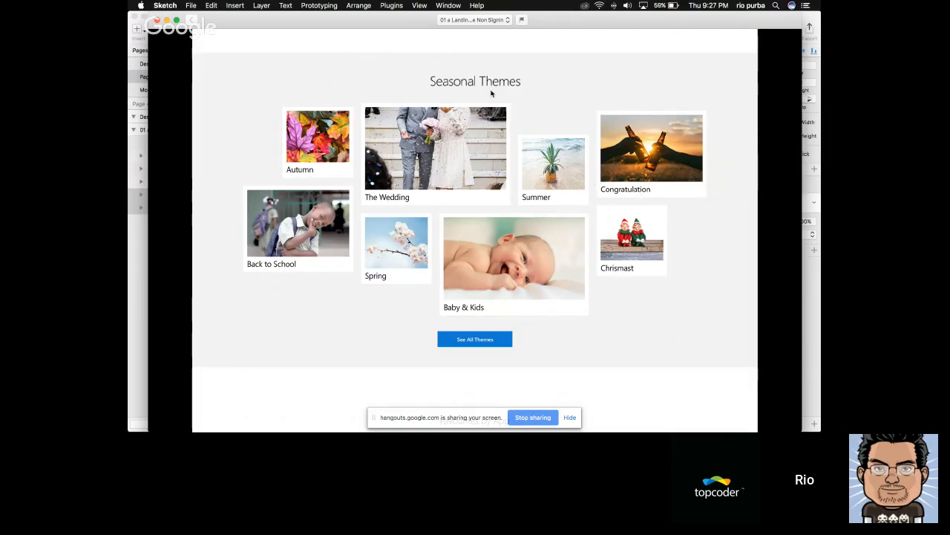
pyautogui.scroll(-5, 503, 273)
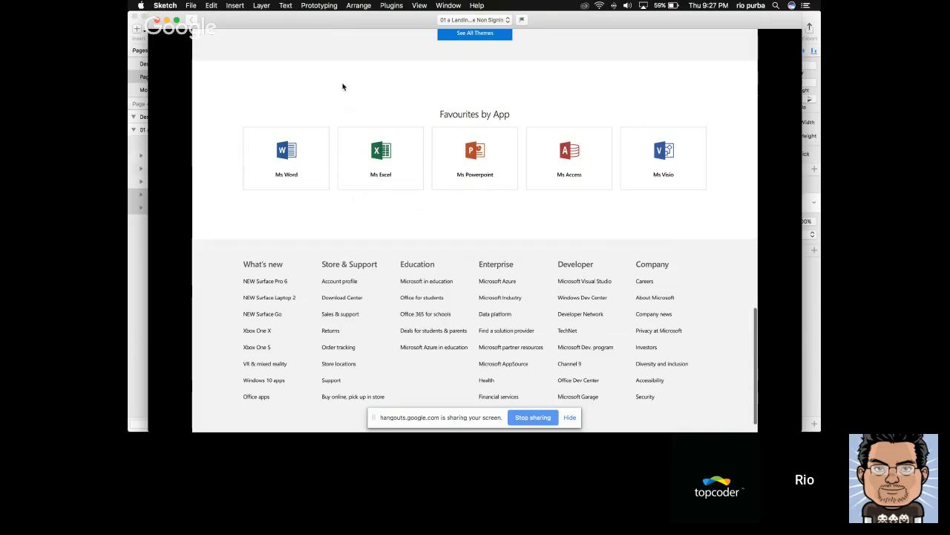
pyautogui.press('super+w')
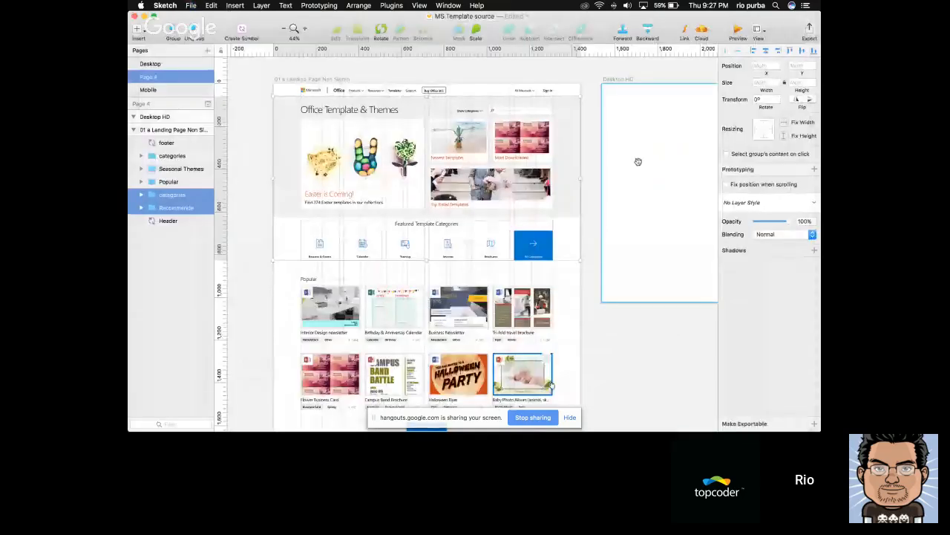
pyautogui.moveTo(636, 161); pyautogui.dragTo(474, 197)
pyautogui.click(565, 108)
pyautogui.moveTo(623, 108); pyautogui.dragTo(571, 109)
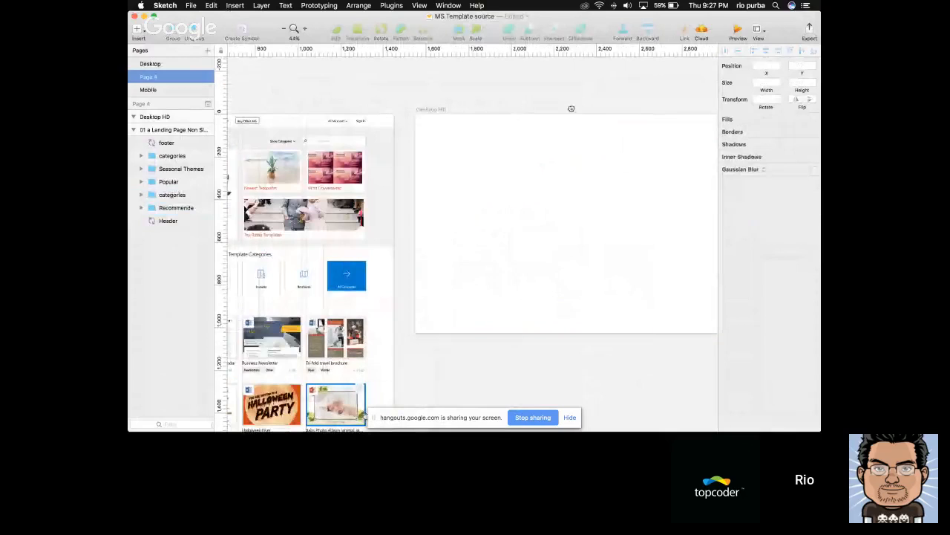
pyautogui.moveTo(348, 99); pyautogui.dragTo(390, 109)
pyautogui.press('r')
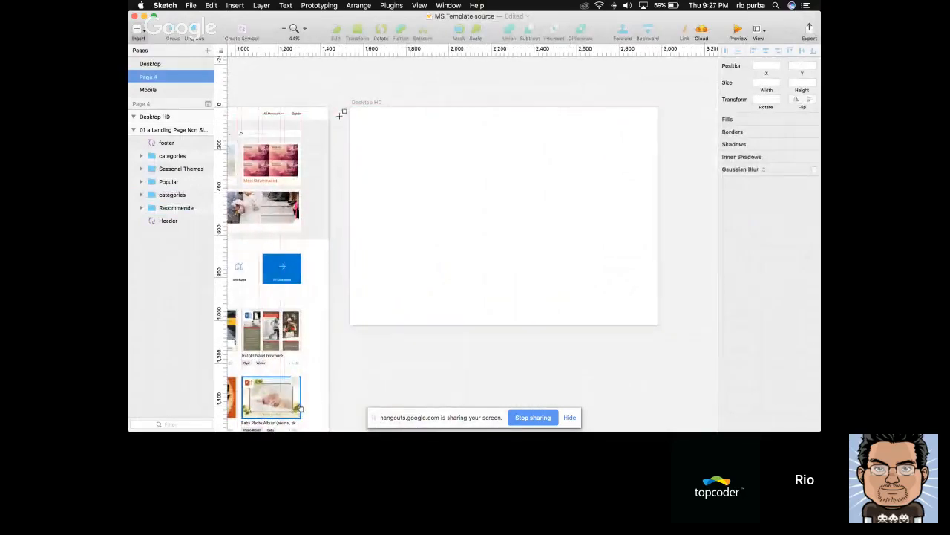
pyautogui.press('v')
pyautogui.press('Escape')
# Check the landing page header's size and draw a 1440 px wide, 60 px high rectangle across the Desktop HD artboard's upper edge
pyautogui.hscroll(-5, 343, 118)
pyautogui.click(347, 120)
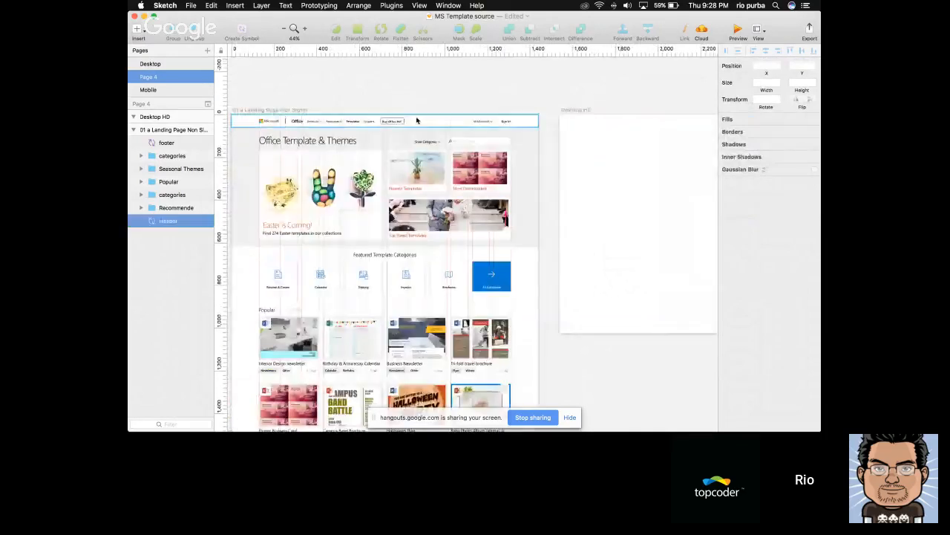
pyautogui.hscroll(5, 364, 111)
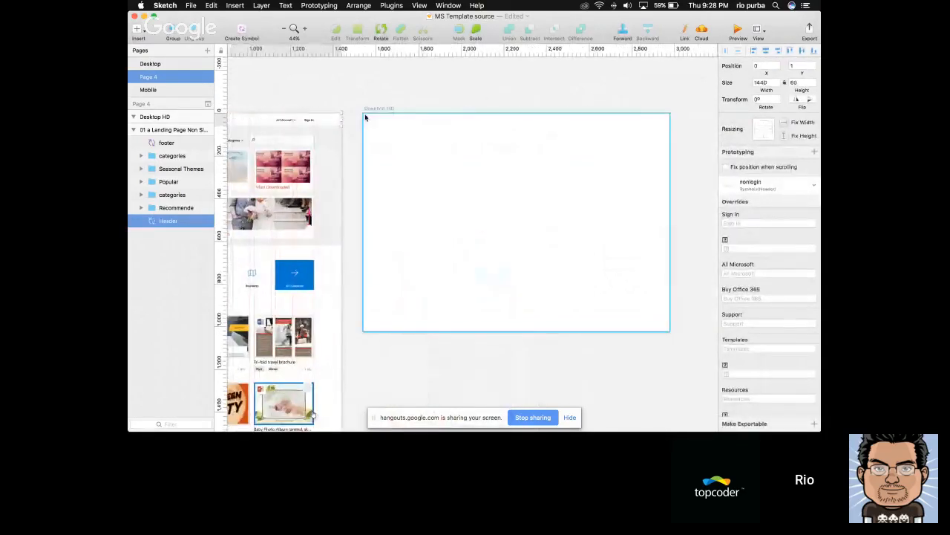
pyautogui.moveTo(364, 113)
pyautogui.mouseDown()
pyautogui.moveTo(643, 139)
pyautogui.moveTo(669, 127)
pyautogui.mouseUp()
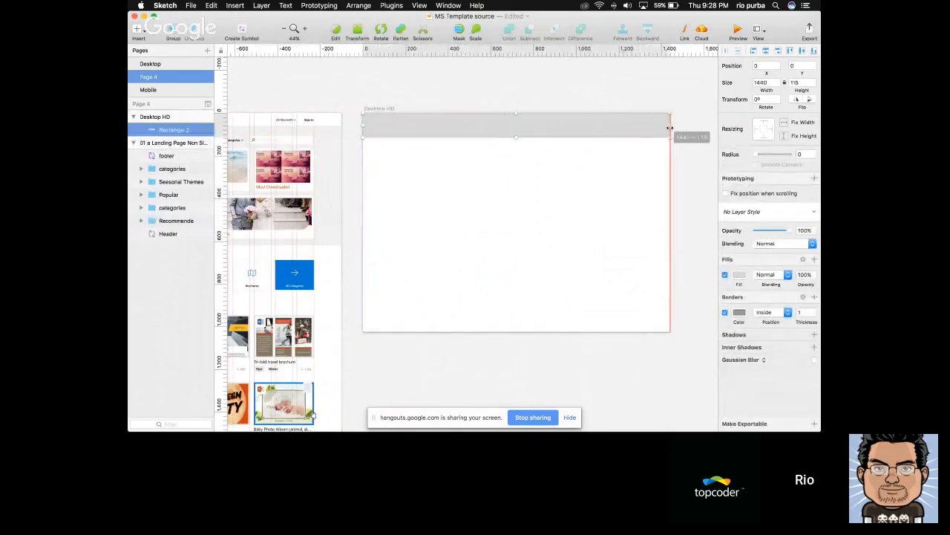
pyautogui.moveTo(516, 136); pyautogui.dragTo(520, 124)
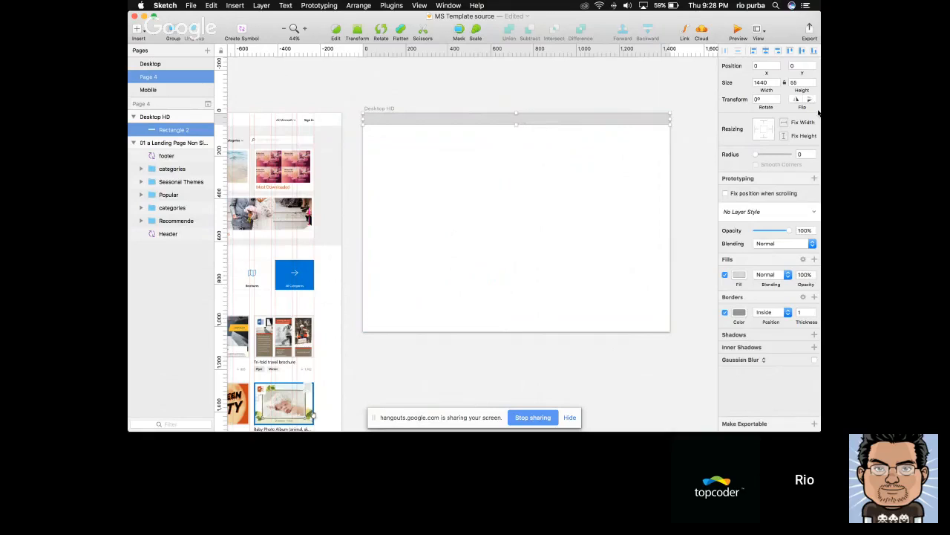
pyautogui.click(800, 83)
pyautogui.press('Return')
pyautogui.click(552, 101)
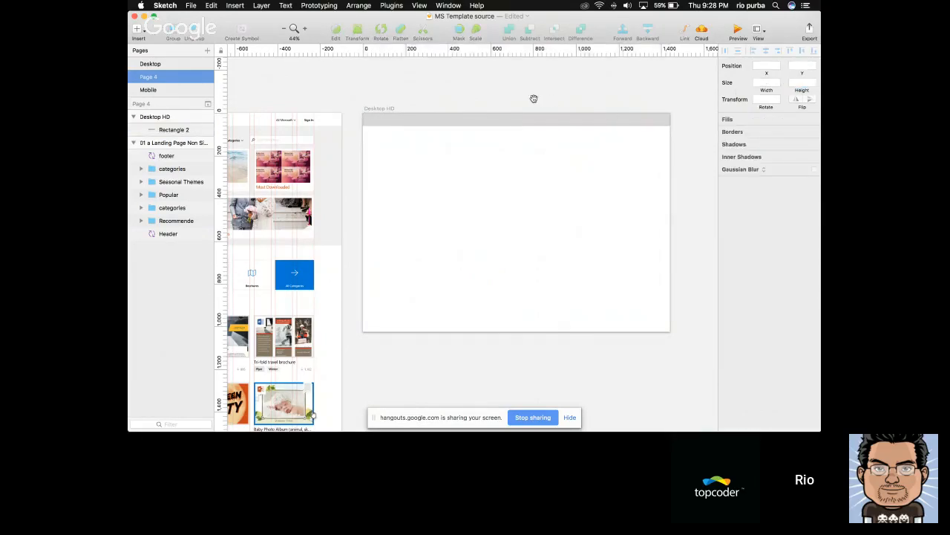
# Turn off the border of the header rectangle on the Desktop HD artboard
pyautogui.hscroll(-2, 551, 98)
pyautogui.scroll(3, 512, 107)
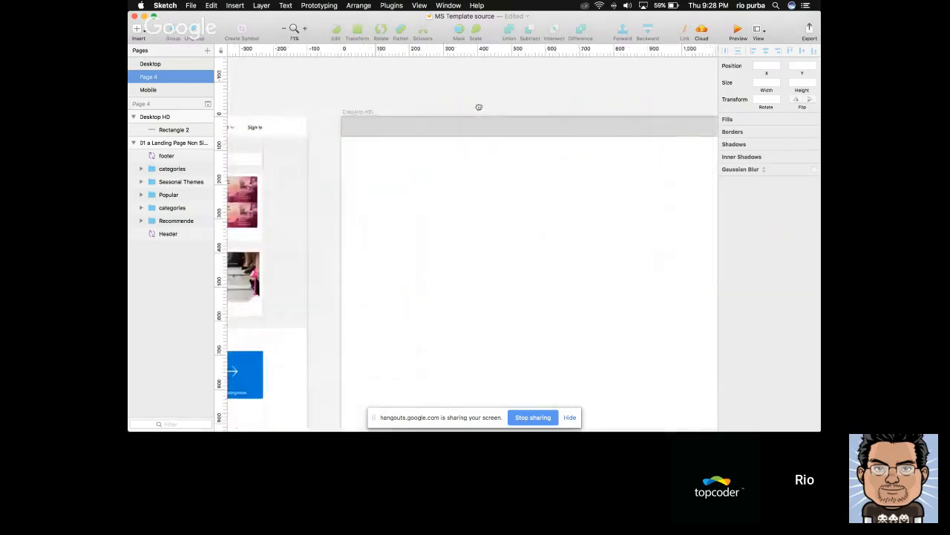
pyautogui.moveTo(448, 109); pyautogui.dragTo(428, 113)
pyautogui.click(482, 125)
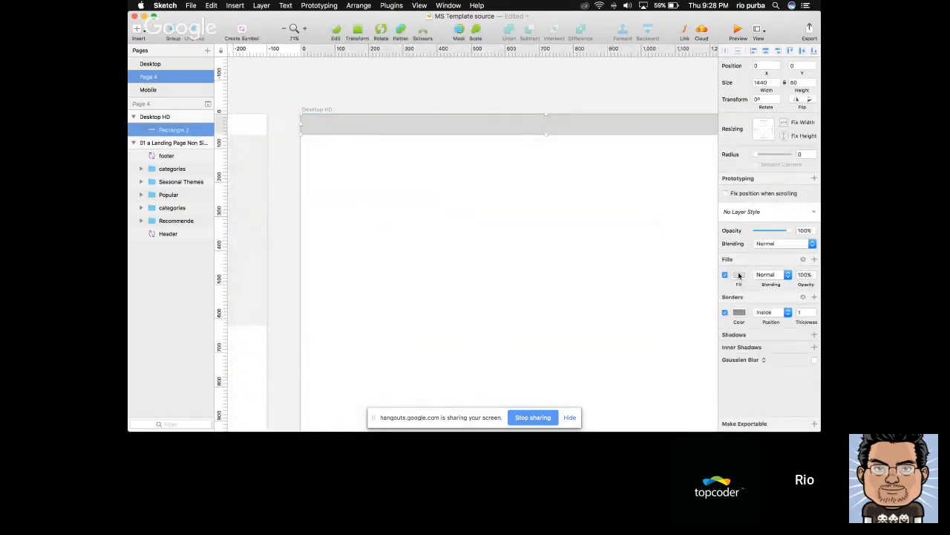
pyautogui.click(725, 313)
pyautogui.hscroll(-3, 553, 227)
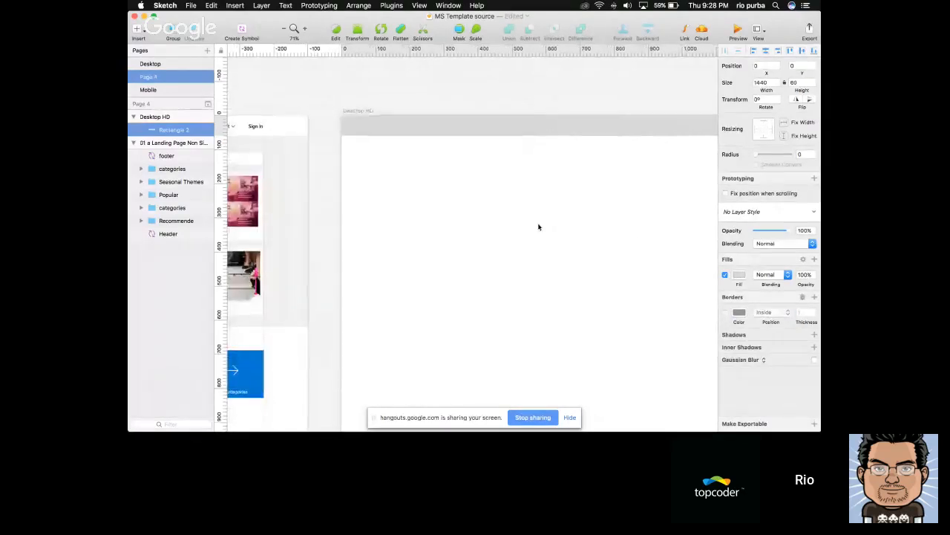
# Open the layout settings for the Desktop HD artboard and enter a total column width of 1200
pyautogui.click(382, 125)
pyautogui.hscroll(3, 677, 78)
pyautogui.click(759, 31)
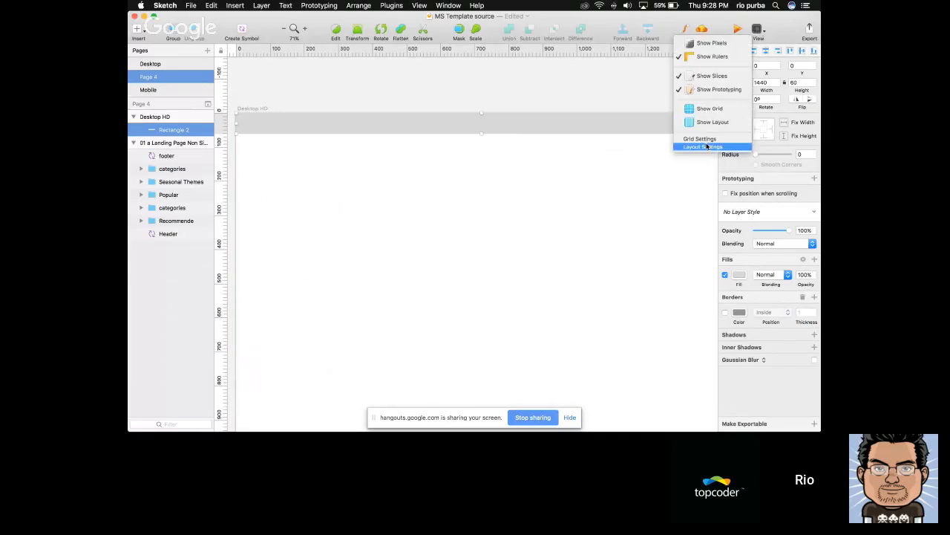
pyautogui.press('Return')
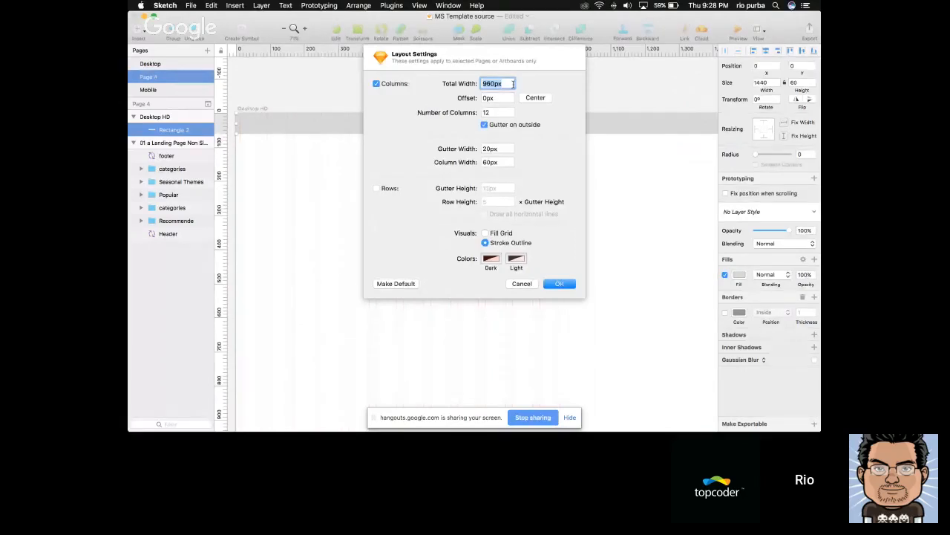
pyautogui.write('1200')
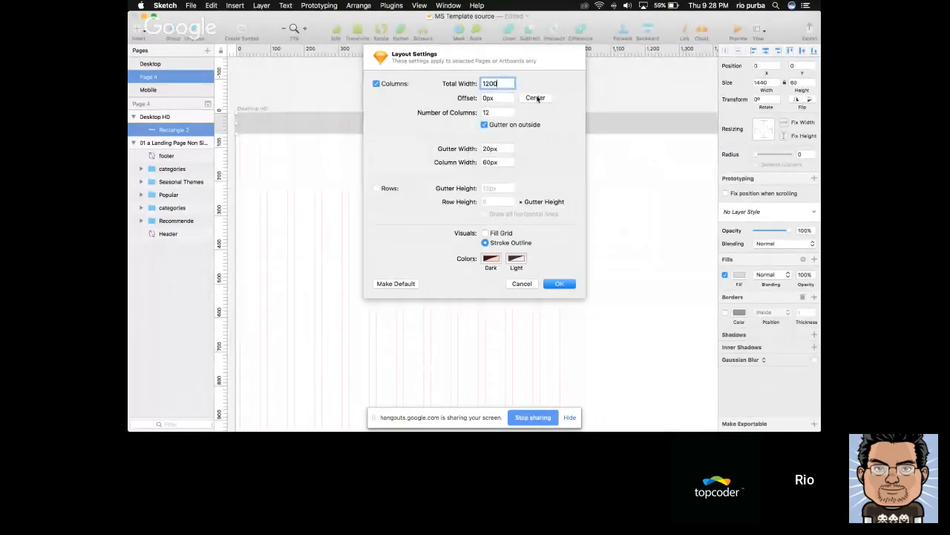
# Set the column layout's total width to 1300 px and its gutter width to 20 px
pyautogui.doubleClick(496, 83)
pyautogui.write('1300')
pyautogui.press('Tab')
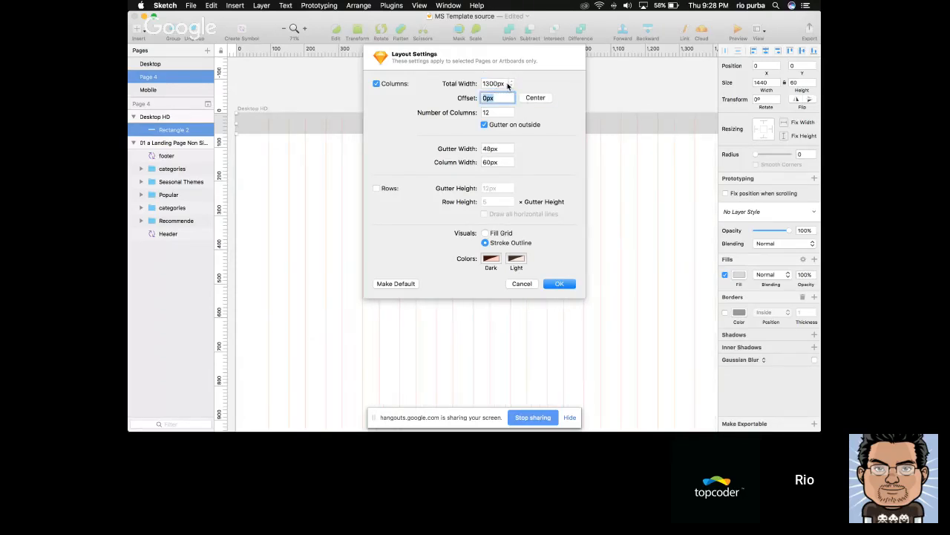
pyautogui.doubleClick(508, 84)
pyautogui.click(505, 83)
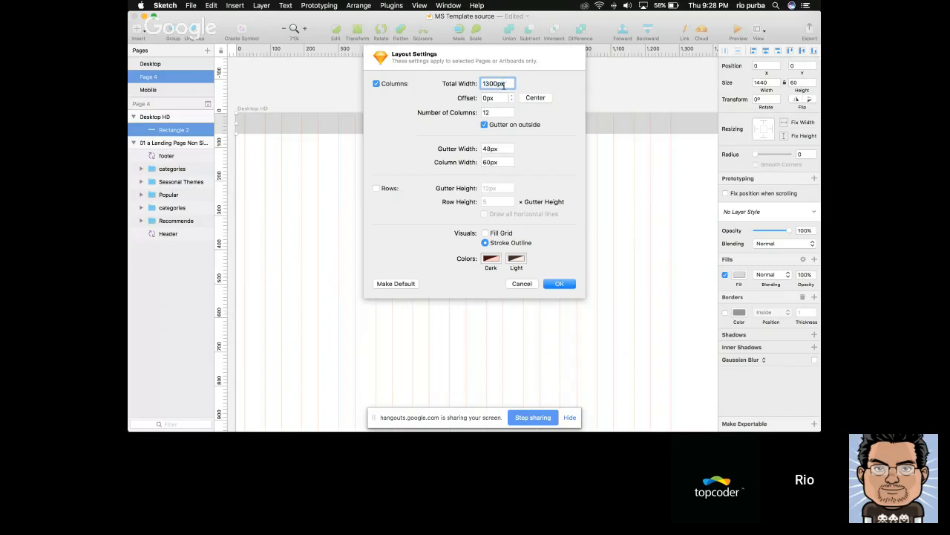
pyautogui.doubleClick(500, 148)
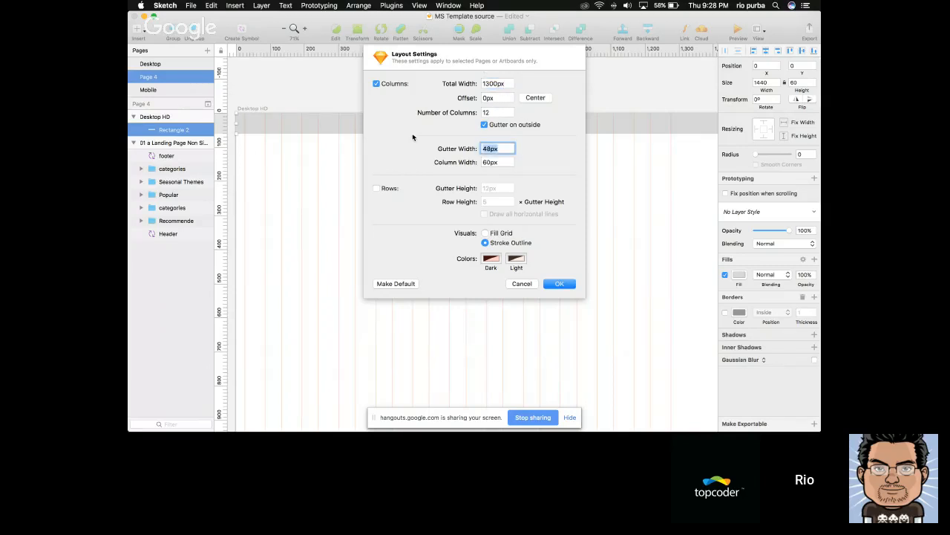
pyautogui.write('20')
pyautogui.press('Tab')
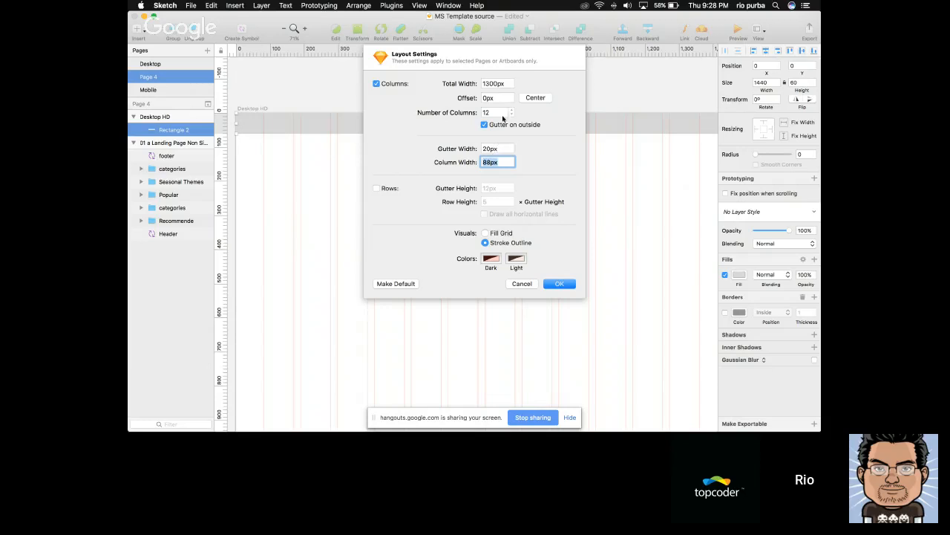
# Set the layout's total width to 1200 px with a 20 px gutter width, apply the settings, and clear the selection
pyautogui.click(488, 84)
pyautogui.press('BackSpace')
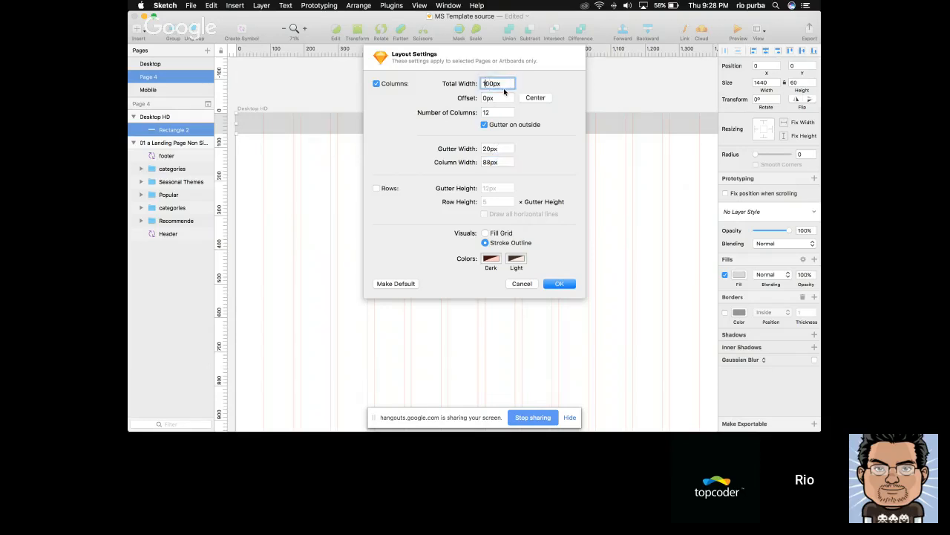
pyautogui.write('2')
pyautogui.press('Tab')
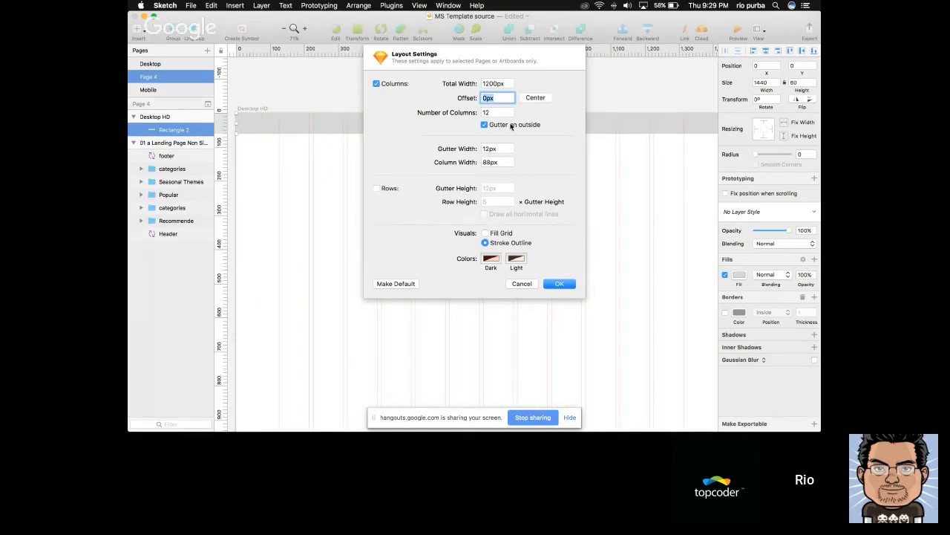
pyautogui.press('Tab')
pyautogui.press('Tab')
pyautogui.write('20')
pyautogui.press('Tab')
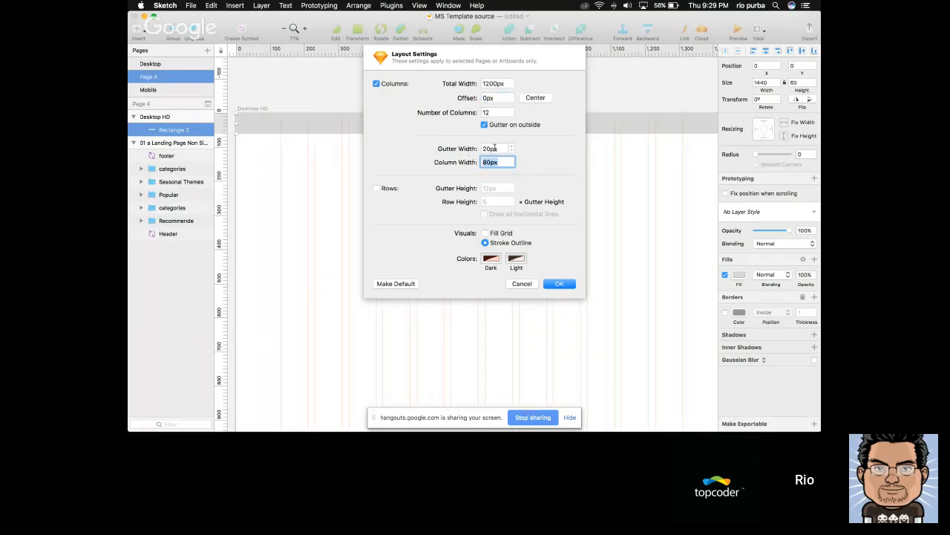
pyautogui.click(558, 284)
pyautogui.hscroll(-2, 569, 185)
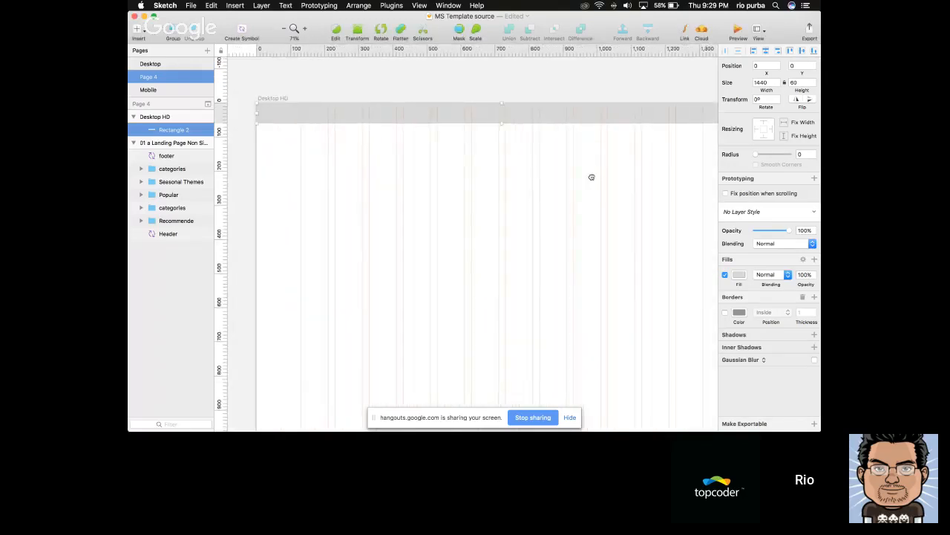
pyautogui.moveTo(592, 176); pyautogui.dragTo(575, 173)
pyautogui.click(570, 137)
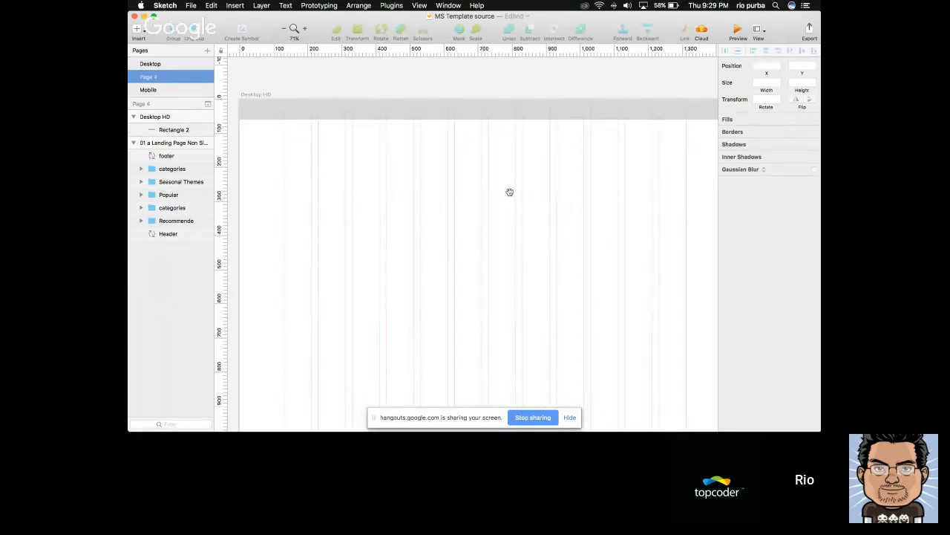
# Add a text layer reading "Logo" inside the header bar of the Desktop HD artboard, near the first grid column
pyautogui.moveTo(522, 199)
pyautogui.mouseDown()
pyautogui.moveTo(510, 206)
pyautogui.moveTo(524, 181)
pyautogui.mouseUp()
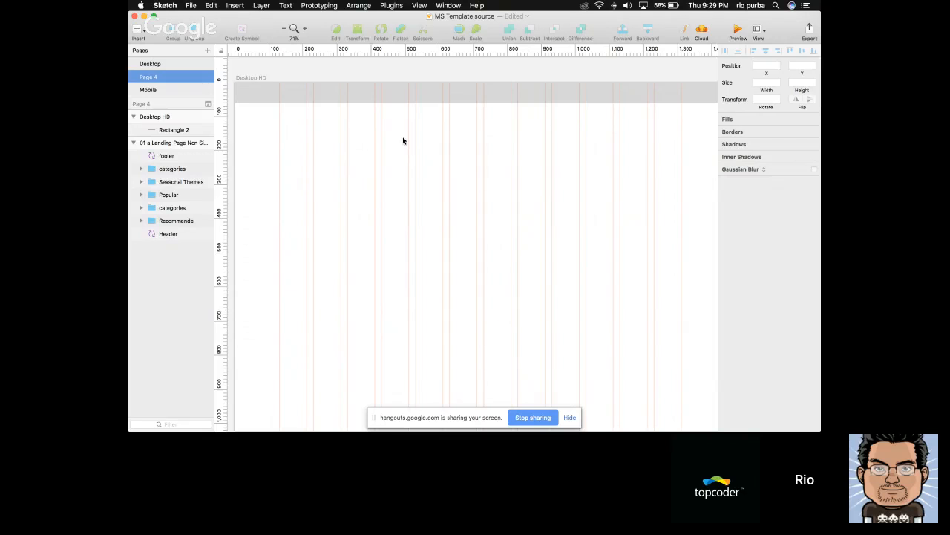
pyautogui.moveTo(403, 140)
pyautogui.mouseDown()
pyautogui.moveTo(391, 146)
pyautogui.moveTo(465, 149)
pyautogui.mouseUp()
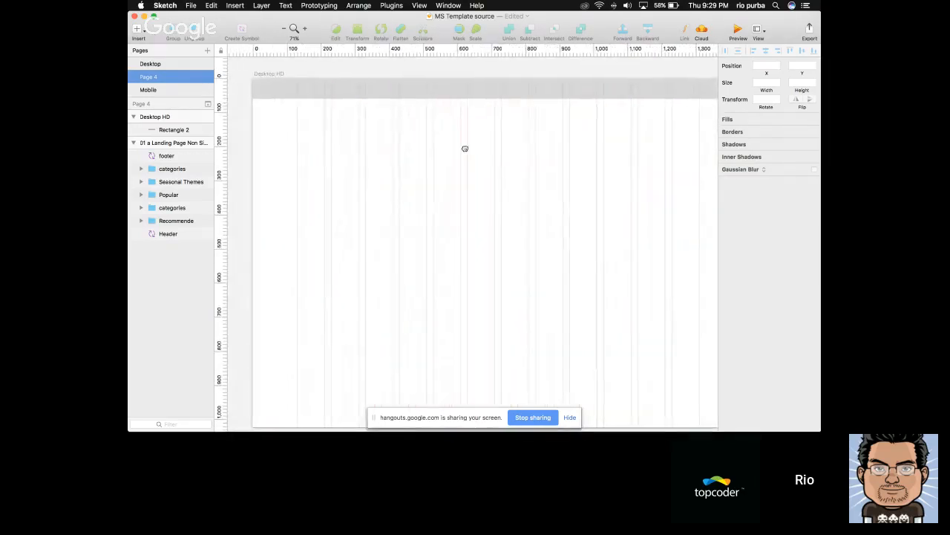
pyautogui.press('t')
pyautogui.click(300, 92)
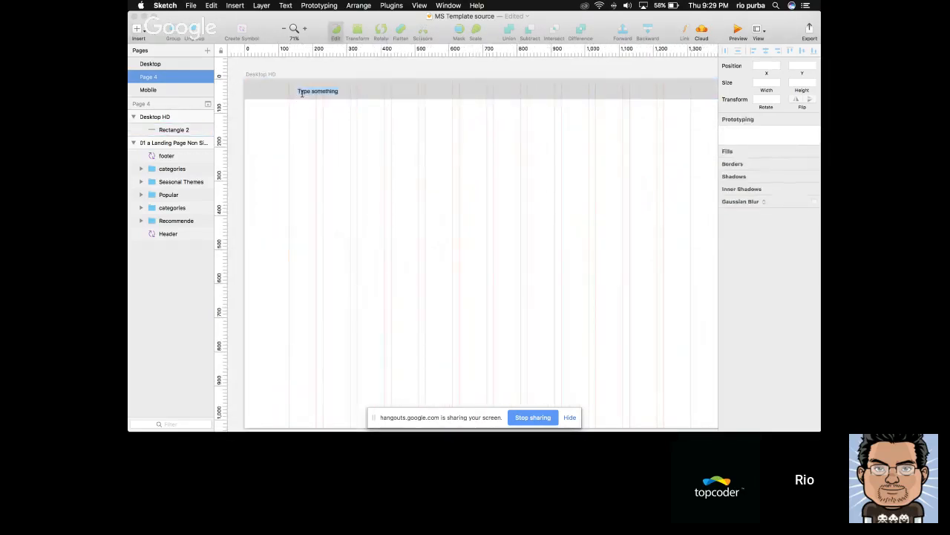
pyautogui.write('Lo')
pyautogui.press('Escape')
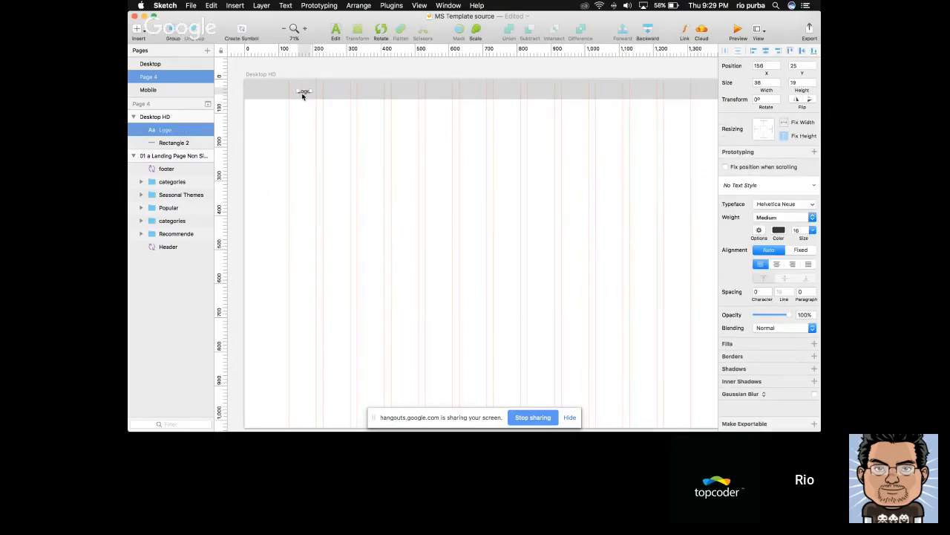
# Enlarge the Logo text to size 18 and move it to the first column's edge at about X 130, Y 17
pyautogui.press('alt+super+equal')
pyautogui.press('alt+super+equal')
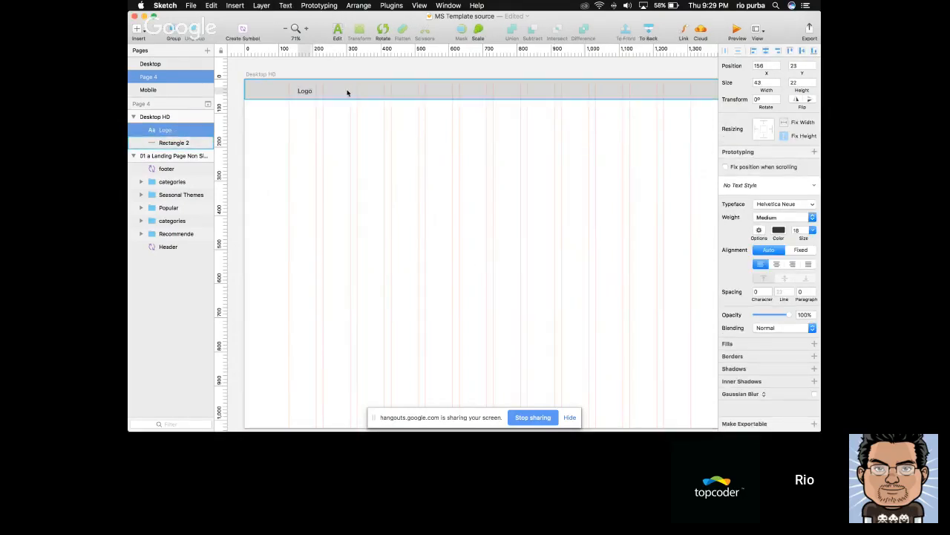
pyautogui.moveTo(307, 90); pyautogui.dragTo(297, 89)
pyautogui.press('Escape')
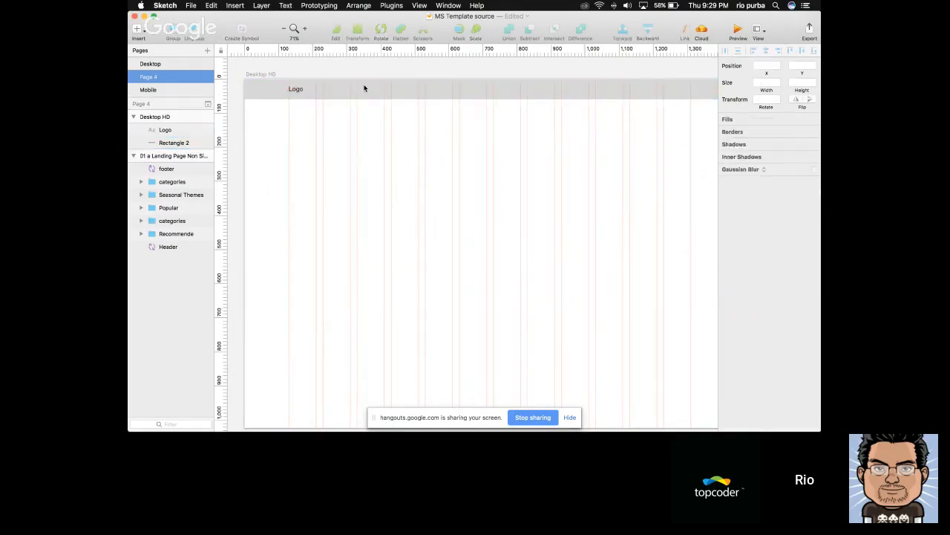
# Examine the header of the landing page design, and switch to Safari to view the live Office templates page
pyautogui.scroll(5, 377, 100)
pyautogui.hscroll(-1, 367, 118)
pyautogui.scroll(-5, 326, 145)
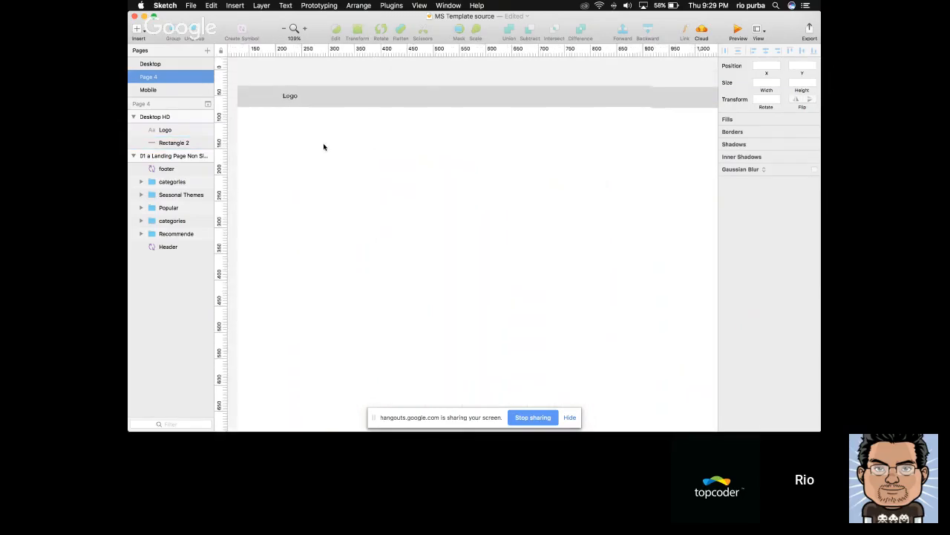
pyautogui.moveTo(372, 152); pyautogui.dragTo(377, 152)
pyautogui.hscroll(-15, 376, 152)
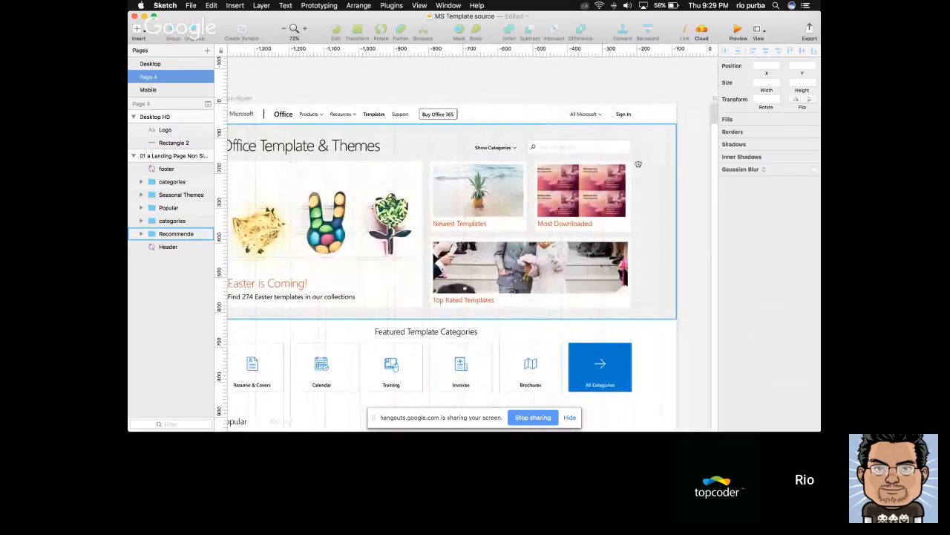
pyautogui.hscroll(3, 658, 164)
pyautogui.press('super+Tab')
pyautogui.press('super+Tab')
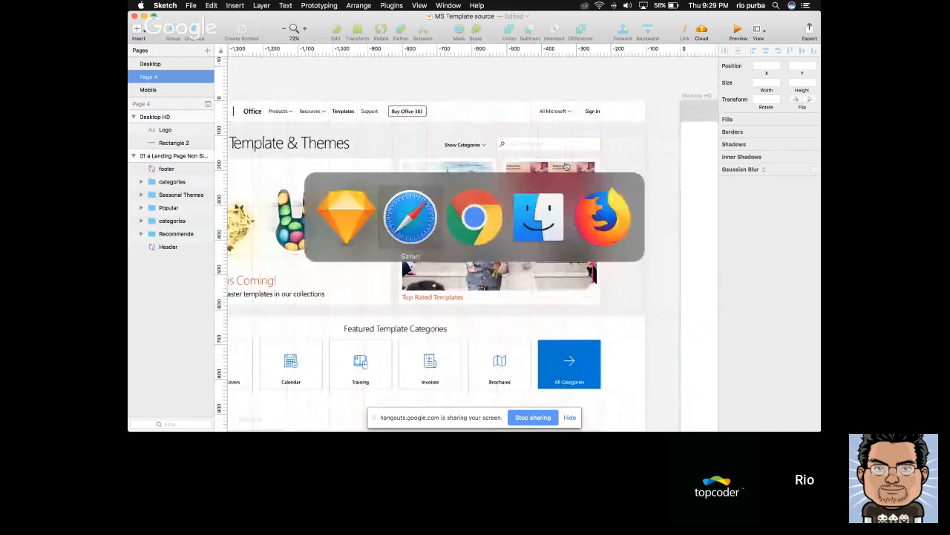
pyautogui.press('super+Tab')
pyautogui.press('super+Tab')
pyautogui.press('super+Tab')
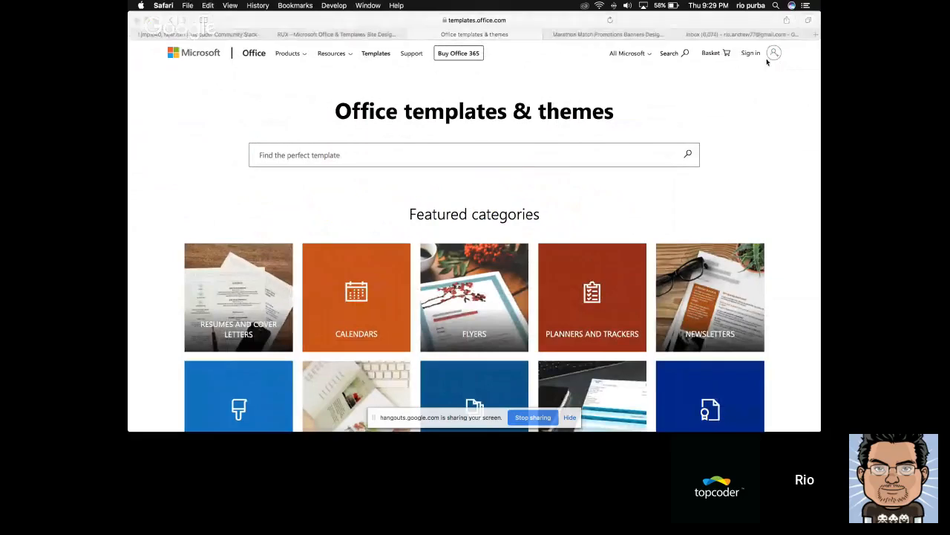
# Compare the live Office templates site's header in Safari with the landing page header in Sketch
pyautogui.press('super+Tab')
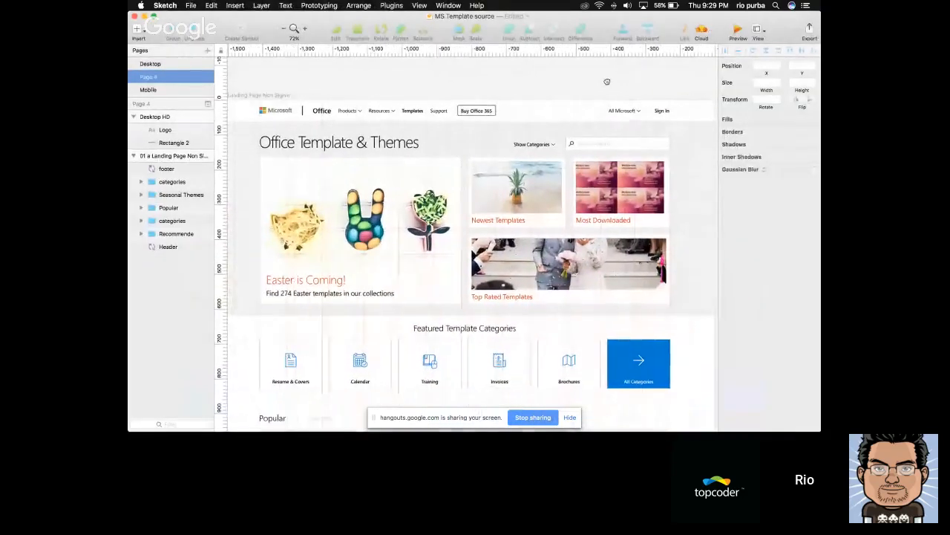
pyautogui.press('super+Tab')
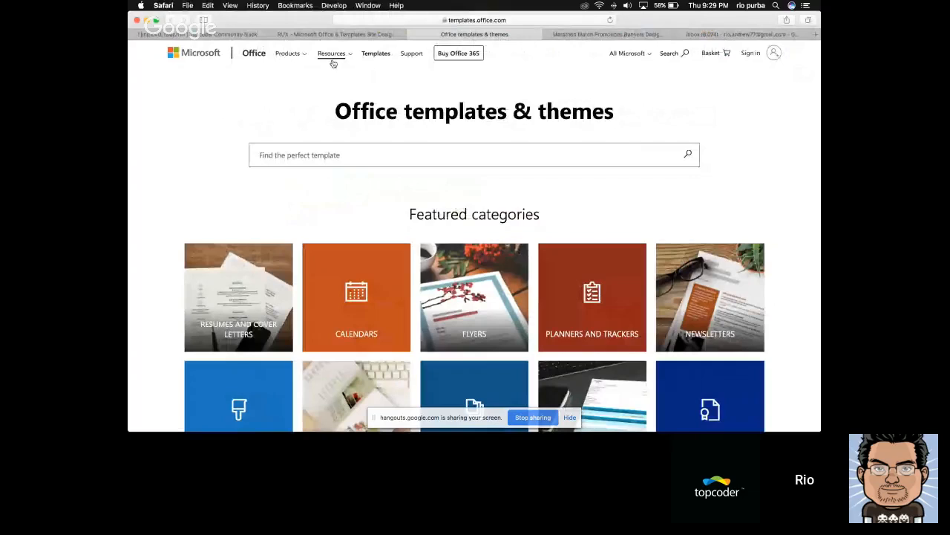
pyautogui.press('super+Tab')
pyautogui.press('super+Tab')
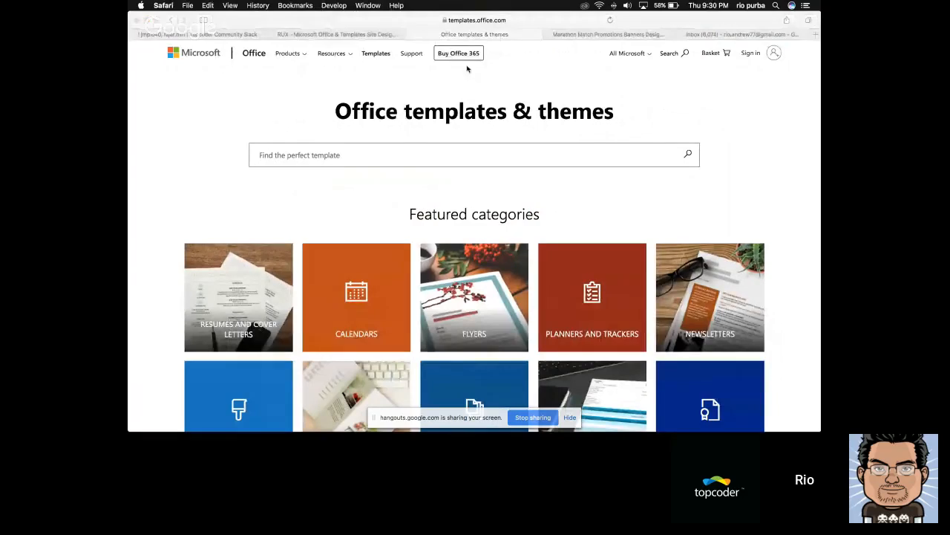
pyautogui.press('super+Tab')
pyautogui.press('super+Tab')
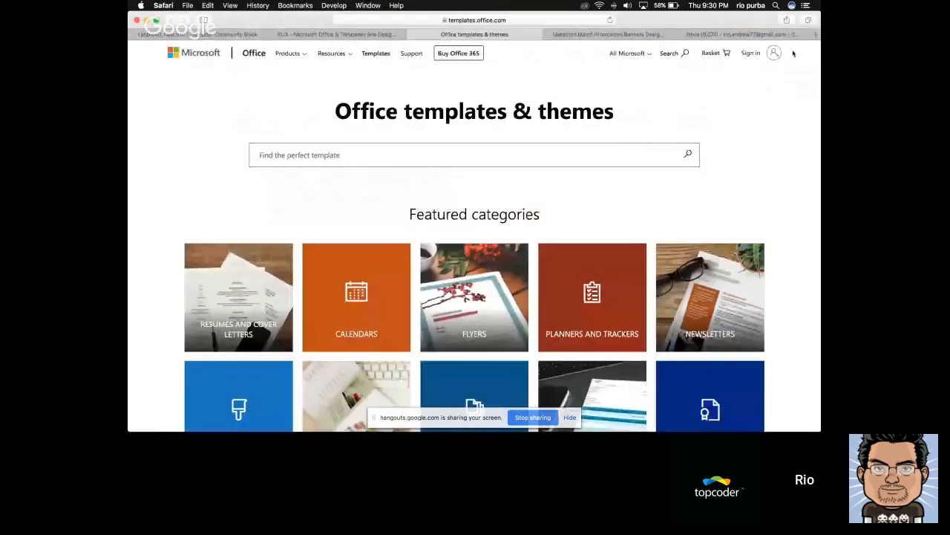
pyautogui.press('super+Tab')
pyautogui.hscroll(10, 475, 96)
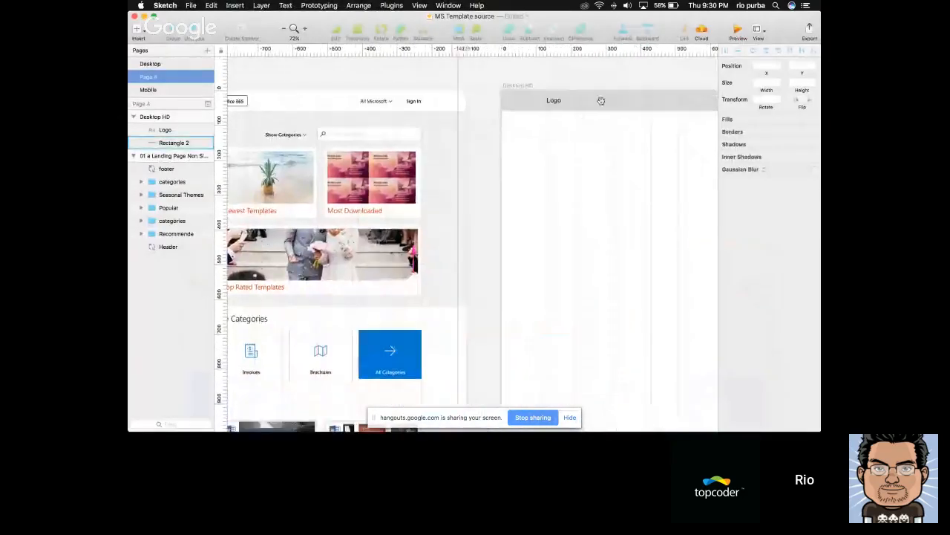
pyautogui.hscroll(-8, 520, 100)
pyautogui.press('super+Tab')
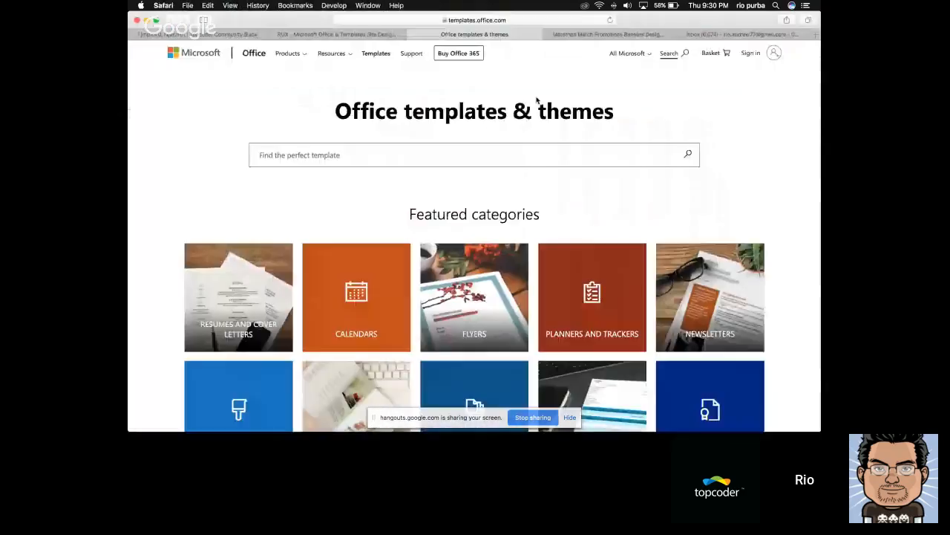
pyautogui.press('super+Tab')
# Draw a vertical divider line about 33 px long in the header, just right of the Logo text
pyautogui.hscroll(3, 562, 131)
pyautogui.moveTo(626, 135); pyautogui.dragTo(507, 132)
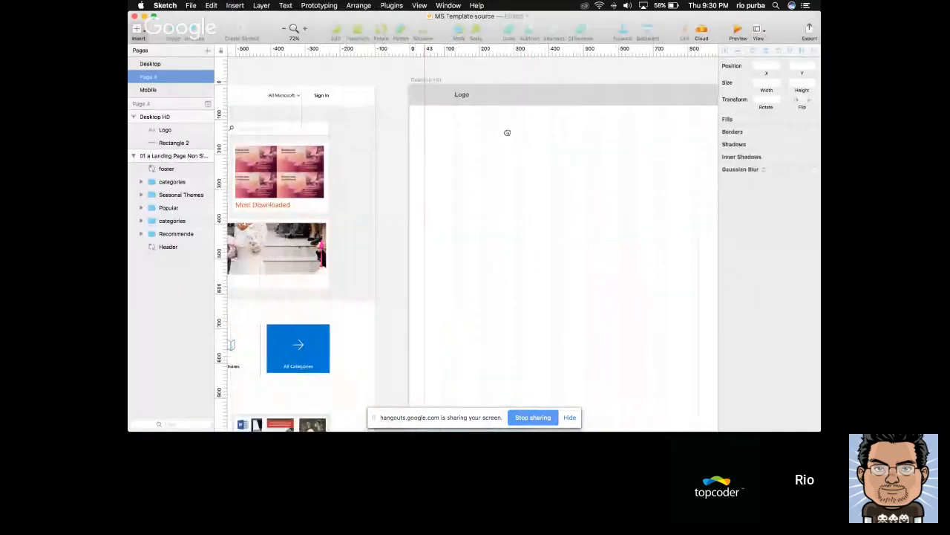
pyautogui.click(498, 100)
pyautogui.scroll(3, 495, 92)
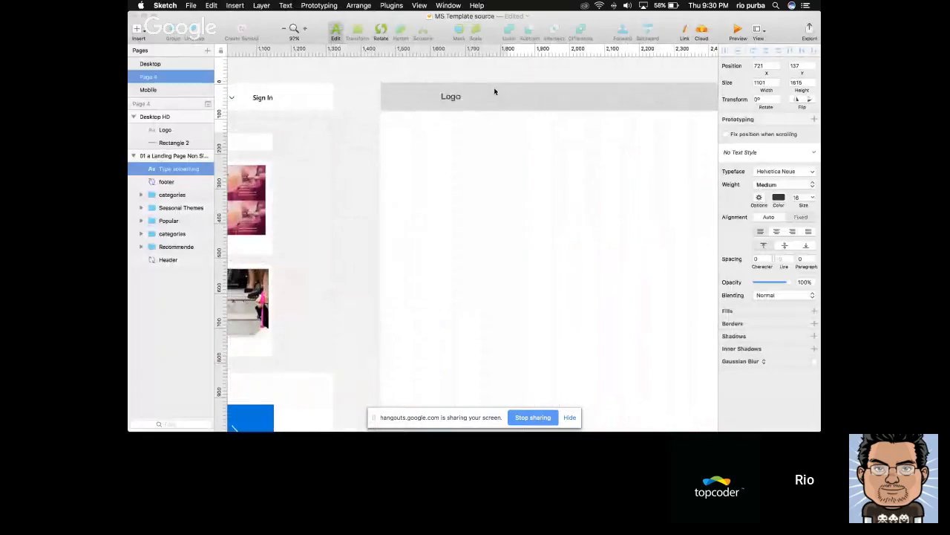
pyautogui.press('super+Tab')
pyautogui.press('super+Tab')
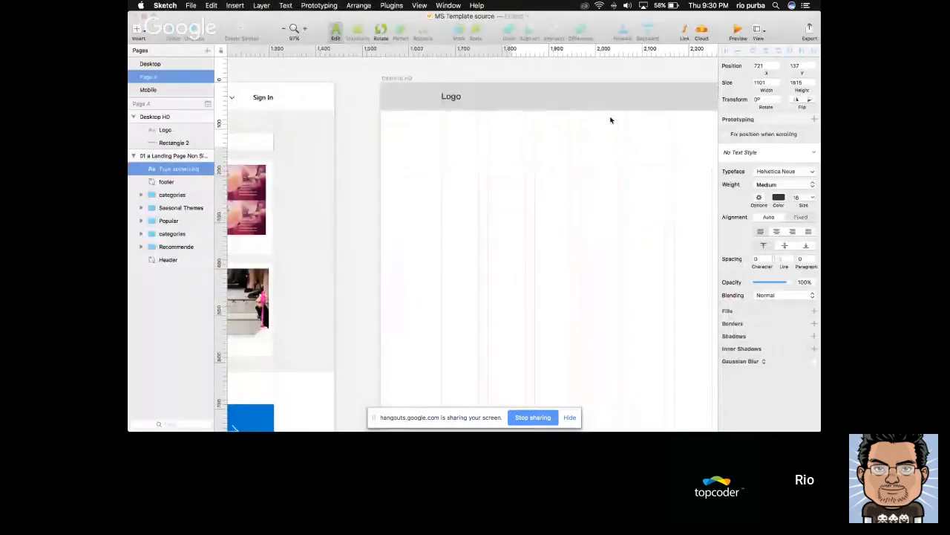
pyautogui.click(484, 91)
pyautogui.press('t')
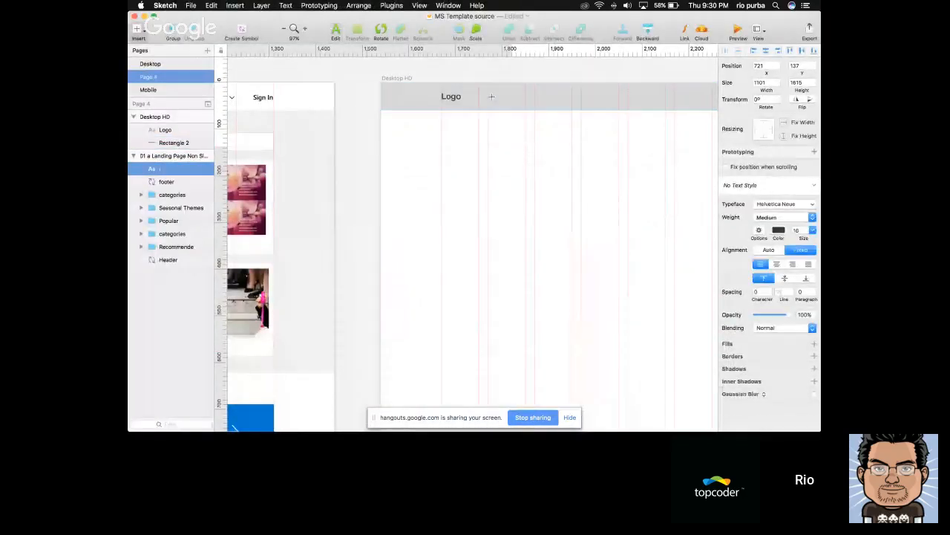
pyautogui.moveTo(480, 88); pyautogui.dragTo(481, 103)
pyautogui.hscroll(1, 507, 117)
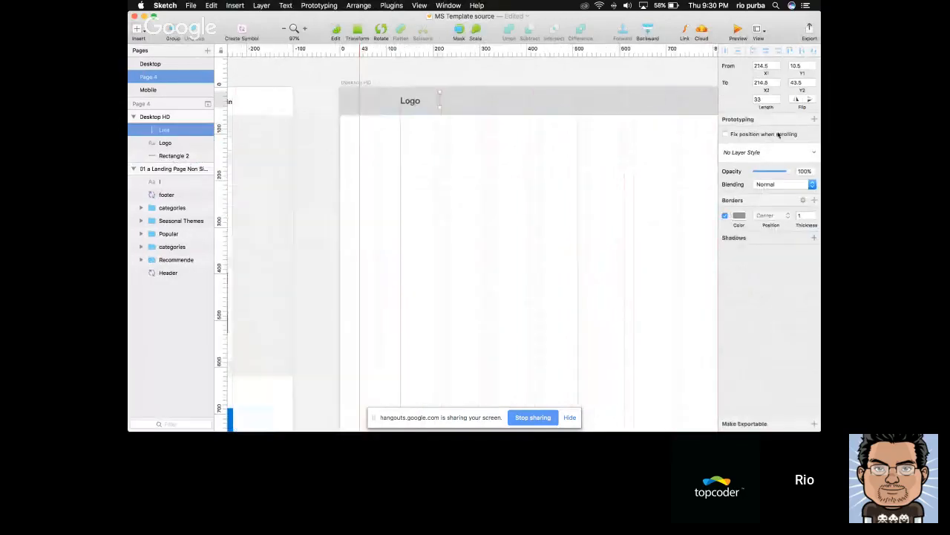
# Set the header divider line's length to 30 and its border color to black from the document colors
pyautogui.doubleClick(764, 99)
pyautogui.write('30')
pyautogui.press('Return')
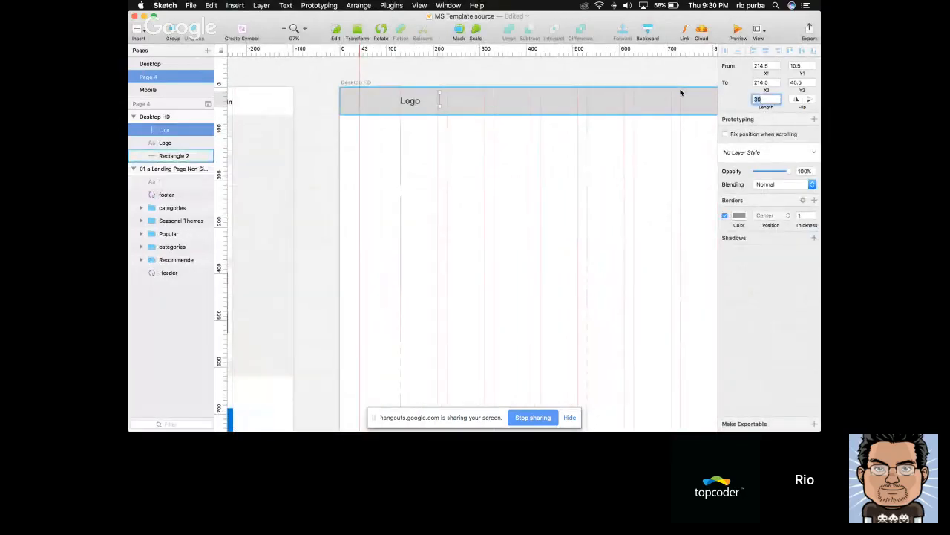
pyautogui.click(738, 215)
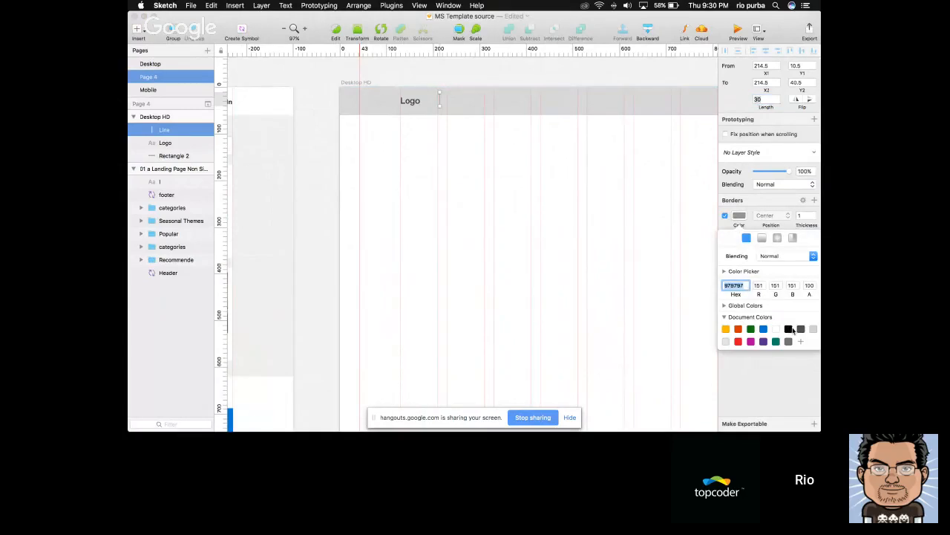
pyautogui.click(790, 328)
pyautogui.click(668, 160)
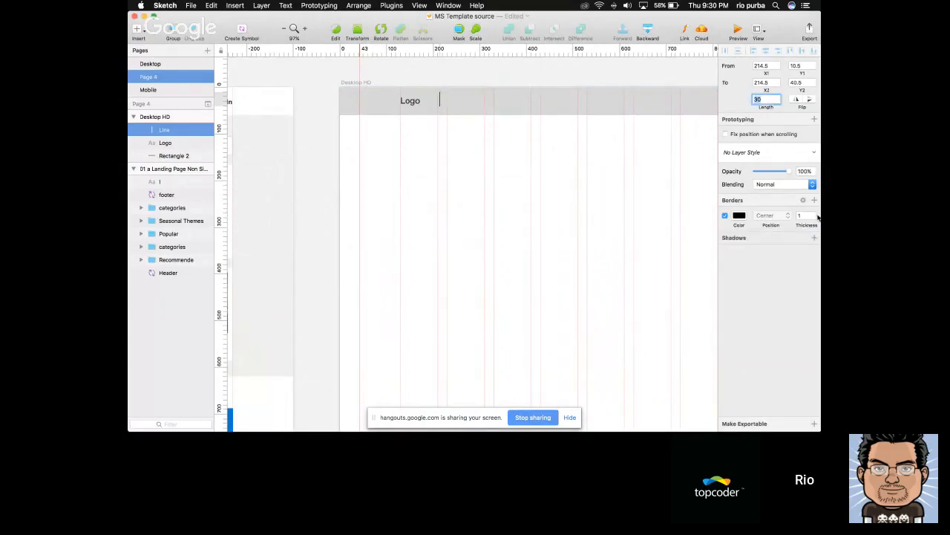
# Center the divider line vertically on the header rectangle and move it closer to the Logo text, to X 204
pyautogui.click(530, 94)
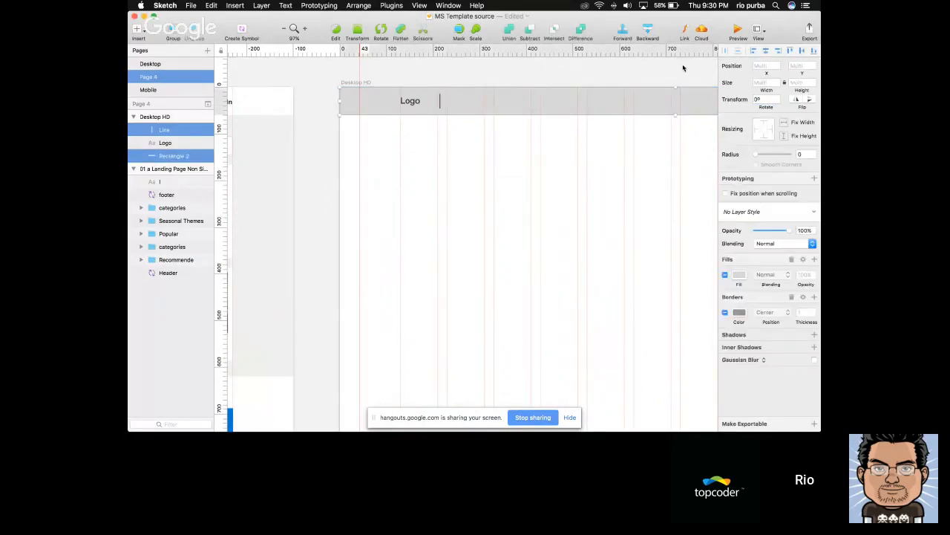
pyautogui.click(683, 66)
pyautogui.click(438, 97)
pyautogui.press('alt')
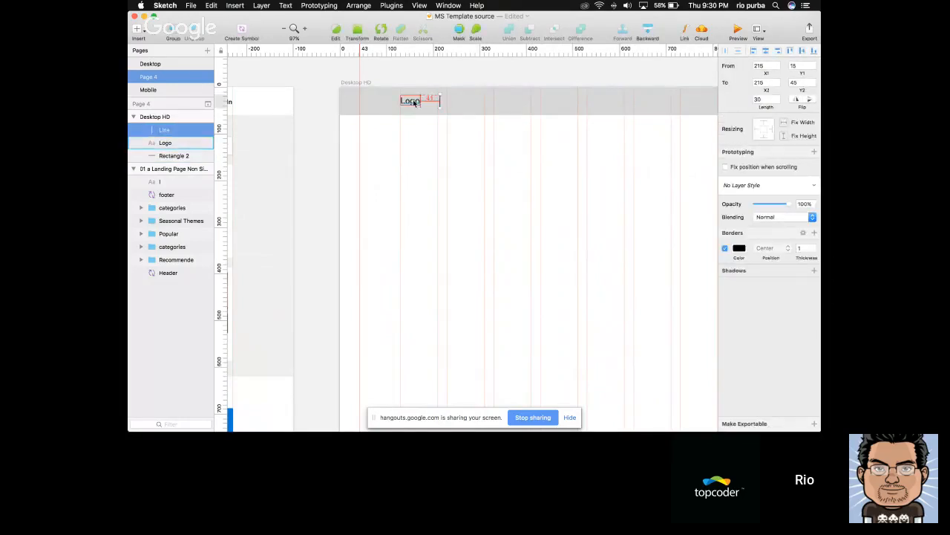
pyautogui.hotkey('shift', 'Left')
pyautogui.press('Left')
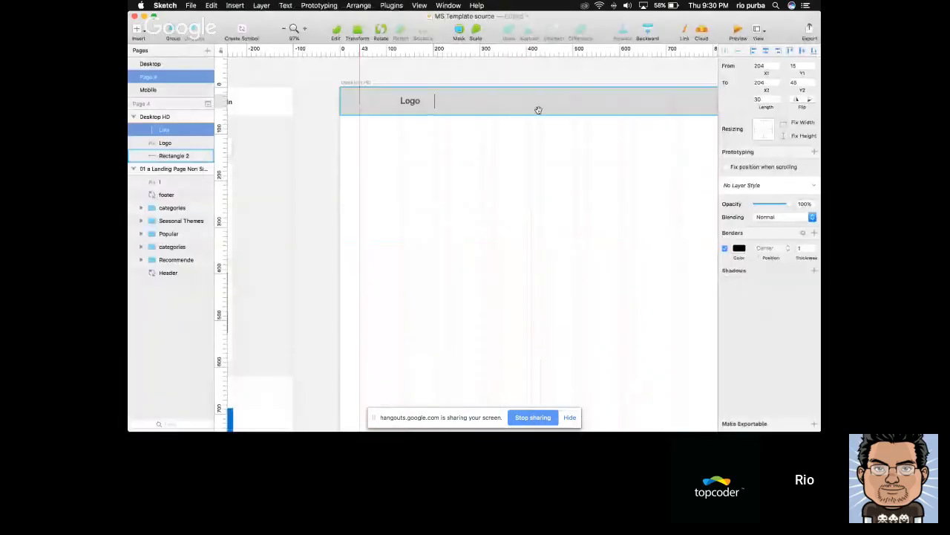
# Duplicate the Logo text in the header
pyautogui.hscroll(1, 562, 97)
pyautogui.click(385, 102)
pyautogui.press('super+d')
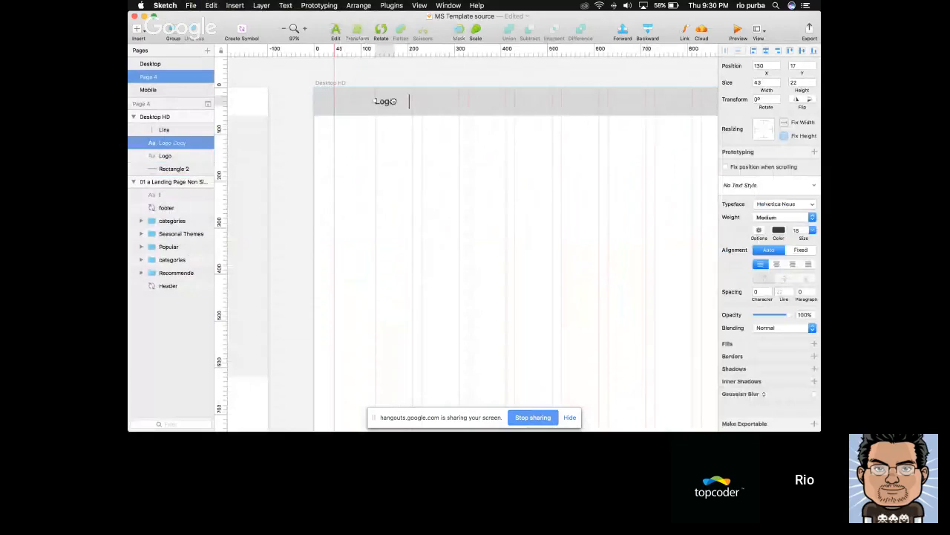
pyautogui.moveTo(393, 101); pyautogui.dragTo(440, 107)
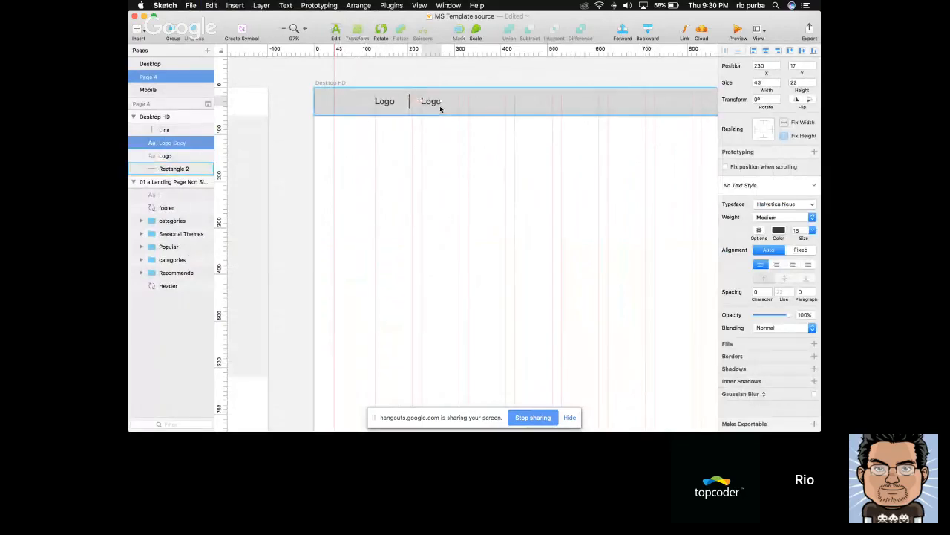
pyautogui.press('super+z')
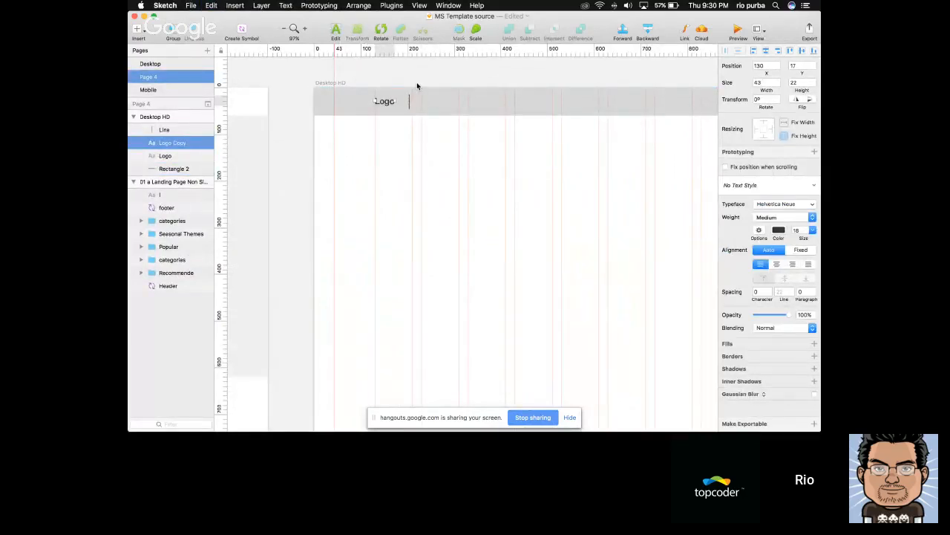
pyautogui.click(408, 85)
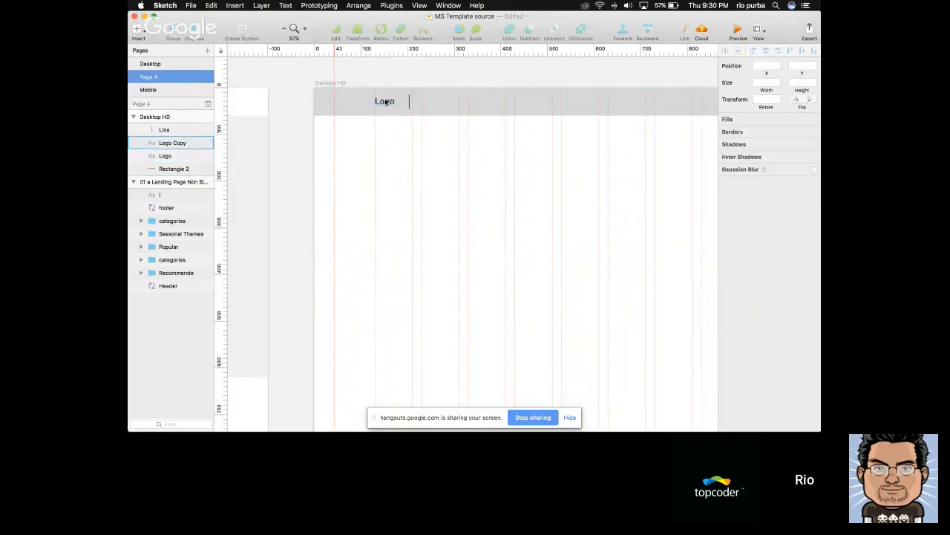
pyautogui.click(386, 102)
pyautogui.press('super+d')
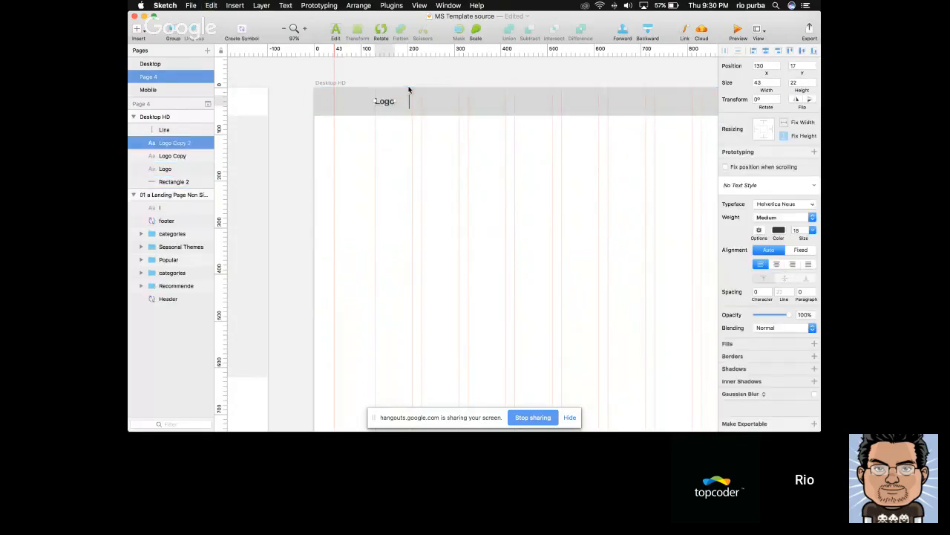
pyautogui.press('super+z')
# Move the duplicated Logo text to X 232, on the right side of the divider line, and check the gap between them
pyautogui.click(382, 102)
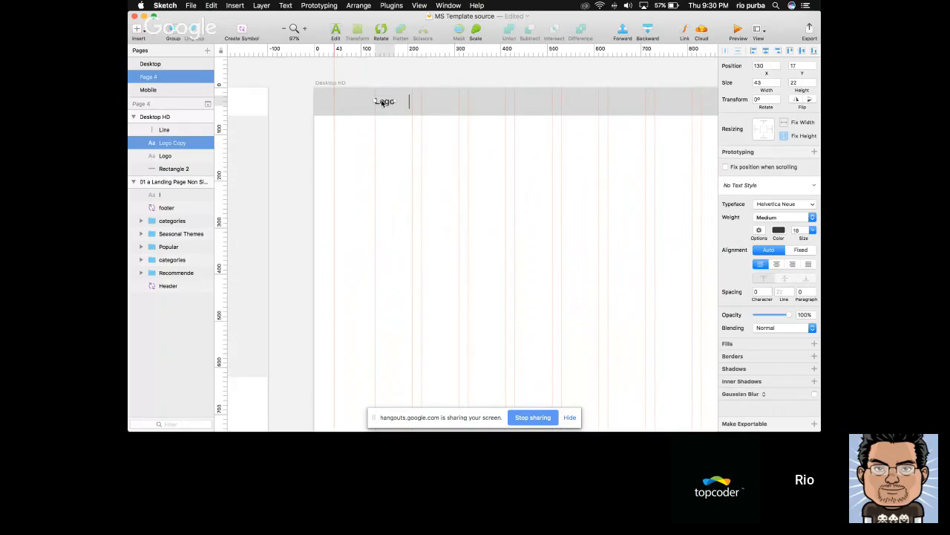
pyautogui.hotkey('shift', 'Right')
pyautogui.hotkey('shift', 'Right')
pyautogui.hotkey('shift', 'Right')
pyautogui.hotkey('shift', 'Right')
pyautogui.hotkey('shift', 'Right')
pyautogui.hotkey('shift', 'Right')
pyautogui.hotkey('shift', 'Right')
pyautogui.hotkey('shift', 'Right')
pyautogui.hotkey('shift', 'Right')
pyautogui.hotkey('shift', 'Right')
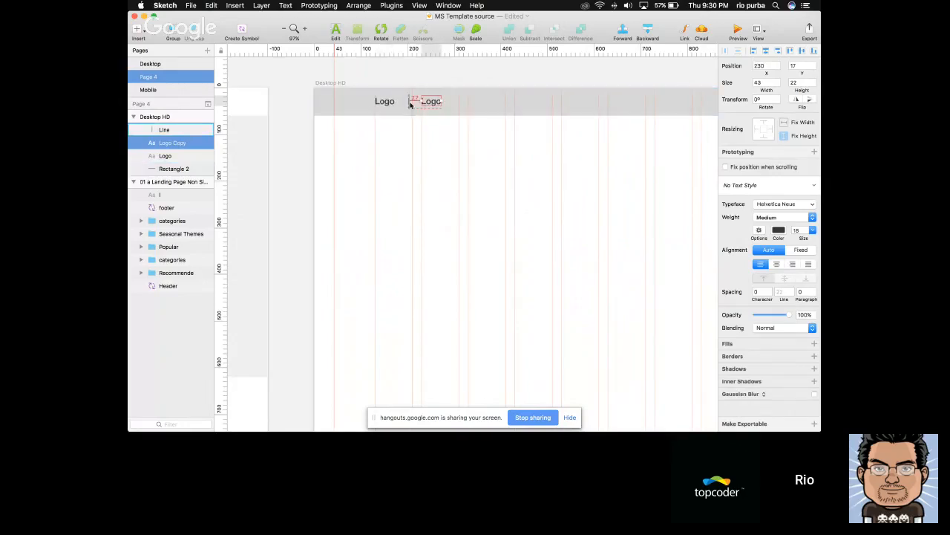
pyautogui.press('alt')
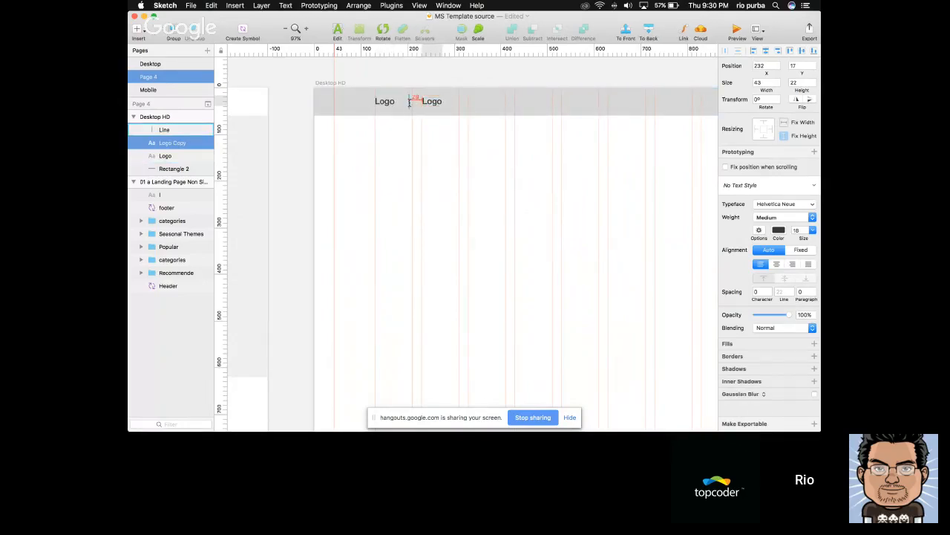
# Change the duplicated Logo text beside the divider line to "Office", with font size 20 and Bold weight
pyautogui.press('Return')
pyautogui.write('Office')
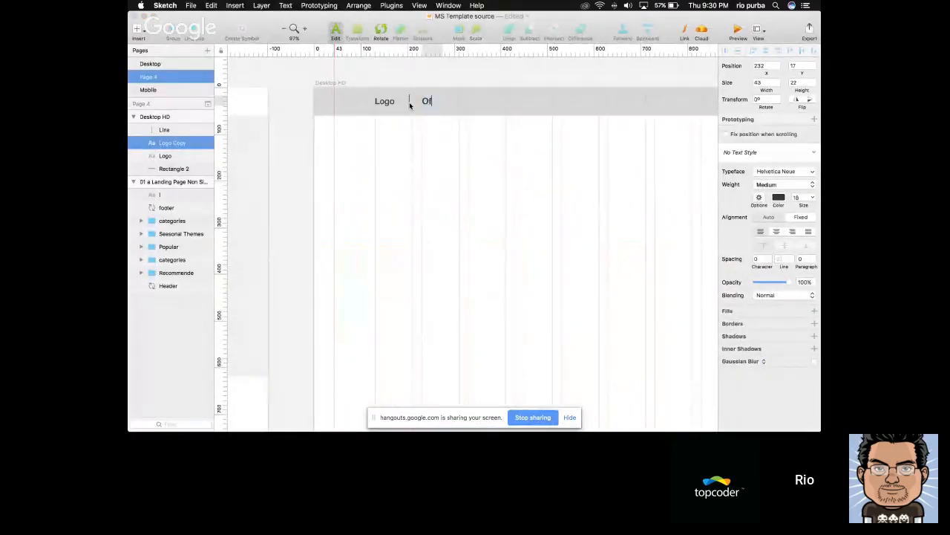
pyautogui.press('Escape')
pyautogui.press('super+alt+equal')
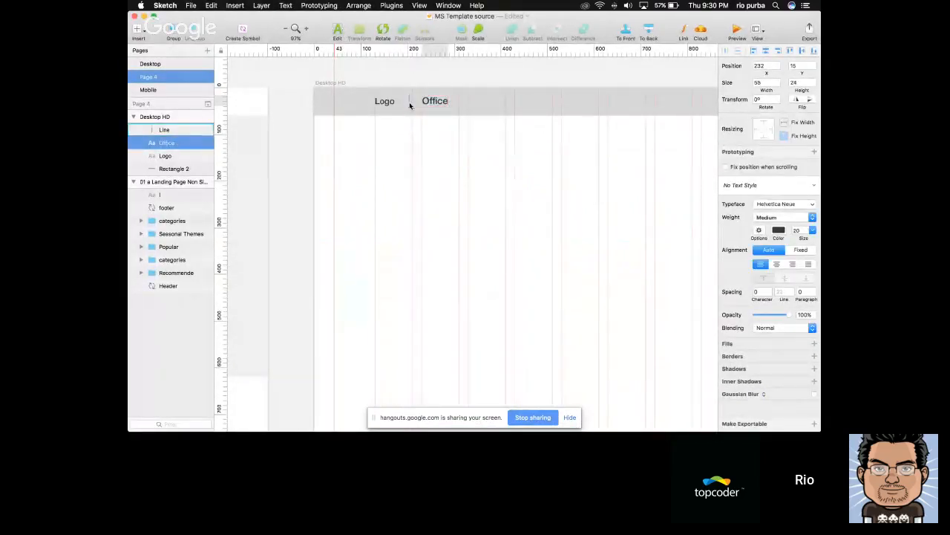
pyautogui.click(787, 217)
pyautogui.click(773, 233)
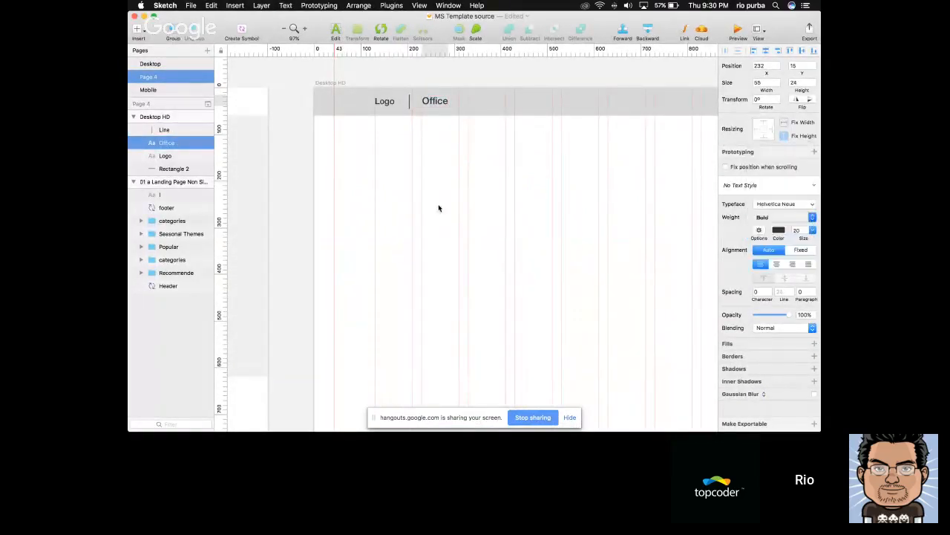
# Duplicate the Logo text to X 319, right of Office in the header, and change the copy's text to "Products"
pyautogui.hscroll(2, 445, 192)
pyautogui.press('super+Tab')
pyautogui.press('super+Tab')
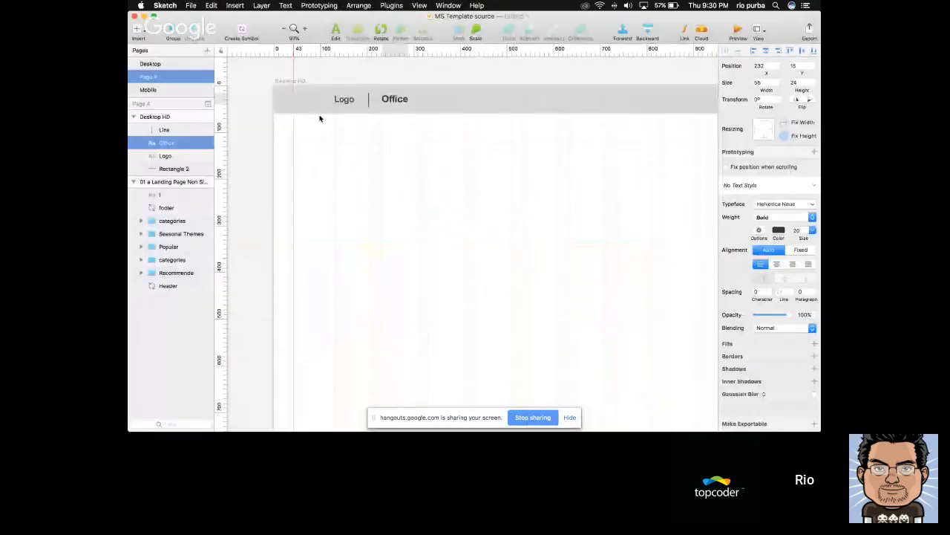
pyautogui.click(342, 101)
pyautogui.moveTo(342, 101); pyautogui.dragTo(438, 100)
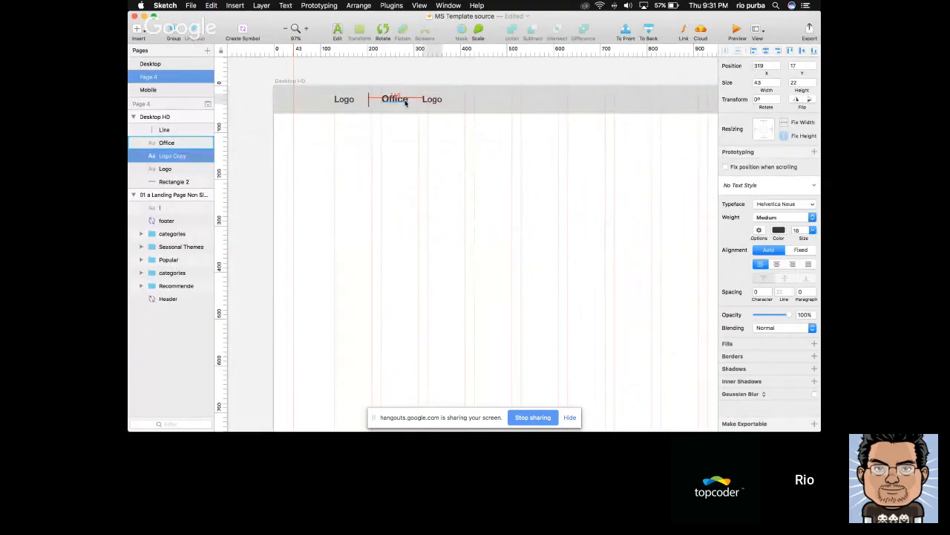
pyautogui.press('super+Tab')
pyautogui.press('super+Tab')
pyautogui.write('Produc')
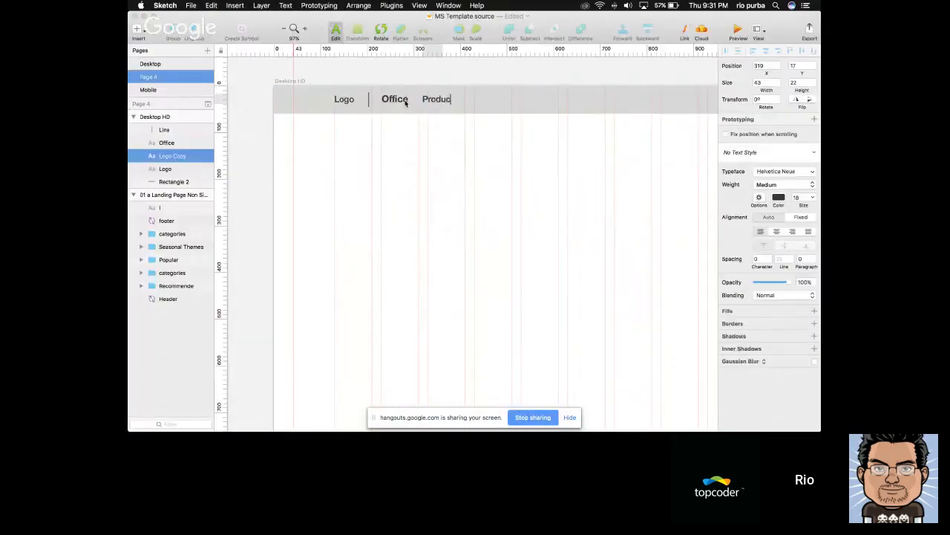
pyautogui.press('Escape')
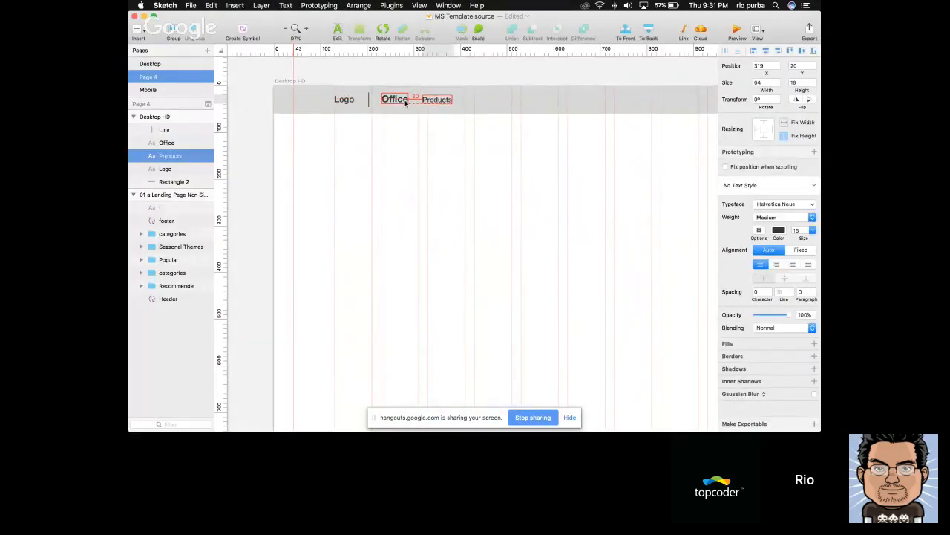
# Set the Products text to font size 14 and Regular weight, and compare it with the header on the Office templates site
pyautogui.press('alt+super+minus')
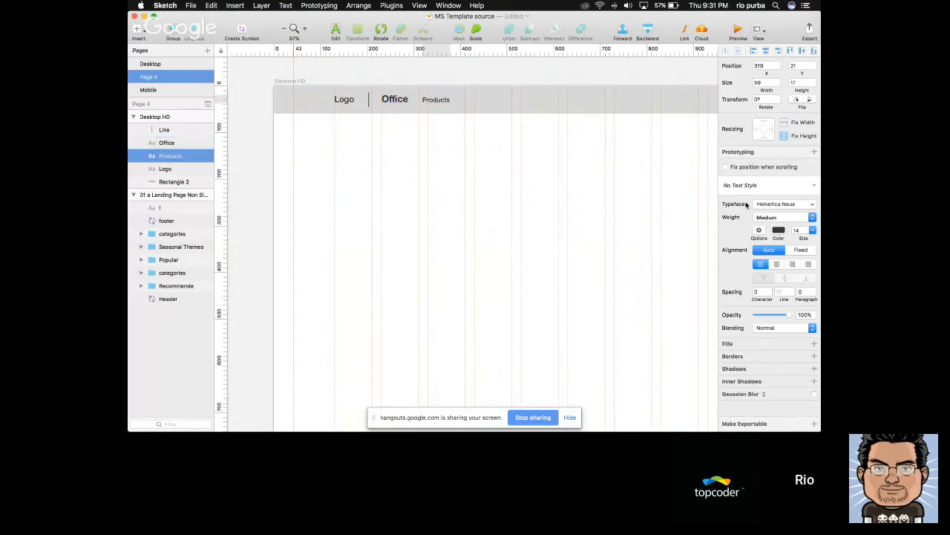
pyautogui.click(767, 218)
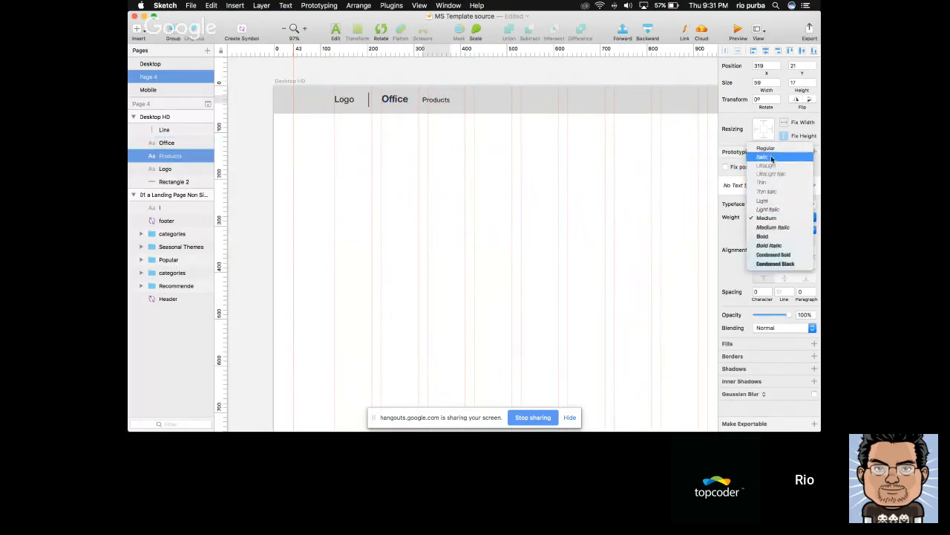
pyautogui.click(770, 149)
pyautogui.hscroll(2, 461, 148)
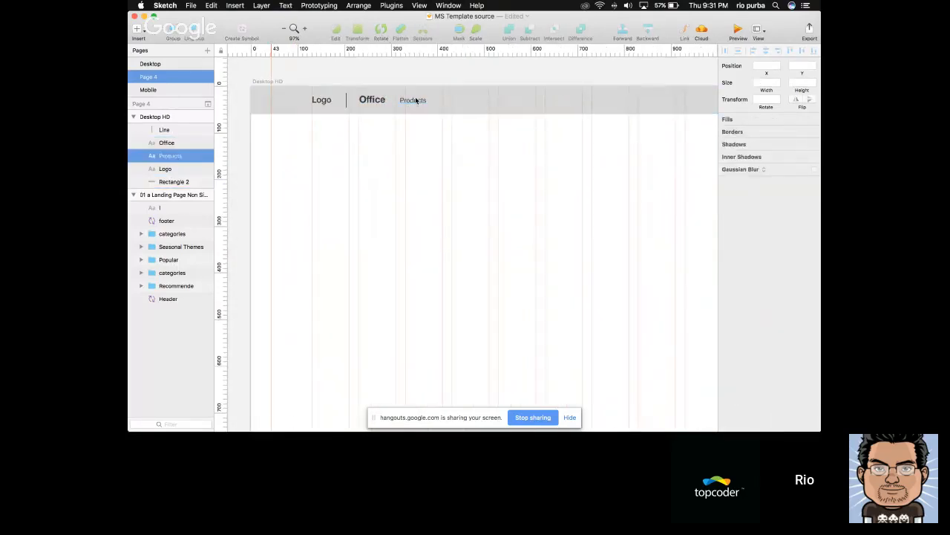
pyautogui.keyDown('shift'); pyautogui.click(364, 99); pyautogui.keyUp('shift')
pyautogui.press('super+Tab')
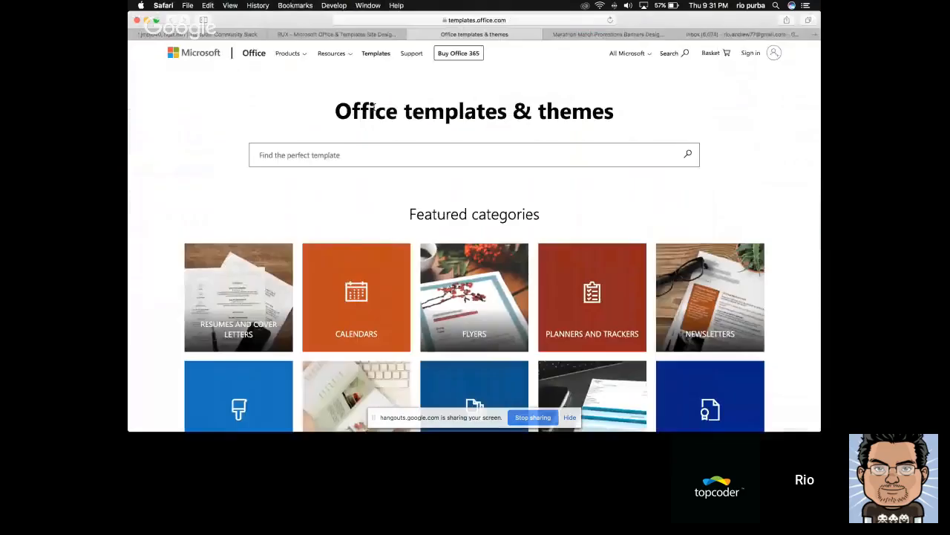
pyautogui.press('super+Tab')
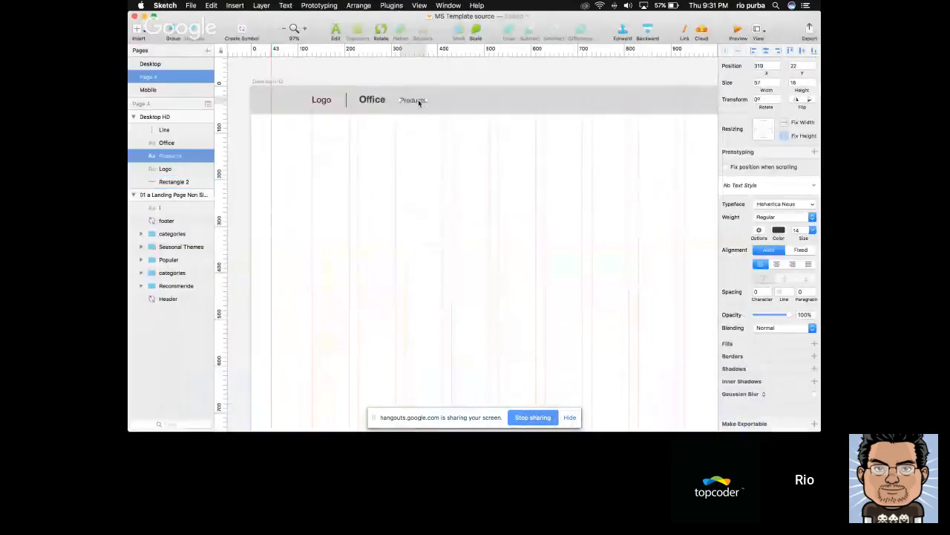
# Open feathericons.com in a new Safari tab and check the arrow beside Products on the Office templates page up close
pyautogui.press('super+Tab')
pyautogui.press('super+t')
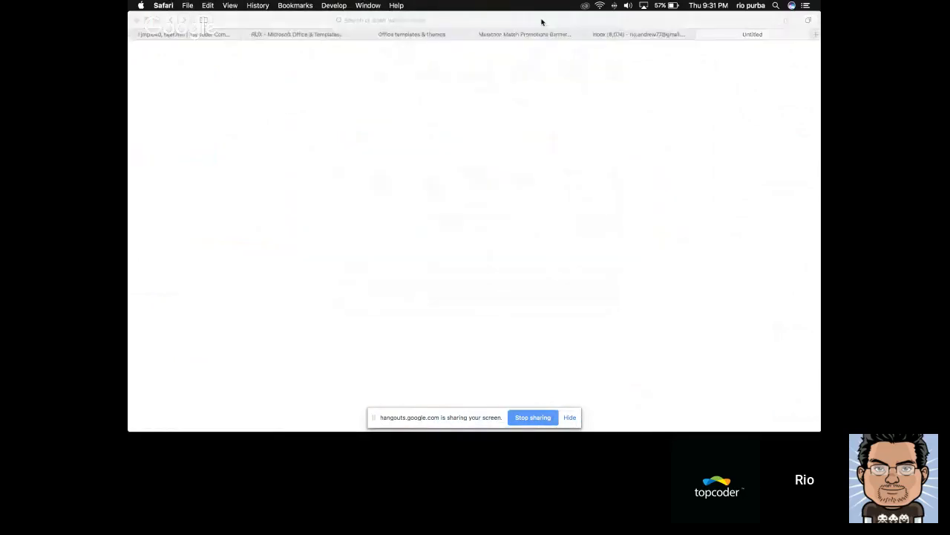
pyautogui.press('super+Tab')
pyautogui.press('super+Tab')
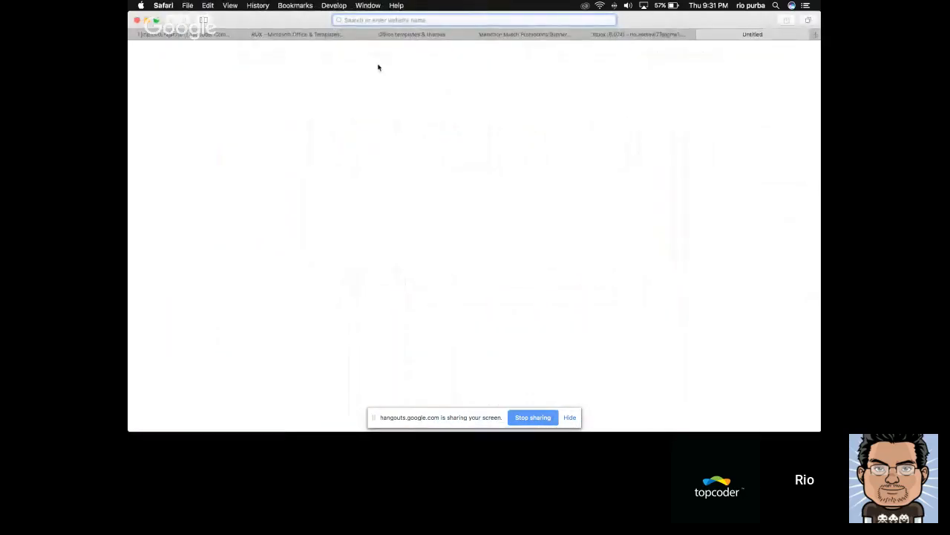
pyautogui.write('feathericons.com')
pyautogui.press('Return')
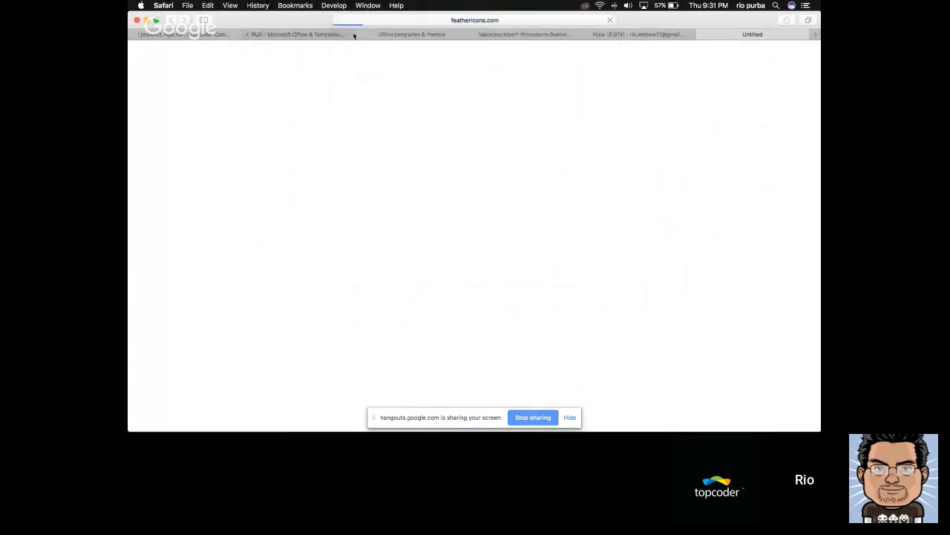
pyautogui.click(360, 34)
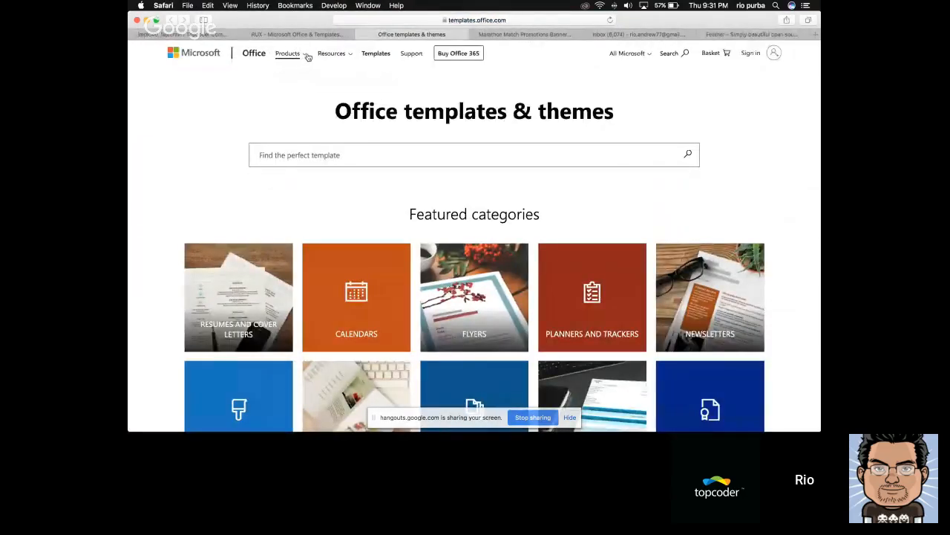
pyautogui.scroll(5, 306, 57)
pyautogui.scroll(2, 305, 57)
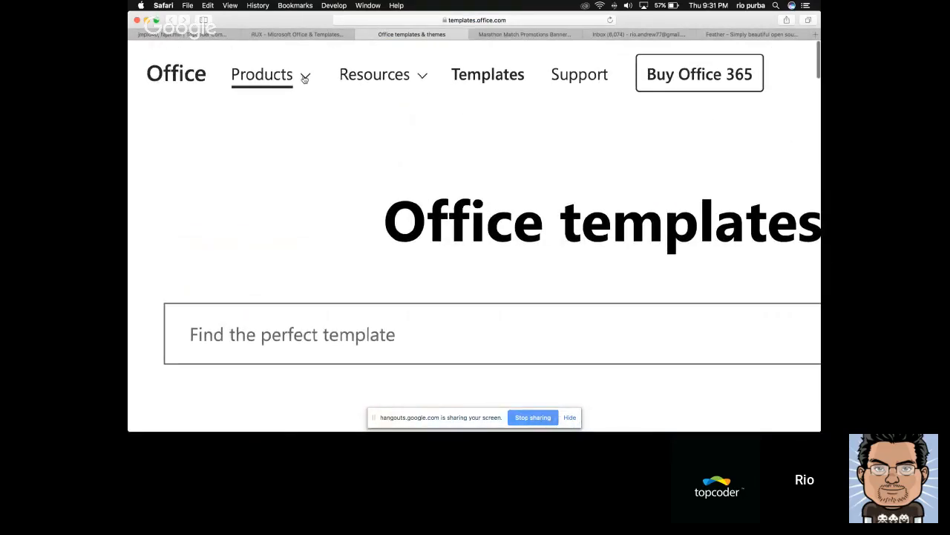
pyautogui.scroll(-5, 309, 79)
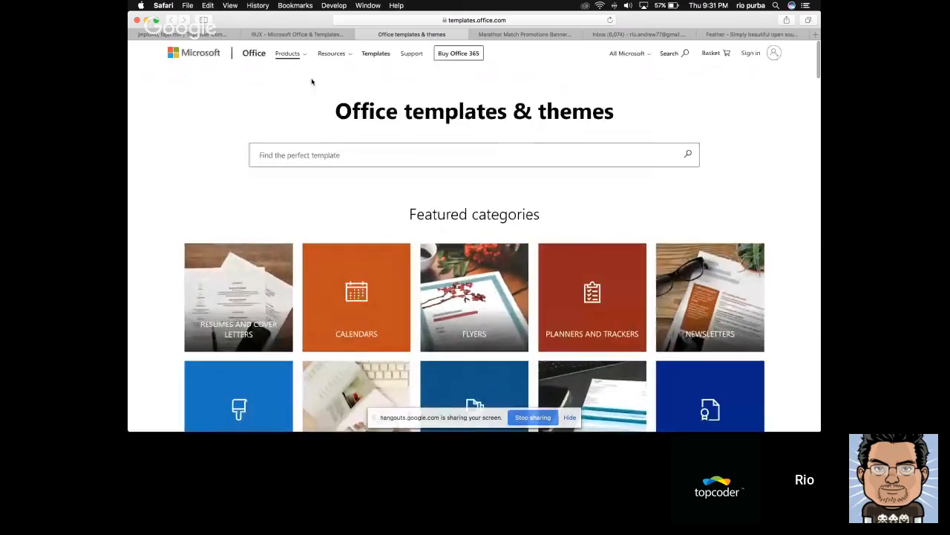
# Search the Feather icon library for "down", and clear the search
pyautogui.click(737, 35)
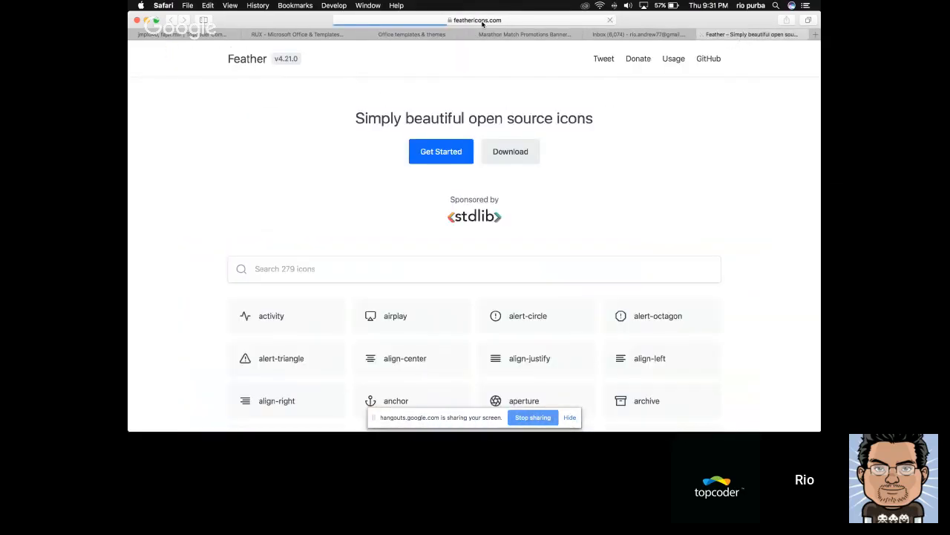
pyautogui.scroll(-3, 314, 148)
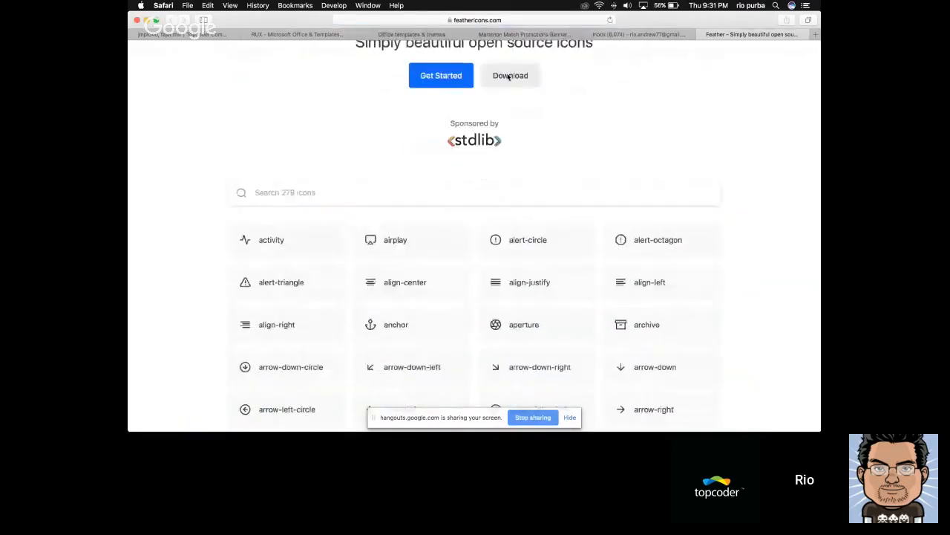
pyautogui.click(284, 150)
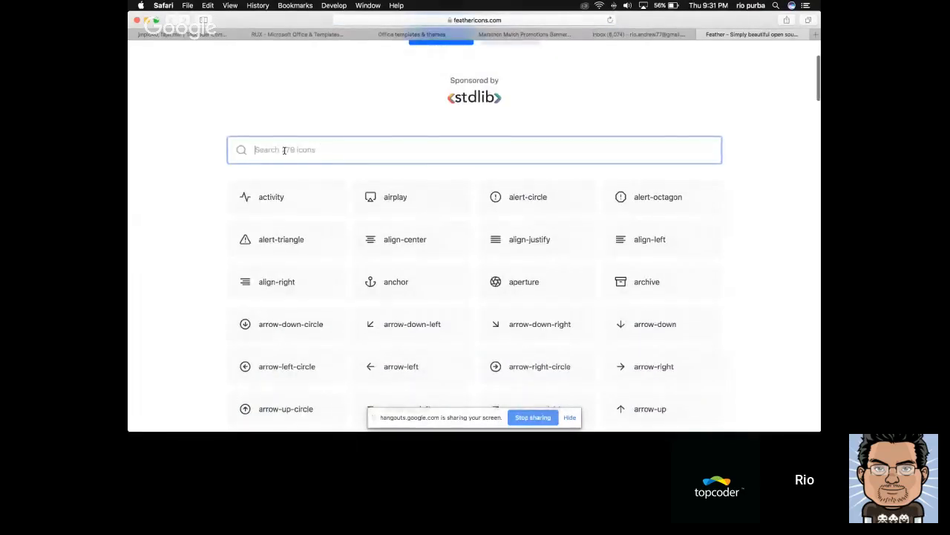
pyautogui.write('dow')
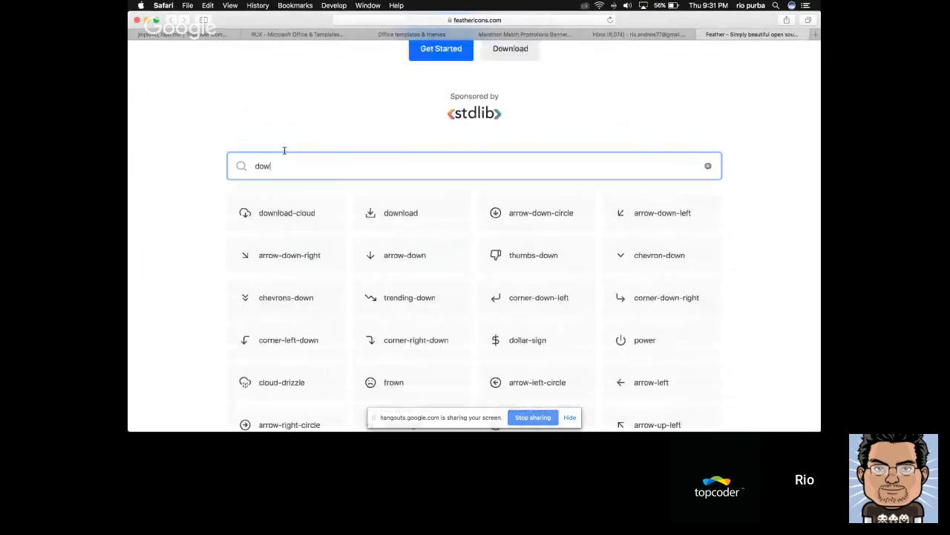
pyautogui.write('n')
pyautogui.press('BackSpace')
pyautogui.press('BackSpace')
pyautogui.press('BackSpace')
pyautogui.press('BackSpace')
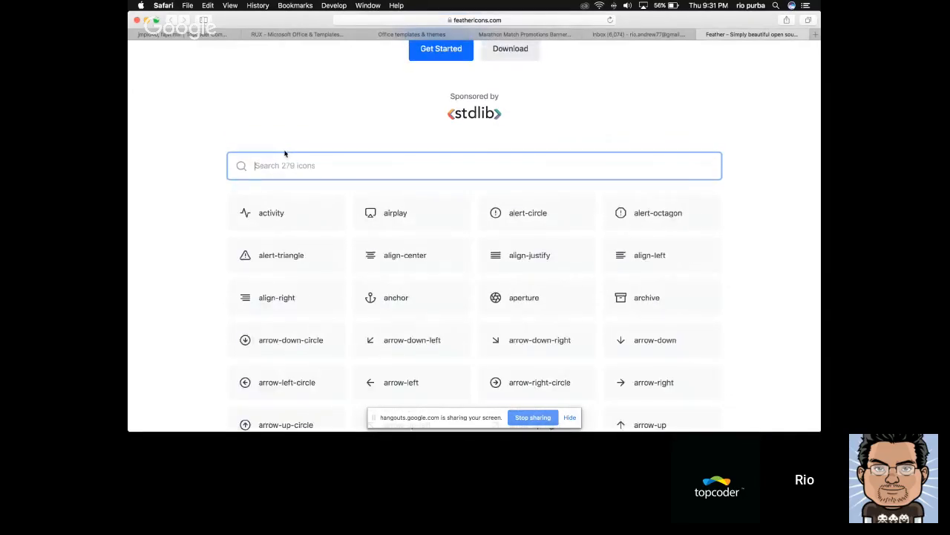
# Search the Feather icons for "cevr" and download the chevron-down icon
pyautogui.write('cre')
pyautogui.scroll(2, 285, 153)
pyautogui.press('BackSpace')
pyautogui.press('BackSpace')
pyautogui.write('ev')
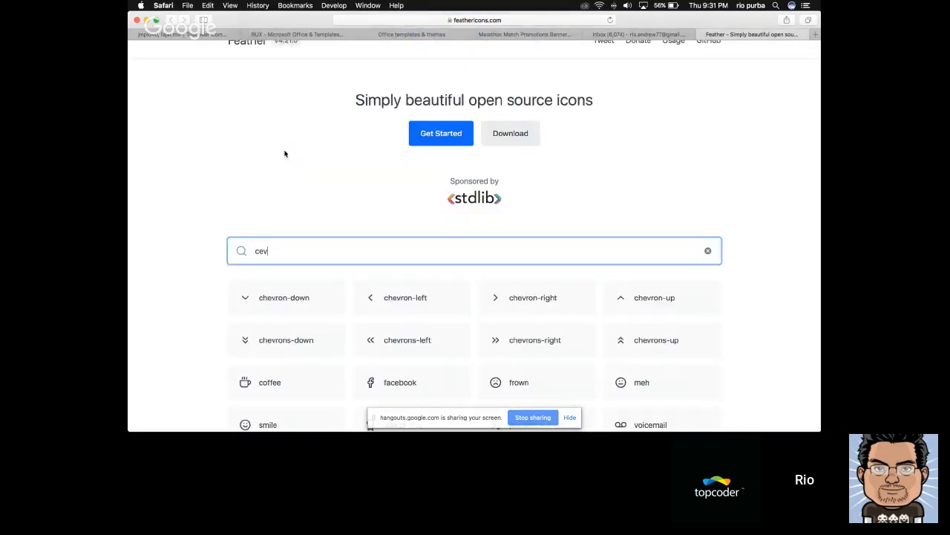
pyautogui.write('r')
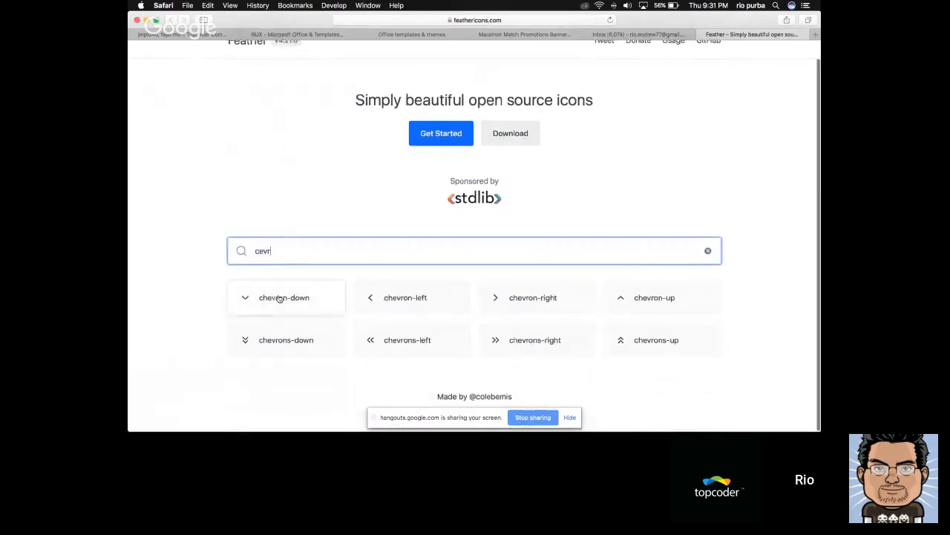
pyautogui.click(276, 302)
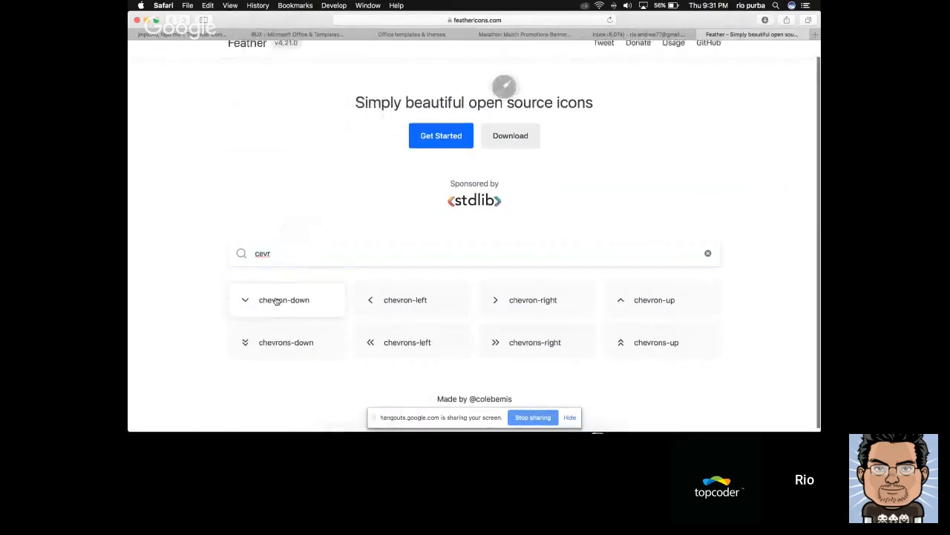
# Show the downloaded chevron-down.svg in Finder, and close the Downloads folder view
pyautogui.click(766, 20)
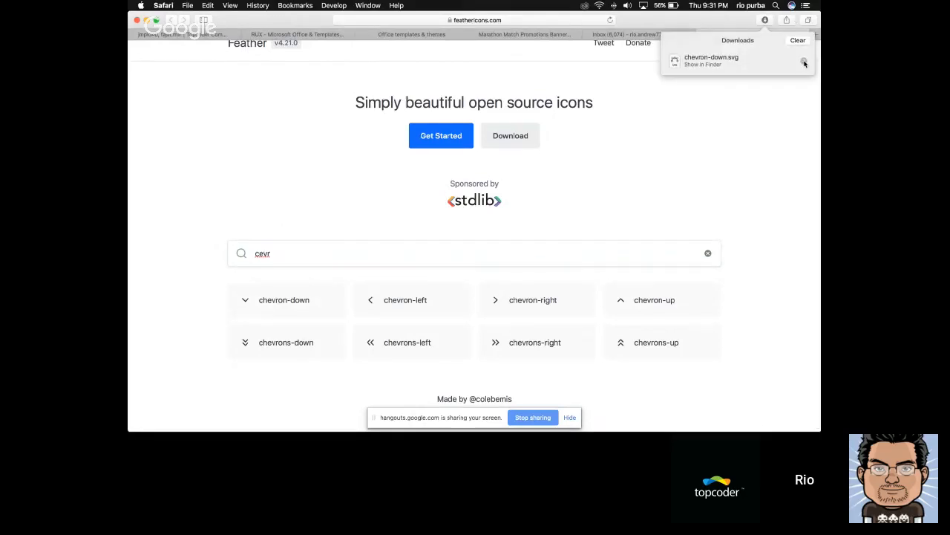
pyautogui.click(804, 63)
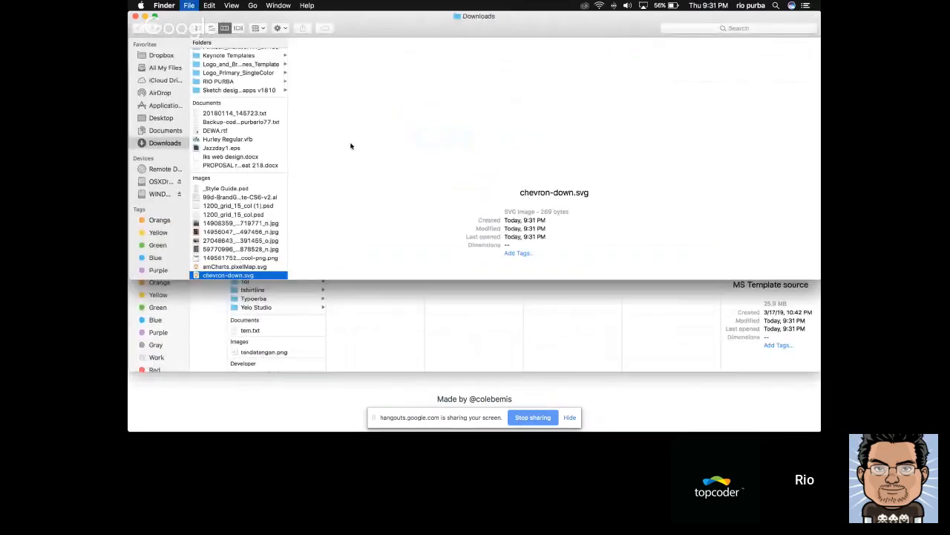
pyautogui.press('super+w')
# Browse the Ms Template source folder's stocks folder in Finder, bring Sketch up behind it, and look into the icons subfolder
pyautogui.click(652, 162)
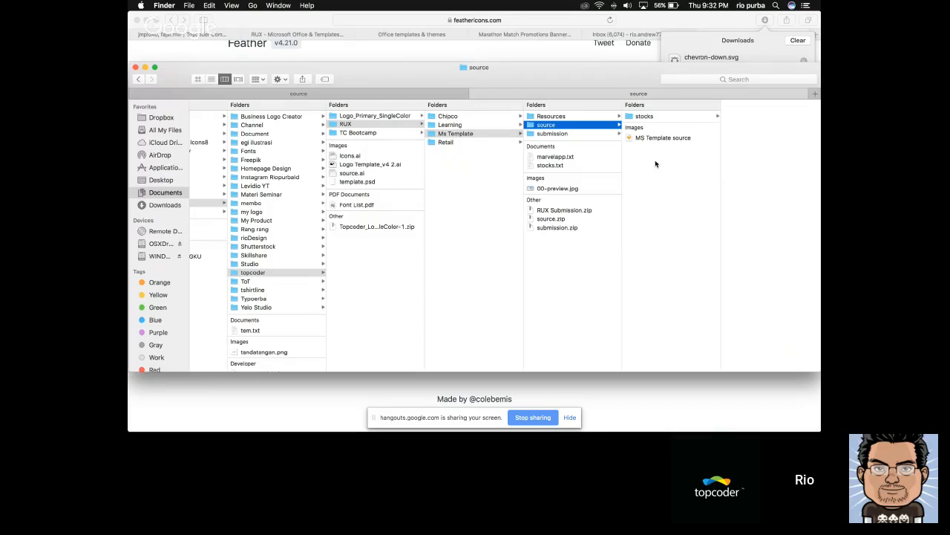
pyautogui.click(643, 117)
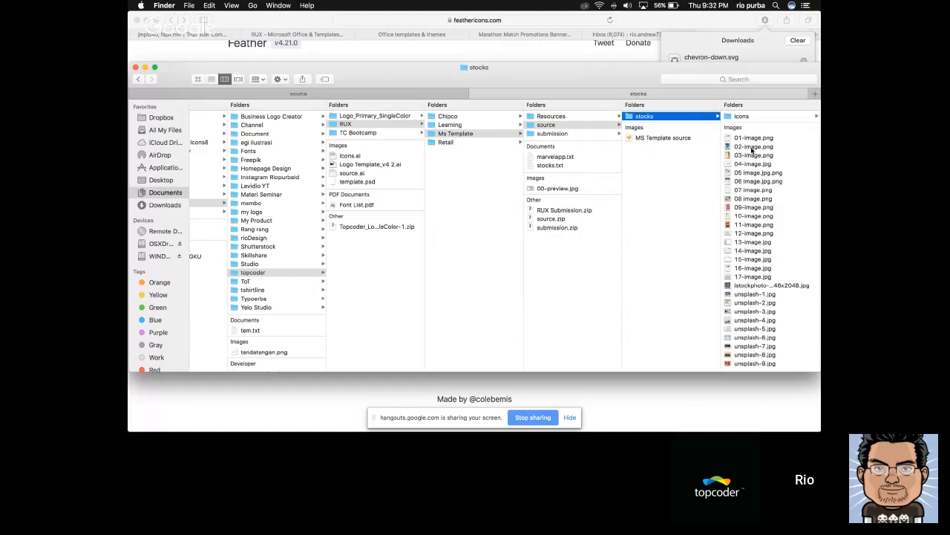
pyautogui.press('super+Tab')
pyautogui.press('super+Tab')
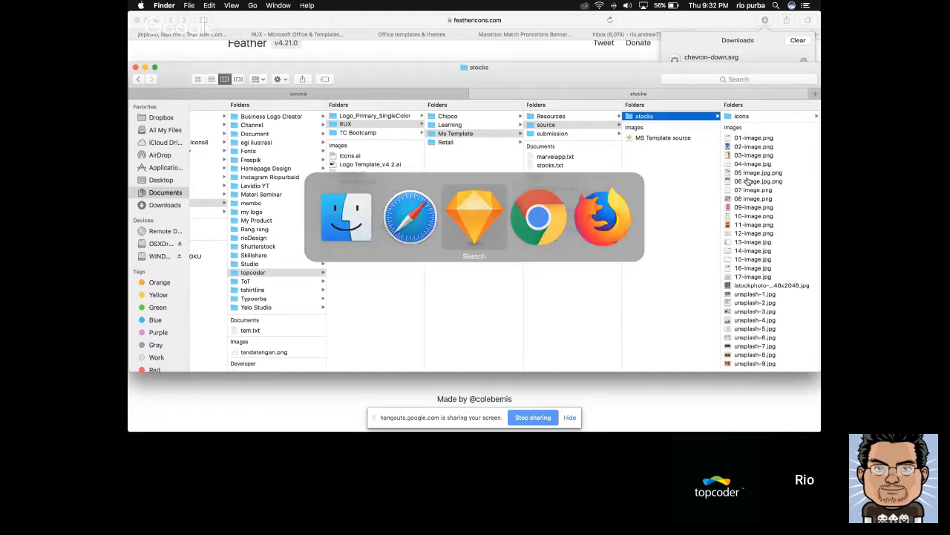
pyautogui.press('super+Tab')
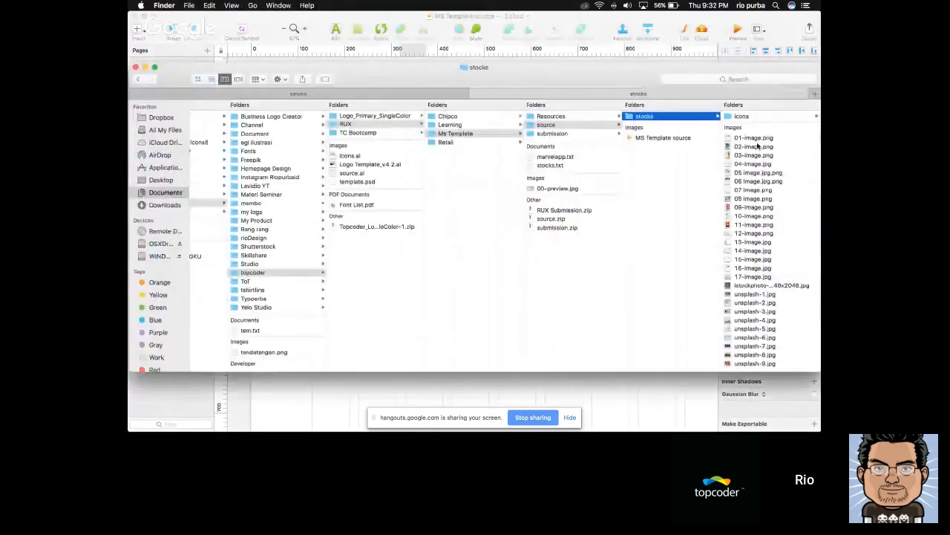
pyautogui.click(742, 117)
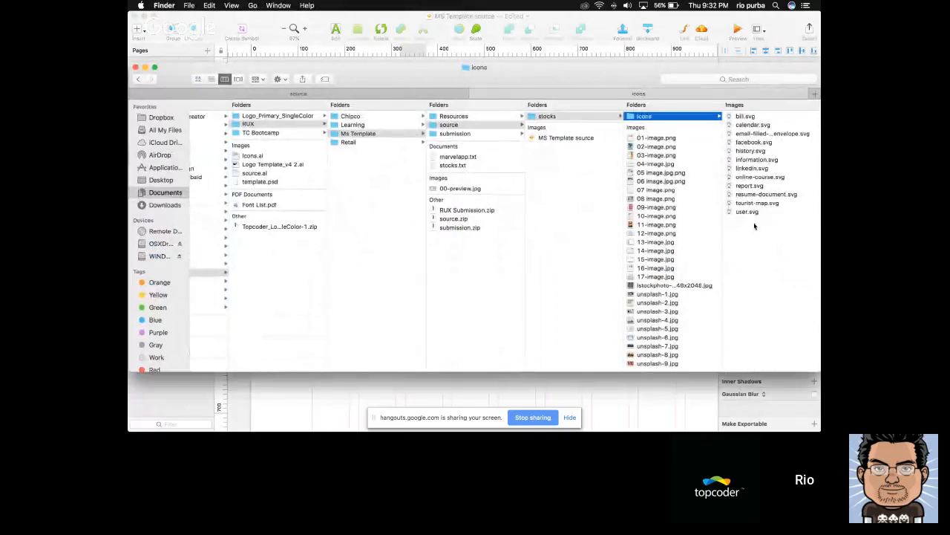
# Preview the stock image 01-image.png from the stocks folder at a larger size
pyautogui.click(662, 140)
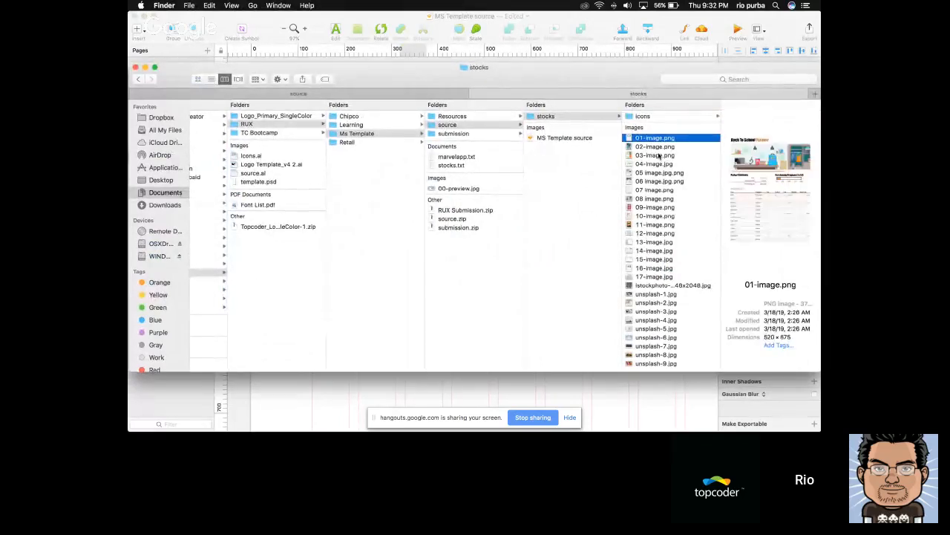
pyautogui.press('space')
pyautogui.press('space')
# Preview chevron-down.svg from the icons subfolder of stocks, closing the 01-image.png preview first
pyautogui.press('space')
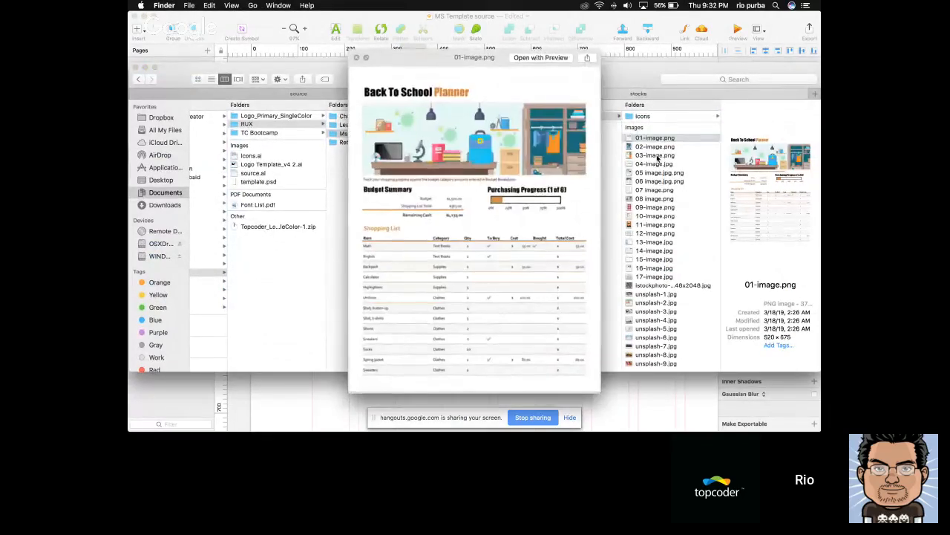
pyautogui.press('space')
pyautogui.click(656, 115)
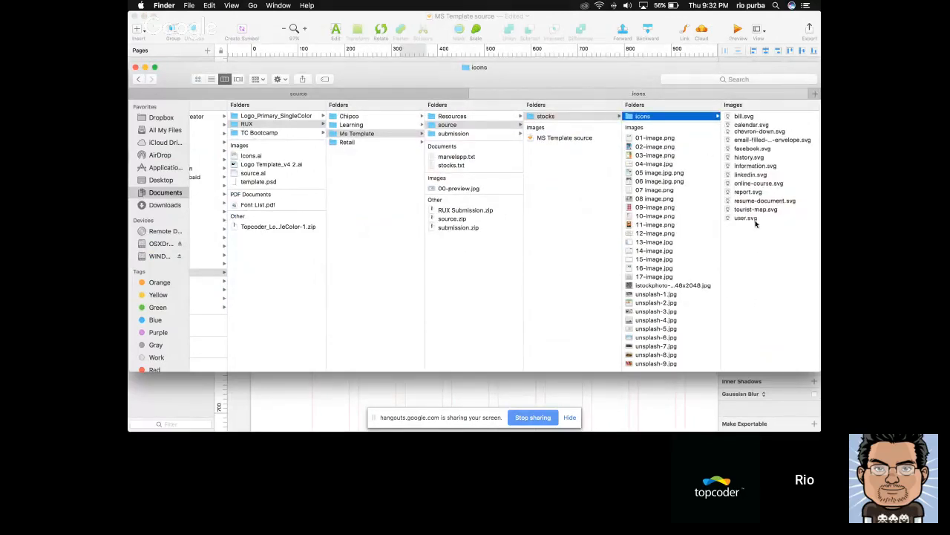
pyautogui.click(754, 135)
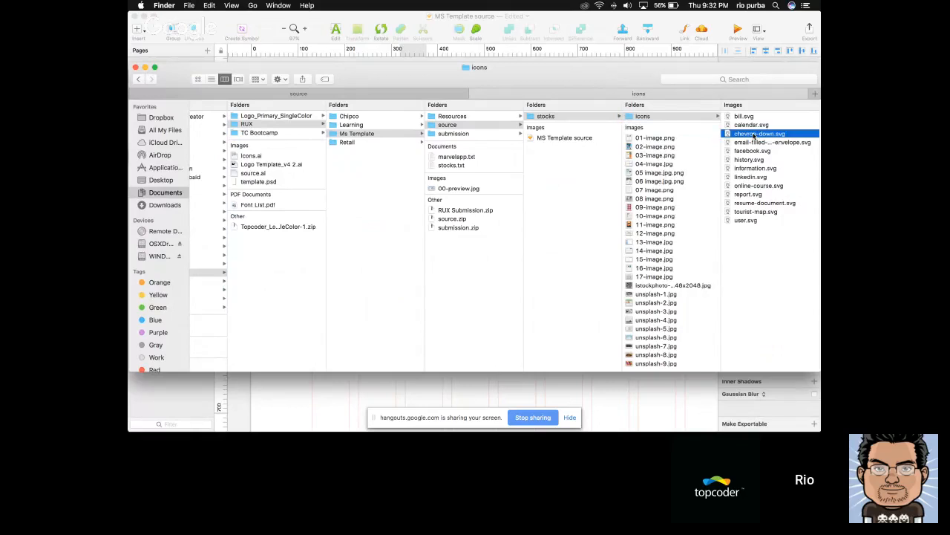
pyautogui.press('space')
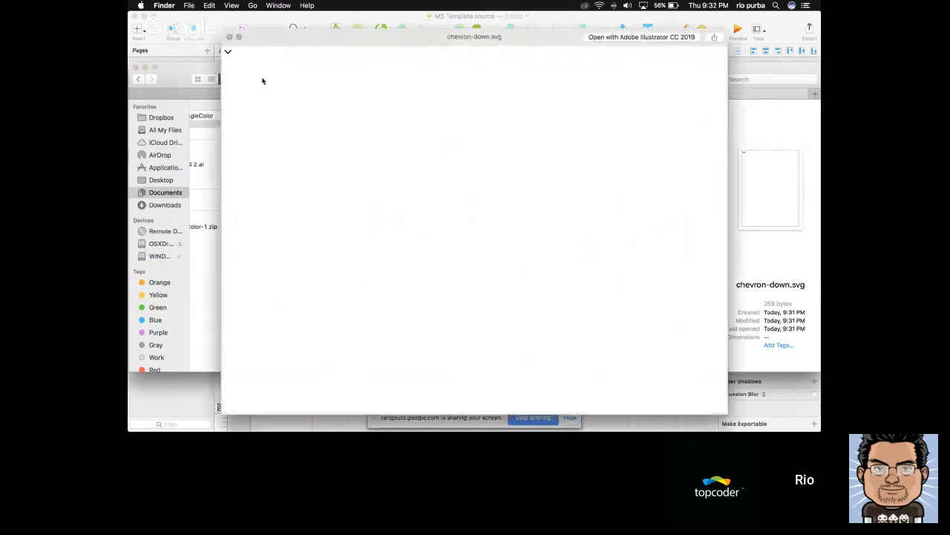
pyautogui.press('space')
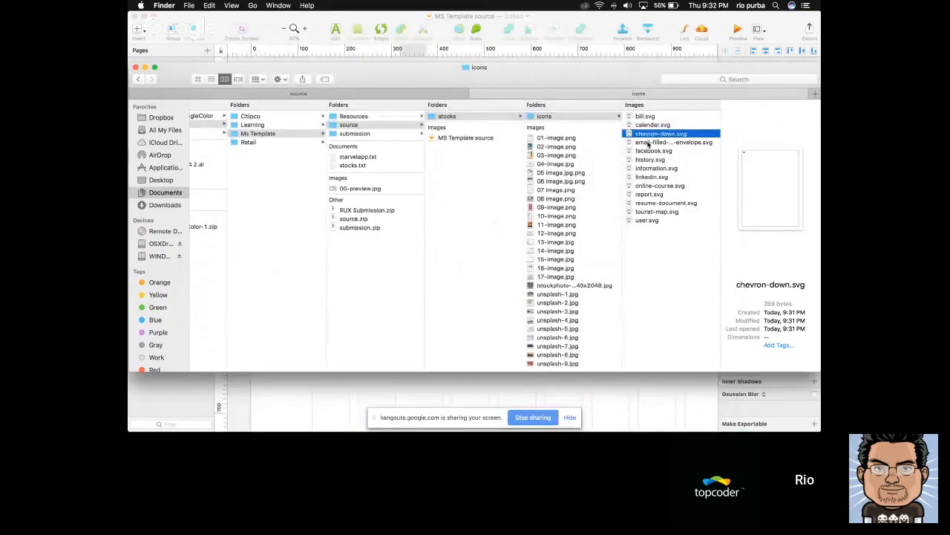
# Switch to Sketch, paste the chevron-down icon into the Desktop HD artboard and place it just after the Products label
pyautogui.click(599, 31)
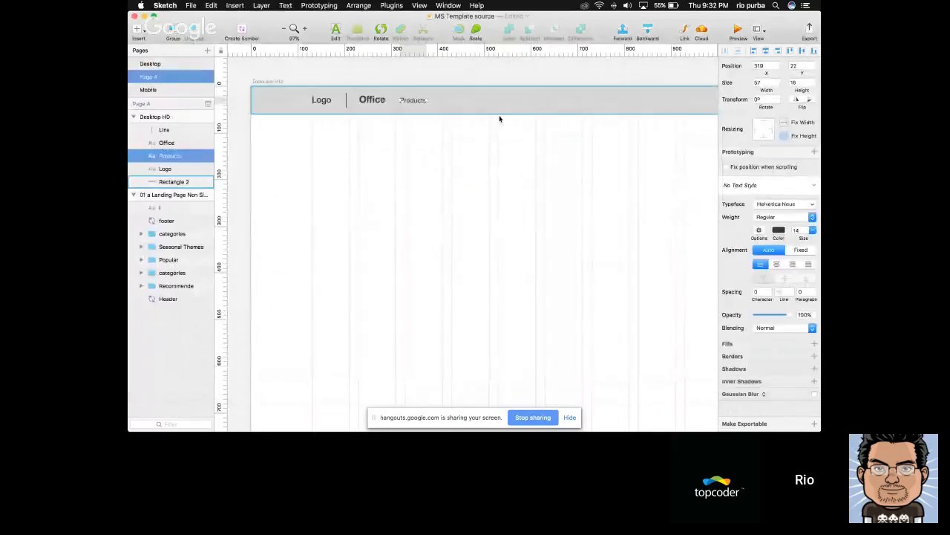
pyautogui.click(501, 118)
pyautogui.press('super+v')
pyautogui.click(481, 265)
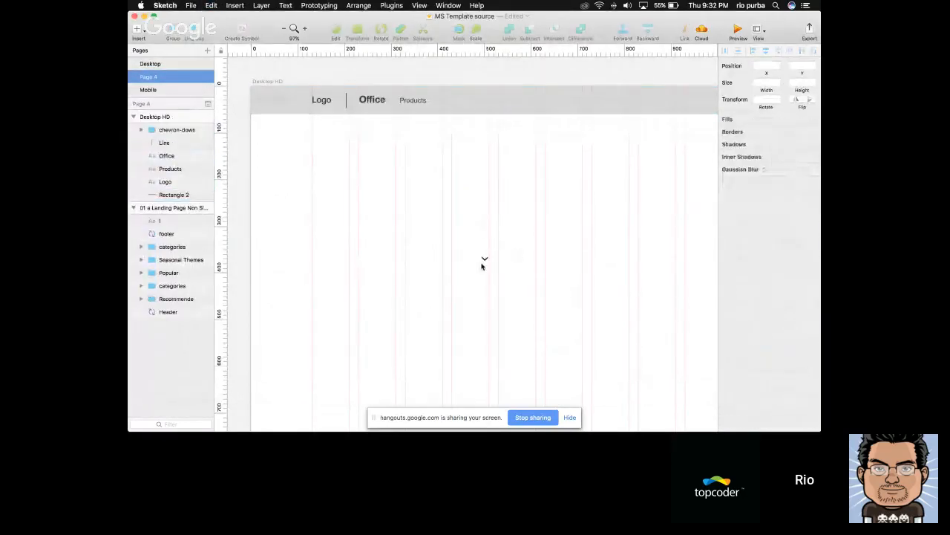
pyautogui.moveTo(485, 260); pyautogui.dragTo(438, 101)
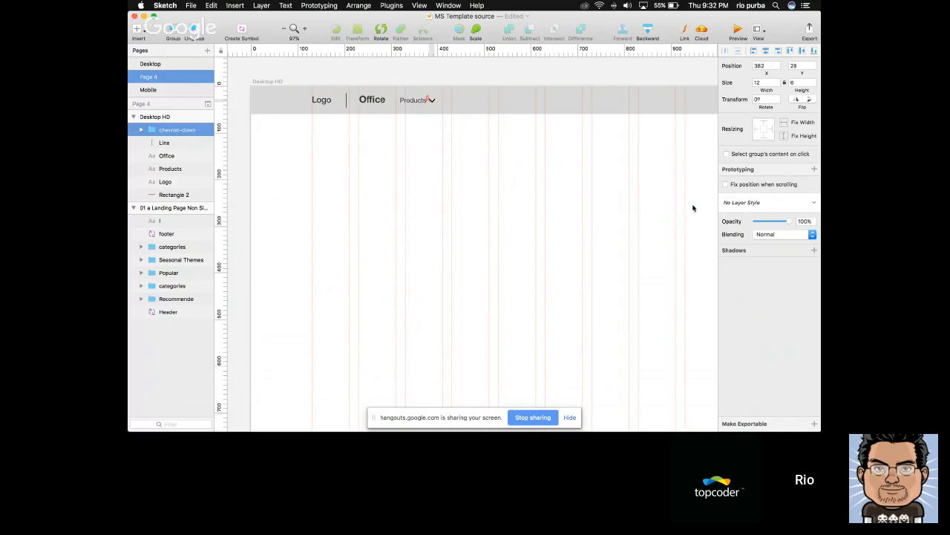
# Resize the chevron icon beside Products to 10 px wide with its proportions locked
pyautogui.click(789, 84)
pyautogui.press('Return')
pyautogui.click(444, 125)
pyautogui.scroll(1, 447, 119)
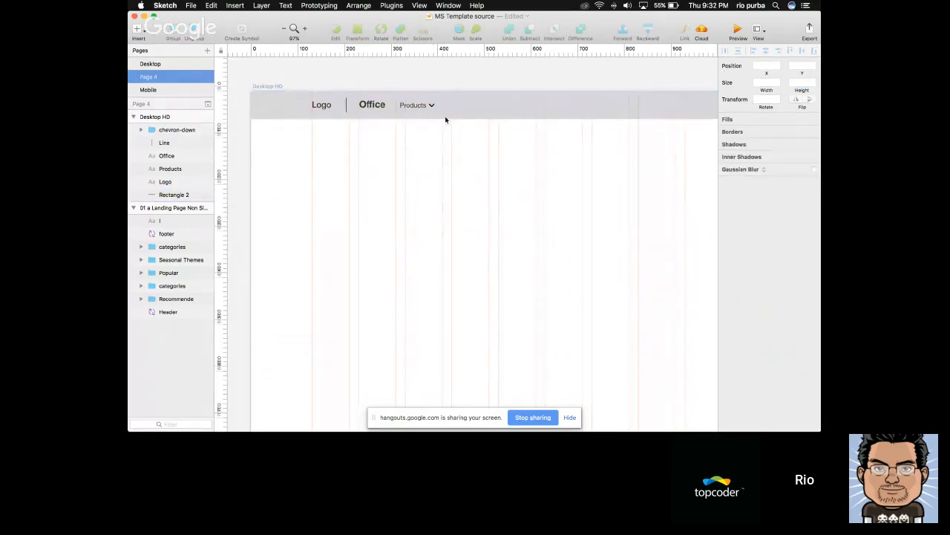
pyautogui.click(441, 110)
pyautogui.scroll(-1, 450, 117)
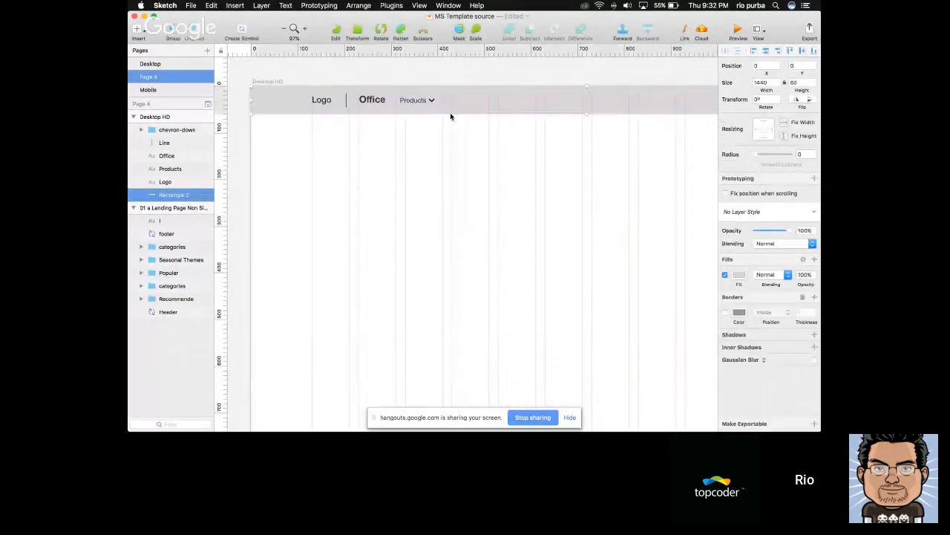
# Group the Products label with its chevron and place a copy of the group 30 px after it in the header
pyautogui.click(430, 100)
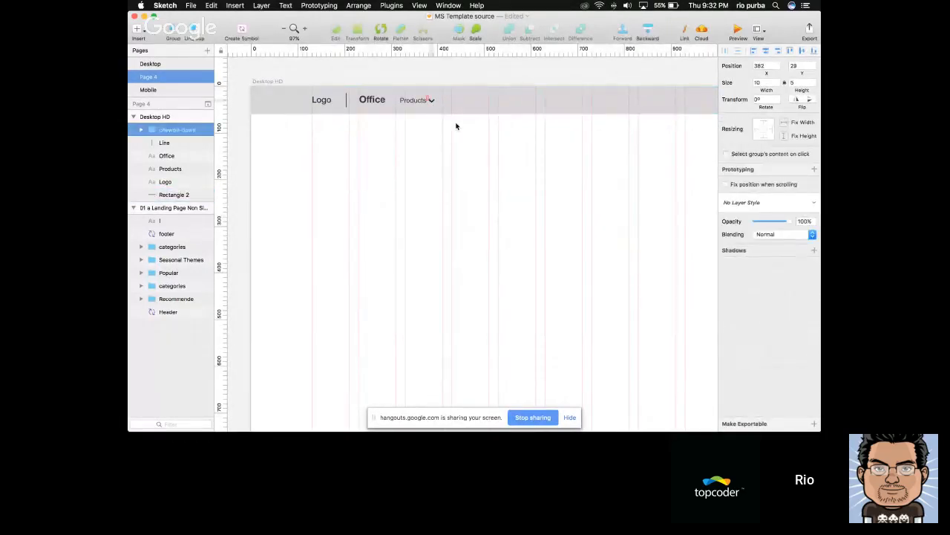
pyautogui.keyDown('shift'); pyautogui.click(421, 100); pyautogui.keyUp('shift')
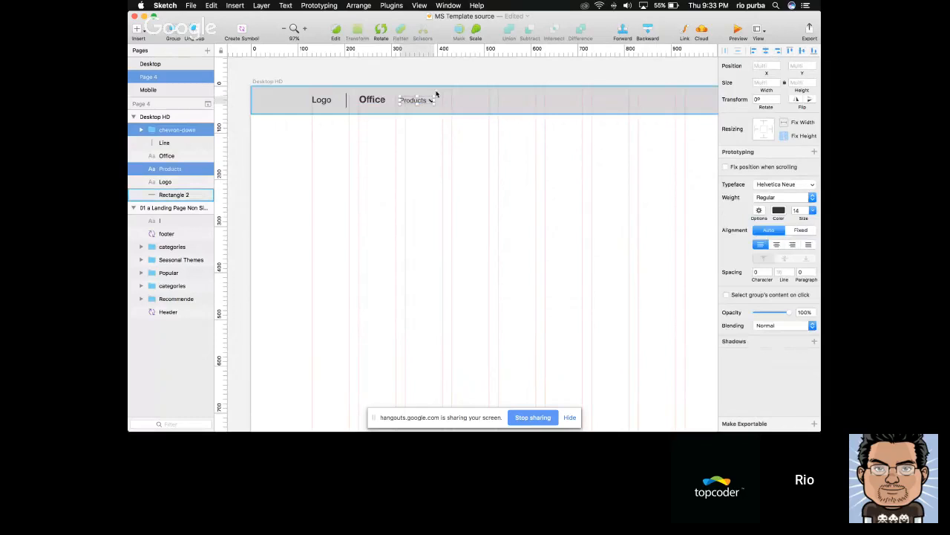
pyautogui.press('super+g')
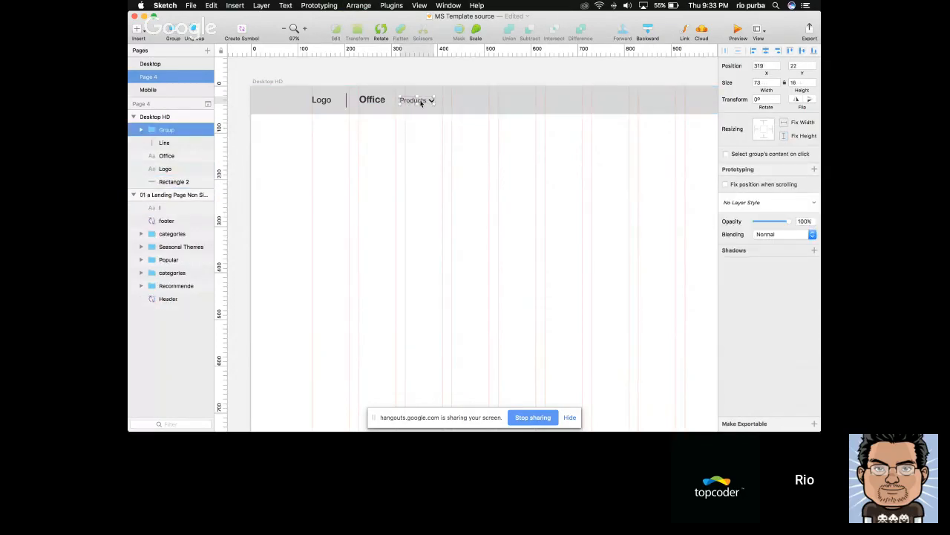
pyautogui.moveTo(421, 104); pyautogui.dragTo(462, 102)
# Check the Office templates site in Safari, return to Sketch and change the copied Products label to "Resources"
pyautogui.press('super+Tab')
pyautogui.press('super+Tab')
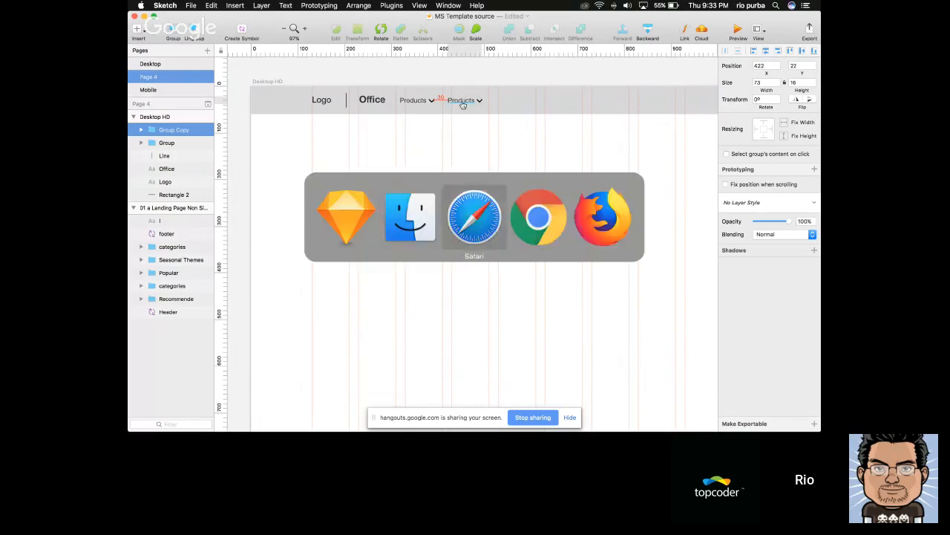
pyautogui.scroll(2, 326, 85)
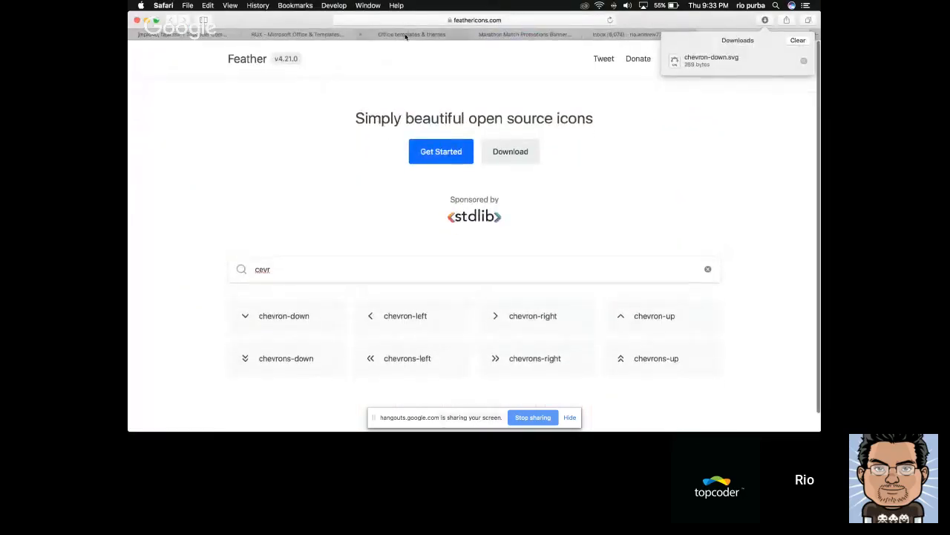
pyautogui.click(412, 34)
pyautogui.press('super+Tab')
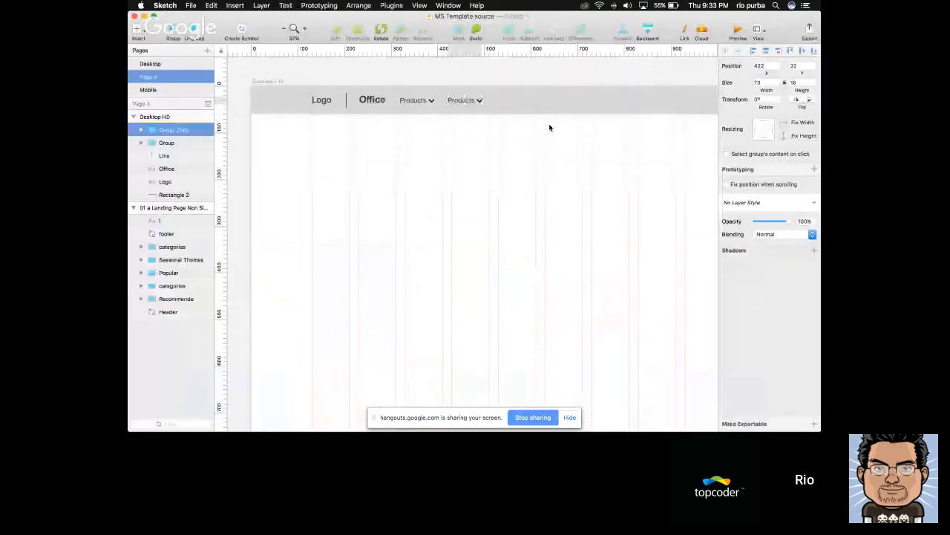
pyautogui.doubleClick(465, 100)
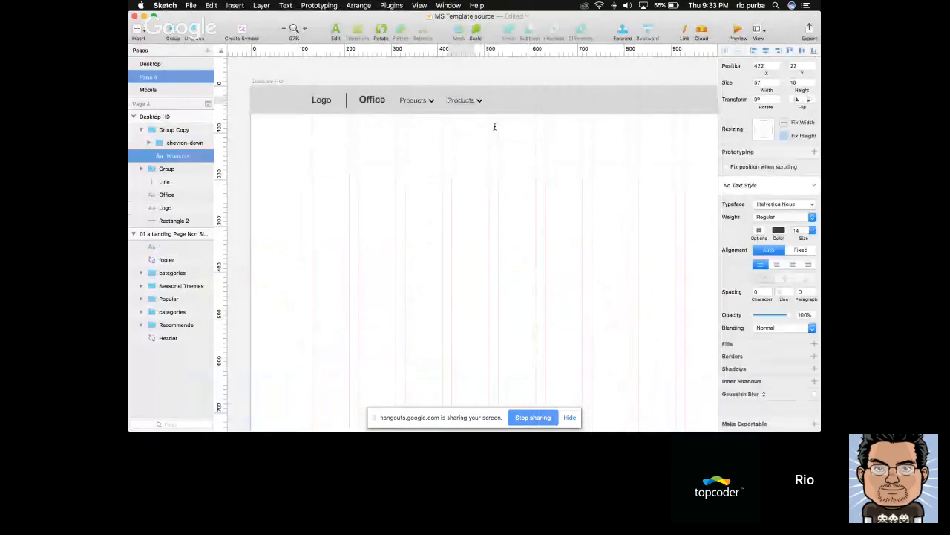
pyautogui.write('Resources')
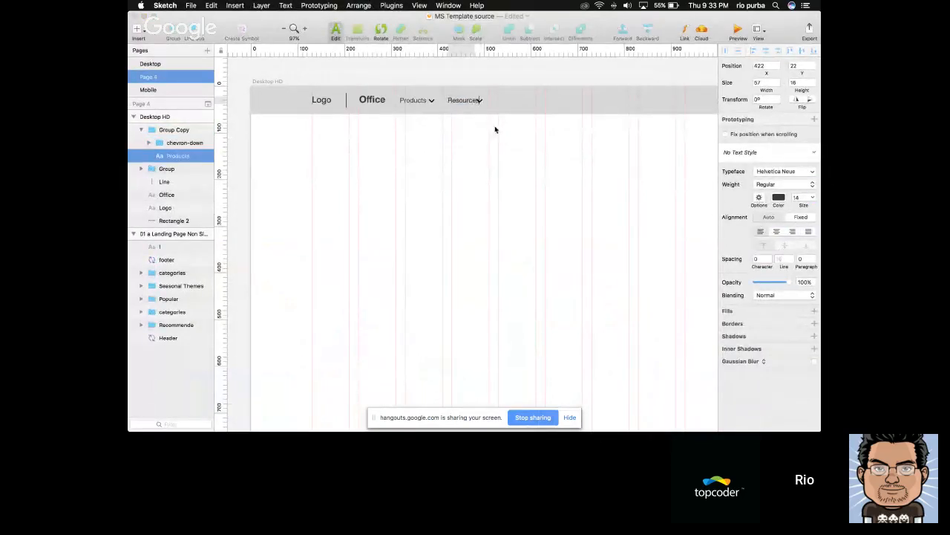
pyautogui.press('Escape')
# Reposition the chevron just after the Resources label at X 494
pyautogui.click(481, 101)
pyautogui.press('Delete')
pyautogui.press('super+z')
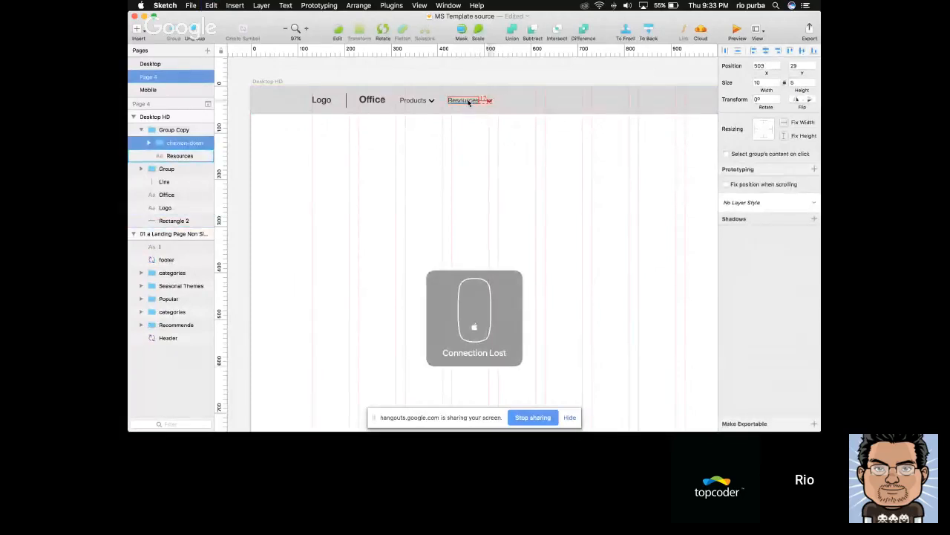
pyautogui.press('Left')
pyautogui.press('Left')
pyautogui.press('Left')
pyautogui.press('Left')
pyautogui.press('Left')
pyautogui.press('Left')
pyautogui.press('Left')
pyautogui.press('Left')
pyautogui.press('Left')
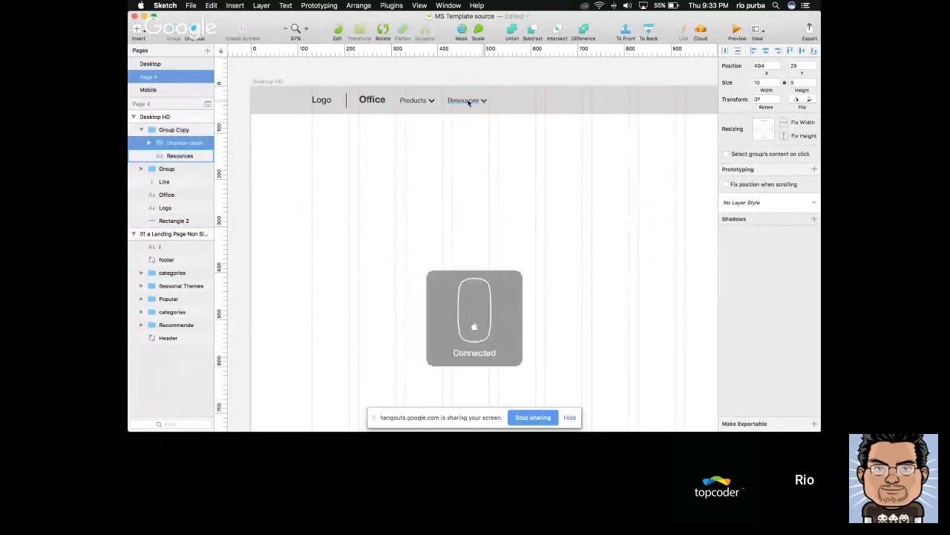
# Duplicate the Resources group and shift the copy along the header to X 534, leaving a 30 px gap
pyautogui.press('Escape')
pyautogui.press('super+d')
pyautogui.hotkey('shift', 'Right')
pyautogui.hotkey('shift', 'Right')
pyautogui.hotkey('shift', 'Right')
pyautogui.hotkey('shift', 'Right')
pyautogui.hotkey('shift', 'Right')
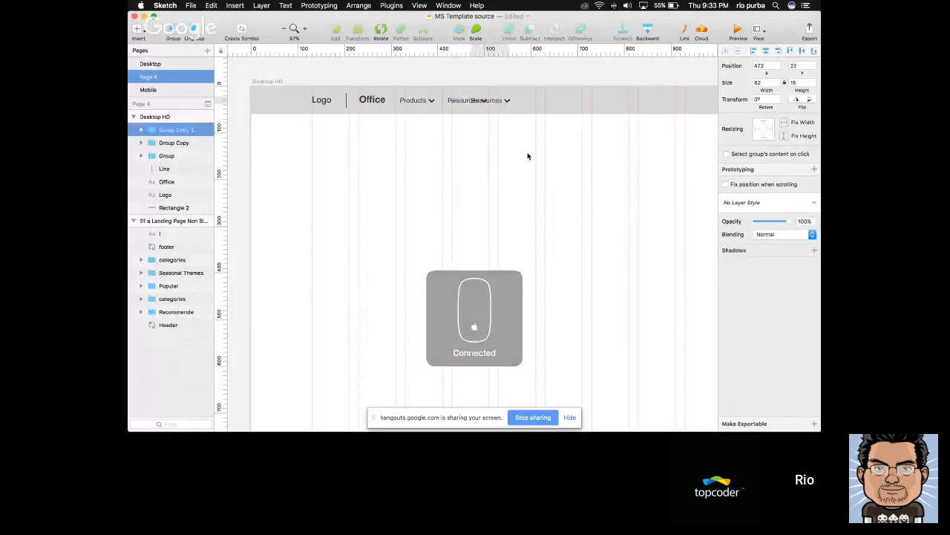
pyautogui.hotkey('shift', 'Right')
pyautogui.hotkey('shift', 'Right')
pyautogui.hotkey('shift', 'Right')
pyautogui.hotkey('shift', 'Right')
pyautogui.hotkey('shift', 'Right')
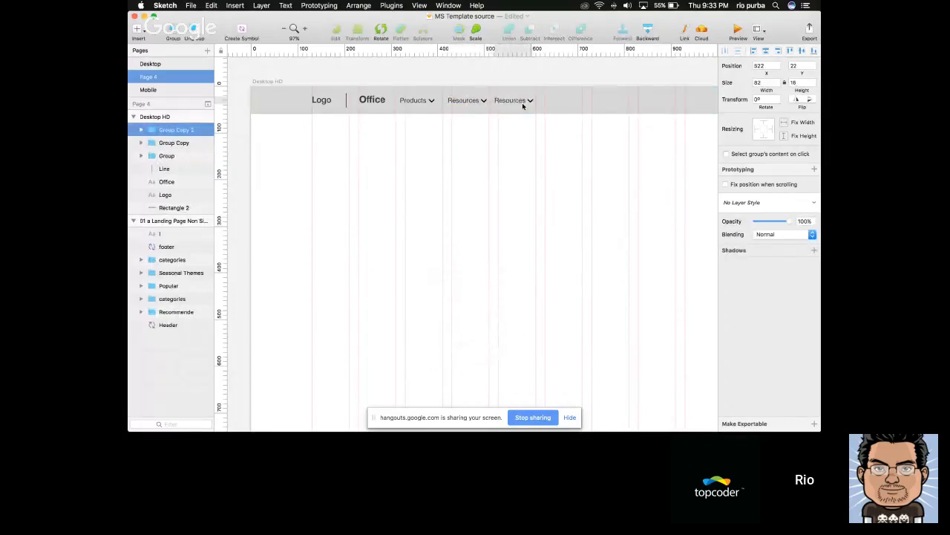
pyautogui.hotkey('shift', 'Right')
pyautogui.press('Right')
pyautogui.press('Right')
# Delete the chevron from the third menu item and change its label text to "Templates"
pyautogui.keyDown('super'); pyautogui.click(536, 102); pyautogui.keyUp('super')
pyautogui.press('Escape')
pyautogui.press('Delete')
pyautogui.keyDown('super'); pyautogui.click(515, 103); pyautogui.keyUp('super')
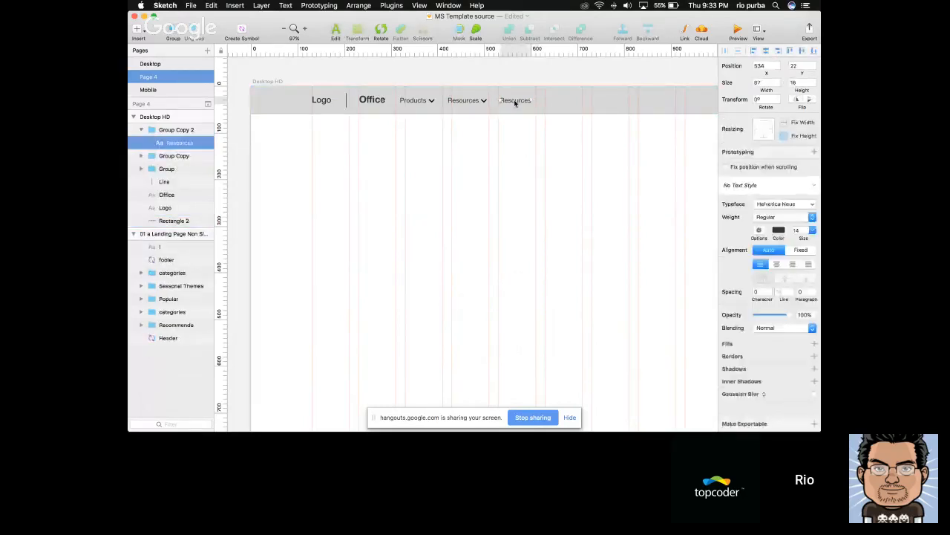
pyautogui.doubleClick(516, 103)
pyautogui.write('Tem')
pyautogui.press('Escape')
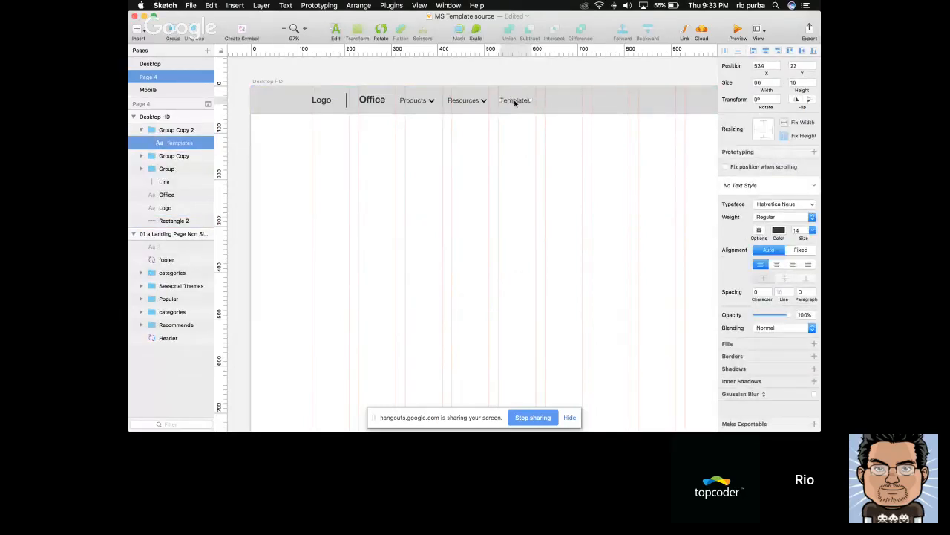
# Duplicate the Templates label, place the copy 30 px after it and change its text to "Support"
pyautogui.press('super+d')
pyautogui.hotkey('shift', 'Right')
pyautogui.hotkey('shift', 'Right')
pyautogui.hotkey('shift', 'Right')
pyautogui.hotkey('shift', 'Right')
pyautogui.hotkey('shift', 'Right')
pyautogui.hotkey('shift', 'Right')
pyautogui.hotkey('shift', 'Right')
pyautogui.hotkey('shift', 'Right')
pyautogui.hotkey('shift', 'Right')
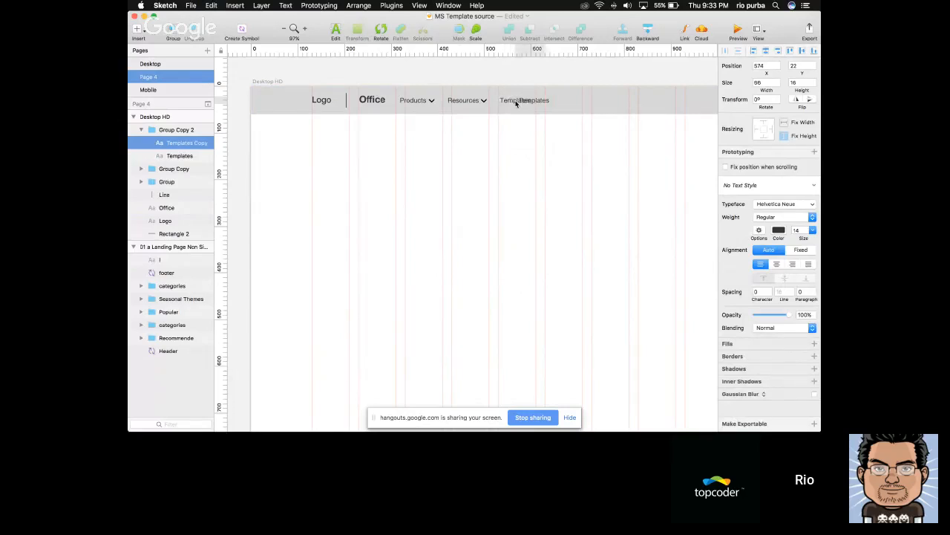
pyautogui.press('alt')
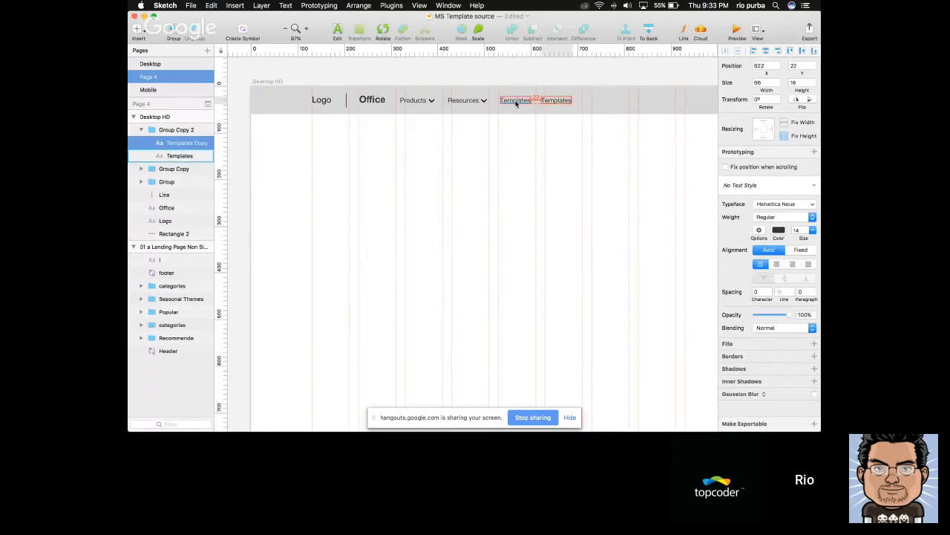
pyautogui.hotkey('shift', 'Right')
pyautogui.press('Return')
pyautogui.write('Suppo')
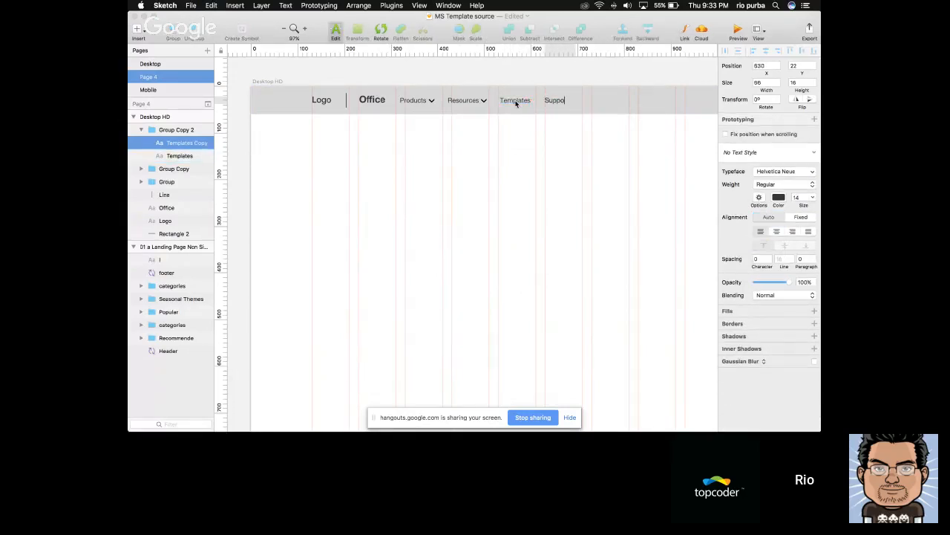
pyautogui.press('Escape')
pyautogui.press('Escape')
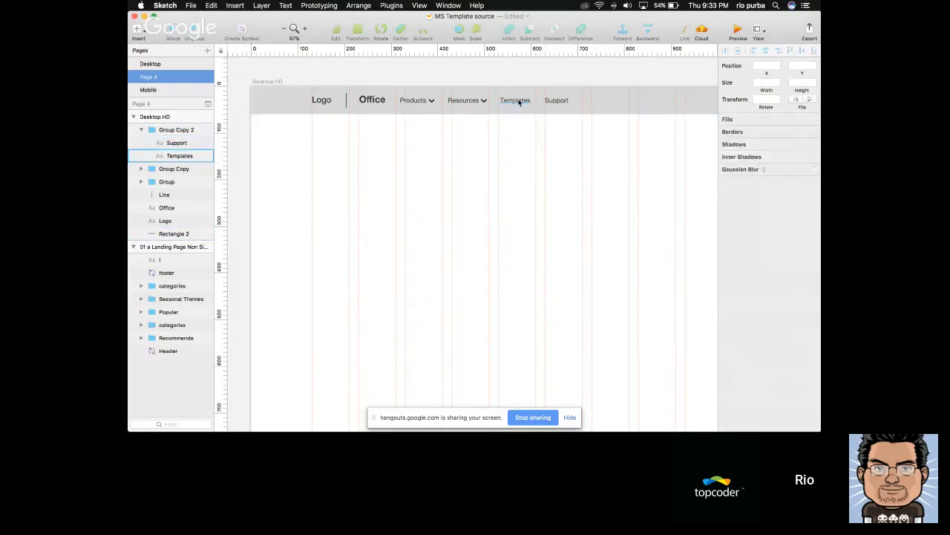
# Compare with the Office templates site, set the Templates label's weight to Bold and shift Support to a 30 px gap
pyautogui.keyDown('super'); pyautogui.click(518, 102); pyautogui.keyUp('super')
pyautogui.press('super+Tab')
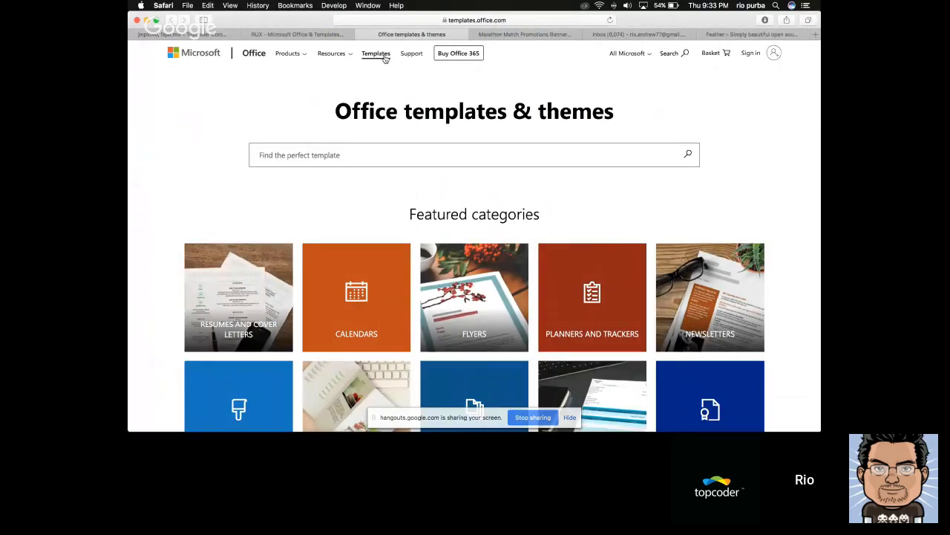
pyautogui.press('super+Tab')
pyautogui.click(783, 216)
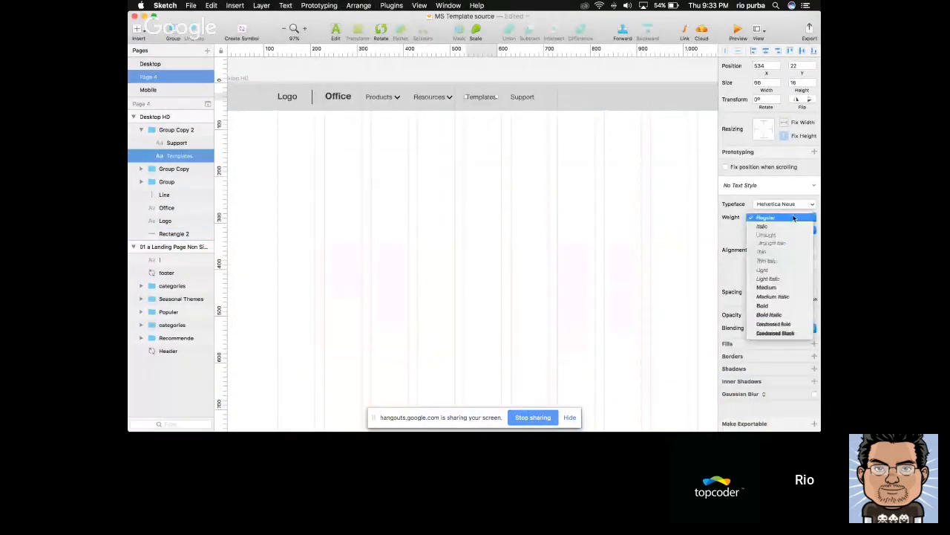
pyautogui.click(772, 305)
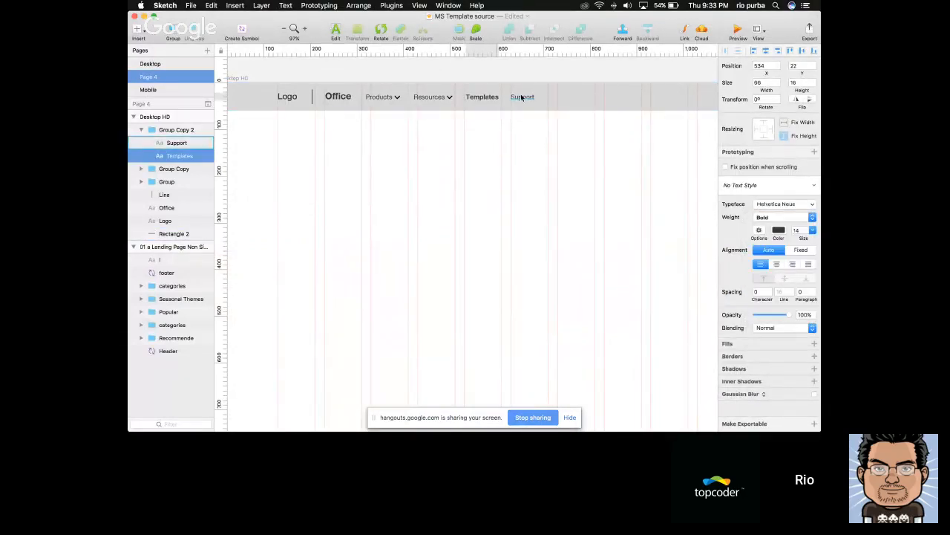
pyautogui.click(520, 97)
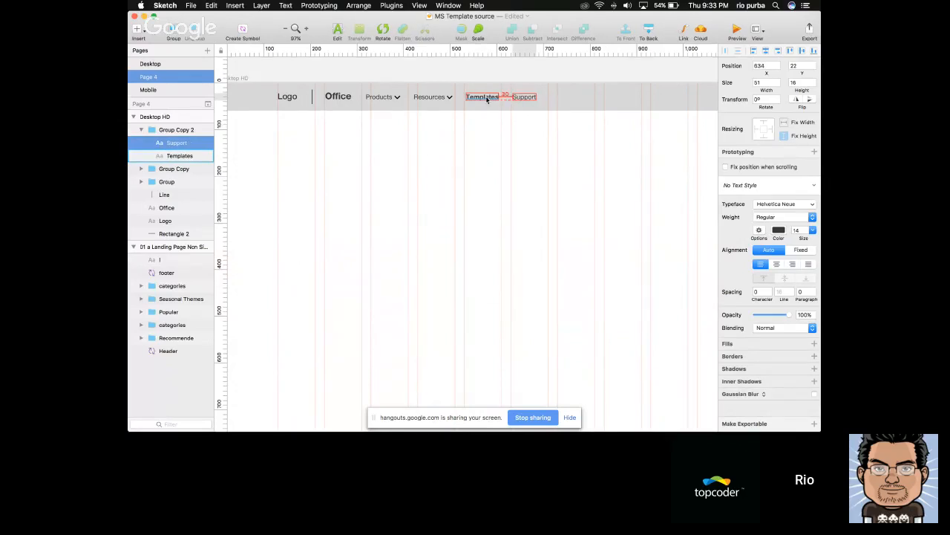
pyautogui.click(524, 158)
# Delete the Support label from the header menu
pyautogui.scroll(-3, 528, 162)
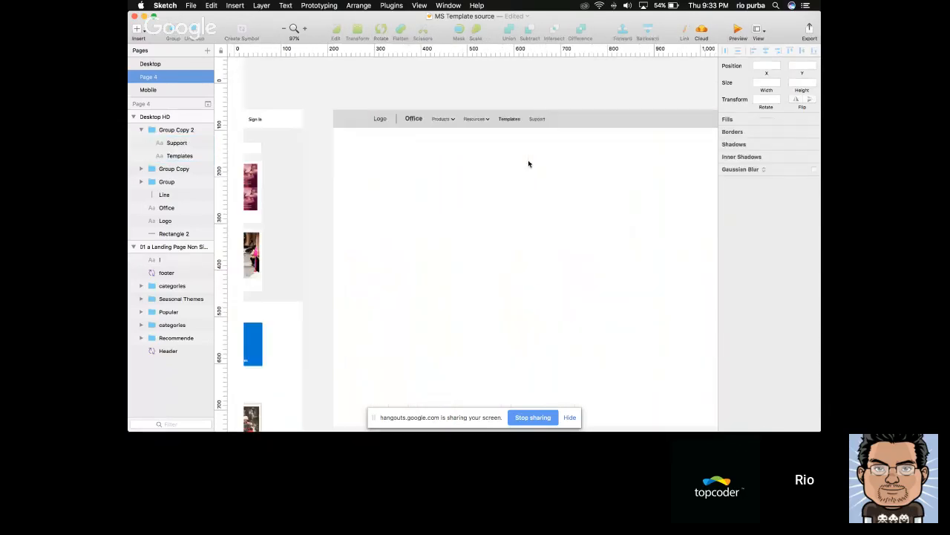
pyautogui.scroll(5, 529, 163)
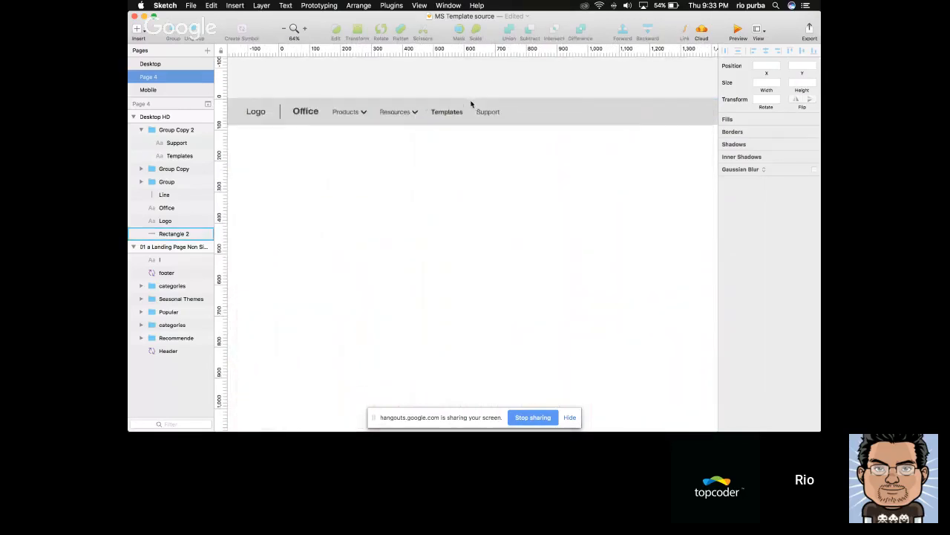
pyautogui.scroll(3, 490, 100)
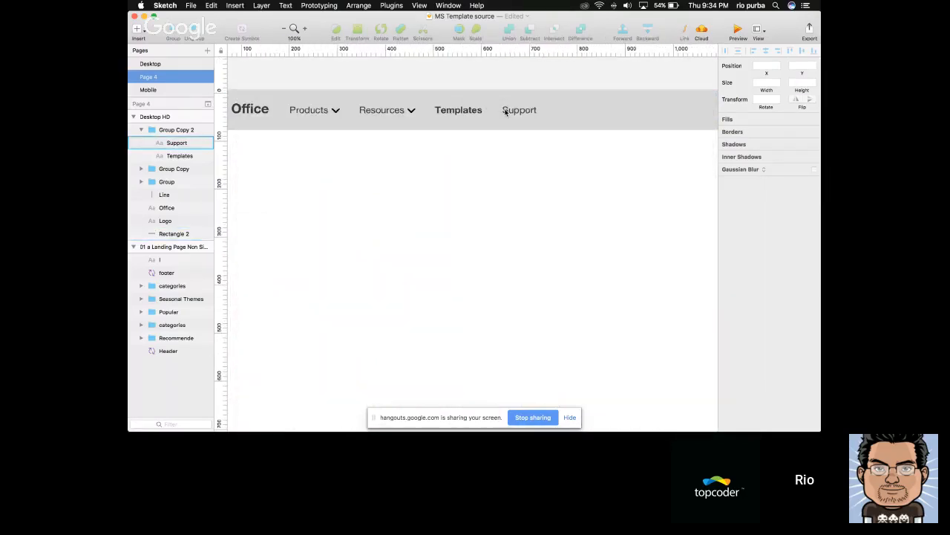
pyautogui.click(512, 110)
pyautogui.doubleClick(512, 111)
pyautogui.press('Delete')
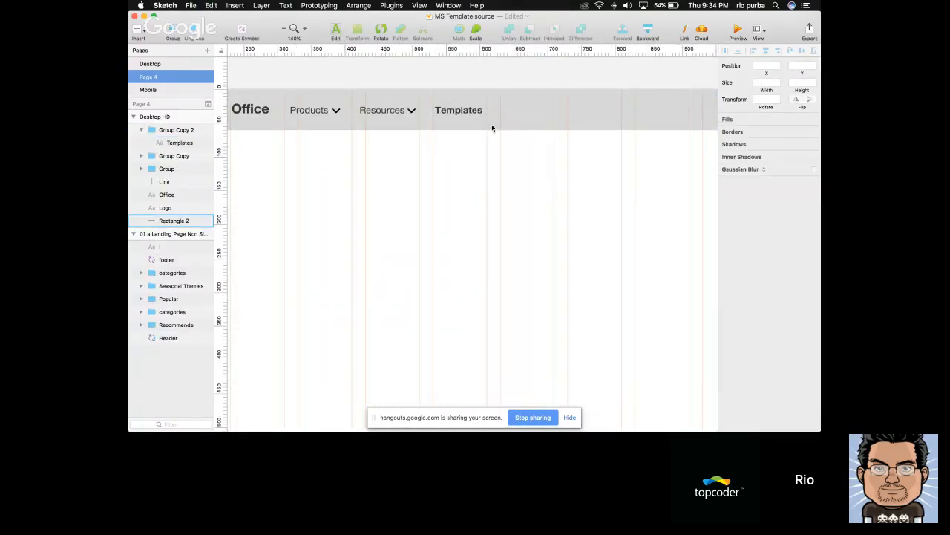
# Paste the Support label as its own layer outside the Templates group and measure the spacing between the menu items
pyautogui.click(475, 114)
pyautogui.press('super+v')
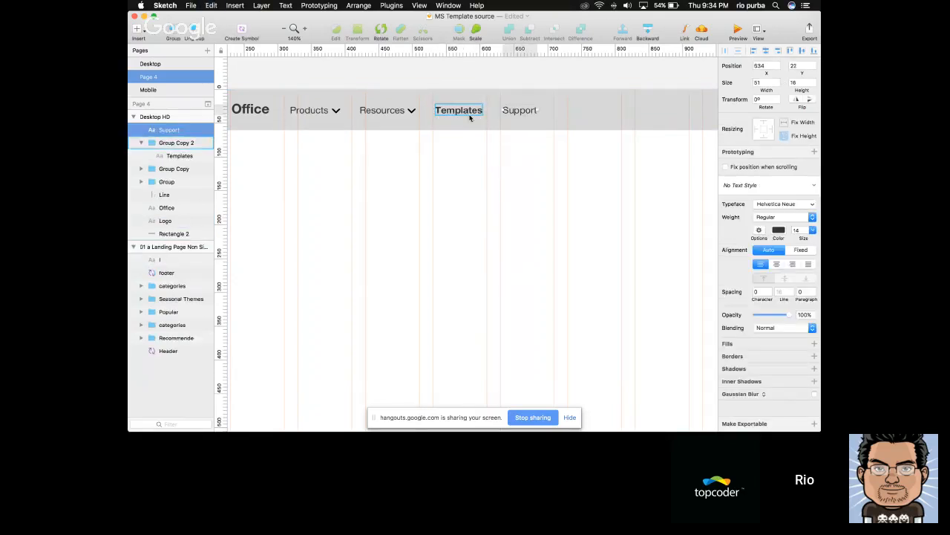
pyautogui.click(140, 143)
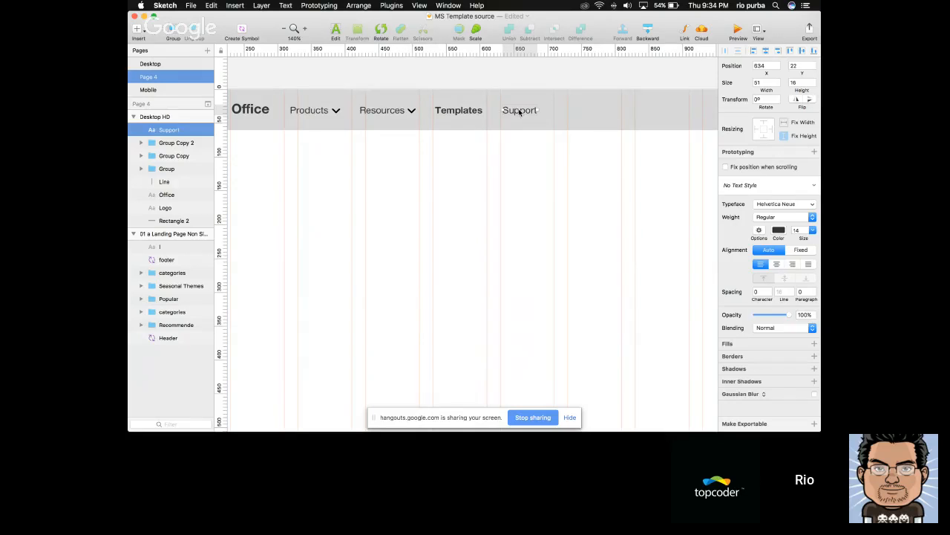
pyautogui.press('alt')
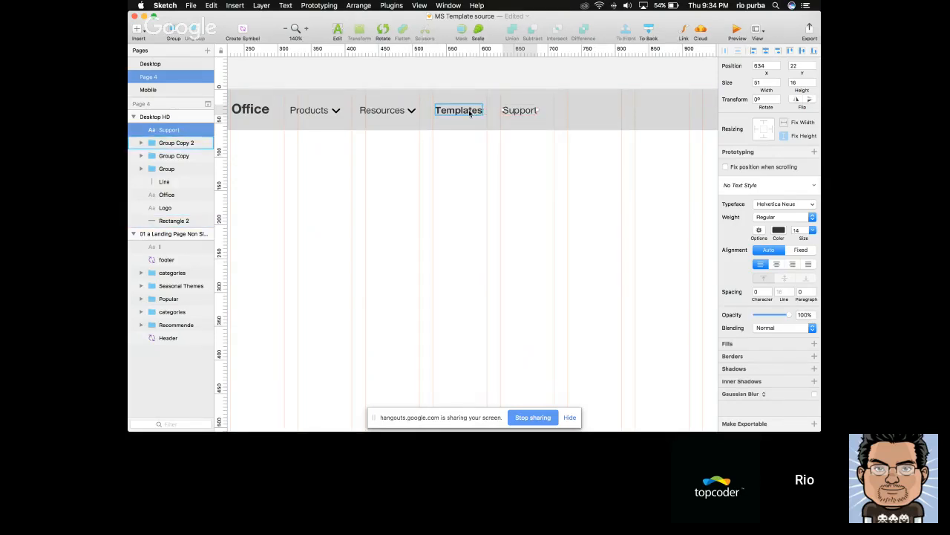
pyautogui.keyDown('shift'); pyautogui.click(472, 112); pyautogui.keyUp('shift')
pyautogui.press('alt')
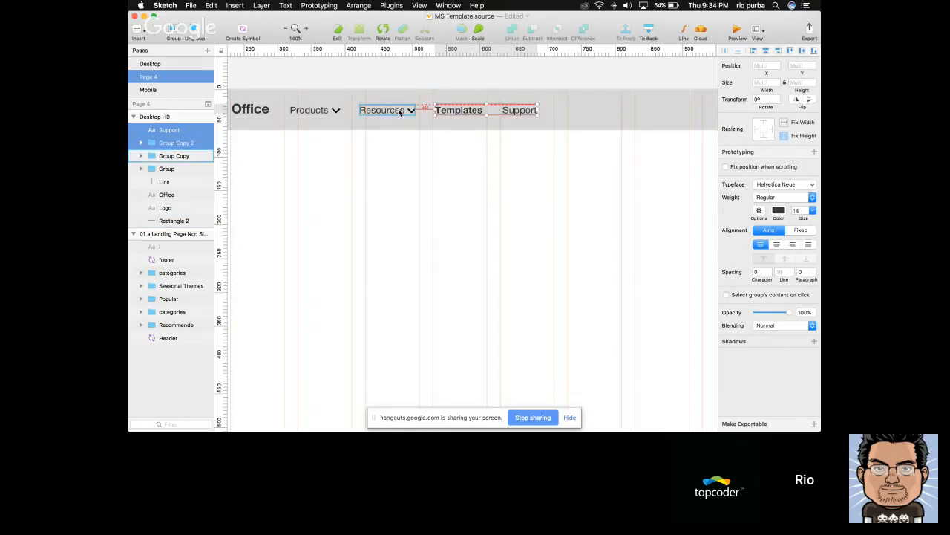
# Examine the reference landing page beside the Desktop HD artboard, focusing on the All Microsoft and Sign In items at the header's right end
pyautogui.moveTo(269, 129); pyautogui.dragTo(357, 136)
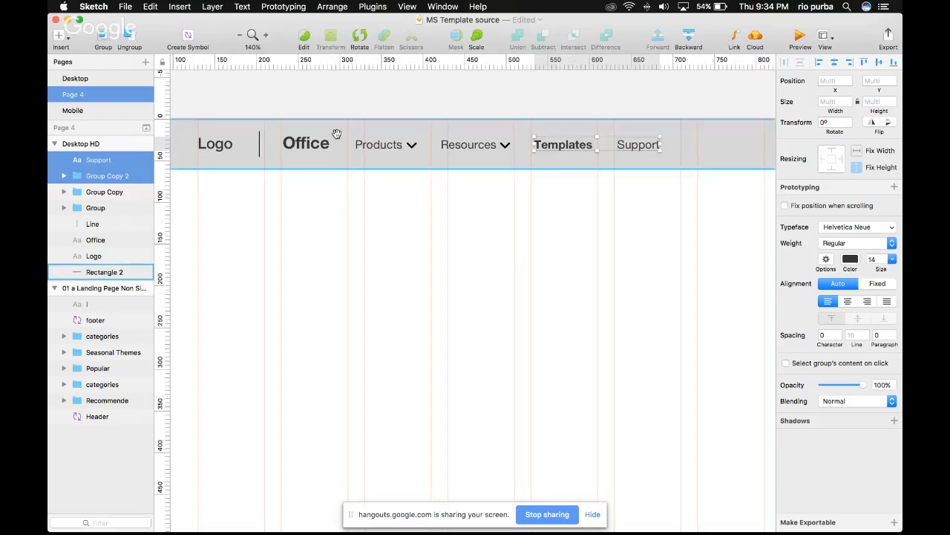
pyautogui.click(536, 215)
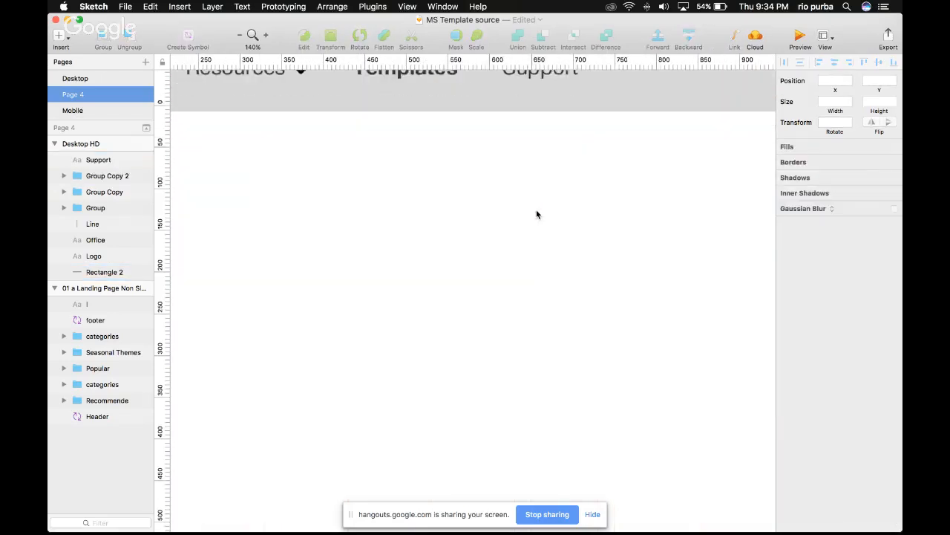
pyautogui.scroll(-5, 537, 215)
pyautogui.moveTo(579, 227)
pyautogui.mouseDown()
pyautogui.moveTo(509, 216)
pyautogui.moveTo(664, 244)
pyautogui.moveTo(645, 268)
pyautogui.mouseUp()
pyautogui.scroll(-5, 643, 262)
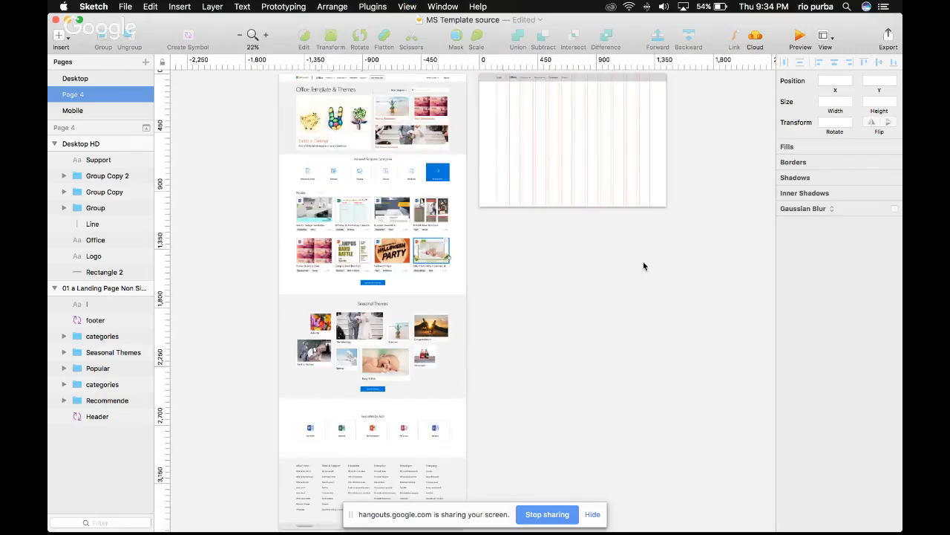
pyautogui.scroll(3, 498, 105)
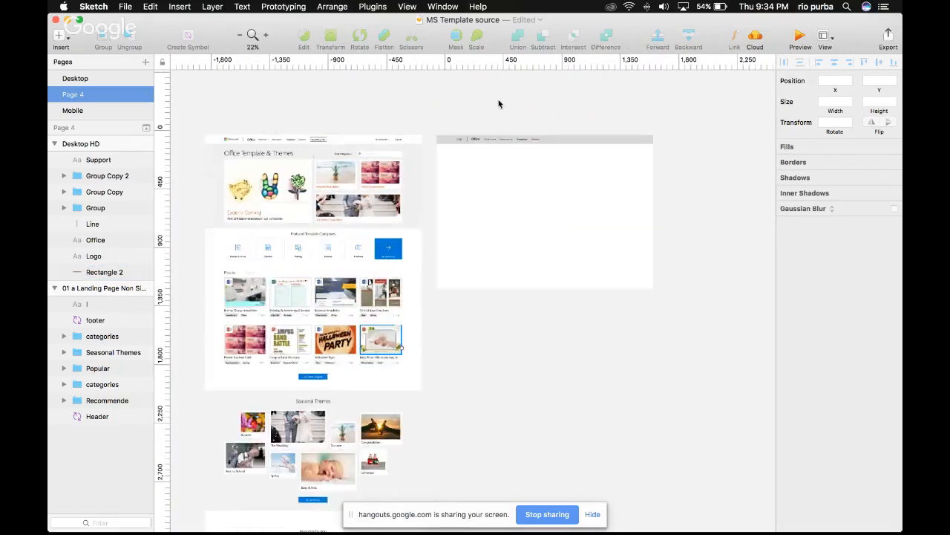
pyautogui.scroll(5, 503, 122)
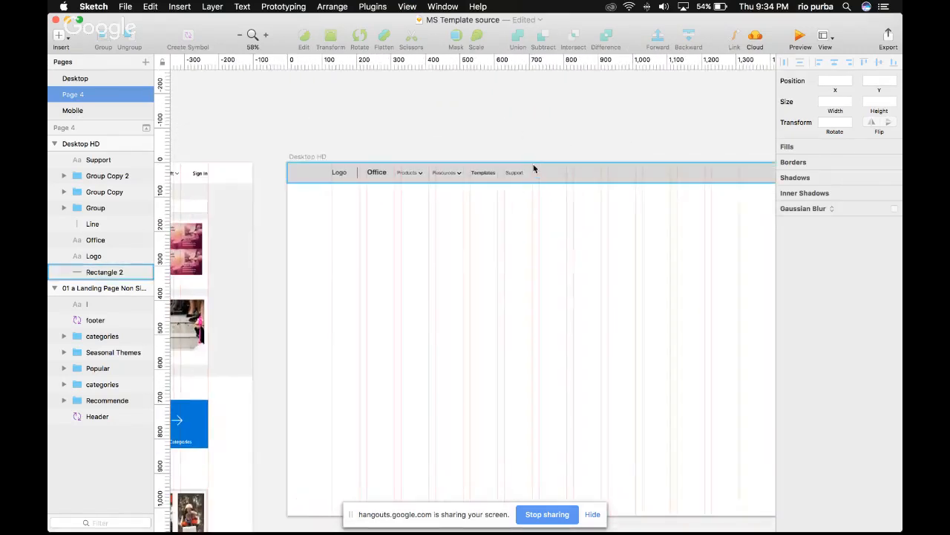
pyautogui.moveTo(209, 172); pyautogui.dragTo(298, 180)
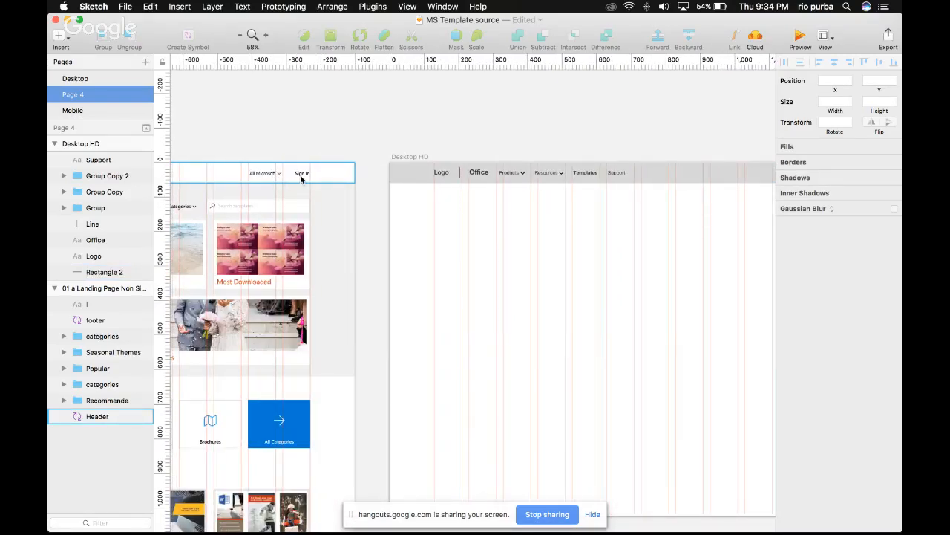
pyautogui.hscroll(5, 302, 177)
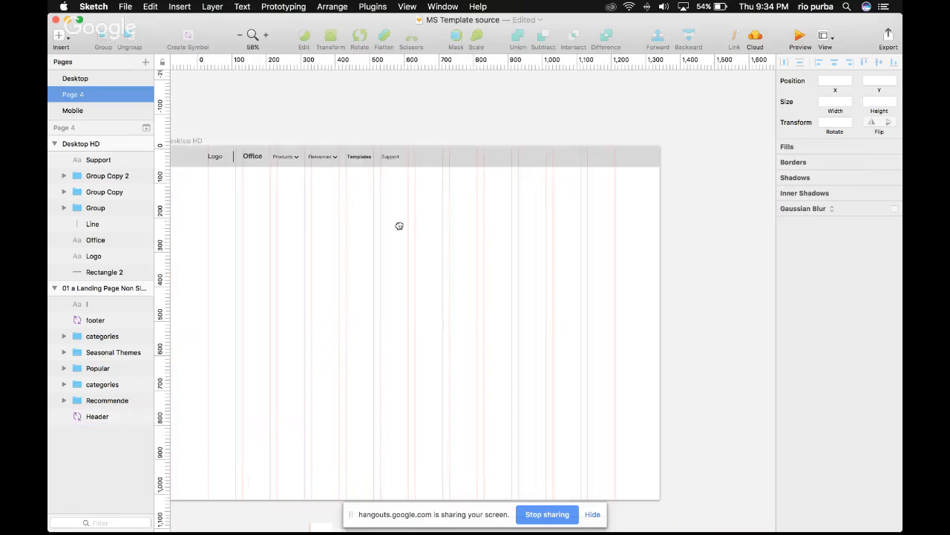
pyautogui.scroll(5, 399, 225)
pyautogui.moveTo(375, 156); pyautogui.dragTo(675, 160)
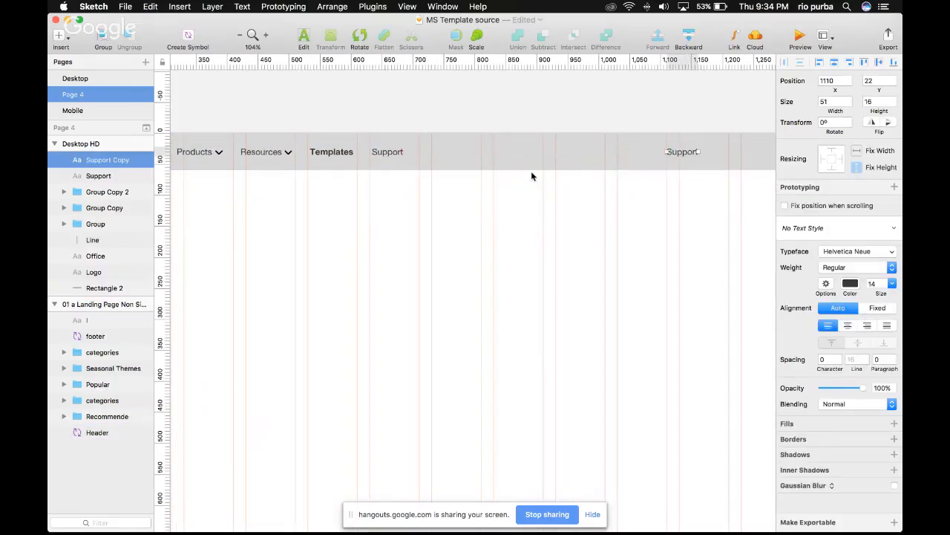
pyautogui.hscroll(5, 505, 168)
pyautogui.press('Return')
pyautogui.write('All')
pyautogui.press('Escape')
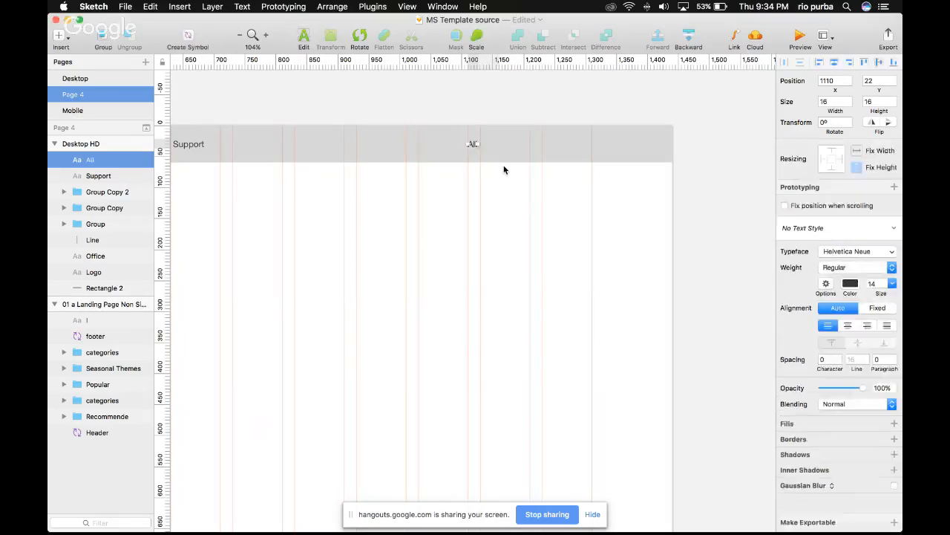
pyautogui.press('Delete')
# Paste a copy of the Resources menu item with its chevron and align it to the vertical middle of the header bar
pyautogui.hscroll(-2, 505, 170)
pyautogui.hscroll(-3, 191, 138)
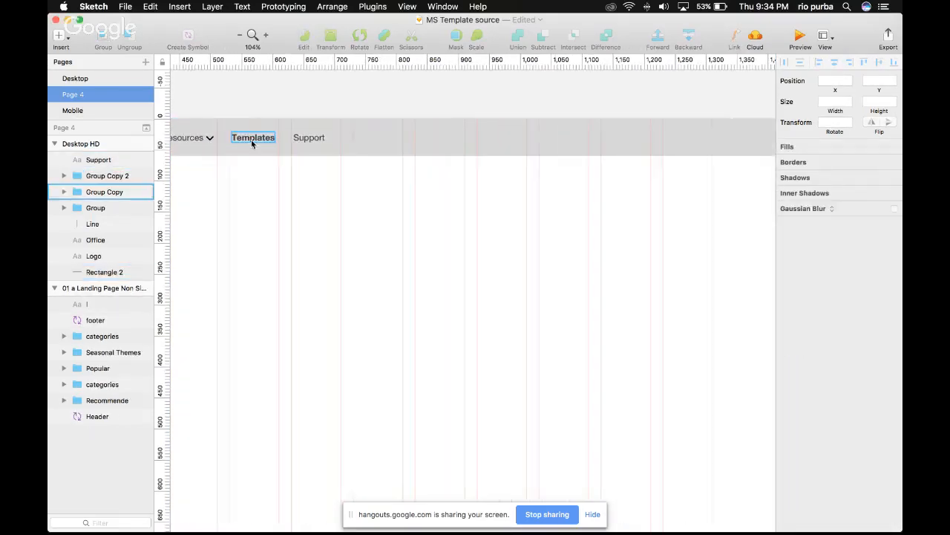
pyautogui.click(565, 126)
pyautogui.hscroll(2, 565, 125)
pyautogui.hscroll(1, 565, 125)
pyautogui.click(535, 137)
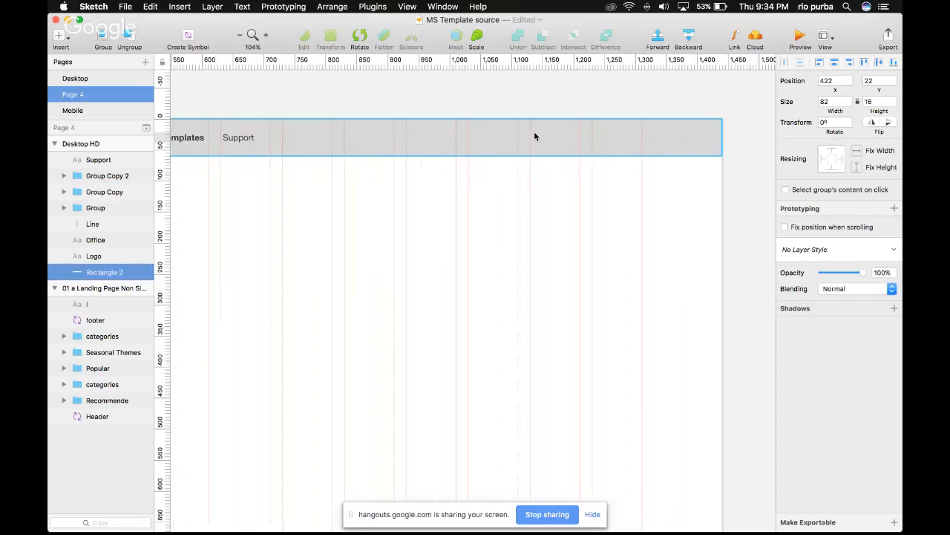
pyautogui.press('super+v')
pyautogui.keyDown('shift'); pyautogui.click(509, 138); pyautogui.keyUp('shift')
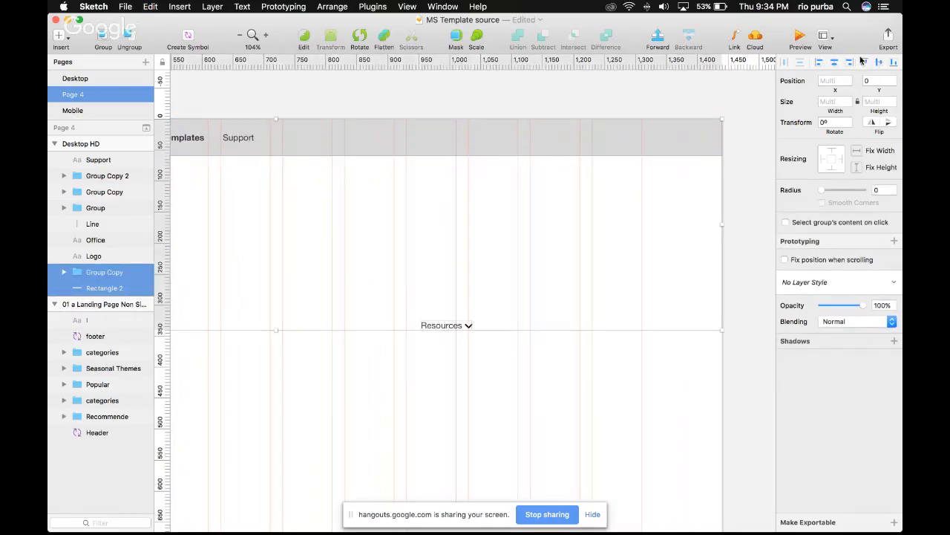
pyautogui.click(863, 61)
pyautogui.click(466, 324)
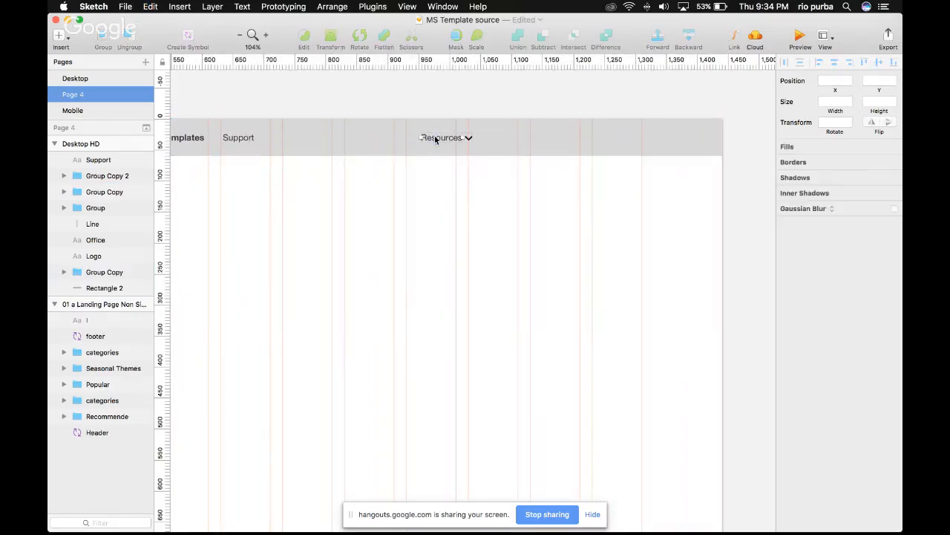
# Change the copied menu item's text to "All Microsoft" and position it directly before its chevron
pyautogui.doubleClick(436, 138)
pyautogui.doubleClick(436, 138)
pyautogui.write('All Micro')
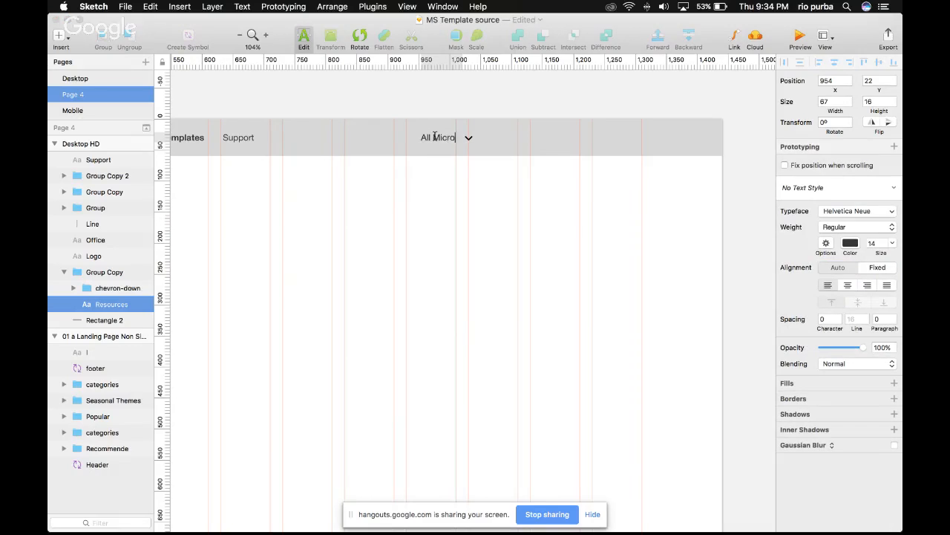
pyautogui.press('Escape')
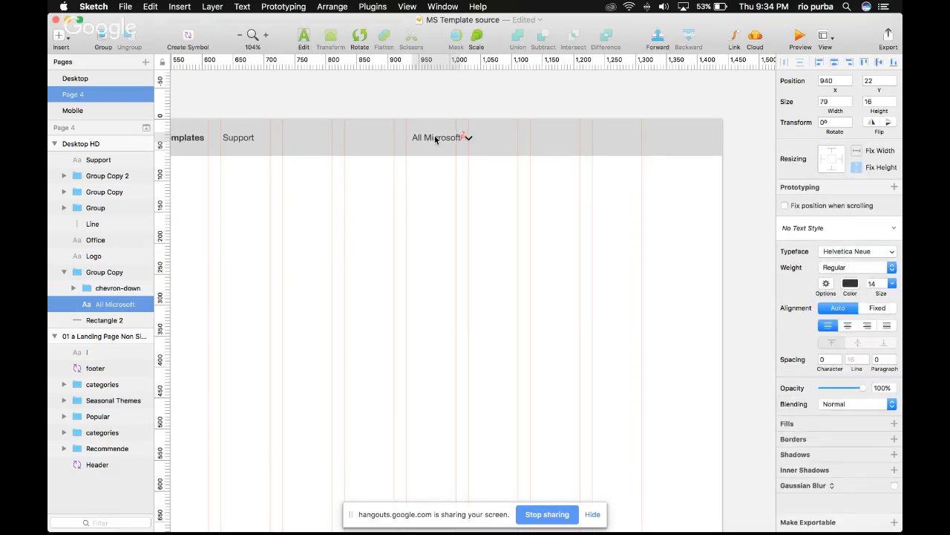
# Duplicate the All Microsoft label, place the copy after the chevron at about X 1071 and change its text to "Sign In"
pyautogui.press('super+c')
pyautogui.click(397, 216)
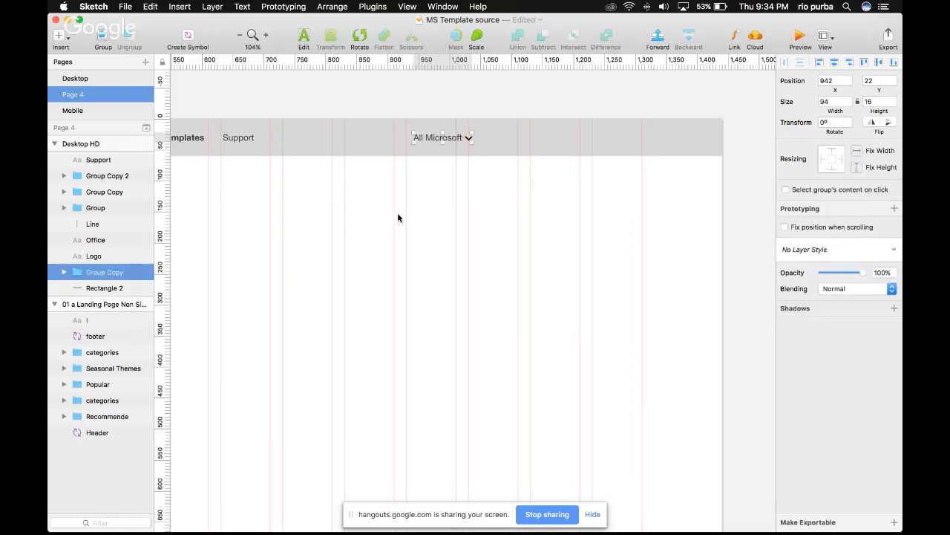
pyautogui.press('super+v')
pyautogui.moveTo(430, 137); pyautogui.dragTo(511, 138)
pyautogui.doubleClick(511, 137)
pyautogui.write('Sign')
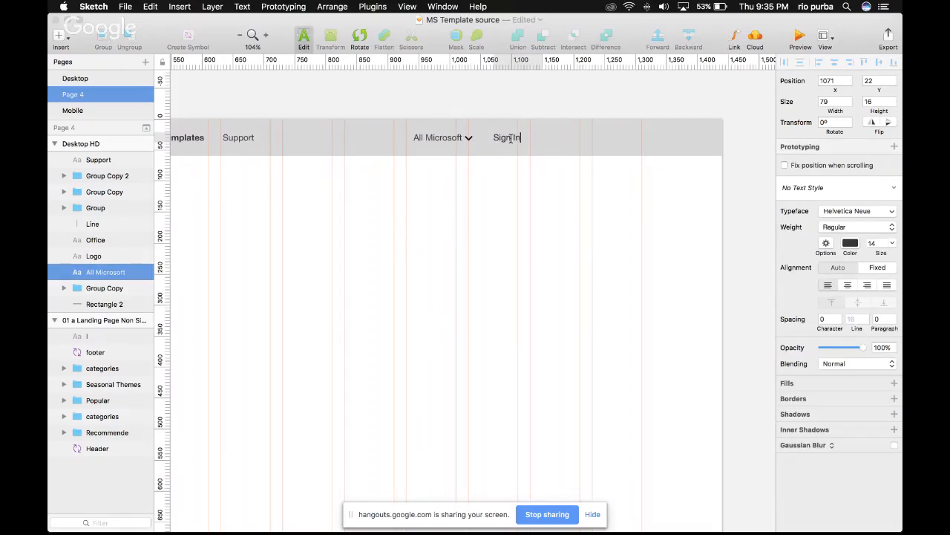
pyautogui.press('Escape')
# Set the Sign In label's weight to Medium and shift it to a 30 px gap after All Microsoft
pyautogui.click(839, 267)
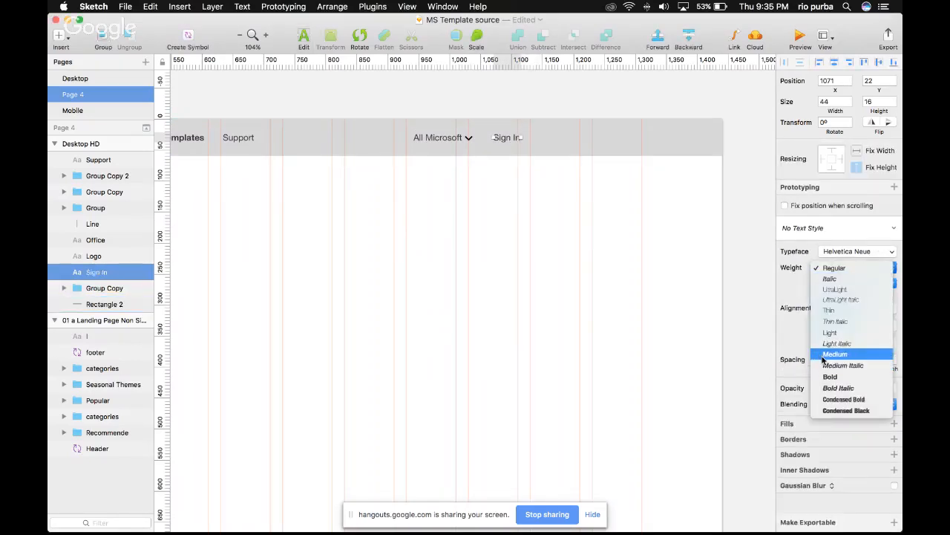
pyautogui.click(824, 355)
pyautogui.click(457, 139)
pyautogui.click(518, 142)
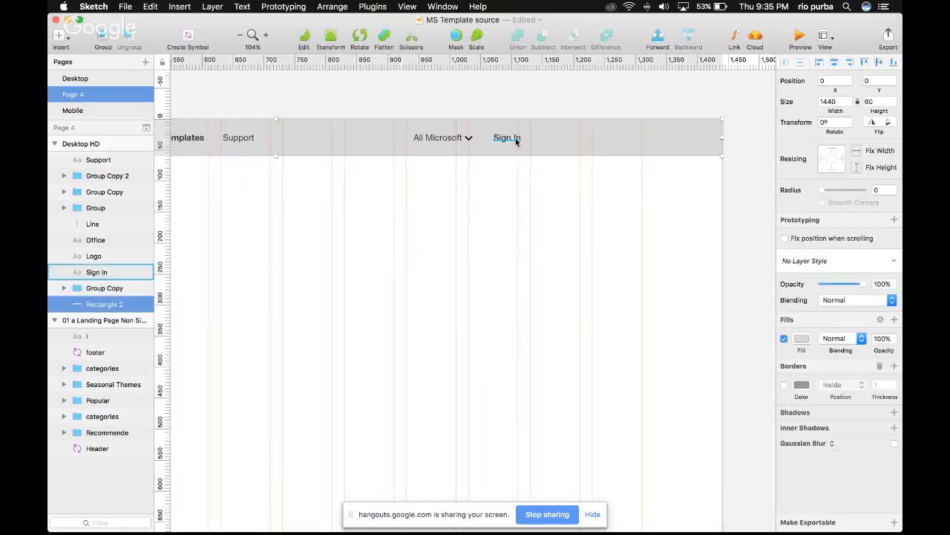
pyautogui.click(513, 139)
pyautogui.press('alt')
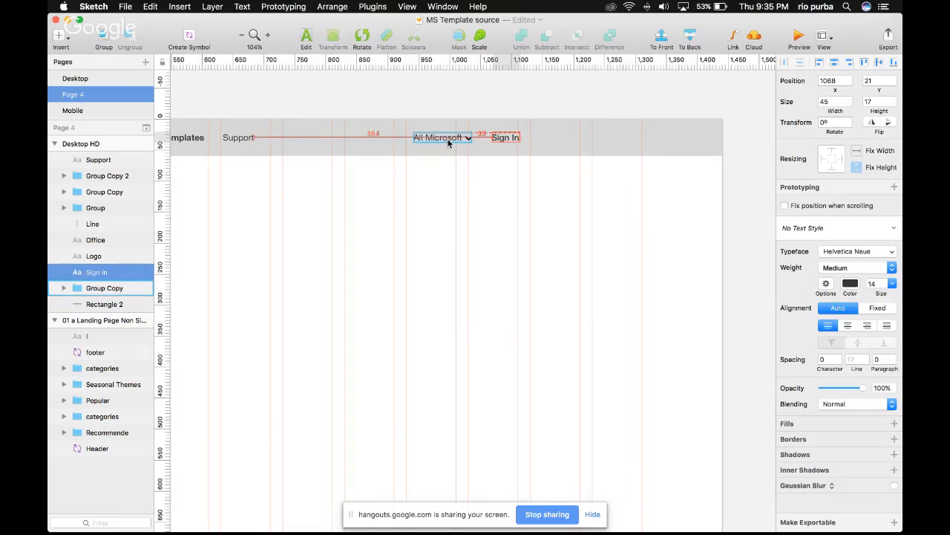
pyautogui.hotkey('alt', 'Left')
pyautogui.hotkey('alt', 'Left')
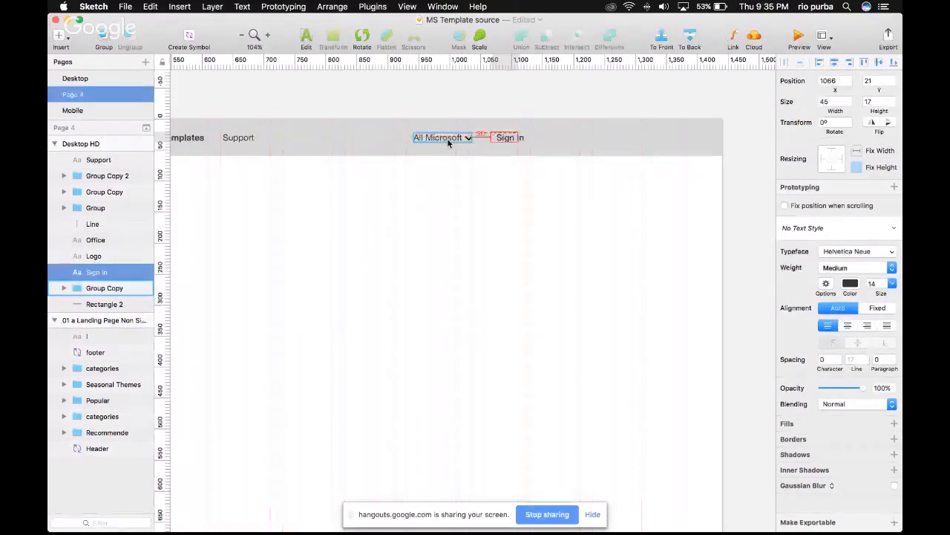
# Move All Microsoft and Sign In together to the right so that Sign In ends at the last column guide
pyautogui.keyDown('shift'); pyautogui.click(449, 143); pyautogui.keyUp('shift')
pyautogui.moveTo(524, 140); pyautogui.dragTo(645, 138)
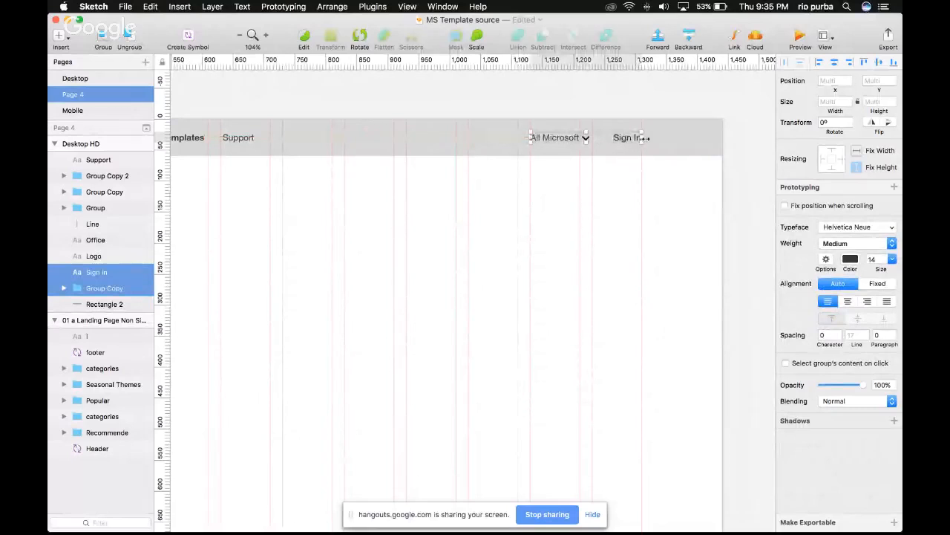
pyautogui.scroll(-5, 650, 147)
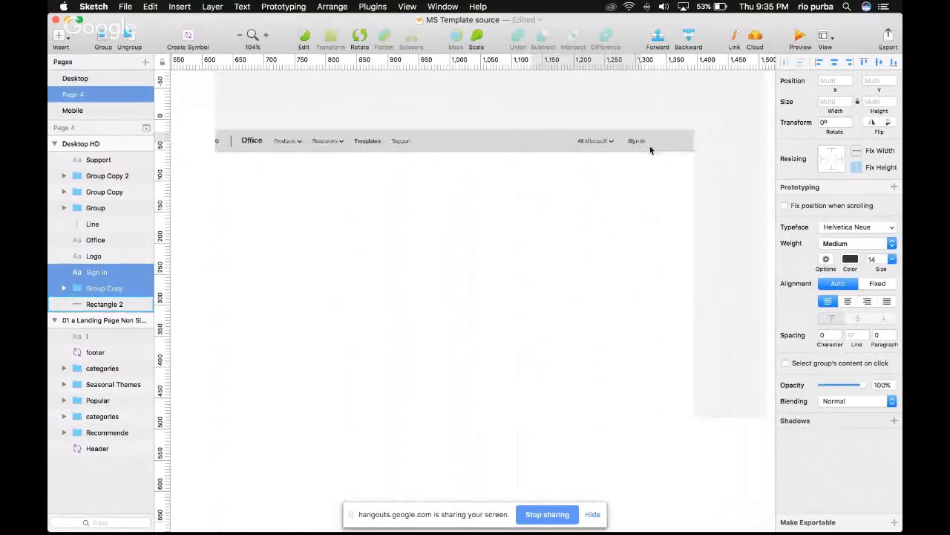
pyautogui.scroll(-5, 650, 148)
pyautogui.click(491, 173)
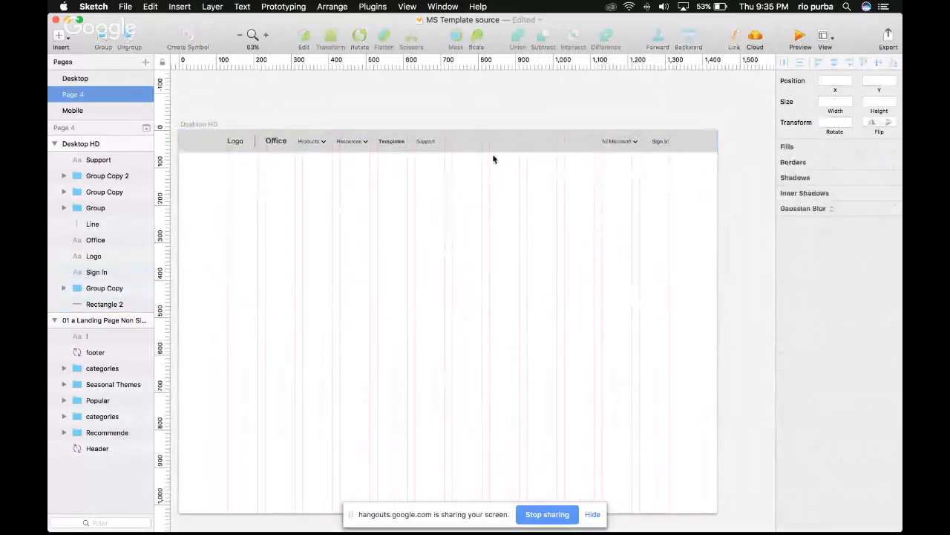
# Change the header background rectangle's fill to white (FFFFFF)
pyautogui.click(513, 145)
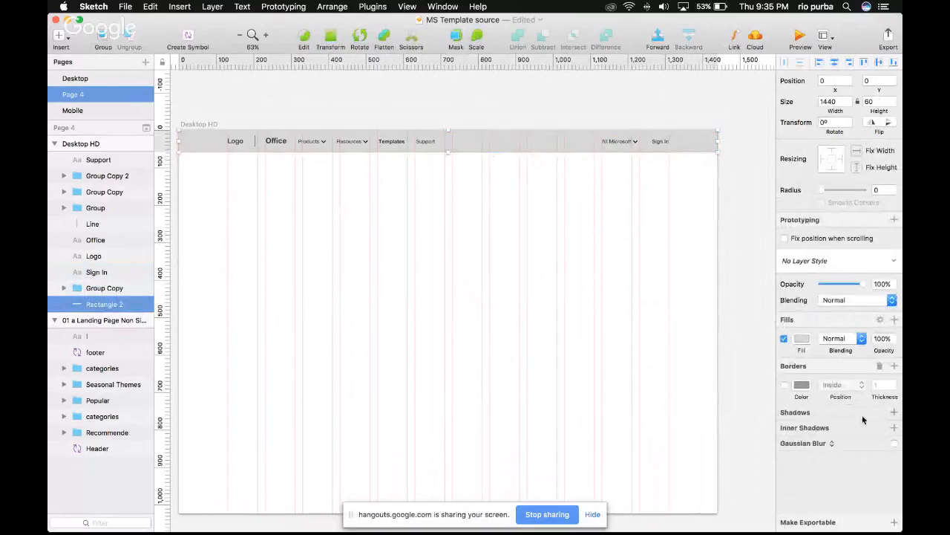
pyautogui.click(802, 338)
pyautogui.click(847, 455)
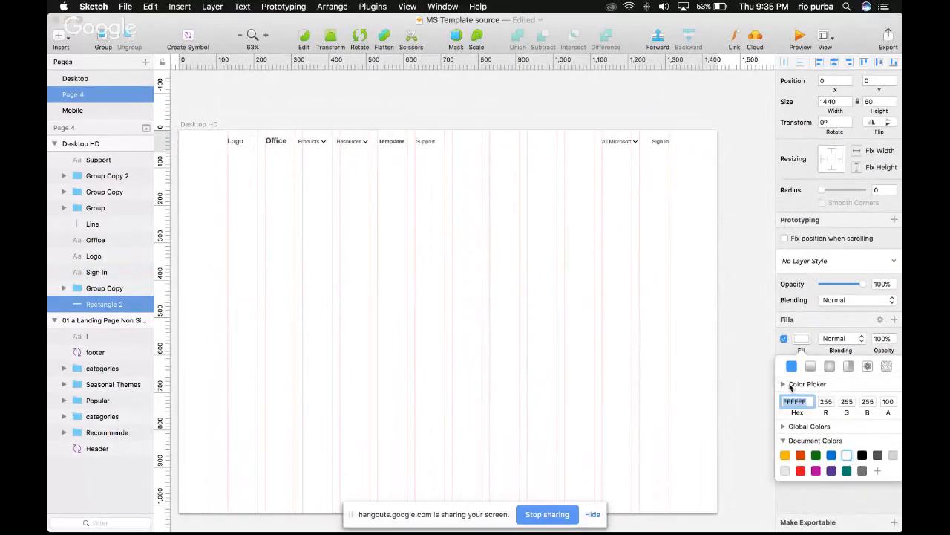
pyautogui.click(700, 185)
# Group all the header elements on the Desktop HD artboard and name the group "Menu Navigation"
pyautogui.moveTo(705, 179); pyautogui.dragTo(218, 106)
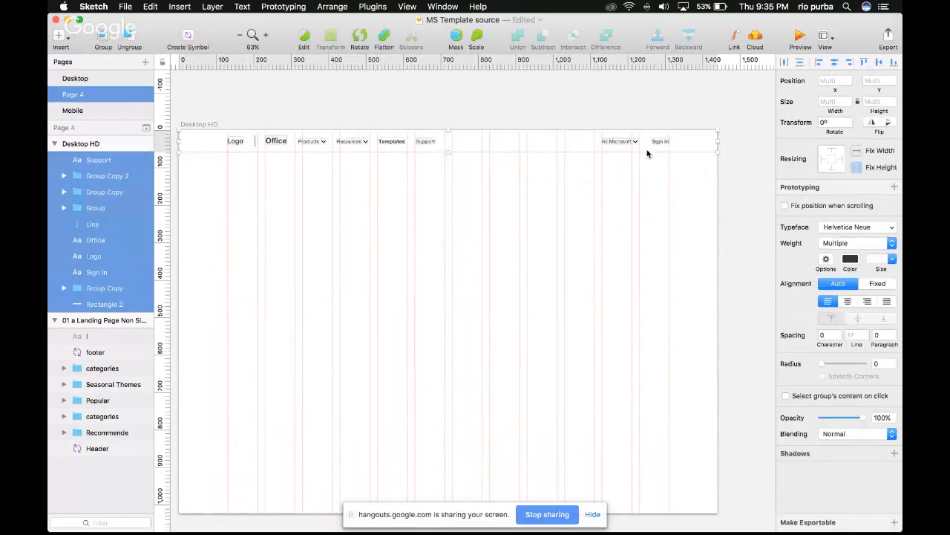
pyautogui.click(105, 38)
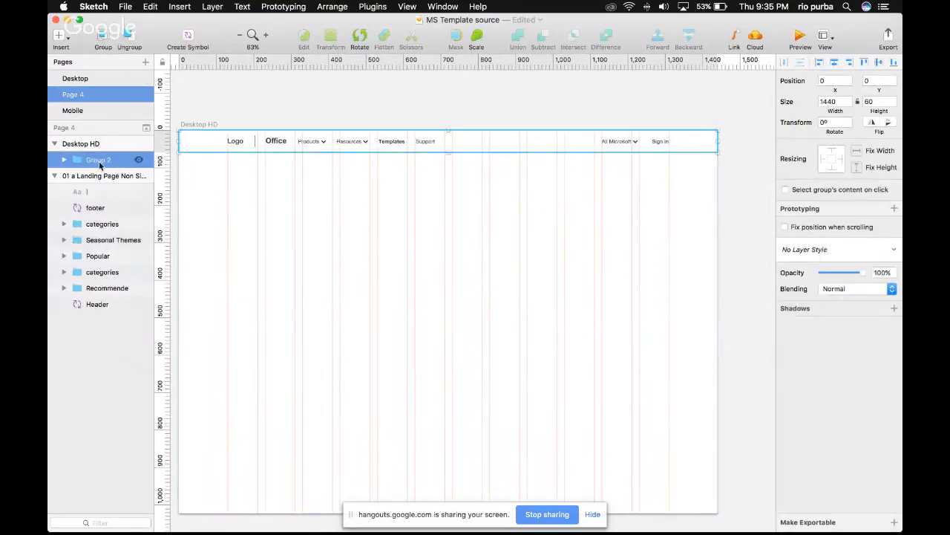
pyautogui.doubleClick(99, 160)
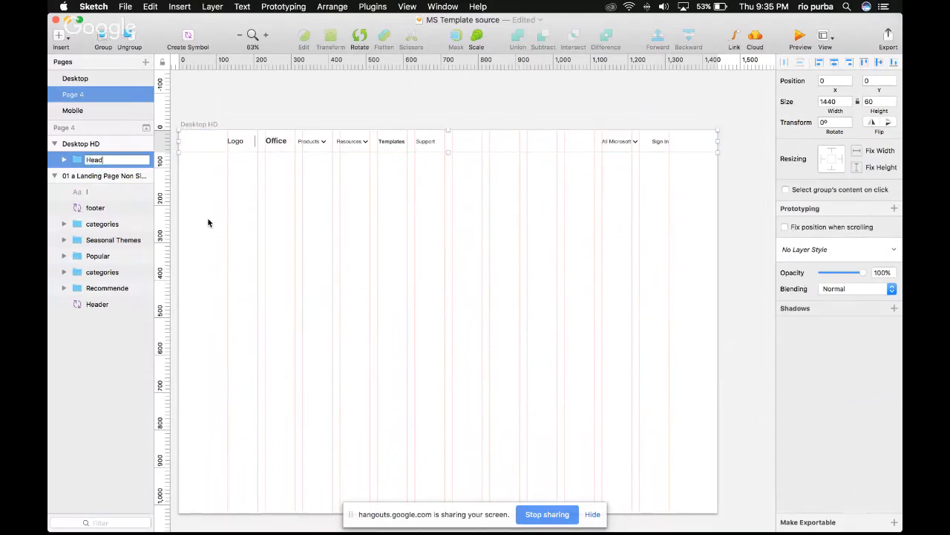
pyautogui.press('super+a')
pyautogui.write('Menu Navigat')
pyautogui.write('ion')
pyautogui.press('Return')
pyautogui.click(358, 170)
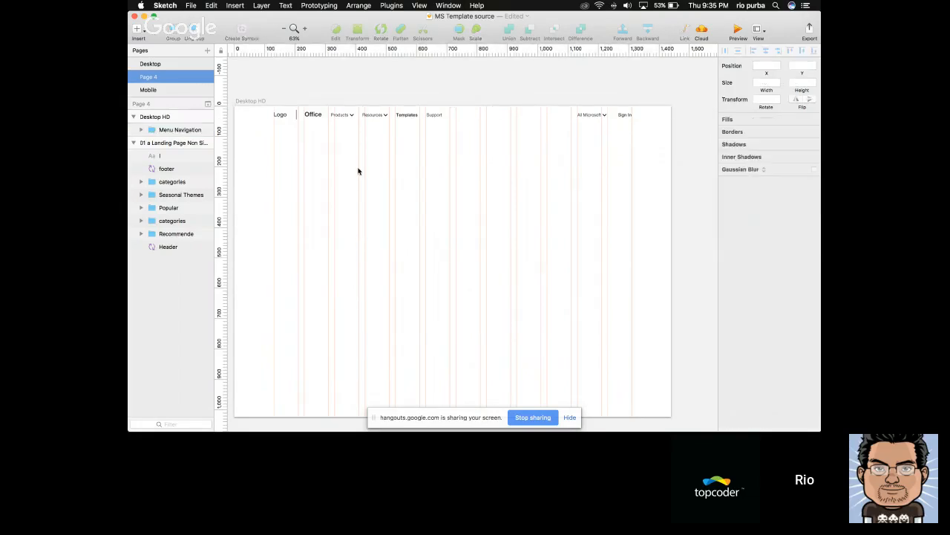
pyautogui.hscroll(-10, 493, 156)
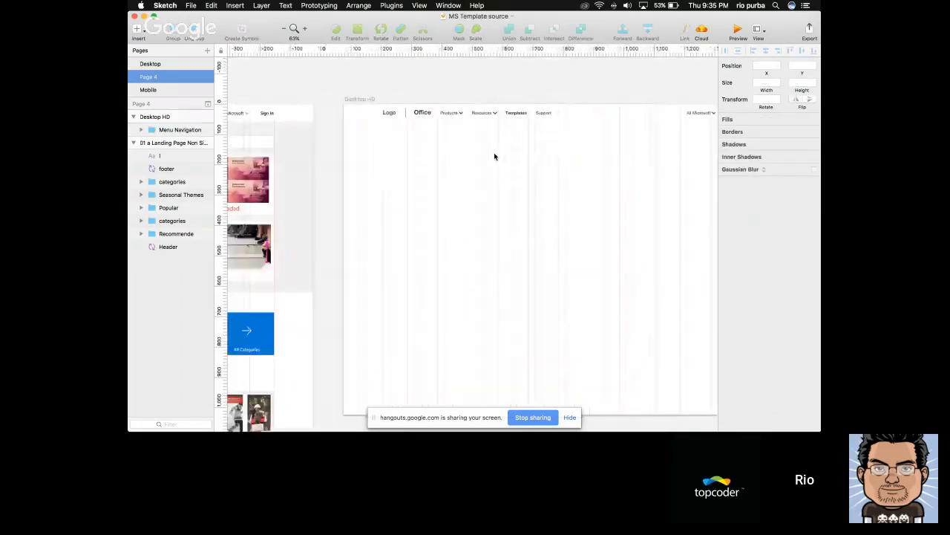
# Remove the stray text layer from the landing page reference artboard
pyautogui.hscroll(-5, 573, 147)
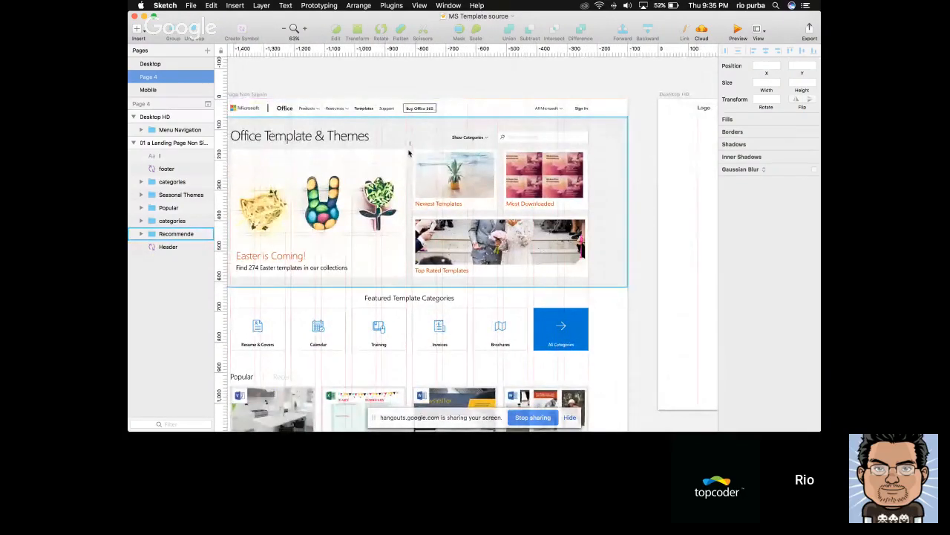
pyautogui.hscroll(-2, 411, 153)
pyautogui.hscroll(-2, 411, 152)
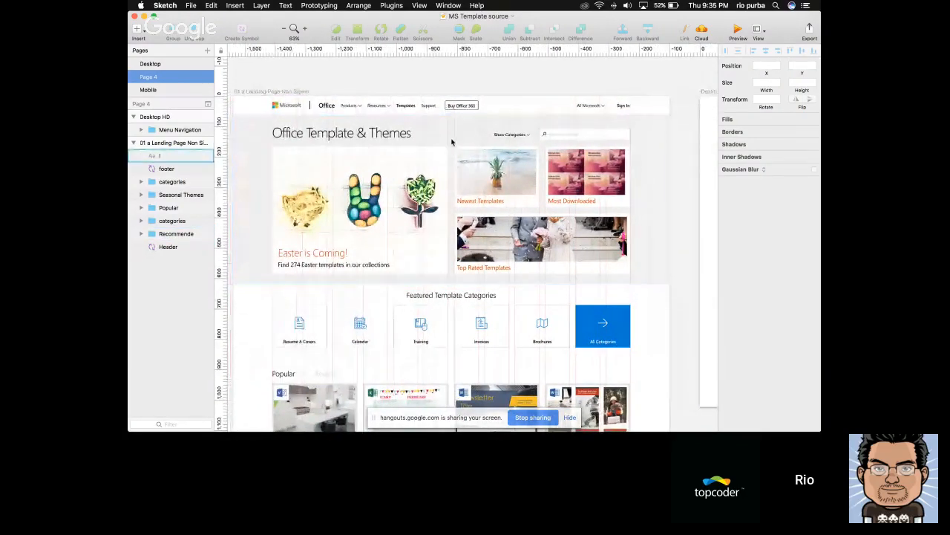
pyautogui.click(451, 141)
pyautogui.press('Escape')
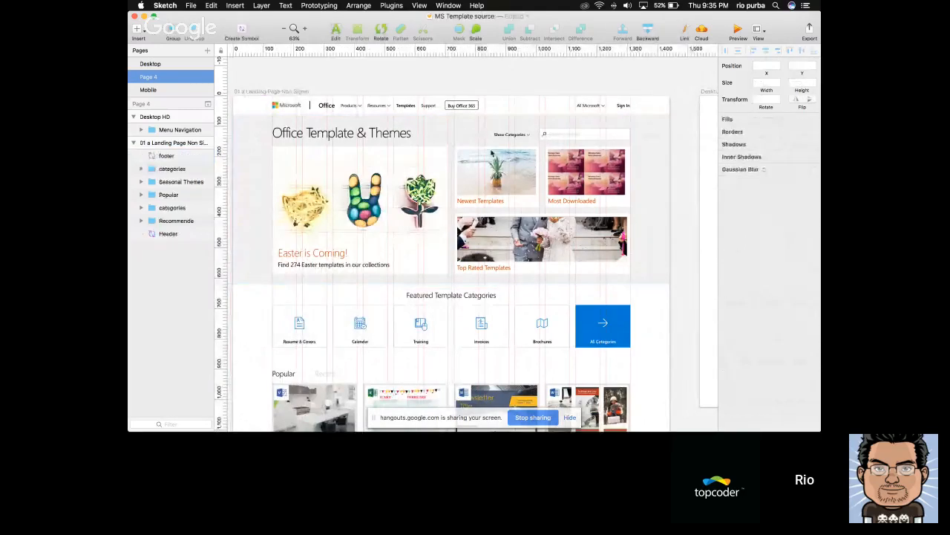
# Draw a rectangle about 1089 × 560 px on the Desktop HD artboard, starting at its left edge directly below the Menu Navigation group
pyautogui.hscroll(10, 555, 171)
pyautogui.hscroll(-8, 556, 173)
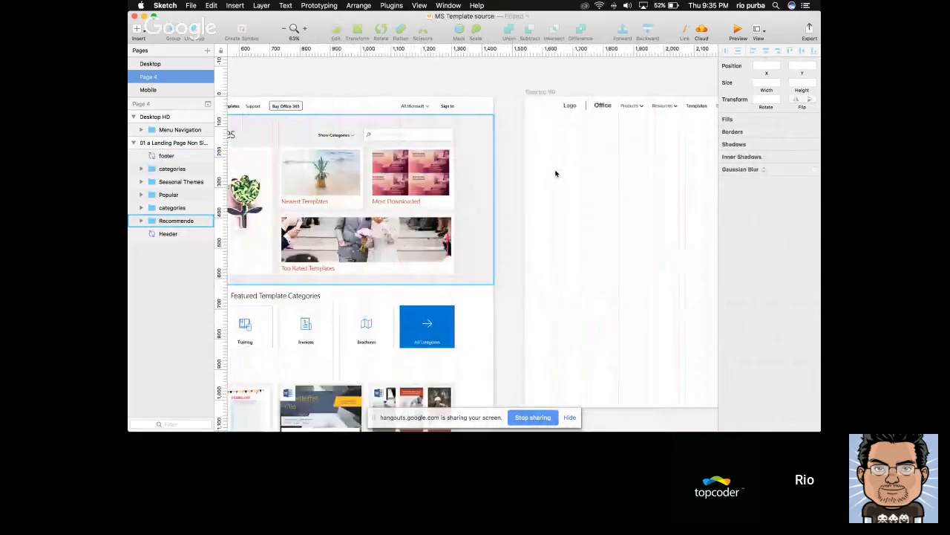
pyautogui.hscroll(-2, 556, 173)
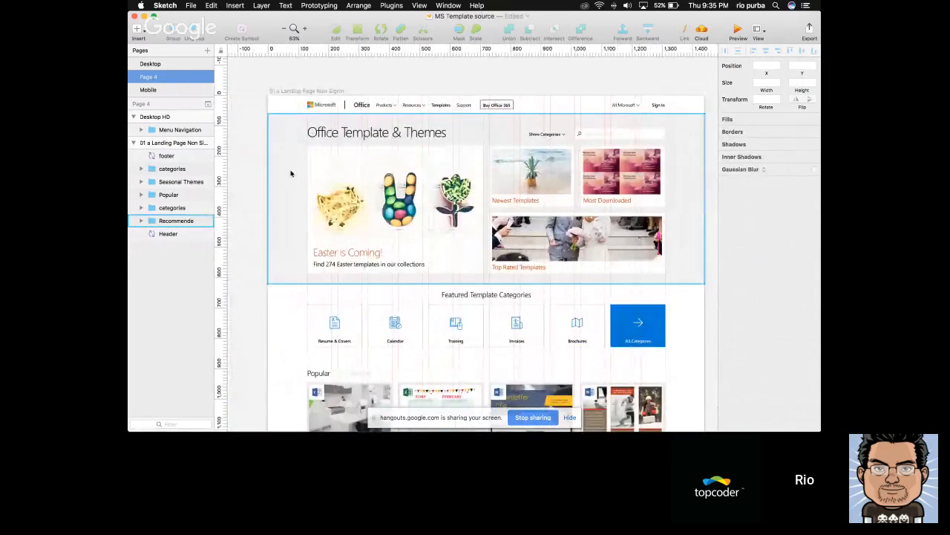
pyautogui.hscroll(2, 421, 136)
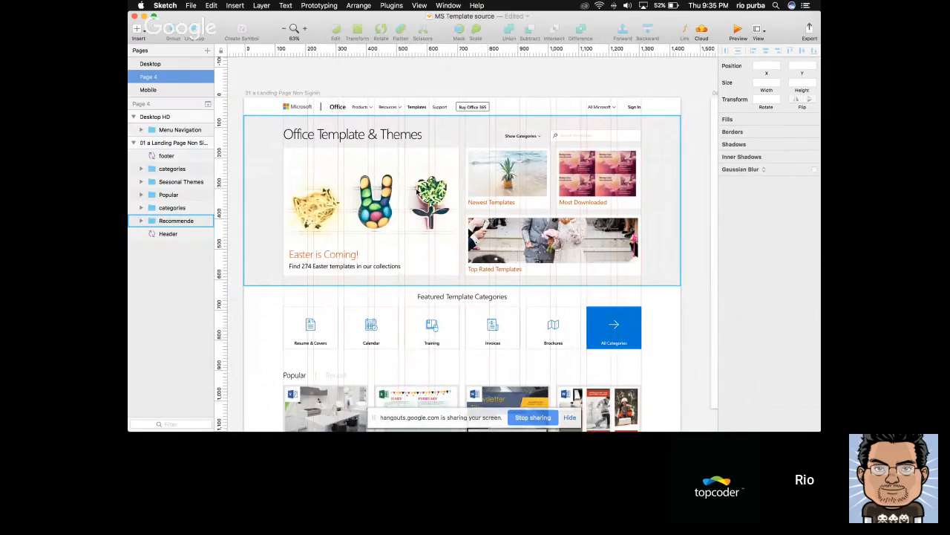
pyautogui.hscroll(10, 560, 153)
pyautogui.hscroll(6, 559, 153)
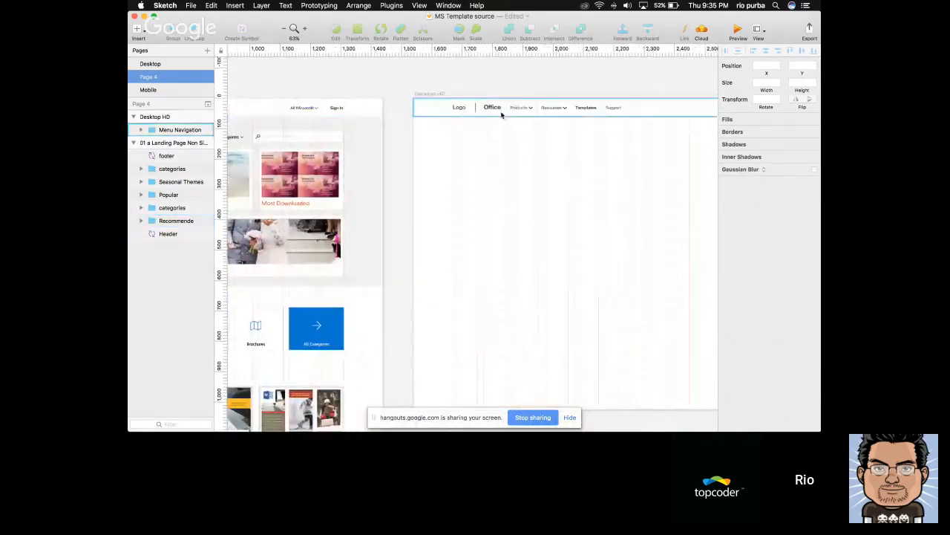
pyautogui.click(503, 112)
pyautogui.hscroll(2, 503, 112)
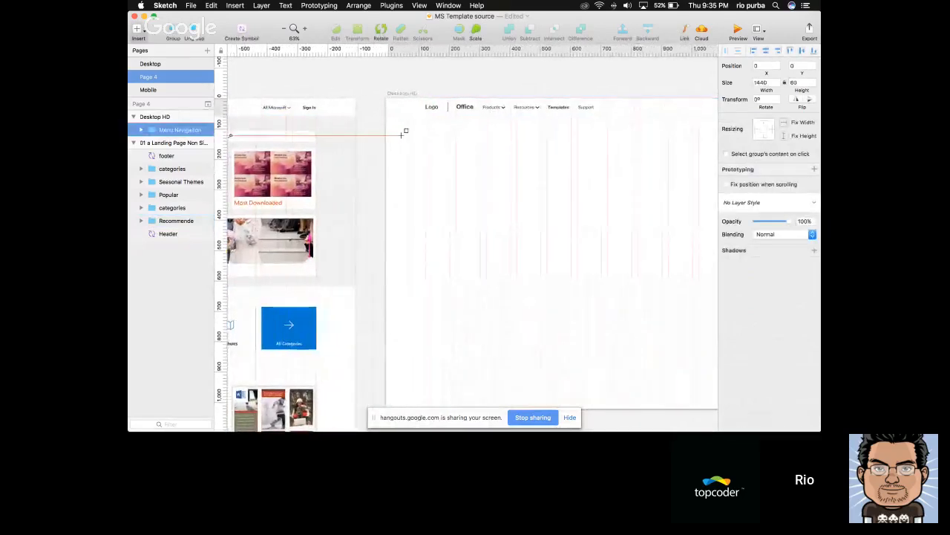
pyautogui.hscroll(2, 402, 135)
pyautogui.moveTo(364, 112); pyautogui.dragTo(687, 279)
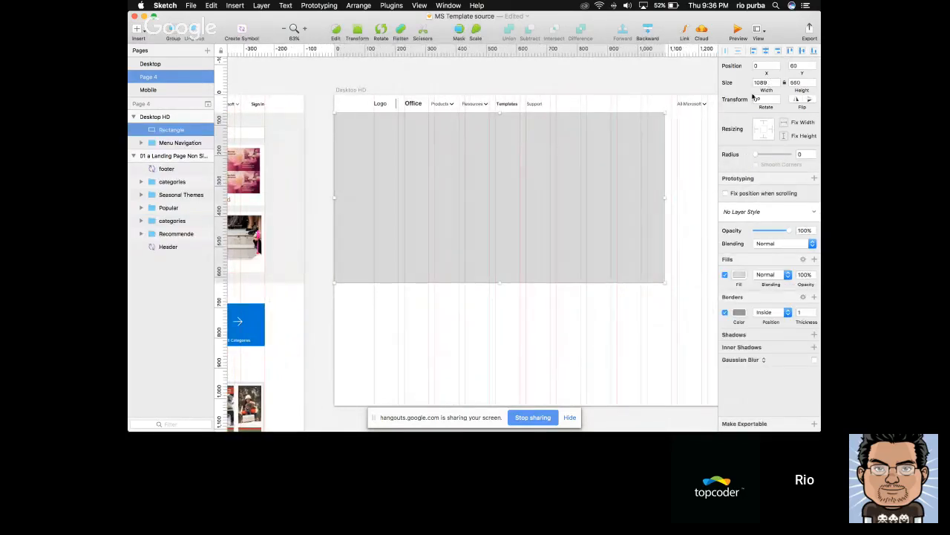
# Set the new rectangle's width to 1440 px and remove its border
pyautogui.hscroll(5, 634, 139)
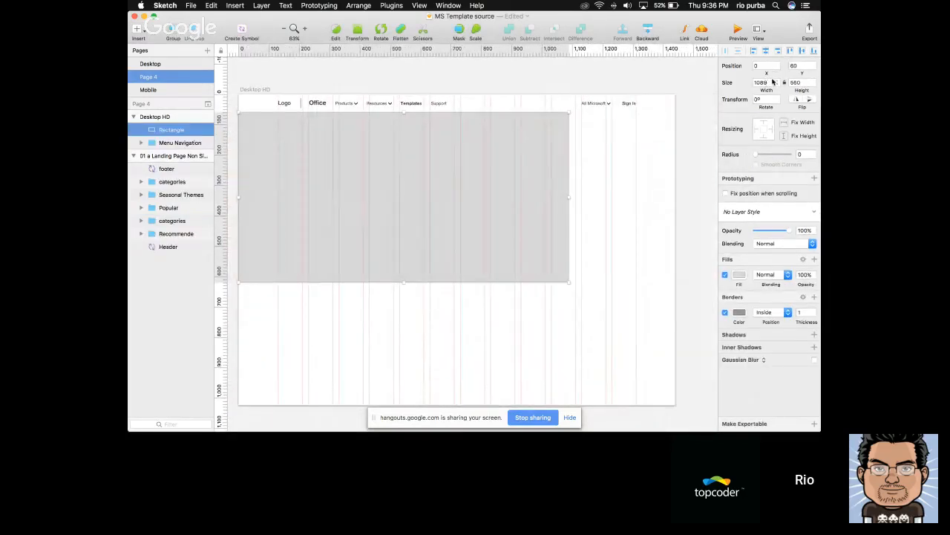
pyautogui.click(770, 81)
pyautogui.write('1440')
pyautogui.press('Return')
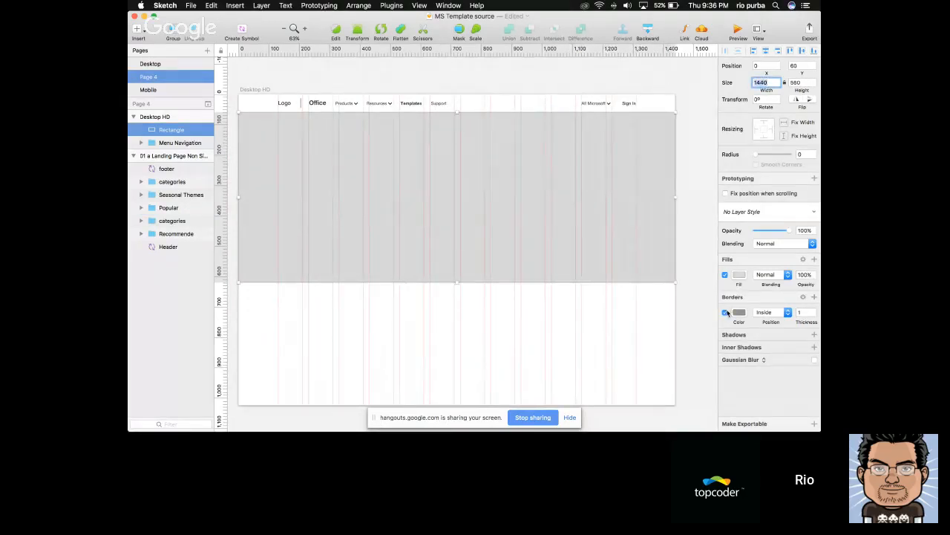
pyautogui.click(726, 312)
pyautogui.click(807, 297)
# Switch to Safari to examine the Office templates page's sections and background colours, and return to the Sketch artboard
pyautogui.press('super+Tab')
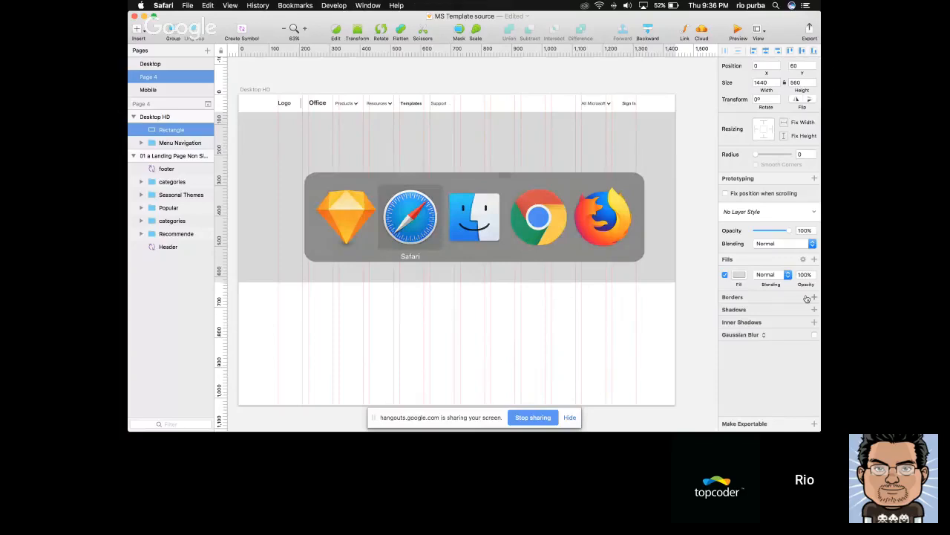
pyautogui.scroll(-5, 485, 283)
pyautogui.scroll(10, 485, 282)
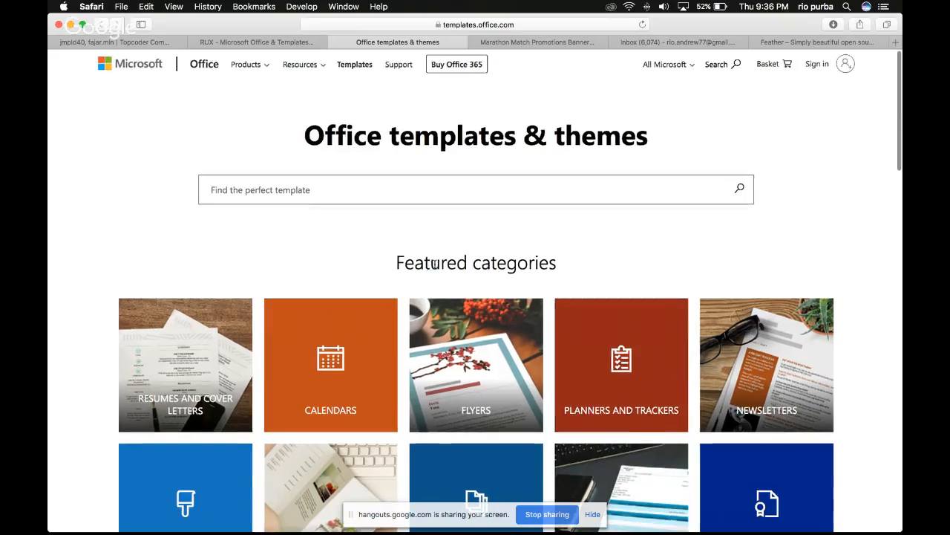
pyautogui.scroll(-15, 475, 253)
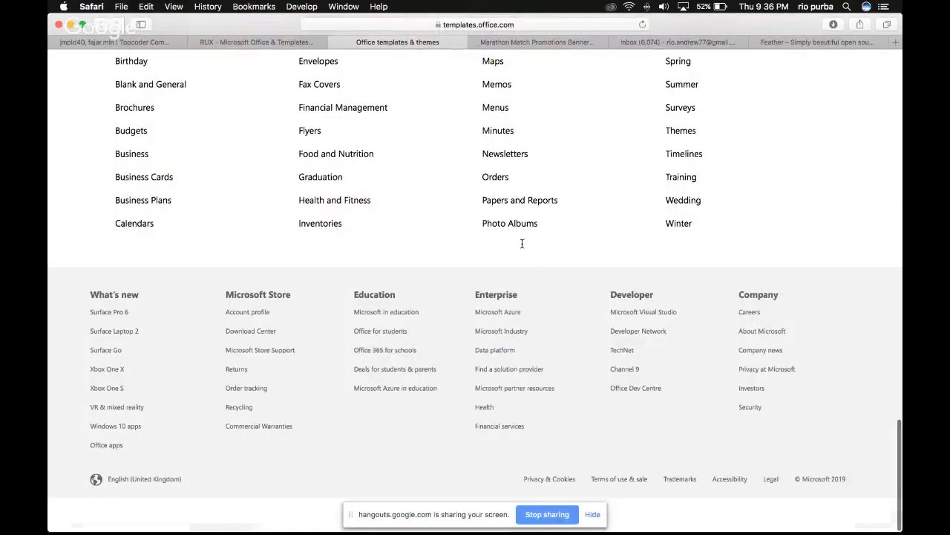
pyautogui.scroll(15, 883, 212)
pyautogui.scroll(10, 836, 299)
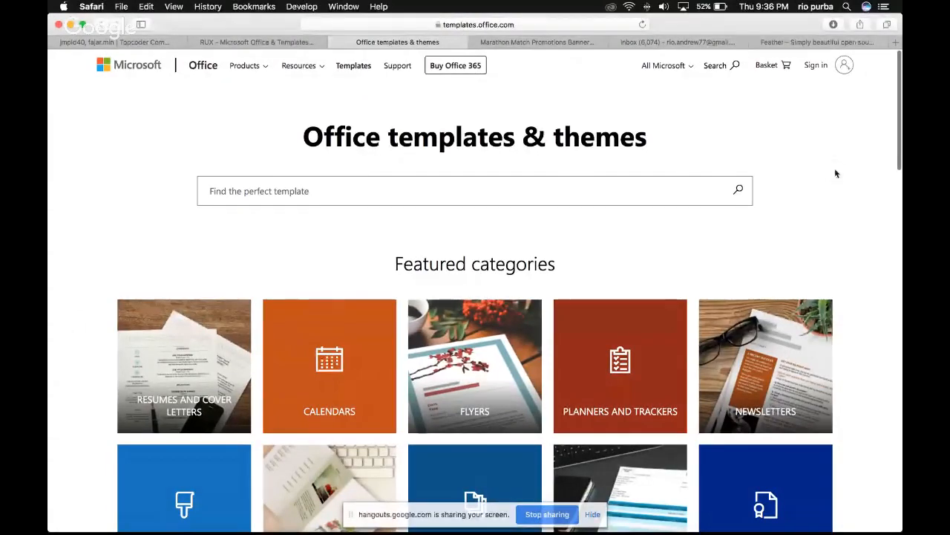
pyautogui.scroll(-10, 839, 201)
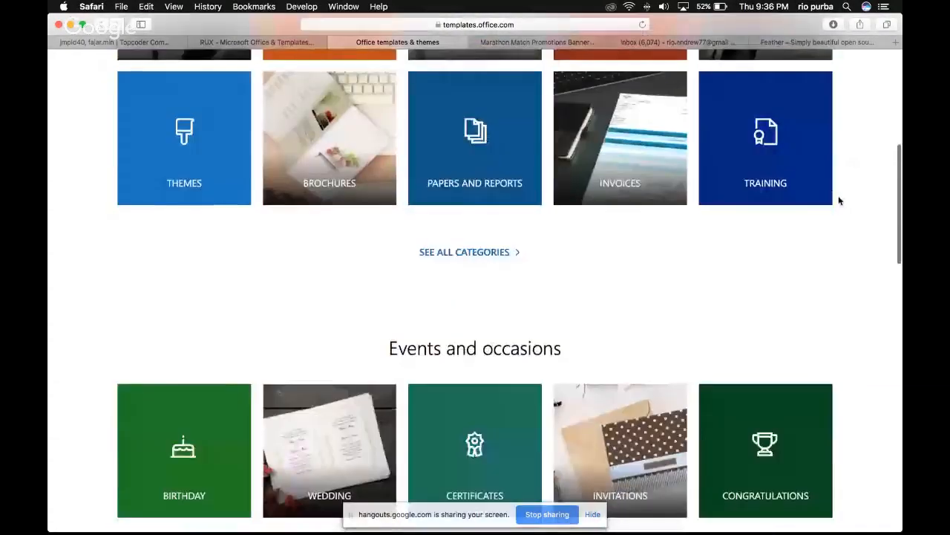
pyautogui.scroll(2, 839, 199)
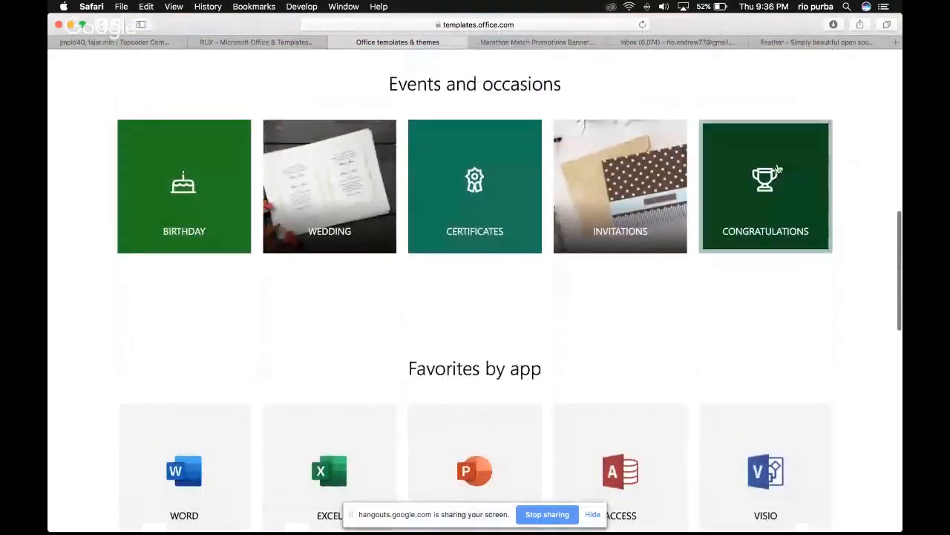
pyautogui.scroll(10, 158, 275)
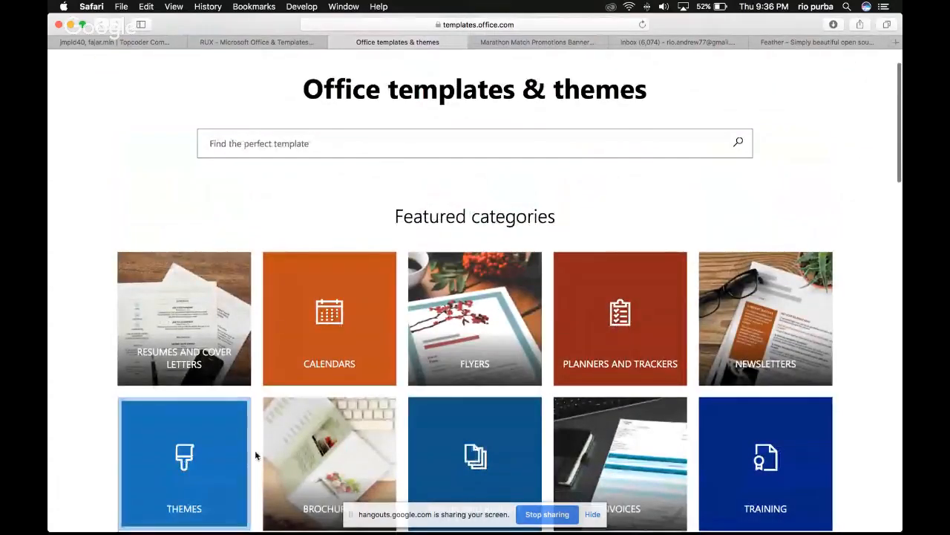
pyautogui.scroll(2, 876, 222)
pyautogui.press('super+Tab')
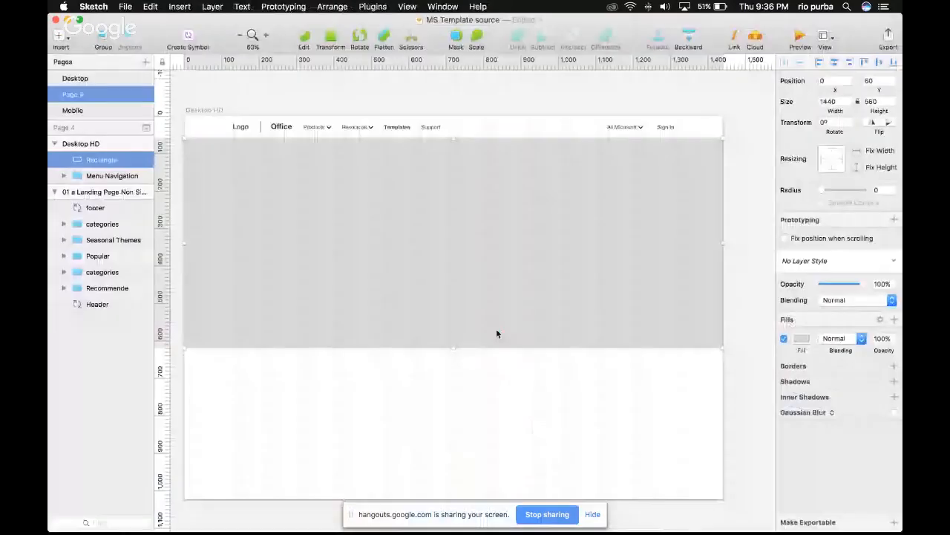
pyautogui.hscroll(-4, 549, 348)
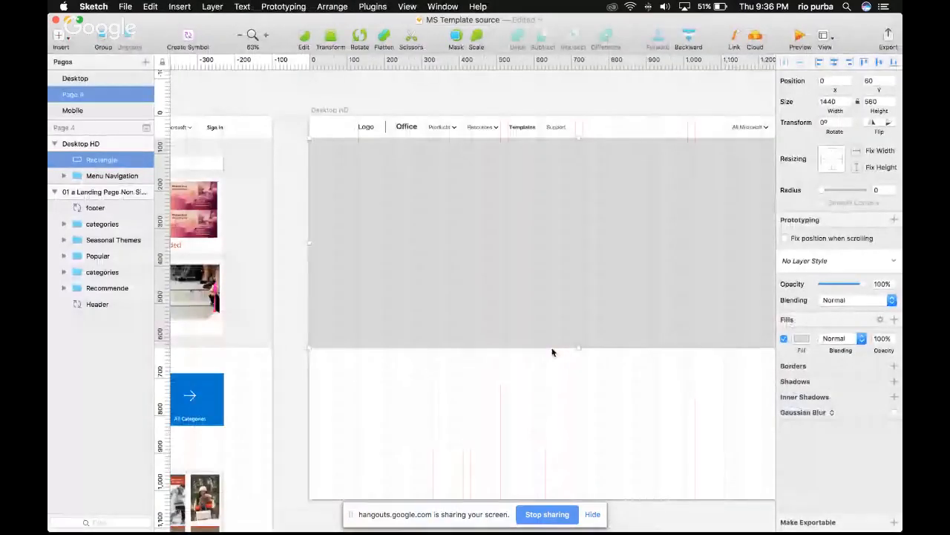
pyautogui.hscroll(3, 553, 352)
pyautogui.hscroll(-3, 582, 242)
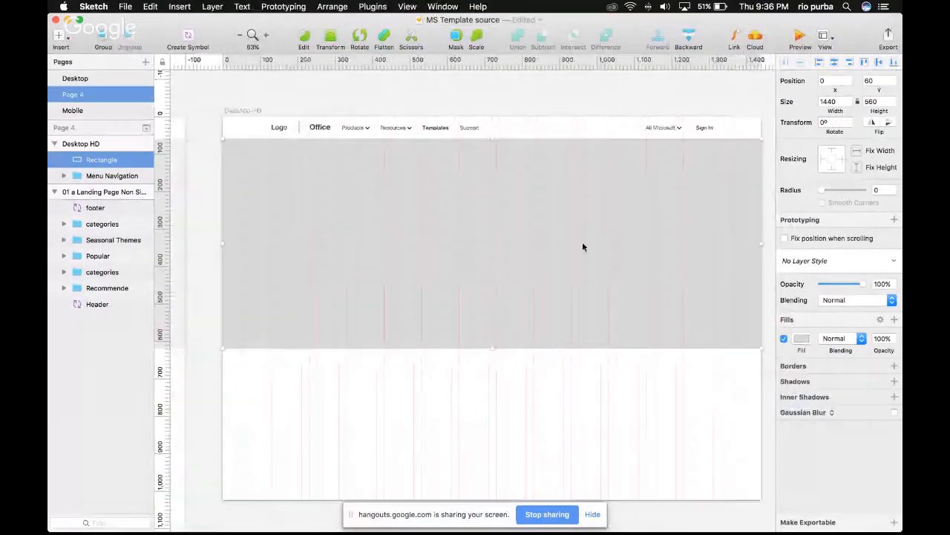
# Switch to Safari, open Digital Color Meter and sample the grey footer background of the Office templates page in sRGB
pyautogui.press('super+Tab')
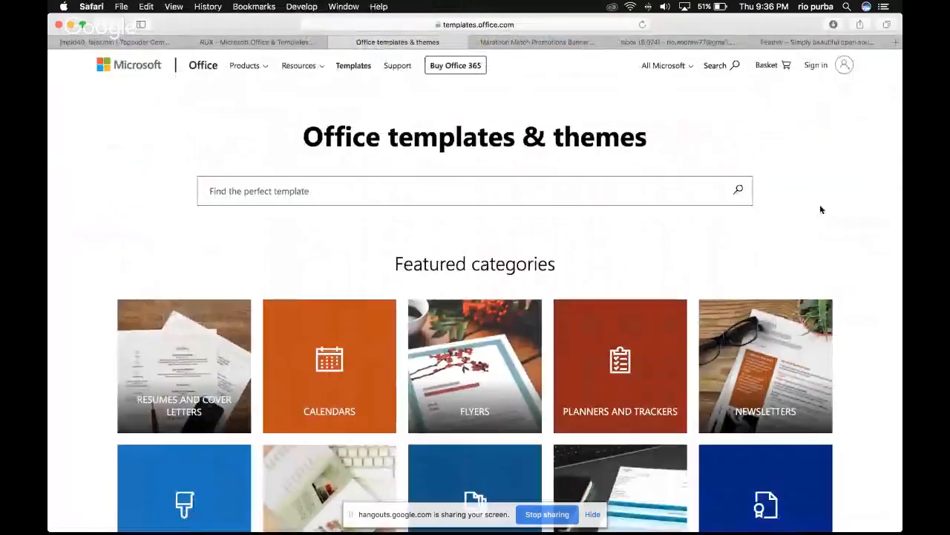
pyautogui.scroll(-15, 821, 208)
pyautogui.scroll(15, 530, 466)
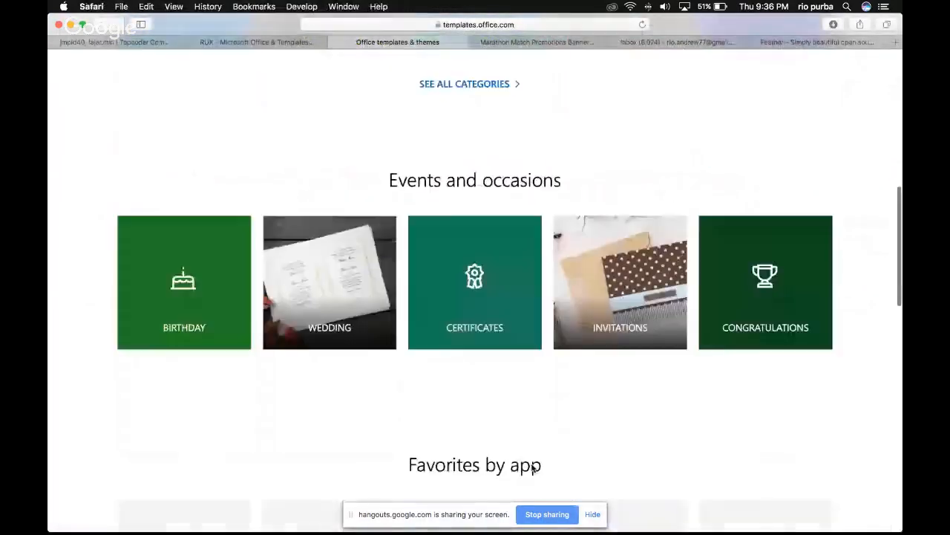
pyautogui.scroll(-15, 531, 464)
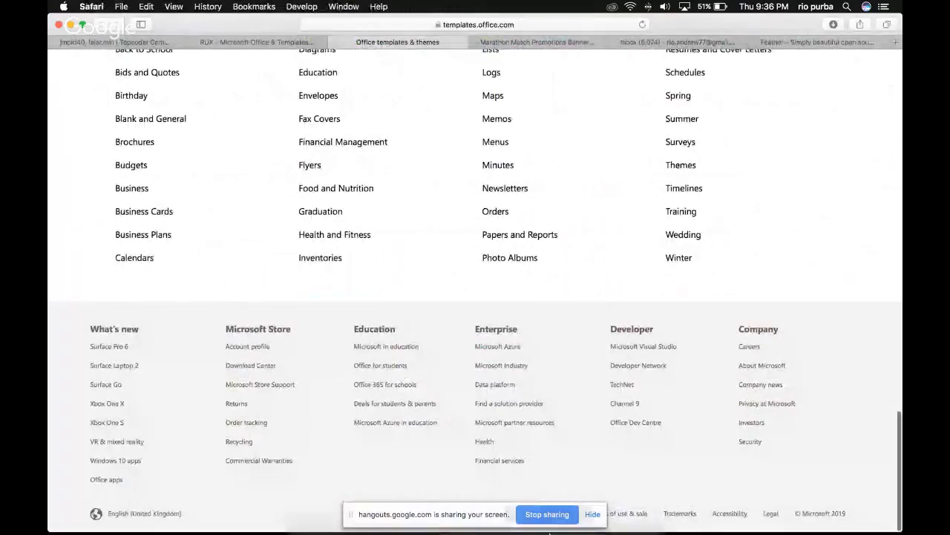
pyautogui.moveTo(565, 529)
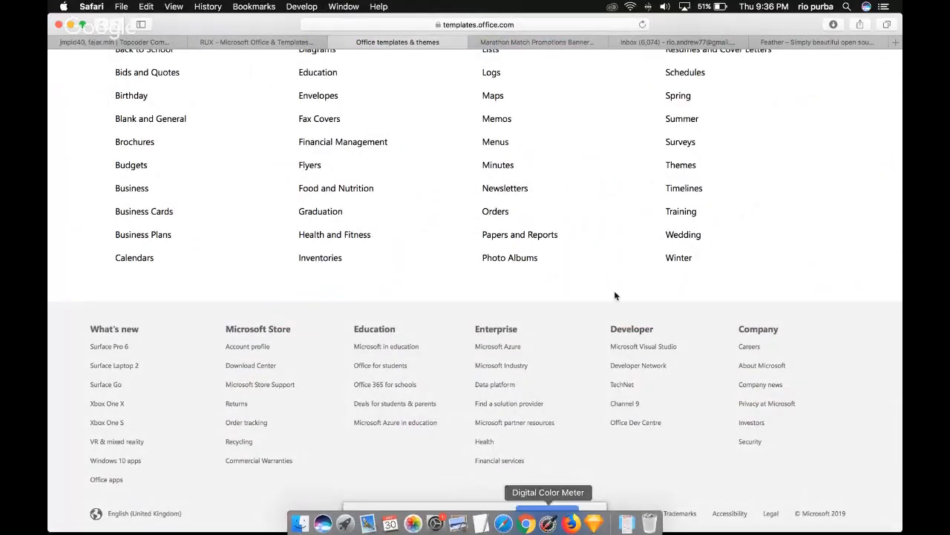
pyautogui.scroll(15, 623, 267)
pyautogui.scroll(-15, 623, 268)
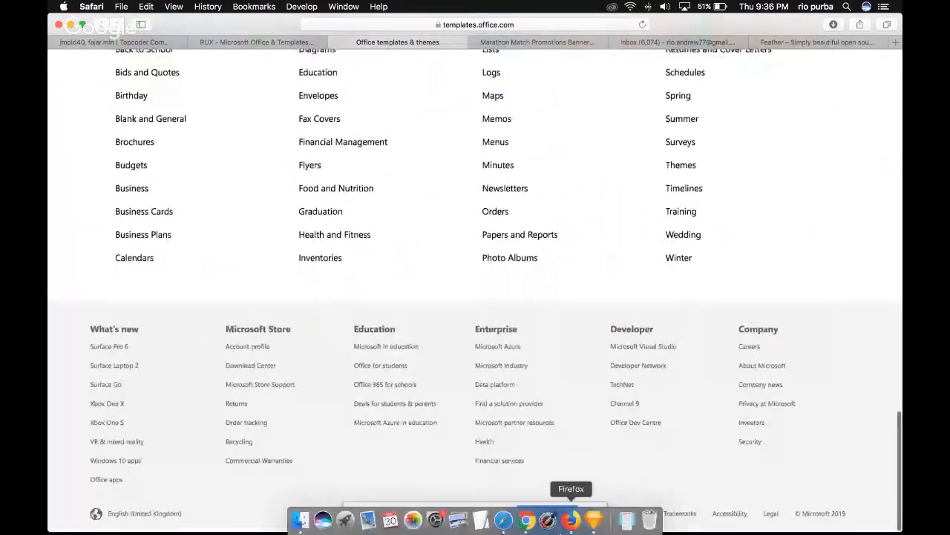
pyautogui.click(554, 524)
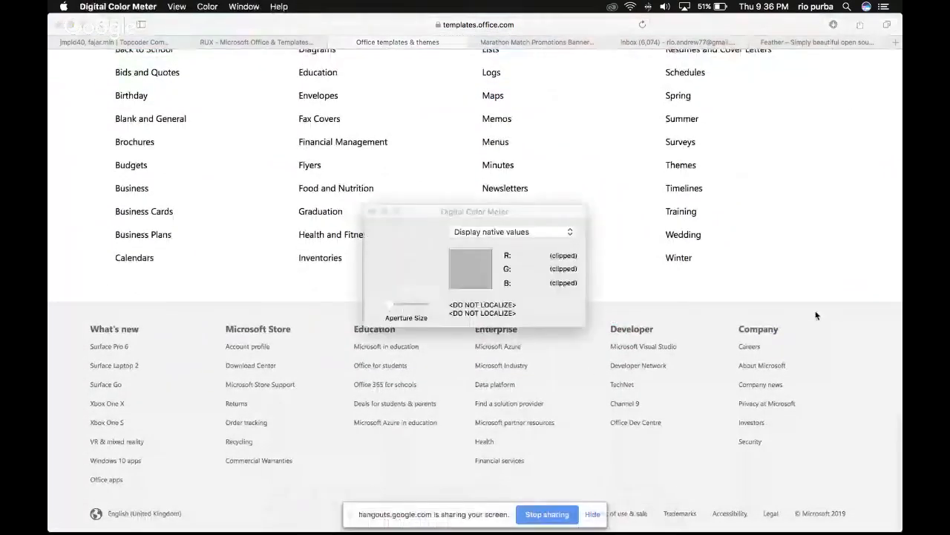
pyautogui.moveTo(740, 317); pyautogui.dragTo(561, 160)
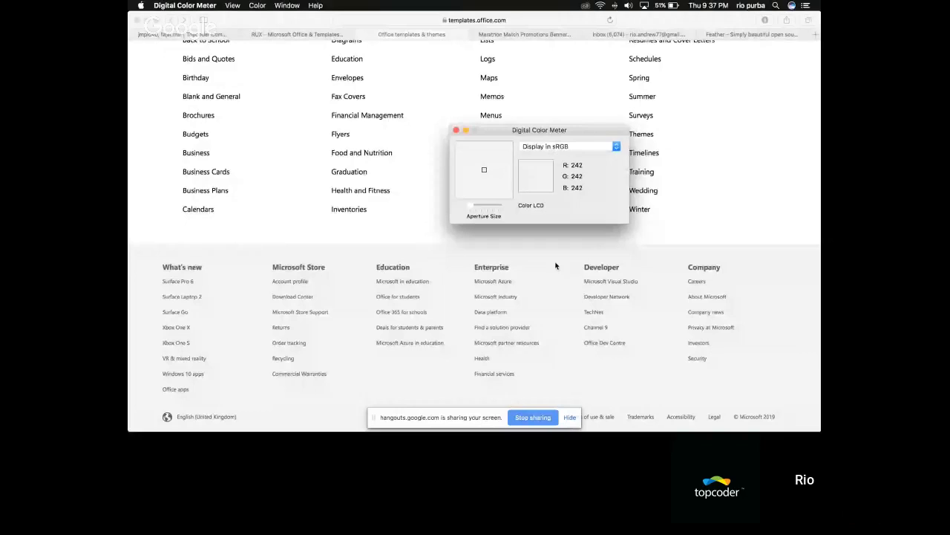
# Copy the sampled footer grey as an image and paste it onto the Desktop HD artboard in Sketch, below the grey rectangle
pyautogui.press('super+Tab')
pyautogui.press('super+Tab')
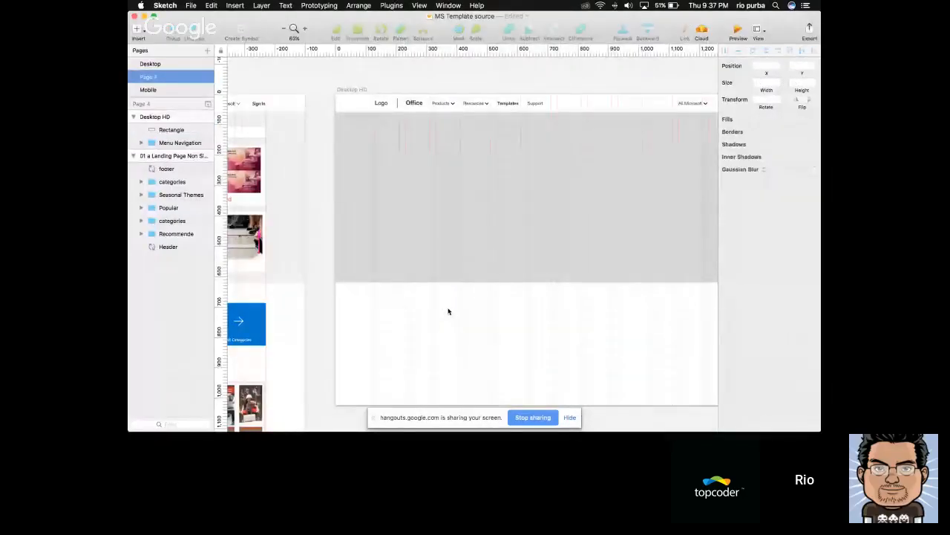
pyautogui.press('super+Tab')
pyautogui.press('super+Tab')
pyautogui.press('super+Tab')
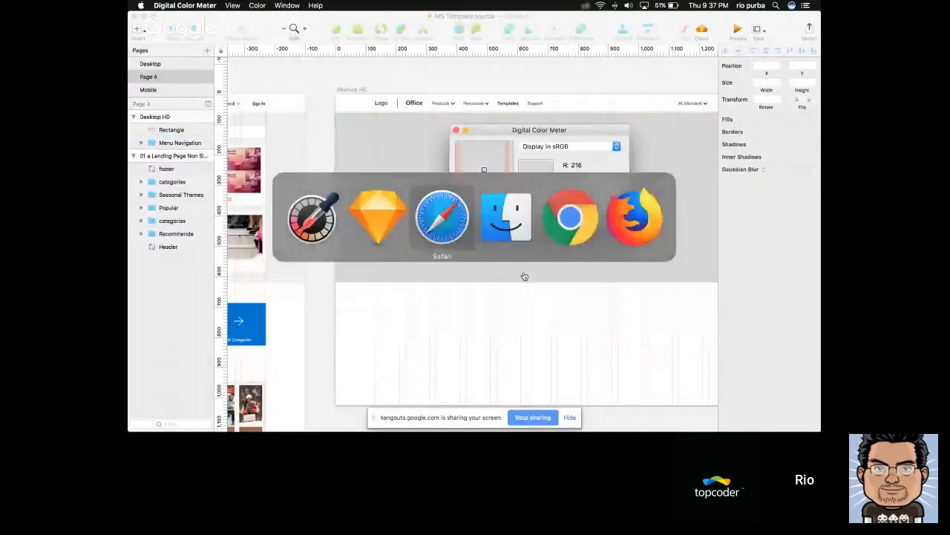
pyautogui.press('super+Tab')
pyautogui.press('super+Tab')
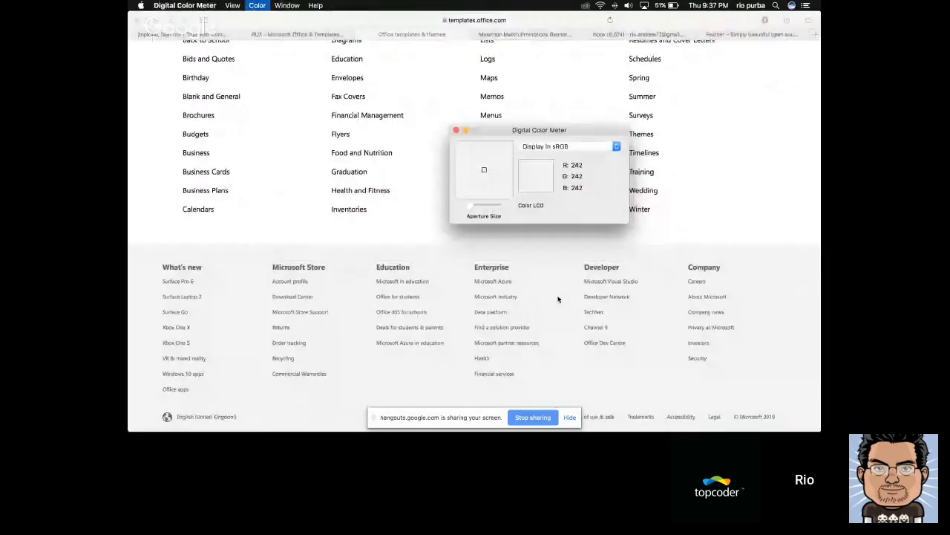
pyautogui.press('super+Tab')
pyautogui.press('super+Tab')
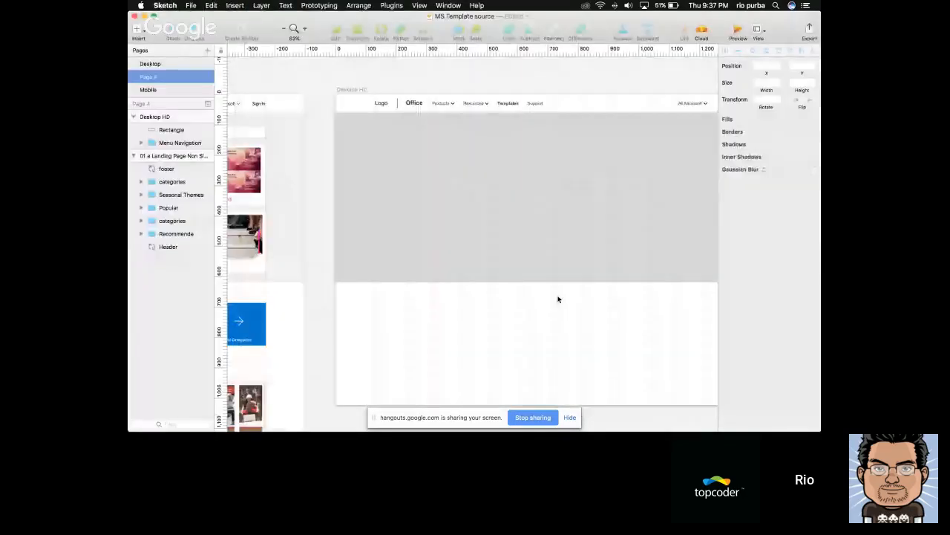
pyautogui.moveTo(461, 318)
pyautogui.mouseDown()
pyautogui.moveTo(453, 320)
pyautogui.moveTo(464, 320)
pyautogui.moveTo(461, 335)
pyautogui.mouseUp()
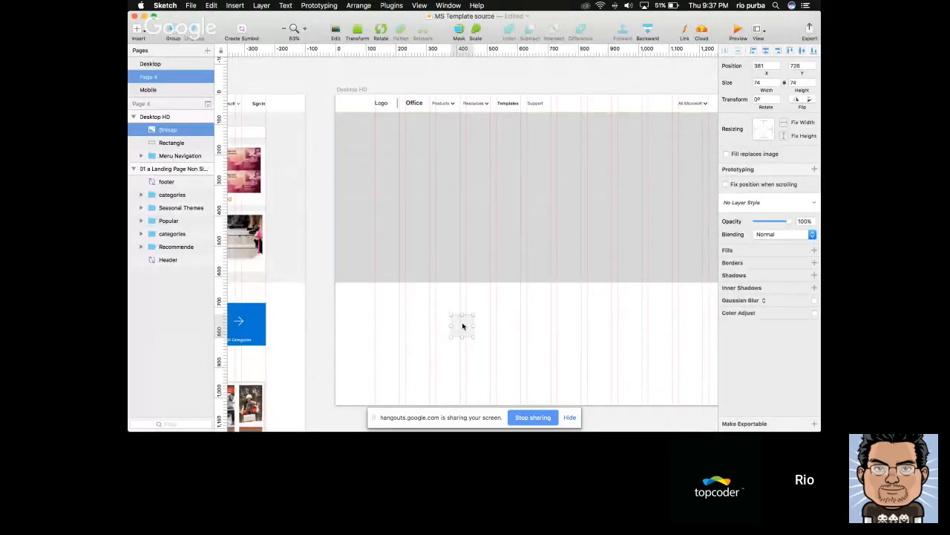
pyautogui.press('super+Tab')
pyautogui.press('super+Tab')
pyautogui.press('super+Tab')
pyautogui.press('super+Tab')
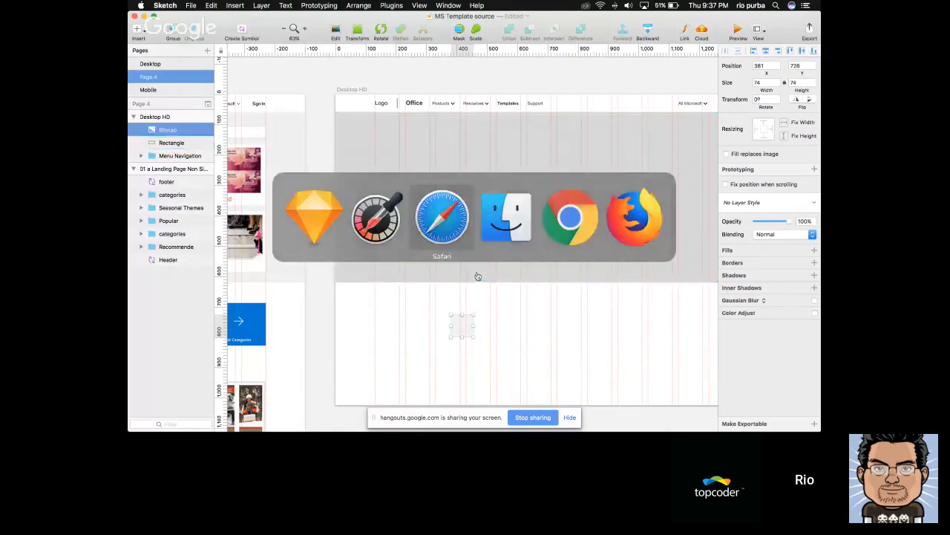
pyautogui.press('super+Tab')
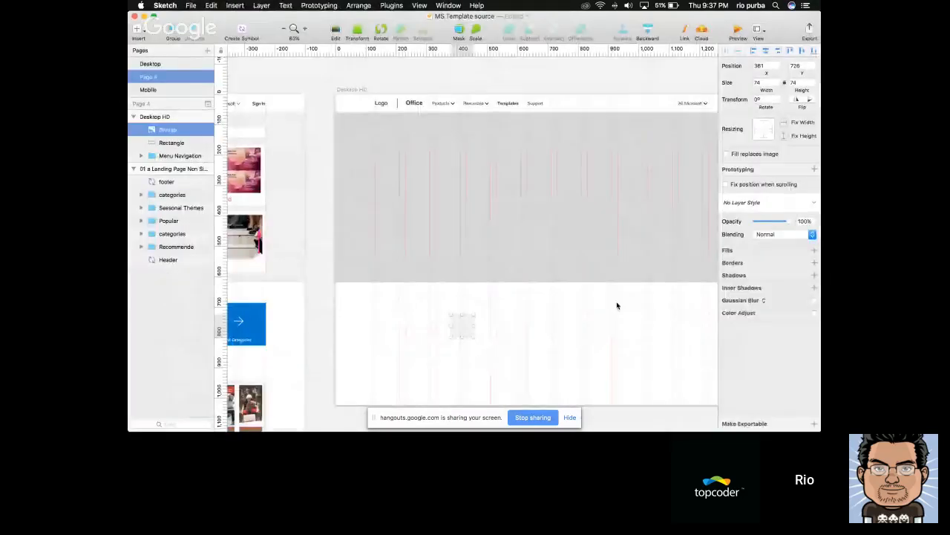
# Fill the 1440 × 560 px rectangle with F2F2F2, picked with the eyedropper from the pasted bitmap swatch
pyautogui.click(584, 270)
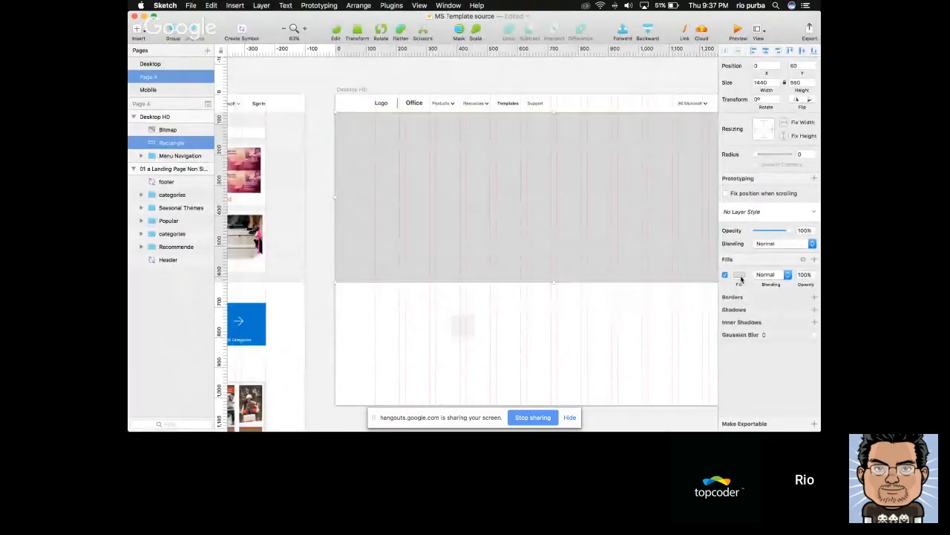
pyautogui.click(739, 275)
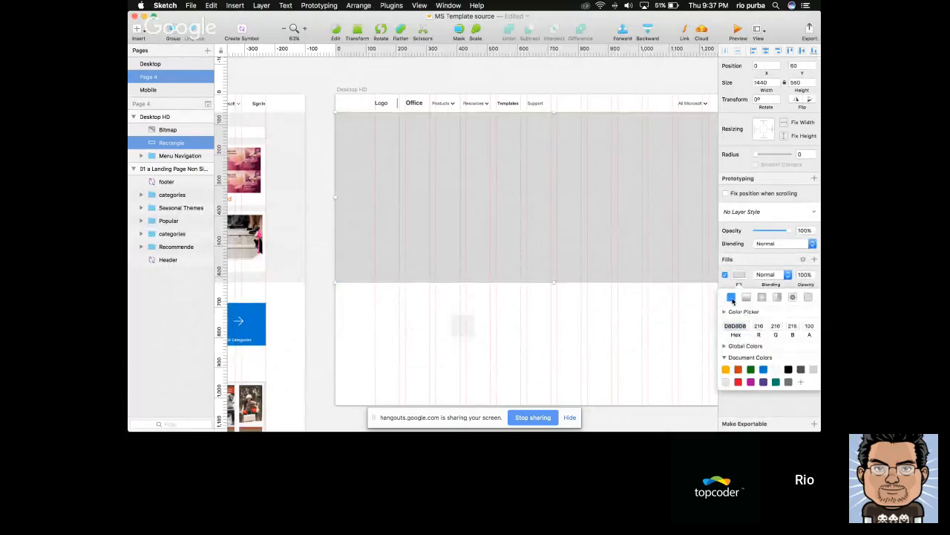
pyautogui.click(725, 312)
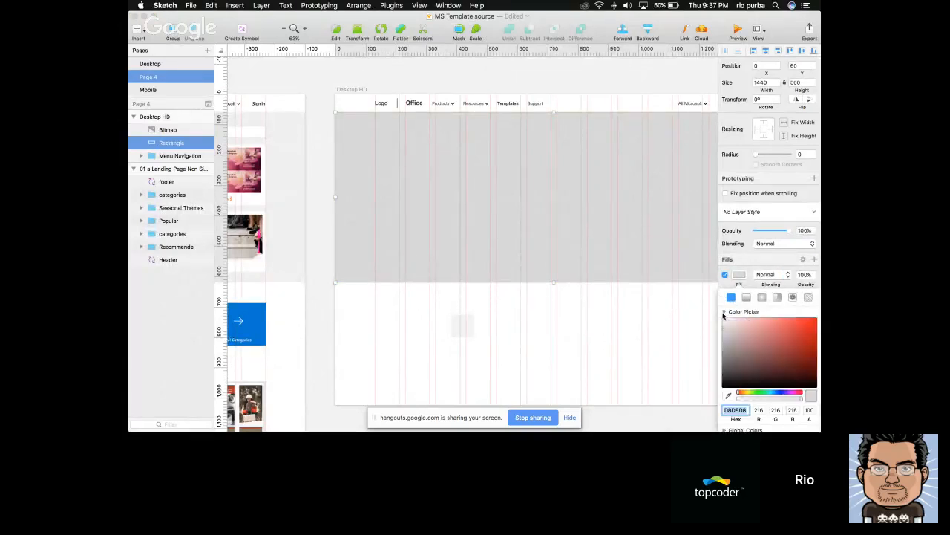
pyautogui.click(728, 396)
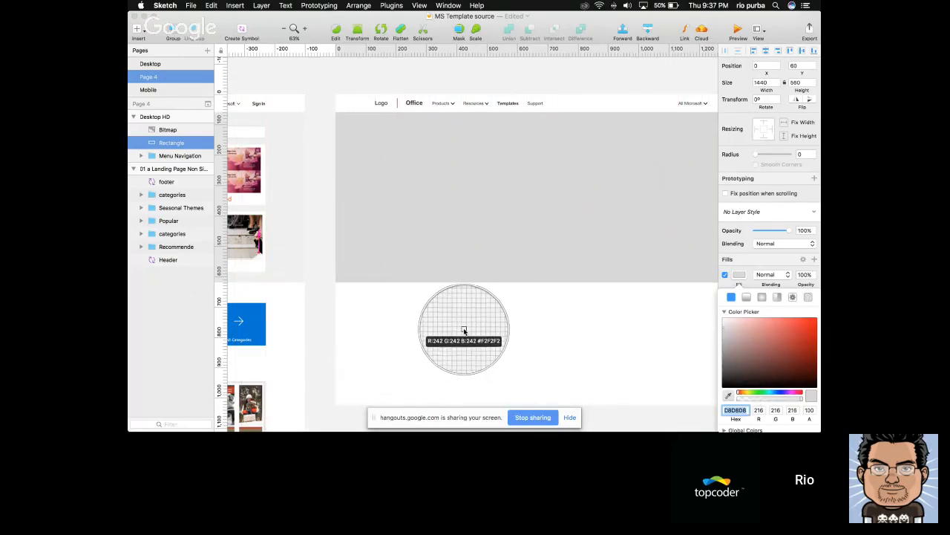
pyautogui.click(464, 330)
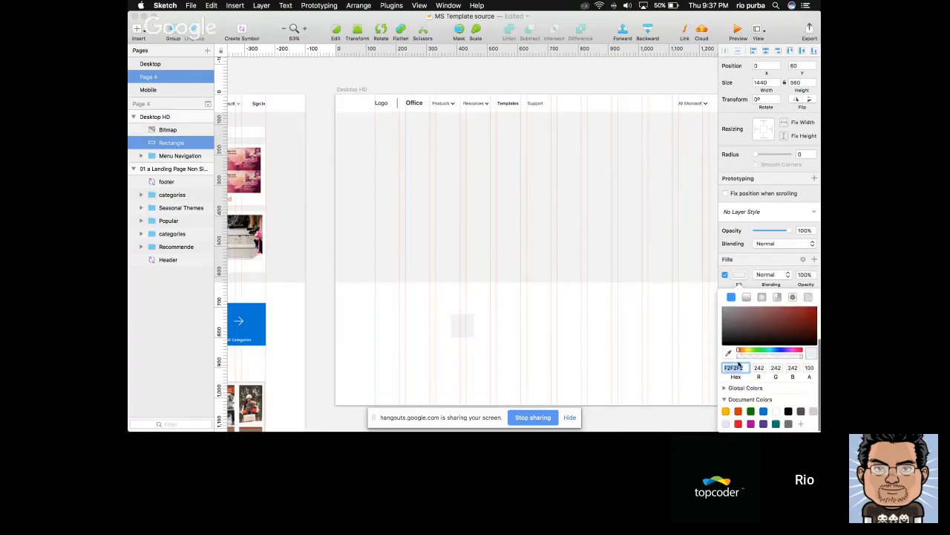
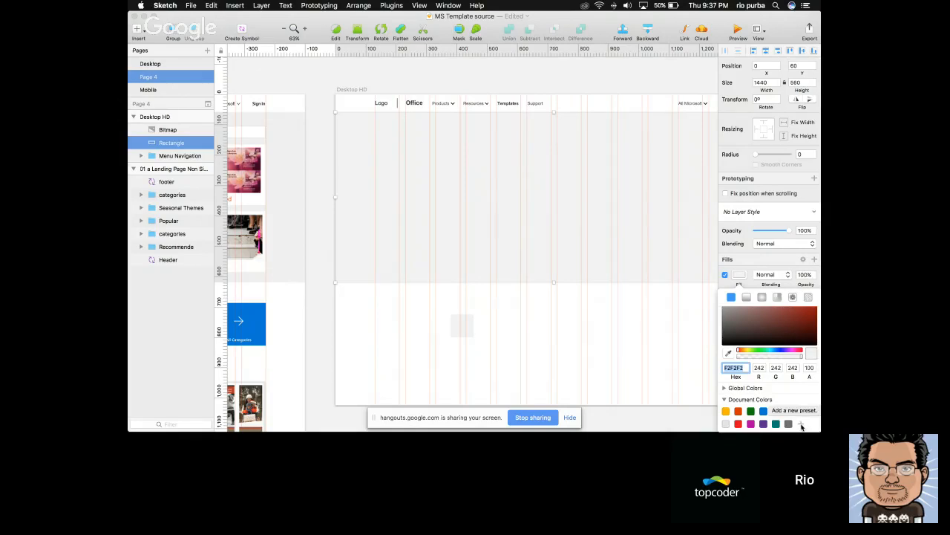
# Save F2F2F2 as a preset in the document colours and delete the pasted bitmap swatch
pyautogui.click(802, 425)
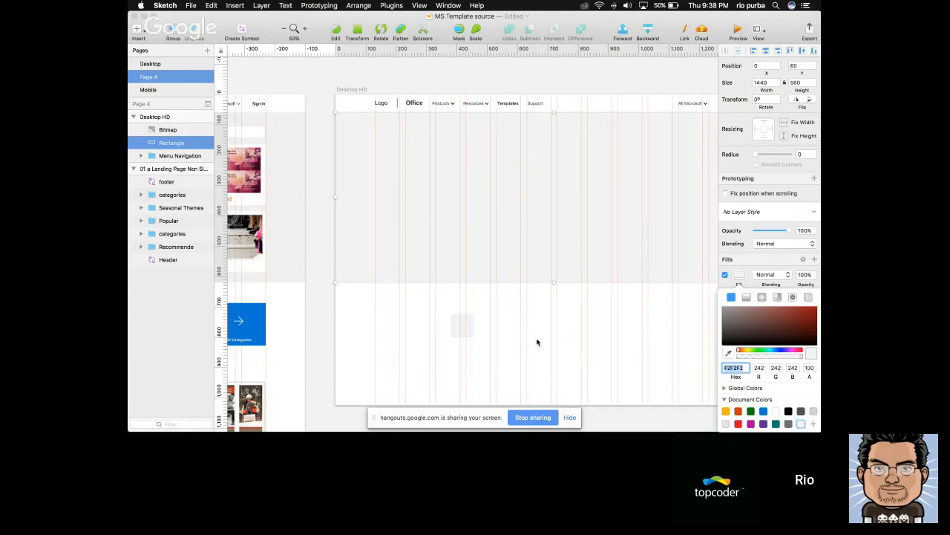
pyautogui.click(463, 323)
pyautogui.press('Delete')
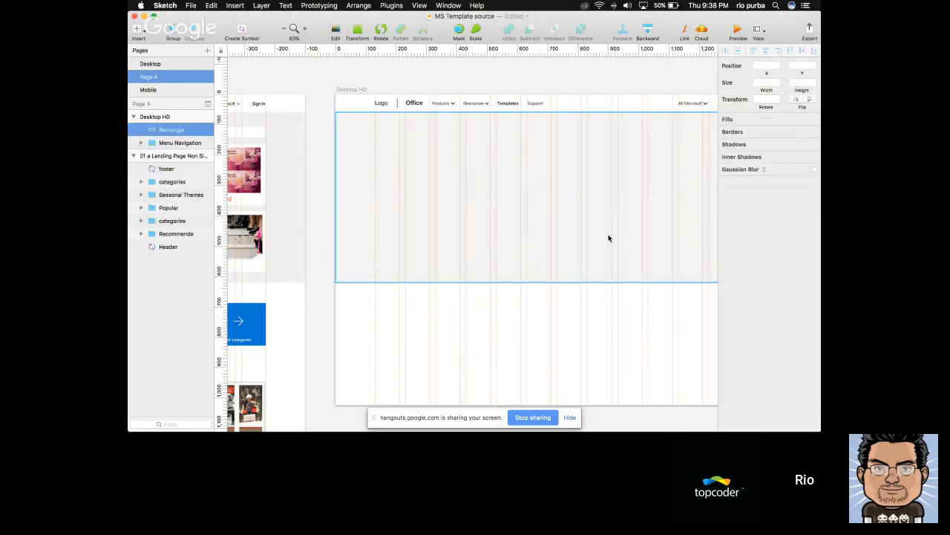
# Review the hero rectangle's fill settings, collapsing the Color Picker section to view the saved document colours
pyautogui.click(609, 238)
pyautogui.hscroll(5, 695, 277)
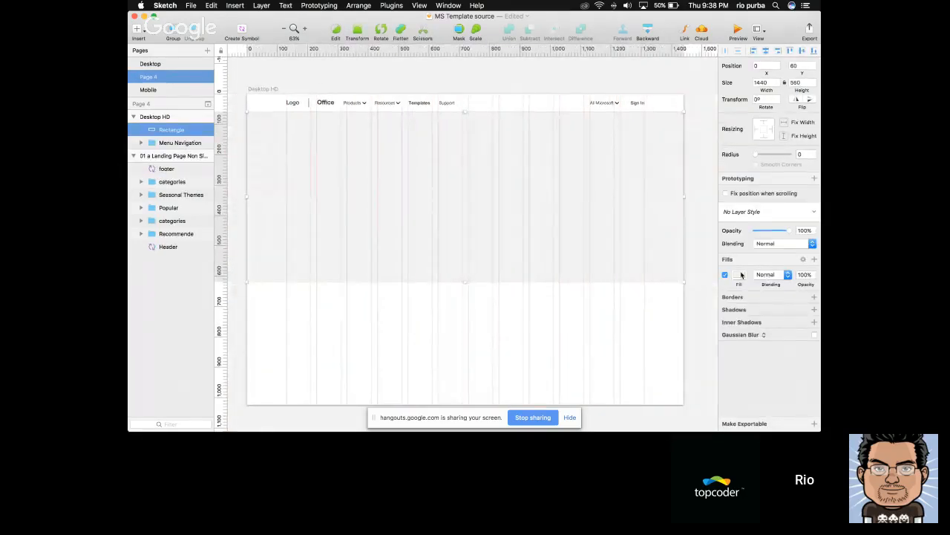
pyautogui.click(740, 275)
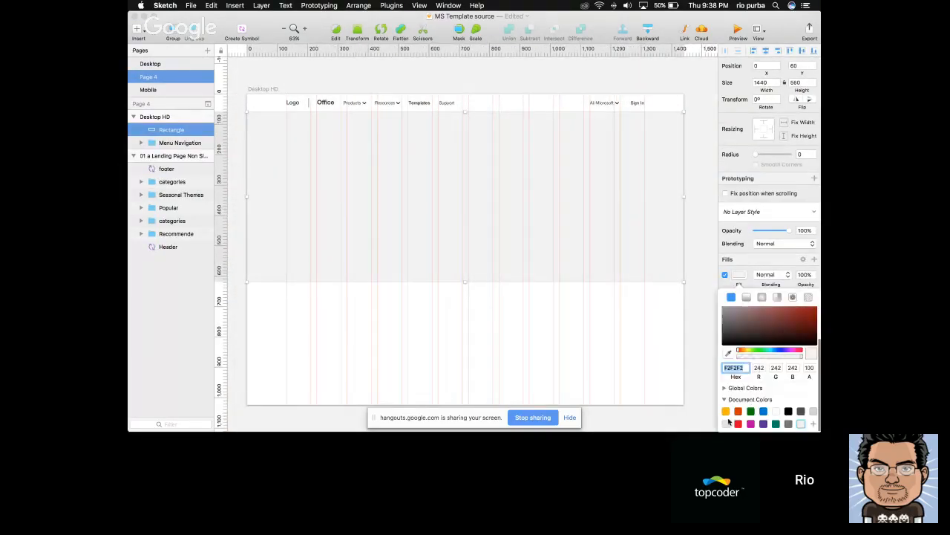
pyautogui.scroll(2, 742, 341)
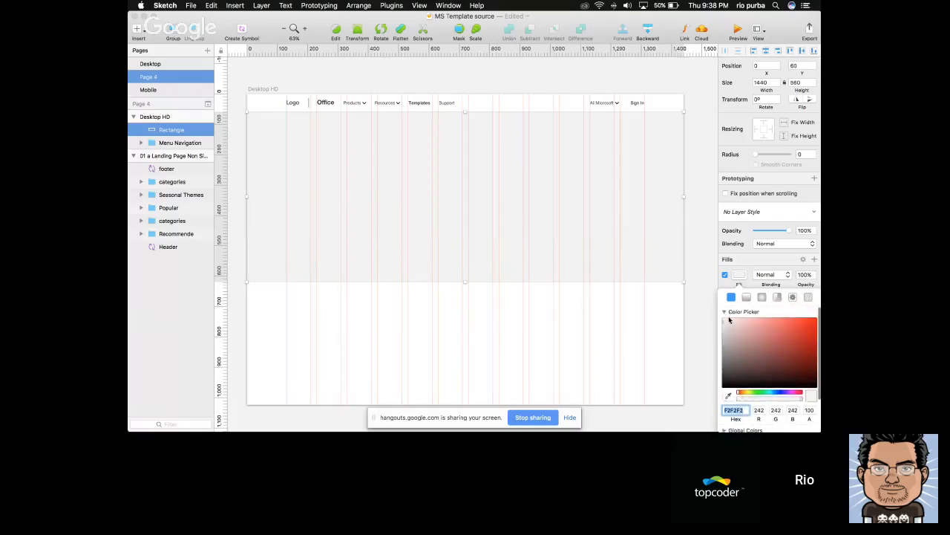
pyautogui.click(725, 313)
pyautogui.hscroll(-2, 671, 320)
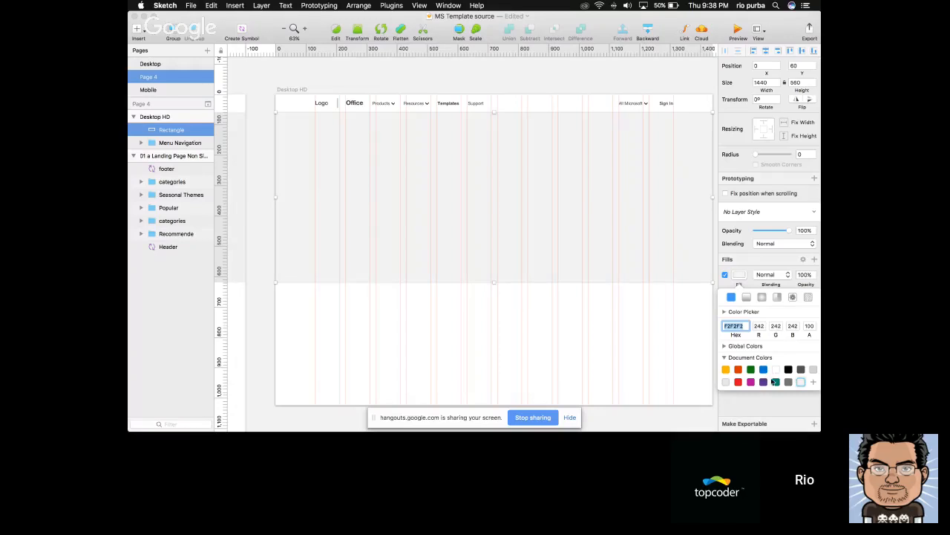
pyautogui.hscroll(1, 639, 331)
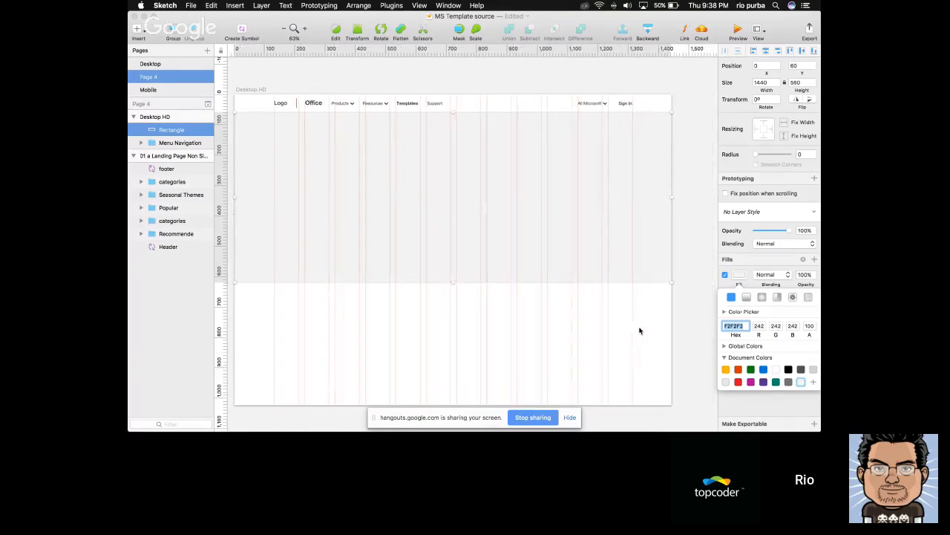
pyautogui.hscroll(-5, 639, 330)
pyautogui.hscroll(-2, 639, 330)
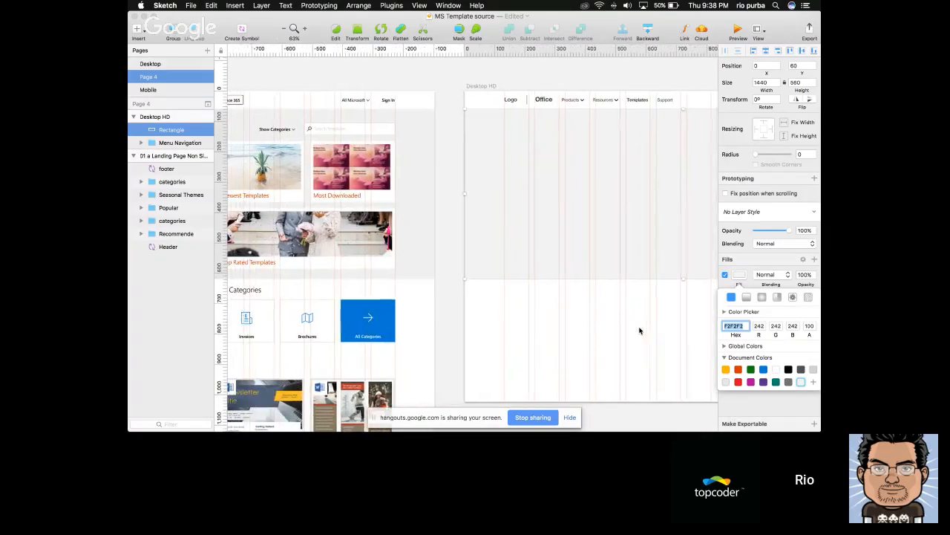
pyautogui.press('Escape')
pyautogui.click(739, 274)
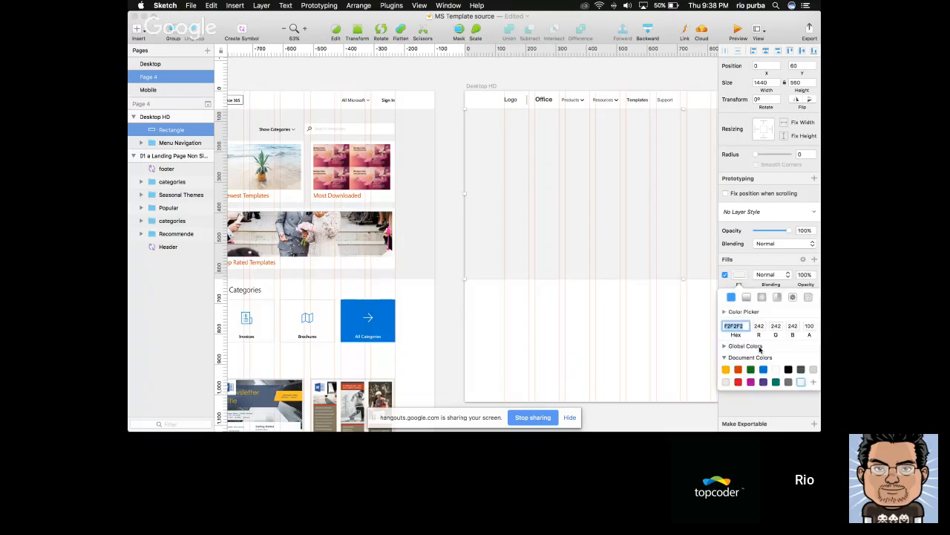
pyautogui.press('Escape')
# Using the reference landing page as a guide, draw a 580 × 420 px rectangle at X 130, Y 166 in the Desktop HD hero section
pyautogui.hscroll(-3, 640, 323)
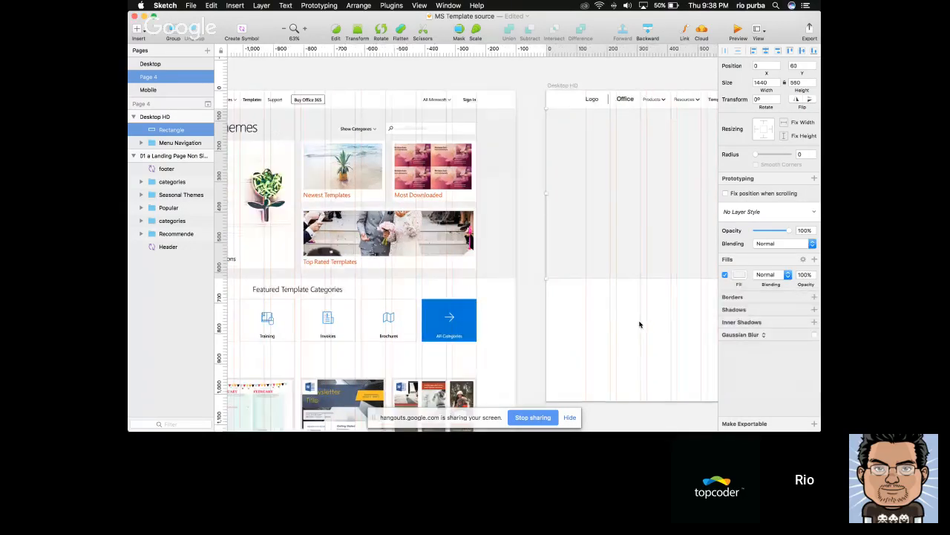
pyautogui.hscroll(-2, 640, 323)
pyautogui.hscroll(-3, 639, 323)
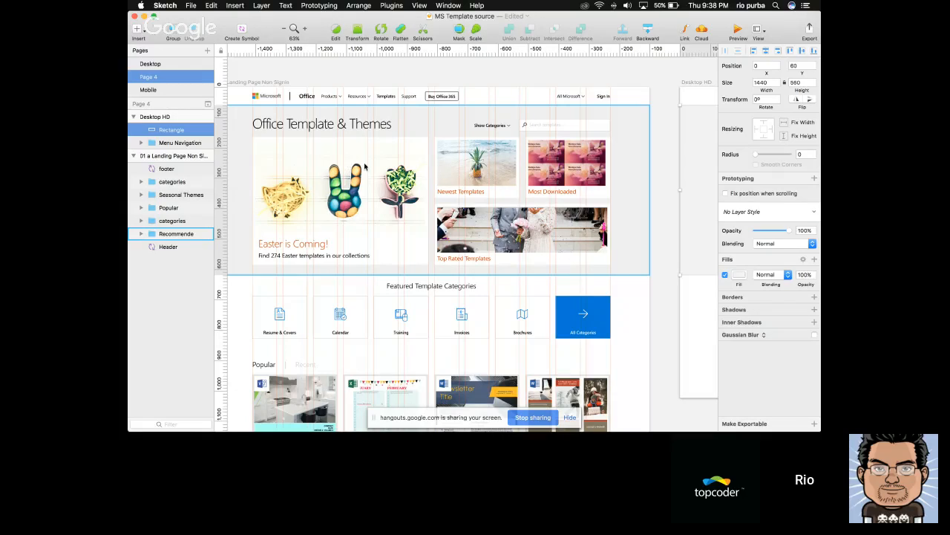
pyautogui.hscroll(10, 364, 167)
pyautogui.press('r')
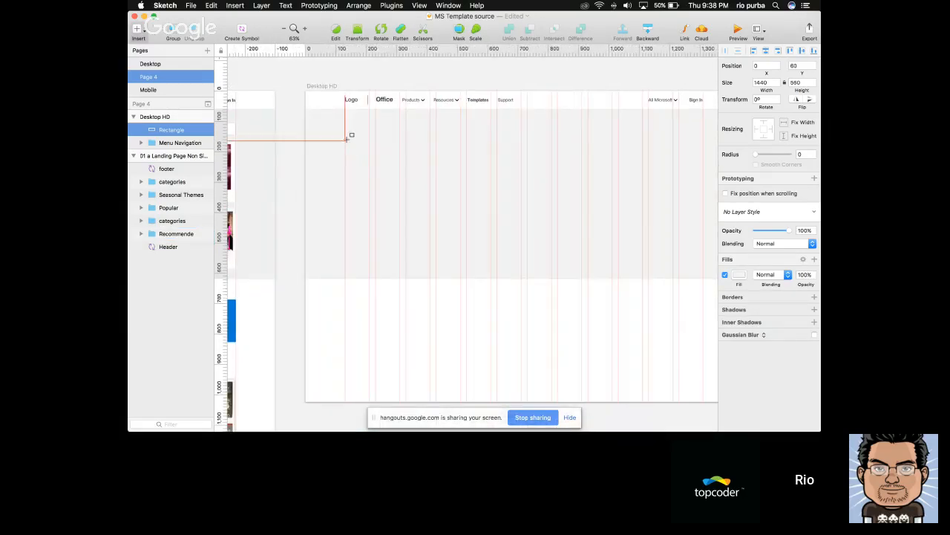
pyautogui.moveTo(345, 139); pyautogui.dragTo(521, 269)
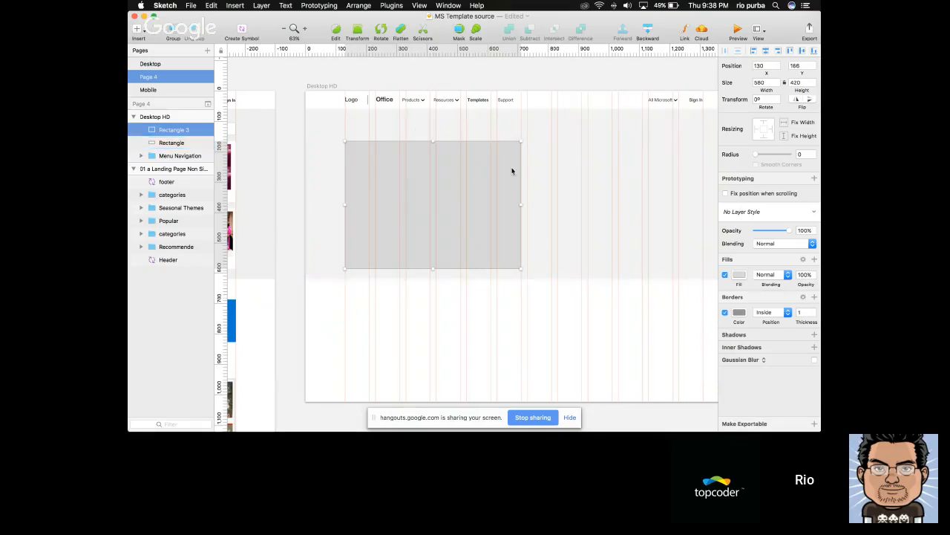
# Draw a 280 × 200 px rectangle at X 730, Y 166 in the hero section, beside the large rectangle
pyautogui.hscroll(-5, 512, 170)
pyautogui.hscroll(-3, 512, 171)
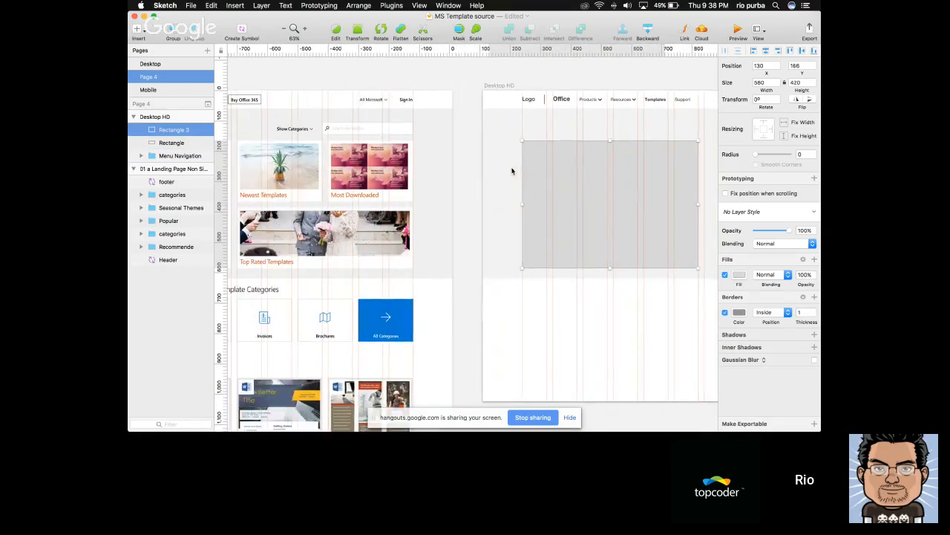
pyautogui.hscroll(10, 511, 171)
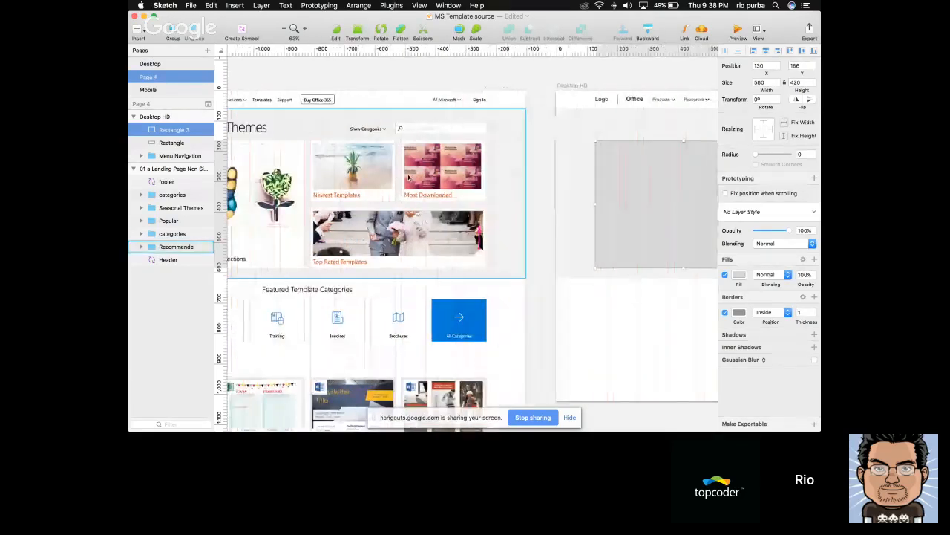
pyautogui.press('r')
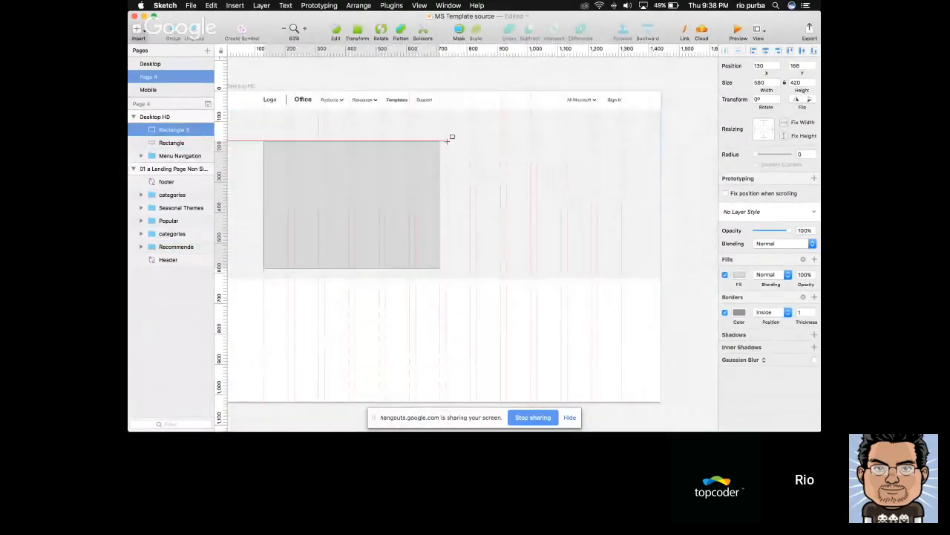
pyautogui.moveTo(448, 139); pyautogui.dragTo(530, 202)
# Check the heights of the large and small rectangles, starting a Spotlight calculation with 420 and dismissing it
pyautogui.click(400, 182)
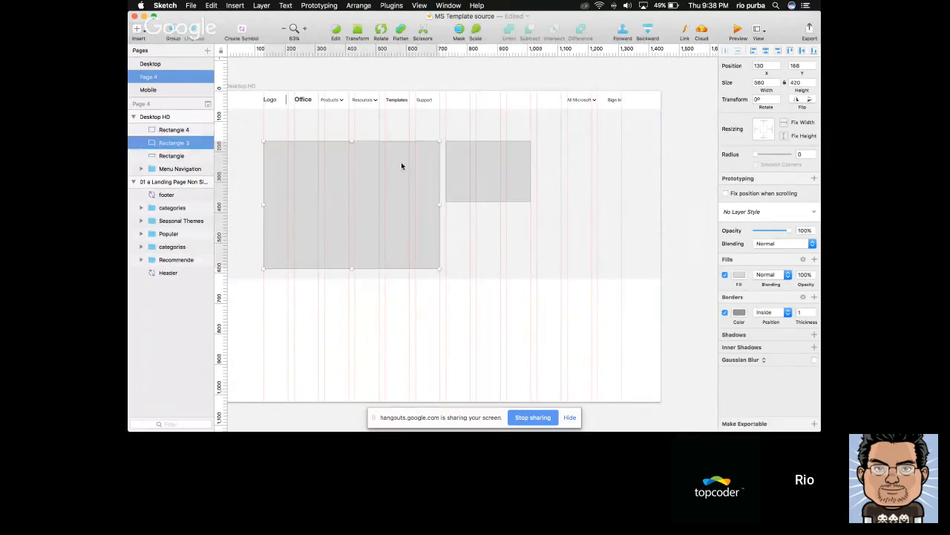
pyautogui.click(808, 82)
pyautogui.click(481, 285)
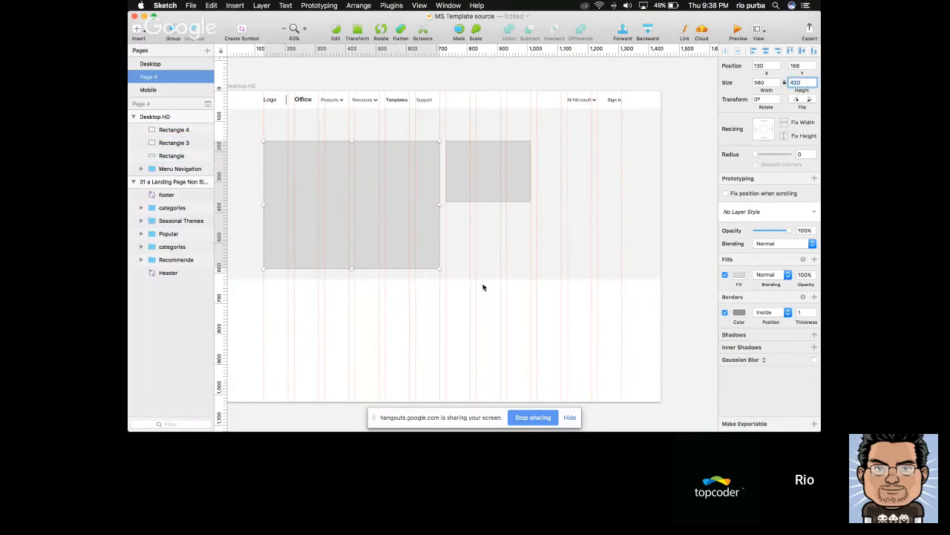
pyautogui.click(461, 180)
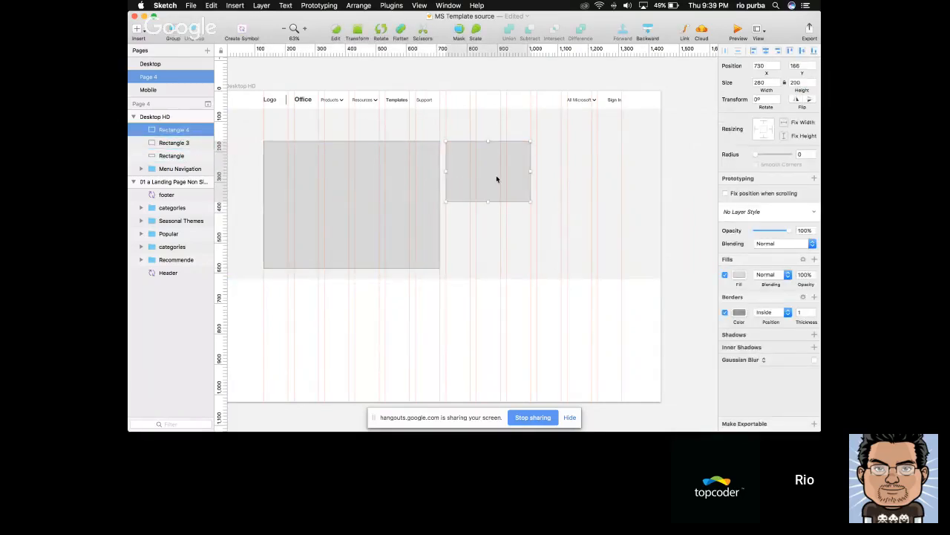
pyautogui.press('super+space')
pyautogui.write('420')
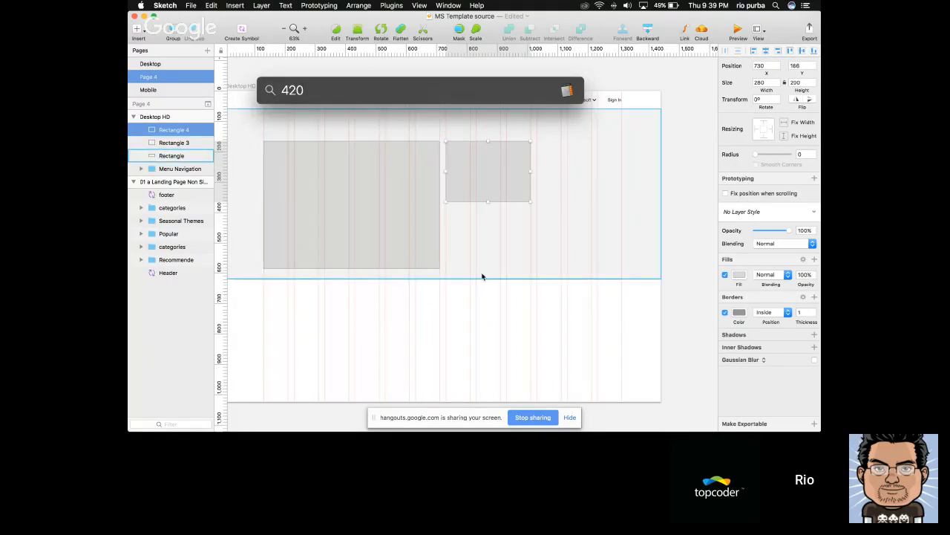
pyautogui.press('Escape')
pyautogui.press('Escape')
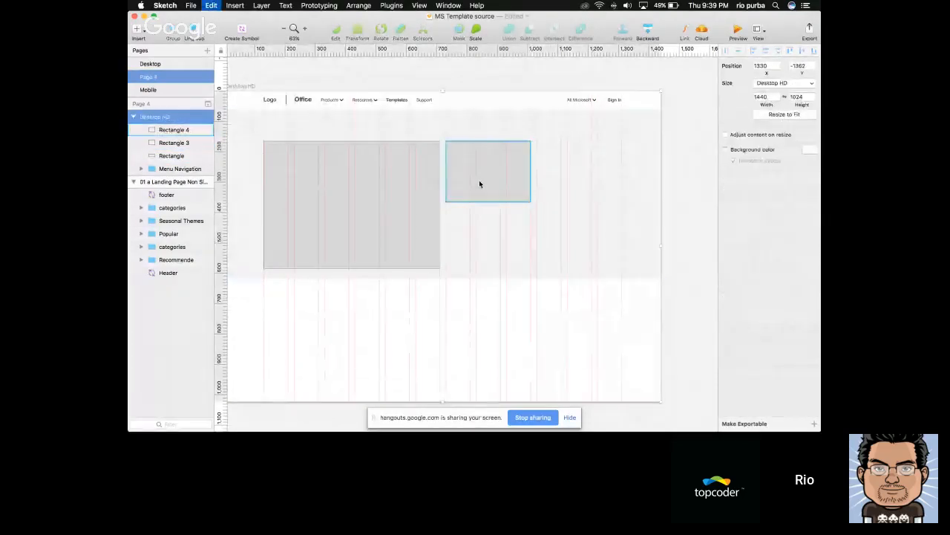
pyautogui.press('super+d')
pyautogui.press('super+z')
pyautogui.hscroll(-10, 471, 315)
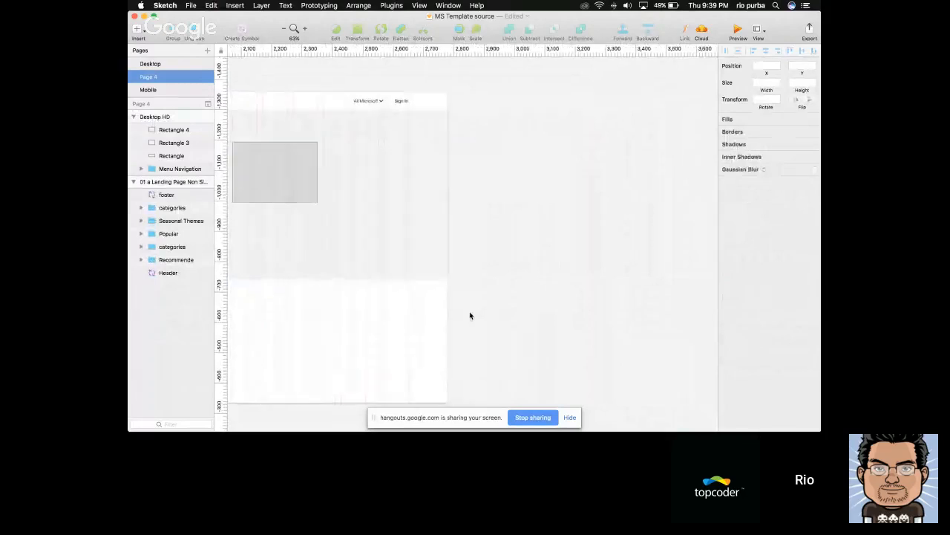
pyautogui.hscroll(-5, 471, 316)
# Duplicate the small rectangle and place the copy below it at X 730, Y 386, level with the large rectangle's lower edge
pyautogui.click(410, 181)
pyautogui.press('super+d')
pyautogui.moveTo(405, 169); pyautogui.dragTo(405, 231)
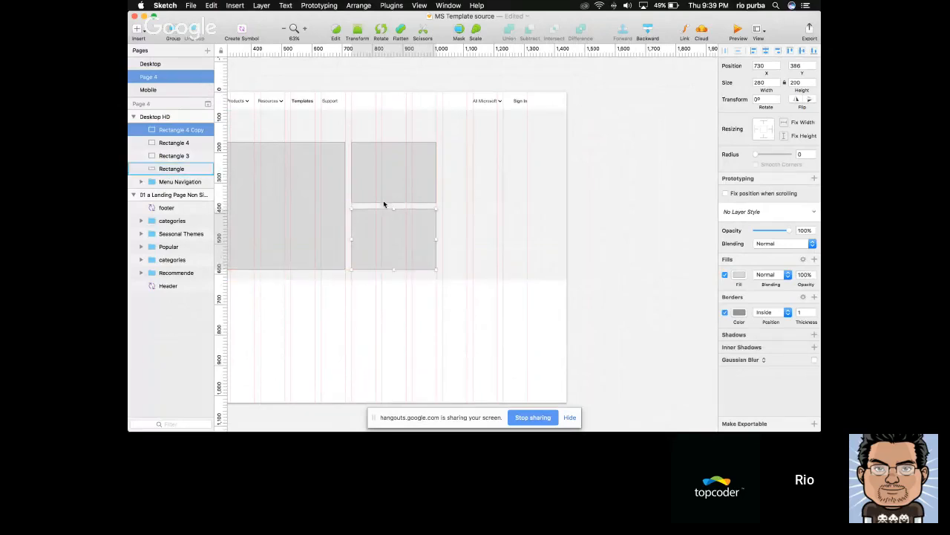
# Inspect the sizes of the large rectangle and the two stacked small rectangles
pyautogui.press('alt')
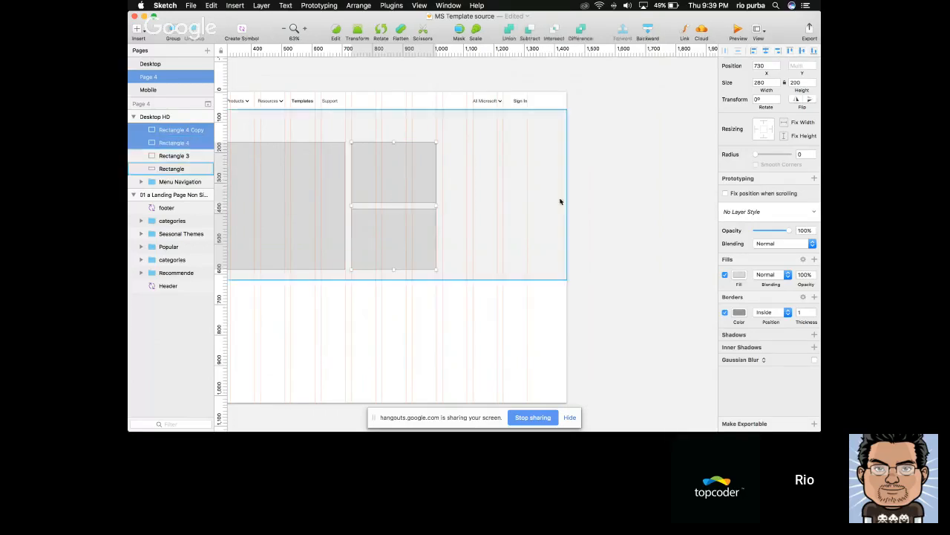
pyautogui.click(573, 190)
pyautogui.click(396, 179)
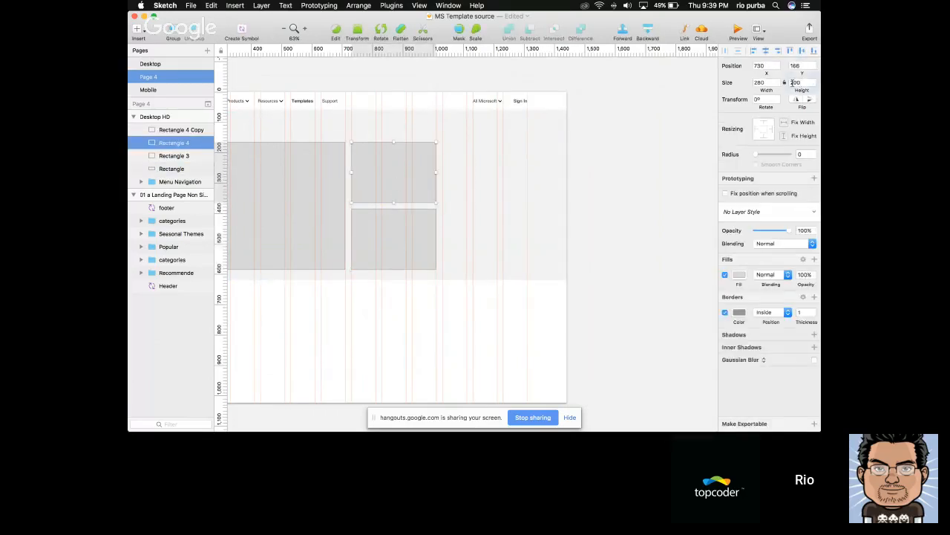
pyautogui.click(609, 167)
pyautogui.hscroll(-5, 609, 168)
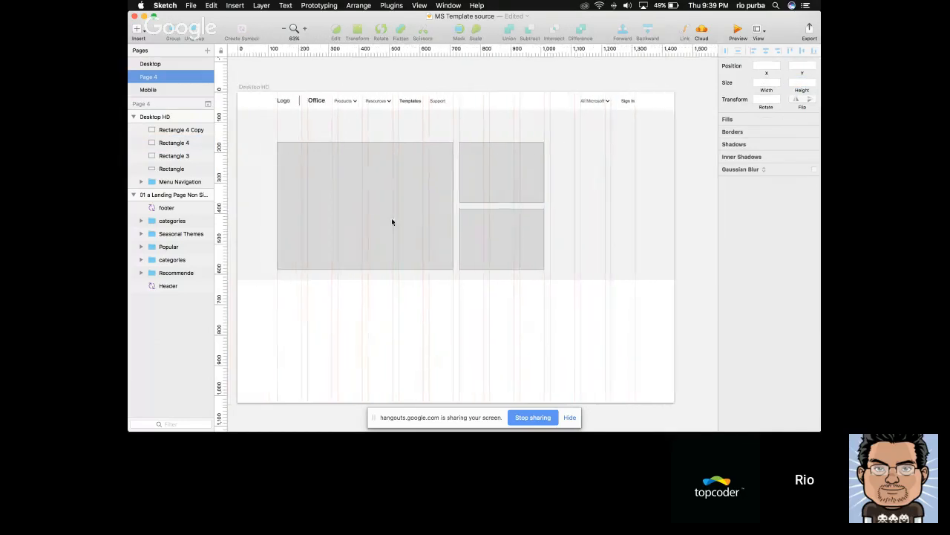
pyautogui.click(355, 235)
pyautogui.click(526, 223)
# Copy the upper small rectangle horizontally into the remaining grid columns of the same row
pyautogui.hscroll(3, 527, 223)
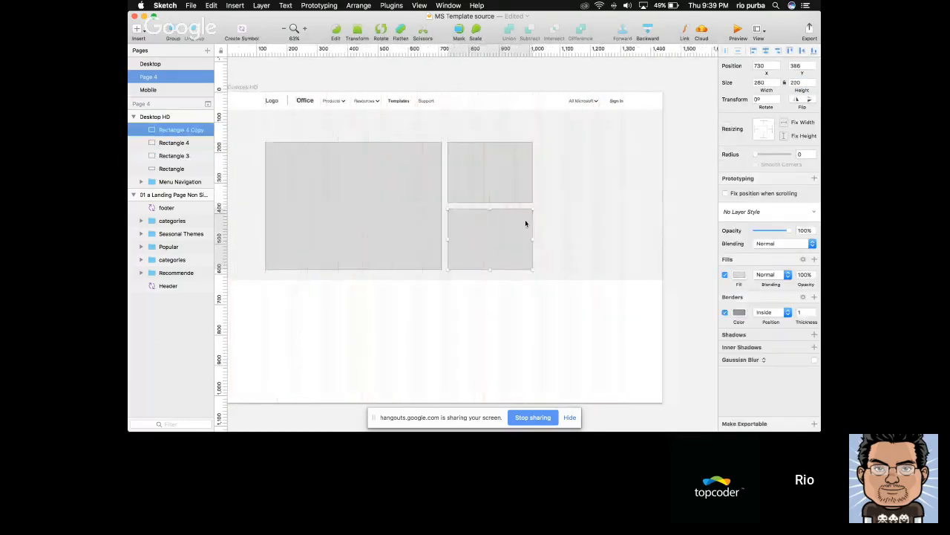
pyautogui.click(472, 177)
pyautogui.moveTo(472, 176); pyautogui.dragTo(563, 172)
# Widen the lower small rectangle to 580 px so it spans both rectangles above it
pyautogui.click(492, 238)
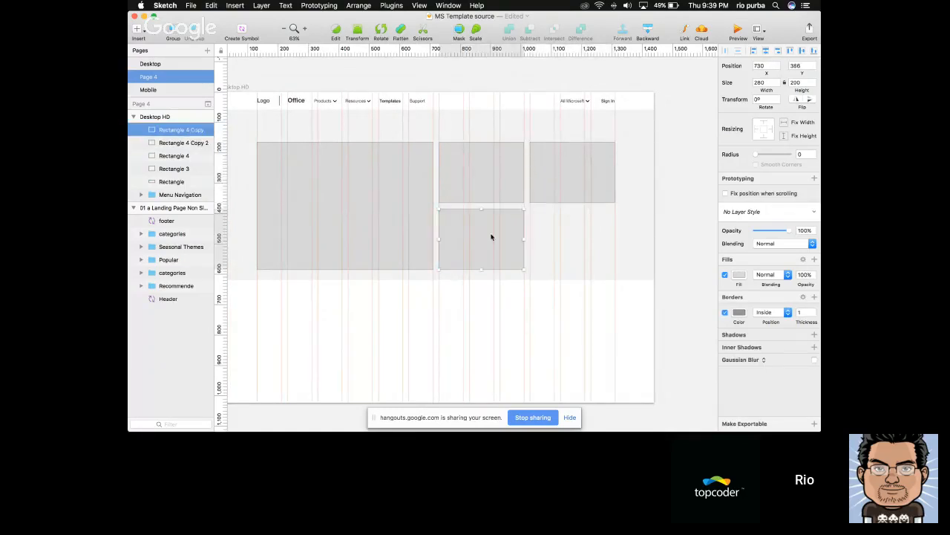
pyautogui.hscroll(-2, 491, 237)
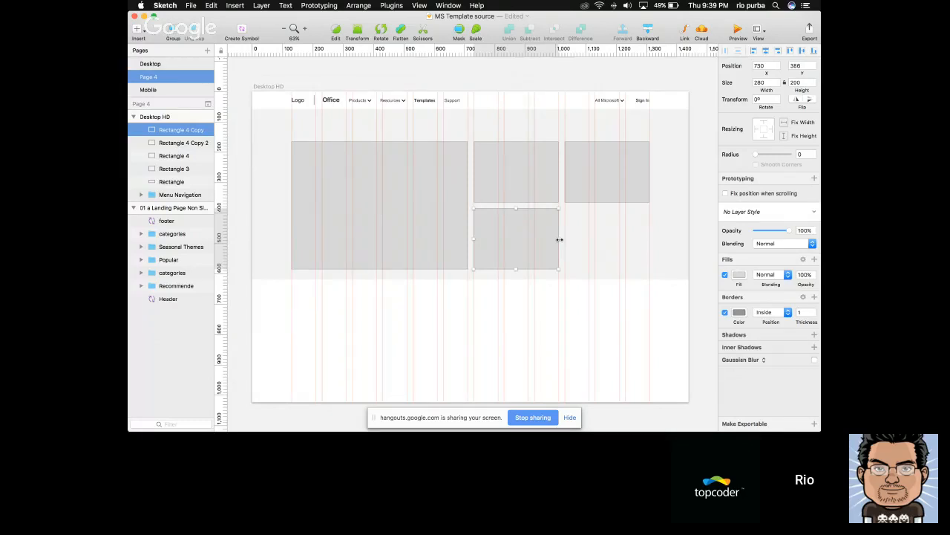
pyautogui.moveTo(559, 239); pyautogui.dragTo(648, 238)
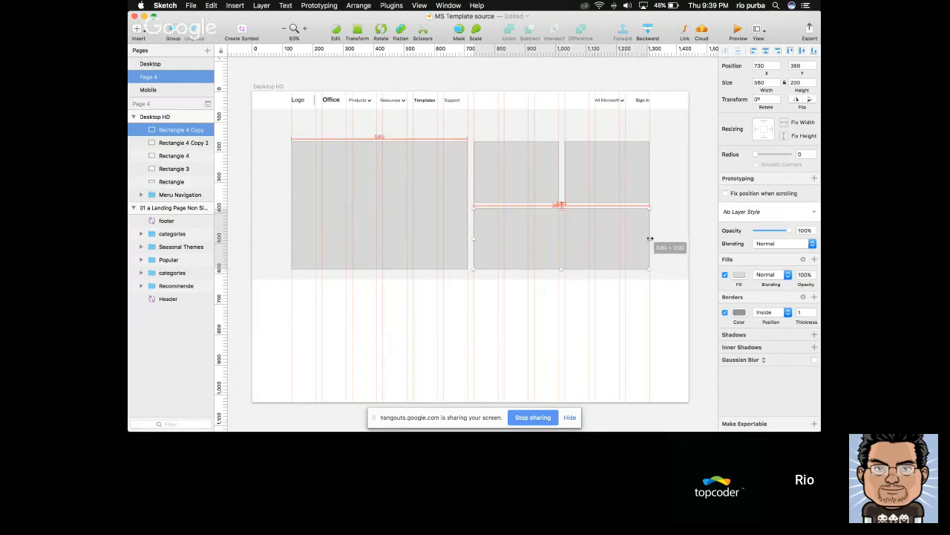
# Select the hero section's placeholder rectangles to review how they line up on the column grid
pyautogui.hscroll(-5, 512, 235)
pyautogui.click(512, 234)
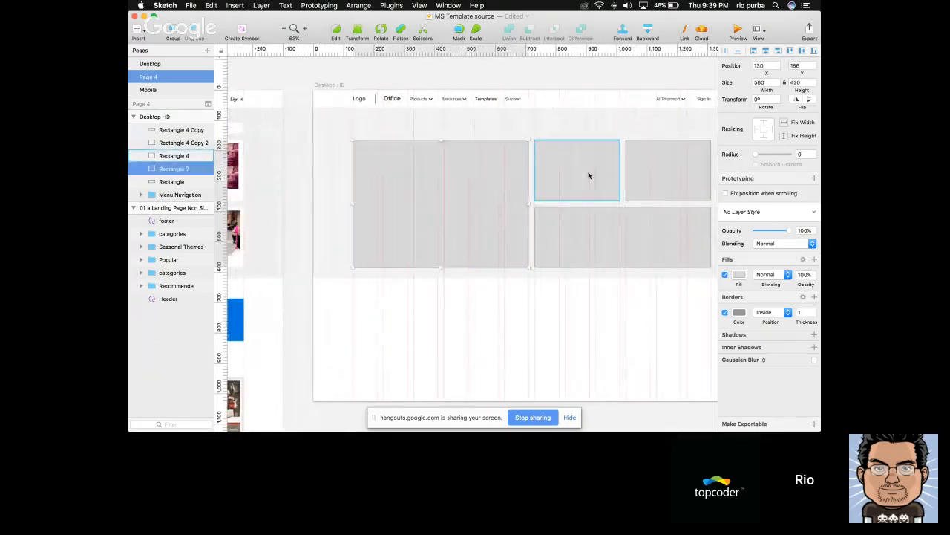
pyautogui.keyDown('shift'); pyautogui.click(588, 172); pyautogui.keyUp('shift')
pyautogui.keyDown('shift'); pyautogui.click(660, 168); pyautogui.keyUp('shift')
pyautogui.keyDown('shift'); pyautogui.click(613, 230); pyautogui.keyUp('shift')
pyautogui.keyDown('shift'); pyautogui.click(604, 246); pyautogui.keyUp('shift')
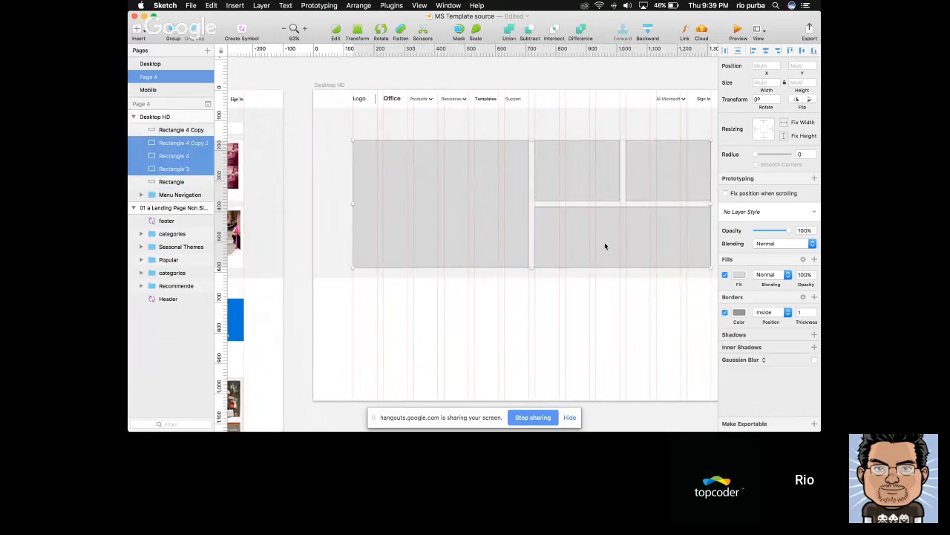
# Inspect the text style of the "Office Template & Themes" heading on the reference landing page artboard
pyautogui.hscroll(-3, 605, 246)
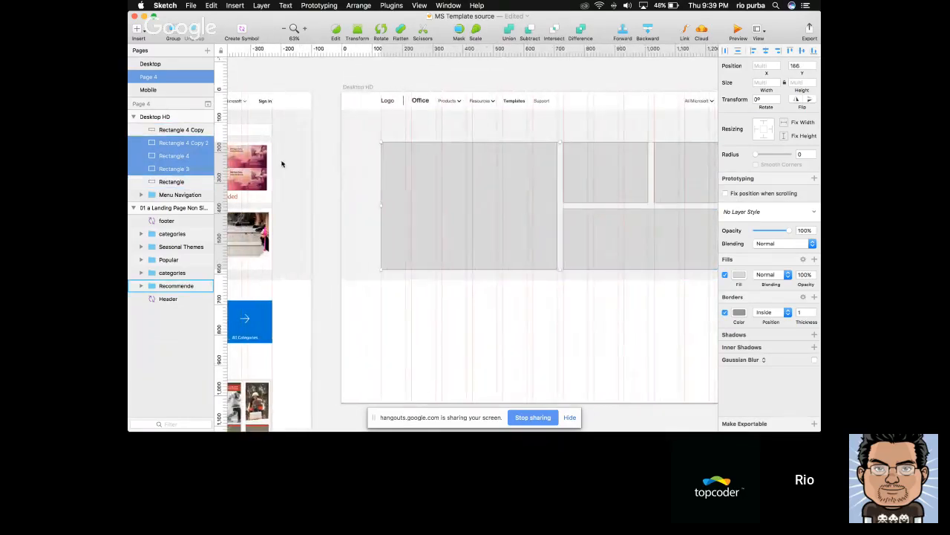
pyautogui.click(335, 205)
pyautogui.hscroll(-3, 335, 205)
pyautogui.hscroll(-15, 335, 205)
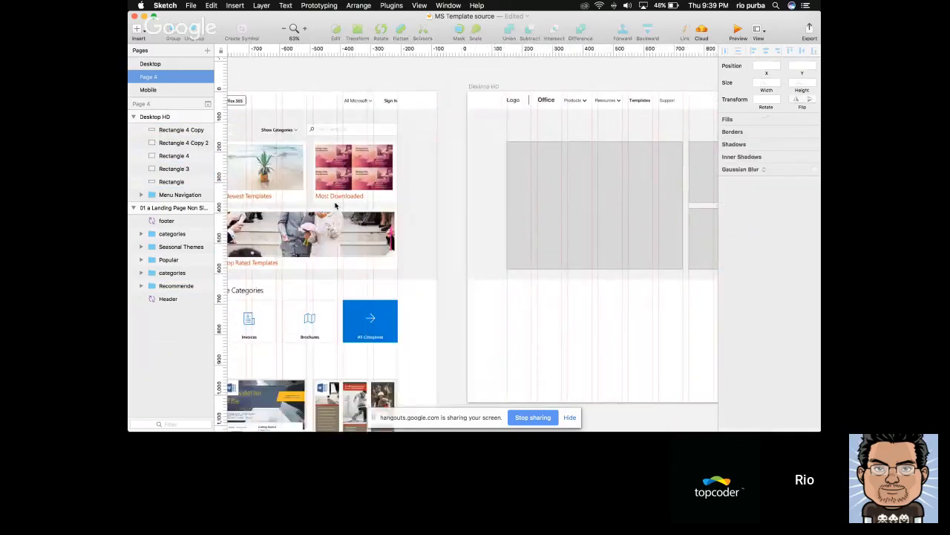
pyautogui.click(357, 128)
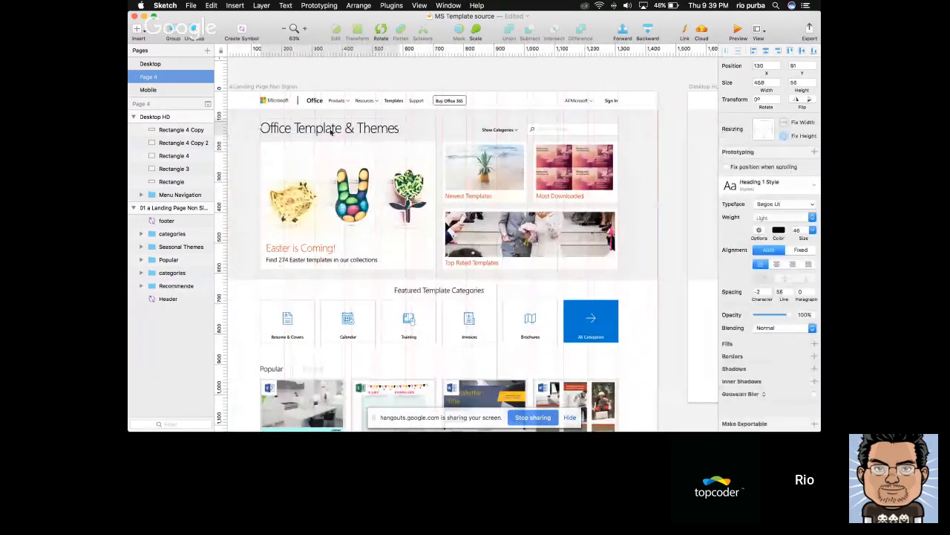
pyautogui.click(678, 202)
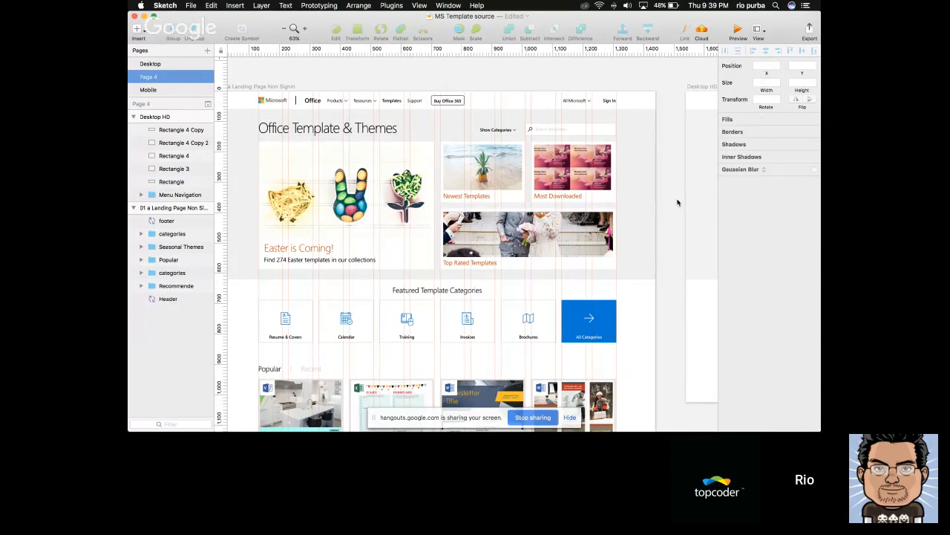
pyautogui.hscroll(10, 641, 244)
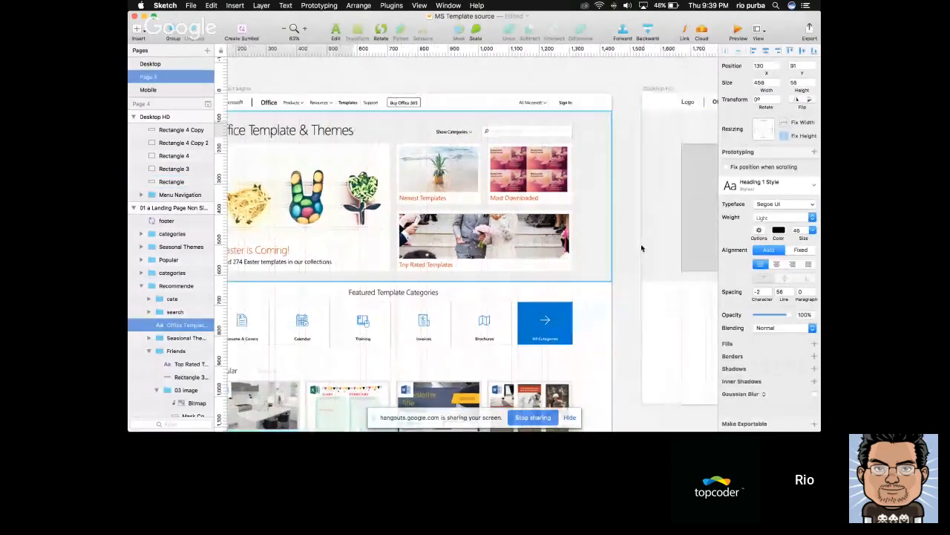
pyautogui.click(533, 372)
# Add an "Office Template and Themes" text heading above the large placeholder rectangle on the Desktop HD artboard
pyautogui.click(431, 136)
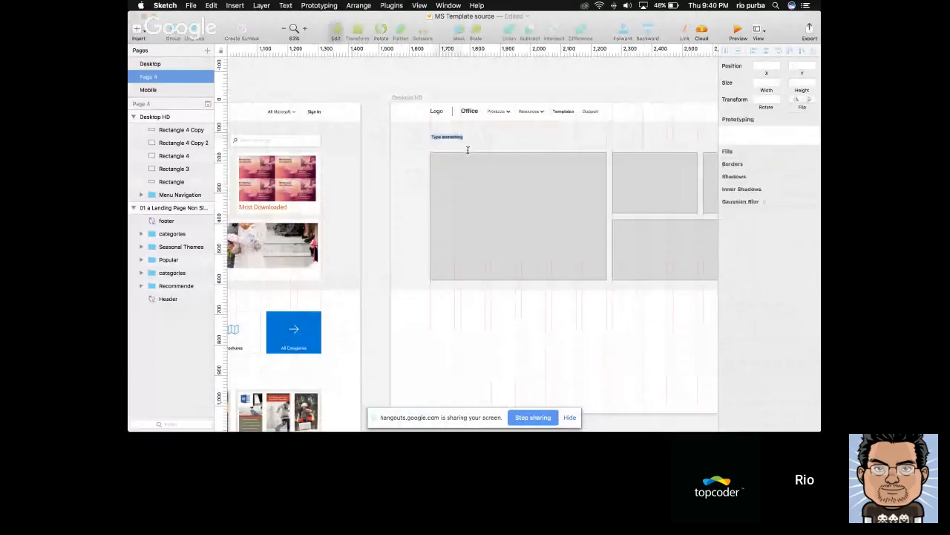
pyautogui.hscroll(-8, 518, 176)
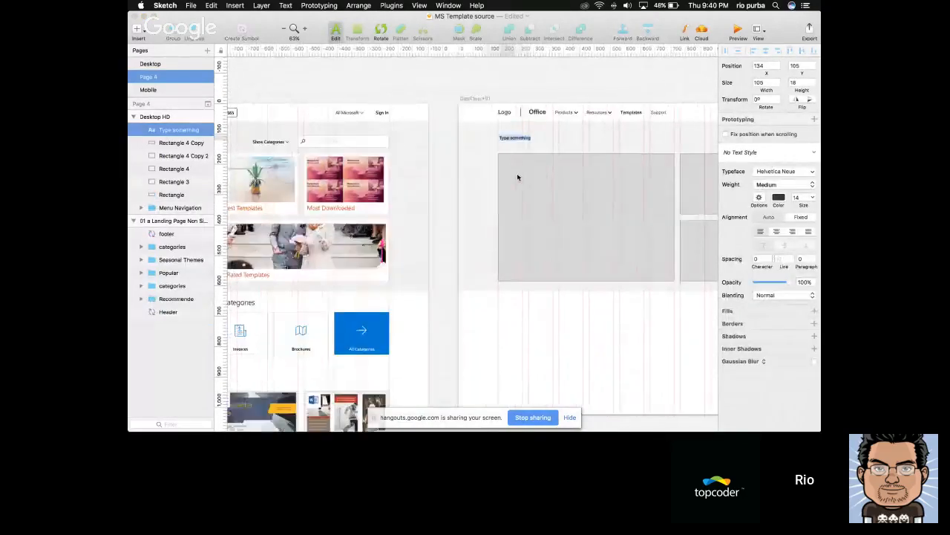
pyautogui.hscroll(8, 319, 151)
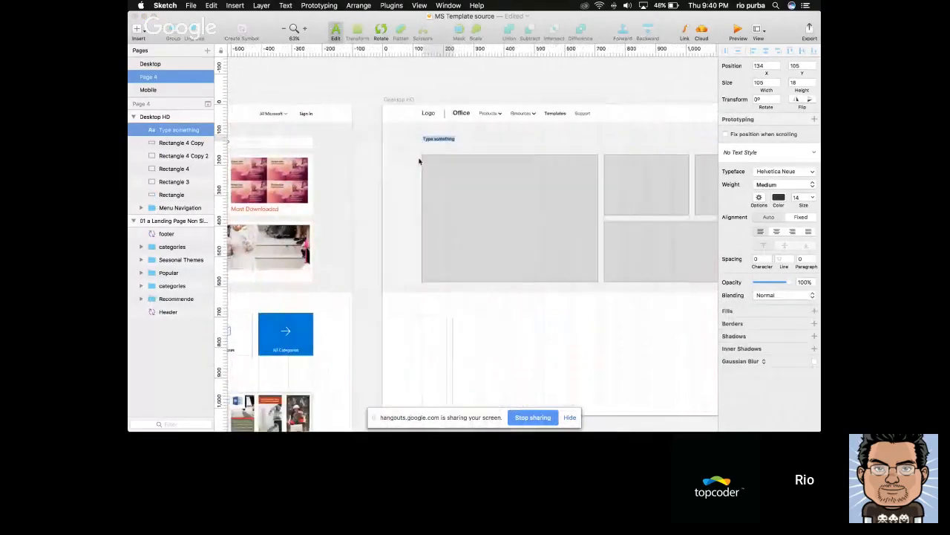
pyautogui.write('of')
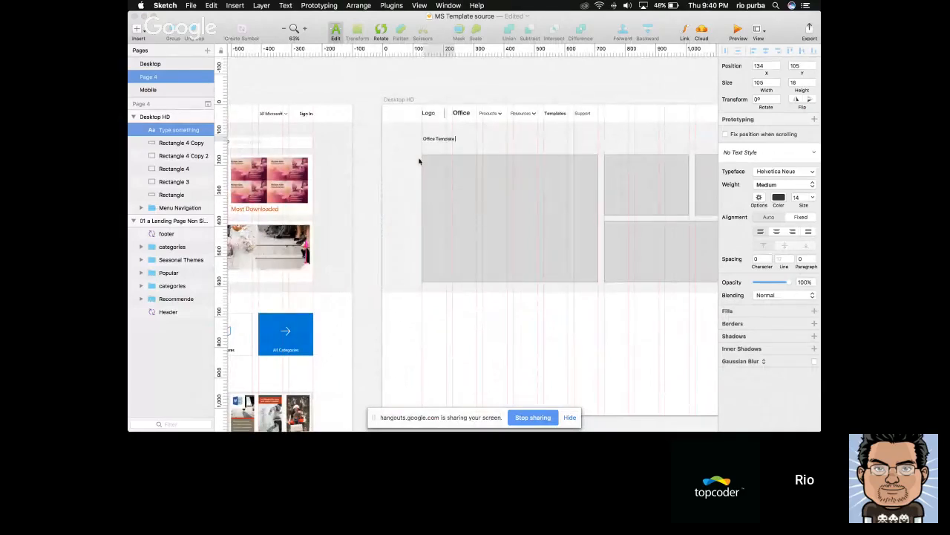
pyautogui.write('fice Template and')
pyautogui.hscroll(-3, 418, 161)
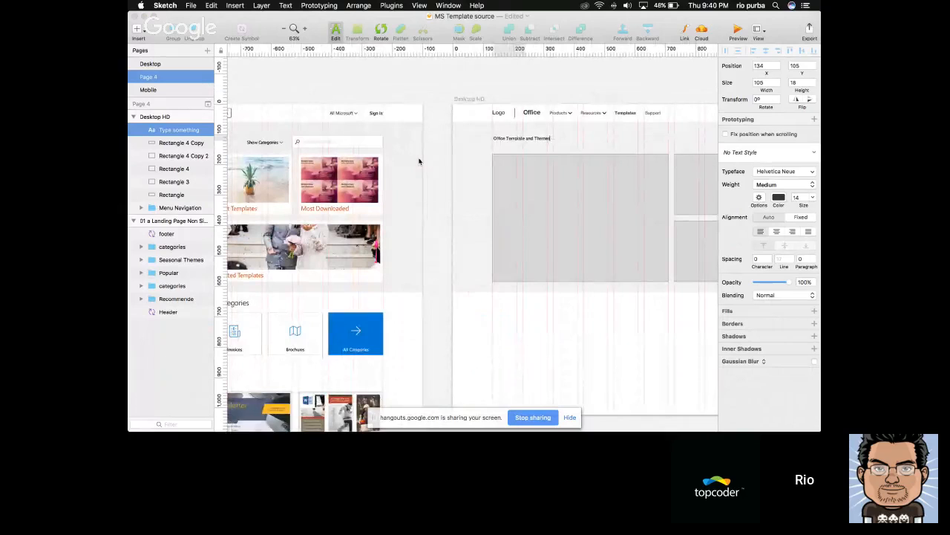
pyautogui.press('Escape')
# Format the new heading at size 46 in Light weight and move it to X 130, Y 90, aligned with the large rectangle
pyautogui.hscroll(3, 600, 161)
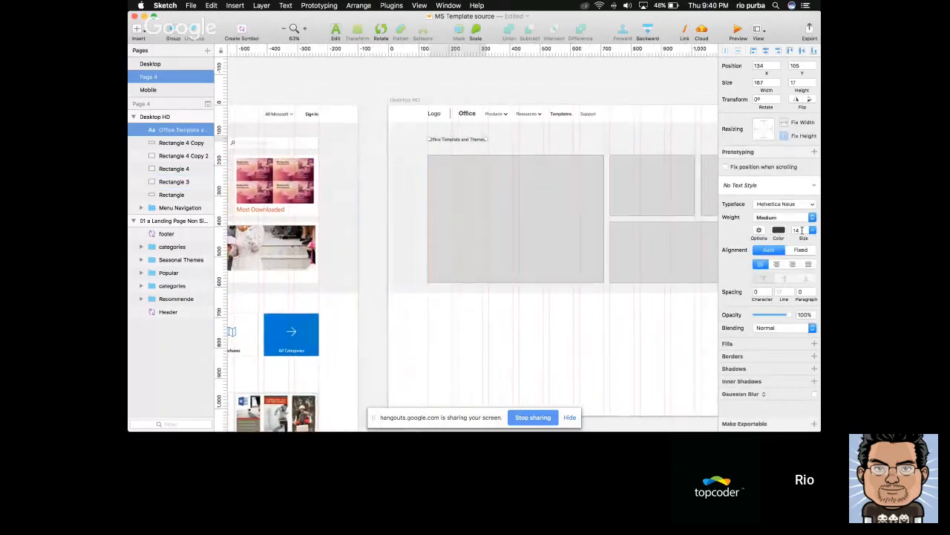
pyautogui.click(802, 230)
pyautogui.press('Return')
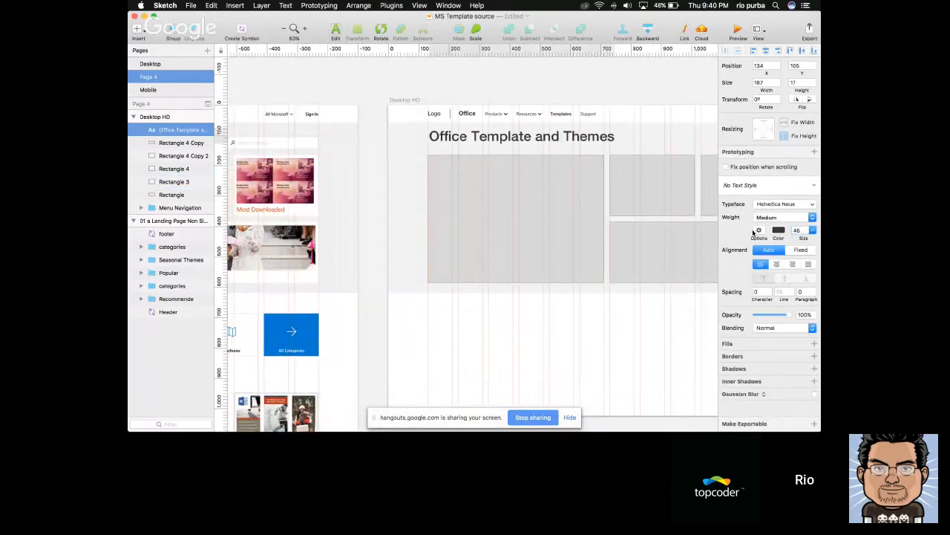
pyautogui.hscroll(2, 564, 215)
pyautogui.click(788, 216)
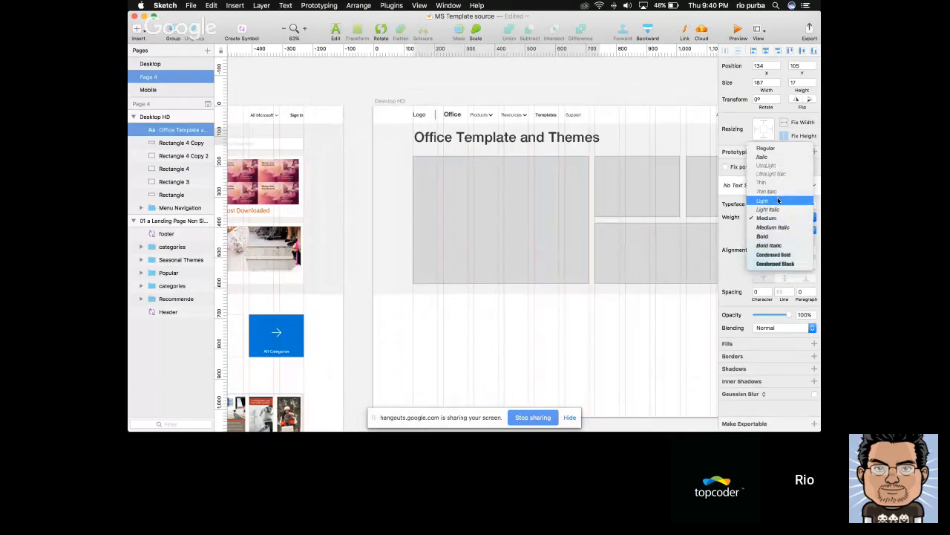
pyautogui.click(778, 201)
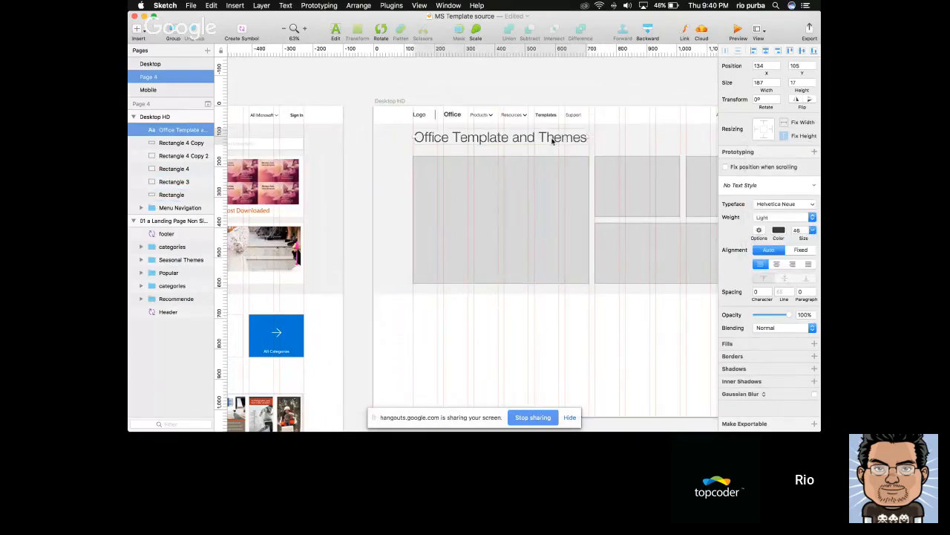
pyautogui.moveTo(553, 139); pyautogui.dragTo(550, 142)
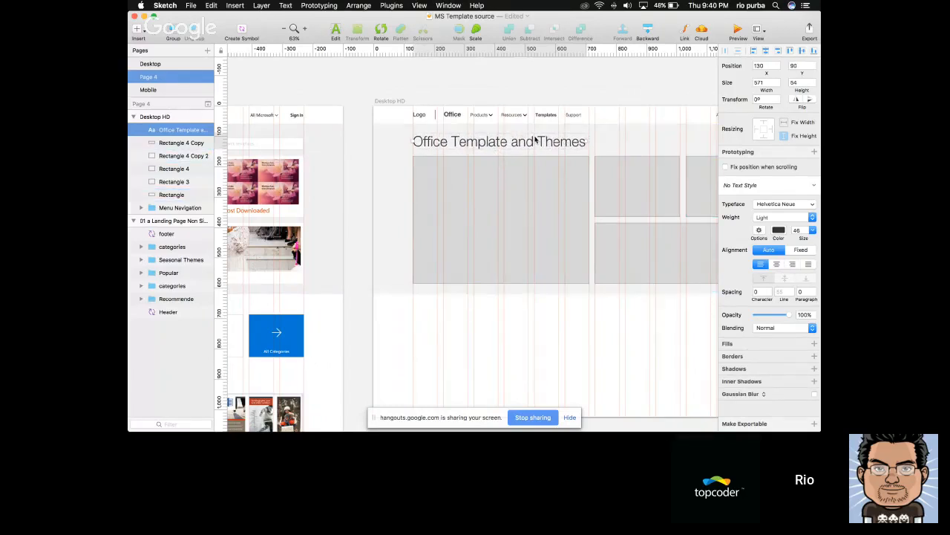
# Try the Bold weight on the heading to compare its look within the hero section
pyautogui.click(790, 217)
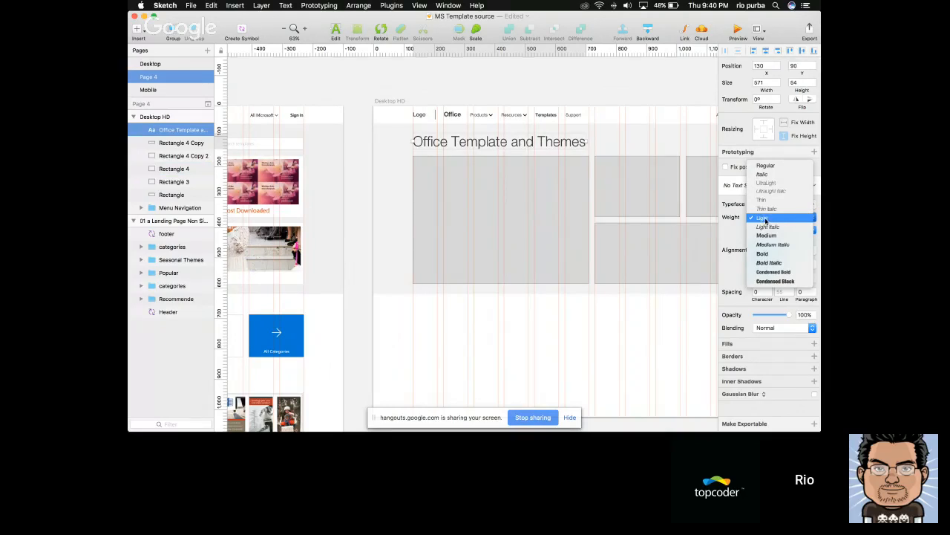
pyautogui.click(766, 220)
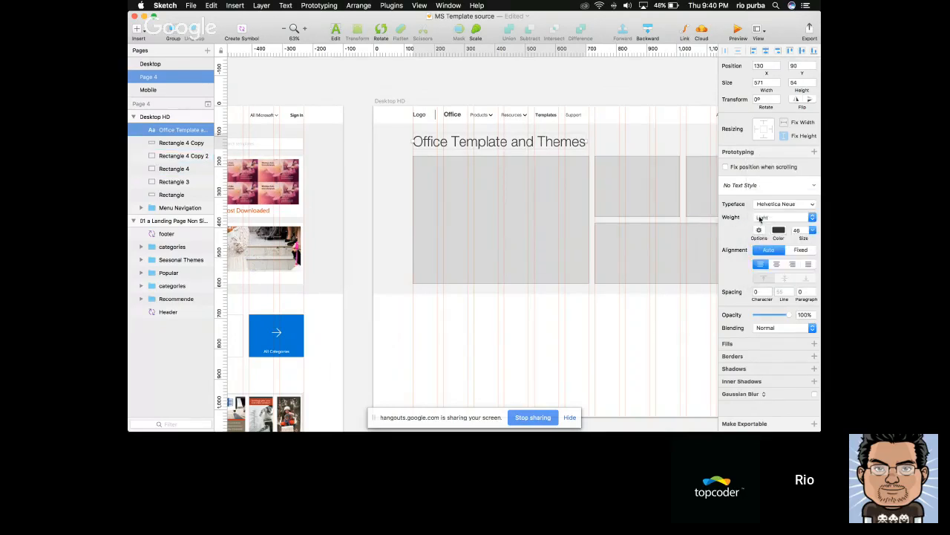
pyautogui.click(779, 218)
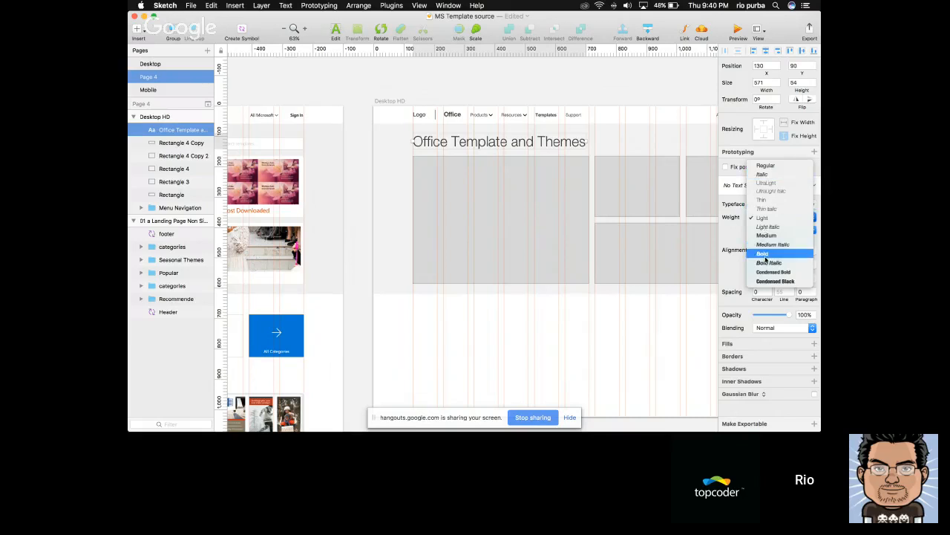
pyautogui.click(763, 254)
pyautogui.click(557, 329)
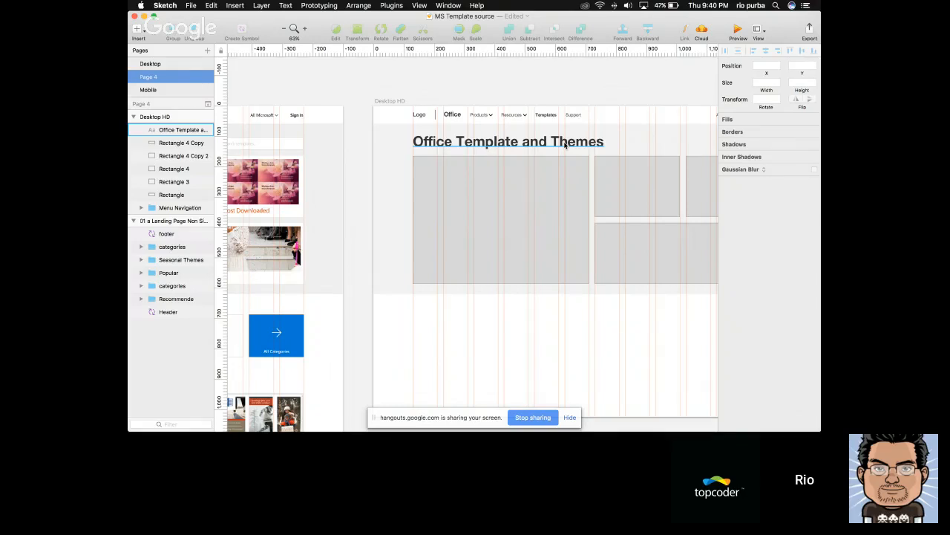
pyautogui.click(560, 146)
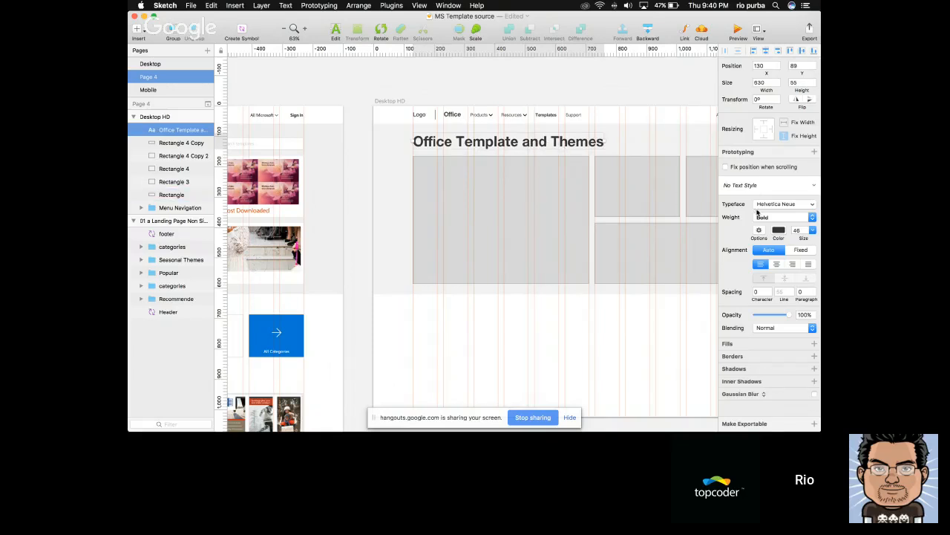
pyautogui.hscroll(-2, 575, 223)
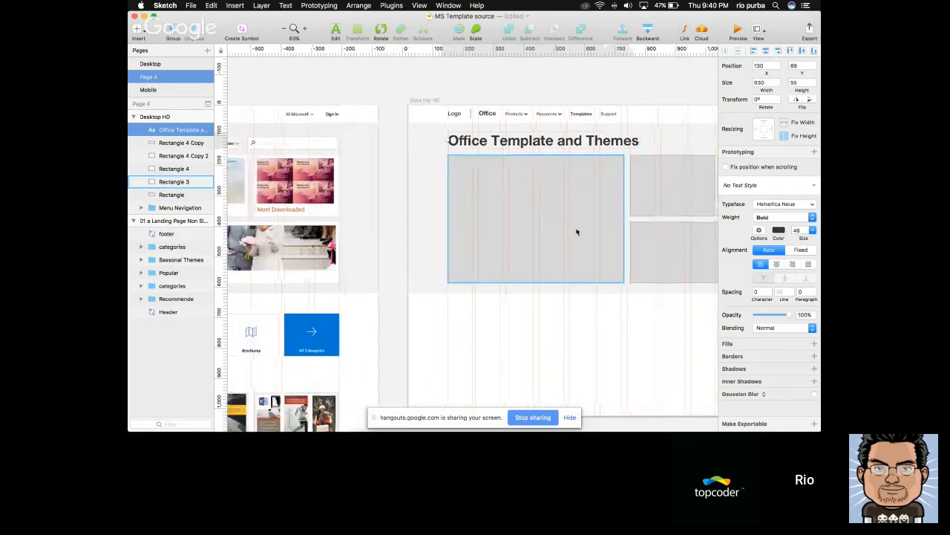
pyautogui.hscroll(2, 577, 230)
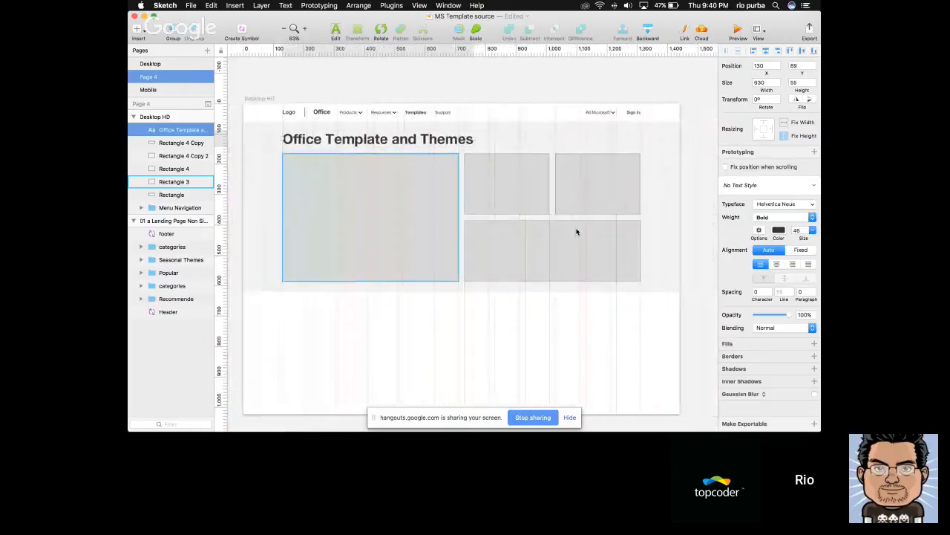
# Return the heading's weight to Light
pyautogui.click(775, 217)
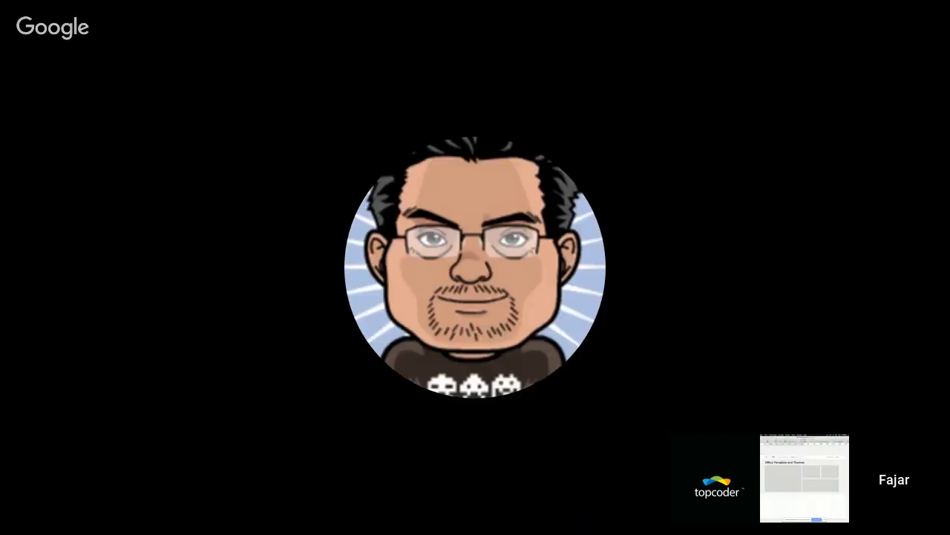
pyautogui.press('Return')
pyautogui.click(426, 335)
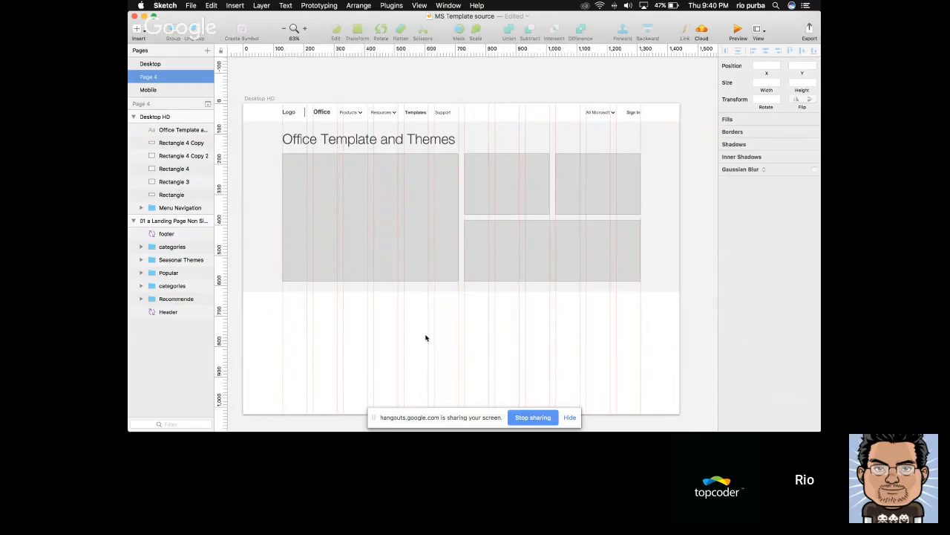
# Nudge the heading down to Y 92, closer to the large rectangle
pyautogui.click(502, 214)
pyautogui.hscroll(-1, 502, 214)
pyautogui.click(467, 139)
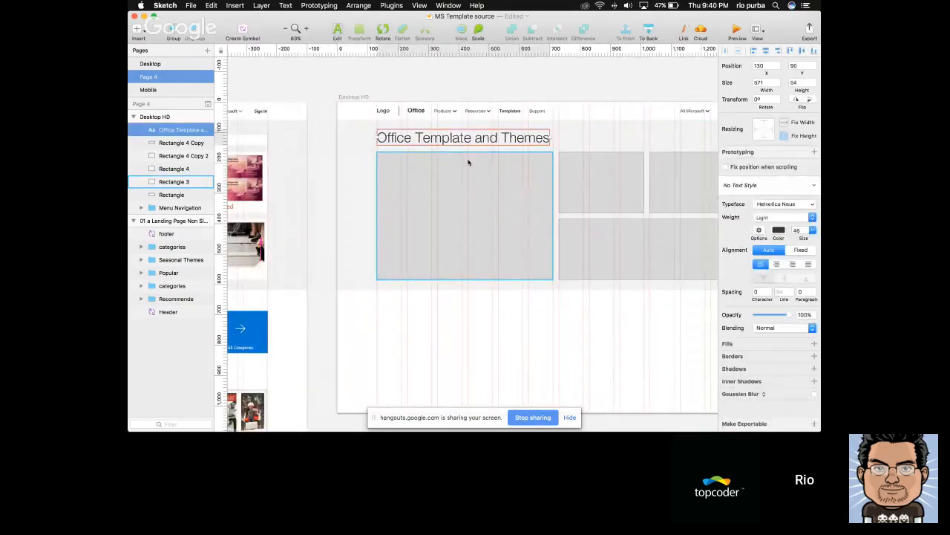
pyautogui.press('Down')
pyautogui.press('Down')
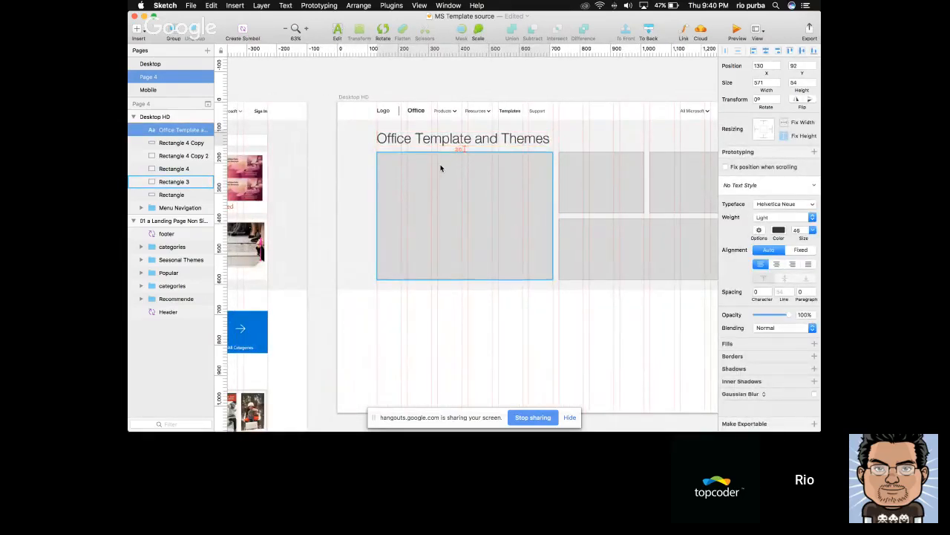
# Copy the Products dropdown from the navigation menu and place the copy above the upper-right small rectangle at X 1037
pyautogui.hscroll(-4, 440, 169)
pyautogui.hscroll(5, 438, 167)
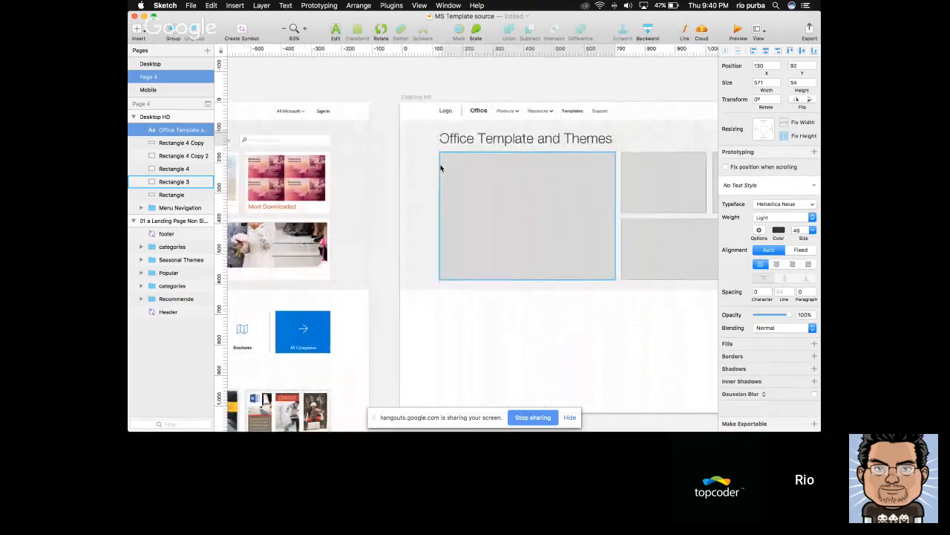
pyautogui.click(436, 113)
pyautogui.doubleClick(446, 113)
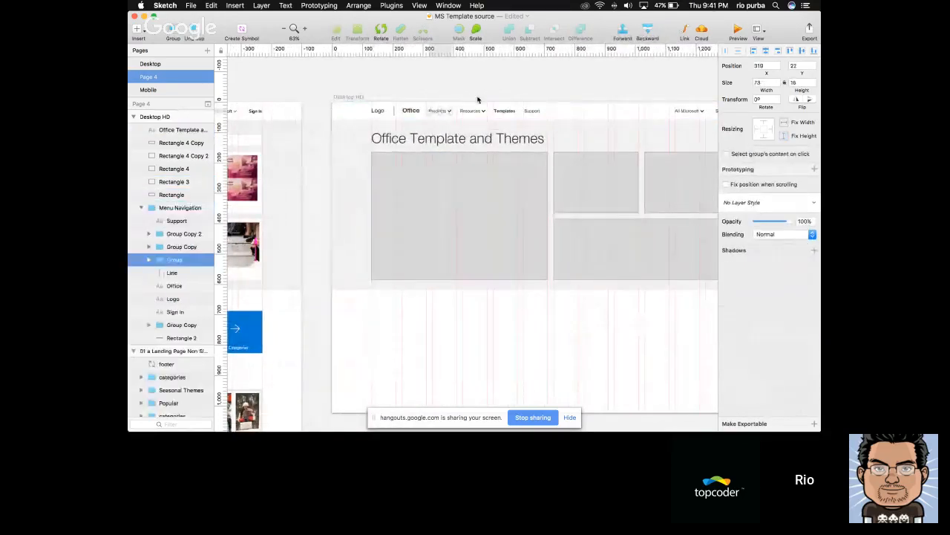
pyautogui.click(477, 98)
pyautogui.hscroll(3, 481, 90)
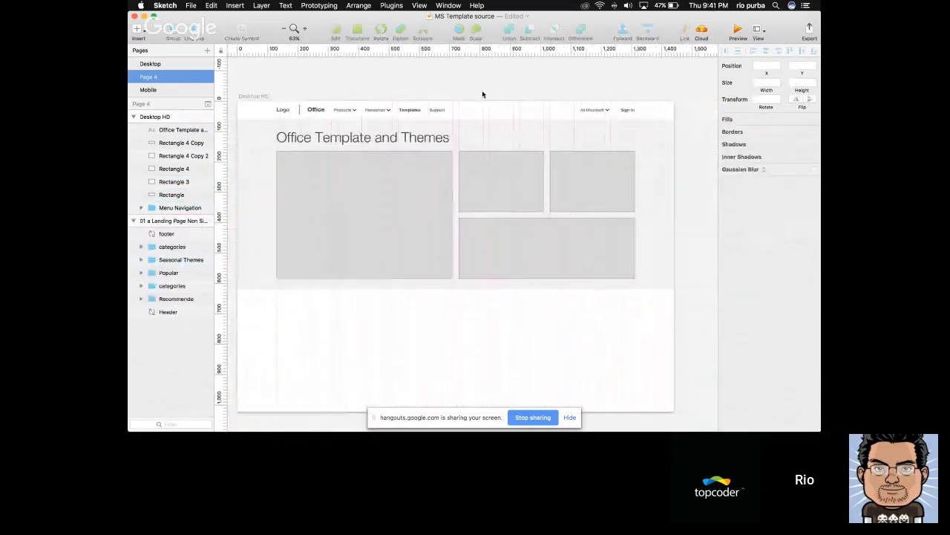
pyautogui.click(434, 138)
pyautogui.press('alt')
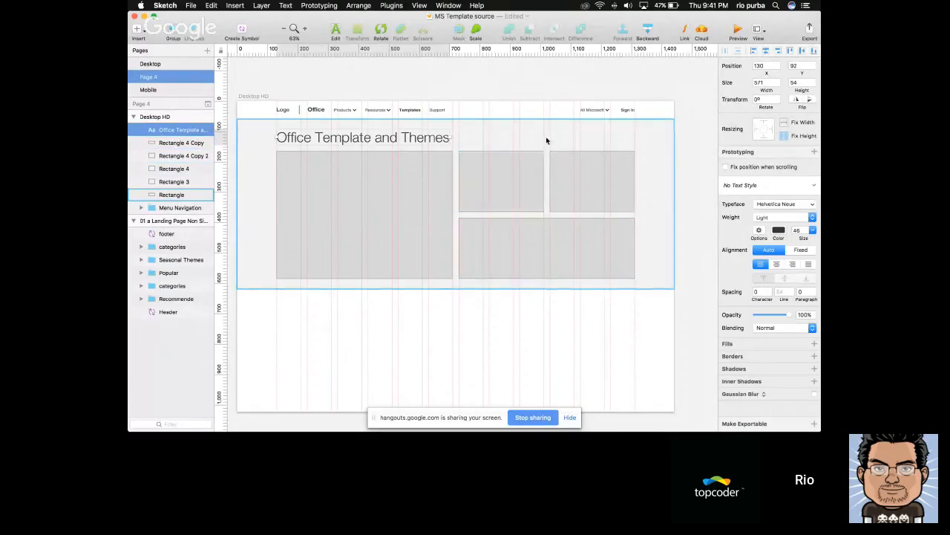
pyautogui.press('super+g')
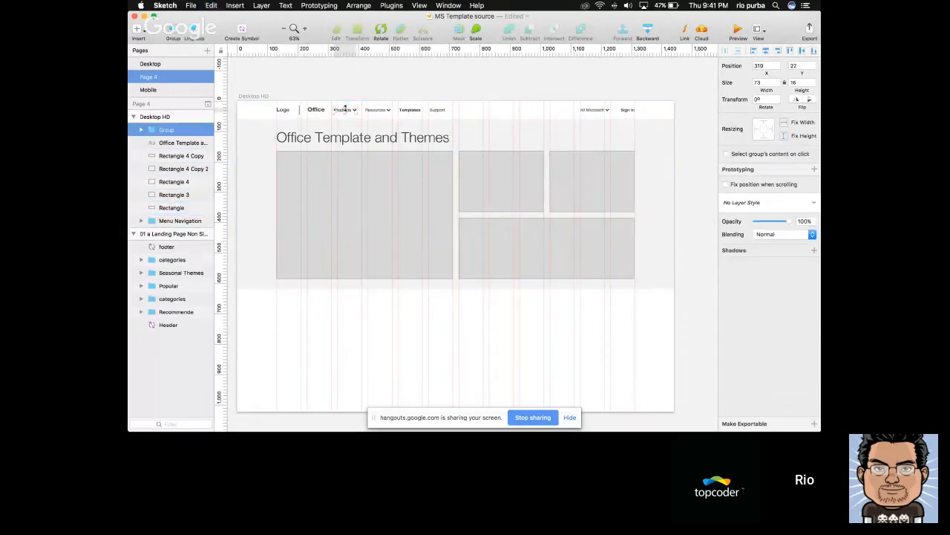
pyautogui.moveTo(349, 113); pyautogui.dragTo(569, 142)
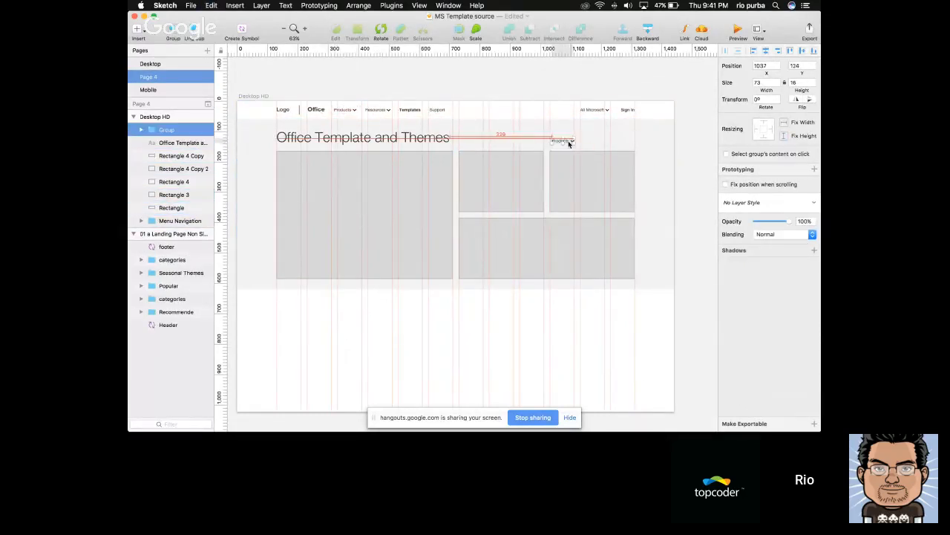
# Align the copied Products dropdown with the "Office Template and Themes" heading along their vertical centres
pyautogui.scroll(3, 570, 144)
pyautogui.keyDown('shift'); pyautogui.click(314, 134); pyautogui.keyUp('shift')
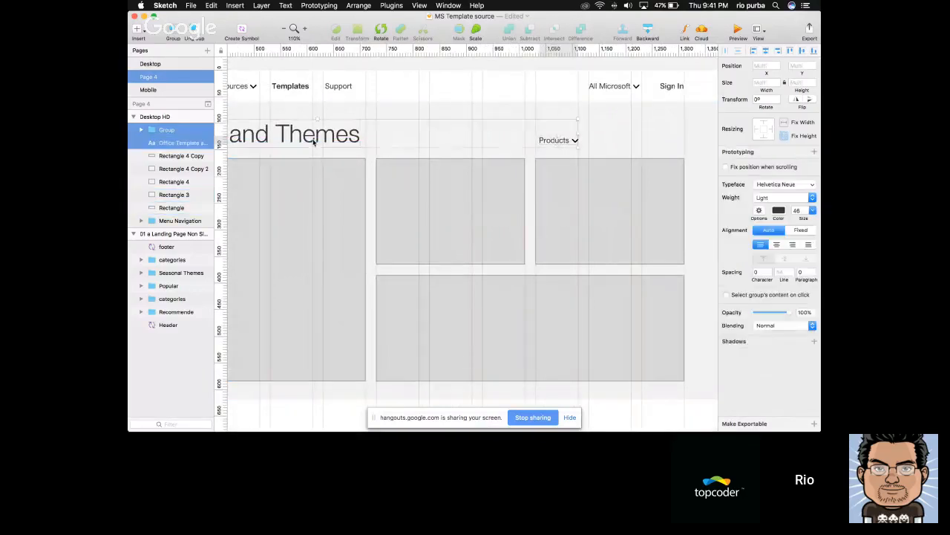
pyautogui.click(781, 51)
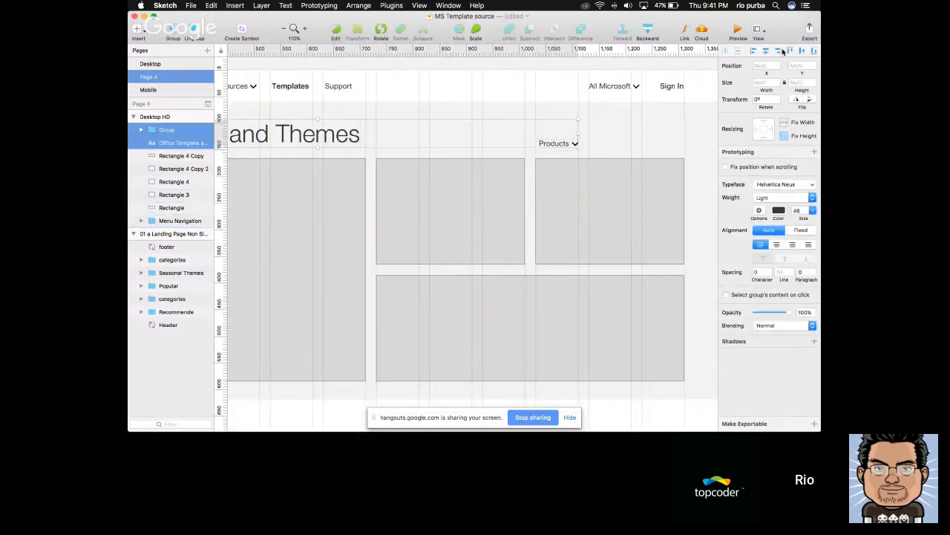
pyautogui.click(803, 52)
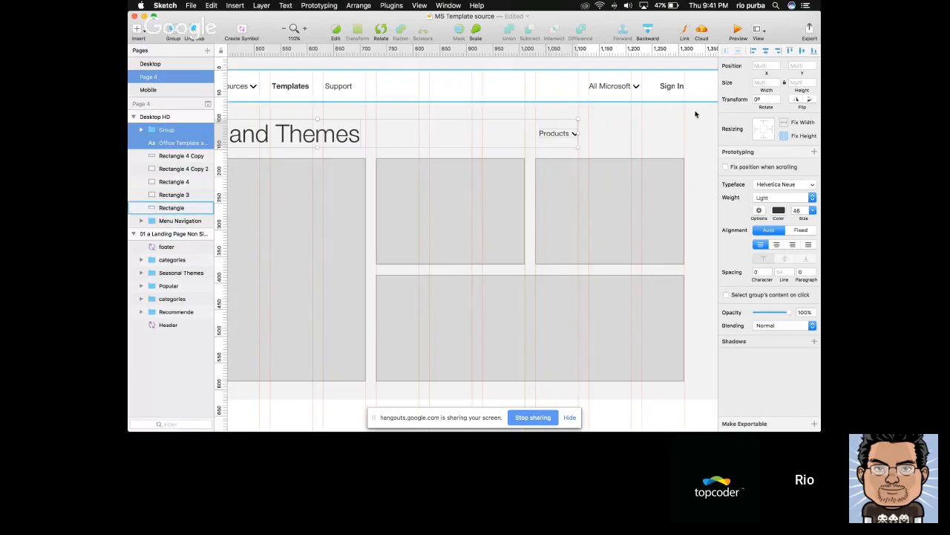
# Align the copied Products dropdown to the heading's bottom edge, then nudge the dropdown up to Y 123
pyautogui.click(815, 52)
pyautogui.keyDown('shift'); pyautogui.click(340, 139); pyautogui.keyUp('shift')
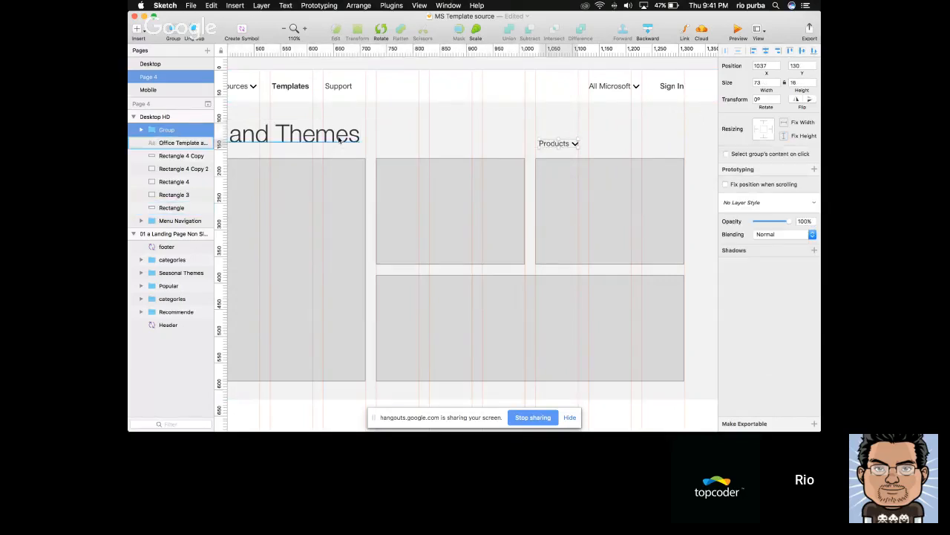
pyautogui.press('Up')
pyautogui.press('Up')
pyautogui.press('Up')
pyautogui.press('Up')
pyautogui.press('Up')
pyautogui.press('Up')
pyautogui.press('Up')
# Draw a rectangle about 180 px wide beside the copied Products dropdown and set its height to 40
pyautogui.press('r')
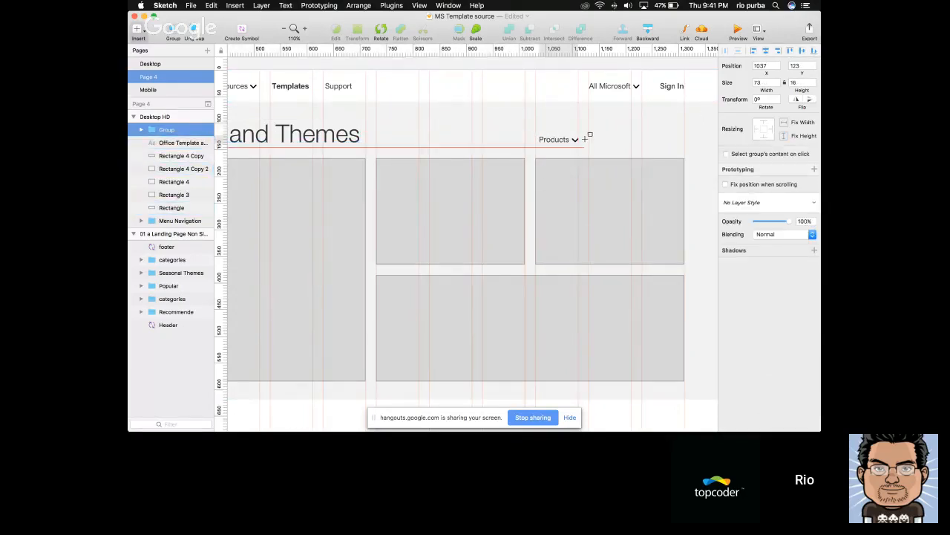
pyautogui.moveTo(588, 132); pyautogui.dragTo(684, 147)
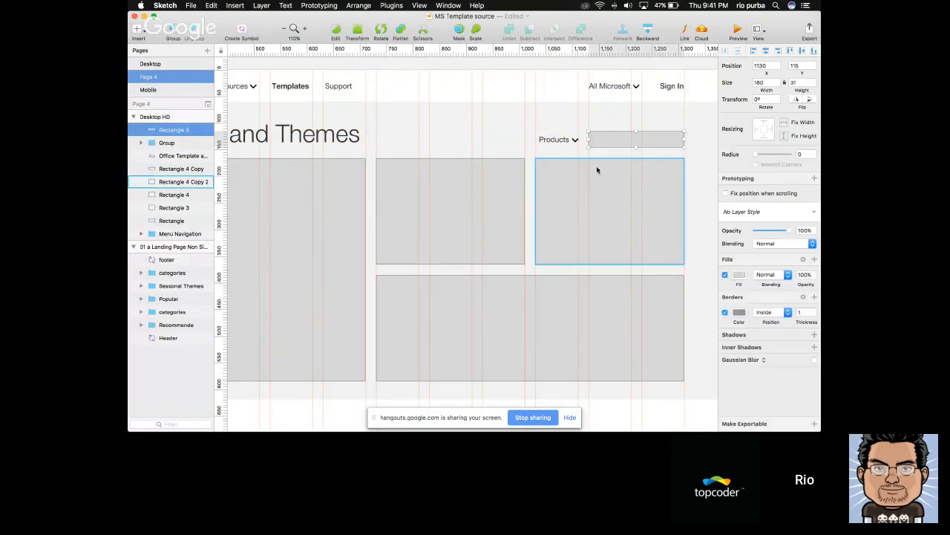
pyautogui.doubleClick(800, 83)
pyautogui.write('40')
pyautogui.press('Return')
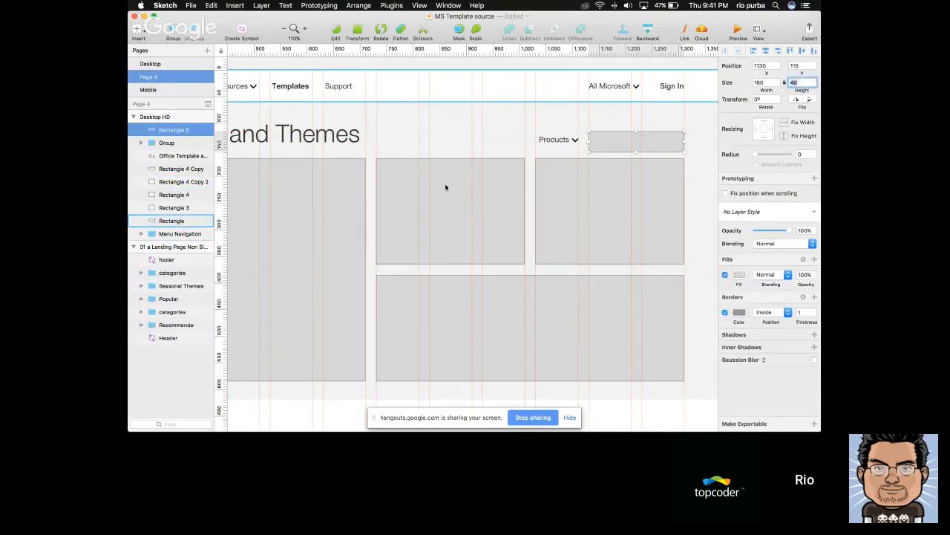
# Move the Products dropdown to X 930 and the new rectangle to X 1030, above the upper-right small box
pyautogui.scroll(-5, 403, 214)
pyautogui.hscroll(-3, 404, 214)
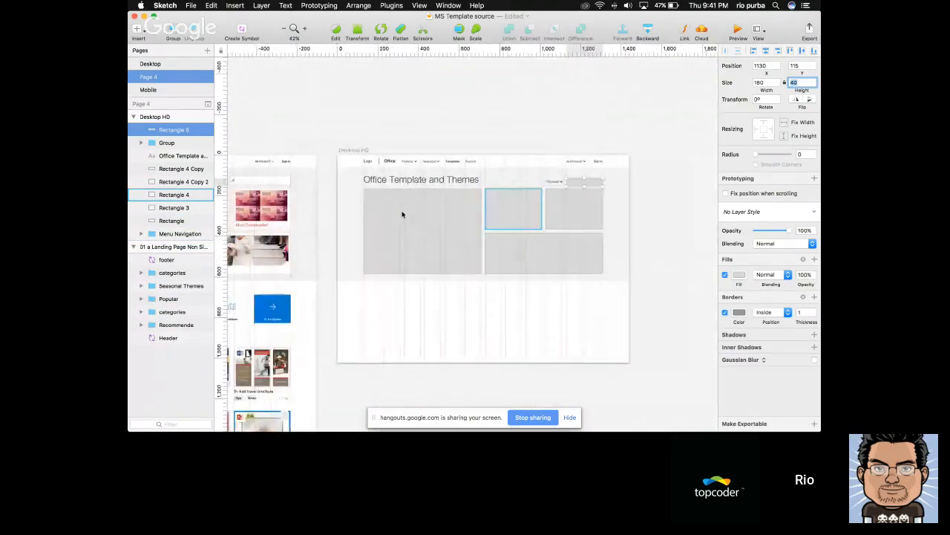
pyautogui.click(552, 182)
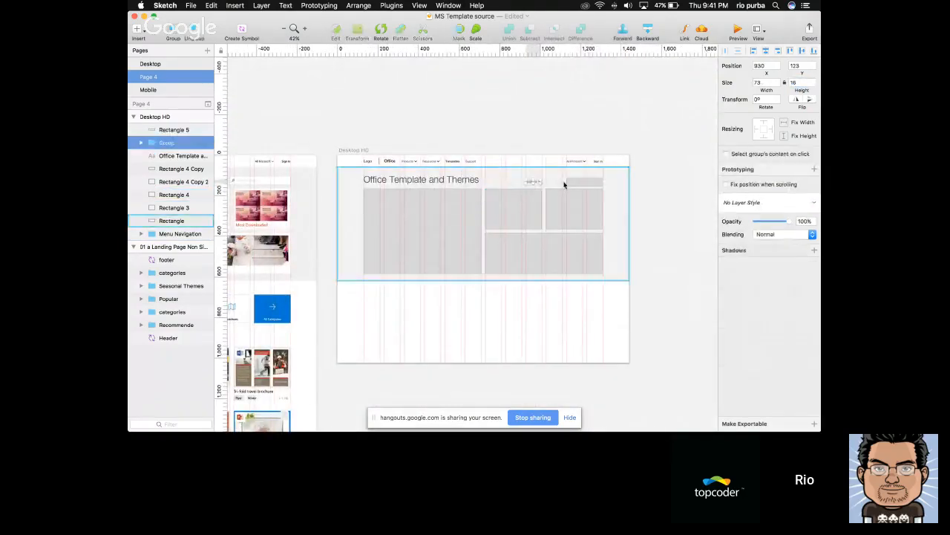
pyautogui.click(567, 184)
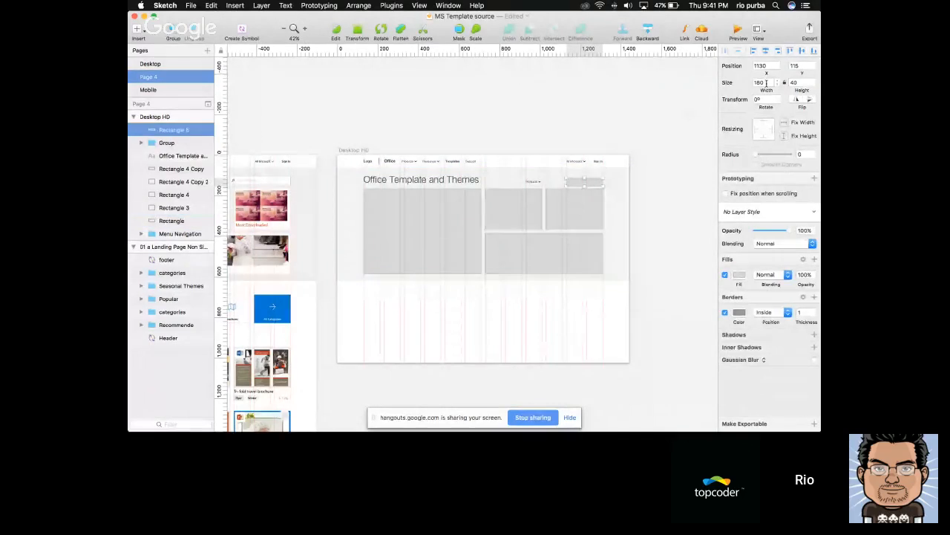
pyautogui.moveTo(590, 178); pyautogui.dragTo(565, 180)
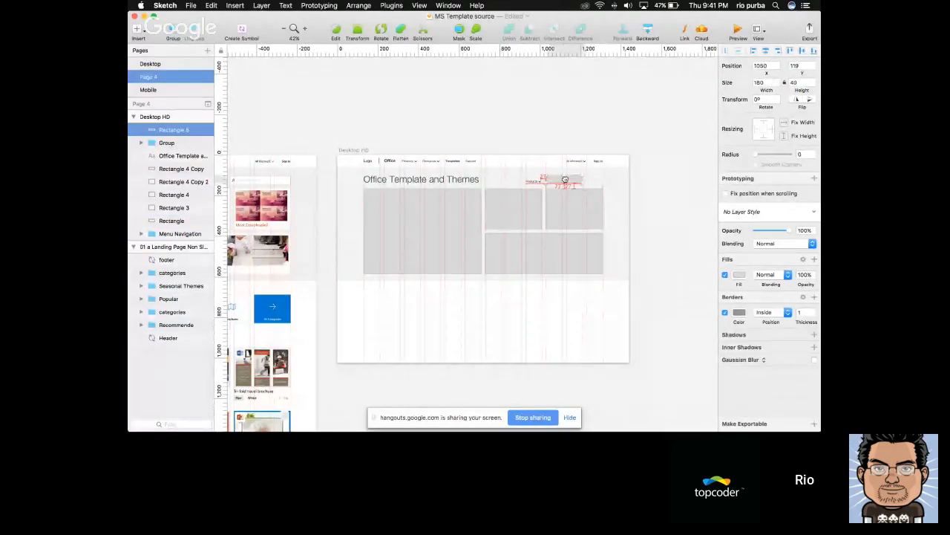
# Widen the new rectangle to 280 to match the box beneath it and nudge it down to Y 106
pyautogui.scroll(5, 566, 180)
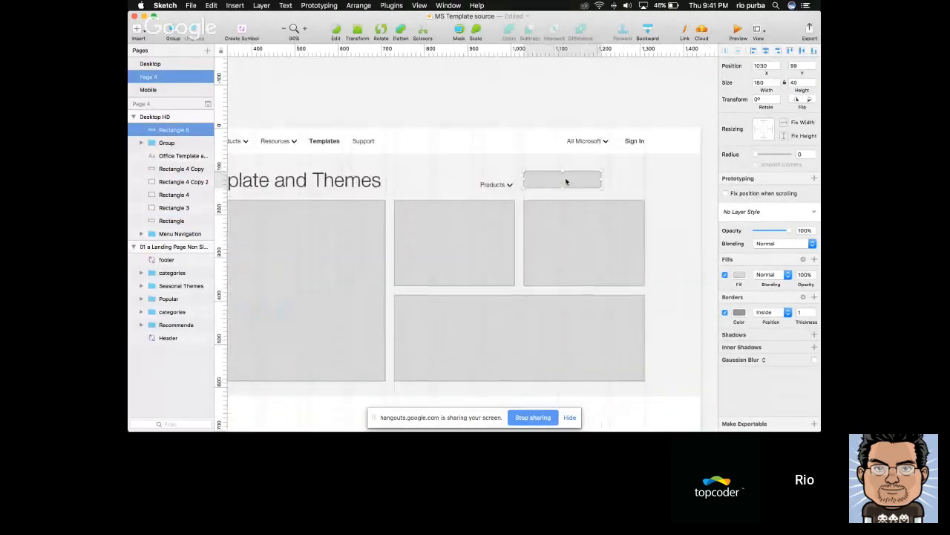
pyautogui.moveTo(599, 178); pyautogui.dragTo(646, 178)
pyautogui.press('Down')
pyautogui.press('Down')
pyautogui.press('Down')
pyautogui.press('Down')
pyautogui.press('Down')
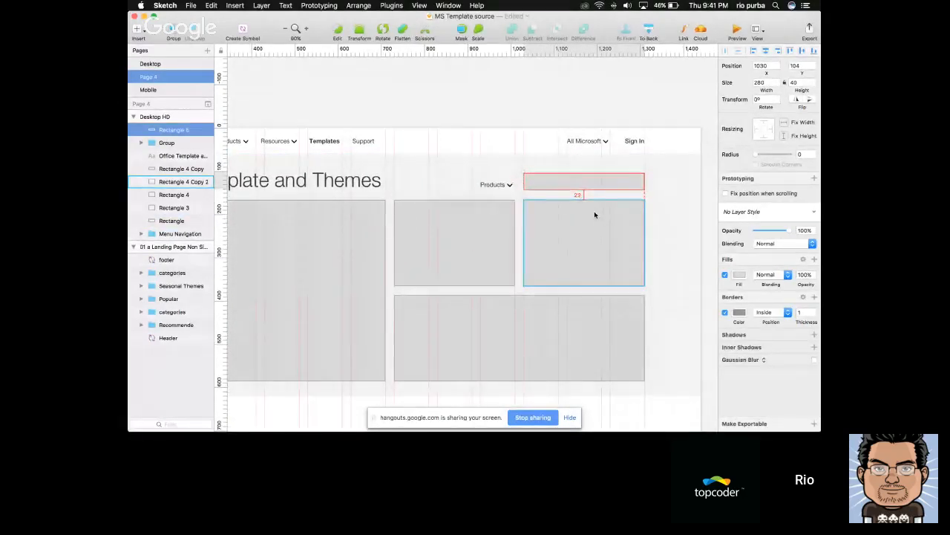
pyautogui.press('Down')
pyautogui.press('Down')
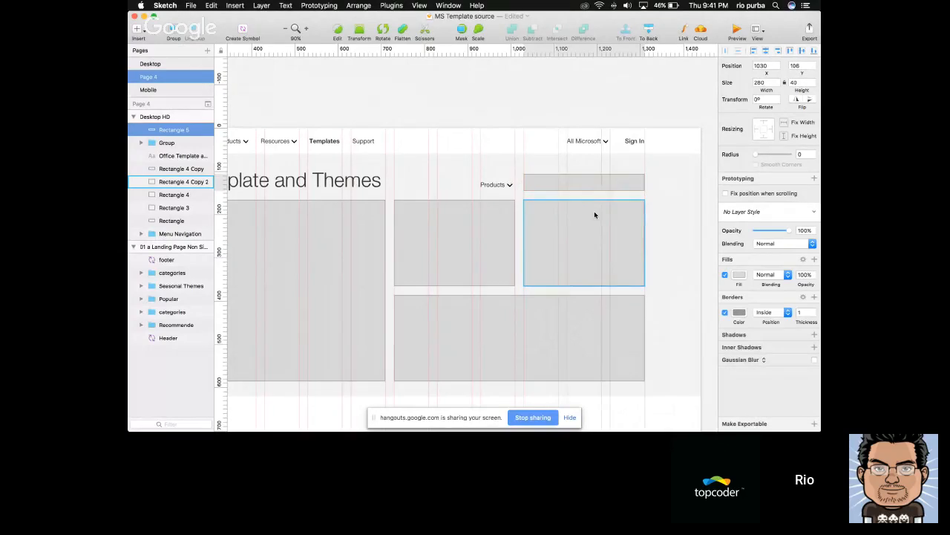
# Set the new rectangle's border colour to D2D2D2 and its fill to white (FFFFFF)
pyautogui.click(734, 313)
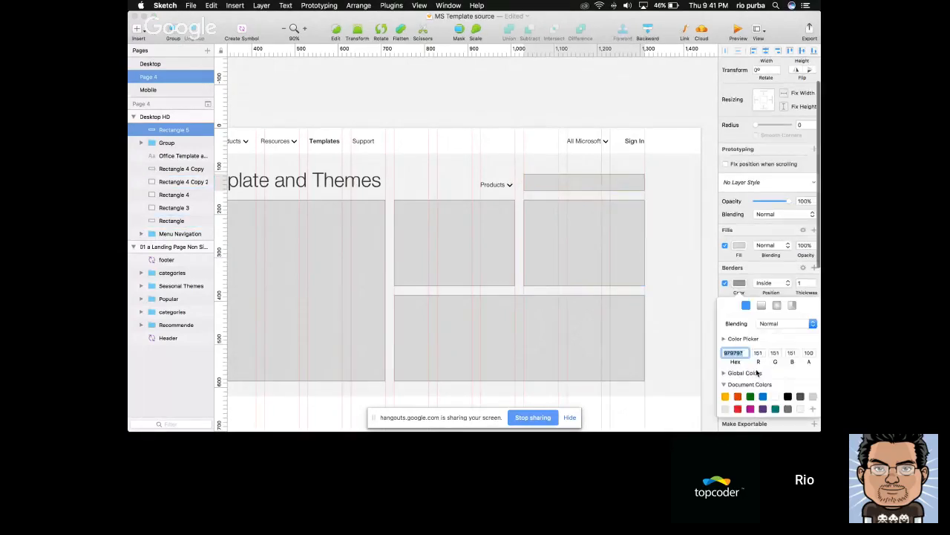
pyautogui.click(739, 245)
pyautogui.click(779, 369)
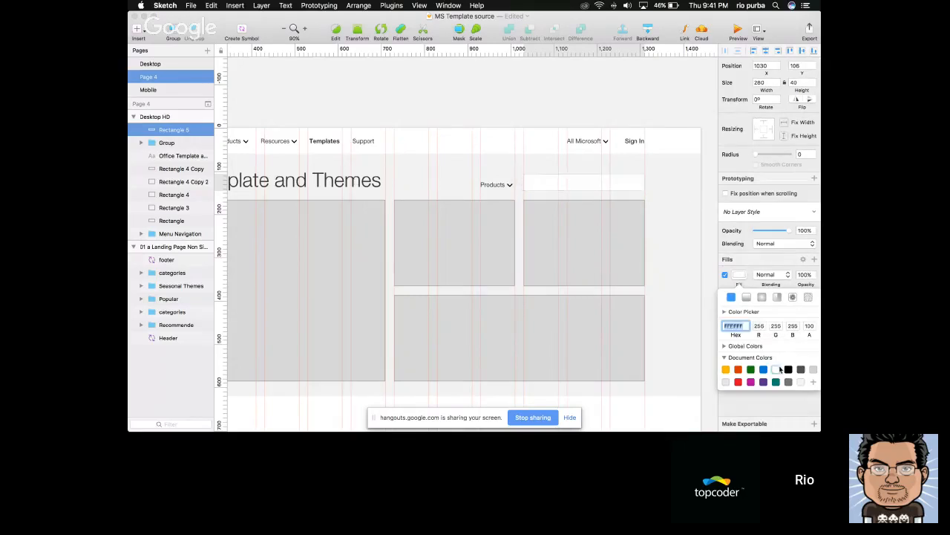
# Align the Products dropdown with the white rectangle along their vertical centres
pyautogui.click(490, 188)
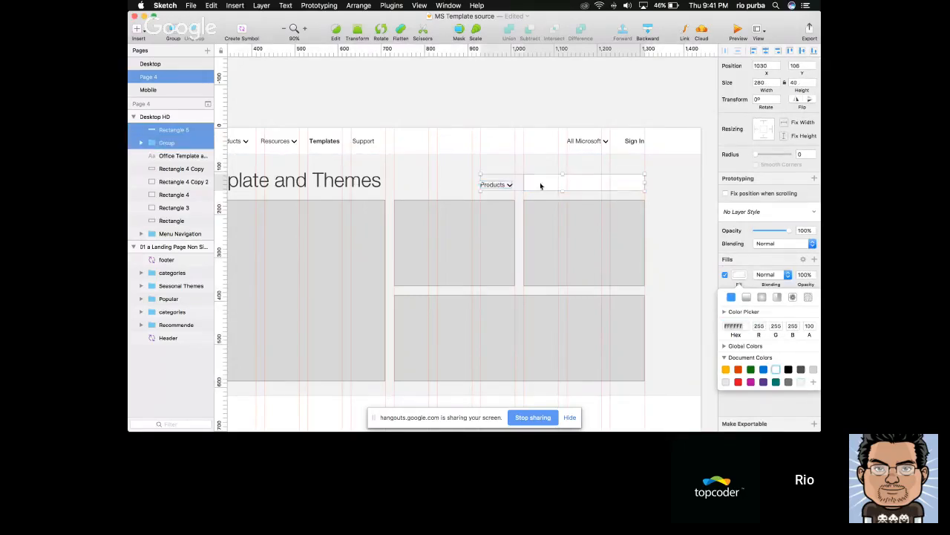
pyautogui.scroll(-5, 539, 72)
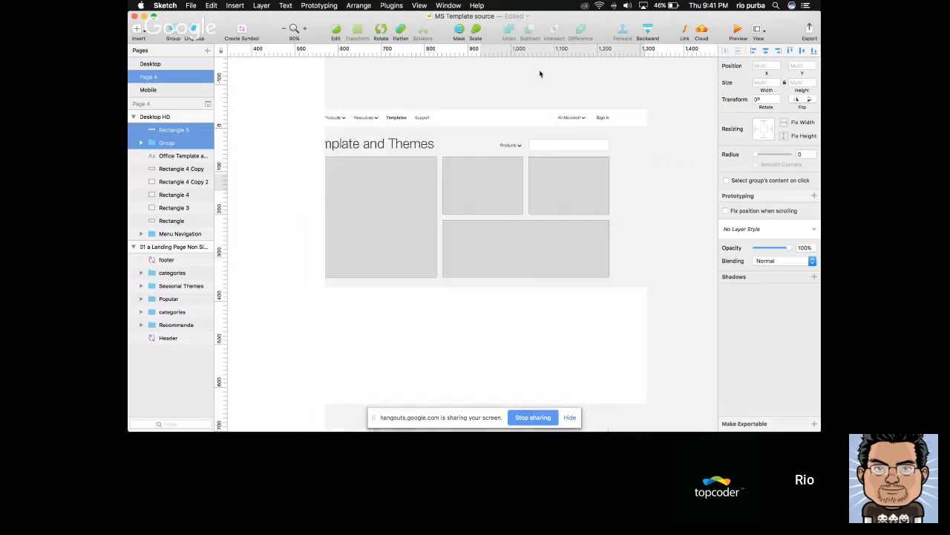
pyautogui.scroll(5, 554, 92)
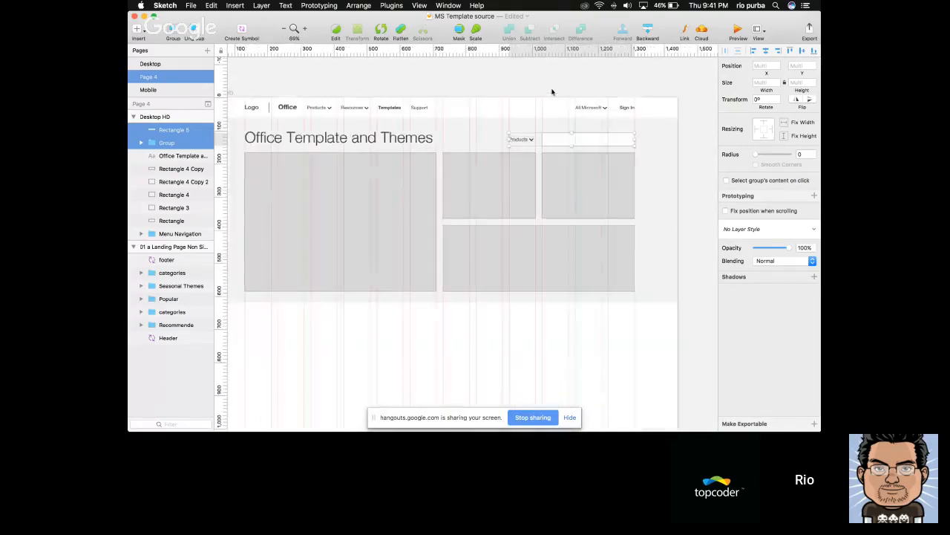
pyautogui.click(553, 91)
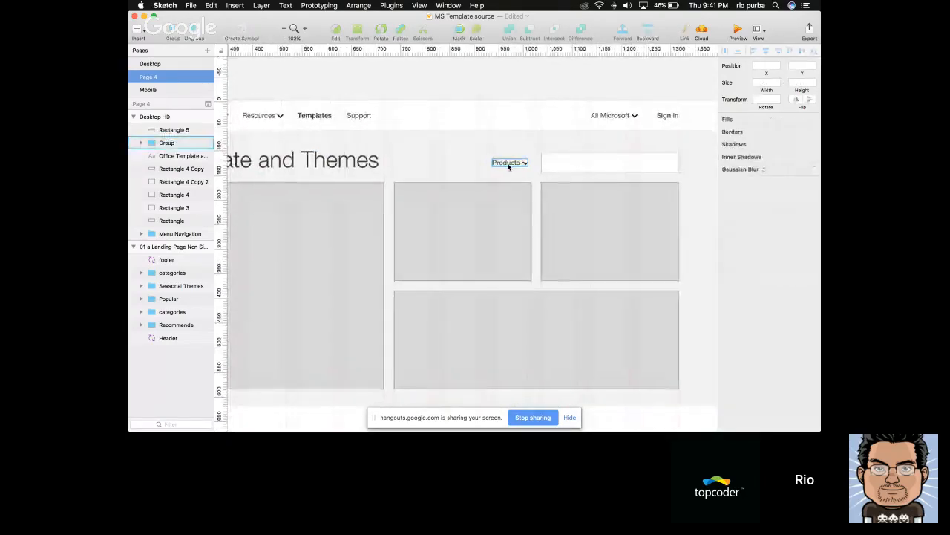
# Change the copied Products dropdown's text to "Show Categories", following the reference page design
pyautogui.hscroll(-15, 508, 166)
pyautogui.scroll(-3, 508, 166)
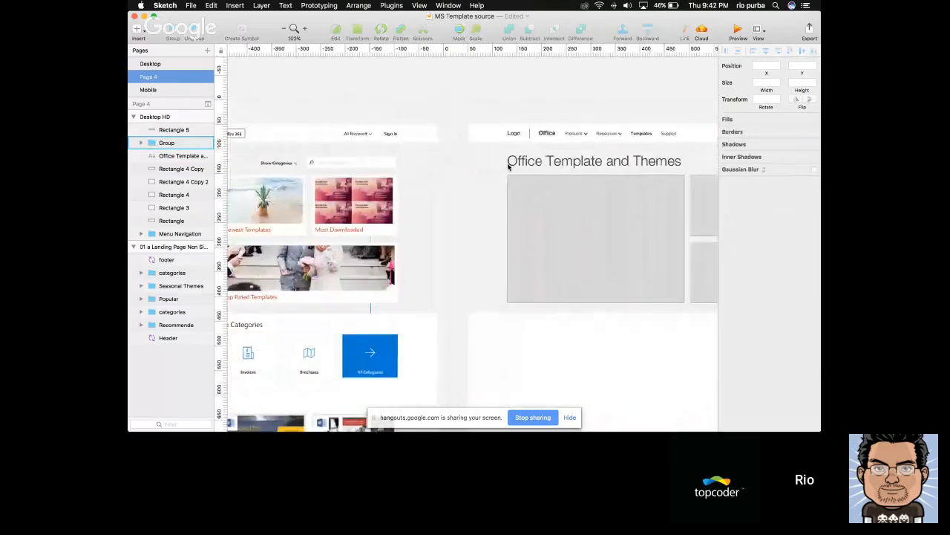
pyautogui.hscroll(10, 508, 167)
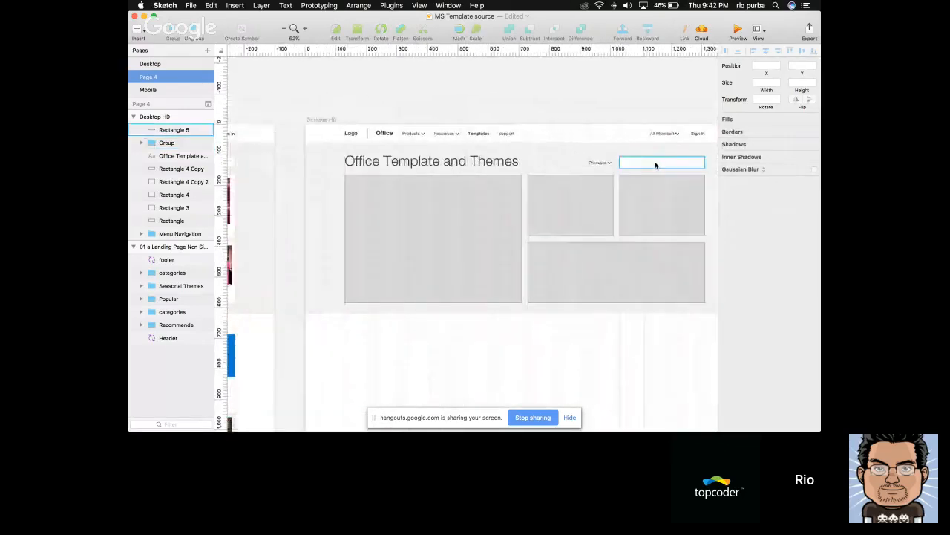
pyautogui.click(585, 150)
pyautogui.doubleClick(584, 150)
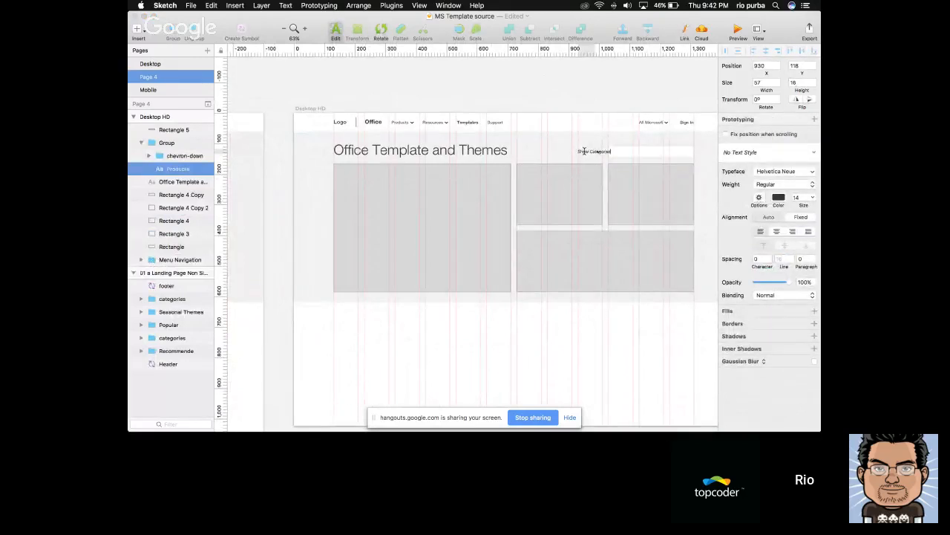
pyautogui.press('Escape')
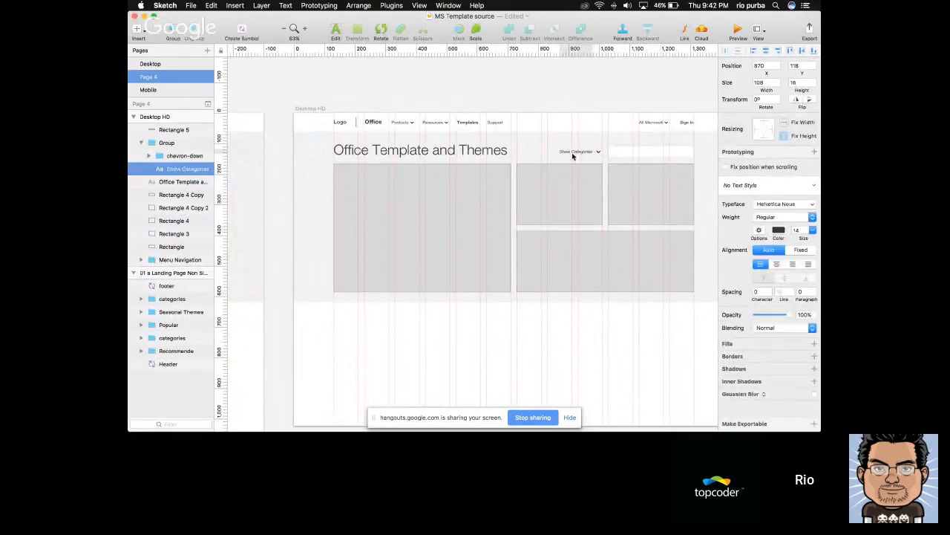
# Nudge the "Show Categories" text to X 875 so it sits closer to its chevron
pyautogui.scroll(5, 575, 155)
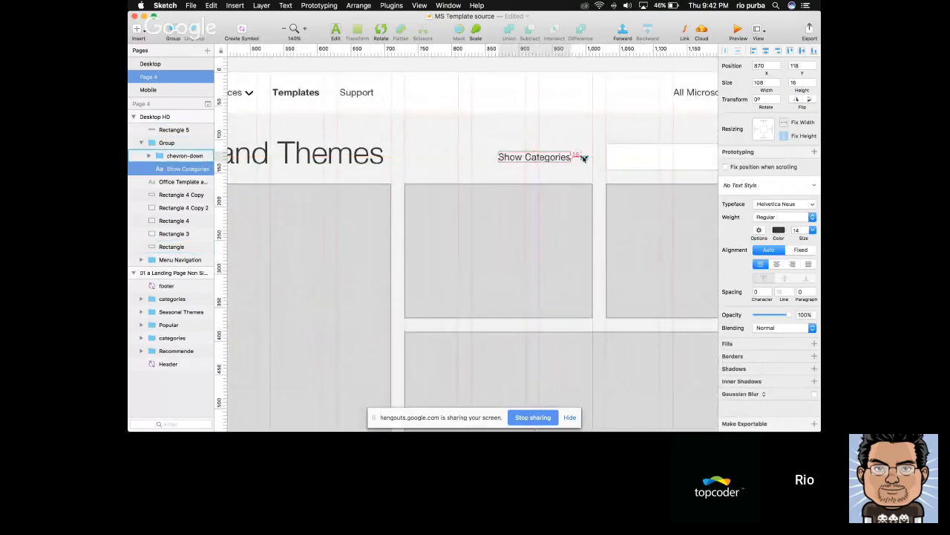
pyautogui.press('Right')
pyautogui.press('Right')
pyautogui.press('Right')
pyautogui.press('Right')
pyautogui.press('Right')
pyautogui.press('Right')
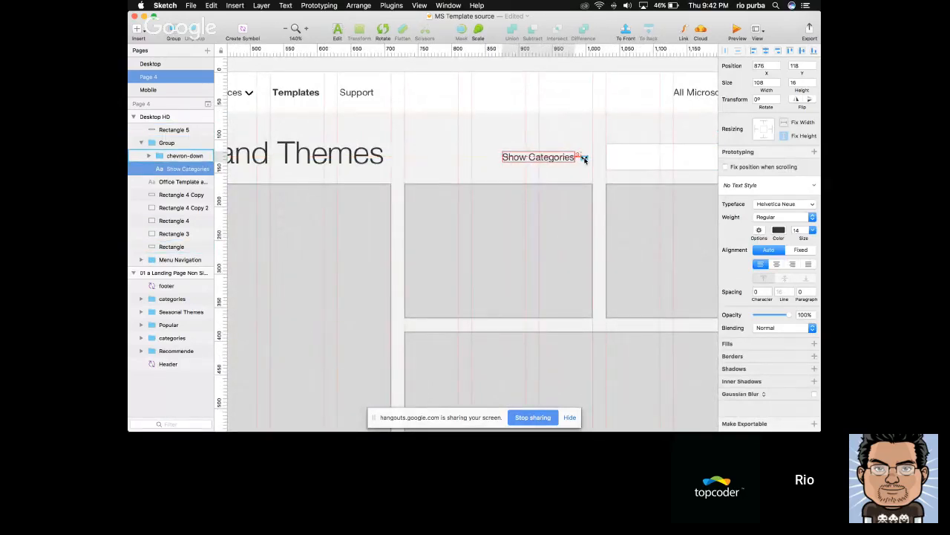
pyautogui.press('Left')
pyautogui.press('Escape')
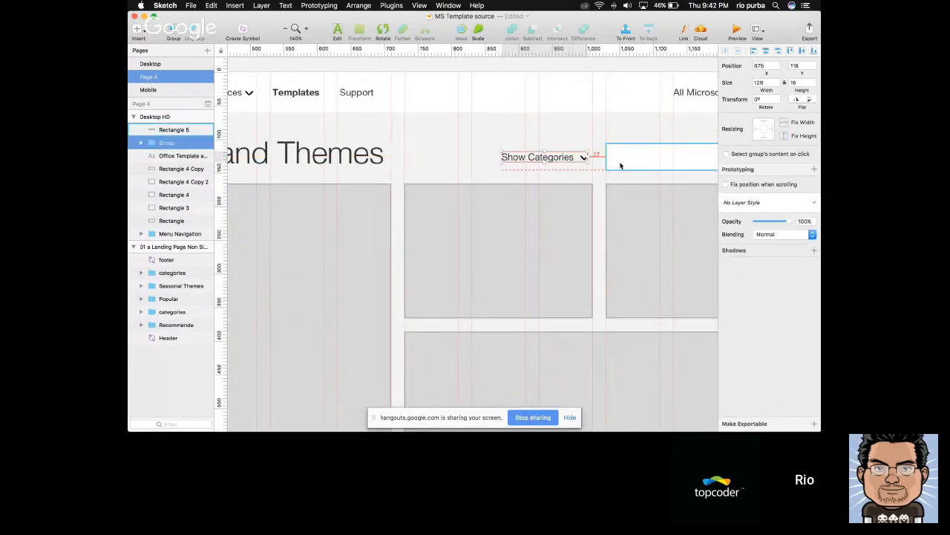
# Move the "Show Categories" dropdown group to X 882, closer to the white rectangle, and select that rectangle
pyautogui.scroll(-2, 621, 166)
pyautogui.moveTo(583, 161); pyautogui.dragTo(588, 160)
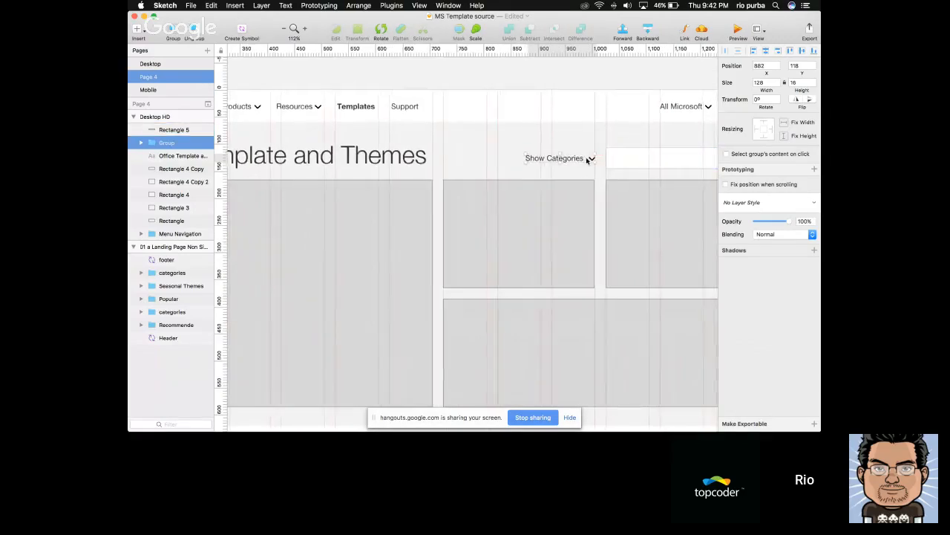
pyautogui.hscroll(4, 587, 159)
pyautogui.click(586, 160)
# Switch to Safari and search the Feather icons site for "search"
pyautogui.press('super+Tab')
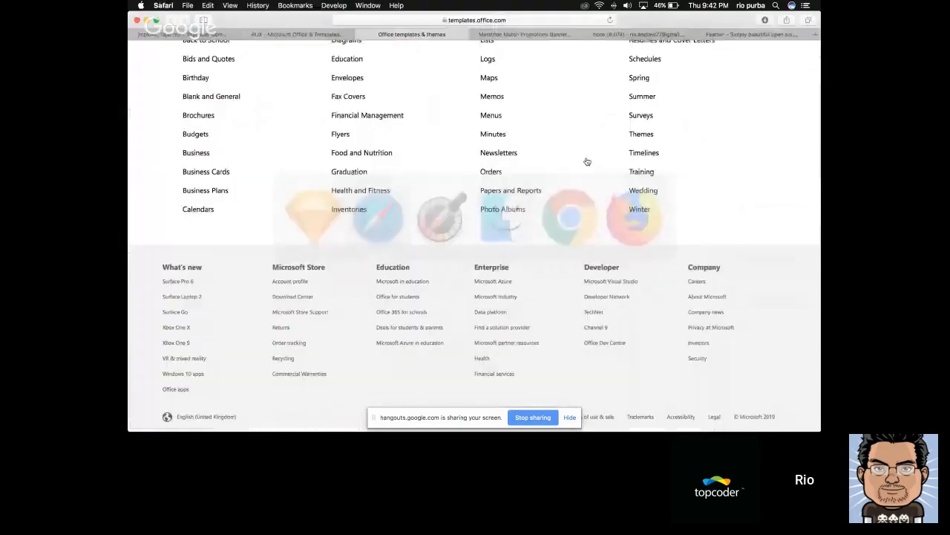
pyautogui.scroll(12, 469, 177)
pyautogui.click(753, 36)
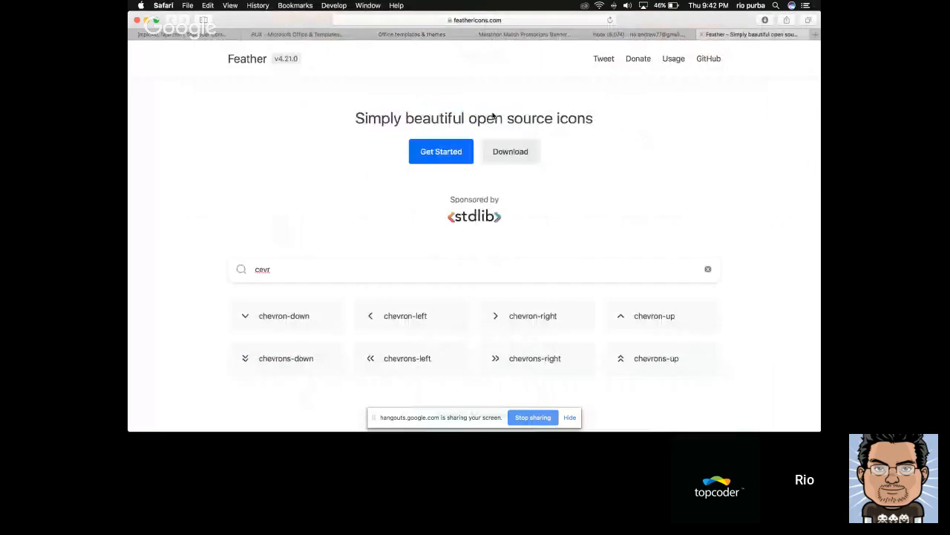
pyautogui.click(347, 262)
pyautogui.press('super+a')
pyautogui.write('search')
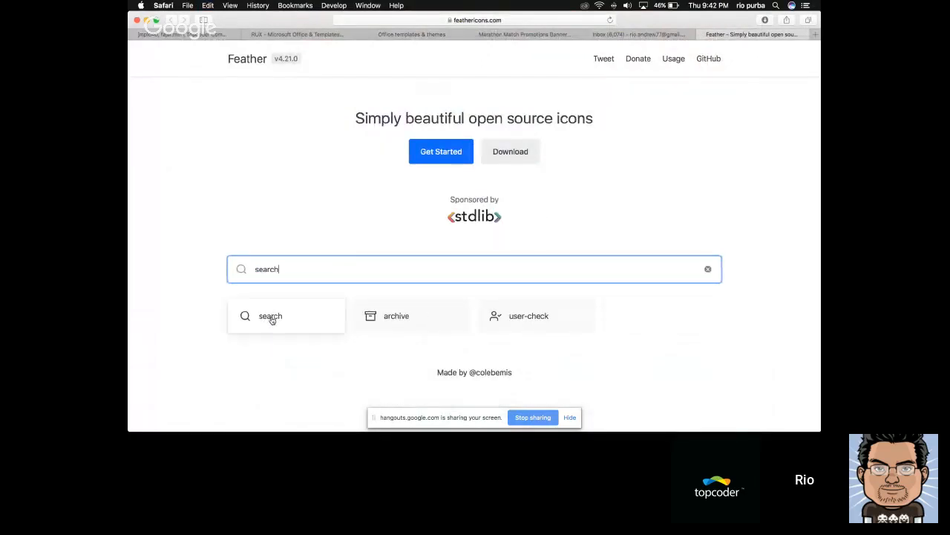
# Switch to Finder and look through the SVG files in the icons folder for a search icon
pyautogui.press('super+Tab')
pyautogui.press('super+Tab')
pyautogui.press('super+Tab')
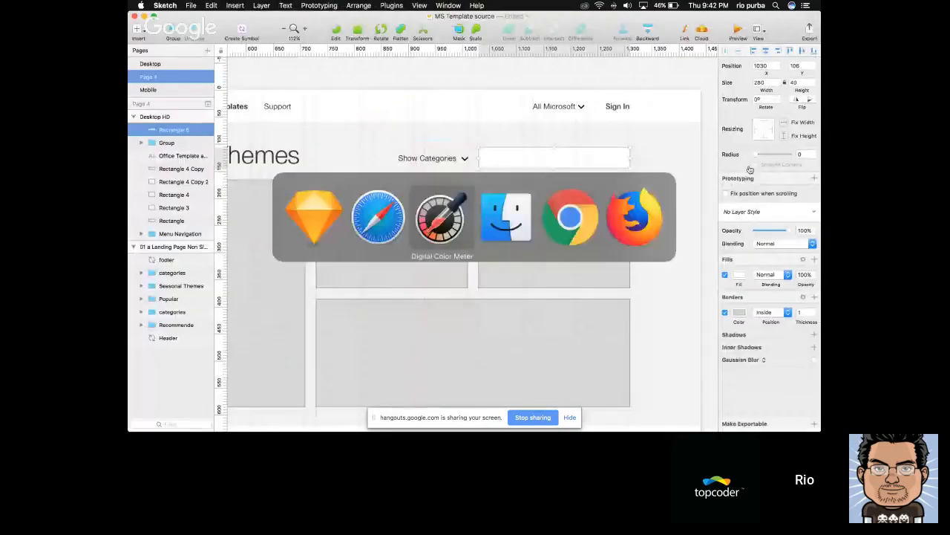
pyautogui.press('super+Tab')
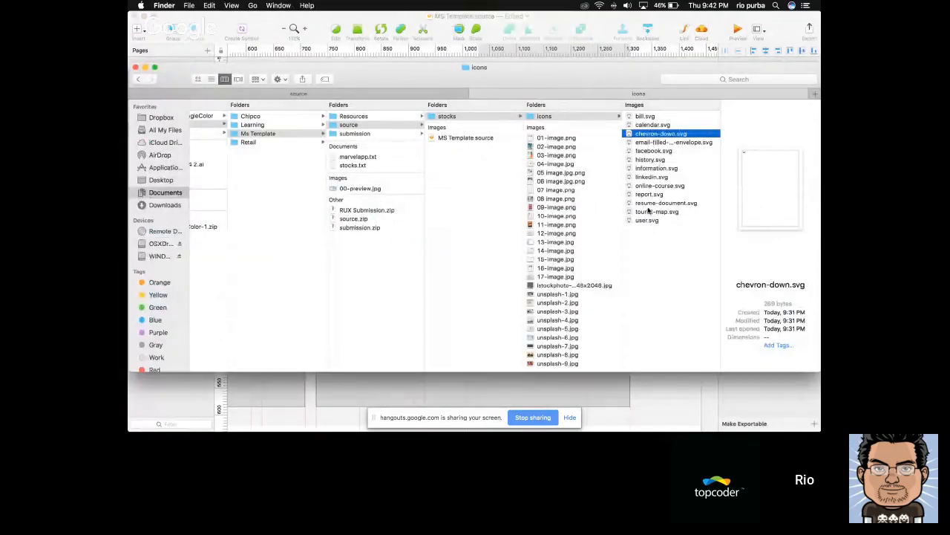
pyautogui.click(644, 124)
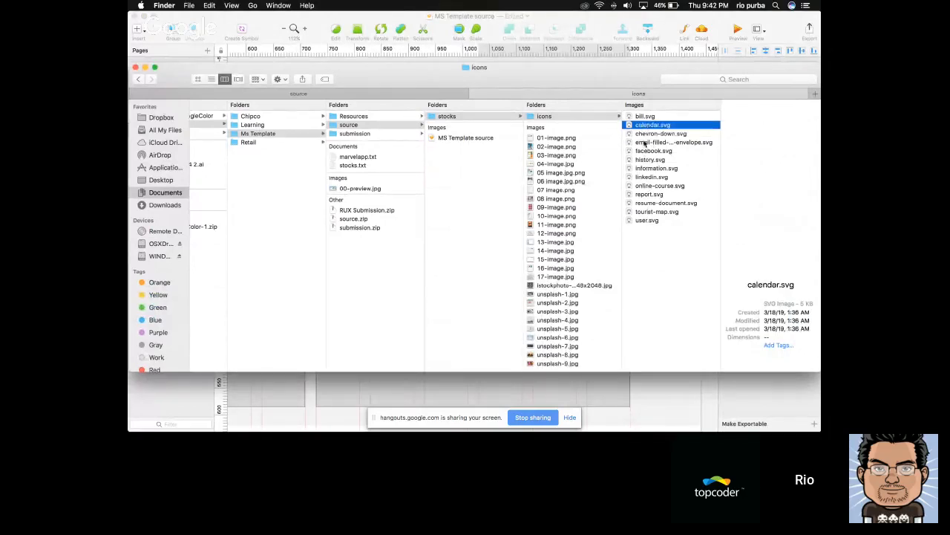
pyautogui.click(647, 186)
pyautogui.click(647, 219)
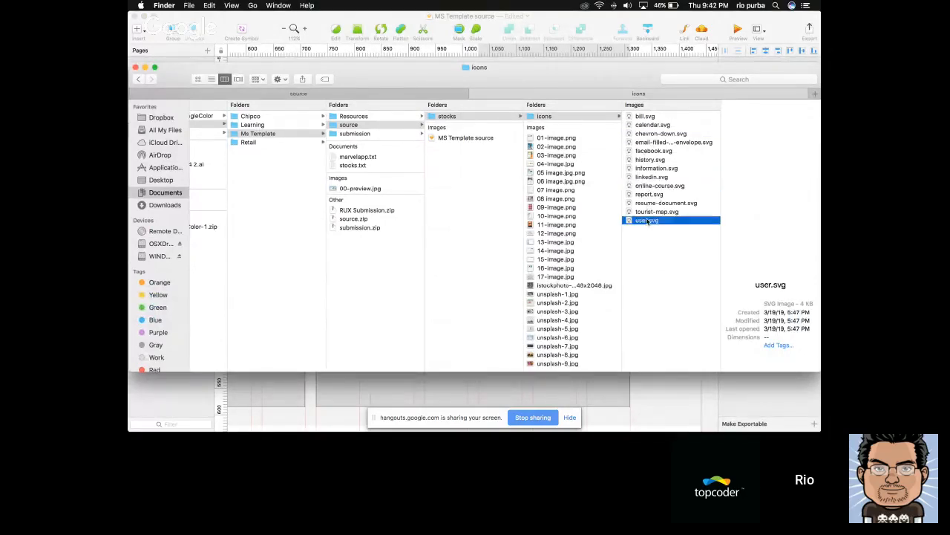
# Return to Safari and reveal the downloaded search.svg in Finder
pyautogui.press('super+Tab')
pyautogui.press('super+Tab')
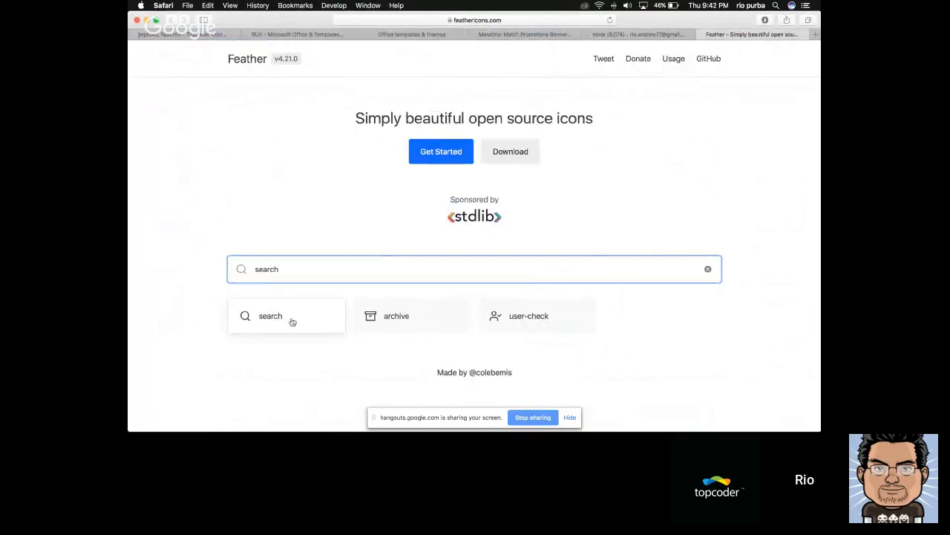
pyautogui.click(767, 21)
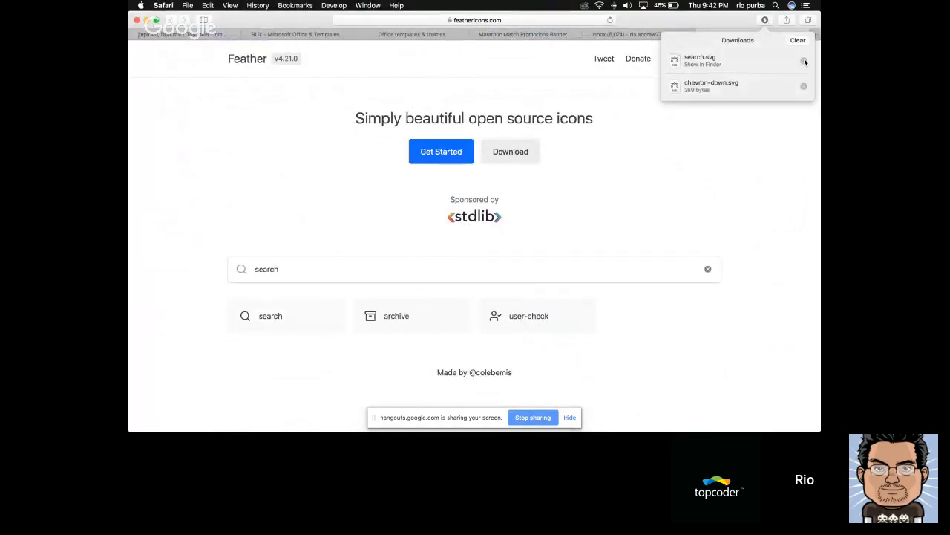
pyautogui.click(803, 62)
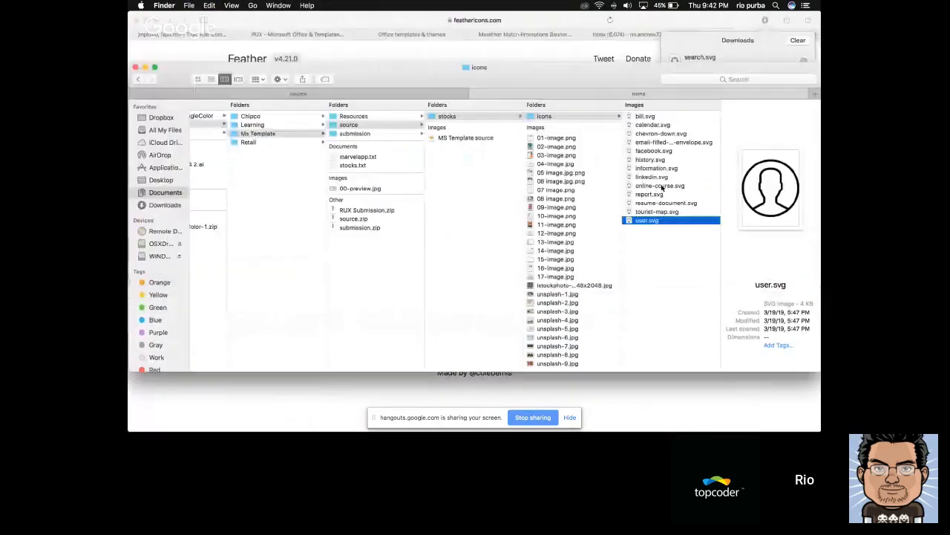
# Switch to Sketch and place the search icon inside the white rectangle at X 1040, Y 117, aligned vertically with the rectangle's middle
pyautogui.click(657, 214)
pyautogui.press('super+Tab')
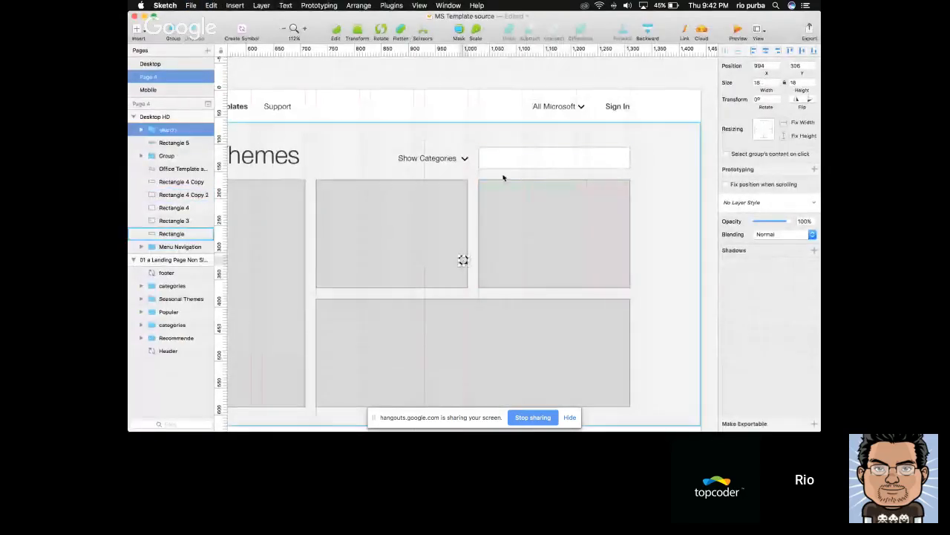
pyautogui.keyDown('shift'); pyautogui.click(535, 157); pyautogui.keyUp('shift')
pyautogui.click(791, 49)
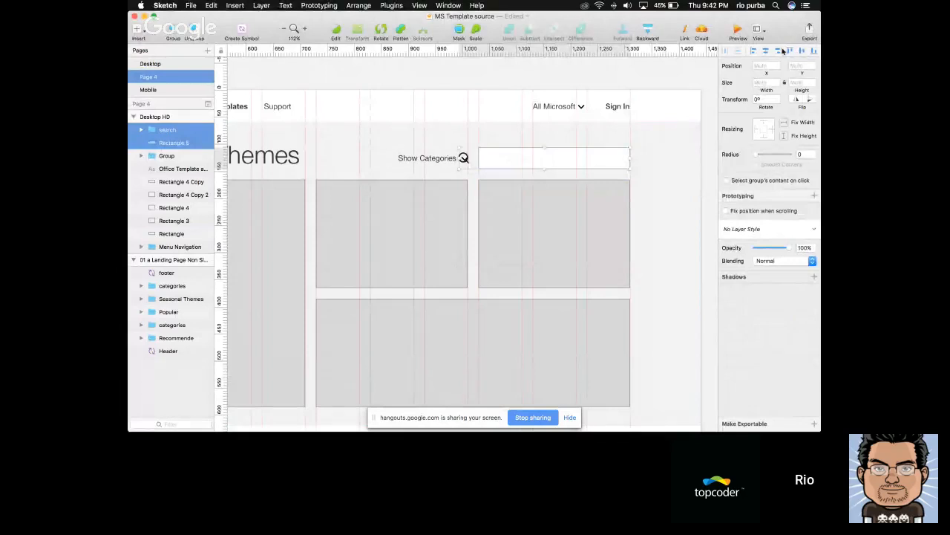
pyautogui.click(778, 49)
pyautogui.click(754, 49)
pyautogui.keyDown('shift'); pyautogui.click(565, 162); pyautogui.keyUp('shift')
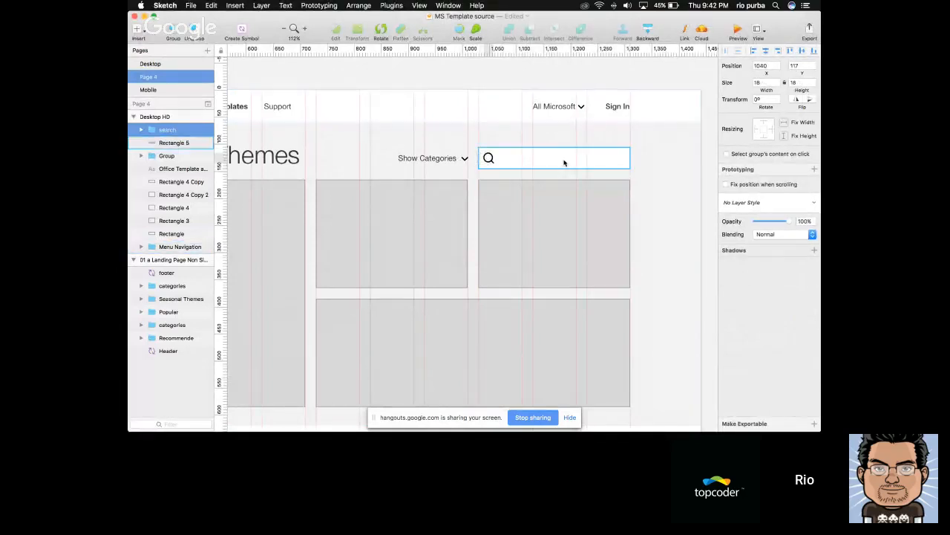
pyautogui.press('Return')
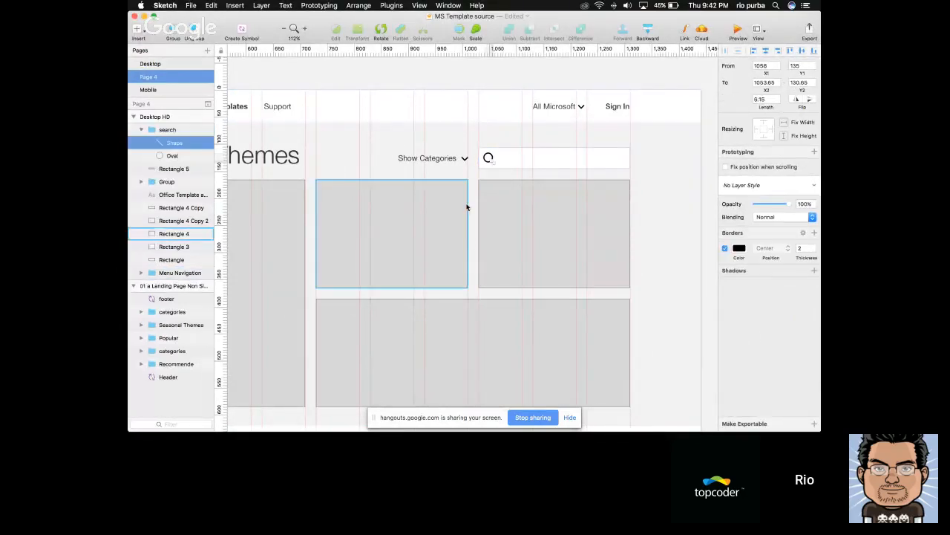
pyautogui.press('Escape')
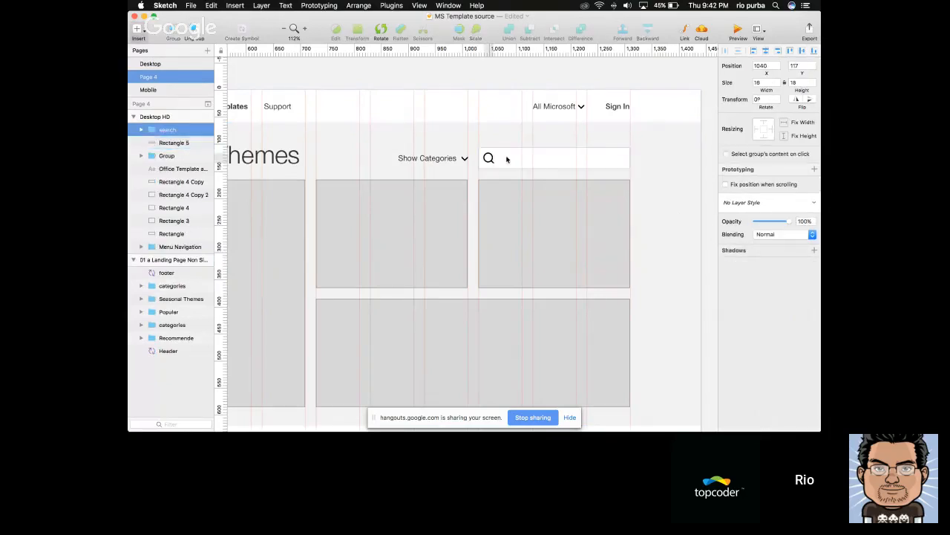
# Add the text "Search" beside the search icon, color it light gray, and center it vertically in the white rectangle
pyautogui.write('Search...')
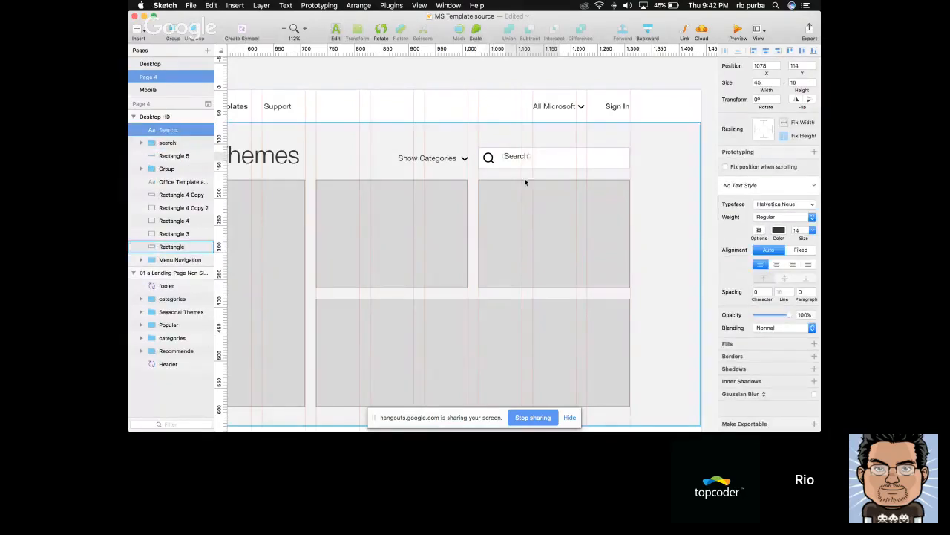
pyautogui.click(778, 231)
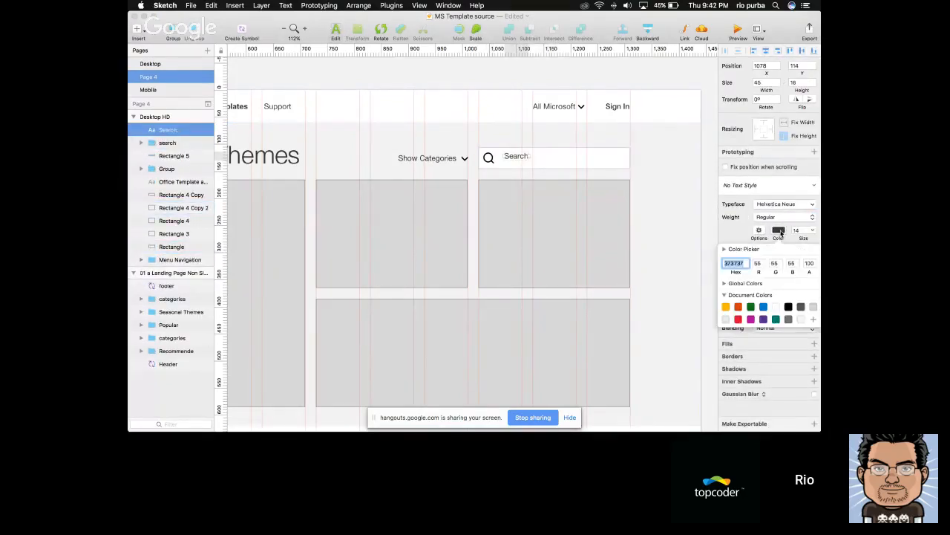
pyautogui.click(814, 308)
pyautogui.click(622, 158)
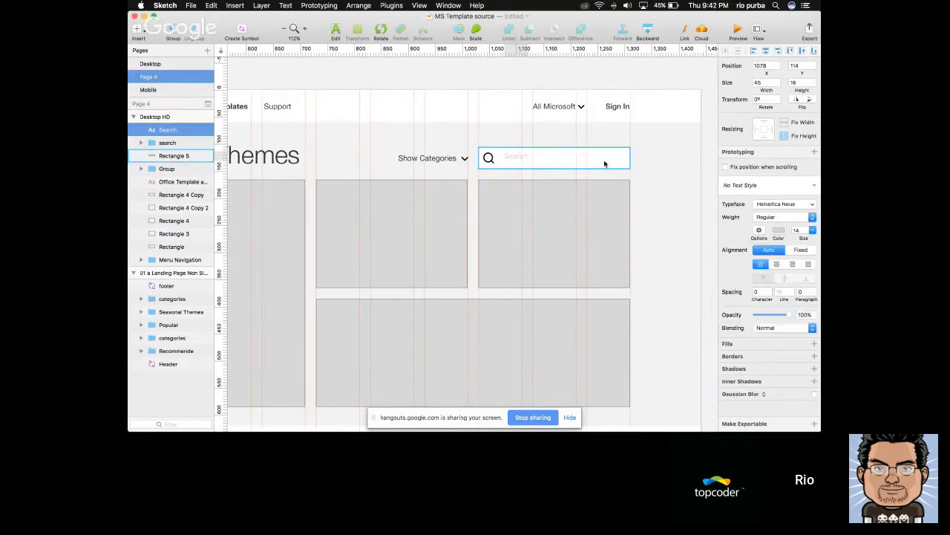
pyautogui.keyDown('shift'); pyautogui.click(605, 162); pyautogui.keyUp('shift')
pyautogui.click(811, 48)
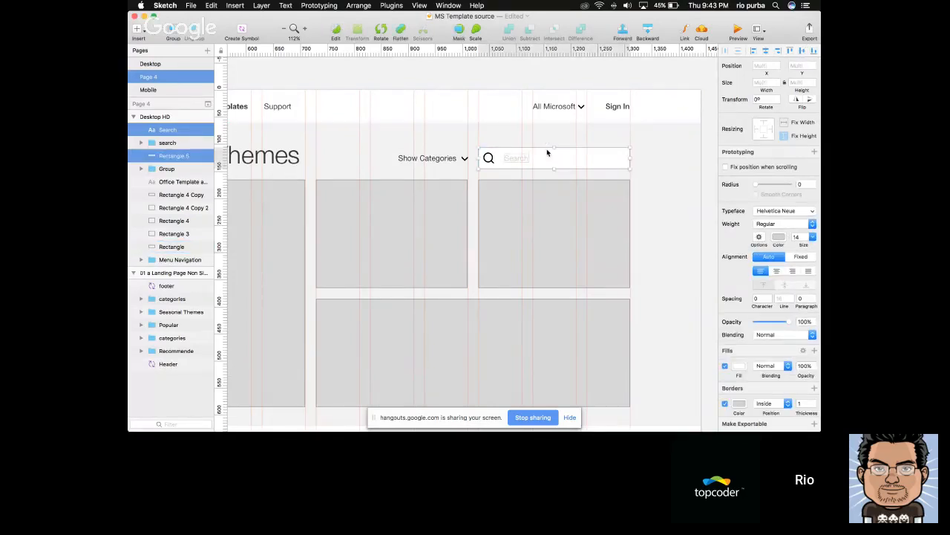
# Set the "Search" text to black 000000 at 50% opacity and move it closer to the icon, to X 1068
pyautogui.keyDown('shift'); pyautogui.click(547, 153); pyautogui.keyUp('shift')
pyautogui.click(778, 230)
pyautogui.click(789, 307)
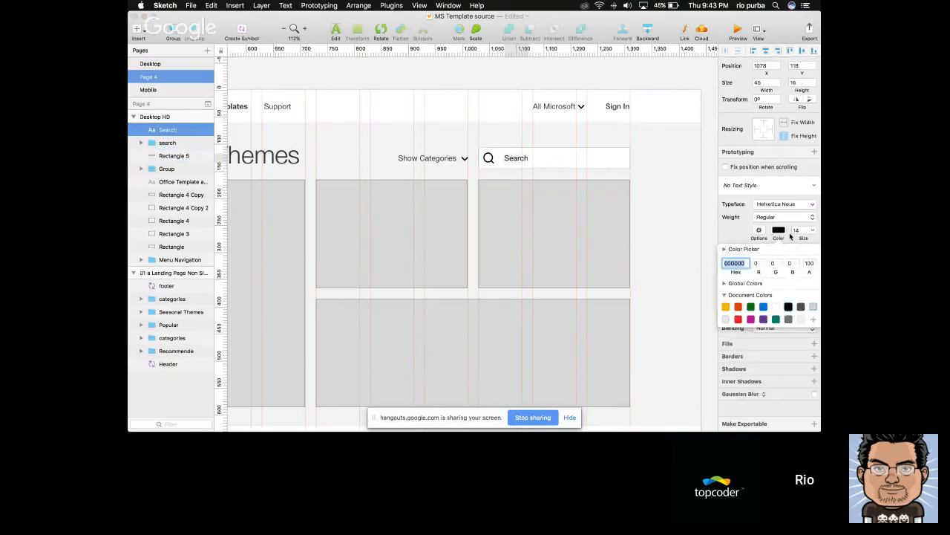
pyautogui.click(765, 245)
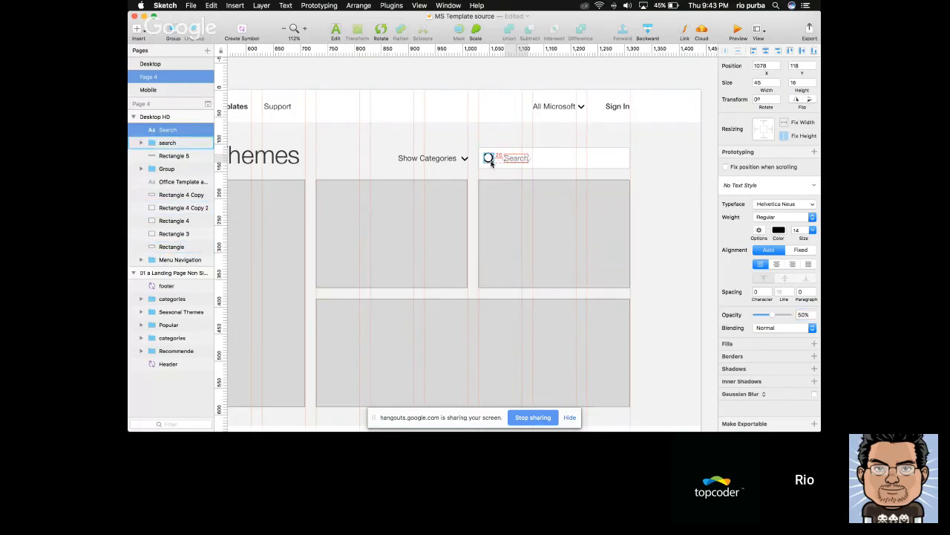
pyautogui.hotkey('alt', 'shift', 'Left')
# Change the placeholder text in the search box to "Search templates..."
pyautogui.scroll(-5, 601, 160)
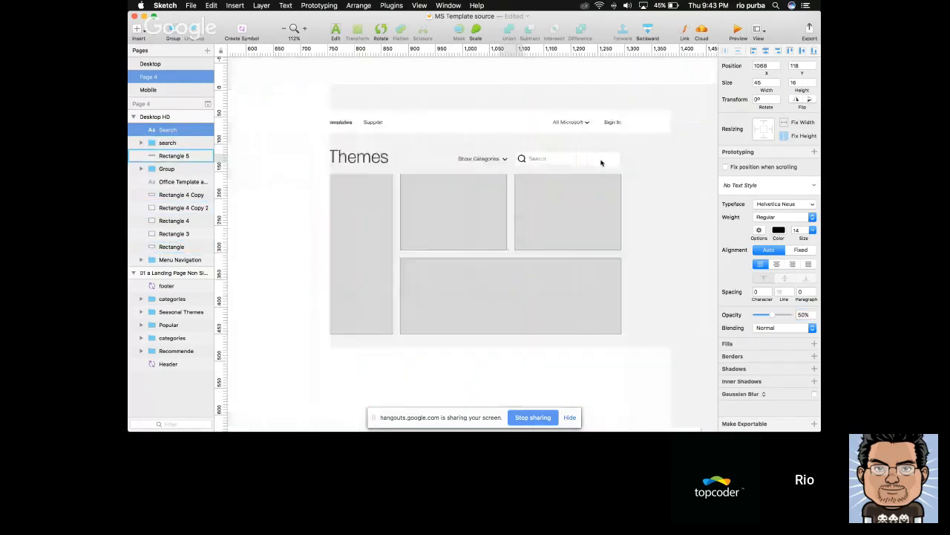
pyautogui.scroll(-5, 601, 160)
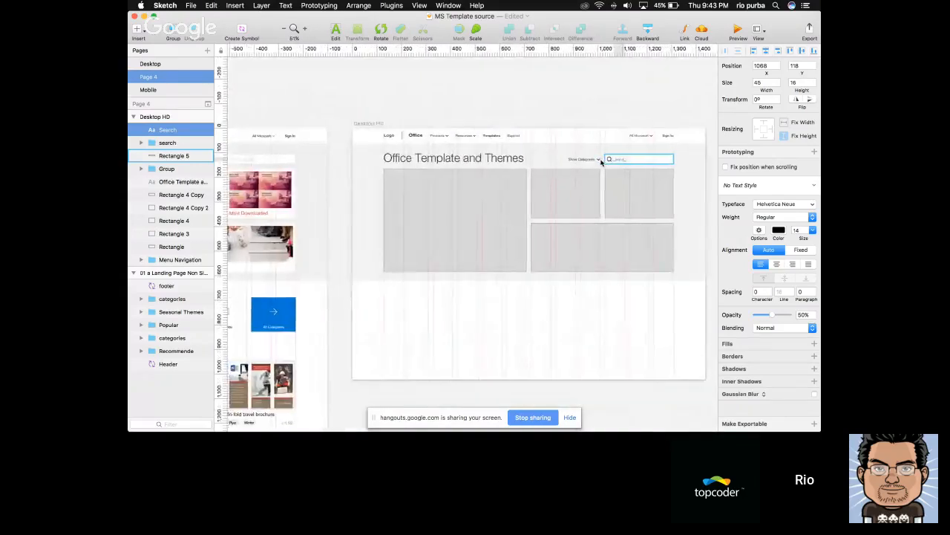
pyautogui.doubleClick(621, 158)
pyautogui.press('Escape')
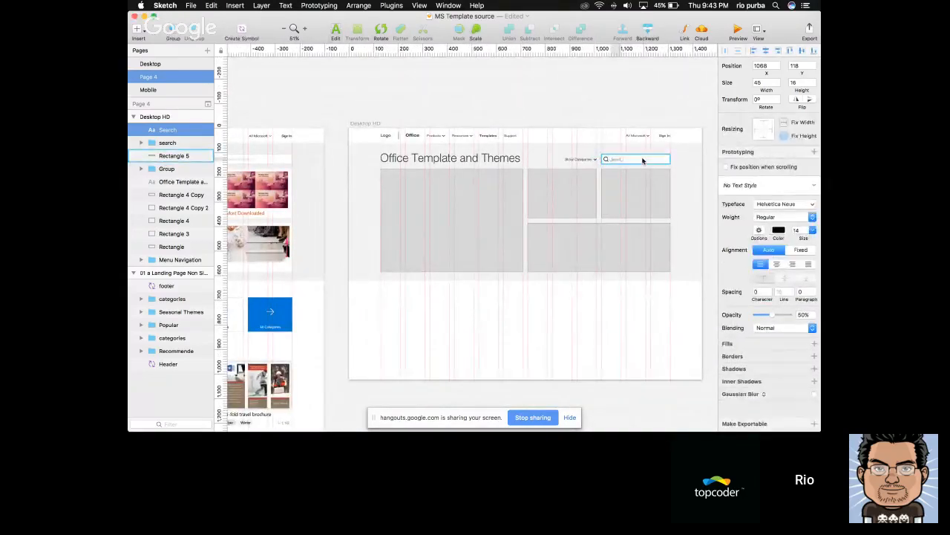
pyautogui.scroll(5, 642, 160)
pyautogui.press('Return')
pyautogui.press('Right')
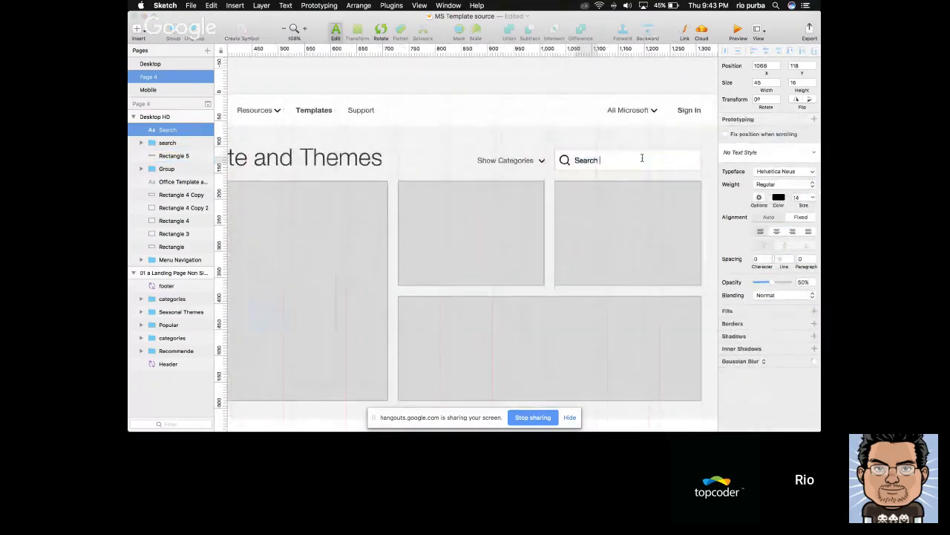
pyautogui.write('templates...')
pyautogui.press('Escape')
pyautogui.scroll(-3, 643, 161)
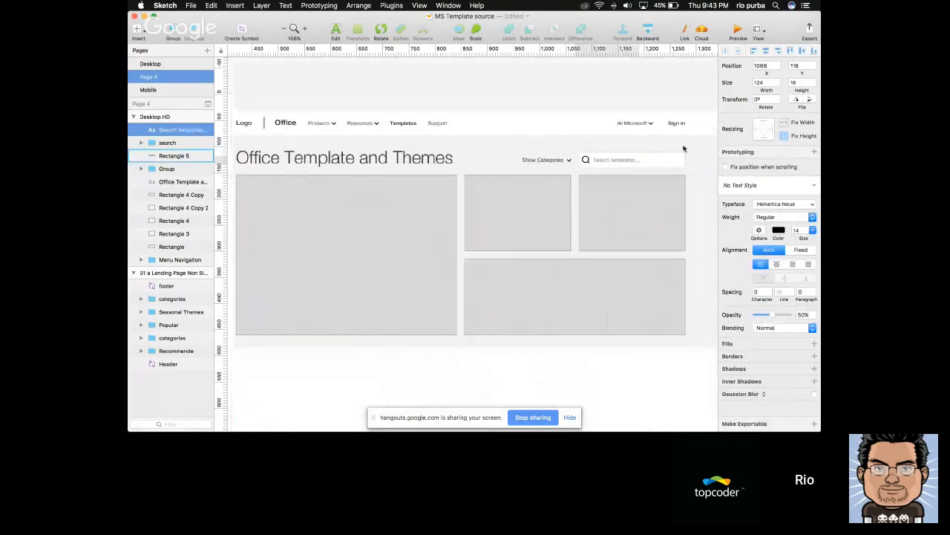
pyautogui.keyDown('shift'); pyautogui.click(673, 161); pyautogui.keyUp('shift')
pyautogui.keyDown('shift'); pyautogui.click(584, 162); pyautogui.keyUp('shift')
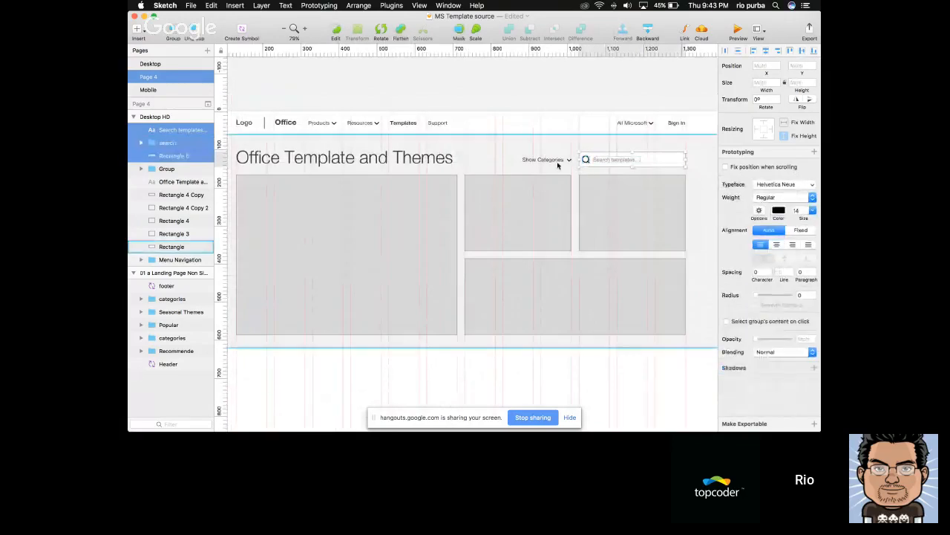
pyautogui.keyDown('shift'); pyautogui.click(558, 161); pyautogui.keyUp('shift')
pyautogui.scroll(-2, 563, 162)
pyautogui.click(616, 158)
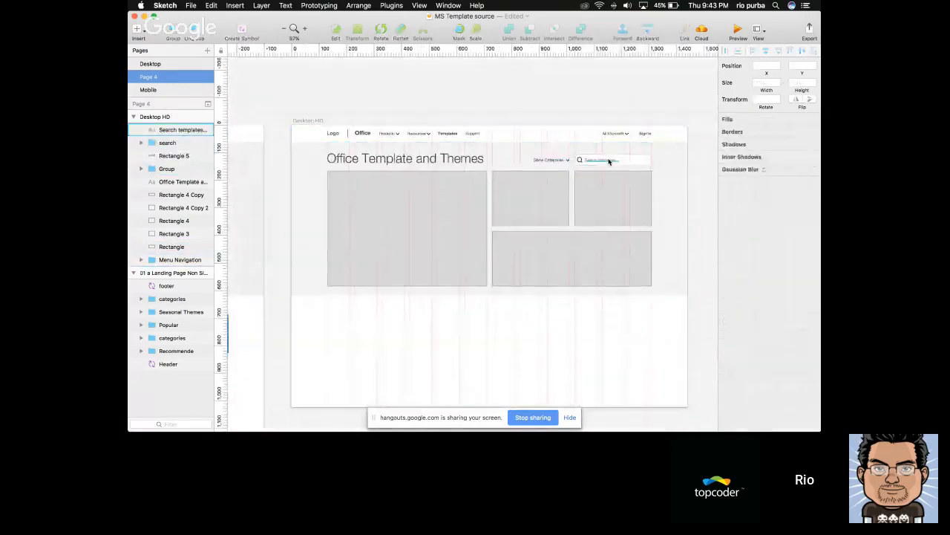
# Group the "Search templates..." text, the search icon and the white rectangle together
pyautogui.scroll(3, 646, 159)
pyautogui.keyDown('shift'); pyautogui.click(653, 161); pyautogui.keyUp('shift')
pyautogui.keyDown('shift'); pyautogui.click(551, 162); pyautogui.keyUp('shift')
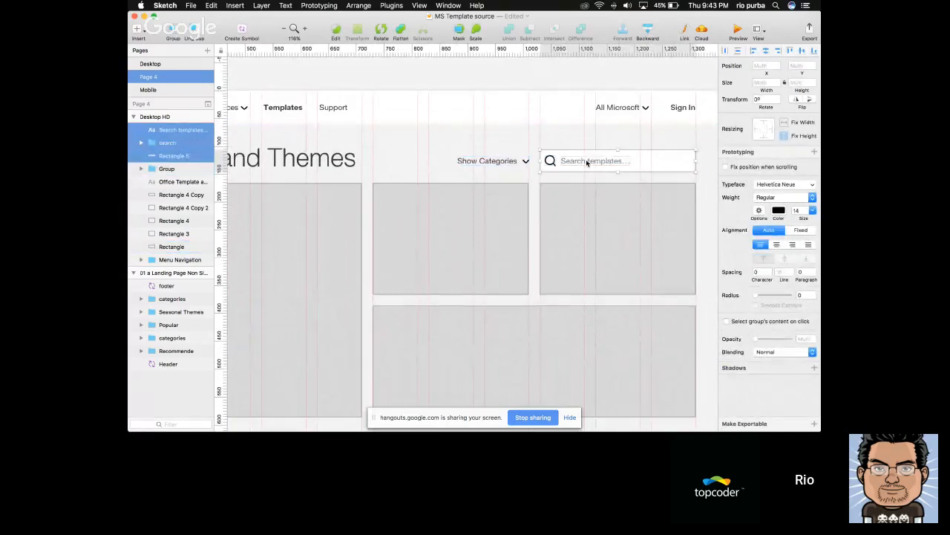
pyautogui.press('super+g')
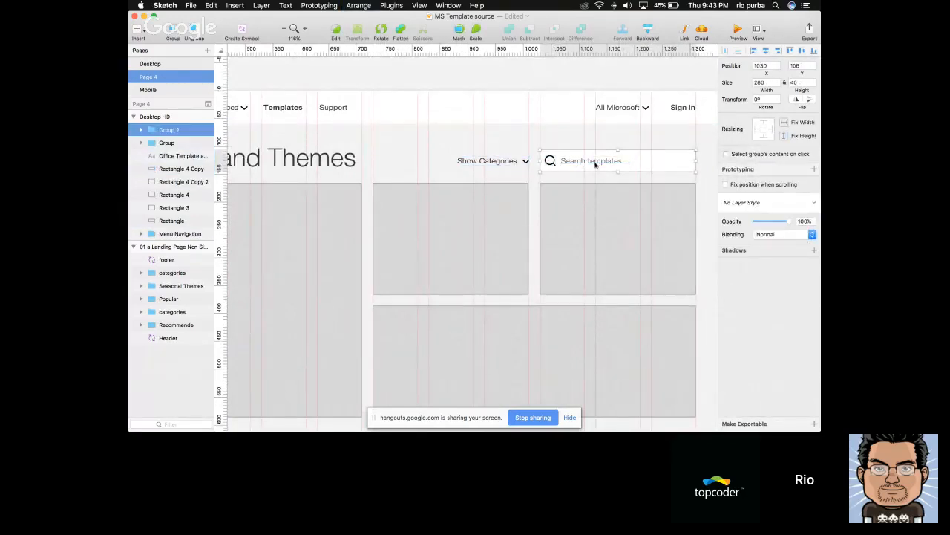
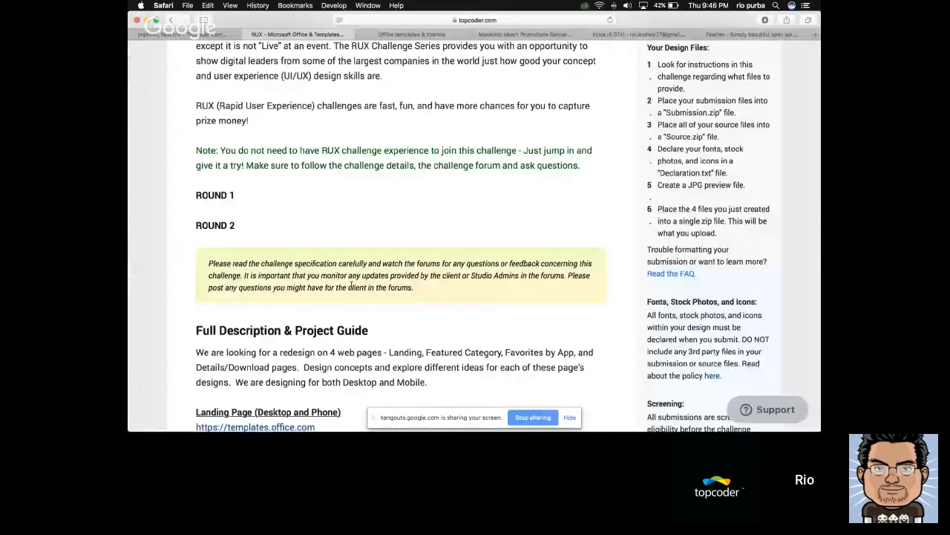
# Read the landing page requirements in the topcoder challenge's Full Description & Project Guide
pyautogui.scroll(-1, 379, 286)
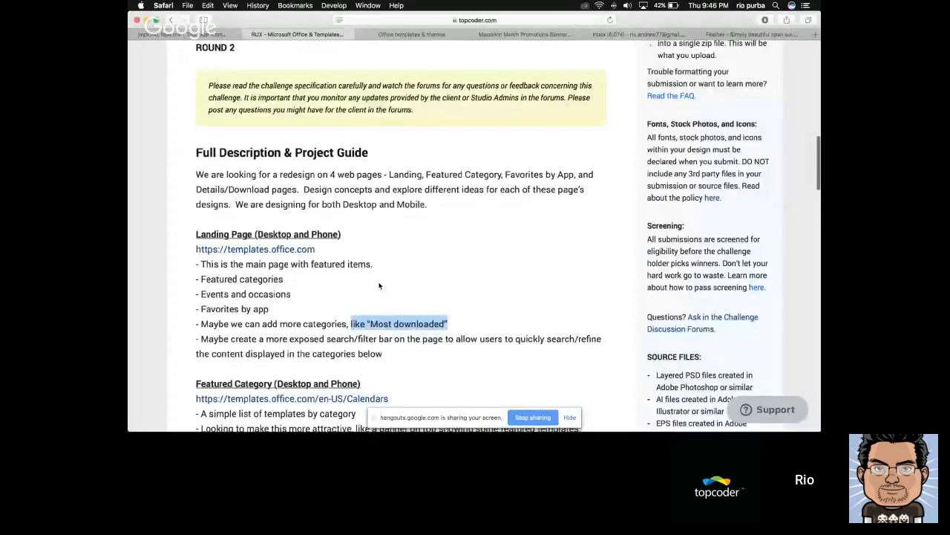
pyautogui.scroll(-2, 379, 285)
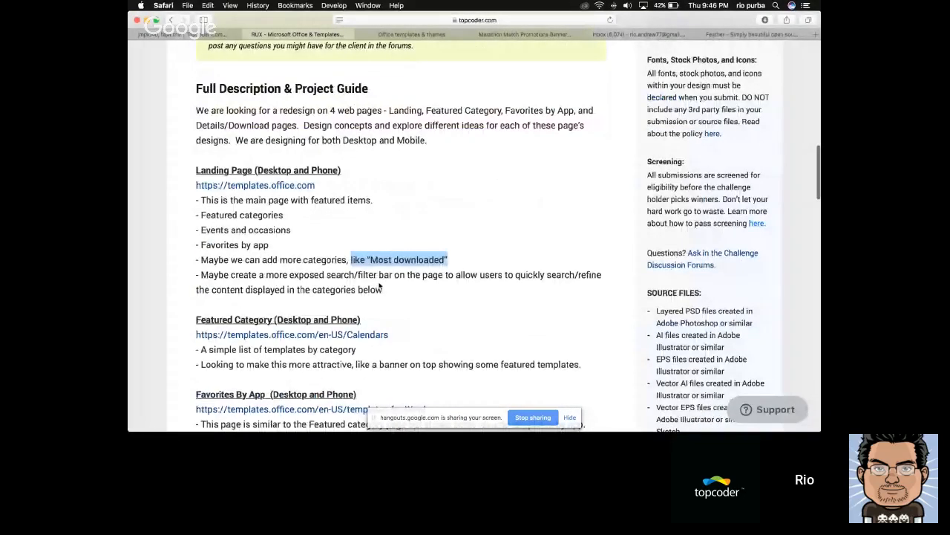
# Switch to the Office templates & themes site and examine the layout of its search box, Featured categories and Events and occasions sections
pyautogui.scroll(-1, 380, 285)
pyautogui.press('super+Tab')
pyautogui.press('super+Tab')
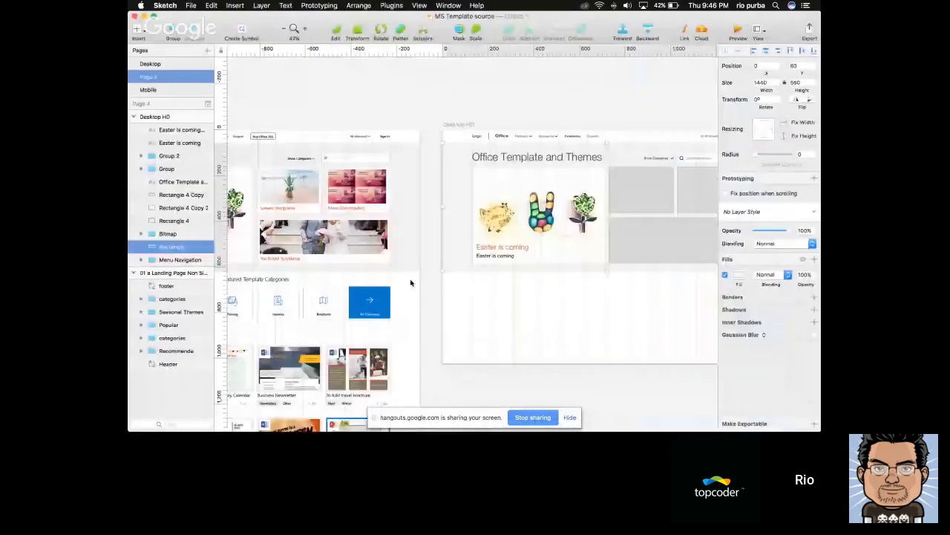
pyautogui.click(412, 34)
pyautogui.scroll(-1, 233, 202)
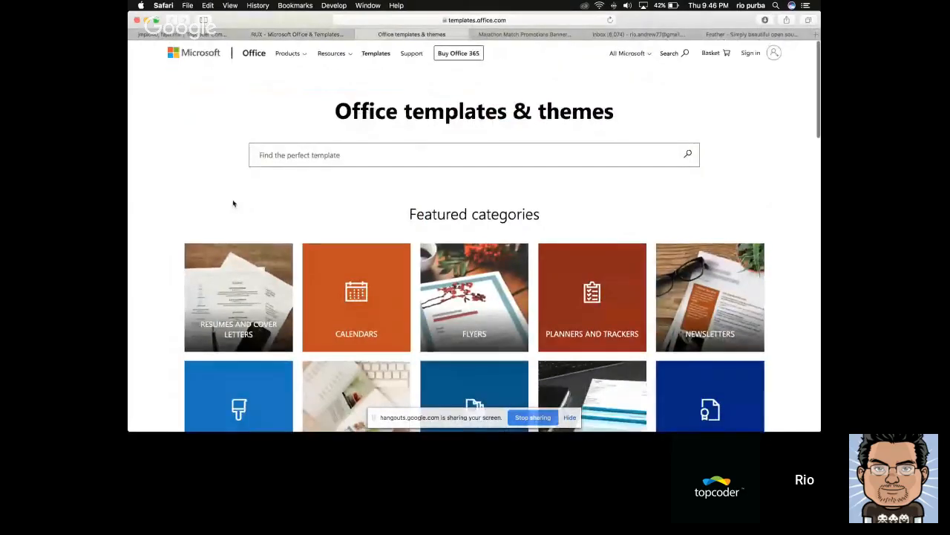
pyautogui.scroll(-2, 233, 203)
pyautogui.scroll(2, 234, 204)
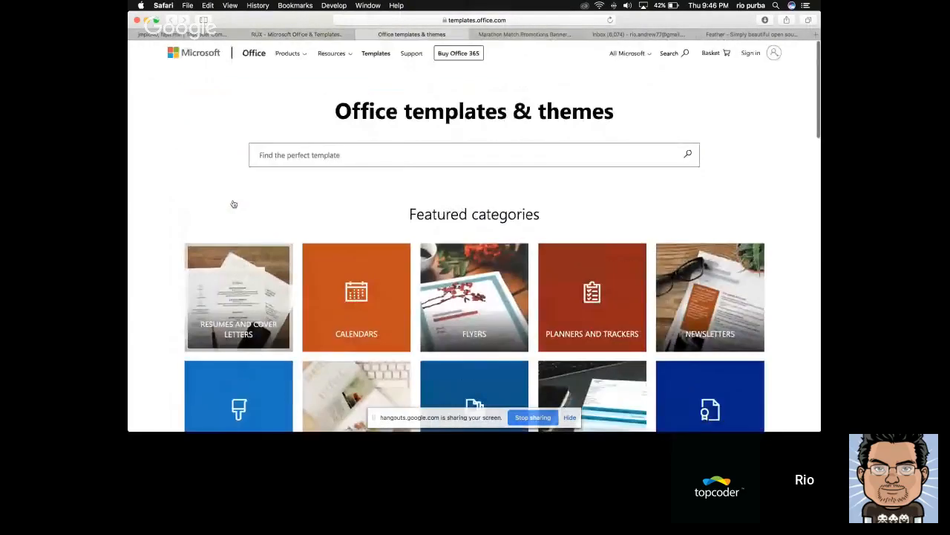
pyautogui.scroll(-2, 234, 204)
pyautogui.scroll(-1, 176, 247)
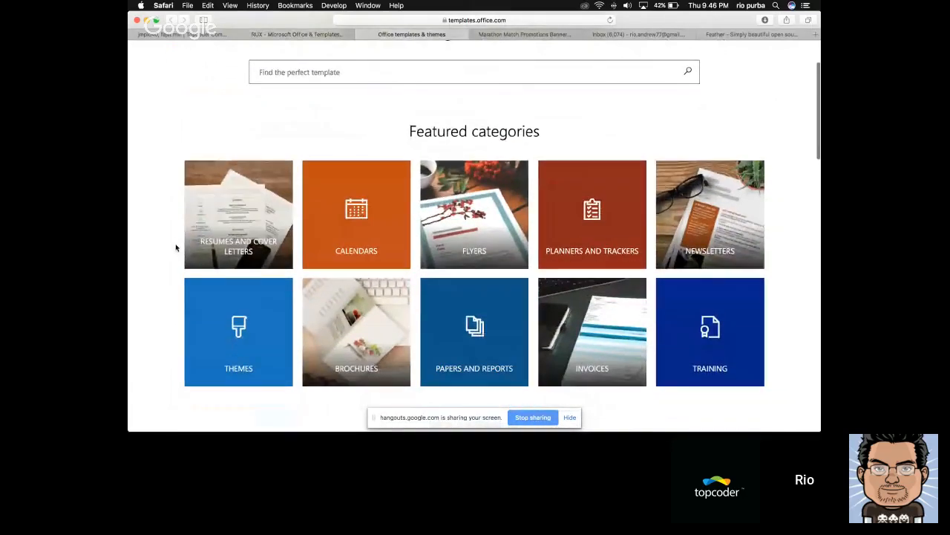
pyautogui.scroll(3, 176, 247)
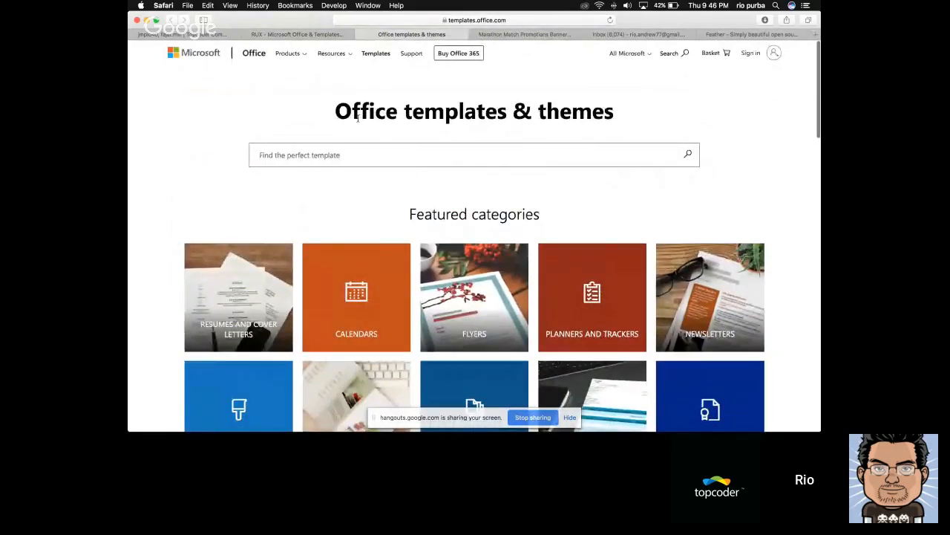
pyautogui.scroll(-3, 338, 123)
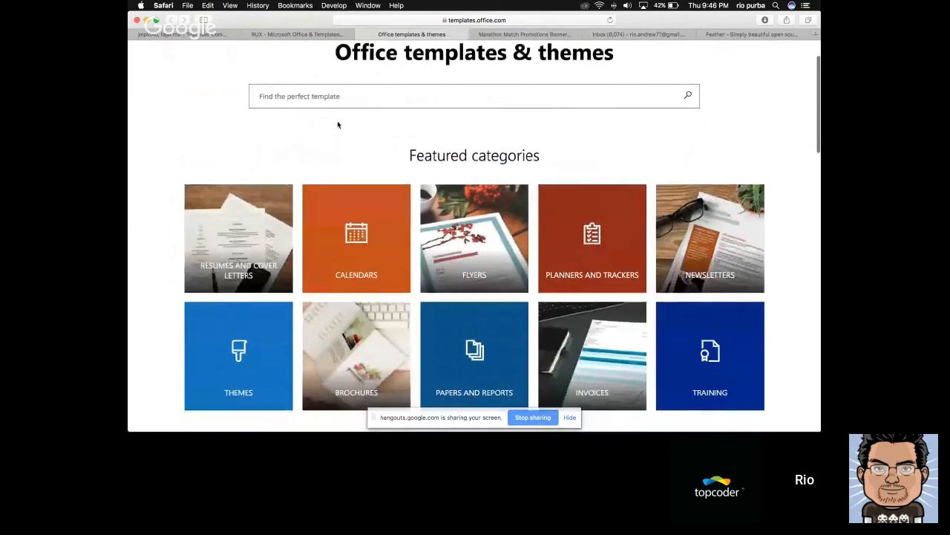
pyautogui.scroll(-3, 337, 125)
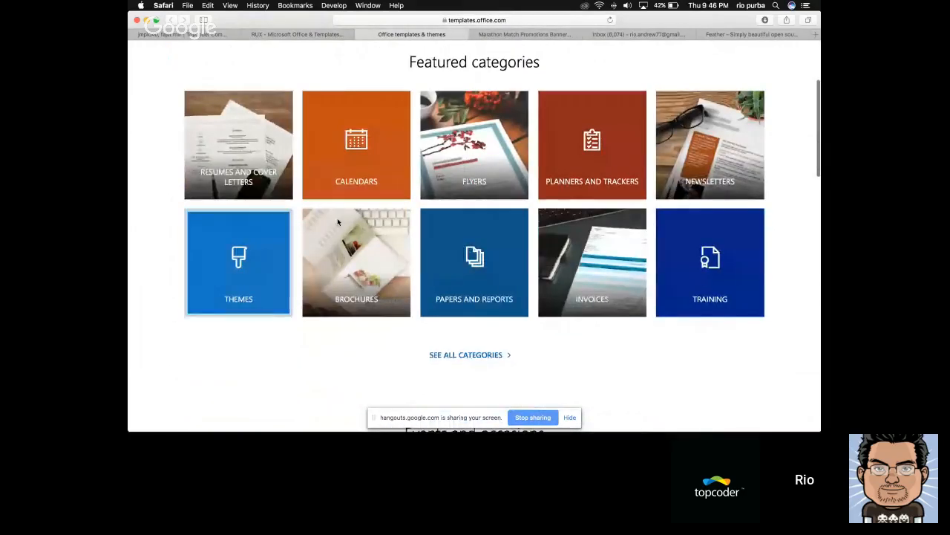
pyautogui.scroll(3, 791, 138)
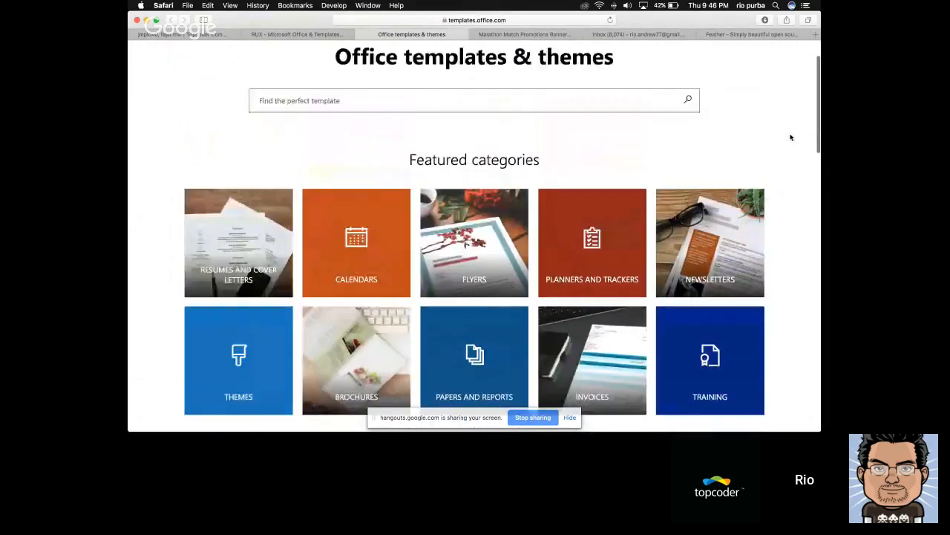
pyautogui.scroll(-5, 791, 138)
pyautogui.scroll(-3, 791, 137)
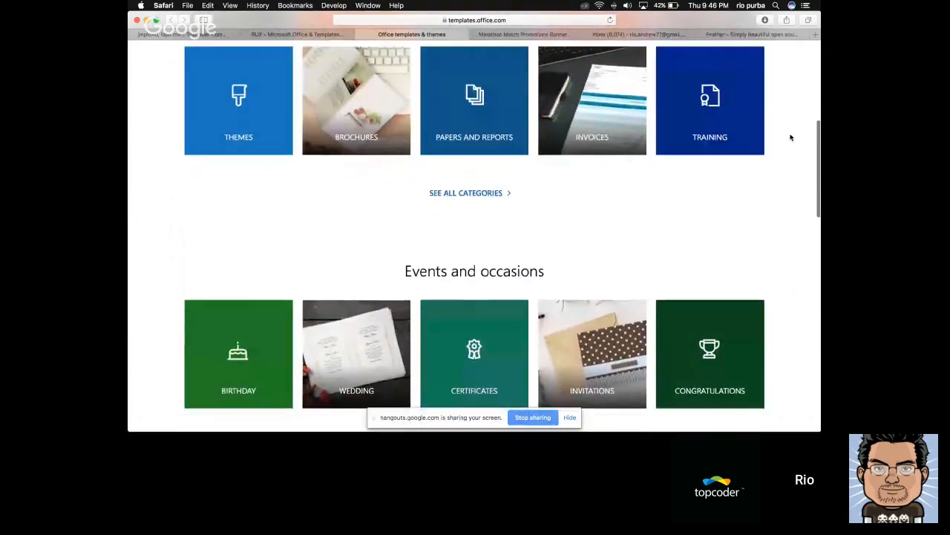
pyautogui.scroll(4, 791, 137)
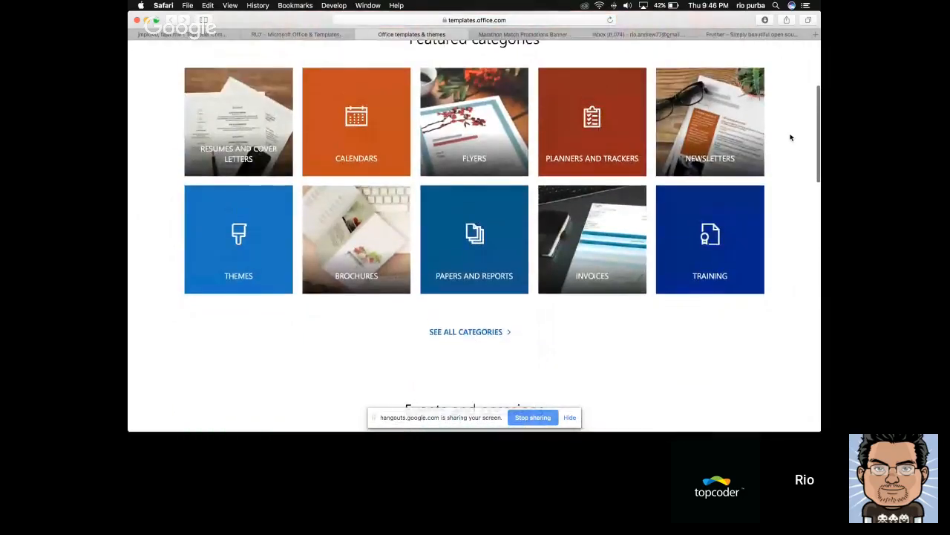
pyautogui.scroll(2, 791, 138)
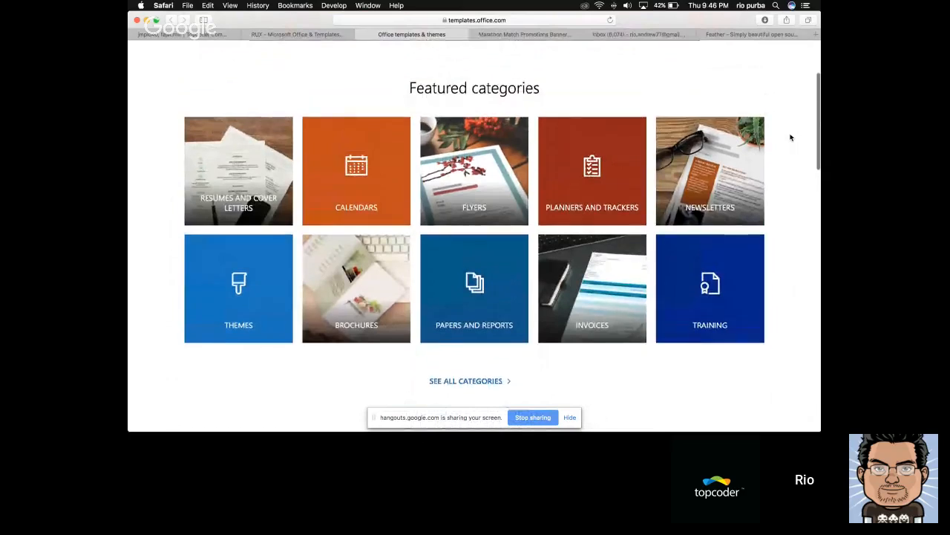
pyautogui.scroll(3, 790, 137)
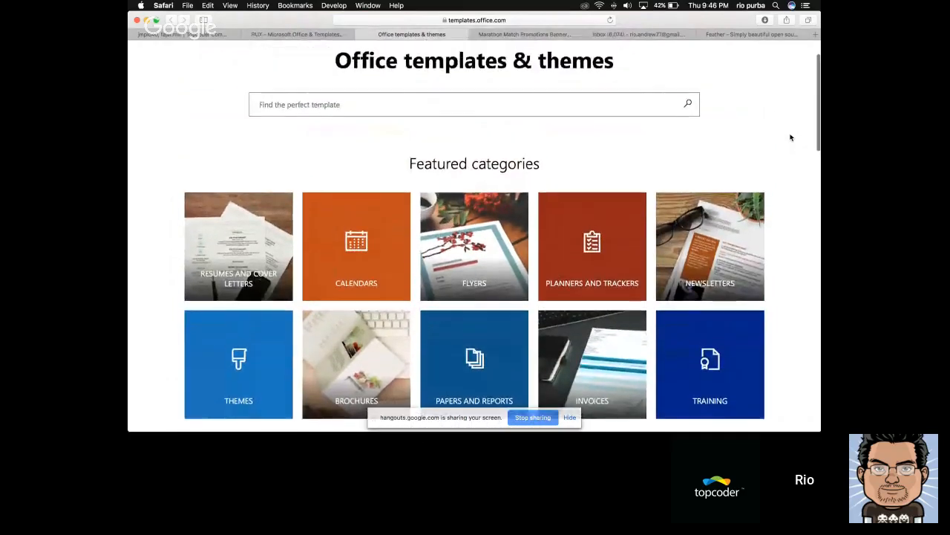
pyautogui.scroll(-2, 791, 138)
# Return to the topcoder challenge description and review the Landing Page, Featured Category and Favorites By App requirements
pyautogui.press('super+Tab')
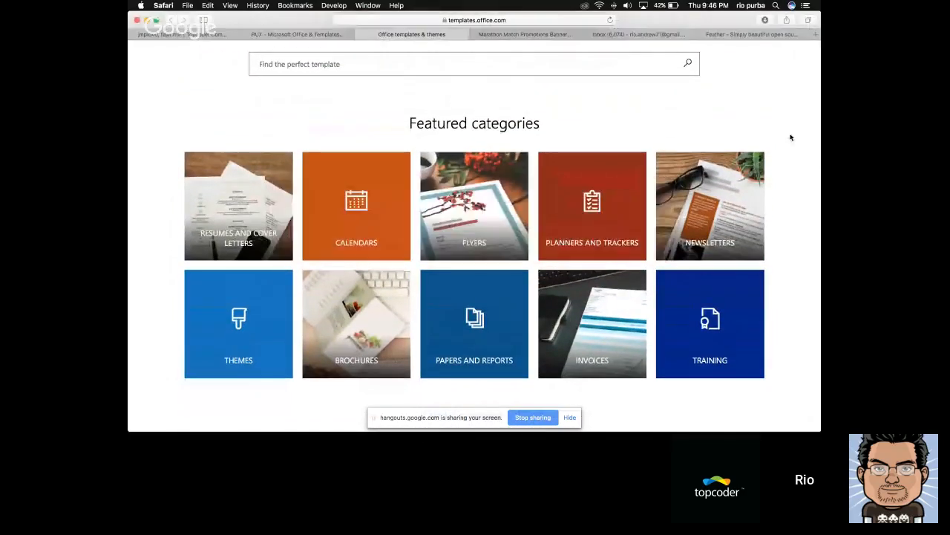
pyautogui.hotkey('ctrl', 'shift', 'Tab')
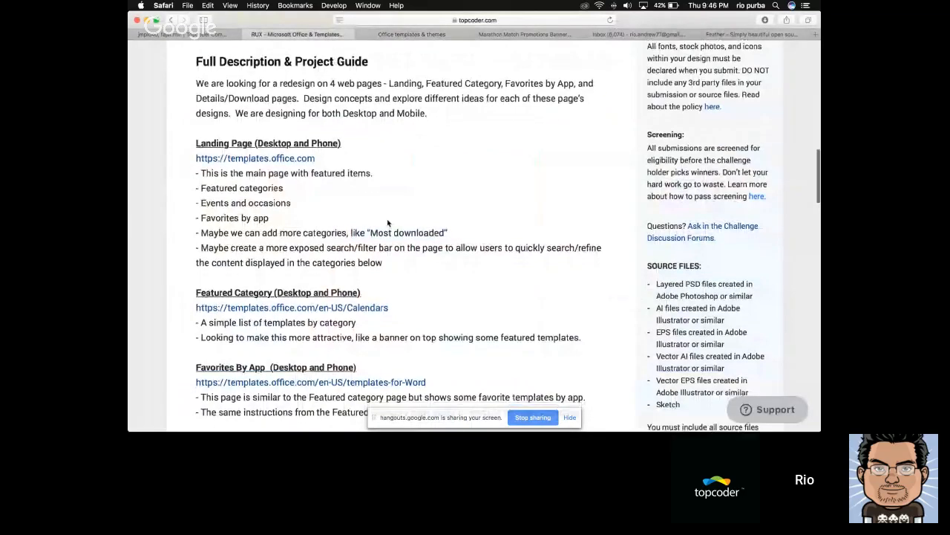
pyautogui.scroll(-2, 387, 223)
pyautogui.scroll(-1, 387, 222)
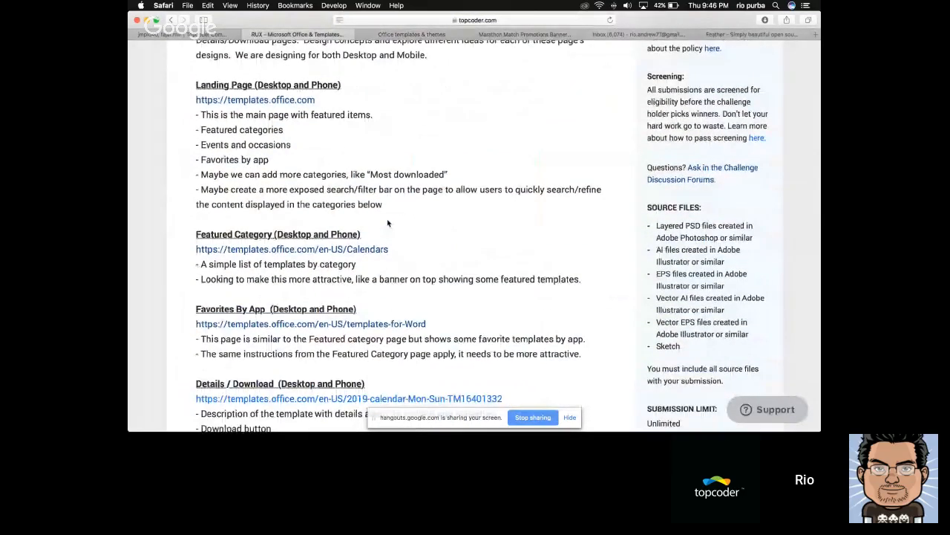
# Go back to the Office templates site and compare its heading, search box and category tiles with the brief
pyautogui.hotkey('ctrl', 'Tab')
pyautogui.scroll(3, 322, 195)
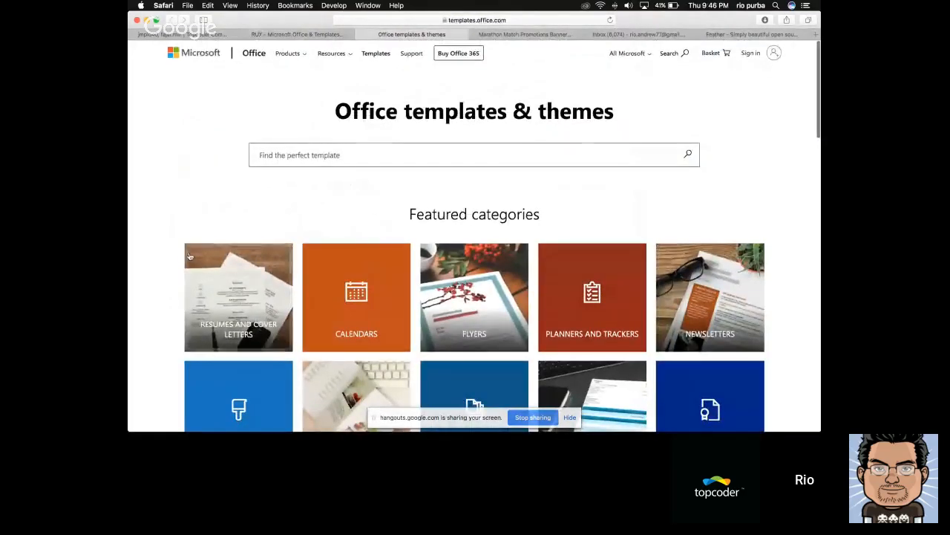
pyautogui.scroll(-1, 148, 335)
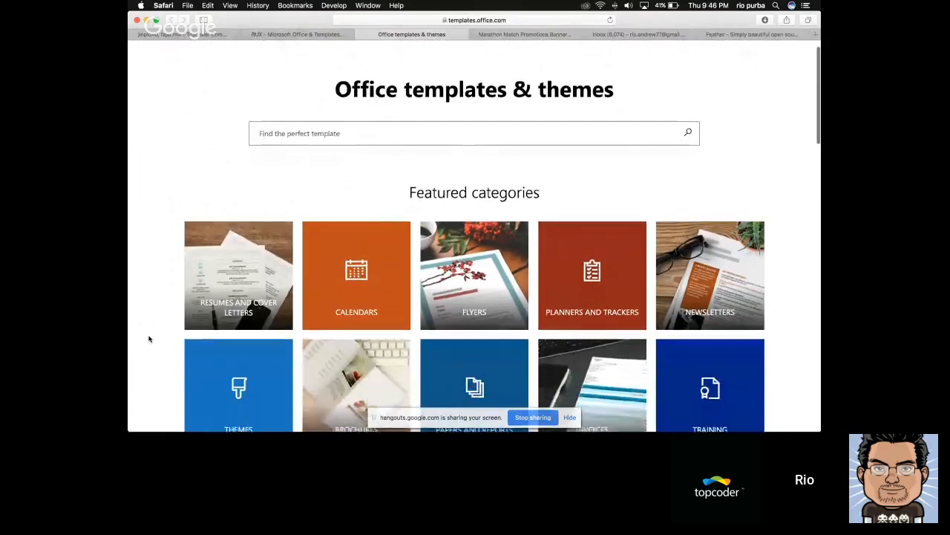
pyautogui.scroll(-1, 149, 338)
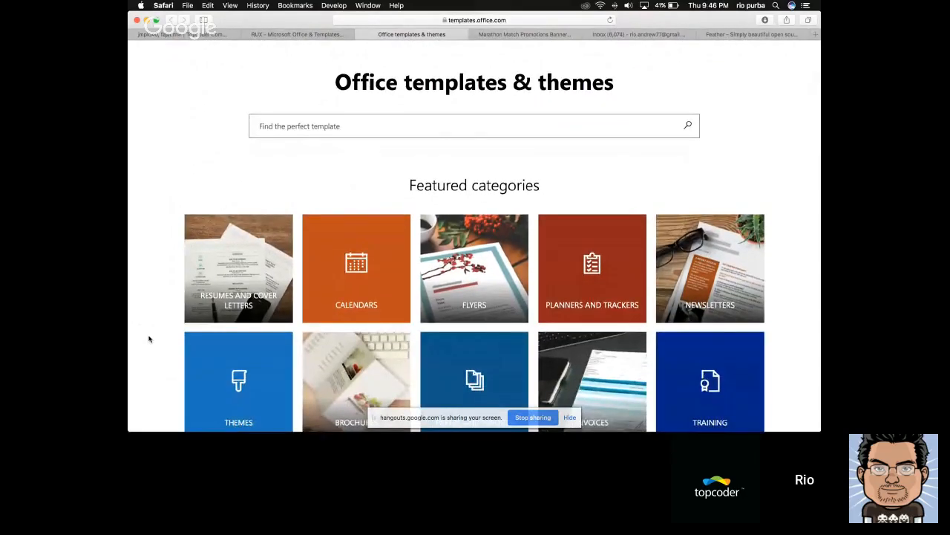
# Switch to Sketch and inspect the header, Easter banner and gray placeholders on the Desktop HD artboard
pyautogui.press('super+Tab')
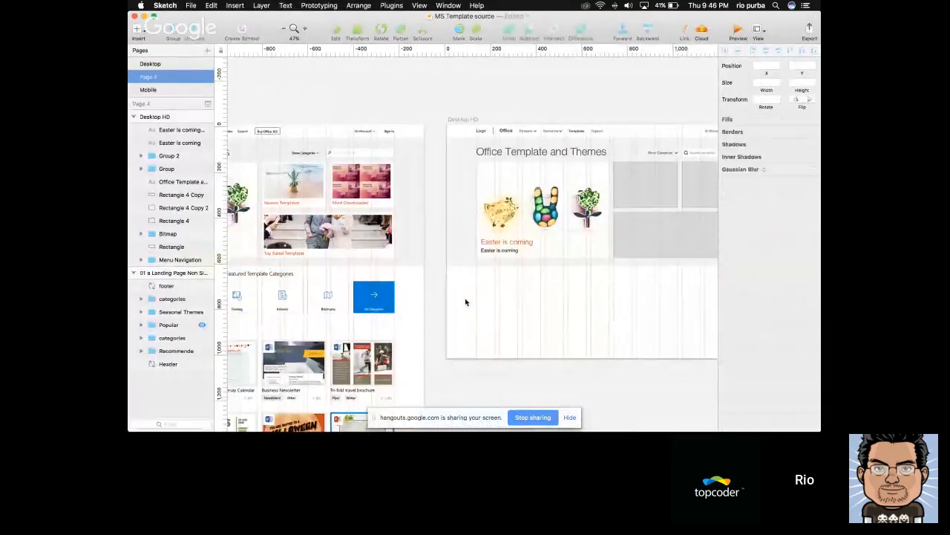
pyautogui.hscroll(5, 466, 301)
pyautogui.scroll(-2, 465, 301)
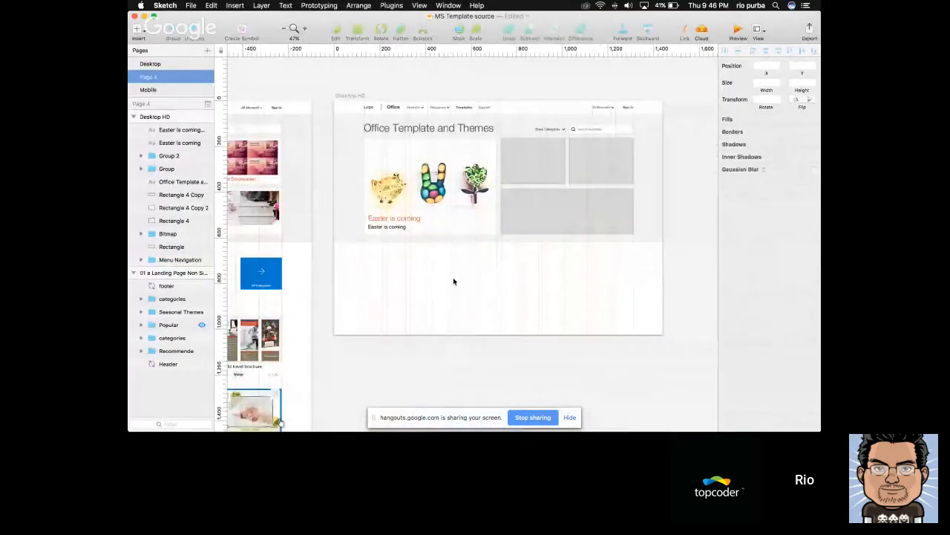
pyautogui.click(461, 210)
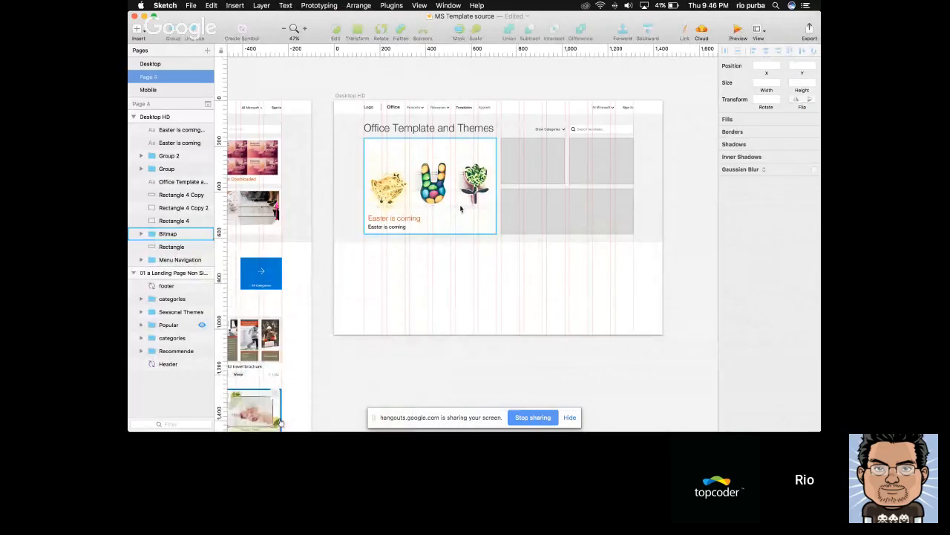
pyautogui.scroll(3, 462, 187)
pyautogui.hscroll(1, 454, 211)
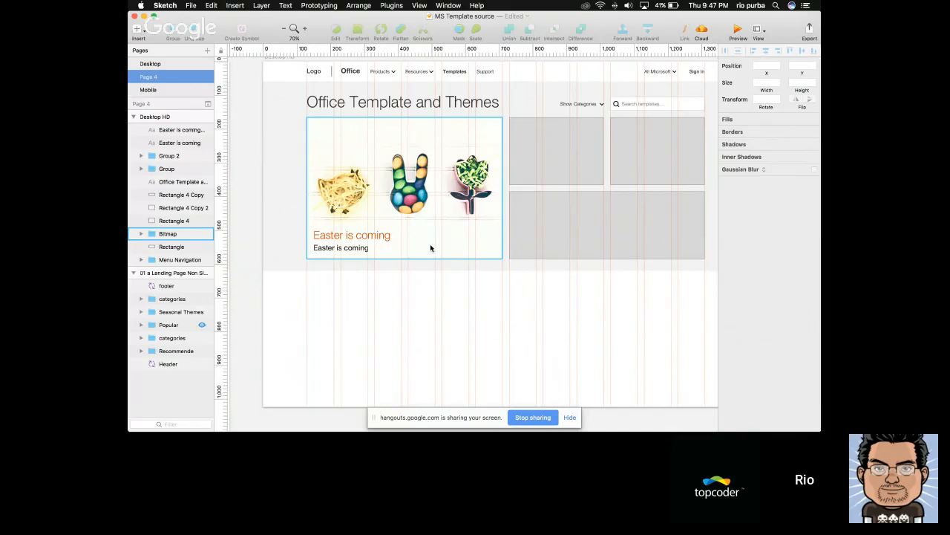
# Examine the finished landing page artboard beside it, covering the recommended banner, Featured Template Categories and Popular sections
pyautogui.hscroll(-10, 430, 243)
pyautogui.scroll(-2, 430, 244)
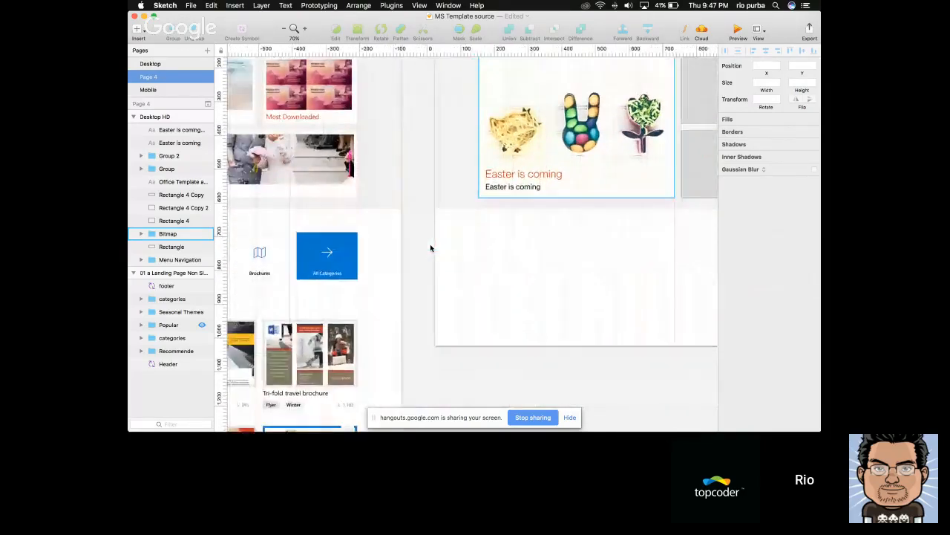
pyautogui.hscroll(-5, 430, 248)
pyautogui.scroll(-5, 430, 248)
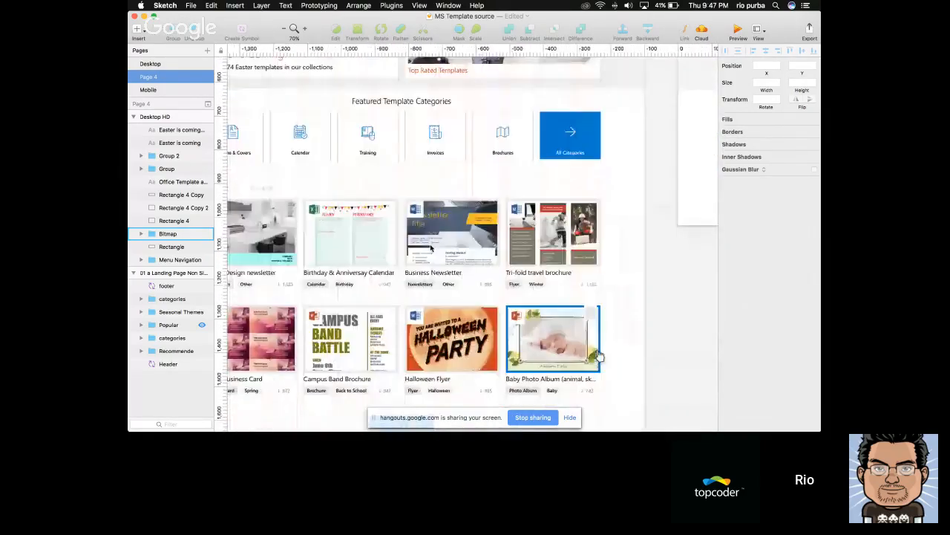
pyautogui.hscroll(-5, 430, 247)
pyautogui.scroll(2, 430, 248)
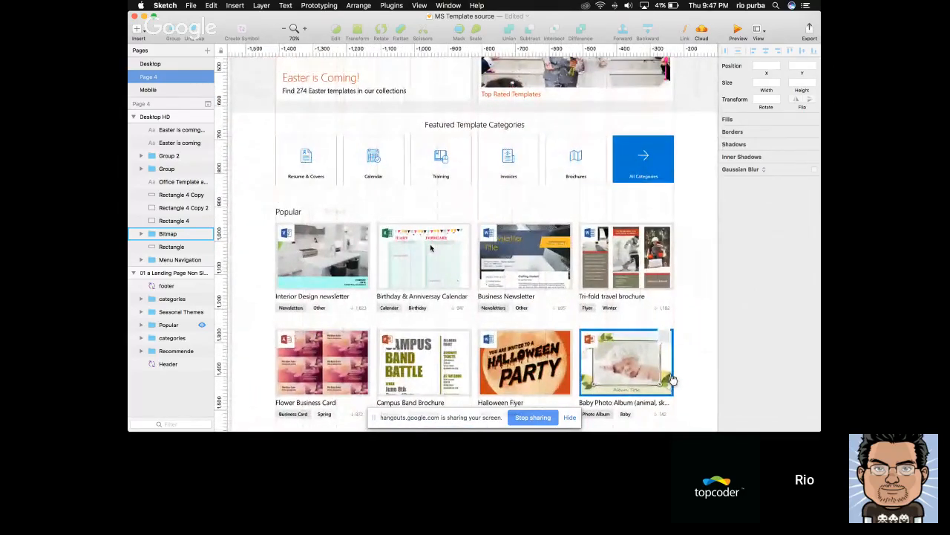
pyautogui.scroll(8, 430, 247)
pyautogui.click(392, 149)
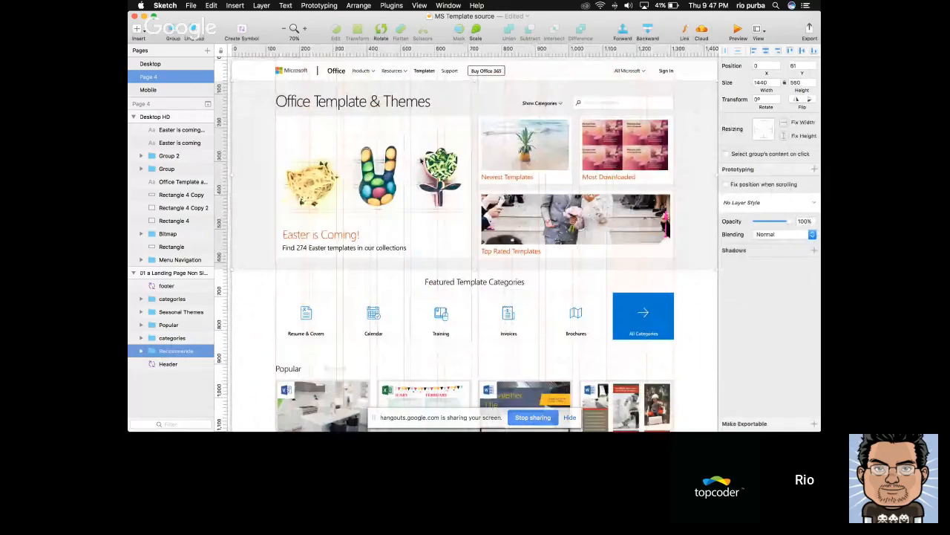
pyautogui.scroll(-10, 519, 160)
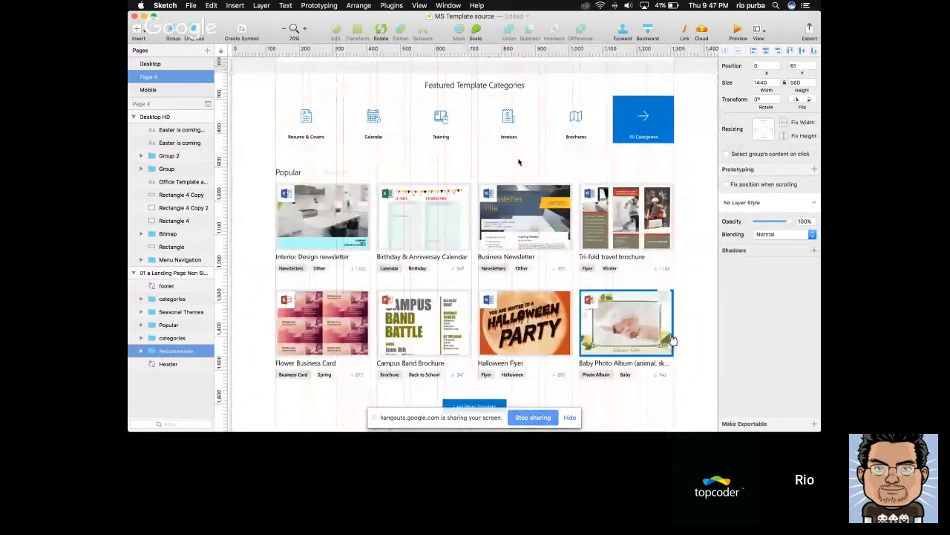
pyautogui.scroll(4, 519, 162)
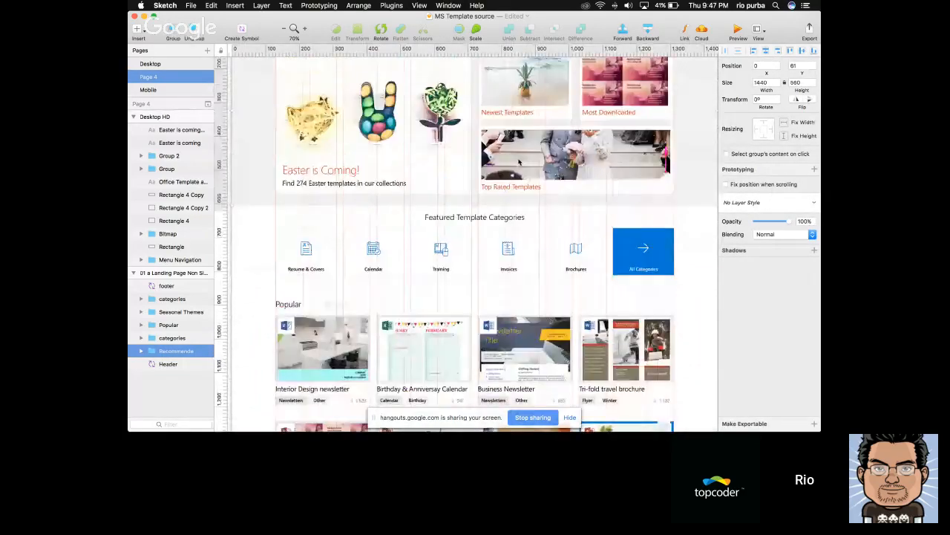
pyautogui.scroll(-1, 521, 162)
pyautogui.scroll(5, 520, 160)
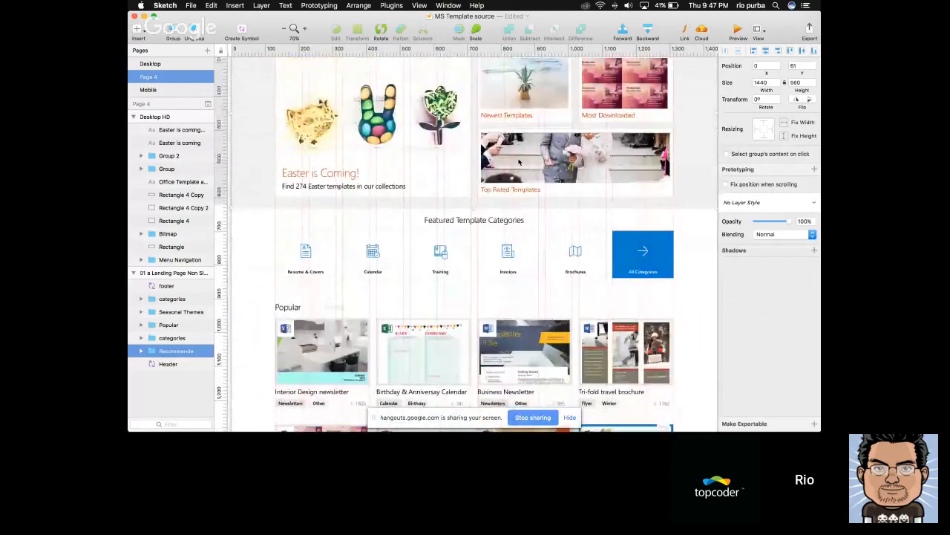
pyautogui.scroll(2, 518, 160)
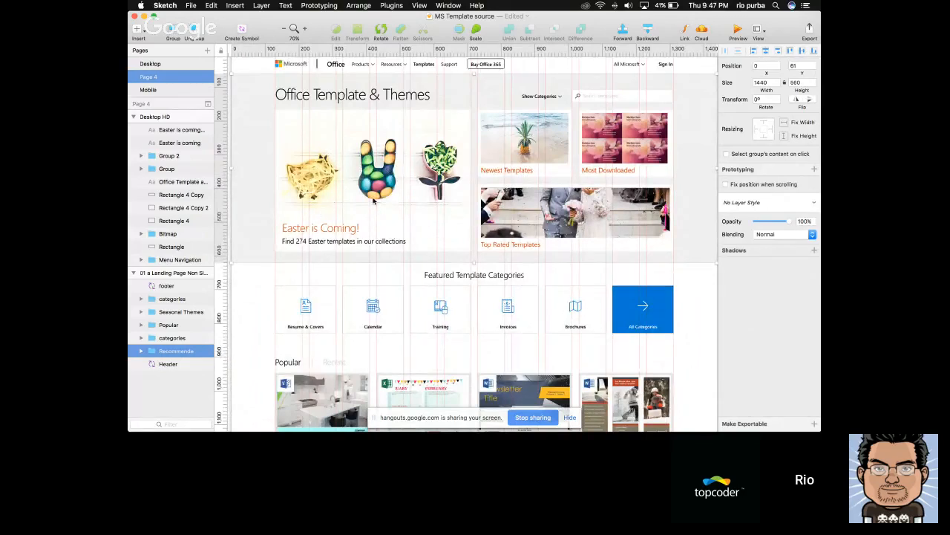
pyautogui.click(594, 265)
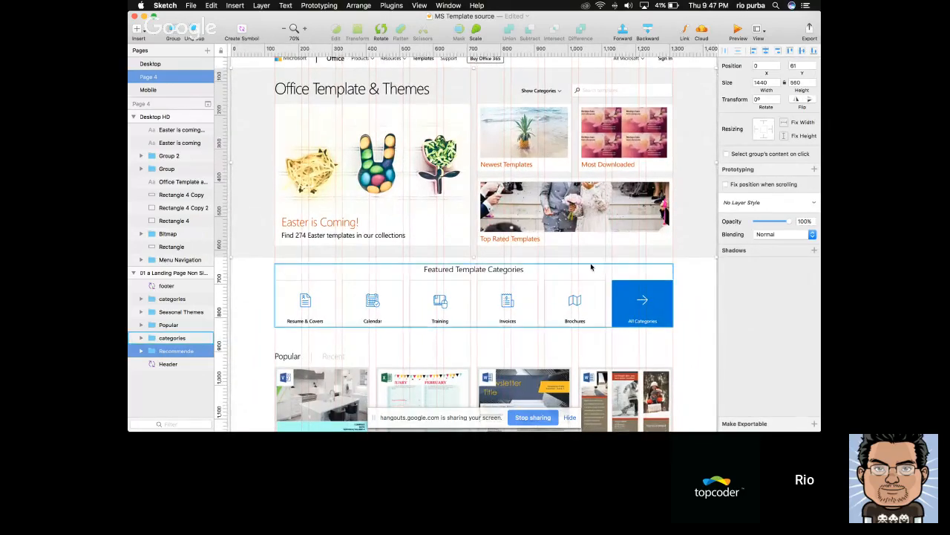
# Open the Desktop page and examine the personalised banner tiles on the 01 c Landing Page signed in artboard
pyautogui.hscroll(6, 592, 266)
pyautogui.scroll(2, 592, 266)
pyautogui.scroll(-5, 592, 267)
pyautogui.hscroll(10, 592, 266)
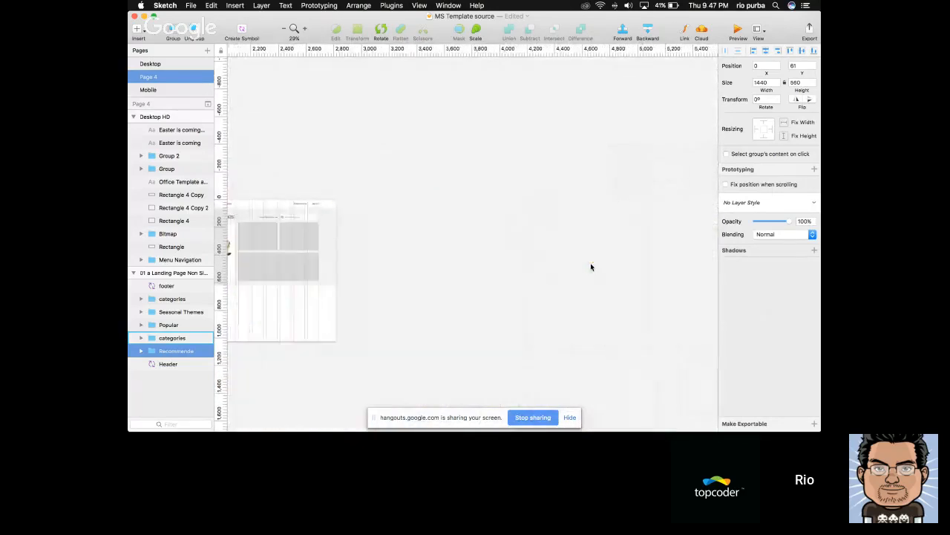
pyautogui.click(160, 63)
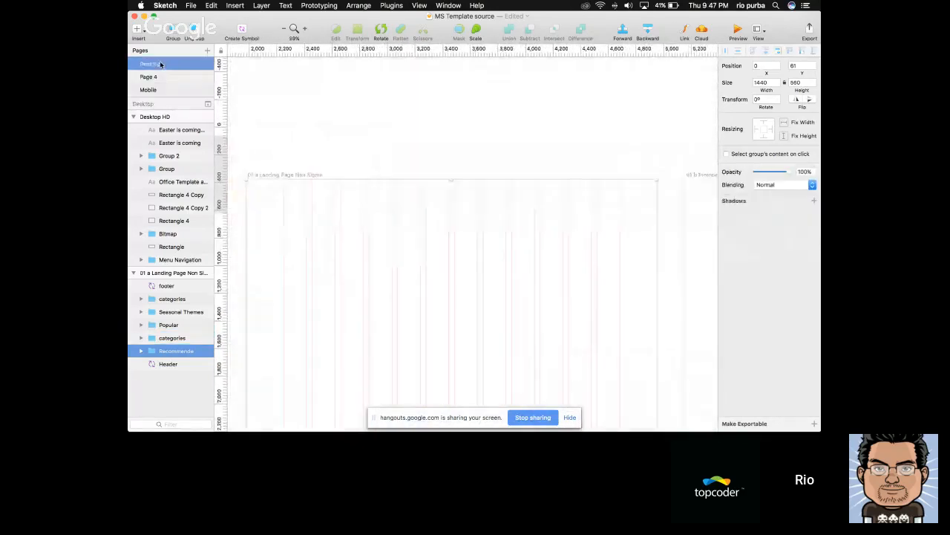
pyautogui.scroll(-3, 488, 156)
pyautogui.hscroll(8, 488, 155)
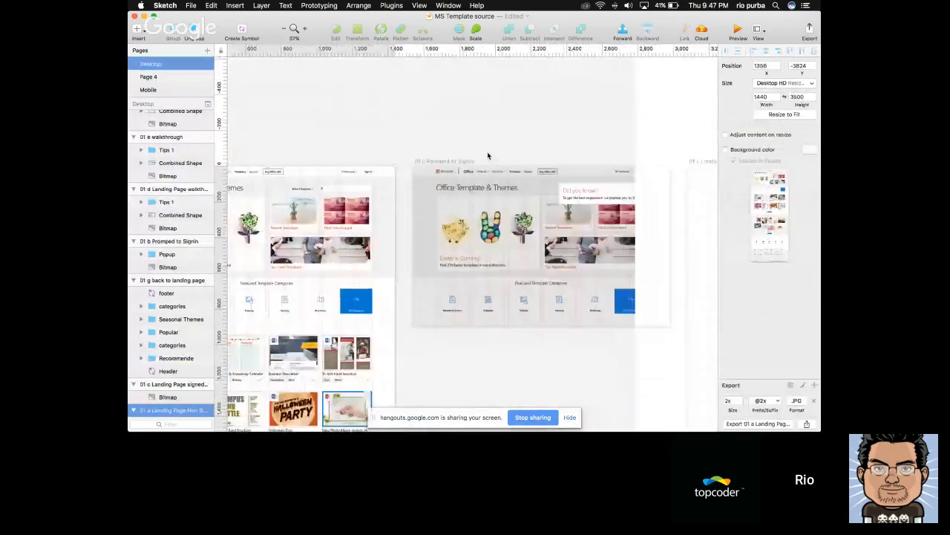
pyautogui.hscroll(5, 488, 155)
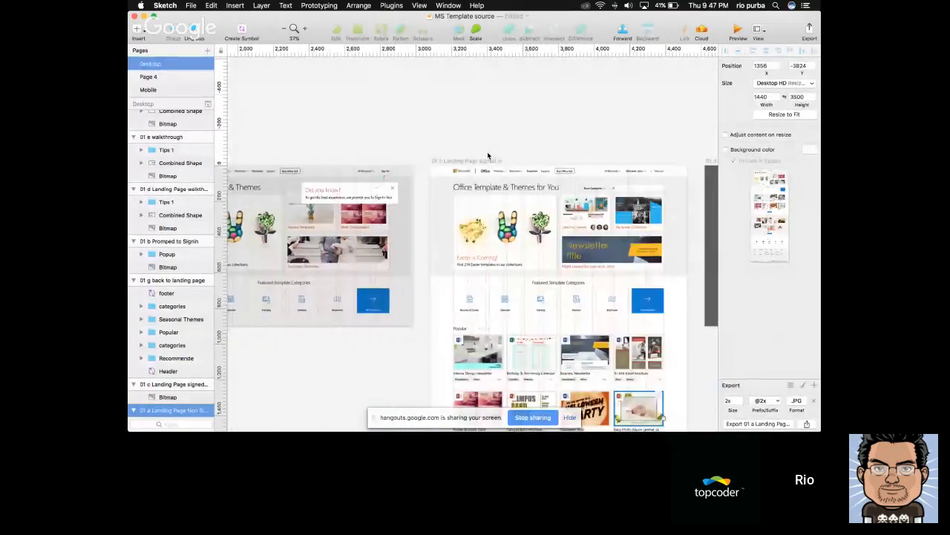
pyautogui.scroll(3, 547, 231)
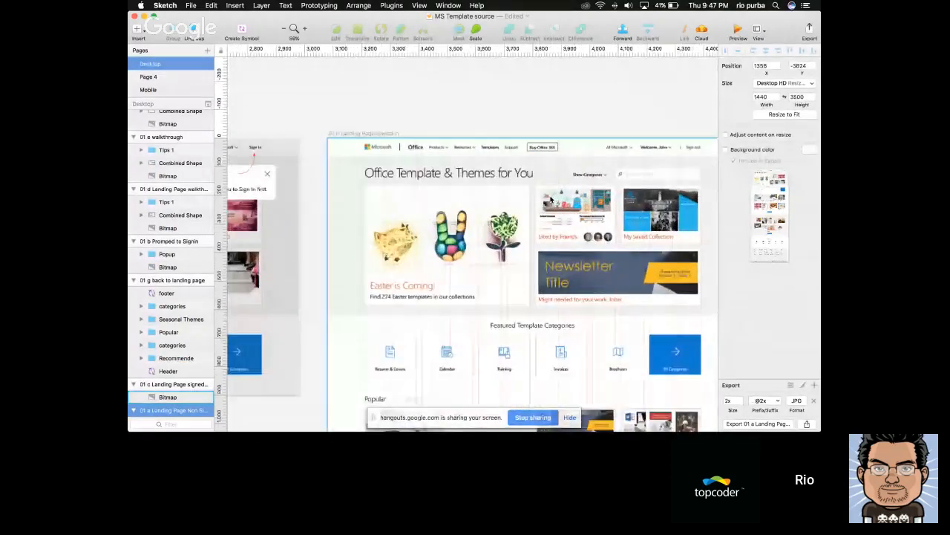
pyautogui.hscroll(2, 646, 207)
pyautogui.scroll(-1, 646, 208)
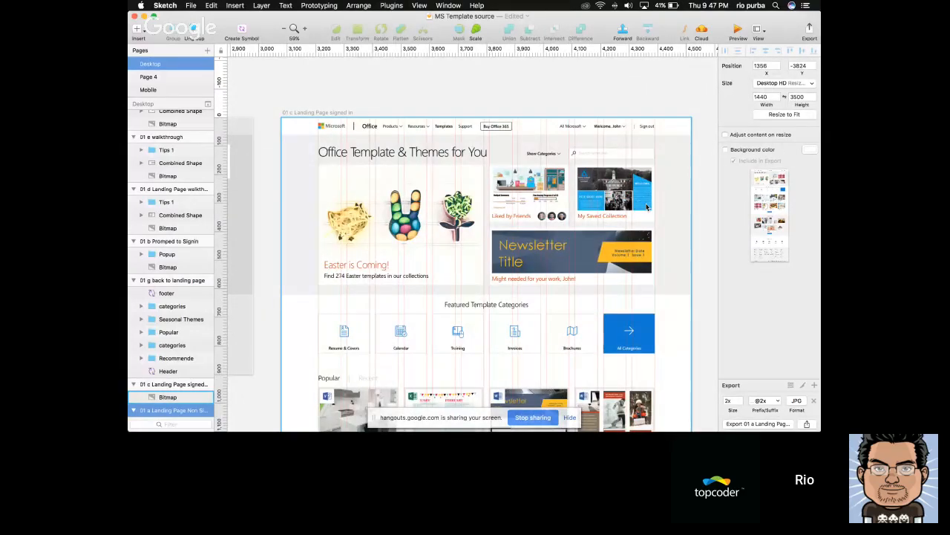
pyautogui.scroll(-5, 646, 208)
pyautogui.rightClick(646, 208)
pyautogui.click(344, 102)
# Go back to the 01 a Landing Page Non Signin artboard and inspect its header Sign In link and banner tiles
pyautogui.hscroll(-3, 543, 115)
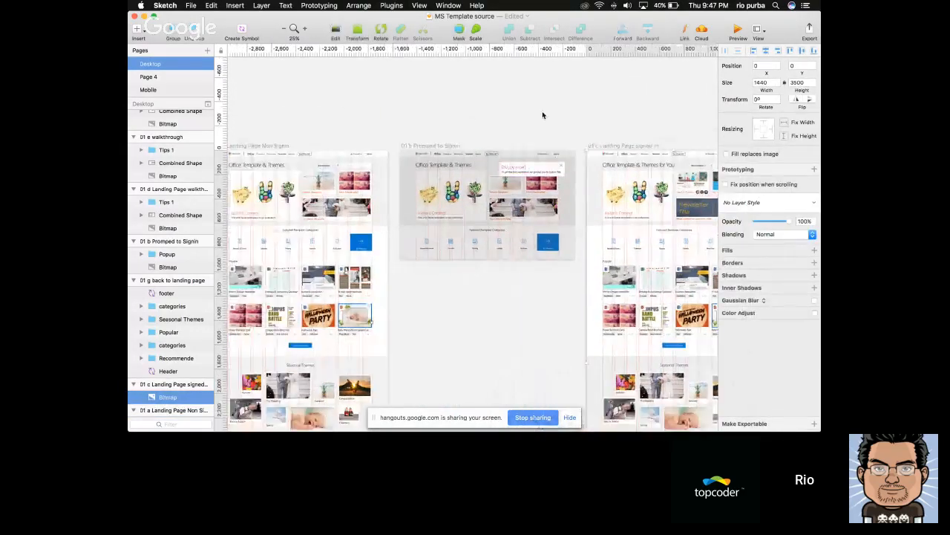
pyautogui.scroll(3, 374, 176)
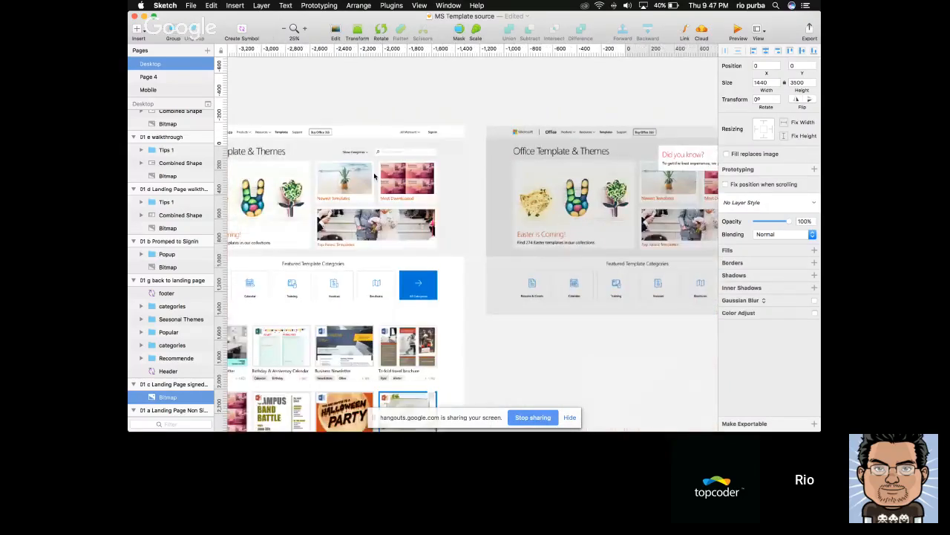
pyautogui.scroll(3, 374, 176)
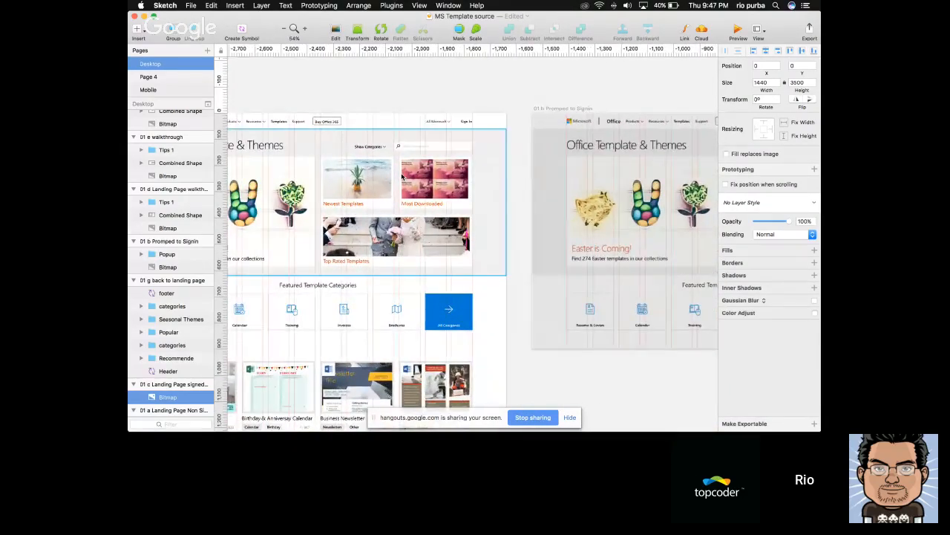
pyautogui.hscroll(-2, 446, 149)
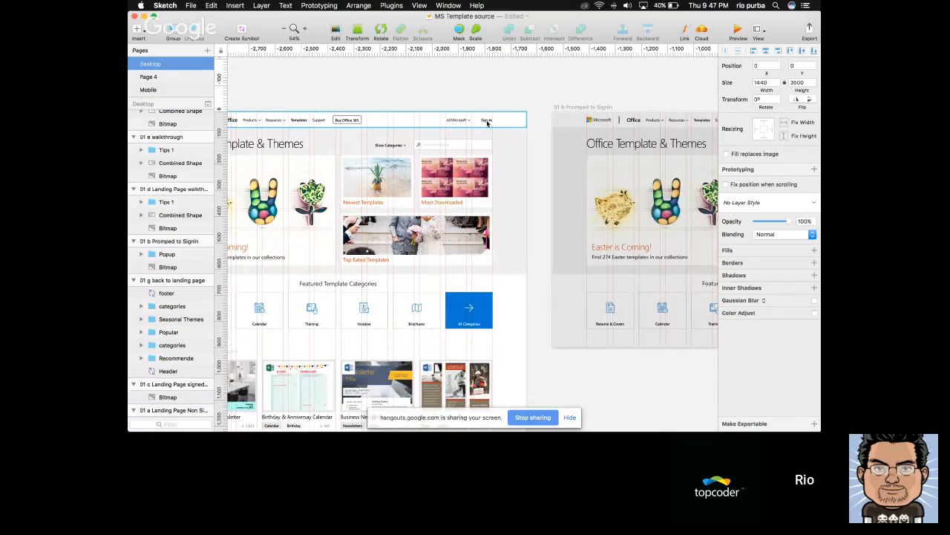
pyautogui.click(487, 123)
pyautogui.hscroll(-3, 534, 122)
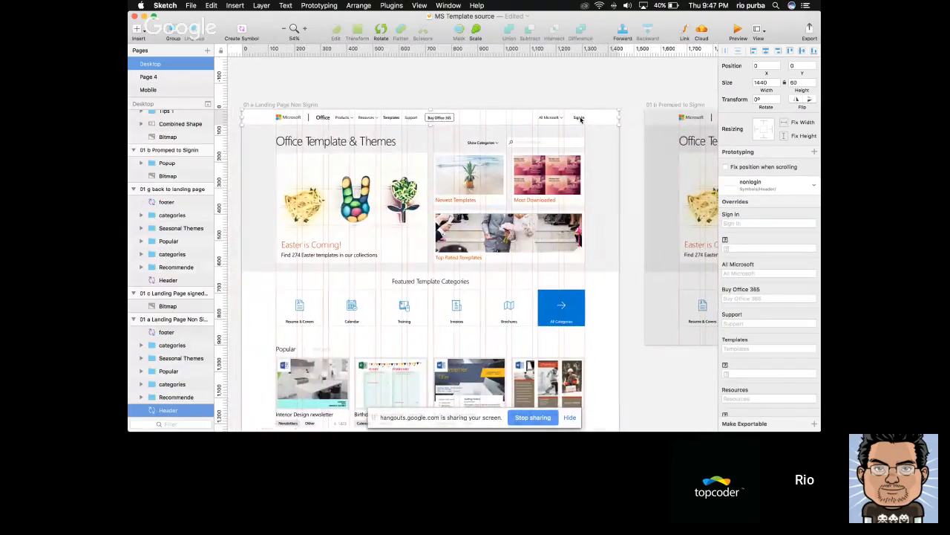
pyautogui.click(586, 106)
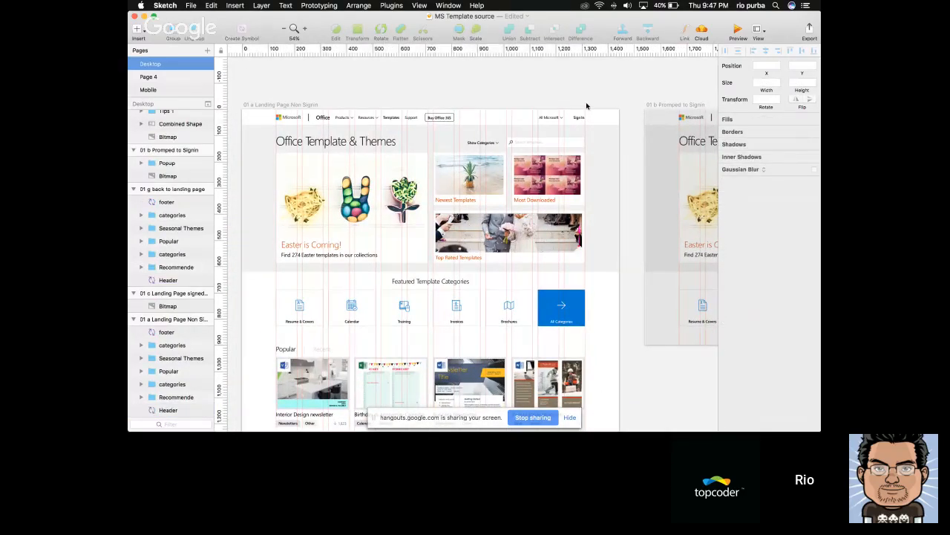
# Compare the Liked by Friends and My Saved Collection tiles of the signed-in landing page with the tiles on the non-signed-in version
pyautogui.hscroll(4, 586, 106)
pyautogui.hscroll(15, 587, 106)
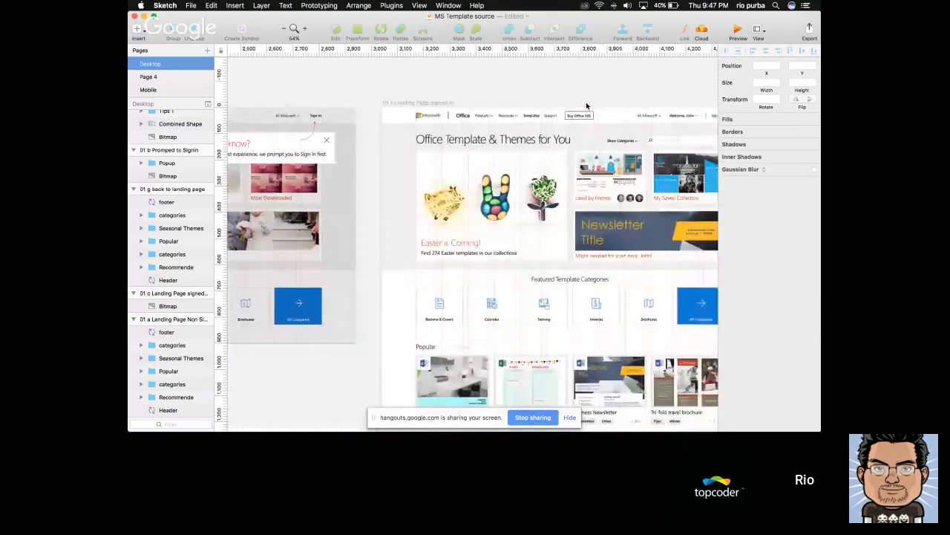
pyautogui.hscroll(2, 551, 103)
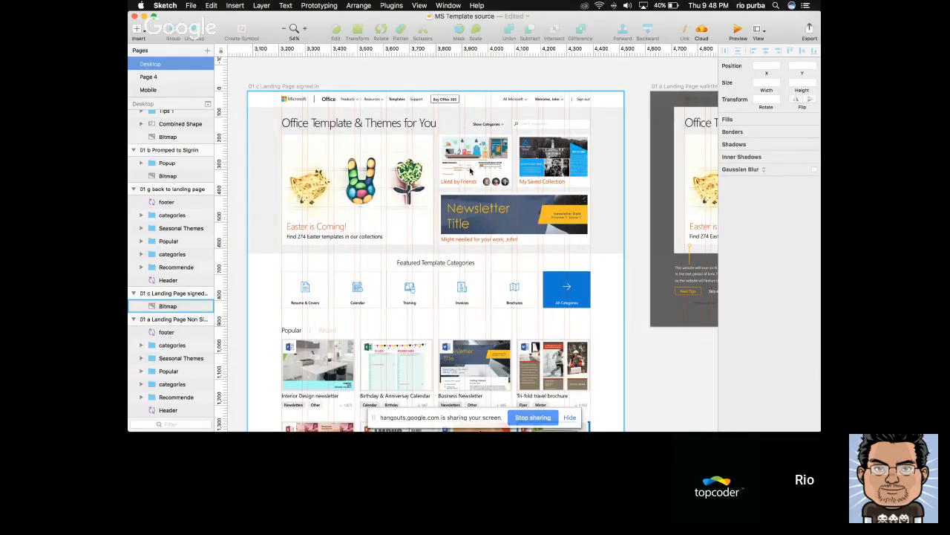
pyautogui.hscroll(-2, 470, 171)
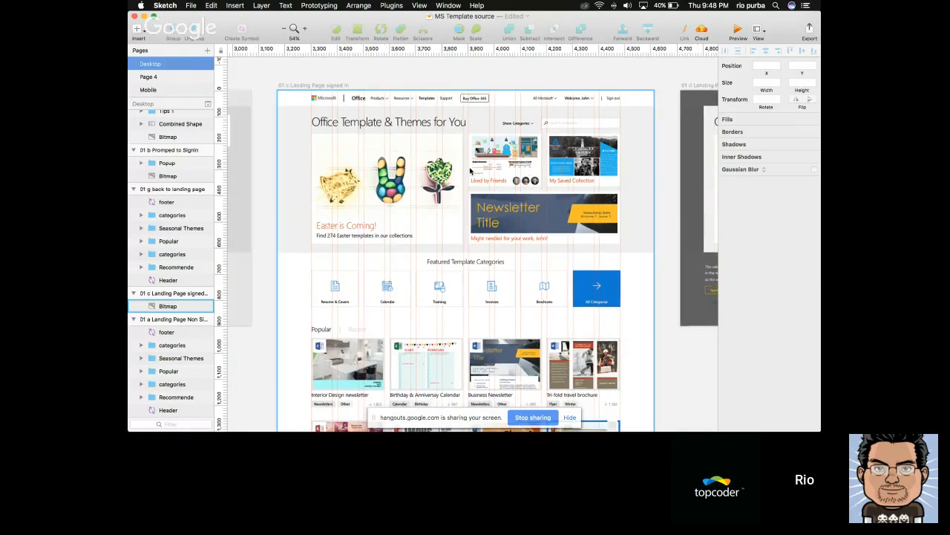
pyautogui.hscroll(-10, 470, 170)
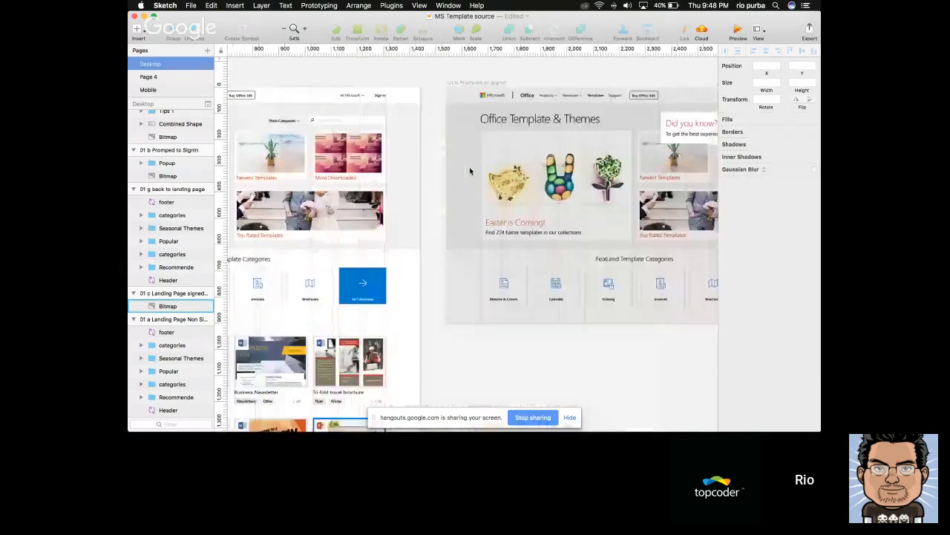
pyautogui.hscroll(-5, 470, 171)
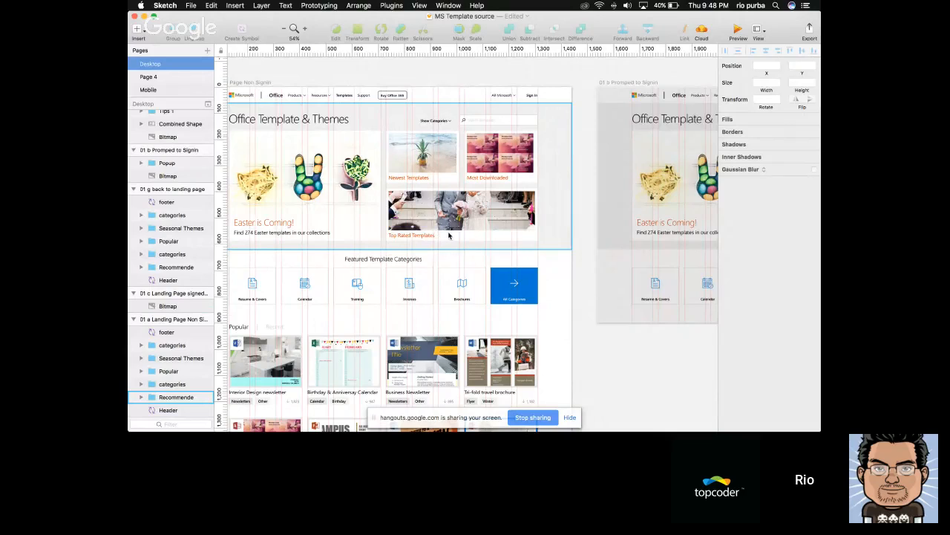
# Examine the signed-in landing page closely, covering its personalised heading, Liked by Friends tile and Newsletter recommendation
pyautogui.hscroll(15, 503, 221)
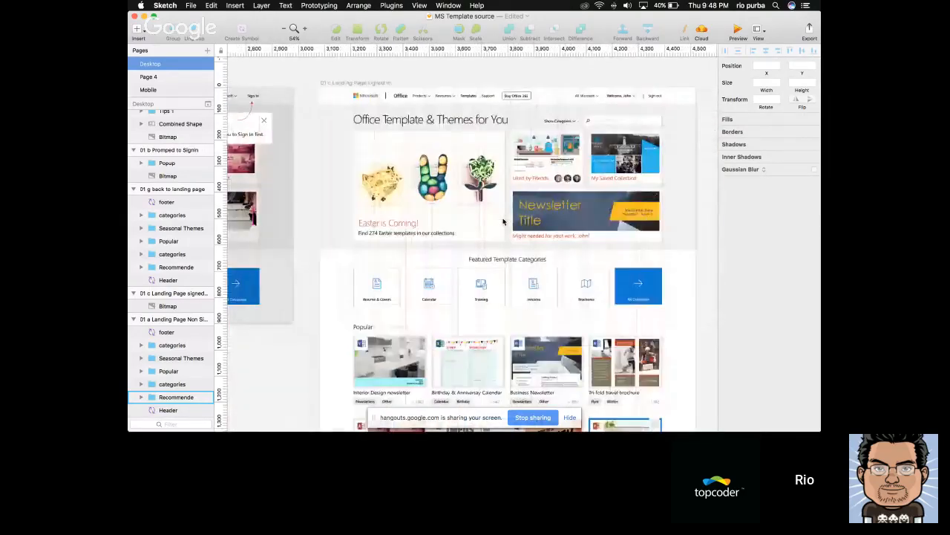
pyautogui.hscroll(1, 504, 221)
pyautogui.scroll(4, 495, 186)
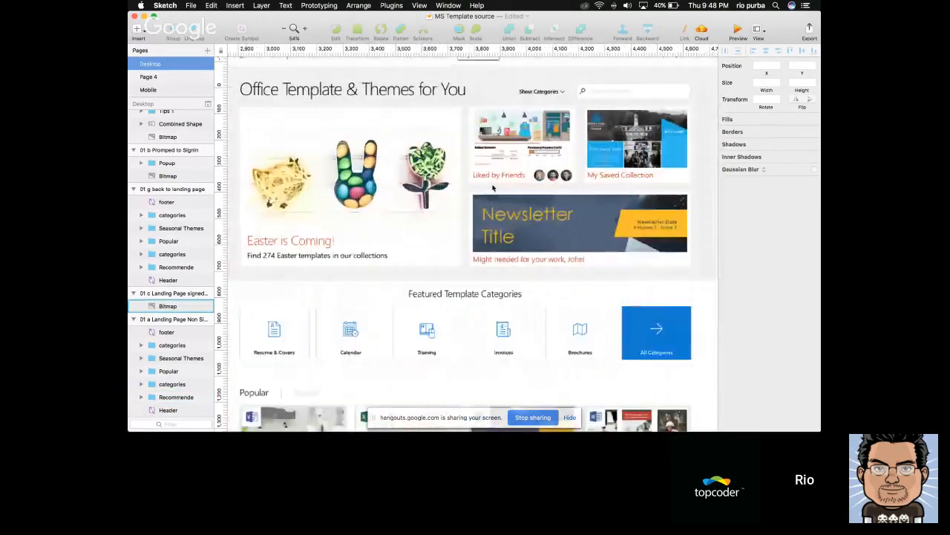
pyautogui.scroll(-2, 529, 176)
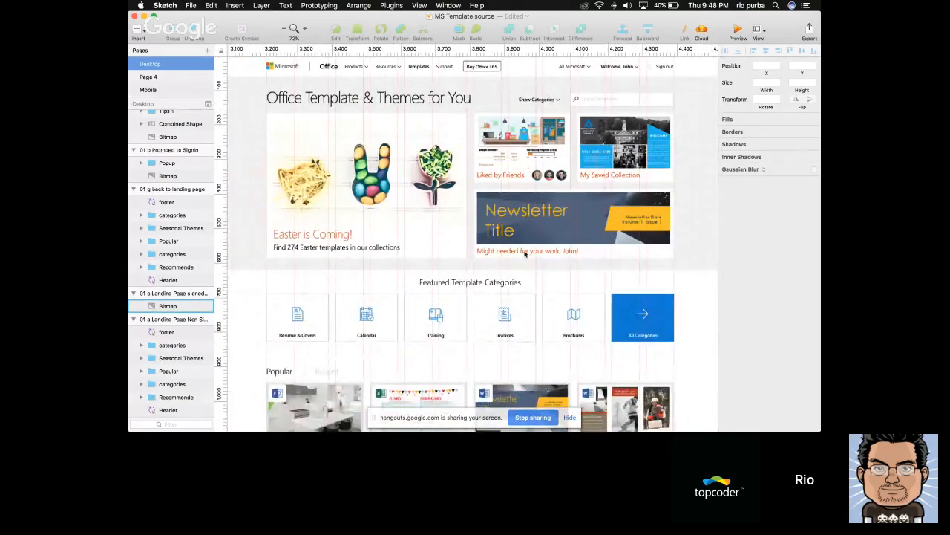
pyautogui.scroll(1, 583, 254)
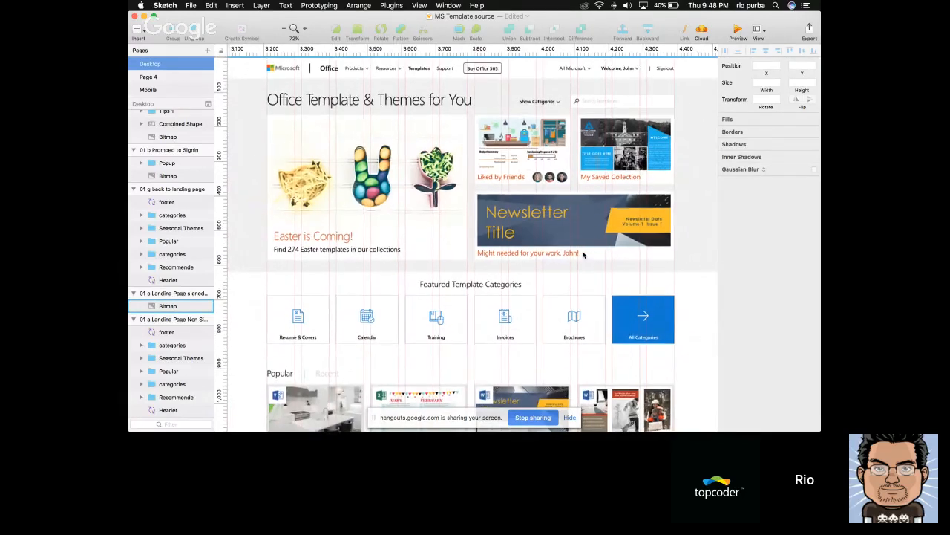
pyautogui.scroll(2, 614, 71)
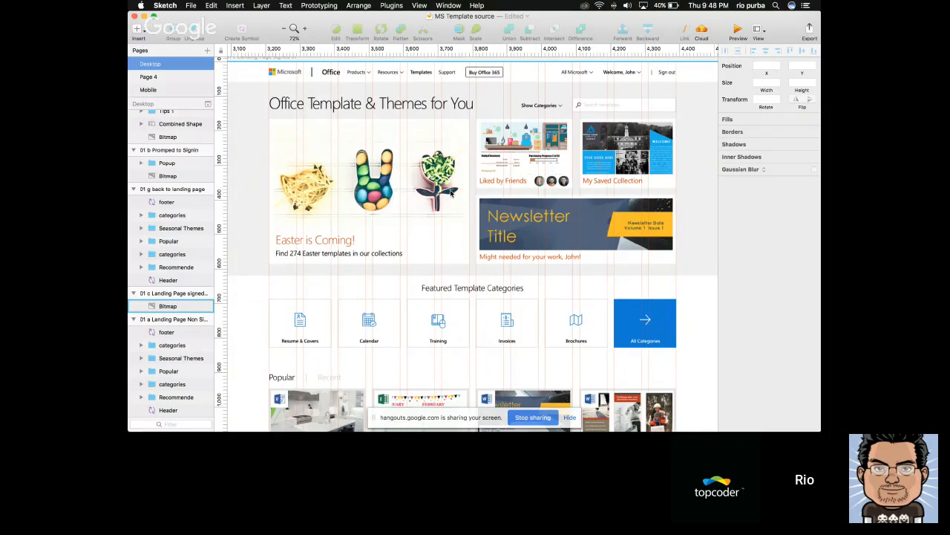
pyautogui.scroll(-3, 415, 183)
pyautogui.click(250, 71)
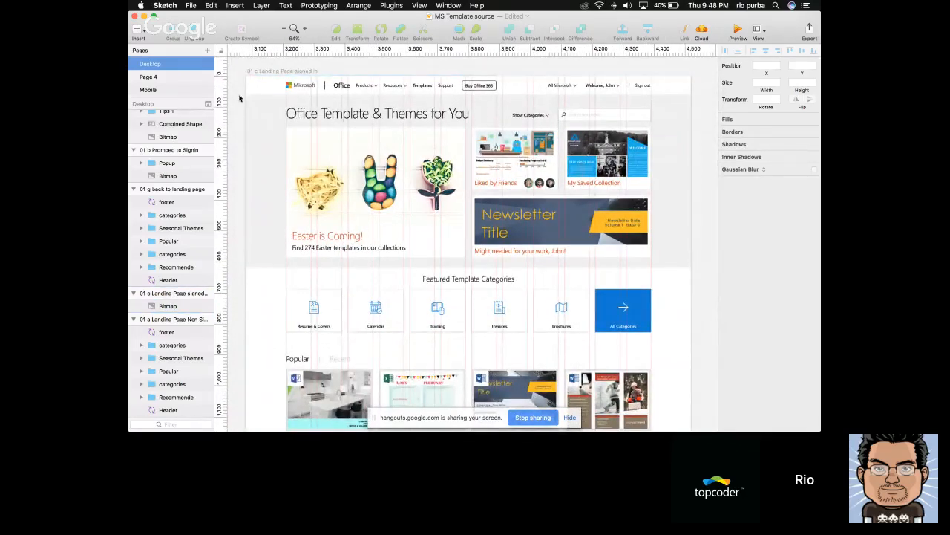
# On Page 4, replace the black caption under the orange Easter heading with "There are 248 templates in this category"
pyautogui.click(183, 77)
pyautogui.scroll(3, 417, 180)
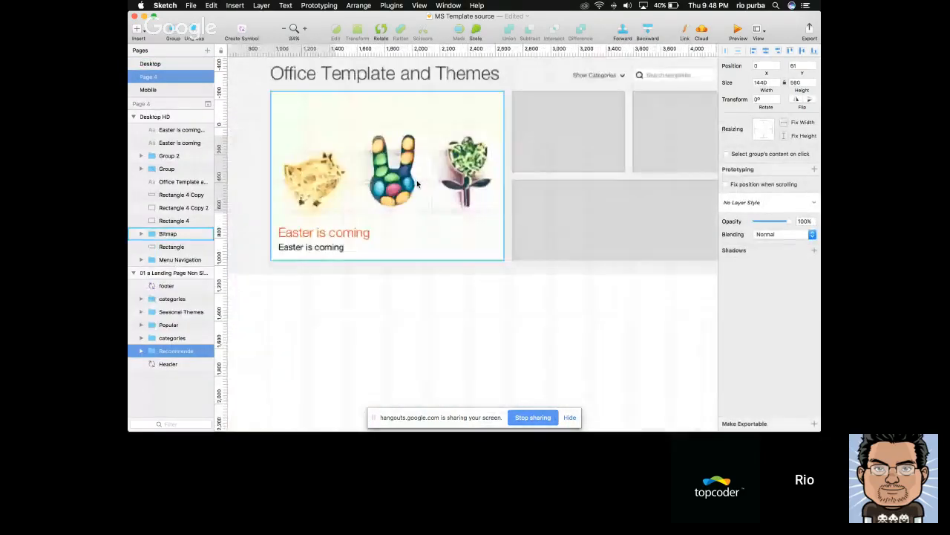
pyautogui.click(365, 231)
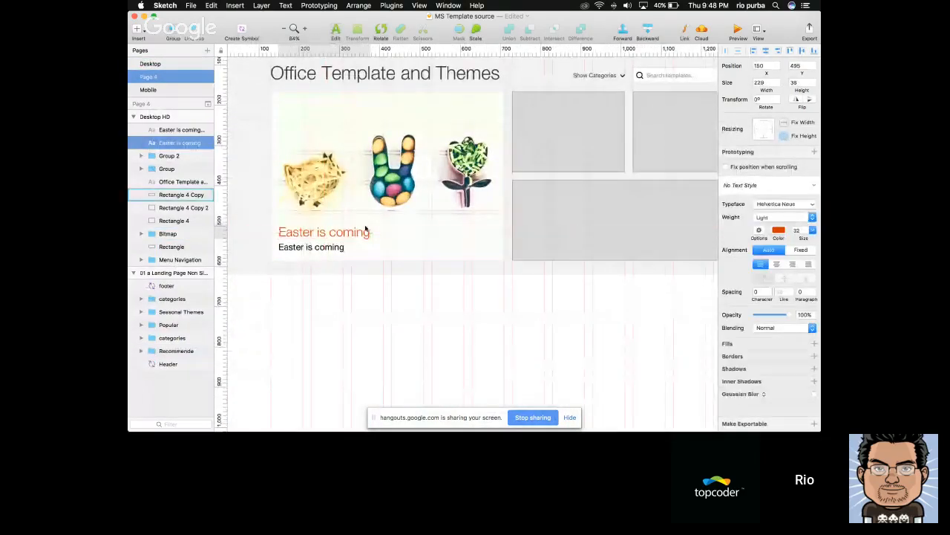
pyautogui.click(318, 245)
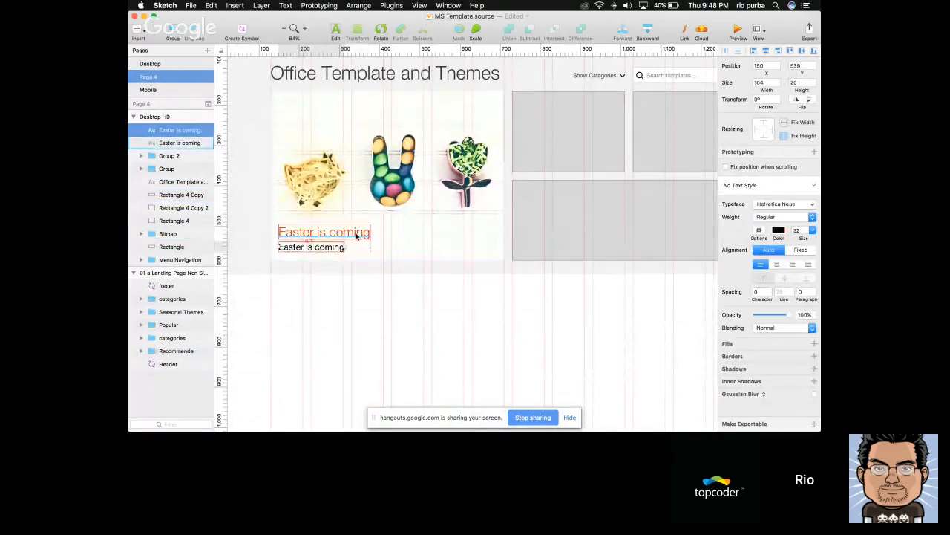
pyautogui.hscroll(-5, 369, 264)
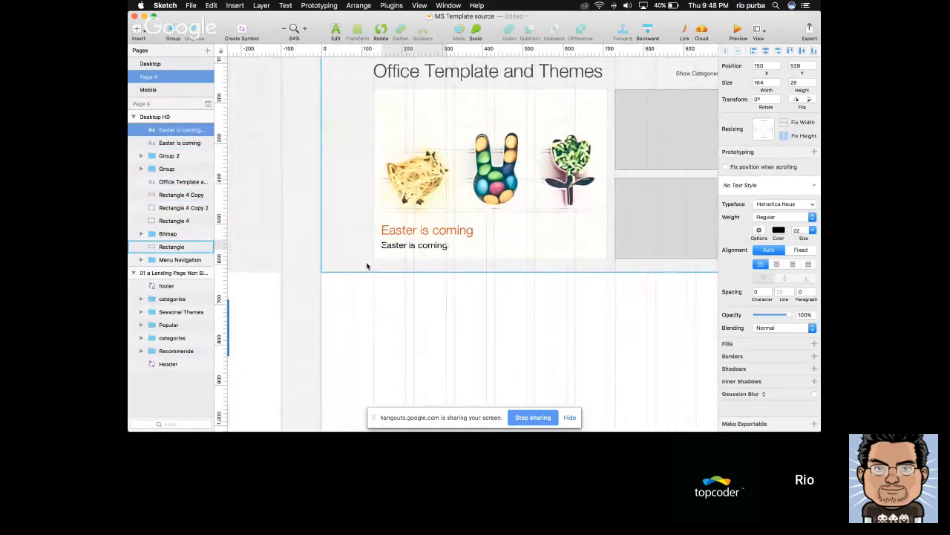
pyautogui.hscroll(4, 367, 266)
pyautogui.press('Return')
pyautogui.write('There are 247')
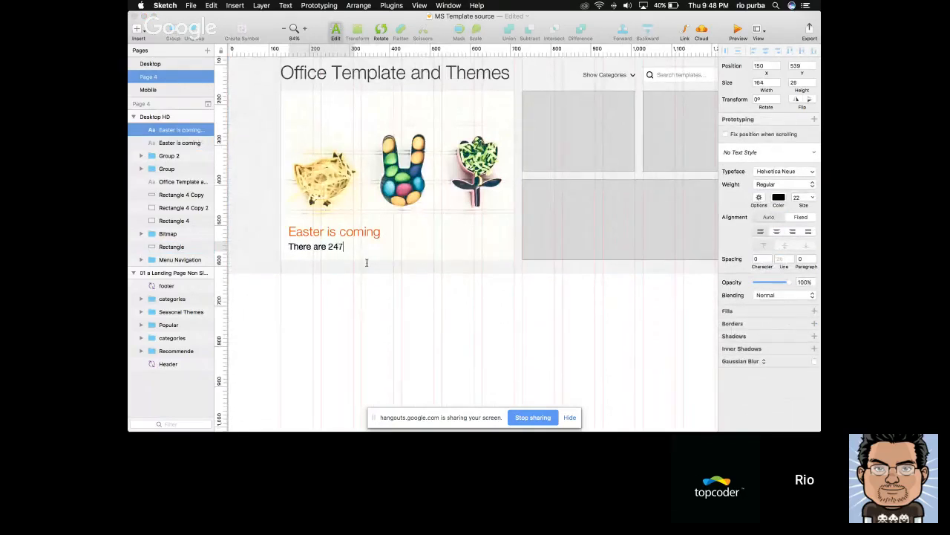
pyautogui.press('BackSpace')
pyautogui.write('8 templates in this category')
pyautogui.press('Escape')
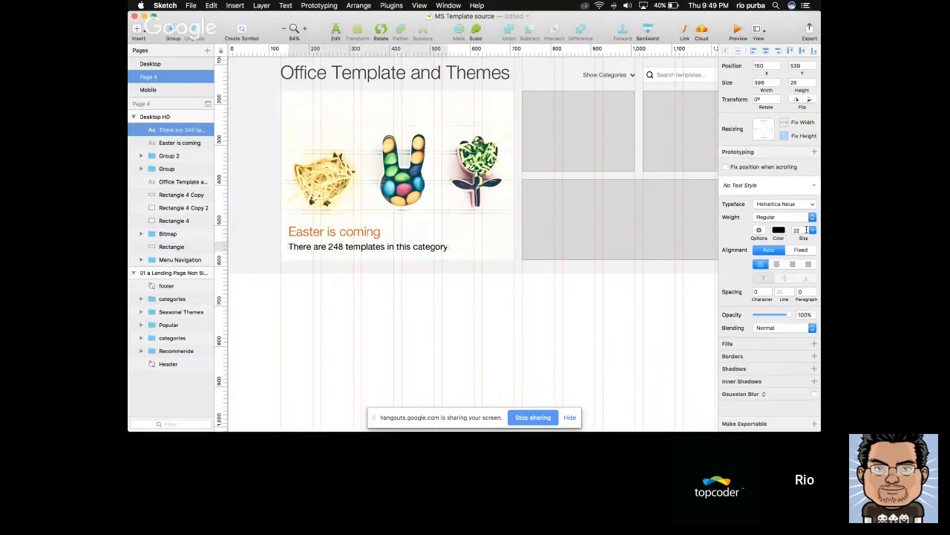
# Set the template-count caption's font size to 20 and its text color to dark gray 505050
pyautogui.click(766, 217)
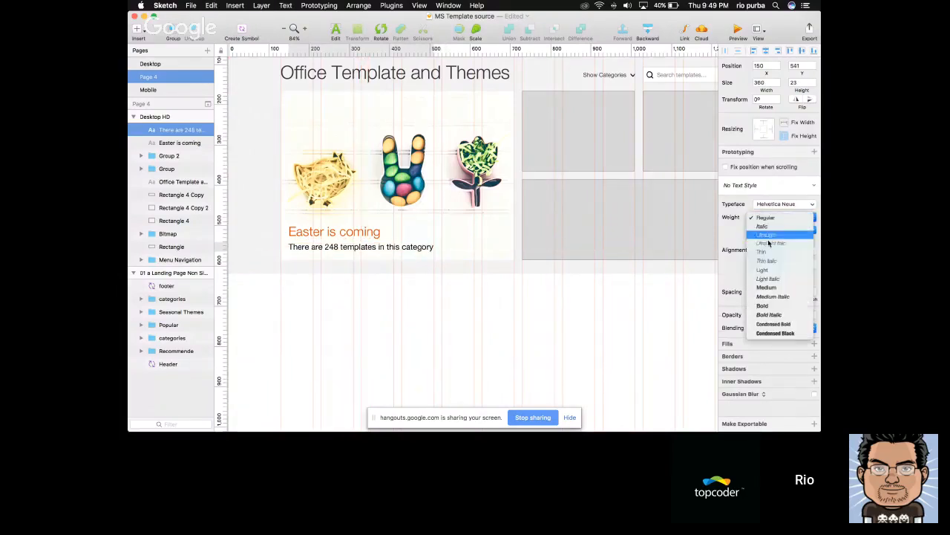
pyautogui.click(767, 217)
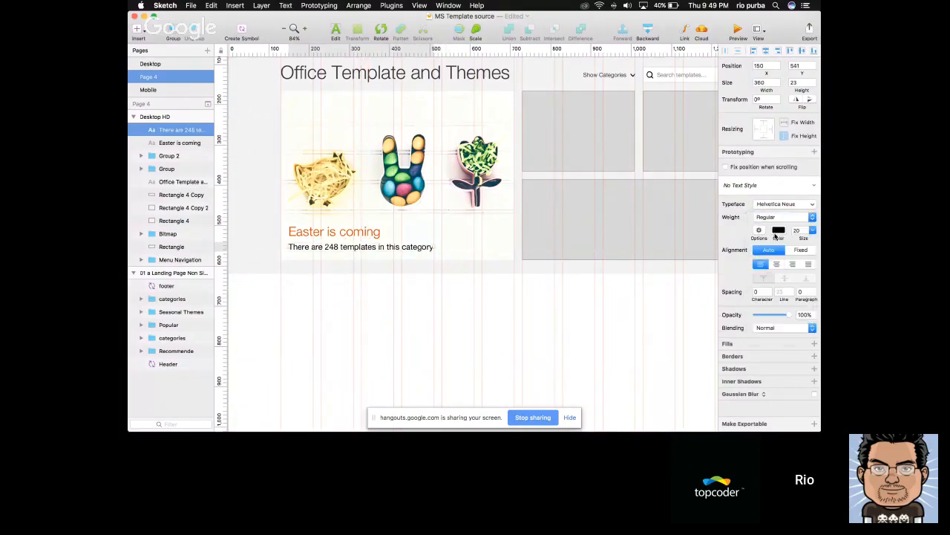
pyautogui.click(777, 234)
pyautogui.click(800, 307)
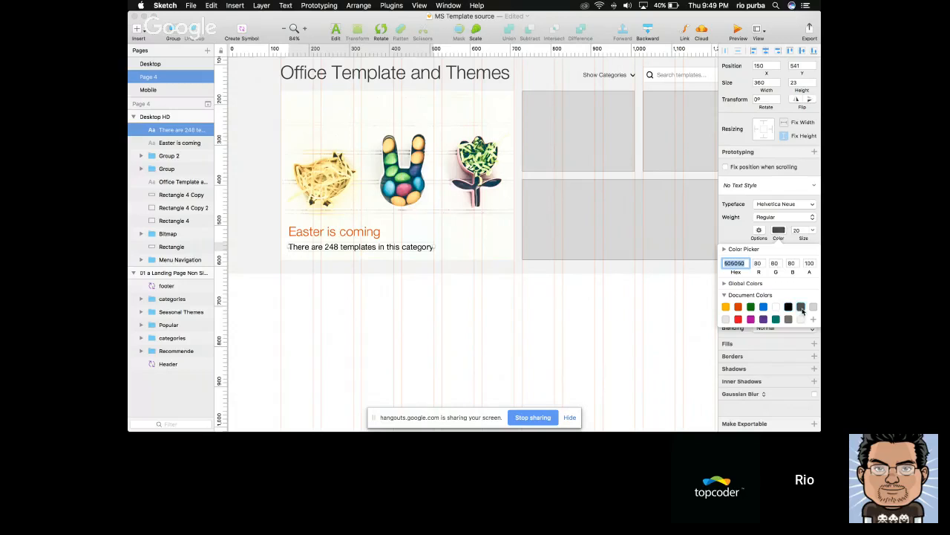
pyautogui.click(459, 316)
# Group the Easter is coming heading, its template-count caption and the Easter image into one card
pyautogui.press('alt')
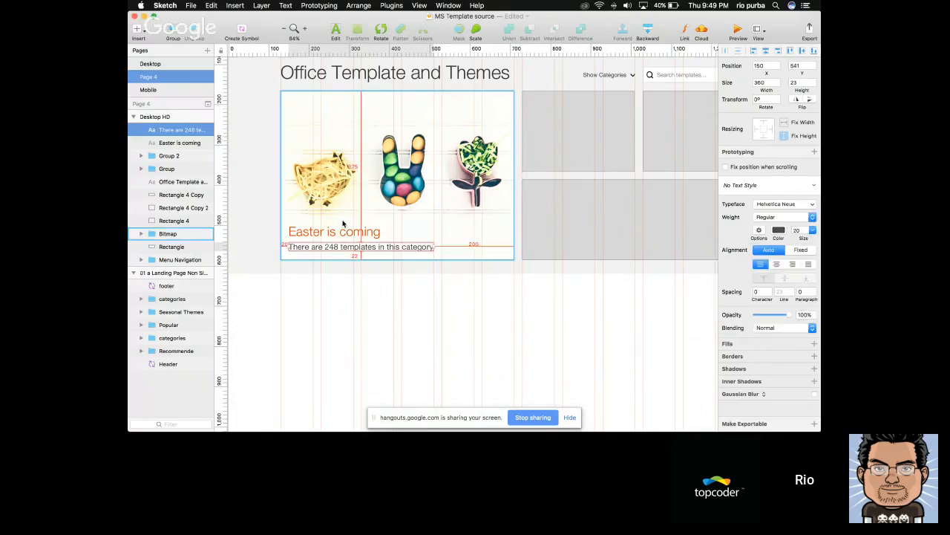
pyautogui.keyDown('shift'); pyautogui.click(343, 225); pyautogui.keyUp('shift')
pyautogui.scroll(1, 418, 262)
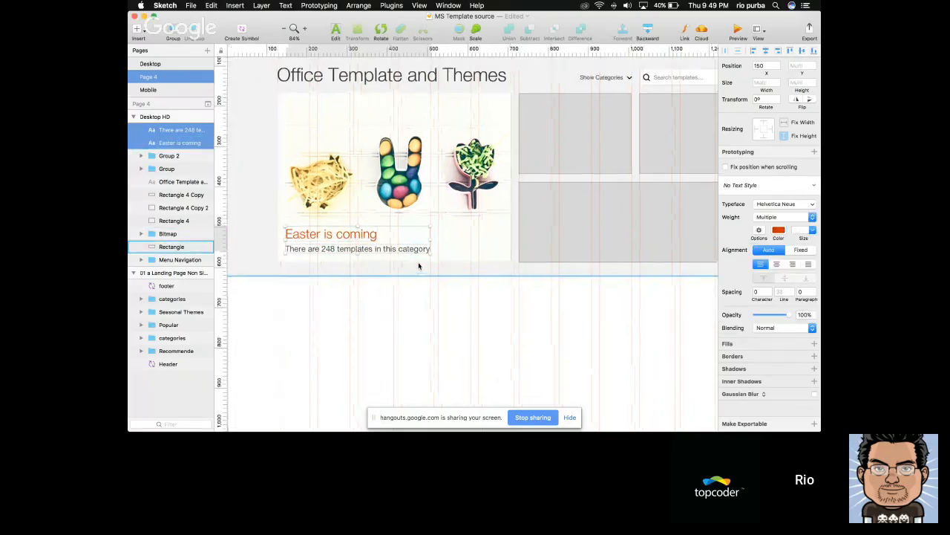
pyautogui.hscroll(3, 416, 260)
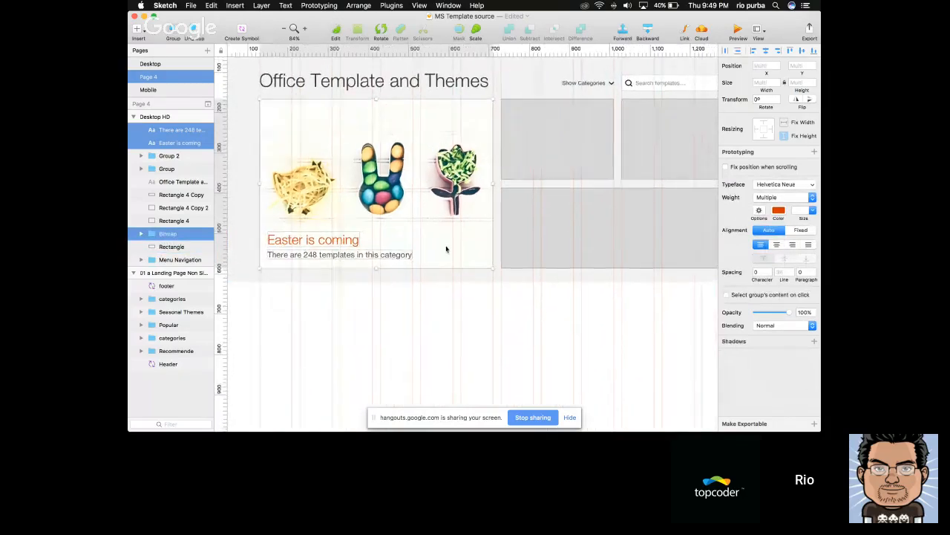
pyautogui.press('super+g')
# Copy the Newest Templates tile from the reference landing page into Desktop HD at X 730, Y 166, replacing the grey placeholder beside the Easter card
pyautogui.scroll(2, 446, 249)
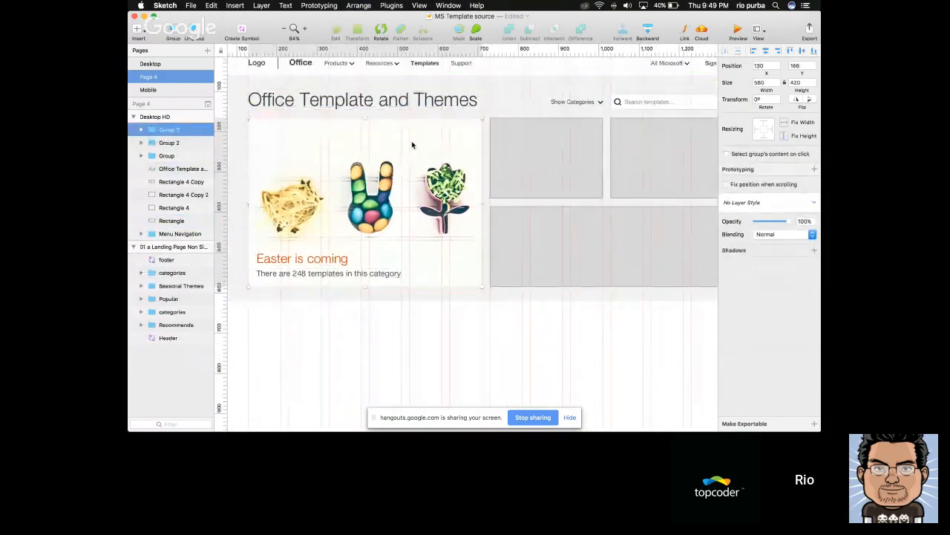
pyautogui.scroll(-5, 435, 142)
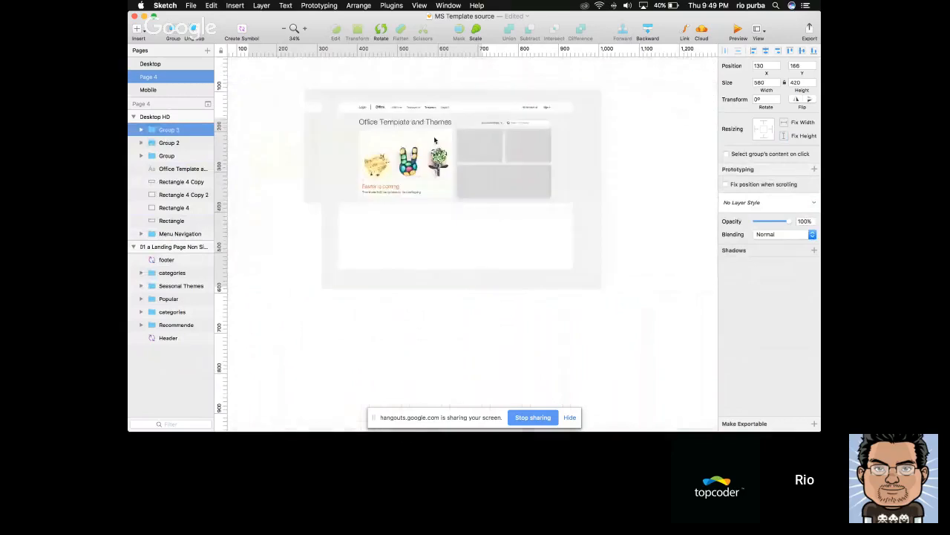
pyautogui.scroll(3, 432, 183)
pyautogui.hscroll(-6, 432, 183)
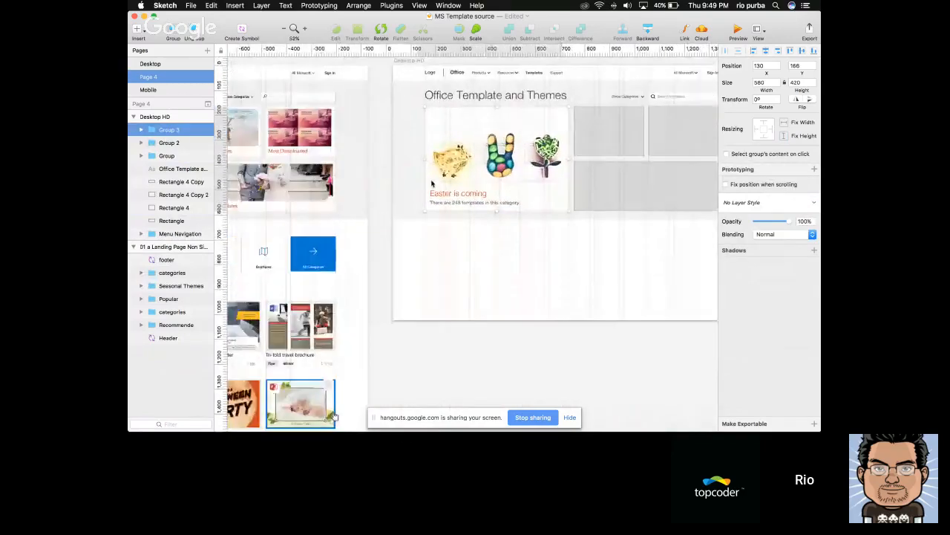
pyautogui.click(427, 177)
pyautogui.hscroll(-2, 428, 176)
pyautogui.hscroll(-3, 427, 175)
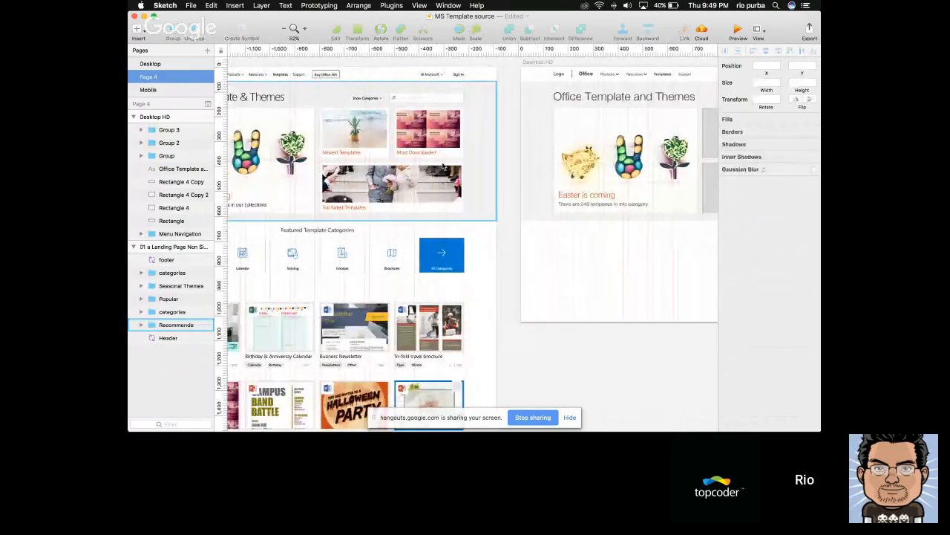
pyautogui.hscroll(5, 531, 153)
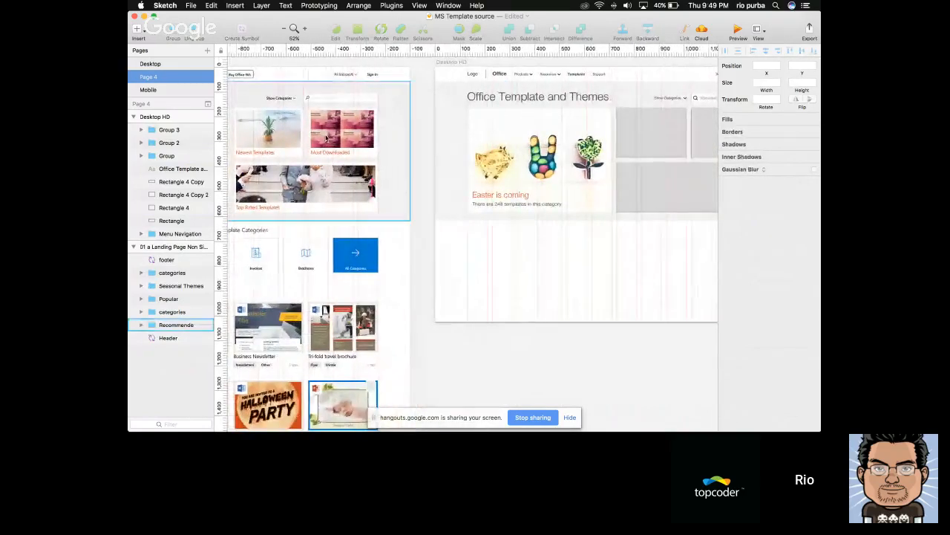
pyautogui.doubleClick(284, 135)
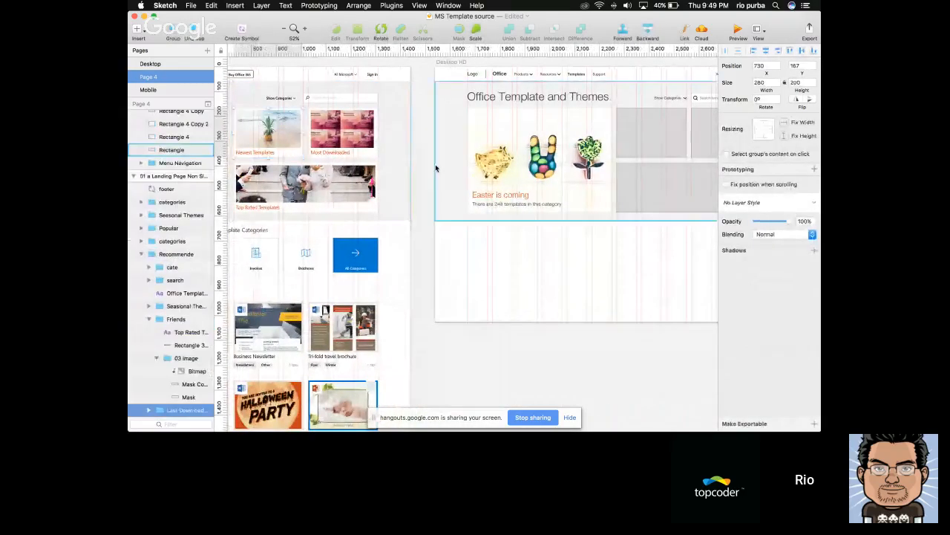
pyautogui.hscroll(8, 445, 165)
pyautogui.scroll(4, 532, 142)
pyautogui.hscroll(-3, 505, 144)
pyautogui.click(488, 141)
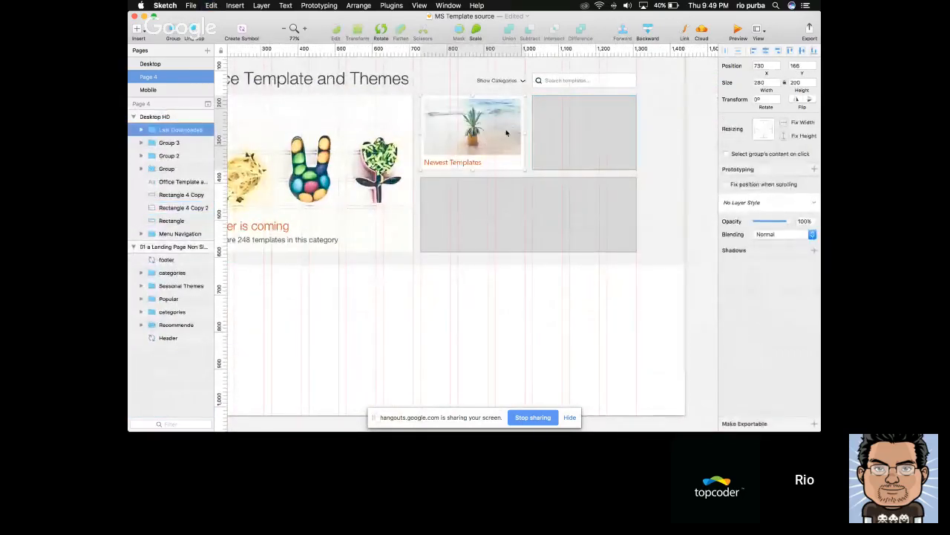
# Inspect the placed Newest Templates tile and its title text against the neighbouring grey placeholders
pyautogui.click(702, 140)
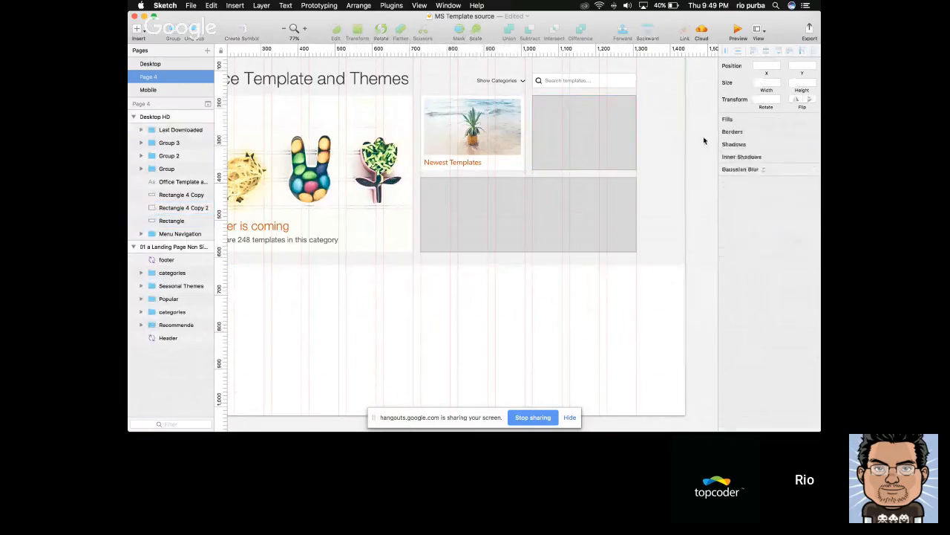
pyautogui.click(625, 152)
pyautogui.hscroll(-3, 625, 152)
pyautogui.scroll(2, 625, 152)
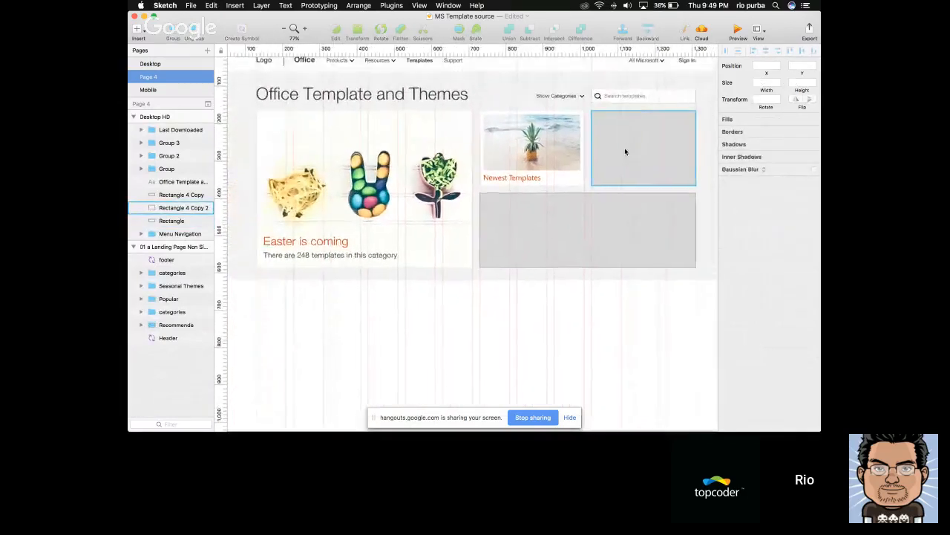
pyautogui.scroll(1, 625, 151)
pyautogui.hscroll(1, 625, 152)
pyautogui.click(519, 192)
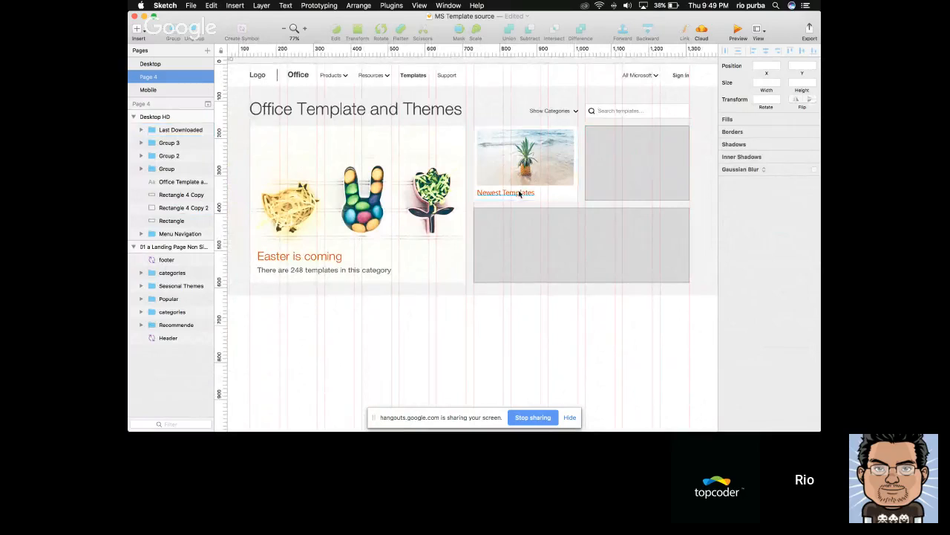
pyautogui.doubleClick(519, 191)
pyautogui.click(149, 169)
pyautogui.press('Escape')
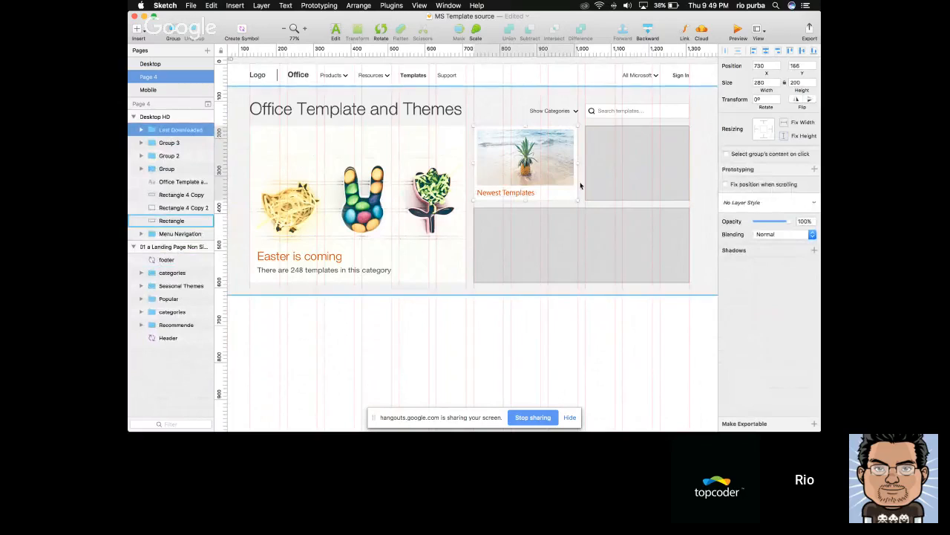
# Compare the Desktop HD header layout with the tile arrangement on the finished landing page beside it
pyautogui.scroll(-3, 582, 186)
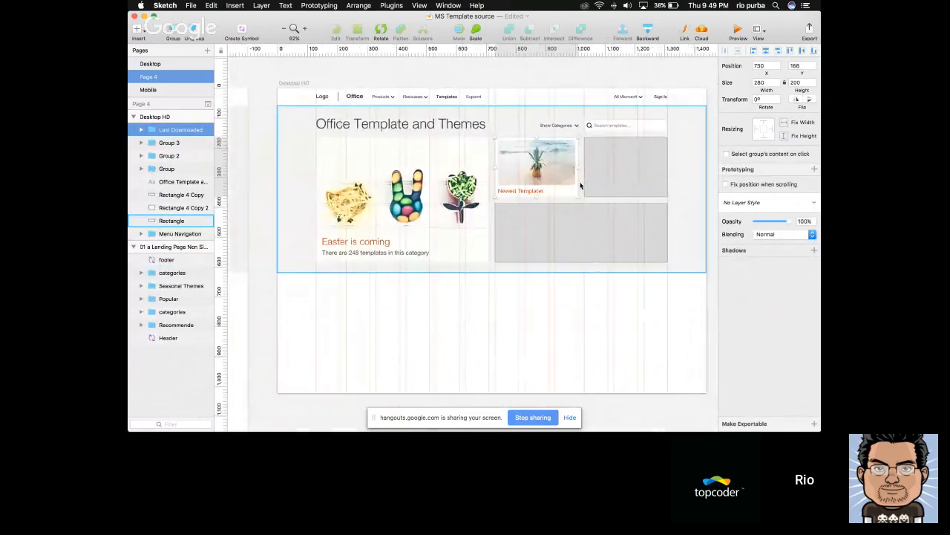
pyautogui.scroll(2, 581, 186)
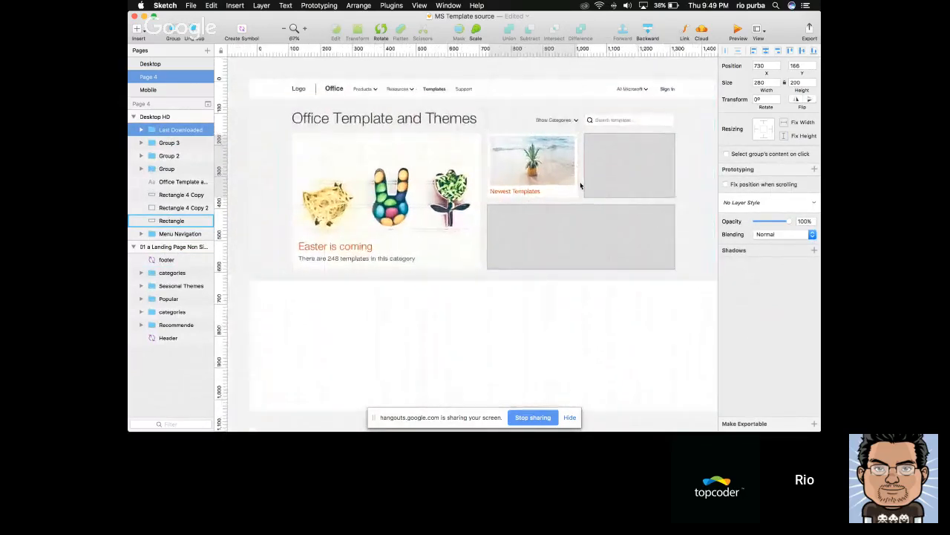
pyautogui.hscroll(1, 582, 186)
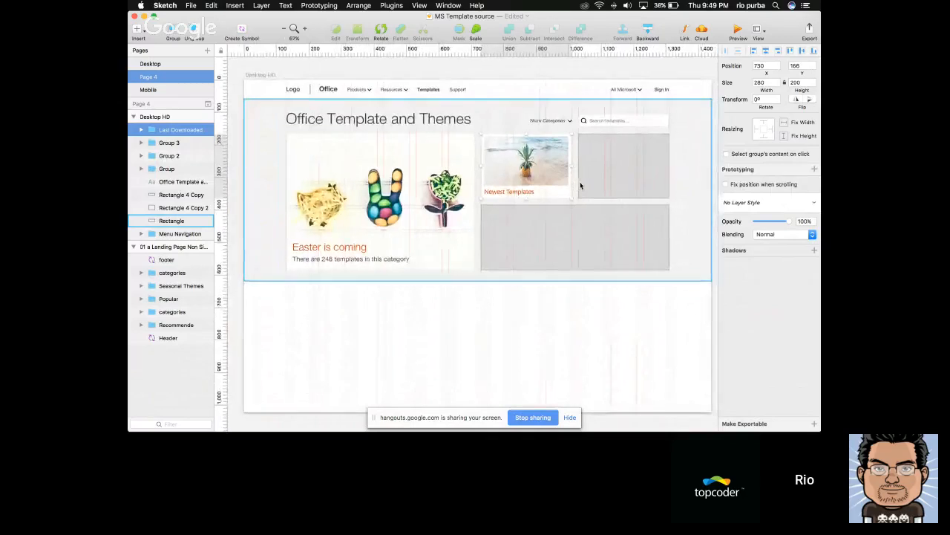
pyautogui.click(514, 296)
pyautogui.scroll(-3, 514, 297)
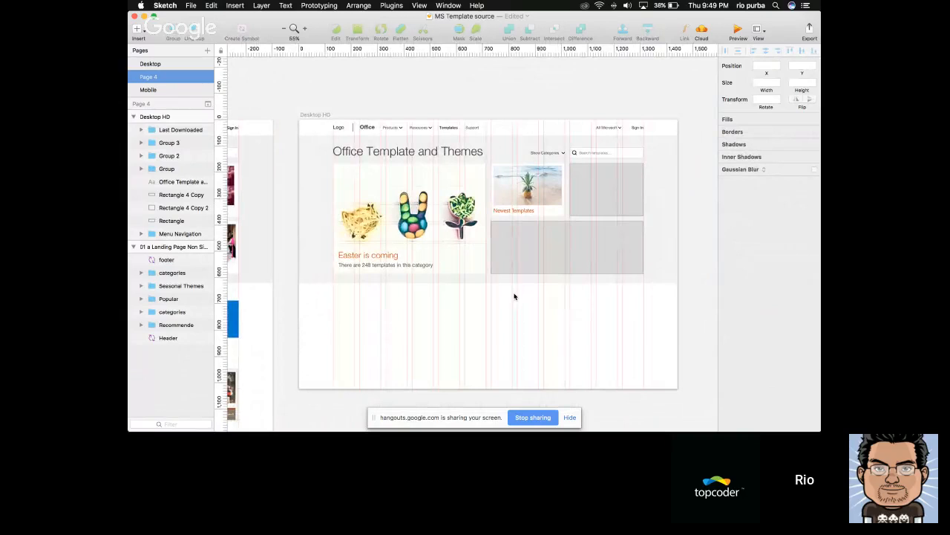
pyautogui.hscroll(-5, 515, 297)
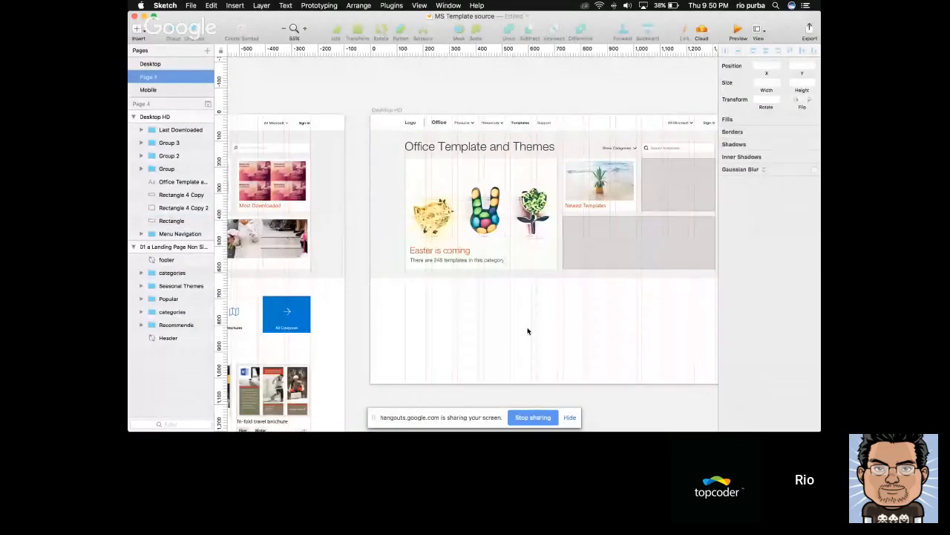
pyautogui.hscroll(1, 528, 331)
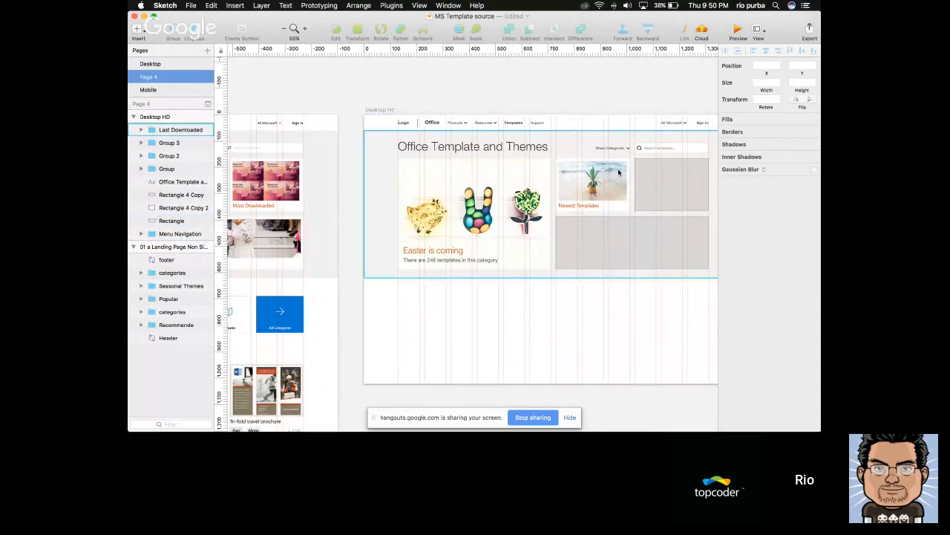
# Delete the small grey placeholder rectangle under the search field
pyautogui.hscroll(1, 619, 175)
pyautogui.scroll(5, 620, 175)
pyautogui.hscroll(5, 594, 193)
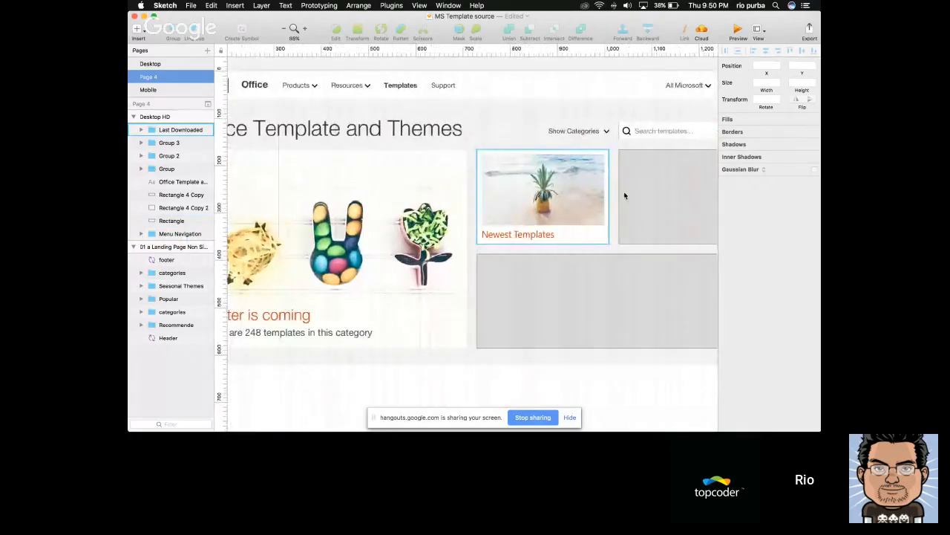
pyautogui.click(641, 190)
pyautogui.press('Delete')
pyautogui.hscroll(1, 594, 195)
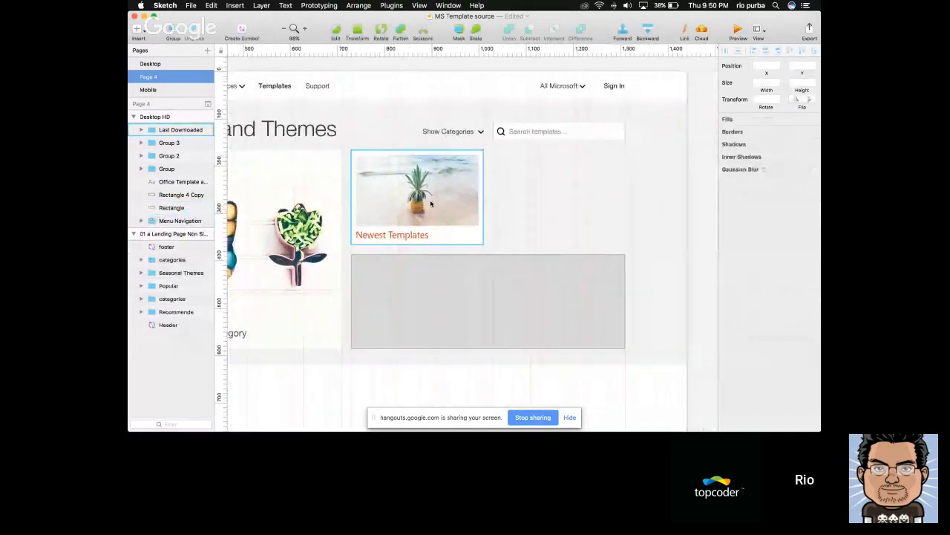
# Duplicate the Newest Templates tile into the empty space under the search field, at X 1030, Y 166
pyautogui.click(431, 204)
pyautogui.press('super+c')
pyautogui.press('super+v')
pyautogui.moveTo(430, 204); pyautogui.dragTo(555, 192)
pyautogui.click(656, 201)
pyautogui.keyDown('super'); pyautogui.click(538, 200); pyautogui.keyUp('super')
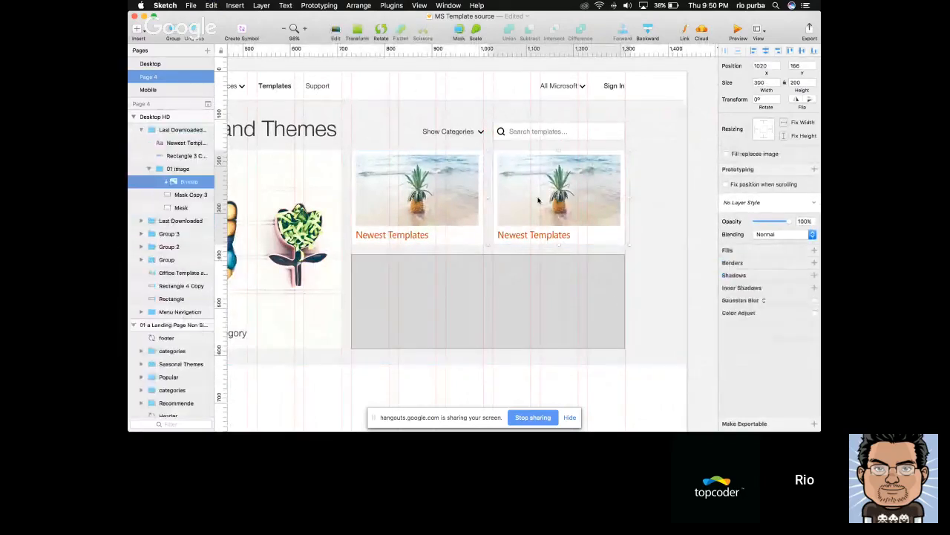
pyautogui.scroll(-5, 538, 201)
pyautogui.scroll(4, 538, 200)
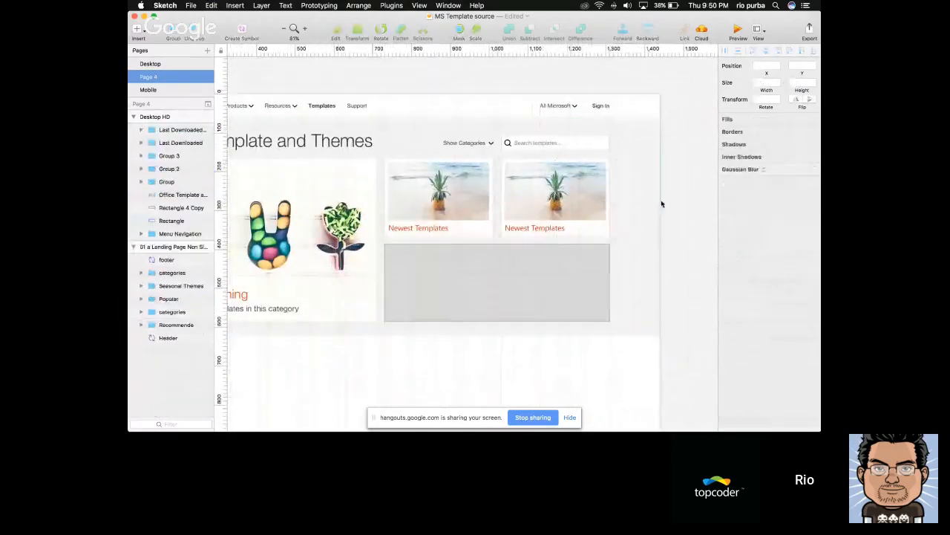
# Compare the two Newest Templates tiles with the title and image layers of the reference page's Most Downloaded tile
pyautogui.click(544, 199)
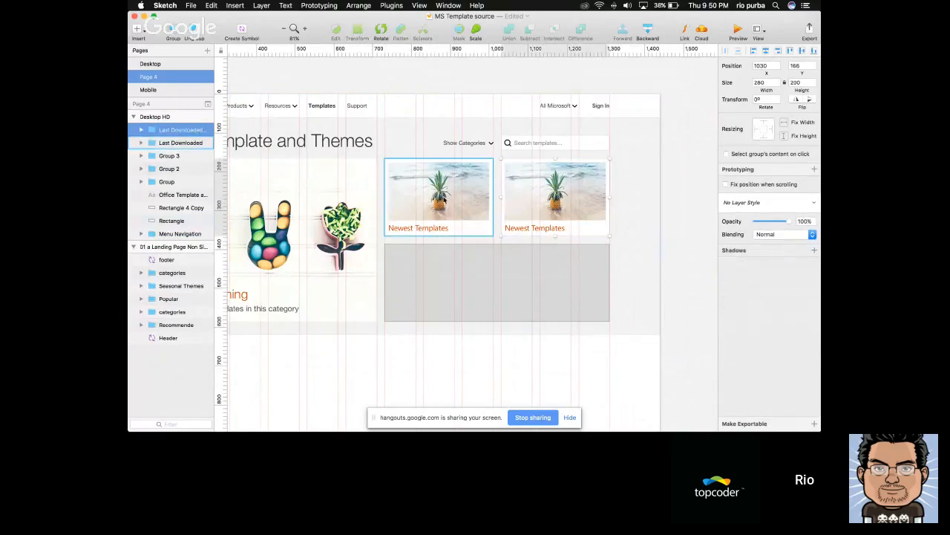
pyautogui.click(461, 199)
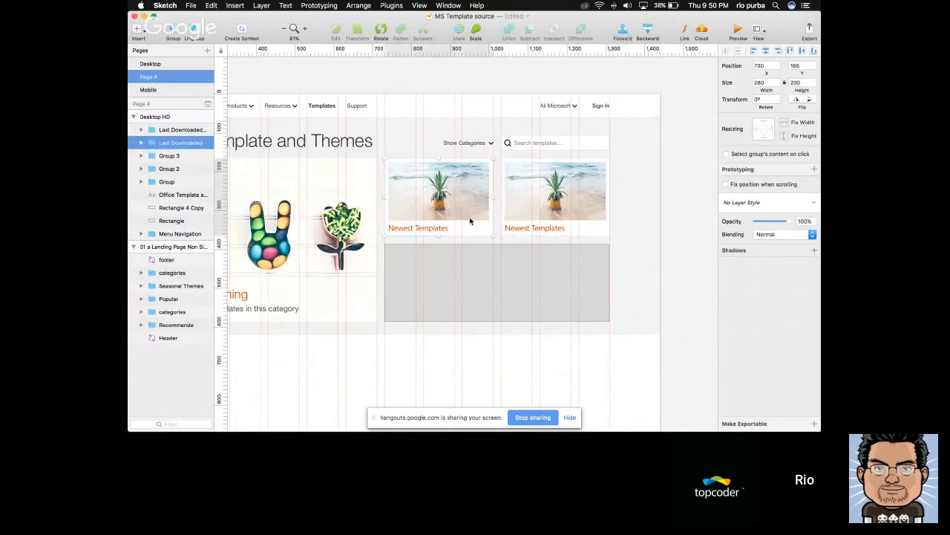
pyautogui.scroll(-5, 472, 221)
pyautogui.hscroll(-3, 470, 220)
pyautogui.scroll(5, 320, 222)
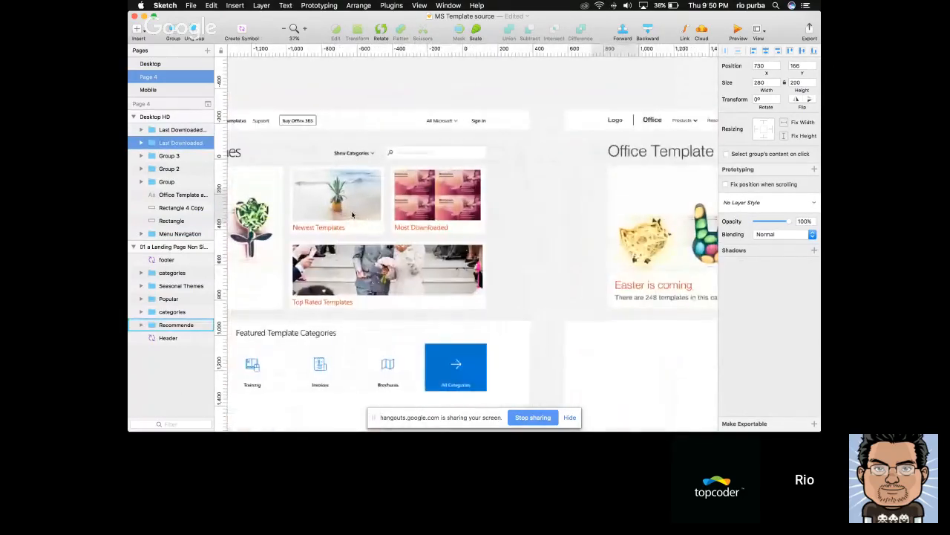
pyautogui.doubleClick(417, 232)
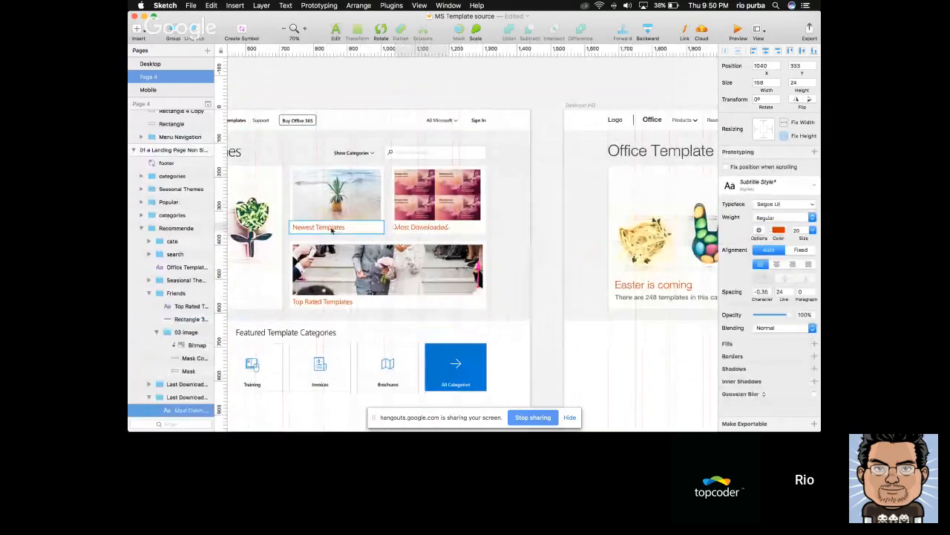
pyautogui.click(431, 205)
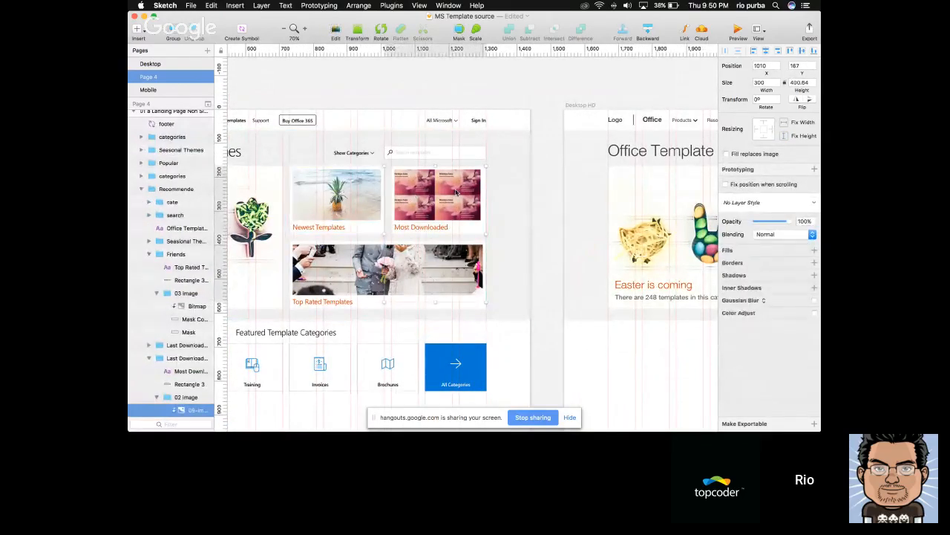
pyautogui.click(545, 186)
pyautogui.hscroll(10, 545, 187)
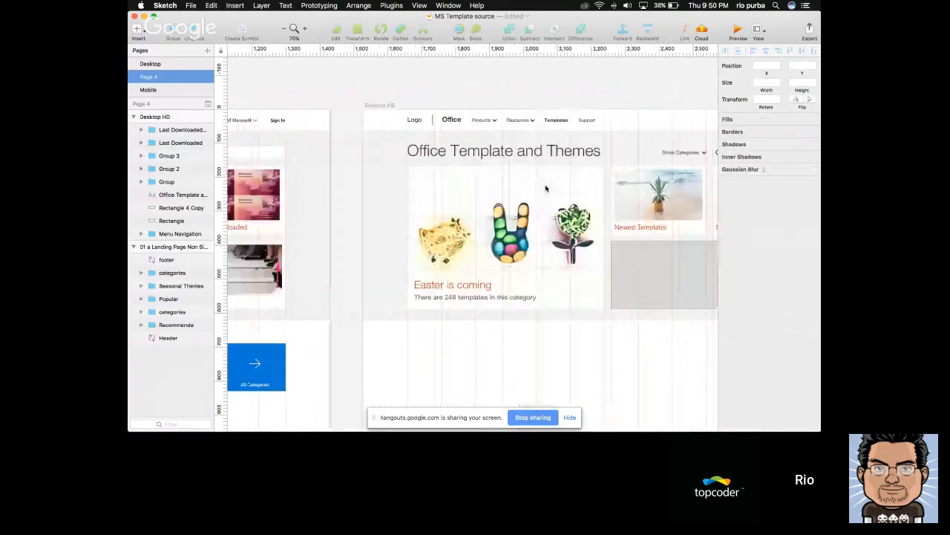
# Rename the title text layer inside the duplicated Newest Templates tile as Caption
pyautogui.click(622, 201)
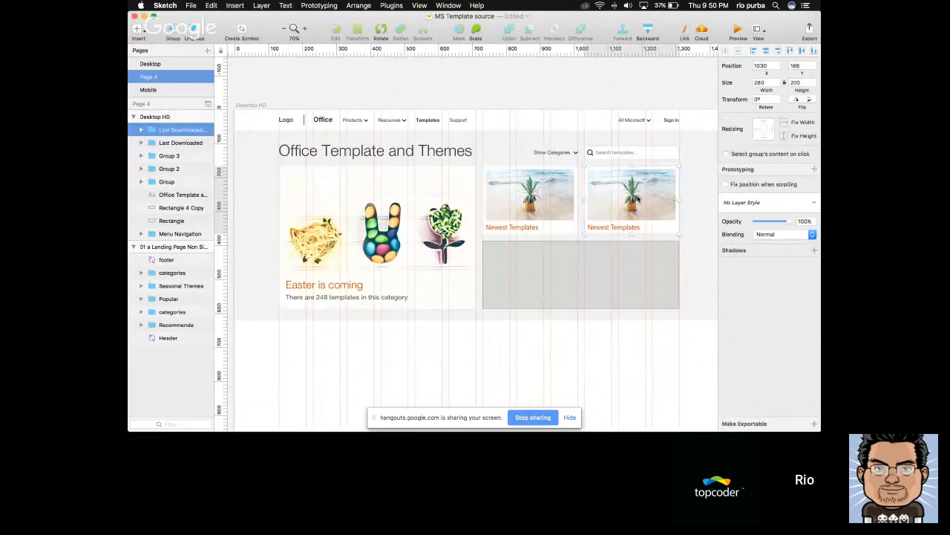
pyautogui.doubleClick(614, 226)
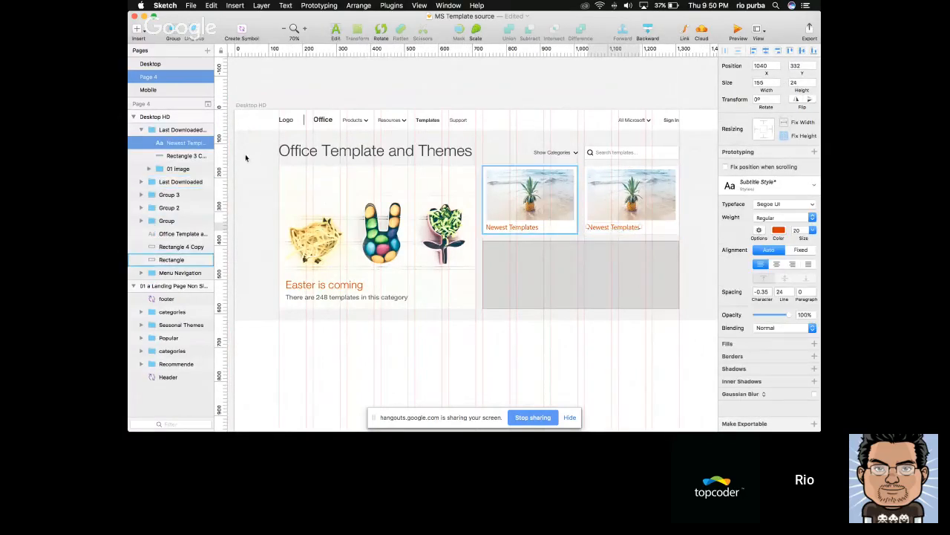
pyautogui.doubleClick(180, 144)
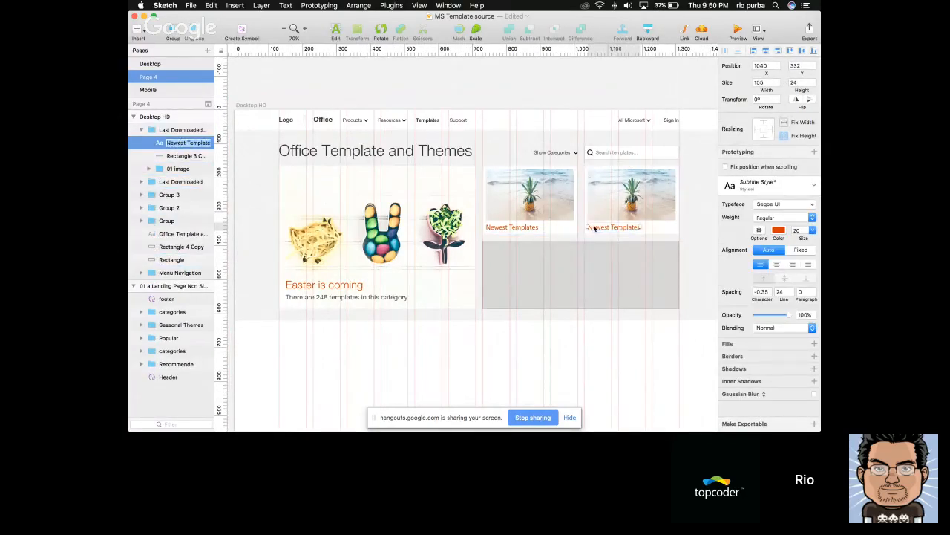
pyautogui.write('Caption')
pyautogui.press('Return')
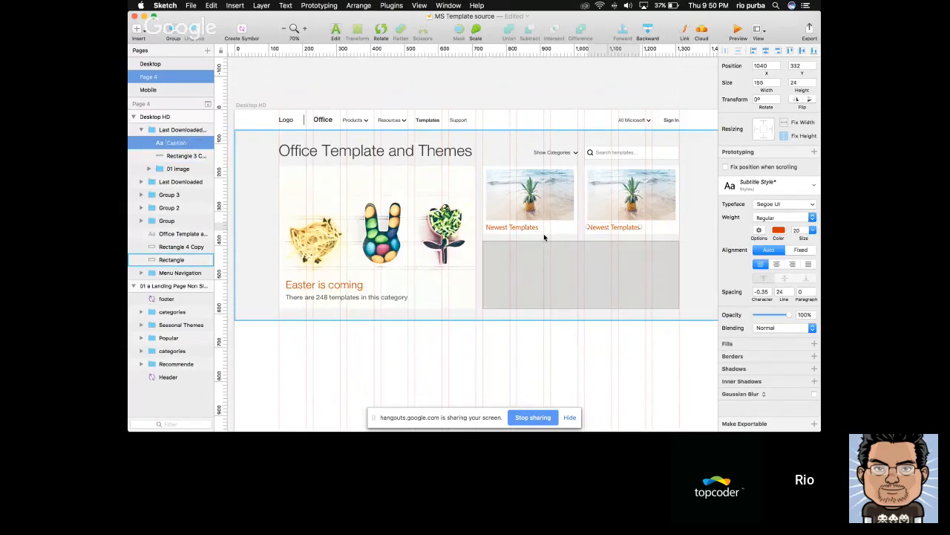
# Rename the bitmap layer inside the duplicated Newest Templates tile's 01 image group as Image
pyautogui.doubleClick(405, 187)
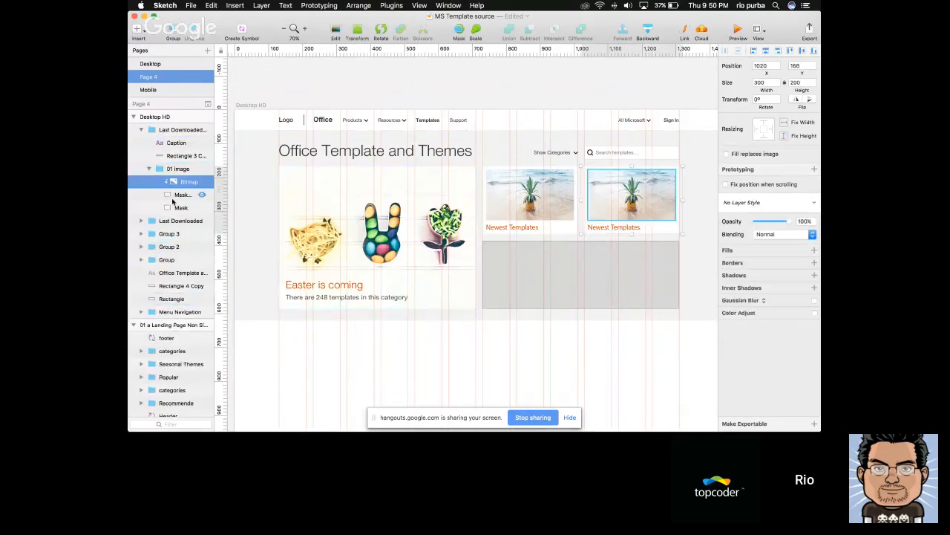
pyautogui.doubleClick(185, 183)
pyautogui.write('Image')
pyautogui.press('Return')
pyautogui.press('Escape')
pyautogui.press('Escape')
# Turn the duplicated Newest Templates tile under the search field into a symbol named ImageCard, sent to the Symbols page
pyautogui.click(624, 199)
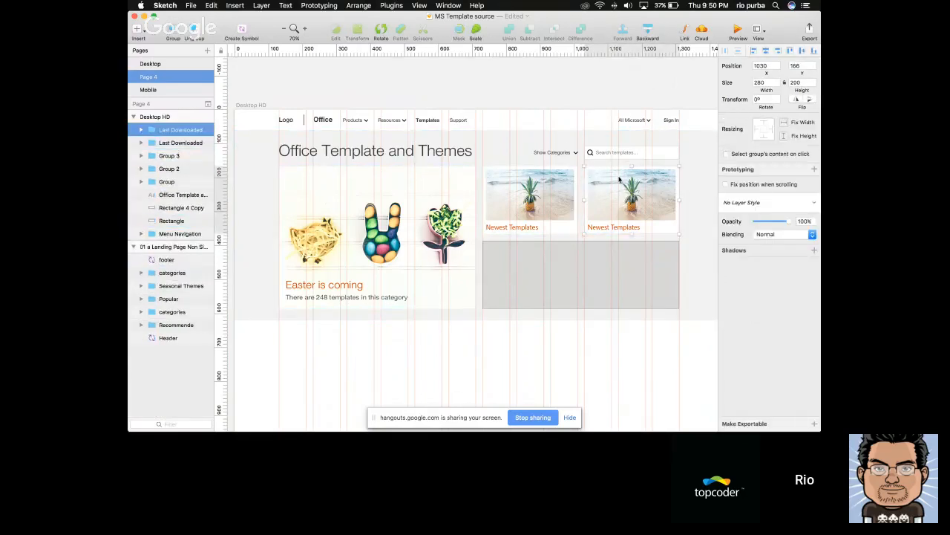
pyautogui.click(241, 32)
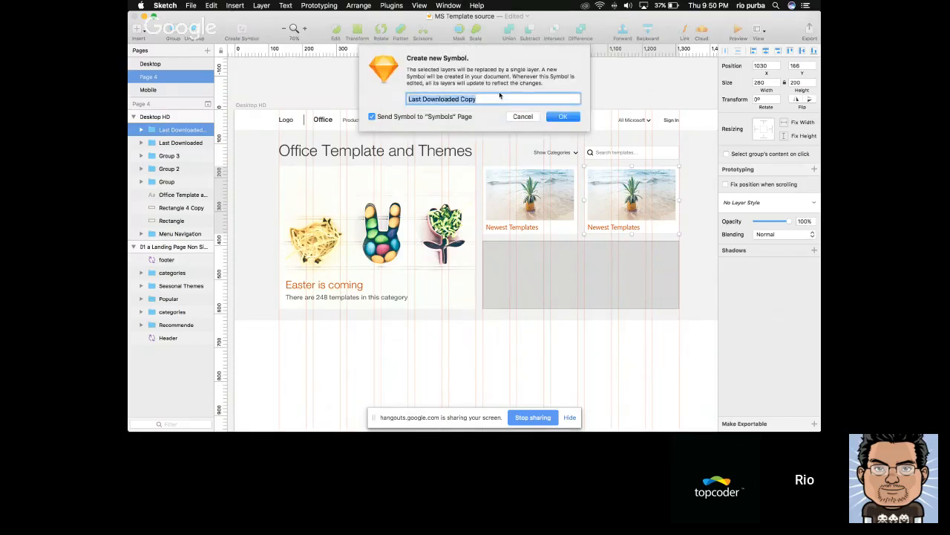
pyautogui.write('ImageCard')
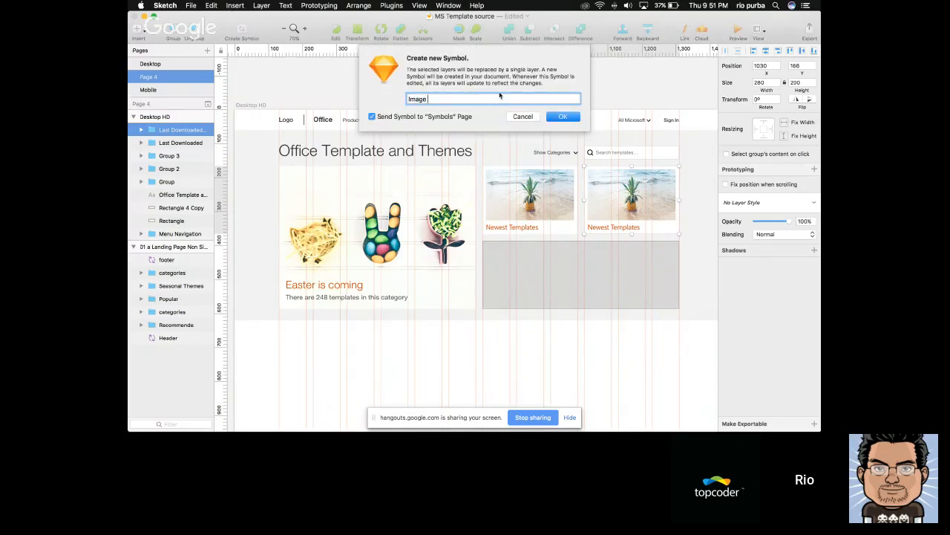
pyautogui.click(566, 118)
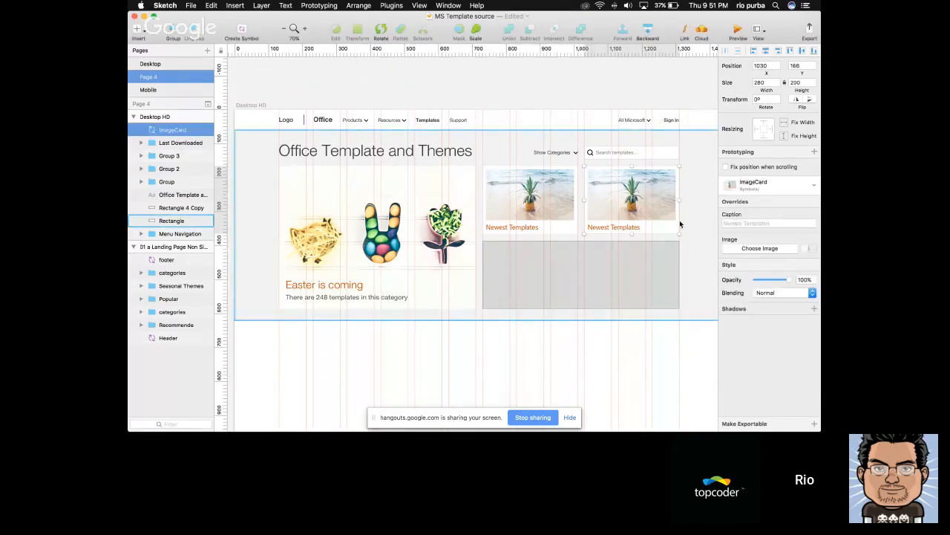
# Delete the large grey placeholder rectangle and duplicate the ImageCard instance twice to fill the row below with two cards
pyautogui.click(545, 257)
pyautogui.press('BackSpace')
pyautogui.click(640, 202)
pyautogui.press('super+d')
pyautogui.moveTo(639, 193); pyautogui.dragTo(639, 270)
pyautogui.press('super+d')
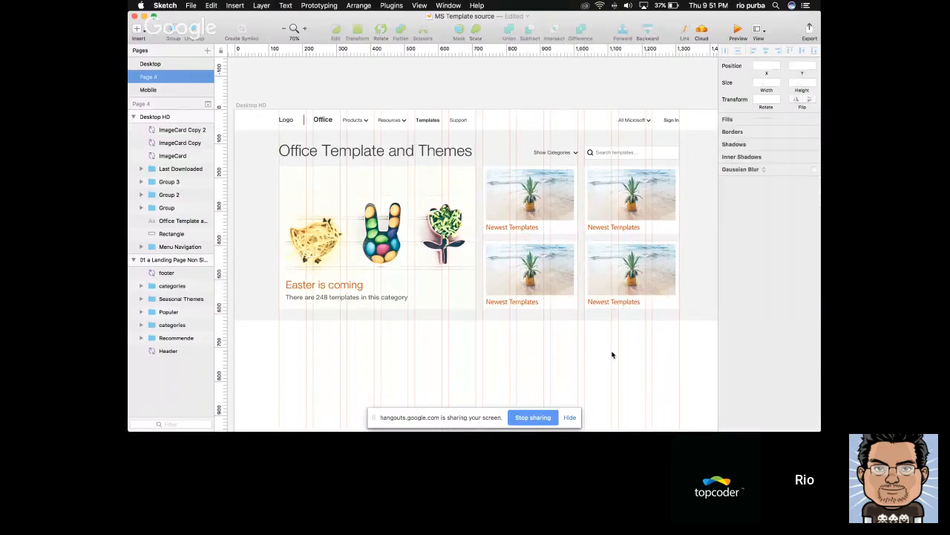
# Set the Caption override of the ImageCard instance under the search field to Most Downloaded
pyautogui.hscroll(1, 616, 350)
pyautogui.click(778, 224)
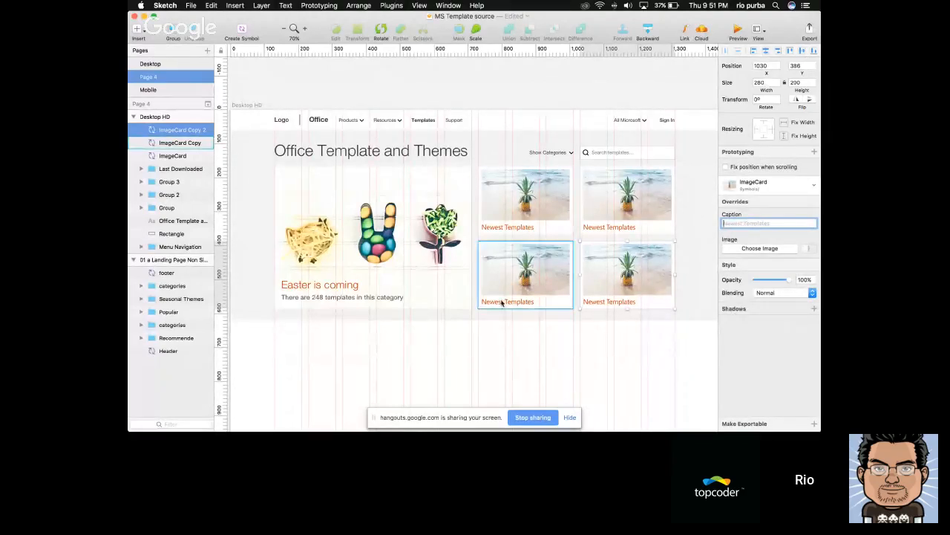
pyautogui.hscroll(-5, 500, 303)
pyautogui.hscroll(8, 511, 241)
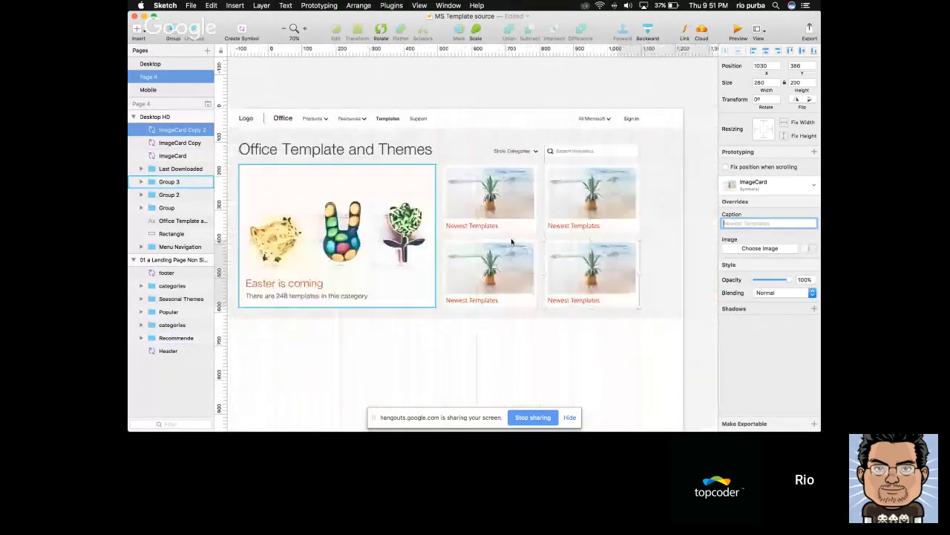
pyautogui.click(492, 199)
pyautogui.click(759, 221)
pyautogui.write('M')
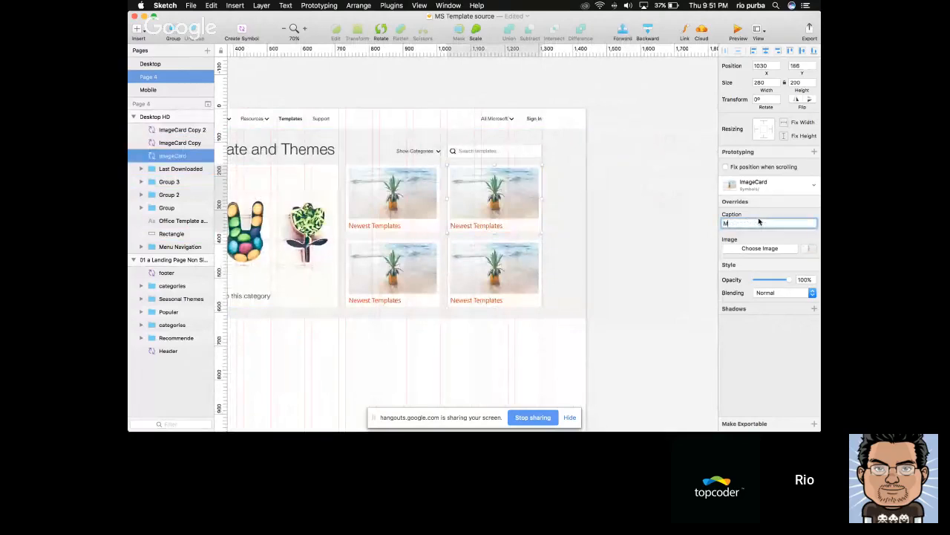
pyautogui.write('ost Downloaded')
pyautogui.press('Return')
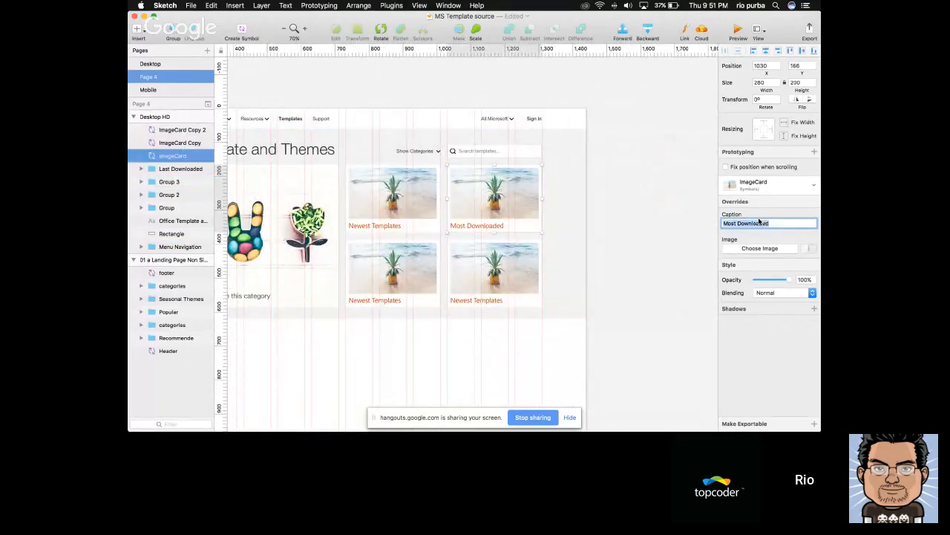
# Copy the bitmap from the reference page's Most Downloaded tile and paste it as the Image override of the Most Downloaded ImageCard
pyautogui.hscroll(-3, 460, 228)
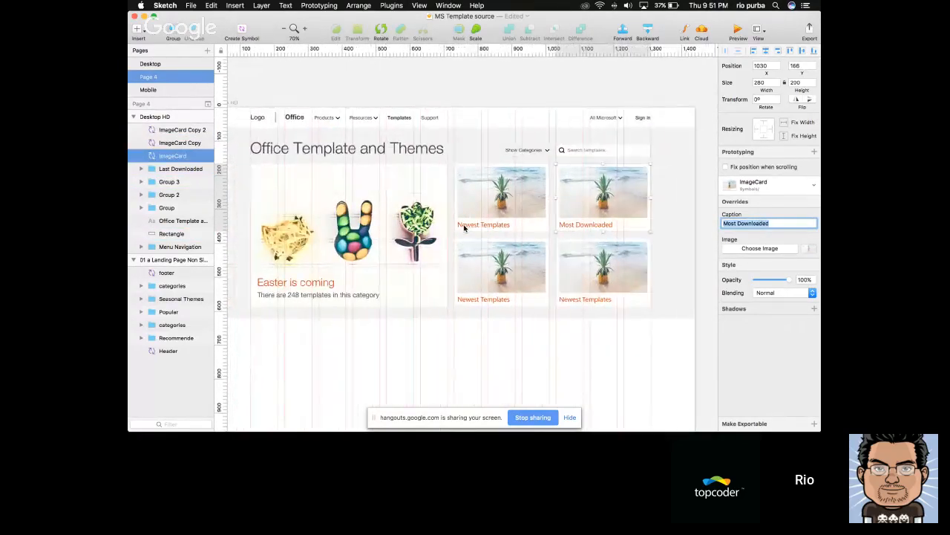
pyautogui.hscroll(-5, 604, 209)
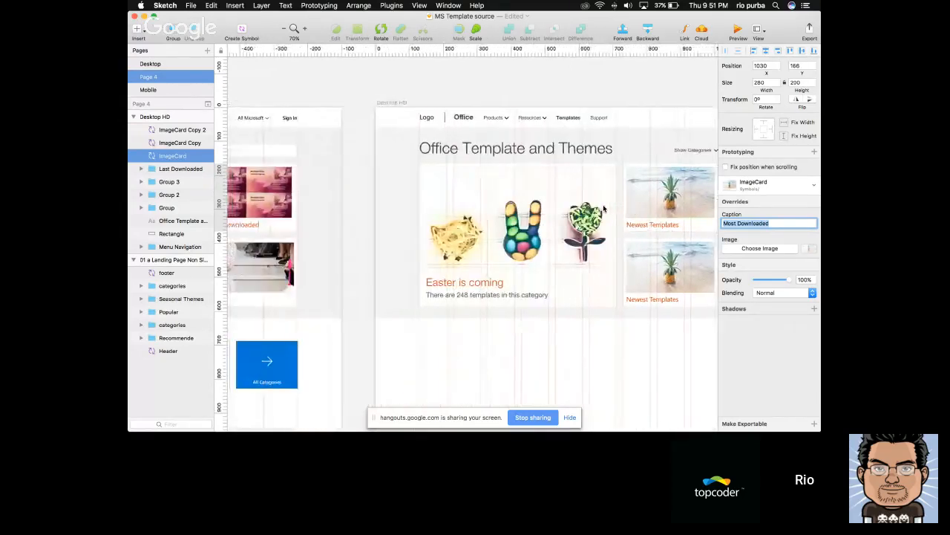
pyautogui.hscroll(3, 698, 181)
pyautogui.click(644, 79)
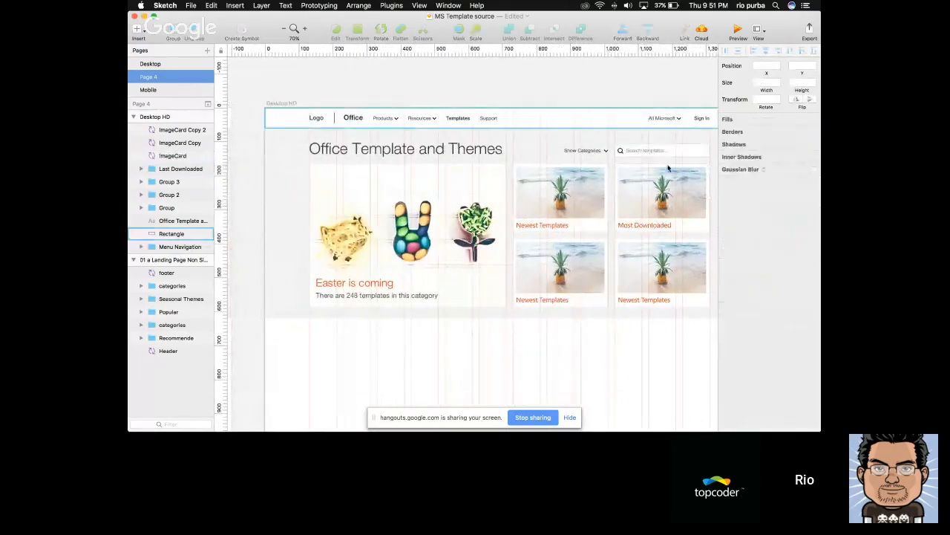
pyautogui.click(664, 194)
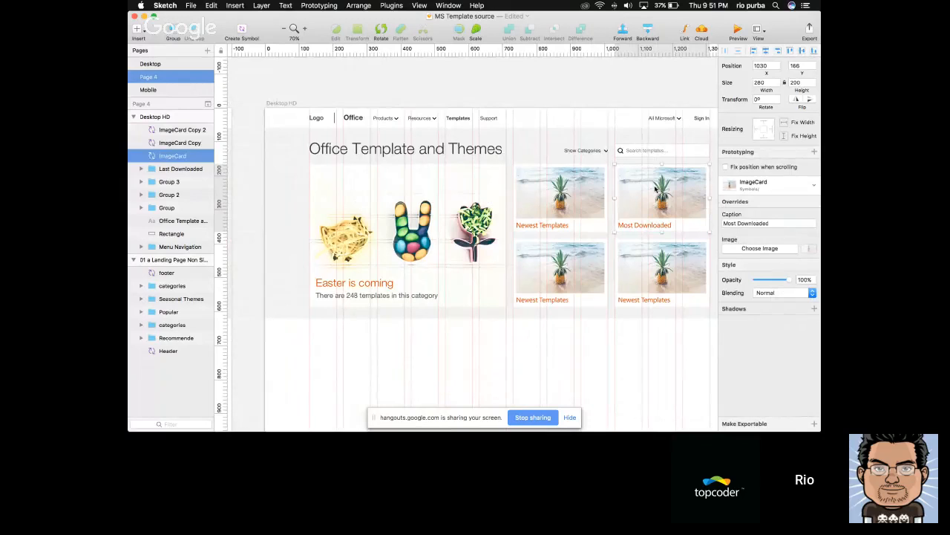
pyautogui.hscroll(-5, 655, 189)
pyautogui.click(329, 189)
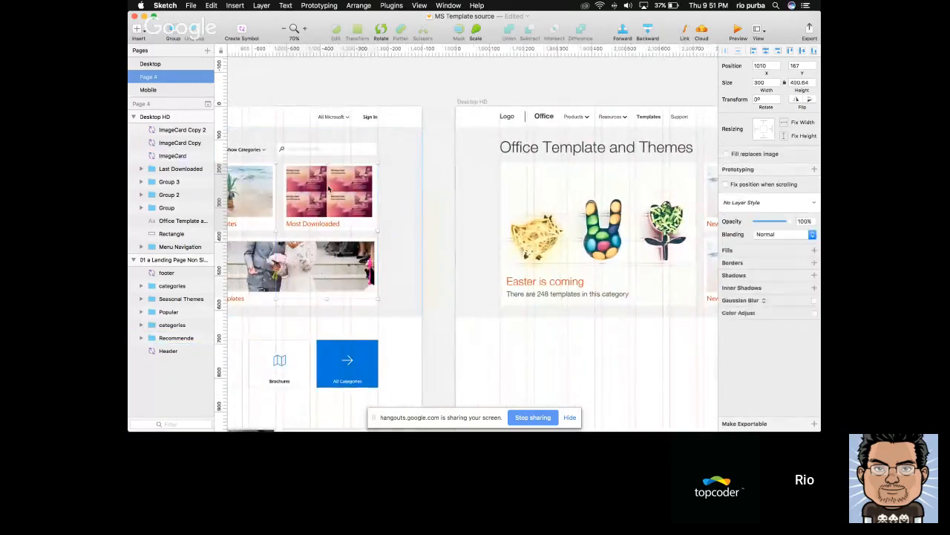
pyautogui.press('super+c')
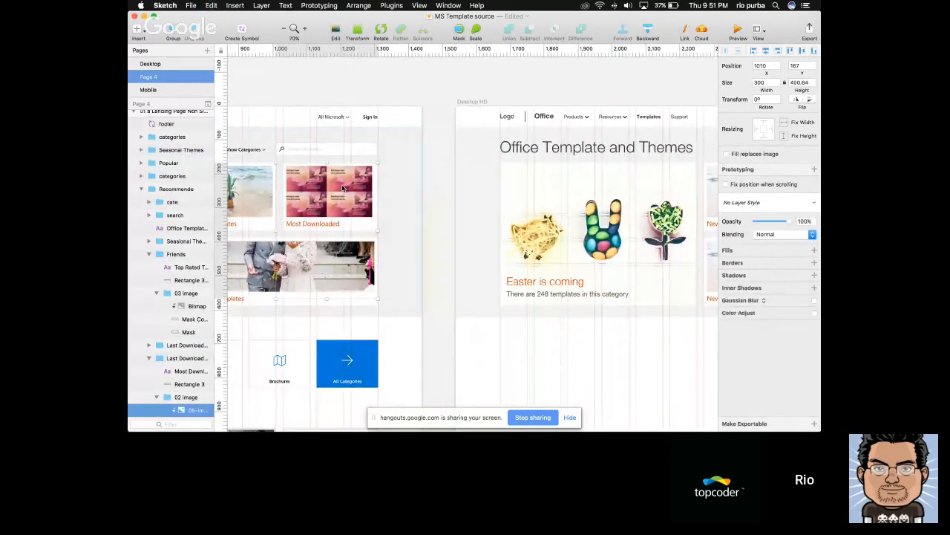
pyautogui.hscroll(7, 446, 189)
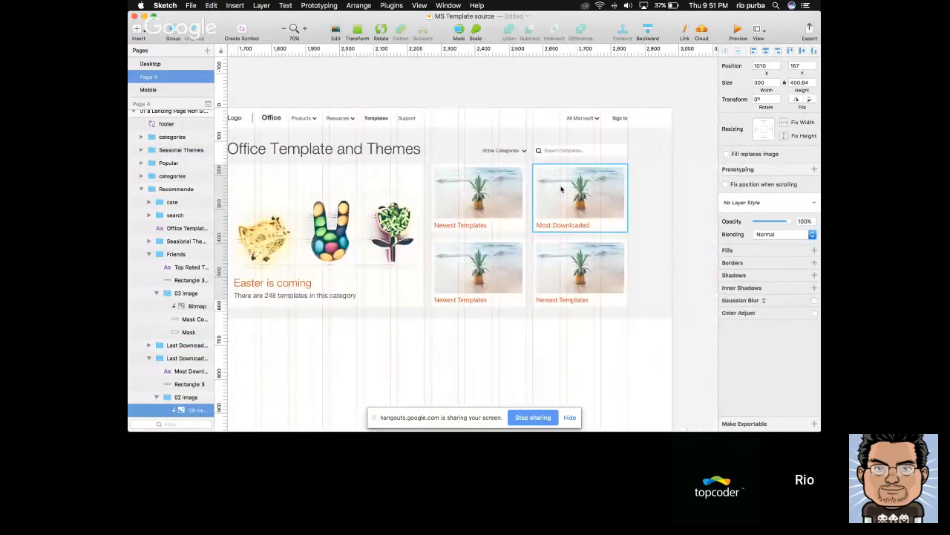
pyautogui.click(562, 189)
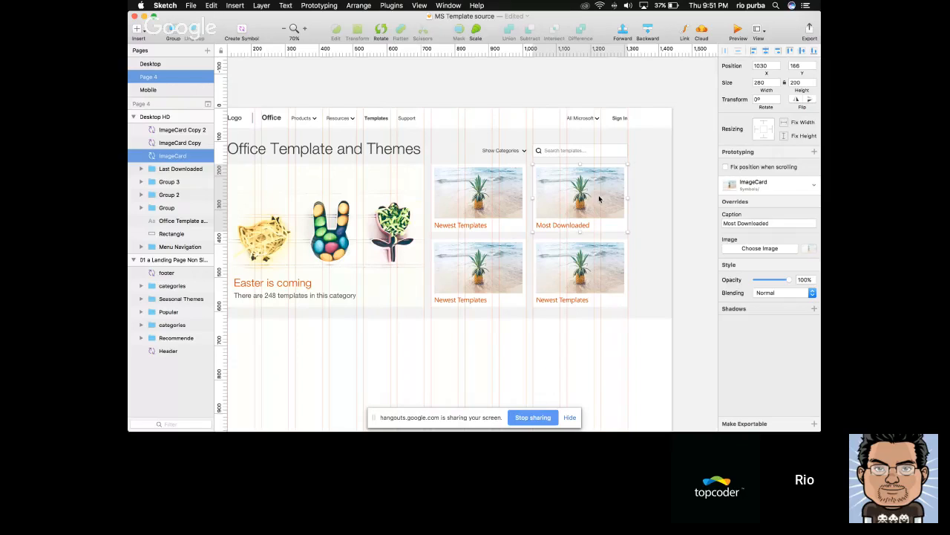
pyautogui.click(810, 250)
pyautogui.press('super+v')
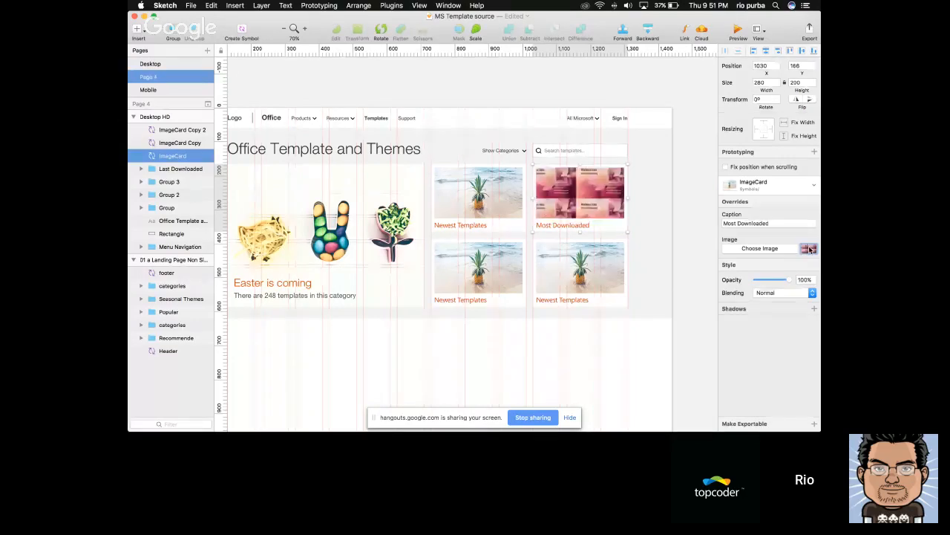
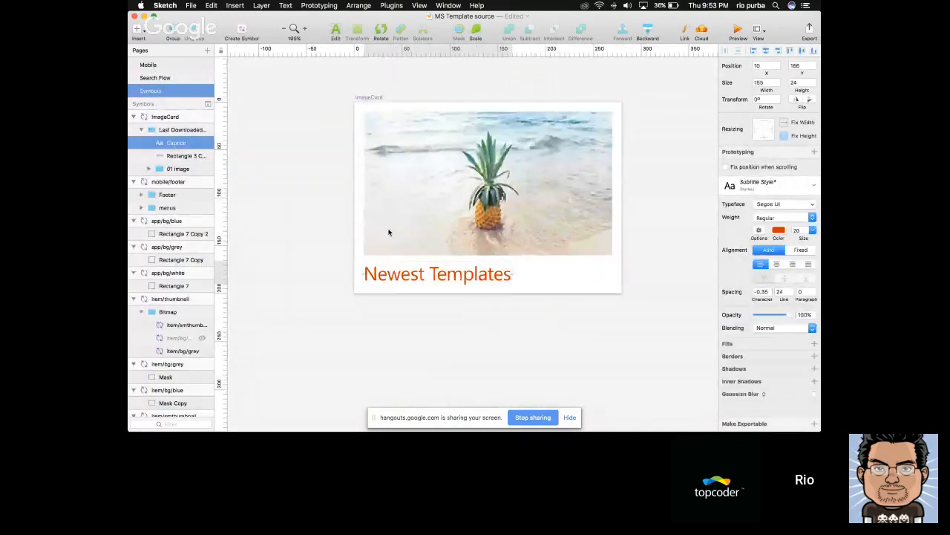
# Return to Page 4 and undo the creation of the two ImageCard instances in the lower row
pyautogui.click(159, 79)
pyautogui.click(158, 68)
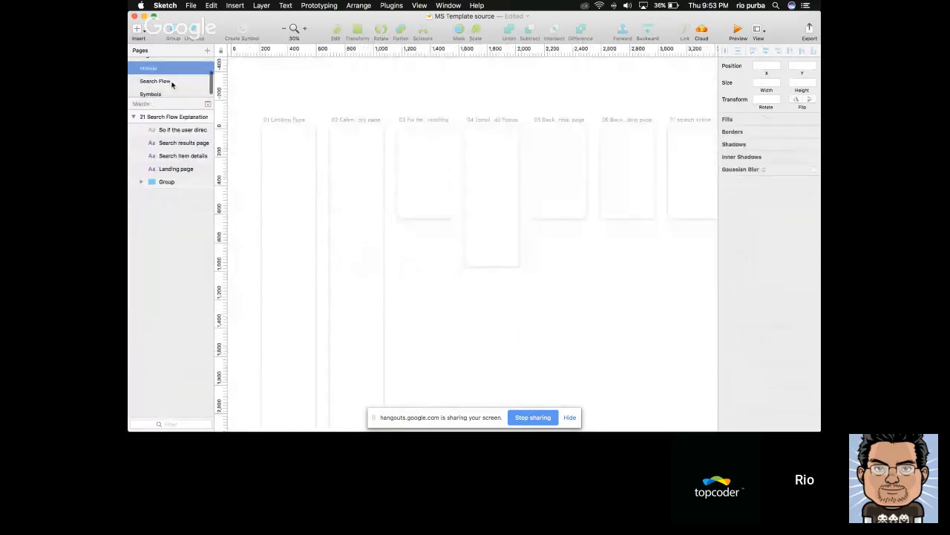
pyautogui.scroll(2, 170, 83)
pyautogui.click(170, 78)
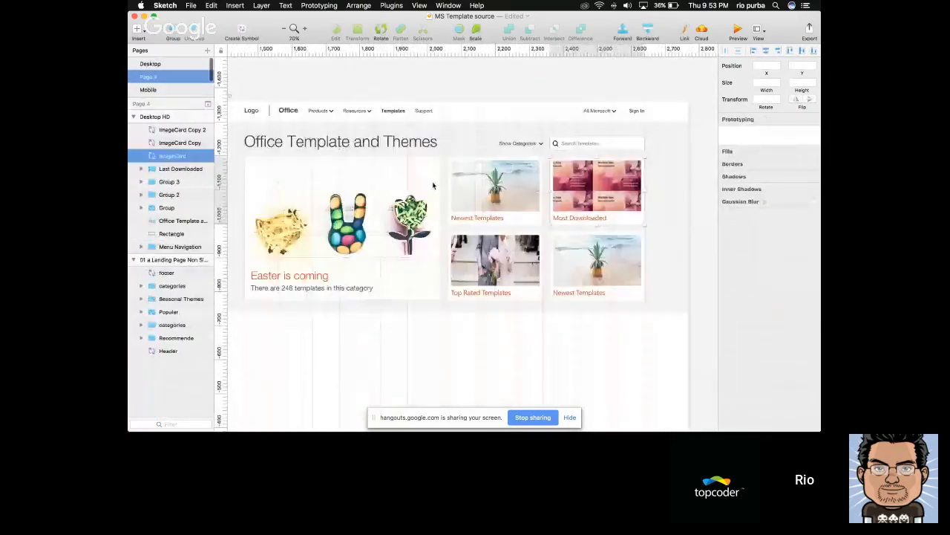
pyautogui.click(520, 296)
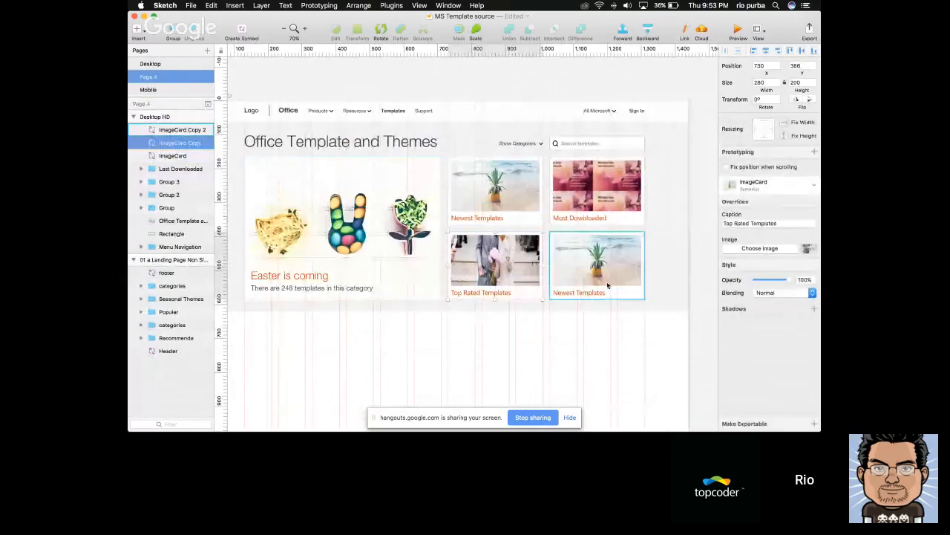
pyautogui.press('super+z')
pyautogui.press('super+z')
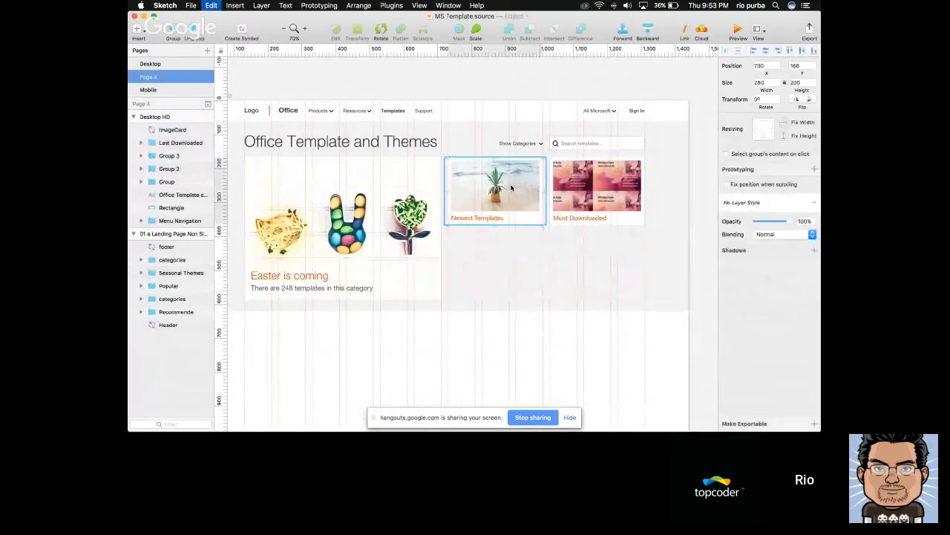
# Duplicate the Newest Templates tile group into the row below and widen its white Mask background to span both card columns
pyautogui.moveTo(511, 188); pyautogui.dragTo(509, 262)
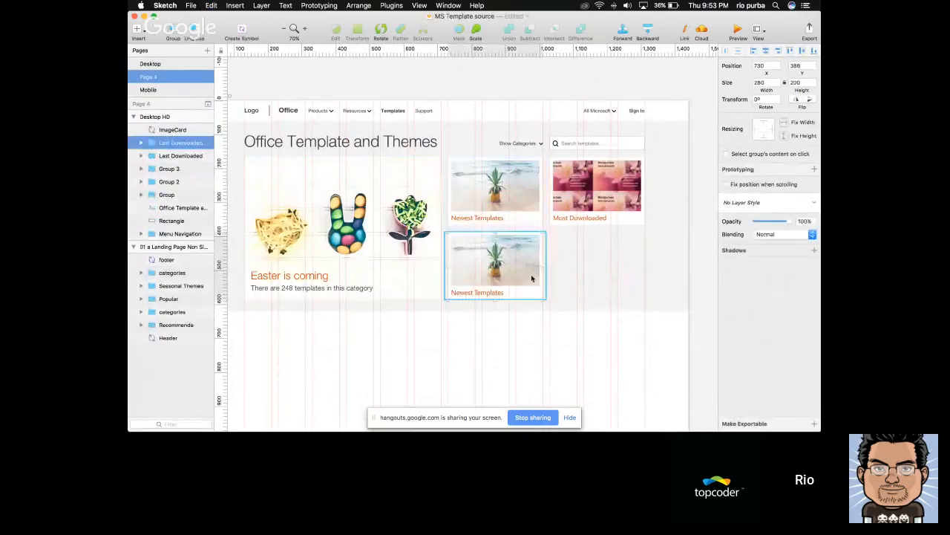
pyautogui.keyDown('super'); pyautogui.click(535, 296); pyautogui.keyUp('super')
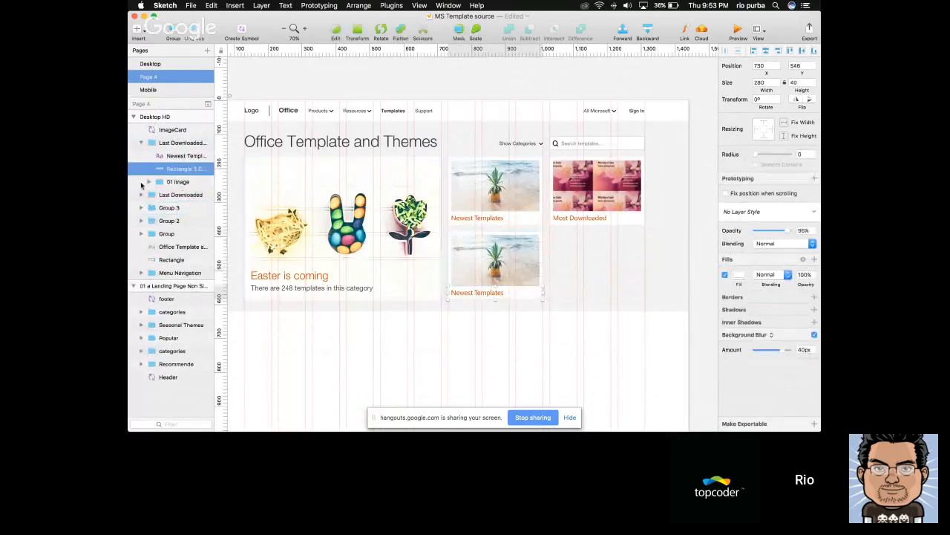
pyautogui.click(149, 182)
pyautogui.click(181, 221)
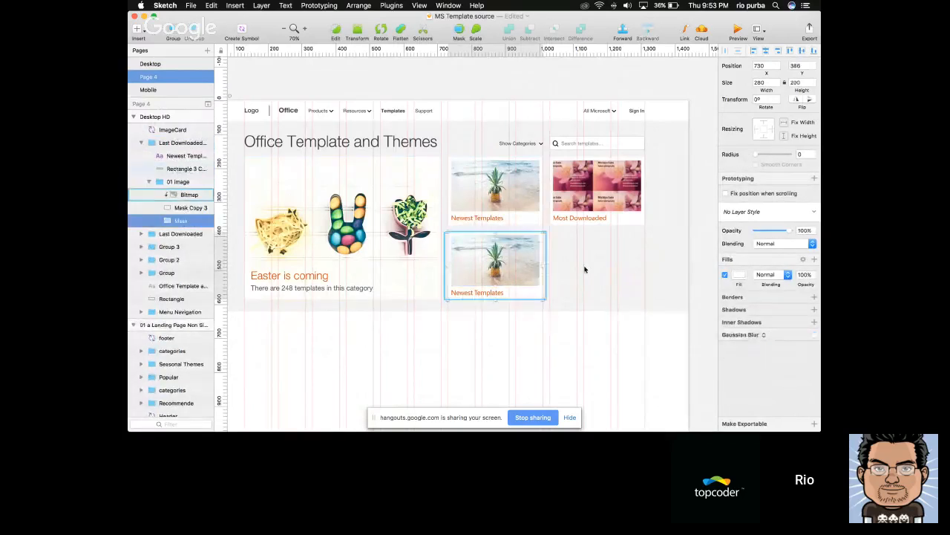
pyautogui.moveTo(543, 268); pyautogui.dragTo(645, 270)
# Widen the duplicated tile's grey image mask, Mask Copy 3, to 560
pyautogui.press('Tab')
pyautogui.press('Tab')
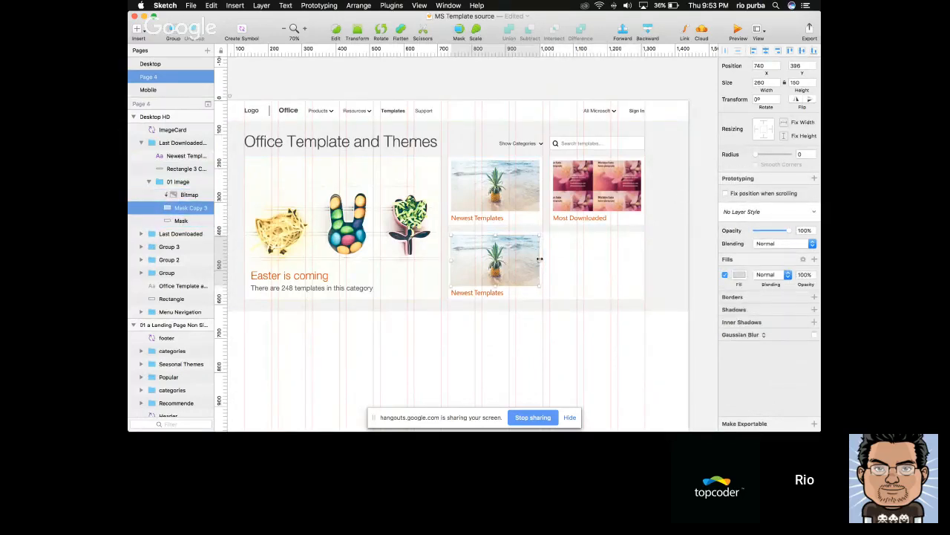
pyautogui.moveTo(540, 260); pyautogui.dragTo(644, 270)
pyautogui.click(771, 82)
pyautogui.write('560')
pyautogui.press('Return')
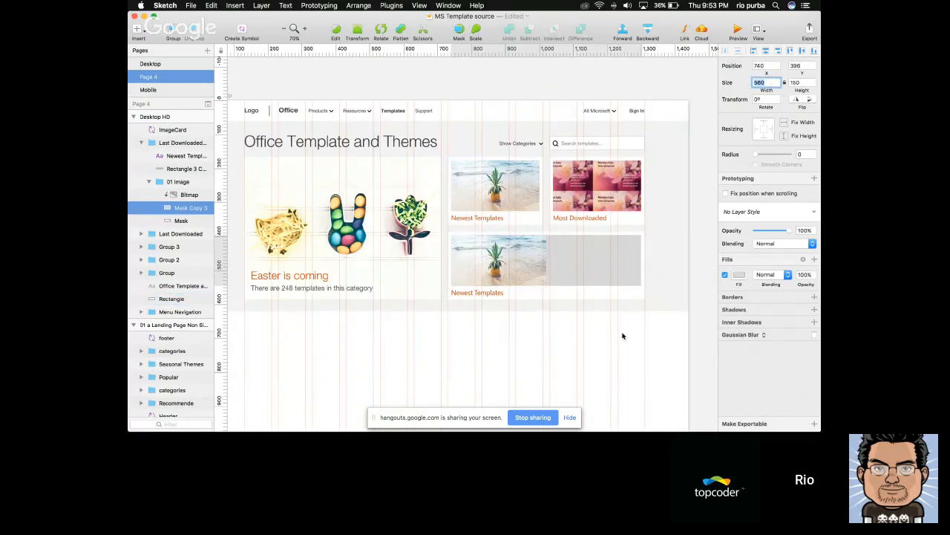
# Replace the pineapple bitmap in the wide tile with the wedding bitmap copied from the reference page's Top Rated Templates tile
pyautogui.hscroll(-8, 623, 335)
pyautogui.keyDown('super'); pyautogui.click(393, 262); pyautogui.keyUp('super')
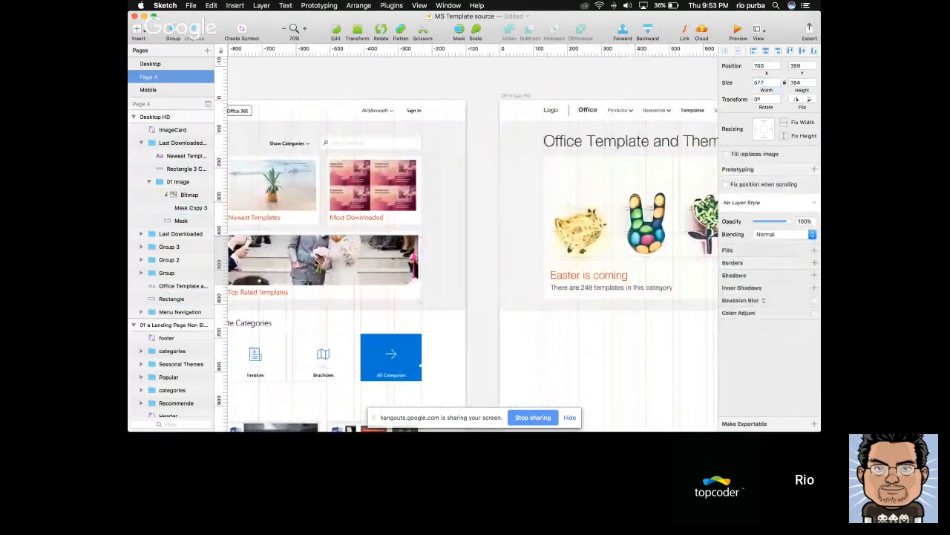
pyautogui.hscroll(7, 521, 278)
pyautogui.keyDown('super'); pyautogui.click(569, 255); pyautogui.keyUp('super')
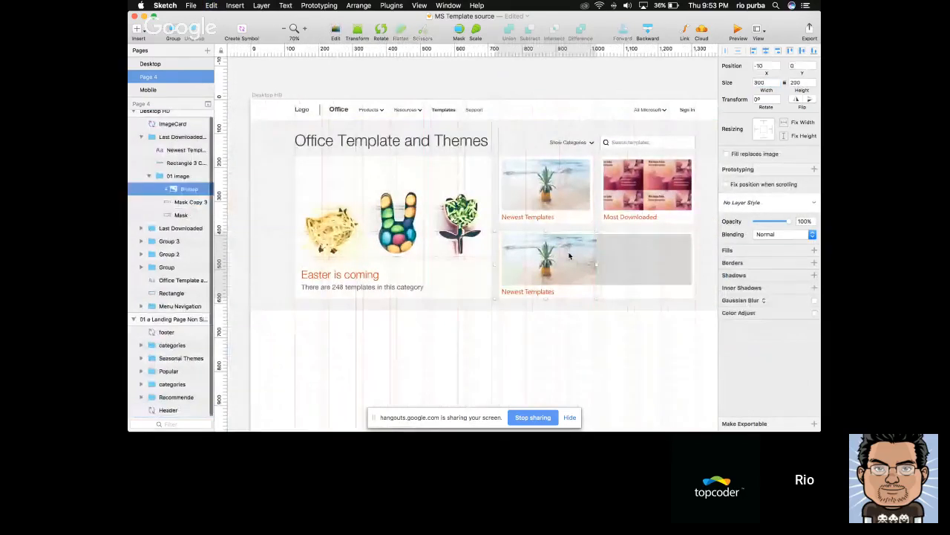
pyautogui.press('Delete')
pyautogui.hscroll(3, 570, 256)
pyautogui.keyDown('super'); pyautogui.click(570, 257); pyautogui.keyUp('super')
pyautogui.press('super+v')
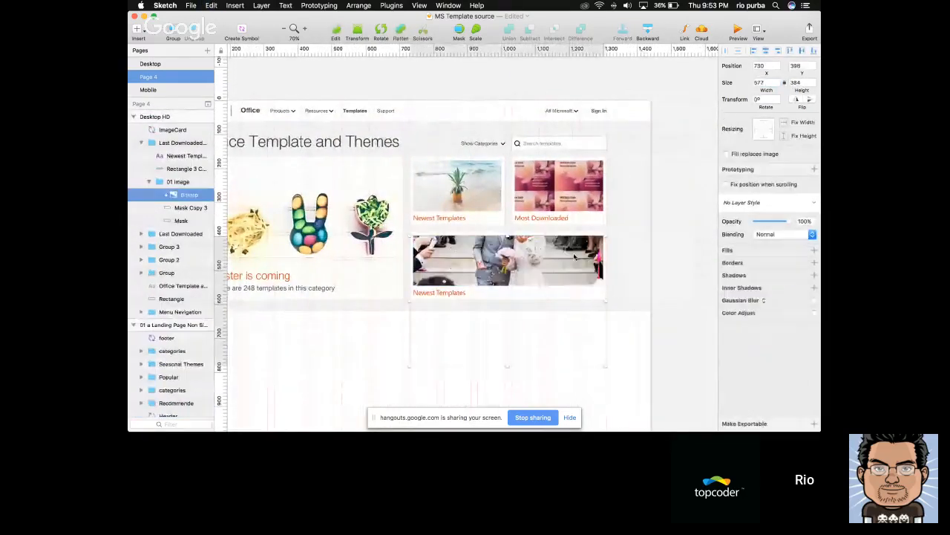
# Widen the caption background rectangle of the wide tile to 580
pyautogui.click(481, 296)
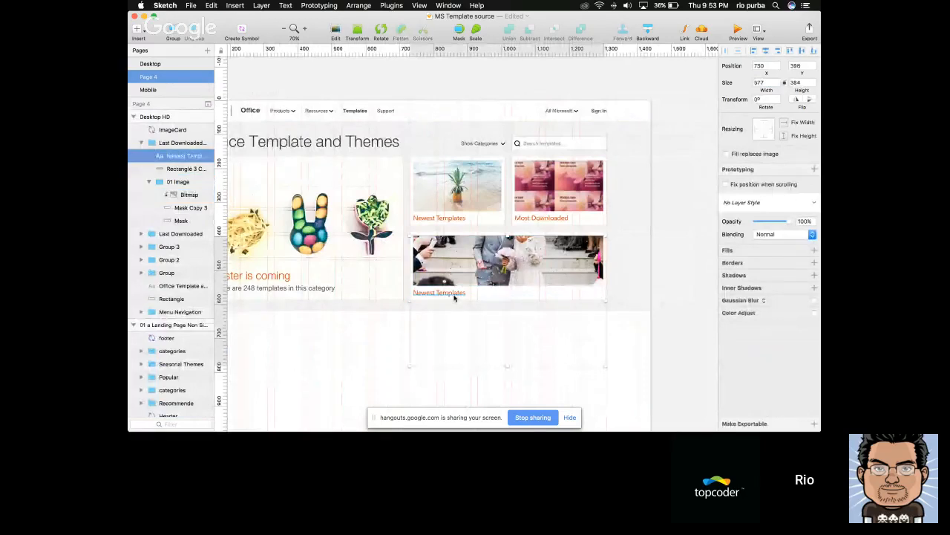
pyautogui.click(492, 297)
pyautogui.moveTo(505, 294); pyautogui.dragTo(607, 294)
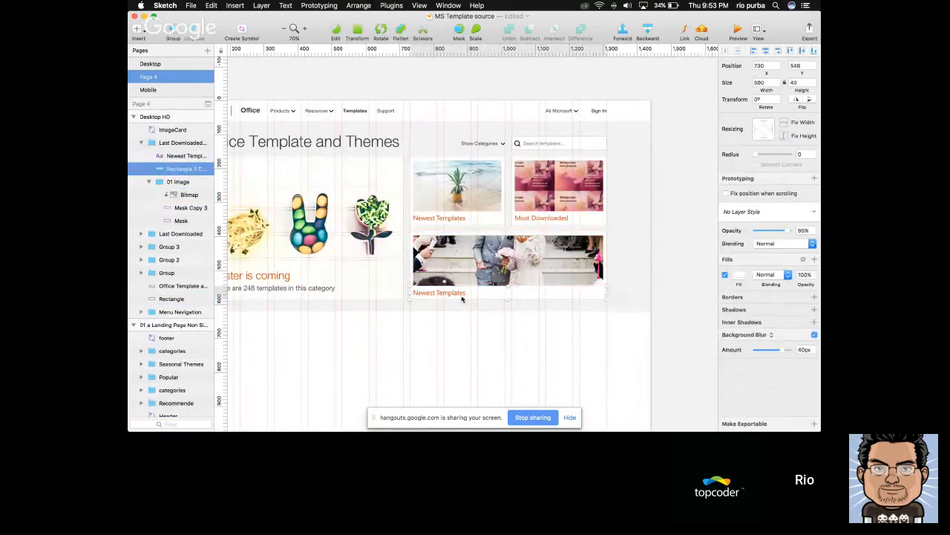
# Change the wide tile's caption text to Top Rated Templates
pyautogui.hscroll(-10, 606, 295)
pyautogui.hscroll(12, 462, 300)
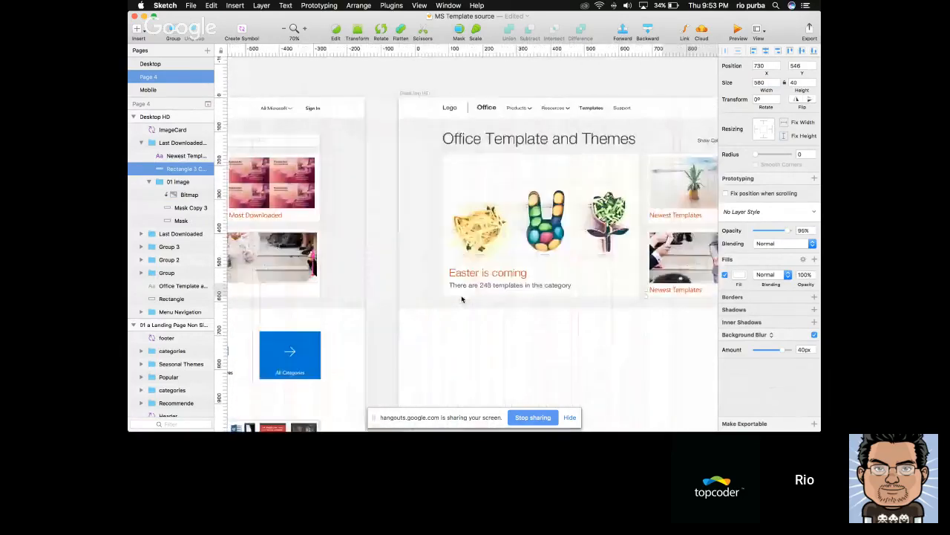
pyautogui.click(447, 291)
pyautogui.doubleClick(448, 291)
pyautogui.write('Topc')
pyautogui.write(' Rated Templates')
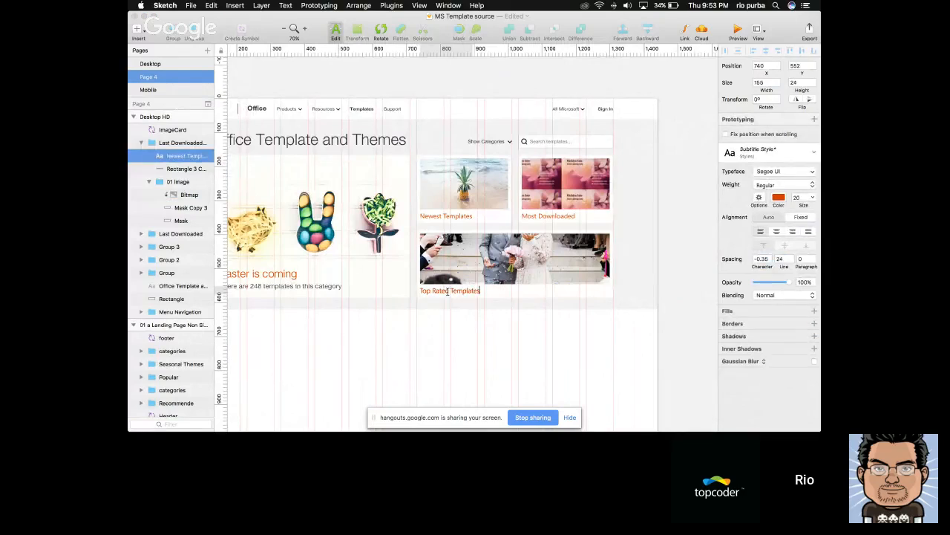
pyautogui.press('Escape')
pyautogui.click(417, 361)
# Add the text Featured Template Categories below the grey banner on the Desktop HD artboard, matching the reference page's section heading
pyautogui.scroll(-5, 418, 361)
pyautogui.hscroll(-2, 417, 362)
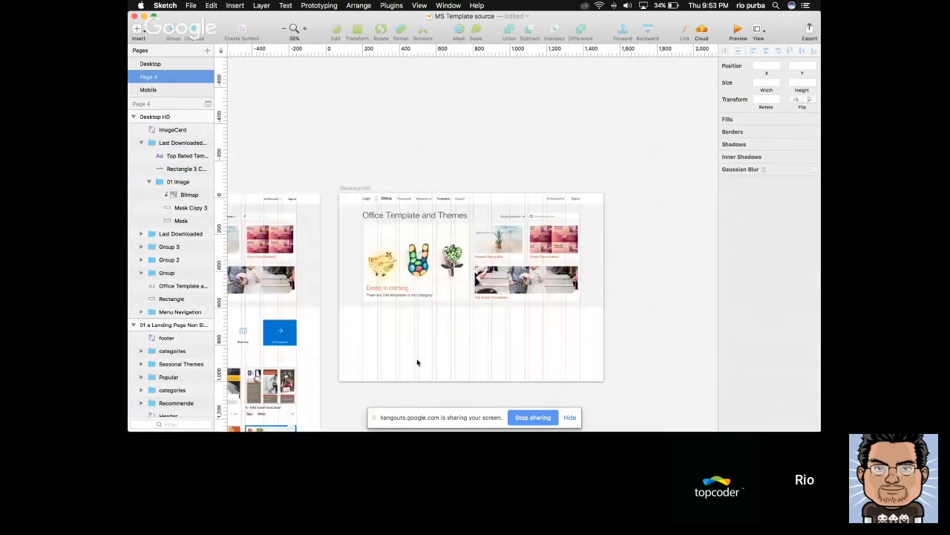
pyautogui.scroll(3, 416, 362)
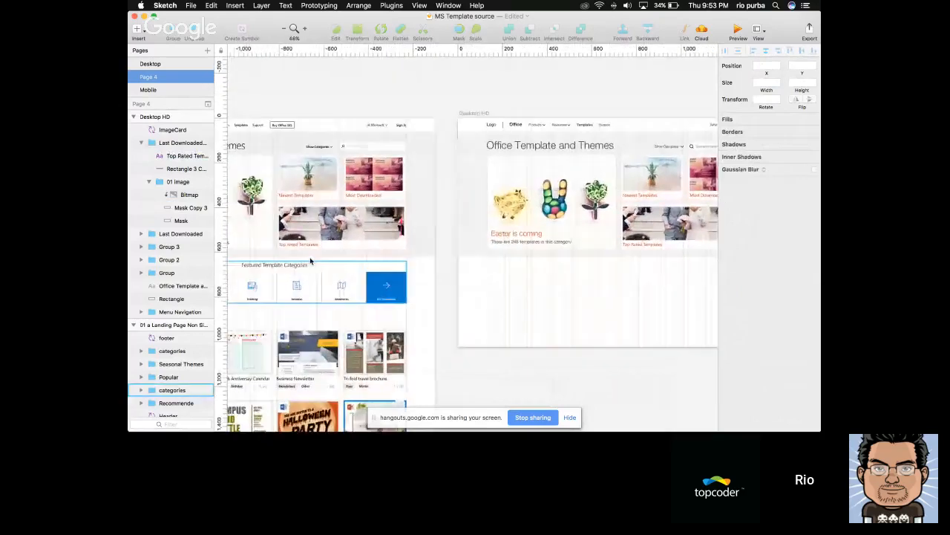
pyautogui.hscroll(-3, 301, 269)
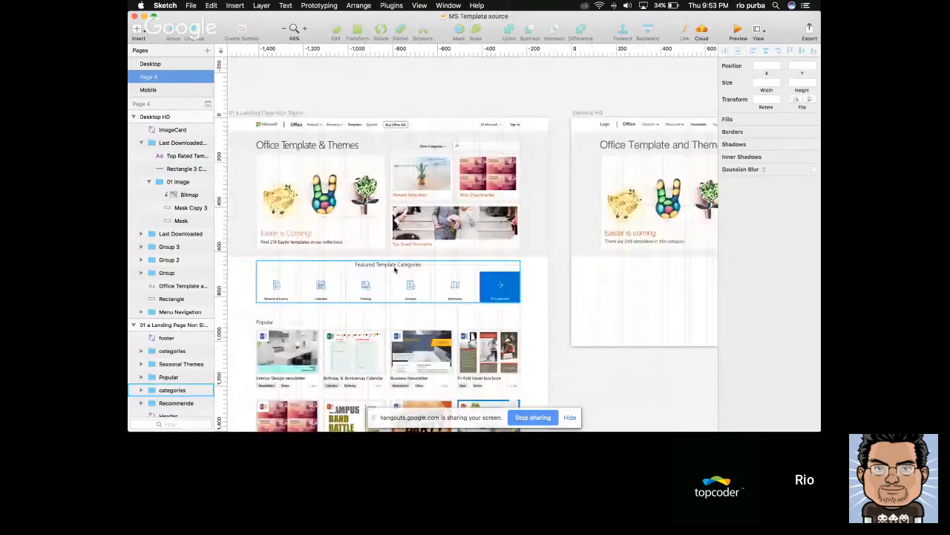
pyautogui.hscroll(6, 650, 291)
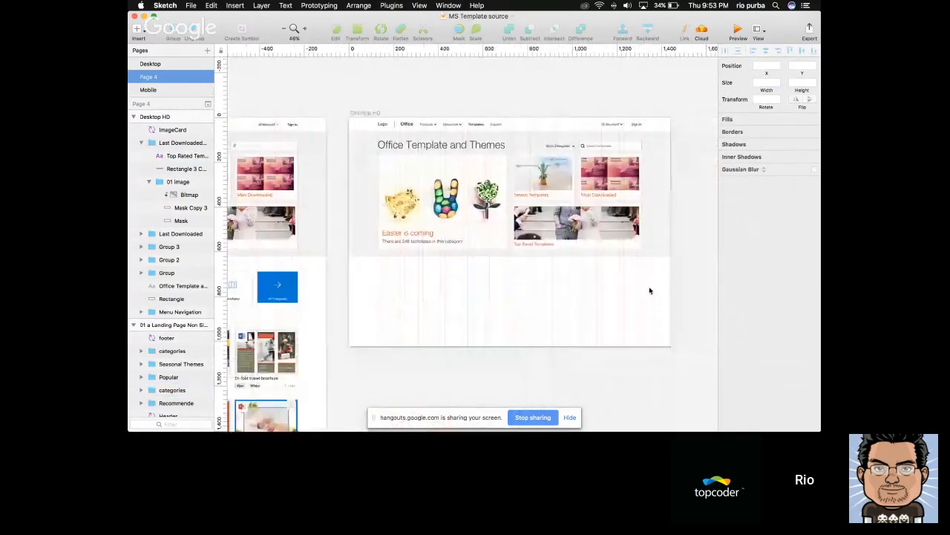
pyautogui.click(499, 266)
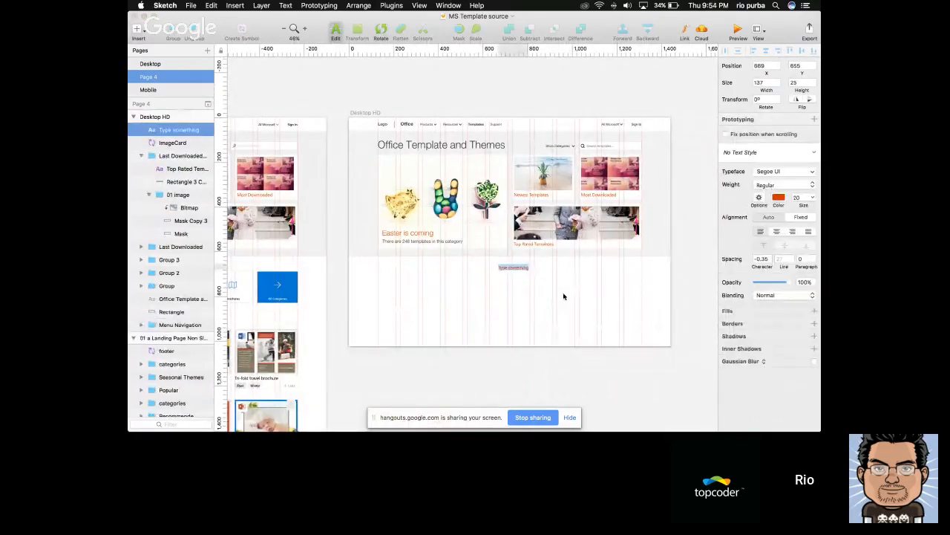
pyautogui.hscroll(-3, 563, 297)
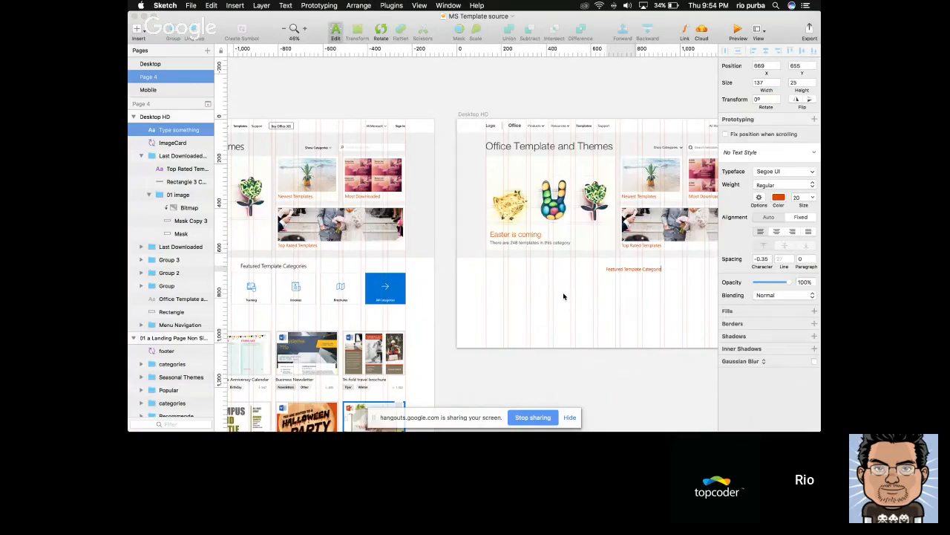
pyautogui.click(502, 302)
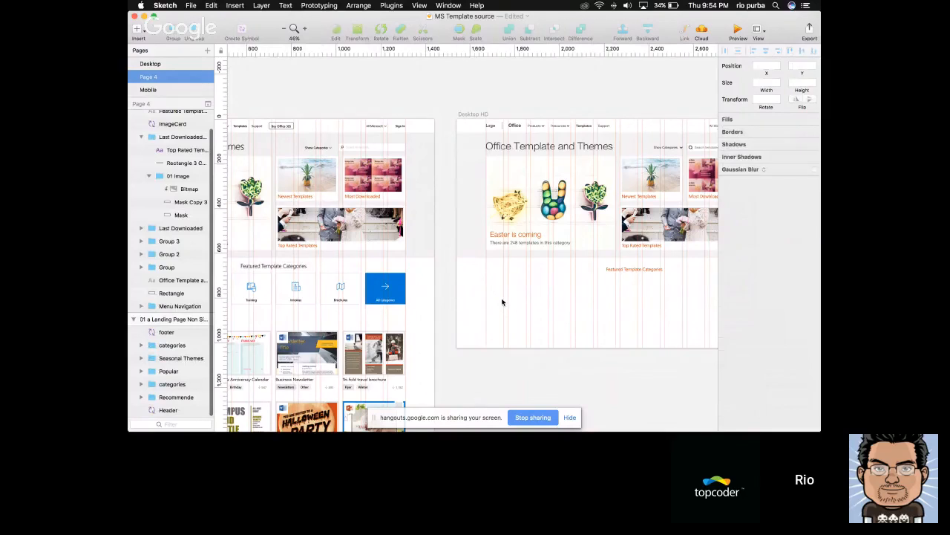
# Centre the Featured Template Categories heading horizontally on the artboard, enlarge it to size 24 and centre-align its text
pyautogui.hscroll(3, 541, 308)
pyautogui.click(532, 269)
pyautogui.scroll(3, 523, 287)
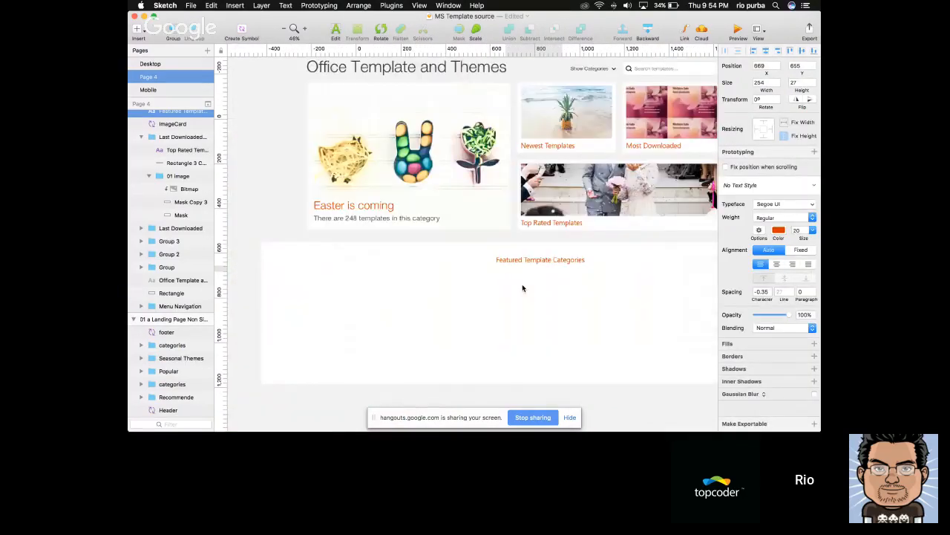
pyautogui.scroll(2, 522, 288)
pyautogui.click(767, 51)
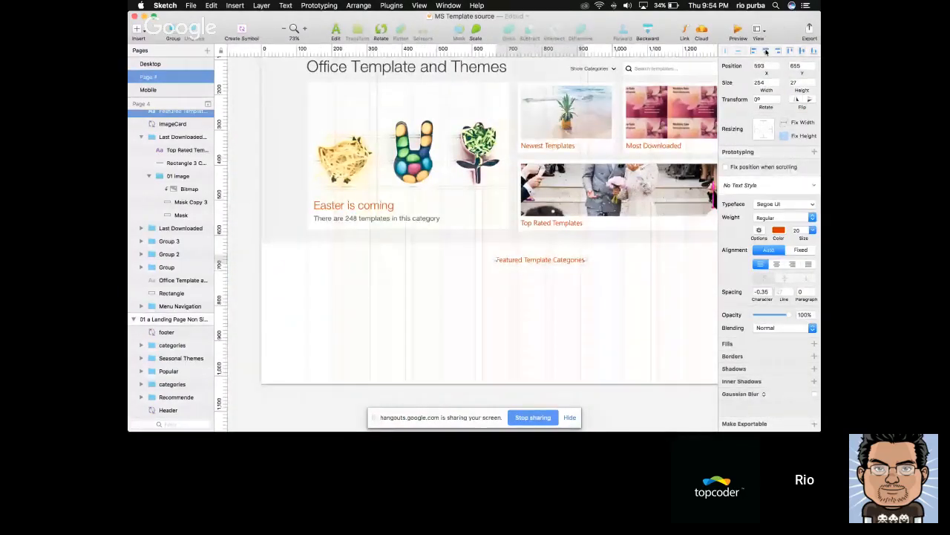
pyautogui.press('alt+super+plus')
pyautogui.press('alt+super+plus')
pyautogui.press('alt+super+plus')
pyautogui.press('alt+super+plus')
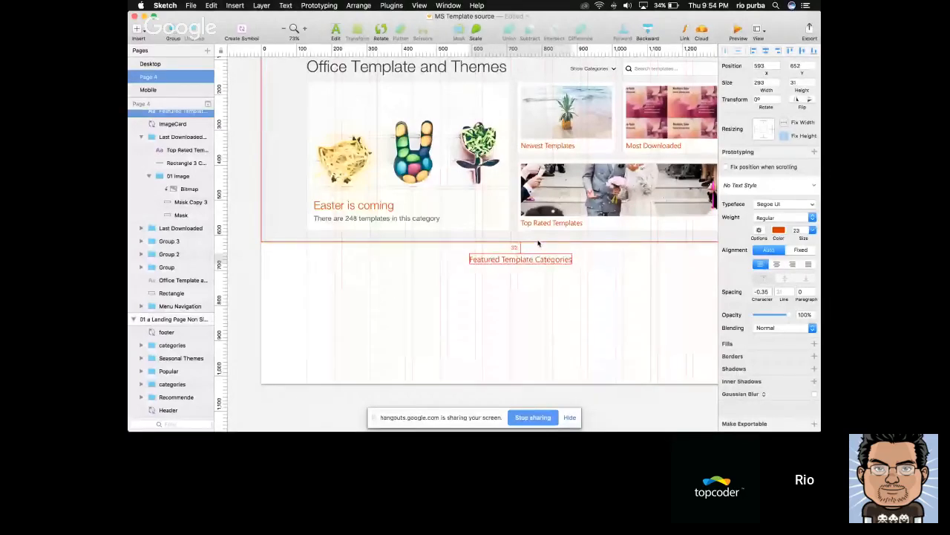
pyautogui.click(777, 264)
# Set the Featured Template Categories heading's text colour to black (000000) from the document colours
pyautogui.click(778, 218)
pyautogui.click(777, 221)
pyautogui.click(778, 231)
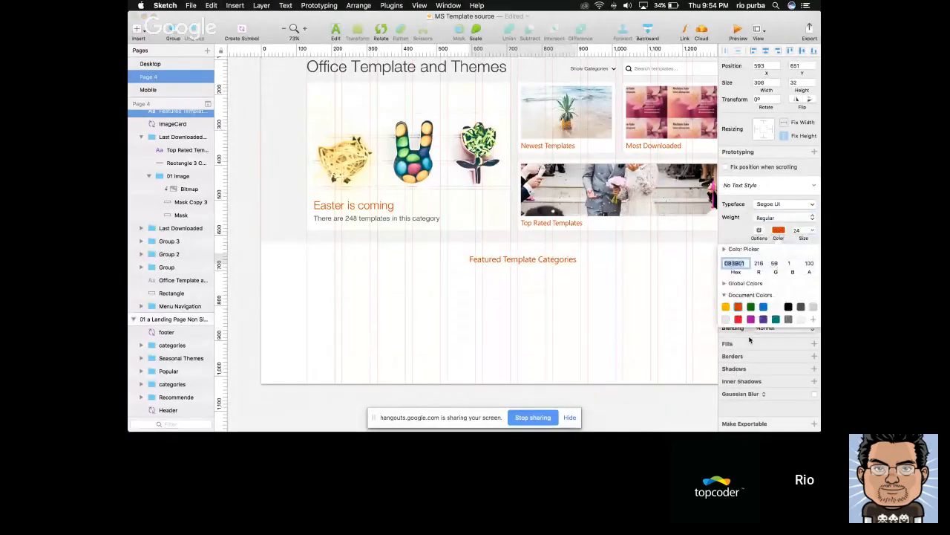
pyautogui.click(800, 306)
pyautogui.click(539, 290)
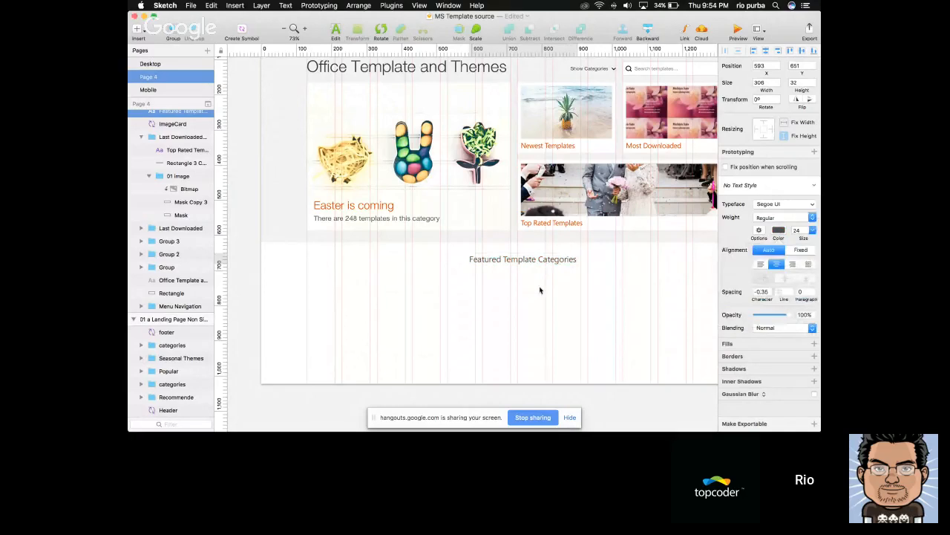
pyautogui.click(778, 230)
pyautogui.click(793, 310)
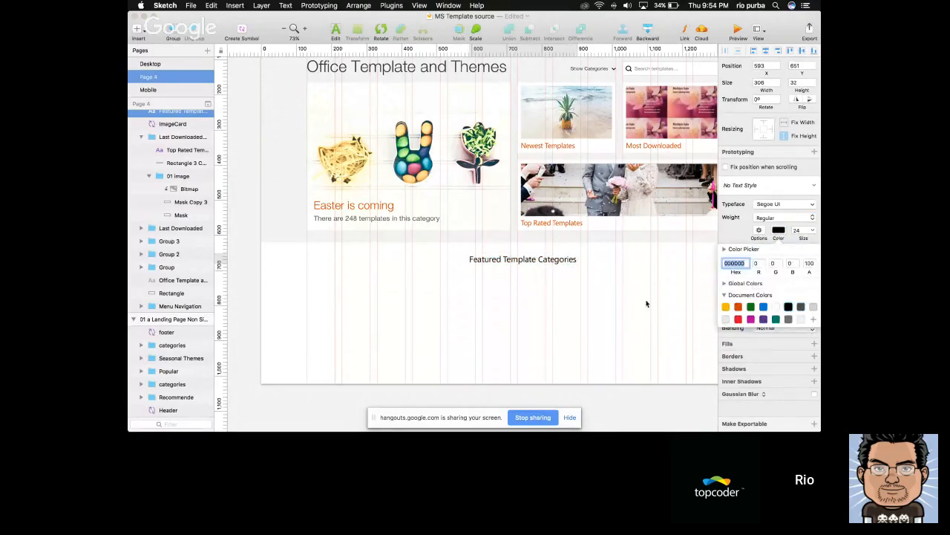
pyautogui.click(647, 301)
# Nudge the Featured Template Categories heading down to leave 50 px between it and the grey banner
pyautogui.click(539, 237)
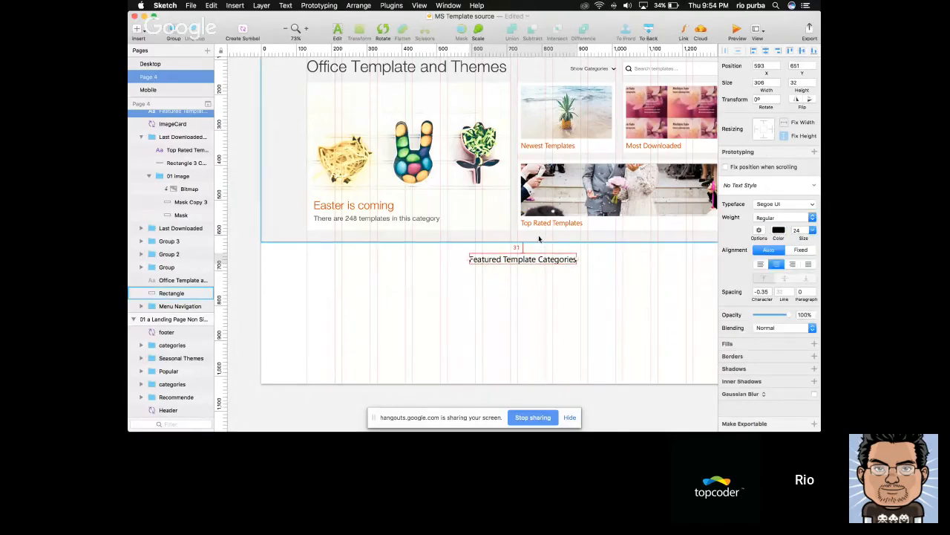
pyautogui.hotkey('shift', 'Down')
pyautogui.hotkey('shift', 'Down')
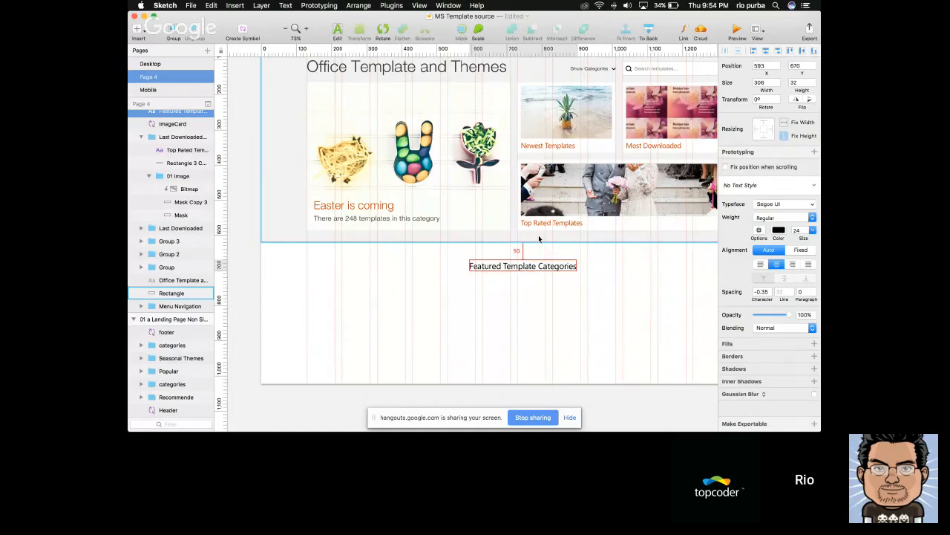
# Compare the new Featured Template Categories heading with the matching section on the reference page
pyautogui.scroll(-5, 638, 301)
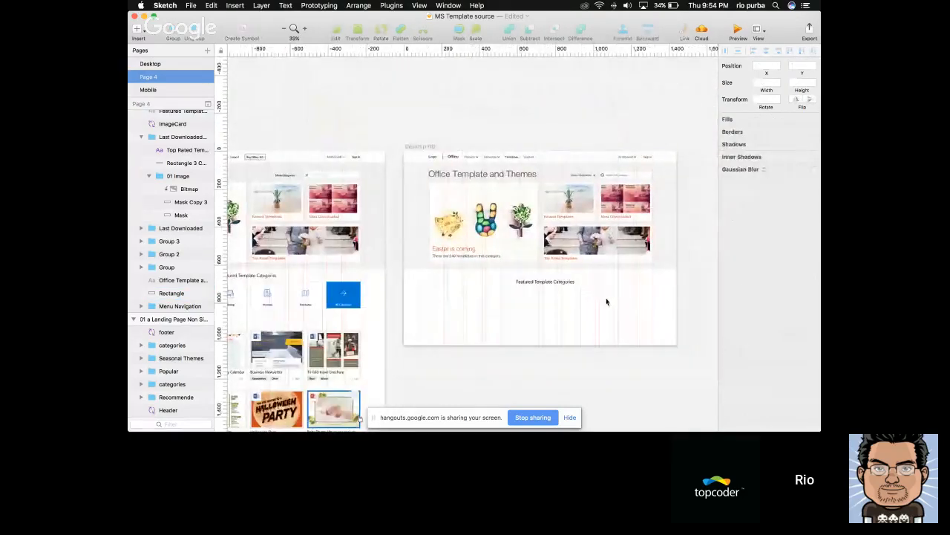
pyautogui.scroll(4, 591, 303)
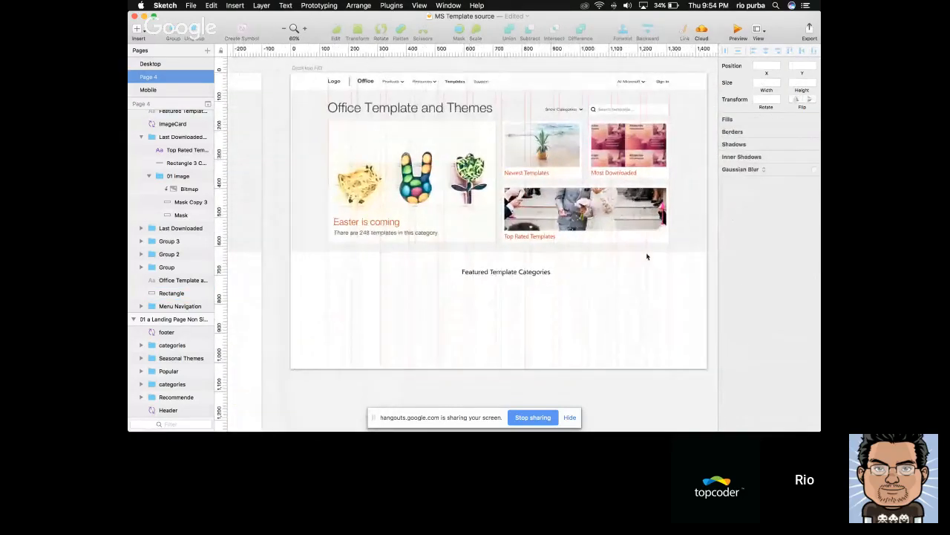
pyautogui.scroll(-3, 540, 276)
pyautogui.scroll(3, 542, 274)
pyautogui.click(541, 275)
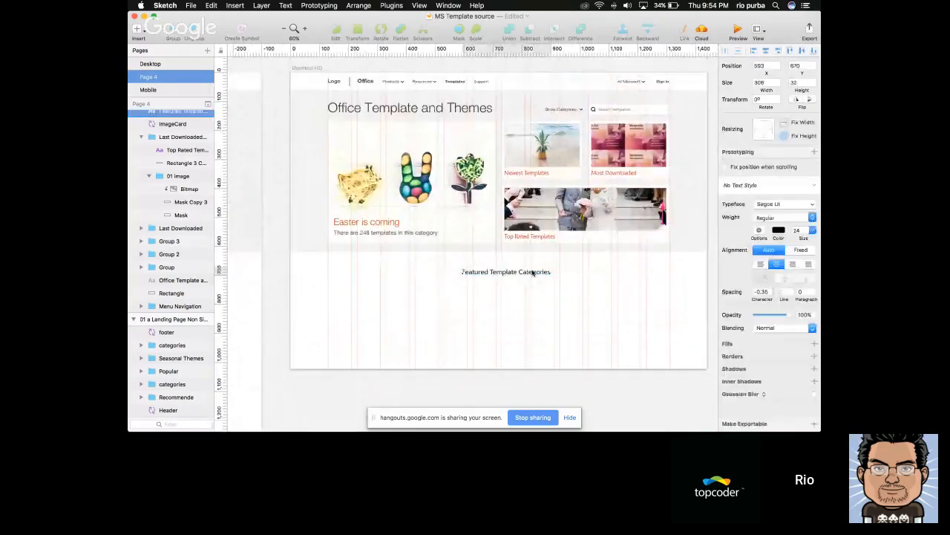
pyautogui.hscroll(-10, 526, 278)
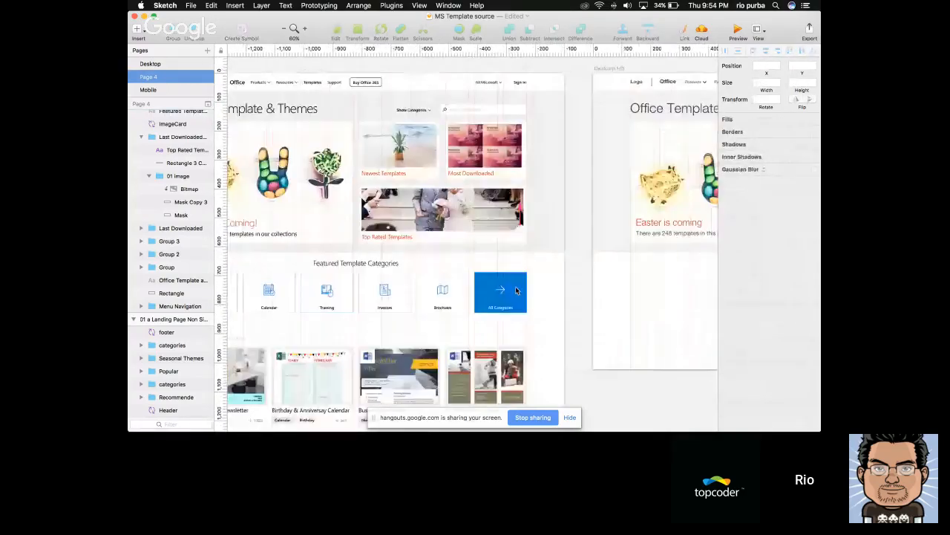
# Examine the category tiles under Featured Template Categories on the reference page
pyautogui.click(516, 290)
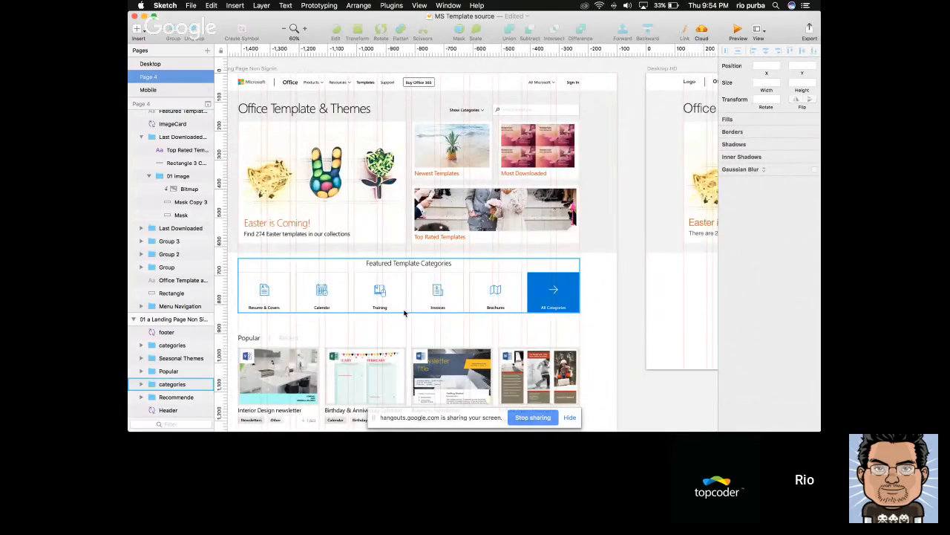
pyautogui.click(444, 175)
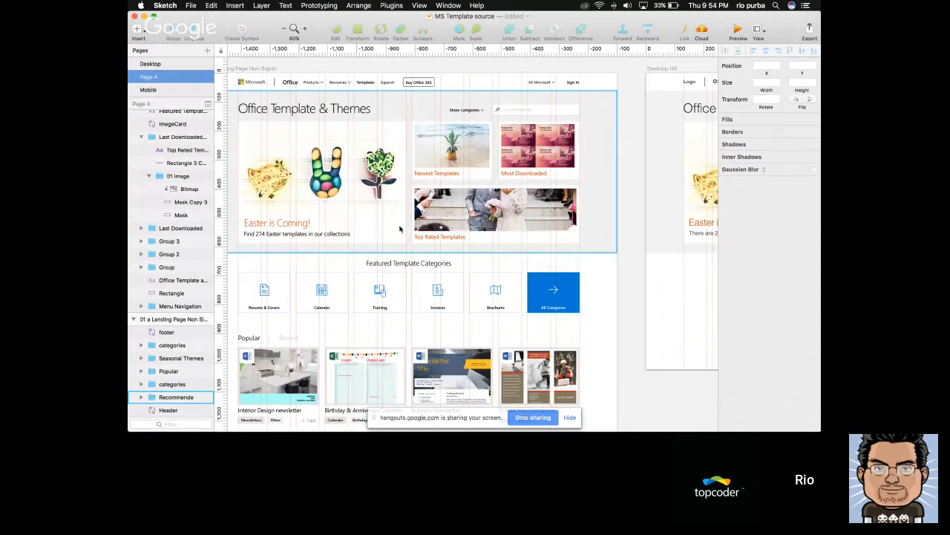
pyautogui.hscroll(-2, 400, 229)
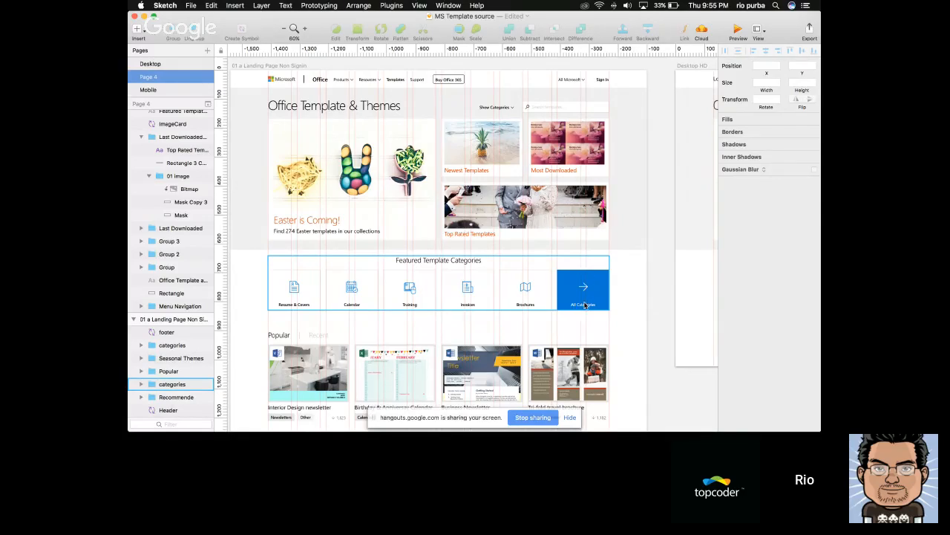
pyautogui.keyDown('super'); pyautogui.click(519, 305); pyautogui.keyUp('super')
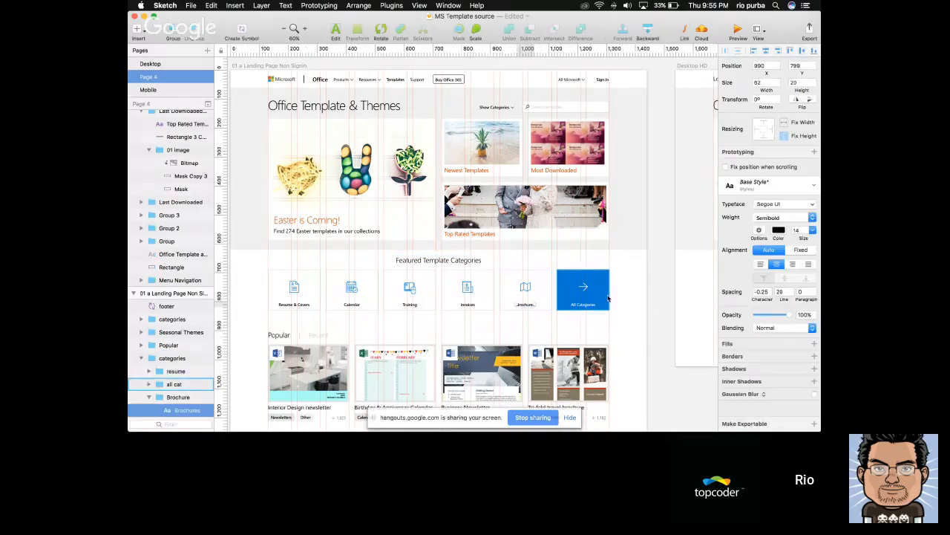
pyautogui.click(608, 299)
pyautogui.click(668, 298)
# Draw a tile rectangle about 138 px high below the heading on the Desktop HD artboard, starting at the first column, and widen it to 180 px
pyautogui.hscroll(8, 667, 298)
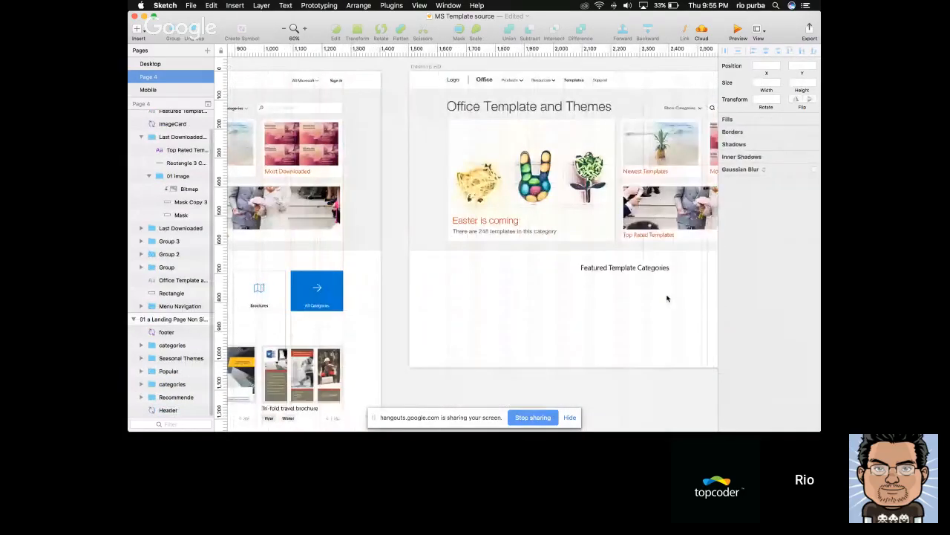
pyautogui.hscroll(3, 667, 298)
pyautogui.press('r')
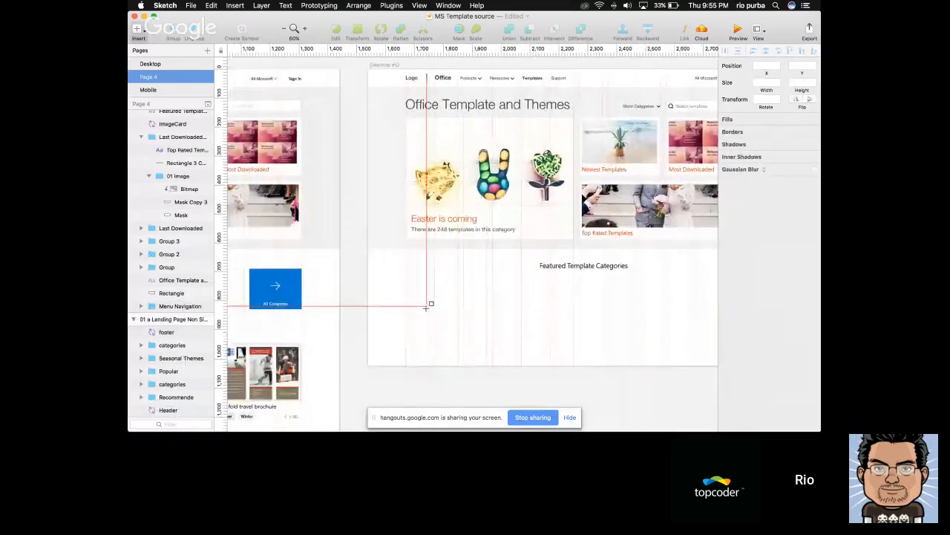
pyautogui.hscroll(2, 426, 307)
pyautogui.moveTo(381, 273); pyautogui.dragTo(432, 312)
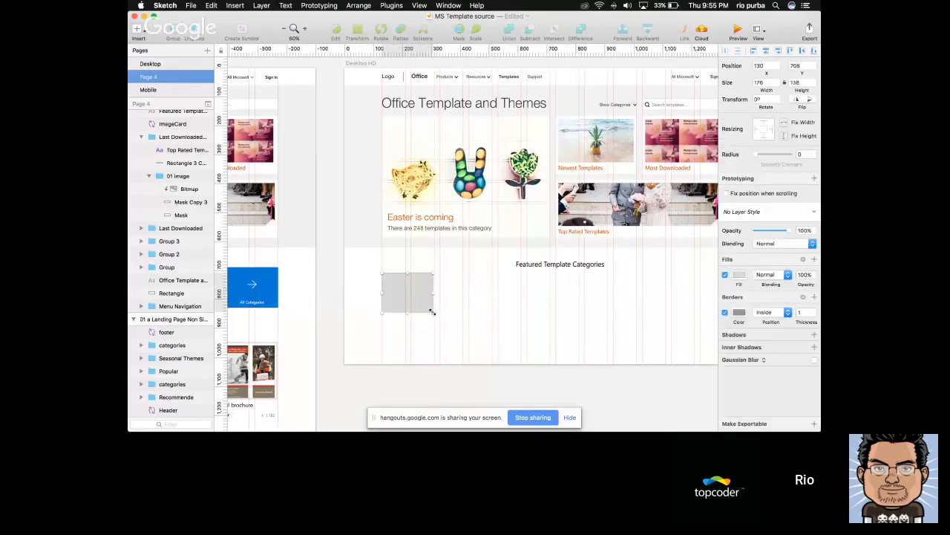
pyautogui.scroll(5, 433, 312)
pyautogui.moveTo(431, 270); pyautogui.dragTo(435, 270)
pyautogui.scroll(-8, 481, 260)
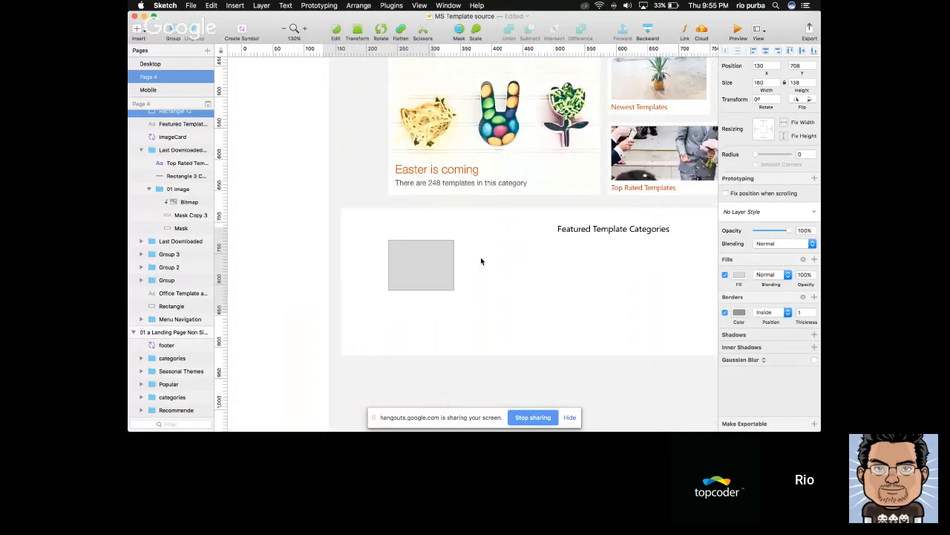
# Set the tile rectangle's height to 140 px
pyautogui.click(479, 321)
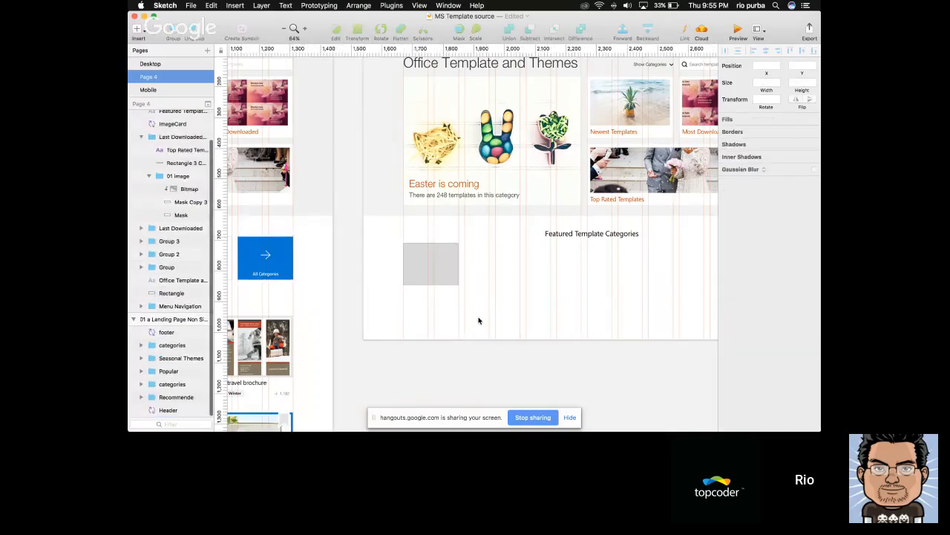
pyautogui.scroll(3, 480, 320)
pyautogui.click(435, 263)
pyautogui.click(801, 83)
pyautogui.doubleClick(801, 84)
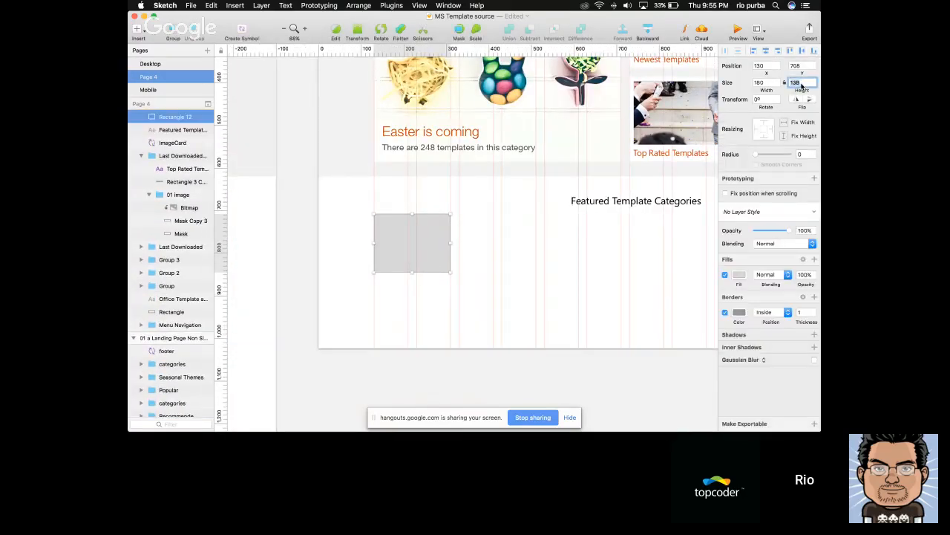
pyautogui.write('140')
pyautogui.click(594, 215)
# Nudge the tile rectangle down to Y 732, below the Featured Template Categories heading
pyautogui.moveTo(438, 236); pyautogui.dragTo(434, 232)
pyautogui.hotkey('shift', 'Down')
pyautogui.hotkey('shift', 'Down')
pyautogui.hotkey('shift', 'Down')
pyautogui.hotkey('shift', 'Down')
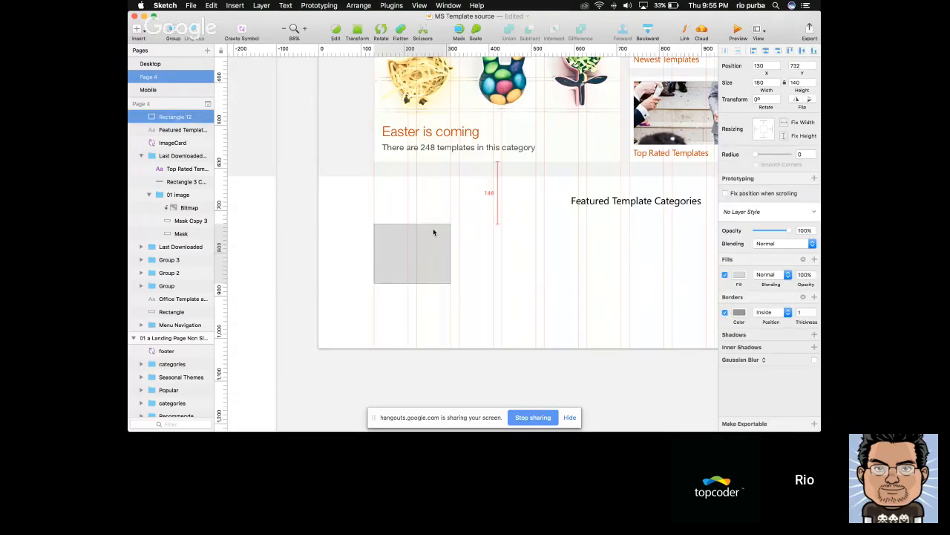
# Duplicate the tile rectangle twice along the column grid in the same row, placing the third tile at X 530
pyautogui.hscroll(1, 433, 231)
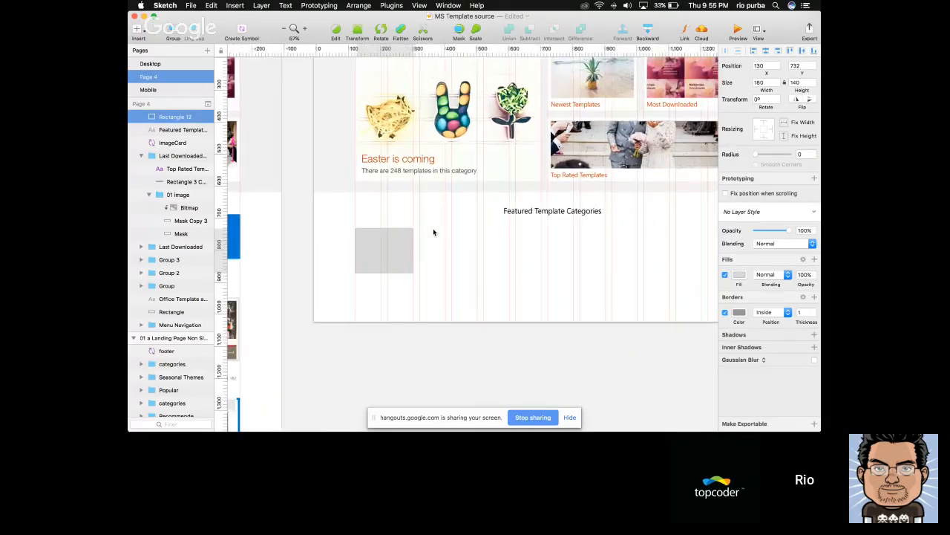
pyautogui.hscroll(1, 434, 233)
pyautogui.moveTo(360, 251); pyautogui.dragTo(459, 249)
pyautogui.hscroll(1, 424, 251)
# Give the first tile a blue border and a white fill from the document colours
pyautogui.click(328, 239)
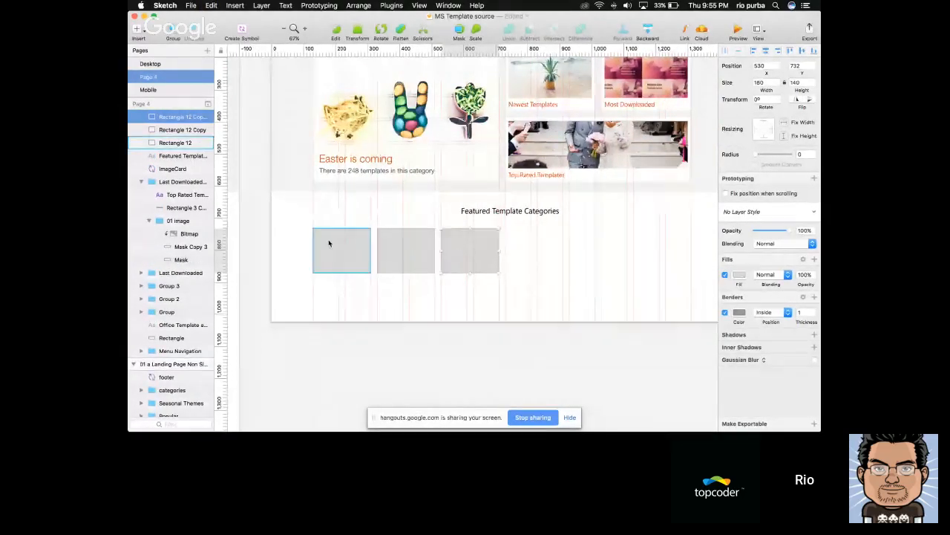
pyautogui.scroll(2, 329, 241)
pyautogui.click(740, 312)
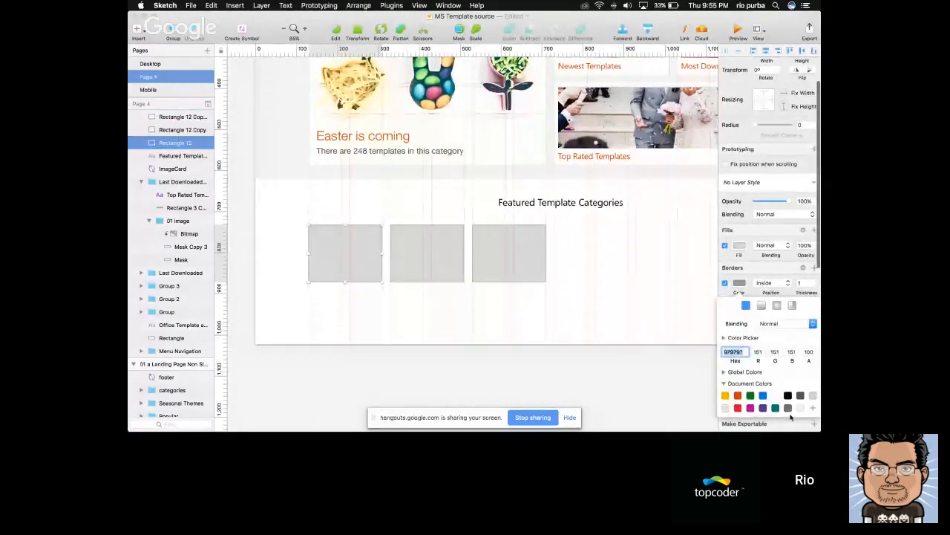
pyautogui.click(765, 399)
pyautogui.click(741, 247)
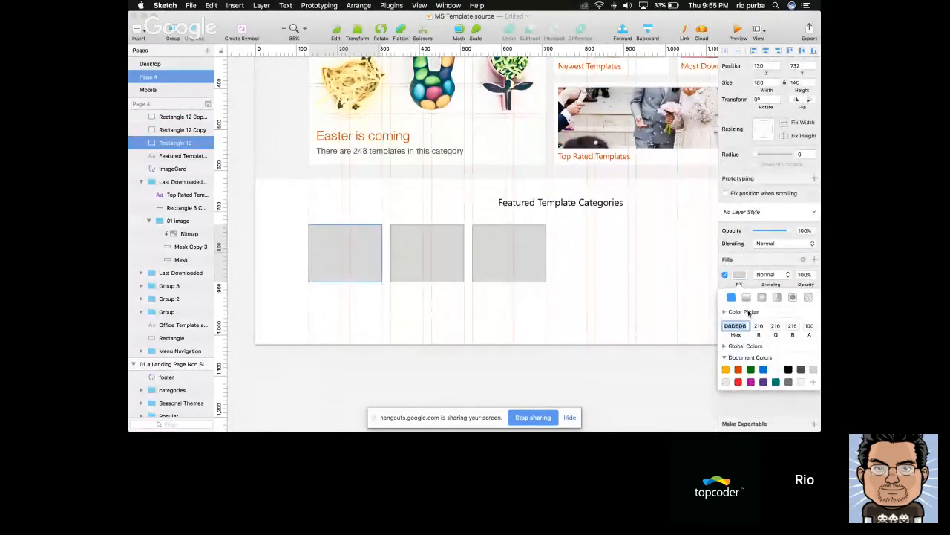
pyautogui.click(778, 369)
pyautogui.click(572, 337)
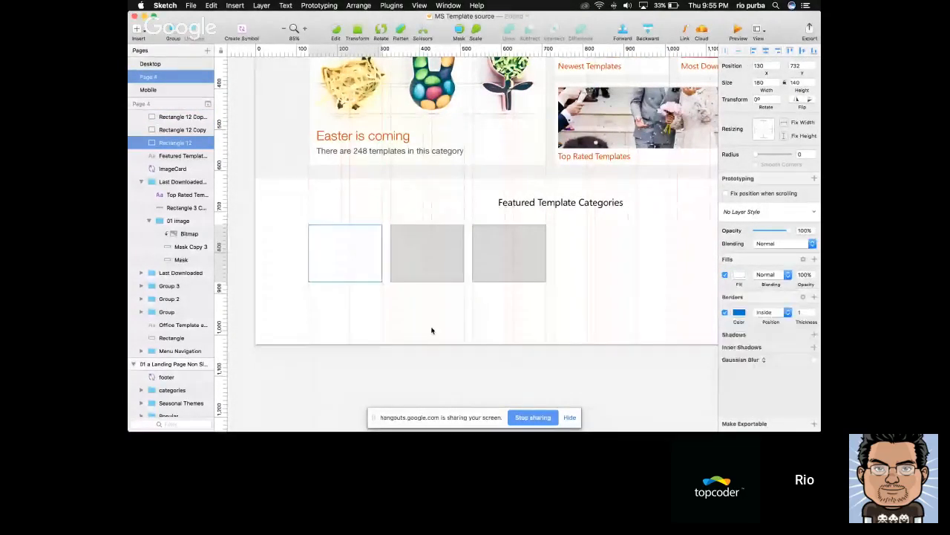
# Add the text label "Brochures" near the lower edge of the white tile
pyautogui.hscroll(-2, 432, 330)
pyautogui.hscroll(-2, 460, 324)
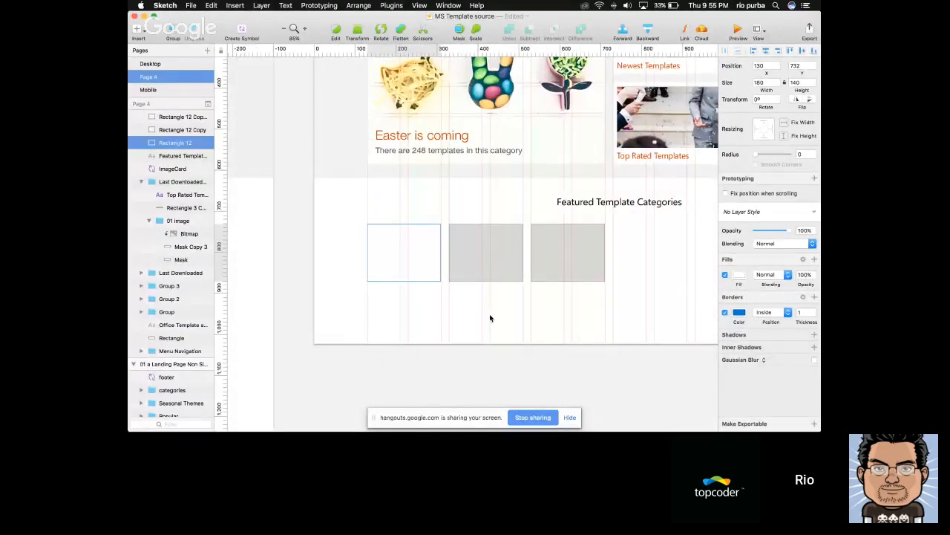
pyautogui.click(489, 316)
pyautogui.click(412, 265)
pyautogui.hscroll(-2, 459, 273)
pyautogui.press('t')
pyautogui.click(429, 274)
pyautogui.write('Brochures')
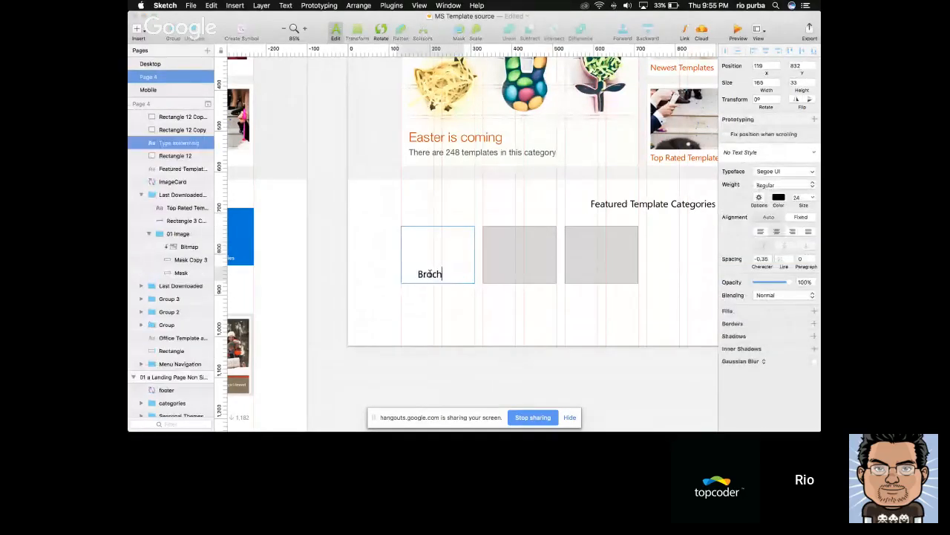
pyautogui.press('Escape')
# Set the Brochures label's text size to 14 and centre it horizontally on the white tile
pyautogui.click(798, 231)
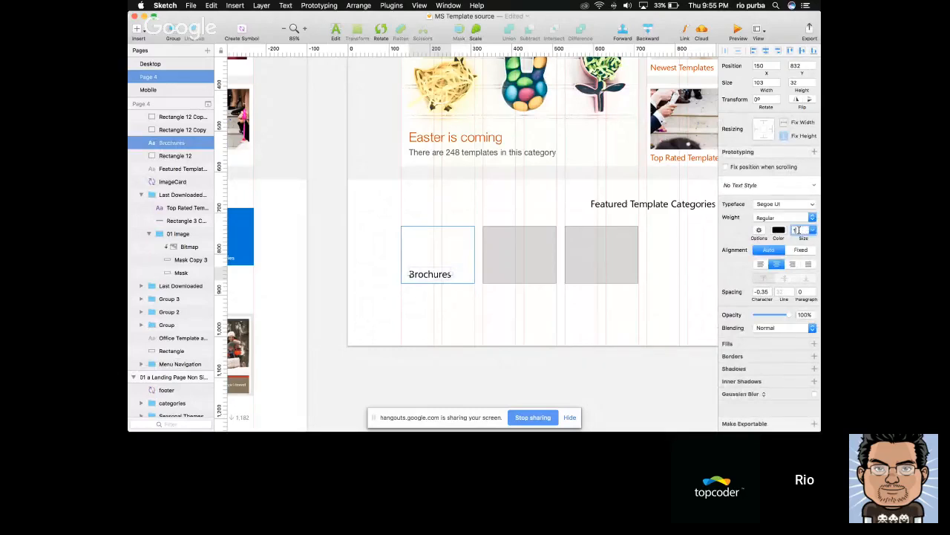
pyautogui.write('14')
pyautogui.press('Return')
pyautogui.keyDown('shift'); pyautogui.click(465, 268); pyautogui.keyUp('shift')
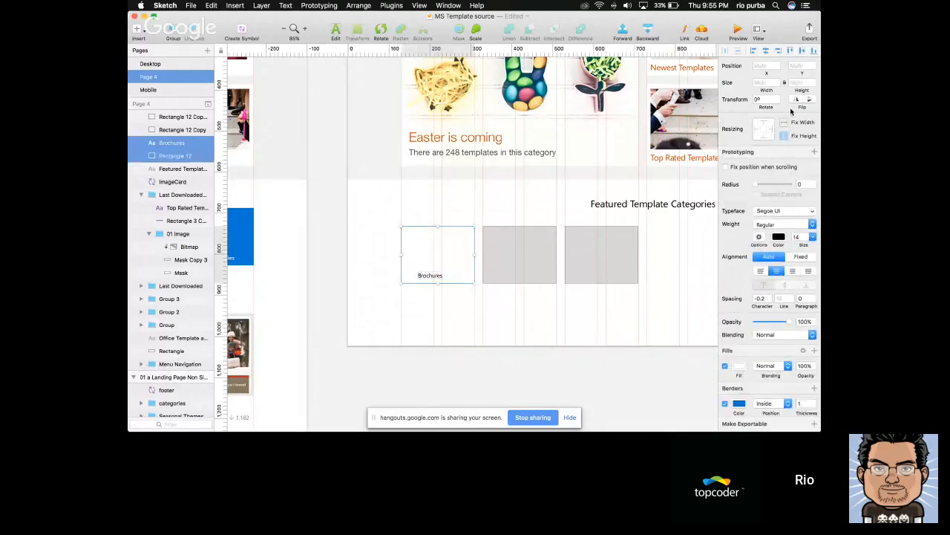
pyautogui.click(767, 52)
pyautogui.keyDown('shift'); pyautogui.click(454, 253); pyautogui.keyUp('shift')
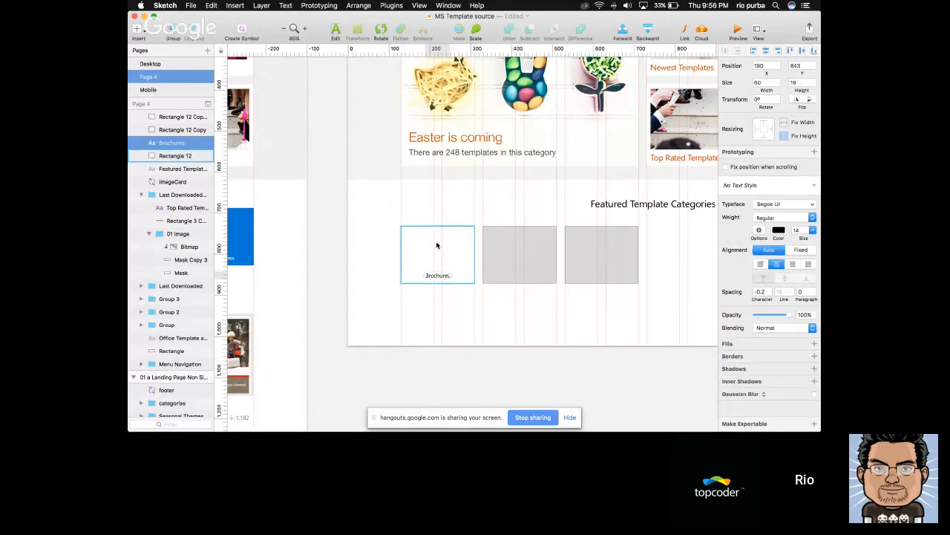
# Switch to Finder and preview the SVG files in the icons folder for a suitable tile icon
pyautogui.scroll(-4, 437, 245)
pyautogui.press('super+Tab')
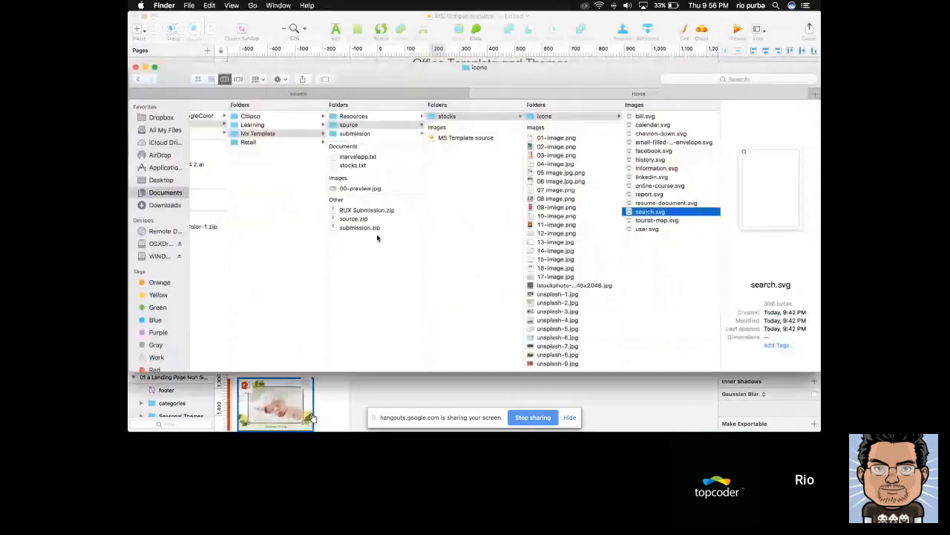
pyautogui.click(659, 127)
pyautogui.press('Down')
pyautogui.press('Down')
pyautogui.press('Down')
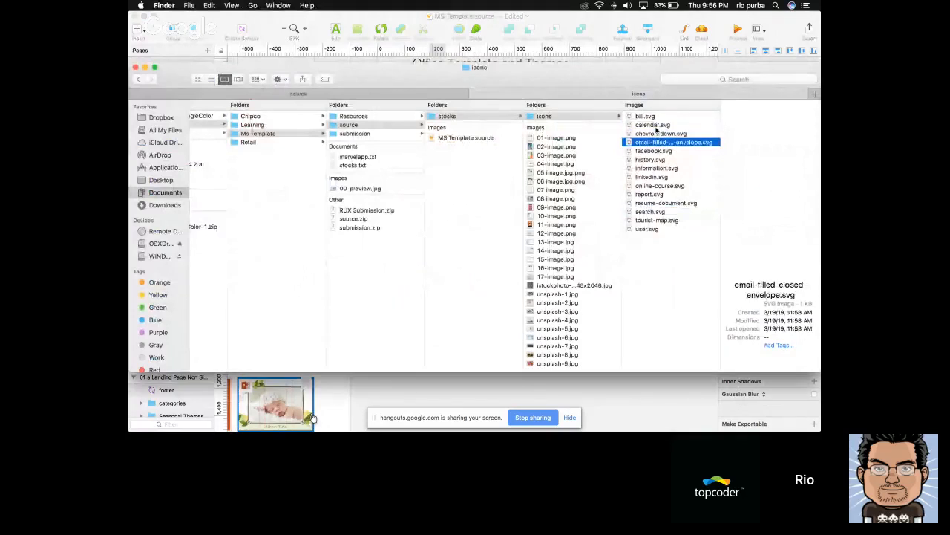
pyautogui.press('Down')
pyautogui.press('Down')
pyautogui.press('Down')
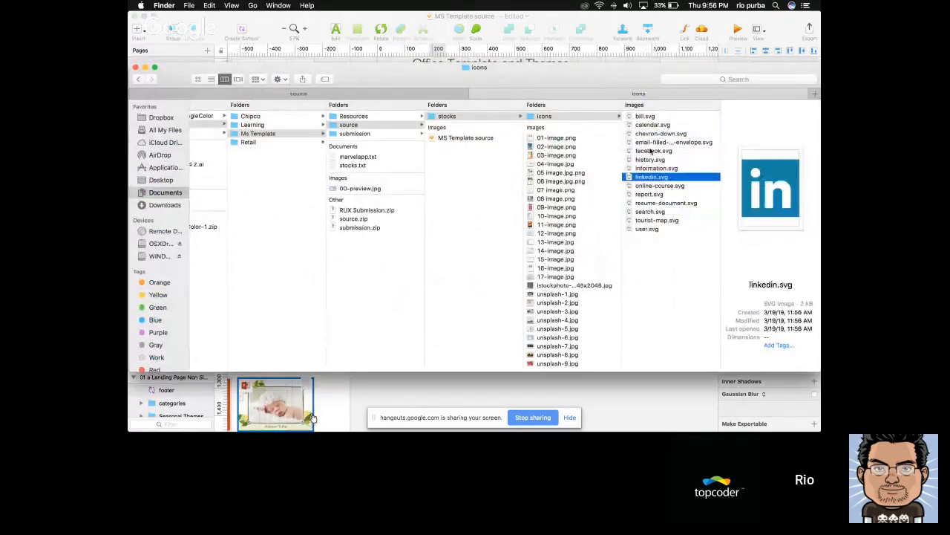
pyautogui.click(647, 203)
pyautogui.press('Down')
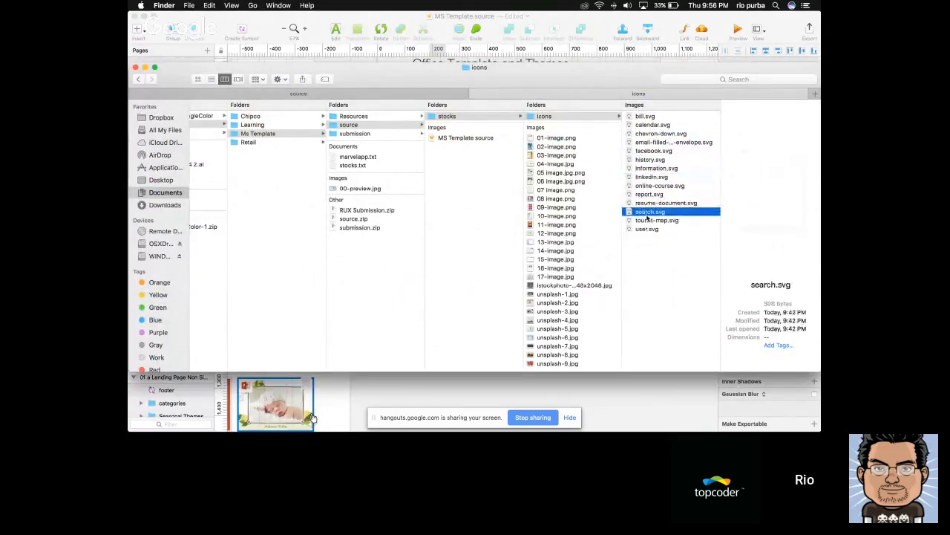
pyautogui.click(655, 205)
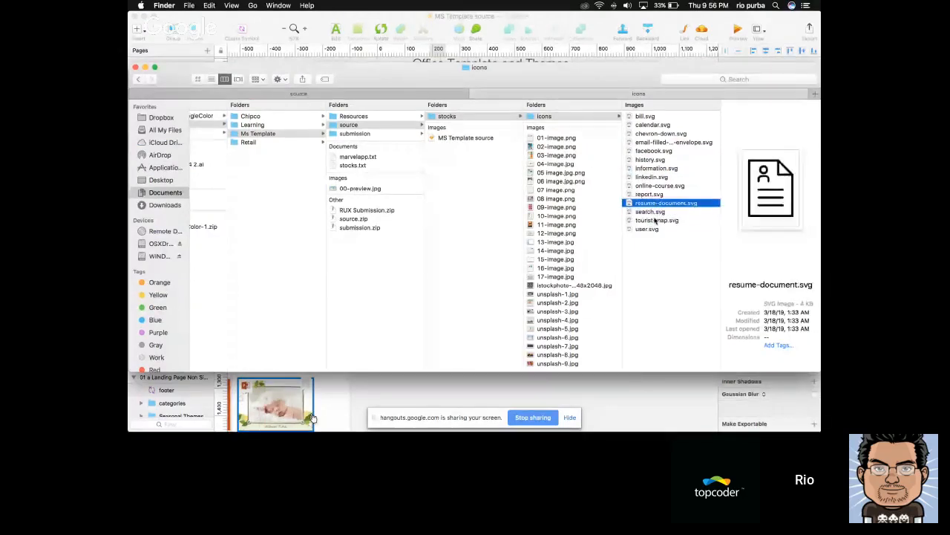
pyautogui.click(651, 227)
pyautogui.click(651, 222)
pyautogui.click(651, 211)
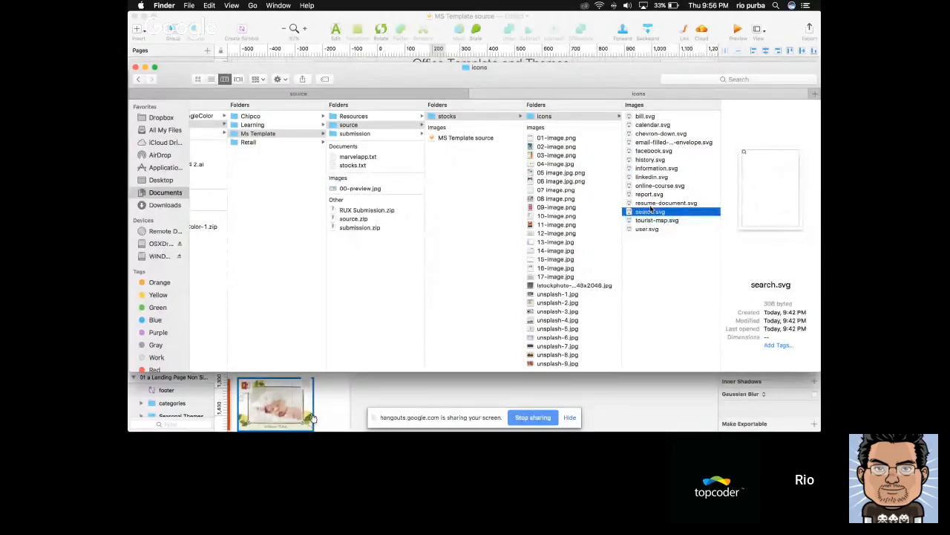
pyautogui.click(652, 203)
# Copy online-course.svg and paste it into the Sketch document at the Brochures tile
pyautogui.click(635, 186)
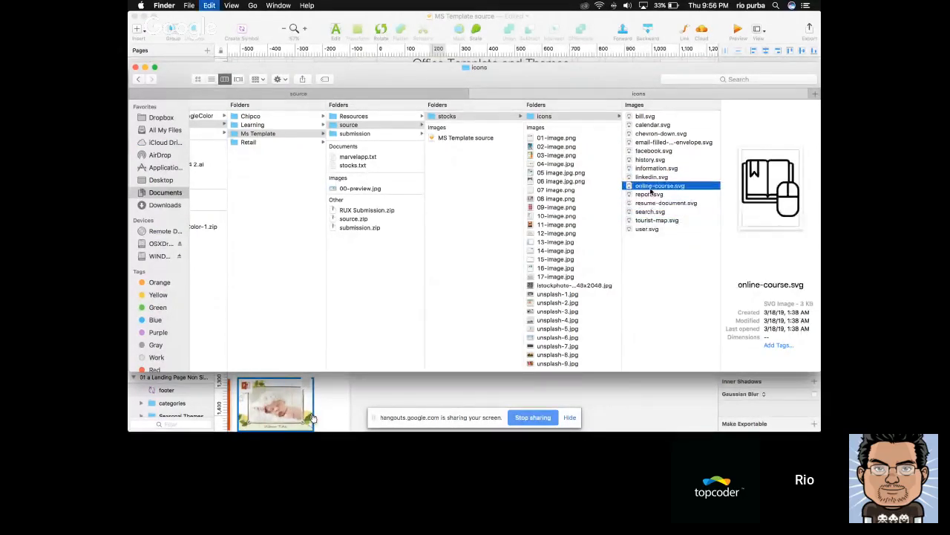
pyautogui.press('super+Tab')
pyautogui.scroll(6, 433, 254)
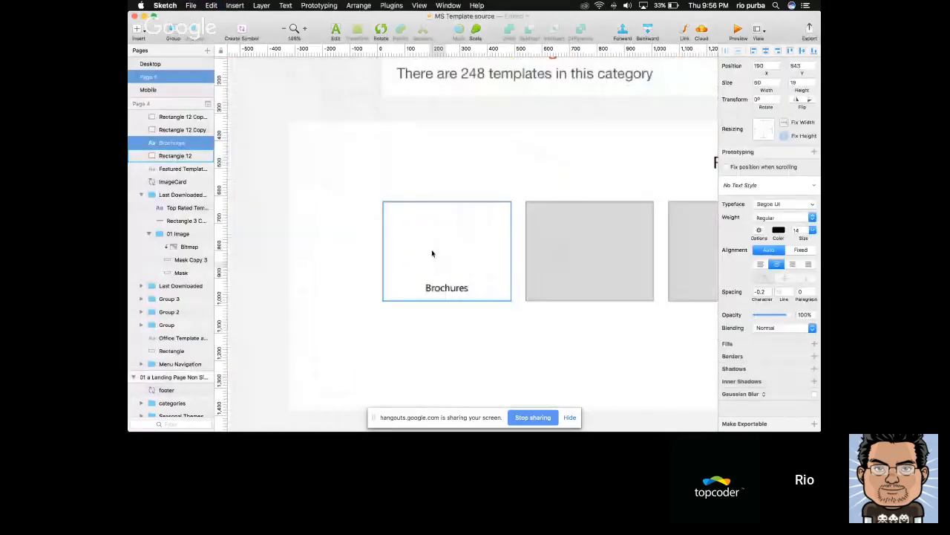
pyautogui.click(444, 232)
pyautogui.press('super+v')
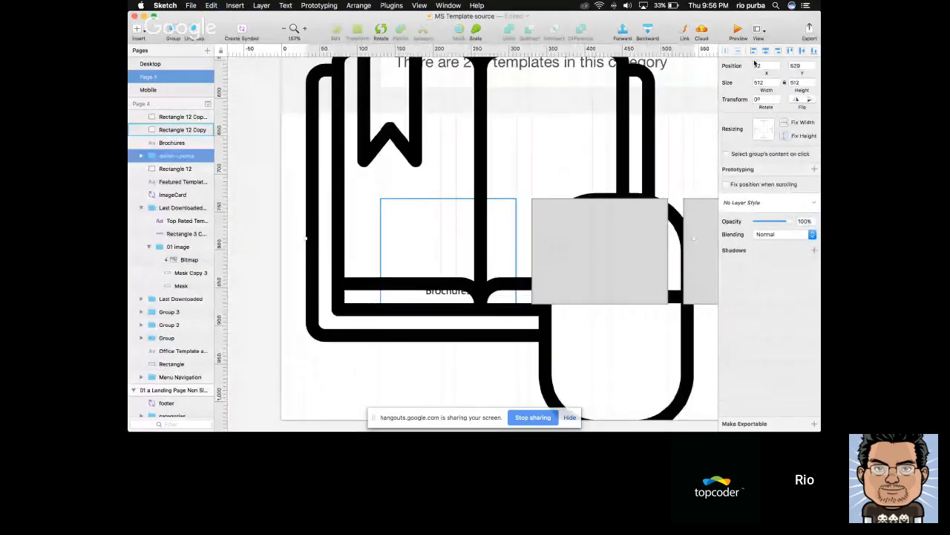
# Resize the pasted online-course icon to 40 px high and centre it horizontally and vertically on the white tile
pyautogui.click(795, 83)
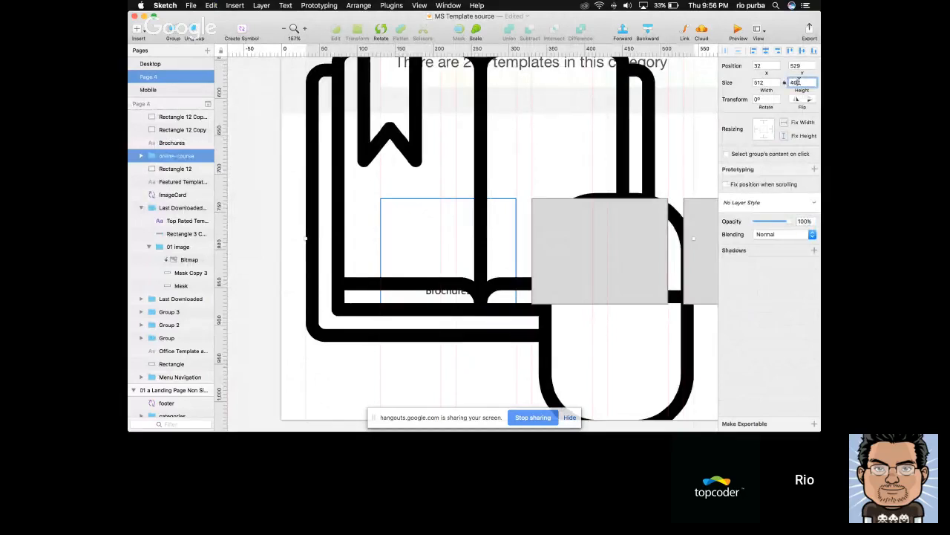
pyautogui.write('40')
pyautogui.press('Return')
pyautogui.keyDown('shift'); pyautogui.click(467, 241); pyautogui.keyUp('shift')
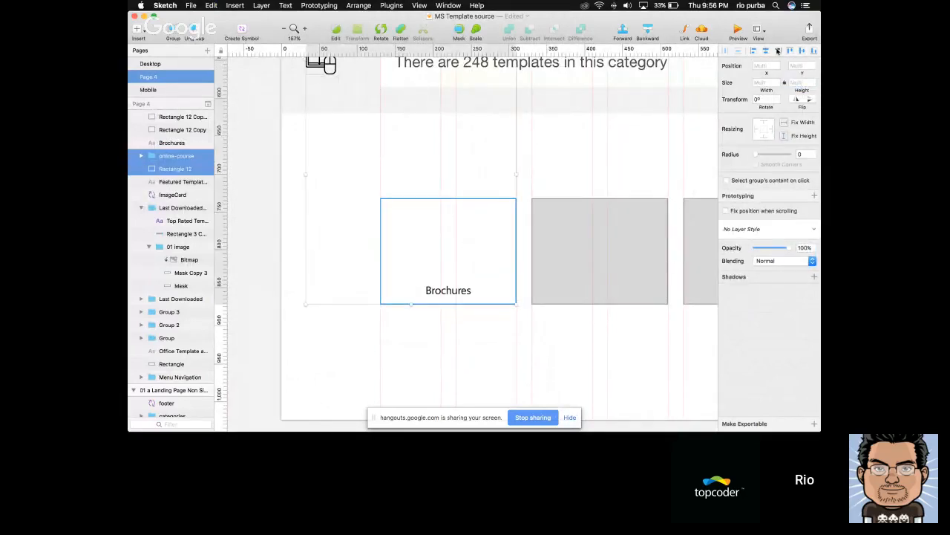
pyautogui.click(777, 50)
pyautogui.click(765, 51)
pyautogui.click(814, 50)
pyautogui.click(802, 51)
pyautogui.keyDown('shift'); pyautogui.click(501, 224); pyautogui.keyUp('shift')
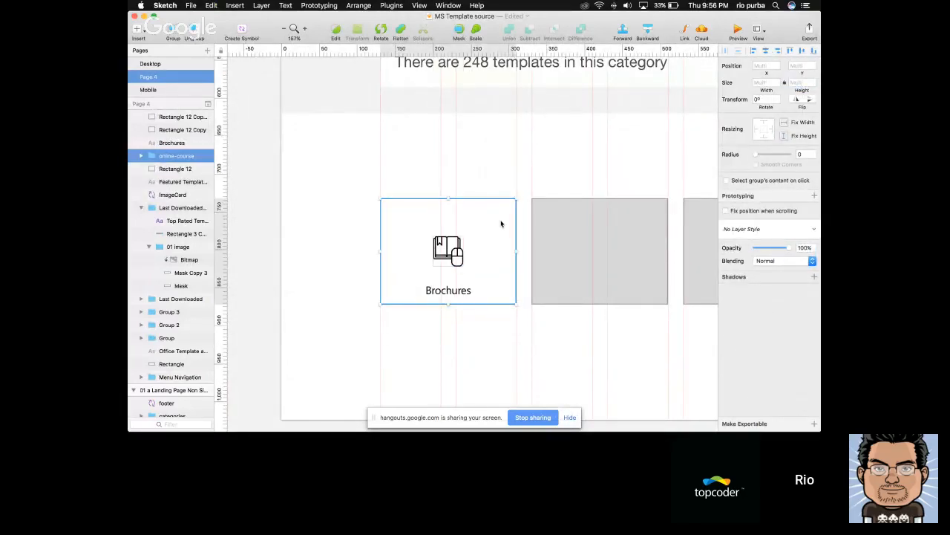
# Resize the online-course icon to 50 px high and centre it horizontally and vertically on the Brochures tile
pyautogui.doubleClick(793, 82)
pyautogui.write('50')
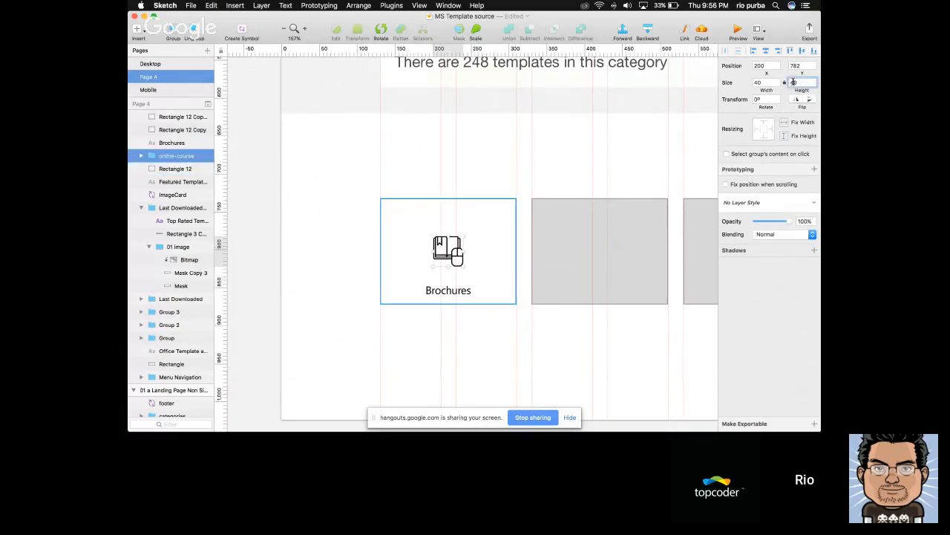
pyautogui.press('Return')
pyautogui.keyDown('shift'); pyautogui.click(484, 238); pyautogui.keyUp('shift')
pyautogui.click(767, 51)
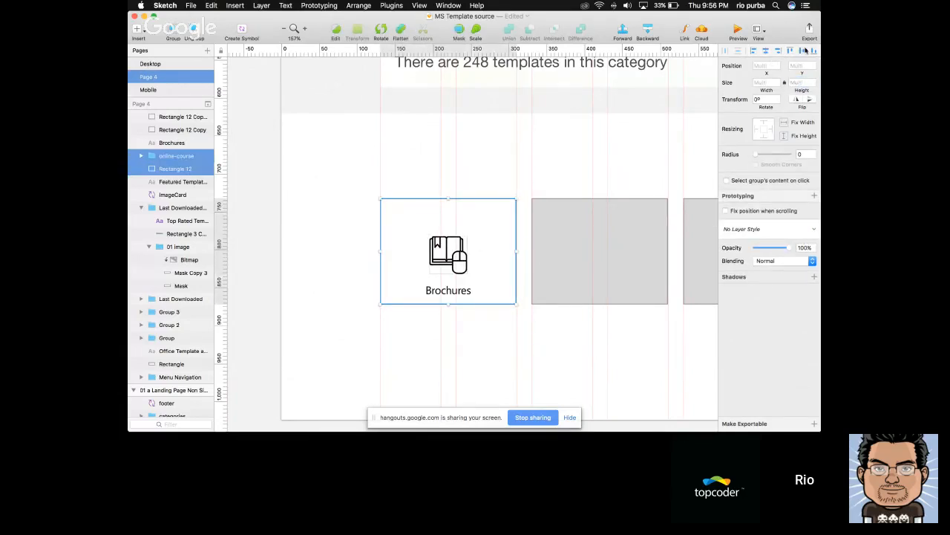
pyautogui.click(801, 51)
pyautogui.keyDown('shift'); pyautogui.click(515, 227); pyautogui.keyUp('shift')
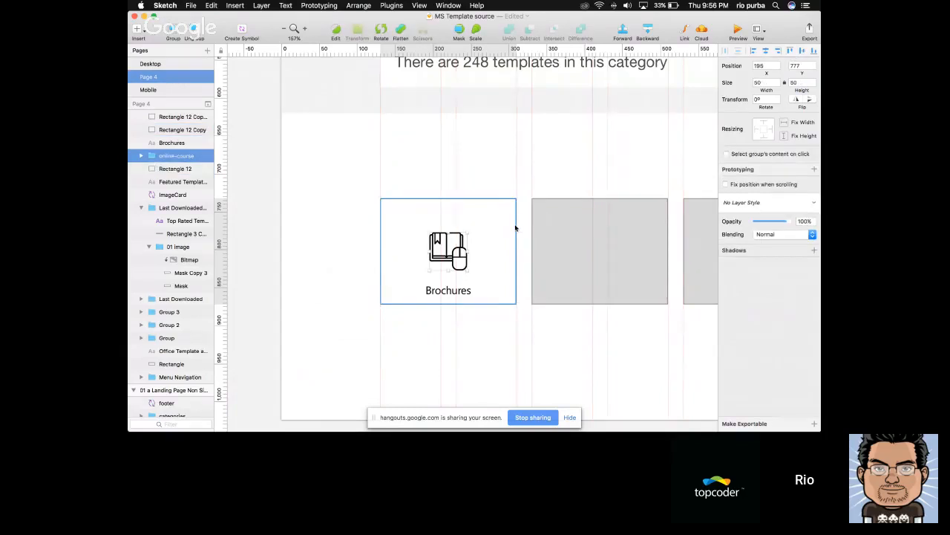
# Nudge the online-course icon up to a Y position of 770
pyautogui.hotkey('shift', 'Up')
pyautogui.press('Down')
pyautogui.press('Down')
pyautogui.press('Down')
# Fill the online-course icon's shape with the blue document colour
pyautogui.doubleClick(432, 244)
pyautogui.scroll(-5, 426, 244)
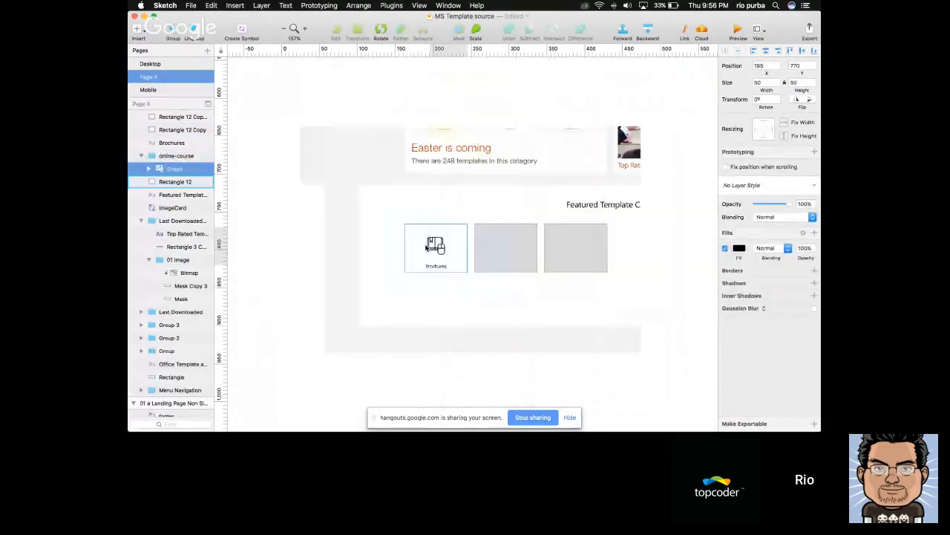
pyautogui.hscroll(-3, 427, 248)
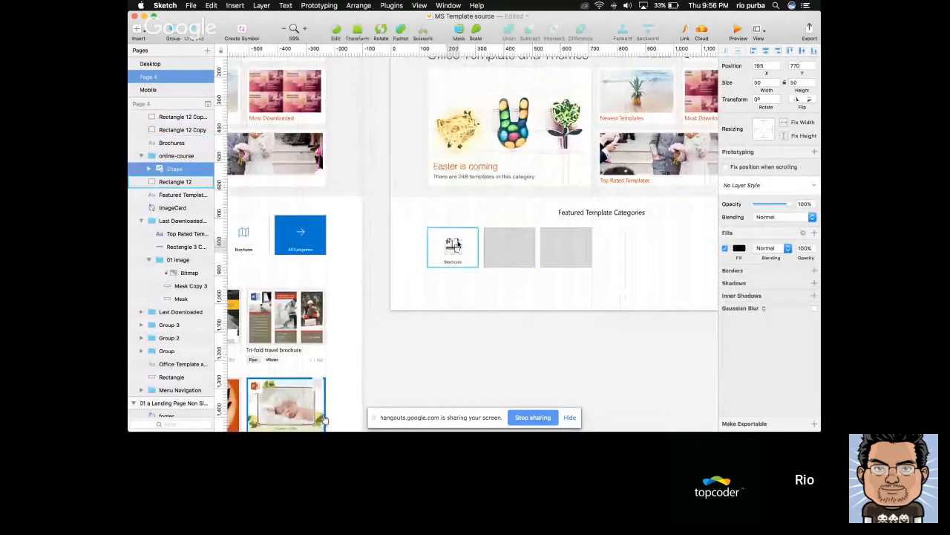
pyautogui.scroll(5, 456, 244)
pyautogui.click(740, 251)
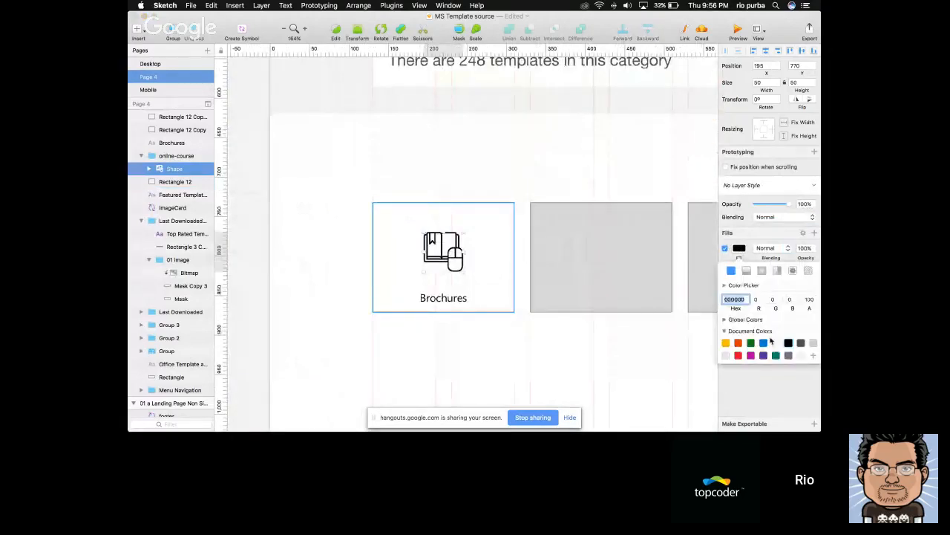
pyautogui.click(770, 341)
pyautogui.press('Escape')
pyautogui.click(523, 337)
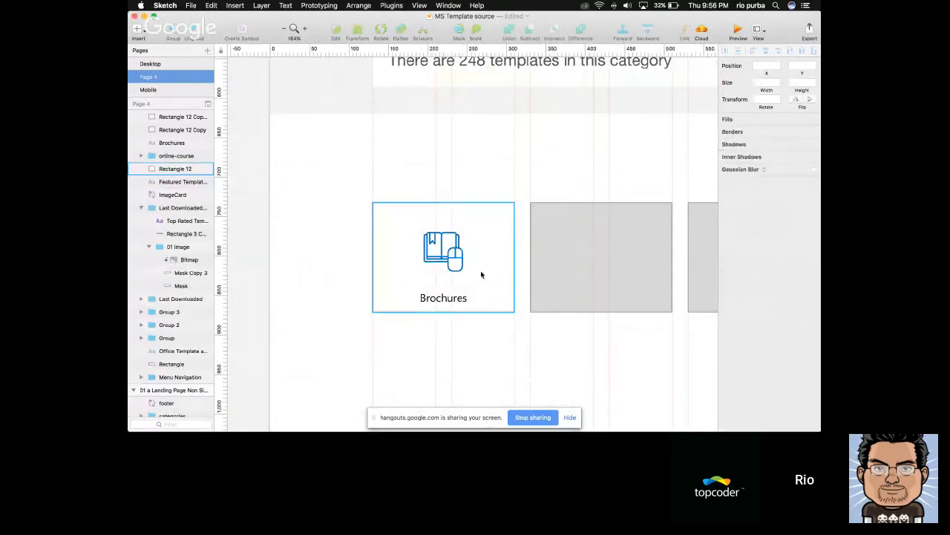
# Group the first tile's white rectangle, online-course icon and Brochures label
pyautogui.click(455, 260)
pyautogui.scroll(-3, 491, 270)
pyautogui.scroll(-3, 487, 274)
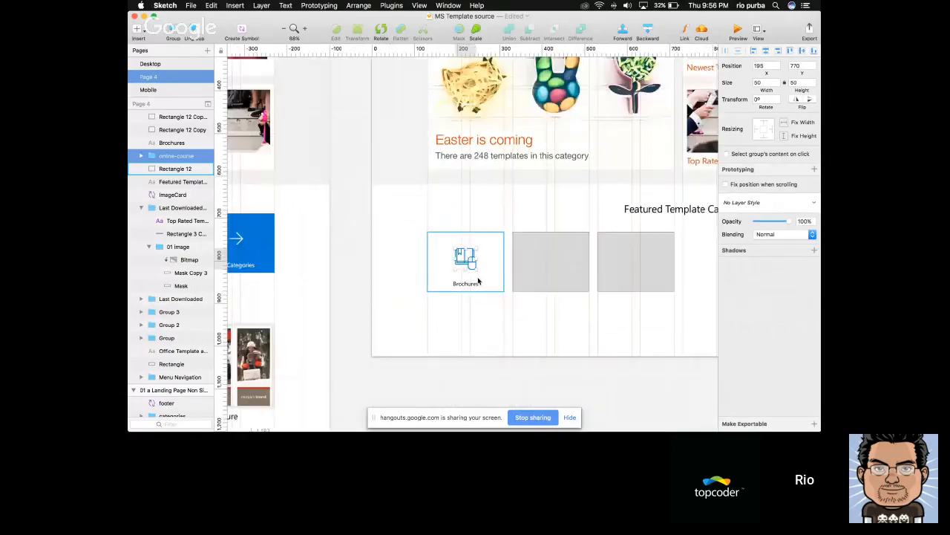
pyautogui.hscroll(-2, 447, 257)
pyautogui.hscroll(5, 446, 257)
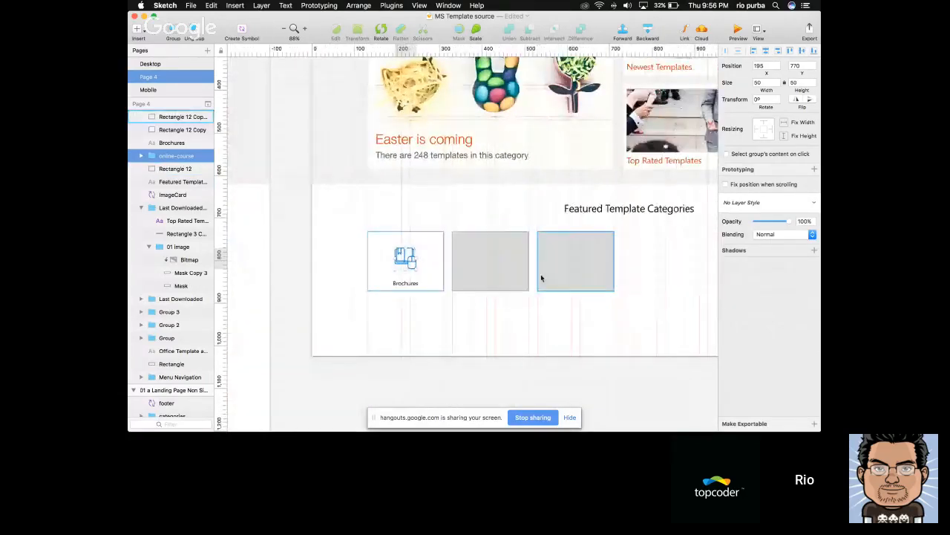
pyautogui.click(542, 274)
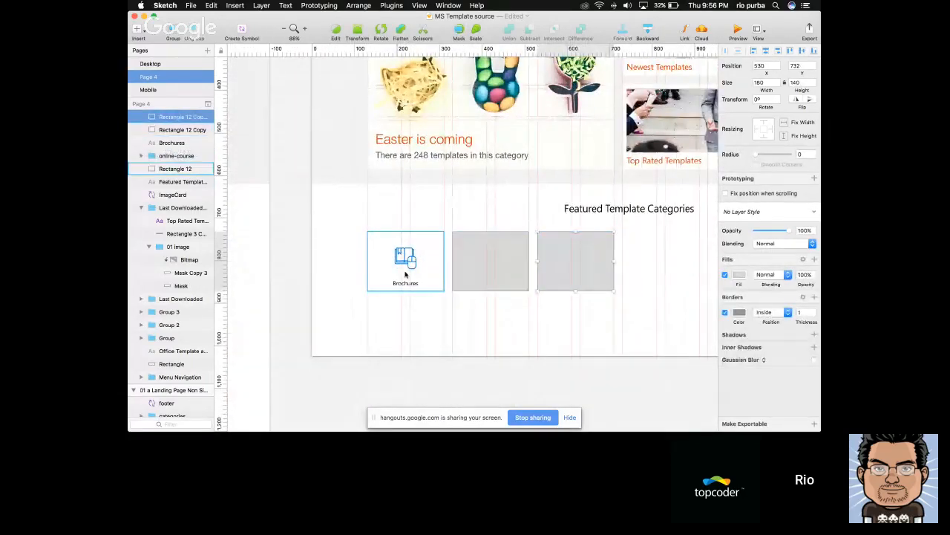
pyautogui.scroll(3, 405, 259)
pyautogui.click(395, 254)
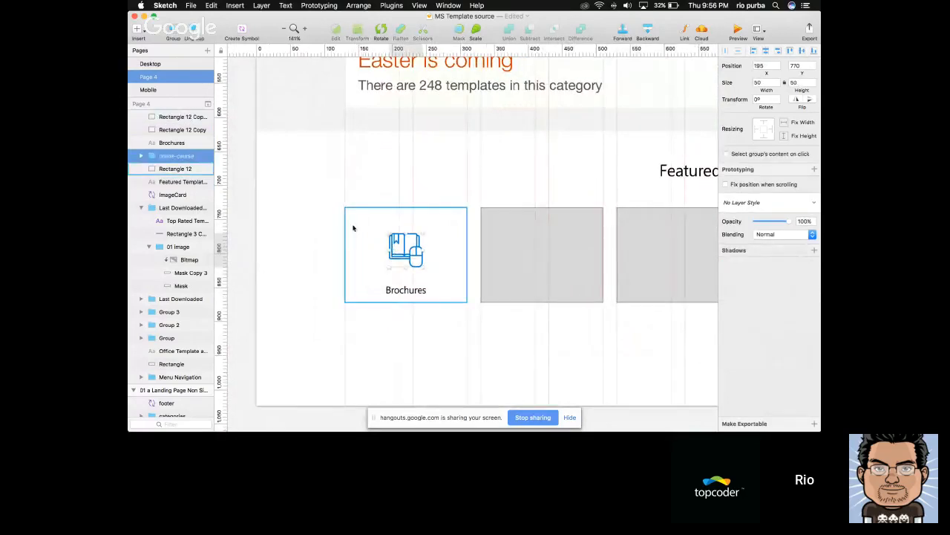
pyautogui.moveTo(329, 196); pyautogui.dragTo(476, 322)
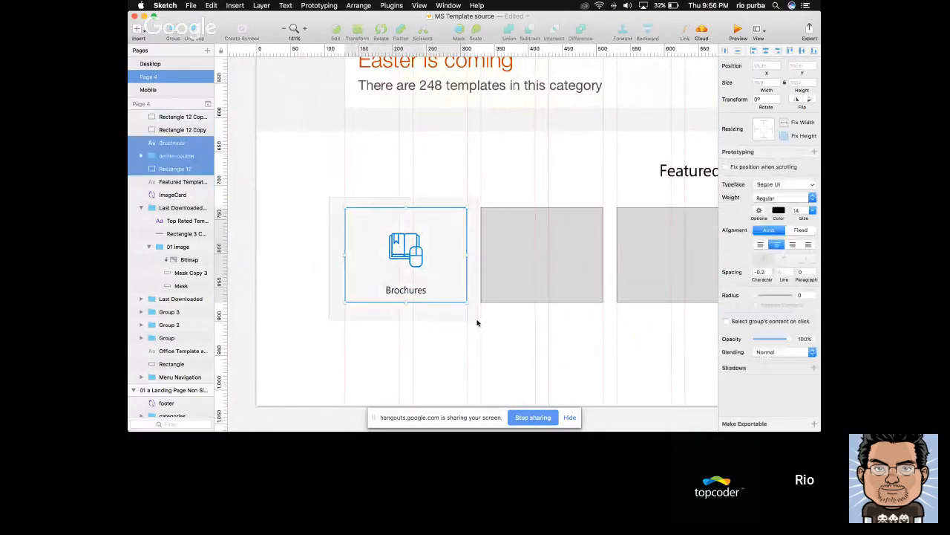
pyautogui.press('super+g')
# Replace the second grey placeholder with a copy of the Brochures tile group at X 330
pyautogui.scroll(-2, 477, 320)
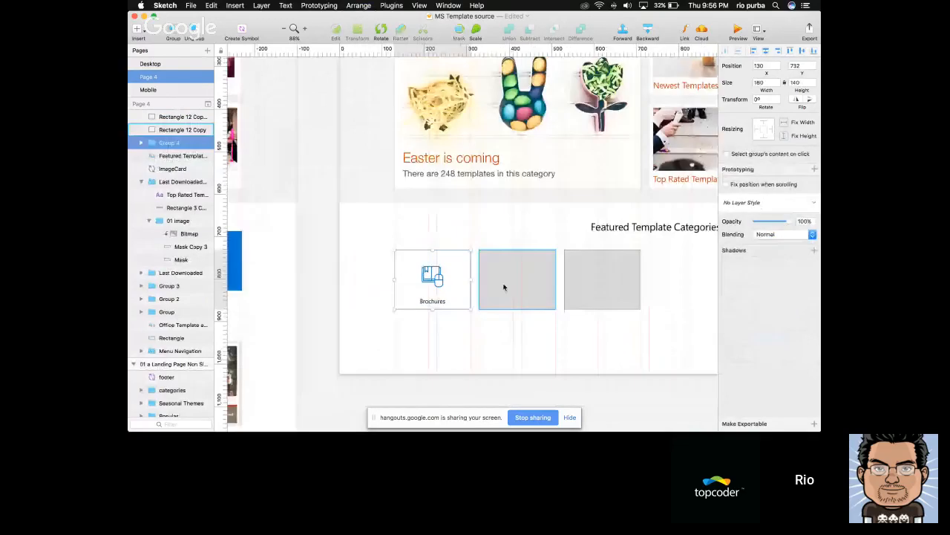
pyautogui.click(505, 286)
pyautogui.press('Delete')
pyautogui.click(468, 278)
pyautogui.keyDown('alt'); pyautogui.moveTo(429, 277); pyautogui.dragTo(514, 275); pyautogui.keyUp('alt')
pyautogui.hscroll(3, 514, 273)
# Delete the remaining grey placeholder and place copies of the Brochures tile in the third and fourth positions, spaced 20 px apart
pyautogui.click(519, 273)
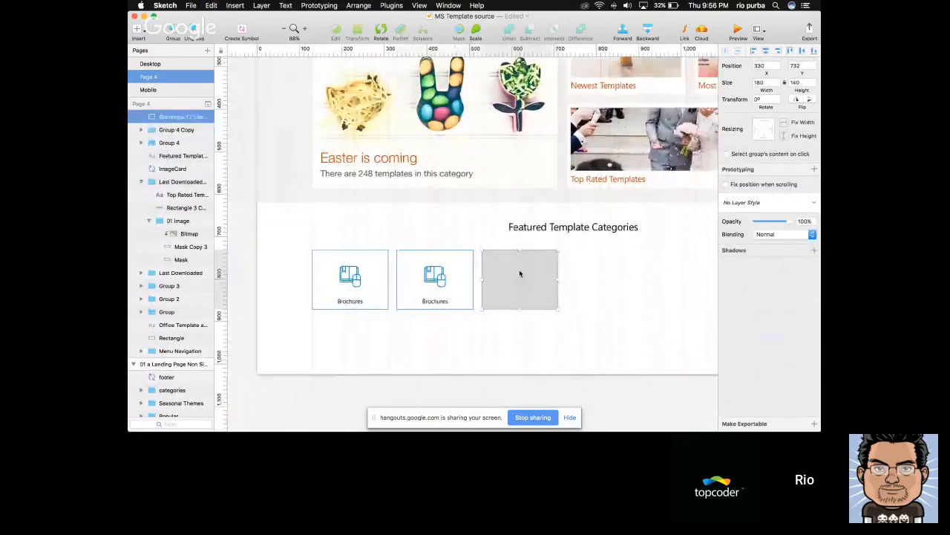
pyautogui.press('Delete')
pyautogui.click(419, 271)
pyautogui.keyDown('alt'); pyautogui.moveTo(419, 270); pyautogui.dragTo(586, 272); pyautogui.keyUp('alt')
pyautogui.press('Escape')
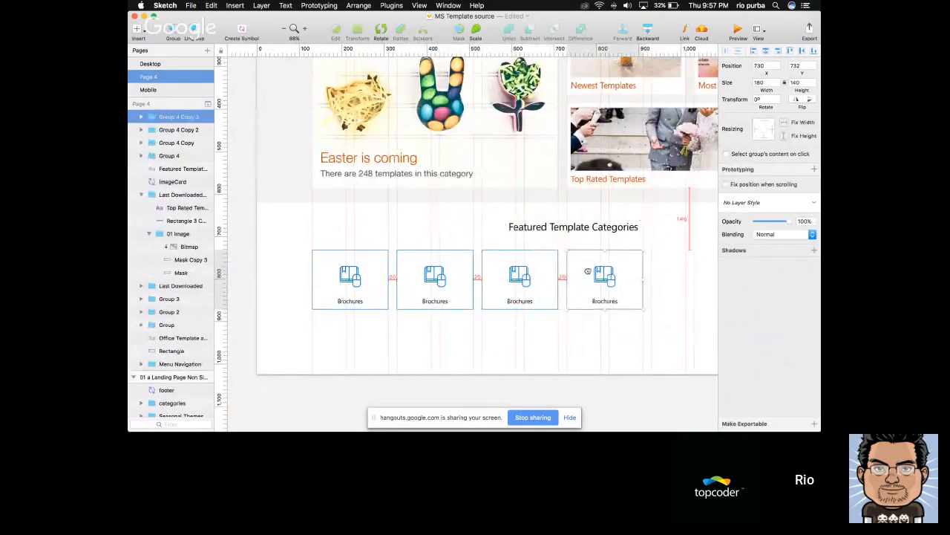
# Duplicate the Brochures tile into the fifth and sixth positions to complete the category row
pyautogui.hscroll(3, 587, 273)
pyautogui.keyDown('alt'); pyautogui.moveTo(515, 270); pyautogui.dragTo(599, 270); pyautogui.keyUp('alt')
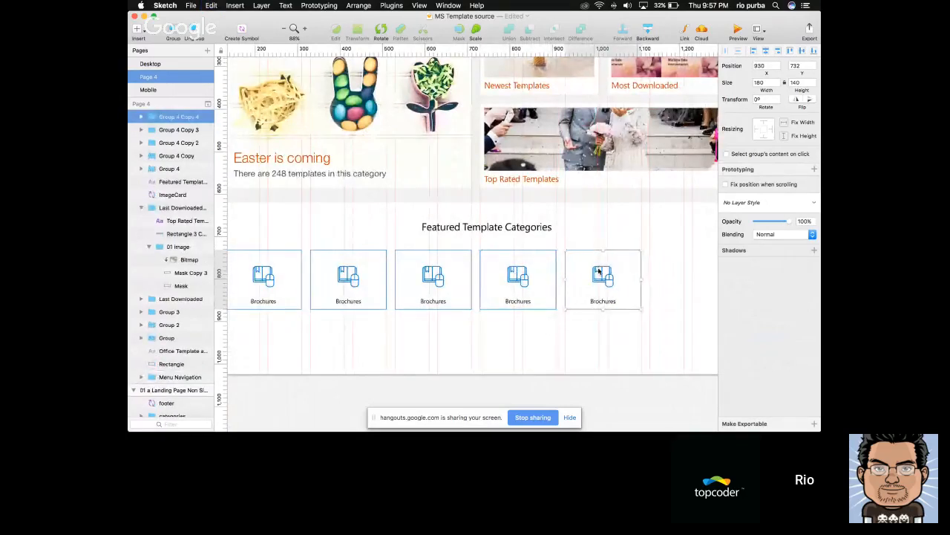
pyautogui.hscroll(3, 598, 270)
pyautogui.keyDown('alt'); pyautogui.moveTo(534, 271); pyautogui.dragTo(618, 271); pyautogui.keyUp('alt')
pyautogui.click(459, 358)
pyautogui.hscroll(-3, 459, 358)
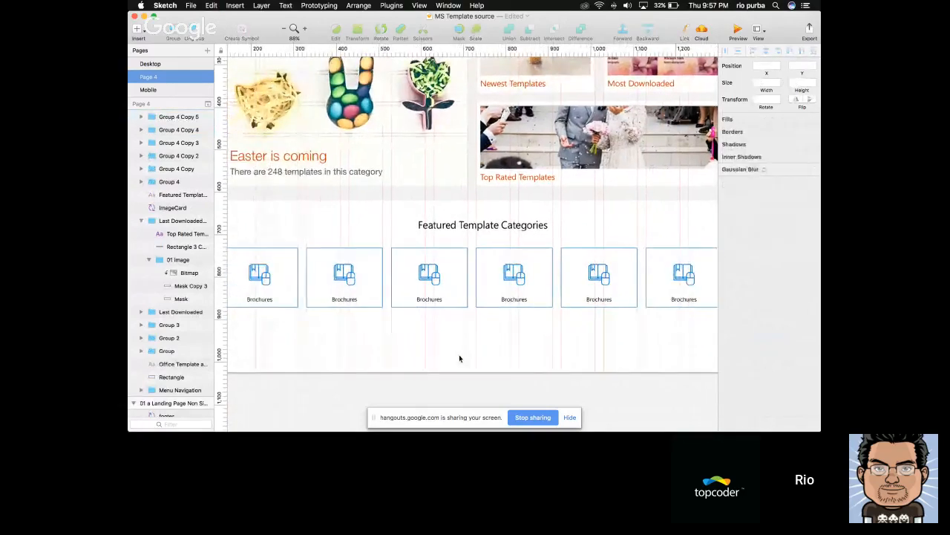
# Compare the new tile row with the reference page's Featured Template Categories tiles and their labels
pyautogui.hscroll(1, 450, 354)
pyautogui.scroll(-3, 450, 354)
pyautogui.scroll(3, 450, 354)
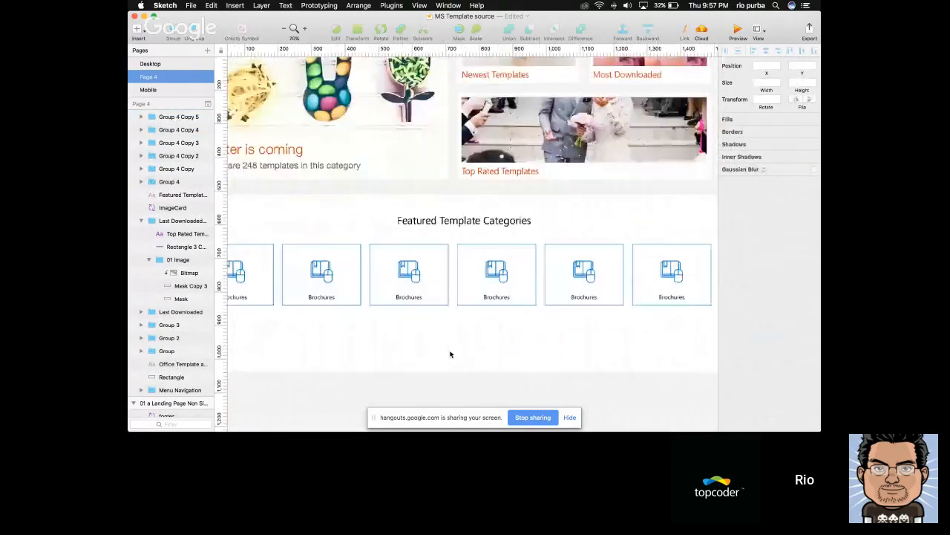
pyautogui.hscroll(-3, 450, 354)
pyautogui.doubleClick(359, 296)
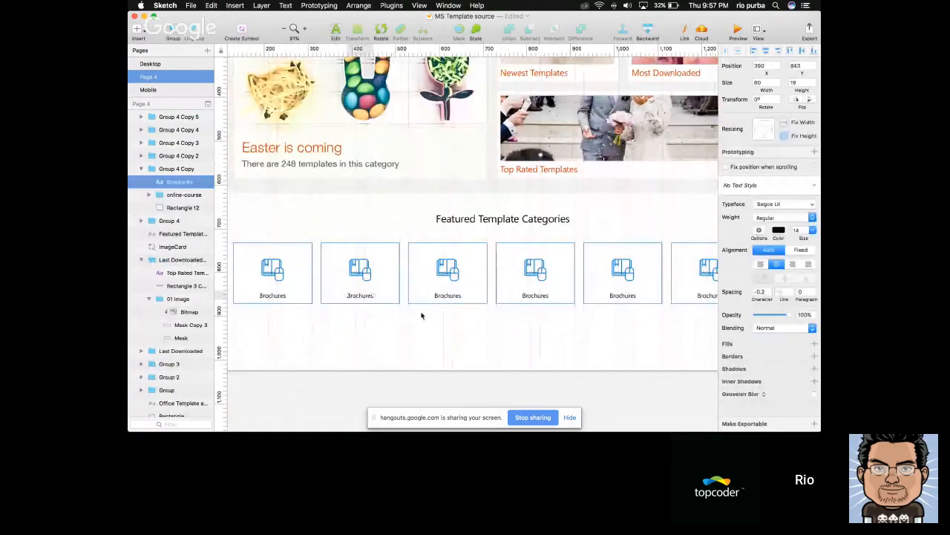
pyautogui.hscroll(-3, 420, 314)
pyautogui.scroll(-3, 421, 314)
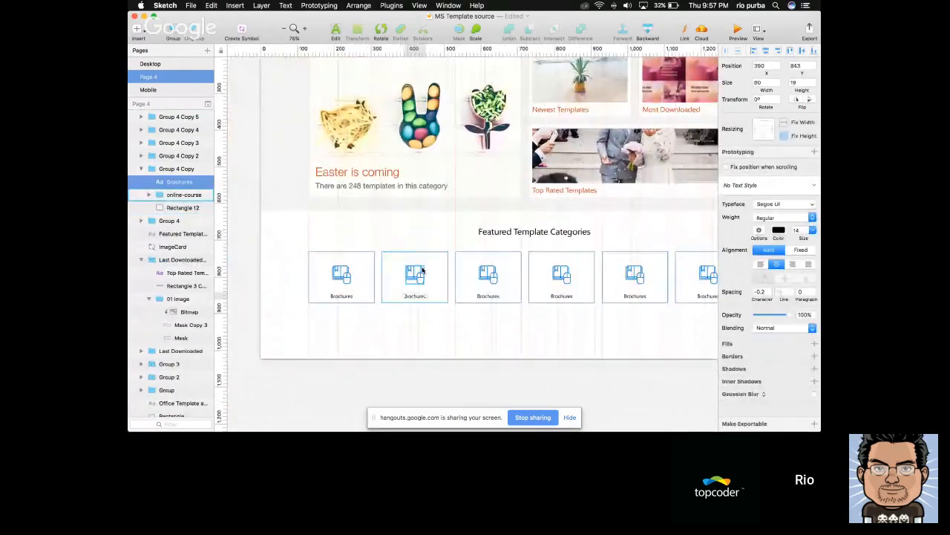
pyautogui.hscroll(-20, 407, 296)
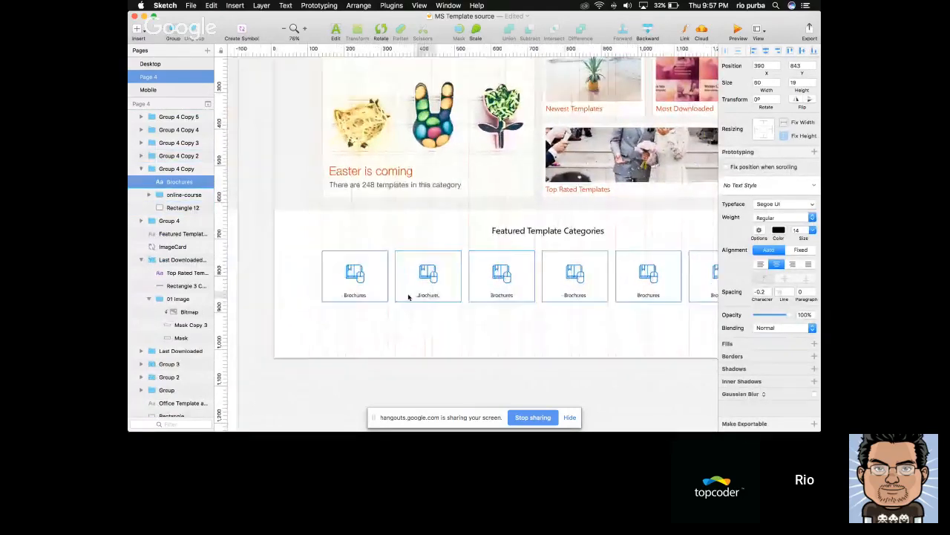
pyautogui.scroll(-1, 408, 297)
pyautogui.hscroll(-10, 408, 297)
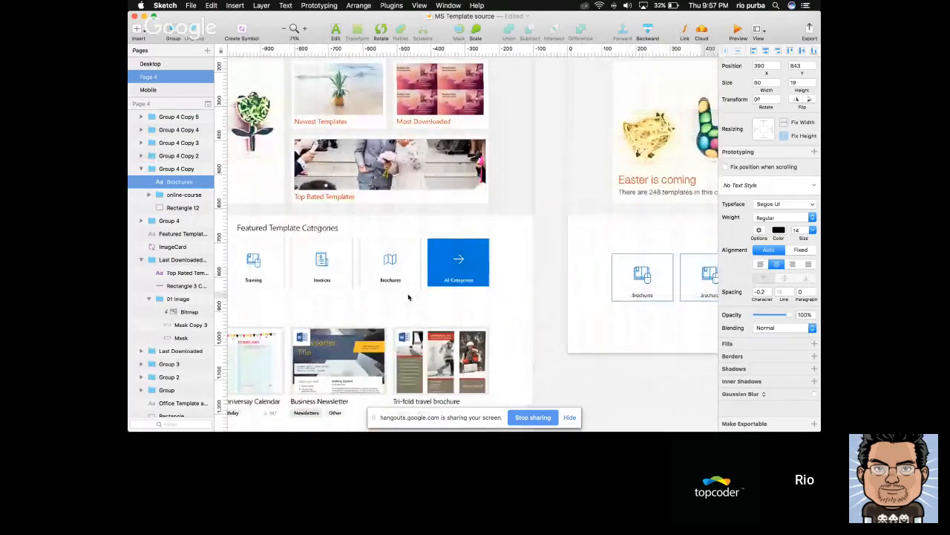
pyautogui.hscroll(10, 407, 297)
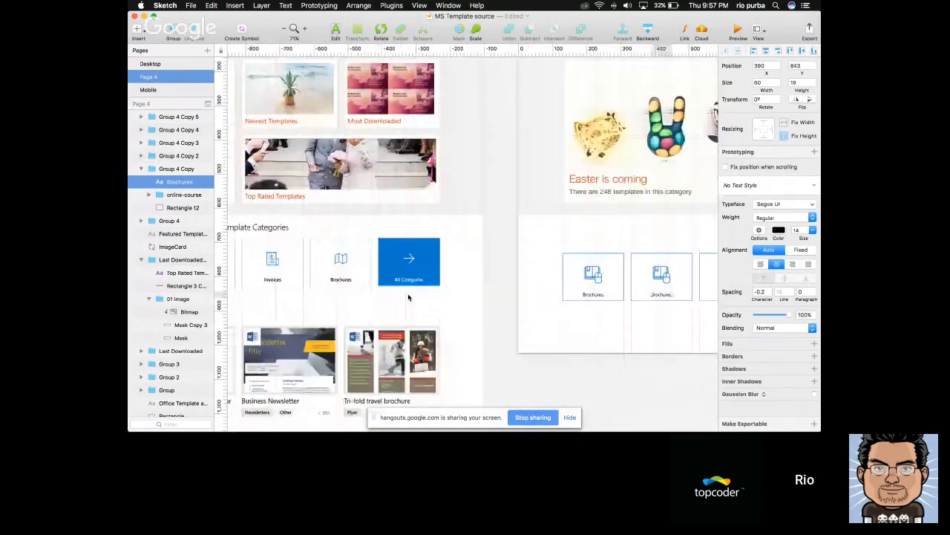
pyautogui.scroll(3, 475, 309)
pyautogui.hscroll(5, 476, 310)
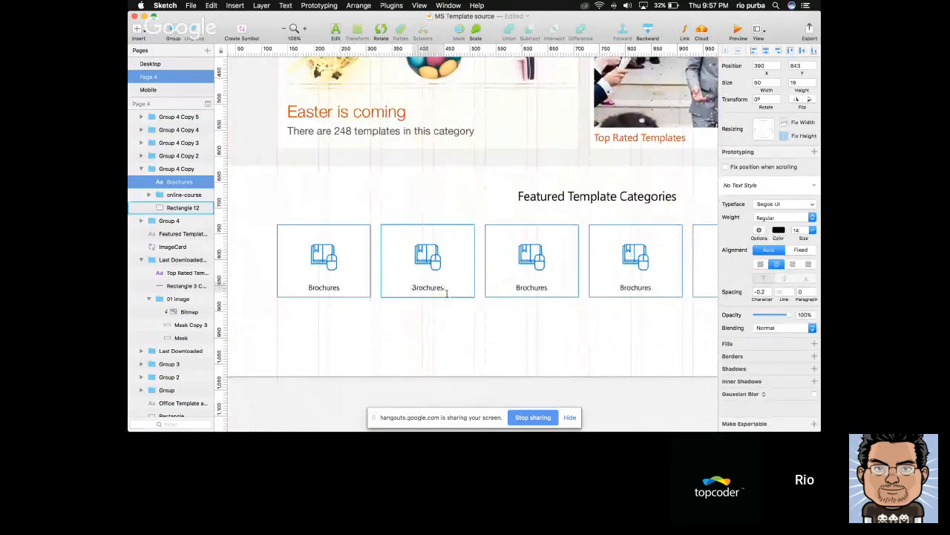
# Change the second tile's label to Calendar
pyautogui.doubleClick(444, 290)
pyautogui.write('Cal')
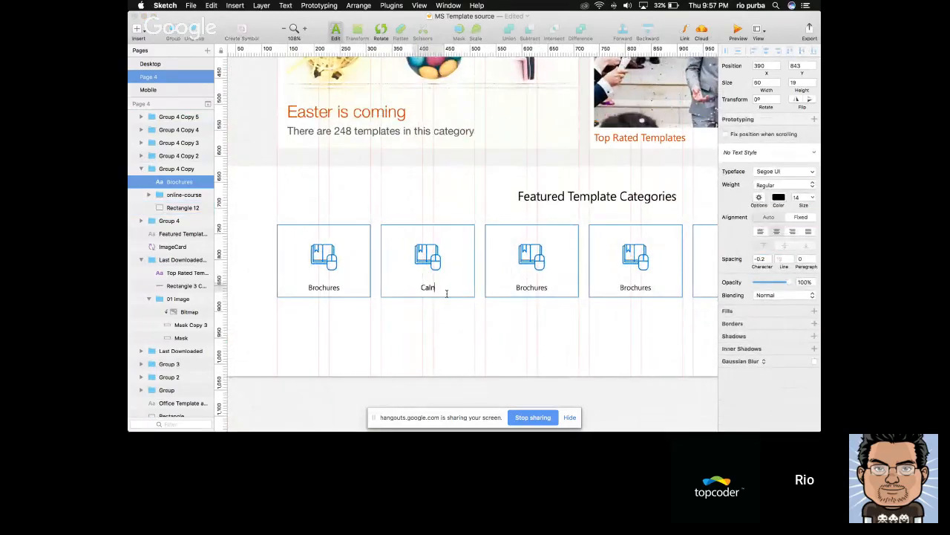
pyautogui.write('endar')
pyautogui.press('Escape')
# Check the reference page's category names and change the third tile's label to Invoices
pyautogui.press('super+minus')
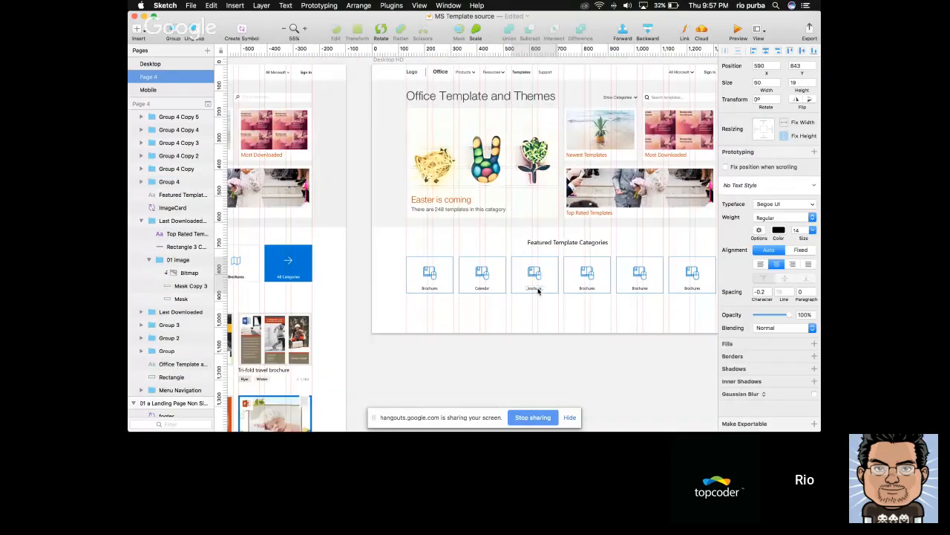
pyautogui.click(538, 292)
pyautogui.hscroll(-2, 564, 310)
pyautogui.hscroll(-5, 565, 310)
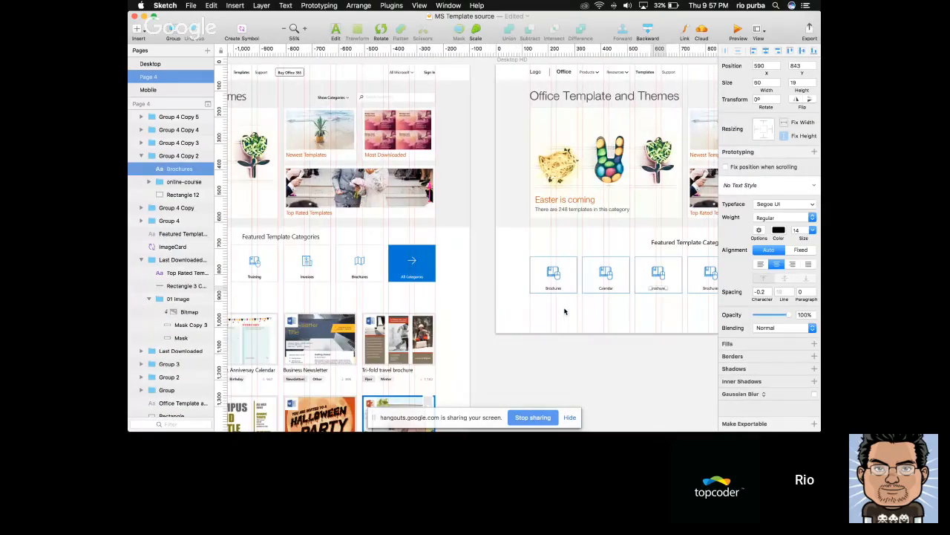
pyautogui.hscroll(2, 564, 311)
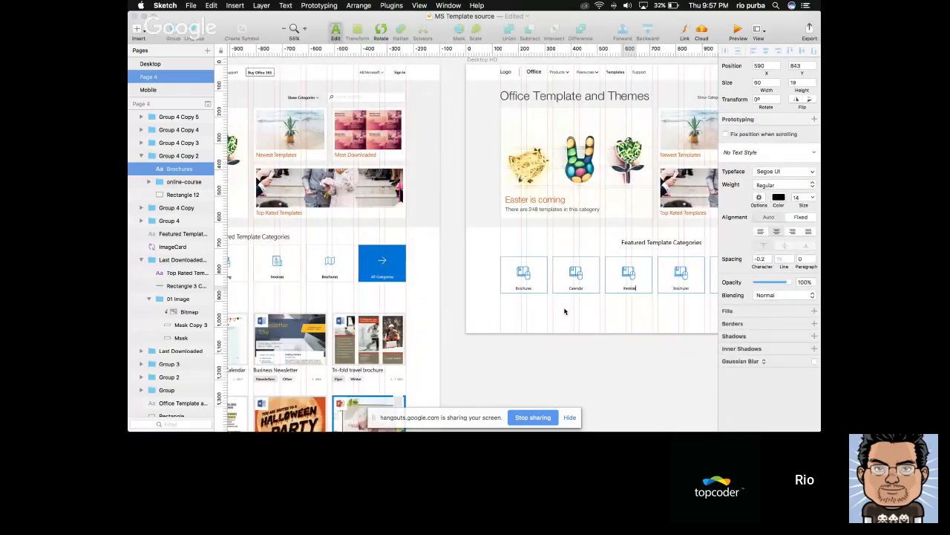
# Change the fourth tile's label to Invitation
pyautogui.click(682, 289)
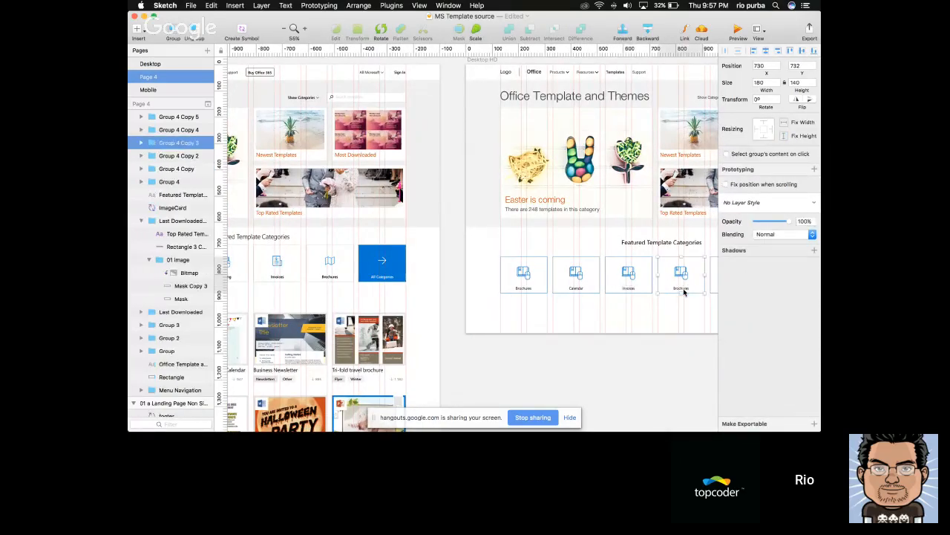
pyautogui.hscroll(6, 684, 292)
pyautogui.doubleClick(562, 289)
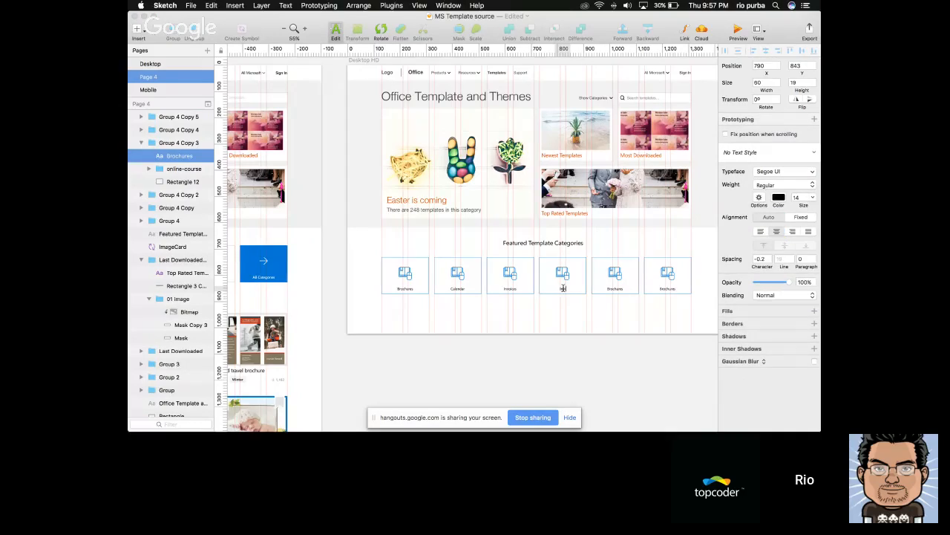
pyautogui.press('Escape')
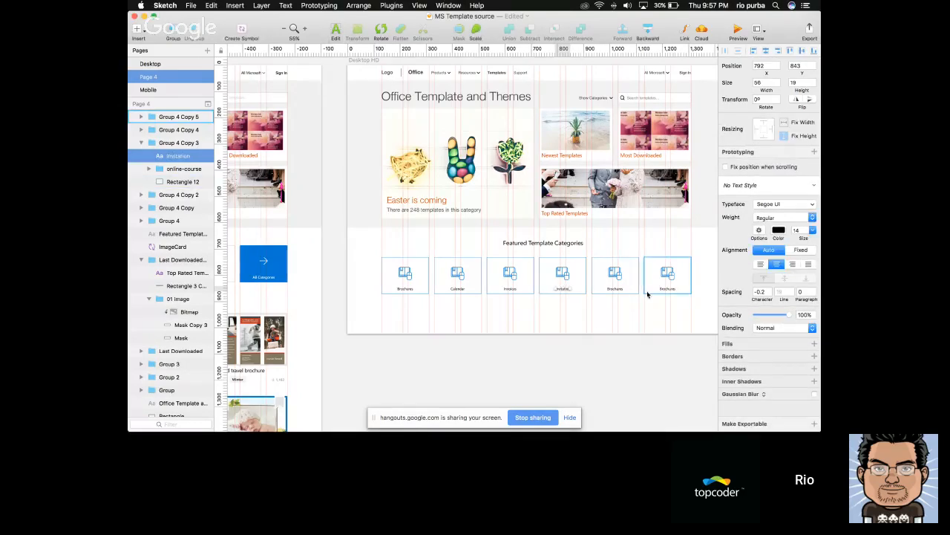
# Fill the last category tile's rectangle with the document blue 0078D7 and turn off its border
pyautogui.scroll(5, 648, 292)
pyautogui.hscroll(4, 637, 295)
pyautogui.click(633, 268)
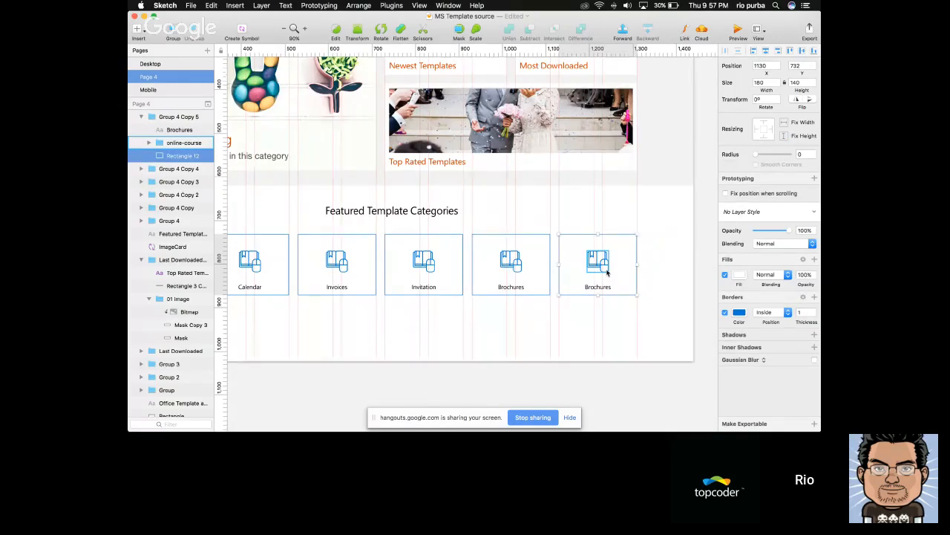
pyautogui.scroll(-4, 607, 273)
pyautogui.hscroll(-4, 560, 269)
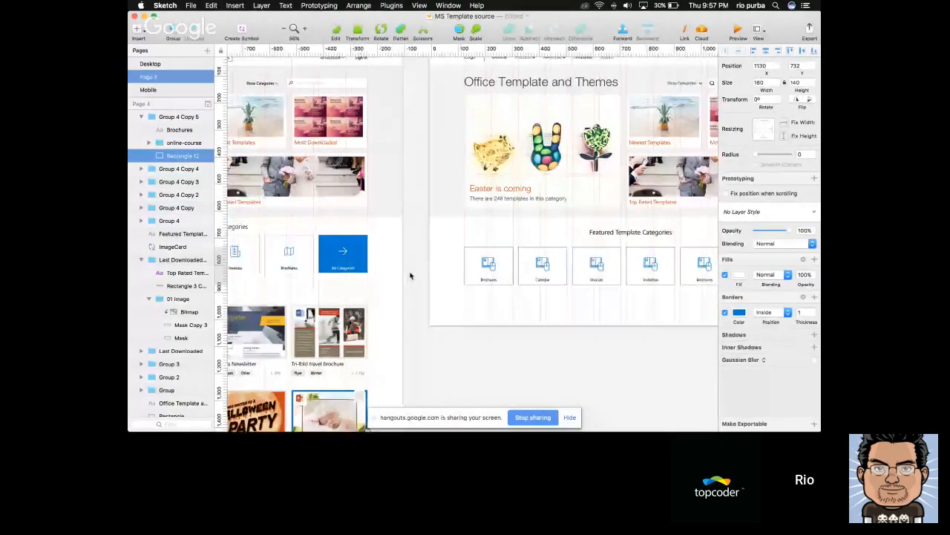
pyautogui.hscroll(4, 409, 274)
pyautogui.scroll(2, 557, 292)
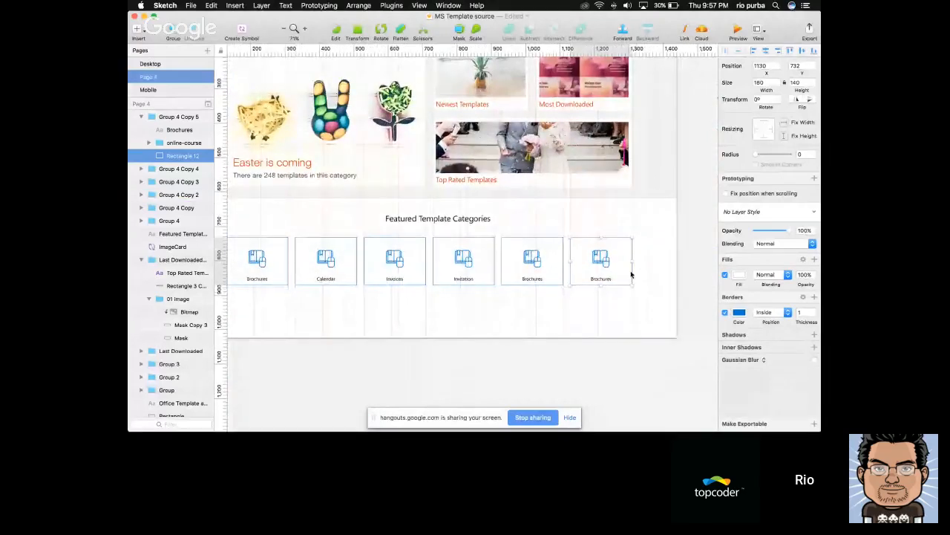
pyautogui.click(725, 313)
pyautogui.click(725, 313)
pyautogui.click(739, 276)
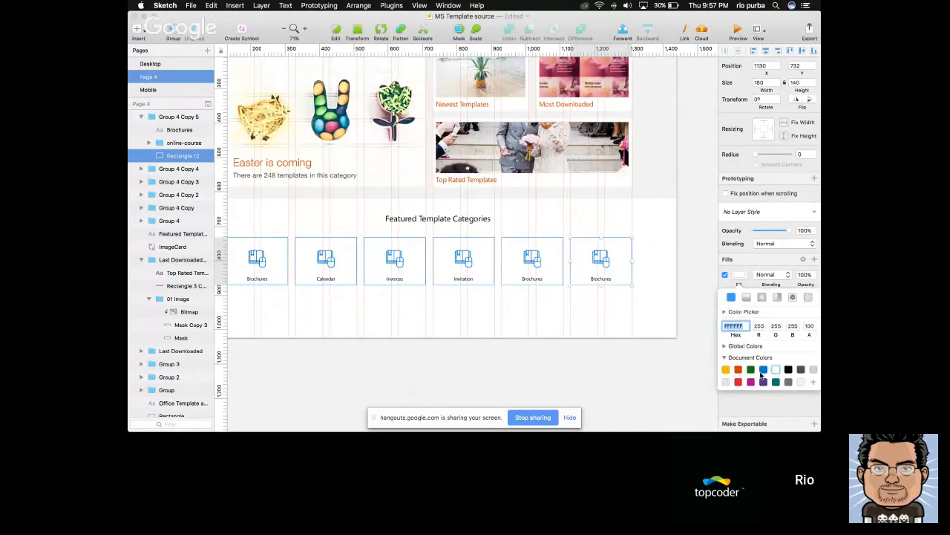
pyautogui.click(763, 370)
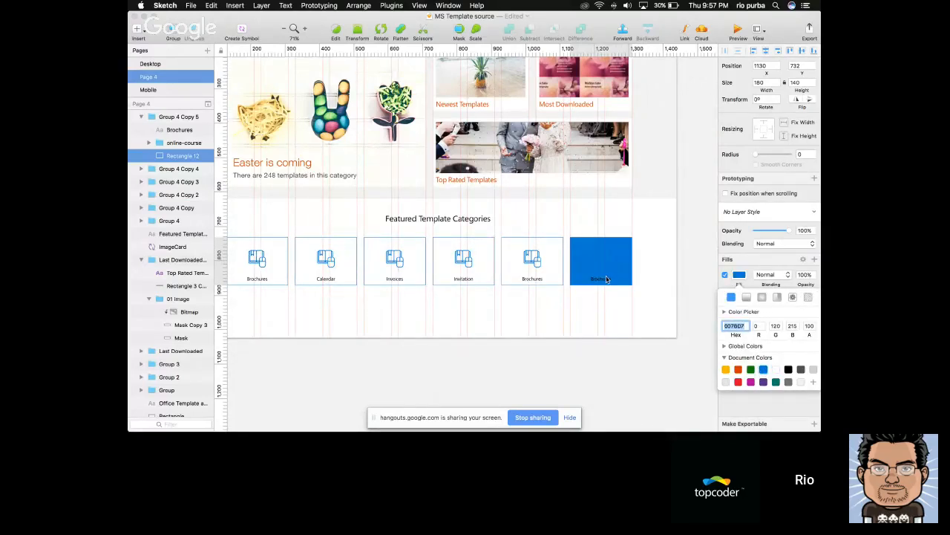
pyautogui.click(601, 321)
pyautogui.click(725, 313)
# Change the blue tile's label to All Categories and make its text white
pyautogui.scroll(-4, 681, 316)
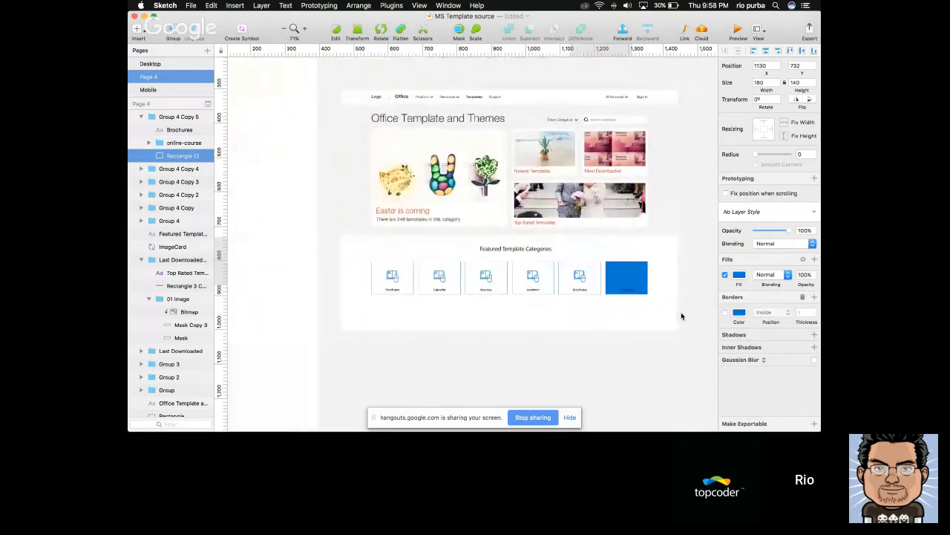
pyautogui.hscroll(-3, 681, 317)
pyautogui.scroll(2, 682, 316)
pyautogui.click(656, 284)
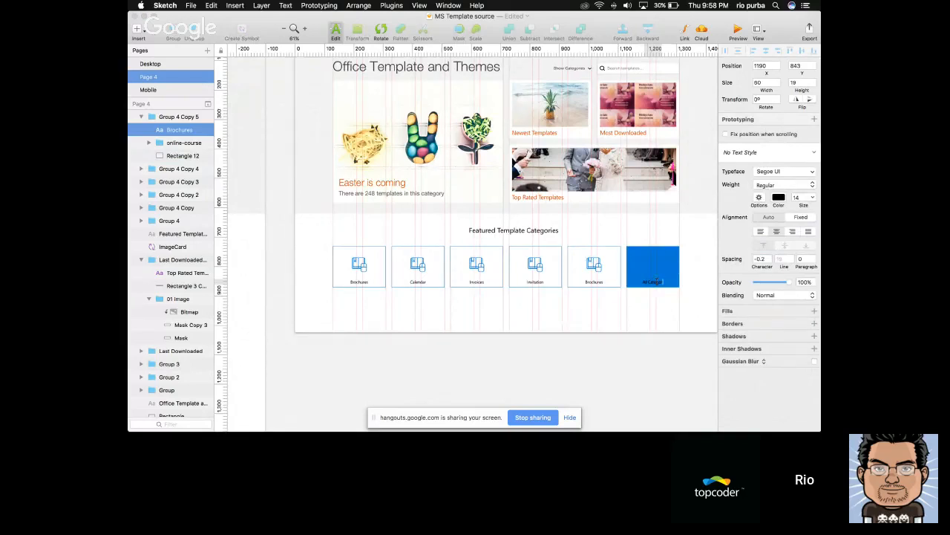
pyautogui.press('Escape')
pyautogui.click(778, 233)
pyautogui.click(776, 311)
pyautogui.click(664, 324)
# Delete the All Categories tile's icon and pick chevron-down.svg from the icons folder in Finder
pyautogui.click(650, 262)
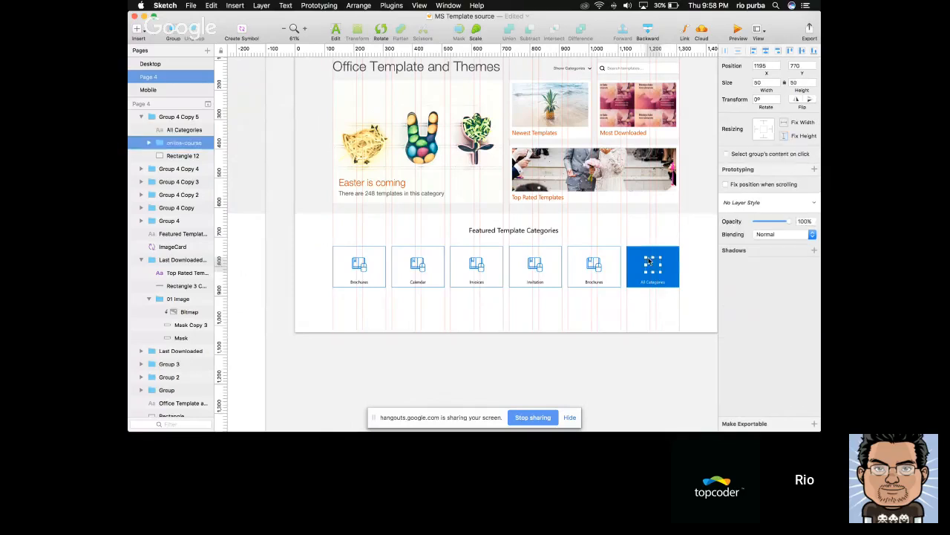
pyautogui.press('Delete')
pyautogui.press('super+Tab')
pyautogui.press('Down')
pyautogui.press('Down')
pyautogui.press('Down')
pyautogui.press('Down')
pyautogui.press('Down')
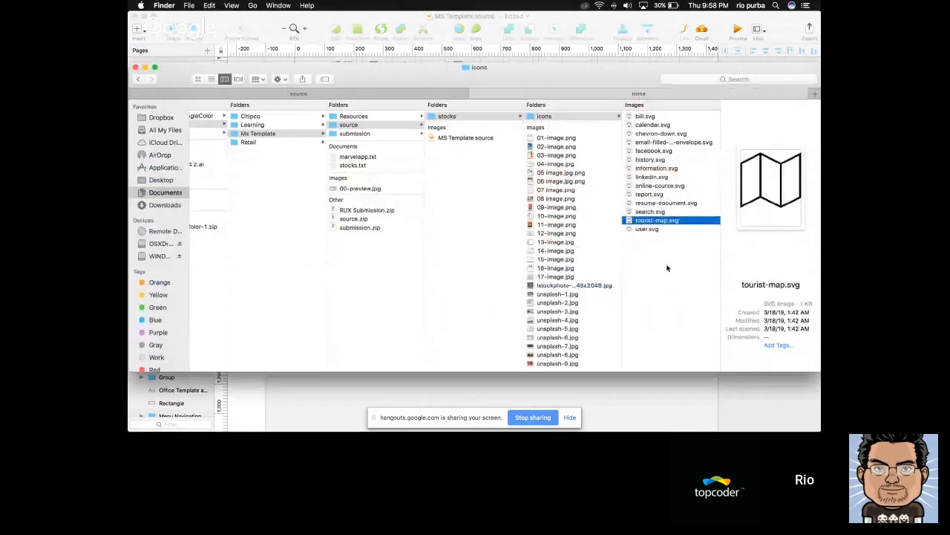
pyautogui.click(658, 126)
pyautogui.press('Down')
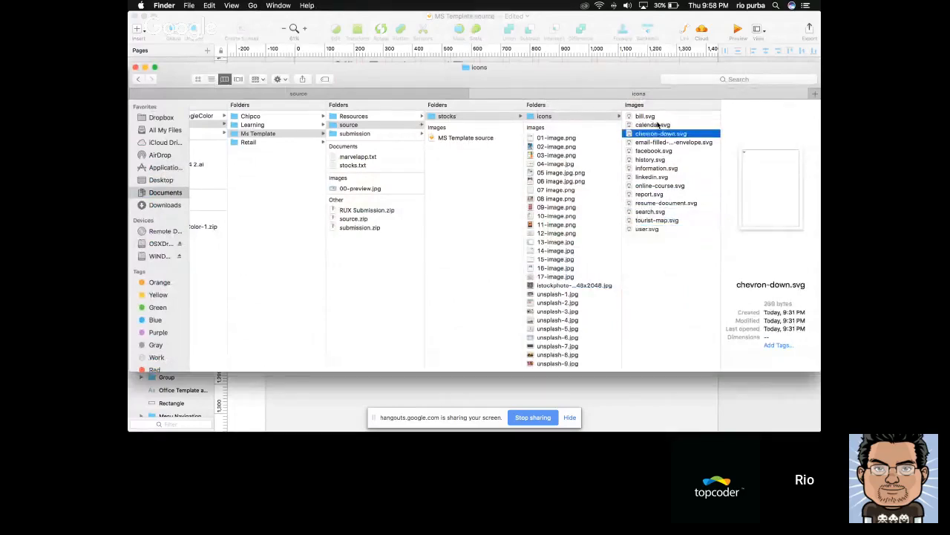
# Switch back to Sketch and paste the chevron-down icon into the All Categories tile's group
pyautogui.press('super+Tab')
pyautogui.scroll(5, 648, 259)
pyautogui.hscroll(3, 644, 255)
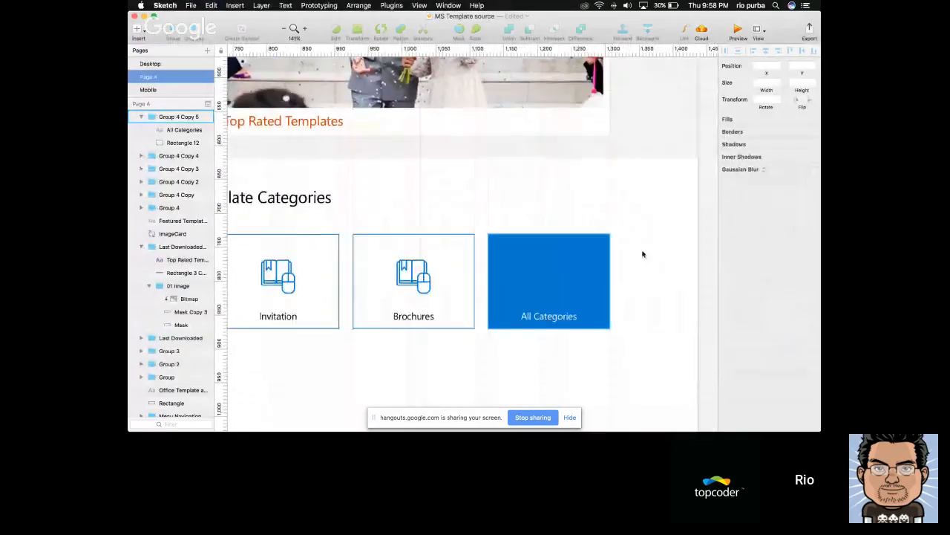
pyautogui.keyDown('super'); pyautogui.click(527, 268); pyautogui.keyUp('super')
pyautogui.press('super+v')
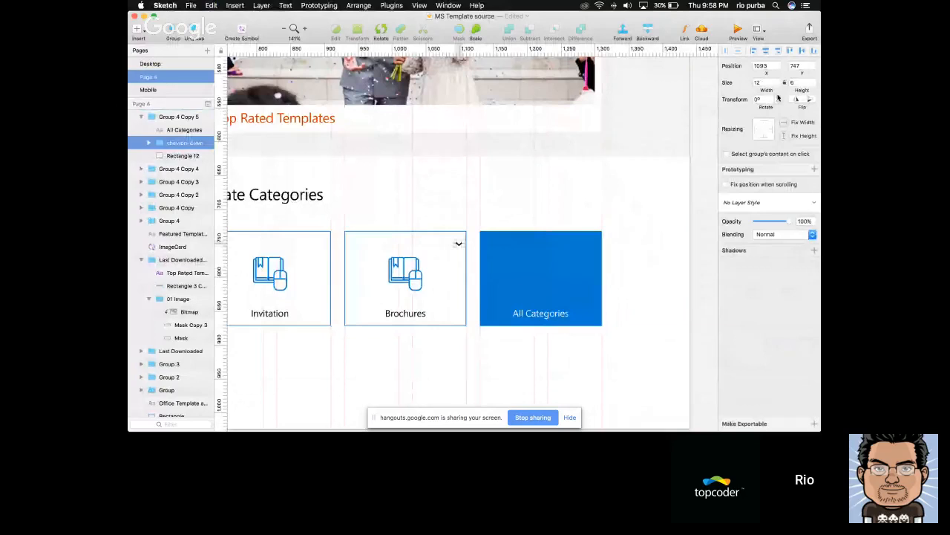
# Rotate the chevron icon to -90° and set its height to 20 with proportions locked
pyautogui.click(769, 99)
pyautogui.write('-9')
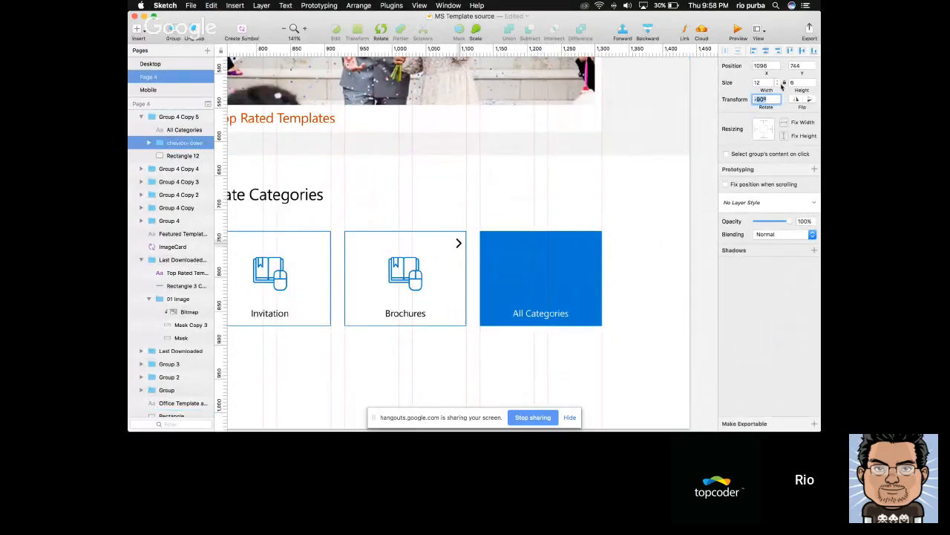
pyautogui.click(788, 84)
pyautogui.write('20')
pyautogui.press('Return')
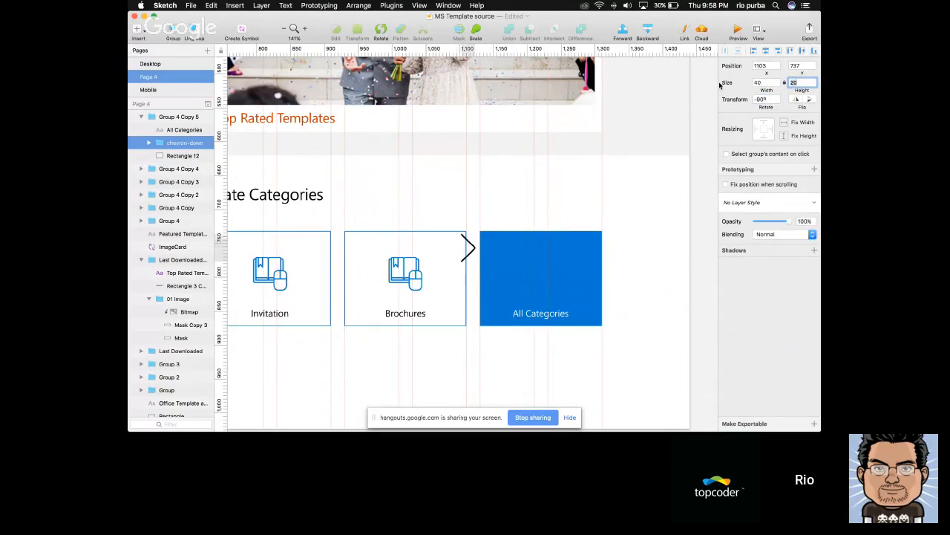
# Centre the chevron horizontally on the blue tile and position it above the All Categories label
pyautogui.keyDown('shift'); pyautogui.click(557, 249); pyautogui.keyUp('shift')
pyautogui.click(778, 51)
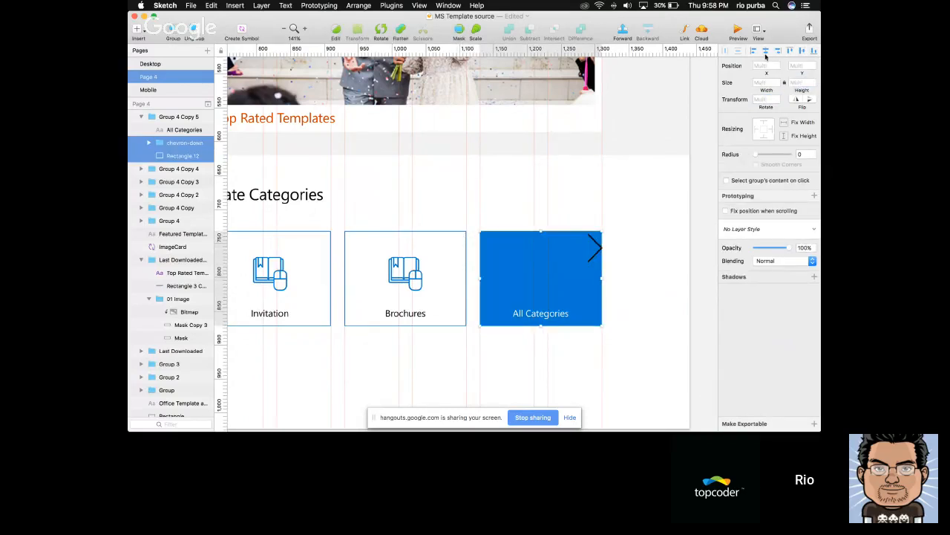
pyautogui.click(766, 52)
pyautogui.click(815, 52)
pyautogui.keyDown('shift'); pyautogui.click(574, 239); pyautogui.keyUp('shift')
pyautogui.hotkey('shift', 'Up')
# Set the border colour of the shape inside the chevron icon to white
pyautogui.press('Return')
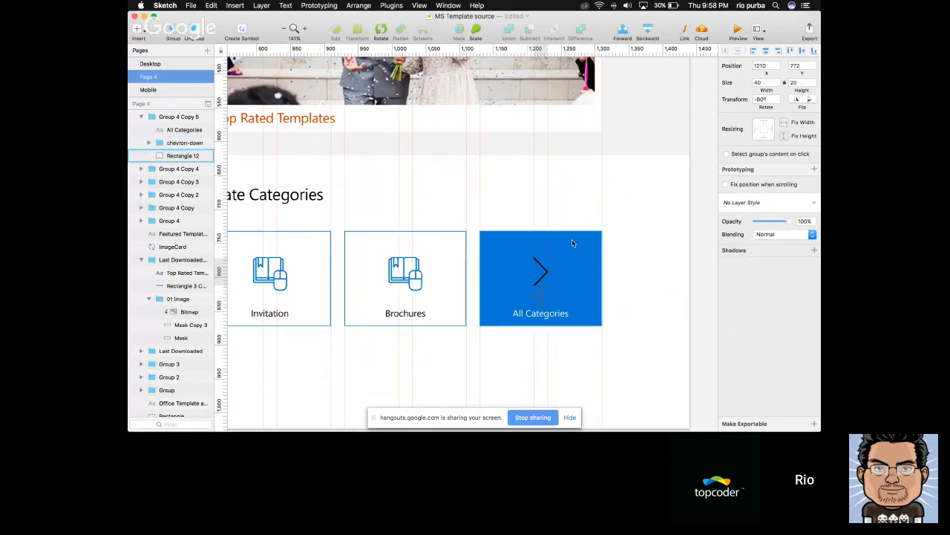
pyautogui.click(738, 261)
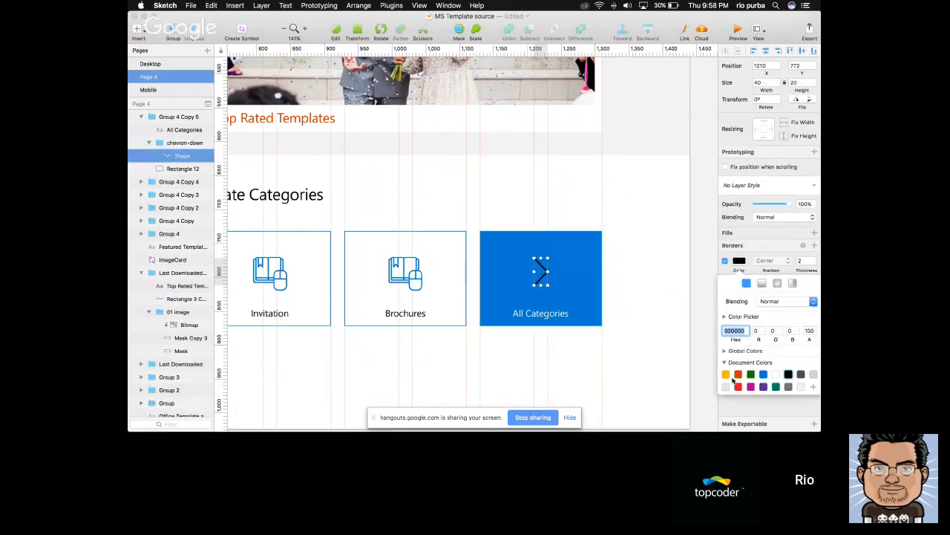
pyautogui.click(776, 375)
pyautogui.press('Escape')
pyautogui.scroll(-5, 658, 349)
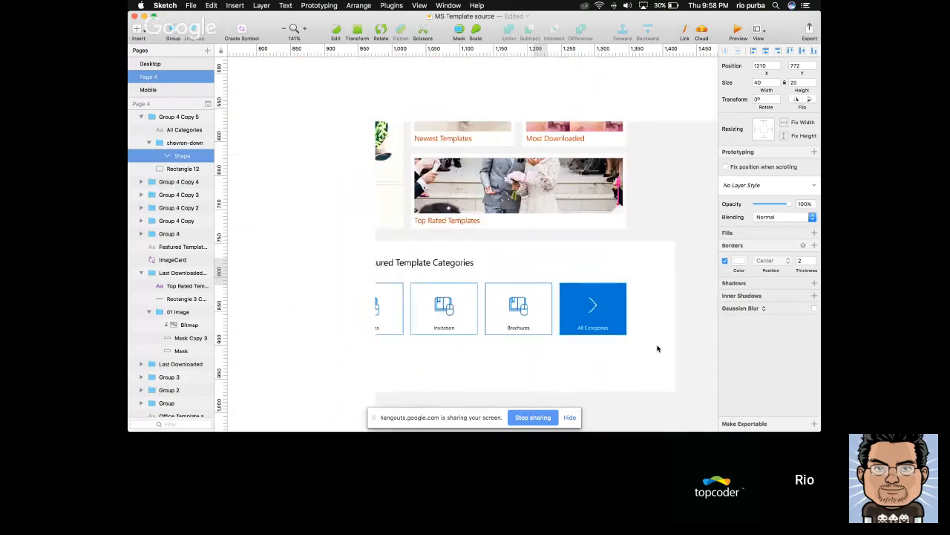
pyautogui.press('Escape')
pyautogui.press('Escape')
pyautogui.scroll(-10, 658, 348)
pyautogui.scroll(5, 658, 348)
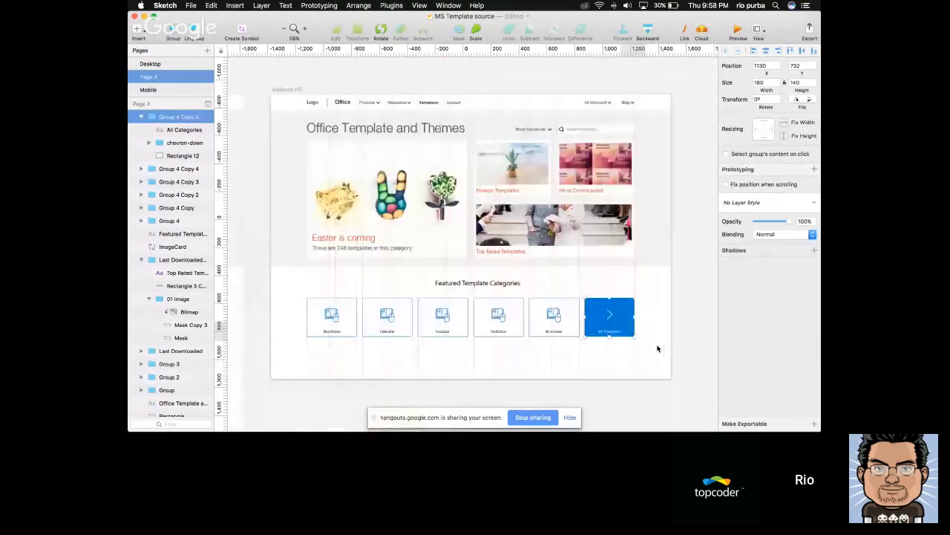
# Group the Featured Template Categories heading with its six category tiles
pyautogui.click(647, 348)
pyautogui.moveTo(647, 348); pyautogui.dragTo(297, 277)
pyautogui.click(141, 260)
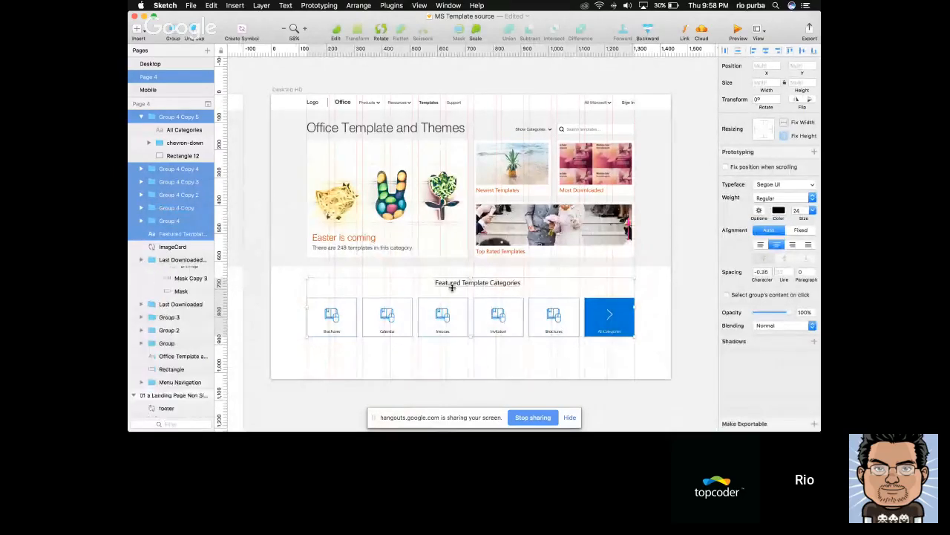
pyautogui.press('super+g')
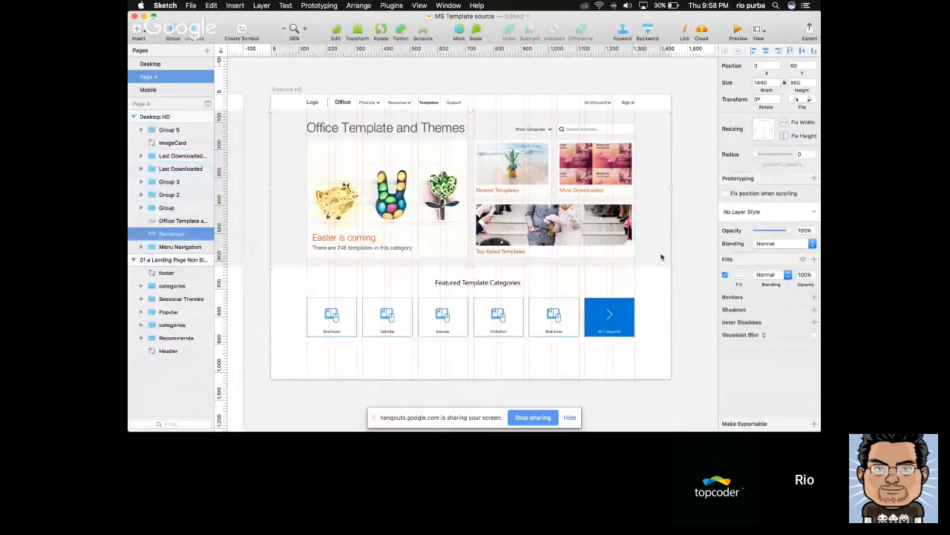
# Group the hero section's grey background, title, search controls and image cards, leaving out the menu navigation
pyautogui.click(652, 267)
pyautogui.moveTo(652, 267); pyautogui.dragTo(289, 122)
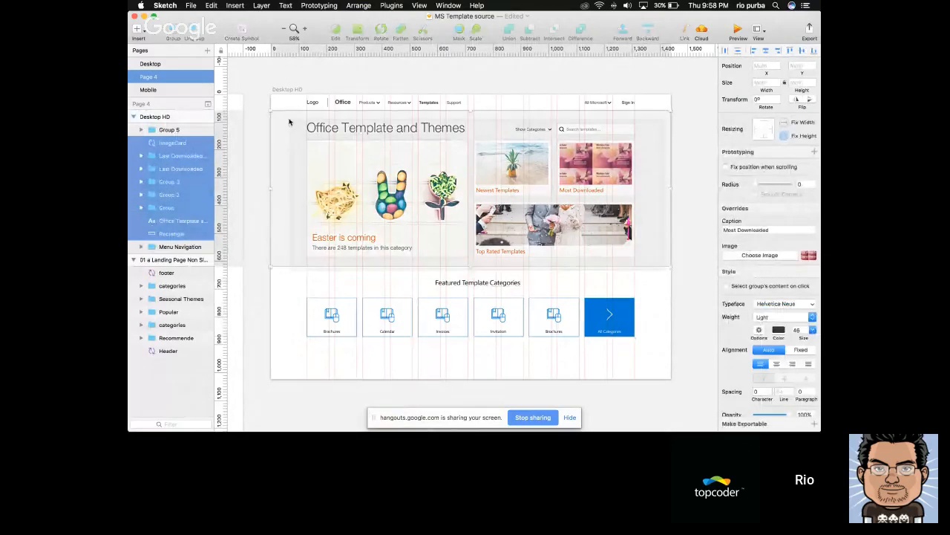
pyautogui.press('super+g')
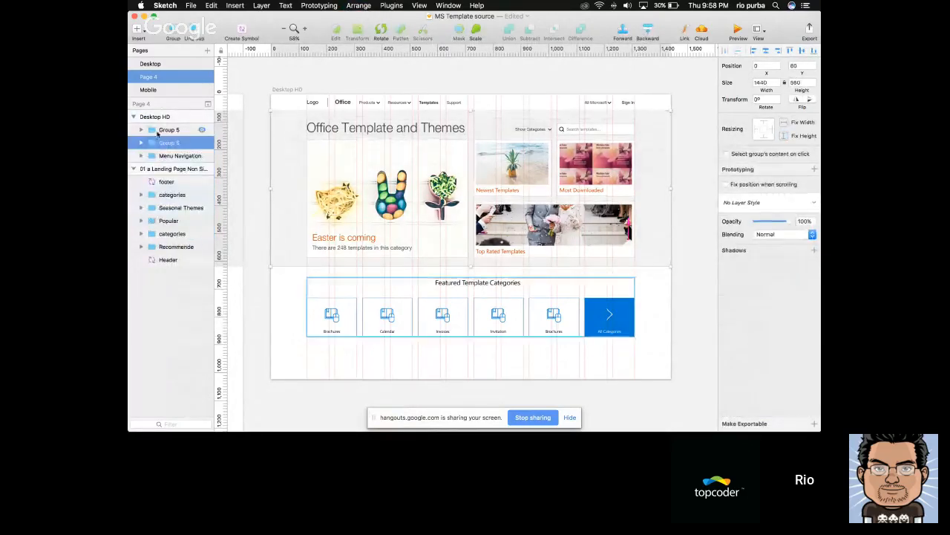
# Rename the hero section's group as Featured and select the Featured Template Categories group
pyautogui.doubleClick(166, 142)
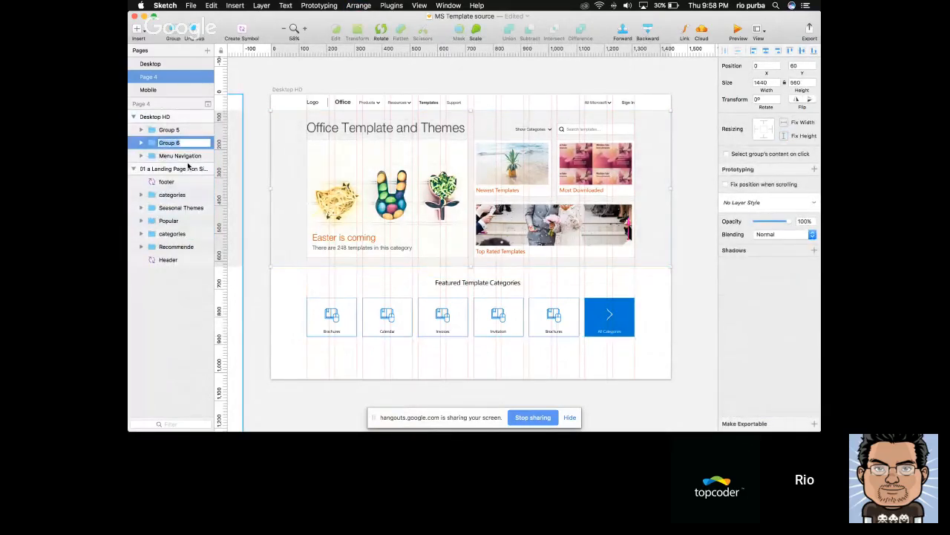
pyautogui.press('Return')
pyautogui.click(178, 131)
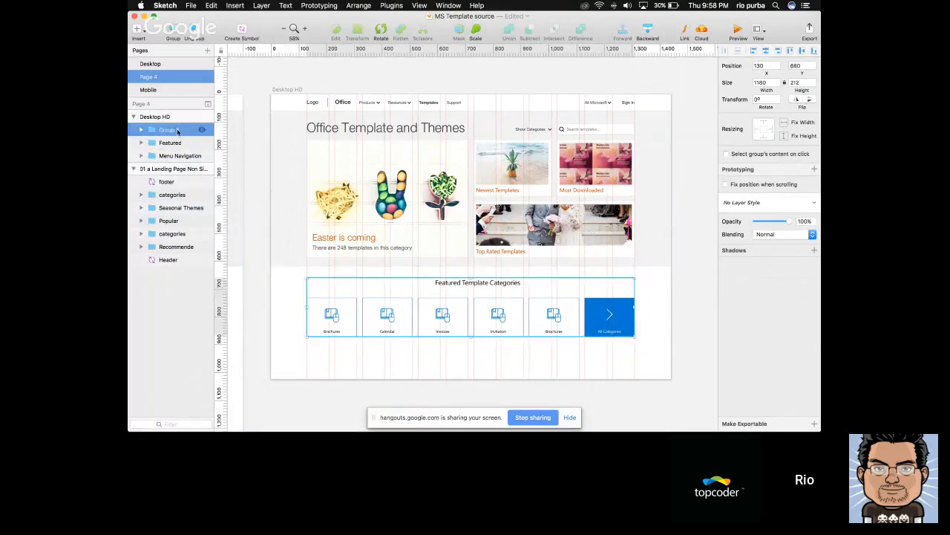
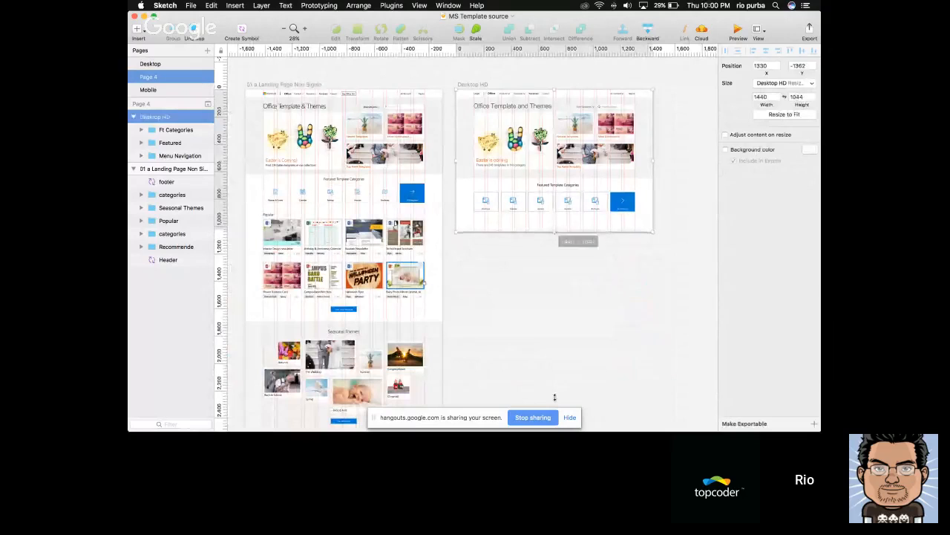
# Extend the Desktop HD artboard downward to a height of about 3305 px
pyautogui.scroll(-1, 560, 344)
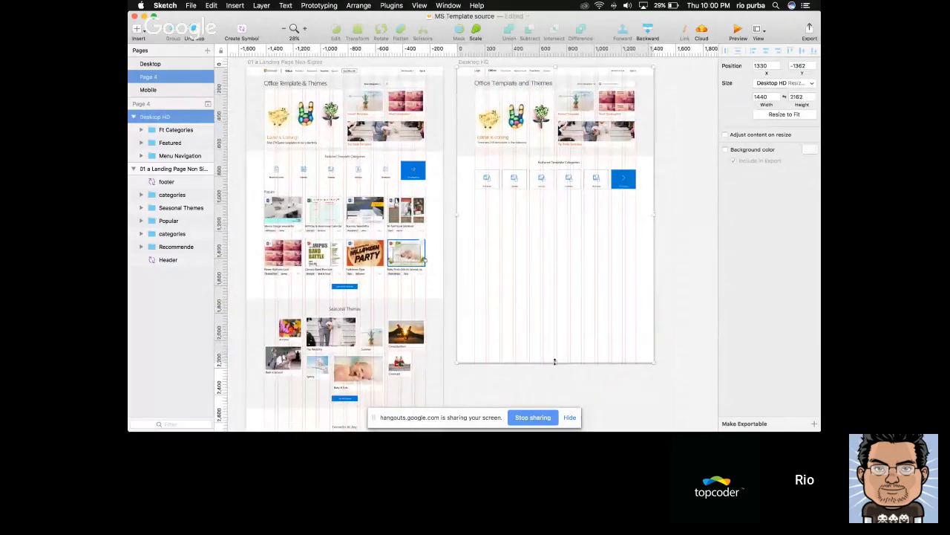
pyautogui.scroll(-3, 555, 362)
pyautogui.moveTo(556, 308); pyautogui.dragTo(557, 390)
pyautogui.scroll(-3, 557, 389)
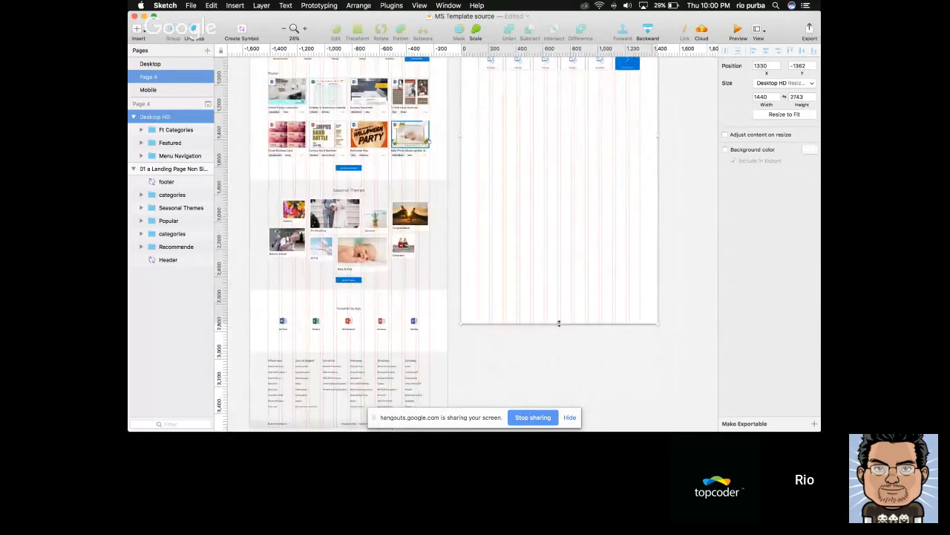
pyautogui.moveTo(559, 323); pyautogui.dragTo(559, 384)
pyautogui.scroll(3, 571, 249)
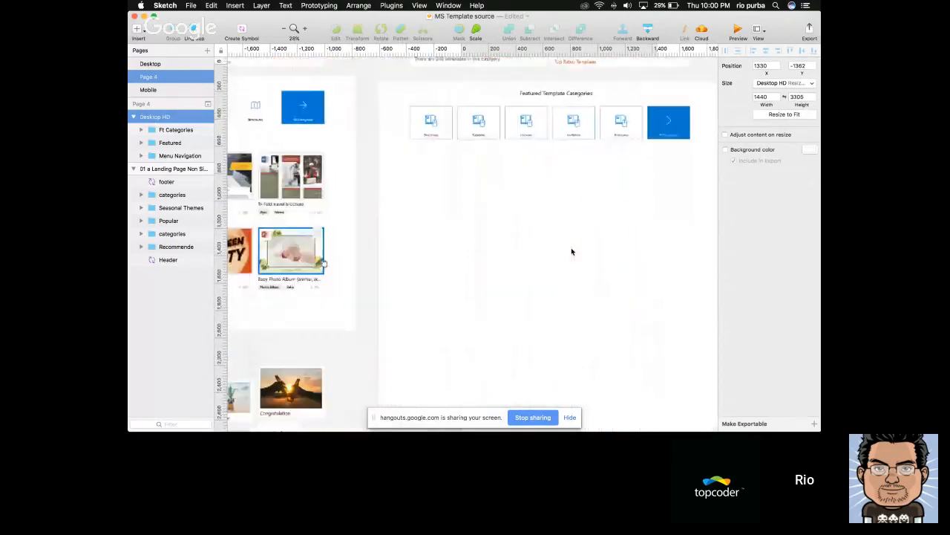
# Add a "Popular" text below the first category tile on the Desktop HD page, following the reference page's Popular section
pyautogui.scroll(5, 571, 250)
pyautogui.rightClick(571, 251)
pyautogui.click(565, 193)
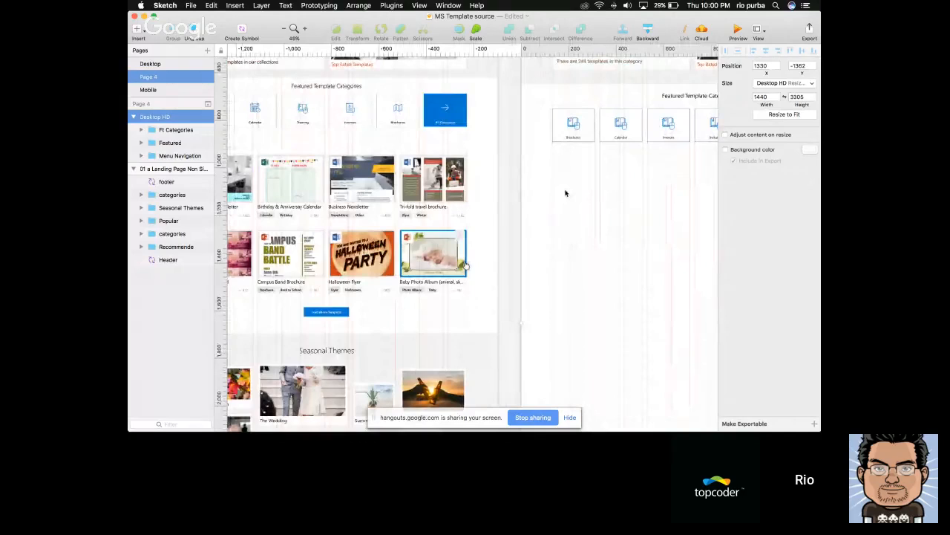
pyautogui.hscroll(-3, 565, 193)
pyautogui.click(332, 170)
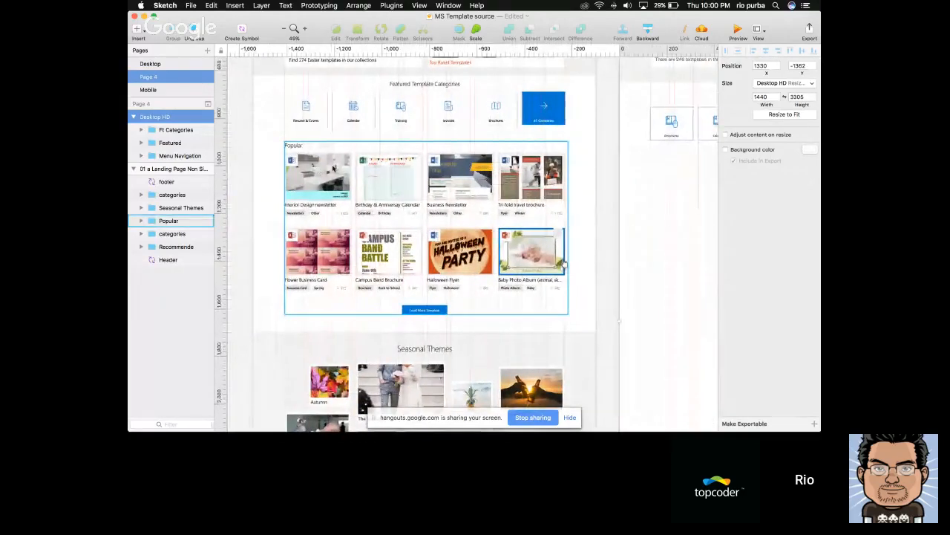
pyautogui.click(564, 263)
pyautogui.hscroll(5, 505, 187)
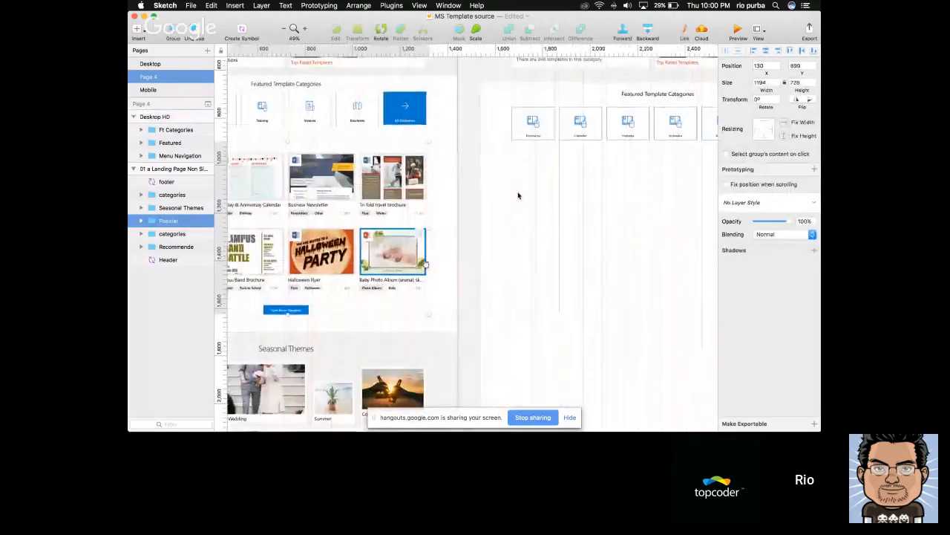
pyautogui.scroll(2, 515, 193)
pyautogui.hscroll(-2, 515, 193)
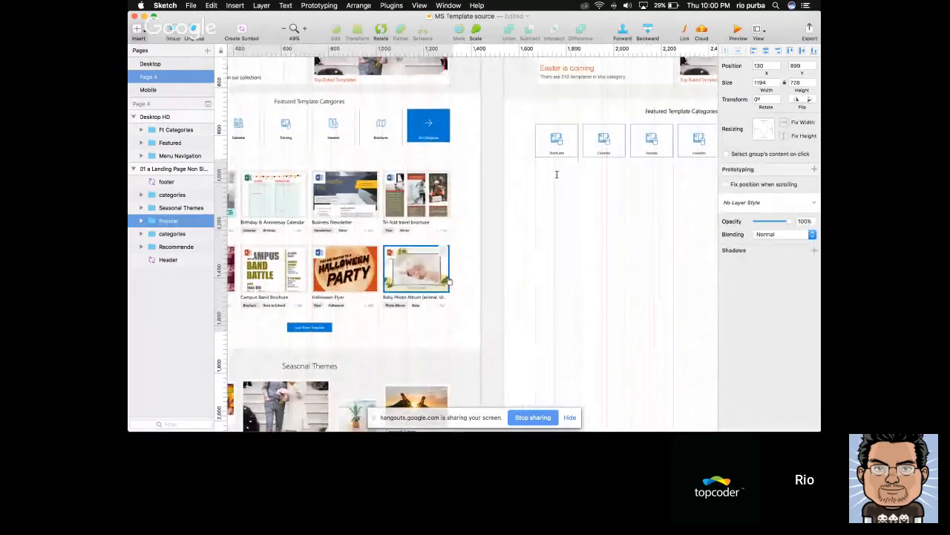
pyautogui.click(556, 174)
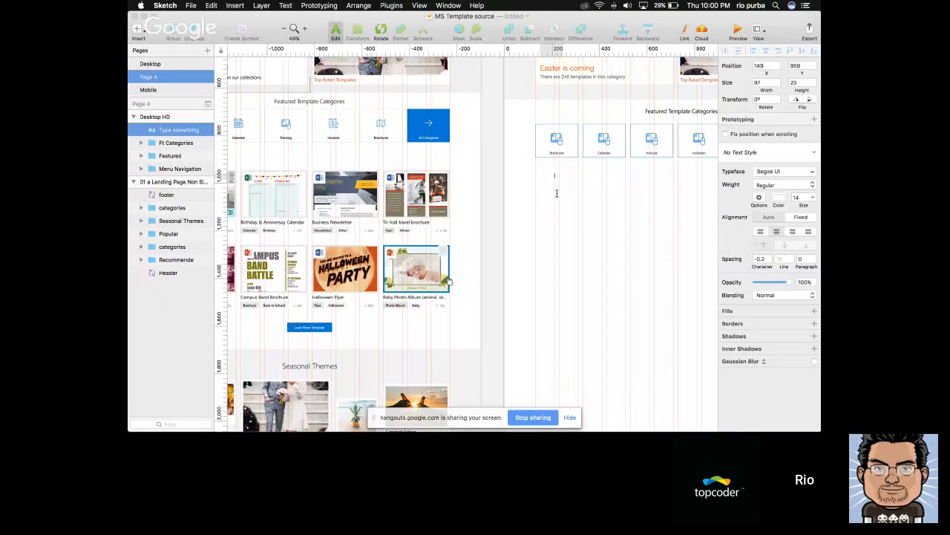
pyautogui.write('Popular')
pyautogui.click(616, 210)
# Set the Popular text's font size to 17 and its colour to black
pyautogui.scroll(3, 614, 212)
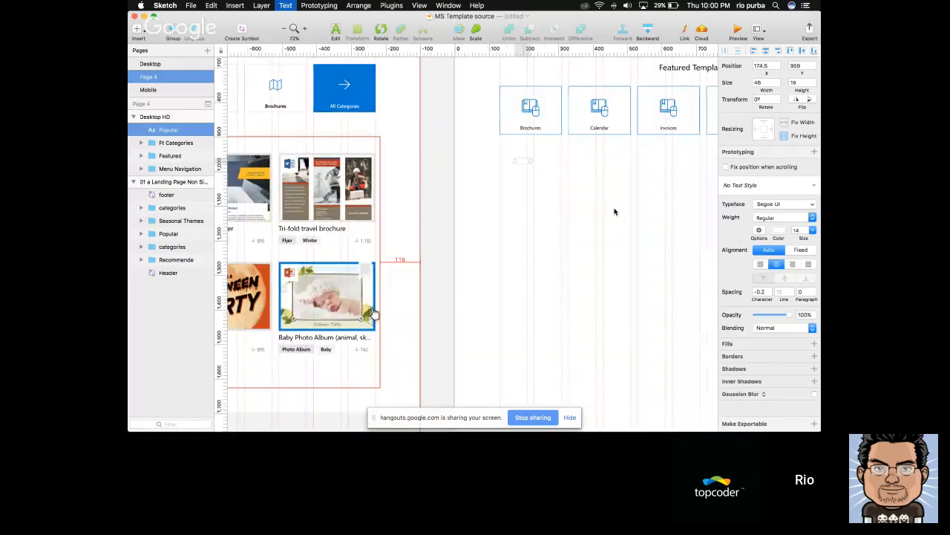
pyautogui.click(774, 231)
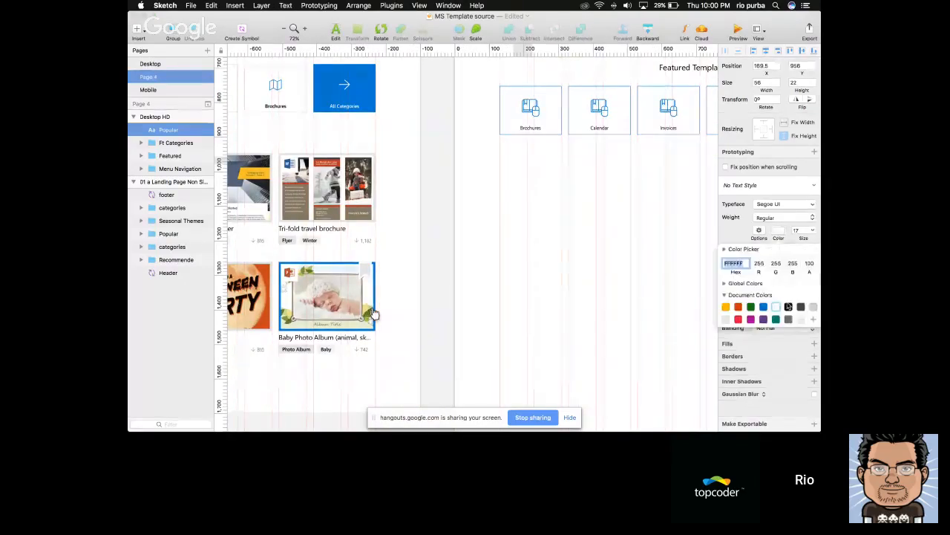
pyautogui.scroll(2, 587, 233)
pyautogui.hscroll(3, 587, 233)
pyautogui.scroll(2, 520, 236)
pyautogui.hscroll(2, 520, 236)
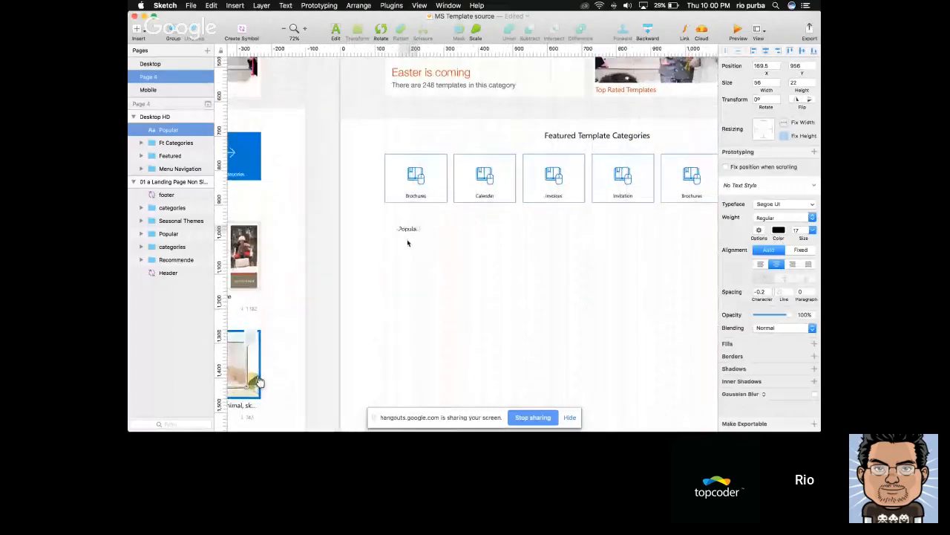
# Match the Popular text to the Featured Template Categories heading's font size of 24 and align it left
pyautogui.doubleClick(568, 136)
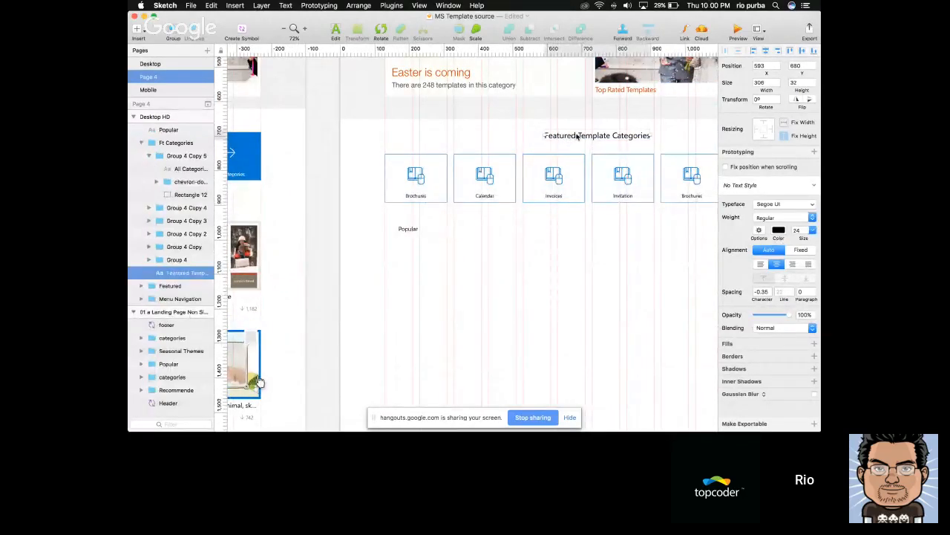
pyautogui.click(413, 230)
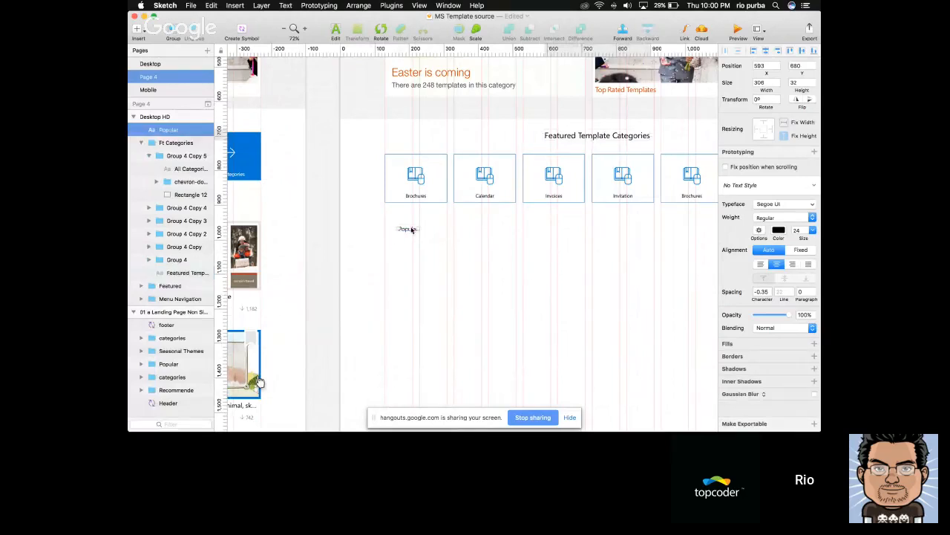
pyautogui.doubleClick(798, 231)
pyautogui.write('24')
pyautogui.press('Return')
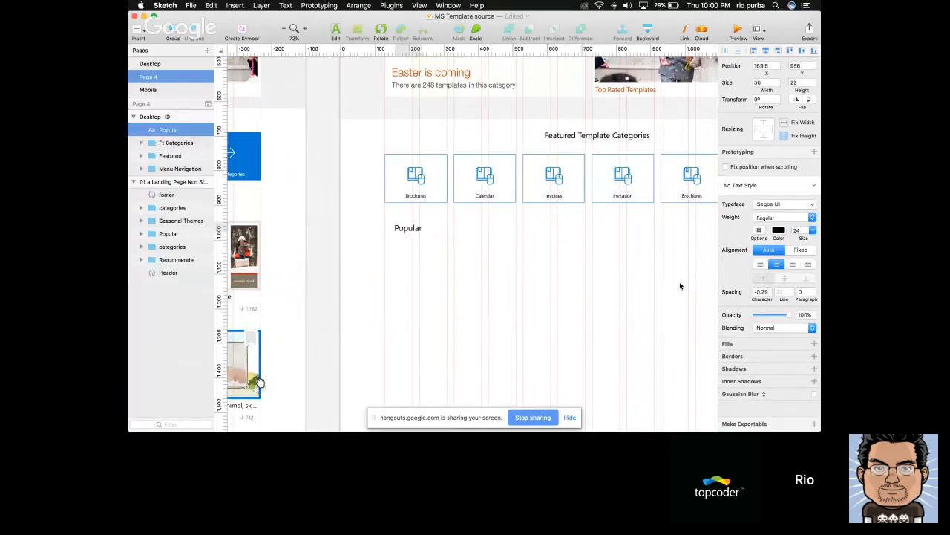
pyautogui.click(760, 265)
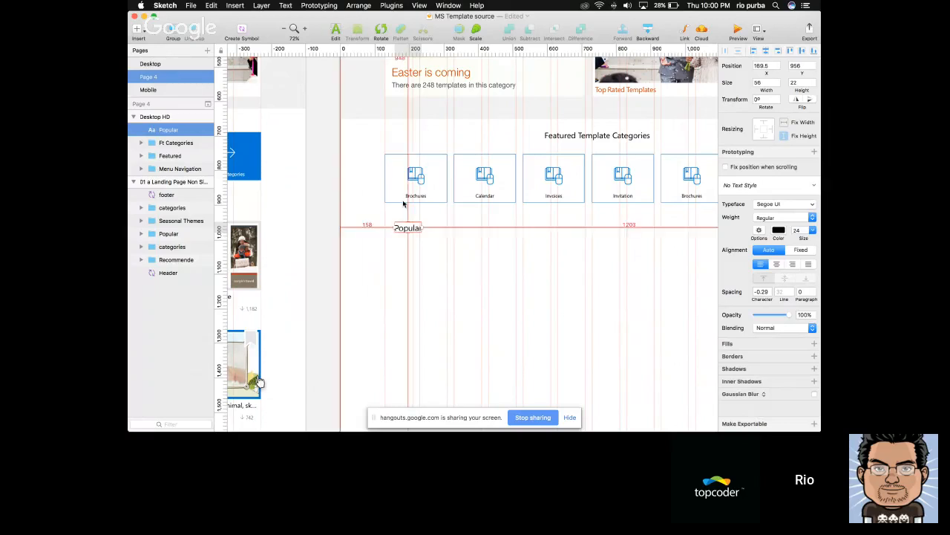
# Move the Popular heading down until it sits 100 px below the Ft Categories group
pyautogui.hotkey('alt', 'Down')
pyautogui.hotkey('alt', 'Down')
pyautogui.hotkey('alt', 'Down')
pyautogui.hotkey('alt', 'Down')
pyautogui.hotkey('alt', 'shift', 'Down')
pyautogui.hotkey('alt', 'shift', 'Down')
pyautogui.hotkey('alt', 'shift', 'Down')
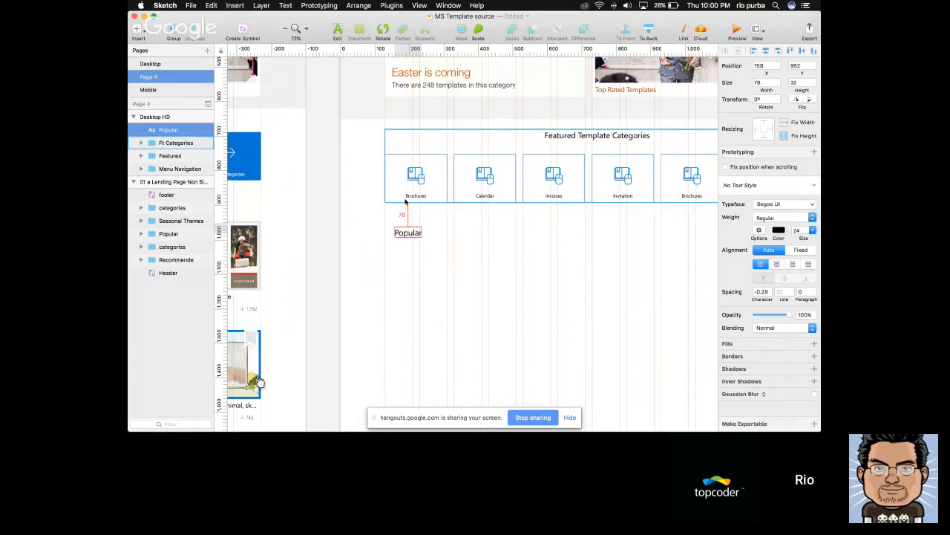
pyautogui.hotkey('alt', 'shift', 'Down')
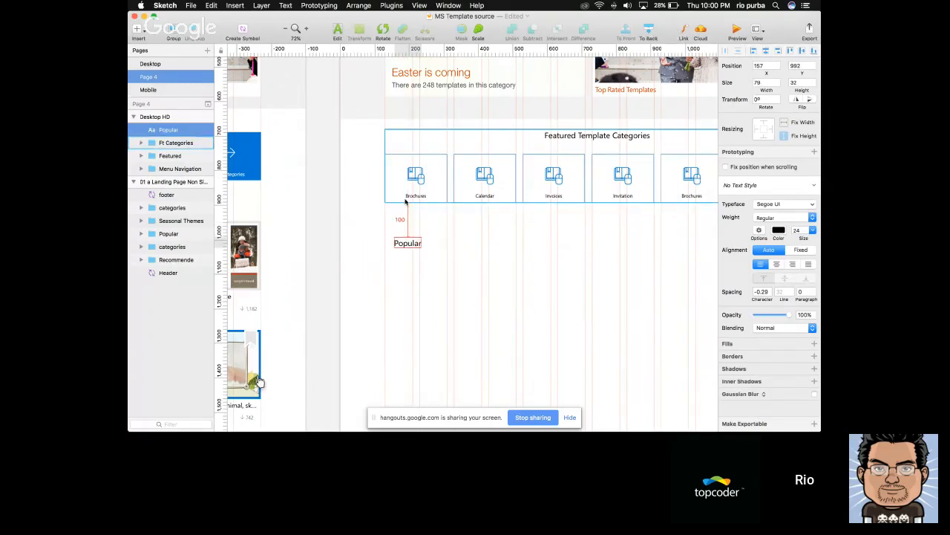
# Duplicate the Popular heading beside the original and change the copy's text to "Recent"
pyautogui.moveTo(405, 244); pyautogui.dragTo(444, 245)
pyautogui.doubleClick(445, 245)
pyautogui.write('Recent')
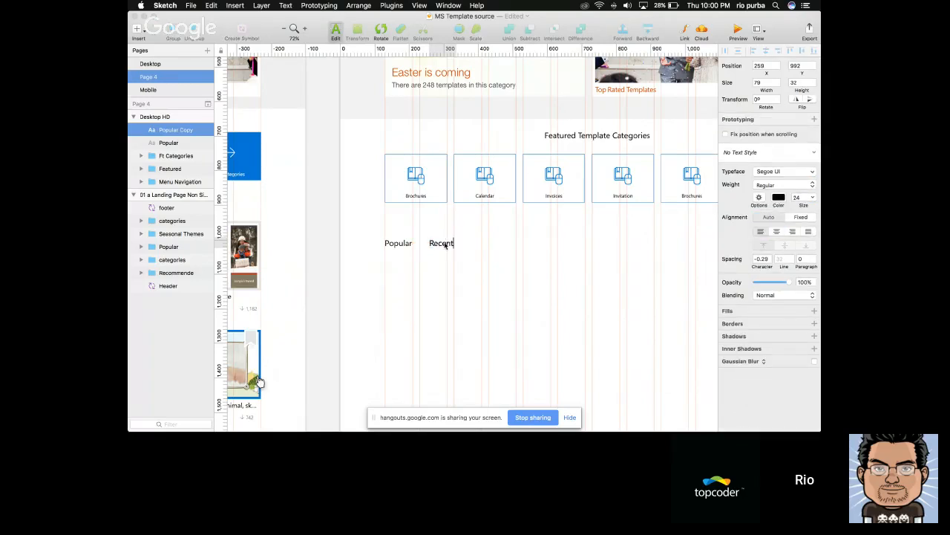
pyautogui.press('Escape')
# Try lowering the Recent heading's opacity to 50%
pyautogui.click(805, 314)
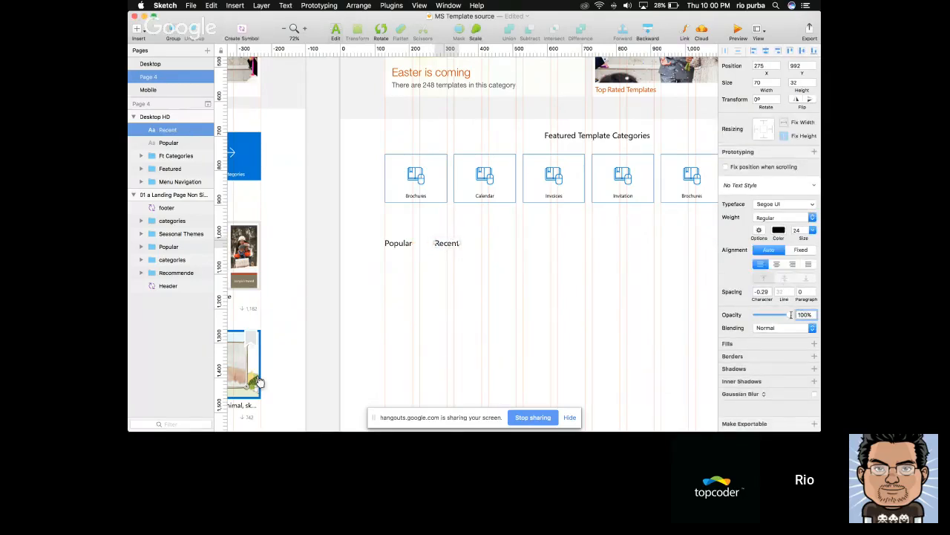
pyautogui.write('50')
pyautogui.press('Return')
pyautogui.click(576, 292)
pyautogui.click(448, 245)
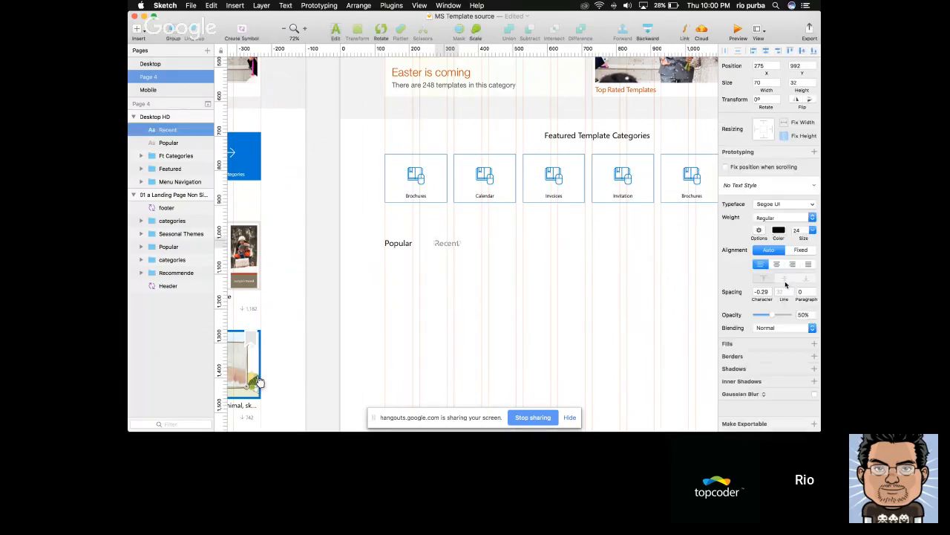
pyautogui.press('super+z')
# Try a light grey document colour on the Recent heading and return it to black
pyautogui.click(781, 231)
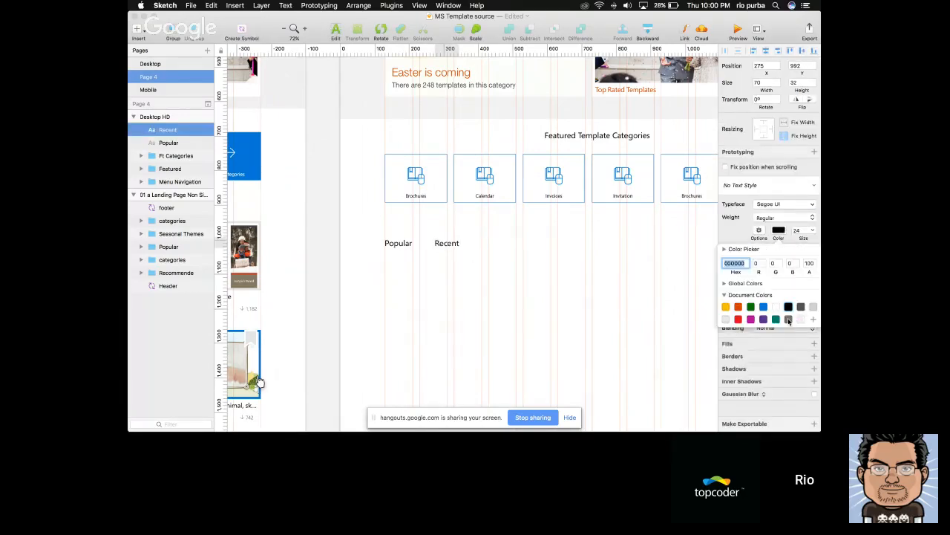
pyautogui.click(814, 307)
pyautogui.click(552, 280)
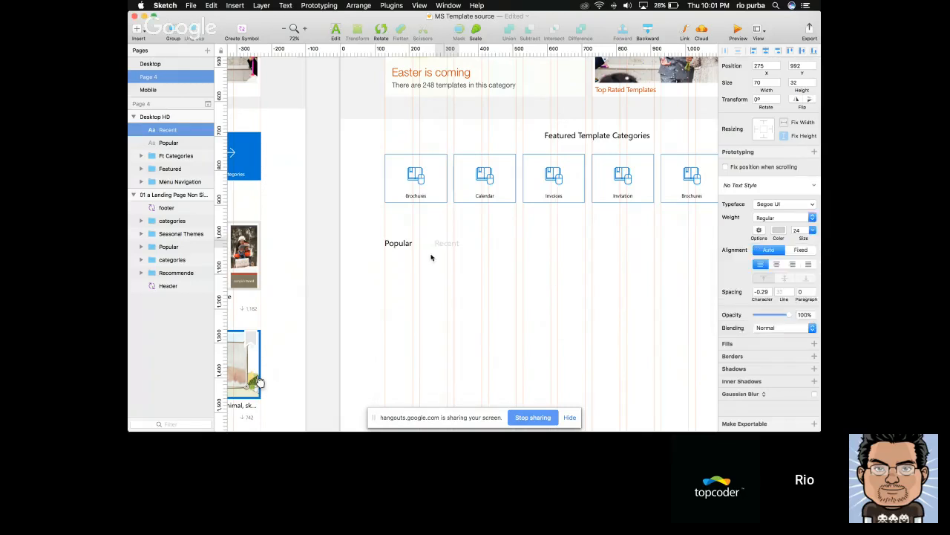
pyautogui.press('alt')
pyautogui.click(780, 232)
pyautogui.click(789, 307)
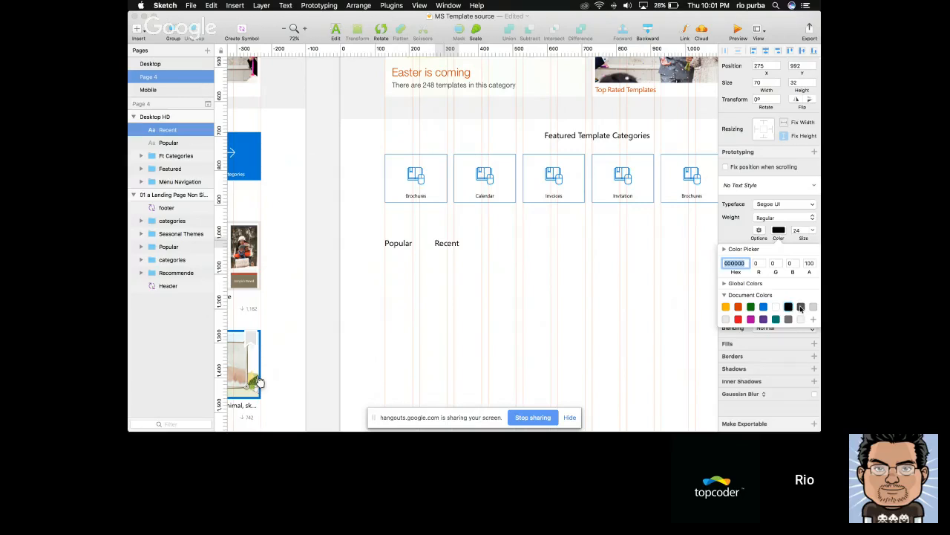
# Colour the Recent heading dark grey at 50% opacity and shift it closer to Popular, at X 259
pyautogui.click(801, 307)
pyautogui.click(490, 308)
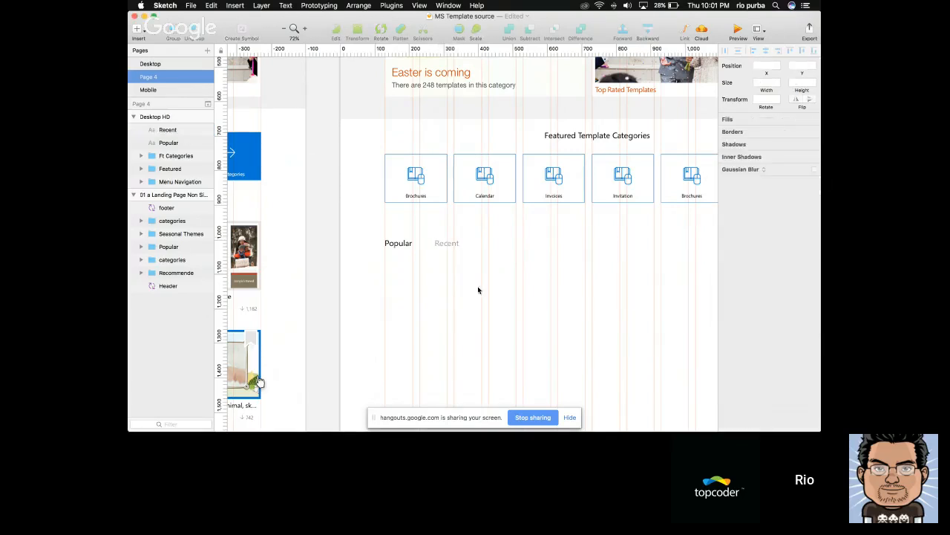
pyautogui.click(445, 248)
pyautogui.keyDown('shift'); pyautogui.click(406, 244); pyautogui.keyUp('shift')
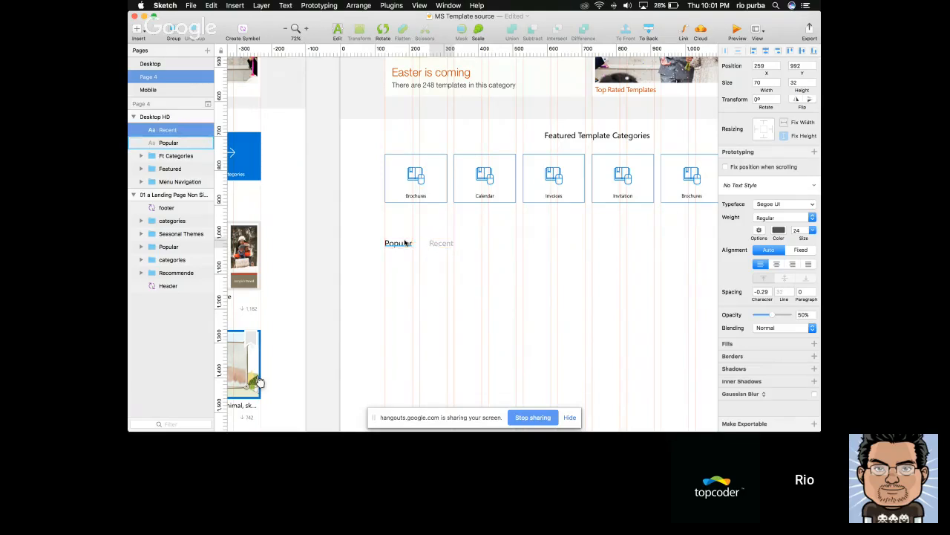
# Examine the template cards in the reference page's Popular section up close
pyautogui.scroll(-5, 405, 243)
pyautogui.hscroll(-2, 405, 243)
pyautogui.hscroll(-2, 405, 242)
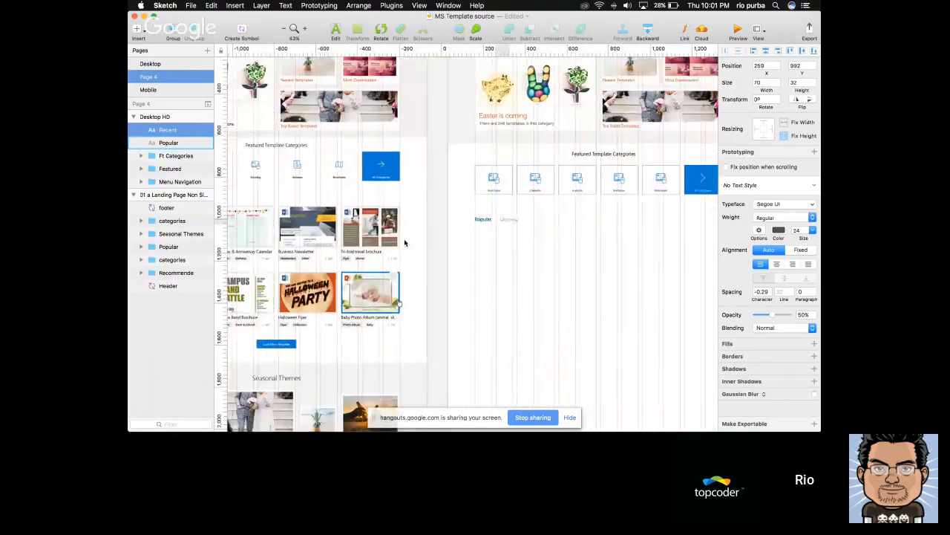
pyautogui.hscroll(-6, 404, 242)
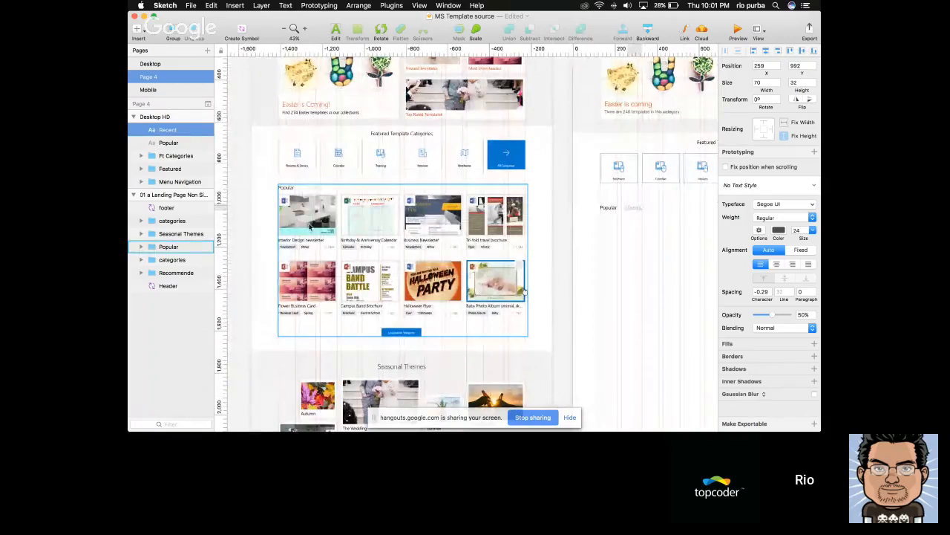
pyautogui.scroll(5, 279, 216)
pyautogui.click(343, 222)
pyautogui.hscroll(1, 343, 223)
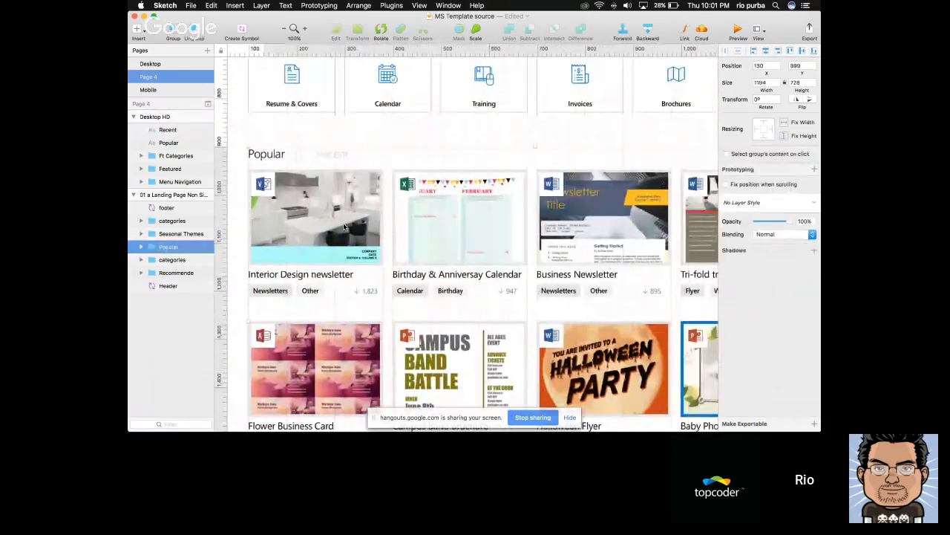
pyautogui.scroll(-3, 349, 224)
pyautogui.hscroll(2, 354, 227)
pyautogui.hscroll(5, 354, 226)
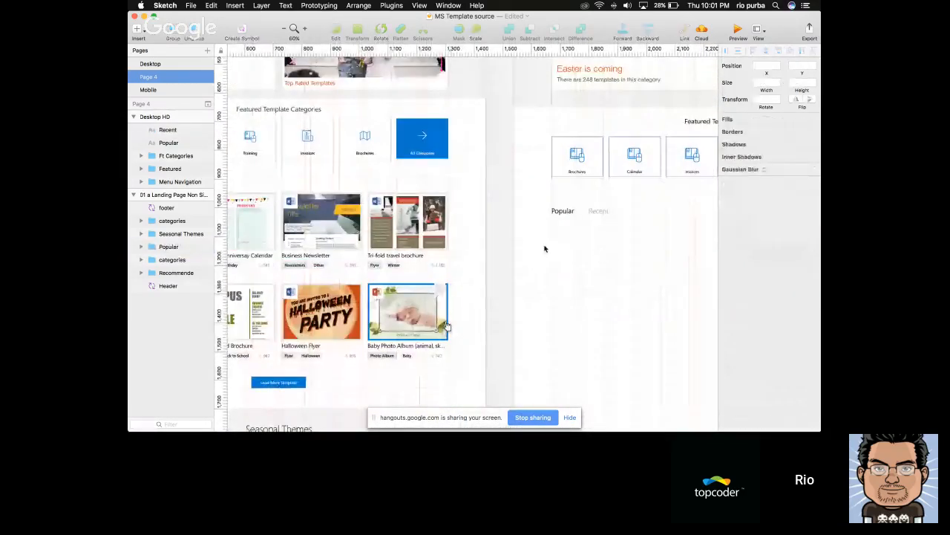
# Draw a card rectangle about 281 × 191 px under the Popular heading and nudge it down to Y 1054
pyautogui.press('r')
pyautogui.moveTo(552, 226); pyautogui.dragTo(632, 277)
pyautogui.scroll(3, 593, 268)
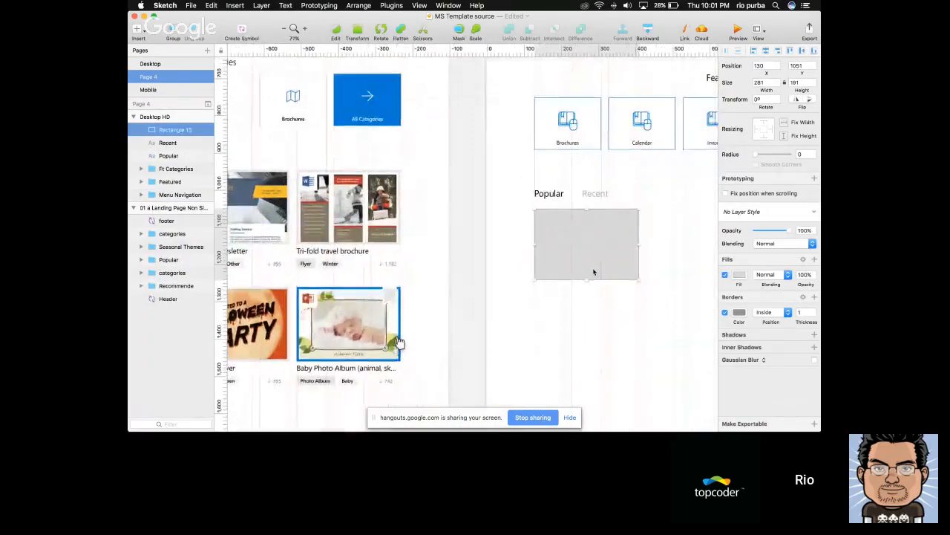
pyautogui.hscroll(2, 528, 244)
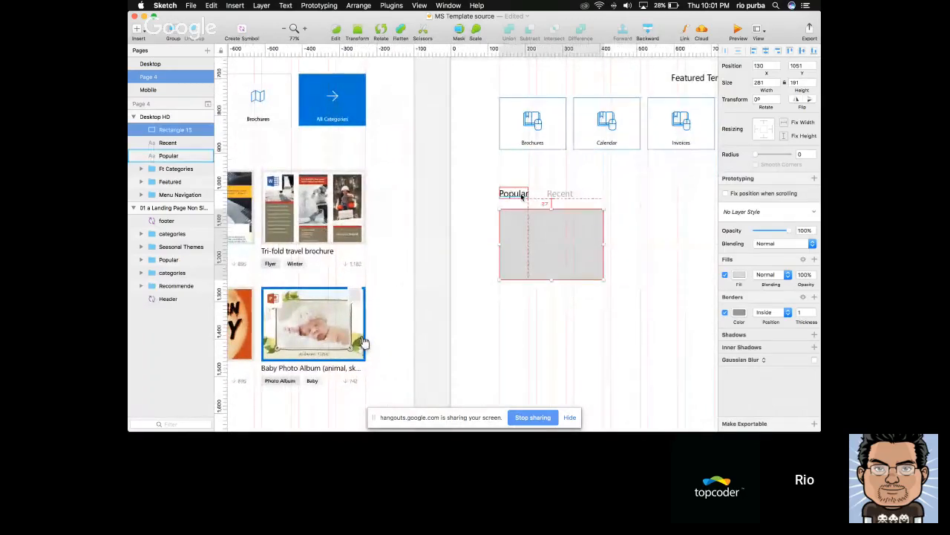
pyautogui.press('Down')
pyautogui.press('Down')
pyautogui.press('Down')
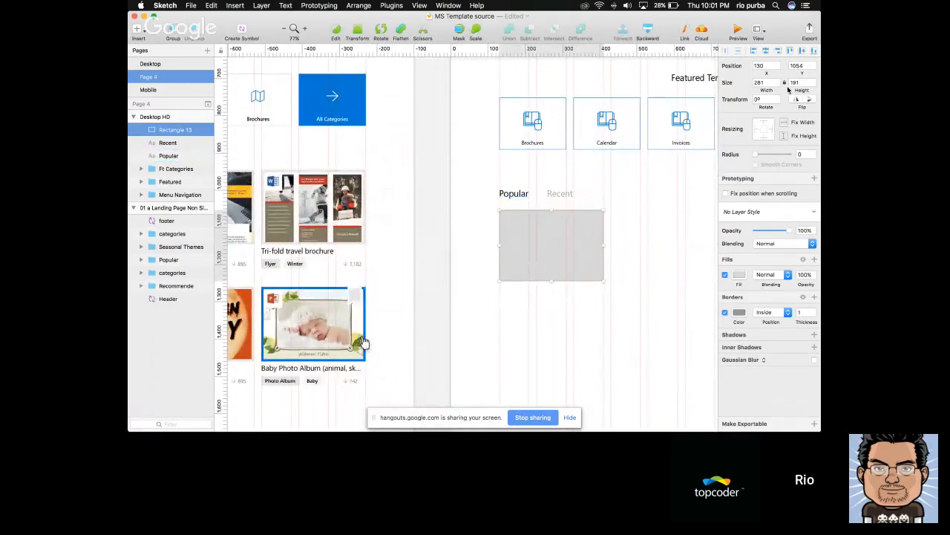
# Set the card rectangle's height to 200 px
pyautogui.click(806, 82)
pyautogui.write('200')
pyautogui.press('Return')
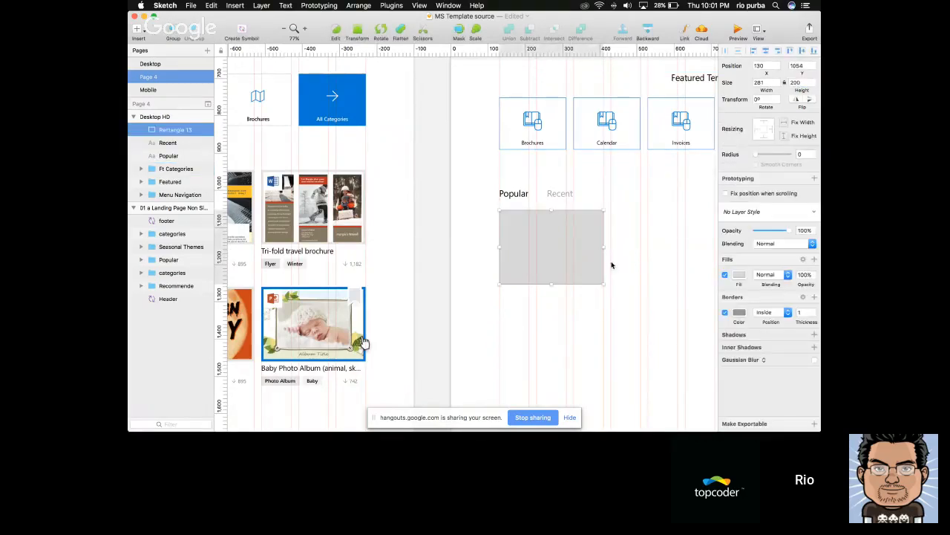
# Remove the card rectangle's border and fill it with the very light grey document colour
pyautogui.click(724, 312)
pyautogui.click(738, 275)
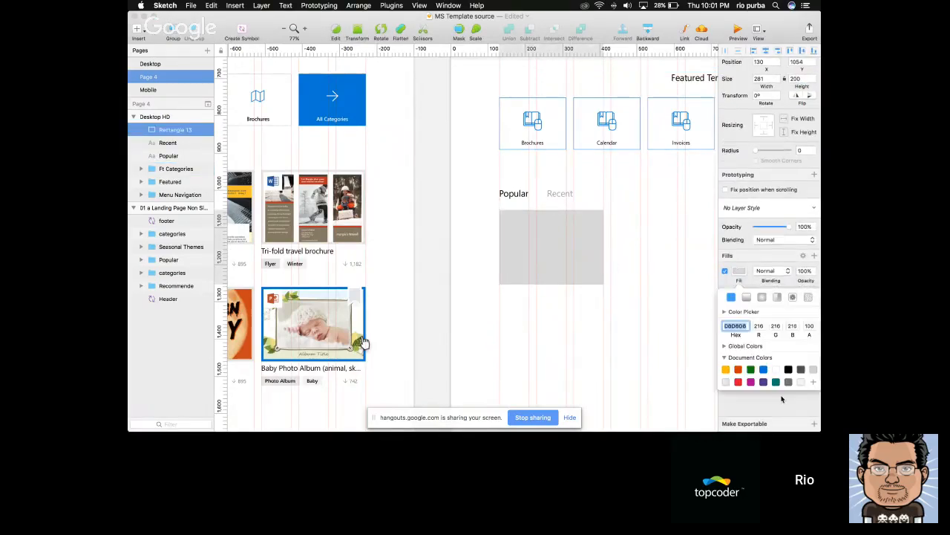
pyautogui.click(813, 370)
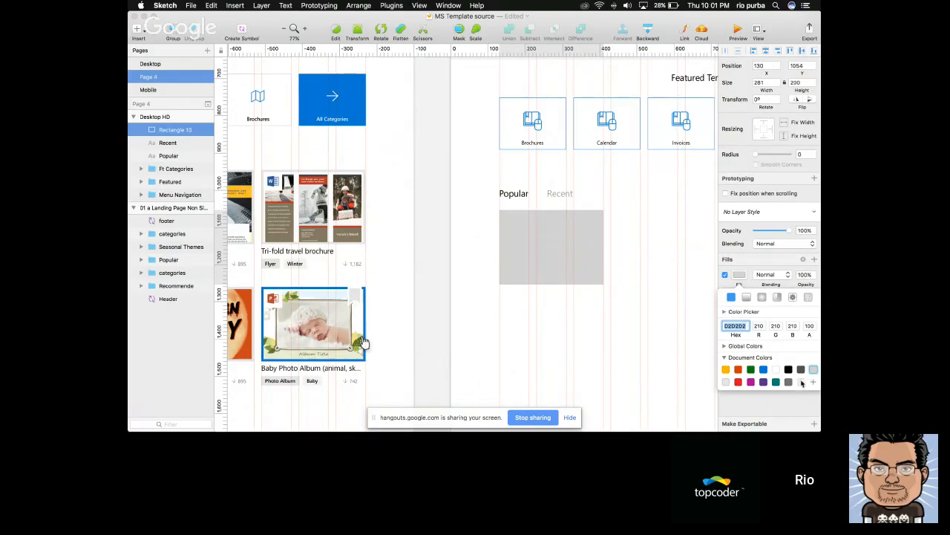
pyautogui.click(801, 383)
pyautogui.click(602, 287)
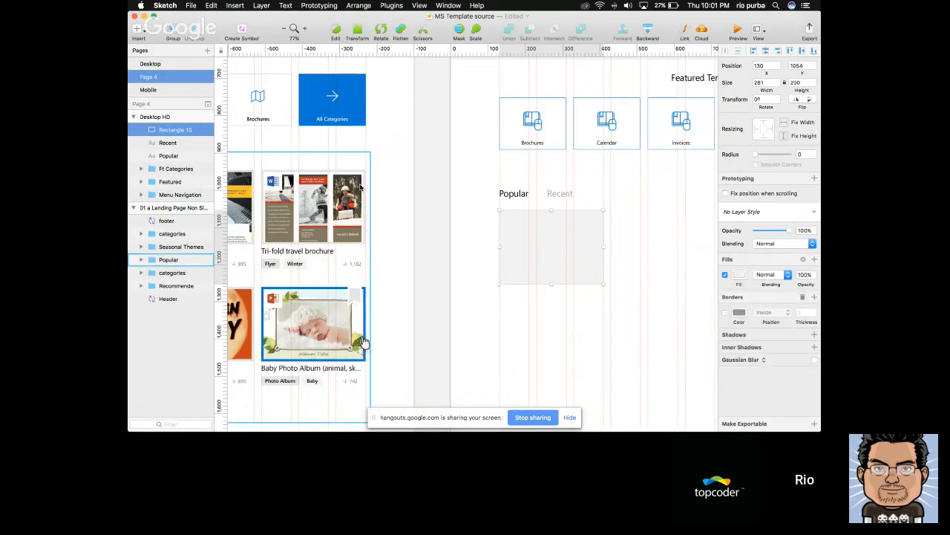
# Examine the edges and proportions of the reference page's Tri-fold travel brochure card up close
pyautogui.scroll(5, 334, 187)
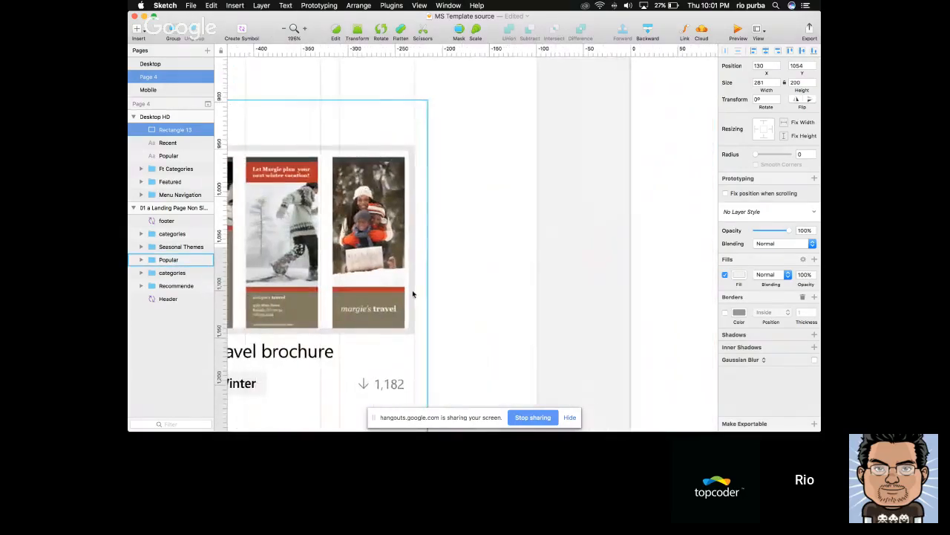
pyautogui.hscroll(-3, 412, 289)
pyautogui.hscroll(-5, 276, 138)
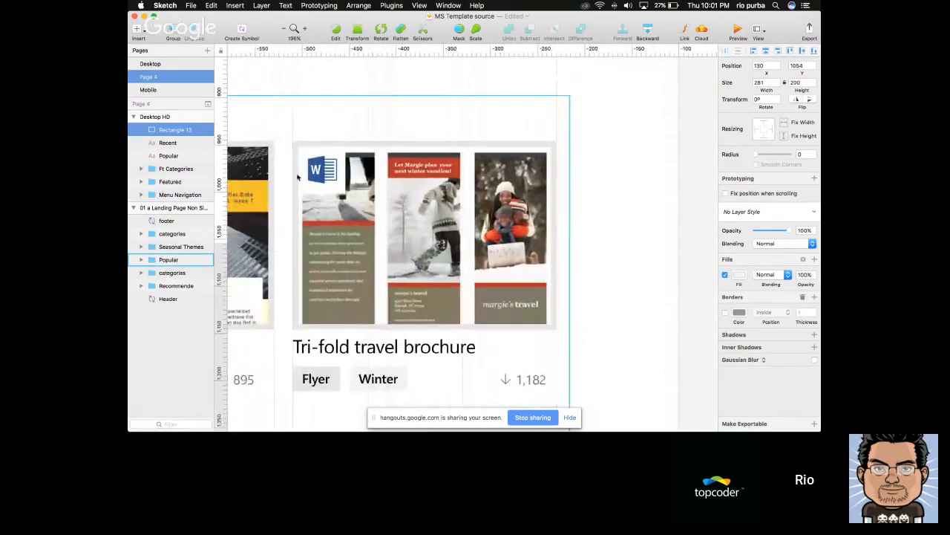
pyautogui.scroll(-3, 299, 321)
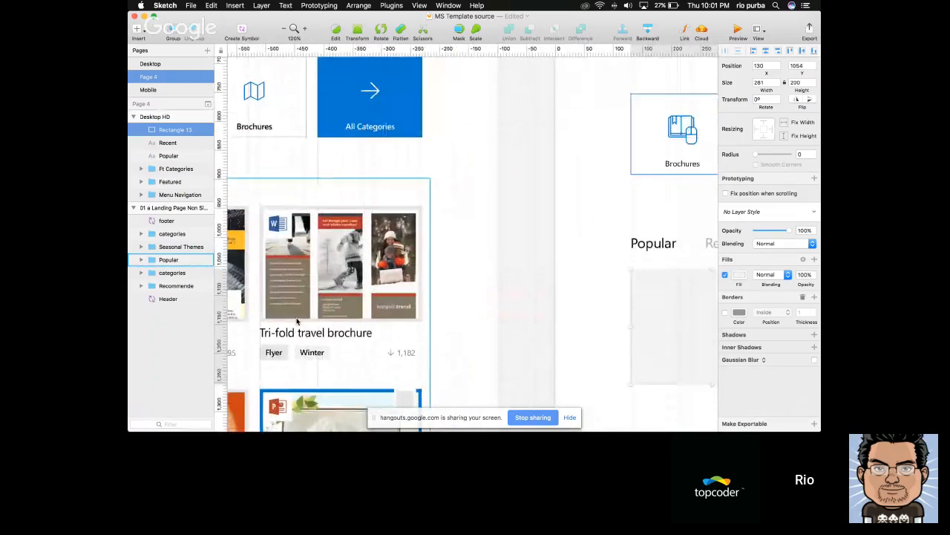
pyautogui.hscroll(3, 566, 344)
pyautogui.scroll(-4, 590, 287)
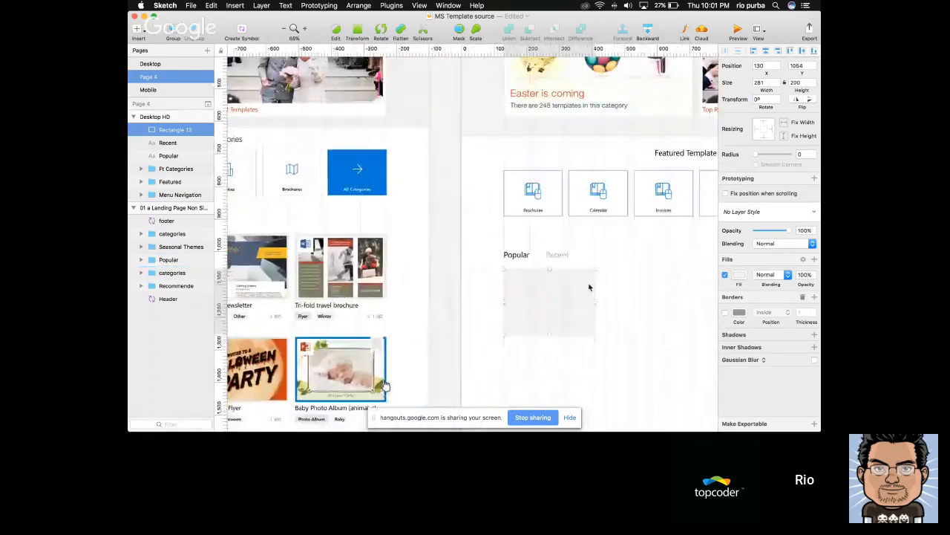
# Duplicate the grey card rectangle under the Popular heading and set the copy's width to 261 px
pyautogui.scroll(4, 590, 287)
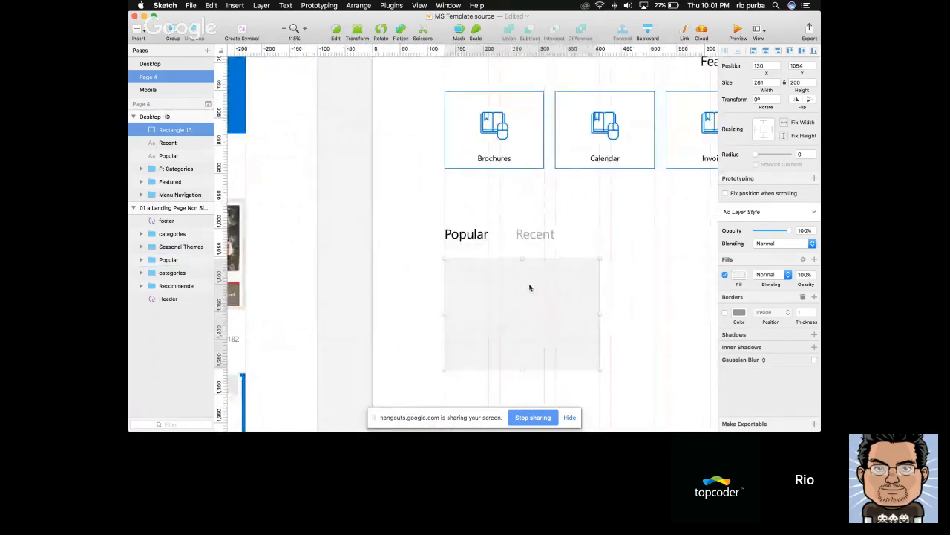
pyautogui.press('super+d')
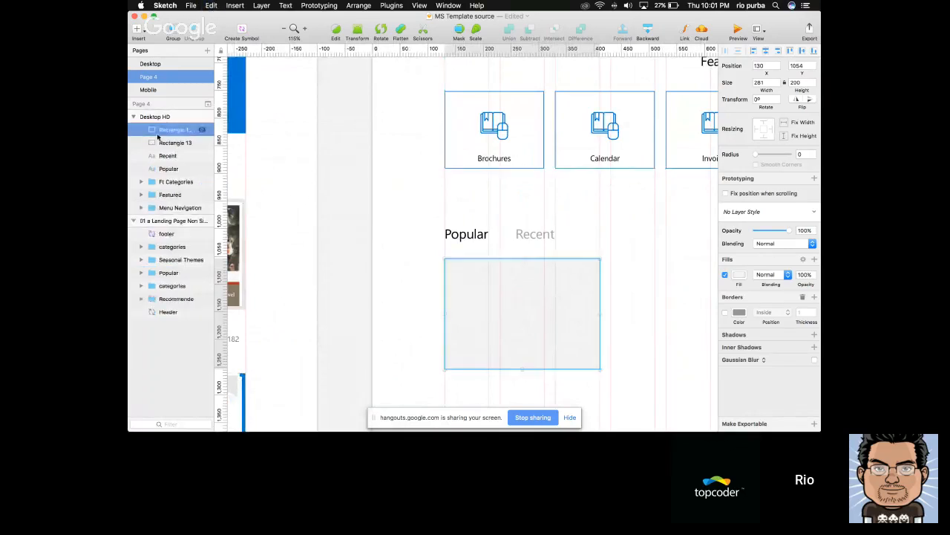
pyautogui.click(157, 143)
pyautogui.moveTo(479, 295); pyautogui.dragTo(583, 296)
pyautogui.press('super+z')
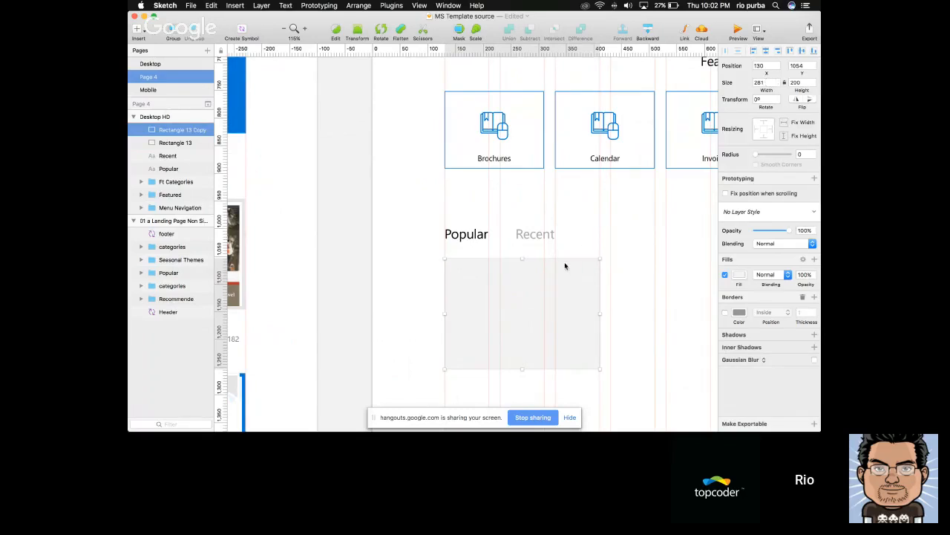
pyautogui.click(766, 83)
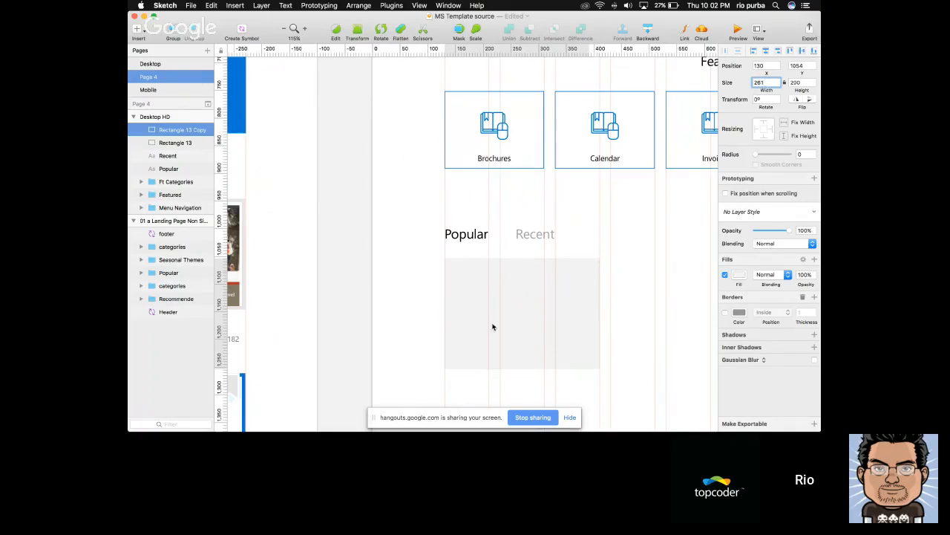
pyautogui.click(492, 327)
# Fill the duplicated rectangle with the green document colour, 107C10
pyautogui.click(740, 275)
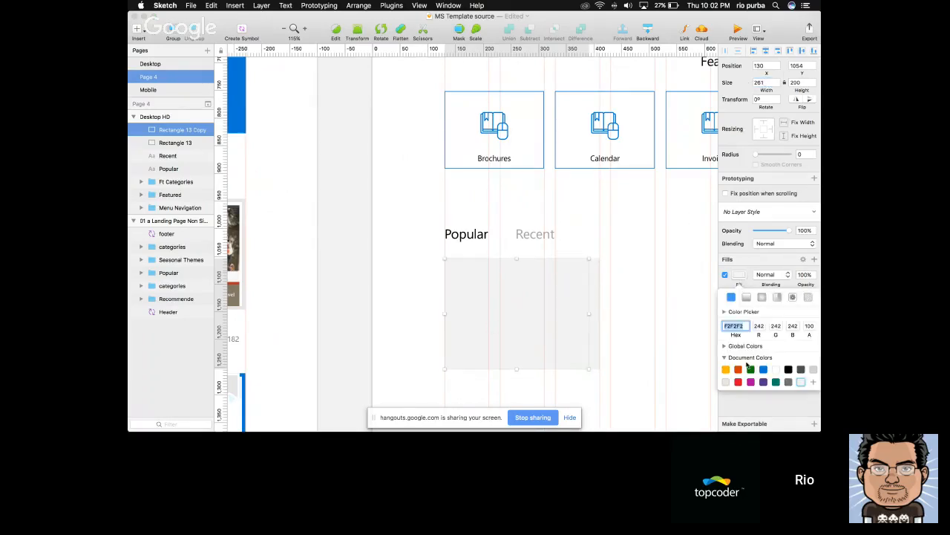
pyautogui.click(751, 373)
pyautogui.click(685, 339)
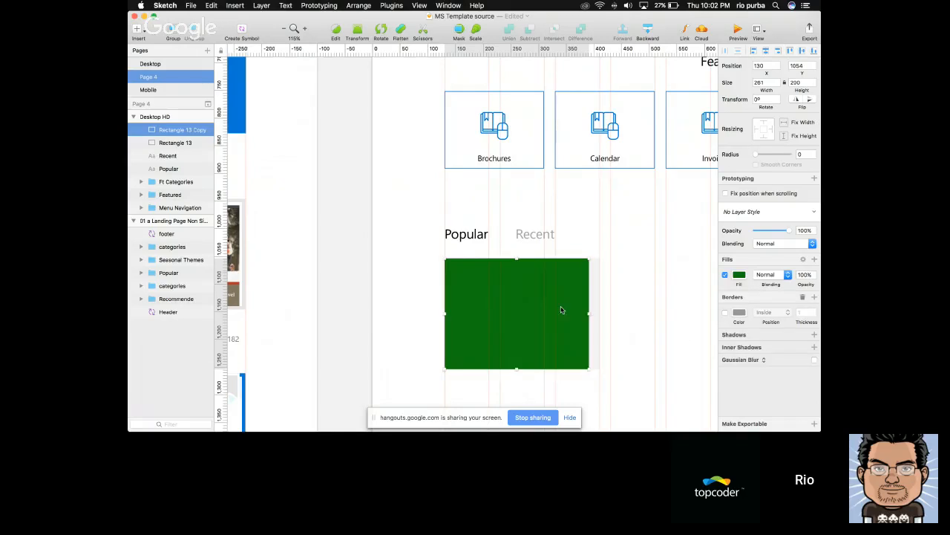
# Set the duplicated rectangle's height to 180 px and move it to X 140, Y 1064 inside the card rectangle
pyautogui.click(802, 82)
pyautogui.hotkey('shift', 'Down')
pyautogui.hotkey('shift', 'Down')
pyautogui.press('Return')
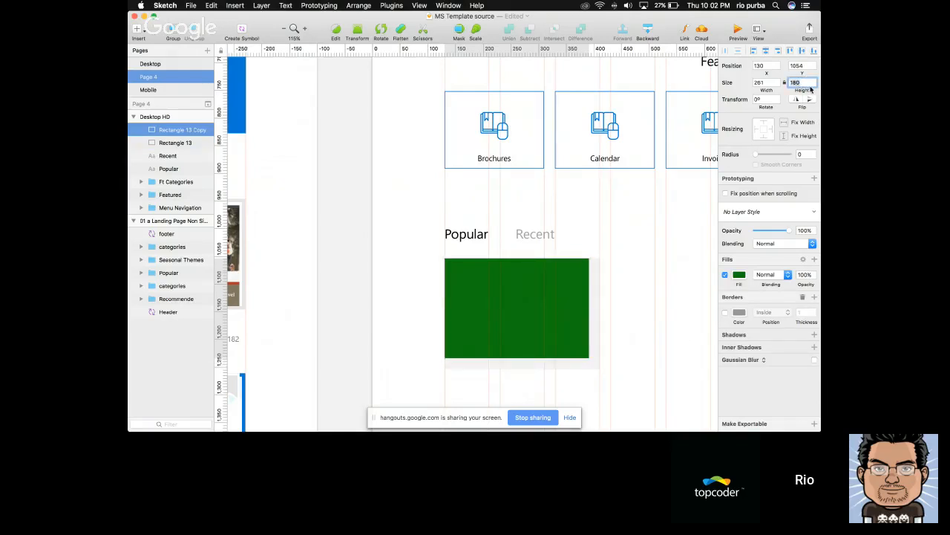
pyautogui.click(568, 297)
pyautogui.moveTo(569, 297); pyautogui.dragTo(575, 300)
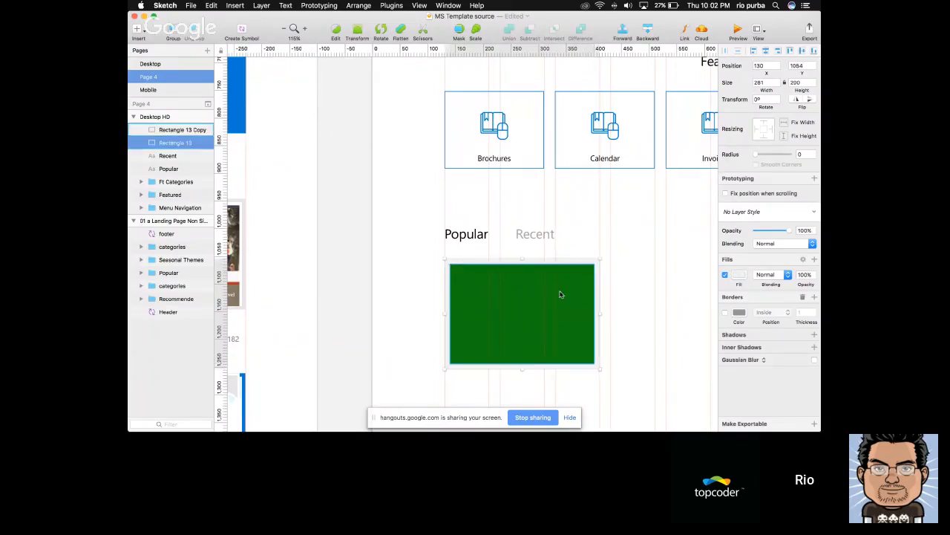
# Fill the inner rectangle with the light grey document colour, slightly darker than the card rectangle behind it
pyautogui.click(739, 274)
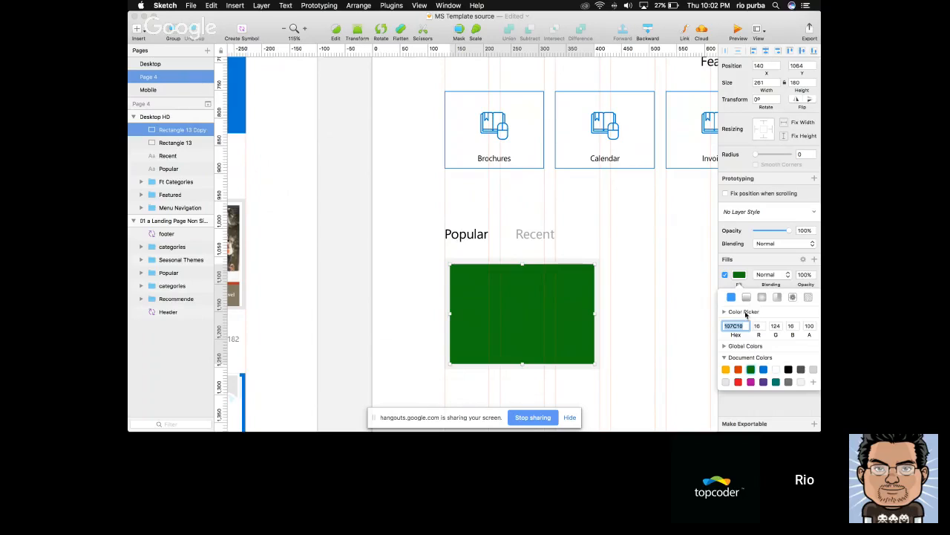
pyautogui.click(726, 383)
pyautogui.click(657, 314)
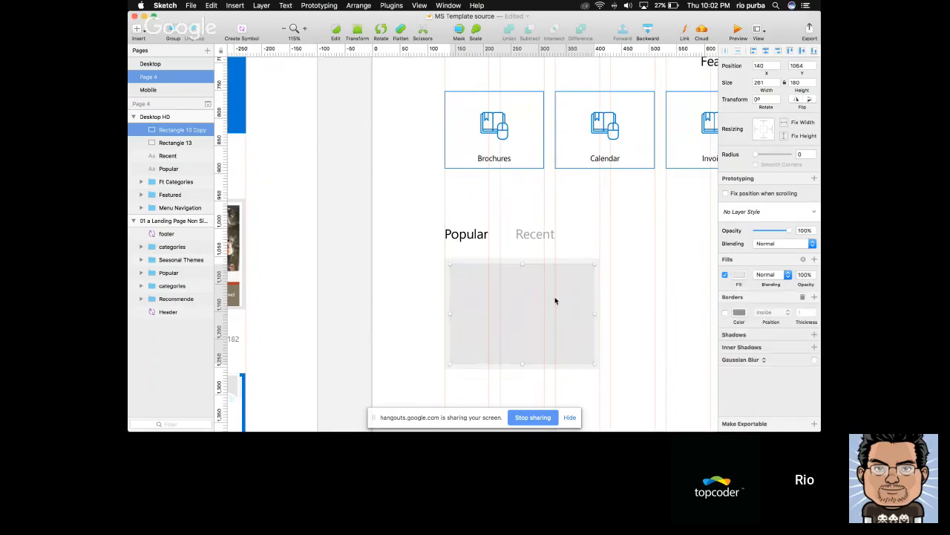
# Copy the tri-fold brochure image from the reference card into Desktop HD and place it over the card at X 130, Y 1054
pyautogui.scroll(-3, 556, 301)
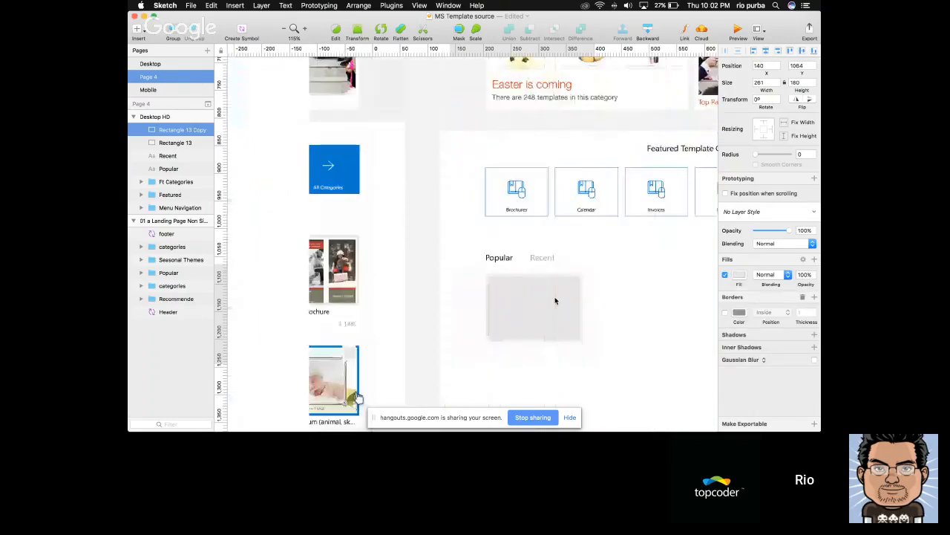
pyautogui.scroll(-3, 556, 301)
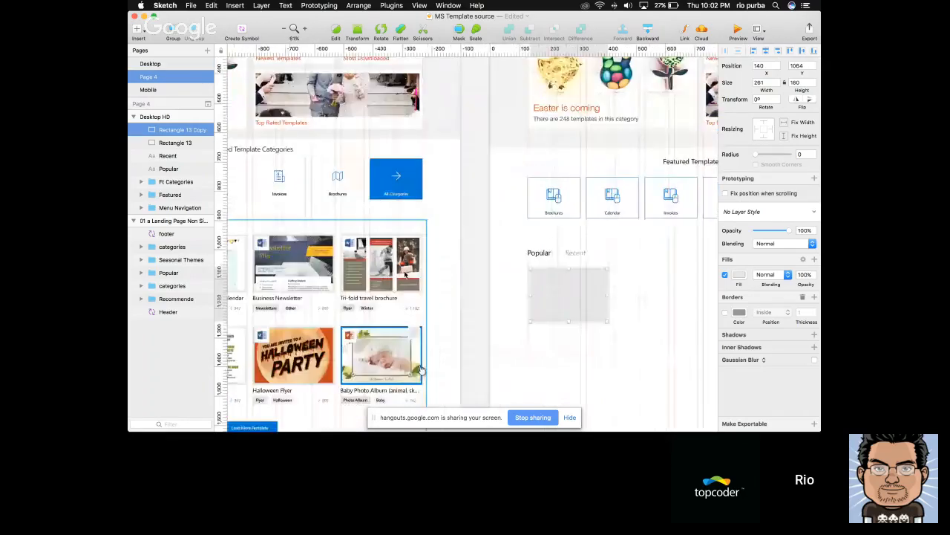
pyautogui.scroll(3, 557, 262)
pyautogui.press('super+v')
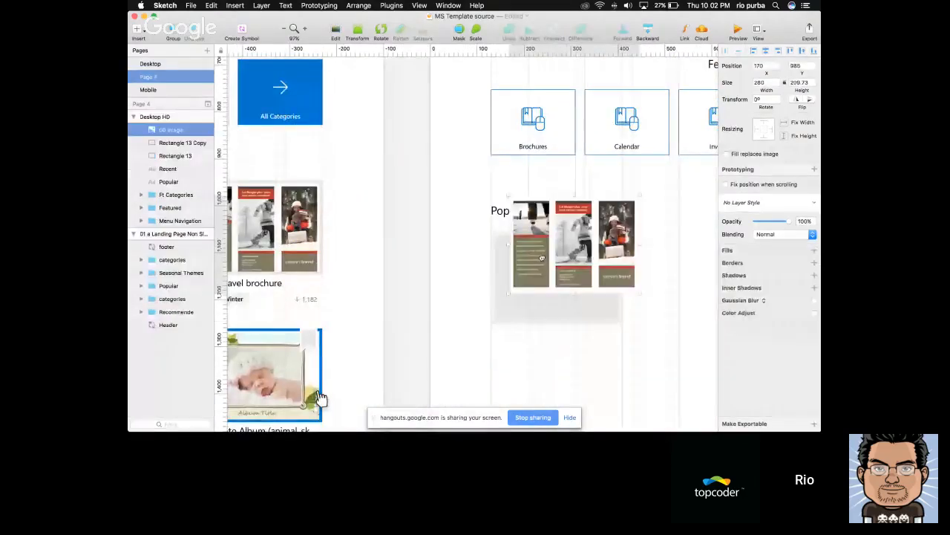
pyautogui.moveTo(548, 224); pyautogui.dragTo(530, 258)
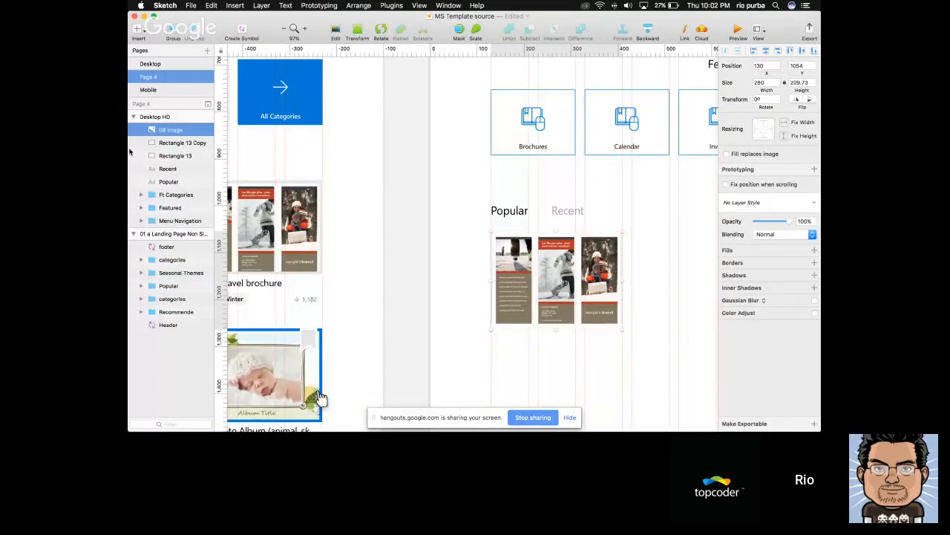
# Mask the brochure image with the inner card rectangle
pyautogui.keyDown('shift'); pyautogui.click(192, 143); pyautogui.keyUp('shift')
pyautogui.rightClick(187, 146)
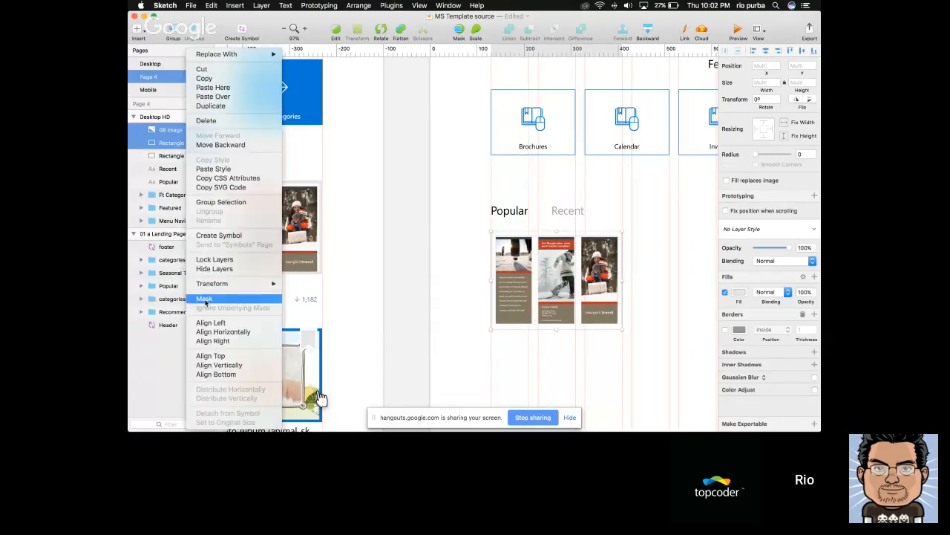
pyautogui.click(205, 298)
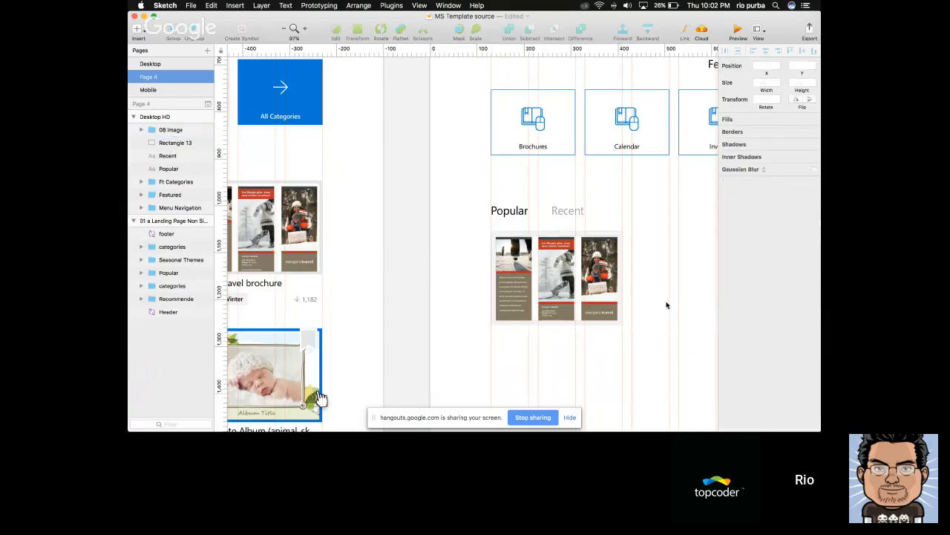
pyautogui.click(654, 297)
# Copy the "Tri-fold travel brochure" title from the reference card and place it beneath the new card at X 130, Y 1264
pyautogui.scroll(-3, 654, 297)
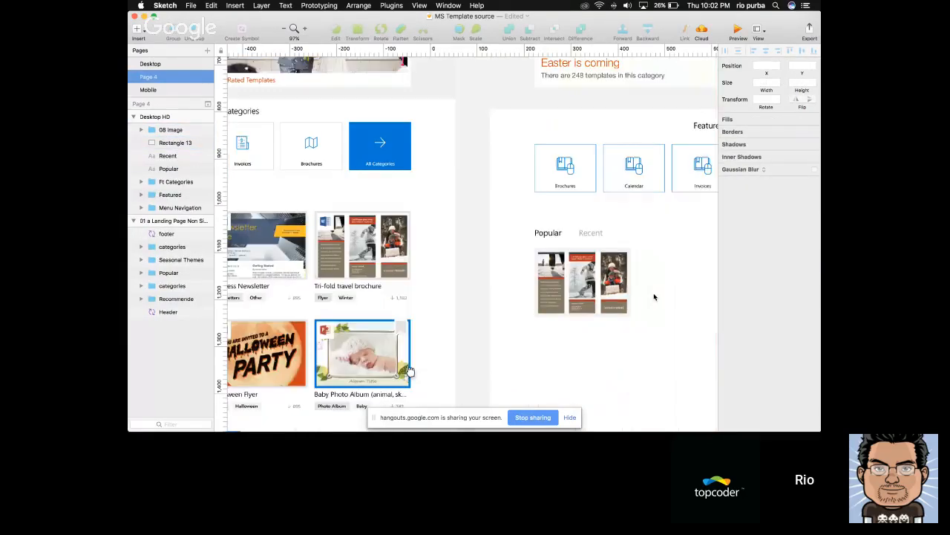
pyautogui.scroll(-2, 426, 293)
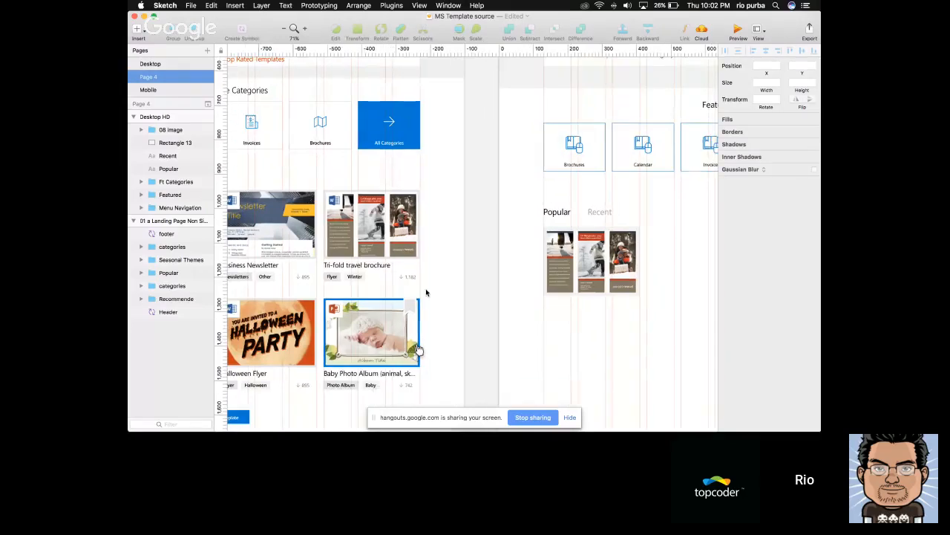
pyautogui.hscroll(5, 426, 292)
pyautogui.rightClick(582, 315)
pyautogui.click(501, 321)
pyautogui.hscroll(-2, 500, 322)
pyautogui.hscroll(-2, 500, 321)
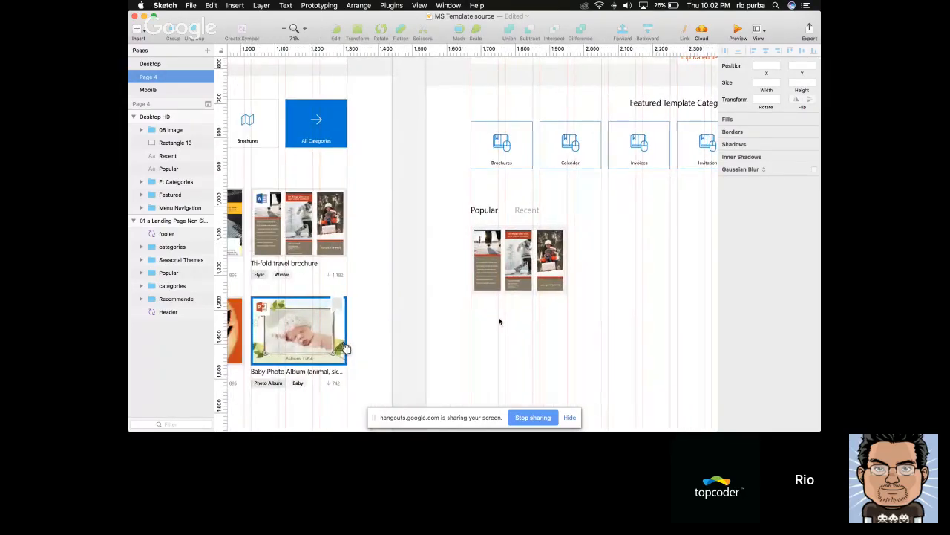
pyautogui.scroll(5, 500, 321)
pyautogui.click(501, 282)
pyautogui.press('super+v')
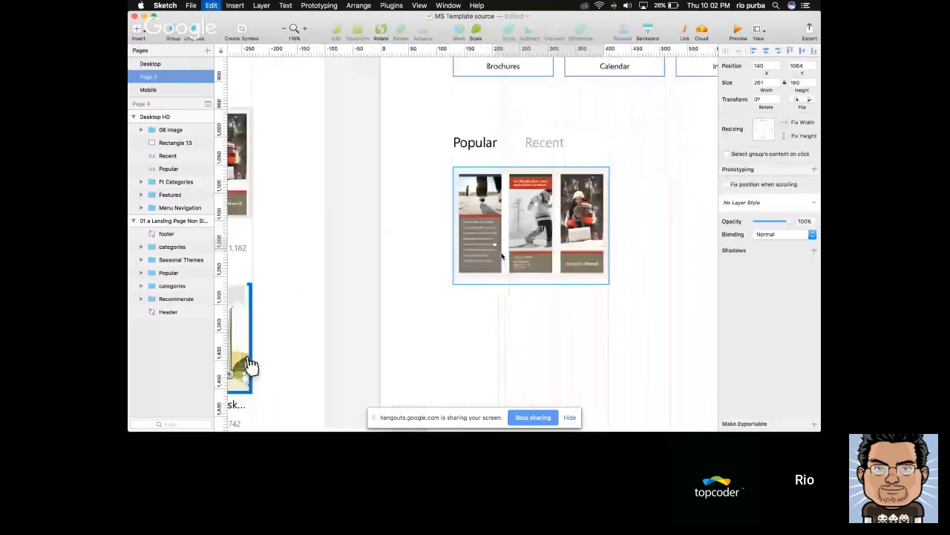
pyautogui.moveTo(518, 246); pyautogui.dragTo(476, 287)
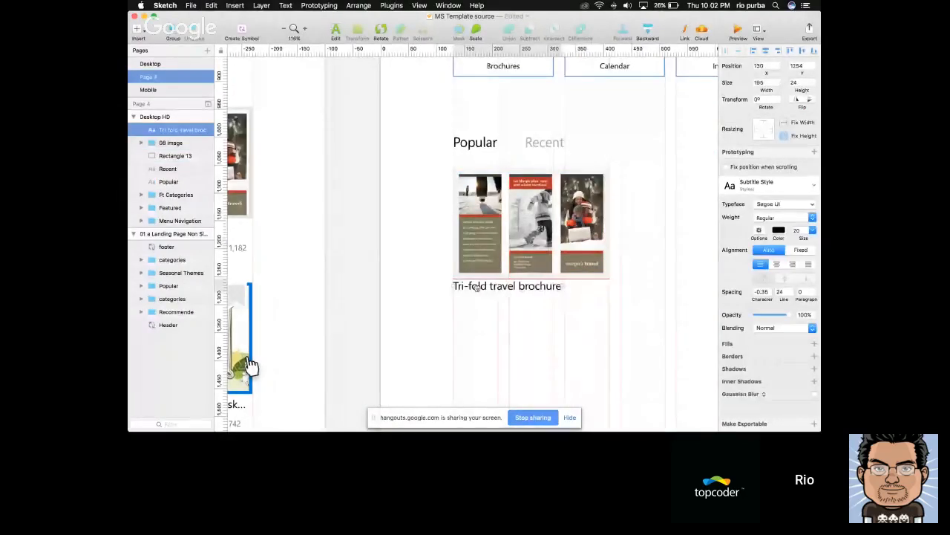
pyautogui.hotkey('shift', 'Down')
# Draw a tag rectangle about 98 × 28 px below the card title at X 130, Y 1305
pyautogui.scroll(-3, 475, 288)
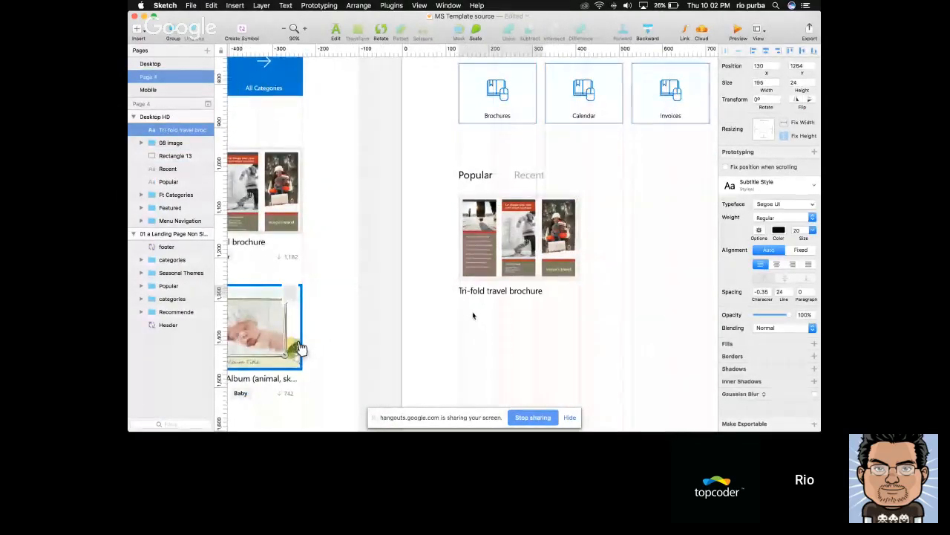
pyautogui.hscroll(-5, 472, 315)
pyautogui.press('r')
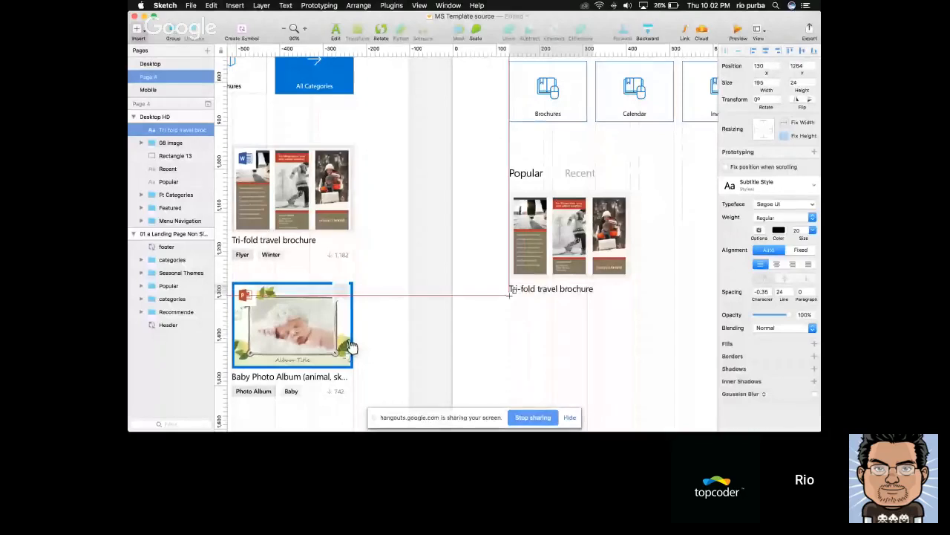
pyautogui.moveTo(509, 301); pyautogui.dragTo(554, 312)
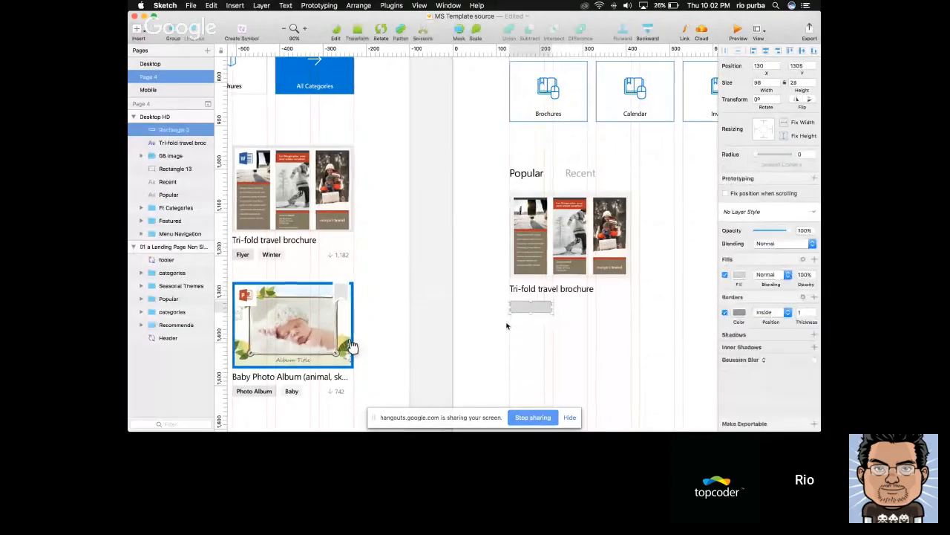
# Remove the tag rectangle's border and fill it with the very light grey document colour, F2F2F2
pyautogui.click(740, 312)
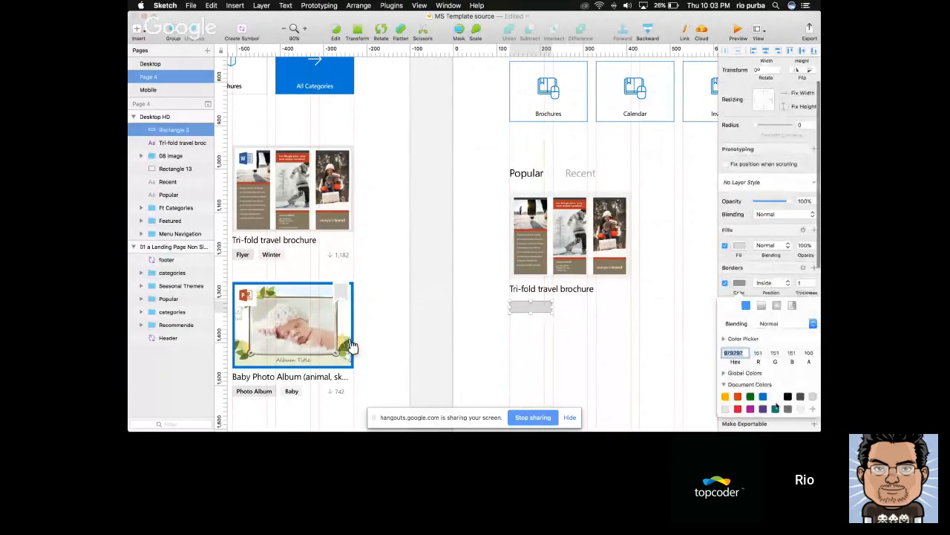
pyautogui.click(803, 410)
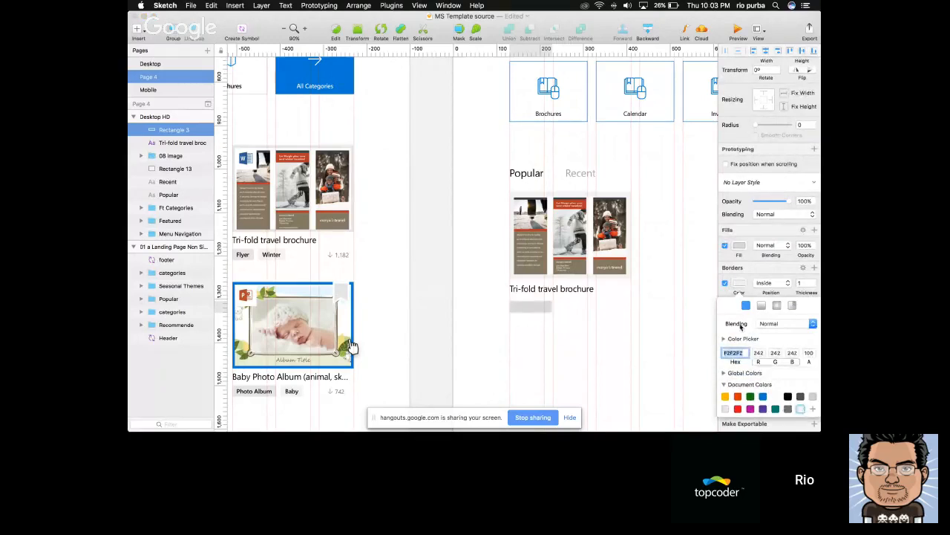
pyautogui.click(728, 293)
pyautogui.click(725, 313)
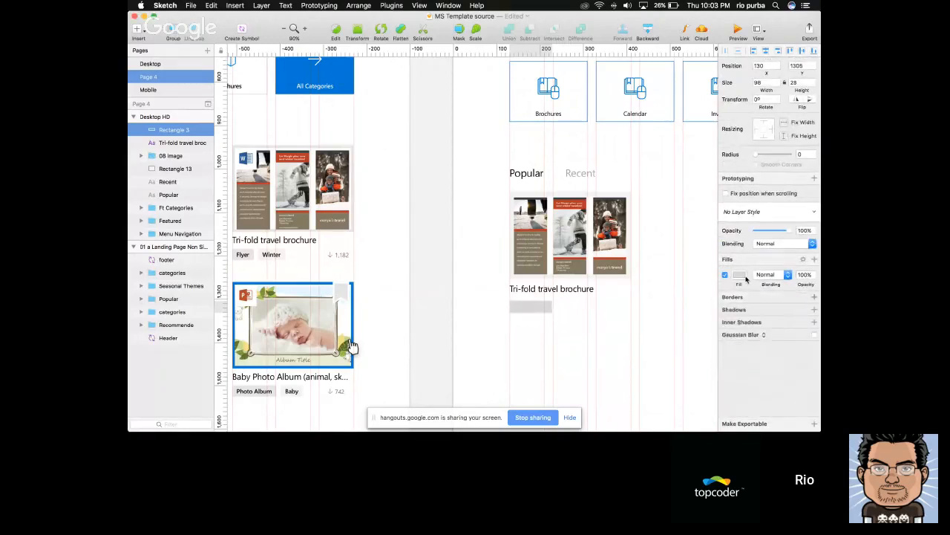
pyautogui.click(739, 275)
pyautogui.click(802, 382)
pyautogui.click(527, 335)
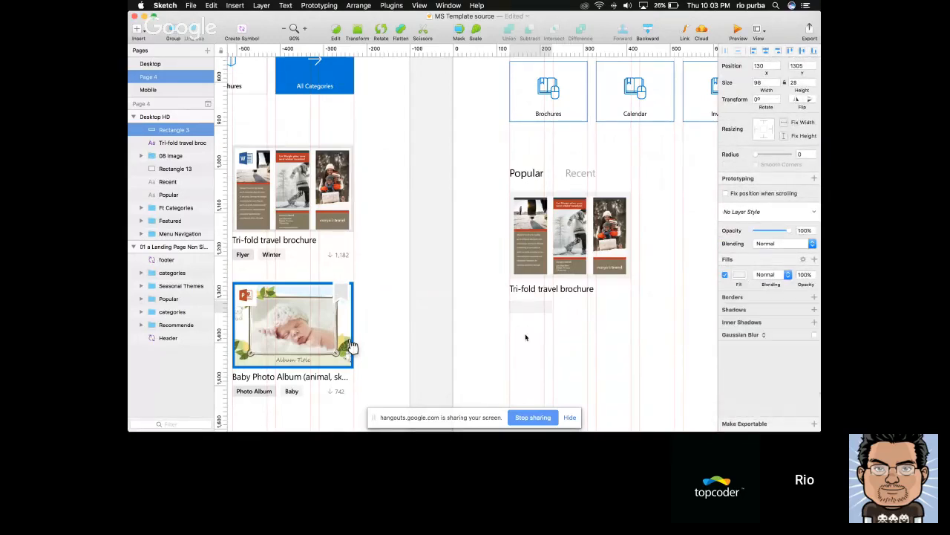
# Add the text "Finter" on the tag rectangle and reduce its font size to 14
pyautogui.scroll(3, 526, 337)
pyautogui.press('t')
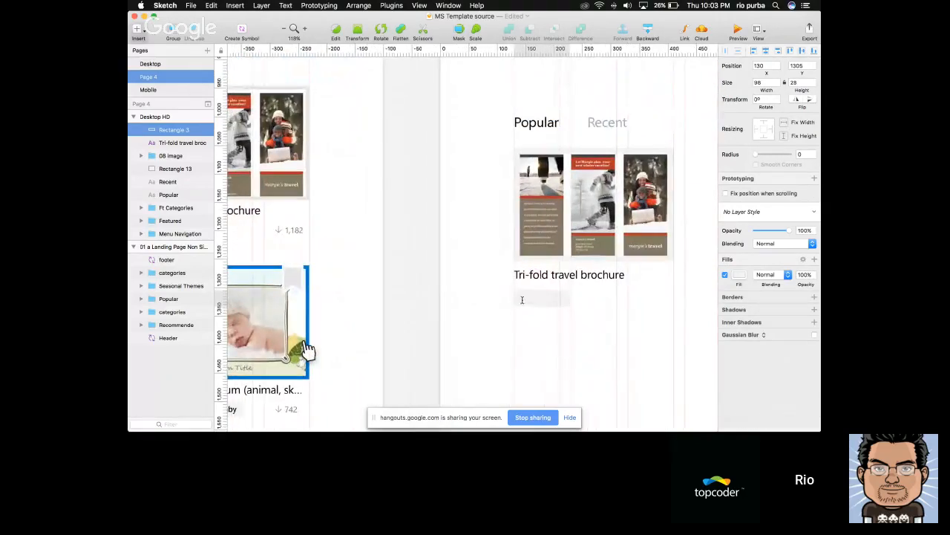
pyautogui.click(523, 300)
pyautogui.write('Finter')
pyautogui.press('Escape')
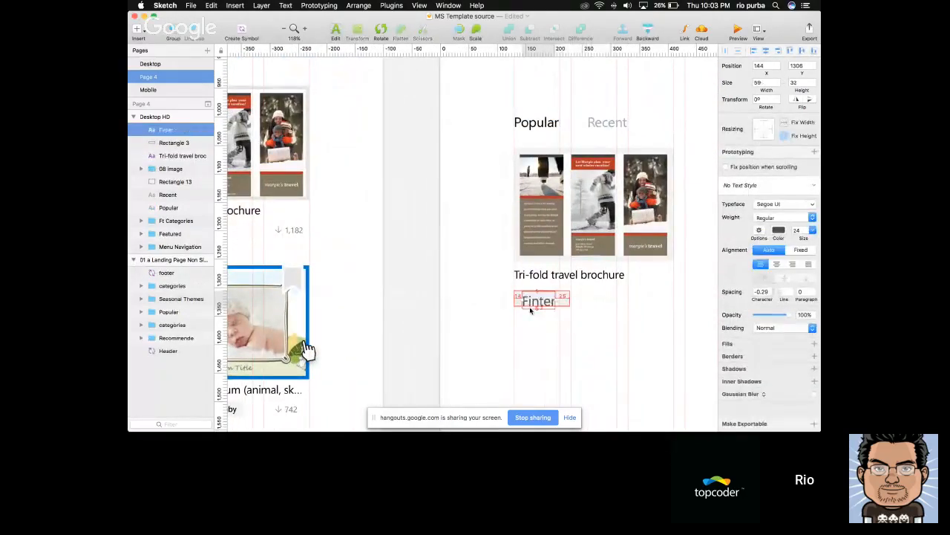
pyautogui.press('super+alt+minus')
pyautogui.press('super+alt+minus')
pyautogui.press('super+alt+minus')
pyautogui.press('super+alt+minus')
pyautogui.press('super+alt+minus')
pyautogui.press('super+alt+minus')
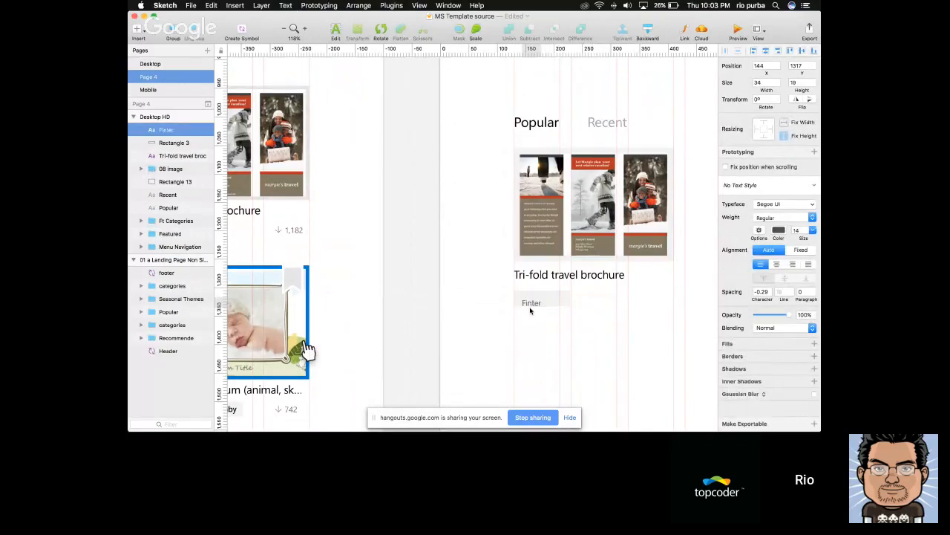
# Set the weight of the "Finter" tag text to Semibold
pyautogui.scroll(-3, 541, 289)
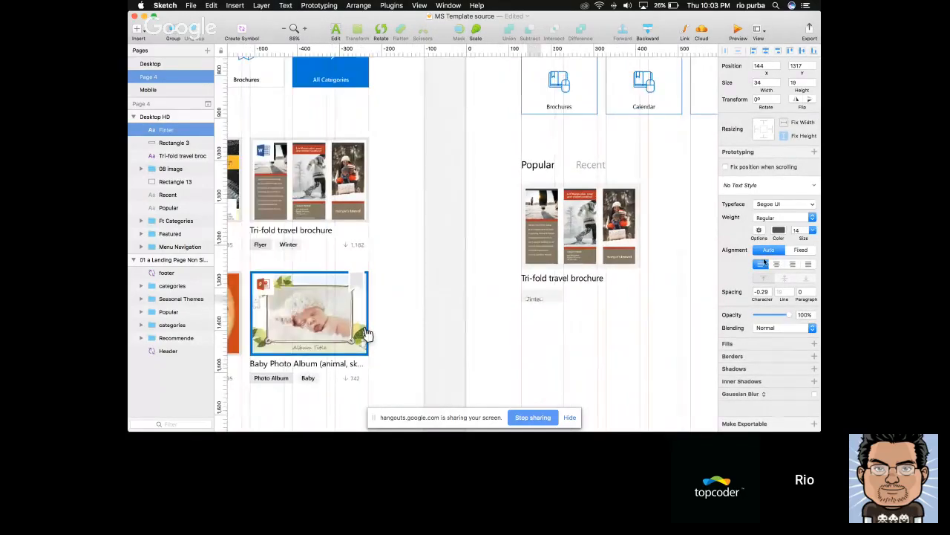
pyautogui.click(780, 219)
pyautogui.click(781, 221)
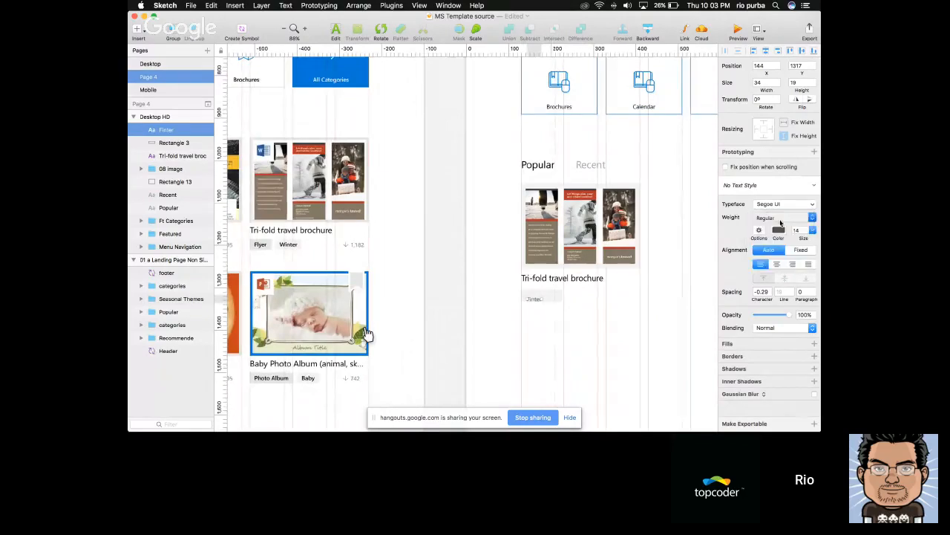
pyautogui.click(576, 283)
pyautogui.click(581, 310)
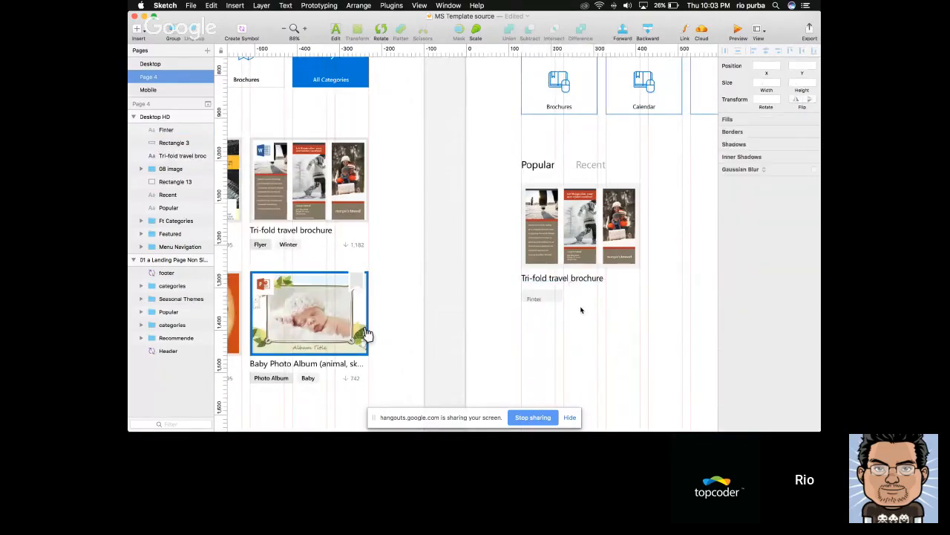
pyautogui.click(537, 161)
pyautogui.click(566, 278)
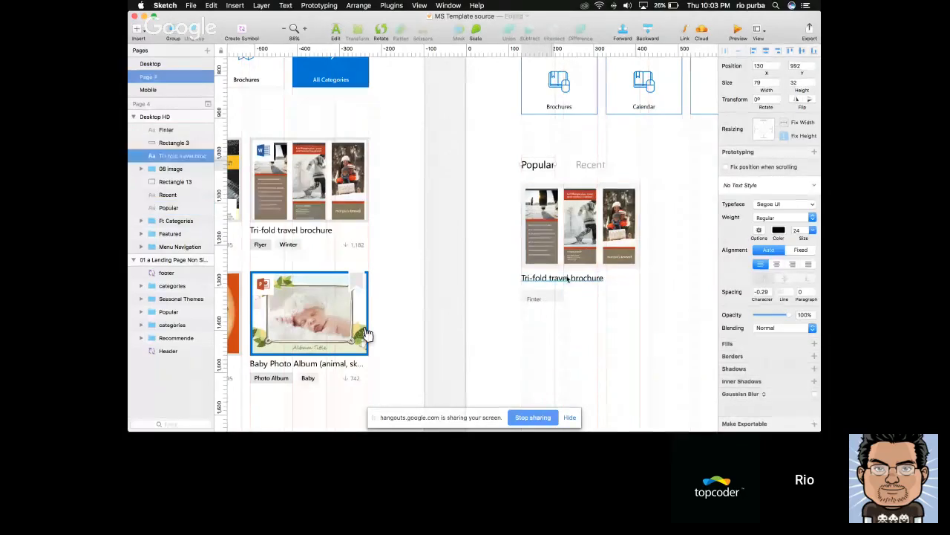
pyautogui.click(559, 106)
pyautogui.click(517, 154)
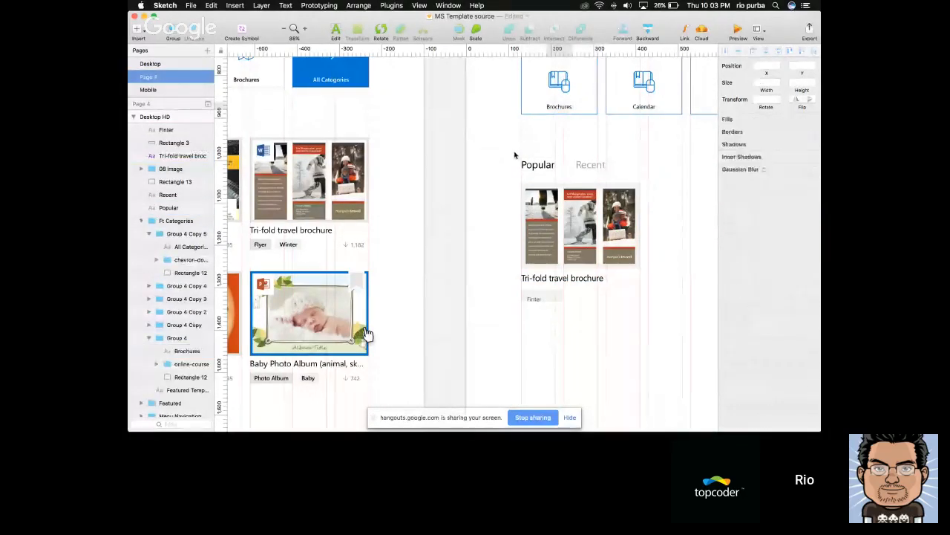
pyautogui.click(535, 299)
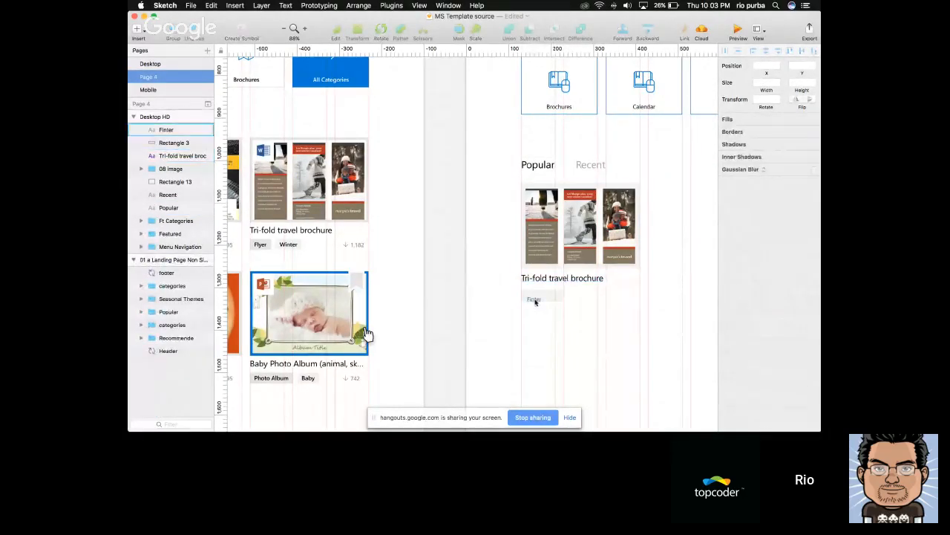
pyautogui.click(765, 218)
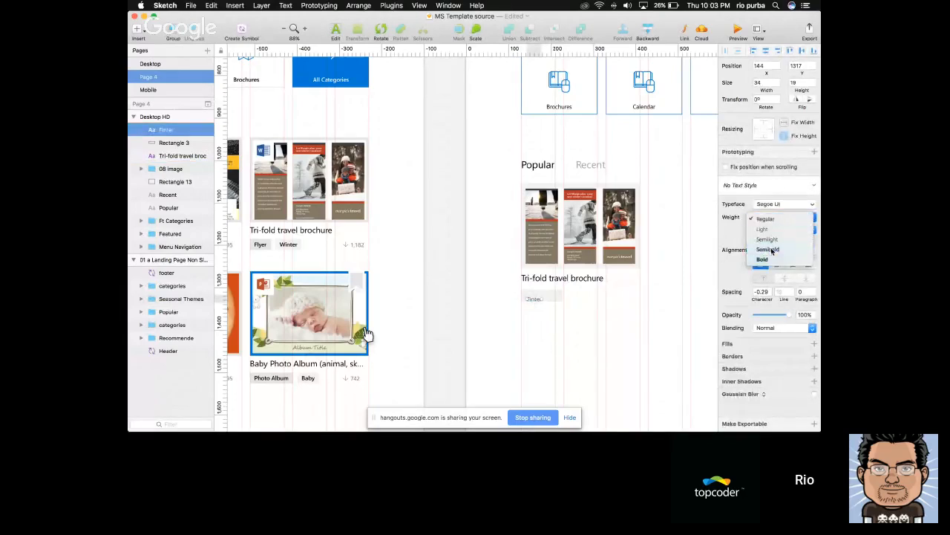
pyautogui.click(768, 249)
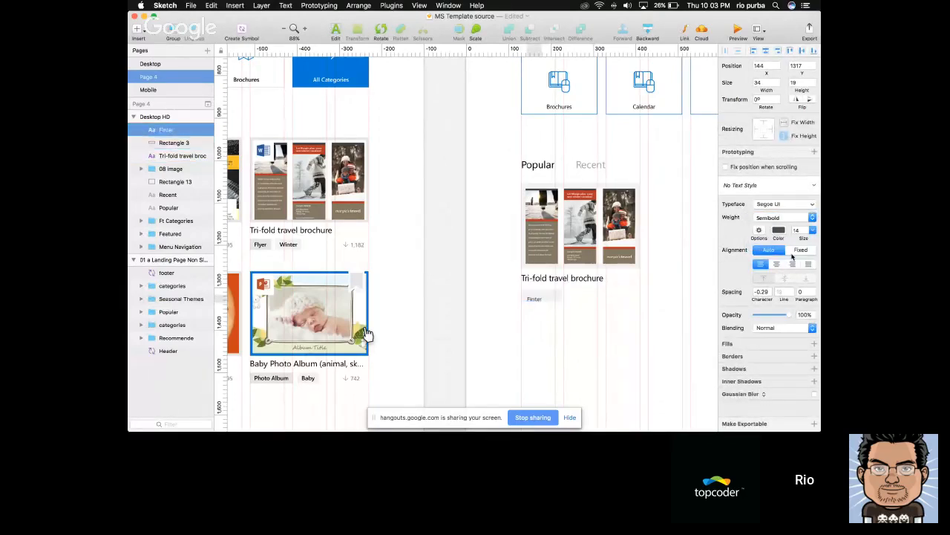
# Increase the "Finter" text size to 16 and colour it black, 000000
pyautogui.press('alt+super+plus')
pyautogui.press('alt+super+plus')
pyautogui.click(780, 231)
pyautogui.click(788, 307)
# Align the "Finter" text to its tag rectangle's left edge, then inset it 10 px to X 140, Y 1310
pyautogui.keyDown('shift'); pyautogui.click(553, 300); pyautogui.keyUp('shift')
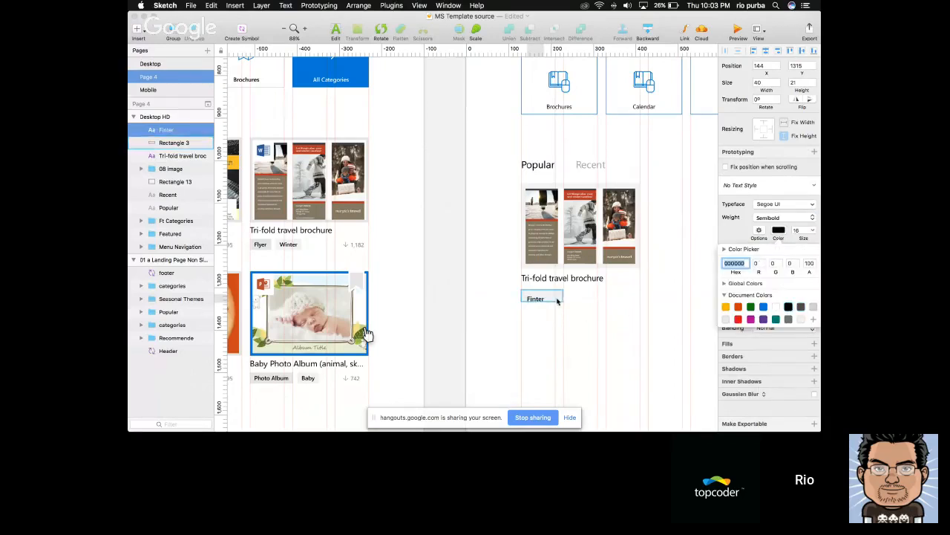
pyautogui.click(802, 52)
pyautogui.click(755, 51)
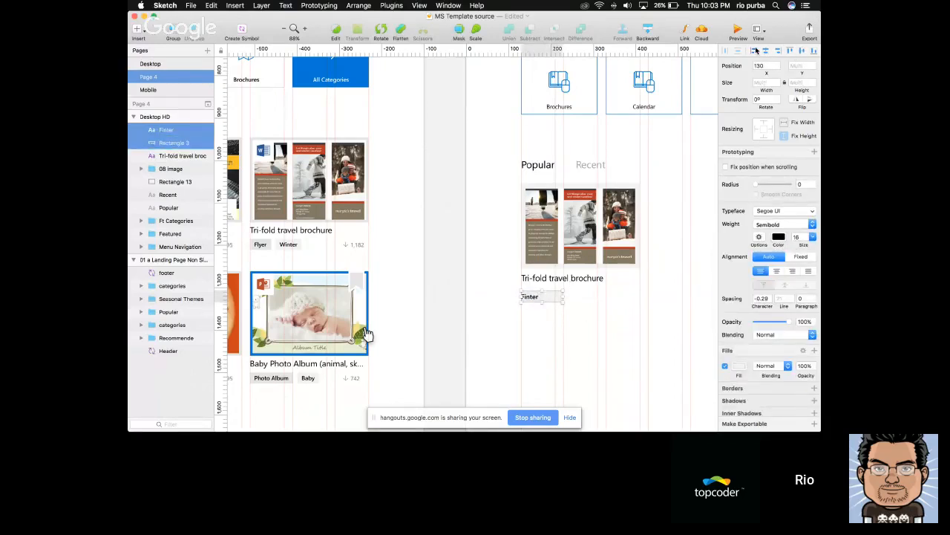
pyautogui.click(553, 304)
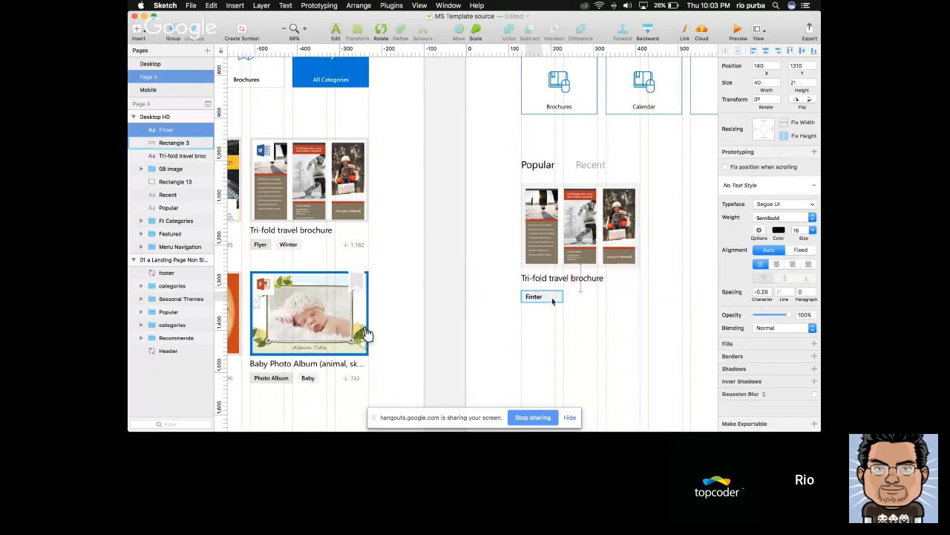
pyautogui.click(553, 300)
pyautogui.click(536, 298)
# Set the width of the tag rectangle behind "Finter" to 60
pyautogui.click(556, 298)
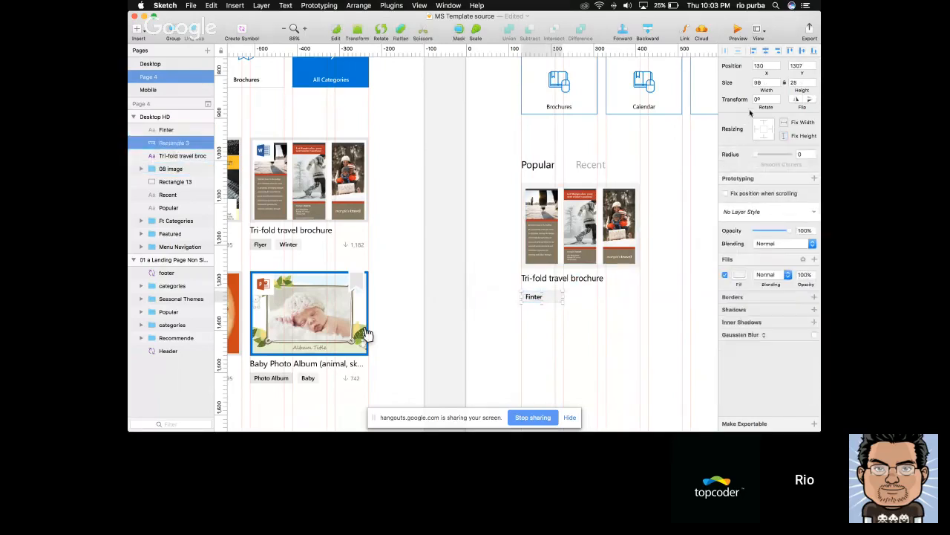
pyautogui.click(766, 82)
pyautogui.write('60')
pyautogui.press('Return')
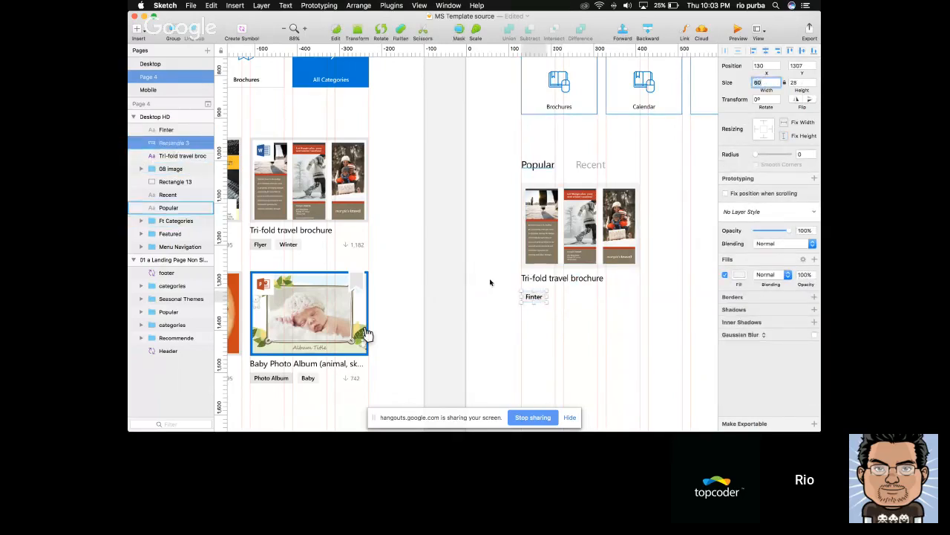
# Group the "Finter" text with its rectangle and move the group up 10 px to Y 1298
pyautogui.keyDown('shift'); pyautogui.click(535, 296); pyautogui.keyUp('shift')
pyautogui.press('super+g')
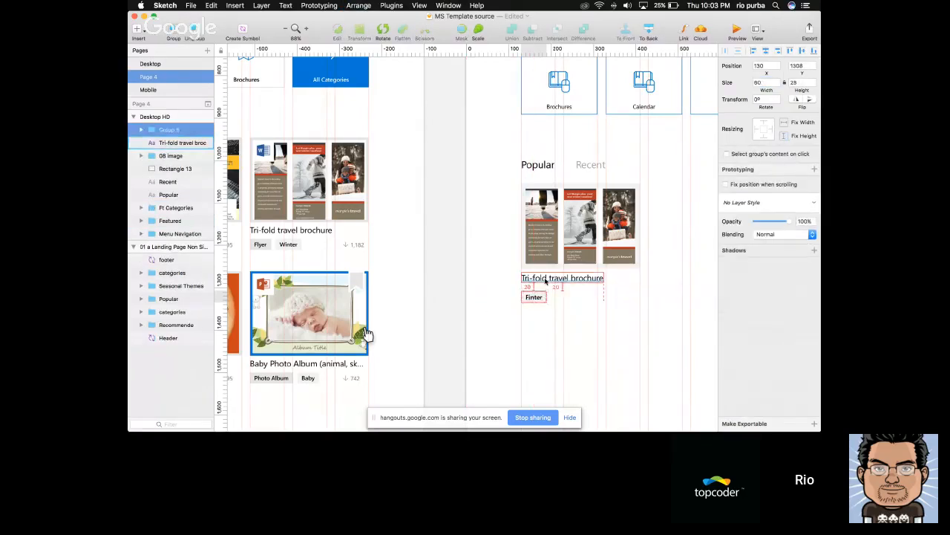
pyautogui.hotkey('shift', 'Up')
pyautogui.click(567, 311)
# Duplicate the tag group beside the original at X 200, Y 1298 and change the copy's text to "Winter"
pyautogui.click(540, 297)
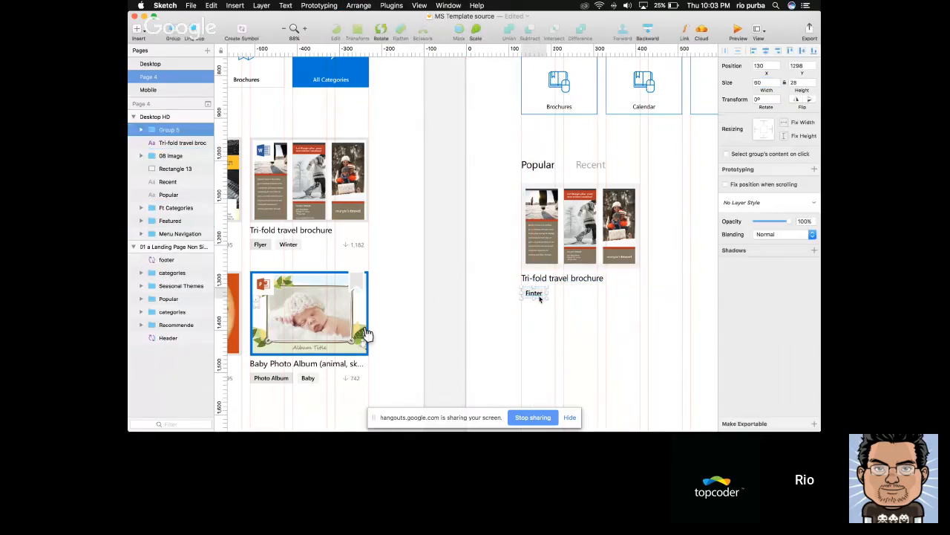
pyautogui.moveTo(540, 297); pyautogui.dragTo(564, 295)
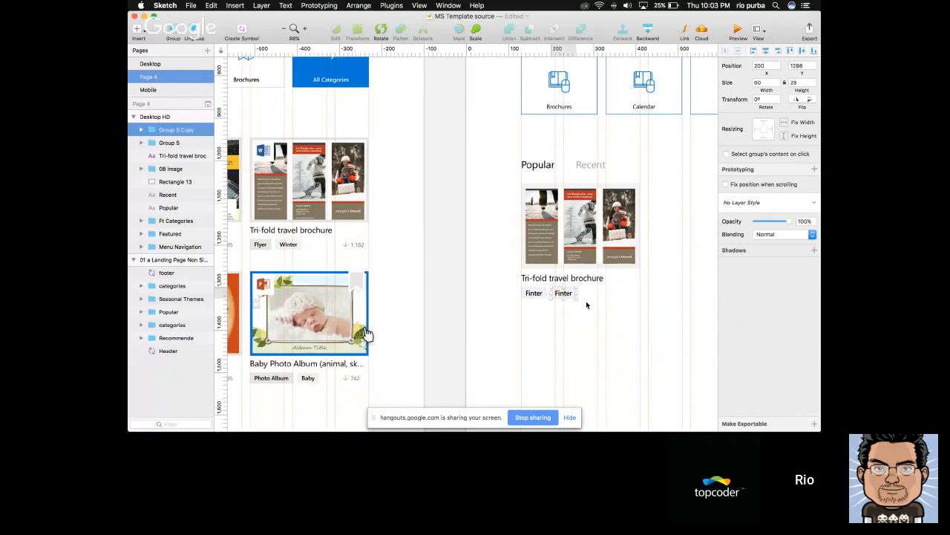
pyautogui.doubleClick(564, 295)
pyautogui.doubleClick(565, 294)
pyautogui.write('Winter')
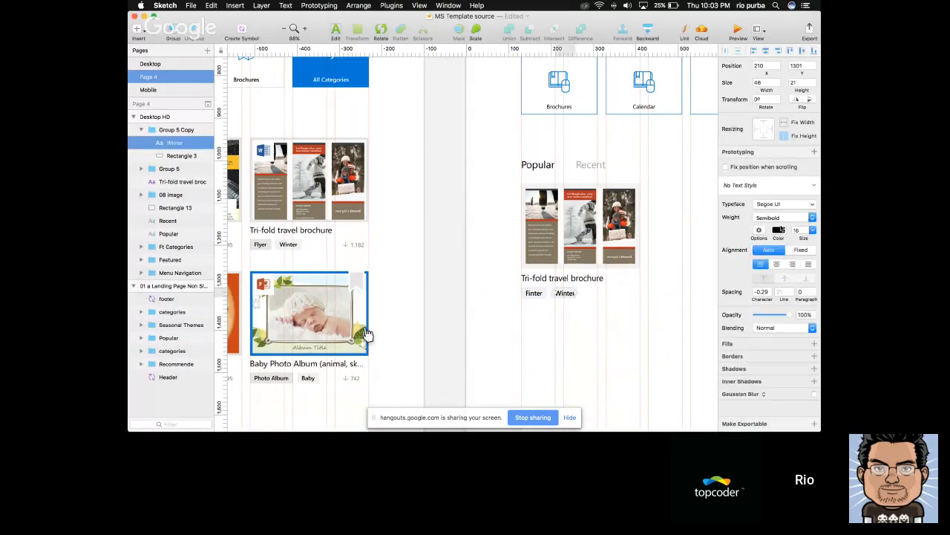
# Fill the "Finter" tag's rectangle with the slightly darker light grey document colour
pyautogui.doubleClick(544, 291)
pyautogui.click(740, 275)
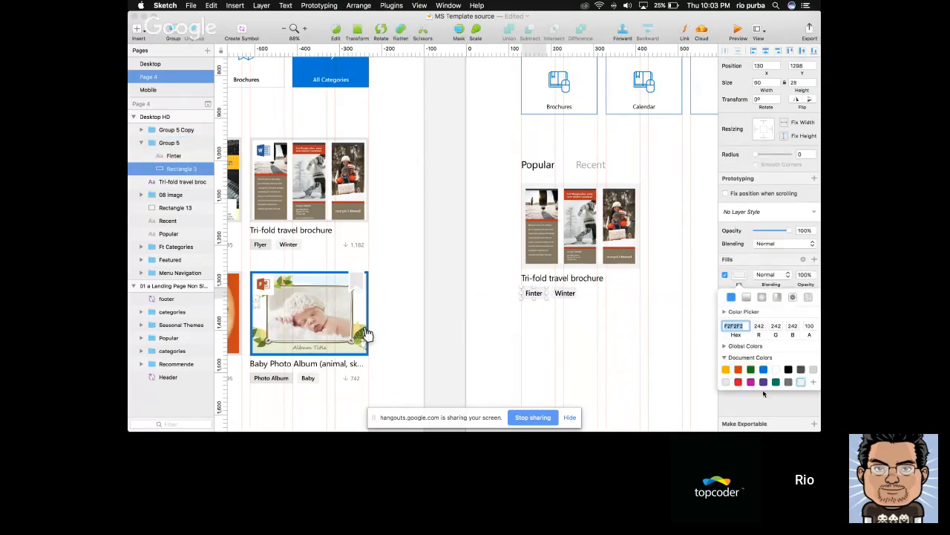
pyautogui.click(726, 384)
pyautogui.click(651, 346)
# Set the width of the "Winter" tag's rectangle to 68
pyautogui.doubleClick(571, 294)
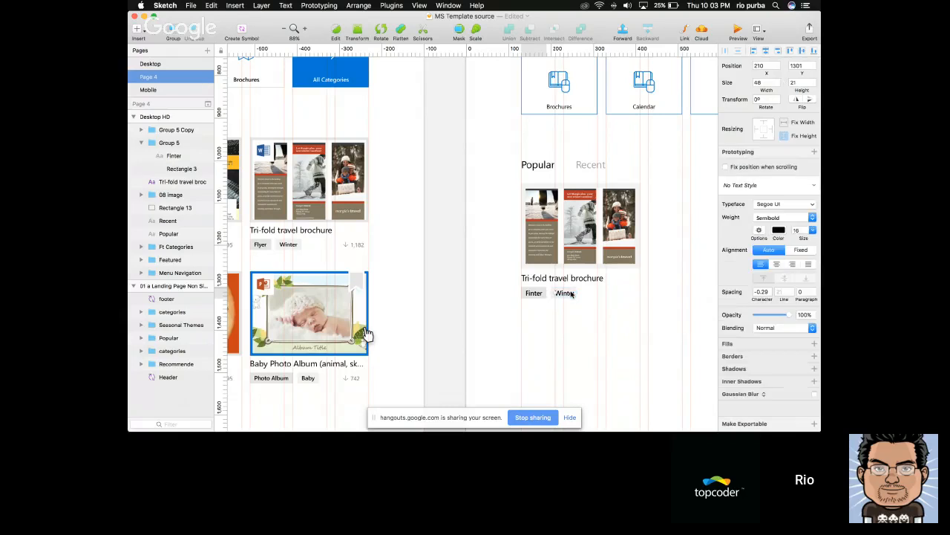
pyautogui.click(551, 300)
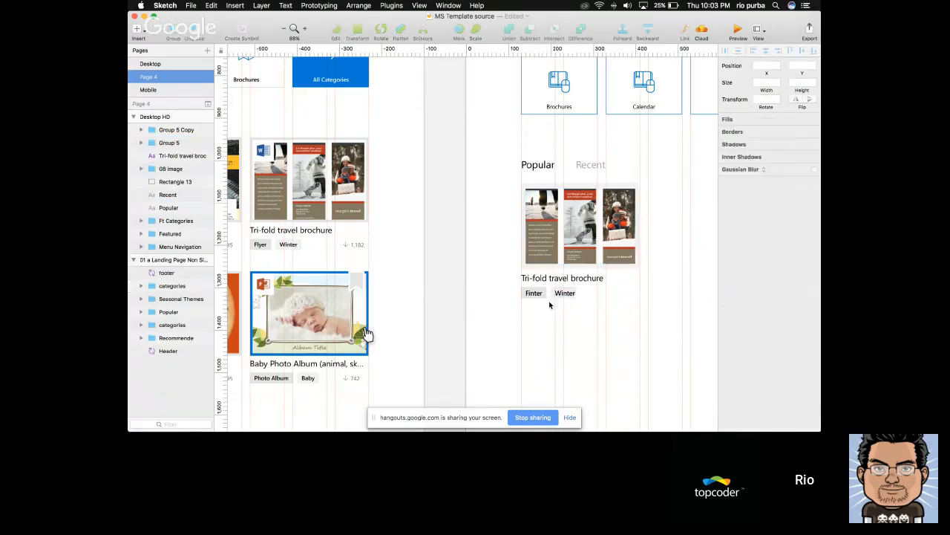
pyautogui.click(760, 82)
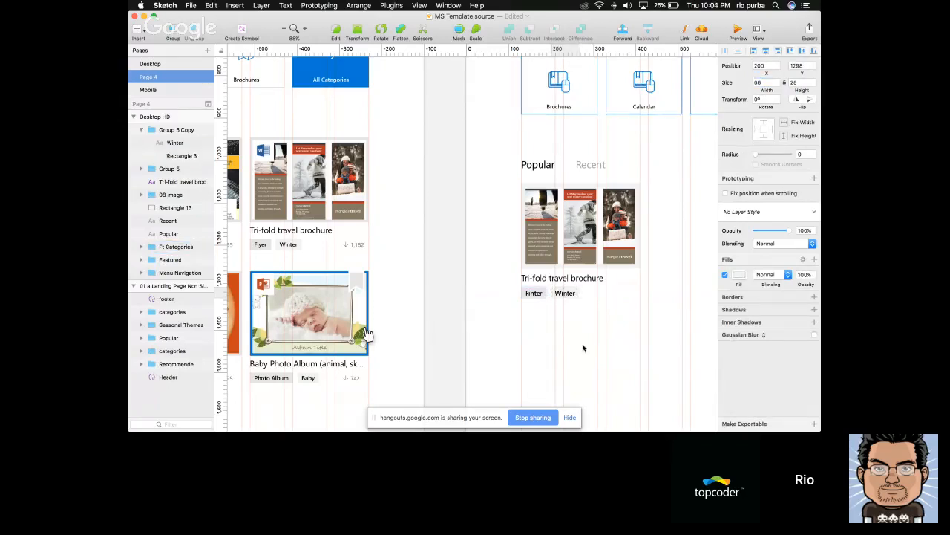
pyautogui.click(622, 313)
# Copy the download arrow and "1,182" count from the reference travel brochure card and paste them onto the Desktop HD artboard
pyautogui.hscroll(3, 622, 315)
pyautogui.click(521, 296)
pyautogui.click(520, 326)
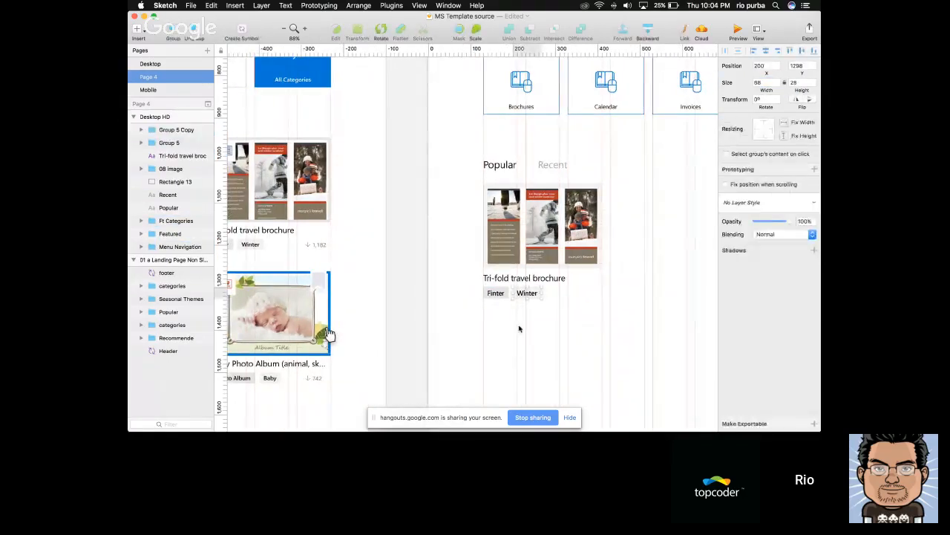
pyautogui.click(499, 294)
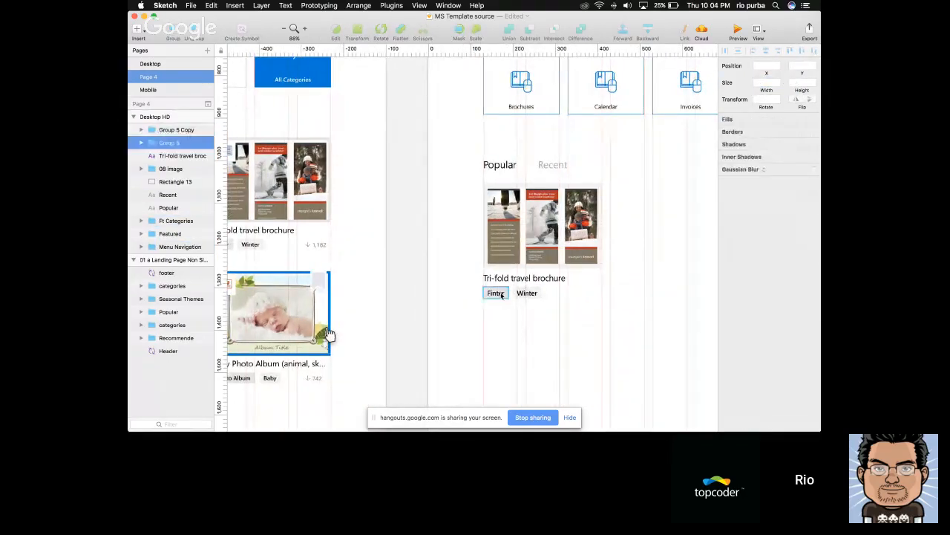
pyautogui.click(308, 247)
pyautogui.click(318, 244)
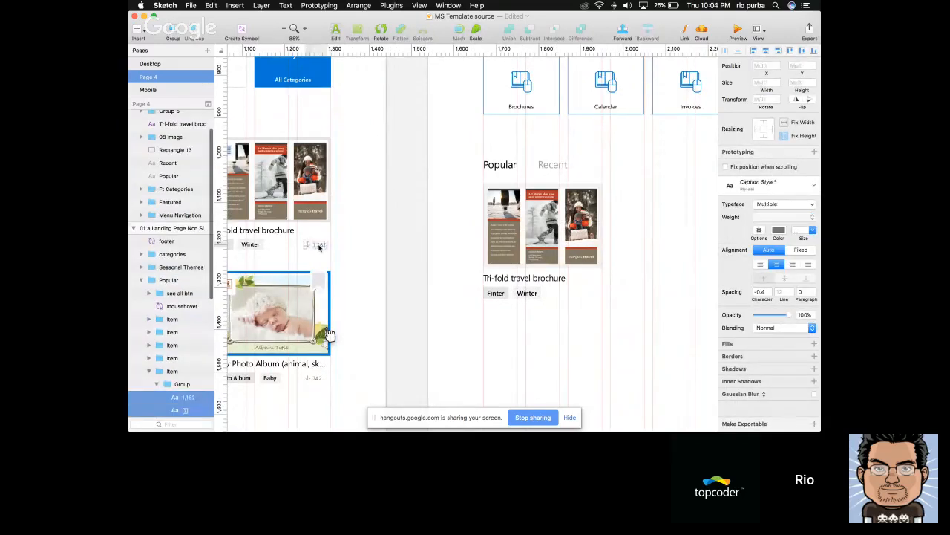
pyautogui.click(415, 293)
pyautogui.click(333, 249)
pyautogui.click(554, 324)
pyautogui.hscroll(3, 549, 319)
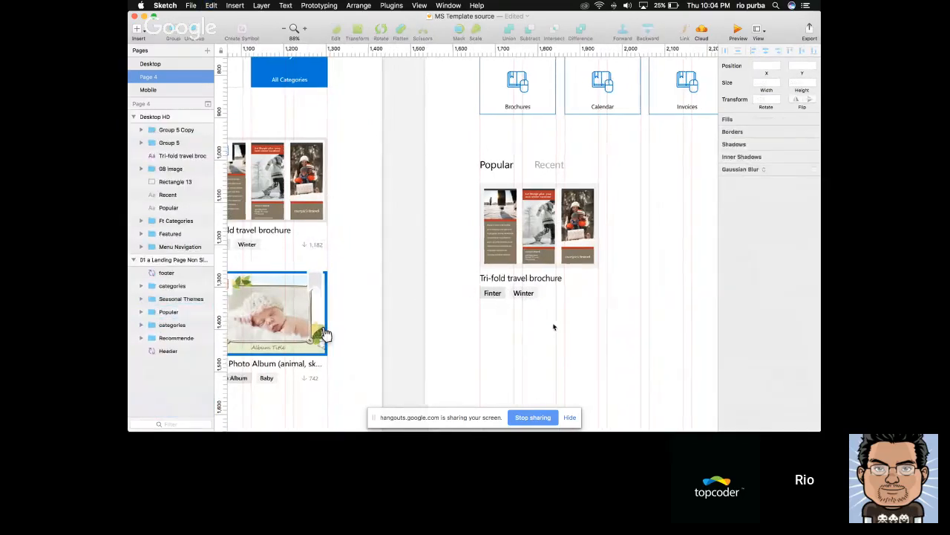
pyautogui.click(470, 295)
pyautogui.press('super+v')
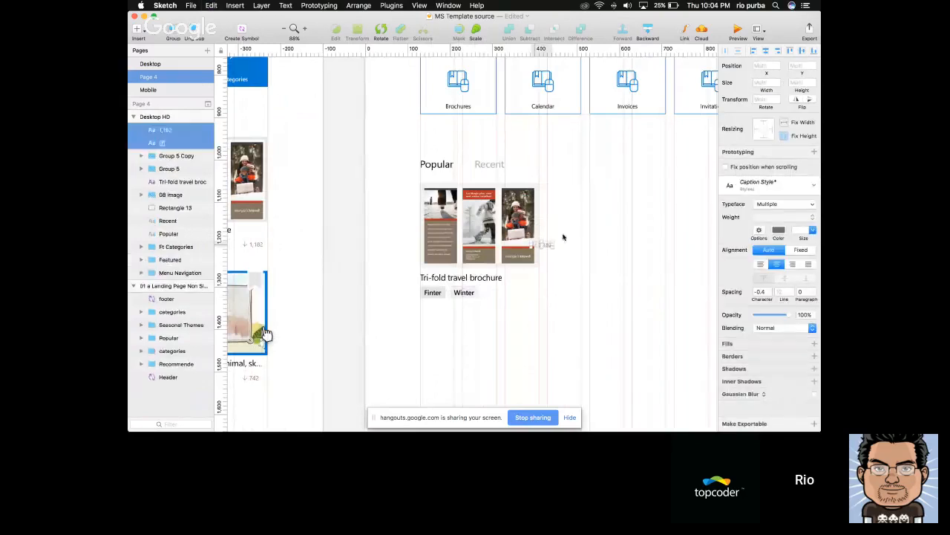
# Place the download arrow and count in the tag row at X 360, Y 1305 and group them
pyautogui.moveTo(547, 245); pyautogui.dragTo(532, 293)
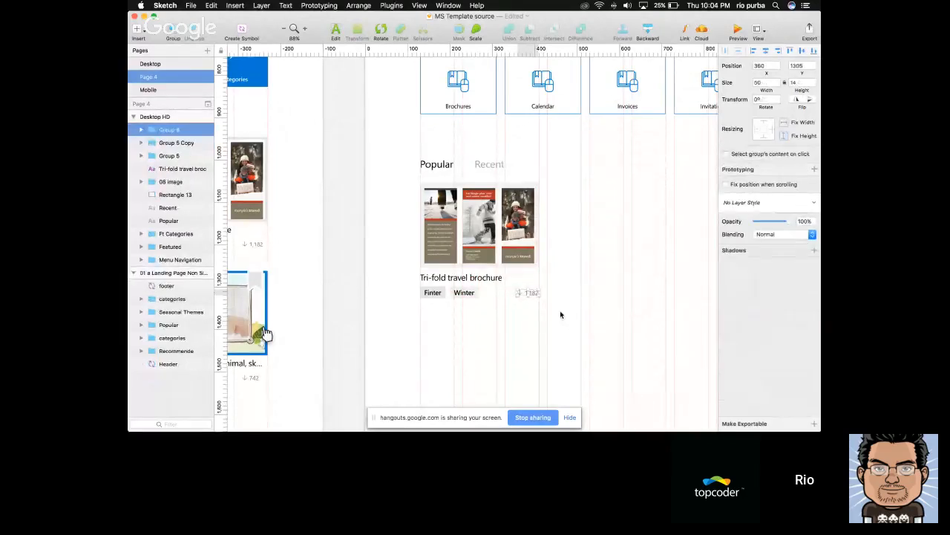
pyautogui.press('super+g')
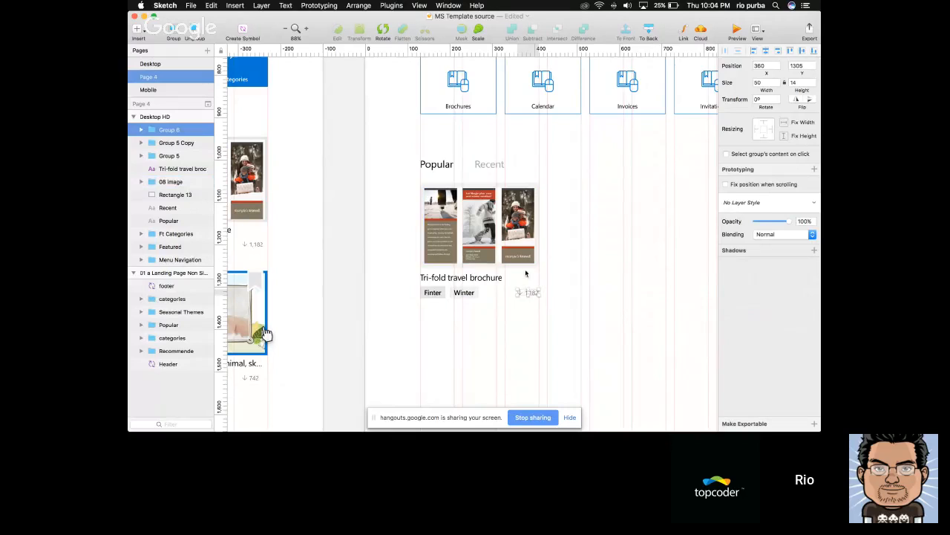
pyautogui.click(556, 311)
# Rename the picture layer inside the card's "08 image" group as "Image"
pyautogui.scroll(-3, 556, 314)
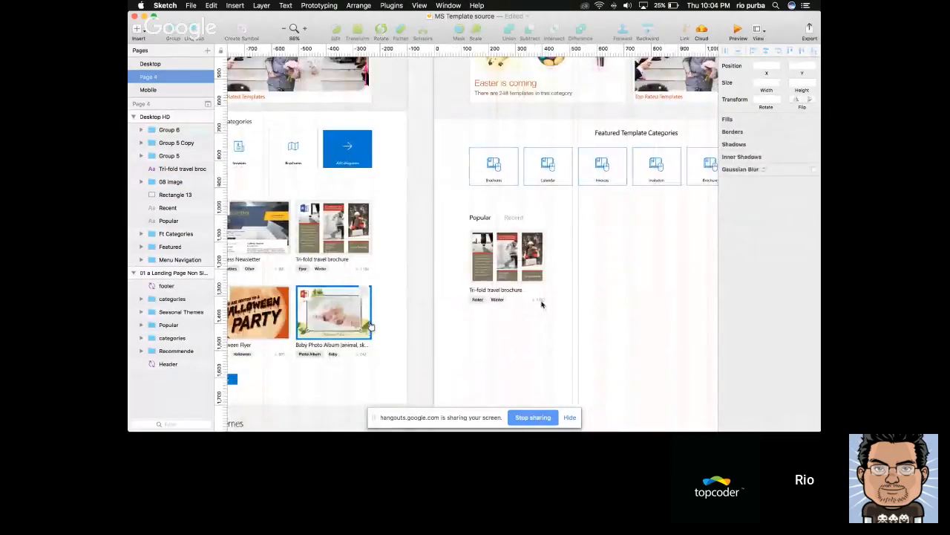
pyautogui.scroll(3, 572, 314)
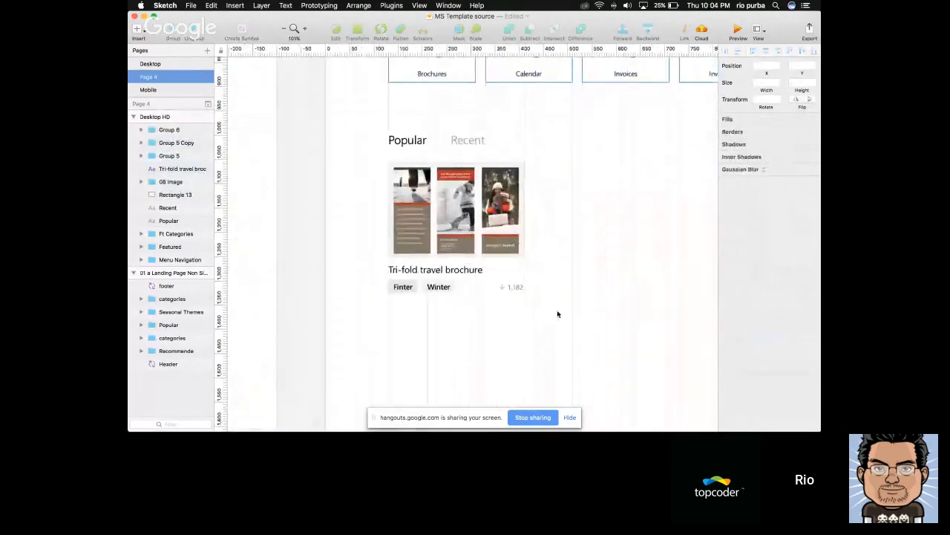
pyautogui.scroll(1, 483, 295)
pyautogui.click(450, 210)
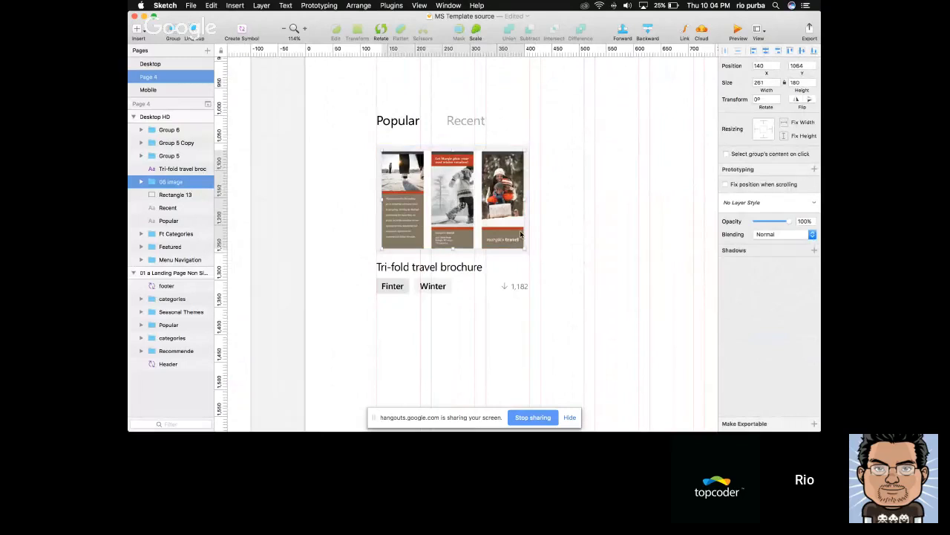
pyautogui.click(141, 182)
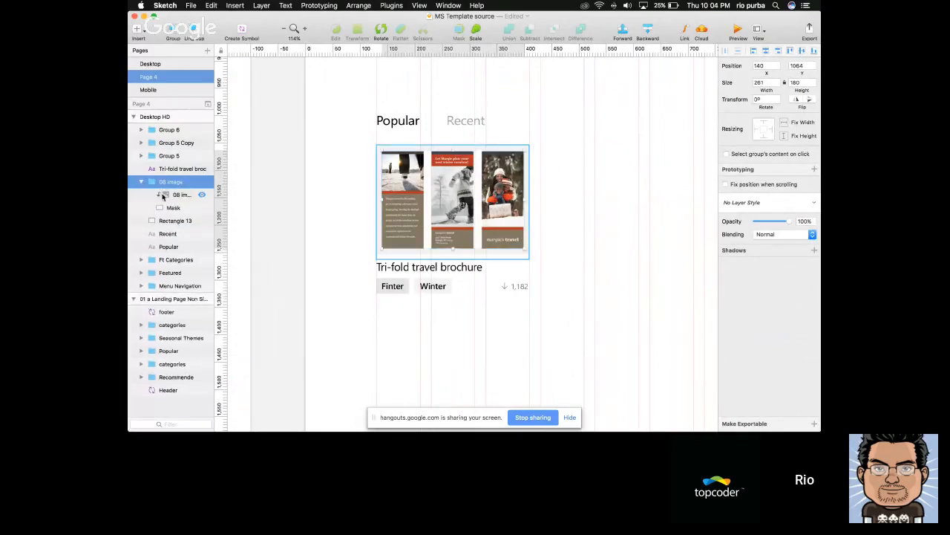
pyautogui.doubleClick(184, 196)
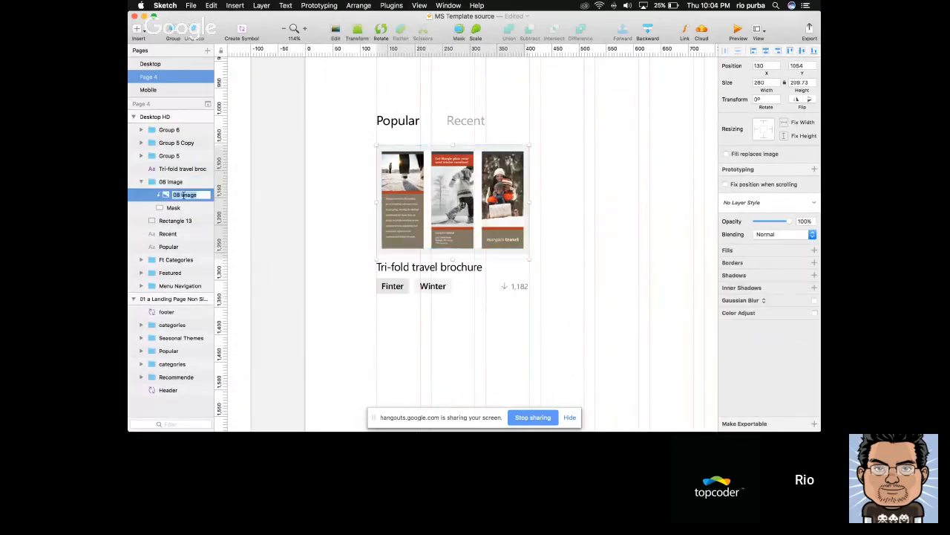
pyautogui.write('Image')
pyautogui.press('Return')
pyautogui.click(141, 183)
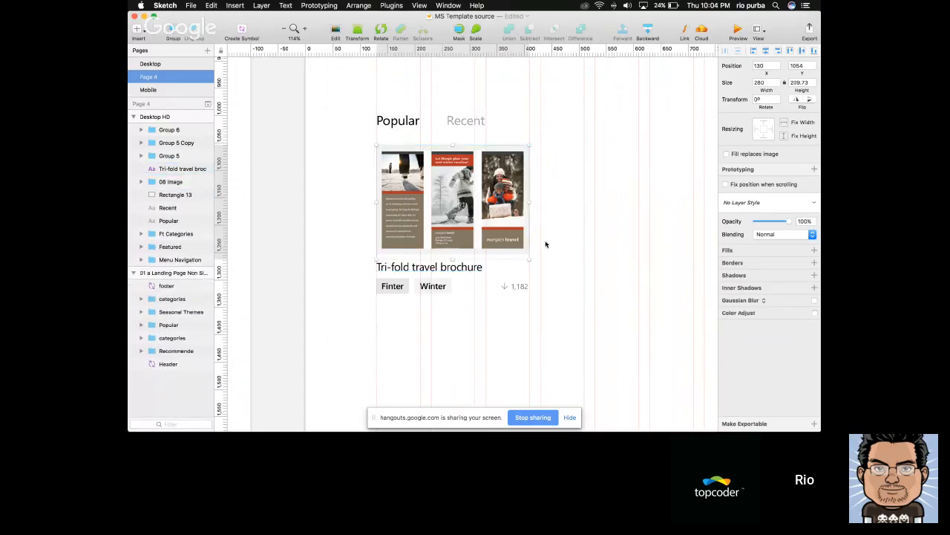
# Rename the "1,182" text layer inside the download count group as "Downloaded"
pyautogui.doubleClick(517, 287)
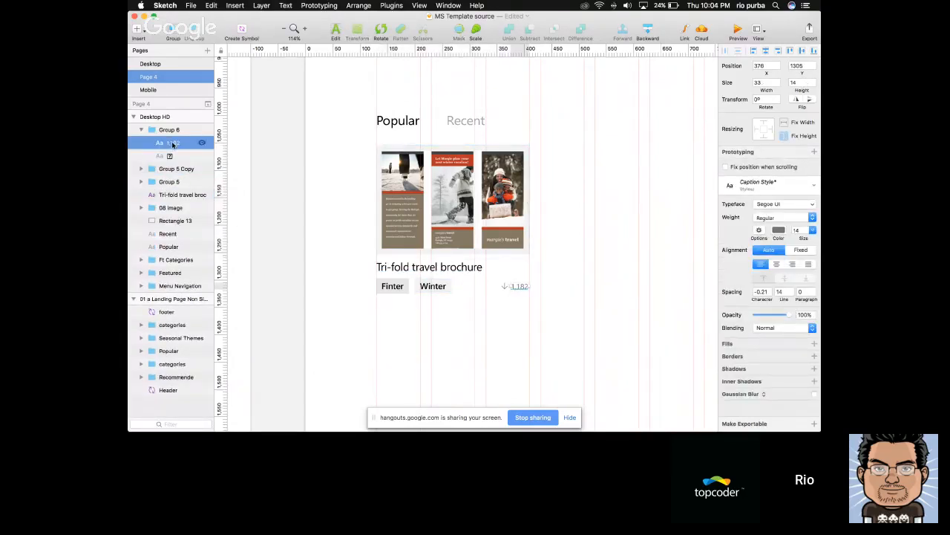
pyautogui.doubleClick(173, 144)
pyautogui.write('Downloaded')
pyautogui.press('Return')
# Rename the card's "Tri-fold travel brochure" text layer as "Title"
pyautogui.click(383, 287)
pyautogui.doubleClick(389, 287)
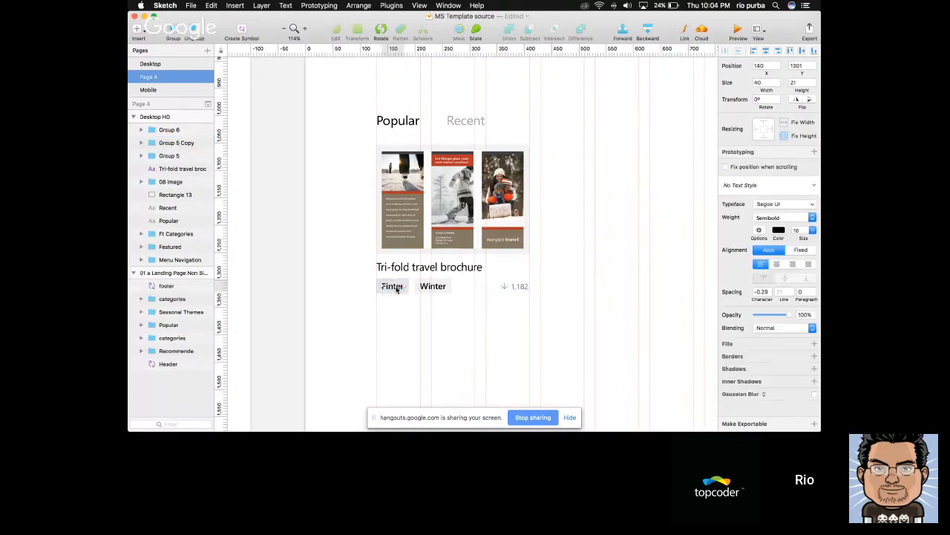
pyautogui.click(396, 274)
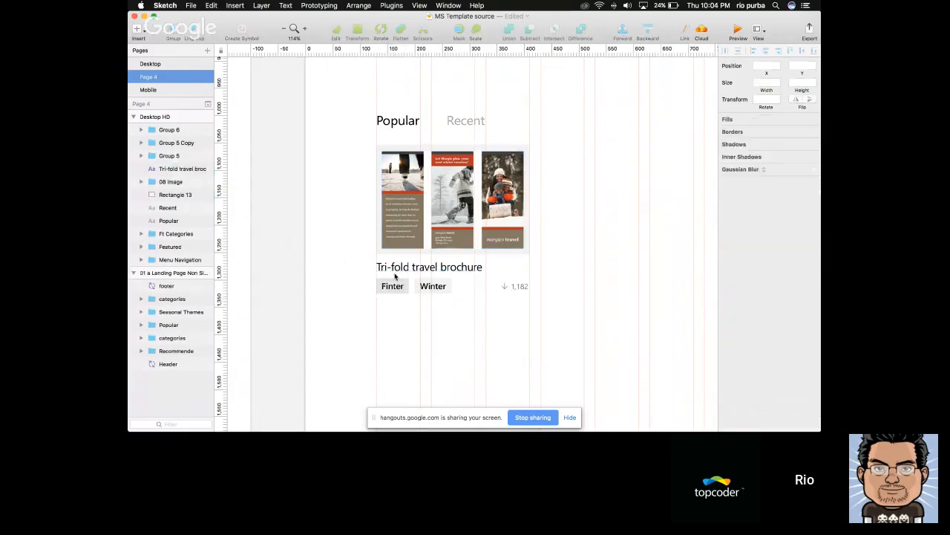
pyautogui.doubleClick(187, 168)
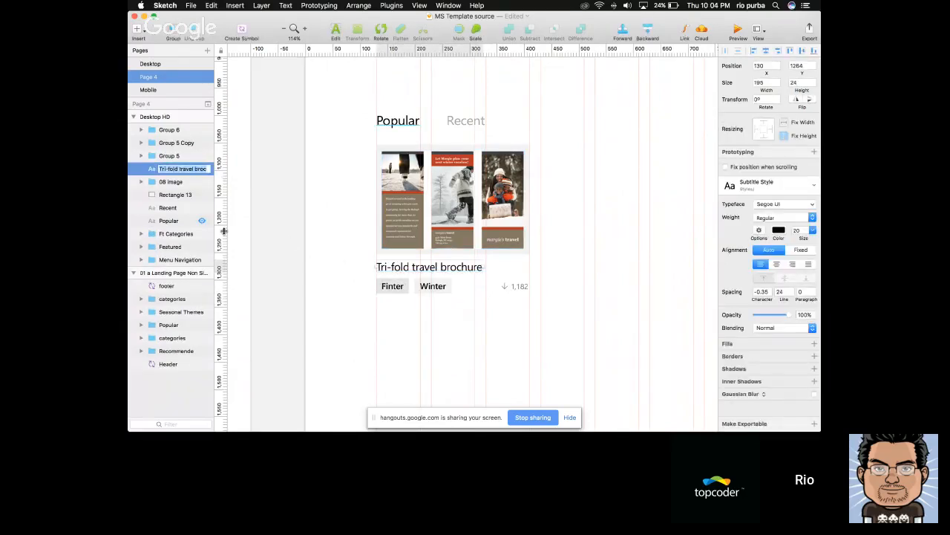
pyautogui.write('Title')
pyautogui.press('Return')
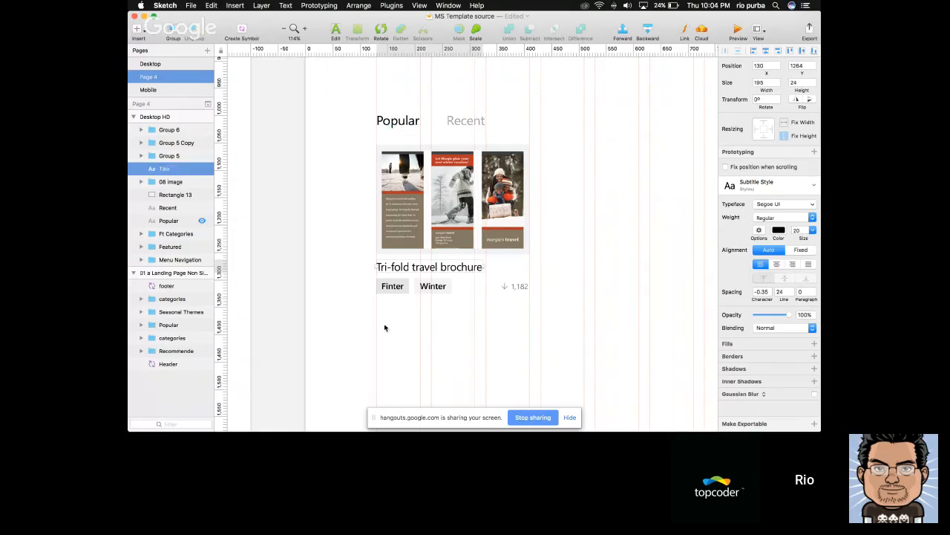
# Rename the "Finter" tag's text layer as "1st Tag" and the "Winter" tag's text layer as "2nd Tag"
pyautogui.click(399, 288)
pyautogui.doubleClick(173, 170)
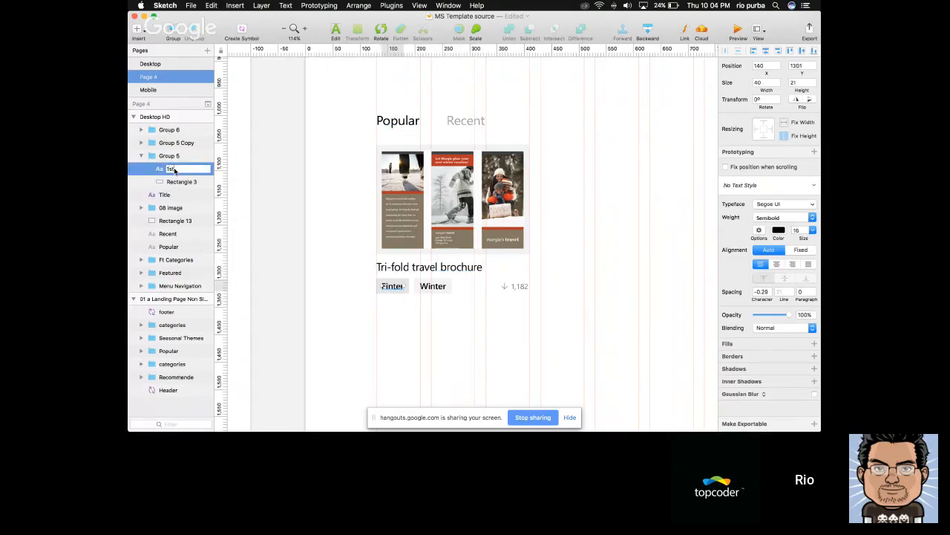
pyautogui.write('1st Tag')
pyautogui.press('Return')
pyautogui.click(433, 284)
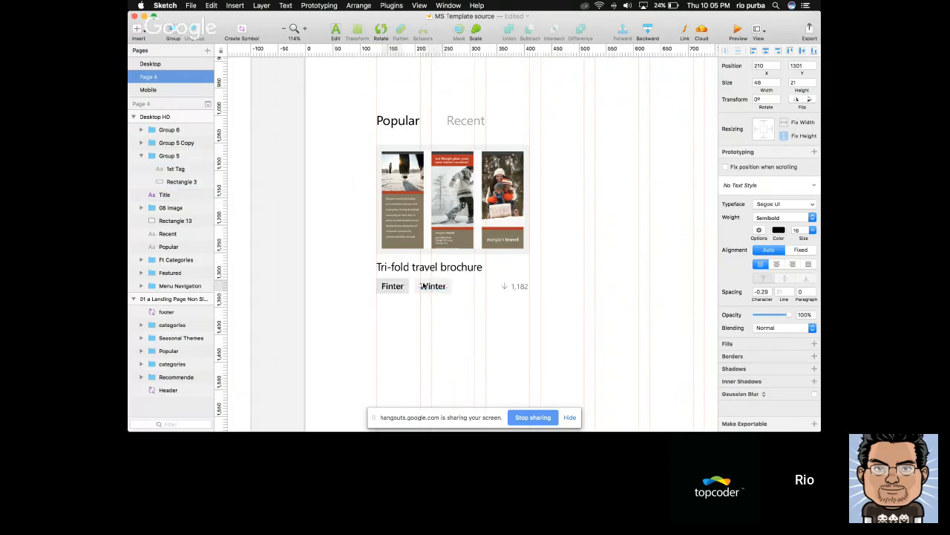
pyautogui.doubleClick(172, 157)
pyautogui.write('2nd Tag')
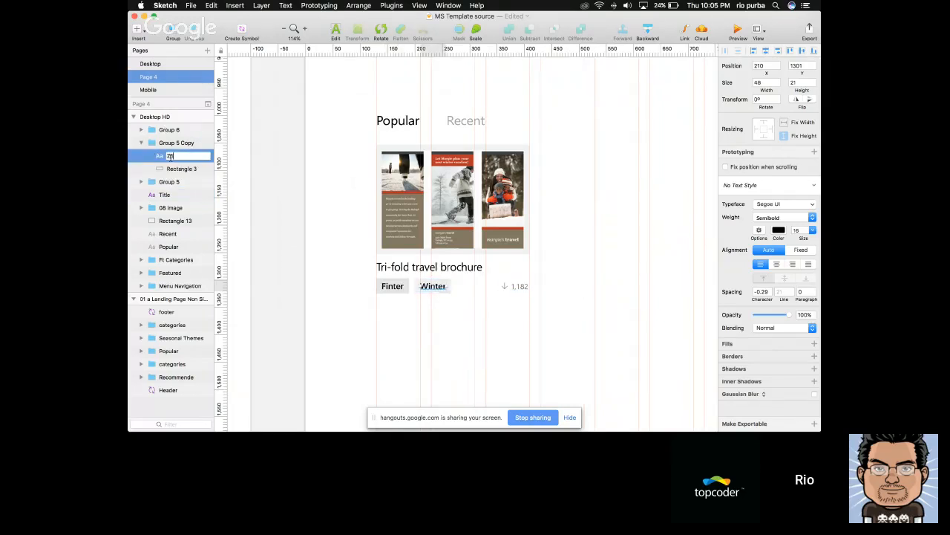
pyautogui.press('Return')
# Select all layers of the travel brochure card under the Popular heading and group them
pyautogui.click(437, 325)
pyautogui.scroll(-3, 436, 325)
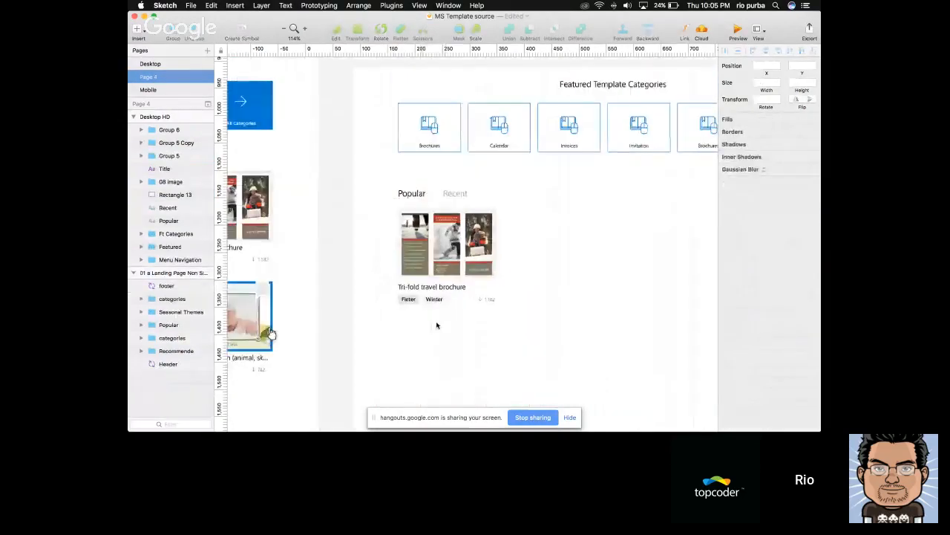
pyautogui.moveTo(527, 323); pyautogui.dragTo(389, 220)
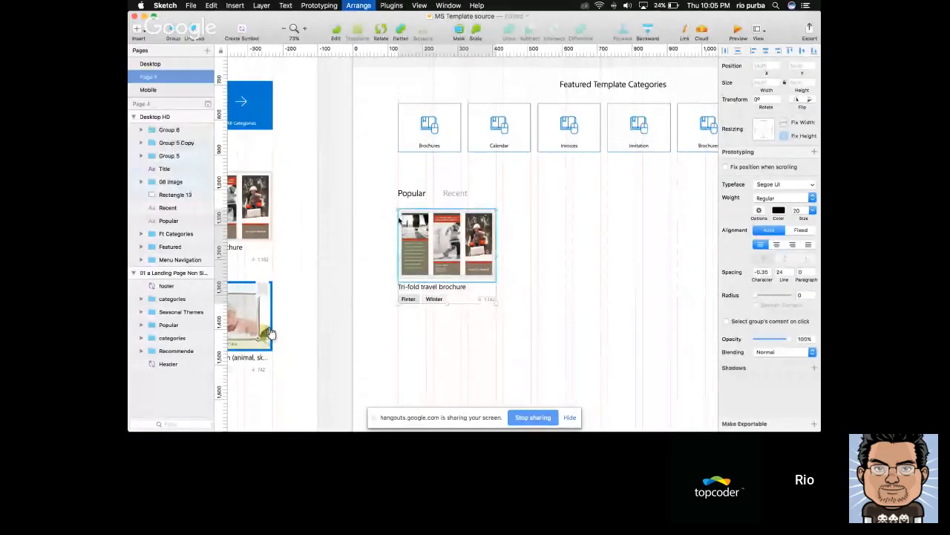
pyautogui.press('super+g')
# Convert the card group into a symbol named "TemplateThumbnail" and send it to the Symbols page
pyautogui.click(241, 33)
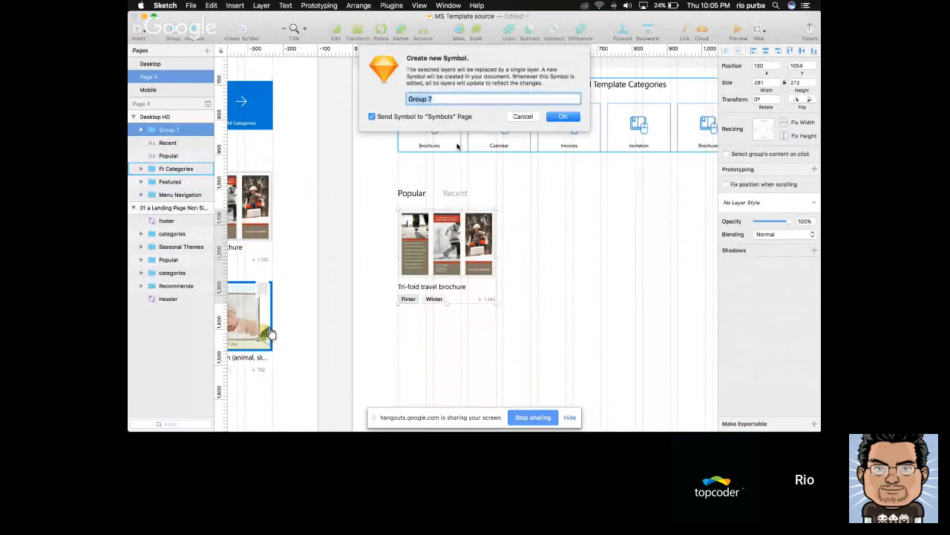
pyautogui.write('Item')
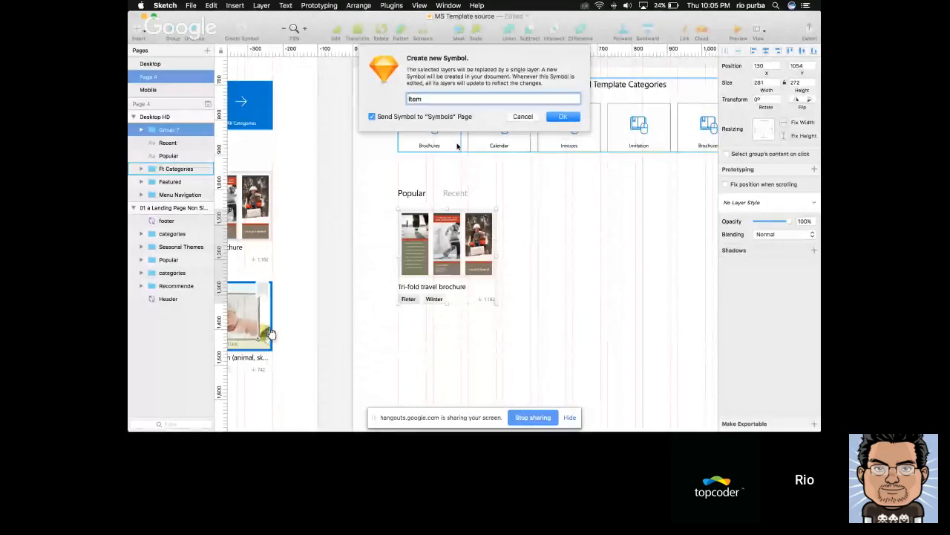
pyautogui.press('super+Left')
pyautogui.write('Templ')
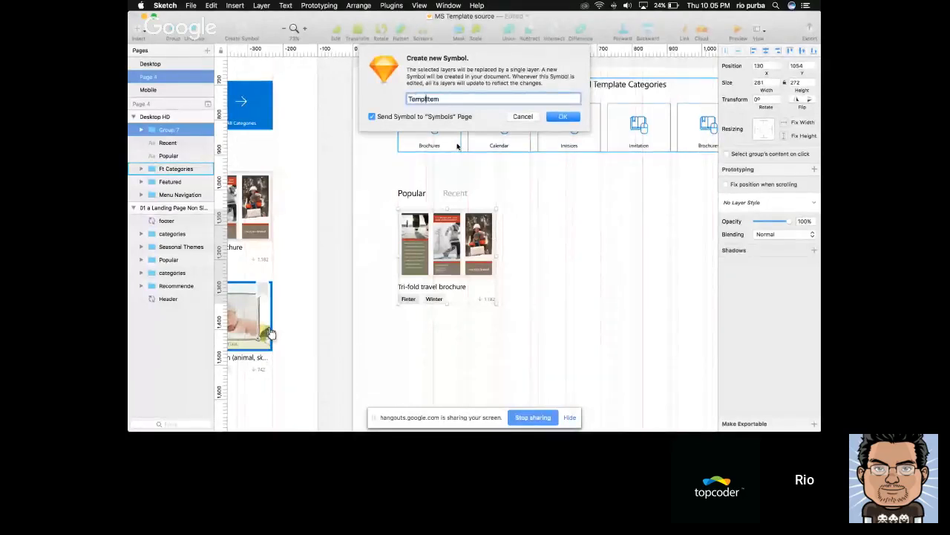
pyautogui.press('super+a')
pyautogui.write('Te')
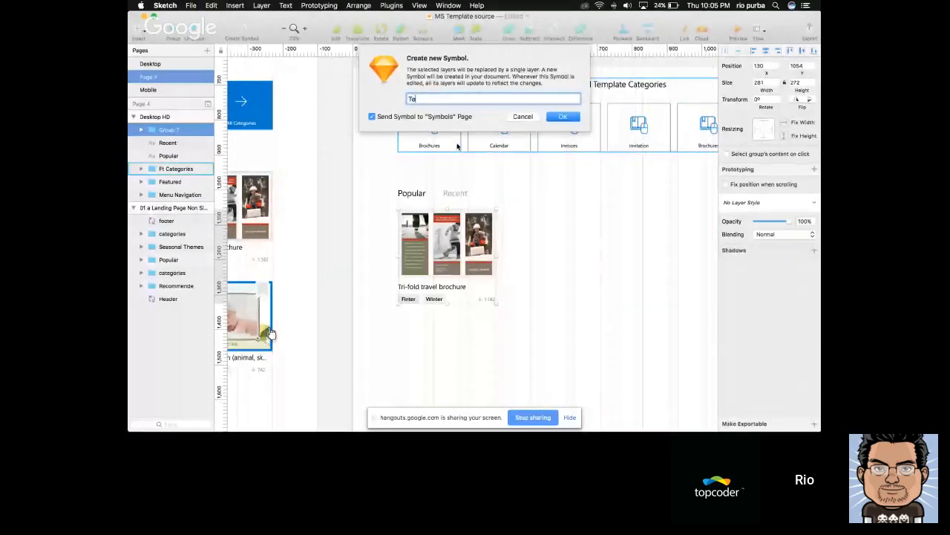
pyautogui.write('mplateThumbnail')
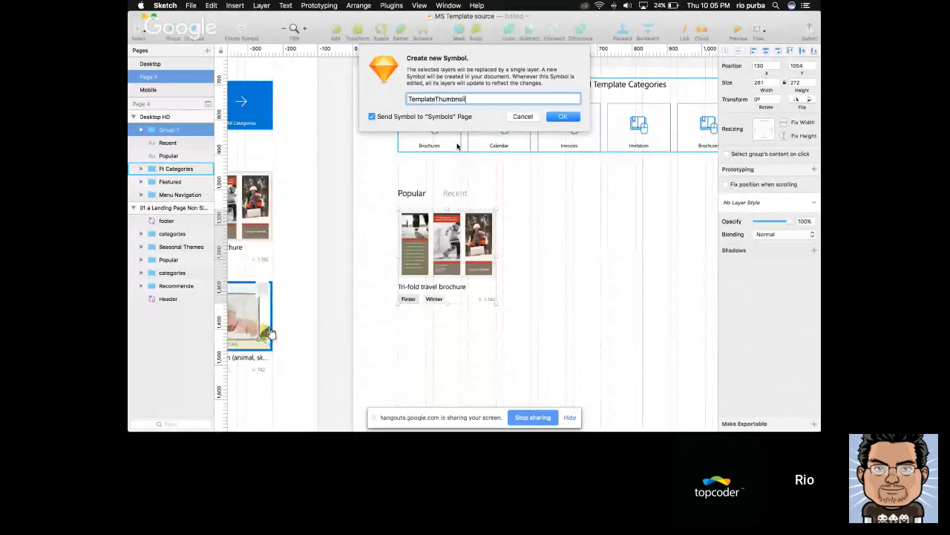
pyautogui.press('Return')
# Duplicate the TemplateThumbnail card alongside the first one at X 429, Y 1054
pyautogui.scroll(-5, 524, 273)
pyautogui.click(526, 272)
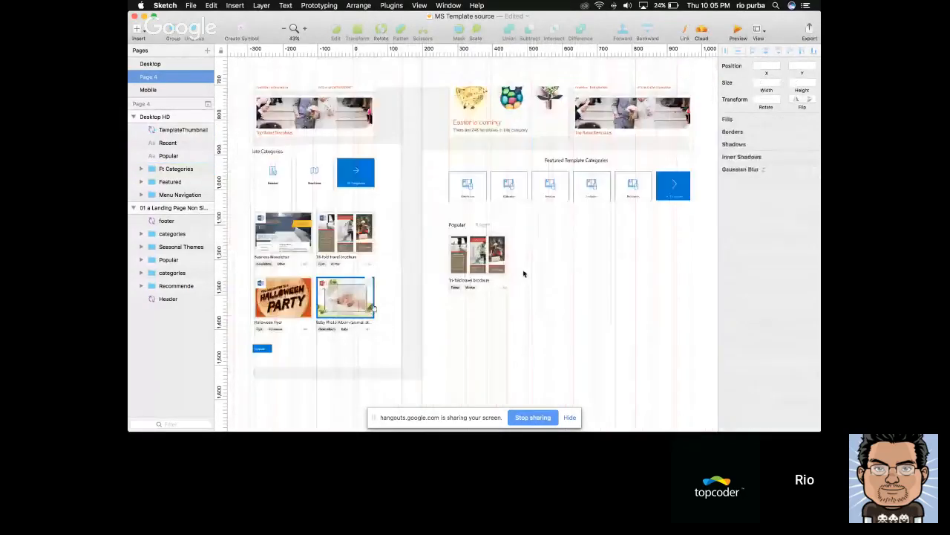
pyautogui.hscroll(1, 526, 273)
pyautogui.moveTo(438, 260); pyautogui.dragTo(501, 261)
pyautogui.scroll(5, 500, 261)
pyautogui.scroll(-1, 503, 262)
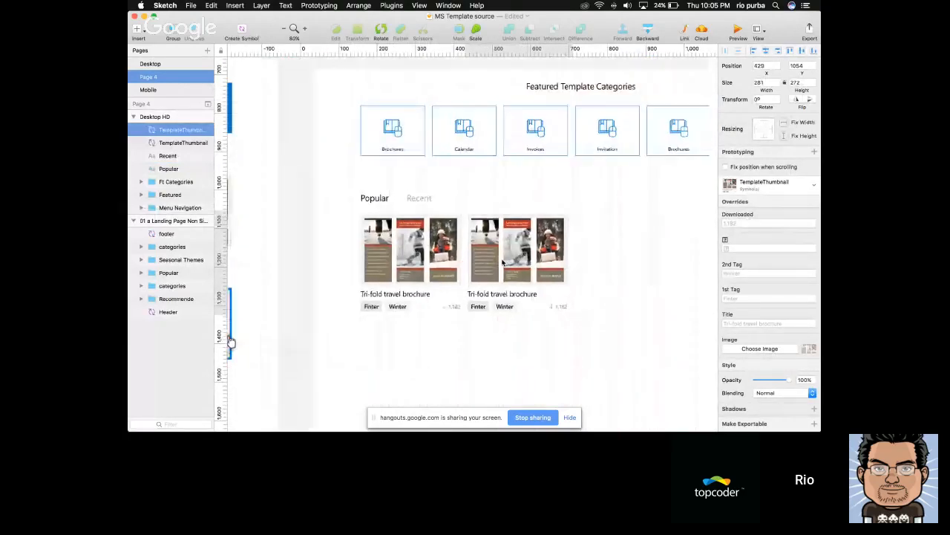
# Duplicate the two Popular cards along the same row at X 730 and 1029 to make a row of four
pyautogui.scroll(-3, 503, 262)
pyautogui.hscroll(1, 503, 262)
pyautogui.keyDown('shift'); pyautogui.click(427, 258); pyautogui.keyUp('shift')
pyautogui.press('super+d')
pyautogui.moveTo(427, 257); pyautogui.dragTo(594, 258)
pyautogui.hscroll(2, 572, 260)
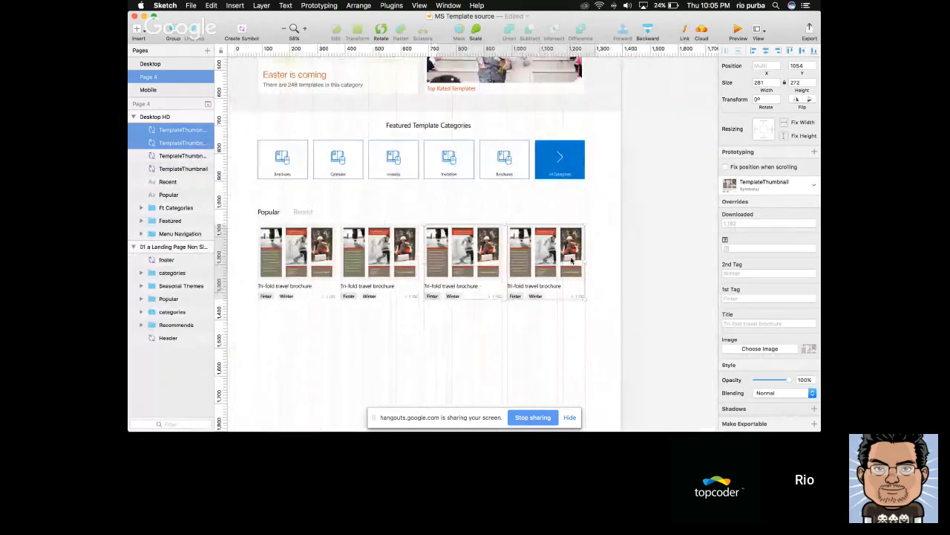
# Duplicate the row of four Popular cards directly below as a second row at Y 1356
pyautogui.click(501, 327)
pyautogui.scroll(-2, 252, 219)
pyautogui.hscroll(-1, 252, 219)
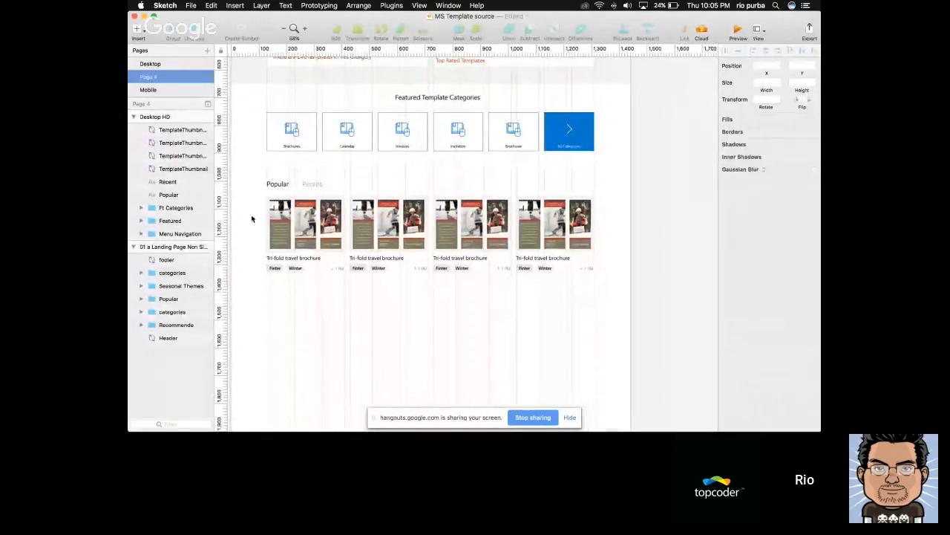
pyautogui.moveTo(252, 219); pyautogui.dragTo(573, 305)
pyautogui.press('super+d')
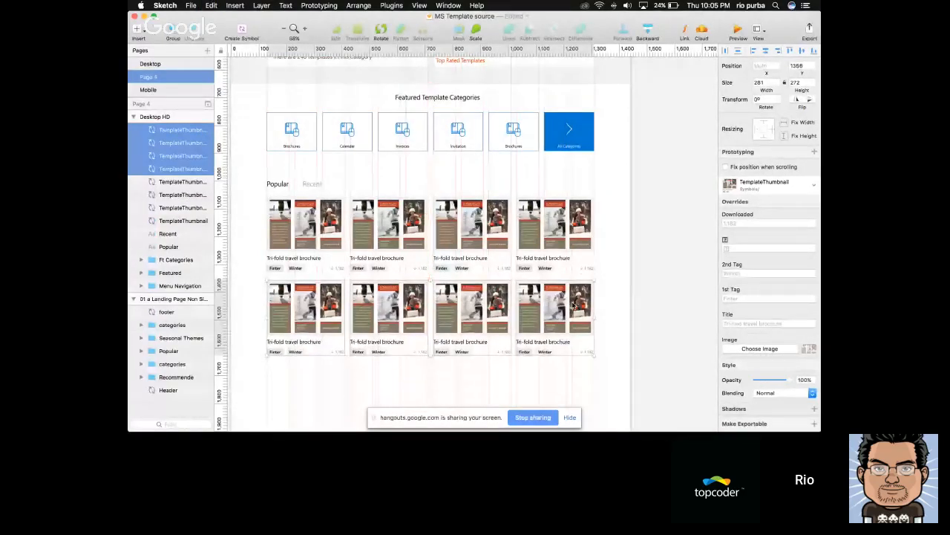
pyautogui.scroll(-3, 572, 306)
pyautogui.hscroll(-2, 573, 306)
pyautogui.click(389, 369)
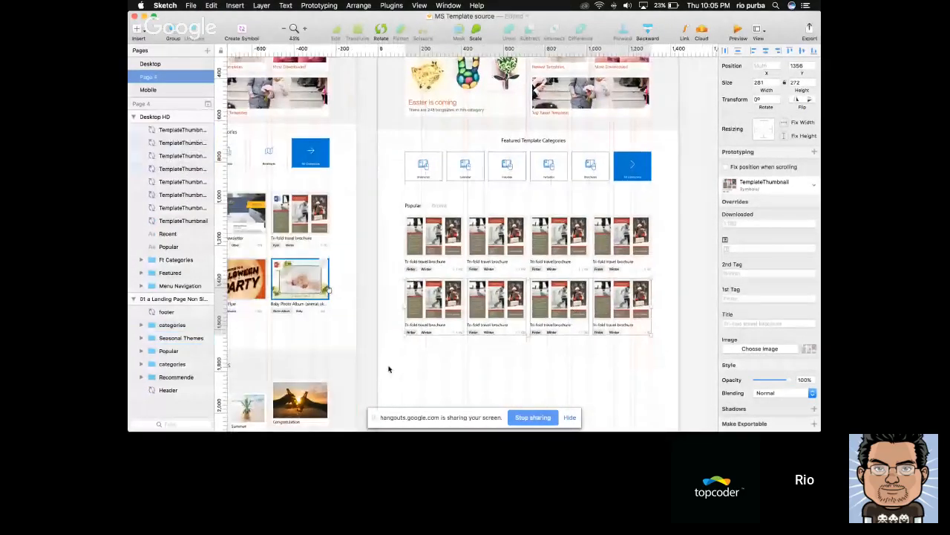
pyautogui.hscroll(-2, 388, 369)
pyautogui.keyDown('super'); pyautogui.click(310, 208); pyautogui.keyUp('super')
pyautogui.press('super+c')
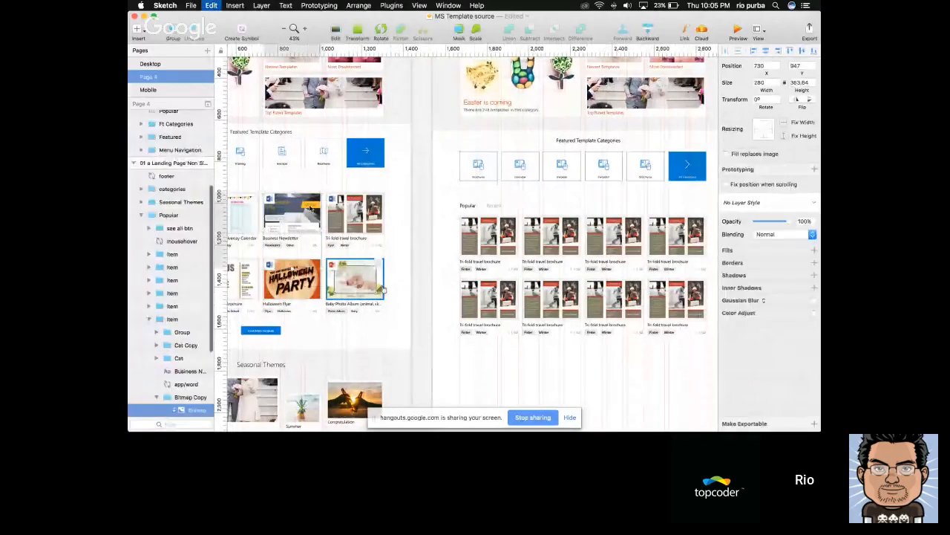
pyautogui.hscroll(-2, 462, 240)
pyautogui.keyDown('super'); pyautogui.click(289, 220); pyautogui.keyUp('super')
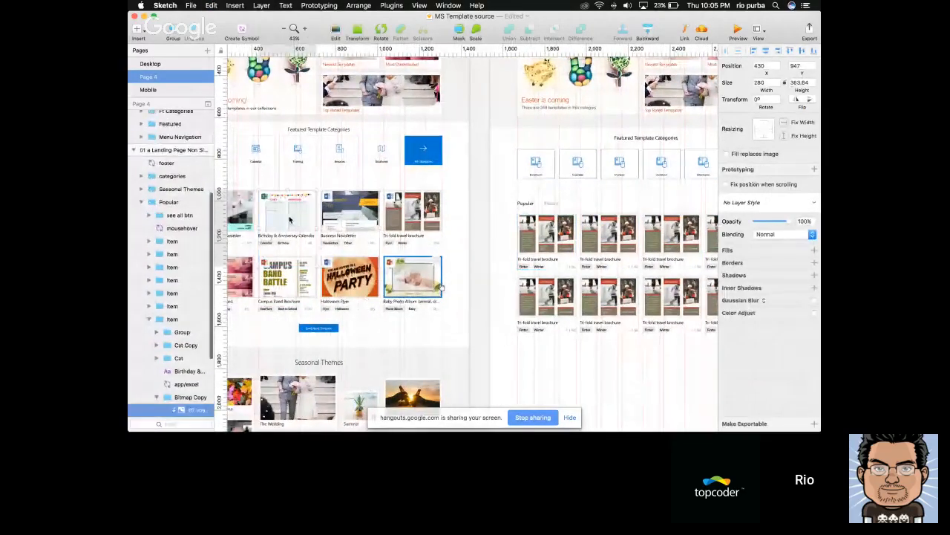
pyautogui.keyDown('super'); pyautogui.click(401, 215); pyautogui.keyUp('super')
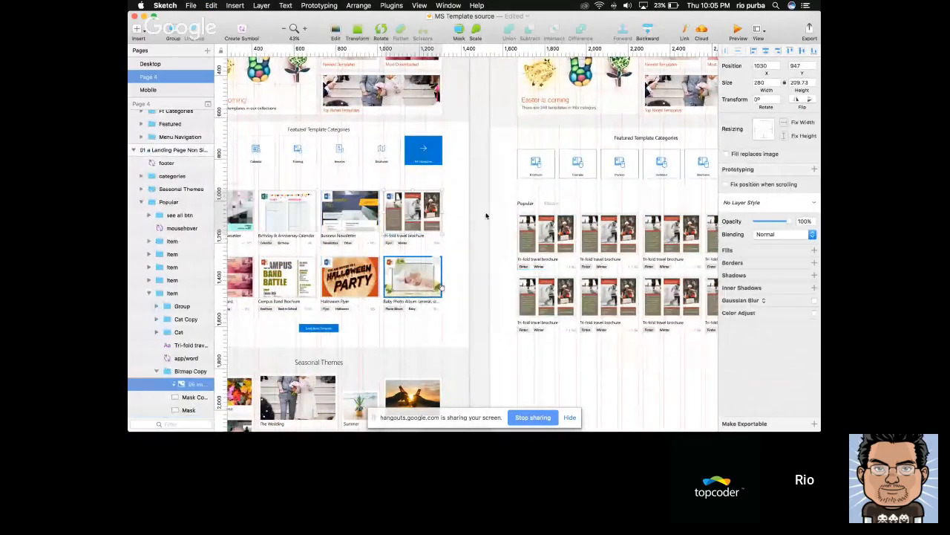
# Override the second and third first-row cards' images with the reference Baby Photo Album and Halloween Flyer pictures
pyautogui.hscroll(-1, 487, 216)
pyautogui.keyDown('super'); pyautogui.click(450, 264); pyautogui.keyUp('super')
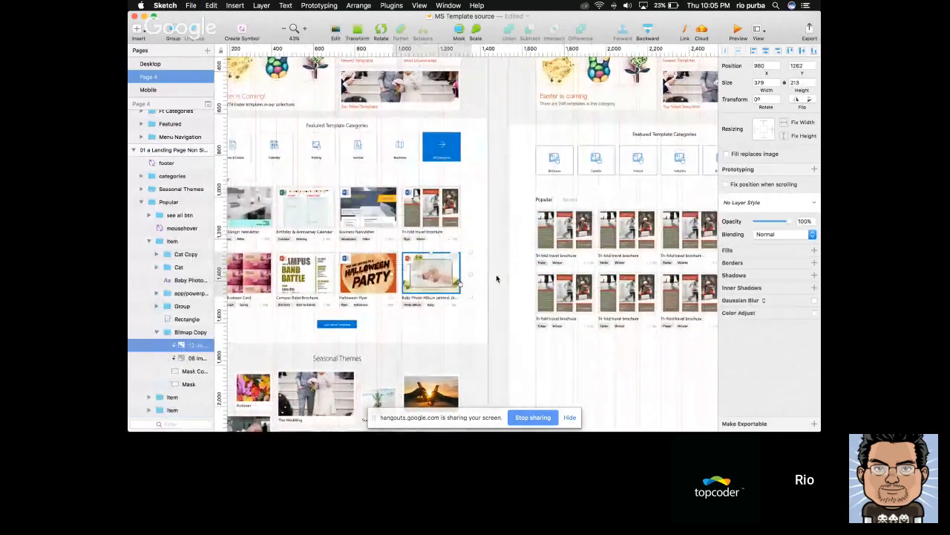
pyautogui.hscroll(2, 497, 278)
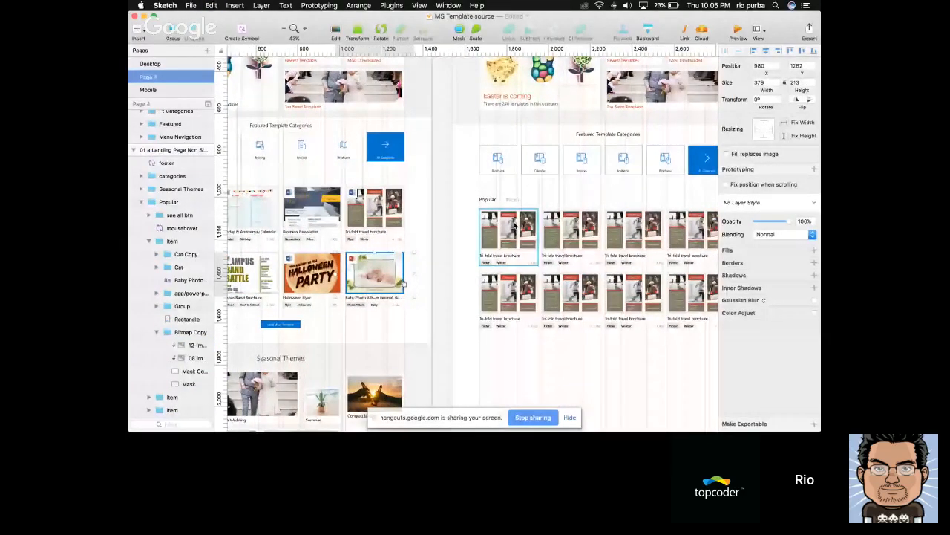
pyautogui.click(593, 233)
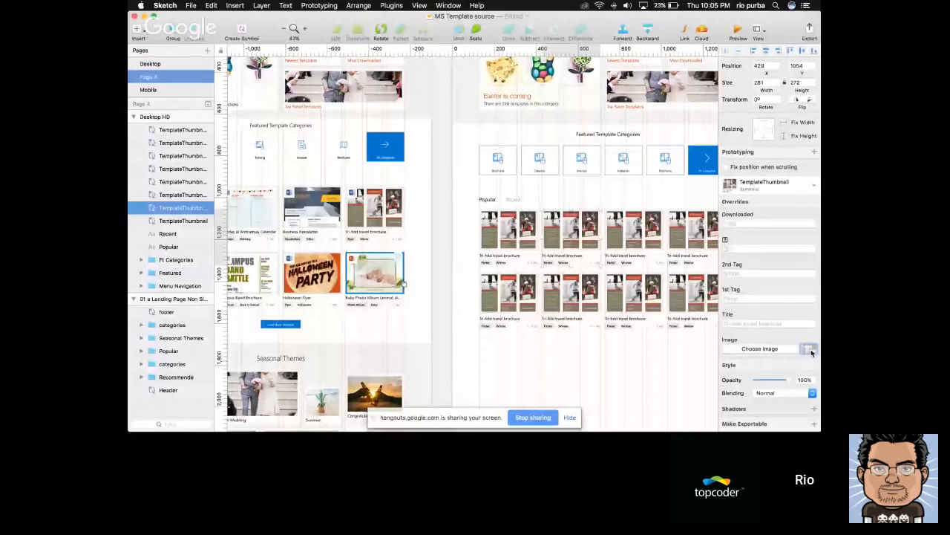
pyautogui.press('super+v')
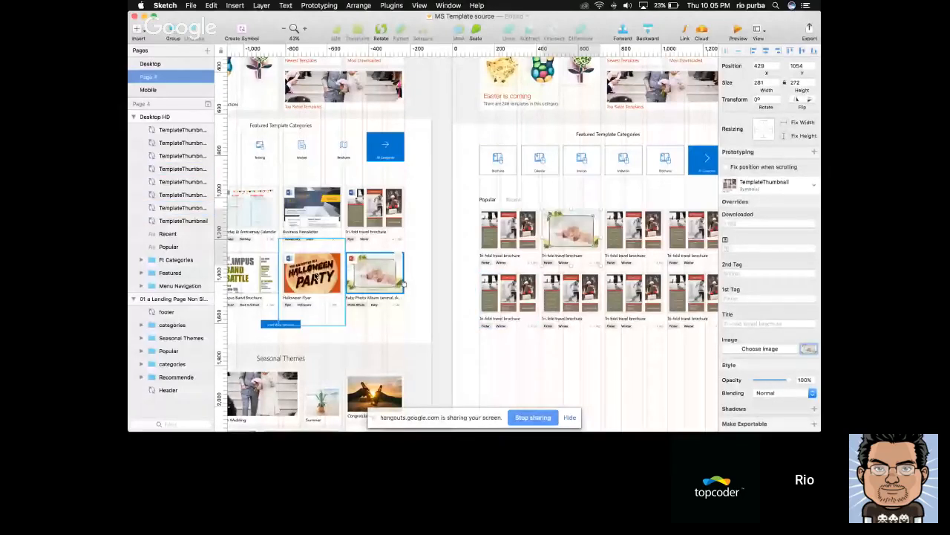
pyautogui.click(637, 231)
pyautogui.press('super+v')
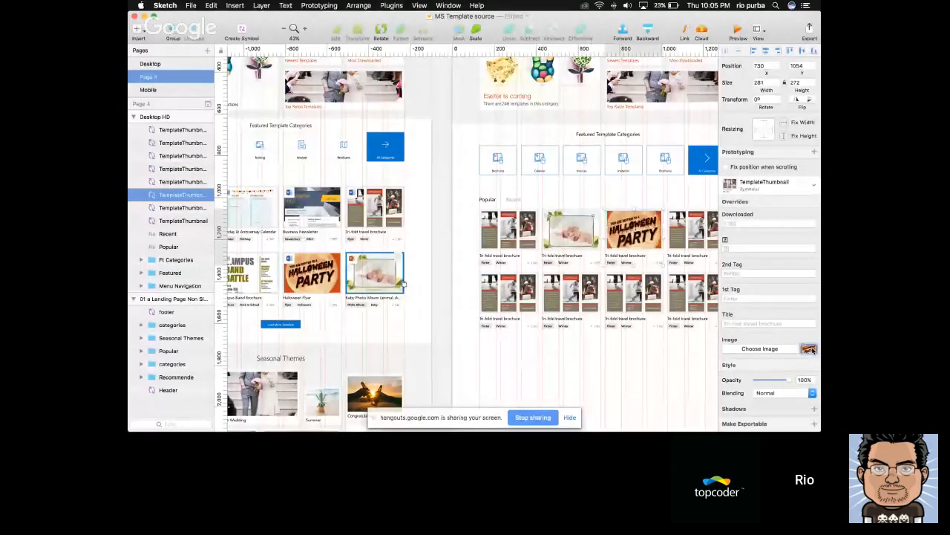
# Copy the reference Campus Band Brochure picture and use it as the image override of the first row's fourth card
pyautogui.click(317, 273)
pyautogui.hscroll(-2, 318, 272)
pyautogui.keyDown('super'); pyautogui.click(283, 273); pyautogui.keyUp('super')
pyautogui.press('super+c')
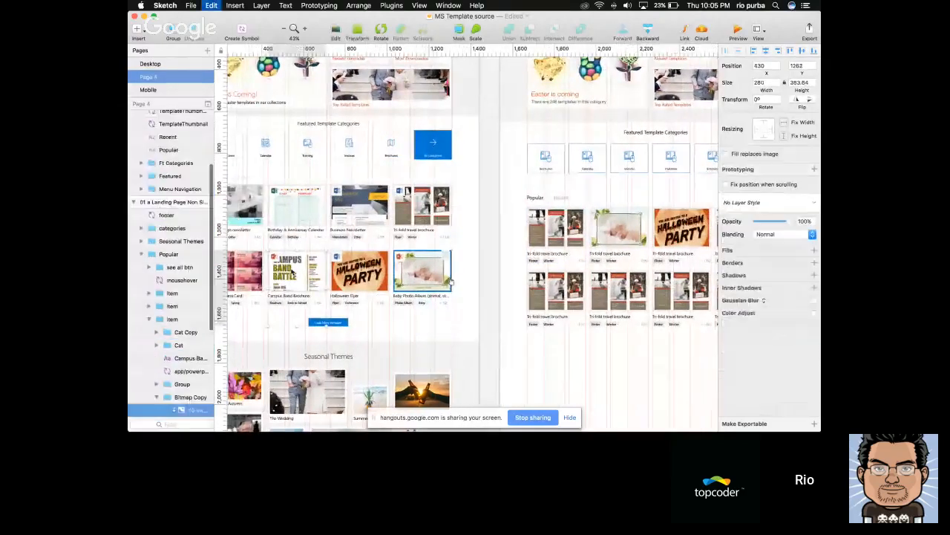
pyautogui.hscroll(5, 297, 272)
pyautogui.click(621, 235)
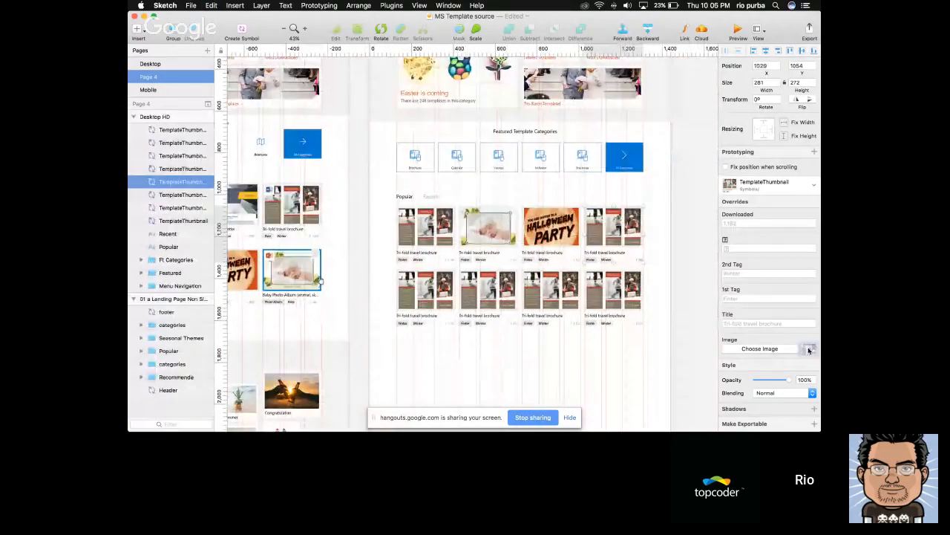
# Copy the reference business card picture and use it as the image override of the second row's first card
pyautogui.click(541, 335)
pyautogui.scroll(-2, 541, 336)
pyautogui.hscroll(-5, 540, 337)
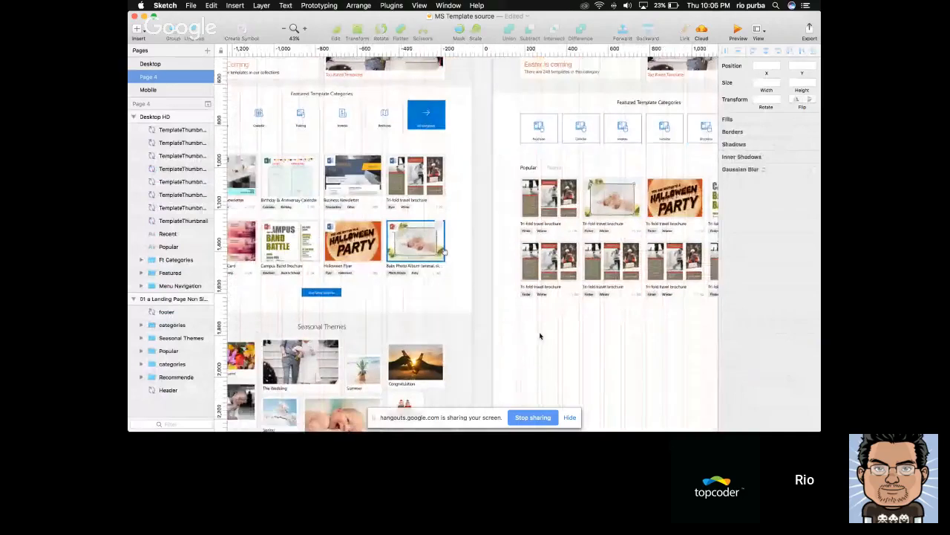
pyautogui.click(486, 337)
pyautogui.keyDown('super'); pyautogui.click(263, 256); pyautogui.keyUp('super')
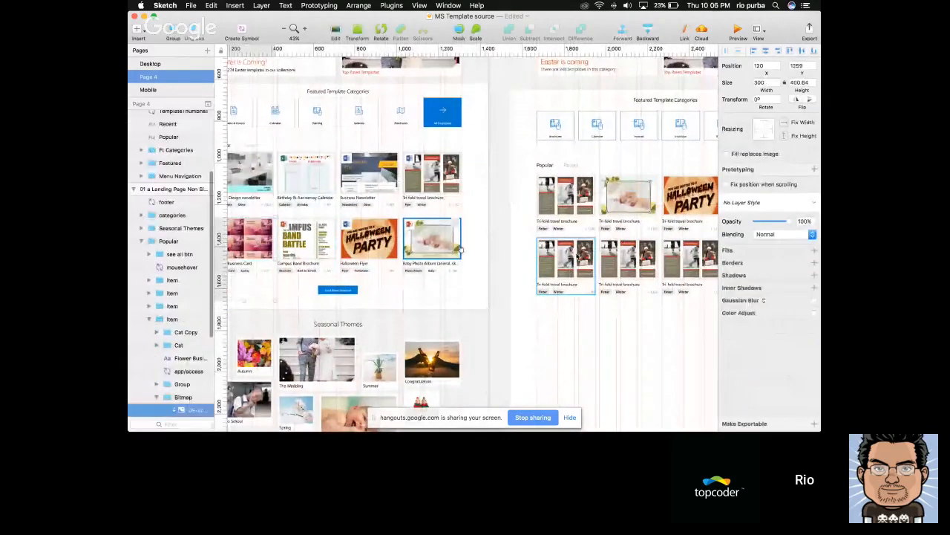
pyautogui.click(591, 256)
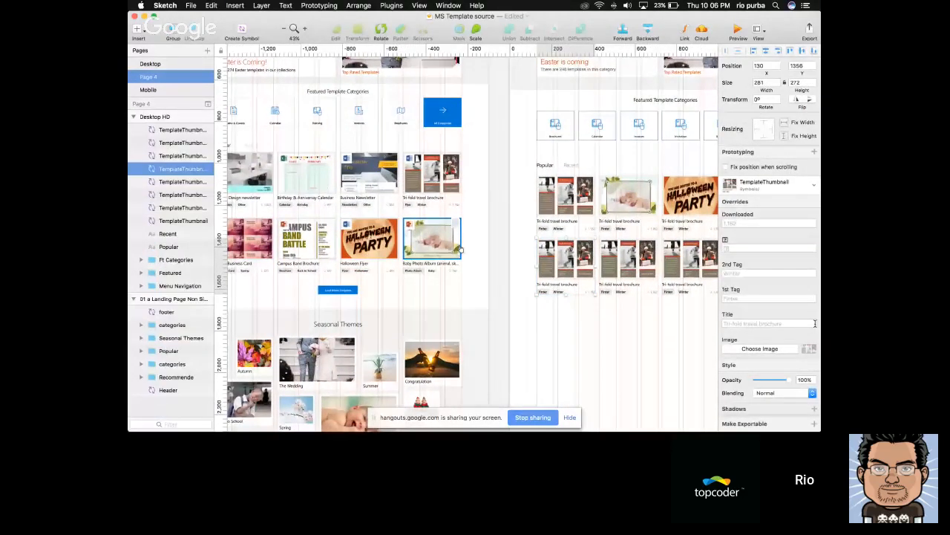
pyautogui.click(810, 348)
pyautogui.press('super+v')
pyautogui.click(532, 304)
# Override the title of the first card in the first Popular row with "Winter Brochure Template"
pyautogui.hscroll(2, 533, 303)
pyautogui.scroll(1, 532, 303)
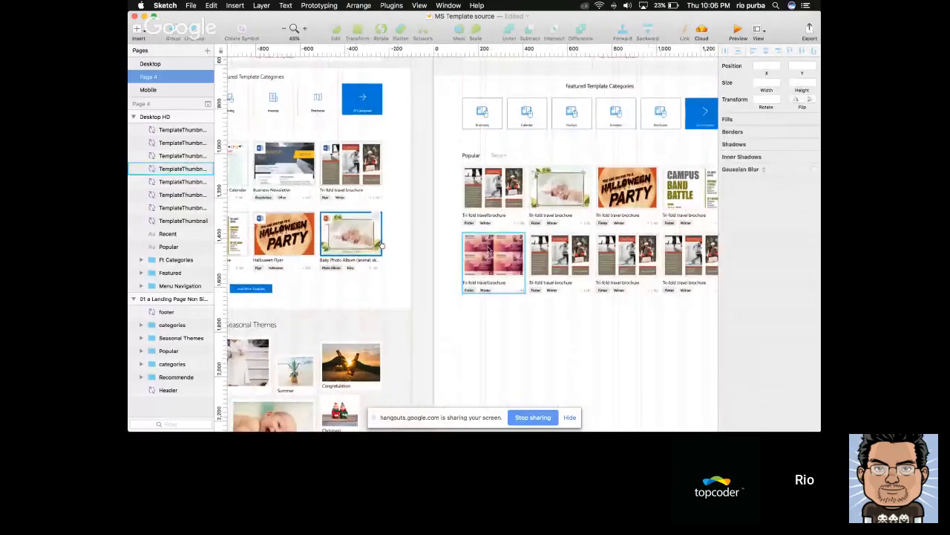
pyautogui.scroll(5, 488, 250)
pyautogui.hscroll(3, 489, 250)
pyautogui.click(424, 179)
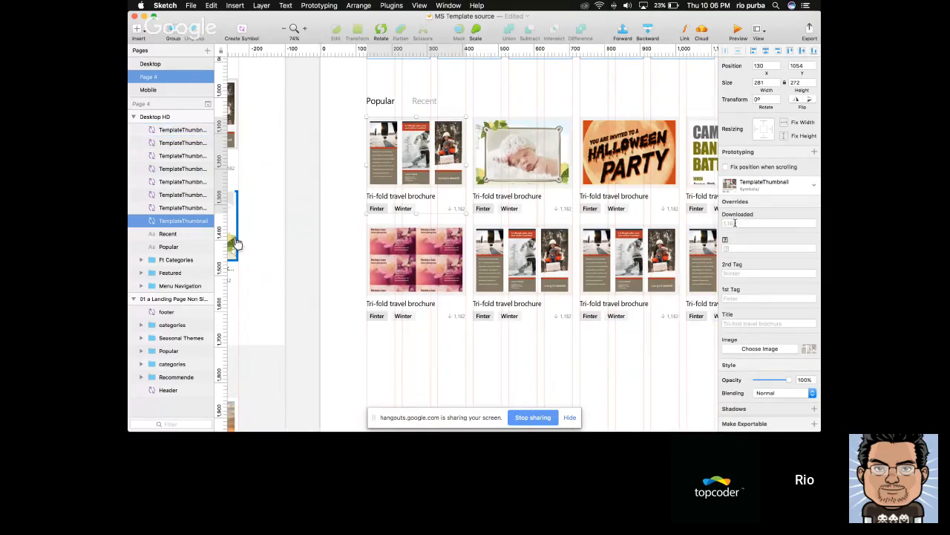
pyautogui.scroll(-1, 743, 246)
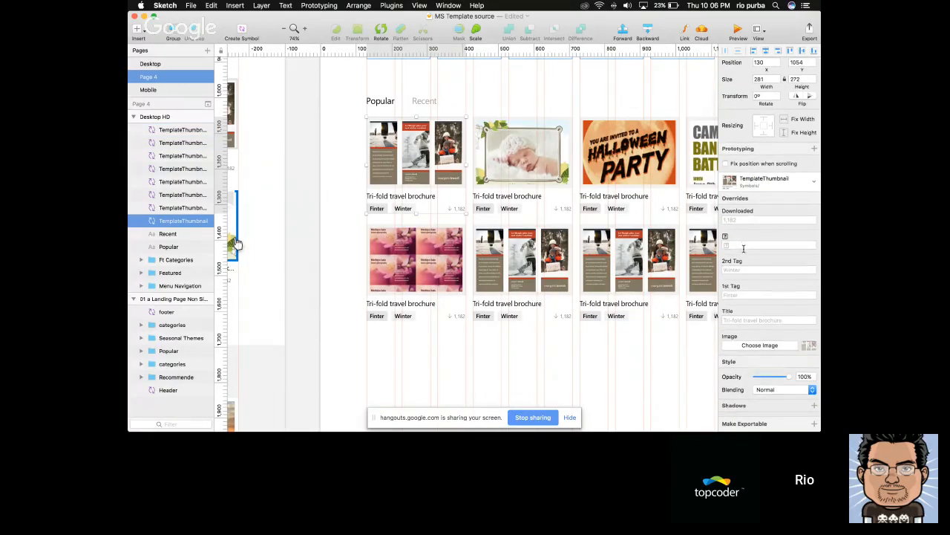
pyautogui.scroll(1, 743, 249)
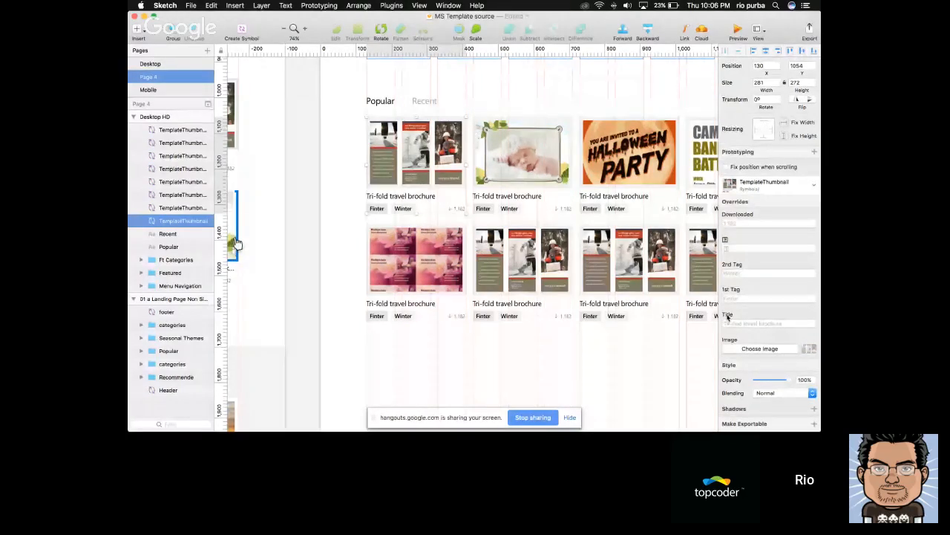
pyautogui.click(749, 328)
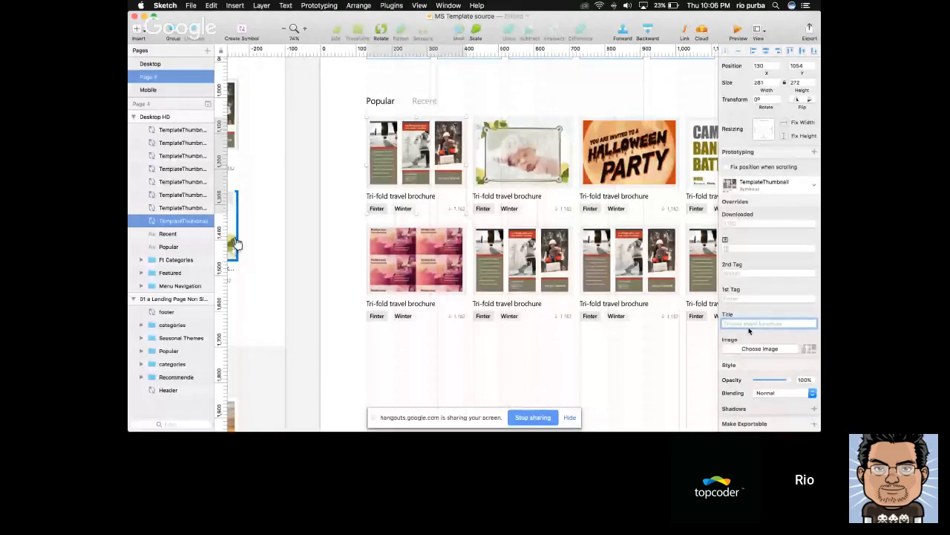
pyautogui.write('Winter Brochure Template')
pyautogui.press('Return')
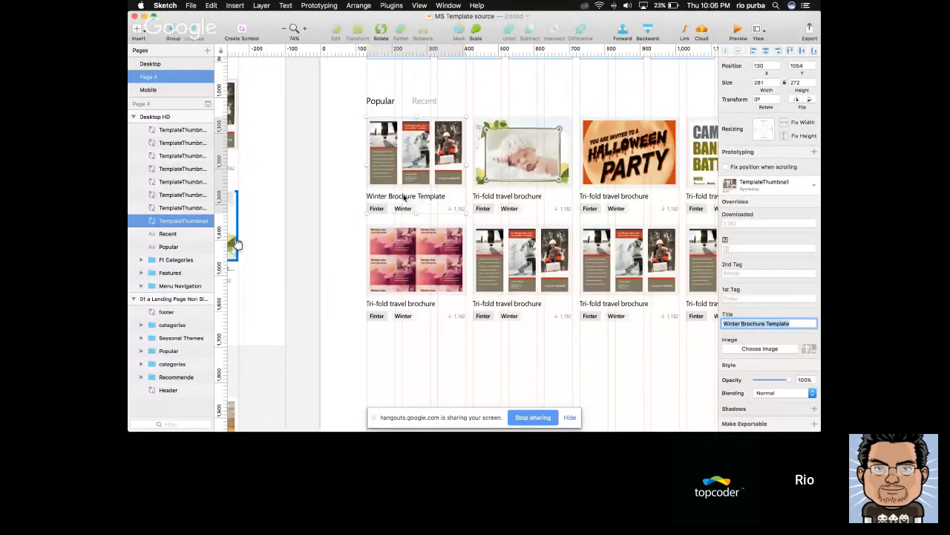
# Group the Popular and Recent headings with all eight template cards on the Desktop HD artboard
pyautogui.click(325, 250)
pyautogui.scroll(-5, 325, 251)
pyautogui.hscroll(-4, 324, 251)
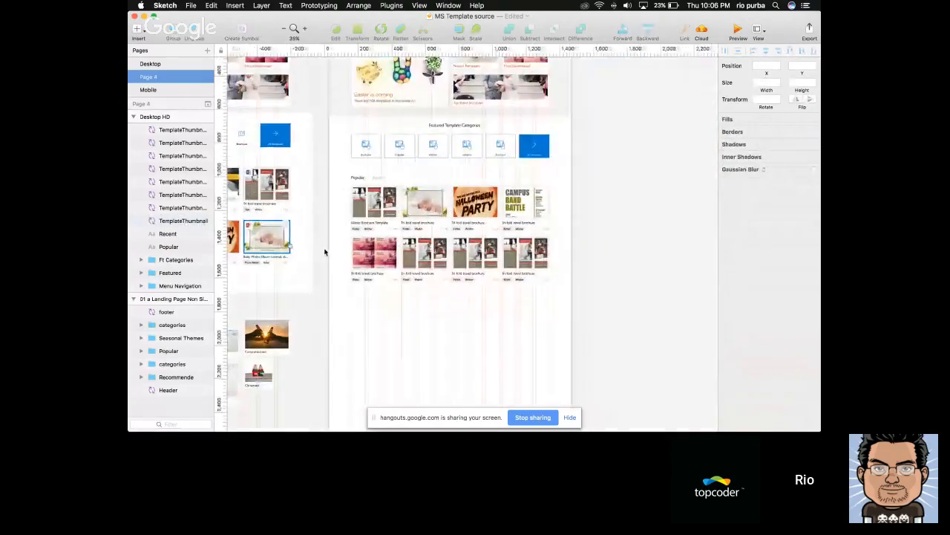
pyautogui.hscroll(3, 463, 272)
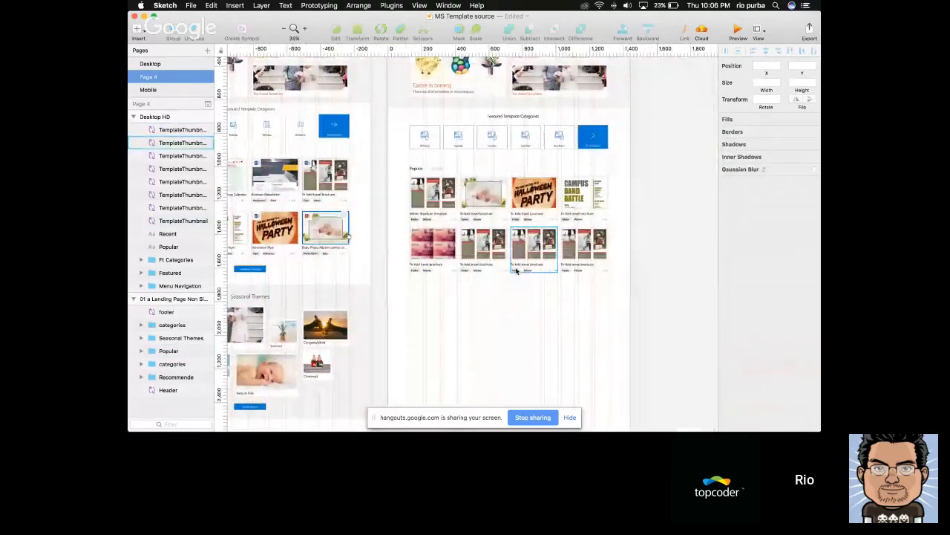
pyautogui.moveTo(620, 292); pyautogui.dragTo(409, 159)
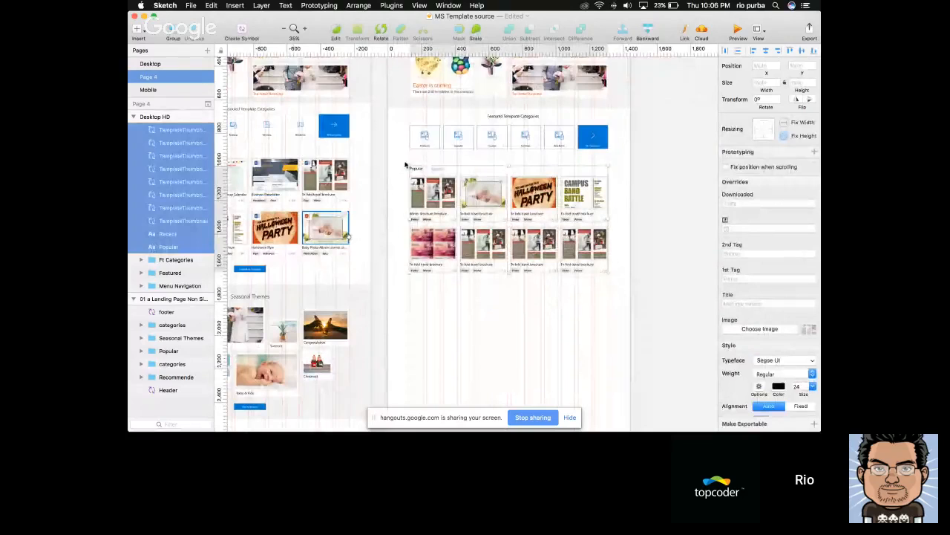
pyautogui.press('cmd+g')
# Draw a button rectangle about 181 by 36 centred beneath the second row of Popular cards, at X 630, Y 1675
pyautogui.hscroll(-3, 438, 327)
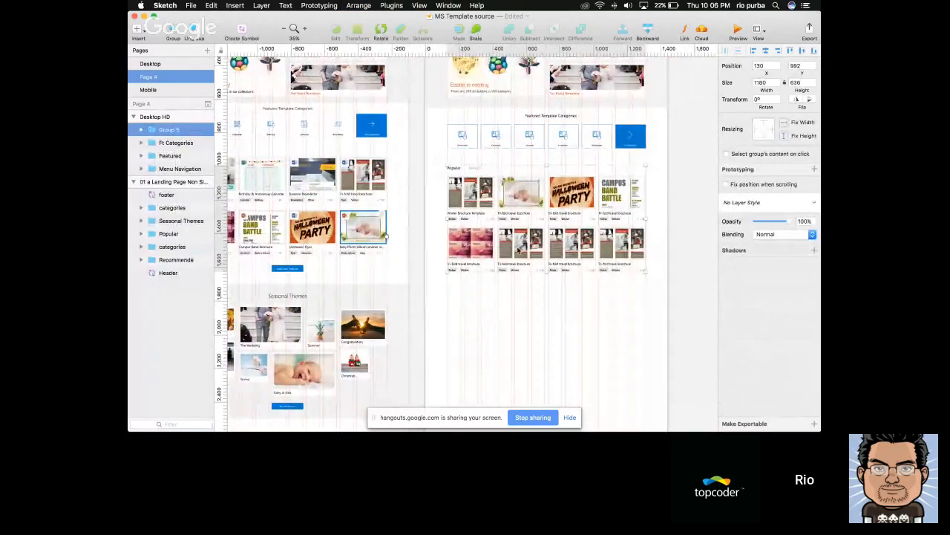
pyautogui.scroll(2, 526, 292)
pyautogui.scroll(5, 525, 291)
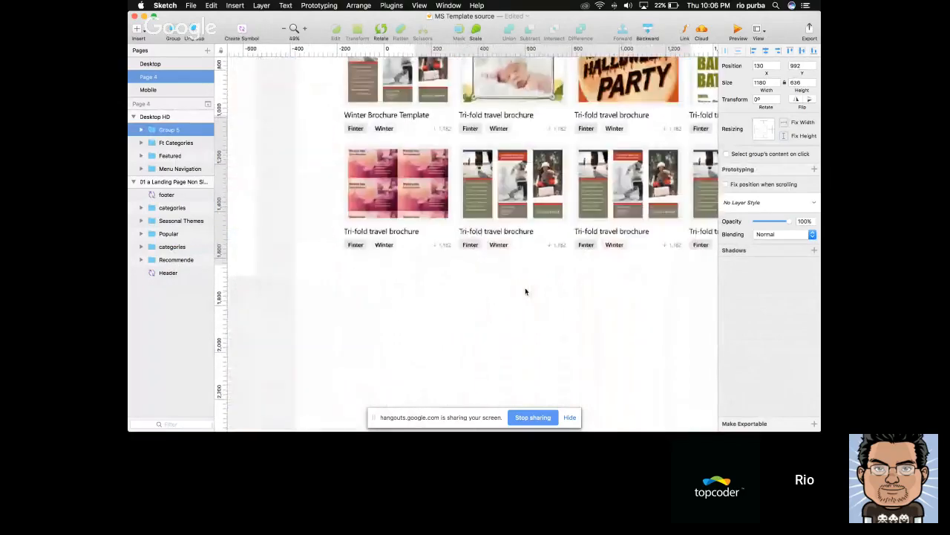
pyautogui.scroll(-5, 525, 291)
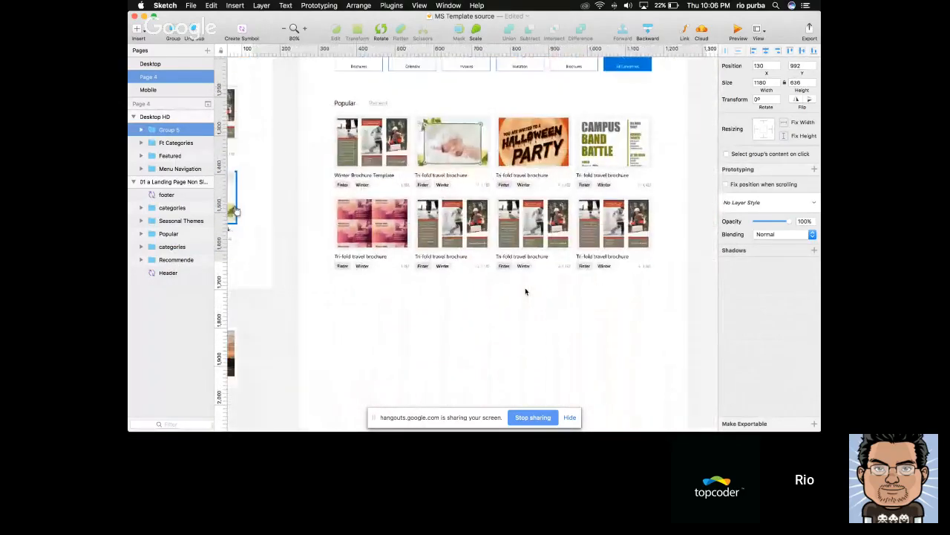
pyautogui.press('r')
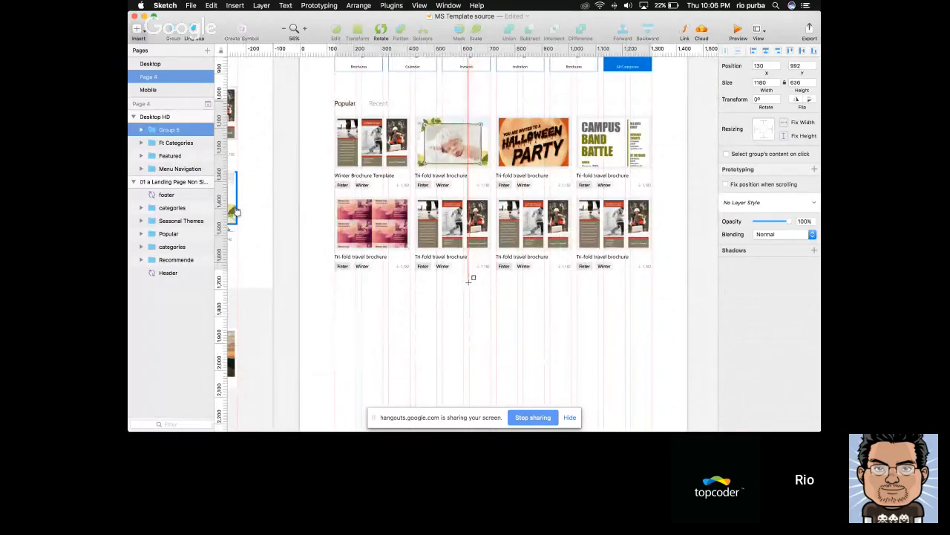
pyautogui.moveTo(470, 281); pyautogui.dragTo(518, 291)
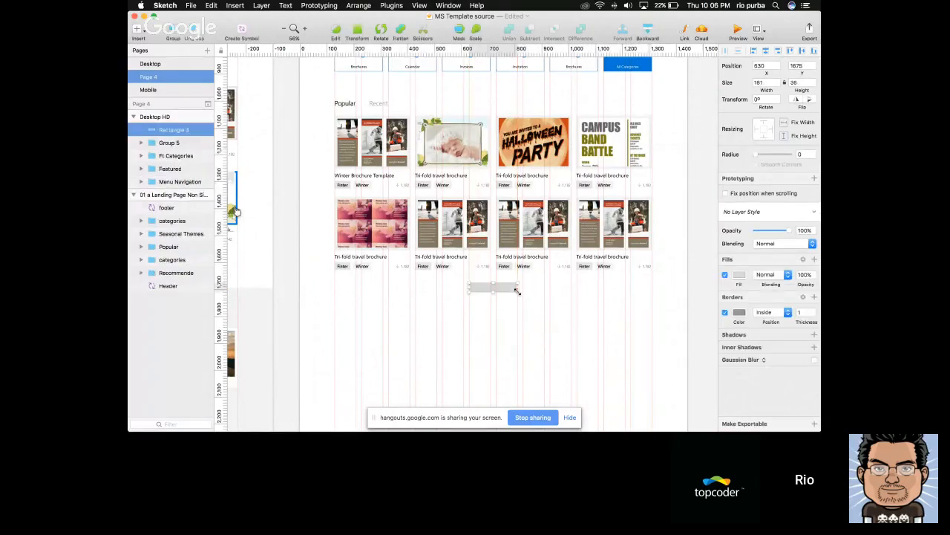
# Set the button rectangle's size to 180 wide by 40 high
pyautogui.scroll(5, 518, 291)
pyautogui.write('40')
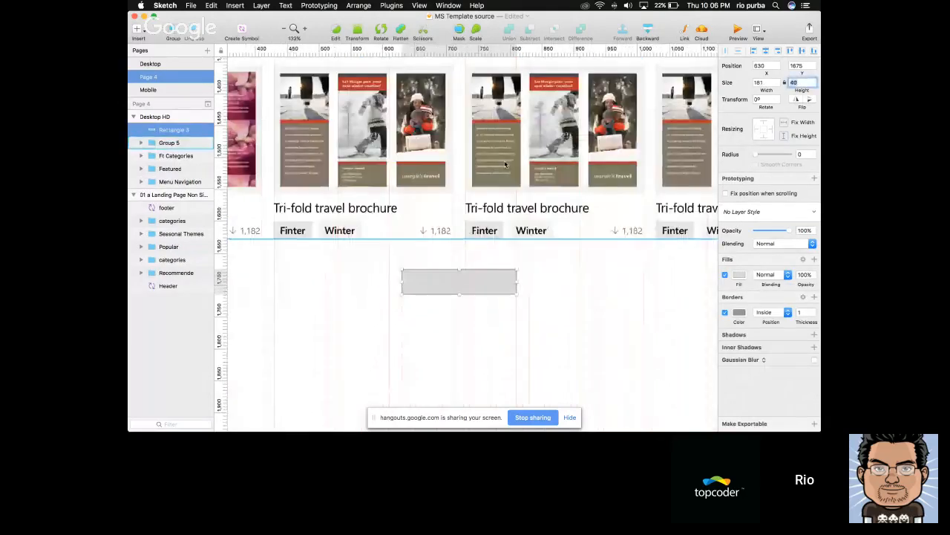
pyautogui.click(770, 83)
pyautogui.press('BackSpace')
pyautogui.write('0')
pyautogui.click(471, 312)
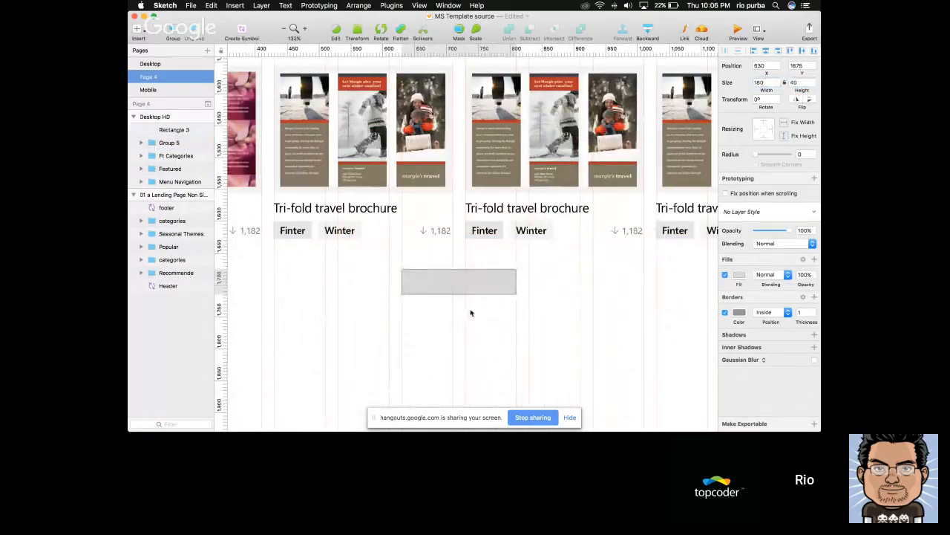
# Nudge the button rectangle down to Y 1678, fill it with the blue document colour and remove its border
pyautogui.click(473, 285)
pyautogui.press('alt')
pyautogui.press('Down')
pyautogui.press('Down')
pyautogui.press('Down')
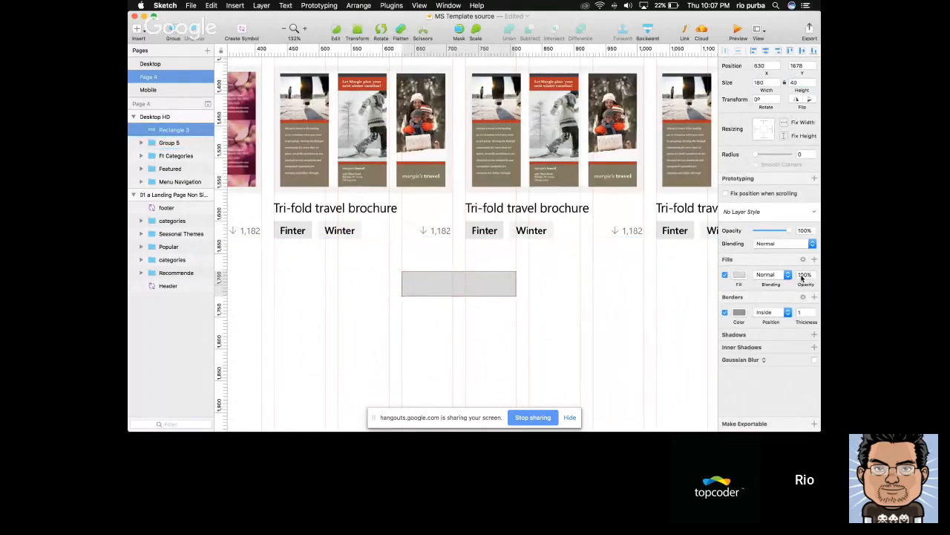
pyautogui.click(738, 275)
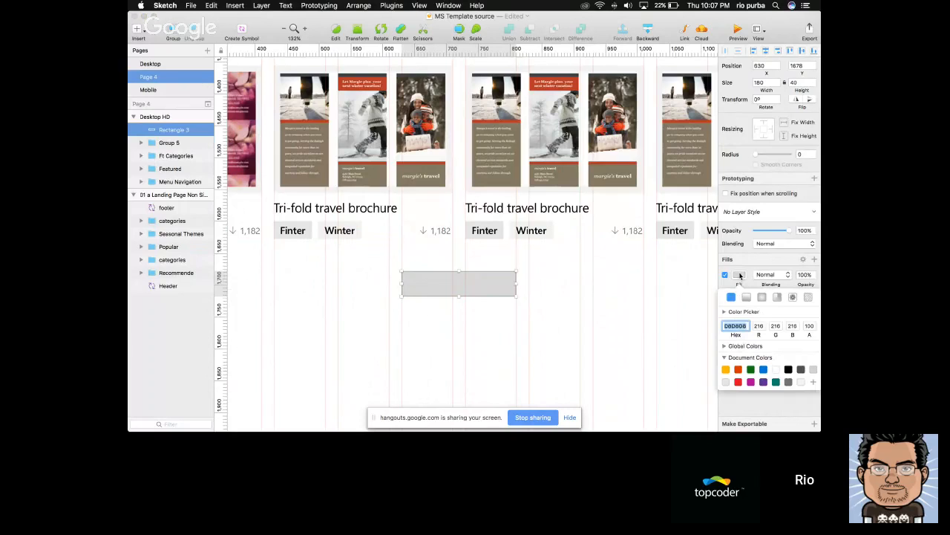
pyautogui.click(765, 372)
pyautogui.press('Escape')
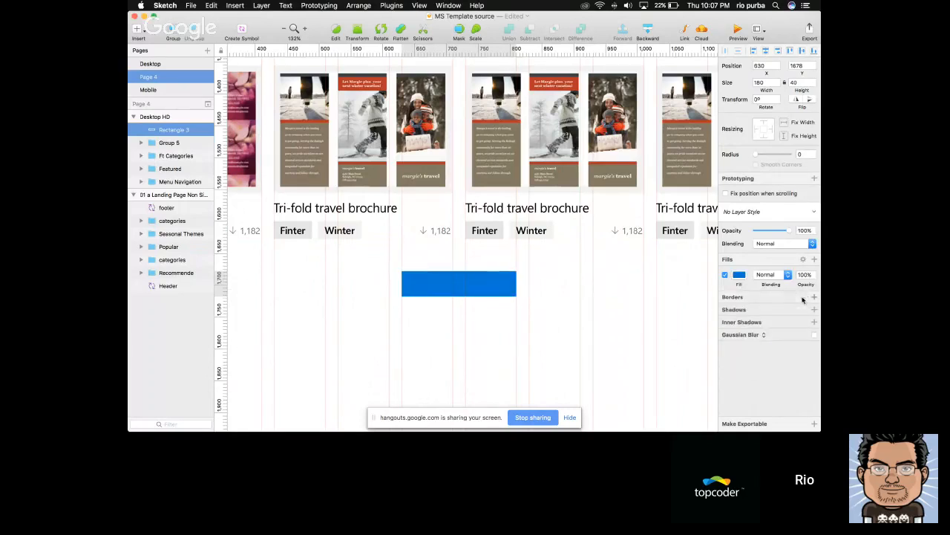
# Add the text "See all templates" on the blue button rectangle and colour it white (FFFFFF)
pyautogui.scroll(-5, 499, 228)
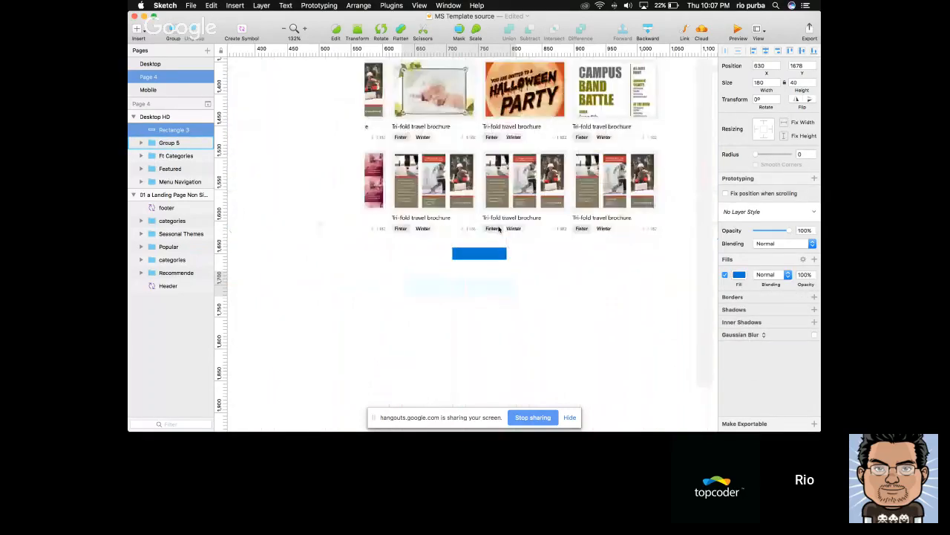
pyautogui.scroll(10, 499, 229)
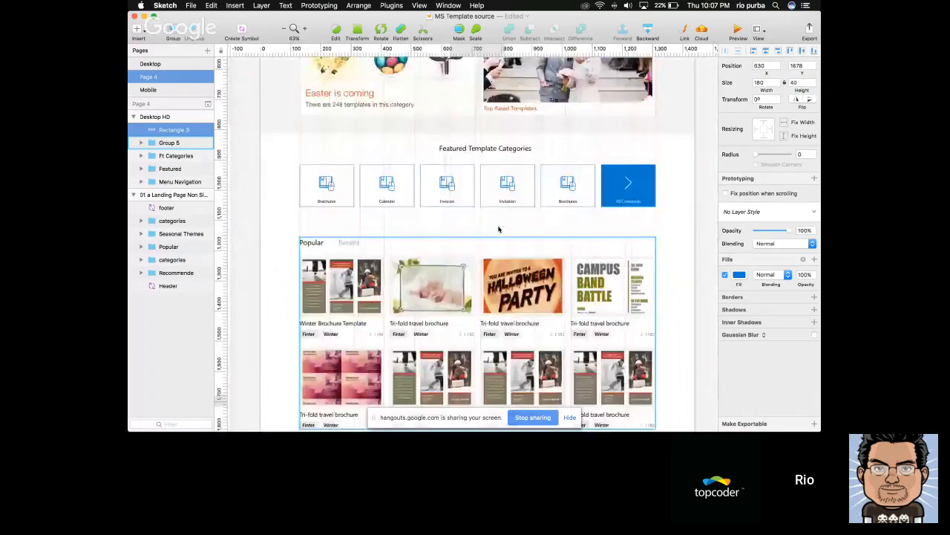
pyautogui.scroll(-6, 630, 298)
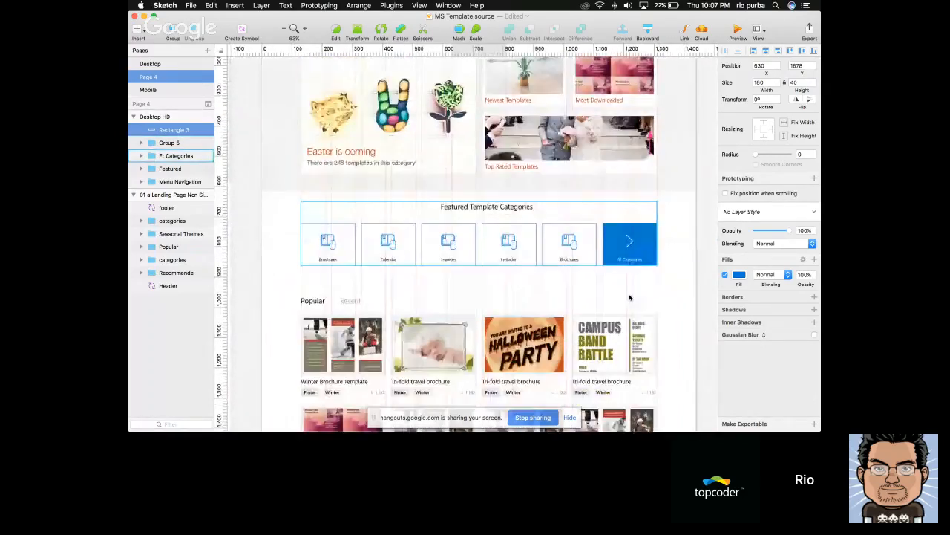
pyautogui.scroll(4, 476, 287)
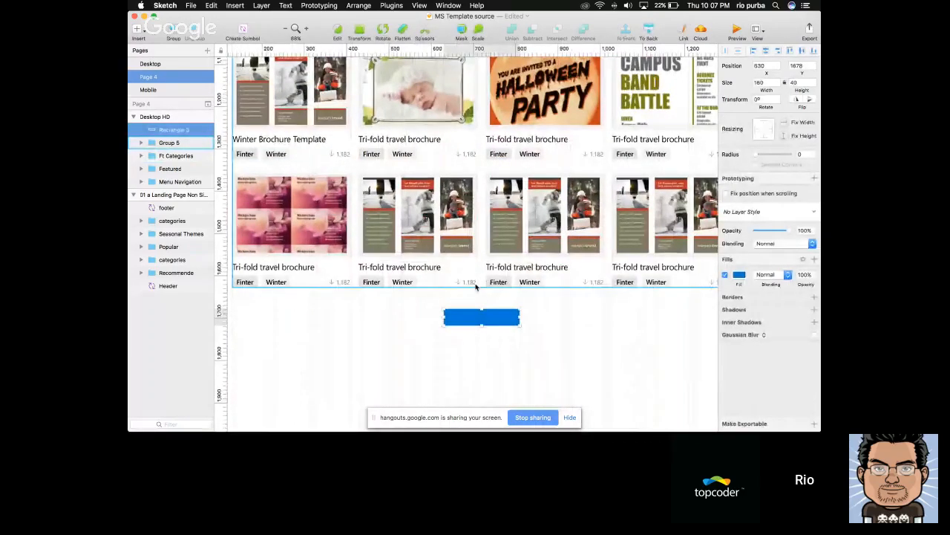
pyautogui.press('t')
pyautogui.click(469, 320)
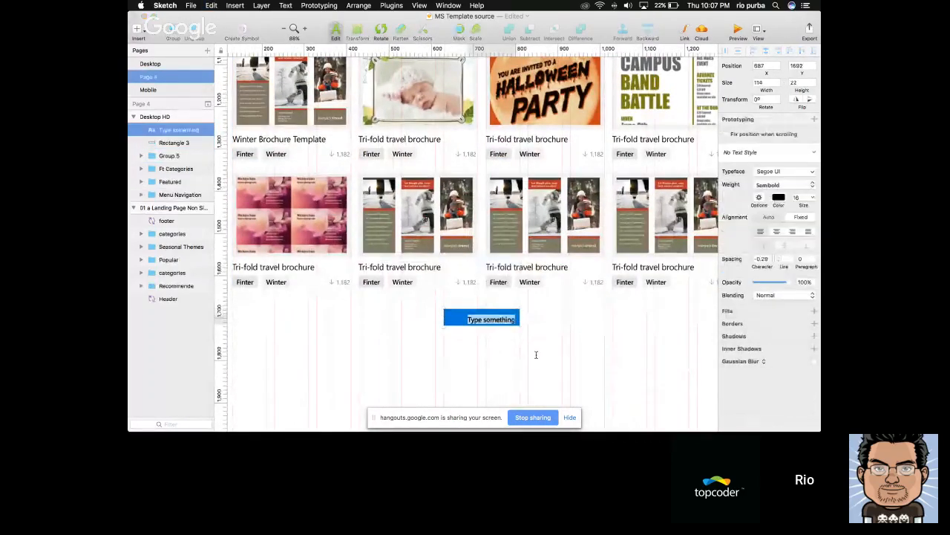
pyautogui.write('See All')
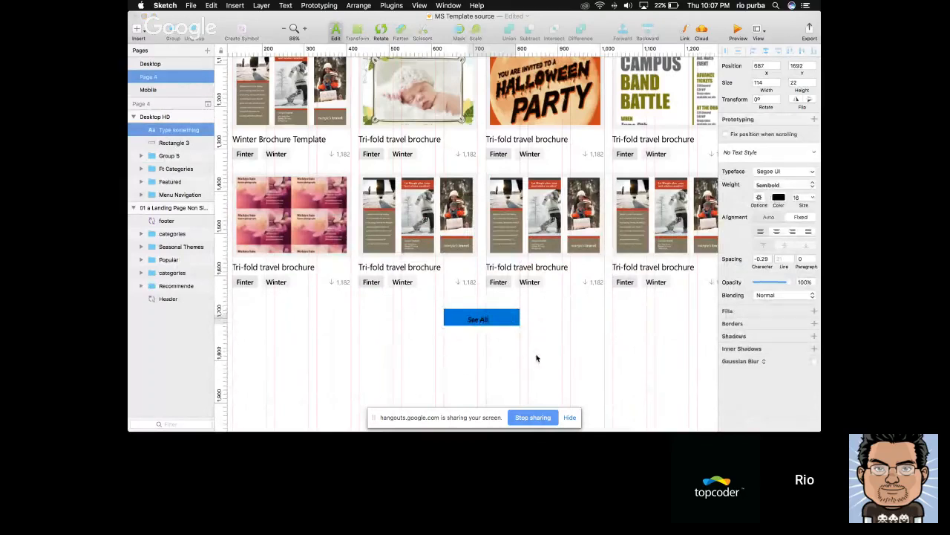
pyautogui.hscroll(-2, 536, 358)
pyautogui.scroll(1, 537, 358)
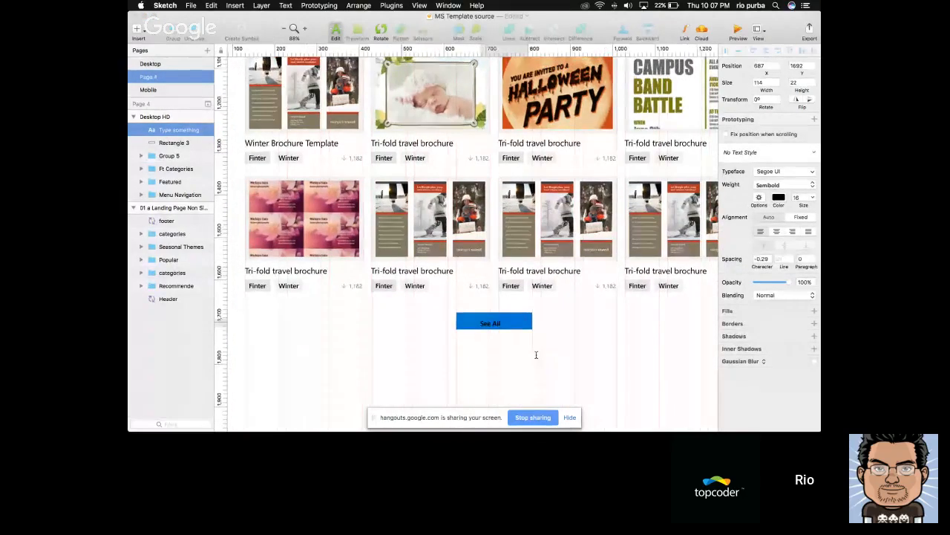
pyautogui.press('BackSpace')
pyautogui.press('BackSpace')
pyautogui.press('BackSpace')
pyautogui.press('BackSpace')
pyautogui.write('all template')
pyautogui.press('Escape')
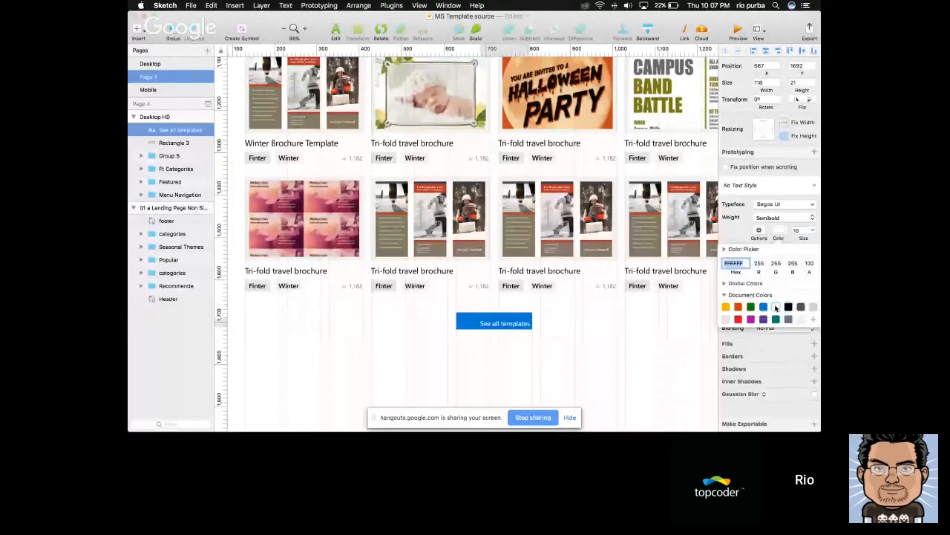
# Centre the "See all templates" text and the blue rectangle on each other and group them
pyautogui.keyDown('shift'); pyautogui.click(471, 325); pyautogui.keyUp('shift')
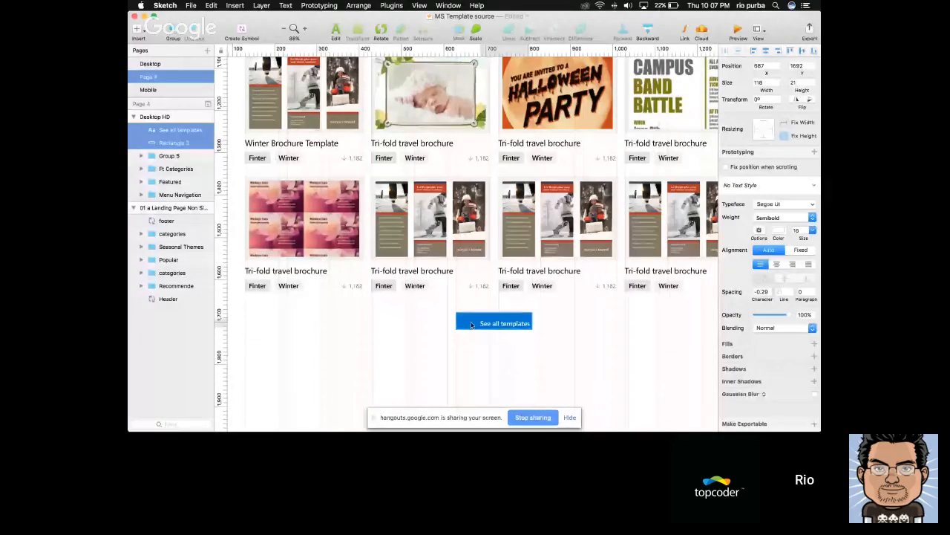
pyautogui.click(803, 50)
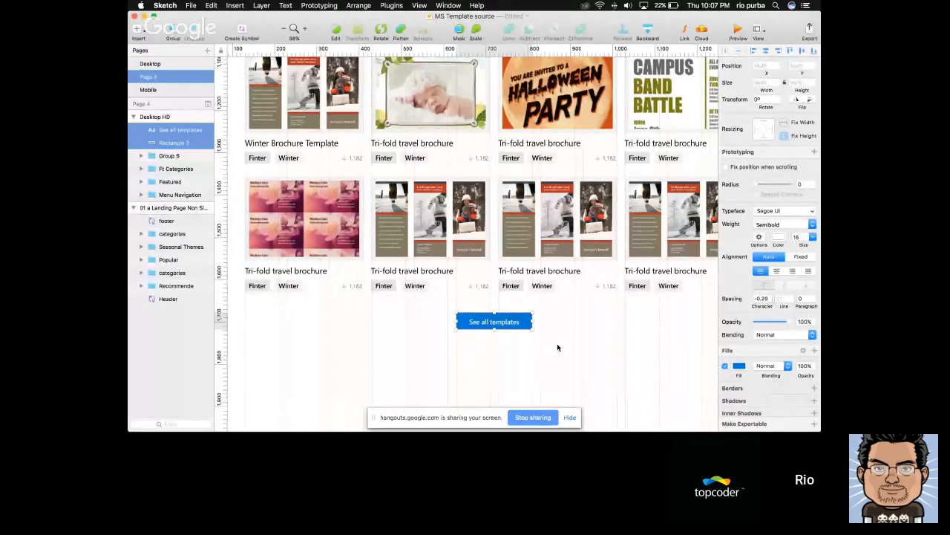
pyautogui.press('super+g')
# Move the "See all templates" button group inside the group that holds the Popular cards, keeping it below the second row
pyautogui.scroll(-2, 509, 277)
pyautogui.press('super+x')
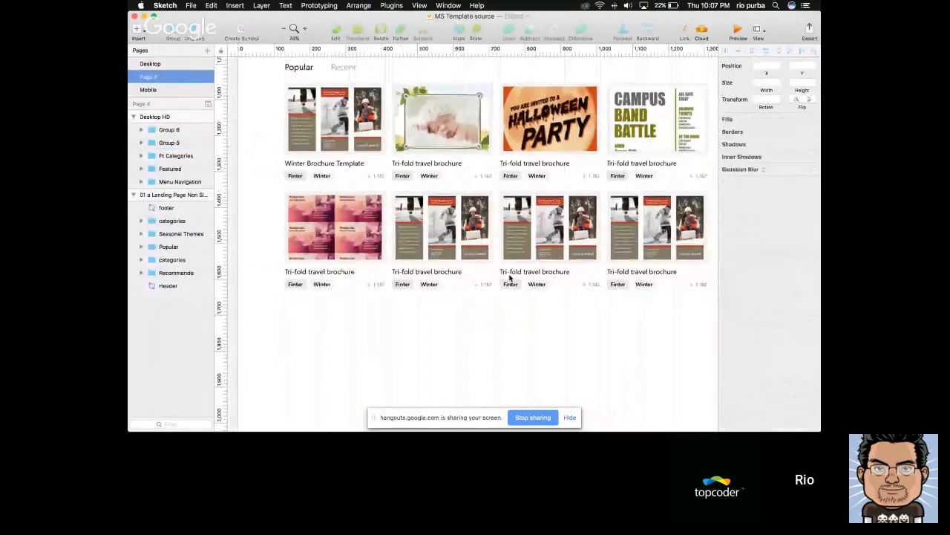
pyautogui.click(510, 277)
pyautogui.doubleClick(510, 277)
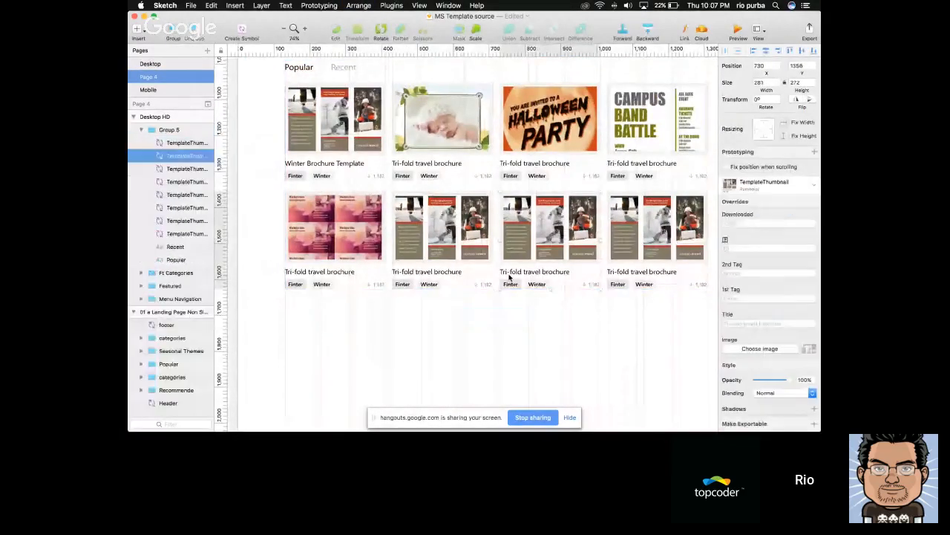
pyautogui.click(524, 341)
pyautogui.press('super+v')
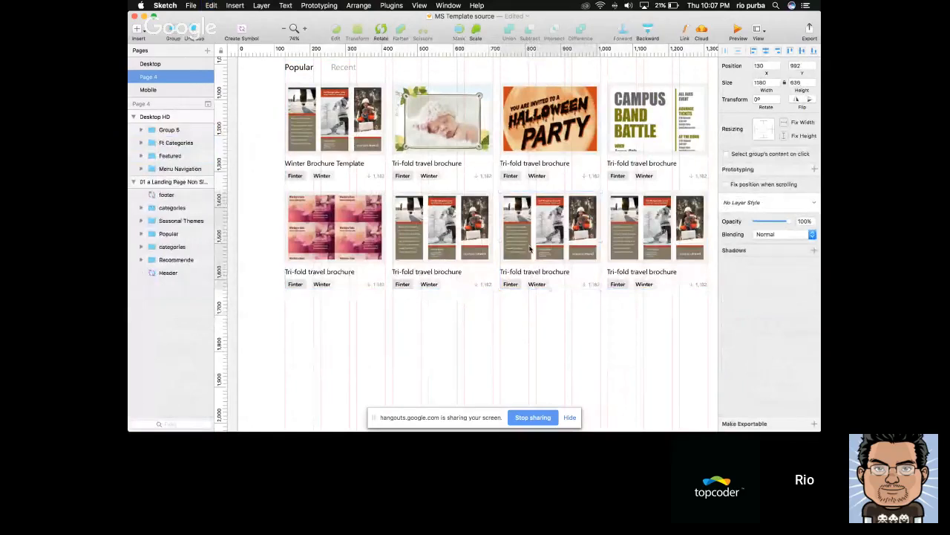
pyautogui.click(566, 324)
pyautogui.scroll(-5, 566, 325)
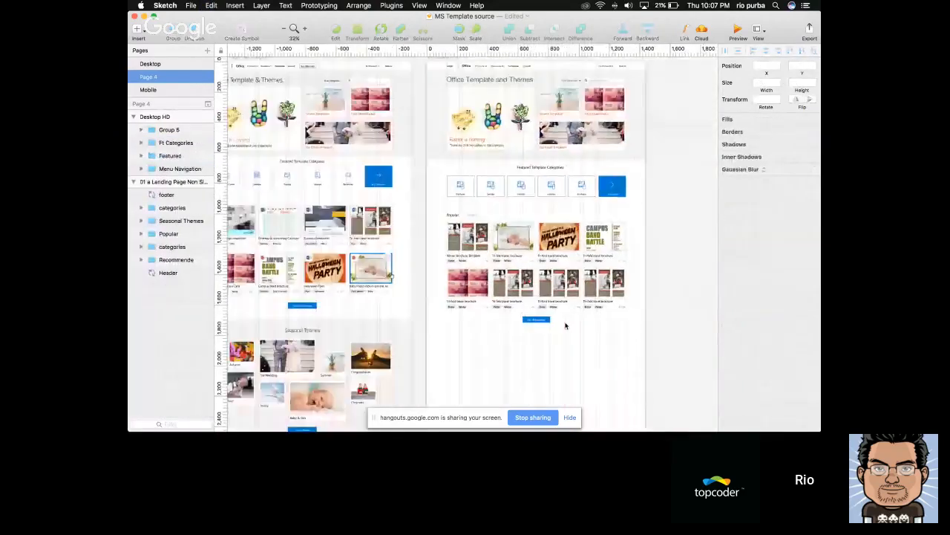
pyautogui.scroll(-1, 566, 325)
pyautogui.scroll(-5, 565, 325)
pyautogui.click(559, 81)
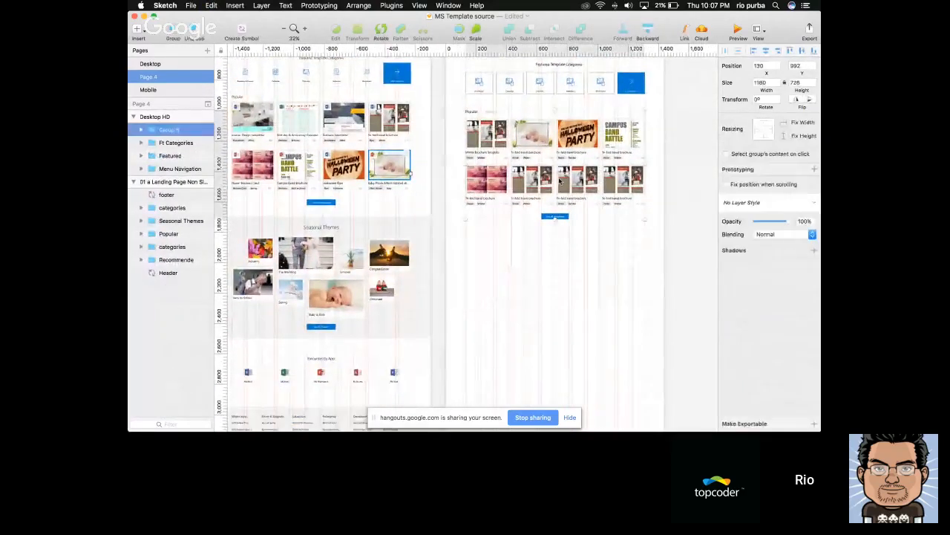
pyautogui.click(513, 268)
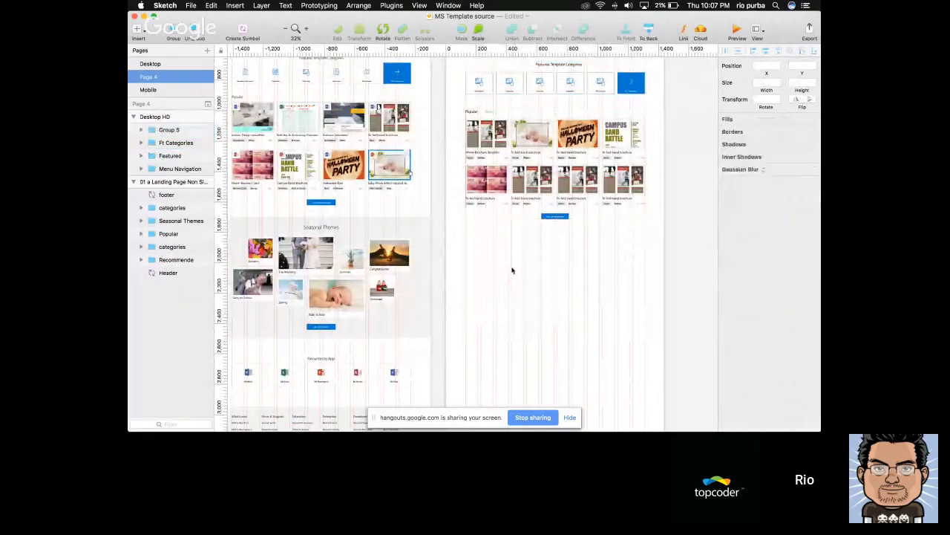
# Copy The Wedding card from the Seasonal Themes section of the reference landing page
pyautogui.scroll(-1, 513, 268)
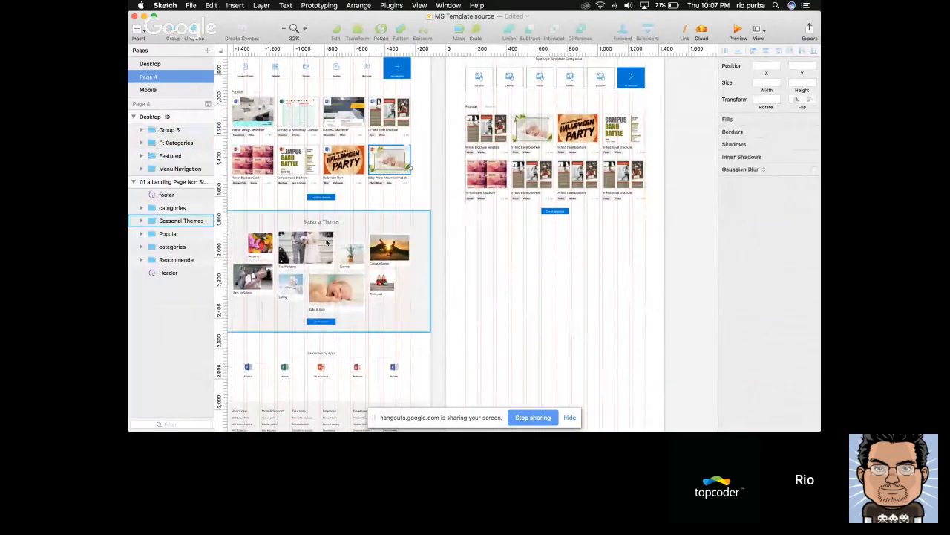
pyautogui.scroll(3, 345, 238)
pyautogui.hscroll(-2, 344, 238)
pyautogui.scroll(4, 344, 238)
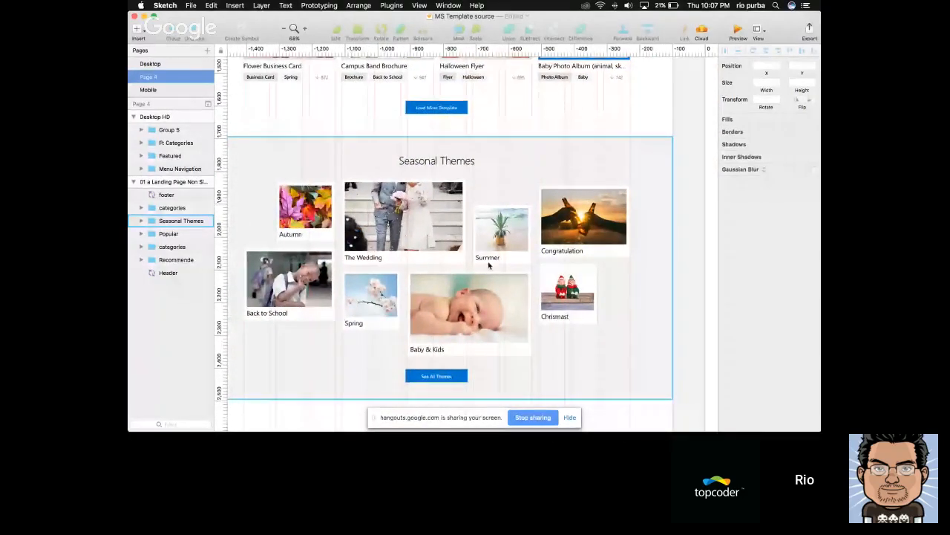
pyautogui.hscroll(5, 489, 265)
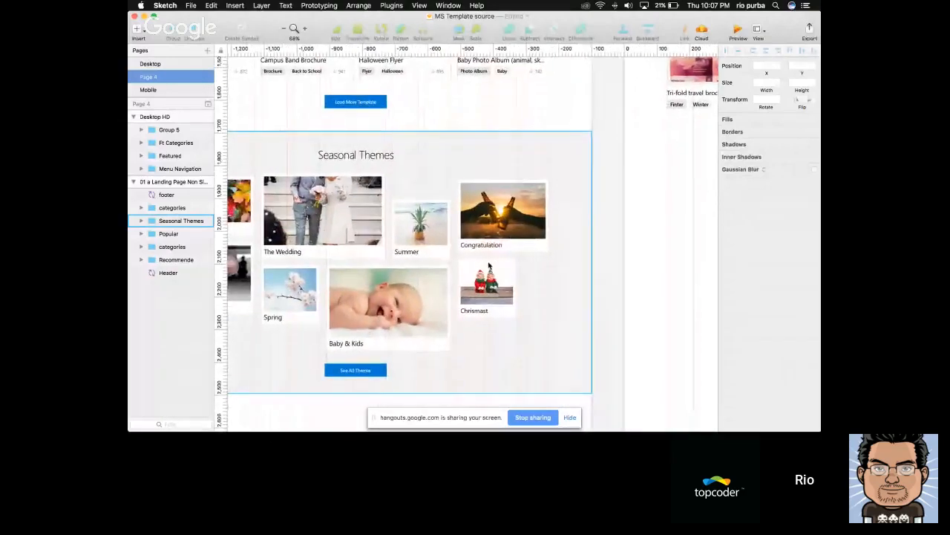
pyautogui.hscroll(-3, 488, 265)
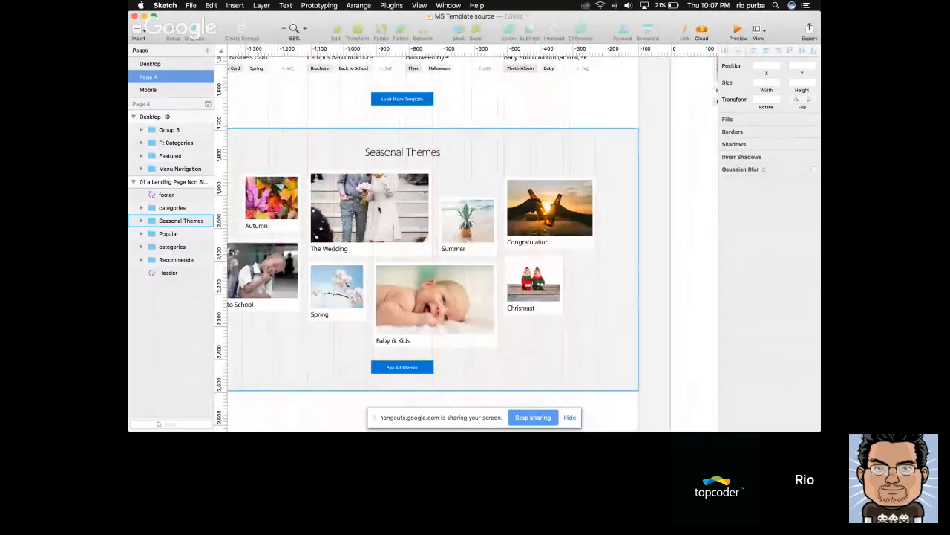
pyautogui.hscroll(-2, 341, 182)
pyautogui.rightClick(356, 191)
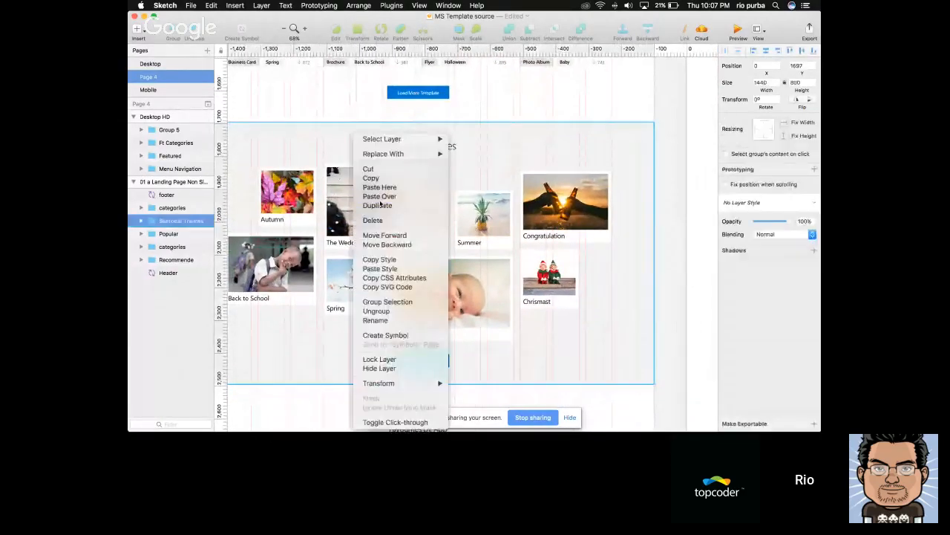
pyautogui.click(366, 197)
pyautogui.press('super+z')
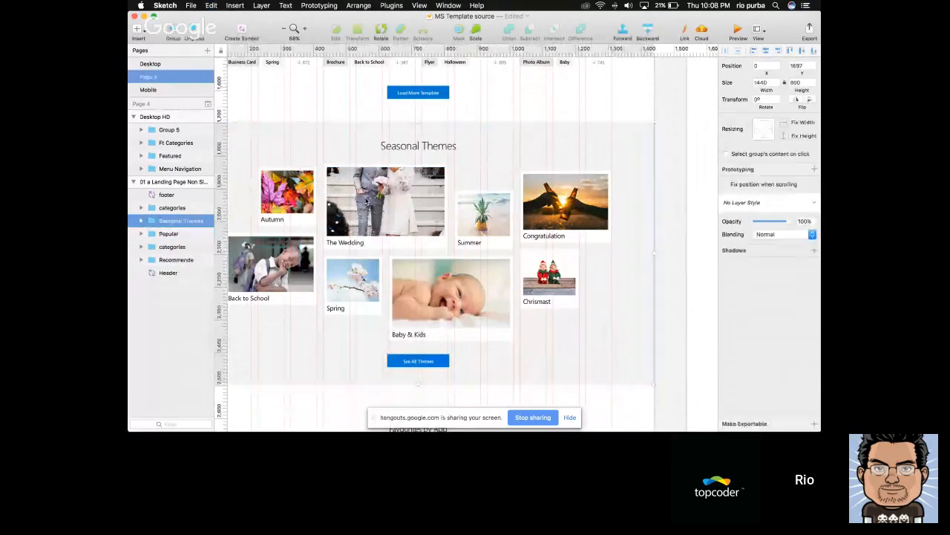
pyautogui.doubleClick(367, 199)
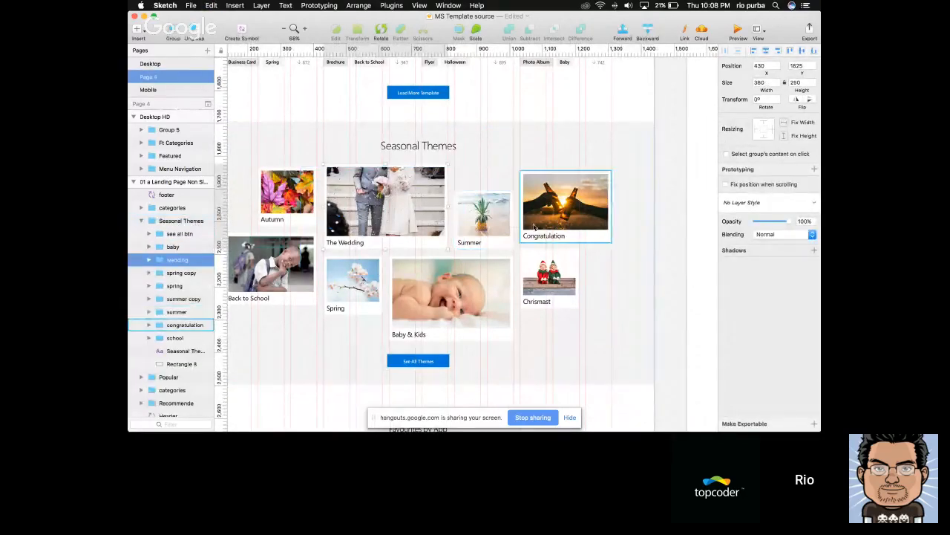
# Paste the wedding card into the Desktop HD artboard and place it below the "See all templates" button at about X 510, Y 1911
pyautogui.hscroll(5, 607, 226)
pyautogui.click(667, 230)
pyautogui.hscroll(3, 668, 231)
pyautogui.scroll(-6, 668, 232)
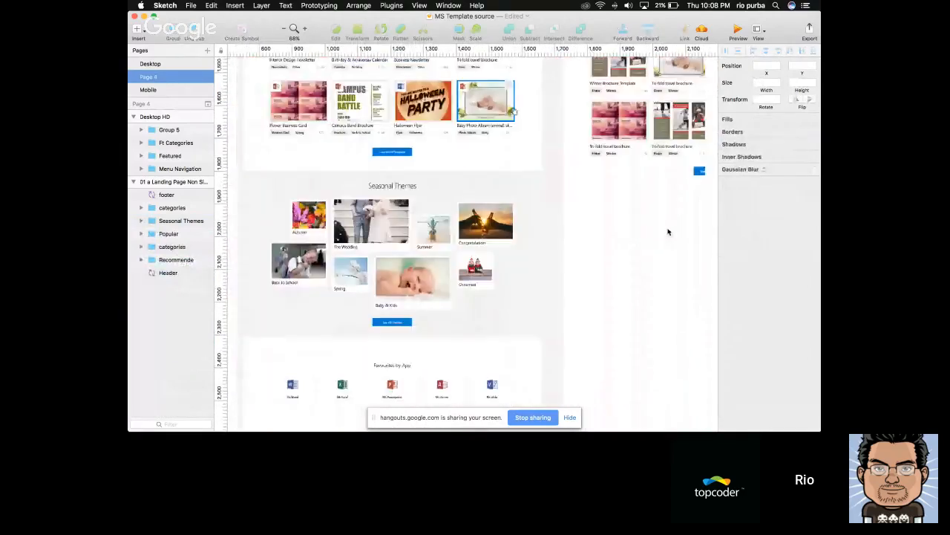
pyautogui.scroll(3, 560, 232)
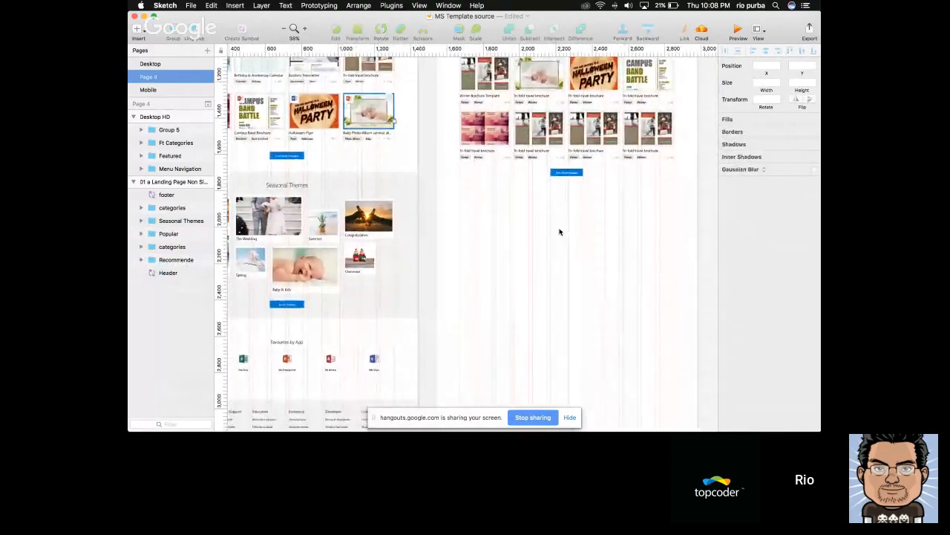
pyautogui.press('super+v')
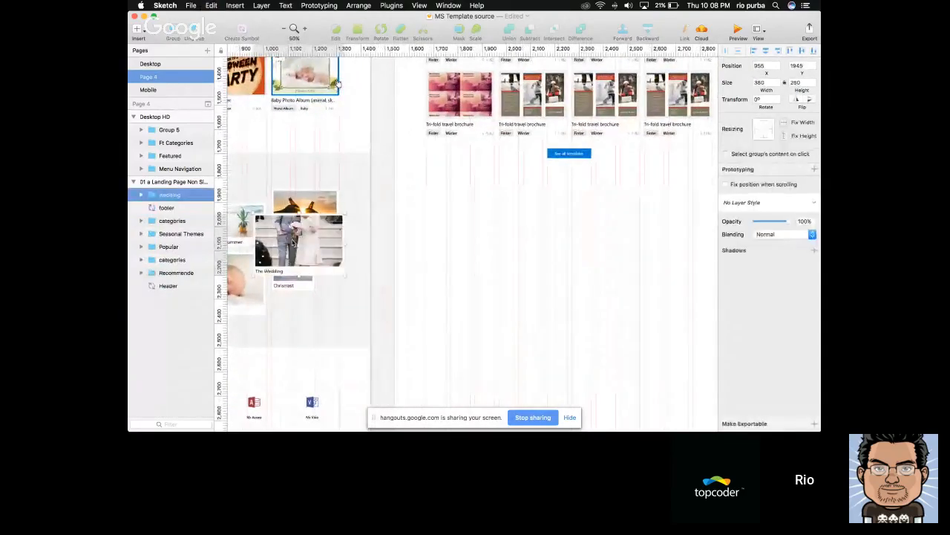
pyautogui.press('super+z')
pyautogui.click(576, 154)
pyautogui.press('super+v')
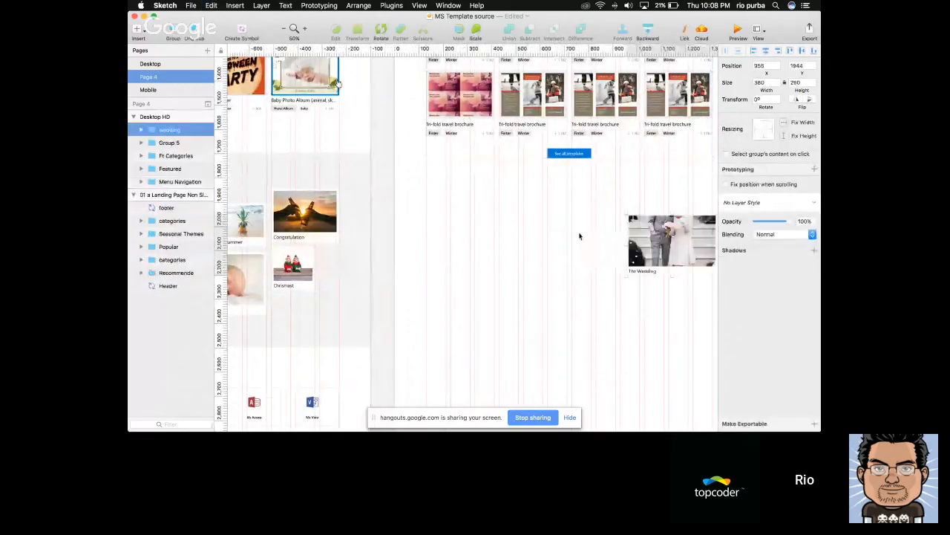
pyautogui.hscroll(3, 579, 236)
pyautogui.moveTo(625, 229); pyautogui.dragTo(516, 224)
# Draw a placeholder rectangle of about 181 by 141 at X 230, Y 1909, to the left of the wedding card
pyautogui.hscroll(-5, 515, 223)
pyautogui.hscroll(-3, 516, 225)
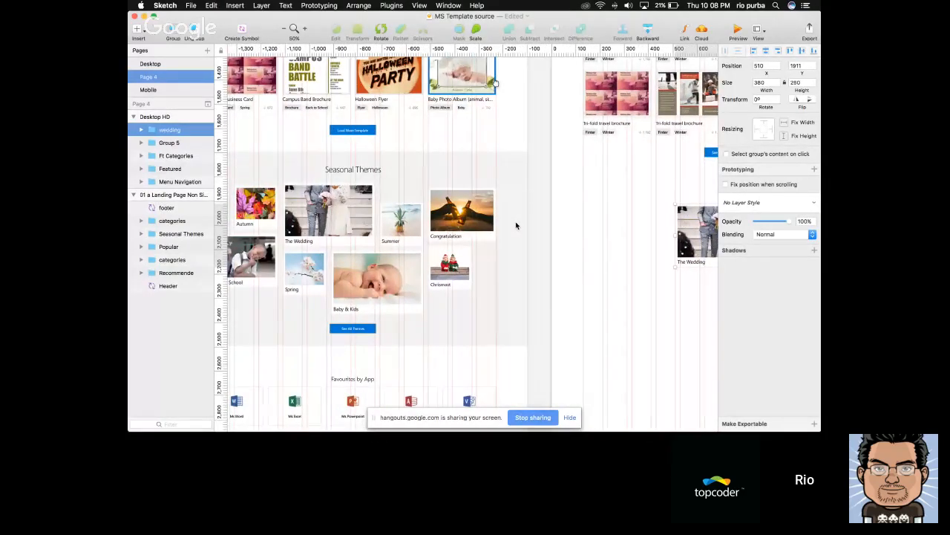
pyautogui.hscroll(7, 516, 225)
pyautogui.press('r')
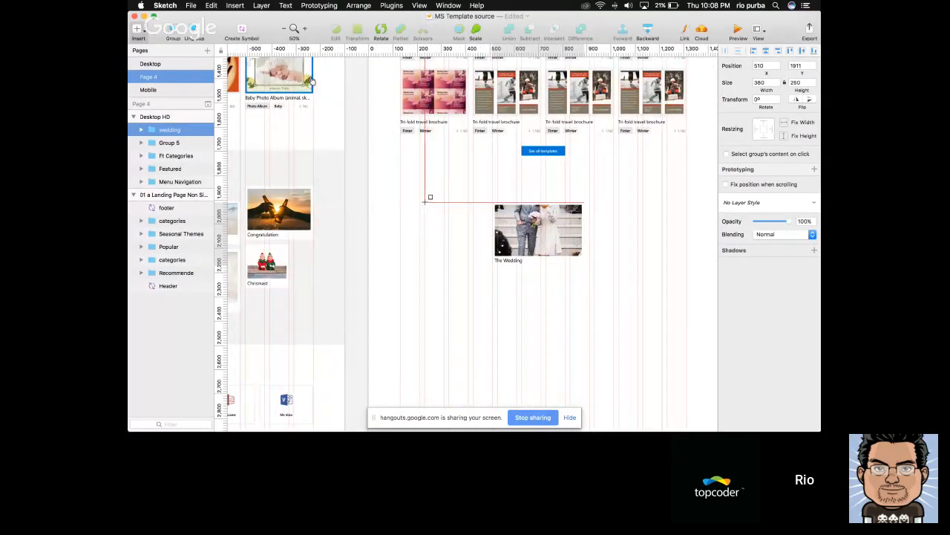
pyautogui.moveTo(425, 201); pyautogui.dragTo(467, 234)
pyautogui.scroll(4, 467, 234)
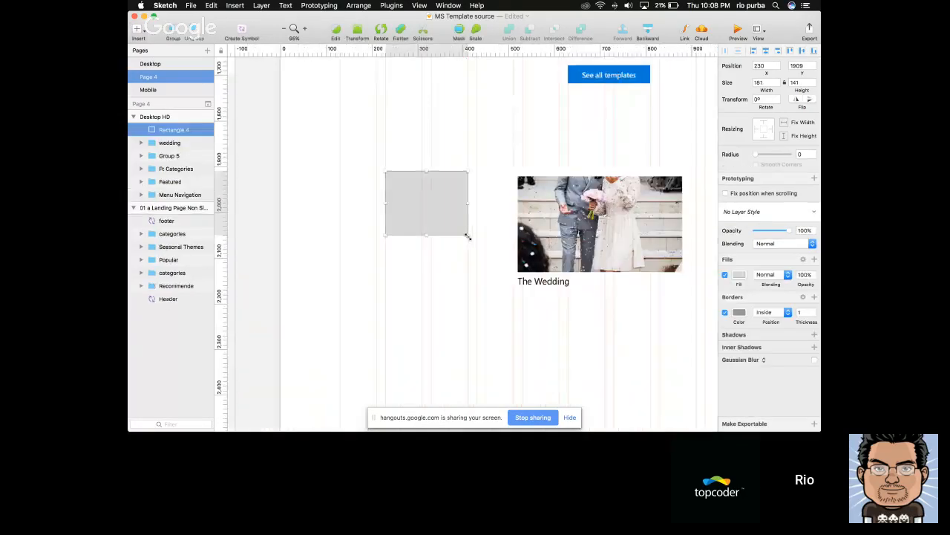
# Move the wedding card beside the placeholder rectangle, to X 430, Y 1909
pyautogui.scroll(1, 468, 236)
pyautogui.moveTo(581, 220); pyautogui.dragTo(539, 225)
pyautogui.scroll(-5, 539, 223)
# Copy the placeholder rectangle to the other side of the wedding card, at about X 829, Y 1980
pyautogui.click(470, 212)
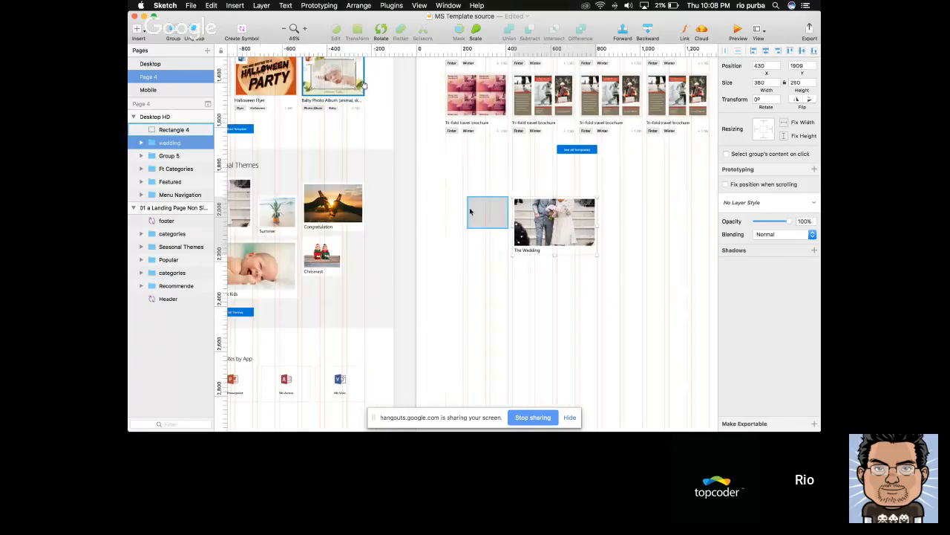
pyautogui.moveTo(479, 211); pyautogui.dragTo(614, 225)
pyautogui.click(581, 226)
pyautogui.hscroll(1, 646, 231)
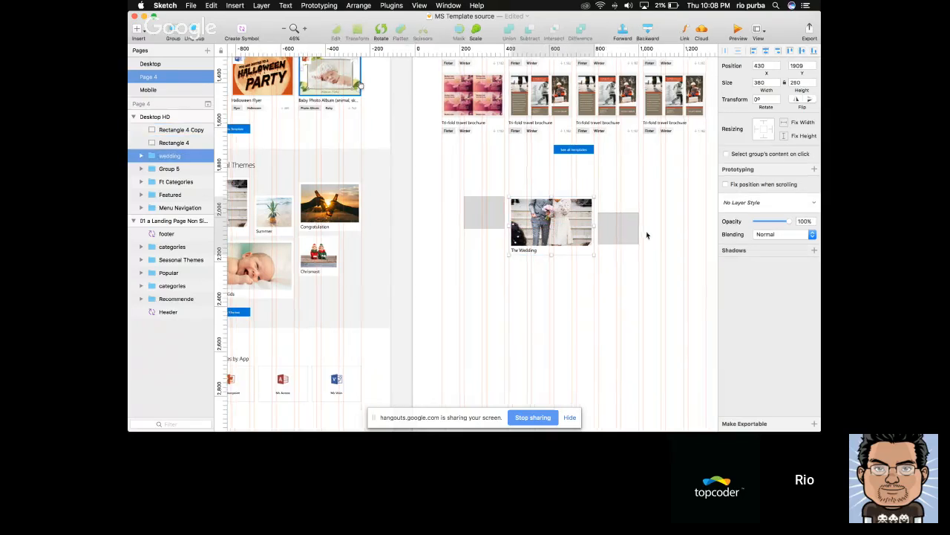
# Copy the placeholder once more to about X 1029, Y 1898 and enlarge it to about 281 by 212
pyautogui.click(606, 234)
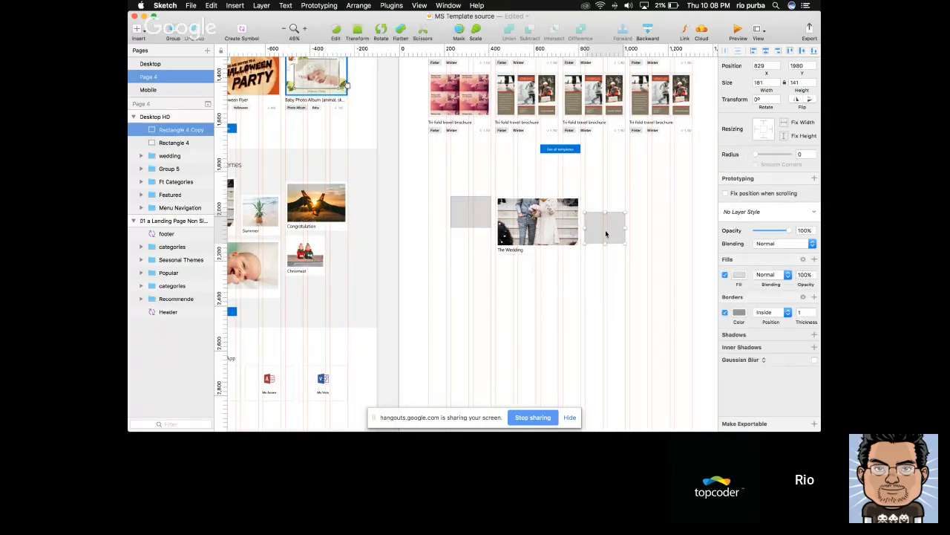
pyautogui.moveTo(605, 234); pyautogui.dragTo(662, 241)
pyautogui.scroll(-1, 469, 265)
pyautogui.scroll(-1, 468, 265)
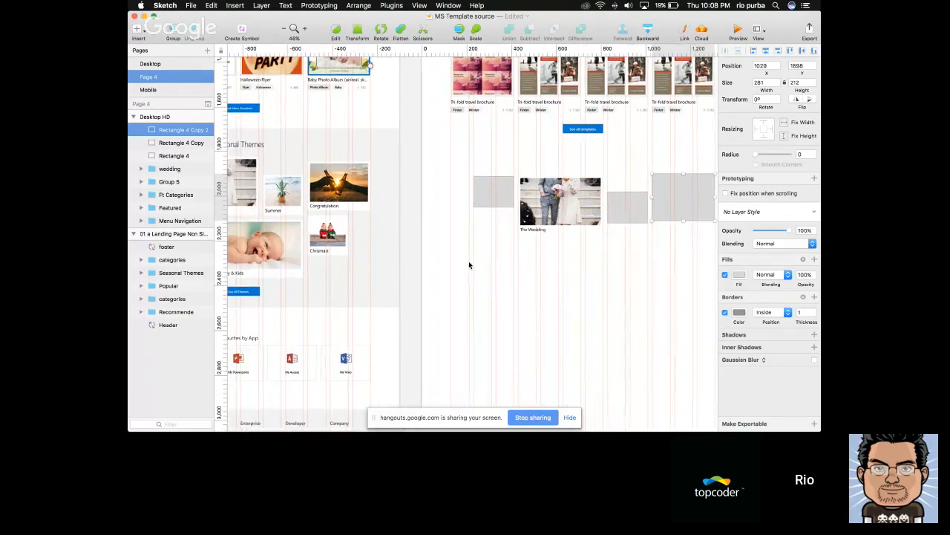
# Draw a full-width background rectangle of about 1440 by 730 at Y 1766 and send it behind the themes cards
pyautogui.scroll(-1, 526, 274)
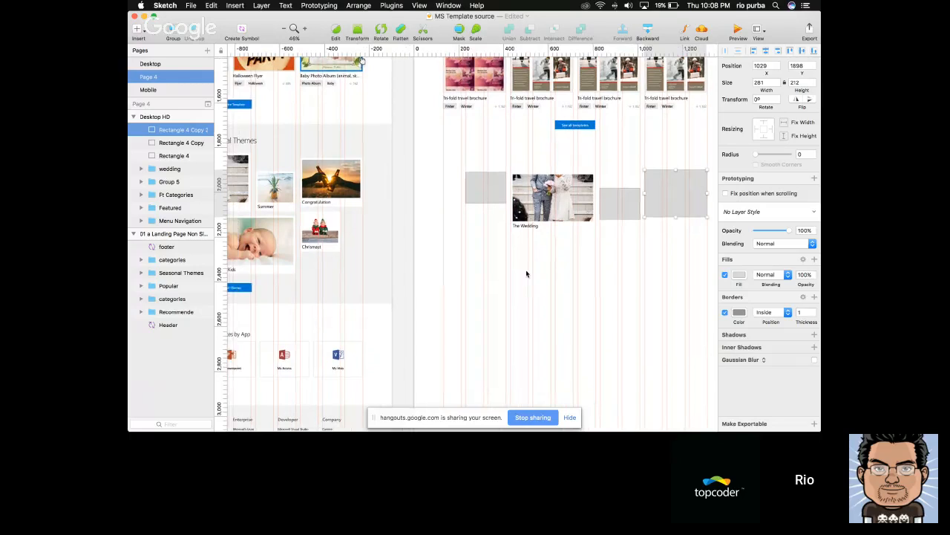
pyautogui.scroll(3, 530, 212)
pyautogui.hscroll(2, 532, 210)
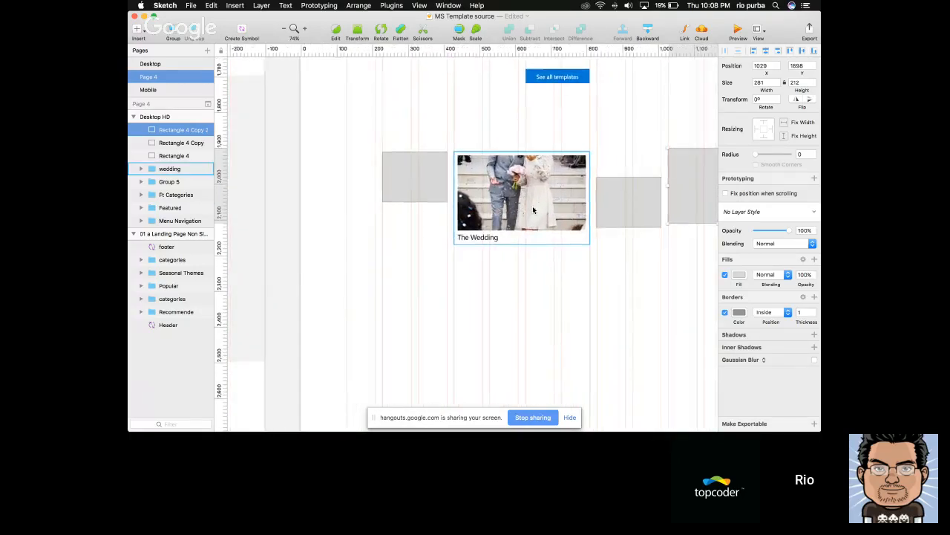
pyautogui.click(483, 238)
pyautogui.hscroll(2, 475, 230)
pyautogui.scroll(-5, 417, 199)
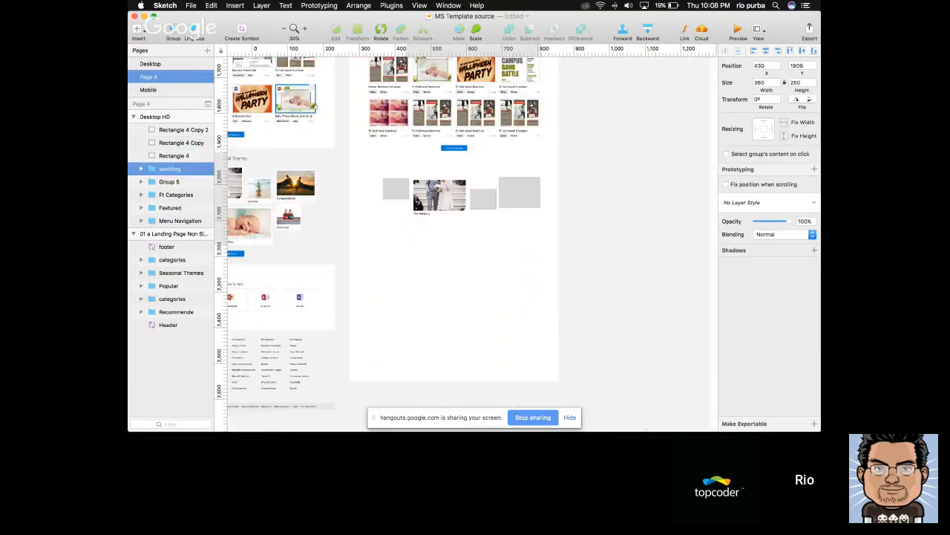
pyautogui.scroll(5, 416, 199)
pyautogui.scroll(-4, 416, 199)
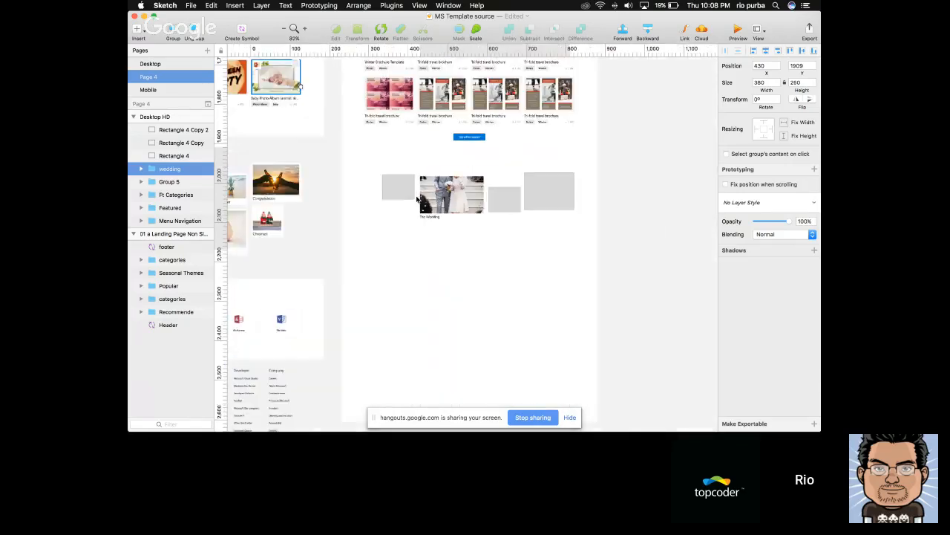
pyautogui.press('r')
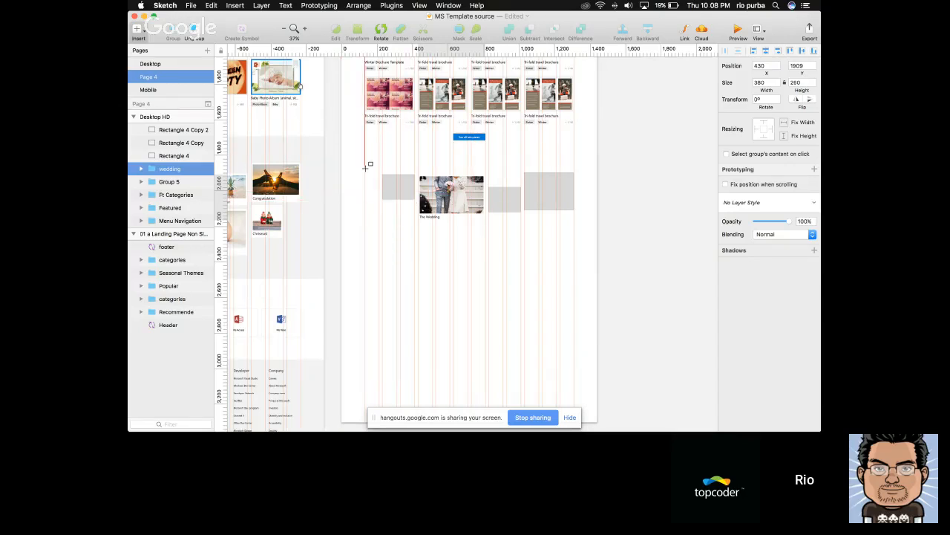
pyautogui.moveTo(341, 149); pyautogui.dragTo(598, 289)
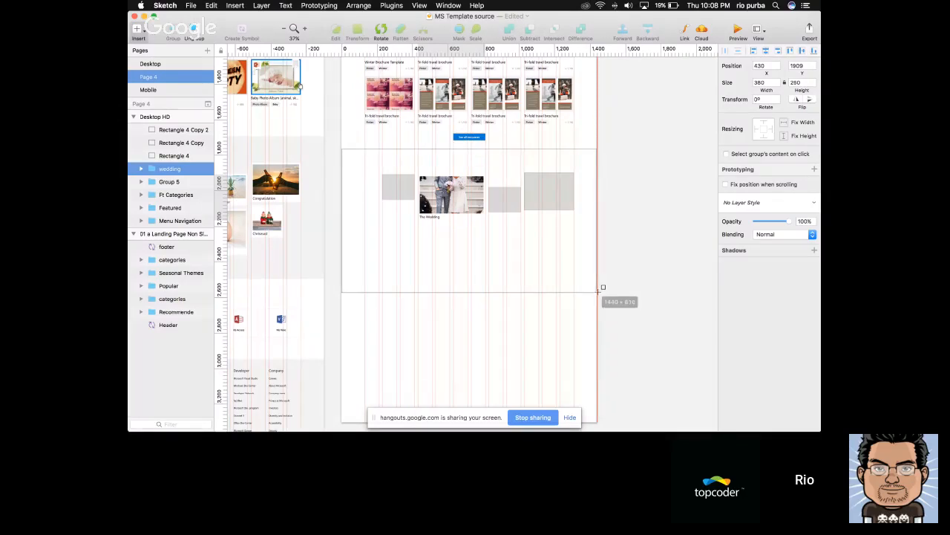
pyautogui.moveTo(598, 289); pyautogui.dragTo(599, 277)
pyautogui.scroll(2, 558, 292)
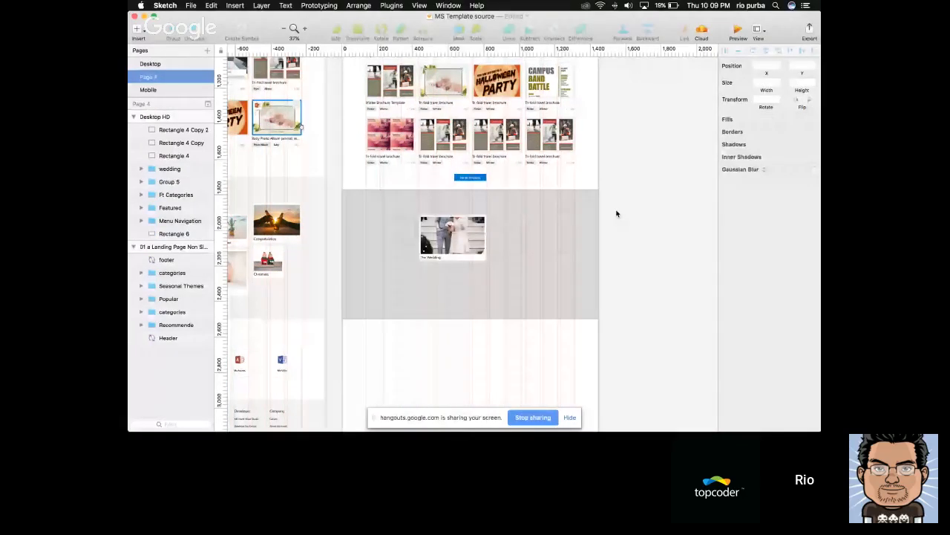
pyautogui.scroll(1, 616, 214)
# Nudge the background rectangle down to Y 1808, measuring its distance from the Popular group
pyautogui.click(568, 241)
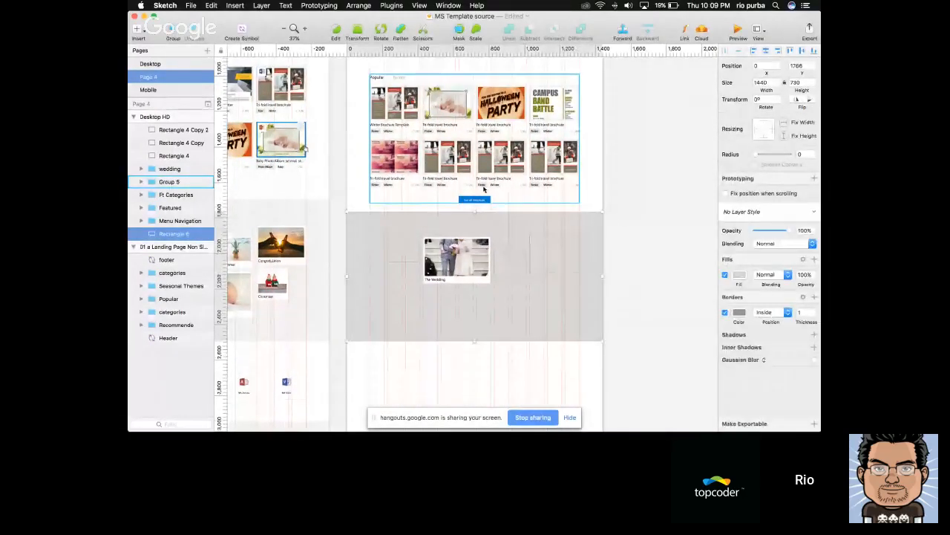
pyautogui.hotkey('alt', 'Down')
pyautogui.hotkey('alt', 'Down')
pyautogui.hotkey('alt', 'shift', 'Down')
pyautogui.hotkey('alt', 'shift', 'Down')
pyautogui.hotkey('alt', 'shift', 'Down')
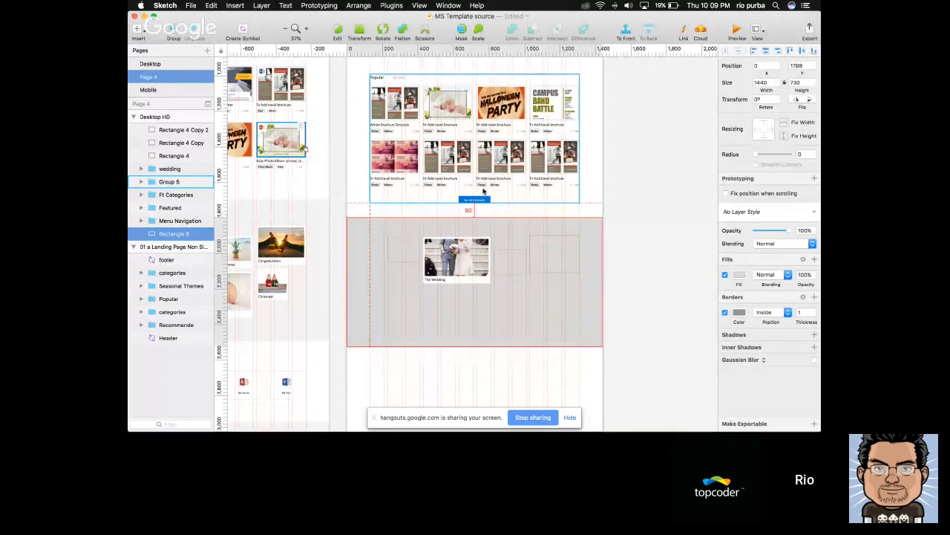
pyautogui.hotkey('alt', 'shift', 'Down')
# Remove the background rectangle's border and fill it with the very light grey document colour
pyautogui.scroll(5, 487, 243)
pyautogui.scroll(-1, 487, 243)
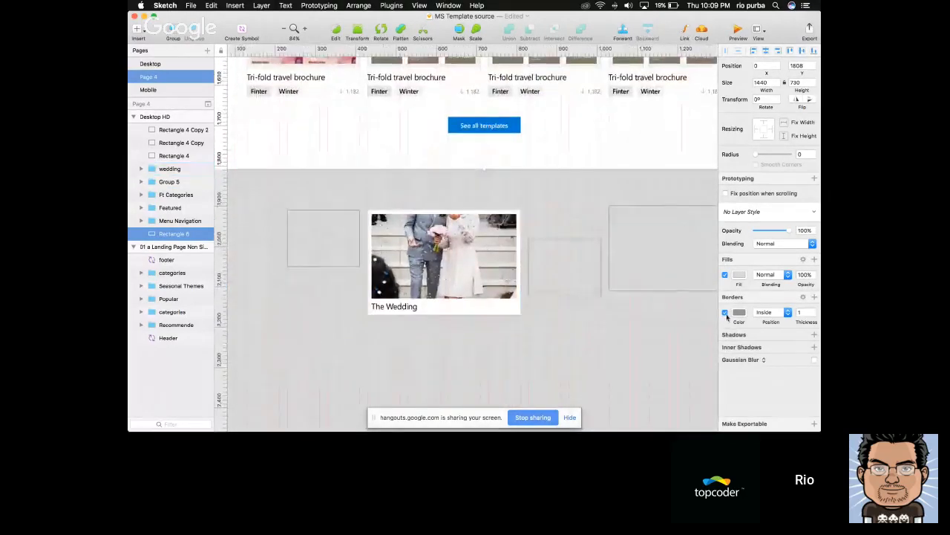
pyautogui.click(739, 274)
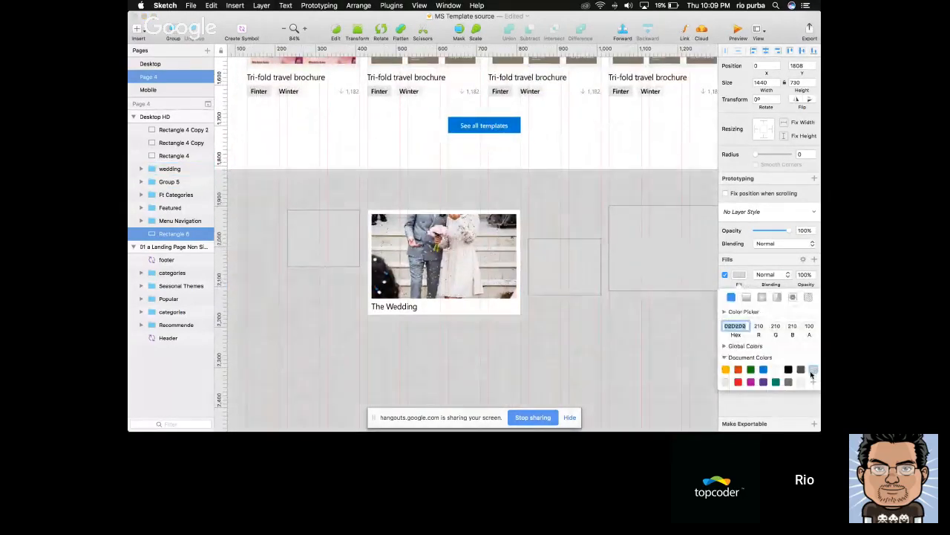
pyautogui.click(802, 382)
pyautogui.click(613, 138)
# Set the placeholder rectangle left of the wedding card to 180 by 140 and check its gap to the card
pyautogui.scroll(-4, 613, 138)
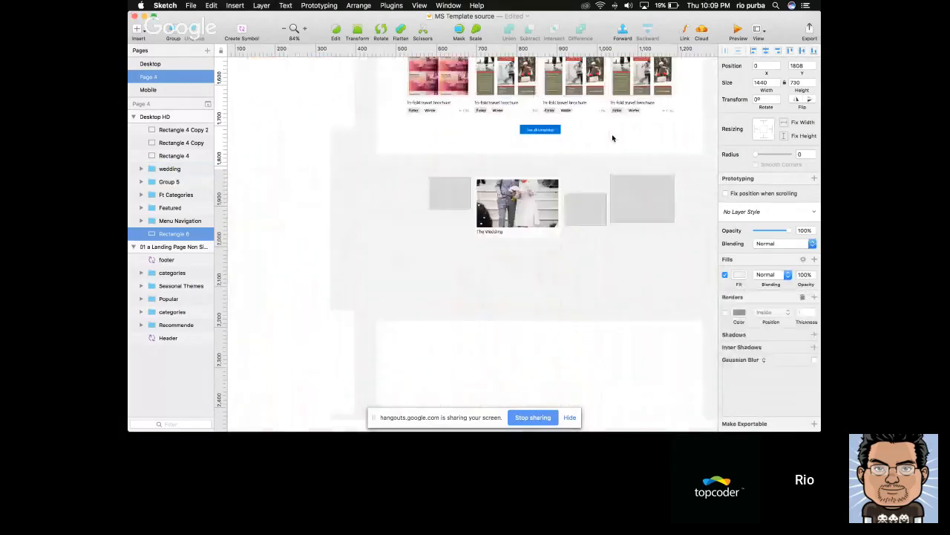
pyautogui.scroll(5, 528, 210)
pyautogui.hscroll(2, 529, 210)
pyautogui.click(614, 178)
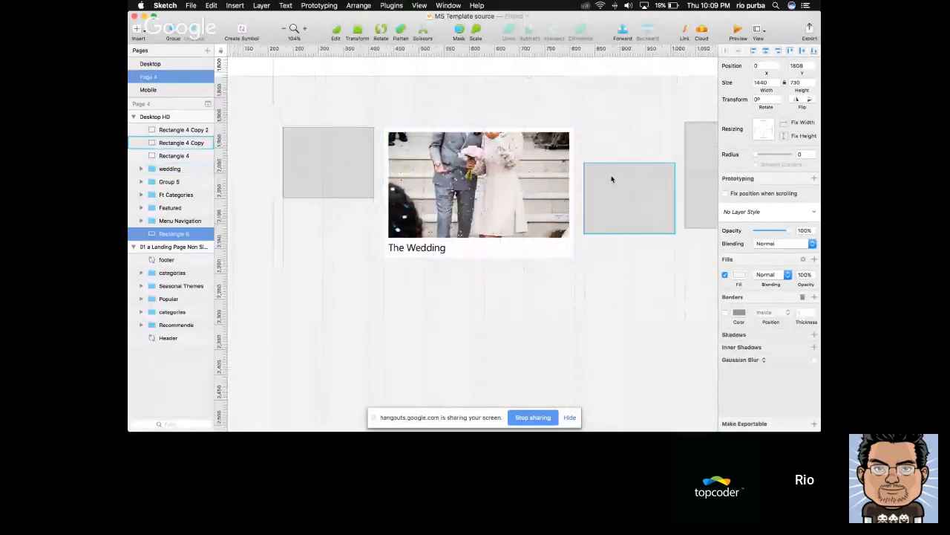
pyautogui.click(366, 176)
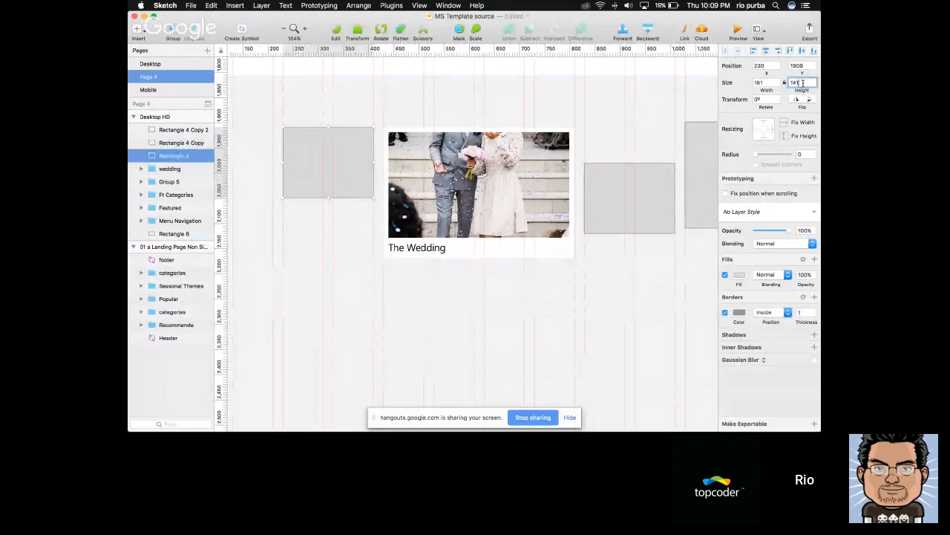
pyautogui.click(764, 84)
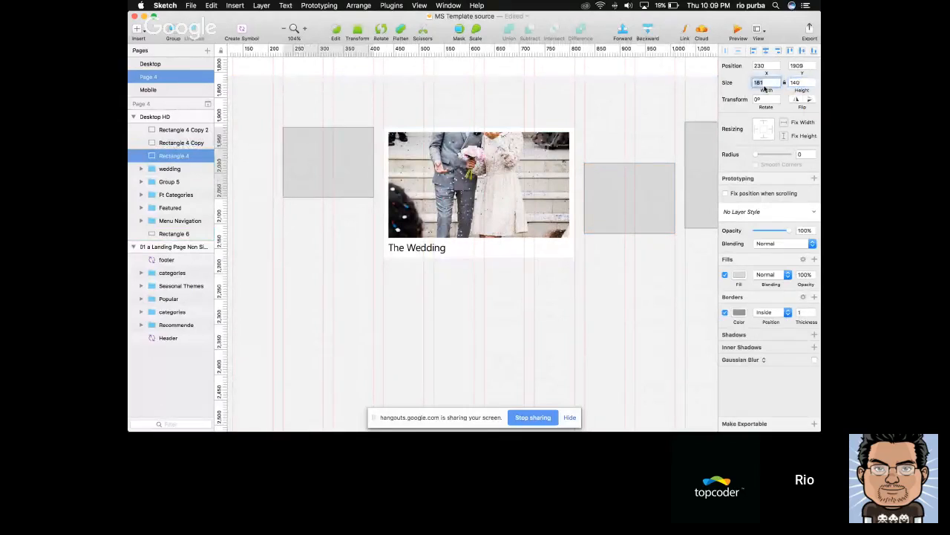
pyautogui.press('alt')
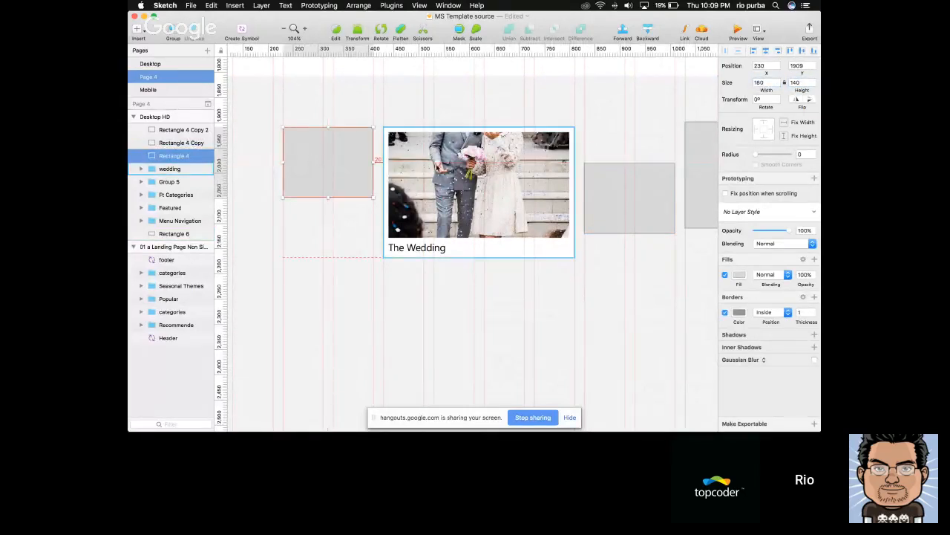
pyautogui.scroll(1, 380, 160)
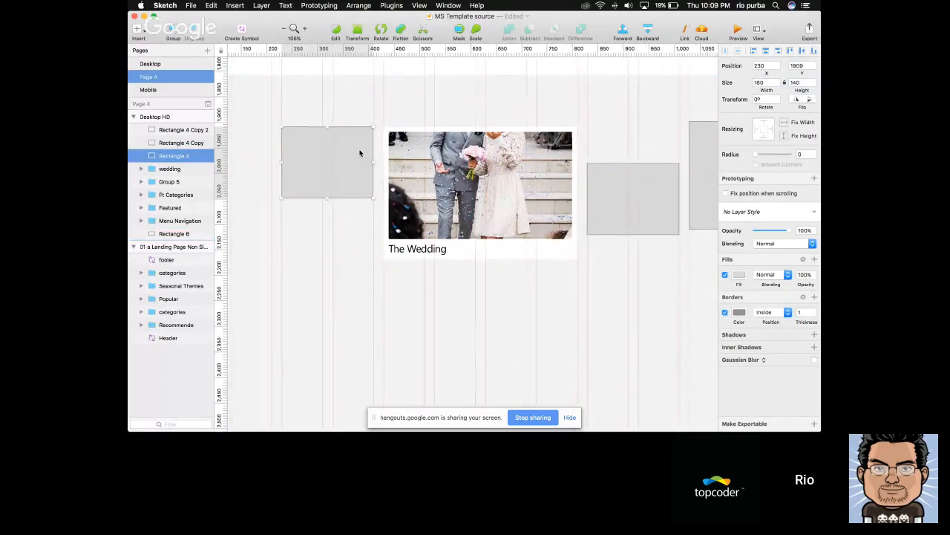
pyautogui.moveTo(359, 153); pyautogui.dragTo(358, 150)
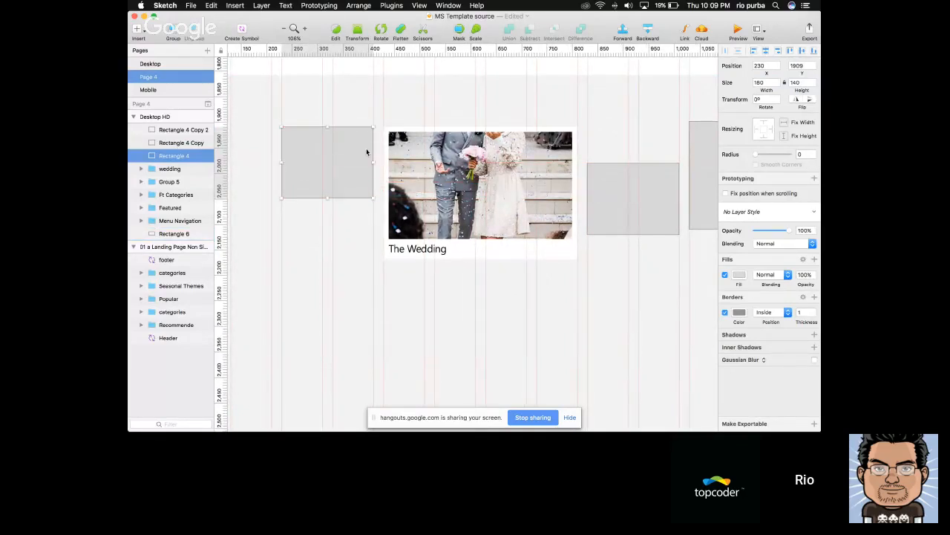
pyautogui.click(761, 83)
pyautogui.click(797, 83)
pyautogui.click(355, 164)
# Remove the left placeholder's border and fill it with white (FFFFFF)
pyautogui.click(724, 312)
pyautogui.click(739, 274)
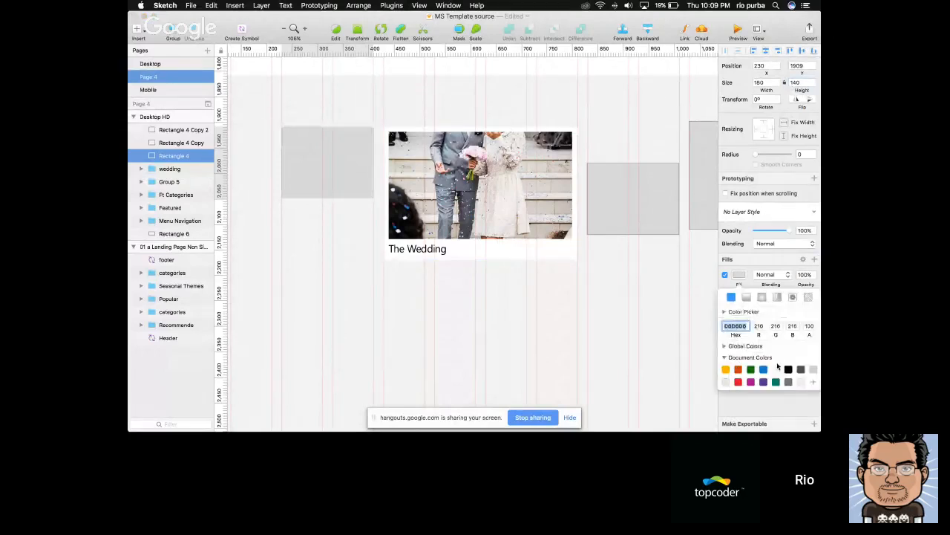
pyautogui.click(776, 369)
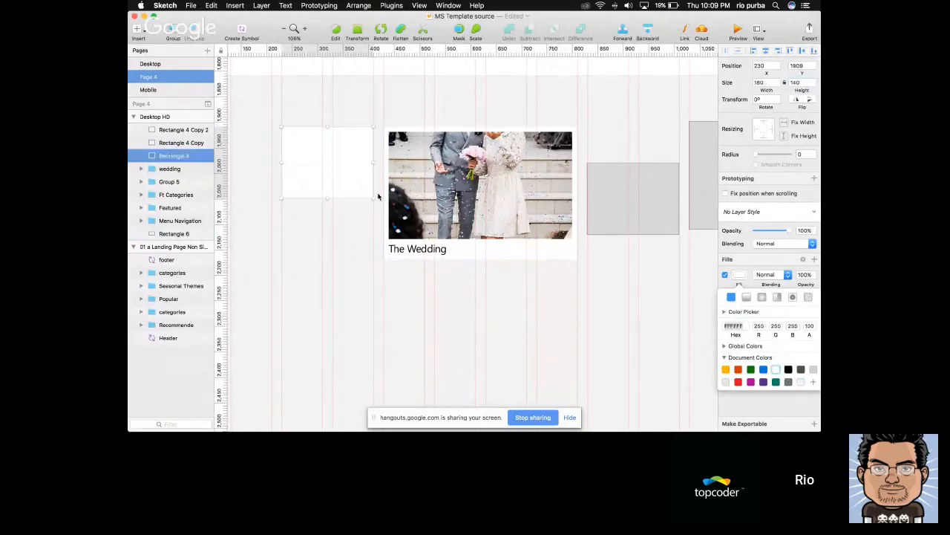
# Duplicate the white placeholder rectangle in place
pyautogui.click(338, 162)
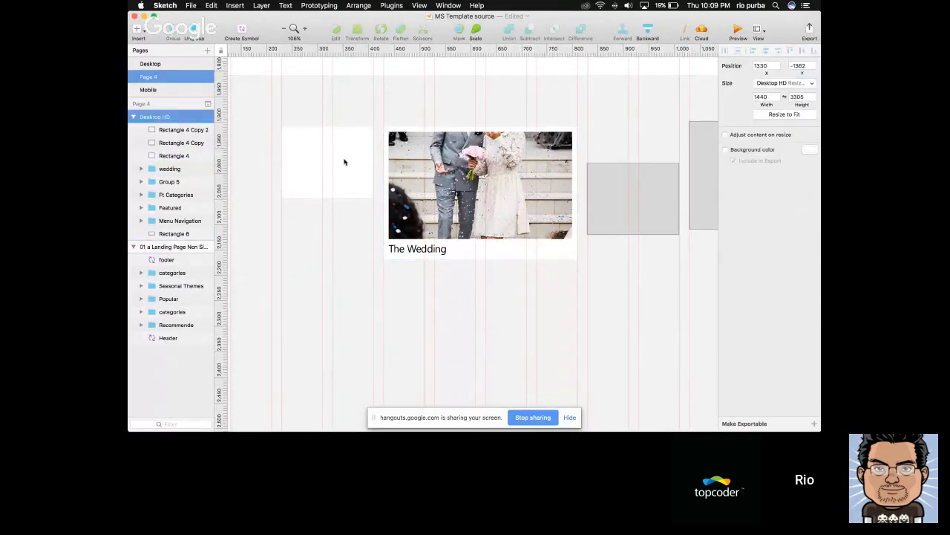
pyautogui.click(343, 162)
pyautogui.press('super+d')
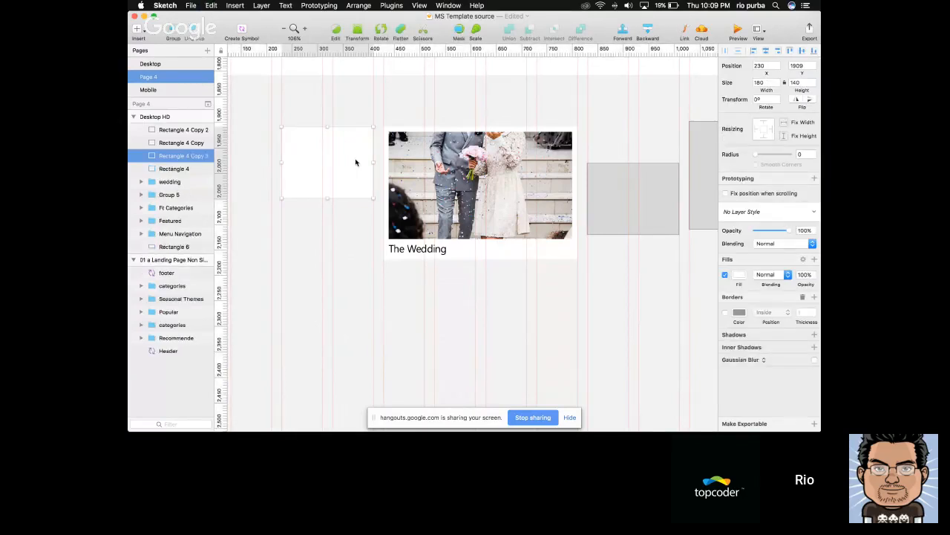
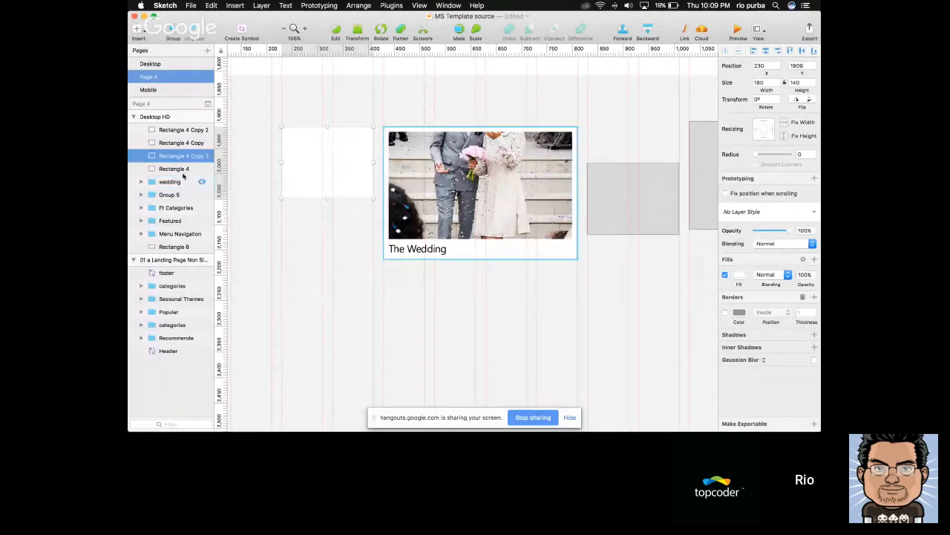
# Fill the duplicated white rectangle beside the wedding card with solid orange-red
pyautogui.moveTo(299, 166); pyautogui.dragTo(314, 186)
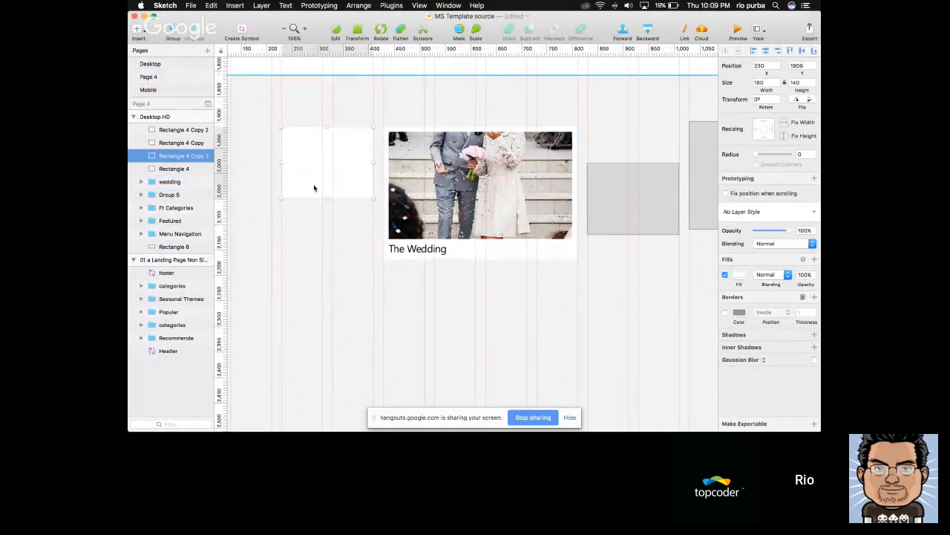
pyautogui.click(743, 275)
pyautogui.click(738, 369)
pyautogui.press('Escape')
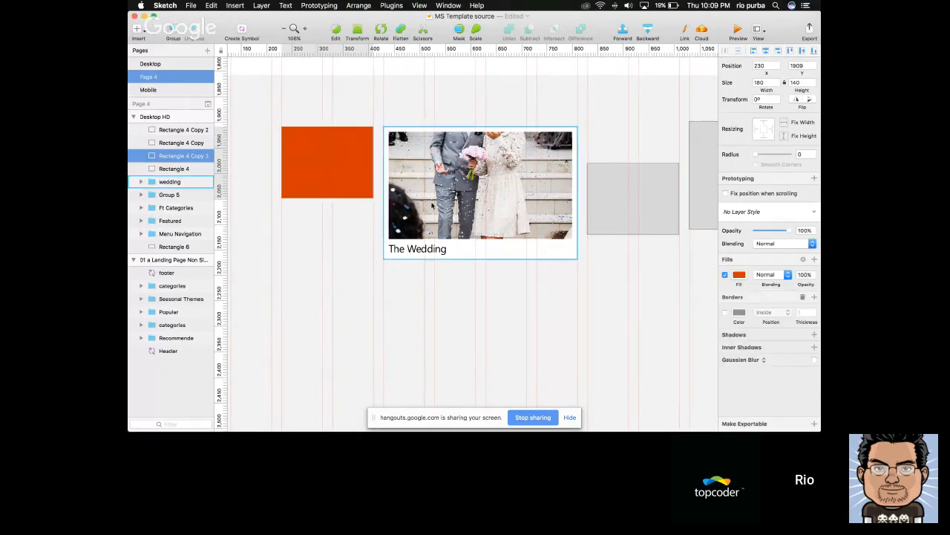
# Resize the orange rectangle to 160 × 120 and move it to X 240, Y 1919 inside the white card background
pyautogui.click(763, 84)
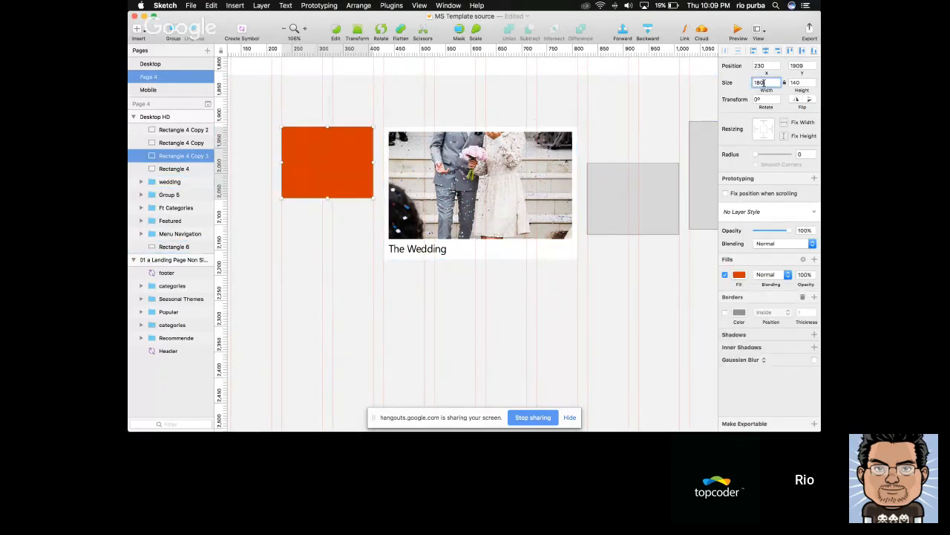
pyautogui.hotkey('shift', 'Down')
pyautogui.hotkey('shift', 'Down')
pyautogui.press('Tab')
pyautogui.hotkey('shift', 'Down')
pyautogui.hotkey('shift', 'Down')
pyautogui.press('Return')
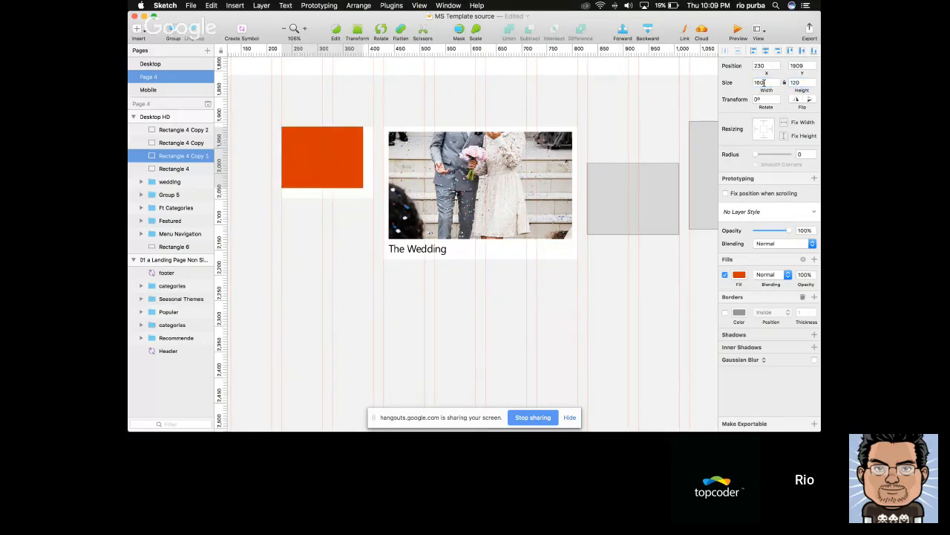
pyautogui.hotkey('shift', 'Right')
pyautogui.hotkey('shift', 'Down')
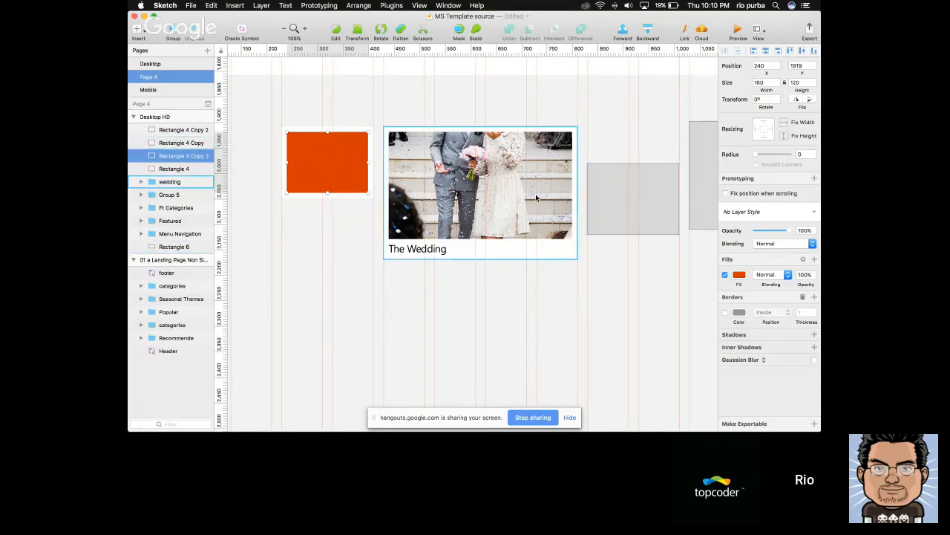
# Set the height of the white background rectangle behind the orange one to 160
pyautogui.click(374, 182)
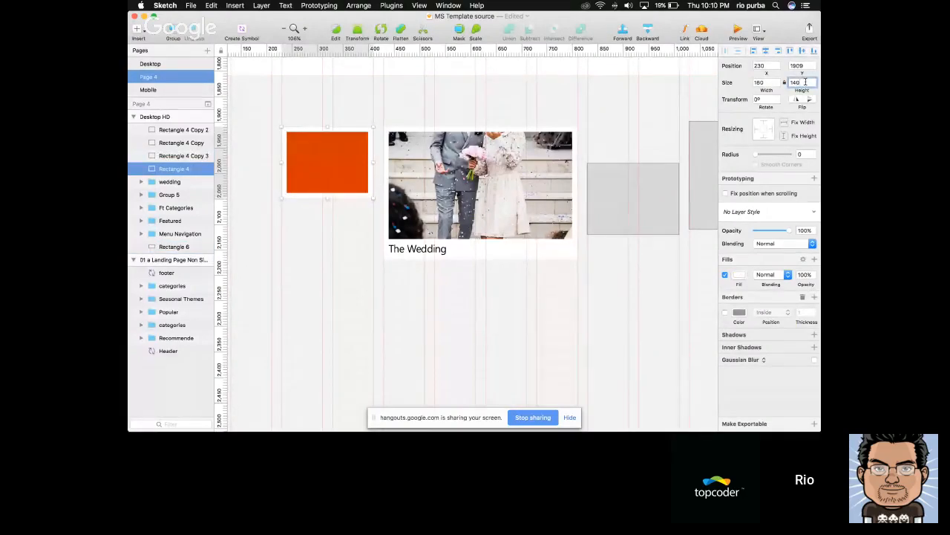
pyautogui.write('160')
pyautogui.press('Return')
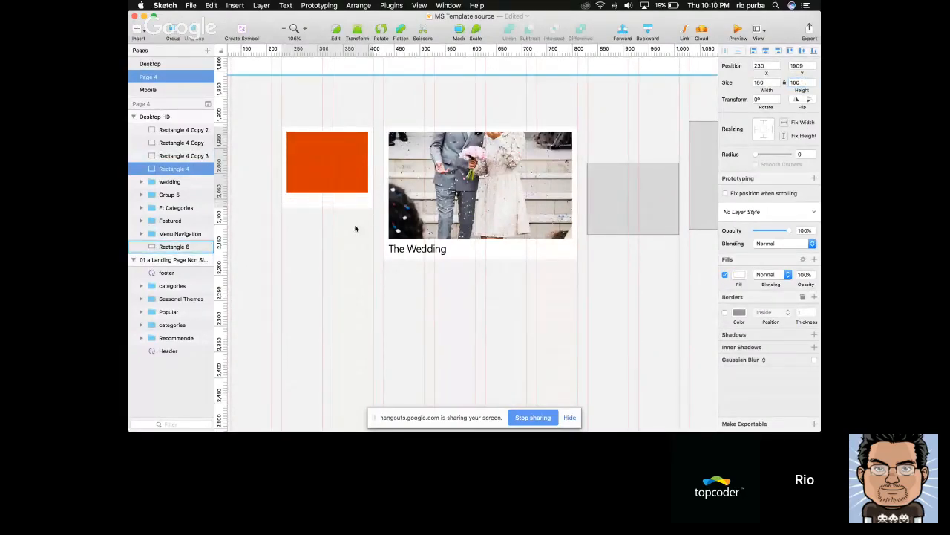
# Copy the "The Wedding" title into the small card and place it below the orange rectangle at X 240, Y 2049
pyautogui.doubleClick(401, 255)
pyautogui.click(375, 290)
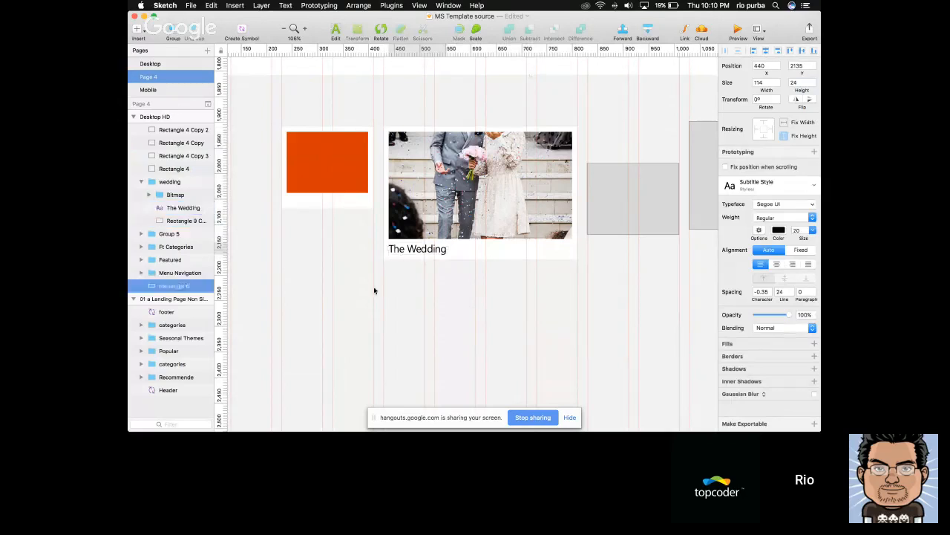
pyautogui.click(334, 205)
pyautogui.press('super+v')
pyautogui.moveTo(401, 245); pyautogui.dragTo(299, 210)
# Set the height of the small card's white background to 175 so it frames the title
pyautogui.click(357, 206)
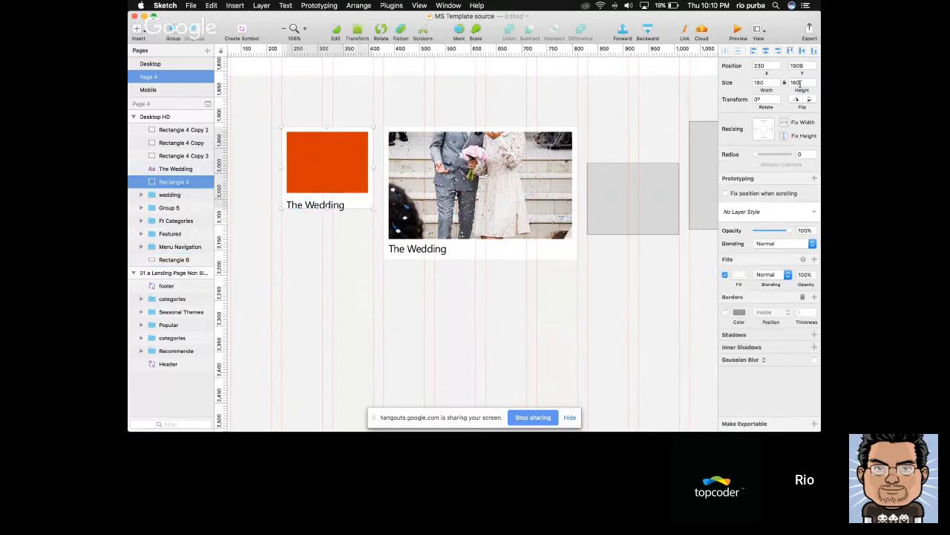
pyautogui.click(801, 83)
pyautogui.hotkey('shift', 'Up')
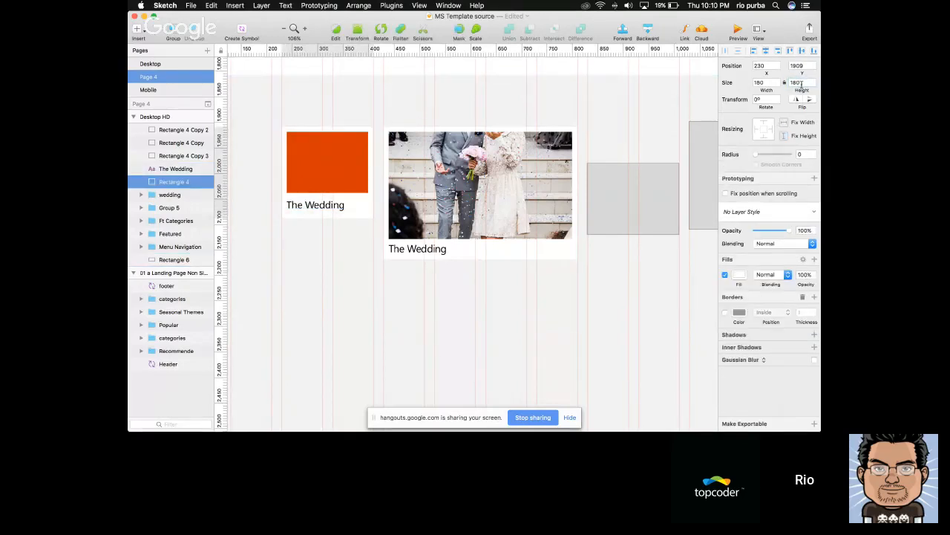
pyautogui.click(318, 212)
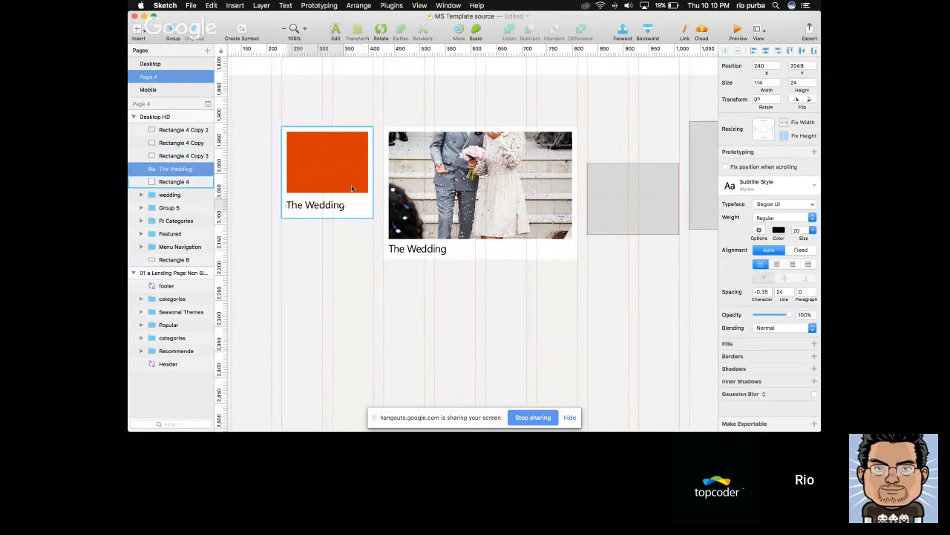
pyautogui.click(357, 210)
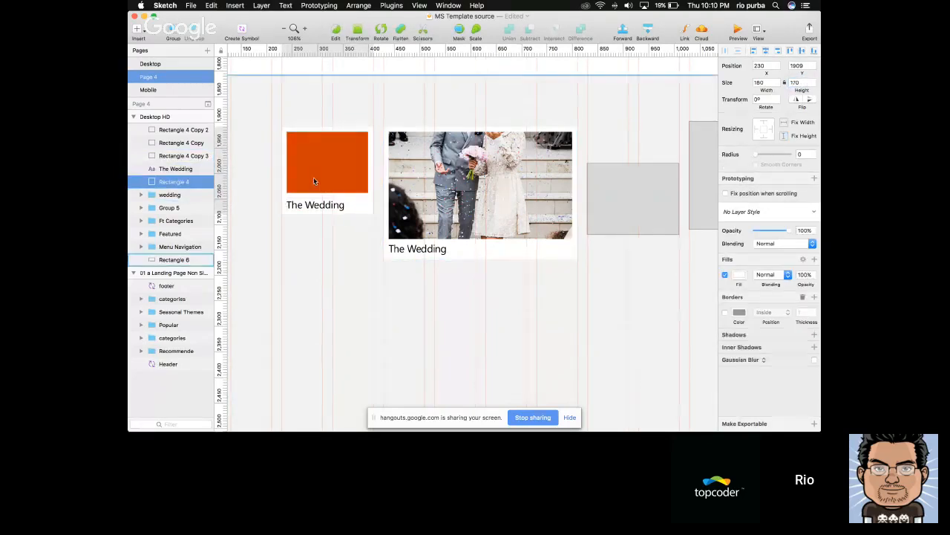
pyautogui.click(319, 206)
pyautogui.click(355, 213)
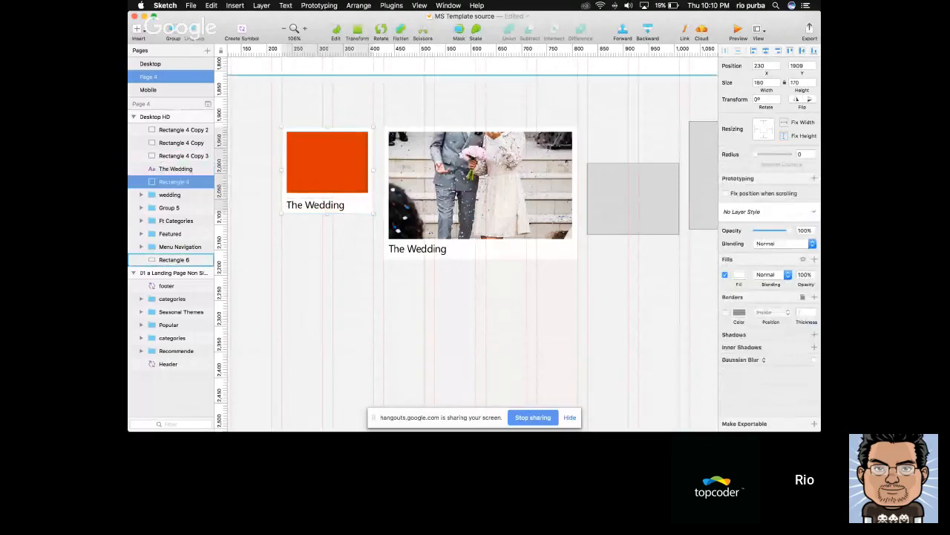
pyautogui.click(335, 206)
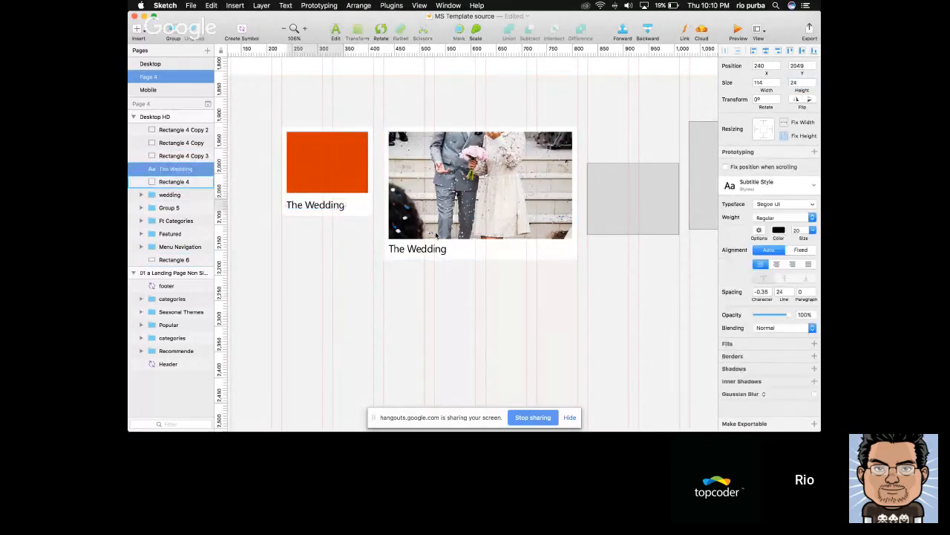
# Copy the pineapple photo from the Summer card in Seasonal Themes and paste it overlapping the upper part of the orange rectangle
pyautogui.scroll(-3, 435, 233)
pyautogui.hscroll(-1, 436, 235)
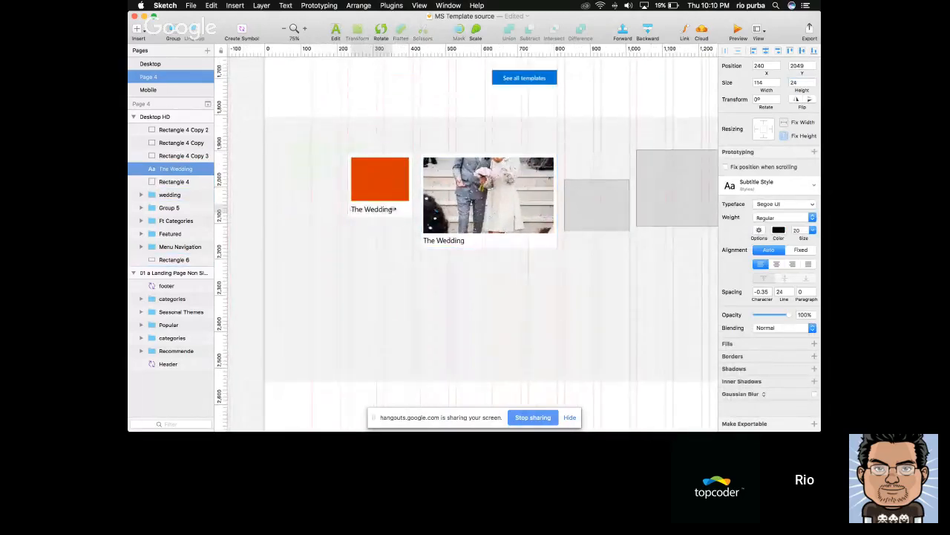
pyautogui.scroll(4, 442, 233)
pyautogui.scroll(-4, 441, 233)
pyautogui.hscroll(2, 386, 216)
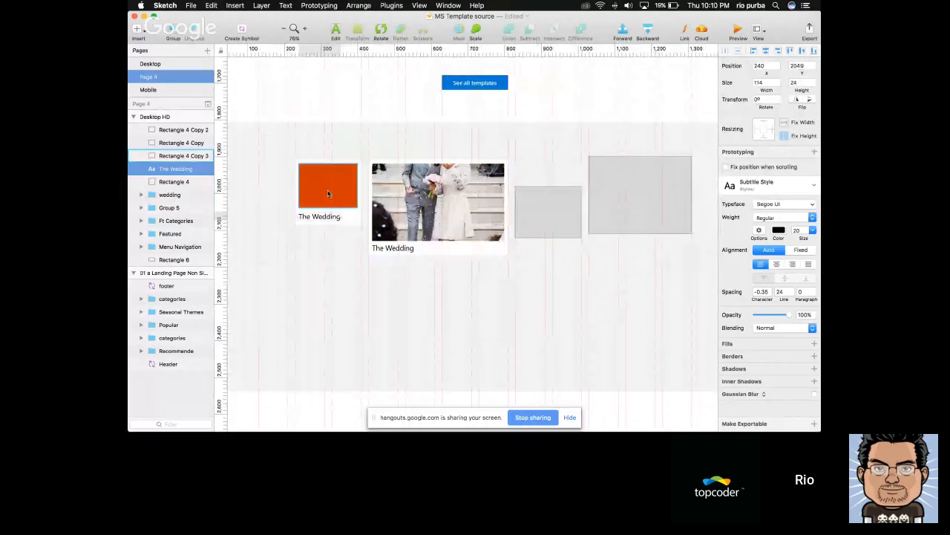
pyautogui.hscroll(-6, 327, 194)
pyautogui.click(387, 253)
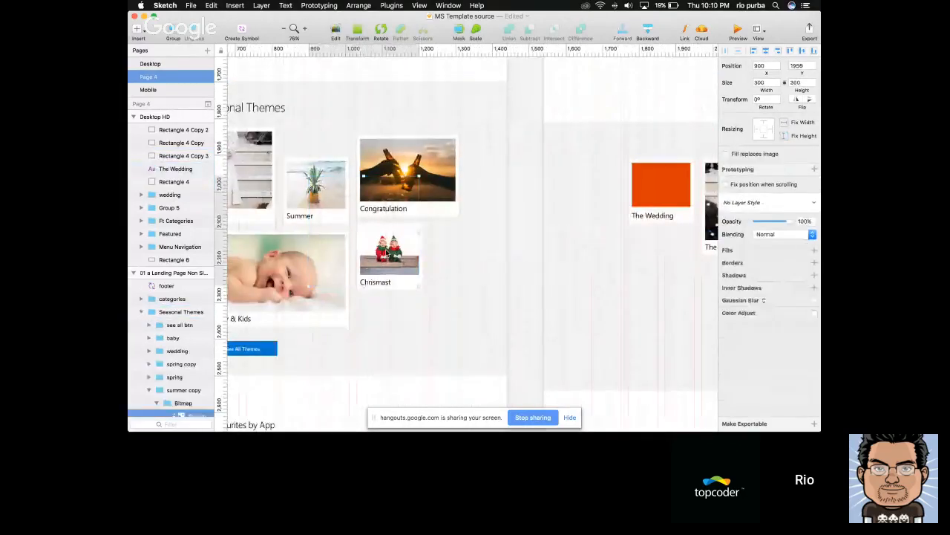
pyautogui.keyDown('super'); pyautogui.click(332, 187); pyautogui.keyUp('super')
pyautogui.hscroll(4, 532, 178)
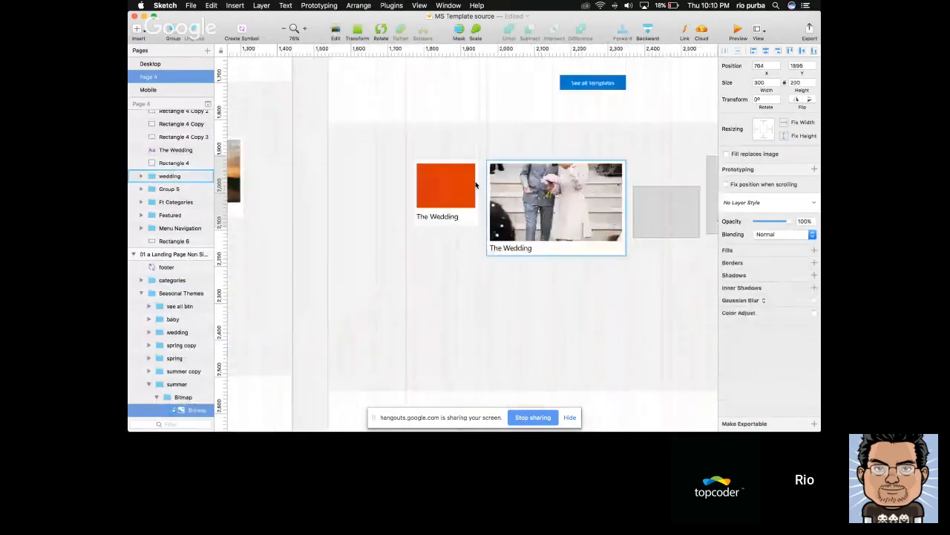
pyautogui.scroll(5, 468, 181)
pyautogui.click(427, 181)
pyautogui.press('super+v')
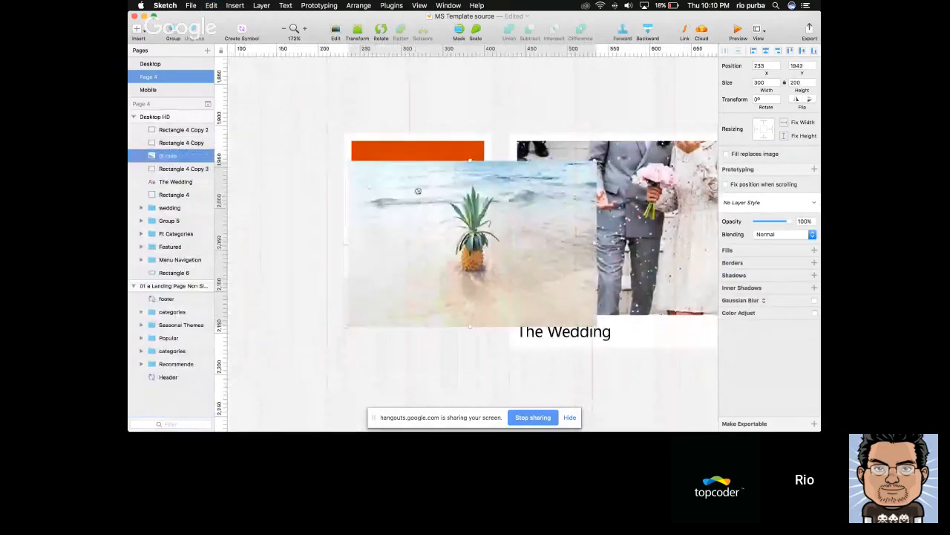
pyautogui.moveTo(418, 191); pyautogui.dragTo(394, 166)
# Mask the pineapple photo with the orange rectangle and reposition the photo so the pineapple is centred in the mask
pyautogui.click(394, 209)
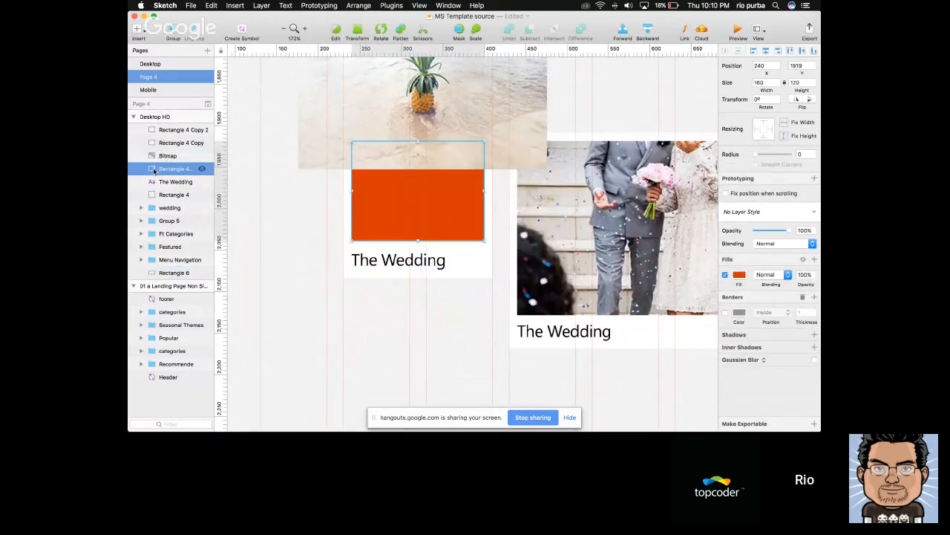
pyautogui.keyDown('shift'); pyautogui.click(364, 128); pyautogui.keyUp('shift')
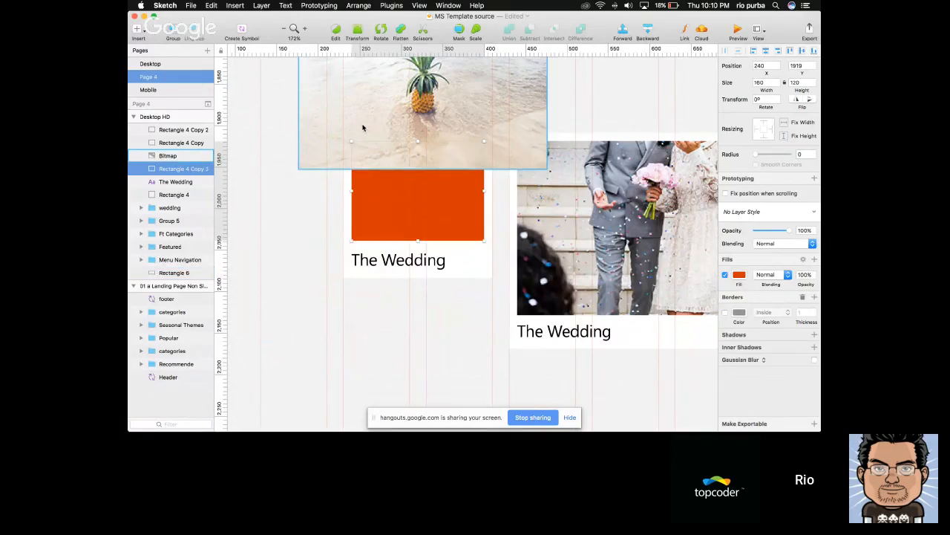
pyautogui.click(154, 170)
pyautogui.keyDown('shift'); pyautogui.click(163, 157); pyautogui.keyUp('shift')
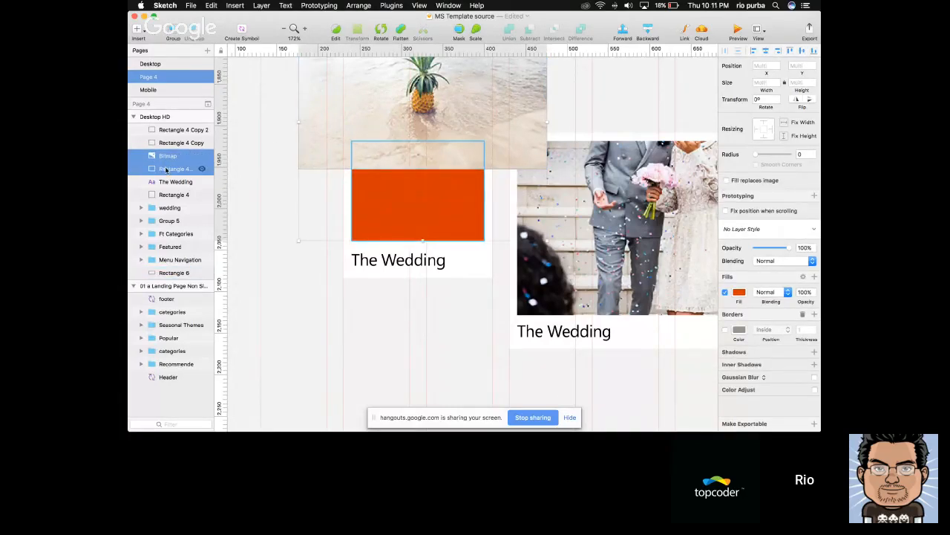
pyautogui.rightClick(165, 169)
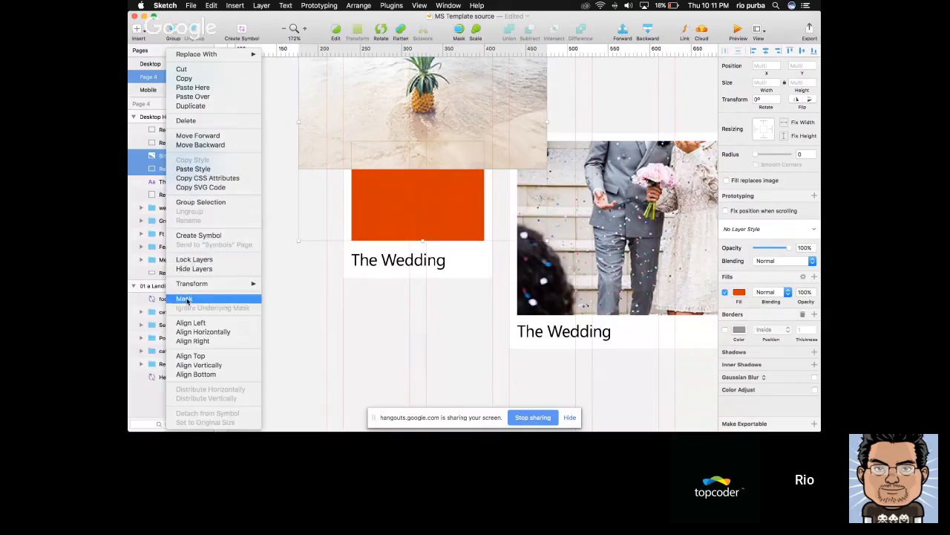
pyautogui.click(185, 300)
pyautogui.click(247, 221)
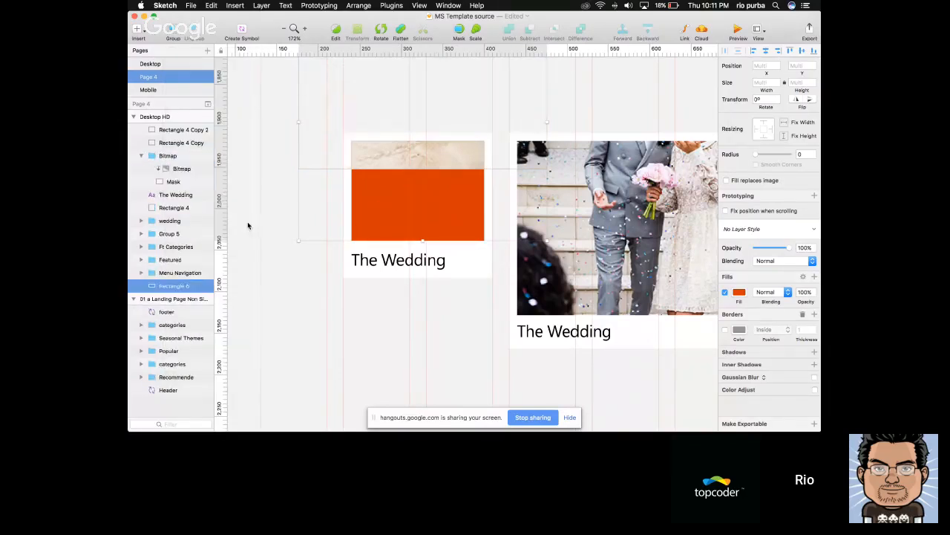
pyautogui.doubleClick(394, 160)
pyautogui.moveTo(394, 164); pyautogui.dragTo(386, 271)
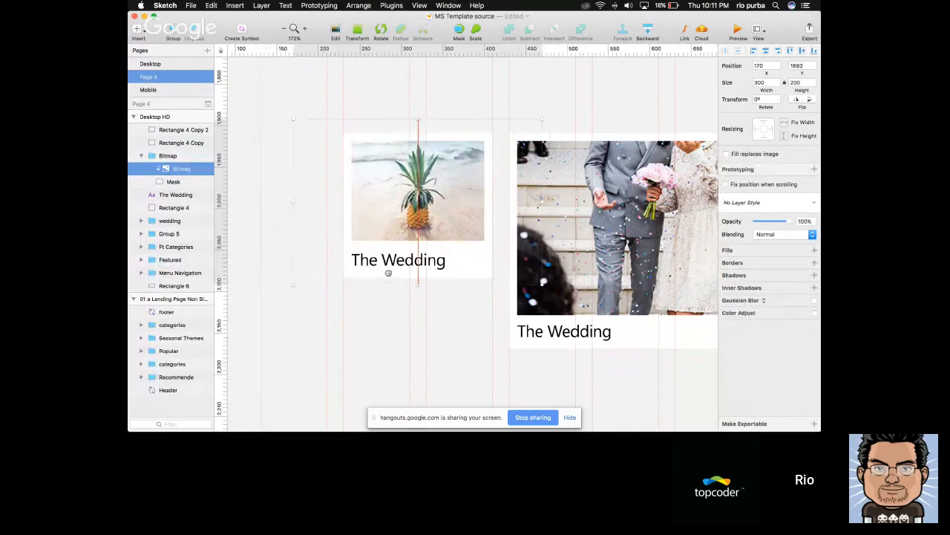
# Change the small card's title text to "Summer"
pyautogui.click(387, 268)
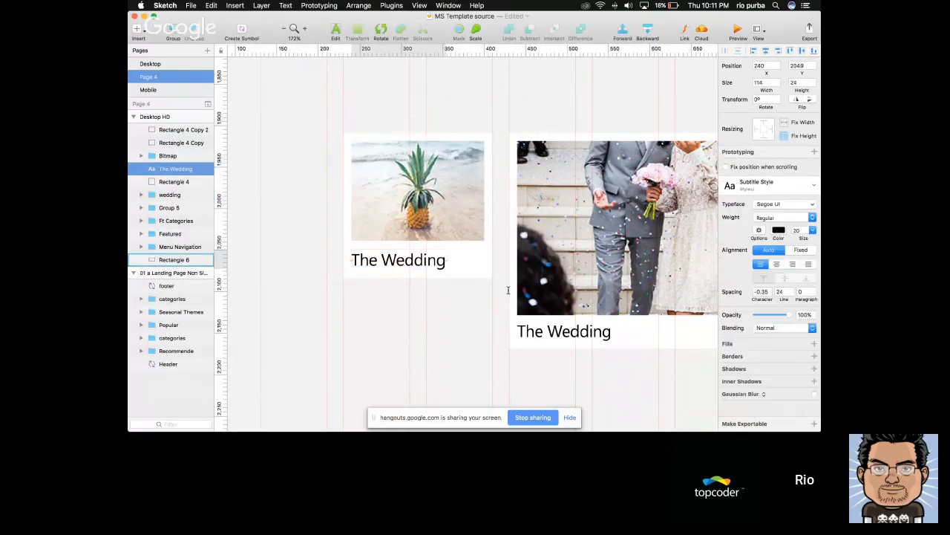
pyautogui.press('Return')
pyautogui.write('Summer')
pyautogui.press('Escape')
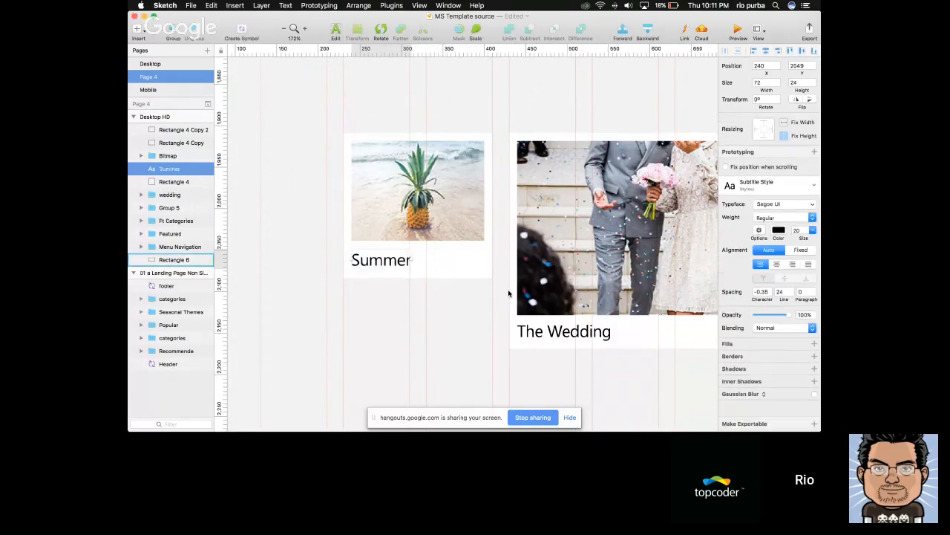
# Group the small card's masked photo, Summer title and white background, and name the group "Item"
pyautogui.scroll(-5, 509, 293)
pyautogui.hscroll(3, 447, 287)
pyautogui.hscroll(2, 448, 287)
pyautogui.scroll(-1, 447, 288)
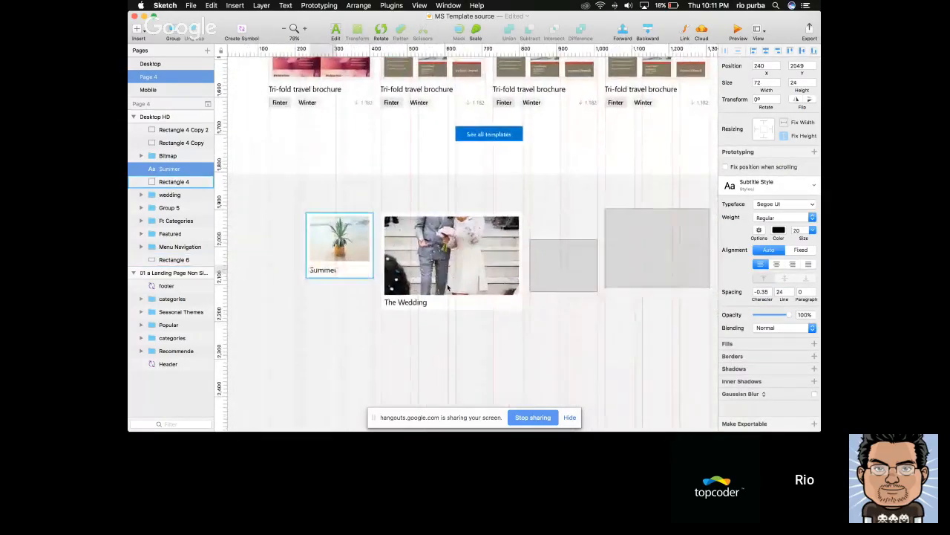
pyautogui.click(345, 262)
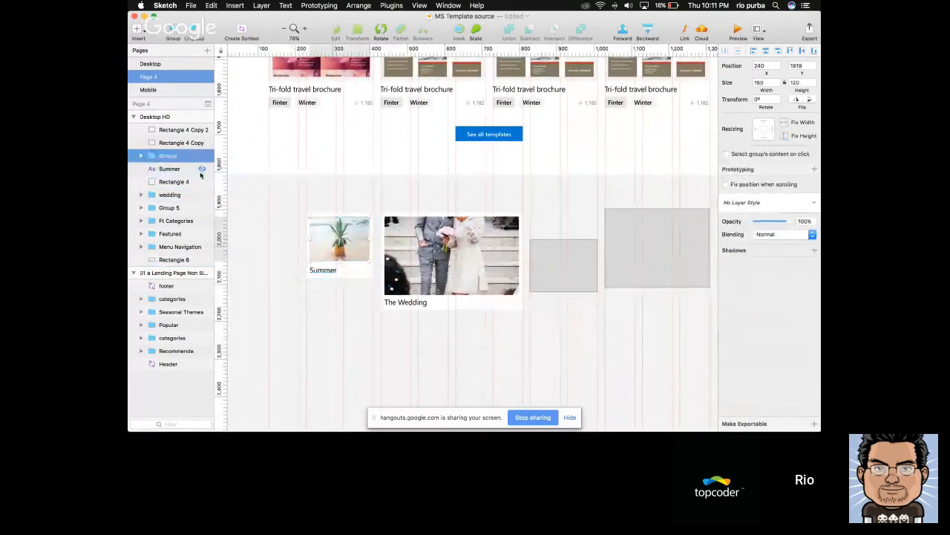
pyautogui.keyDown('shift'); pyautogui.click(328, 269); pyautogui.keyUp('shift')
pyautogui.keyDown('shift'); pyautogui.click(356, 270); pyautogui.keyUp('shift')
pyautogui.press('super+g')
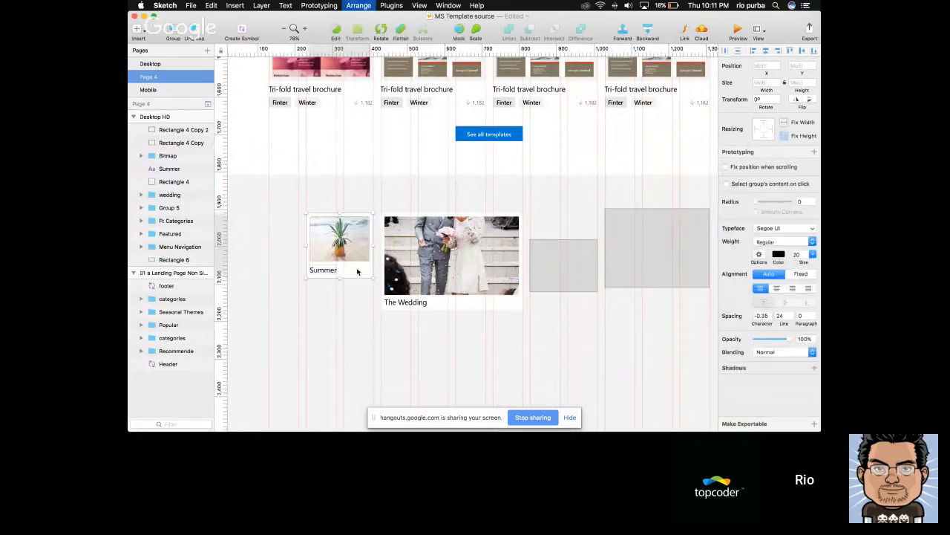
pyautogui.doubleClick(169, 155)
pyautogui.write('S')
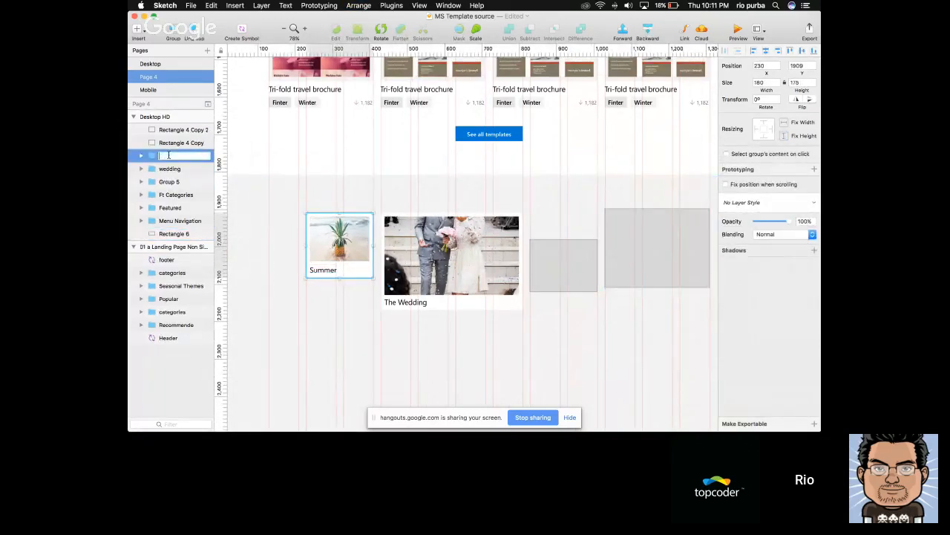
pyautogui.press('Return')
# Delete the small grey placeholder rectangle beside the wedding card
pyautogui.scroll(3, 555, 281)
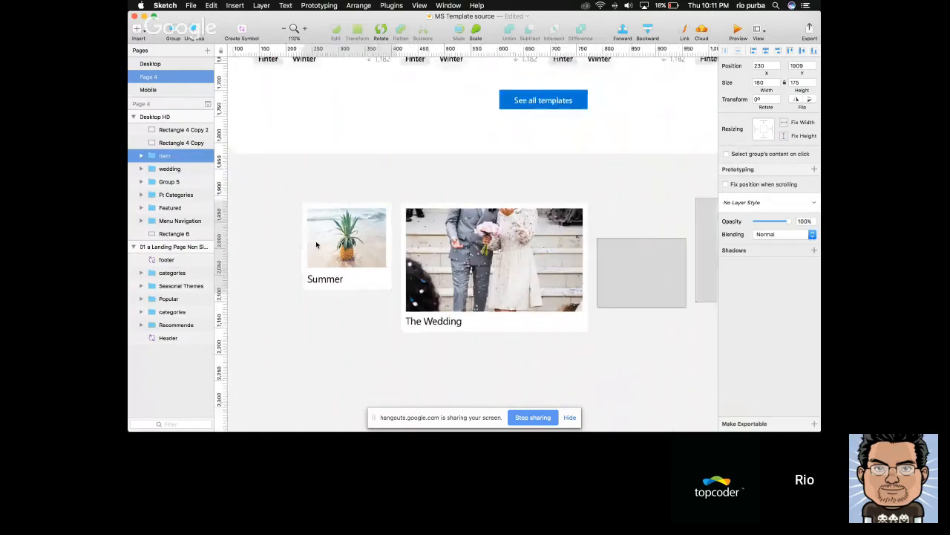
pyautogui.click(606, 280)
pyautogui.scroll(-5, 606, 279)
pyautogui.press('Delete')
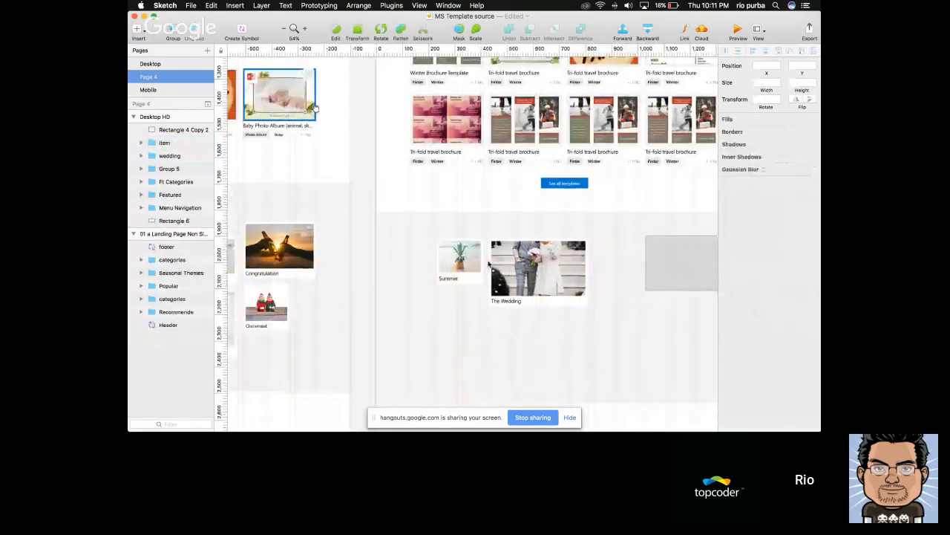
# Create a symbol named "Seasonal/Item1" from the Summer card group, sending it to the Symbols page
pyautogui.scroll(5, 451, 261)
pyautogui.click(451, 260)
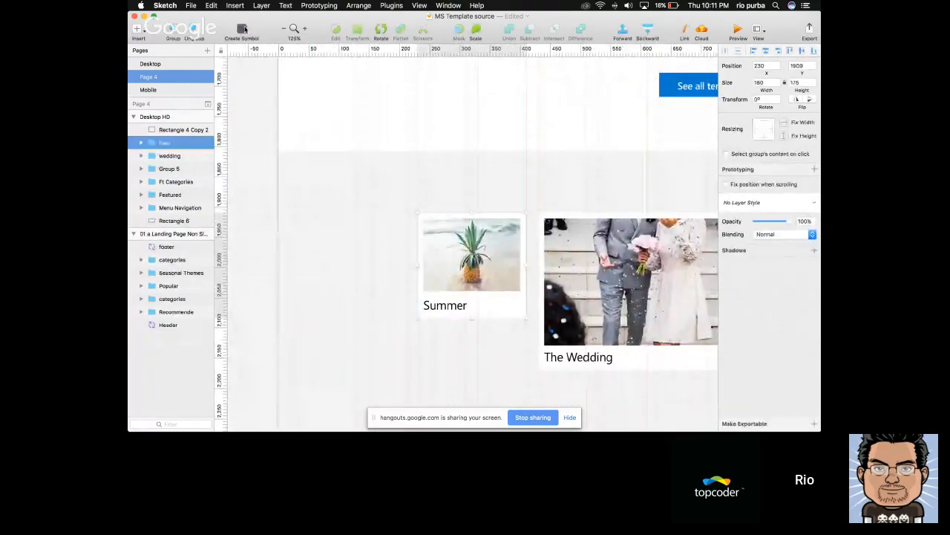
pyautogui.click(243, 29)
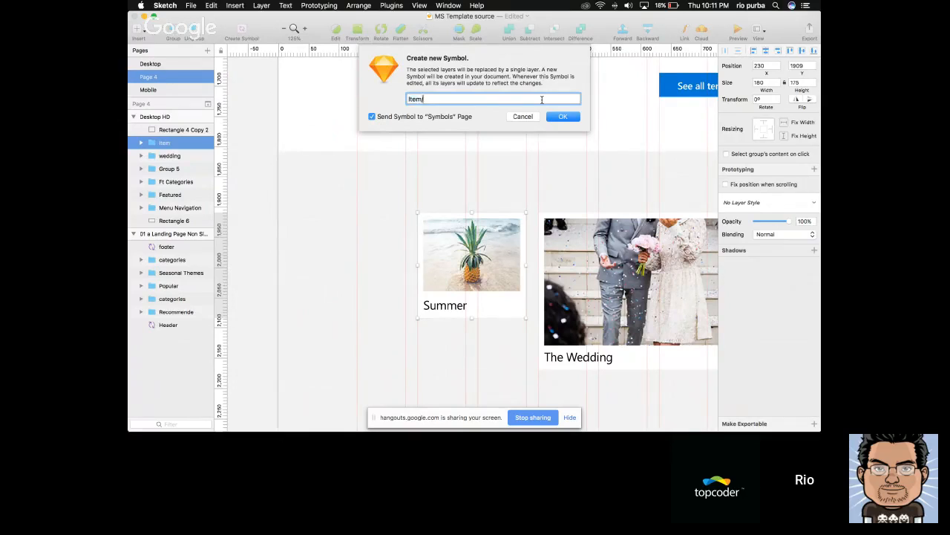
pyautogui.press('Escape')
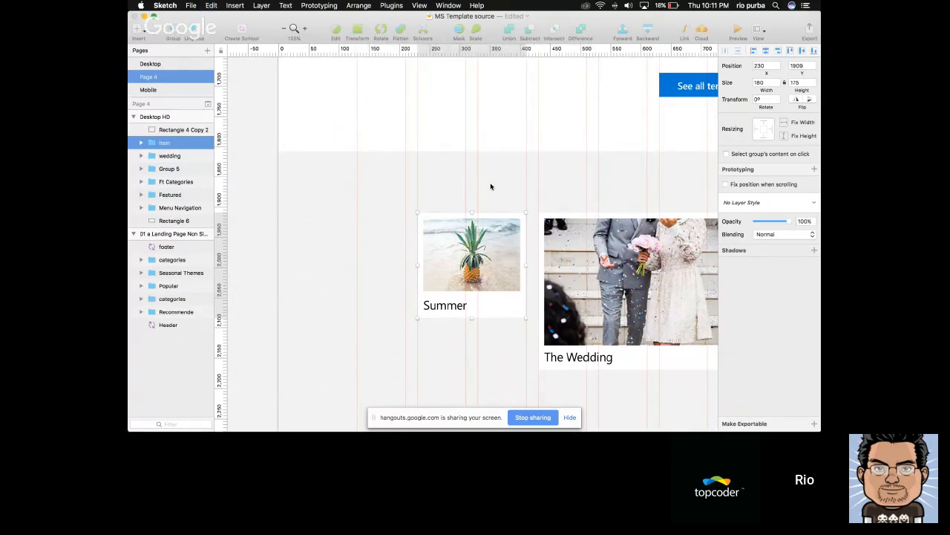
pyautogui.scroll(-5, 490, 187)
pyautogui.hscroll(-2, 490, 187)
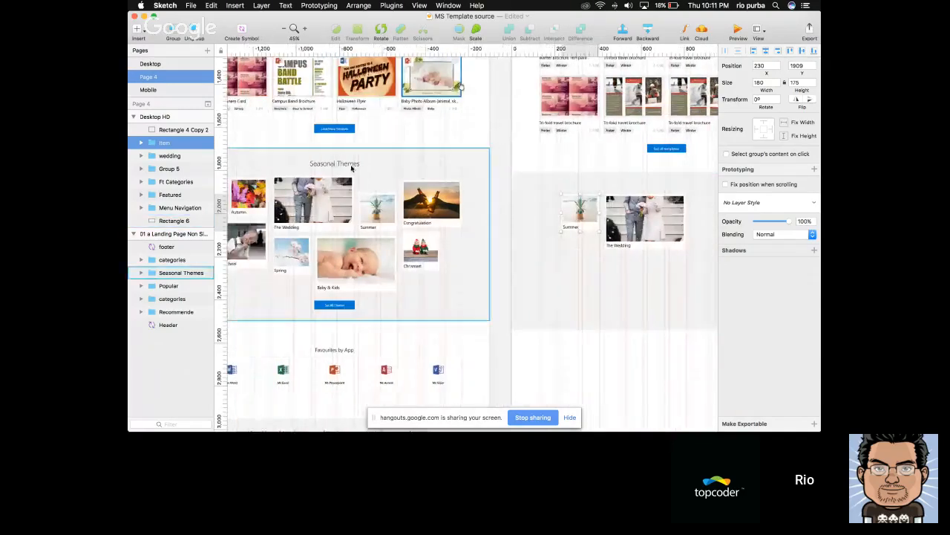
pyautogui.hscroll(4, 355, 165)
pyautogui.scroll(4, 392, 142)
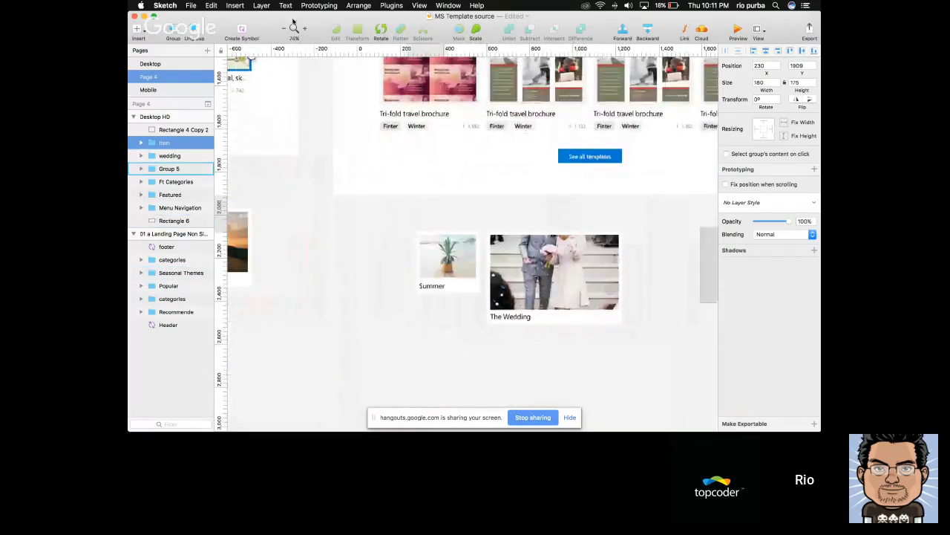
pyautogui.click(241, 31)
pyautogui.write('Seasonal/Item1')
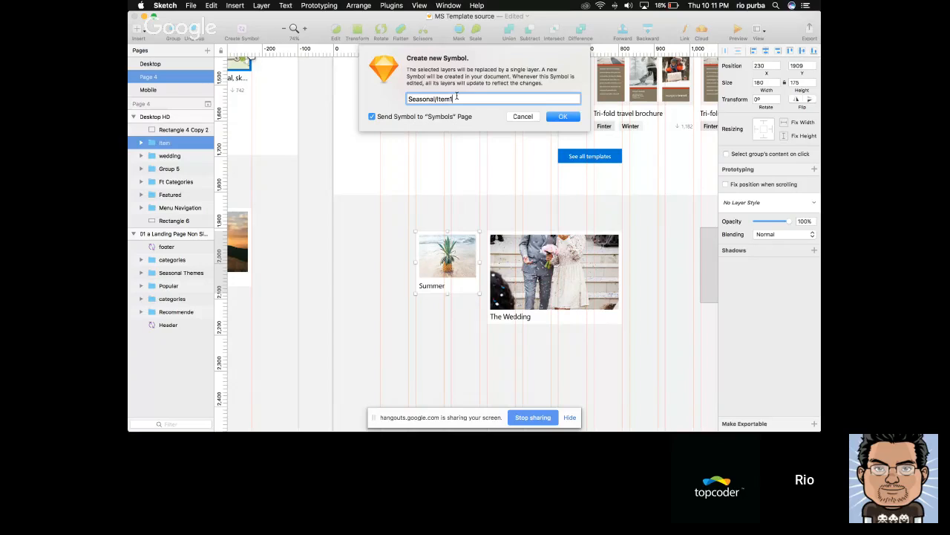
pyautogui.press('Return')
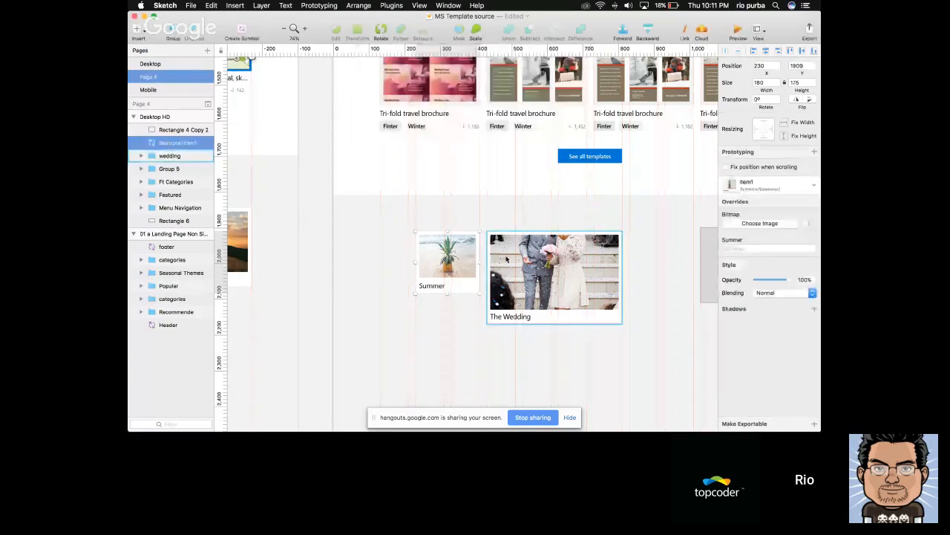
# Examine the sizes of the Summer, Congratulation and The Wedding cards in the reference page's Seasonal Themes section
pyautogui.scroll(3, 507, 259)
pyautogui.hscroll(2, 507, 259)
pyautogui.scroll(-5, 507, 259)
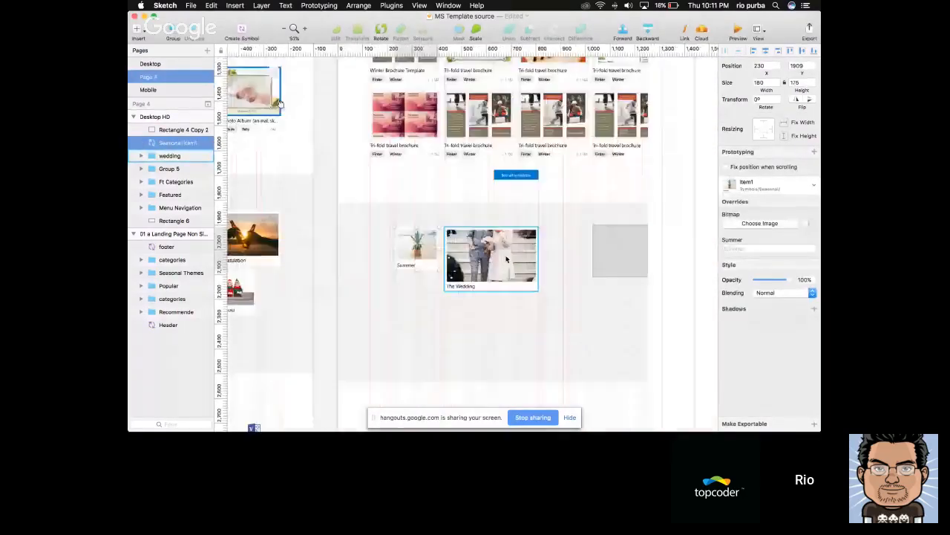
pyautogui.hscroll(-3, 506, 259)
pyautogui.scroll(3, 475, 256)
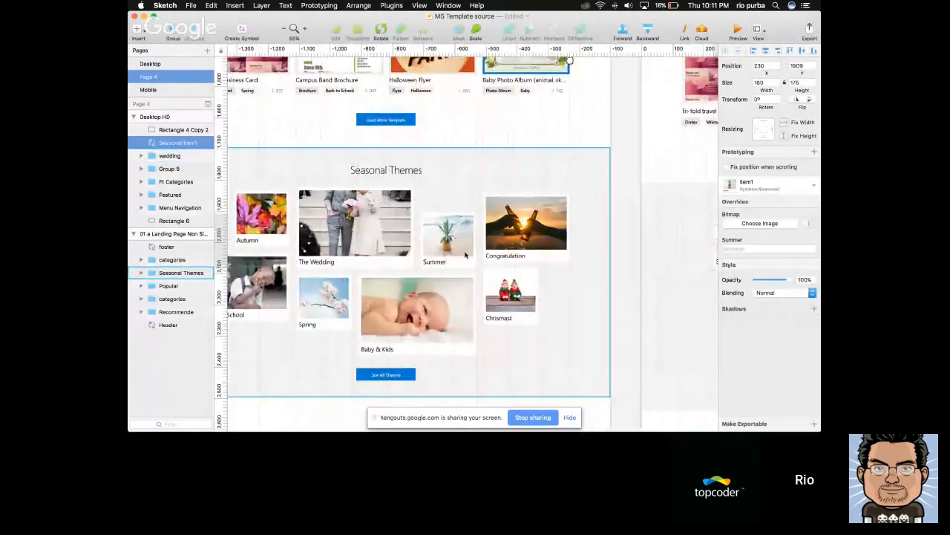
pyautogui.scroll(2, 465, 255)
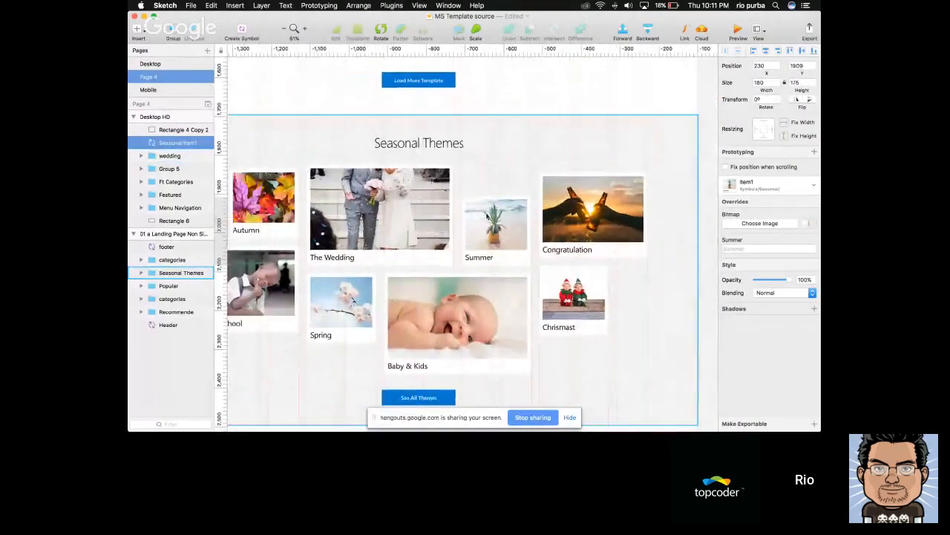
pyautogui.hscroll(-2, 467, 225)
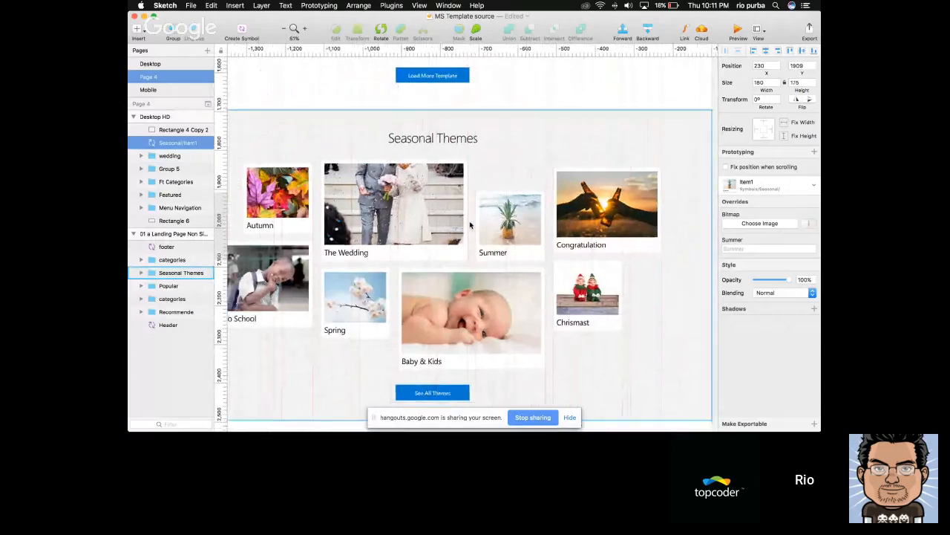
pyautogui.click(544, 211)
pyautogui.doubleClick(542, 211)
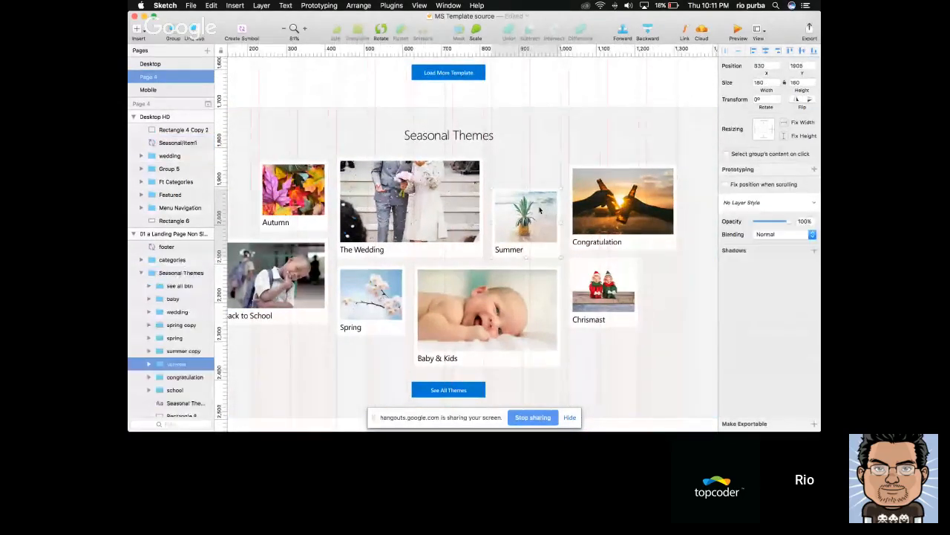
pyautogui.click(608, 212)
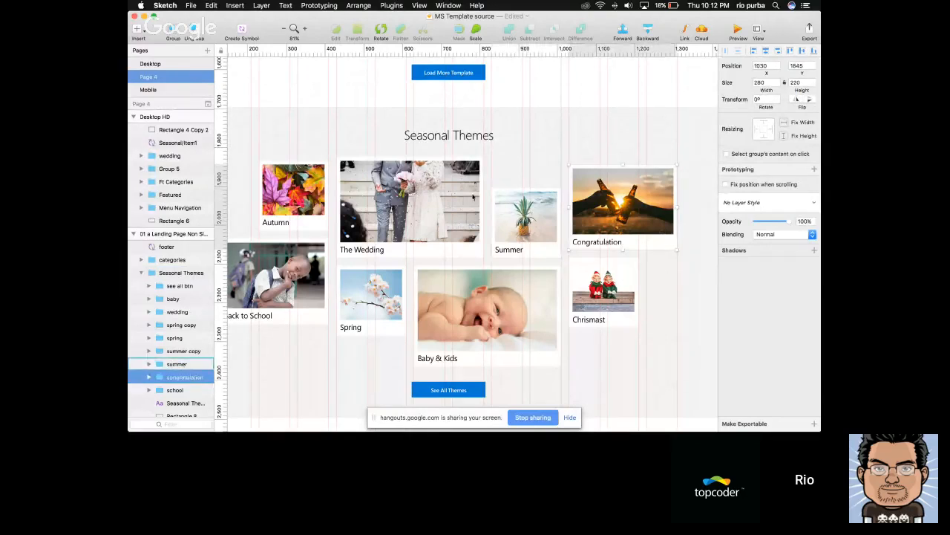
pyautogui.click(381, 184)
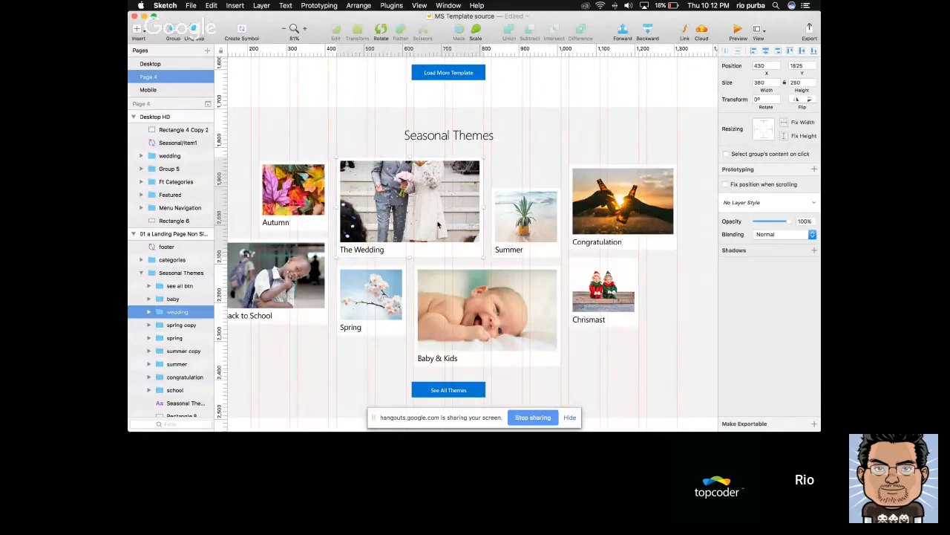
# Check the sizes and positions of the Summer symbol and wedding card on the new page against the reference section
pyautogui.hscroll(5, 610, 229)
pyautogui.doubleClick(646, 240)
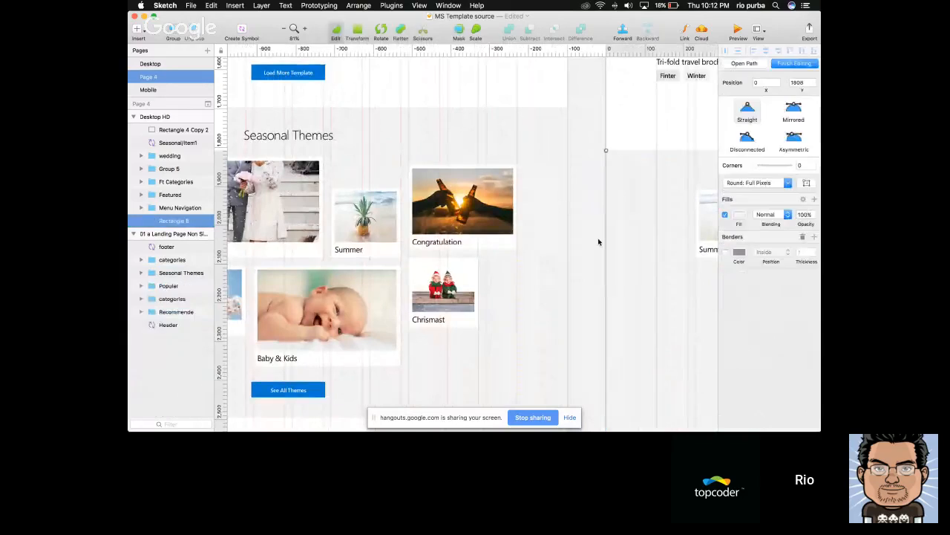
pyautogui.press('Escape')
pyautogui.hscroll(6, 484, 220)
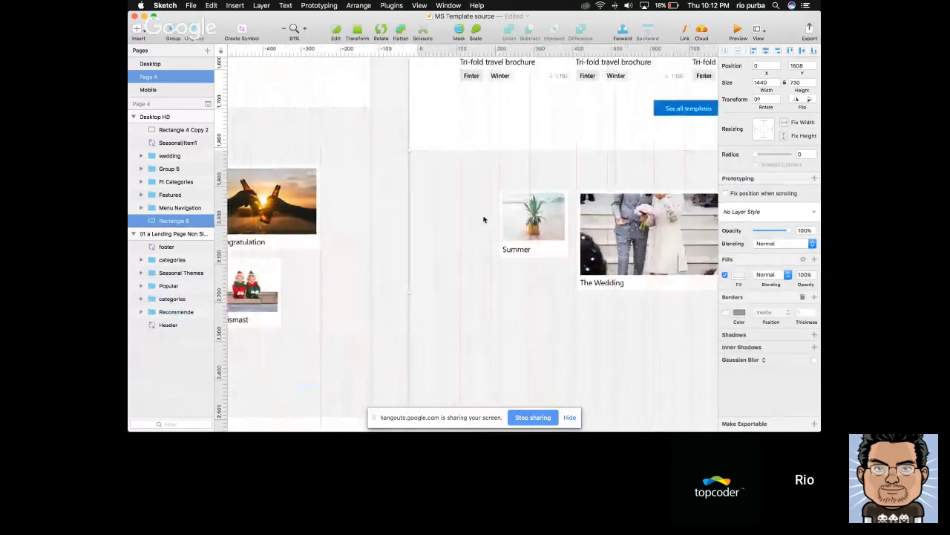
pyautogui.click(539, 234)
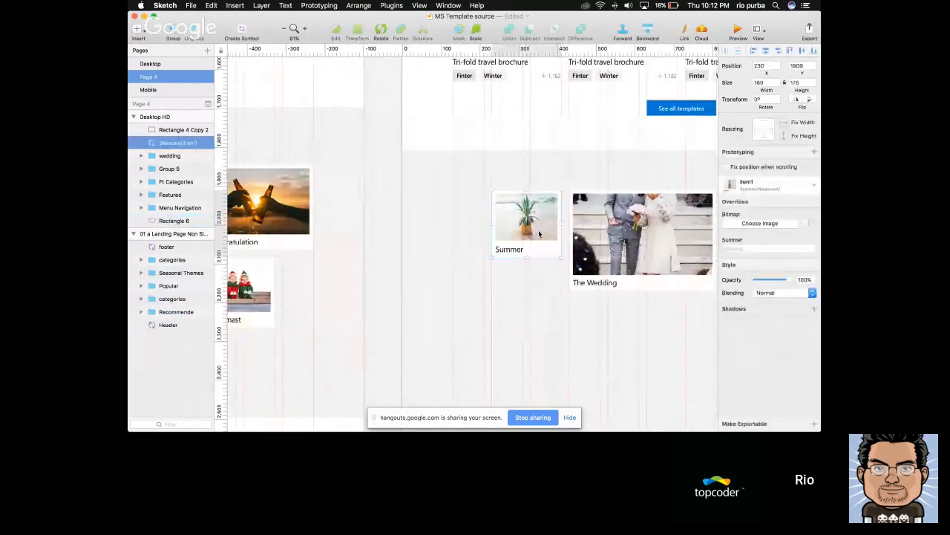
pyautogui.hscroll(-2, 539, 234)
pyautogui.hscroll(5, 539, 234)
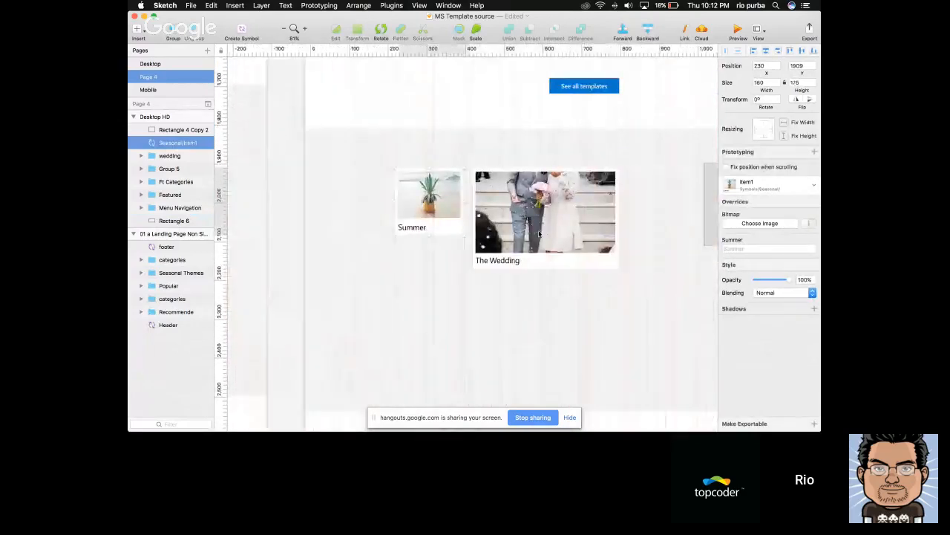
pyautogui.click(539, 234)
pyautogui.hscroll(-3, 522, 200)
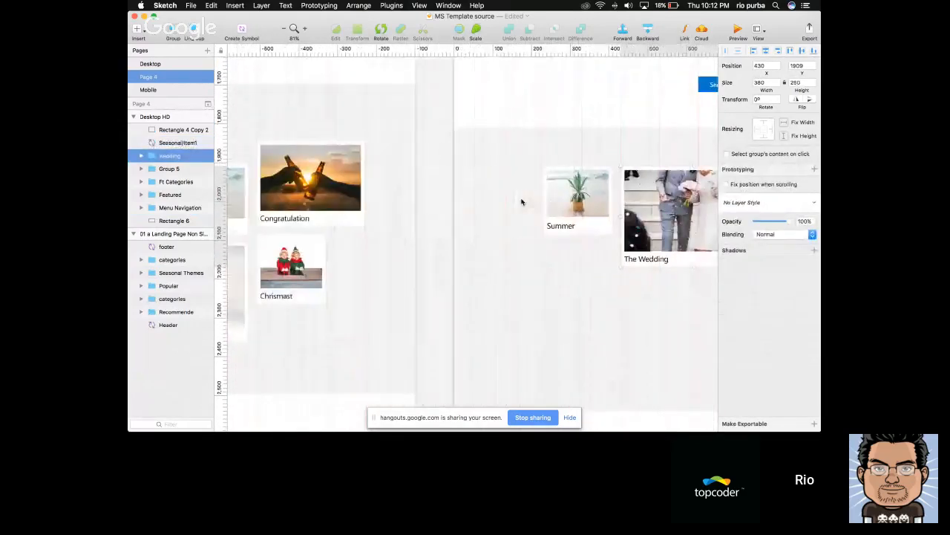
pyautogui.hscroll(3, 522, 200)
pyautogui.hscroll(2, 494, 212)
pyautogui.click(413, 191)
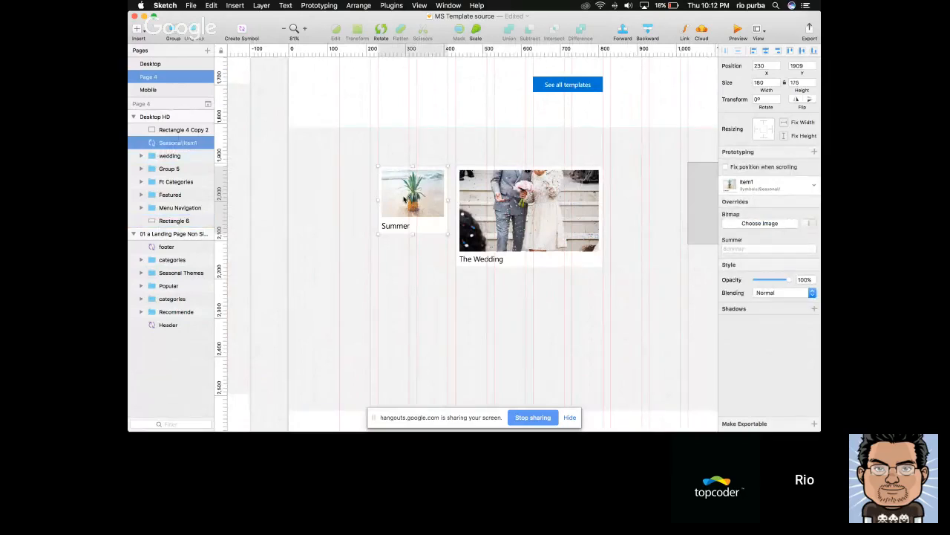
# Inspect the Summer symbol's layer name and its master on the Symbols page, and return to the instance
pyautogui.doubleClick(186, 144)
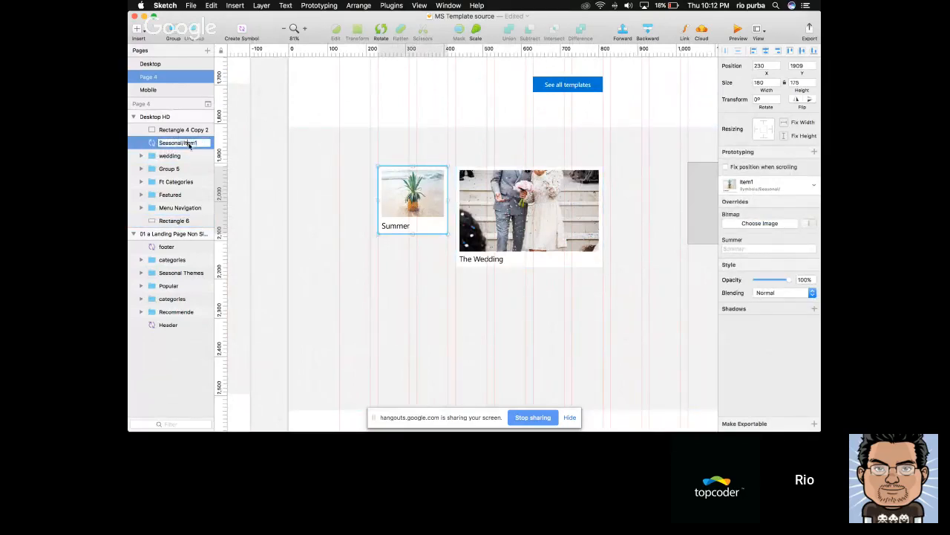
pyautogui.click(244, 177)
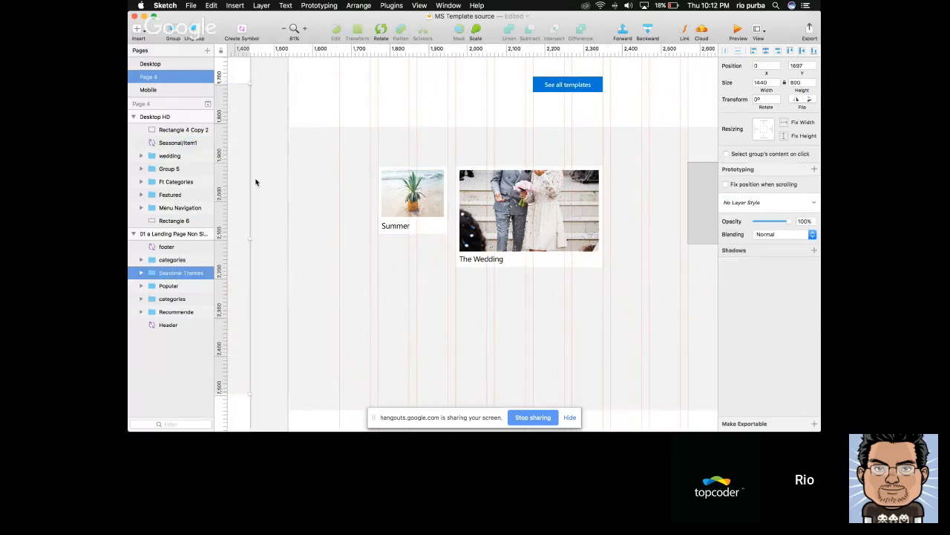
pyautogui.click(297, 202)
pyautogui.click(433, 207)
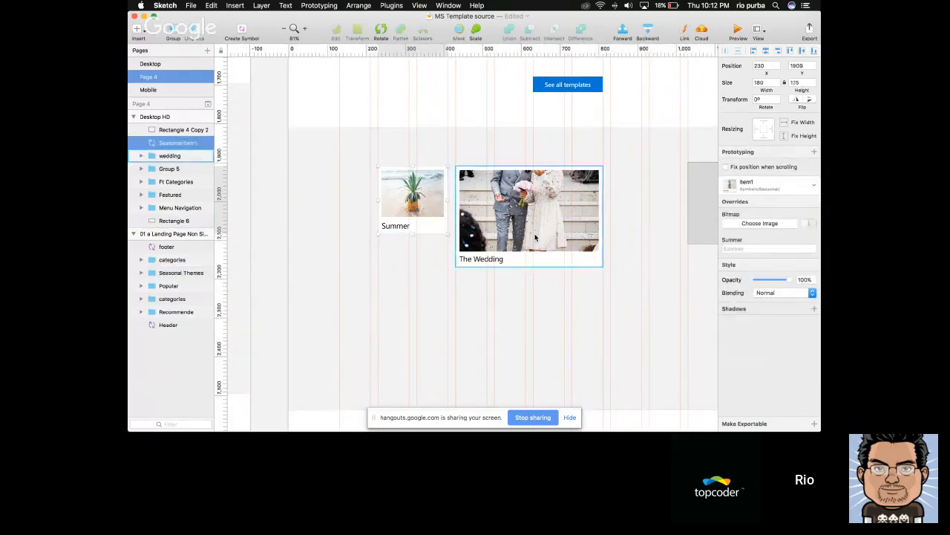
pyautogui.scroll(-5, 434, 208)
pyautogui.doubleClick(464, 206)
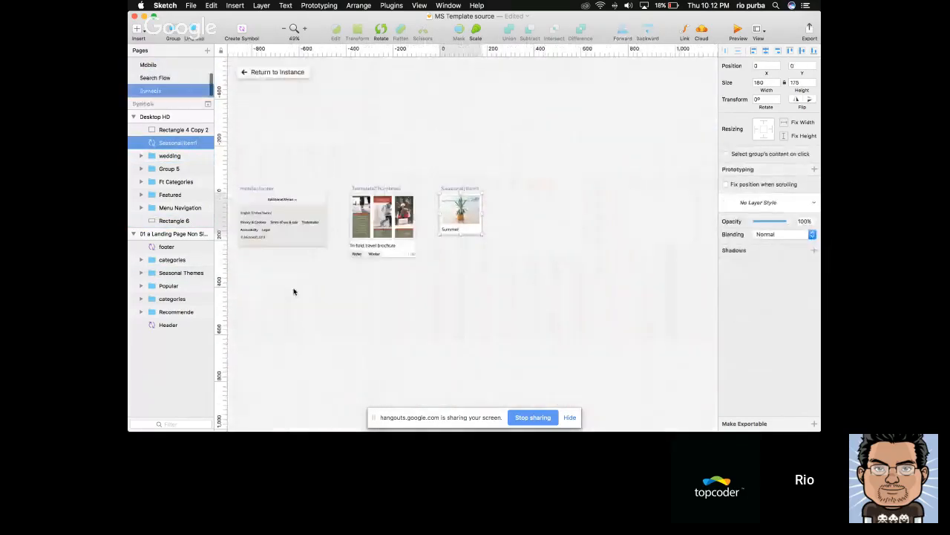
pyautogui.click(430, 292)
pyautogui.hscroll(4, 430, 293)
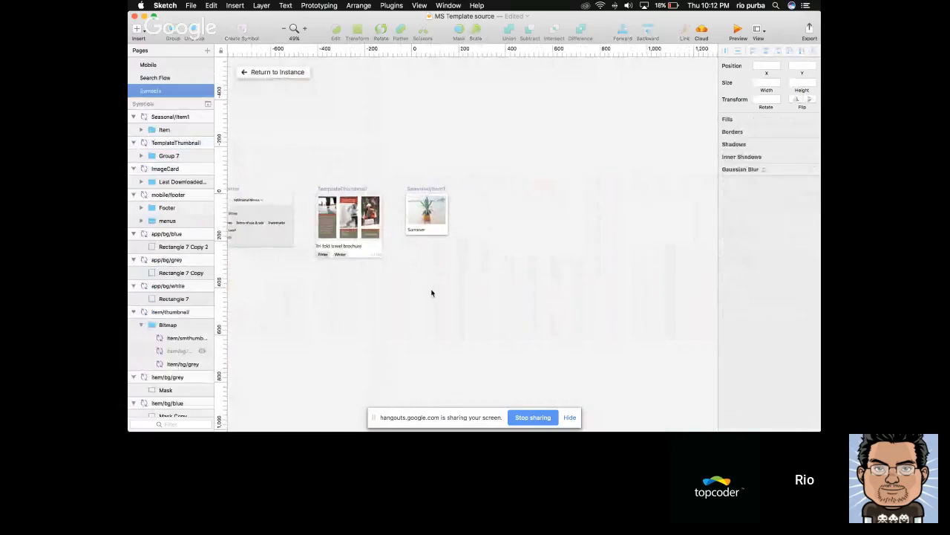
pyautogui.click(274, 72)
# Delete the remaining grey placeholder rectangle on the far side of the wedding card
pyautogui.hscroll(5, 483, 257)
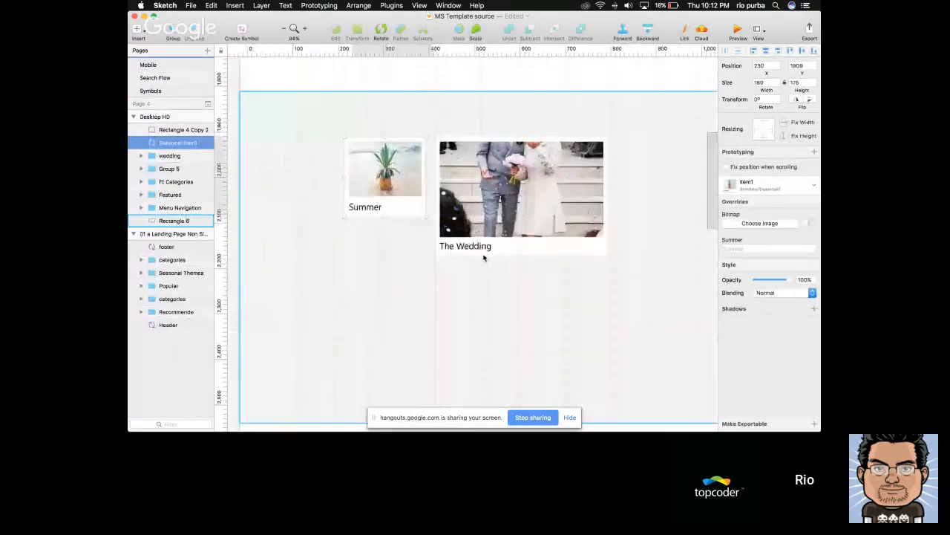
pyautogui.click(622, 213)
pyautogui.press('Delete')
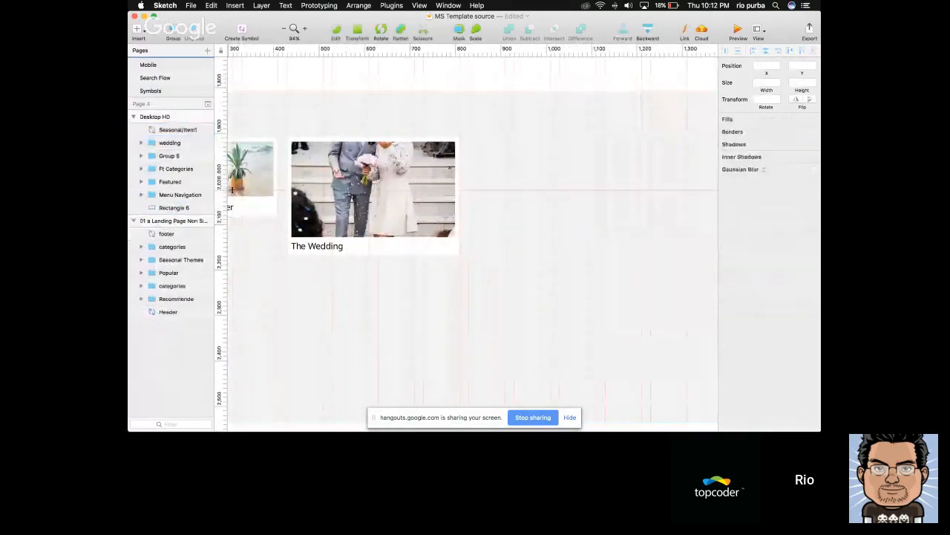
# Duplicate the wedding card at X 1030 in the same row and narrow the copy's white background to 280 wide
pyautogui.click(326, 195)
pyautogui.moveTo(325, 195); pyautogui.dragTo(596, 197)
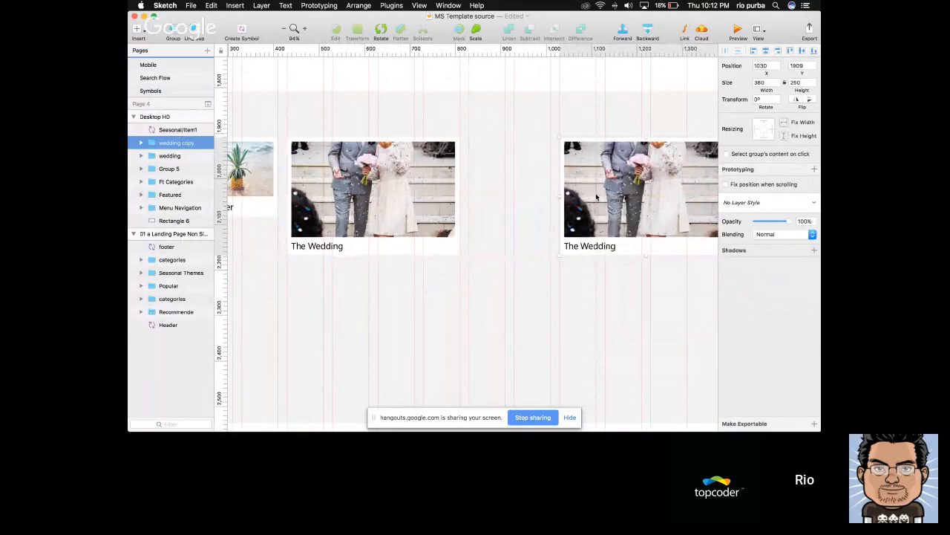
pyautogui.hscroll(3, 596, 196)
pyautogui.doubleClick(594, 247)
pyautogui.moveTo(609, 198); pyautogui.dragTo(565, 199)
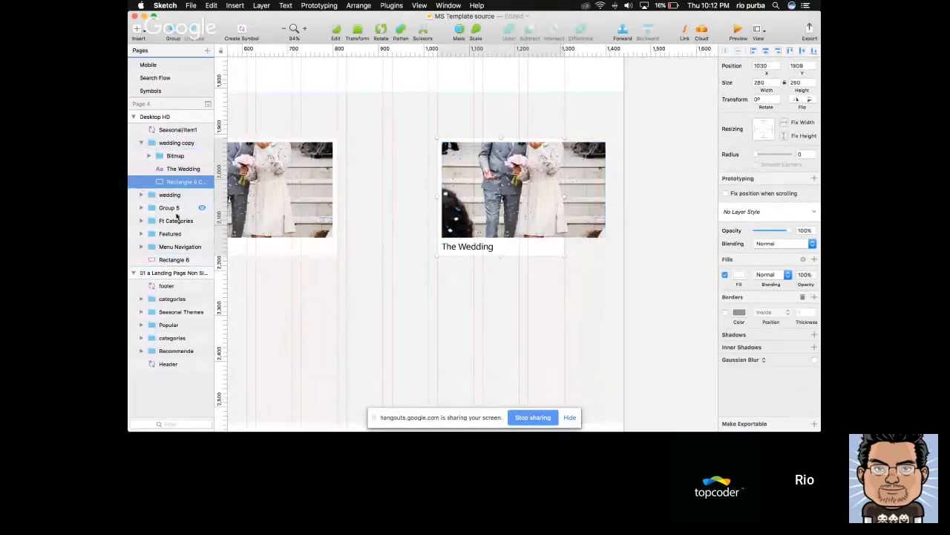
# Set the width of the photo mask in the copied wedding card to 260
pyautogui.click(149, 156)
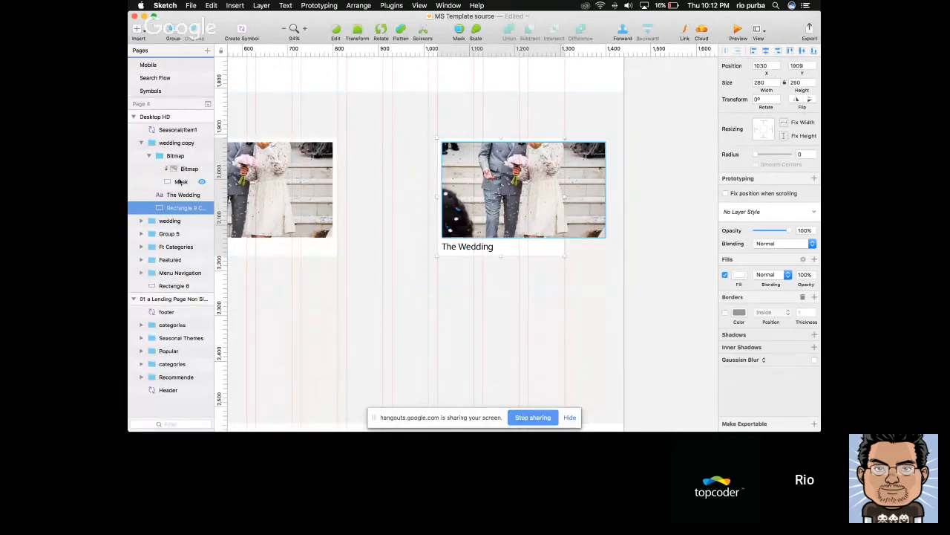
pyautogui.click(183, 182)
pyautogui.click(769, 82)
pyautogui.hotkey('shift', 'Down')
pyautogui.hotkey('shift', 'Down')
pyautogui.hotkey('shift', 'Down')
pyautogui.hotkey('shift', 'Down')
pyautogui.hotkey('shift', 'Down')
pyautogui.hotkey('shift', 'Down')
pyautogui.hotkey('shift', 'Down')
pyautogui.hotkey('shift', 'Down')
pyautogui.hotkey('shift', 'Down')
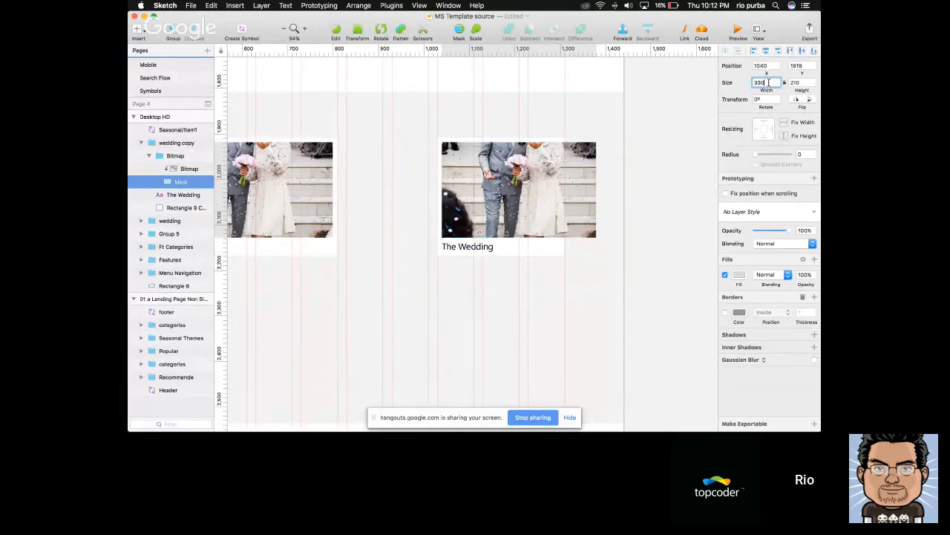
pyautogui.hotkey('shift', 'Down')
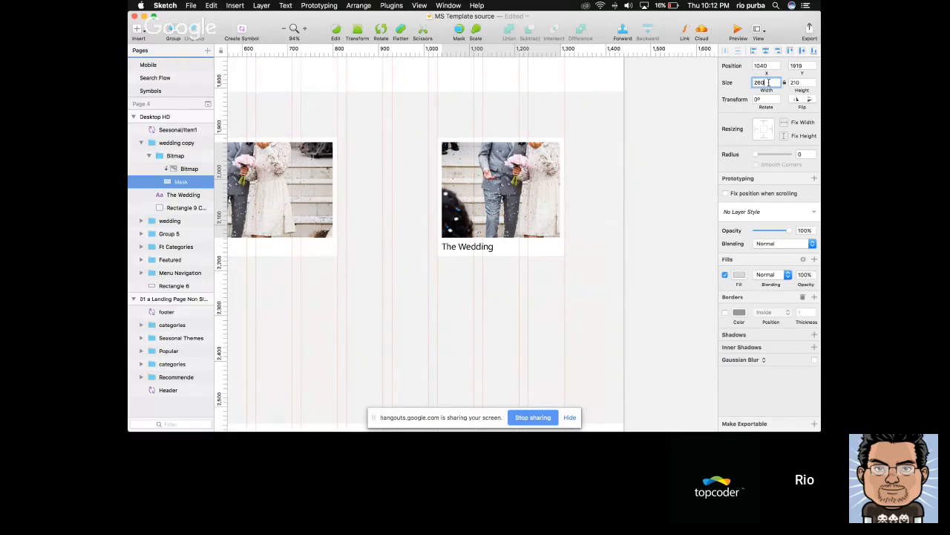
pyautogui.click(684, 228)
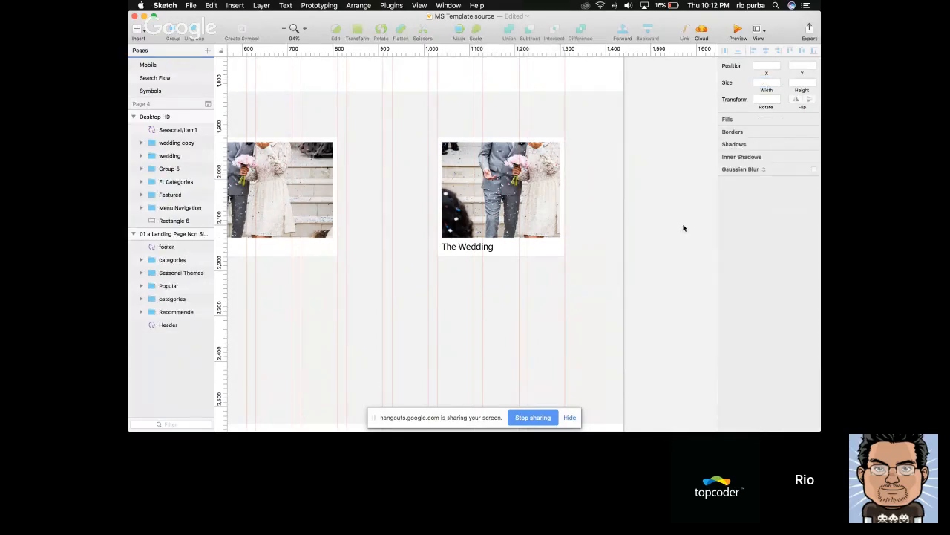
# Reduce the height of the photo mask in the copied wedding card to 160, keeping its width at 260
pyautogui.scroll(-5, 684, 228)
pyautogui.scroll(2, 581, 221)
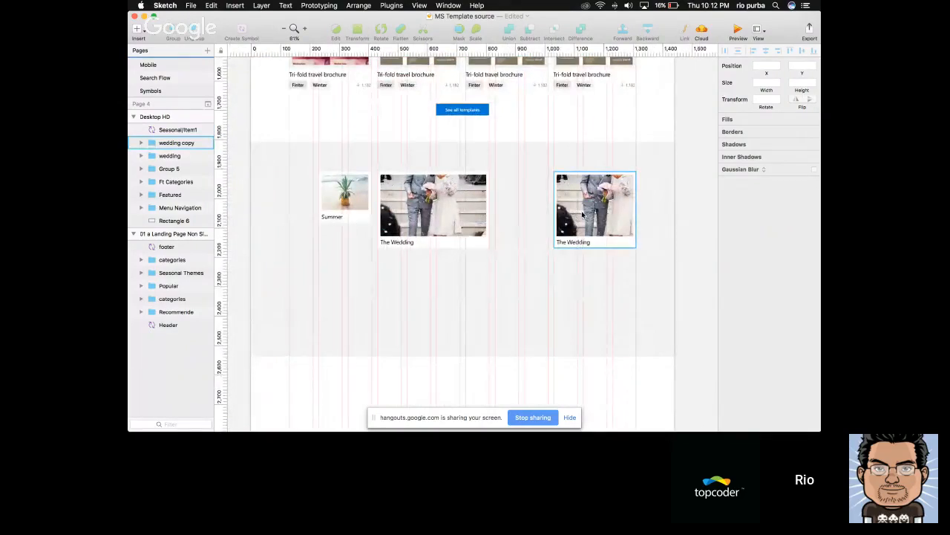
pyautogui.doubleClick(626, 248)
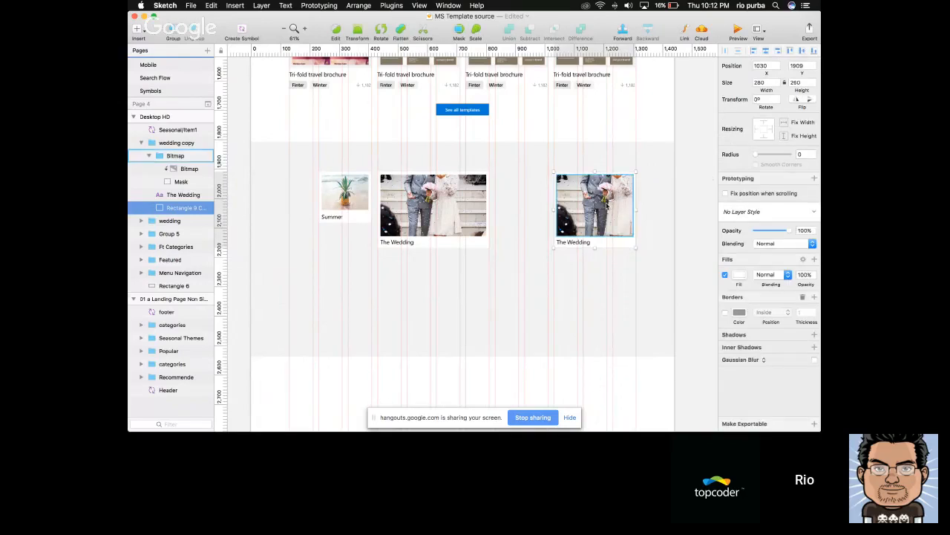
pyautogui.scroll(3, 606, 206)
pyautogui.doubleClick(607, 205)
pyautogui.click(767, 82)
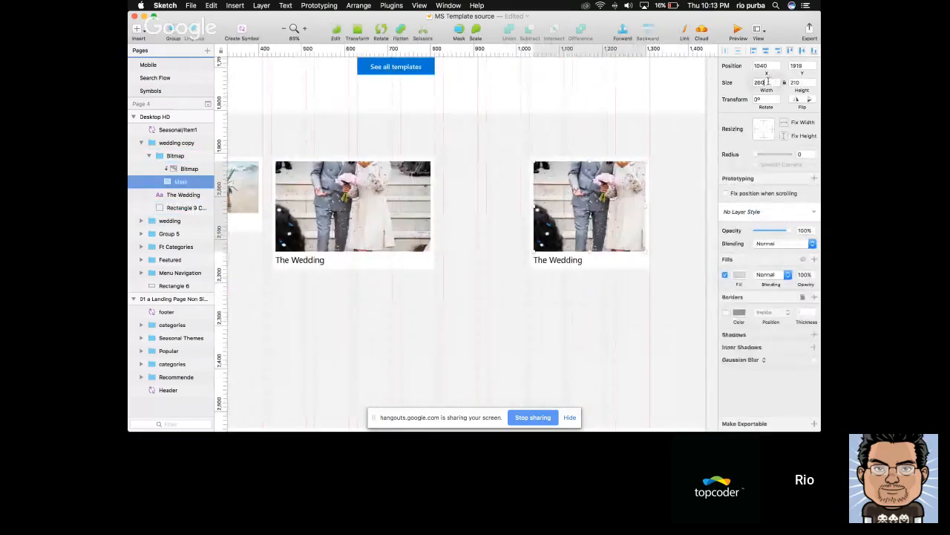
pyautogui.hotkey('shift', 'Down')
pyautogui.hotkey('shift', 'Down')
pyautogui.hotkey('shift', 'Up')
pyautogui.hotkey('shift', 'Up')
pyautogui.press('Tab')
pyautogui.hotkey('shift', 'Down')
pyautogui.hotkey('shift', 'Down')
pyautogui.hotkey('shift', 'Down')
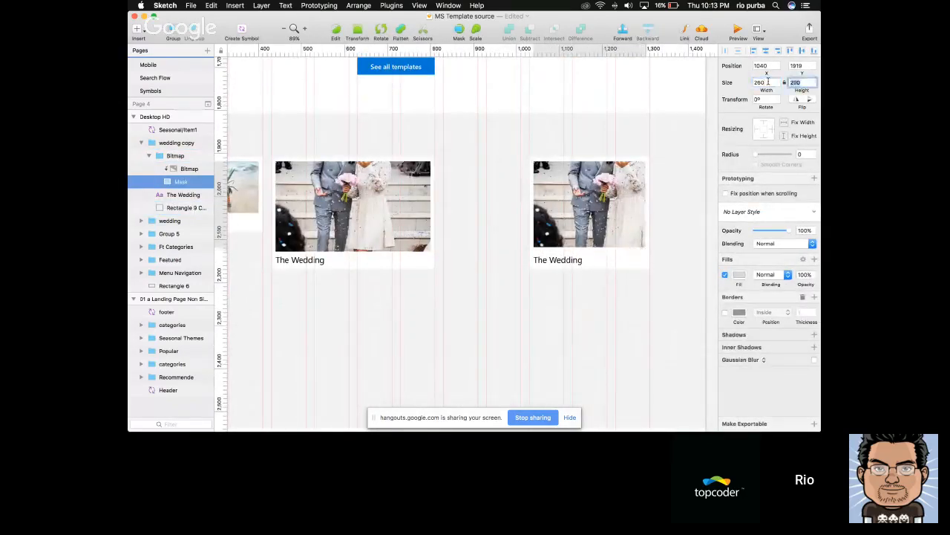
pyautogui.hotkey('shift', 'Down')
pyautogui.hotkey('shift', 'Down')
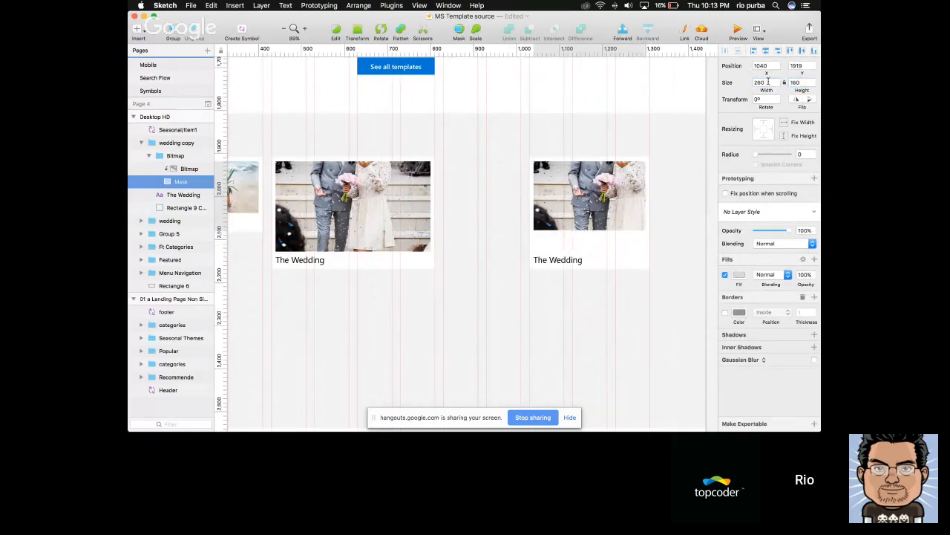
# Set the copied card's white background to 210 high and move its title up to Y 2085
pyautogui.click(628, 260)
pyautogui.click(804, 83)
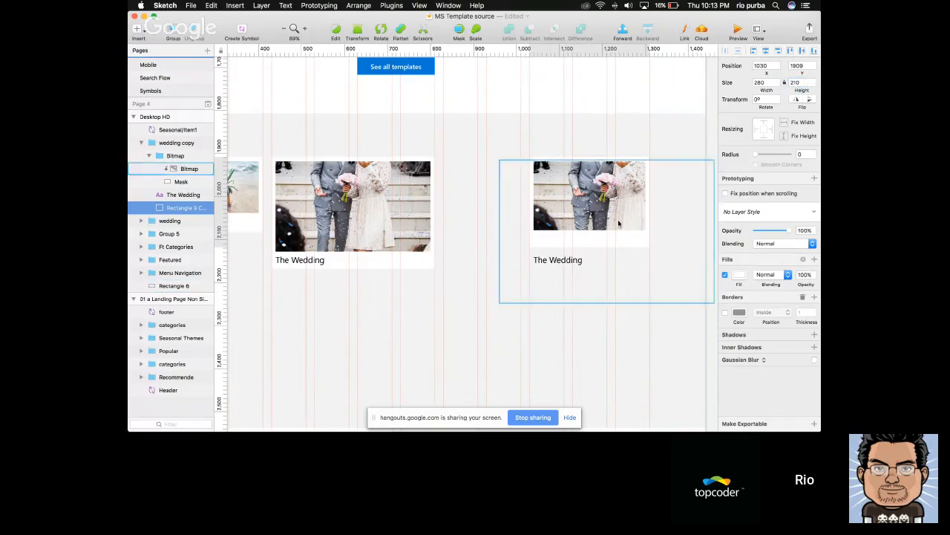
pyautogui.click(562, 263)
pyautogui.hotkey('shift', 'Up')
pyautogui.hotkey('shift', 'Up')
pyautogui.hotkey('shift', 'Up')
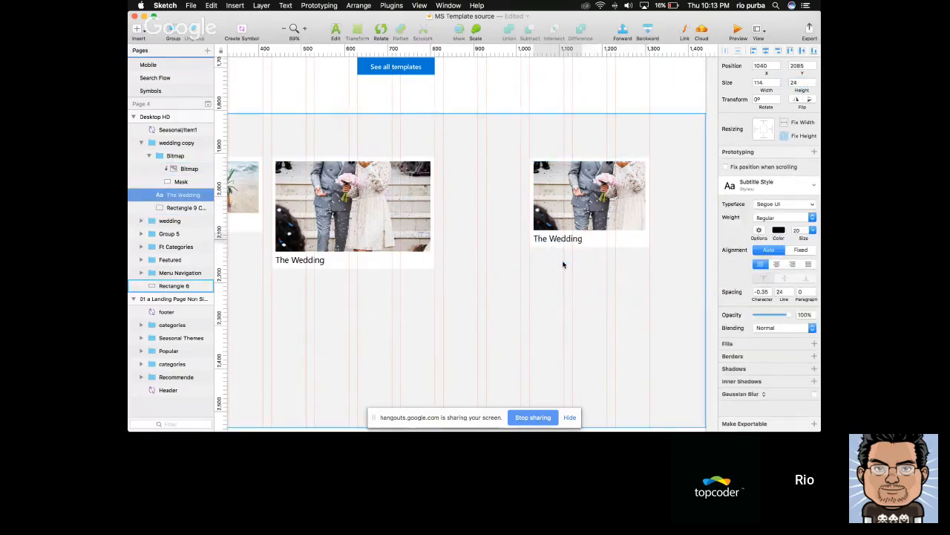
pyautogui.scroll(-3, 563, 265)
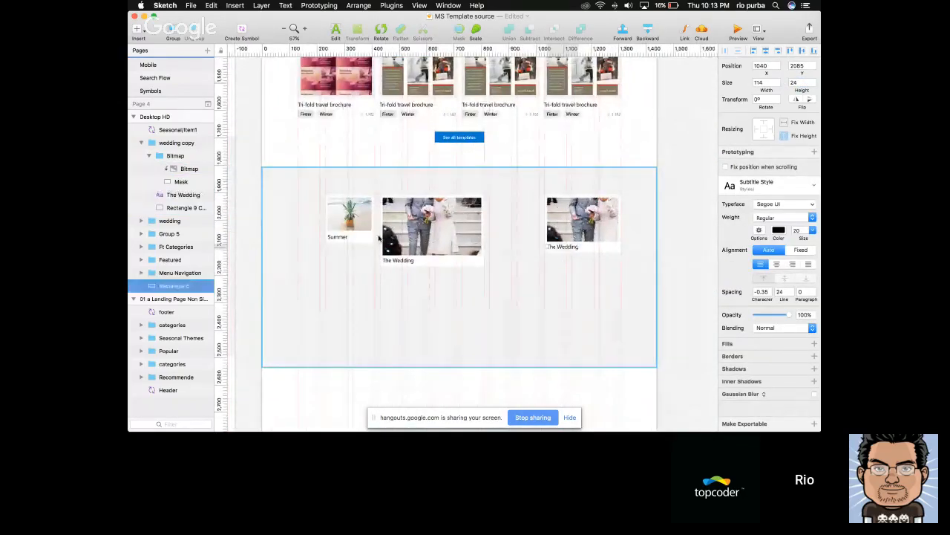
# Rename the title text layer in the smaller wedding card to Caption
pyautogui.click(595, 221)
pyautogui.click(596, 221)
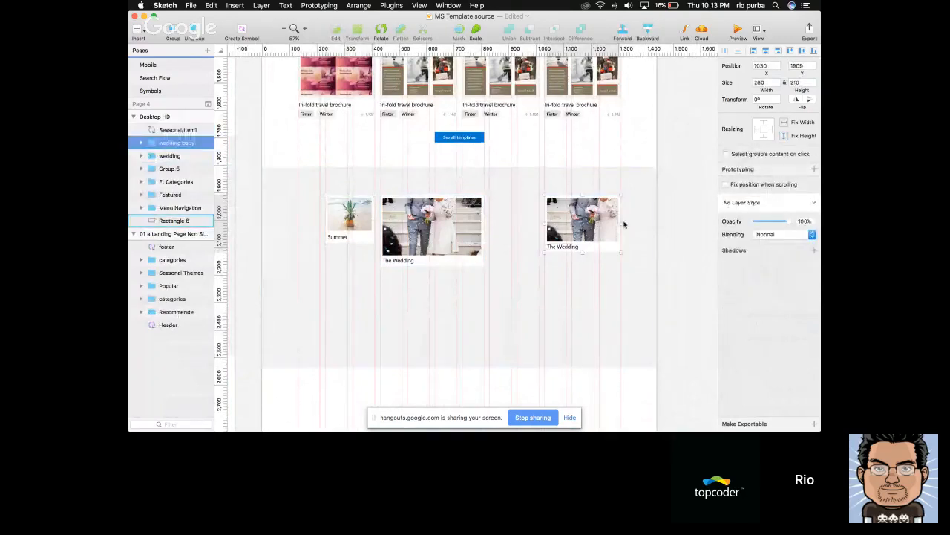
pyautogui.scroll(3, 612, 227)
pyautogui.scroll(2, 617, 228)
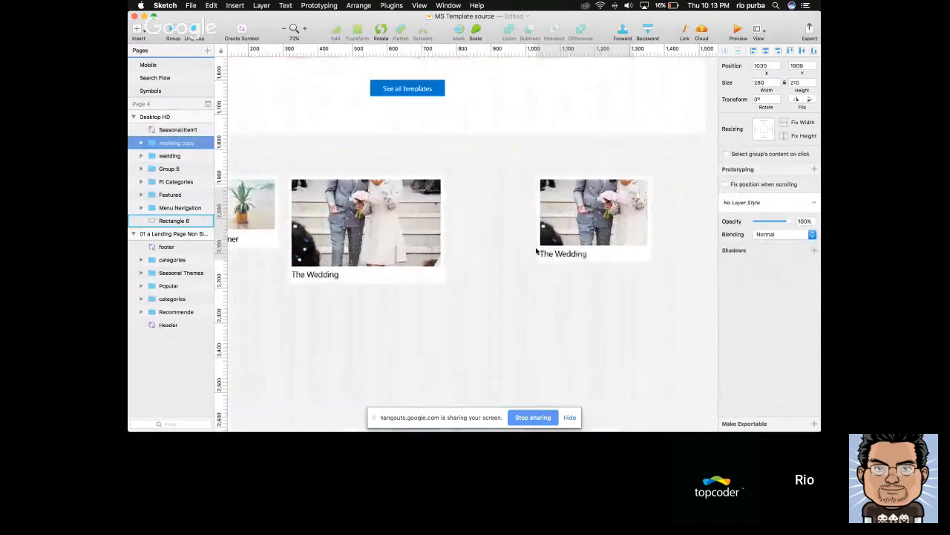
pyautogui.doubleClick(565, 255)
pyautogui.click(679, 258)
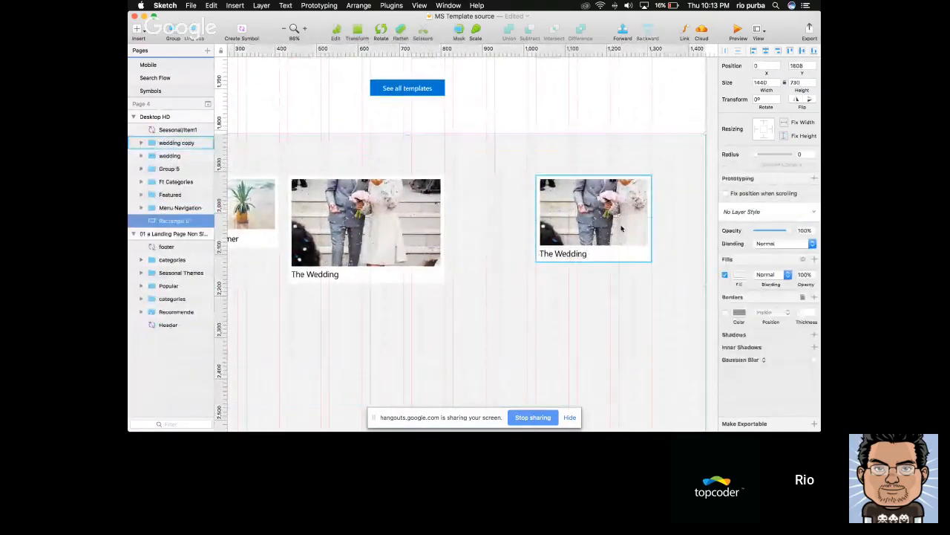
pyautogui.doubleClick(585, 235)
pyautogui.click(571, 259)
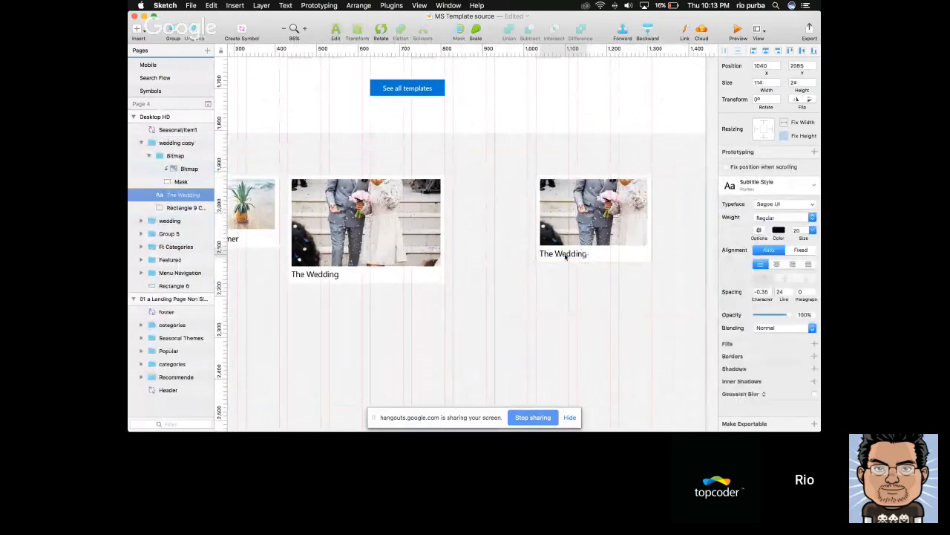
pyautogui.write('aption')
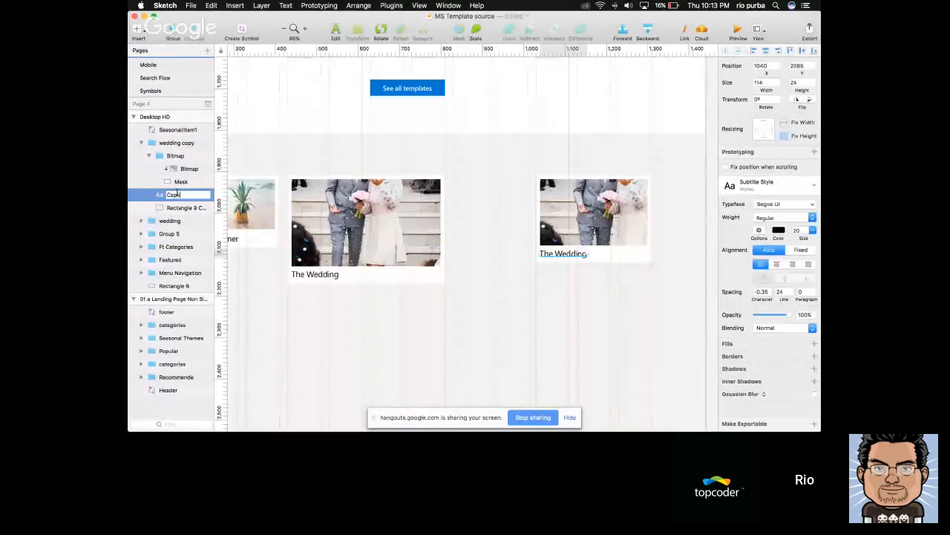
pyautogui.press('Return')
# Rename the masked photo layer in the smaller wedding card to Image and collapse its group
pyautogui.click(187, 168)
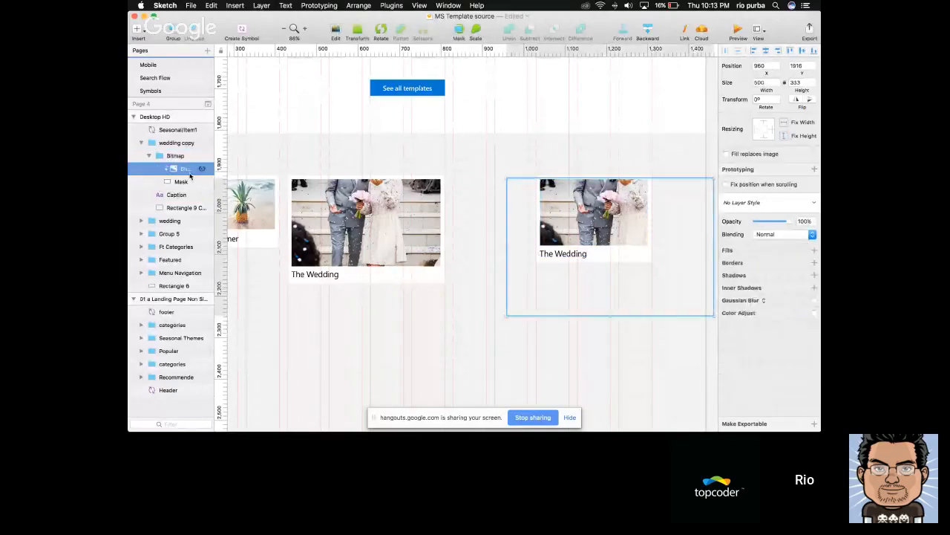
pyautogui.doubleClick(190, 172)
pyautogui.write('image')
pyautogui.press('Return')
pyautogui.click(175, 157)
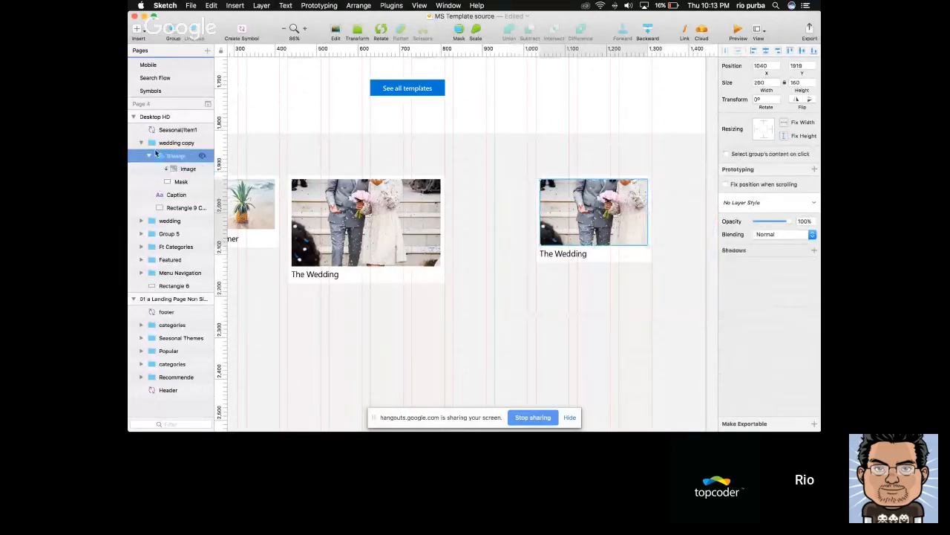
pyautogui.click(149, 156)
pyautogui.click(679, 306)
# Convert the smaller wedding card into a symbol named Seasonal/Item2, sent to the Symbols page
pyautogui.click(609, 210)
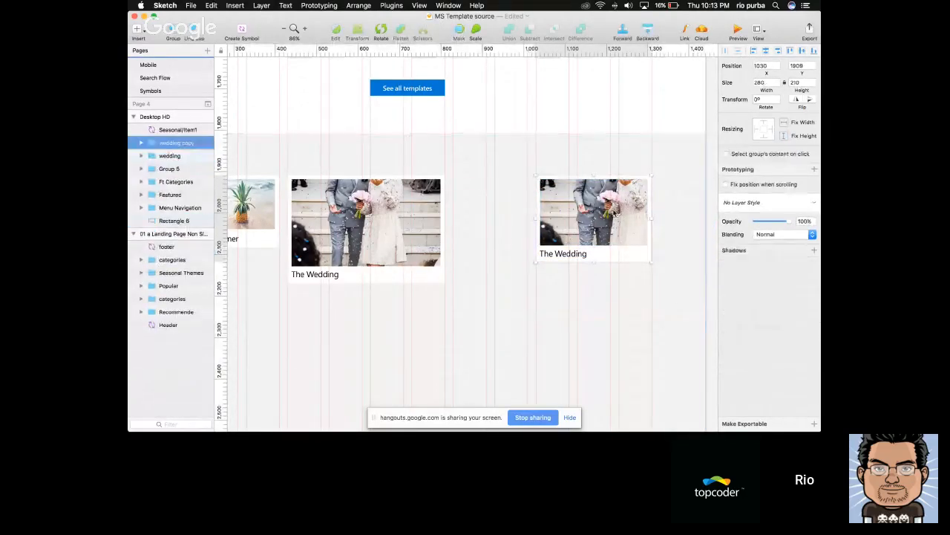
pyautogui.click(242, 30)
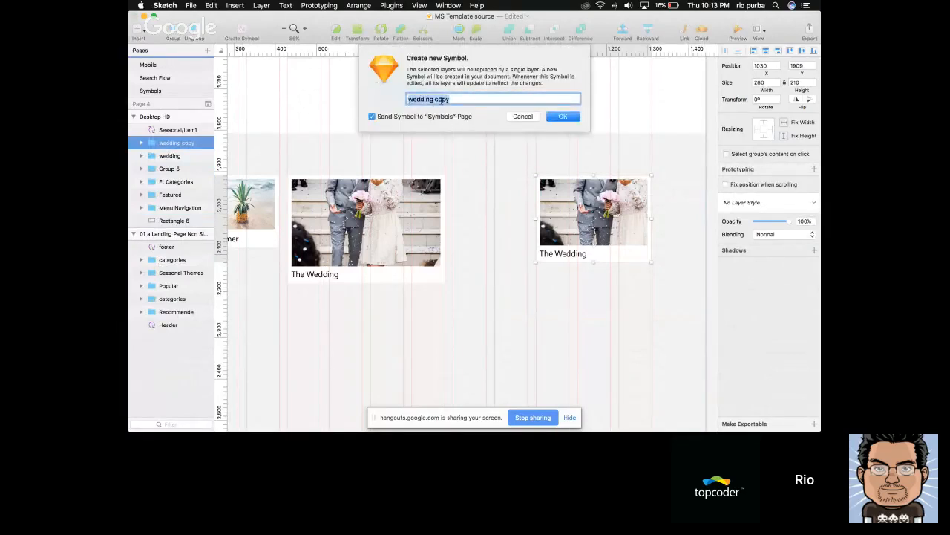
pyautogui.press('BackSpace')
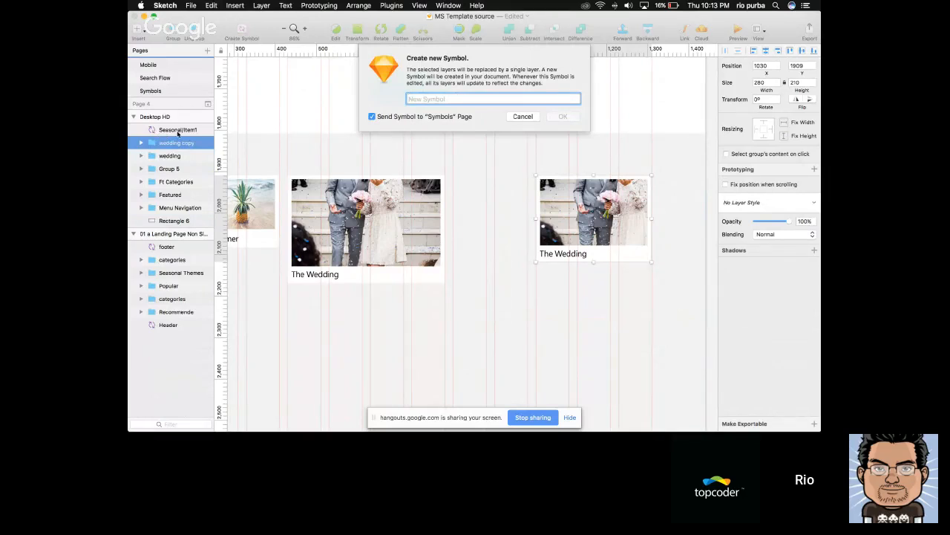
pyautogui.write('Seasonal/Item2')
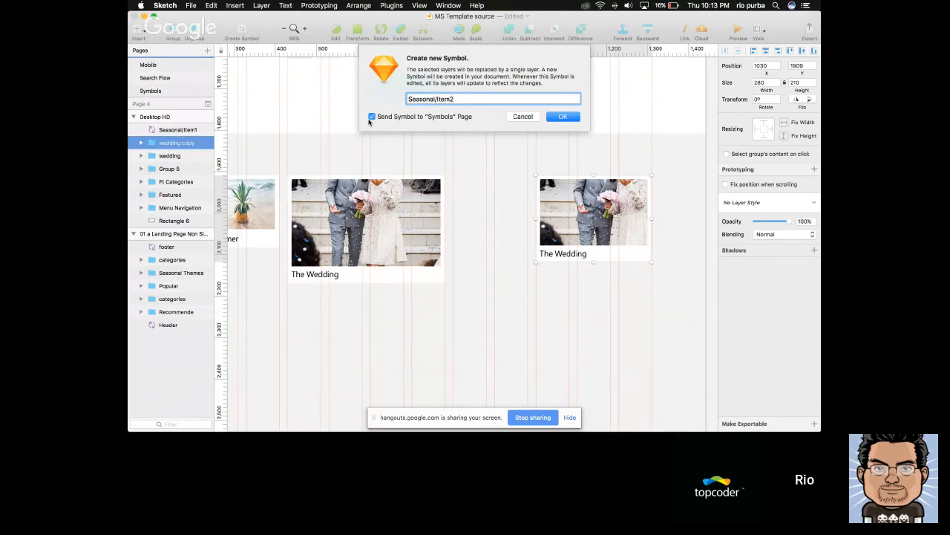
pyautogui.click(563, 117)
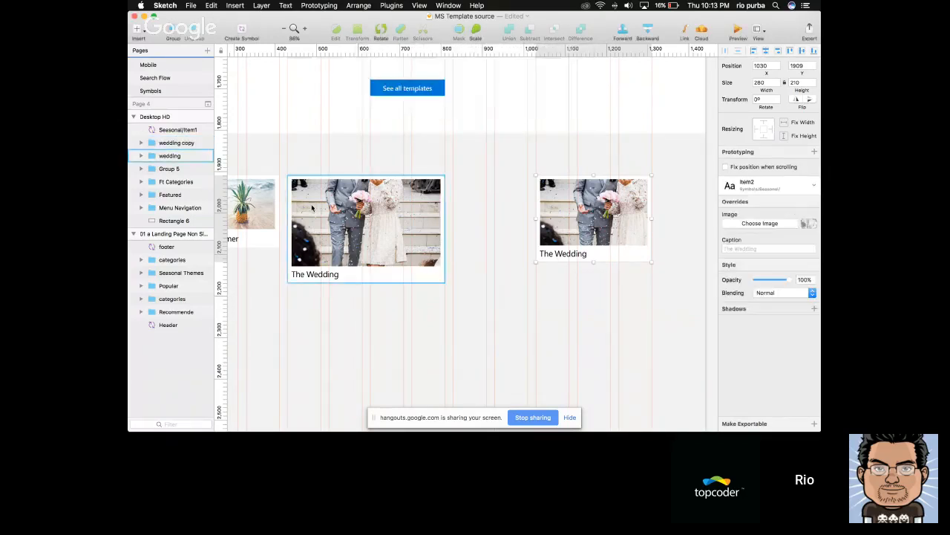
# Rename the title text layer in the larger wedding card to Caption
pyautogui.hscroll(-2, 300, 208)
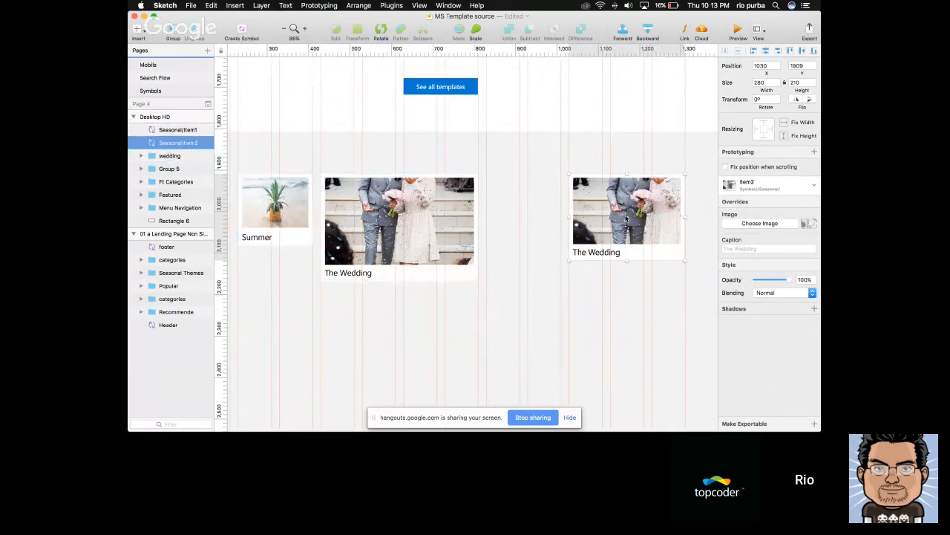
pyautogui.hscroll(-2, 579, 217)
pyautogui.click(450, 201)
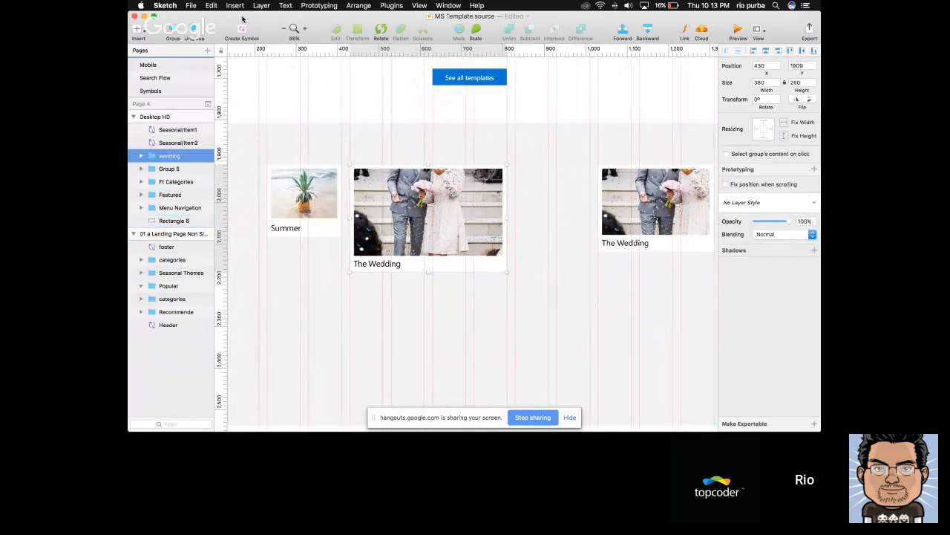
pyautogui.doubleClick(377, 263)
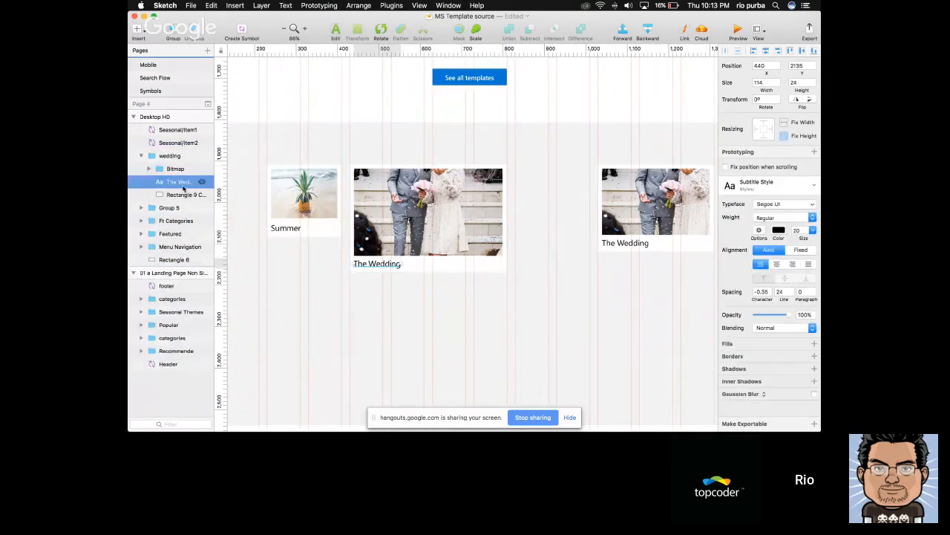
pyautogui.doubleClick(184, 184)
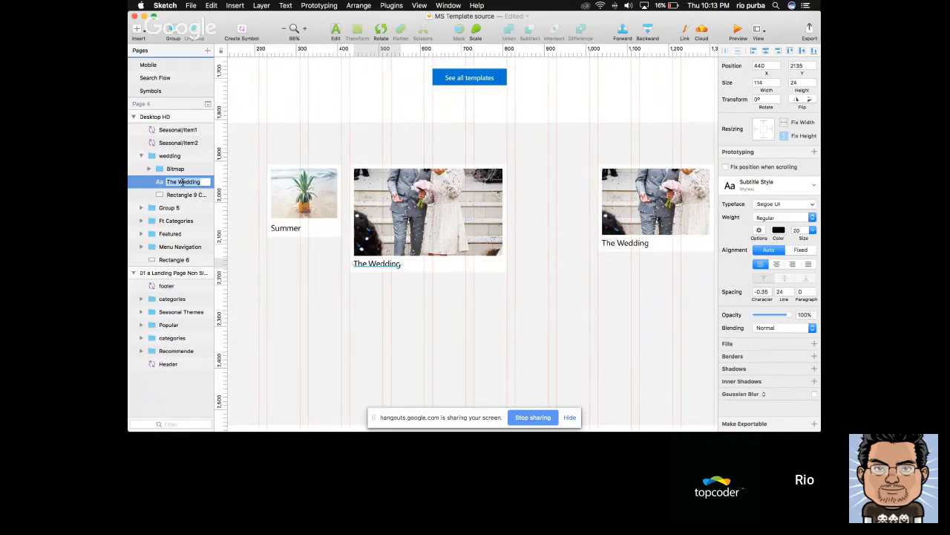
pyautogui.write('Caption')
pyautogui.press('Return')
# Rename the masked photo layer in the larger wedding card to Image
pyautogui.doubleClick(405, 216)
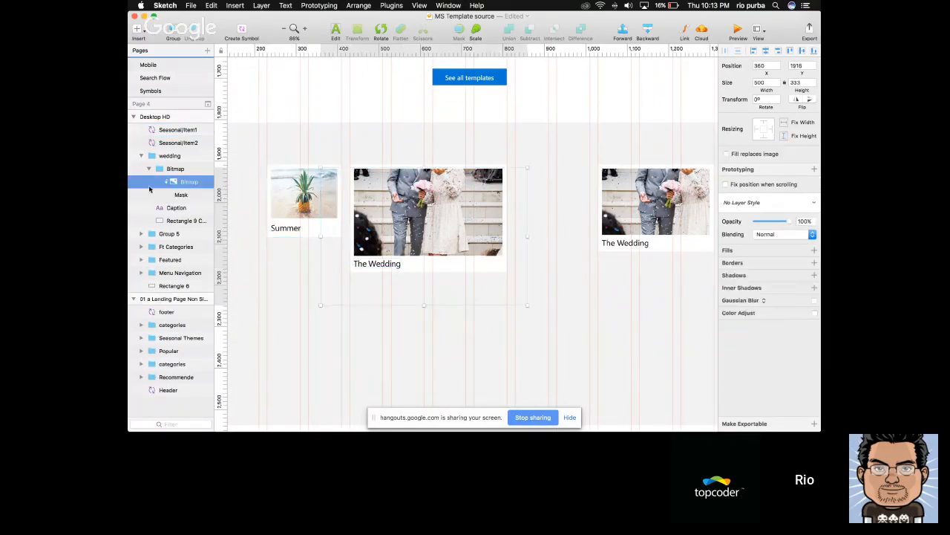
pyautogui.doubleClick(188, 182)
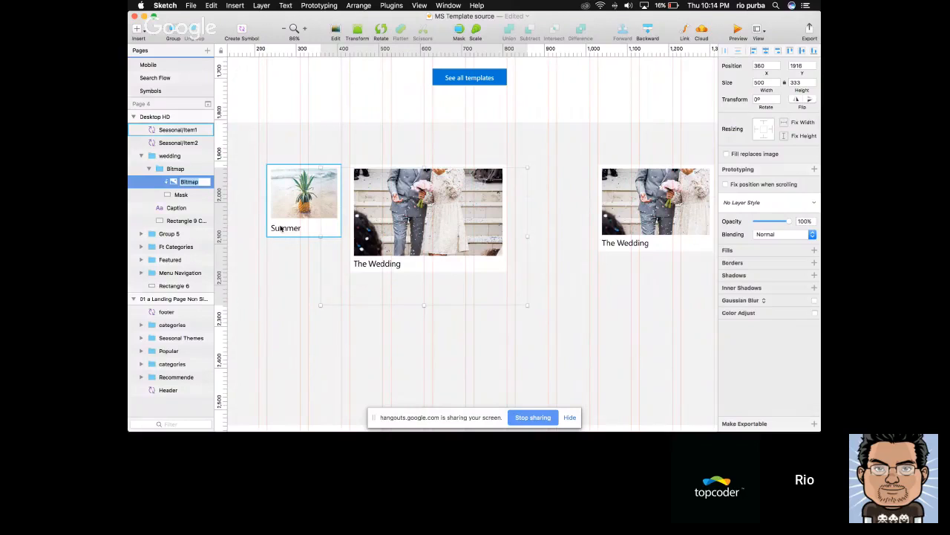
pyautogui.write('Image')
pyautogui.press('Return')
pyautogui.press('Escape')
pyautogui.press('Escape')
pyautogui.click(539, 276)
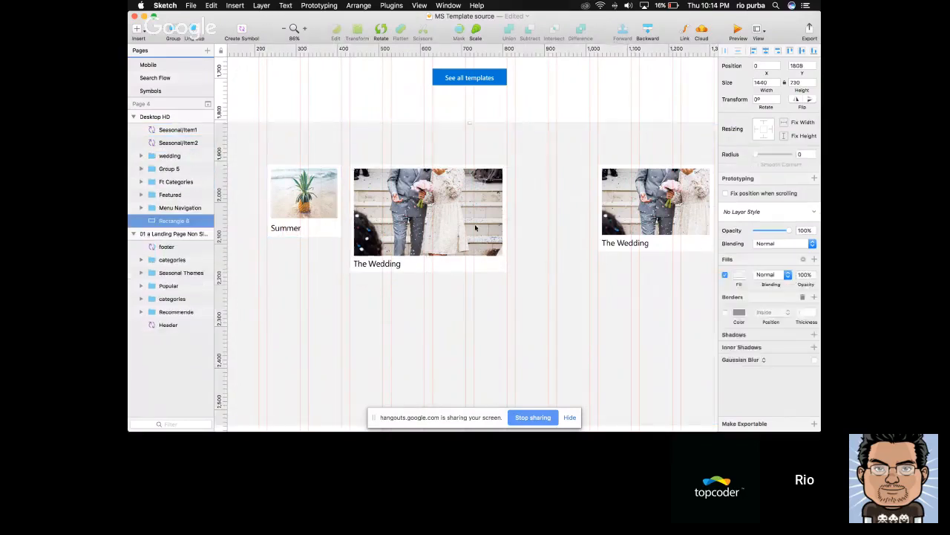
# Move the photo in the larger wedding card up to Y 1876 within its mask
pyautogui.doubleClick(465, 216)
pyautogui.hotkey('shift', 'Up')
pyautogui.hotkey('shift', 'Up')
pyautogui.hotkey('shift', 'Up')
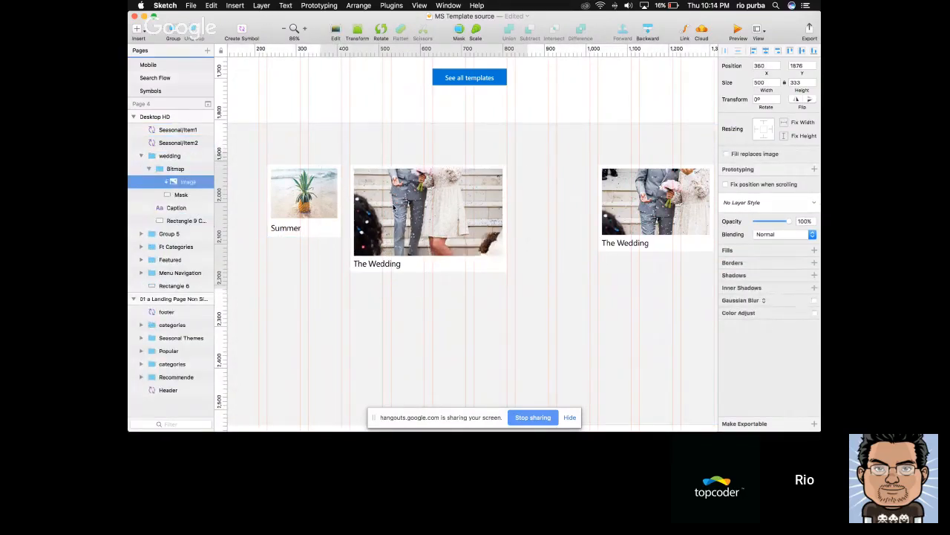
pyautogui.press('Escape')
pyautogui.press('Escape')
pyautogui.click(552, 210)
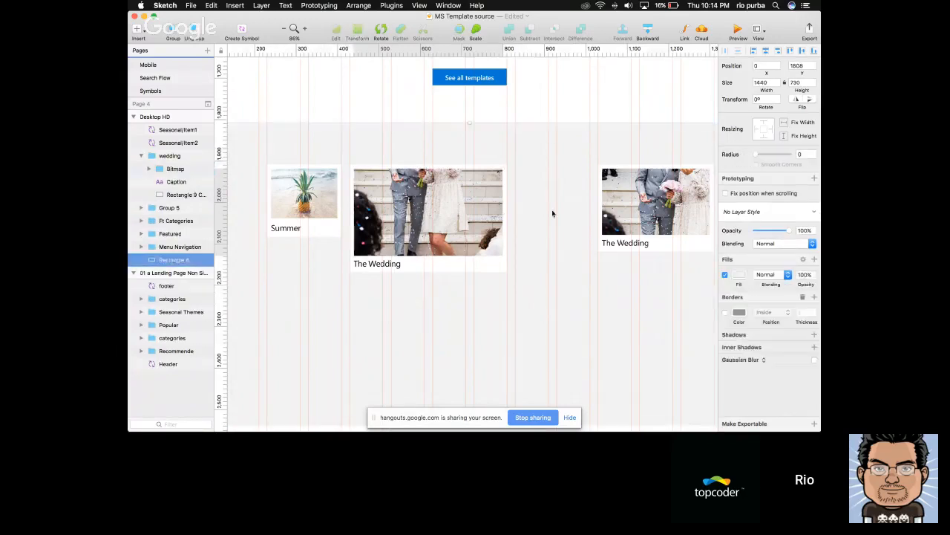
# Convert the larger wedding card into a symbol named Seasonal/Item3, sent to the Symbols page
pyautogui.click(454, 200)
pyautogui.click(241, 32)
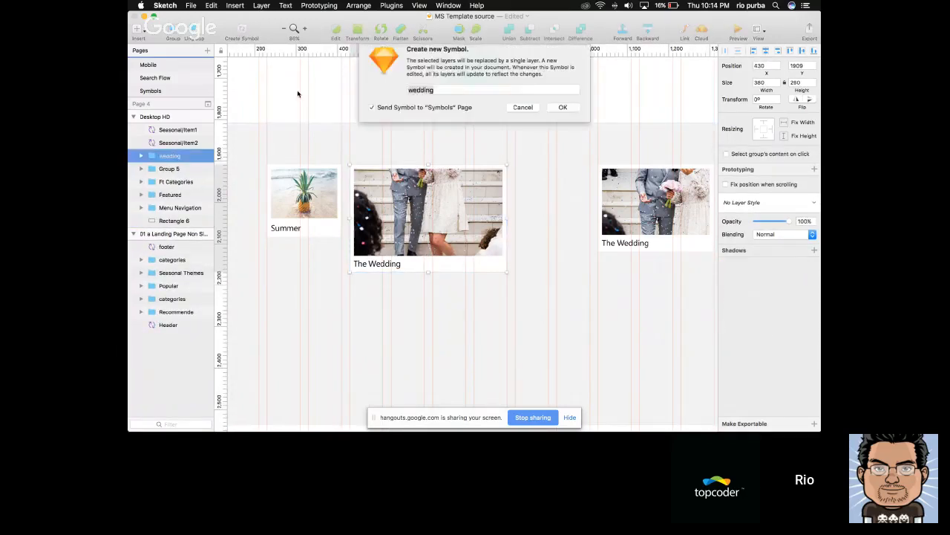
pyautogui.write('Seasonal')
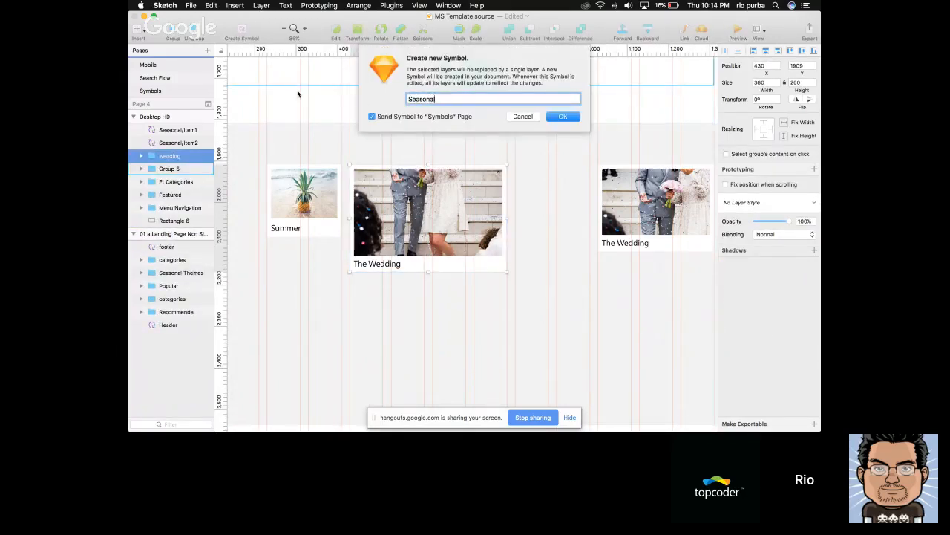
pyautogui.write('/Item3')
pyautogui.press('Return')
pyautogui.scroll(-3, 416, 153)
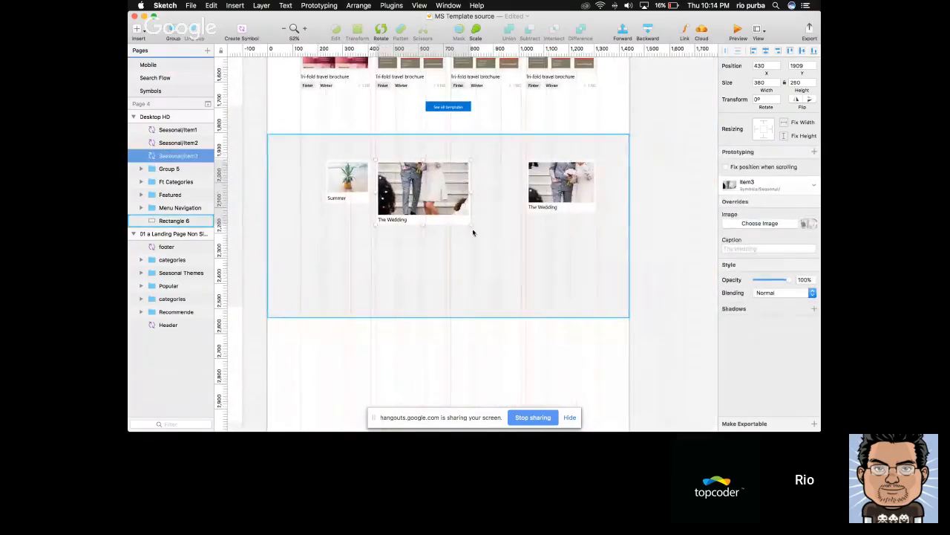
pyautogui.click(627, 220)
# Insert another Seasonal/Item1 symbol between the two wedding cards and position it at X 830, Y 1994
pyautogui.scroll(3, 479, 197)
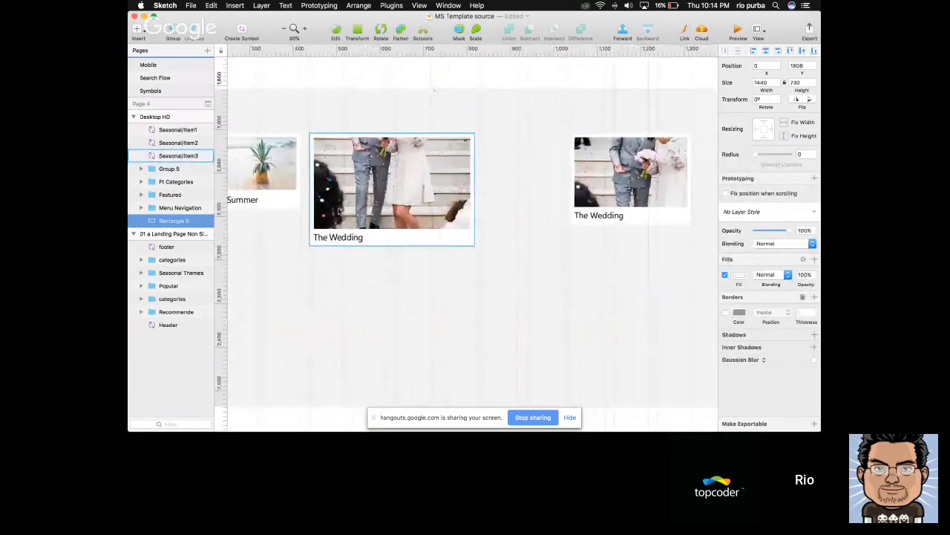
pyautogui.hscroll(-3, 338, 211)
pyautogui.click(319, 170)
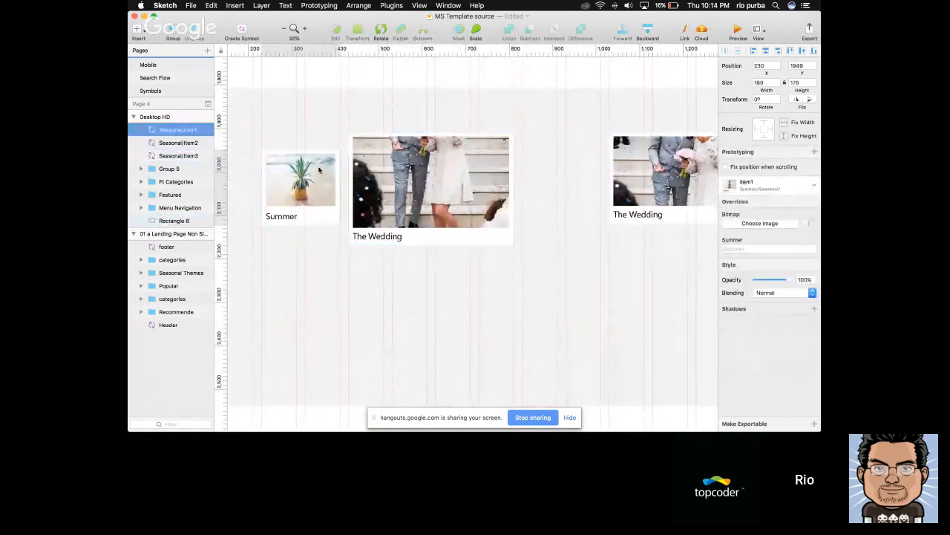
pyautogui.click(138, 30)
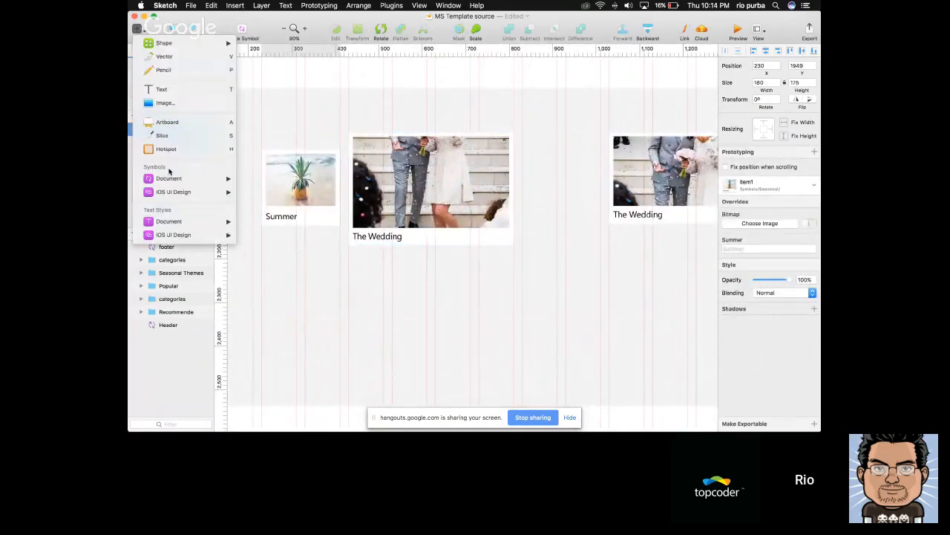
pyautogui.click(140, 29)
pyautogui.click(141, 29)
pyautogui.moveTo(187, 190)
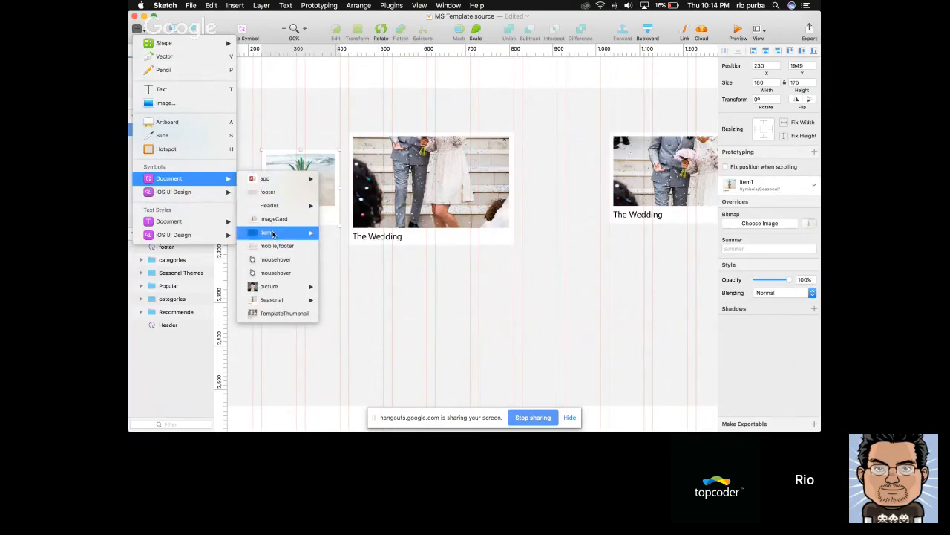
pyautogui.moveTo(271, 301)
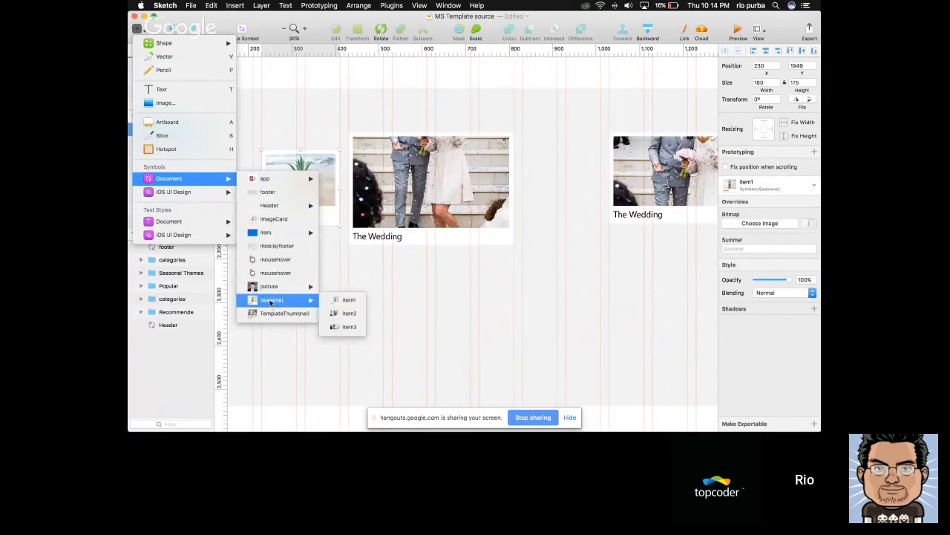
pyautogui.click(347, 301)
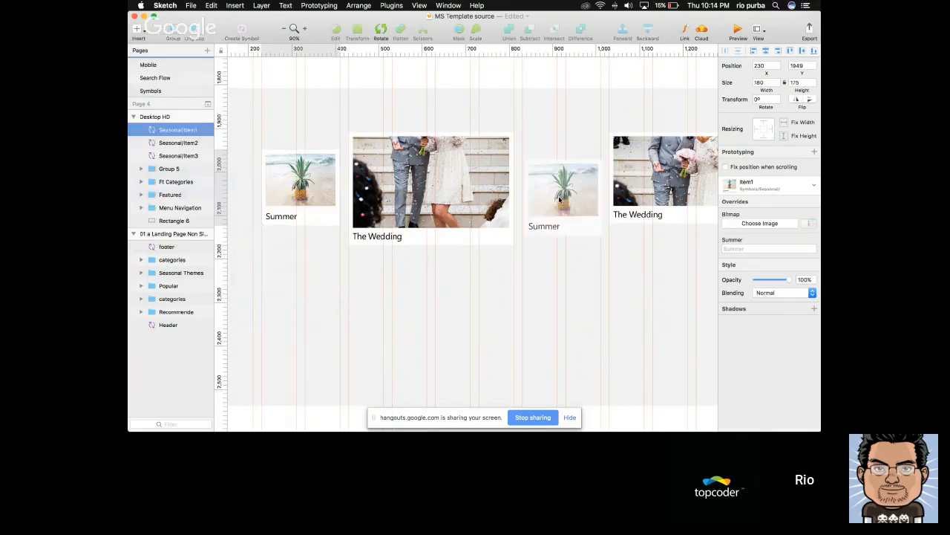
pyautogui.click(563, 202)
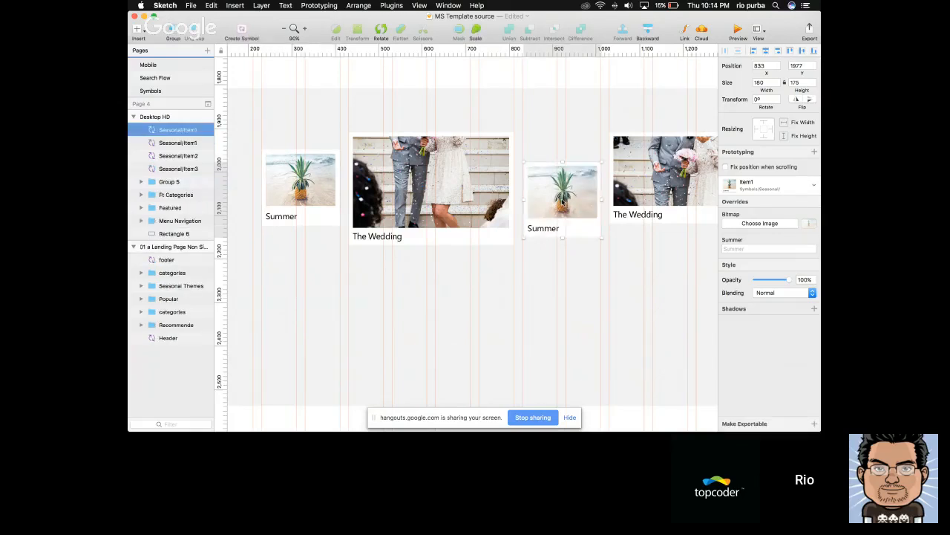
pyautogui.moveTo(562, 201)
pyautogui.mouseDown()
pyautogui.moveTo(560, 191)
pyautogui.moveTo(561, 210)
pyautogui.mouseUp()
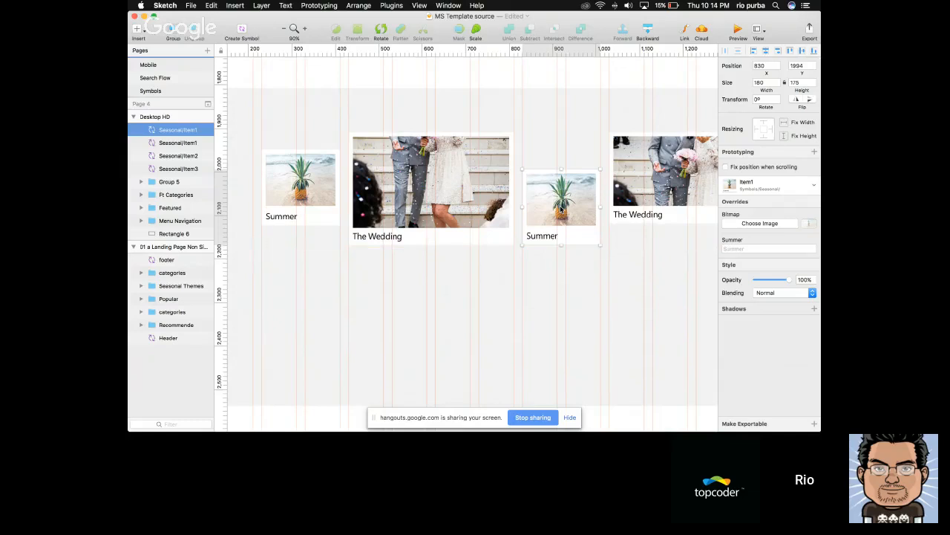
# Replace the image in the new Item1 card with the blossom photo copied from the reference page's Spring card
pyautogui.scroll(-3, 561, 210)
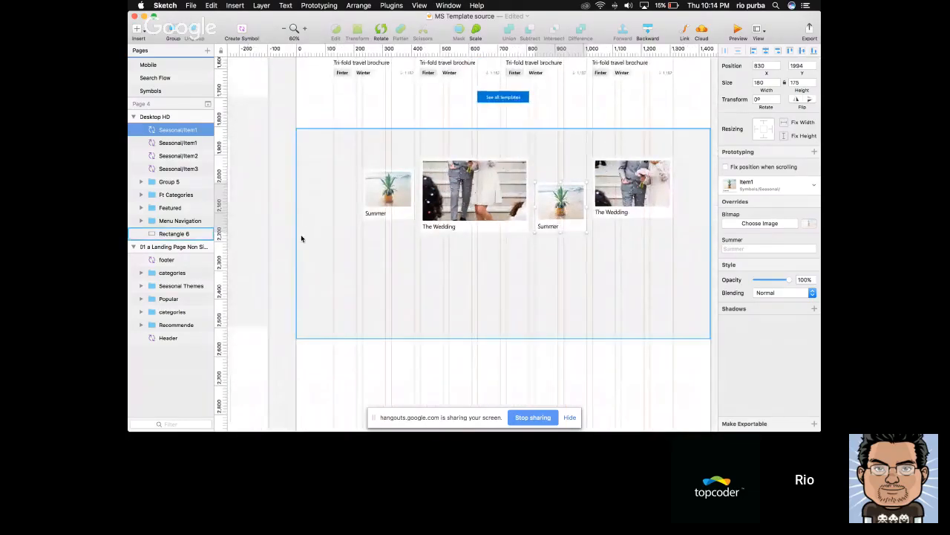
pyautogui.hscroll(-5, 314, 237)
pyautogui.hscroll(-8, 315, 237)
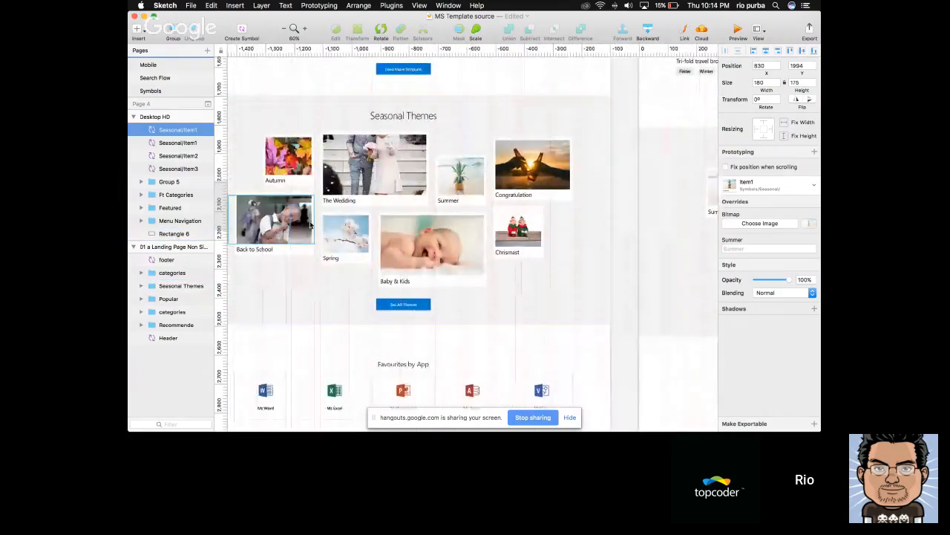
pyautogui.keyDown('super'); pyautogui.click(320, 227); pyautogui.keyUp('super')
pyautogui.hscroll(10, 331, 245)
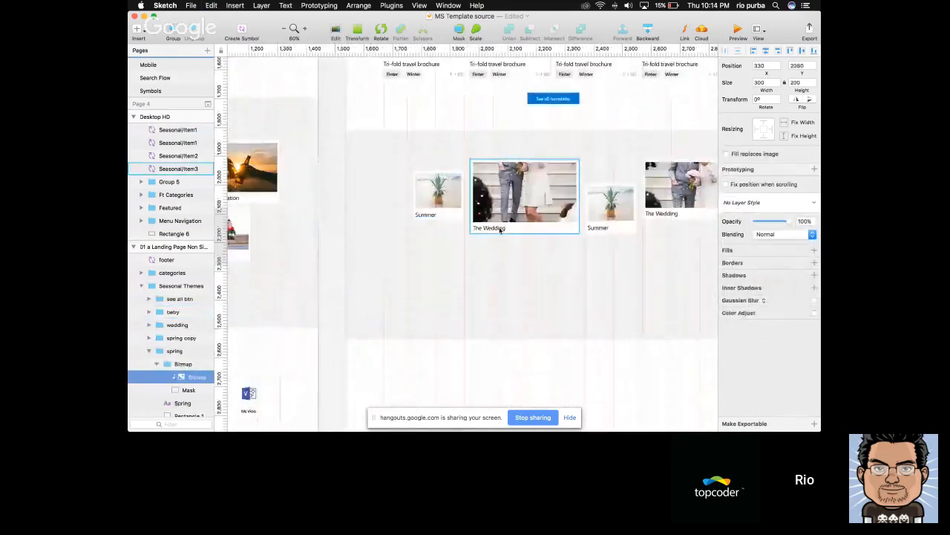
pyautogui.click(610, 202)
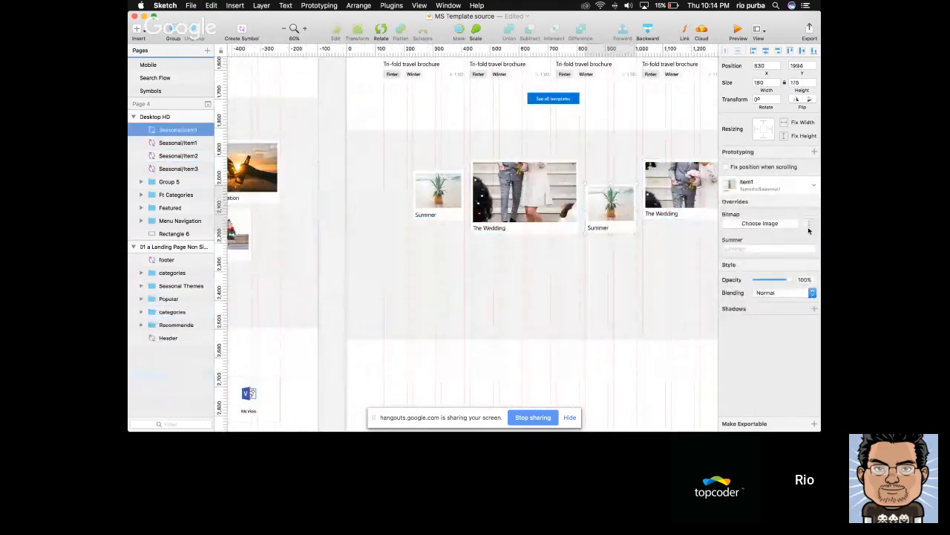
pyautogui.click(810, 224)
# Set the new blossom card's caption override to Spring
pyautogui.scroll(3, 596, 247)
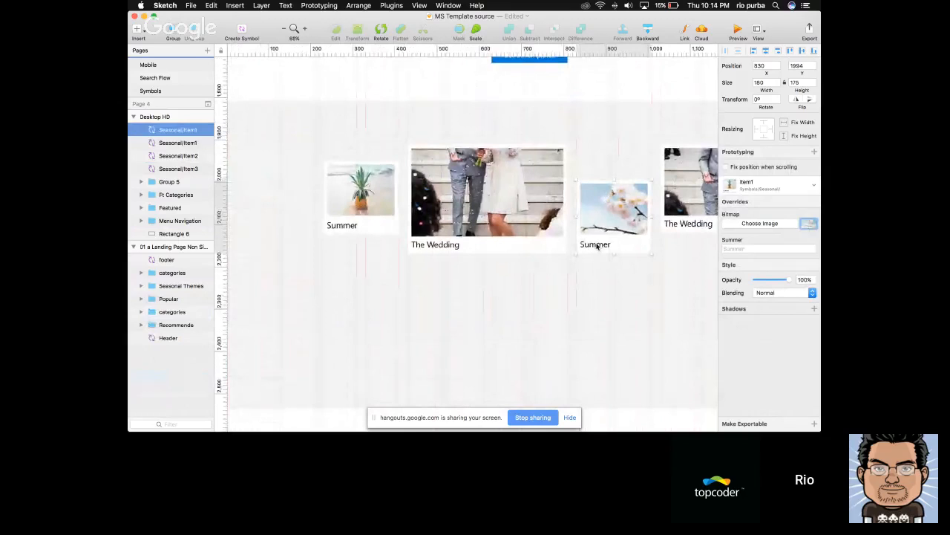
pyautogui.click(758, 250)
pyautogui.scroll(-6, 633, 268)
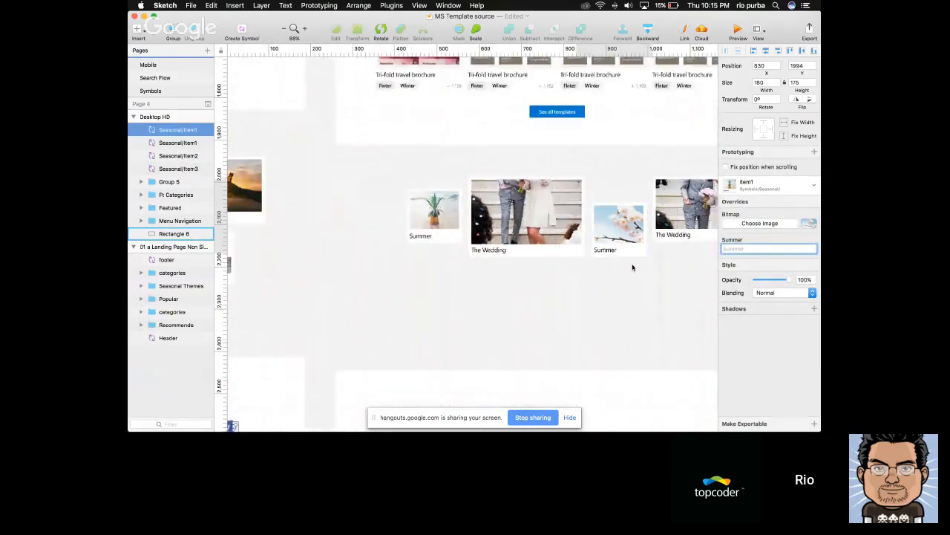
pyautogui.scroll(6, 633, 267)
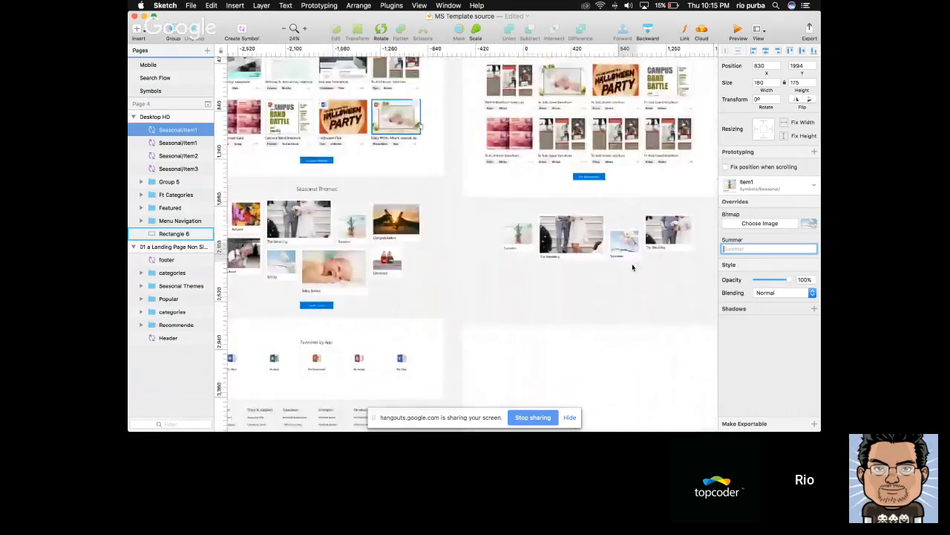
pyautogui.write('Spring')
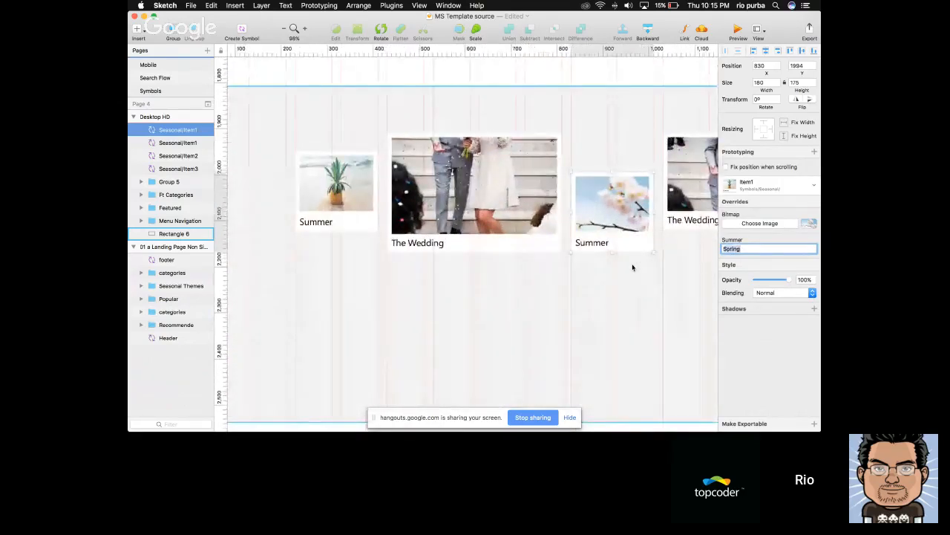
pyautogui.press('Return')
# Replace the smaller wedding card's image with the sunset photo copied from the reference page's Congratulation card
pyautogui.scroll(-4, 530, 272)
pyautogui.click(639, 228)
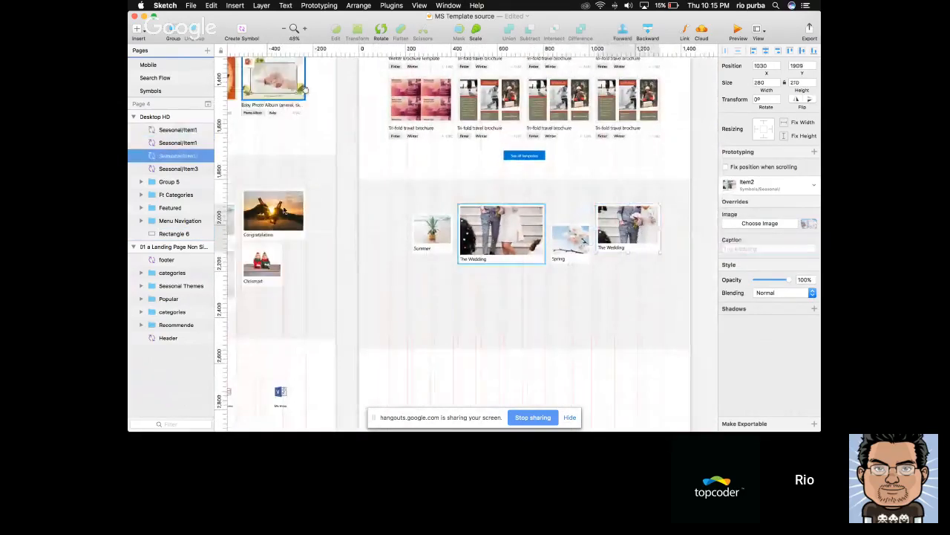
pyautogui.keyDown('super'); pyautogui.click(286, 214); pyautogui.keyUp('super')
pyautogui.click(634, 225)
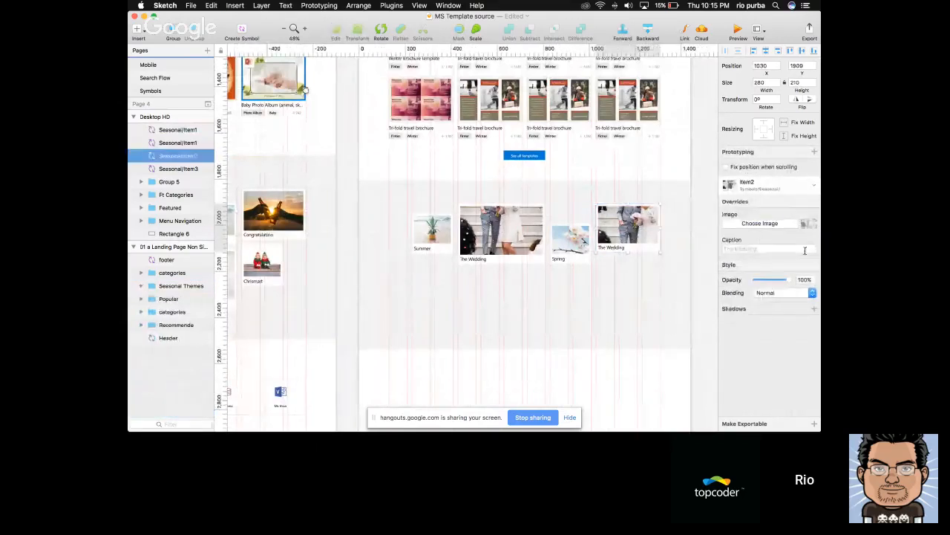
pyautogui.click(811, 226)
pyautogui.press('super+v')
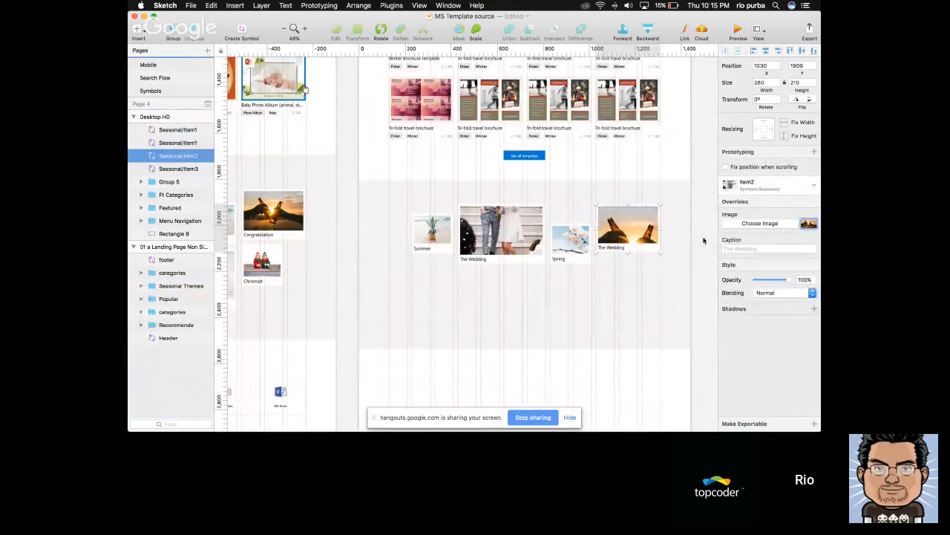
# Set the sunset card's caption override to Congratulation
pyautogui.click(606, 250)
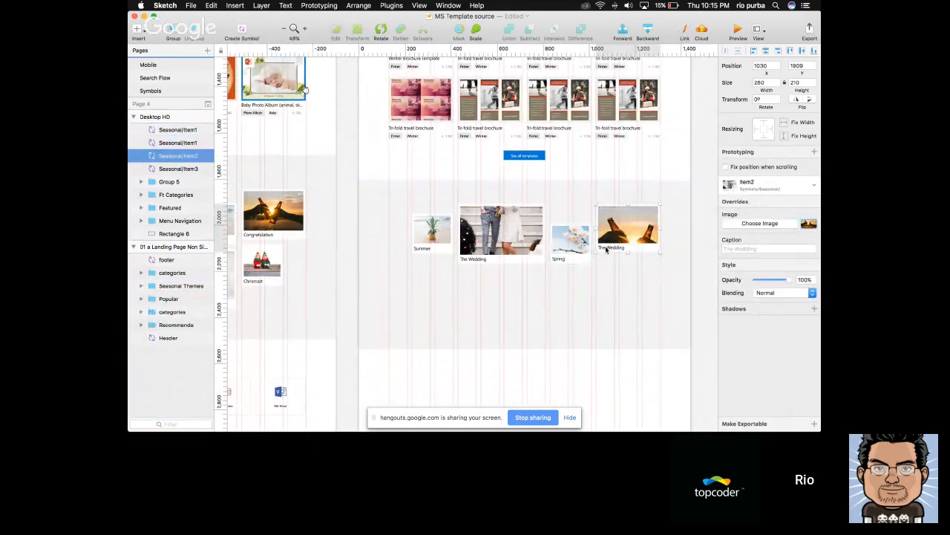
pyautogui.click(748, 249)
pyautogui.write('Congratulation')
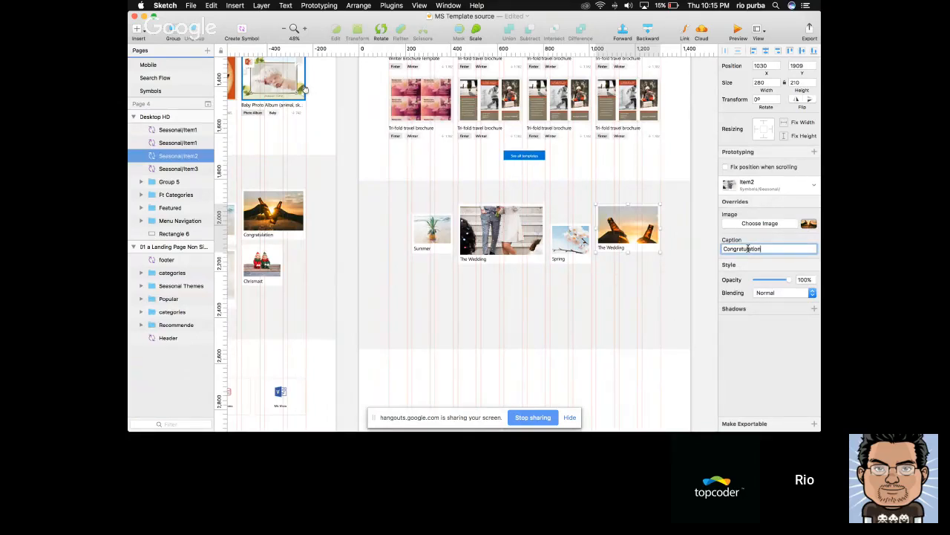
pyautogui.press('Return')
pyautogui.click(700, 321)
pyautogui.scroll(-5, 700, 320)
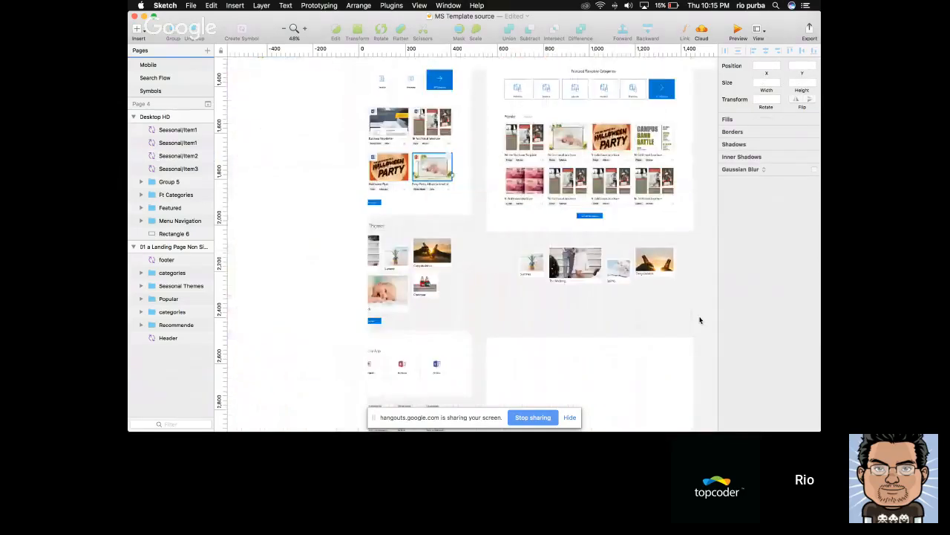
pyautogui.scroll(-3, 699, 320)
pyautogui.click(618, 255)
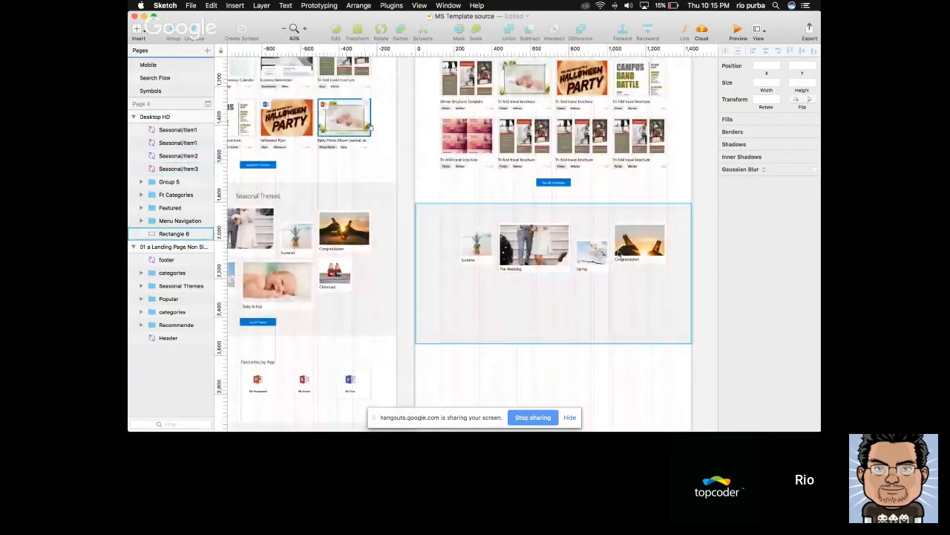
pyautogui.click(623, 251)
pyautogui.keyDown('shift'); pyautogui.click(479, 246); pyautogui.keyUp('shift')
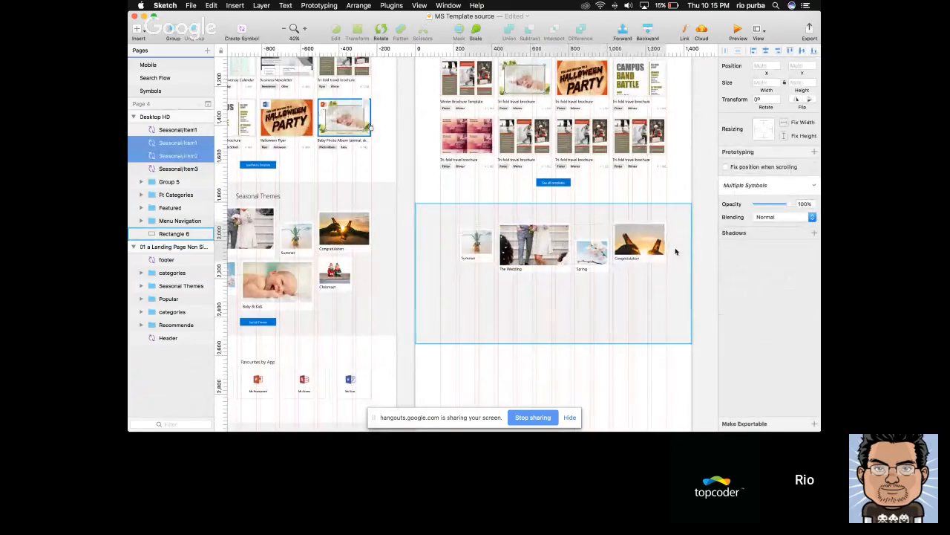
pyautogui.click(717, 266)
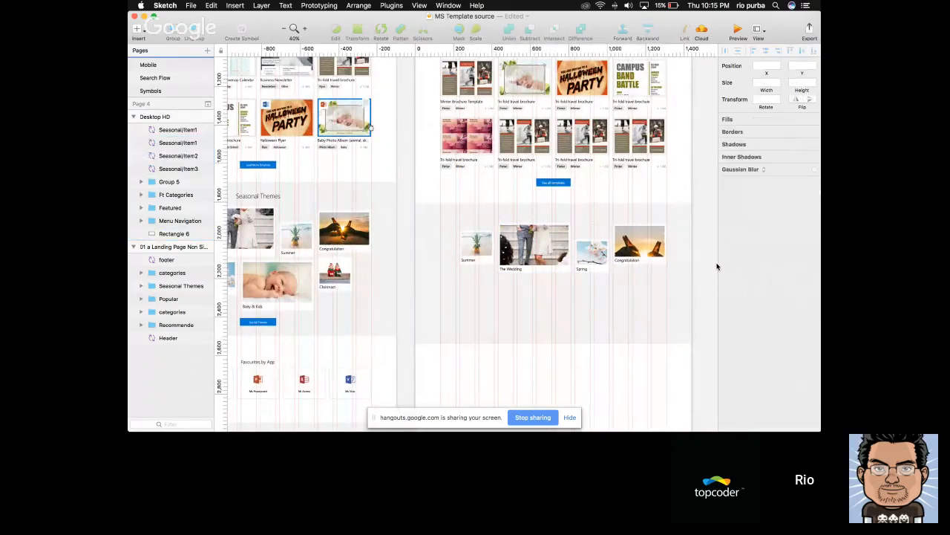
# Duplicate the larger wedding card into a second row beneath the Spring card, at X 630, Y 2190
pyautogui.scroll(-1, 570, 217)
pyautogui.moveTo(552, 217)
pyautogui.mouseDown()
pyautogui.moveTo(578, 274)
pyautogui.moveTo(591, 272)
pyautogui.mouseUp()
pyautogui.scroll(3, 584, 274)
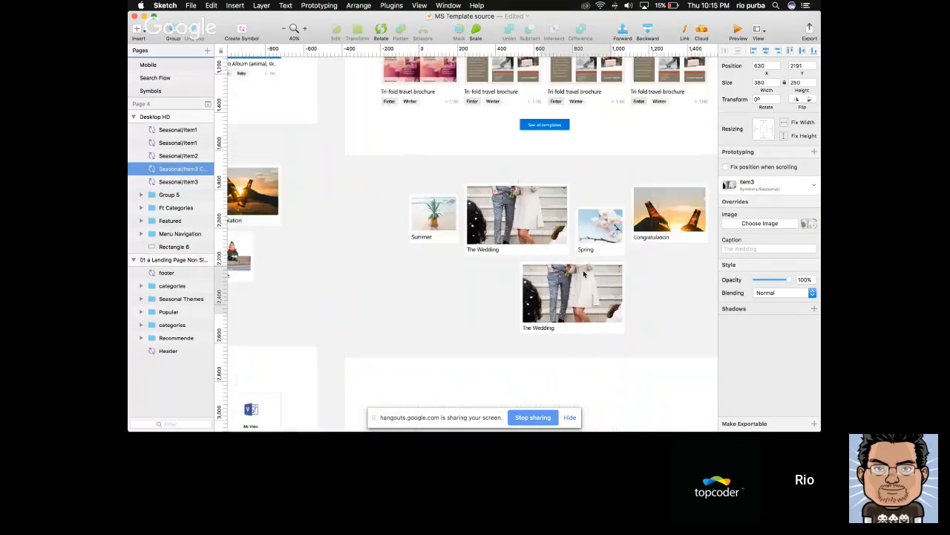
pyautogui.scroll(2, 584, 274)
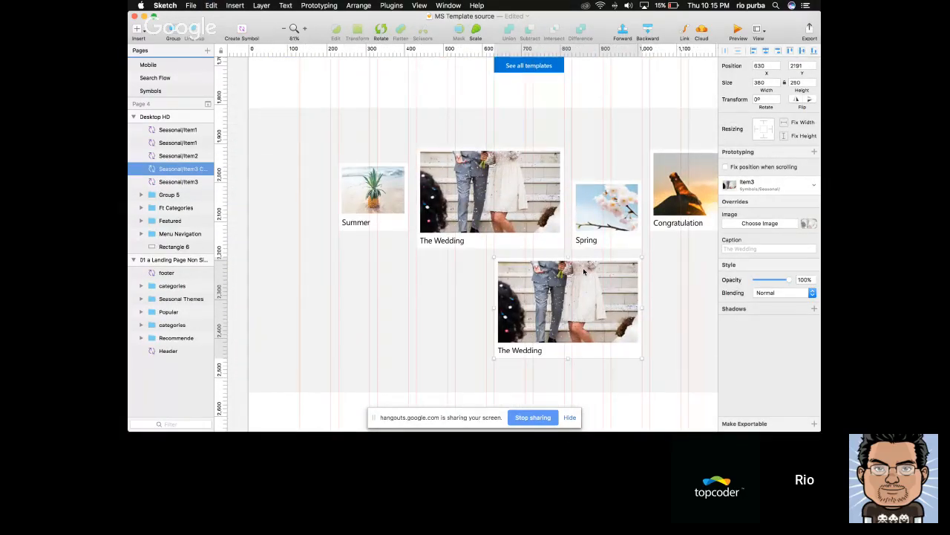
pyautogui.press('alt')
pyautogui.click(588, 237)
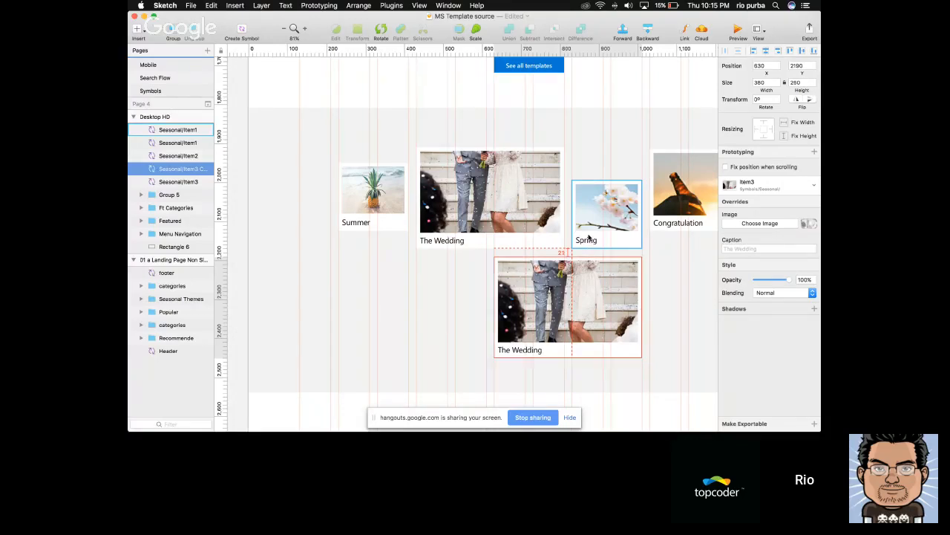
pyautogui.scroll(-2, 587, 236)
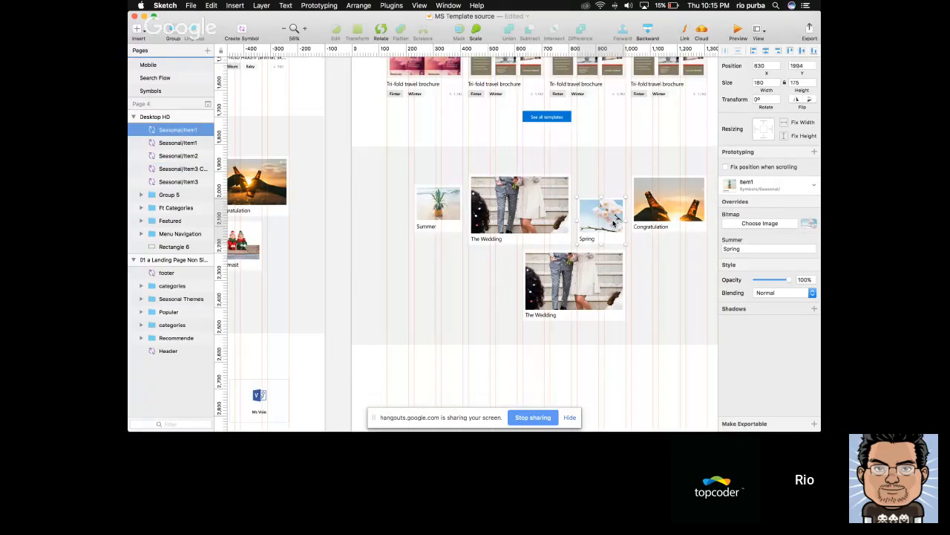
# Duplicate the Congratulation card into the second row as its first card, below the Summer card
pyautogui.scroll(-3, 613, 223)
pyautogui.moveTo(650, 215); pyautogui.dragTo(485, 259)
pyautogui.scroll(3, 521, 261)
# Duplicate the Summer card between the second row's Congratulation and wedding cards, and top-align it with the wedding card
pyautogui.moveTo(493, 194); pyautogui.dragTo(570, 273)
pyautogui.keyDown('shift'); pyautogui.click(635, 260); pyautogui.keyUp('shift')
pyautogui.click(790, 51)
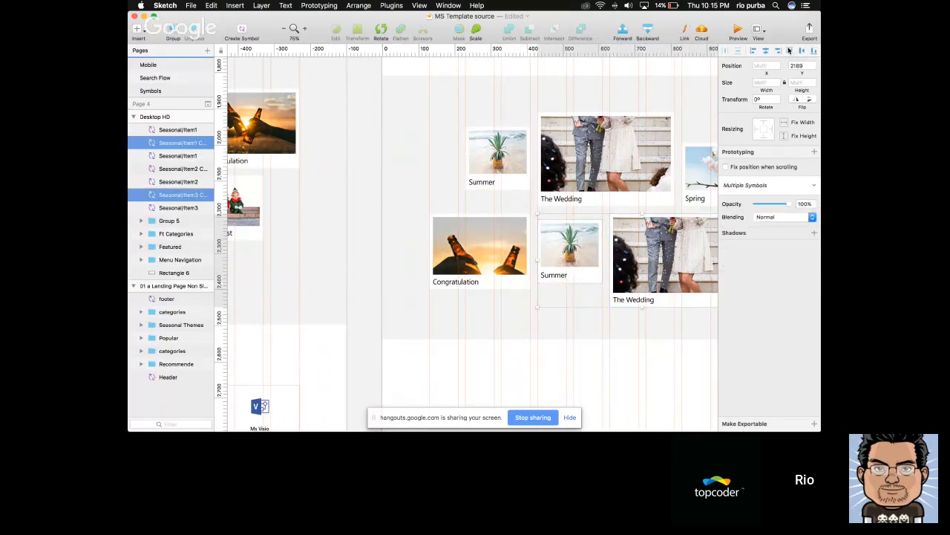
# Lower the second row's Congratulation card slightly and duplicate the Summer card to the row's end at X 1030, Y 2189
pyautogui.press('super+minus')
pyautogui.hscroll(1, 598, 233)
pyautogui.moveTo(527, 236); pyautogui.dragTo(527, 247)
pyautogui.hscroll(3, 443, 177)
pyautogui.click(463, 178)
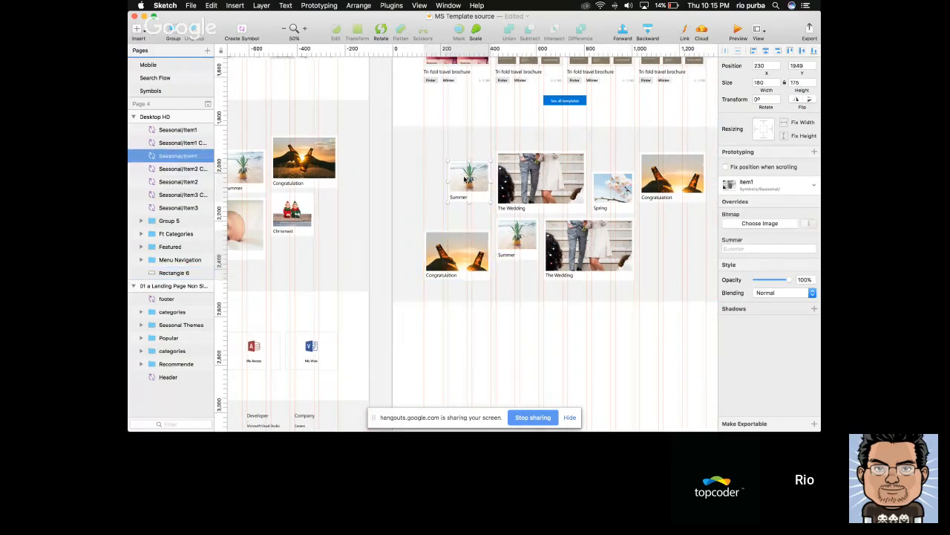
pyautogui.moveTo(464, 178); pyautogui.dragTo(655, 235)
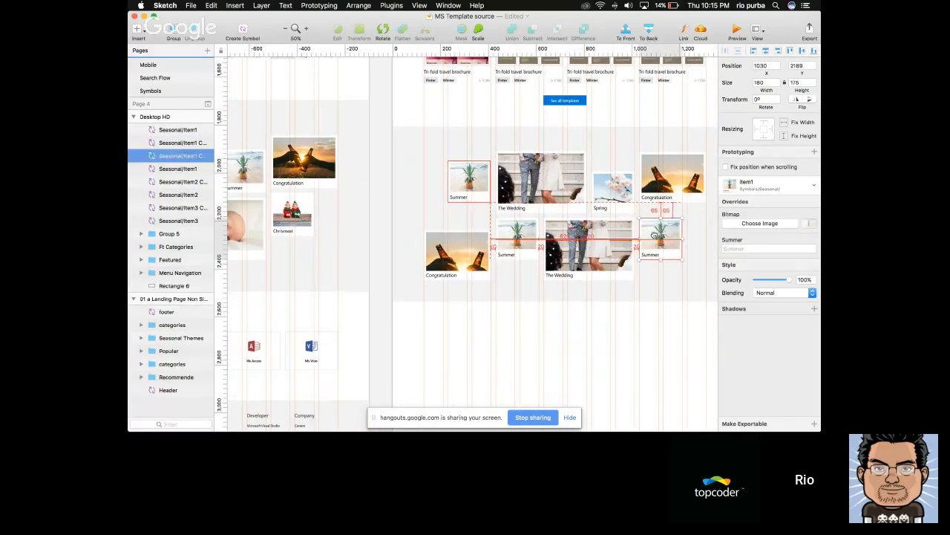
# Reposition the second row's Congratulation card beneath the first row's Summer card, at X 130, Y 2144
pyautogui.keyDown('shift'); pyautogui.click(457, 253); pyautogui.keyUp('shift')
pyautogui.click(792, 52)
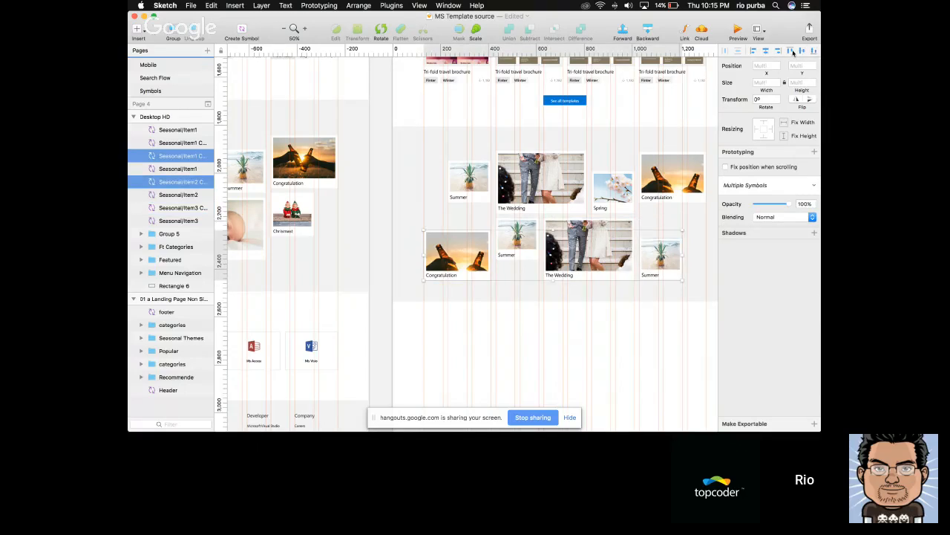
pyautogui.click(706, 251)
pyautogui.hscroll(1, 705, 250)
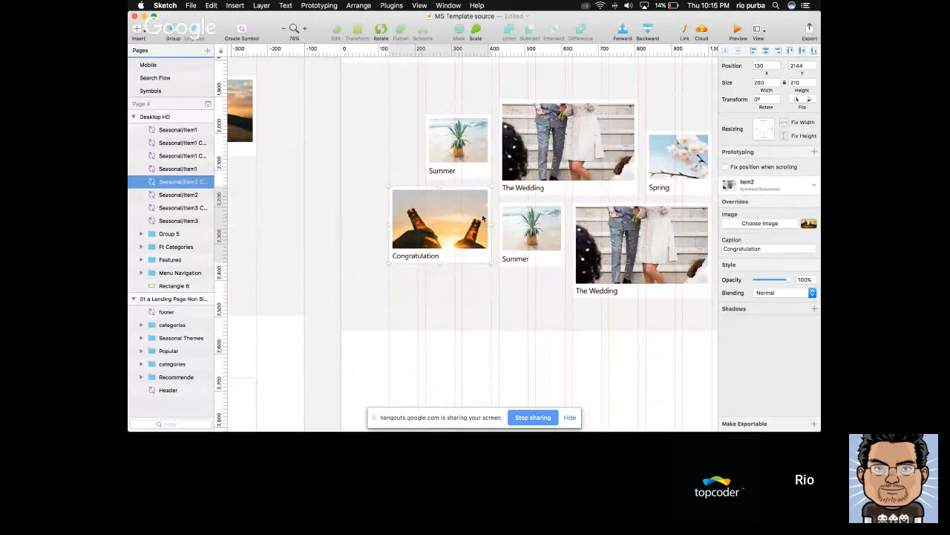
pyautogui.hscroll(2, 483, 218)
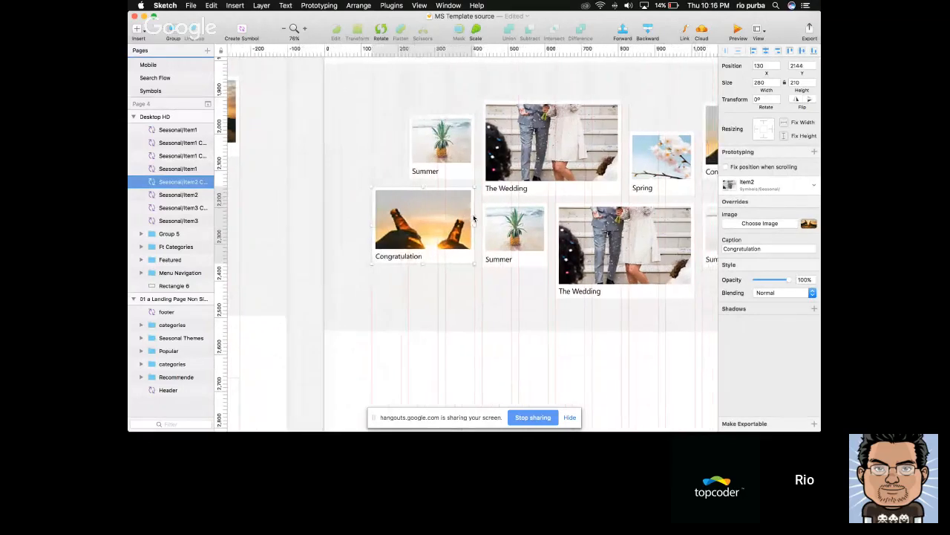
pyautogui.click(309, 243)
pyautogui.hscroll(5, 309, 242)
pyautogui.scroll(3, 309, 242)
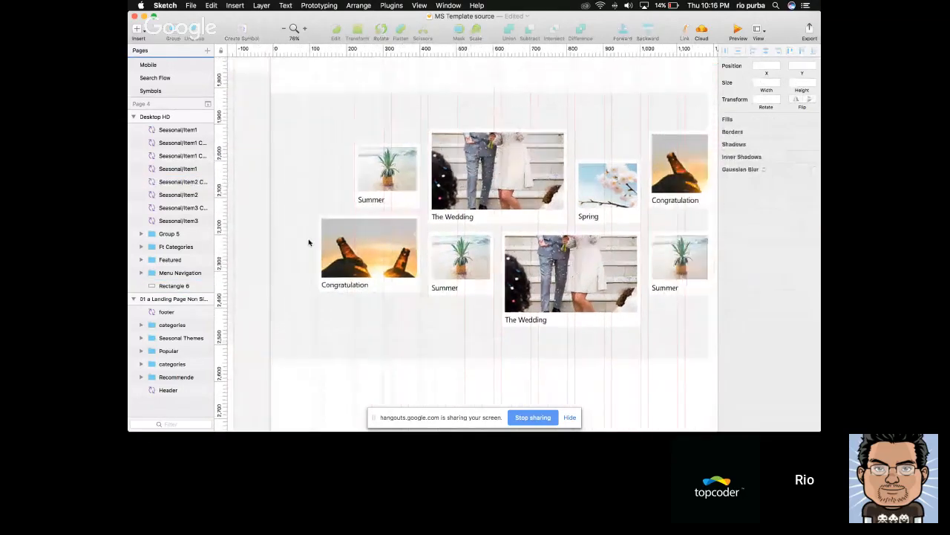
# Raise the second row's last Summer card to X 1030, Y 2144, directly beneath the first row's Congratulation card
pyautogui.click(548, 194)
pyautogui.moveTo(663, 255); pyautogui.dragTo(663, 239)
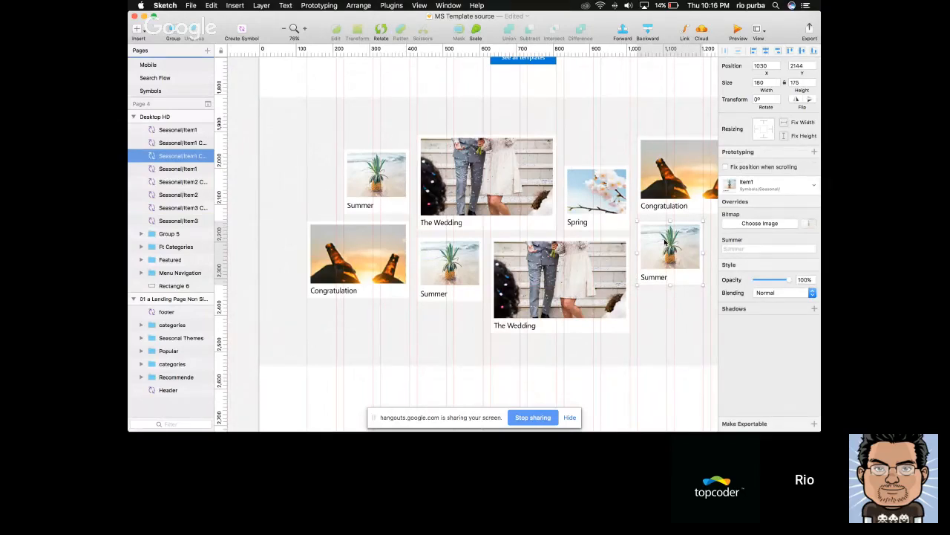
pyautogui.scroll(-3, 608, 213)
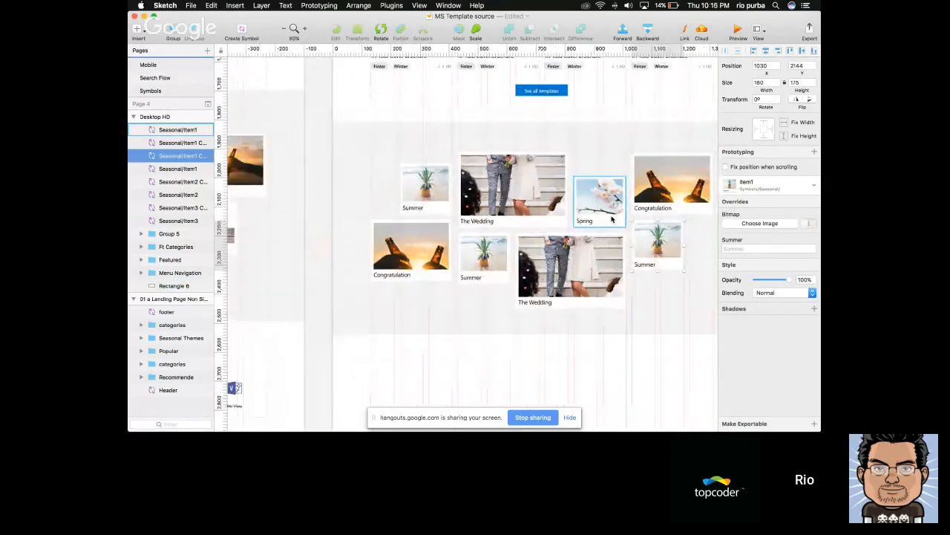
pyautogui.scroll(1, 611, 218)
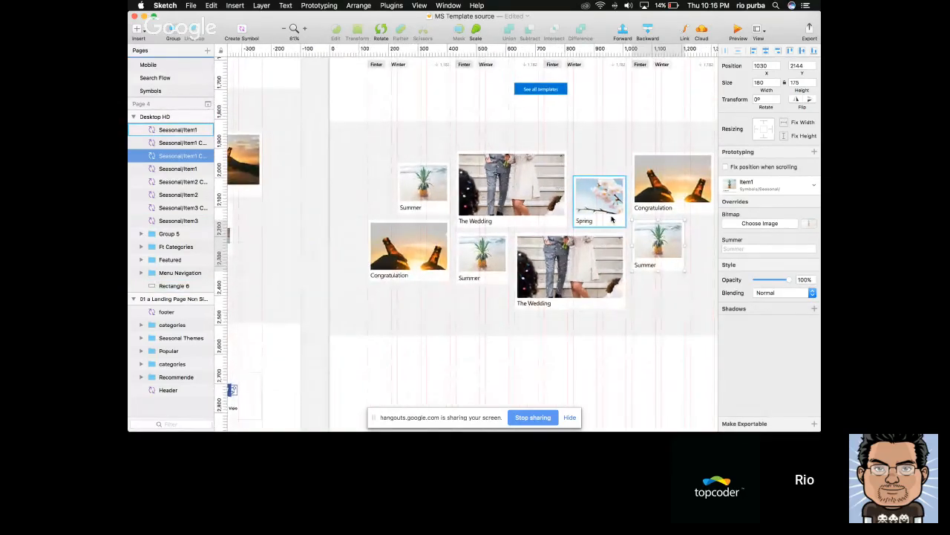
pyautogui.click(496, 132)
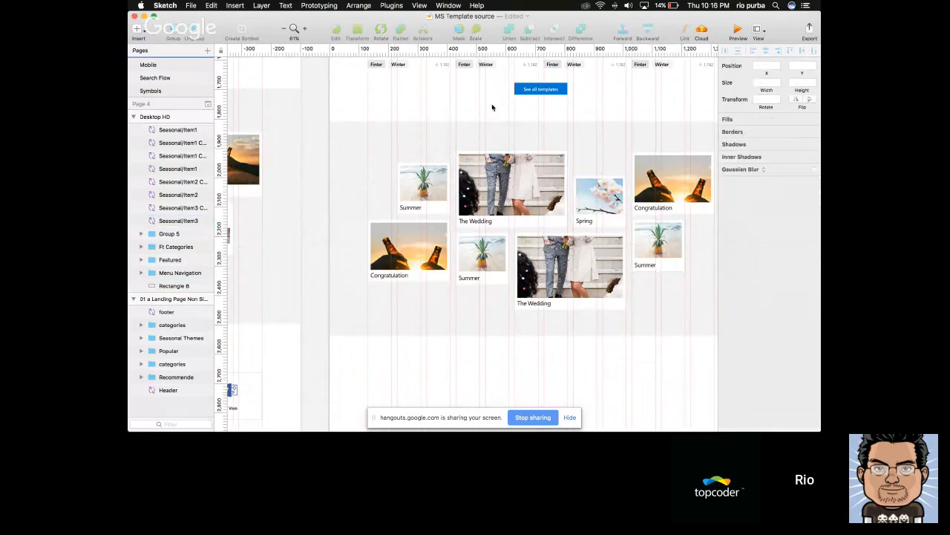
# Select all eight seasonal cards without their background rectangle and shift them down by 20 px
pyautogui.scroll(-4, 503, 149)
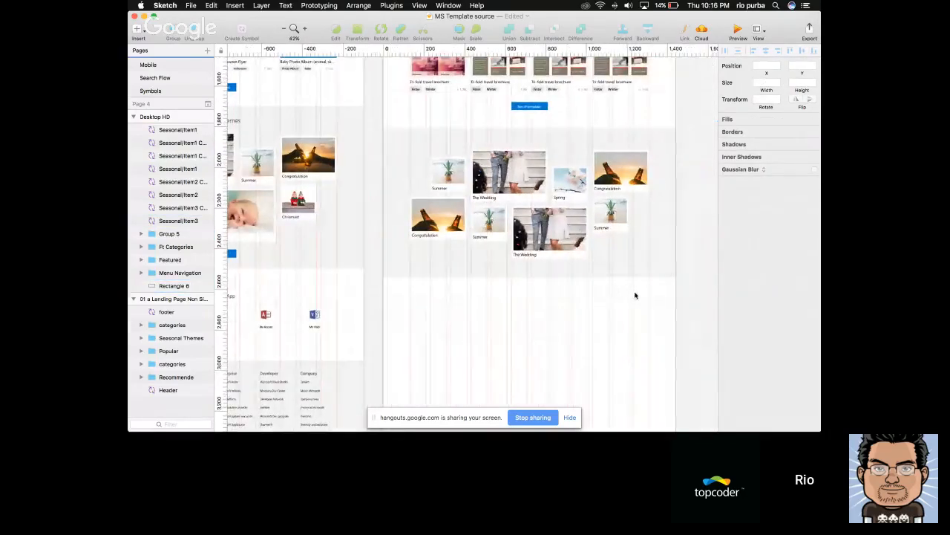
pyautogui.moveTo(538, 246); pyautogui.dragTo(432, 165)
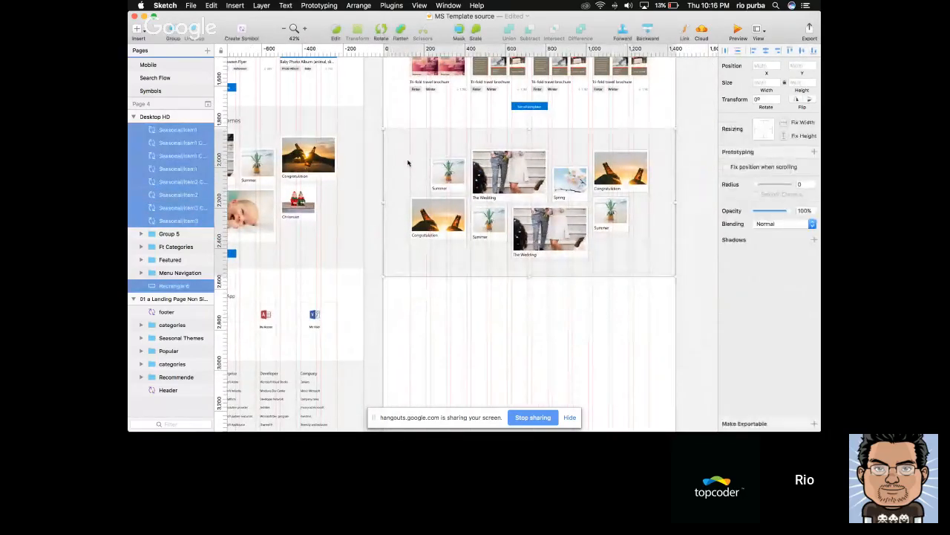
pyautogui.keyDown('shift'); pyautogui.click(408, 162); pyautogui.keyUp('shift')
pyautogui.hotkey('shift', 'Down')
pyautogui.hotkey('shift', 'Down')
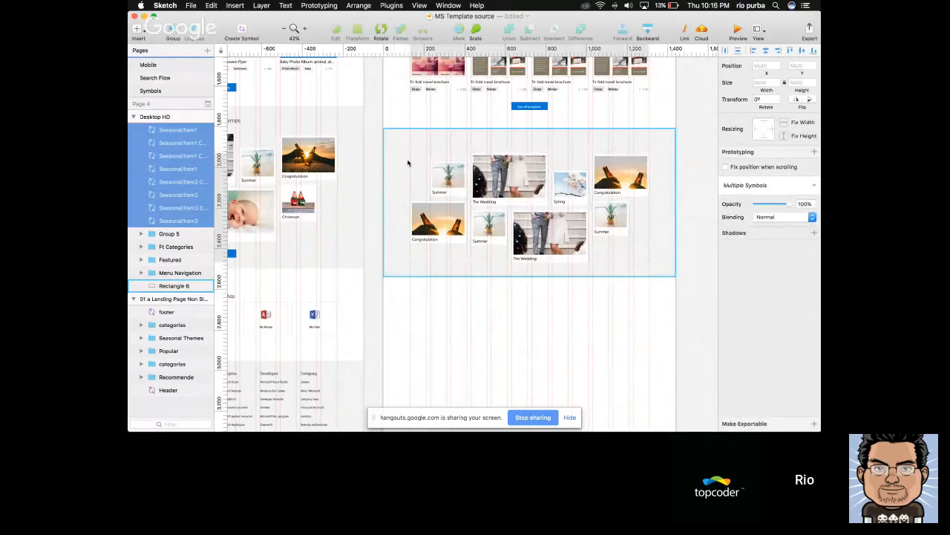
# Copy the "Seasonal Themes" heading from the landing page artboard's seasonal section
pyautogui.hscroll(-2, 408, 161)
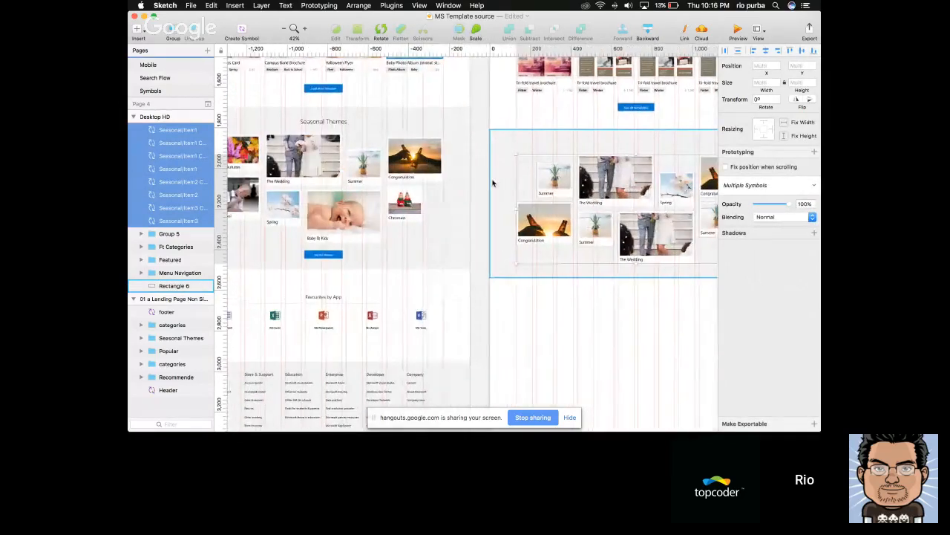
pyautogui.click(481, 183)
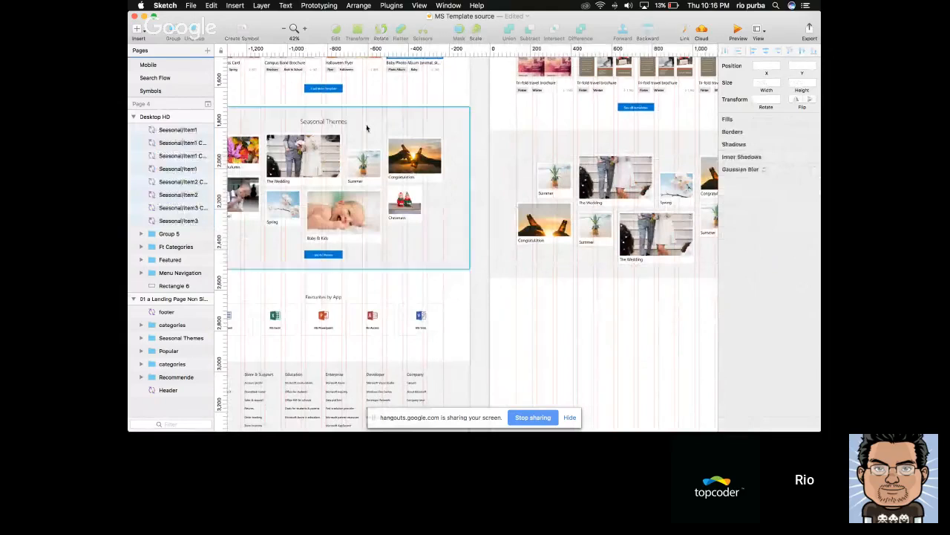
pyautogui.keyDown('super'); pyautogui.click(324, 121); pyautogui.keyUp('super')
pyautogui.click(480, 195)
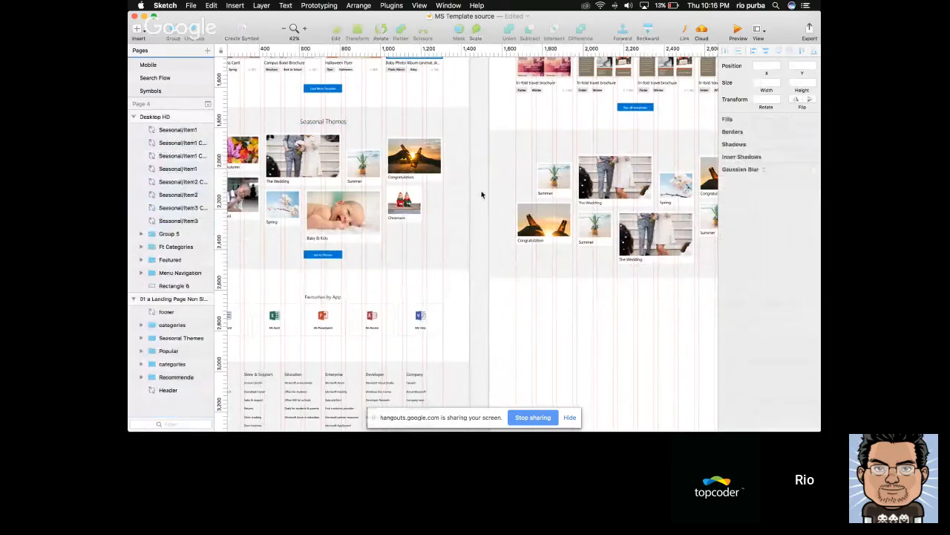
pyautogui.hscroll(5, 482, 196)
pyautogui.scroll(5, 533, 193)
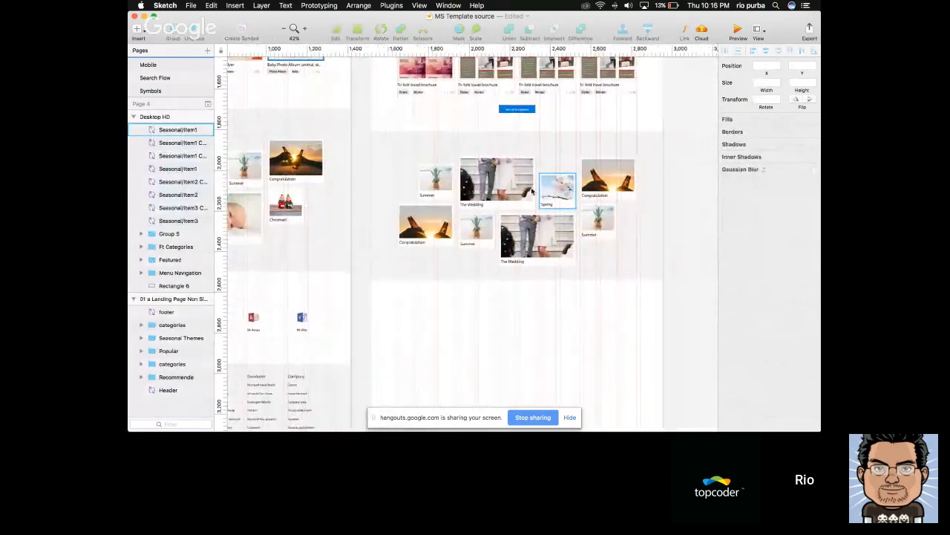
pyautogui.scroll(-5, 574, 176)
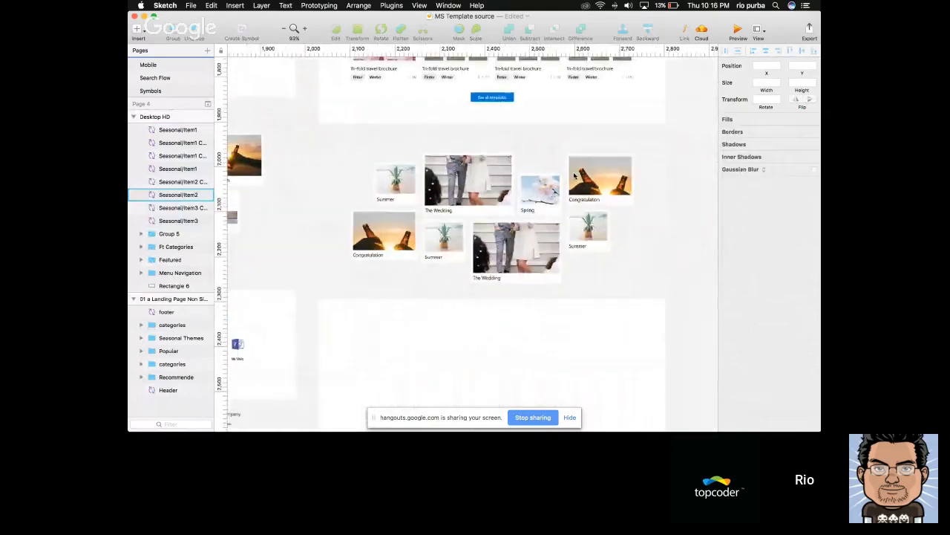
# Select all eight seasonal cards without the background and lower them another 30 px to make room for a heading
pyautogui.moveTo(424, 165); pyautogui.dragTo(380, 156)
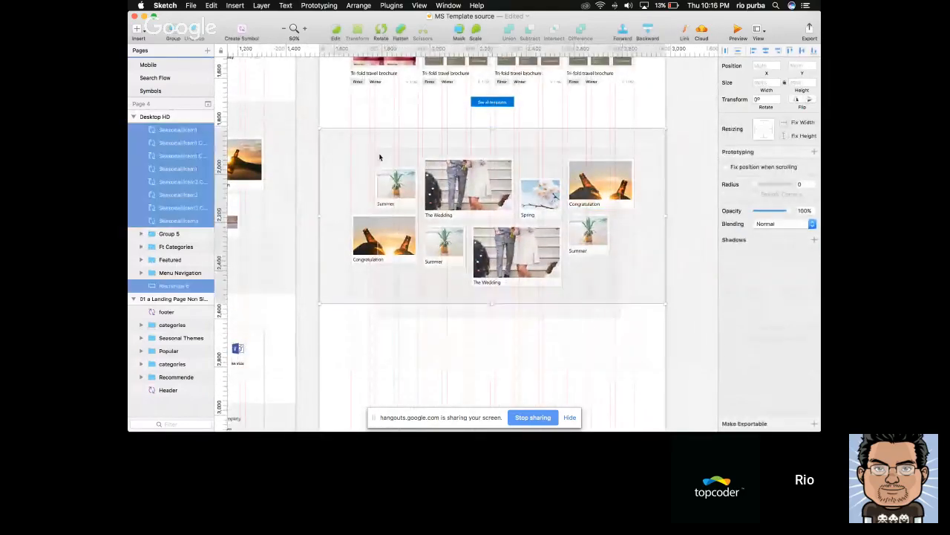
pyautogui.keyDown('shift'); pyautogui.click(379, 152); pyautogui.keyUp('shift')
pyautogui.hotkey('shift', 'Down')
pyautogui.hotkey('shift', 'Down')
pyautogui.hotkey('shift', 'Down')
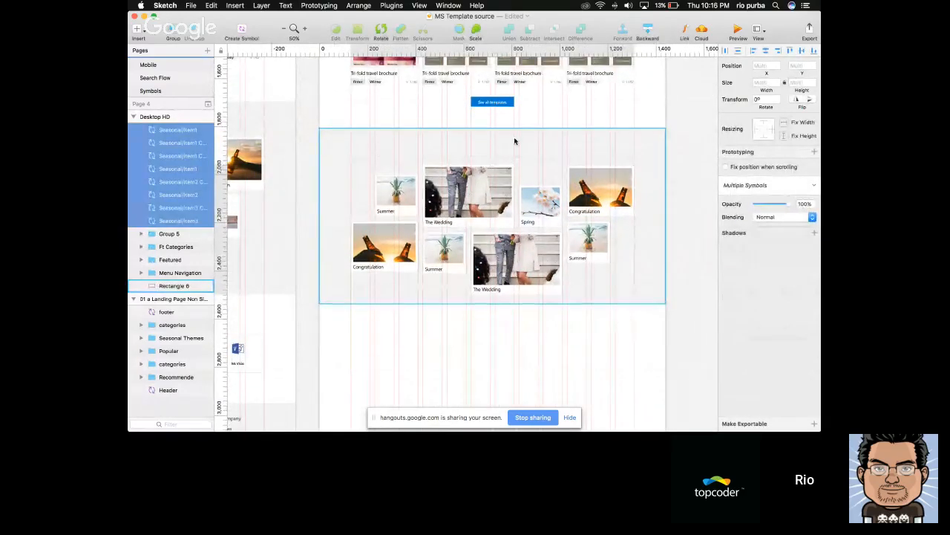
# Paste the "Seasonal Themes" heading above the cards and position it centered in the section at X 605, Y 1868
pyautogui.scroll(2, 512, 137)
pyautogui.press('super+v')
pyautogui.moveTo(501, 138); pyautogui.dragTo(501, 159)
pyautogui.press('alt')
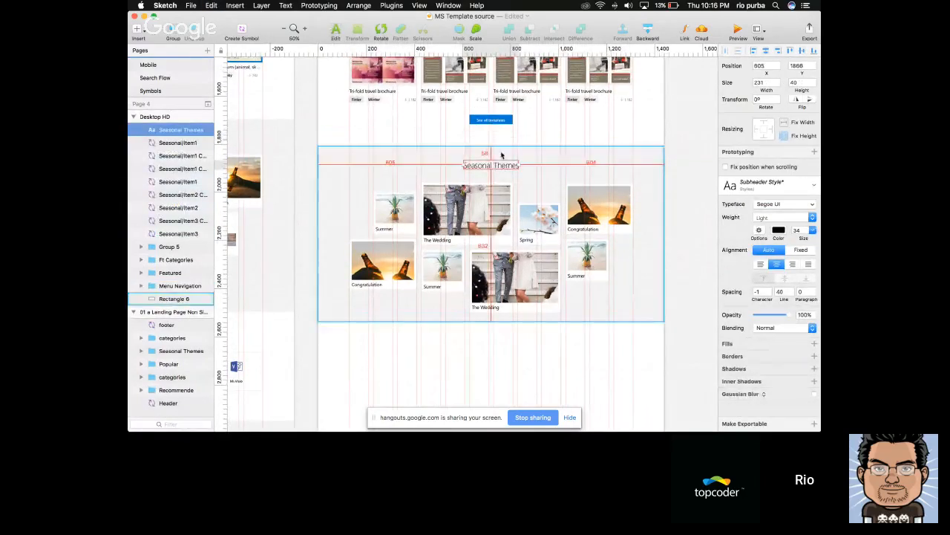
pyautogui.scroll(1, 502, 155)
pyautogui.press('alt')
pyautogui.press('Down')
pyautogui.press('Down')
pyautogui.press('Down')
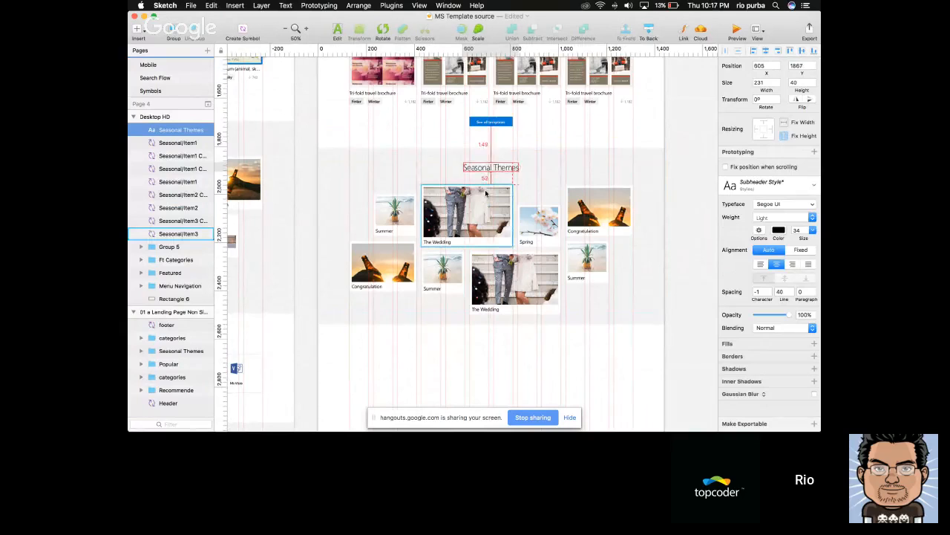
pyautogui.press('alt')
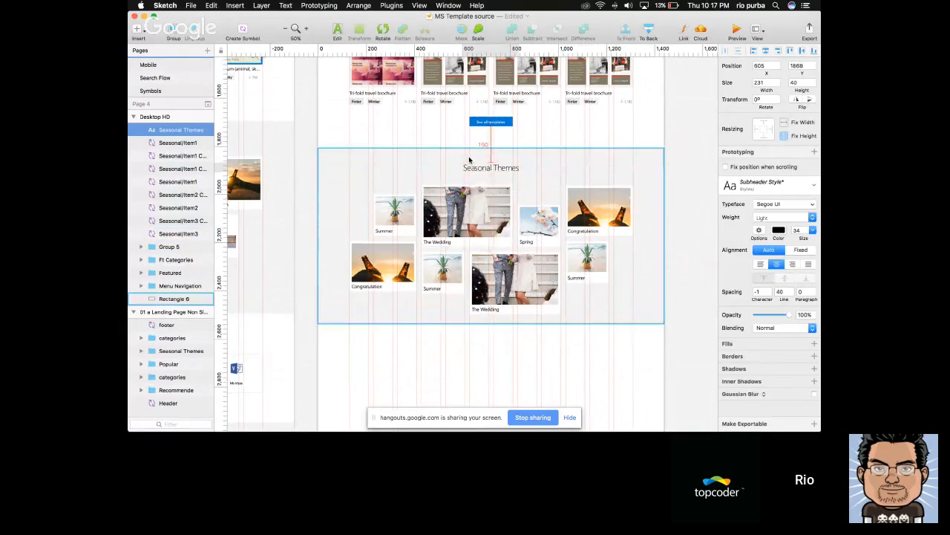
# Select all eight seasonal cards and measure the gap between them and the "Seasonal Themes" heading
pyautogui.click(496, 211)
pyautogui.keyDown('shift'); pyautogui.click(539, 221); pyautogui.keyUp('shift')
pyautogui.keyDown('shift'); pyautogui.click(599, 211); pyautogui.keyUp('shift')
pyautogui.keyDown('shift'); pyautogui.click(586, 258); pyautogui.keyUp('shift')
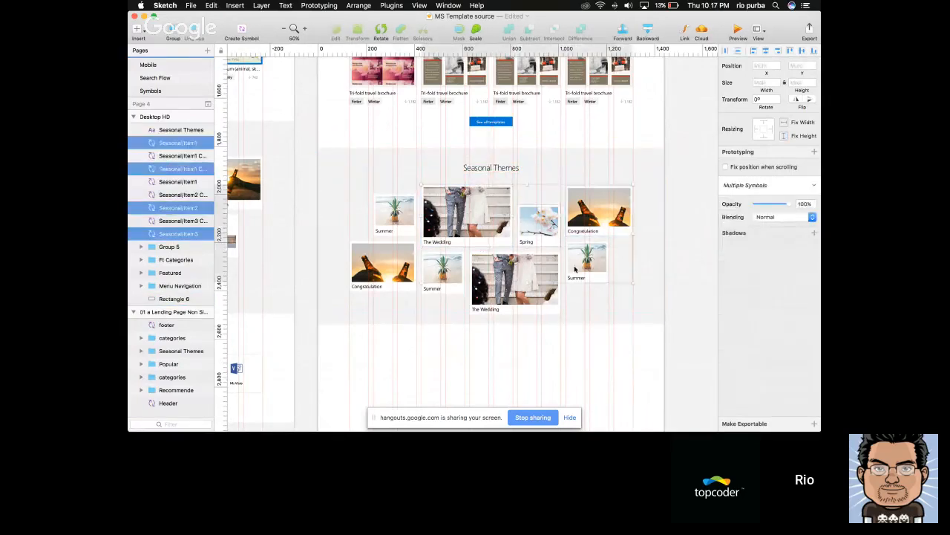
pyautogui.keyDown('shift'); pyautogui.click(515, 280); pyautogui.keyUp('shift')
pyautogui.keyDown('shift'); pyautogui.click(443, 271); pyautogui.keyUp('shift')
pyautogui.keyDown('shift'); pyautogui.click(383, 264); pyautogui.keyUp('shift')
pyautogui.keyDown('shift'); pyautogui.click(394, 214); pyautogui.keyUp('shift')
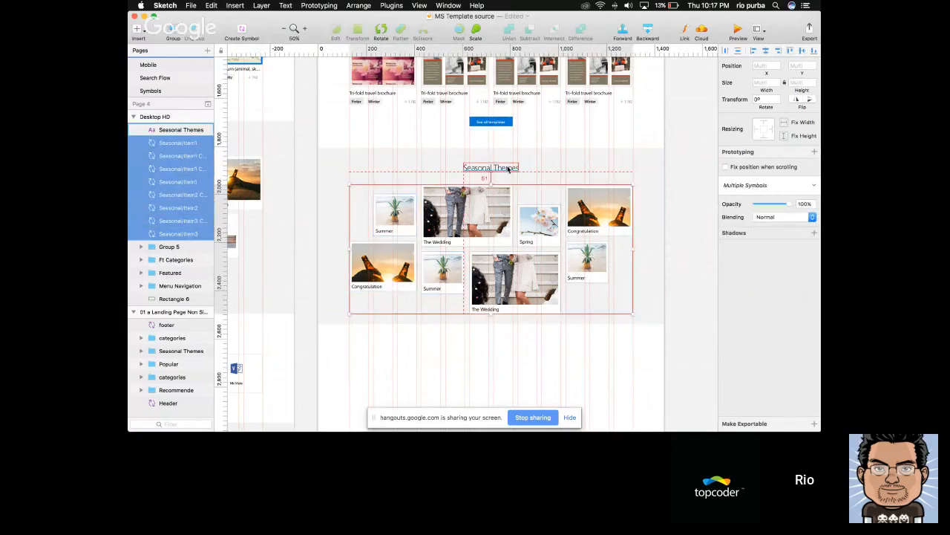
# Extend the gray background rectangle of the Seasonal Themes section downward to a height of about 860
pyautogui.keyDown('alt'); pyautogui.click(628, 292); pyautogui.keyUp('alt')
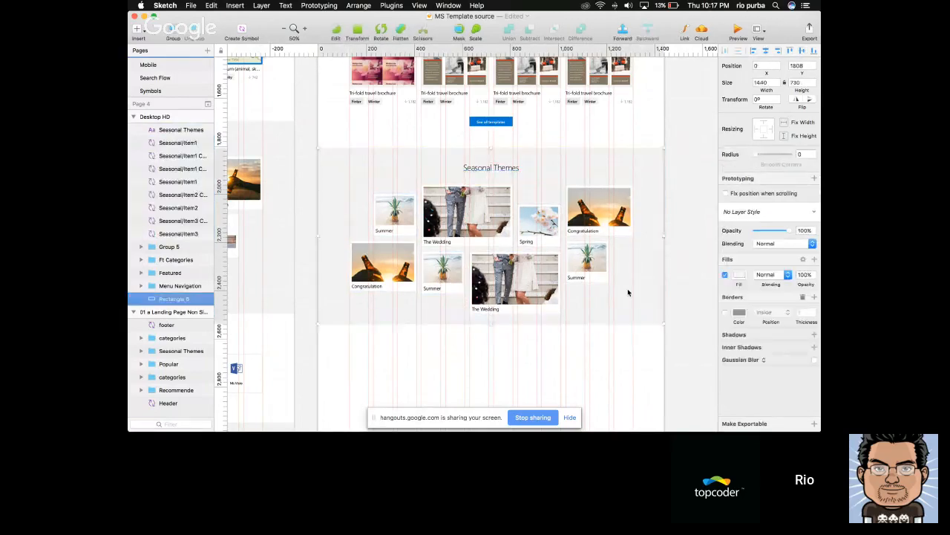
pyautogui.scroll(-1, 629, 293)
pyautogui.moveTo(494, 324); pyautogui.dragTo(495, 353)
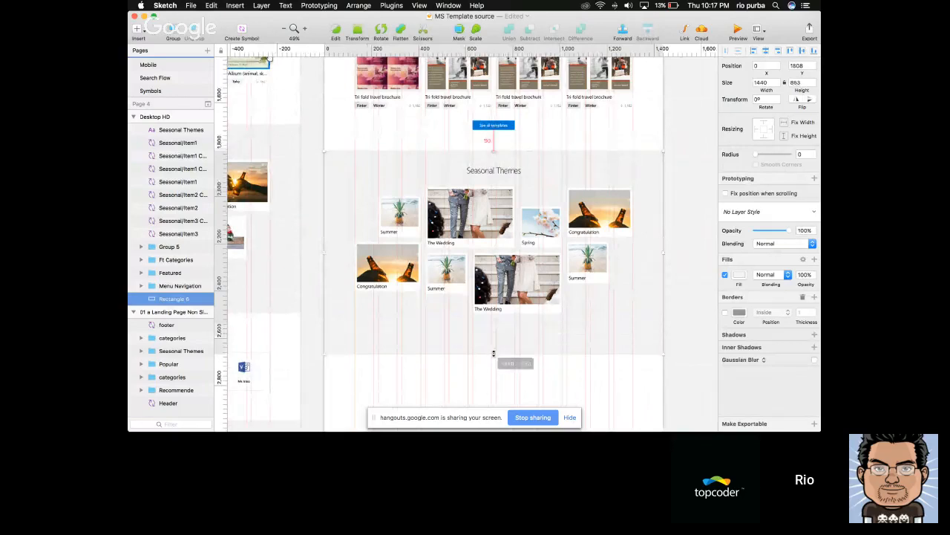
# Convert the "See all templates" button group above the seasonal section into a symbol named Button, sent to the Symbols page
pyautogui.click(496, 126)
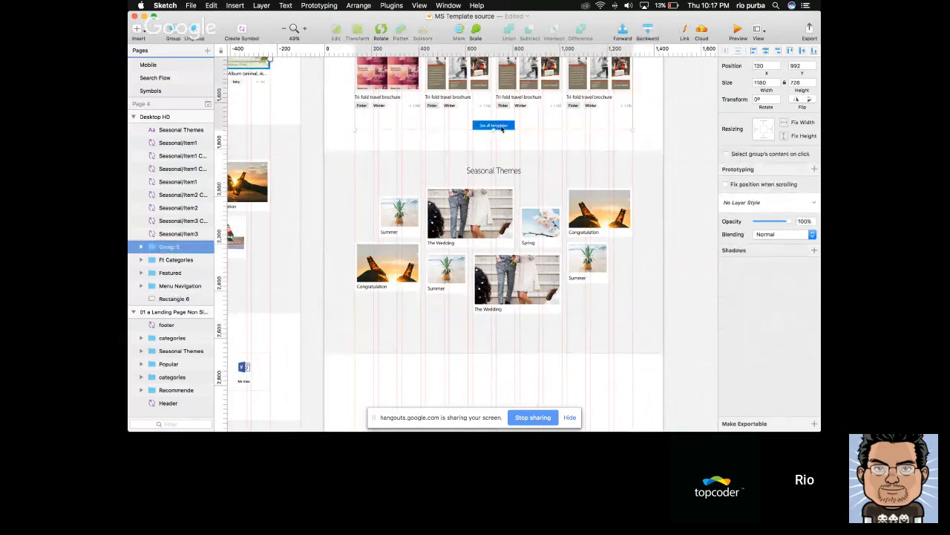
pyautogui.keyDown('super'); pyautogui.click(502, 128); pyautogui.keyUp('super')
pyautogui.press('Escape')
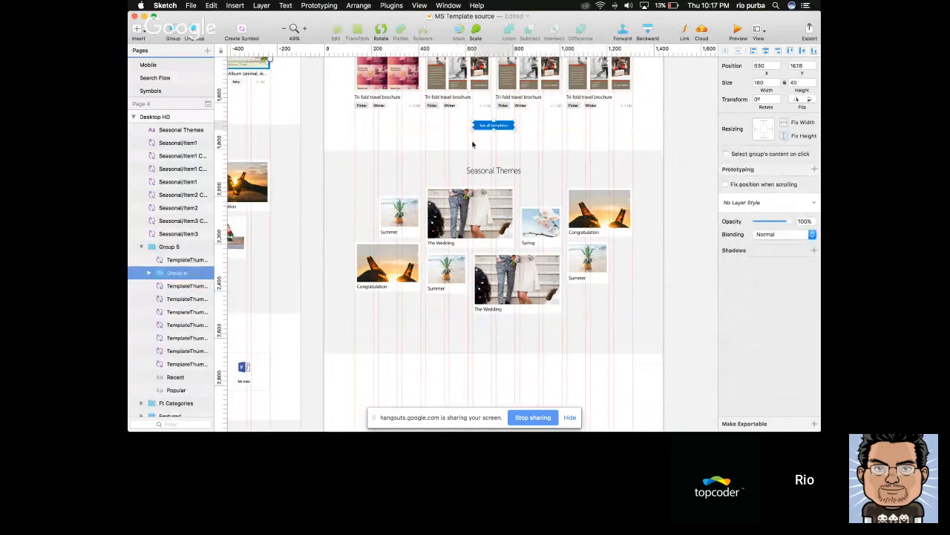
pyautogui.click(242, 32)
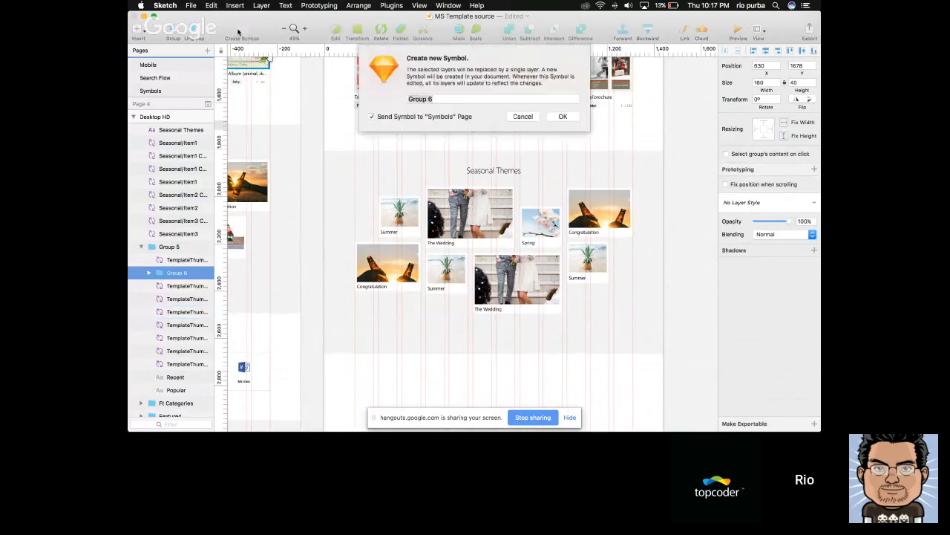
pyautogui.press('Escape')
pyautogui.click(242, 31)
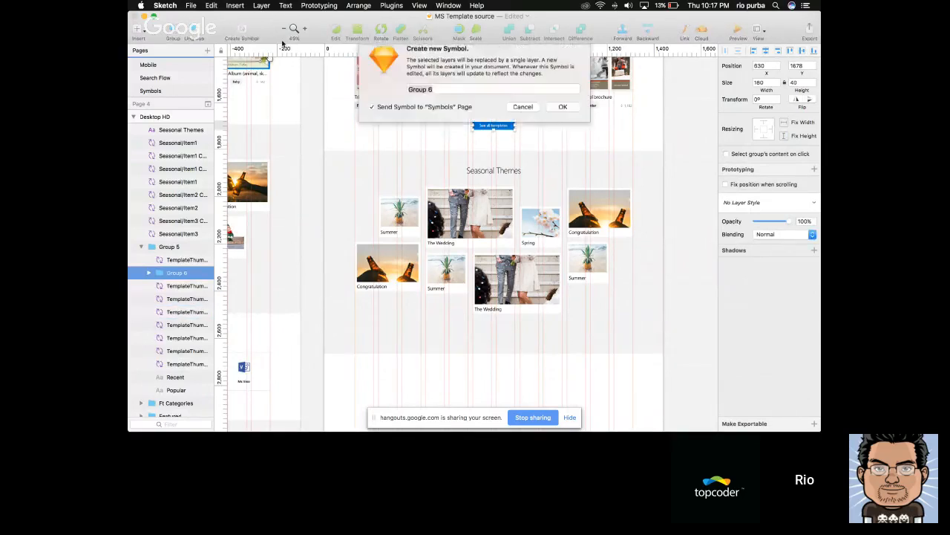
pyautogui.write('Button')
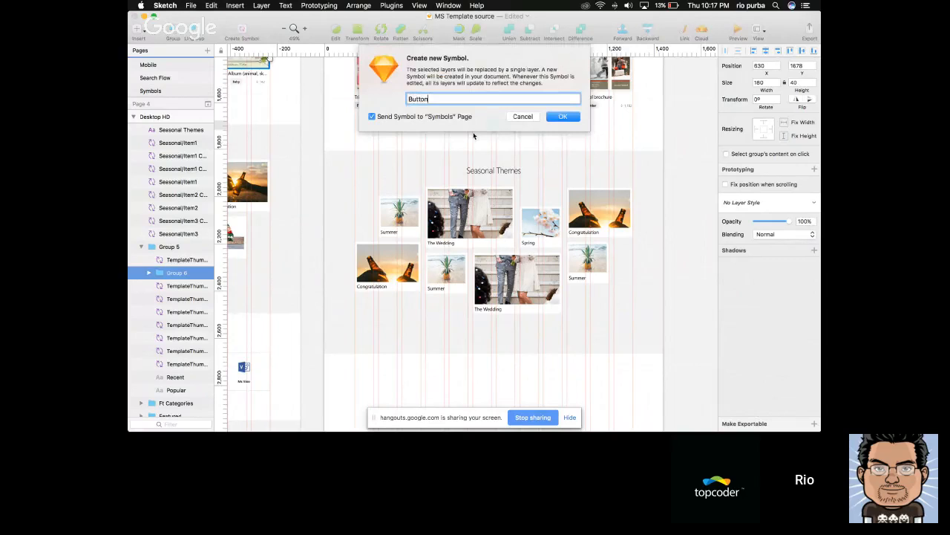
pyautogui.press('Return')
# Insert the Button symbol beneath the second row's wedding card and center it horizontally on the artboard, at X 630, Y 2557
pyautogui.scroll(-5, 498, 297)
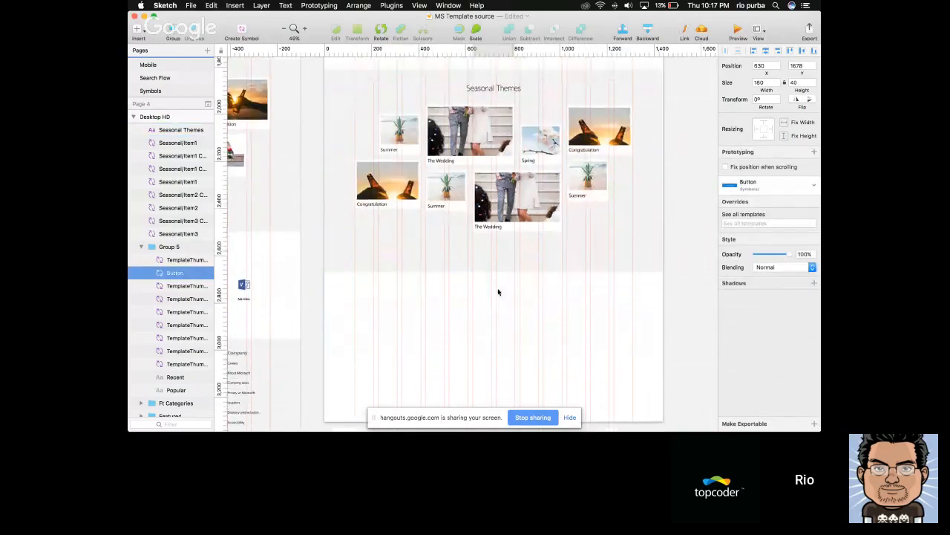
pyautogui.scroll(5, 490, 266)
pyautogui.scroll(1, 490, 268)
pyautogui.click(487, 360)
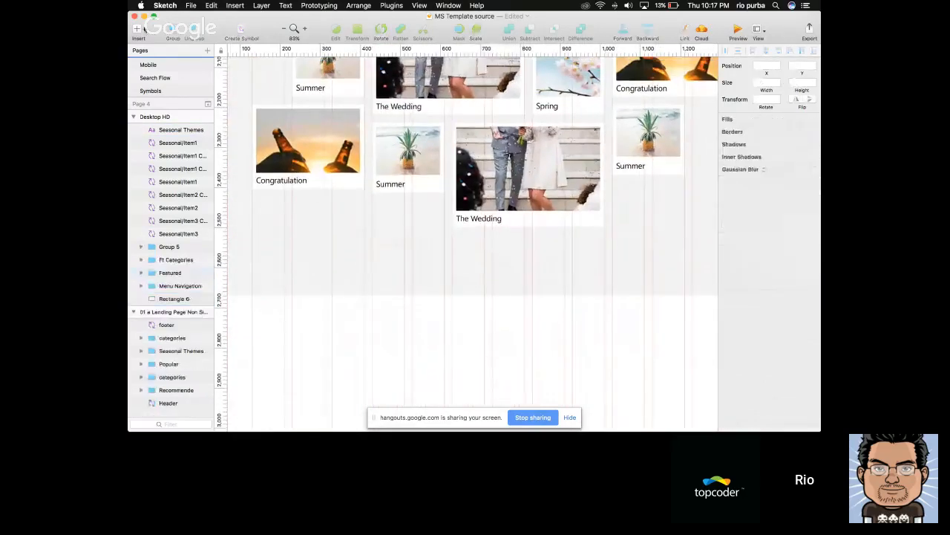
pyautogui.click(139, 29)
pyautogui.moveTo(197, 179)
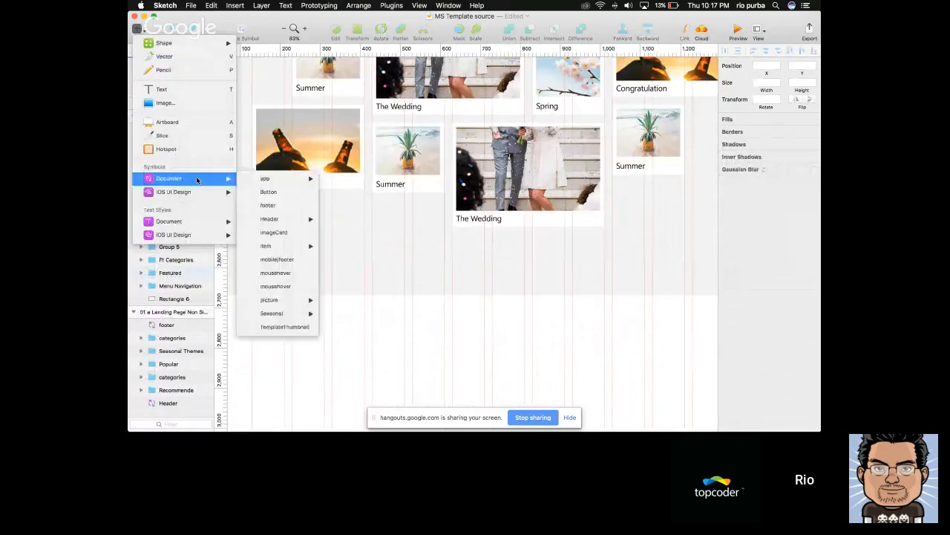
pyautogui.click(272, 195)
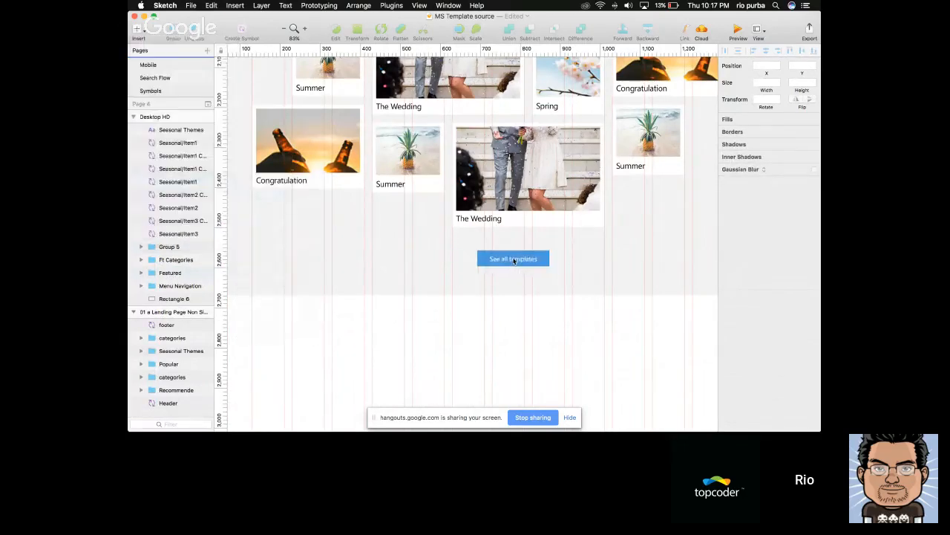
pyautogui.click(513, 258)
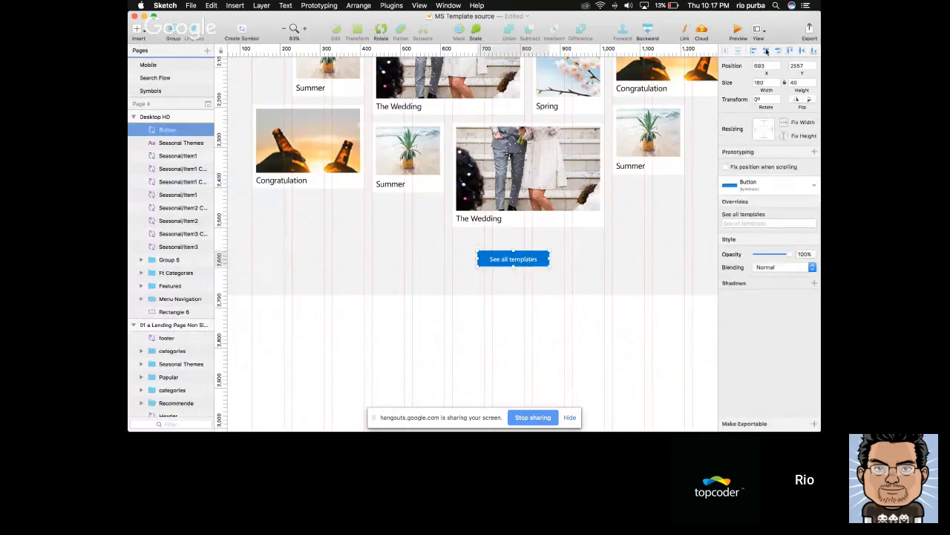
pyautogui.click(766, 51)
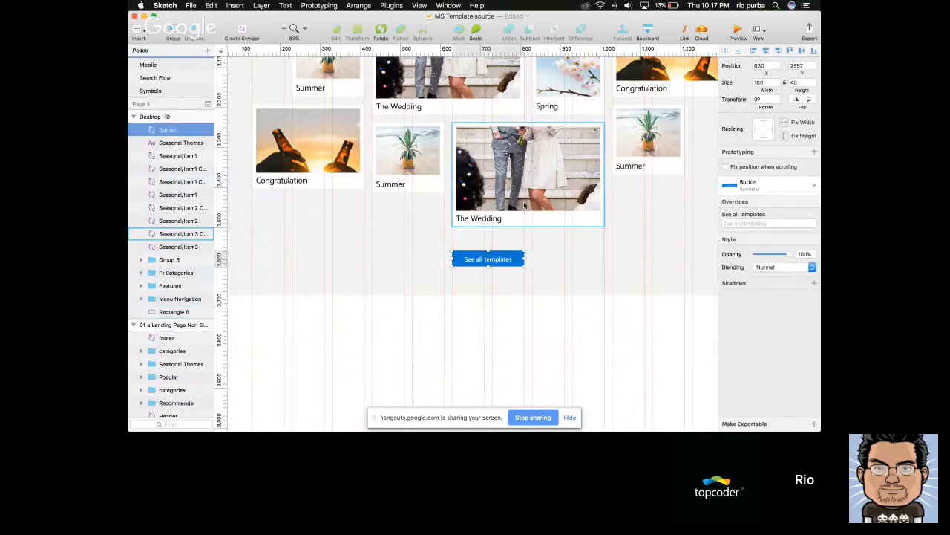
# Raise the seasonal section's button to Y 2548 and select the section's background rectangle
pyautogui.hotkey('alt', 'Down')
pyautogui.hotkey('alt', 'shift', 'Up')
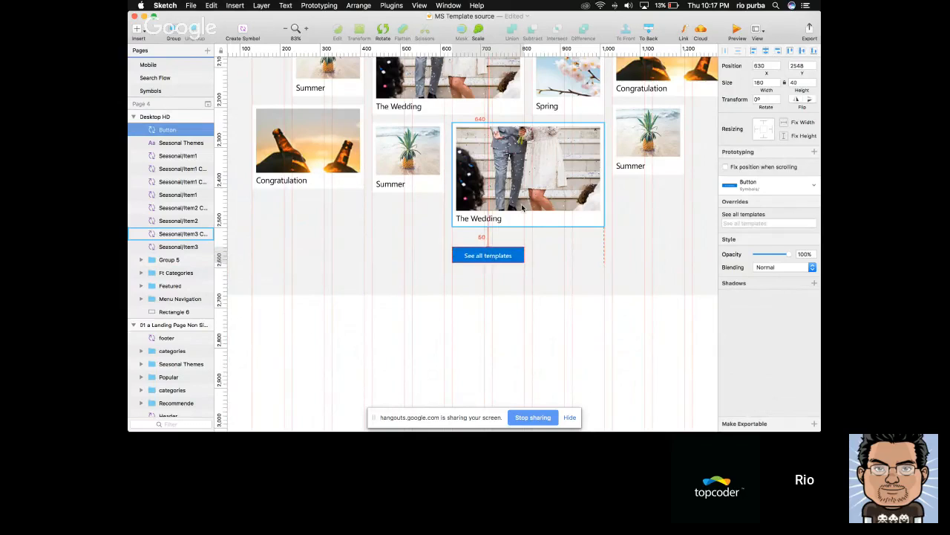
pyautogui.scroll(-5, 487, 260)
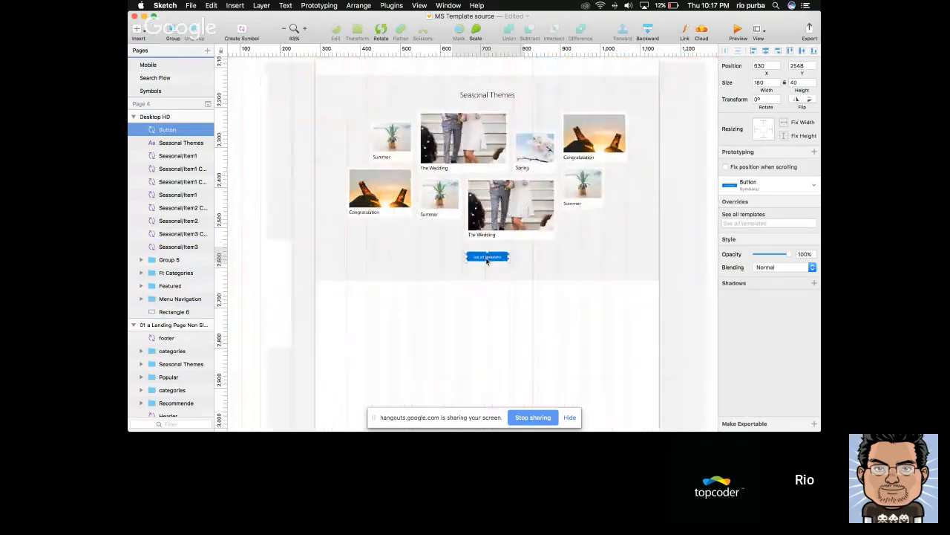
pyautogui.click(516, 261)
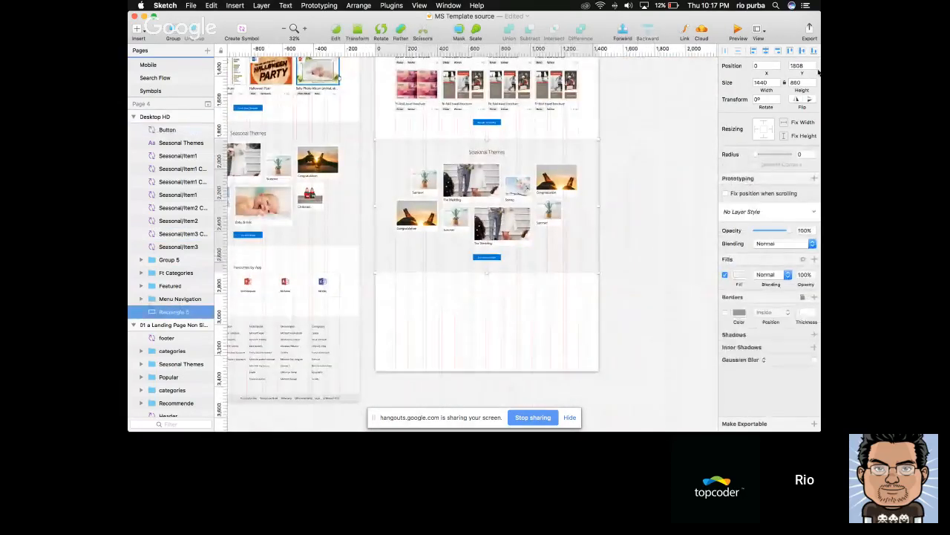
# Raise the Seasonal Themes section's See all templates button to Y 2538, keeping X 630
pyautogui.scroll(3, 560, 282)
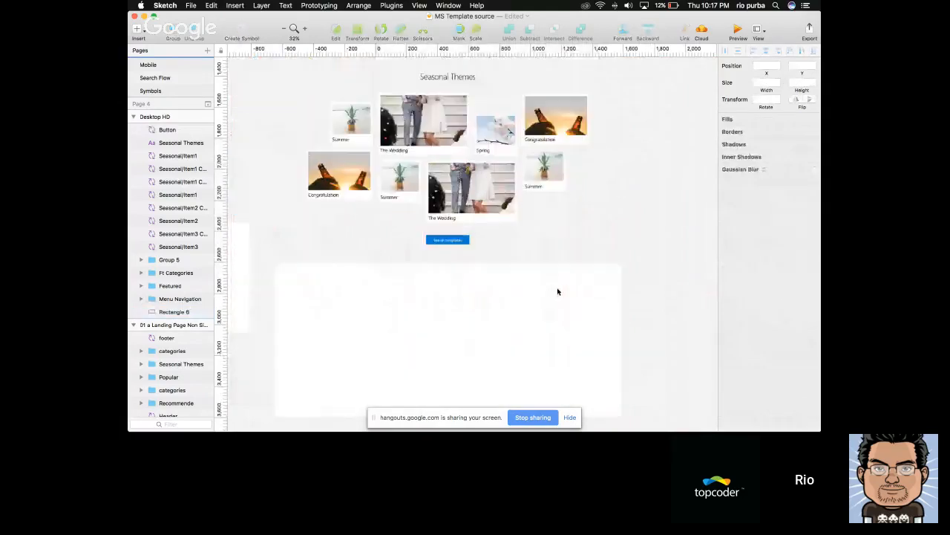
pyautogui.click(461, 242)
pyautogui.scroll(-3, 462, 212)
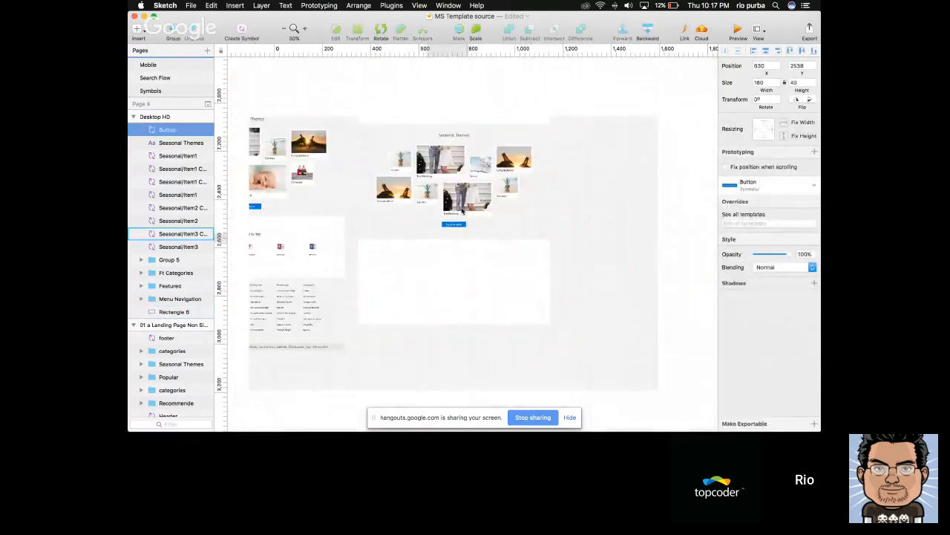
pyautogui.scroll(2, 462, 211)
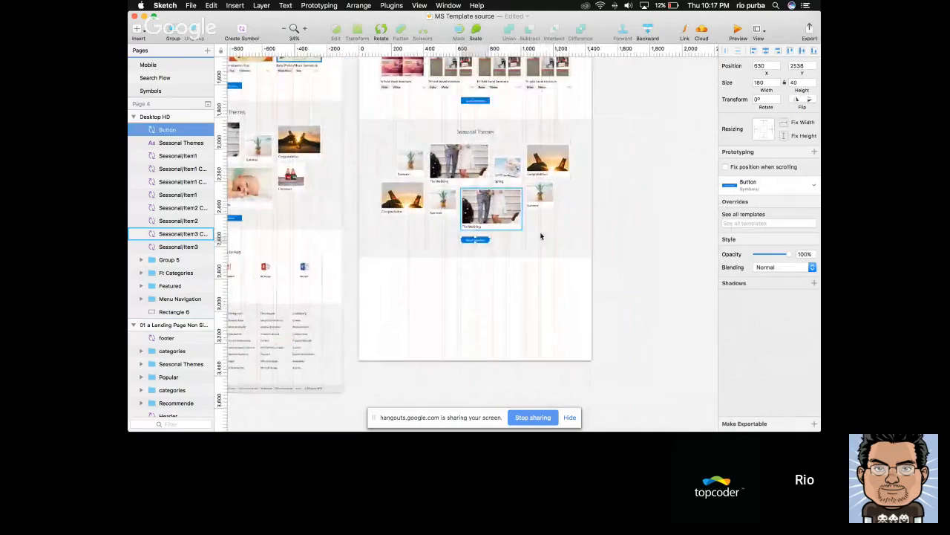
# Group all layers of the Seasonal Themes section, including its heading, cards, button and background rectangle
pyautogui.moveTo(583, 270); pyautogui.dragTo(385, 121)
pyautogui.press('super+g')
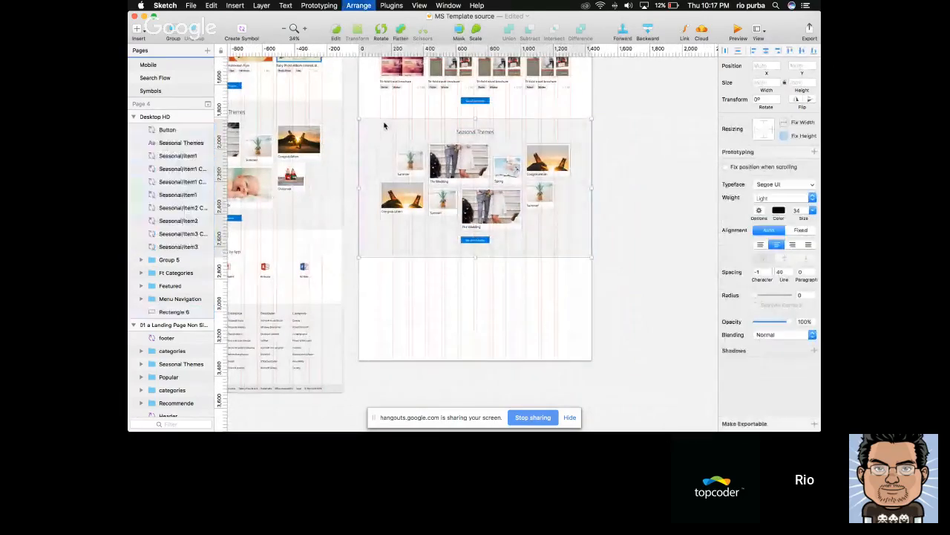
# Look over the assembled Desktop HD page from its header through the featured categories and Popular section
pyautogui.scroll(5, 469, 311)
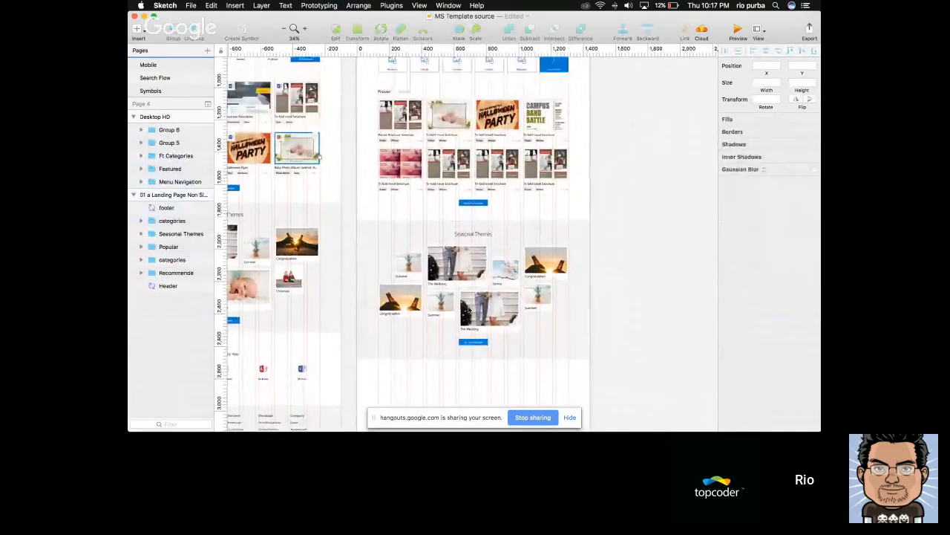
pyautogui.scroll(5, 468, 310)
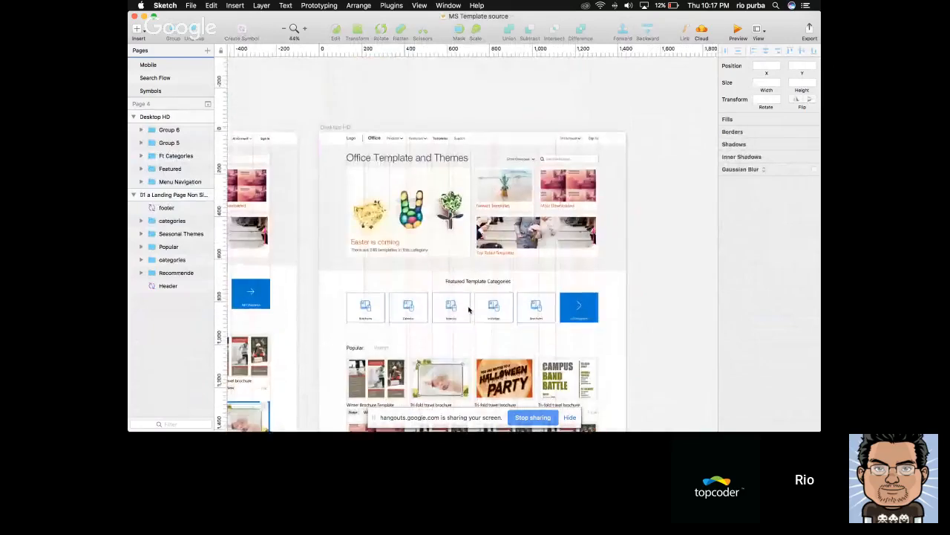
pyautogui.press('super+Tab')
pyautogui.press('super+Tab')
pyautogui.press('super+Tab')
pyautogui.press('super+Tab')
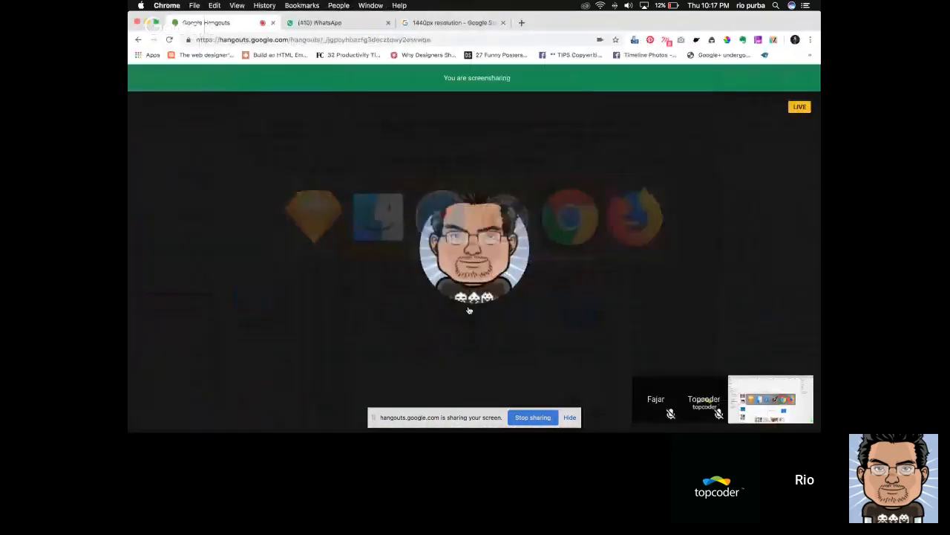
pyautogui.press('super+Tab')
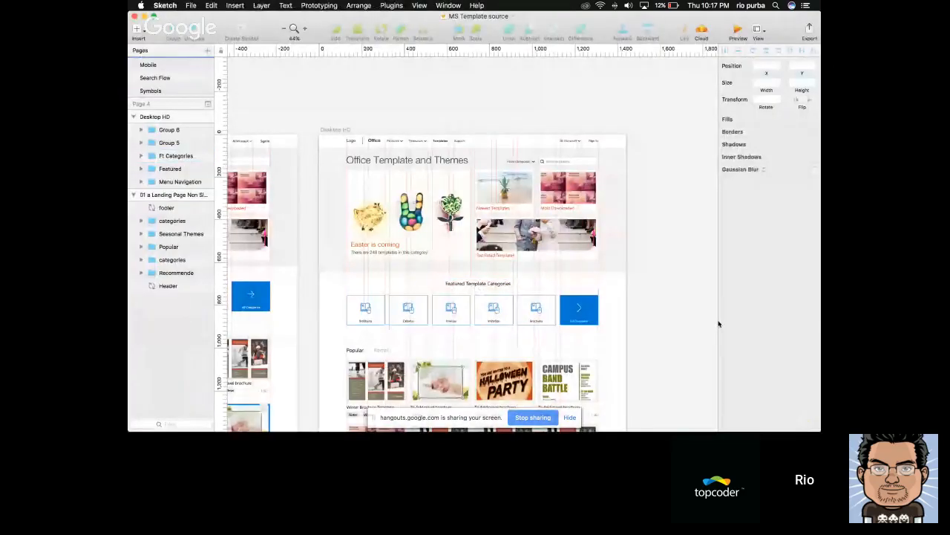
pyautogui.scroll(-5, 675, 320)
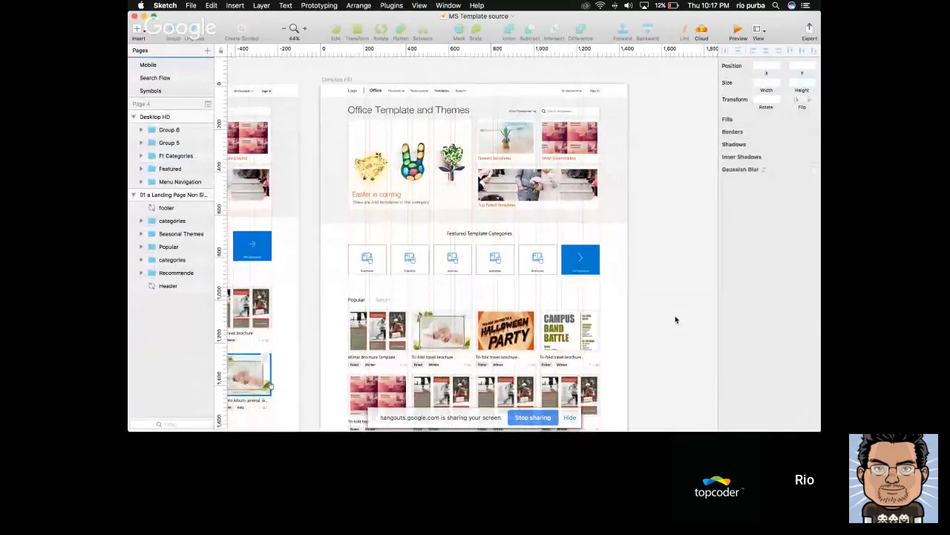
pyautogui.scroll(-5, 676, 320)
pyautogui.scroll(1, 675, 319)
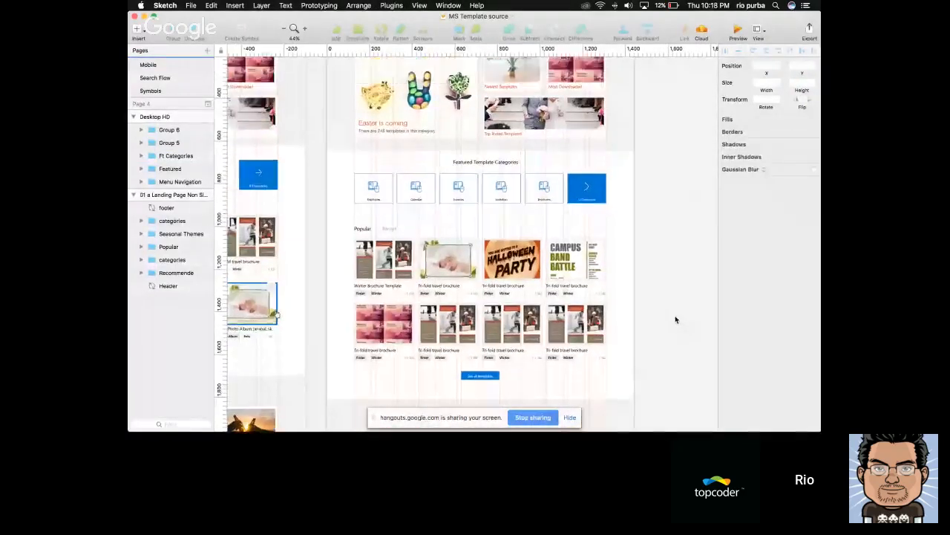
# Switch to Safari, examine the Office templates & themes heading, and open the home Plans & pricing page from Products
pyautogui.press('super+Tab')
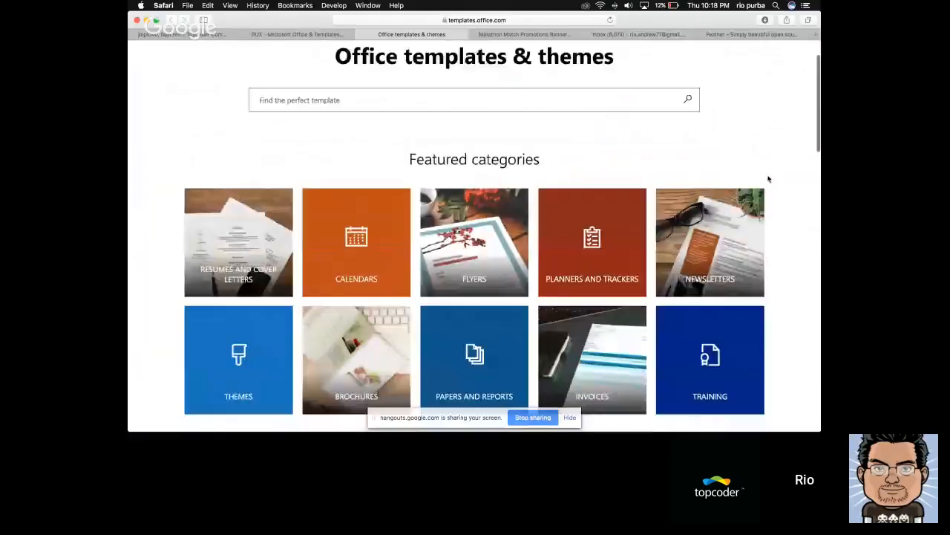
pyautogui.moveTo(613, 113); pyautogui.dragTo(639, 116)
pyautogui.click(335, 113)
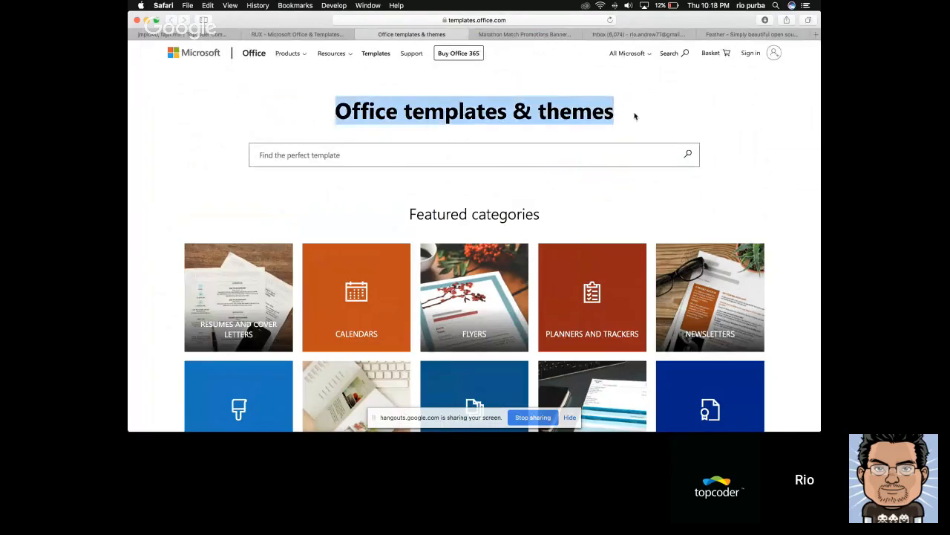
pyautogui.click(634, 116)
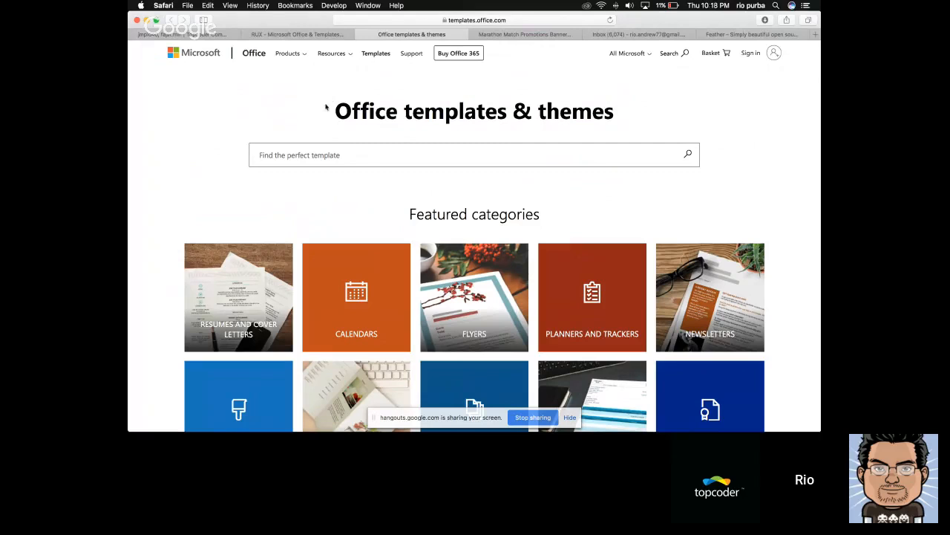
pyautogui.click(304, 57)
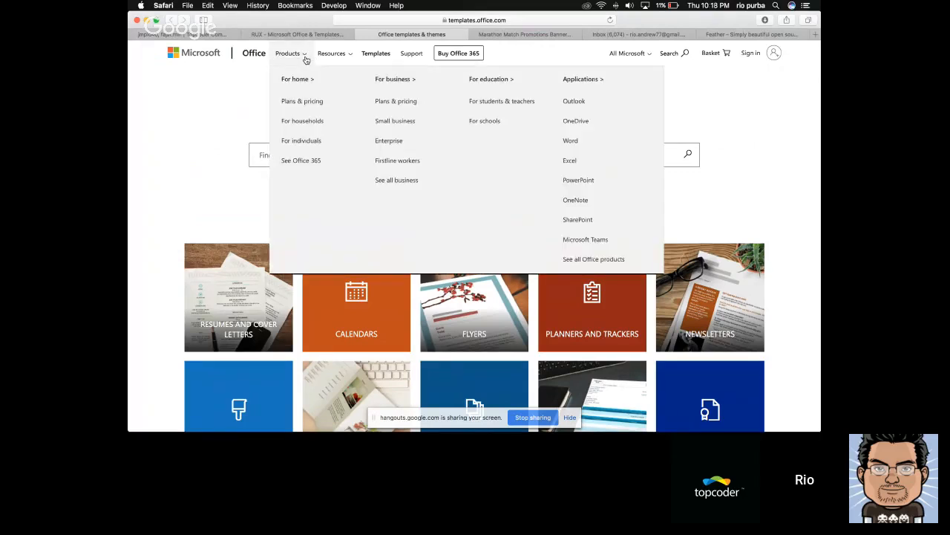
pyautogui.click(298, 102)
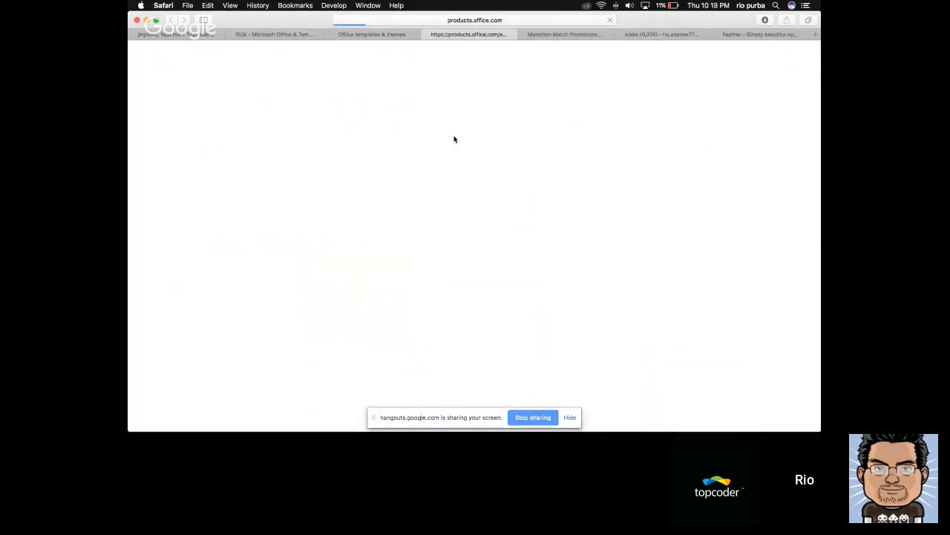
# Compare the layout of the Office templates & themes page with the Office 365 plans comparison page
pyautogui.hotkey('ctrl', 'shift', 'Tab')
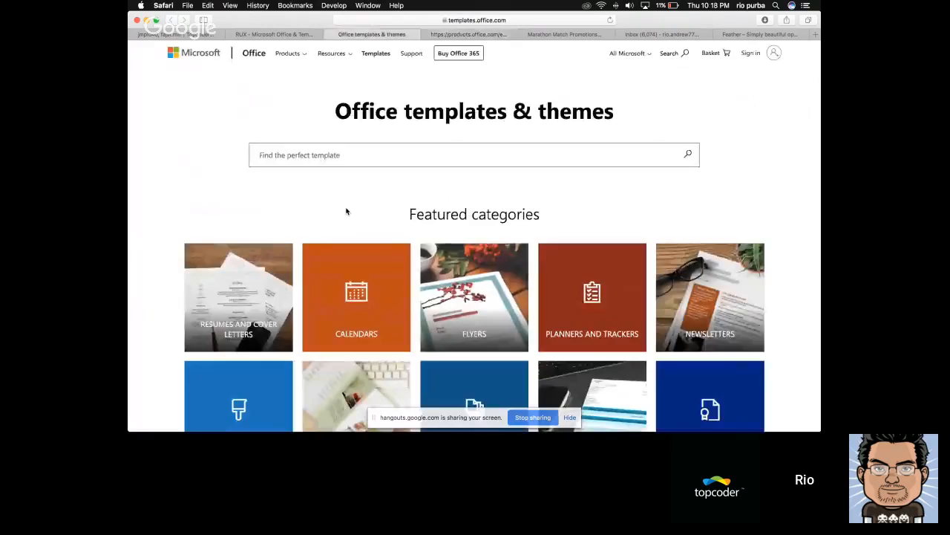
pyautogui.hotkey('ctrl', 'Tab')
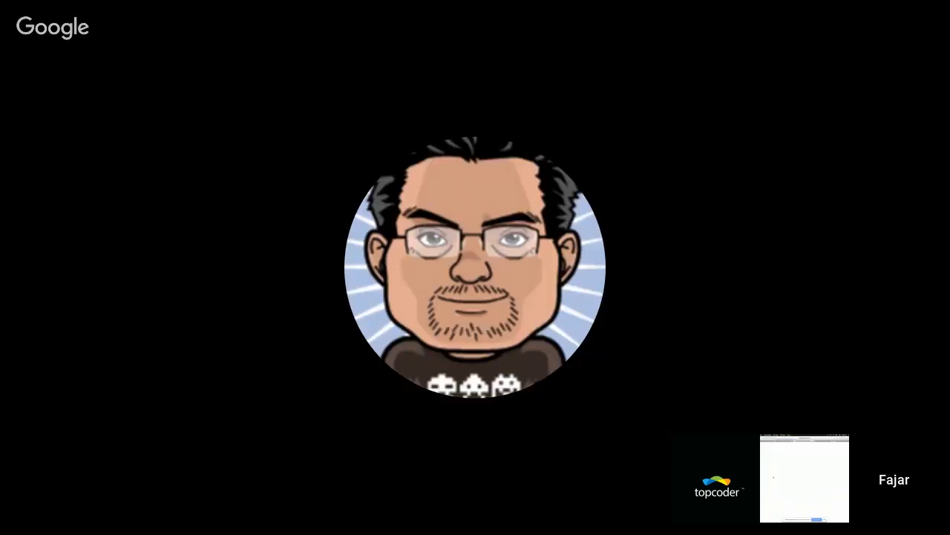
pyautogui.hotkey('ctrl', 'shift', 'Tab')
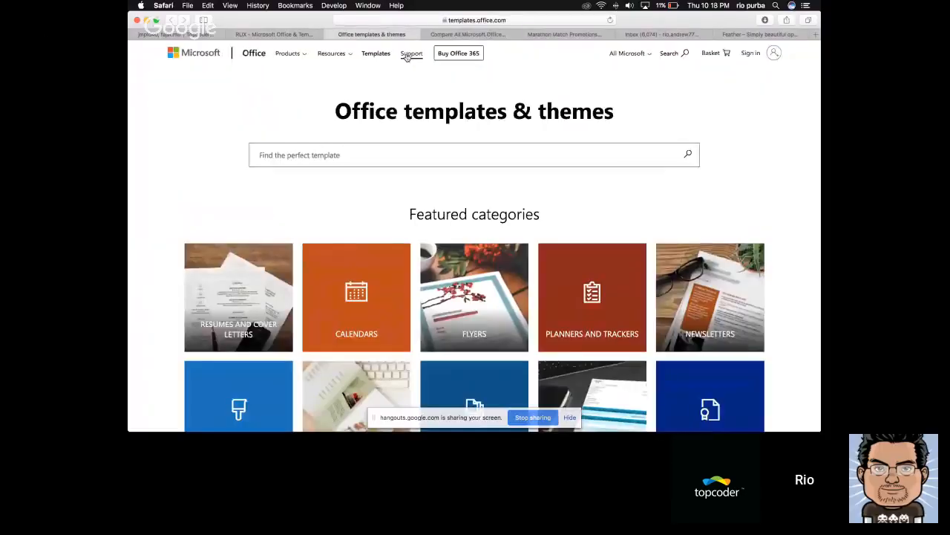
pyautogui.hotkey('ctrl', 'Tab')
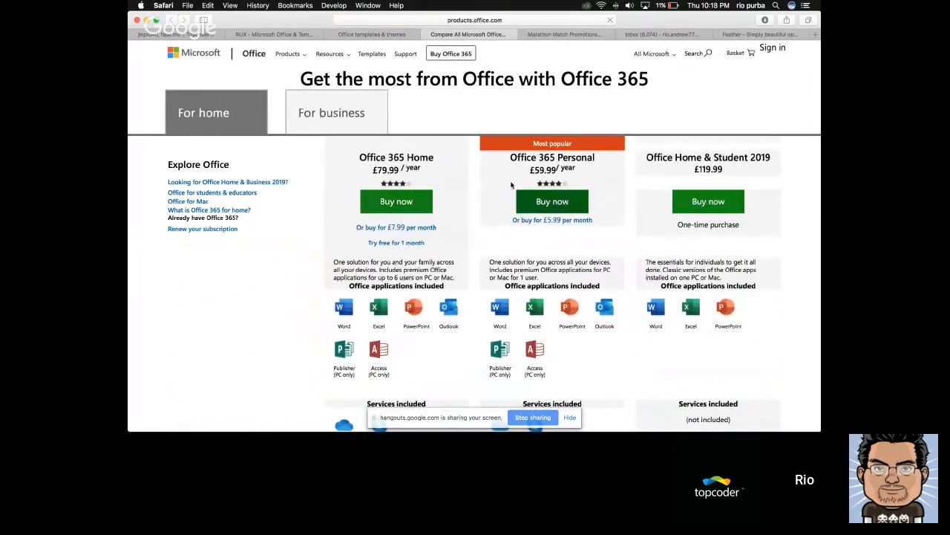
pyautogui.scroll(-2, 308, 282)
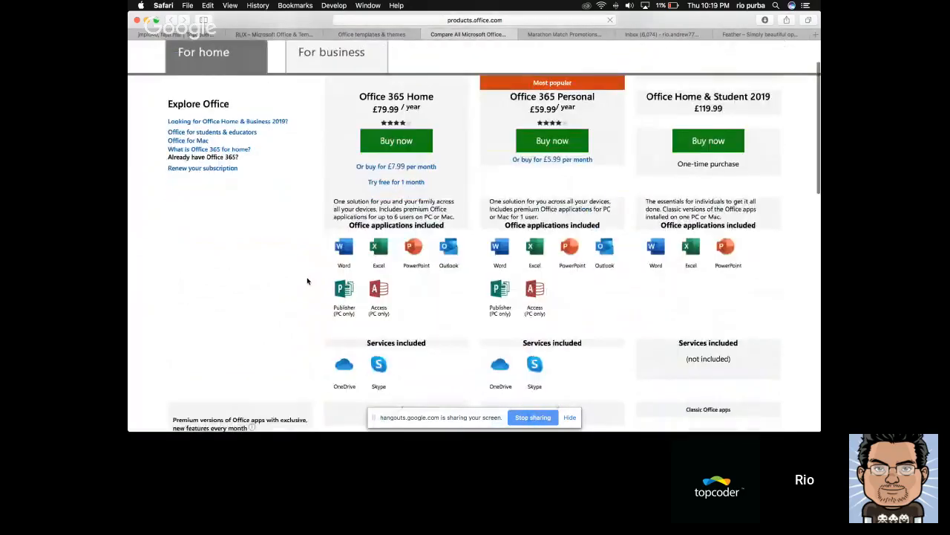
pyautogui.hotkey('ctrl', 'shift', 'Tab')
pyautogui.scroll(-8, 206, 297)
pyautogui.hotkey('ctrl', 'Tab')
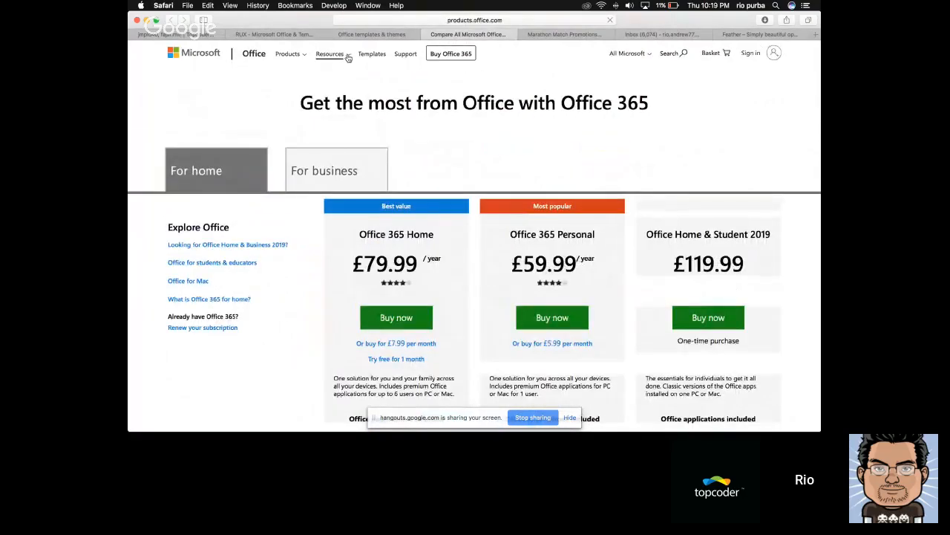
# Examine the plans page's main heading, "Get the most from Office with Office 365"
pyautogui.click(329, 54)
pyautogui.click(264, 112)
pyautogui.moveTo(299, 111); pyautogui.dragTo(655, 109)
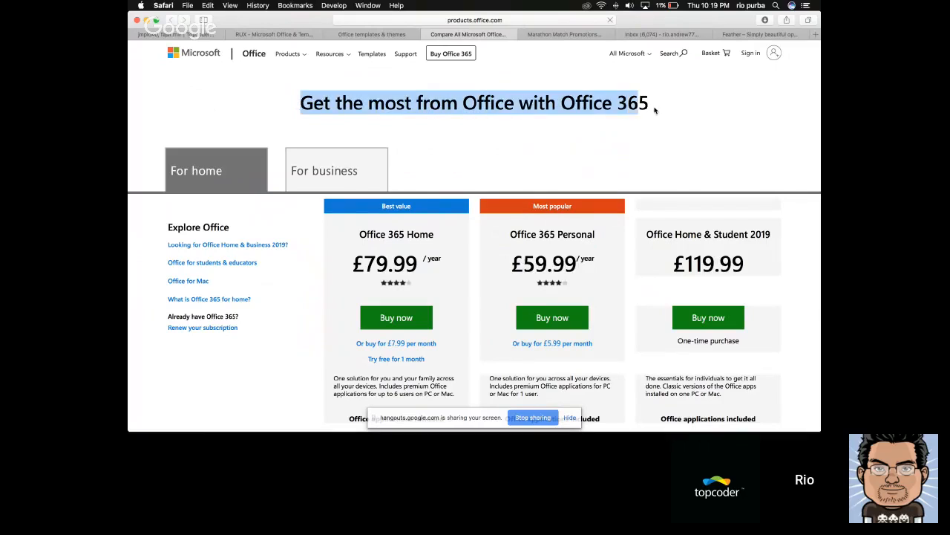
pyautogui.click(655, 110)
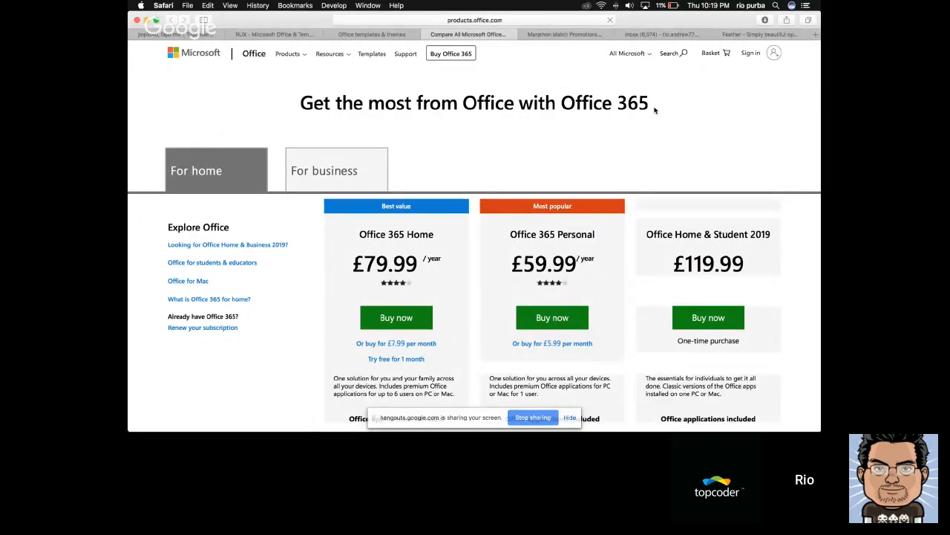
# Compare the Sketch design's page title with the headings on the live plans page and the Office templates & themes page
pyautogui.press('super+Tab')
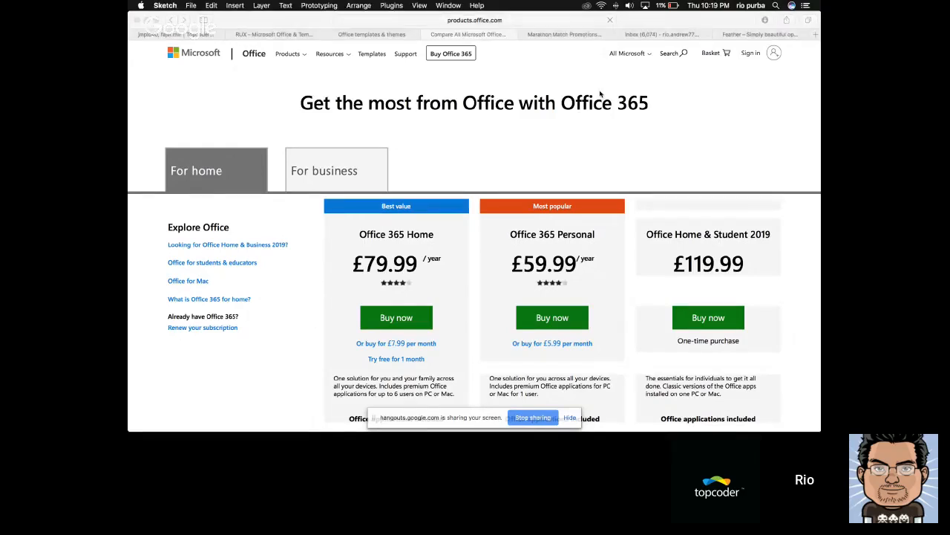
pyautogui.scroll(5, 678, 186)
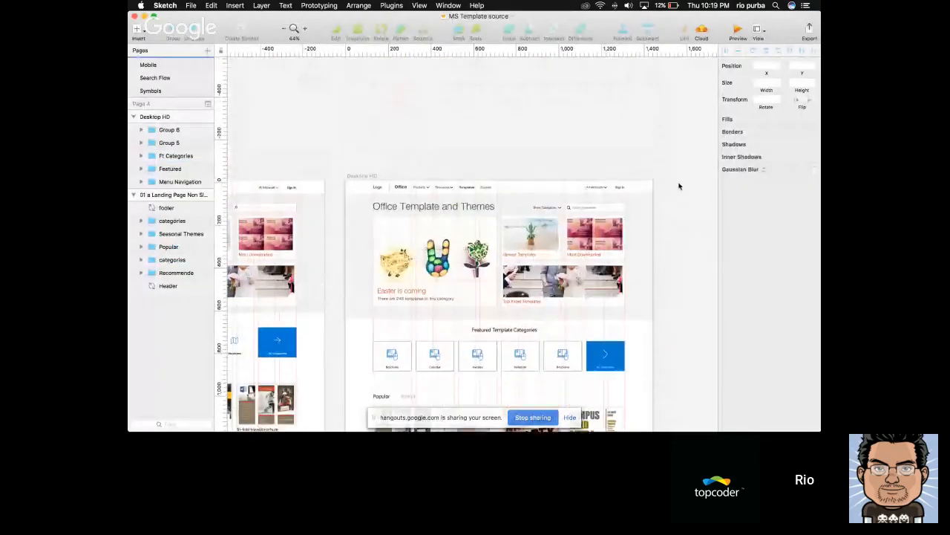
pyautogui.press('super+Tab')
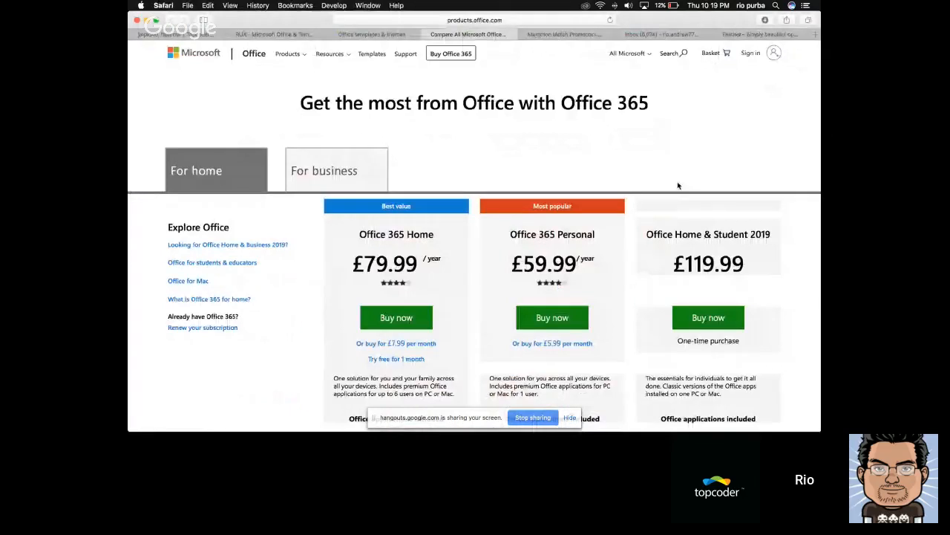
pyautogui.hotkey('ctrl', 'shift', 'Tab')
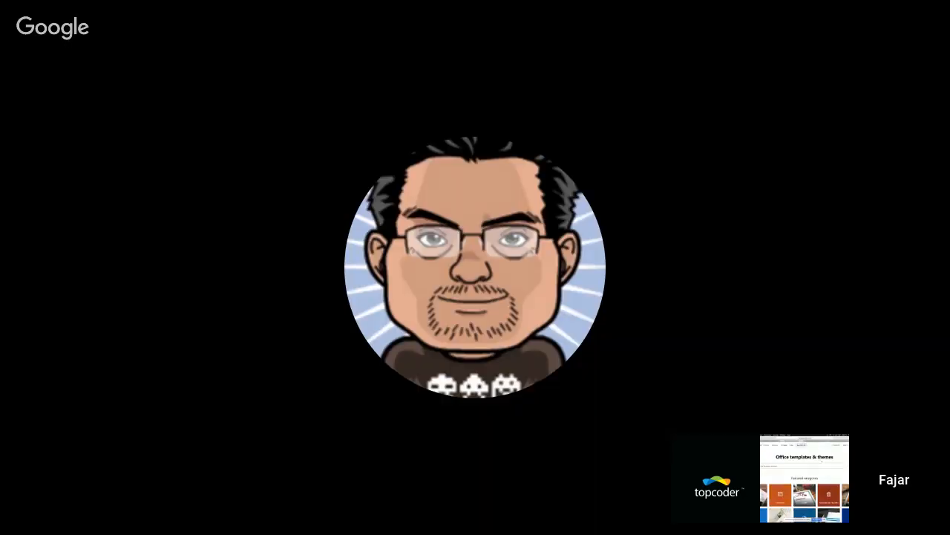
pyautogui.moveTo(835, 457); pyautogui.dragTo(784, 457)
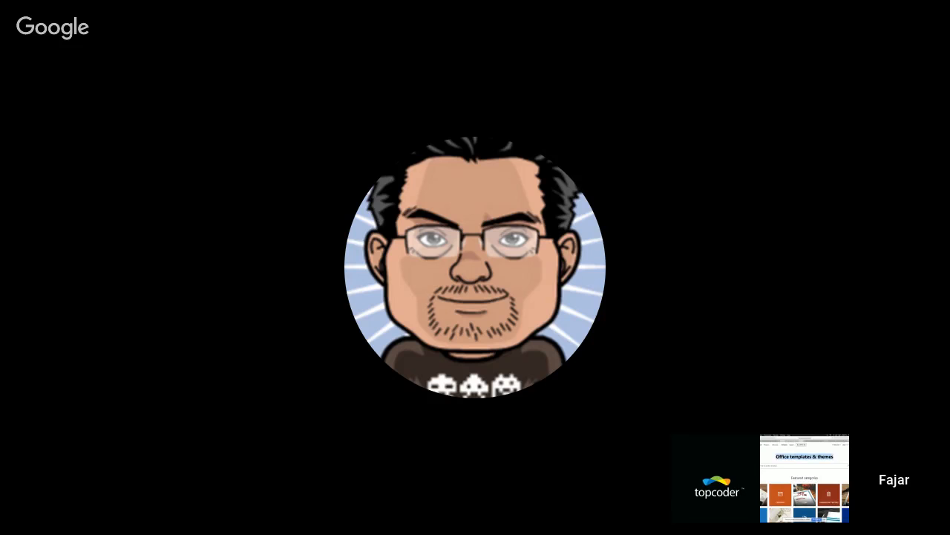
pyautogui.click(777, 456)
# Return to Sketch and compare the Desktop HD artboard with the 01 a Landing Page Non Signin artboard side by side
pyautogui.press('super+Tab')
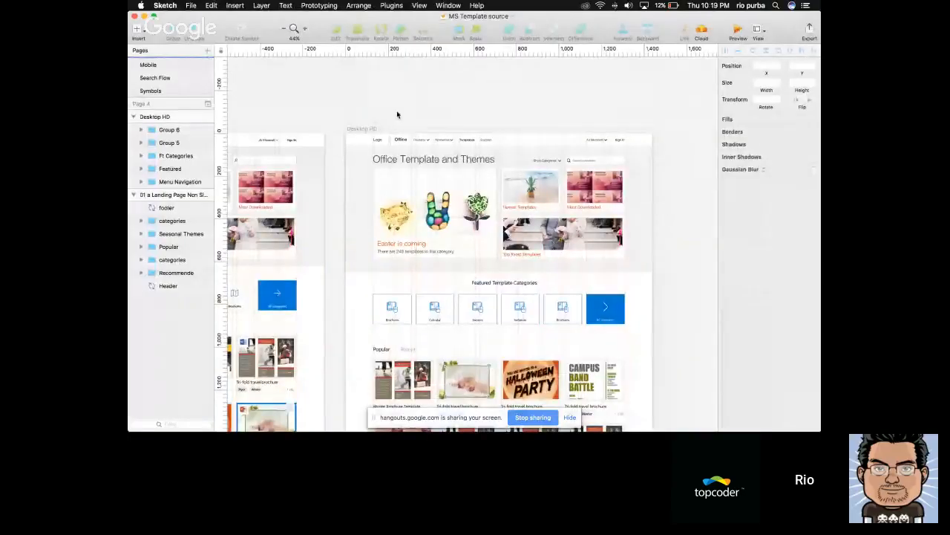
pyautogui.scroll(-1, 397, 115)
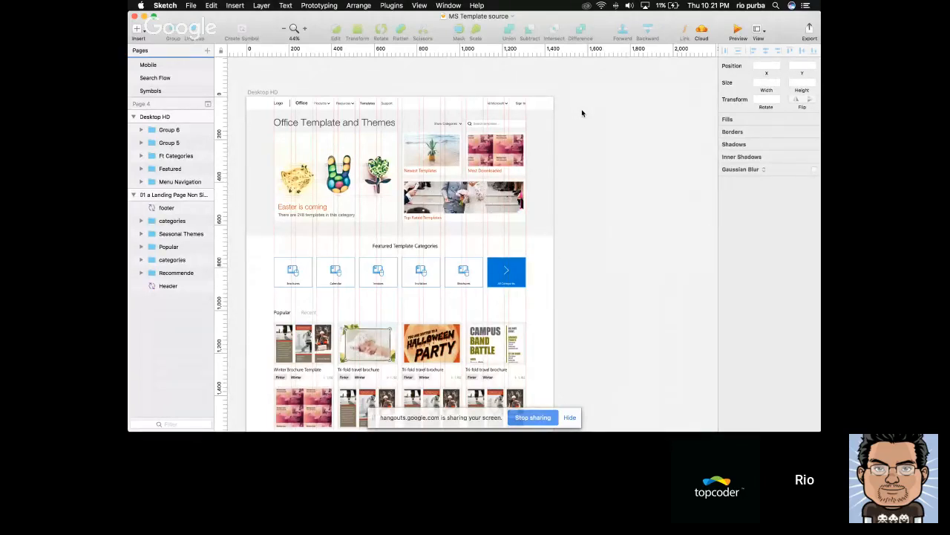
pyautogui.hscroll(-5, 582, 113)
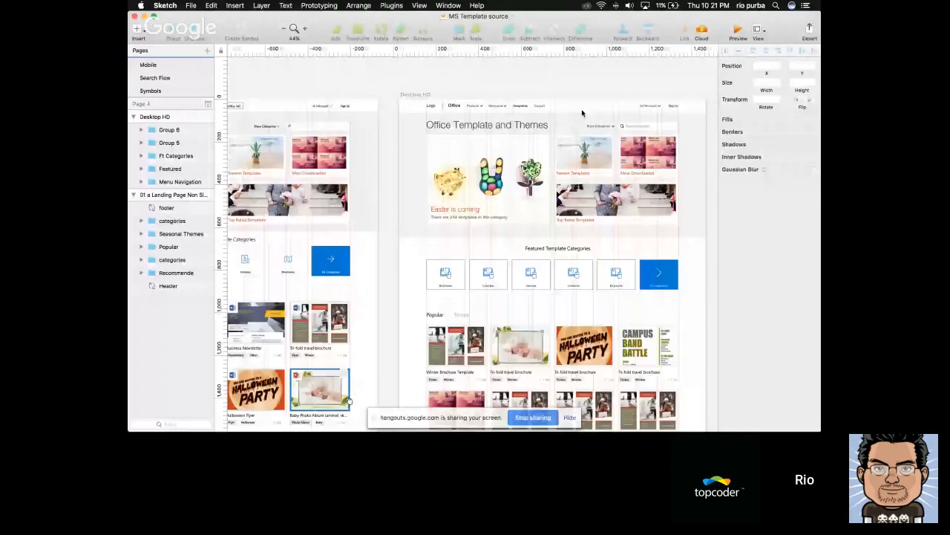
pyautogui.hscroll(-5, 556, 100)
pyautogui.hscroll(-2, 533, 87)
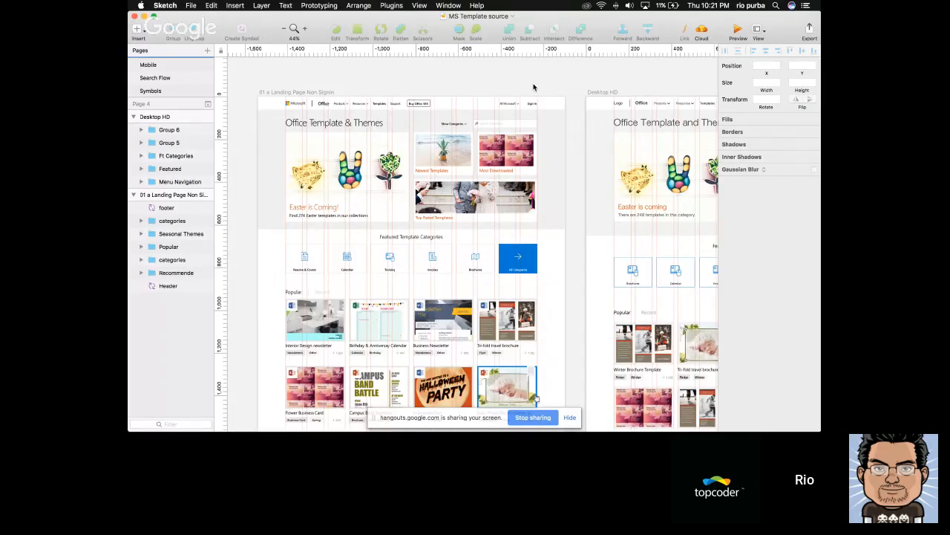
pyautogui.hscroll(1, 533, 87)
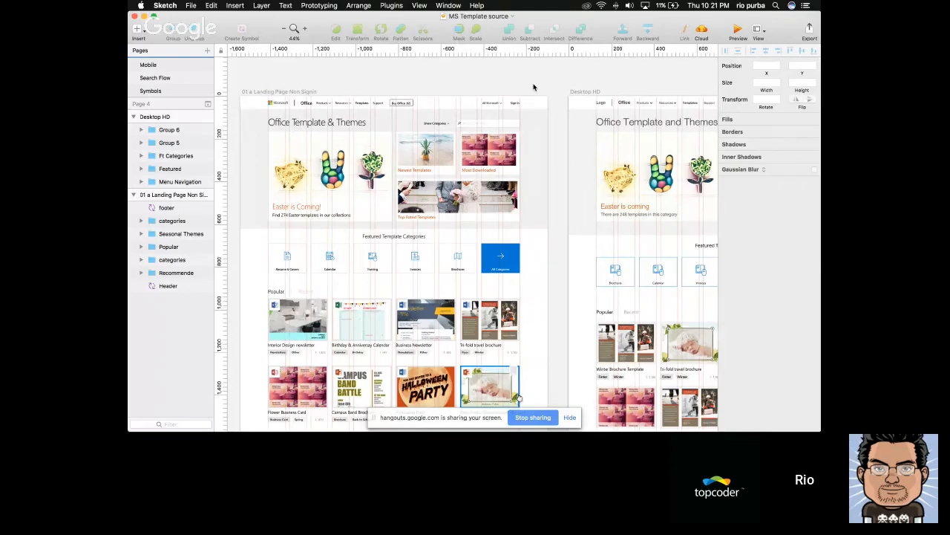
pyautogui.hscroll(5, 533, 87)
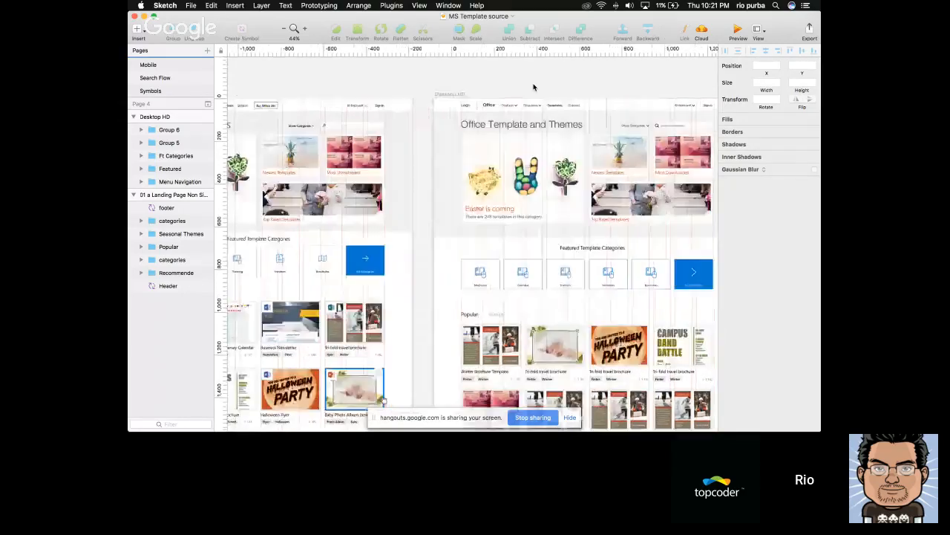
pyautogui.hscroll(-5, 534, 87)
pyautogui.hscroll(1, 534, 87)
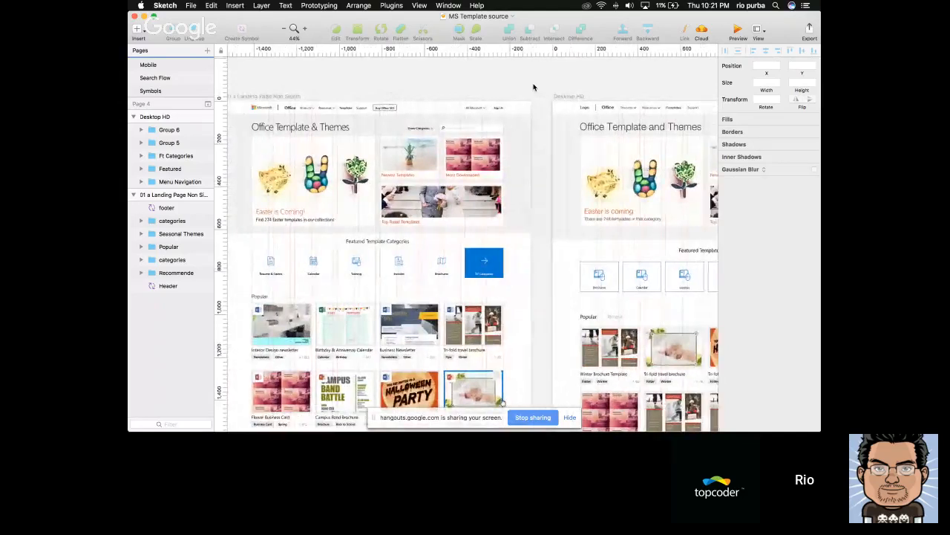
pyautogui.hscroll(-1, 533, 86)
pyautogui.hscroll(-2, 533, 87)
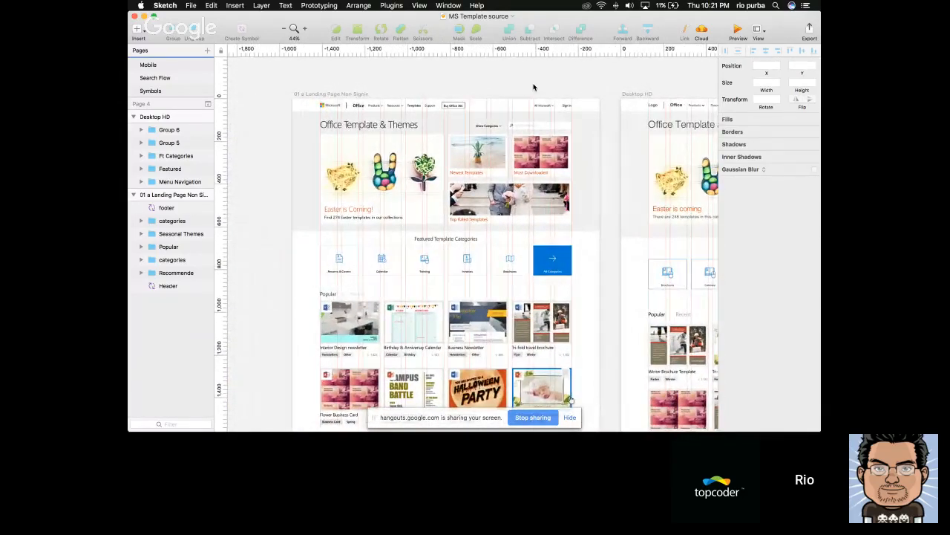
# Create an iPhone 8 artboard from the Apple Devices presets beside the Desktop HD artboard
pyautogui.hscroll(-2, 533, 87)
pyautogui.hscroll(-2, 533, 86)
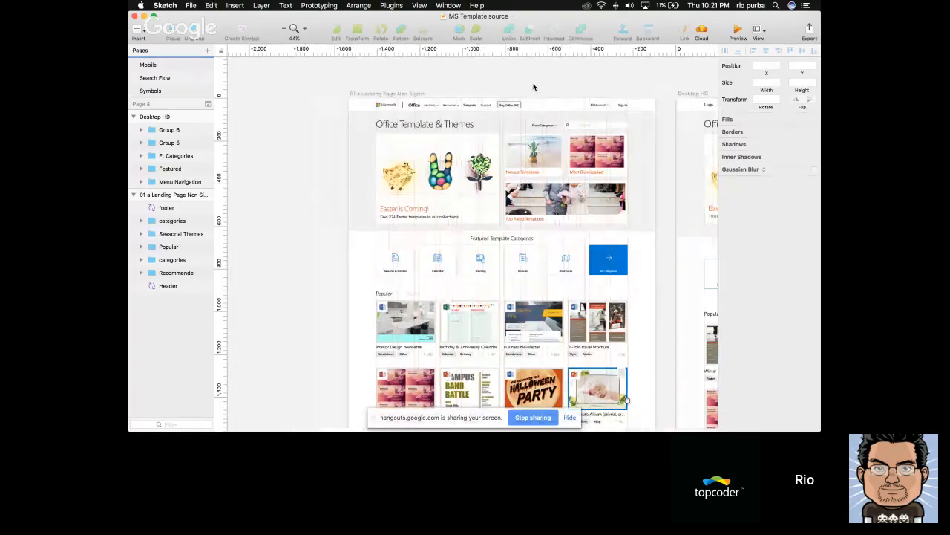
pyautogui.hscroll(5, 533, 86)
pyautogui.hscroll(15, 533, 87)
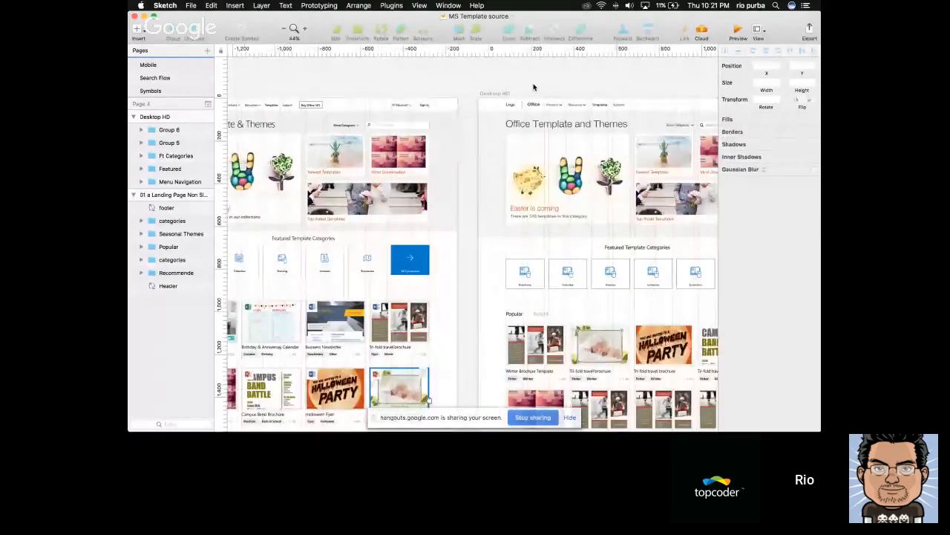
pyautogui.press('a')
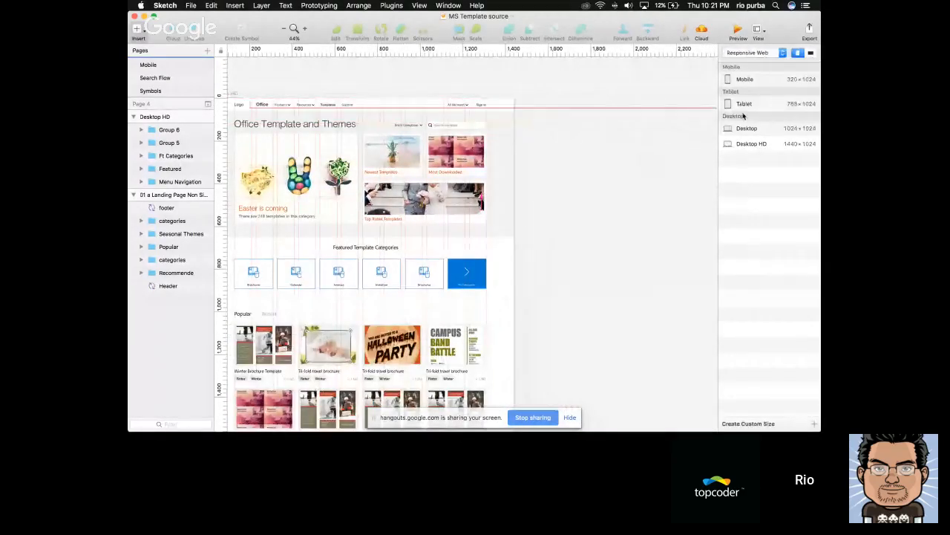
pyautogui.click(749, 52)
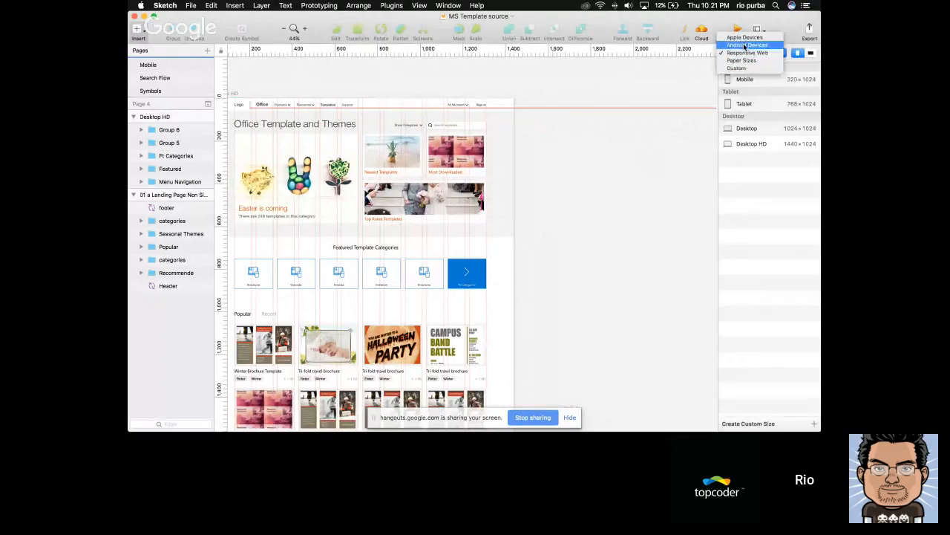
pyautogui.click(744, 45)
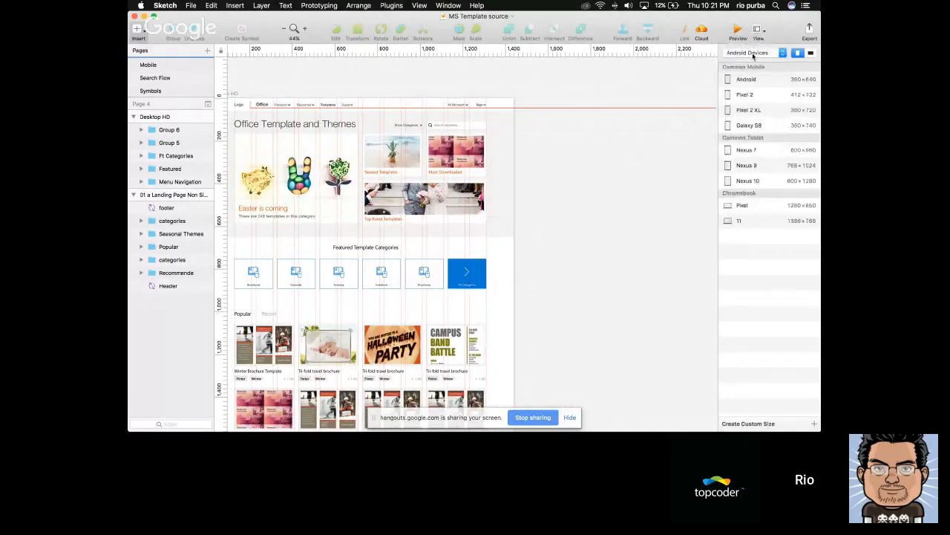
pyautogui.click(747, 55)
pyautogui.click(744, 44)
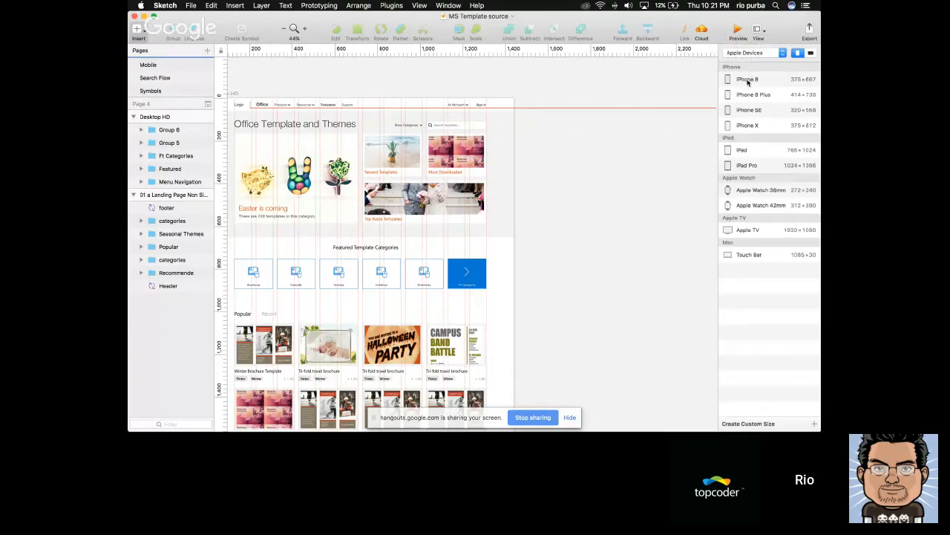
pyautogui.click(747, 81)
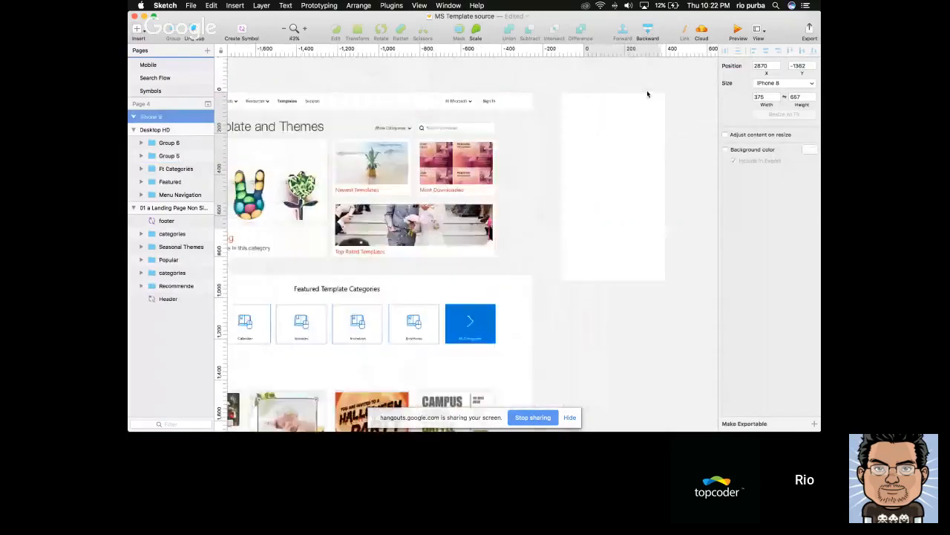
pyautogui.hscroll(-5, 646, 90)
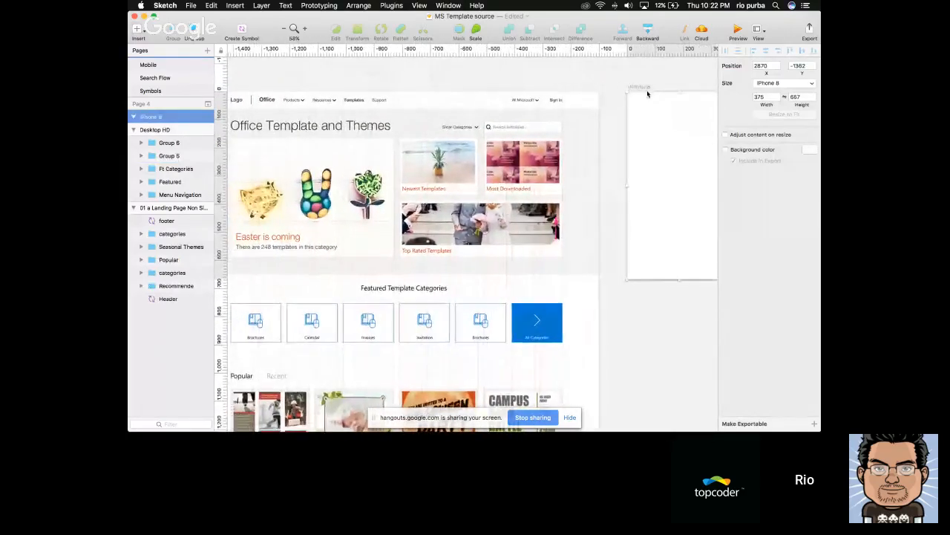
pyautogui.scroll(-2, 647, 92)
pyautogui.hscroll(3, 647, 92)
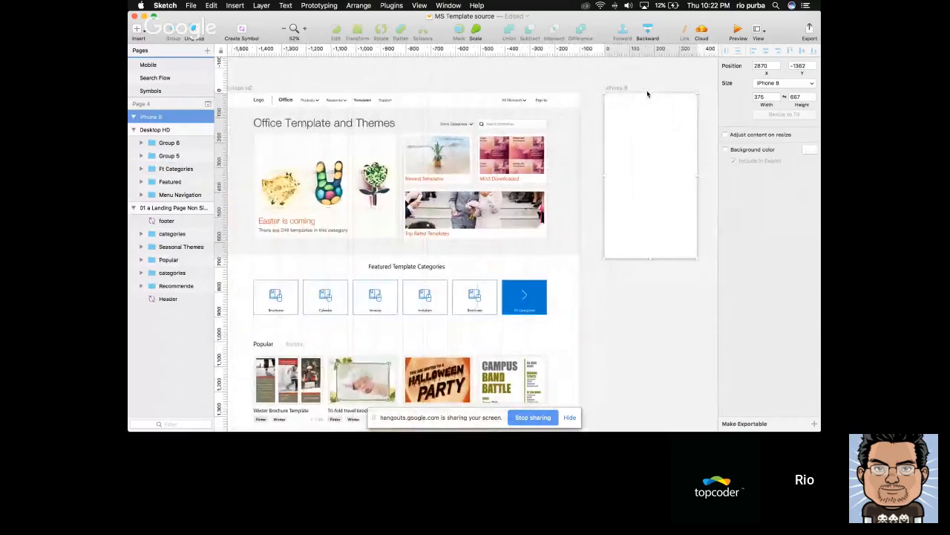
pyautogui.click(761, 30)
pyautogui.click(702, 151)
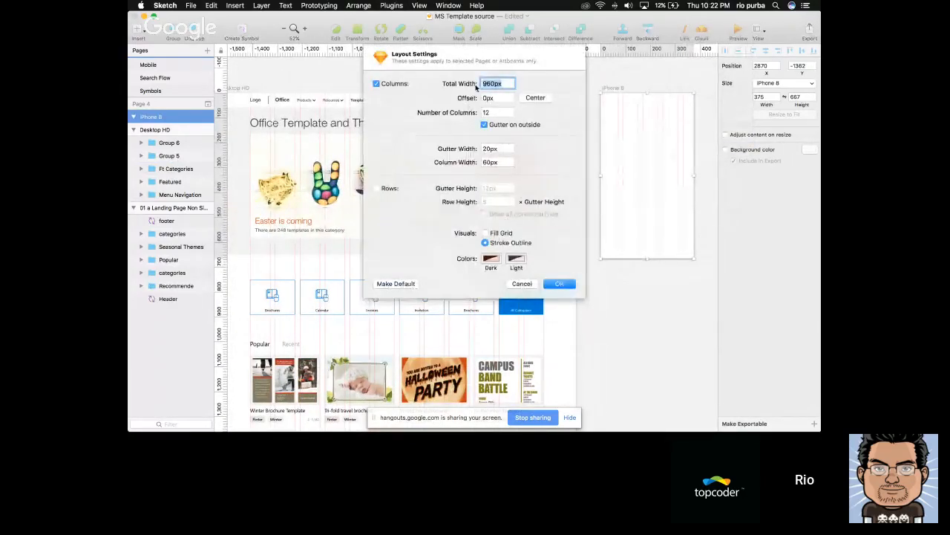
pyautogui.press('Escape')
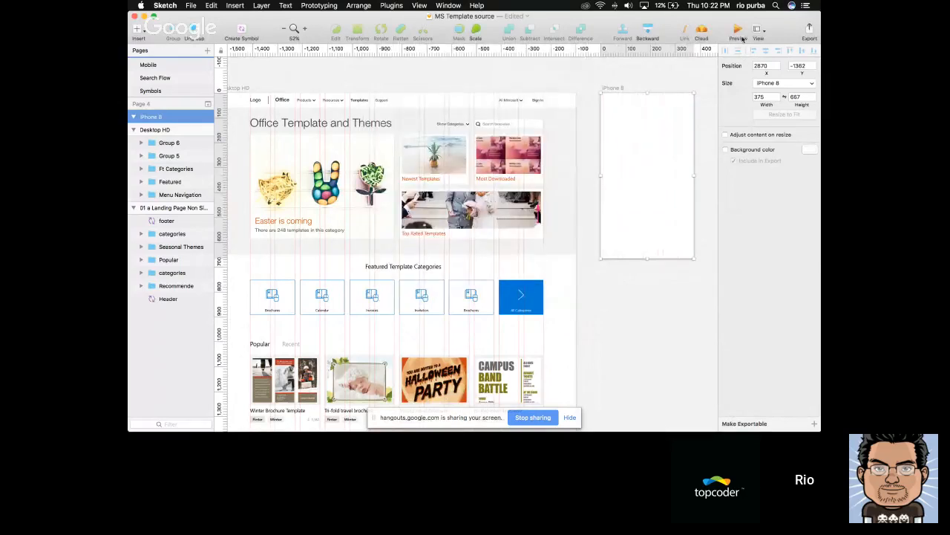
pyautogui.click(759, 31)
pyautogui.click(702, 146)
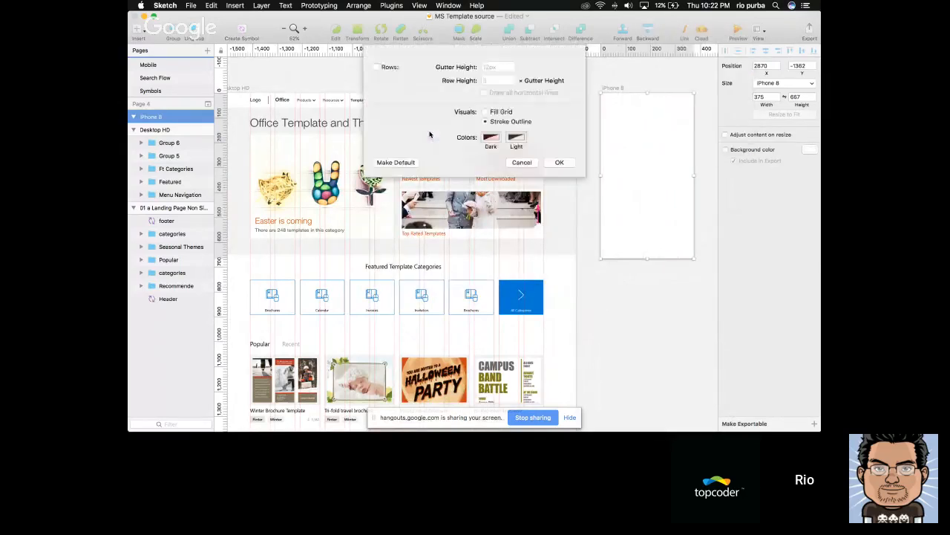
pyautogui.click(493, 112)
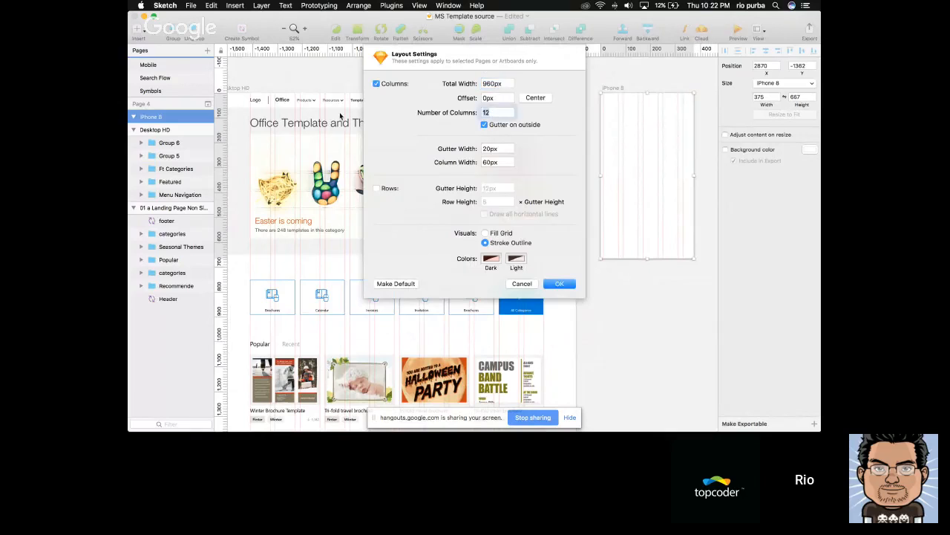
pyautogui.write('4')
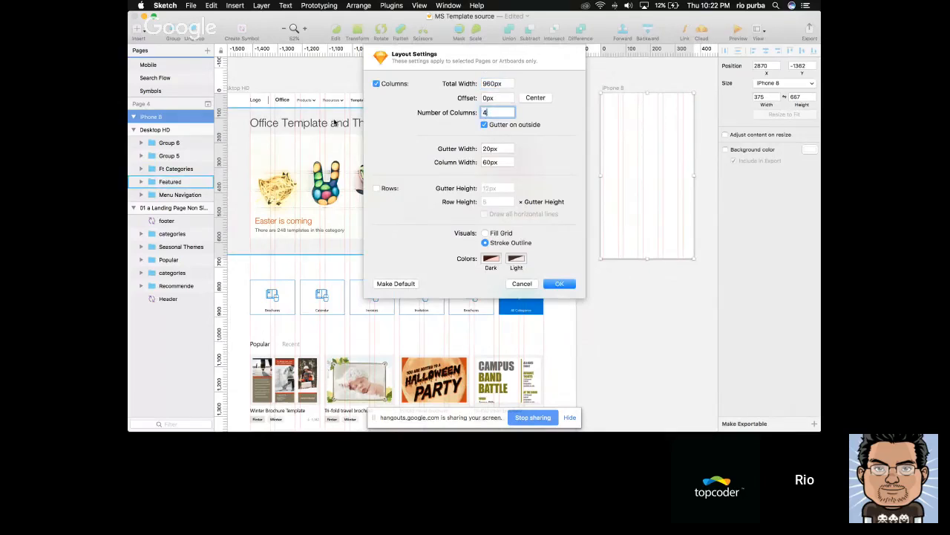
pyautogui.click(490, 151)
pyautogui.write('20')
pyautogui.press('Tab')
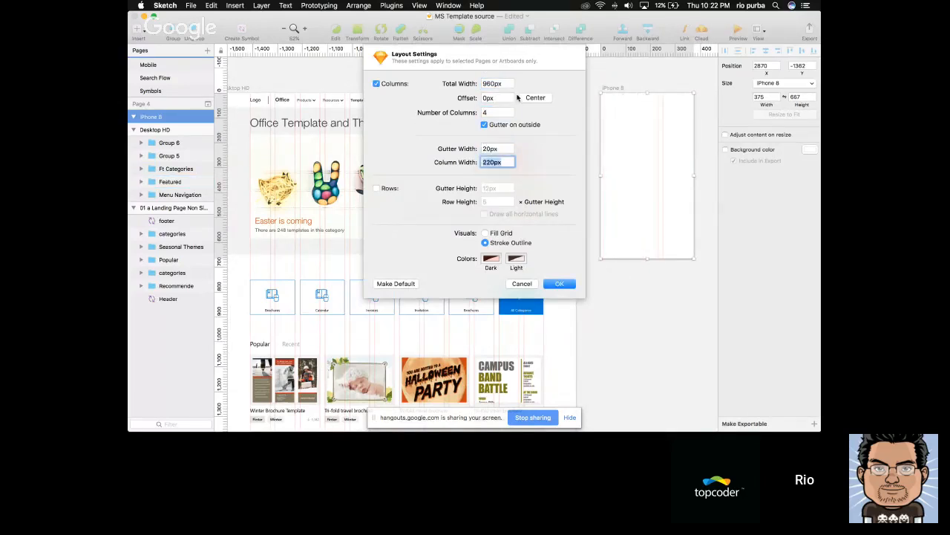
pyautogui.click(502, 84)
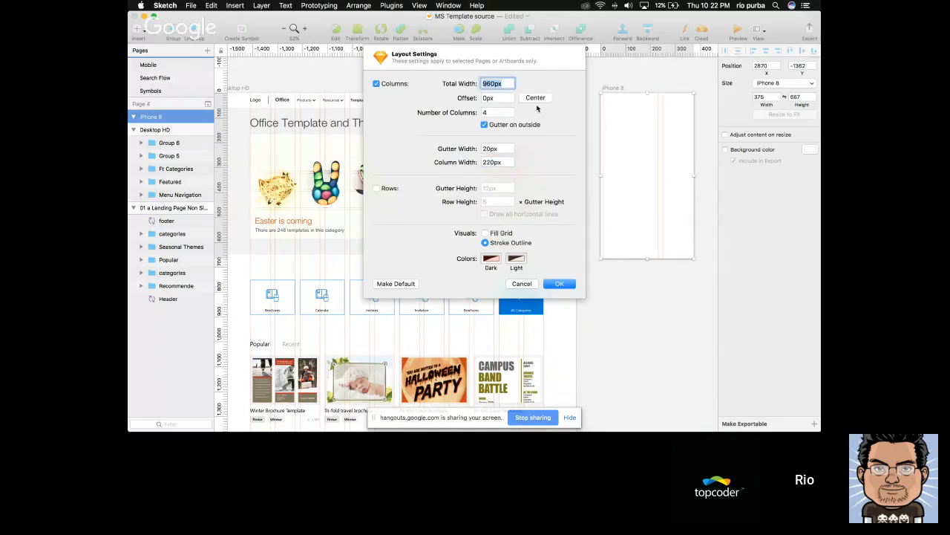
pyautogui.write('355')
pyautogui.press('Tab')
pyautogui.click(535, 97)
pyautogui.click(502, 149)
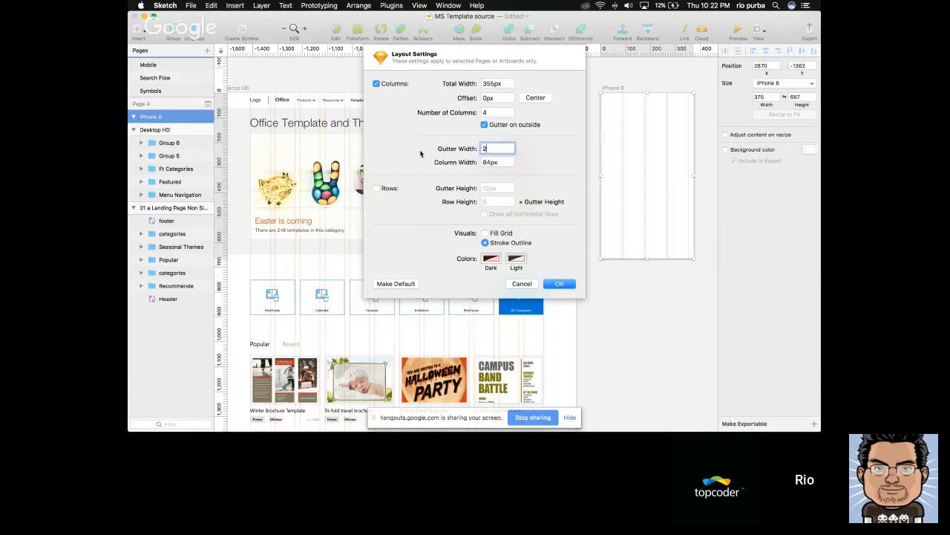
pyautogui.write('20')
pyautogui.press('Tab')
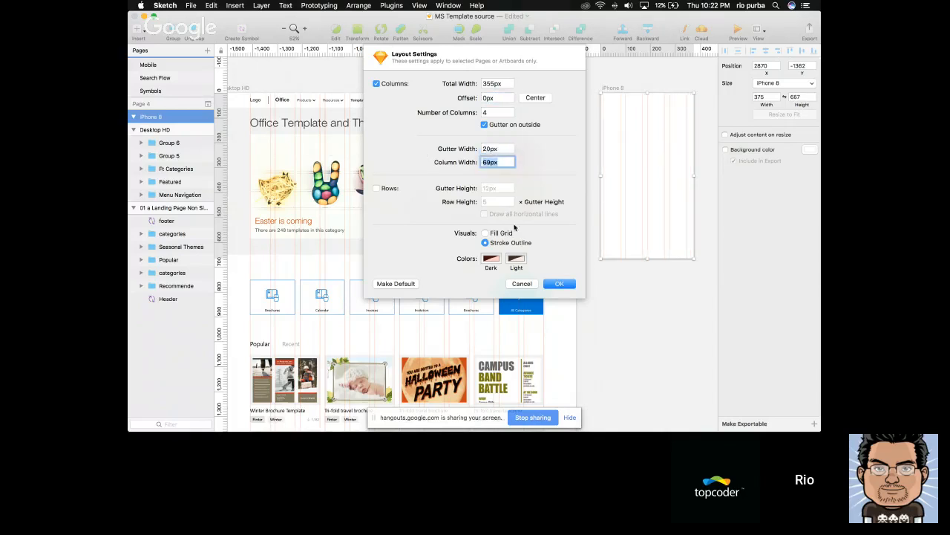
pyautogui.click(522, 285)
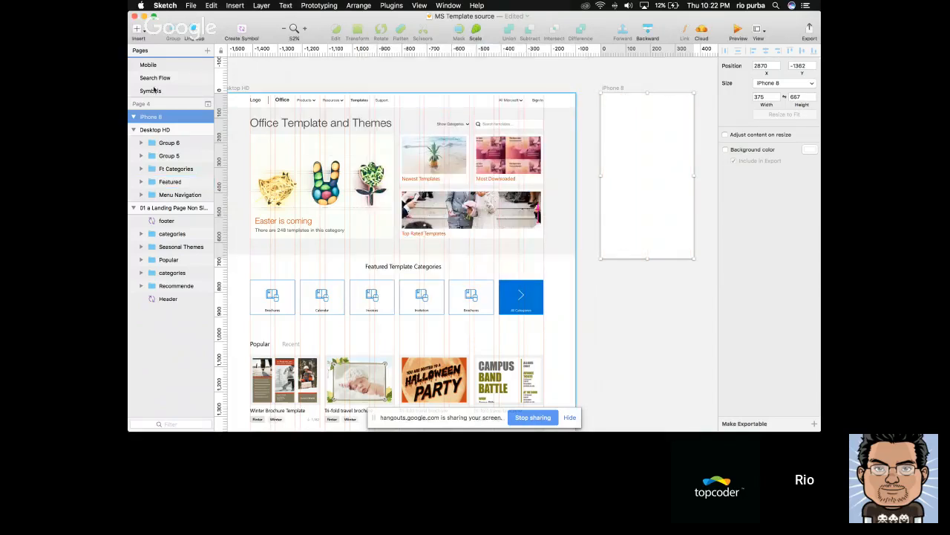
pyautogui.moveTo(256, 104); pyautogui.dragTo(332, 149)
pyautogui.press('Delete')
# Open the layout settings for the iPhone 8 artboard and set the columns' total width to 335px
pyautogui.click(613, 89)
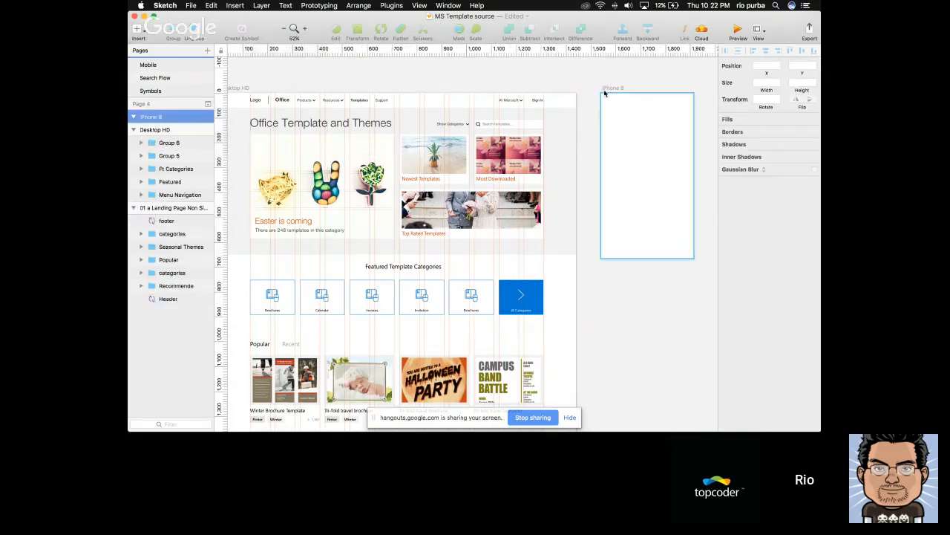
pyautogui.click(757, 30)
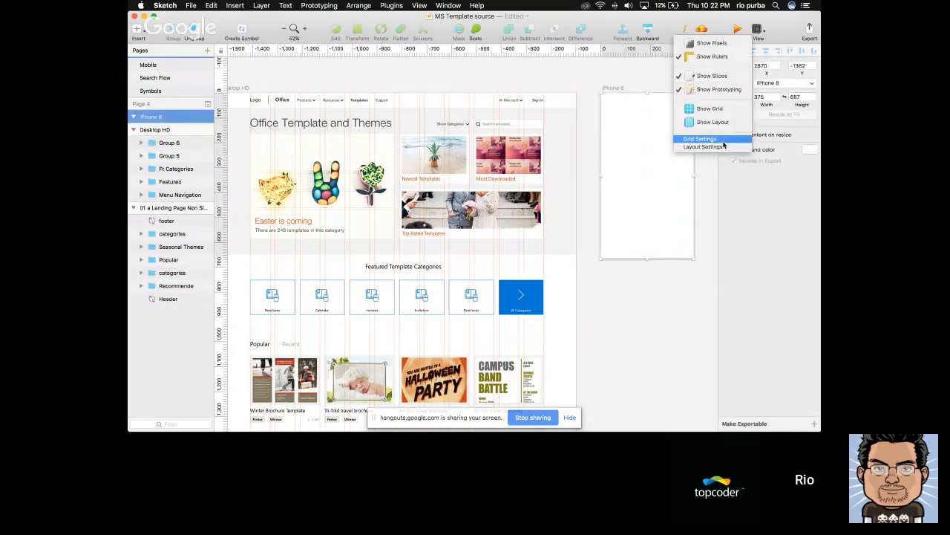
pyautogui.click(724, 141)
pyautogui.press('Return')
pyautogui.click(757, 30)
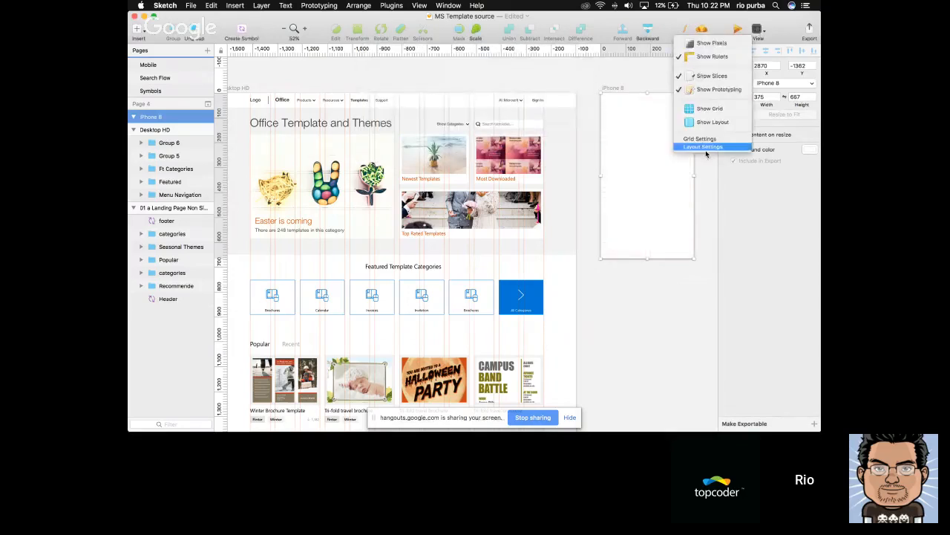
pyautogui.click(713, 149)
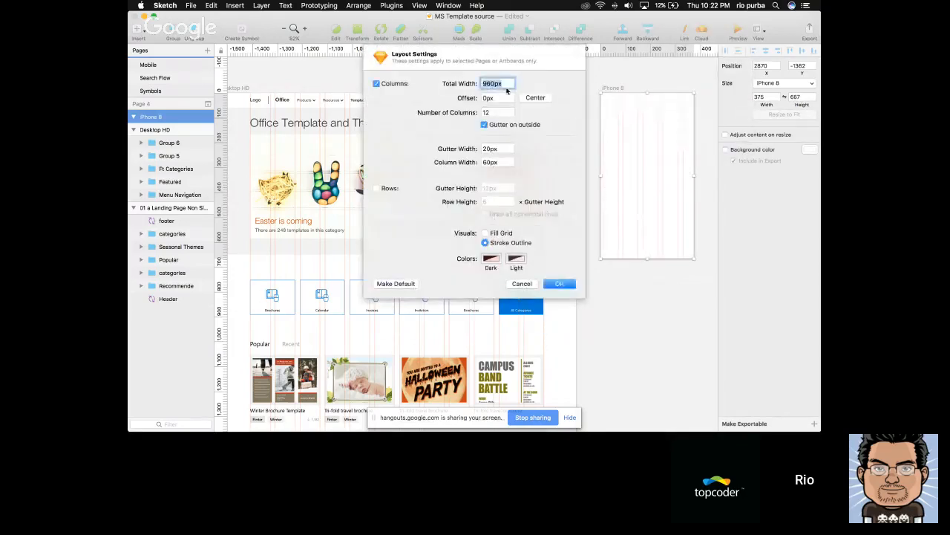
pyautogui.write('375')
pyautogui.moveTo(485, 83); pyautogui.dragTo(496, 84)
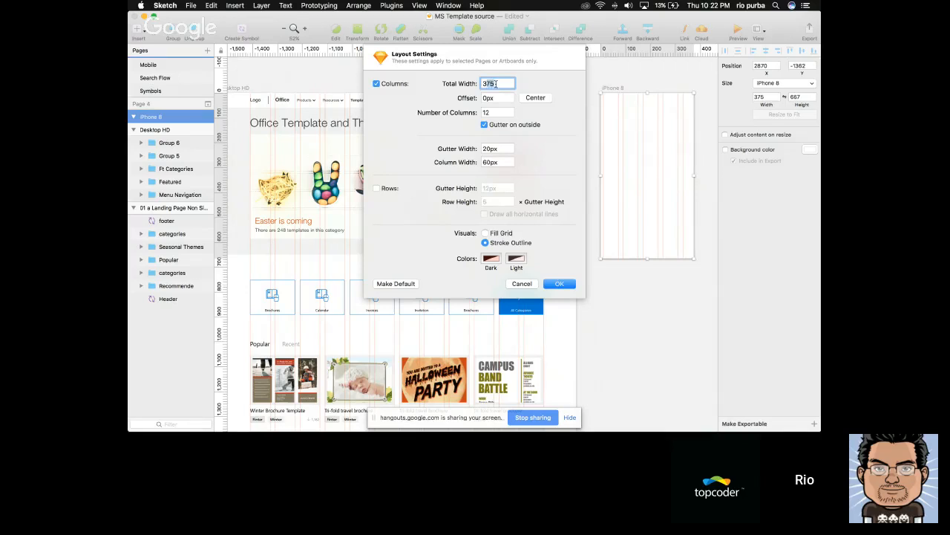
pyautogui.click(495, 84)
pyautogui.hotkey('shift', 'Down')
pyautogui.hotkey('shift', 'Down')
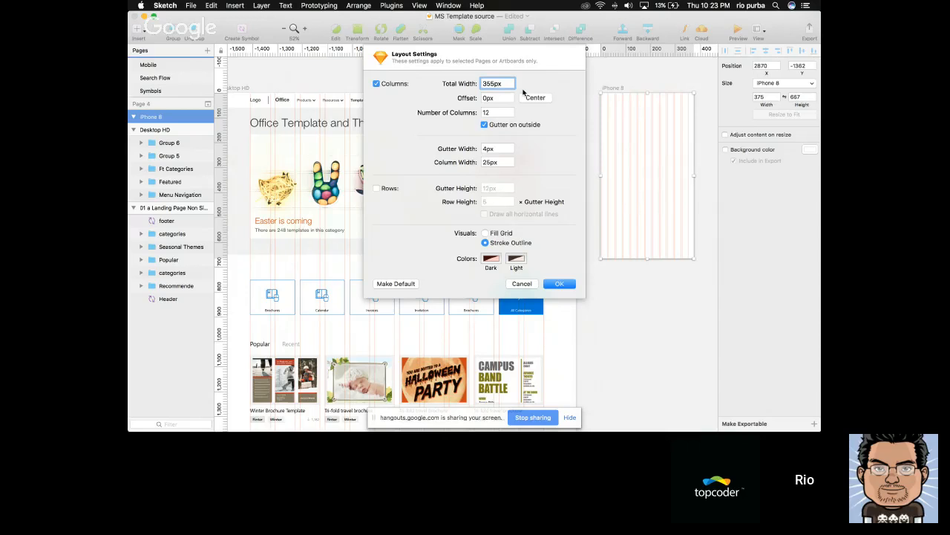
pyautogui.hotkey('shift', 'Down')
pyautogui.hotkey('shift', 'Down')
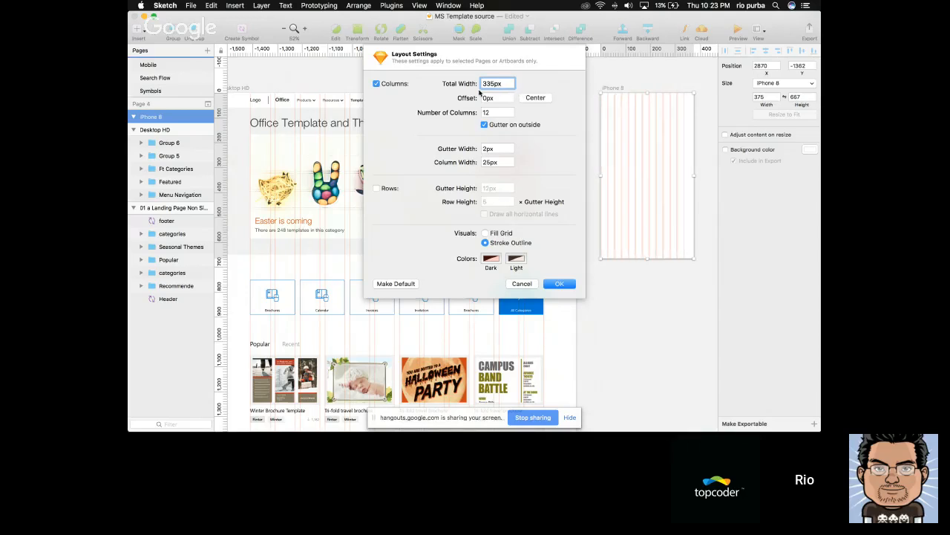
# Dismiss the two Google Password Required notifications and return to the layout settings
pyautogui.moveTo(483, 84); pyautogui.dragTo(508, 87)
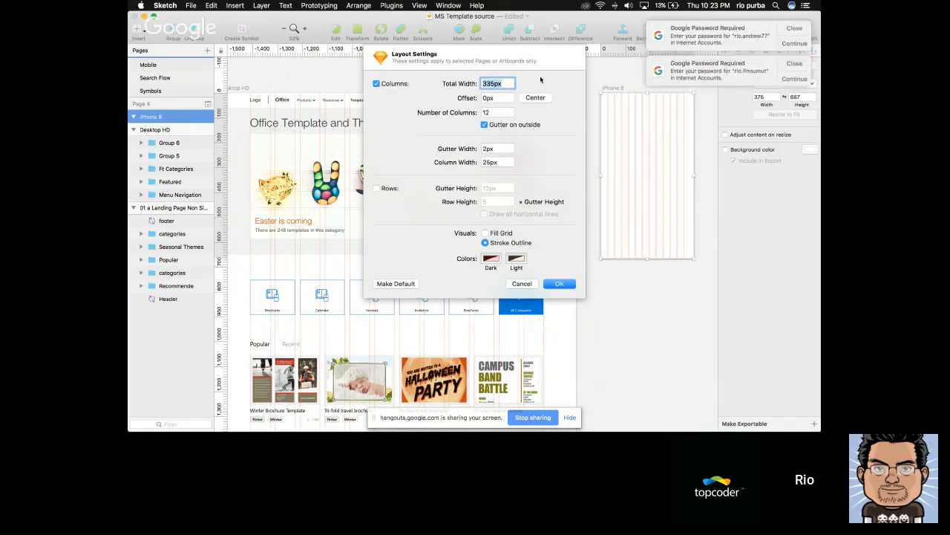
pyautogui.click(789, 28)
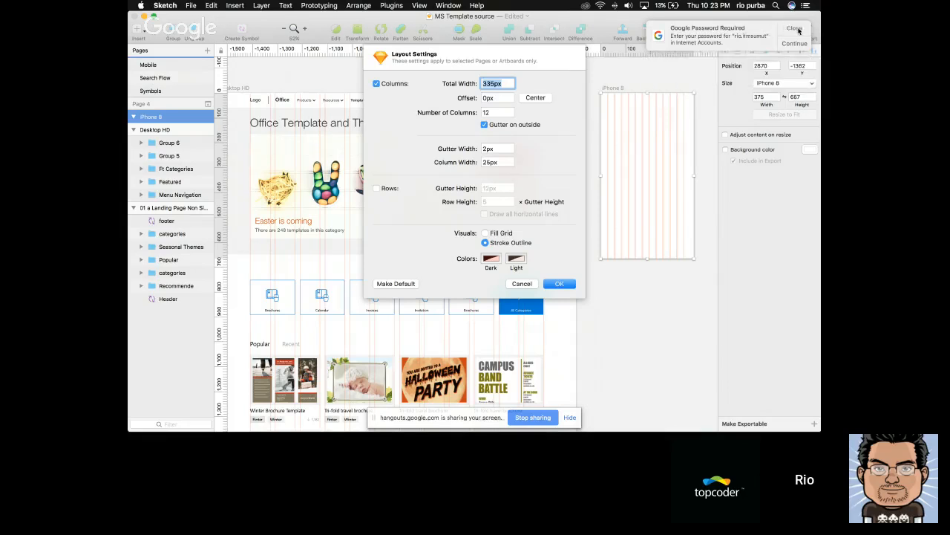
pyautogui.click(791, 28)
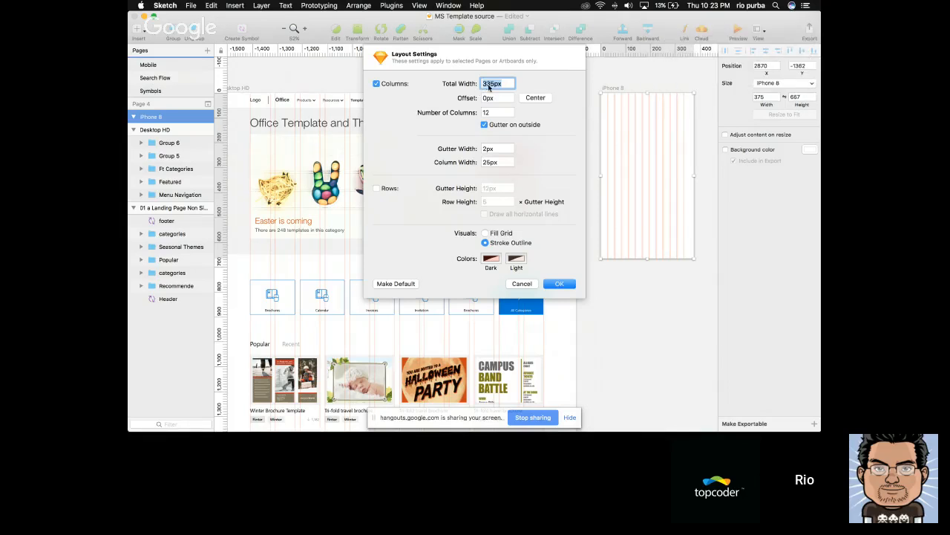
pyautogui.click(488, 84)
# Give the iPhone 8 layout 4 columns with a 20px gutter width and apply the layout settings
pyautogui.doubleClick(496, 112)
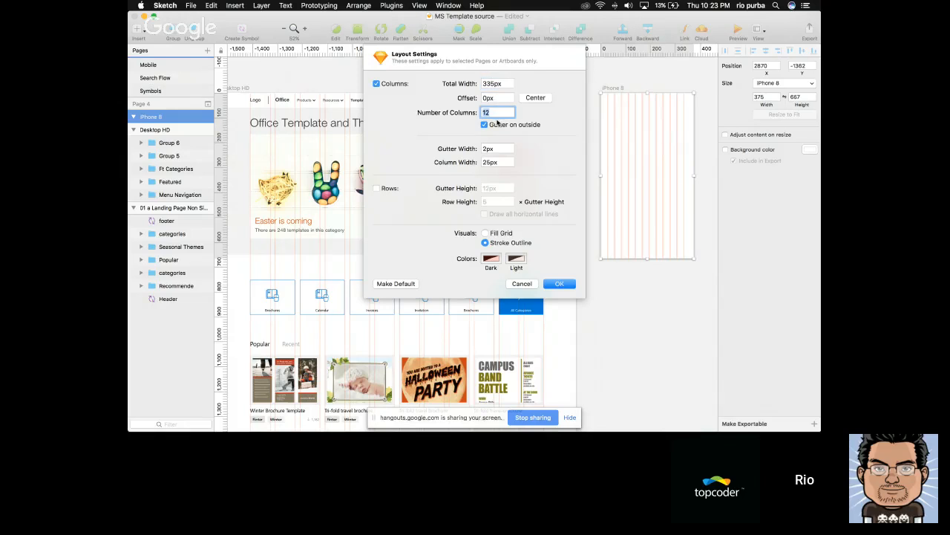
pyautogui.write('3')
pyautogui.press('BackSpace')
pyautogui.write('4')
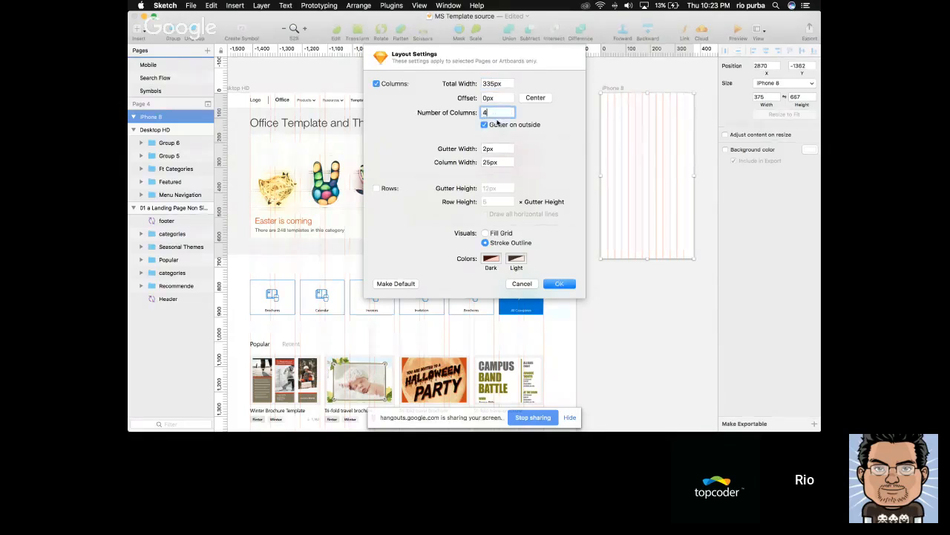
pyautogui.press('Tab')
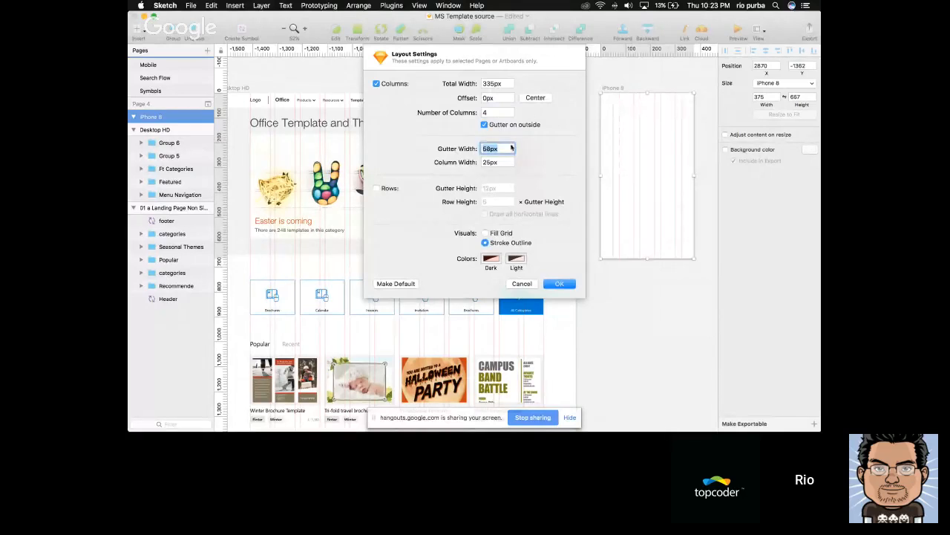
pyautogui.write('20')
pyautogui.press('Tab')
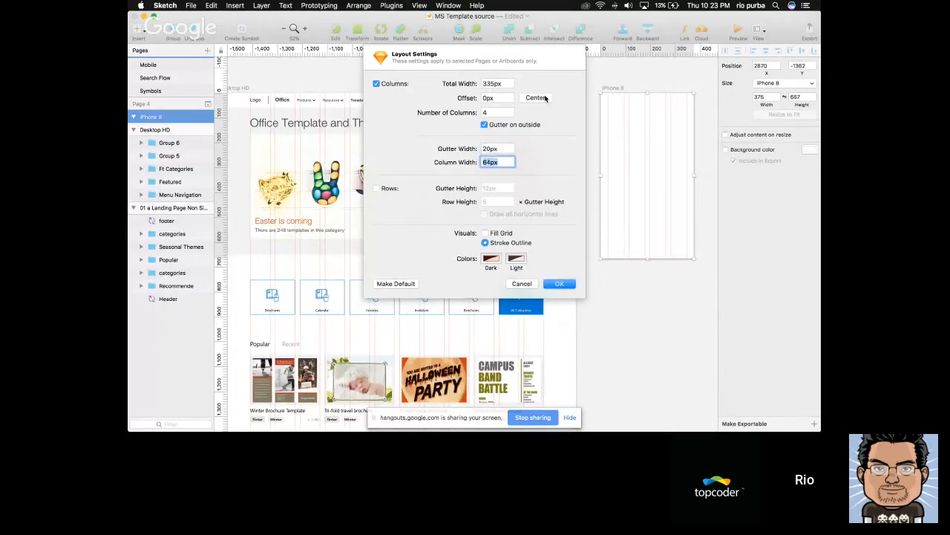
pyautogui.click(499, 147)
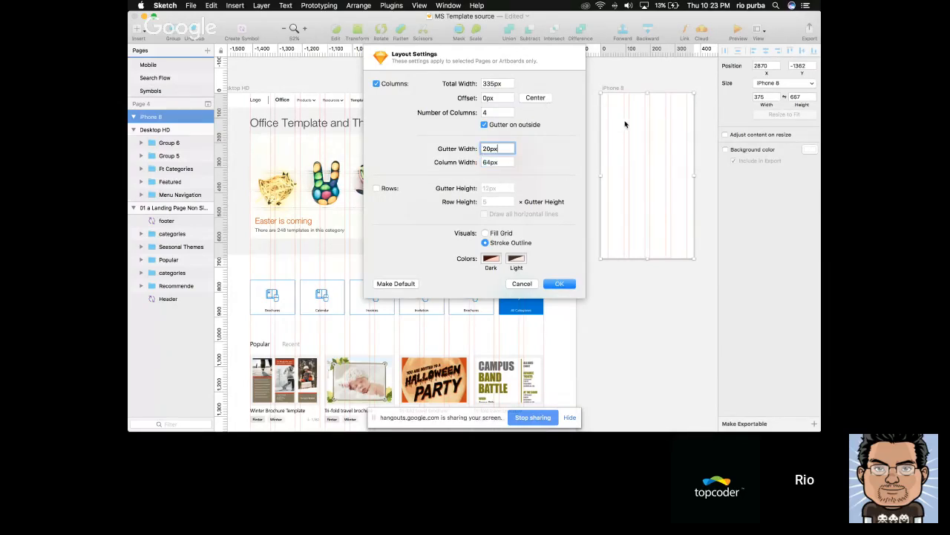
pyautogui.press('Return')
pyautogui.scroll(5, 677, 139)
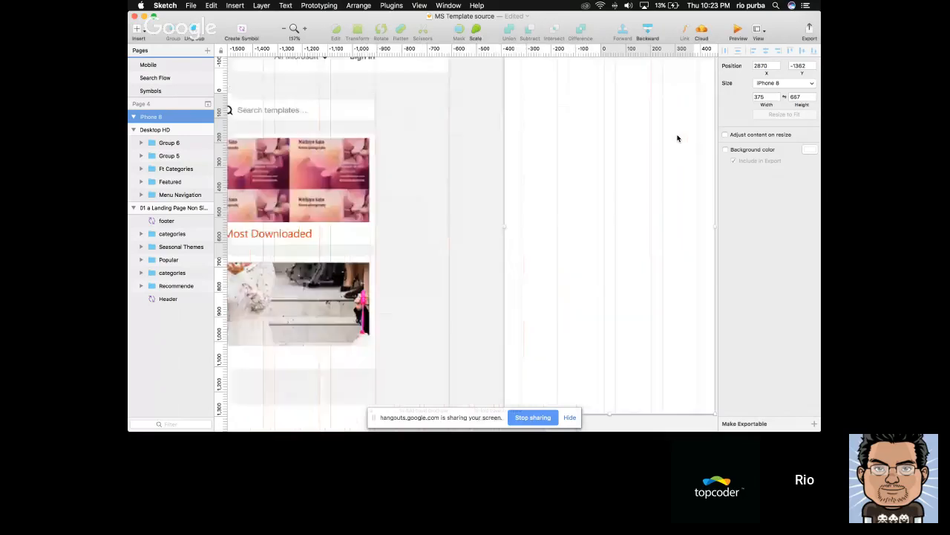
# Measure the gutter between two layout columns on the iPhone 8 artboard with a temporary rectangle, then discard it
pyautogui.hscroll(3, 678, 138)
pyautogui.press('r')
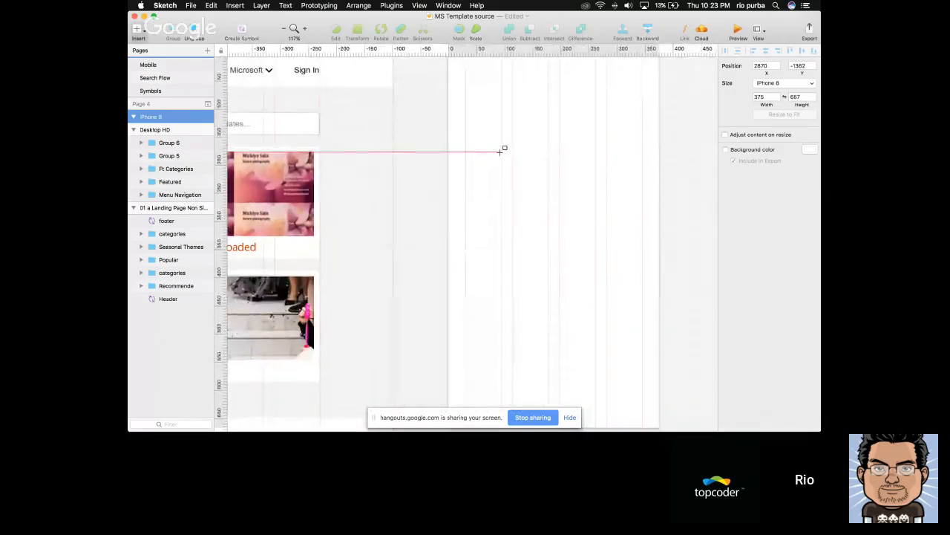
pyautogui.moveTo(501, 151)
pyautogui.mouseDown()
pyautogui.moveTo(513, 182)
pyautogui.moveTo(603, 183)
pyautogui.mouseUp()
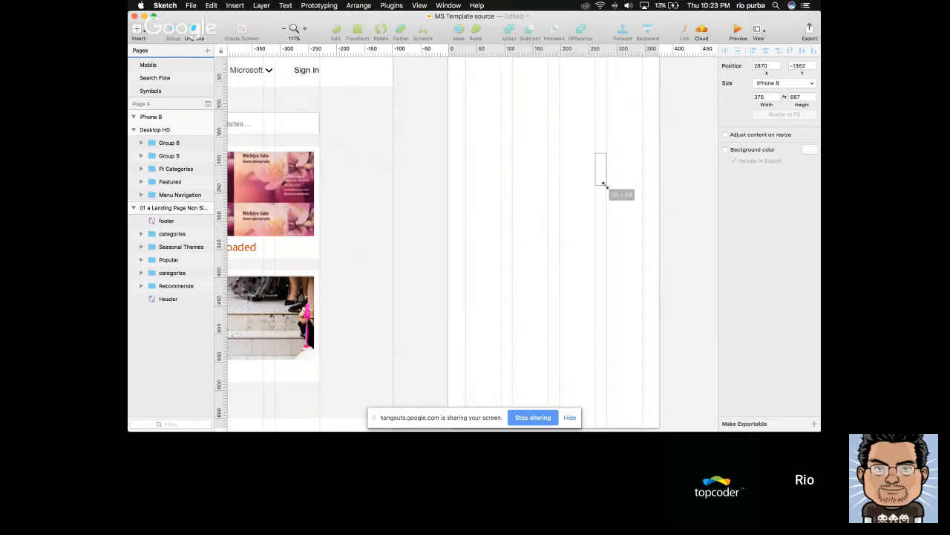
pyautogui.press('Escape')
pyautogui.scroll(-4, 605, 185)
pyautogui.hscroll(2, 605, 185)
pyautogui.click(604, 185)
# Check the iPhone 8 artboard's column and gutter values in the layout settings and close them with the values as they are
pyautogui.click(758, 31)
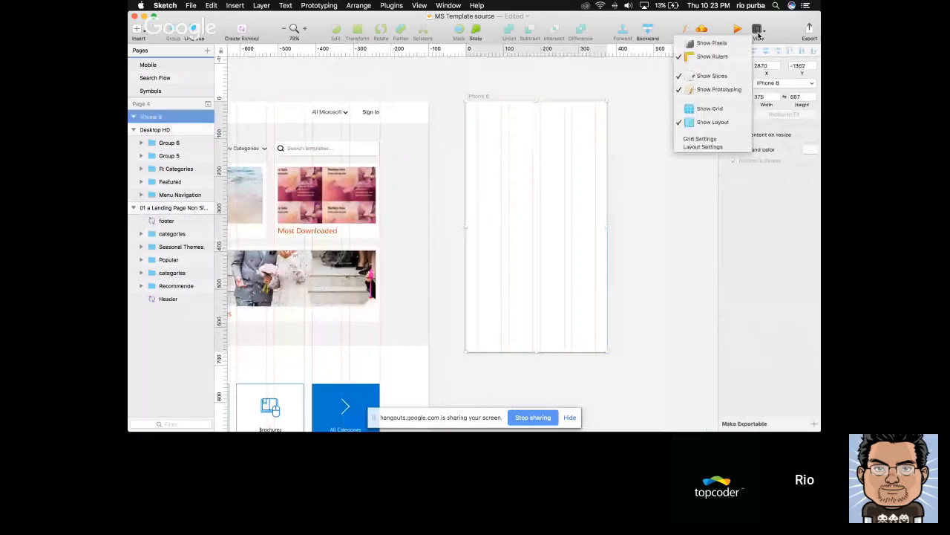
pyautogui.click(702, 146)
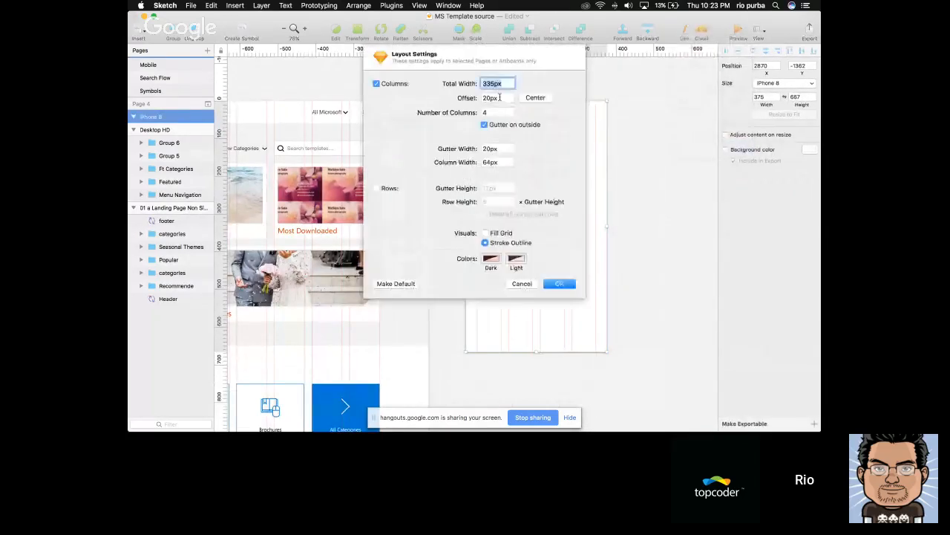
pyautogui.press('Return')
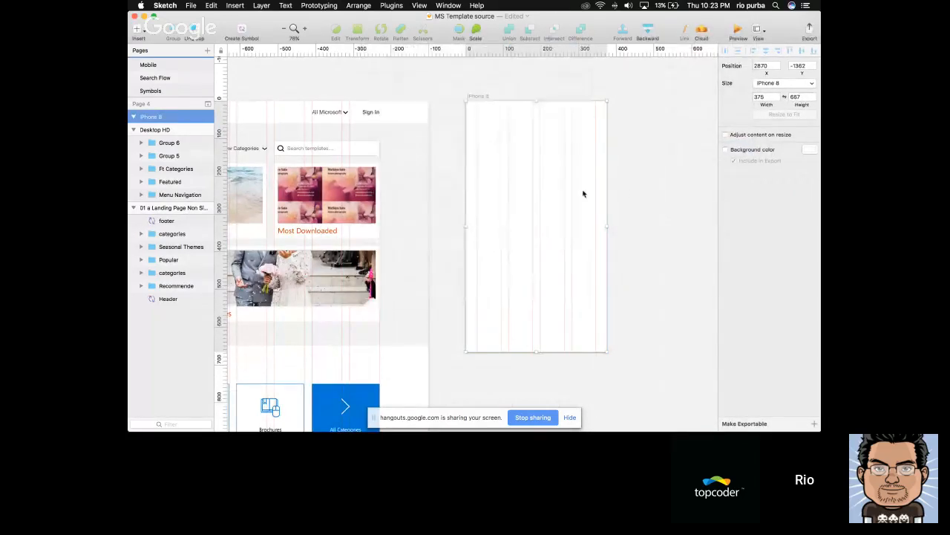
pyautogui.hscroll(-2, 584, 193)
pyautogui.hscroll(-2, 583, 194)
pyautogui.click(759, 31)
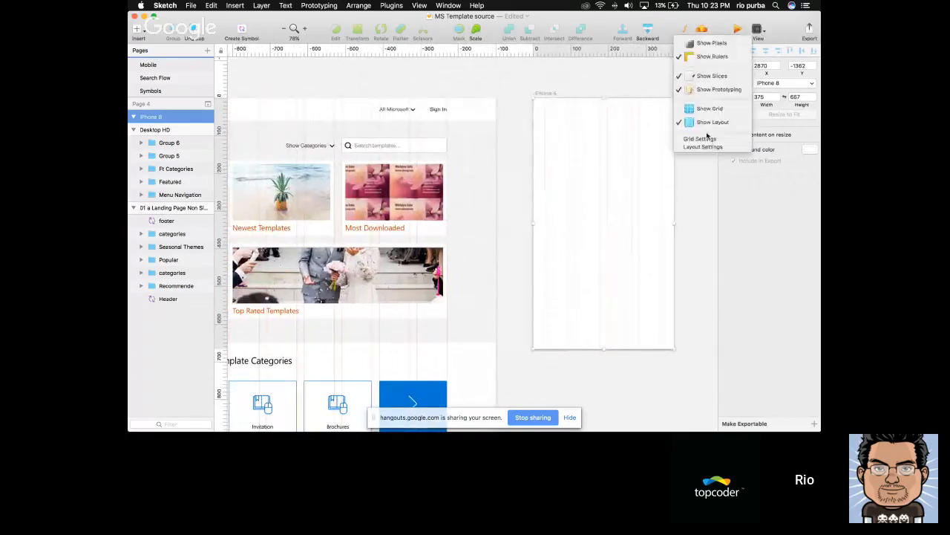
pyautogui.click(706, 146)
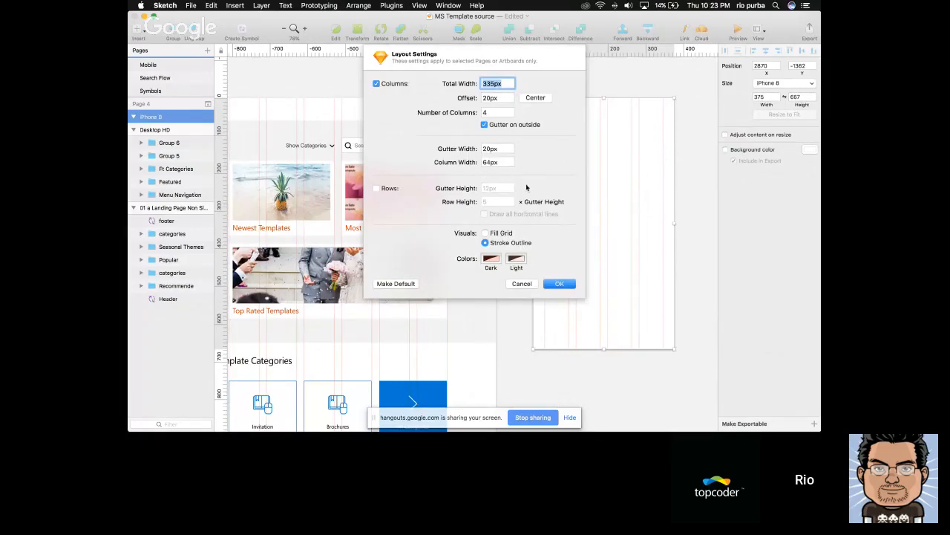
pyautogui.click(554, 282)
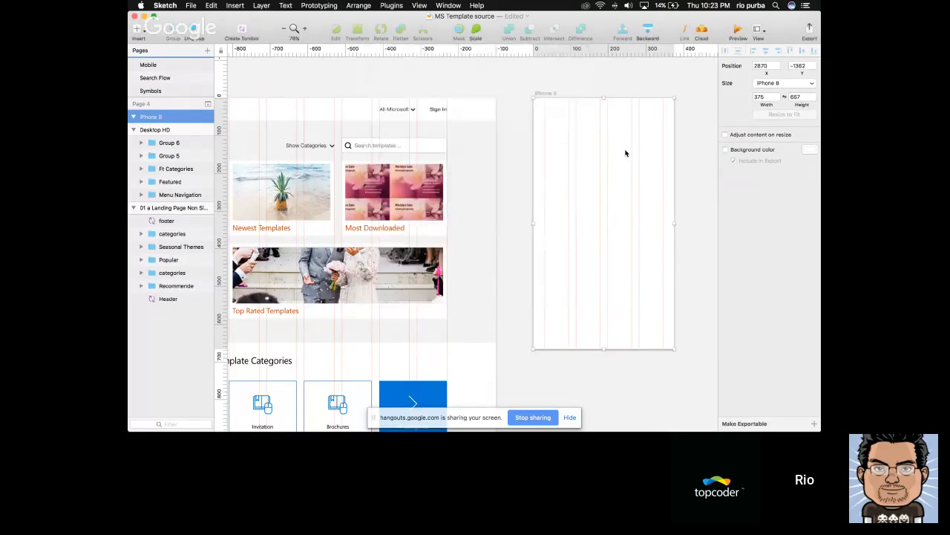
# Reopen the layout settings for the iPhone 8 artboard
pyautogui.hscroll(-2, 626, 152)
pyautogui.scroll(-3, 626, 151)
pyautogui.click(757, 30)
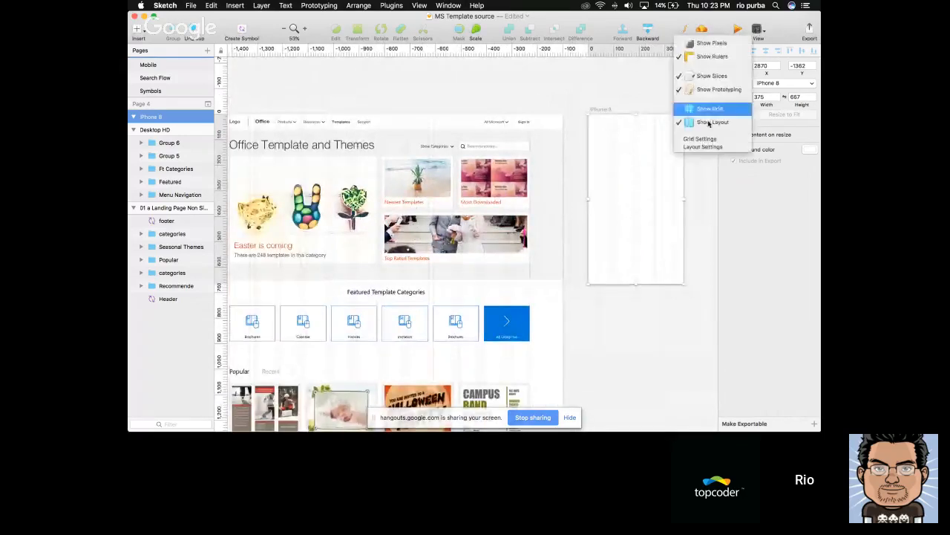
pyautogui.click(704, 148)
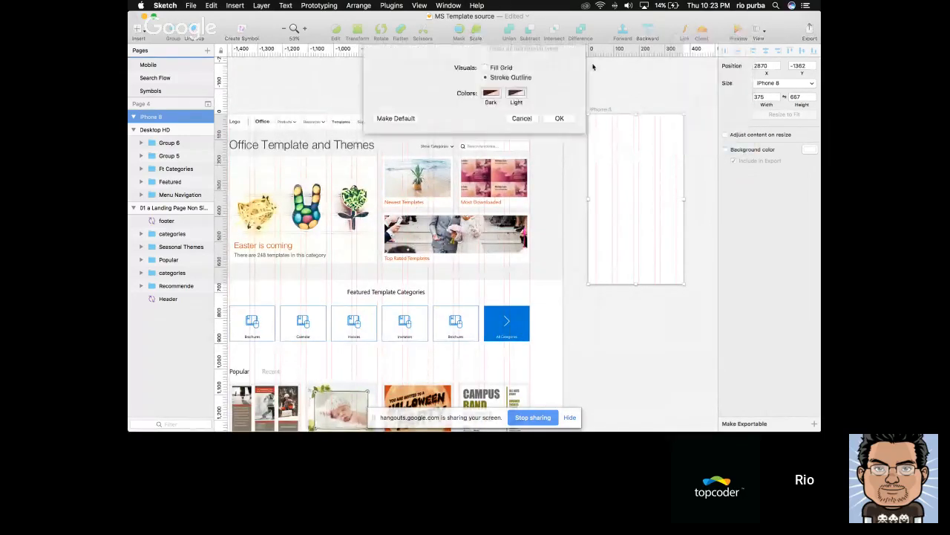
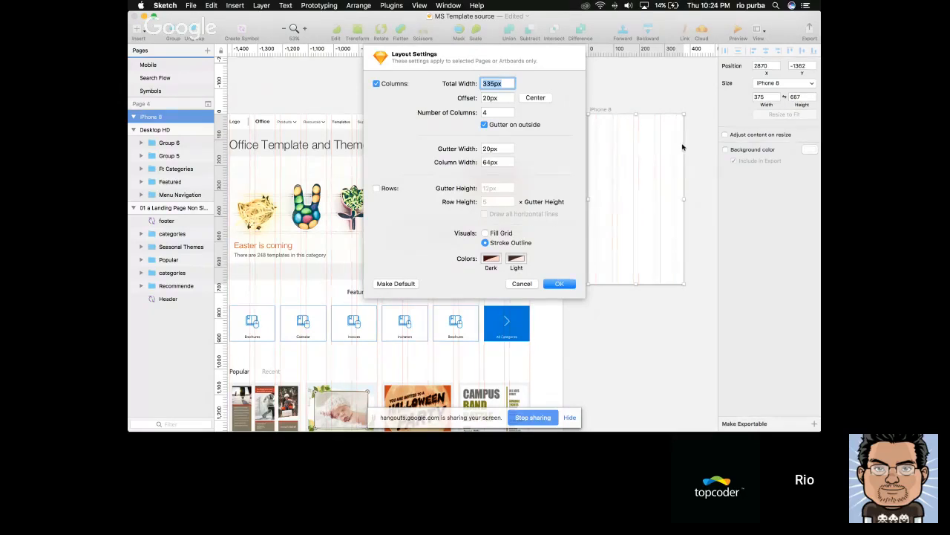
# Measure the outer margins of the iPhone 8 column layout on both sides with a temporary rectangle, then delete it
pyautogui.press('Return')
pyautogui.press('r')
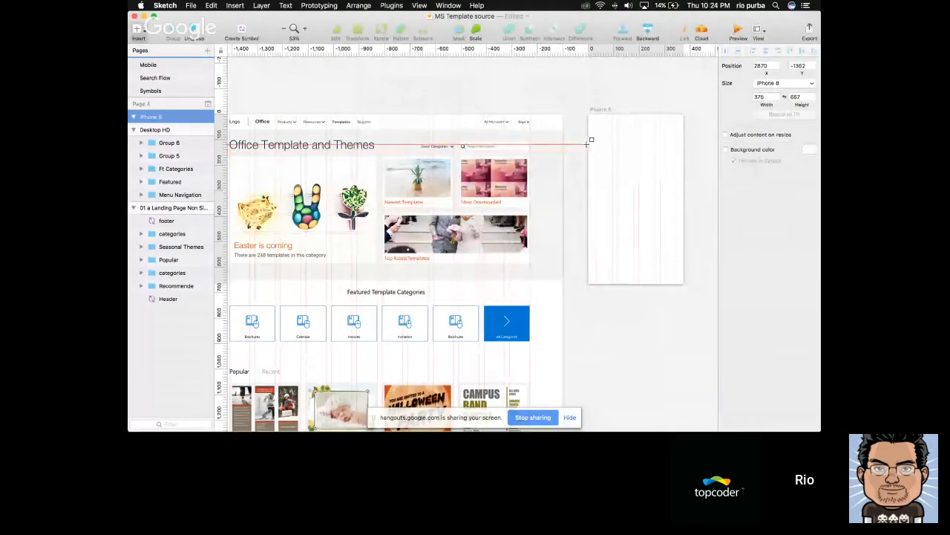
pyautogui.moveTo(590, 147); pyautogui.dragTo(594, 169)
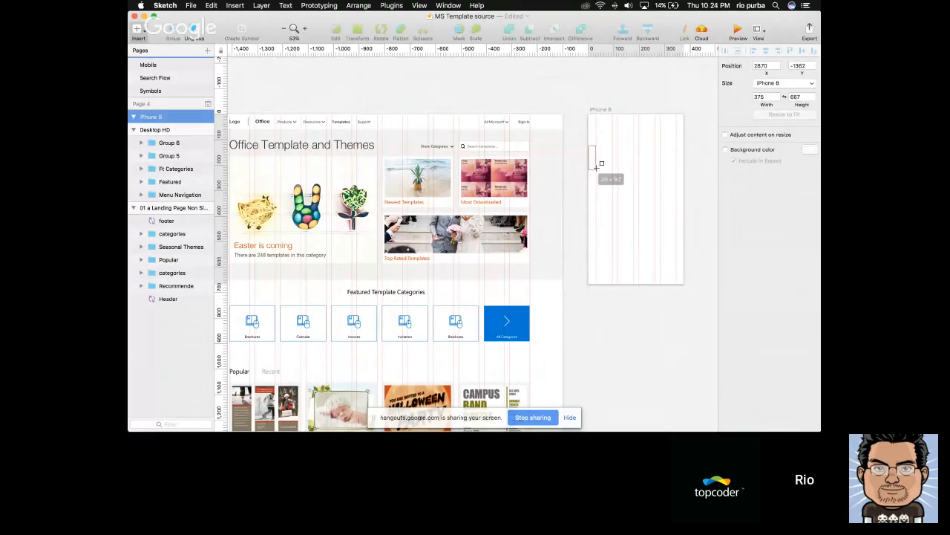
pyautogui.moveTo(595, 168); pyautogui.dragTo(683, 162)
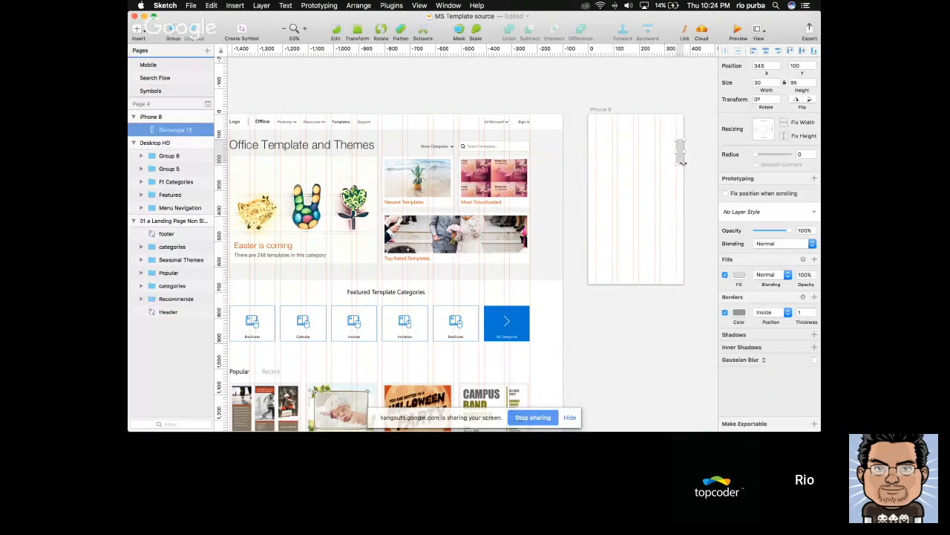
pyautogui.press('Delete')
pyautogui.click(759, 32)
pyautogui.click(702, 146)
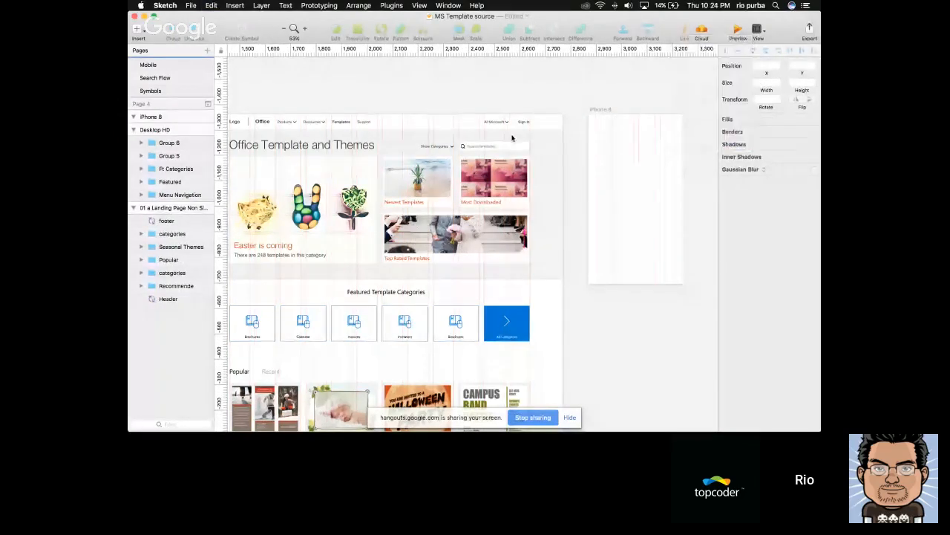
pyautogui.press('Return')
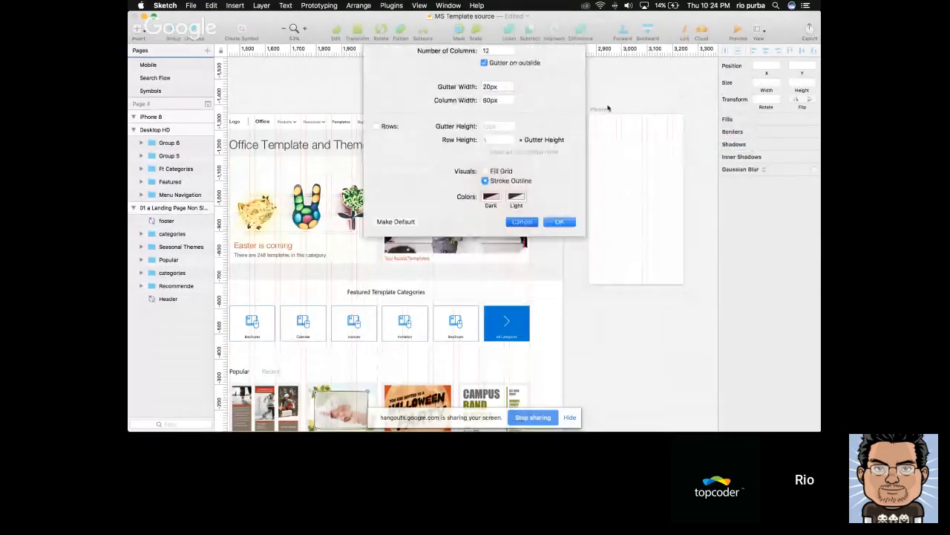
# Set the iPhone 8 artboard's layout to a total width of 355px with a 20px gutter width and apply it
pyautogui.click(602, 110)
pyautogui.click(757, 30)
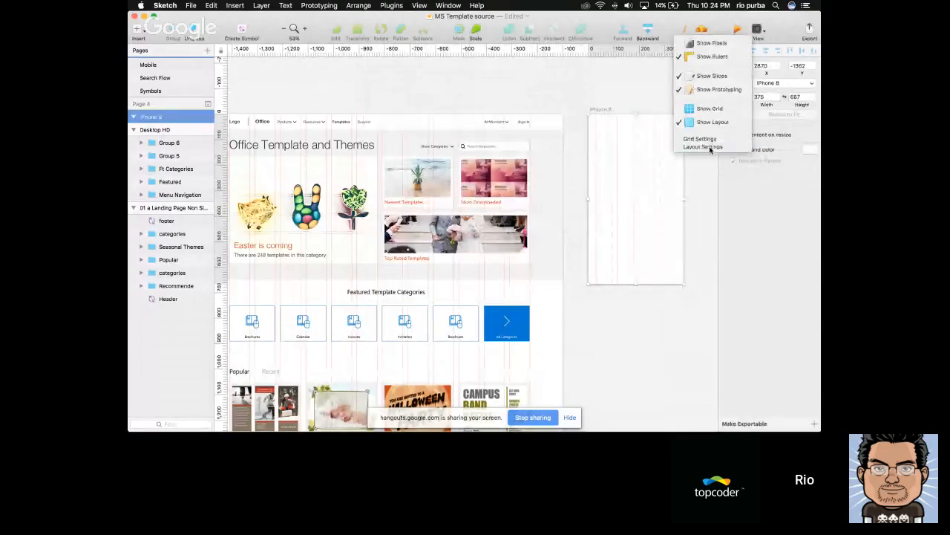
pyautogui.click(702, 146)
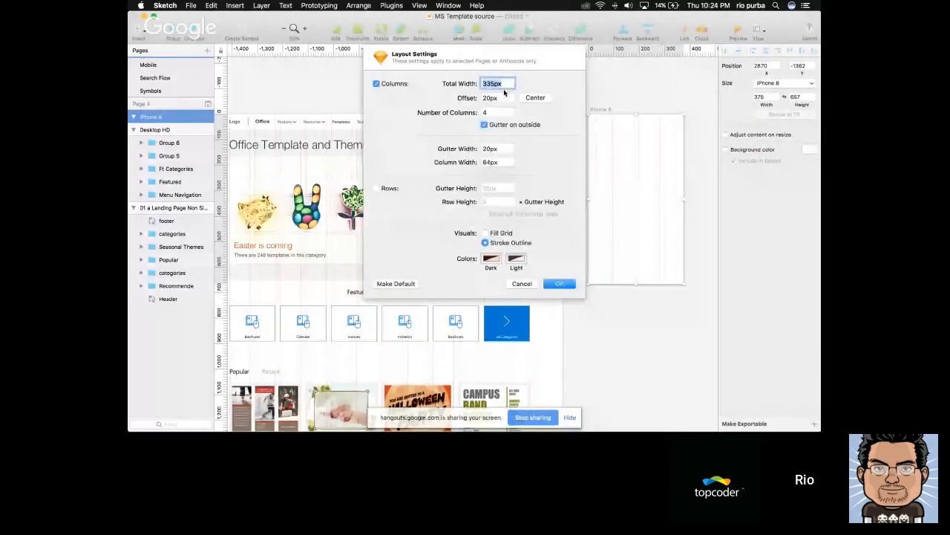
pyautogui.hotkey('shift', 'Up')
pyautogui.hotkey('shift', 'Up')
pyautogui.click(504, 147)
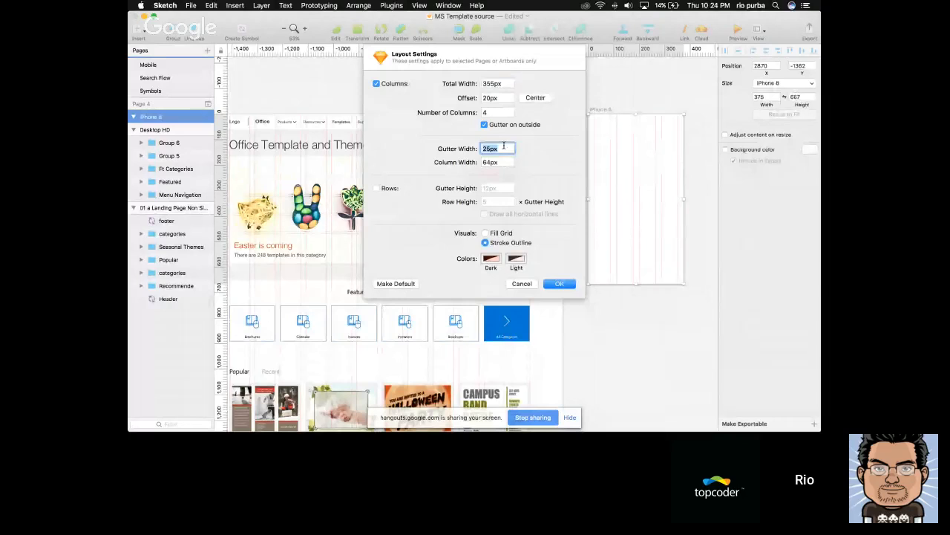
pyautogui.press('Tab')
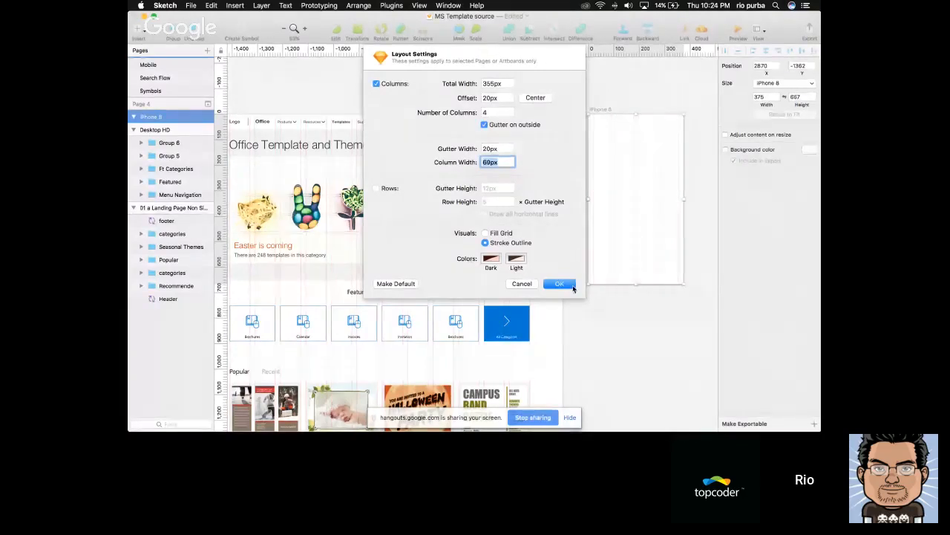
pyautogui.press('Return')
# Draw a header rectangle about 375 by 60 across the top of the iPhone 8 artboard and compare its height with the desktop menu navigation
pyautogui.hscroll(-1, 662, 207)
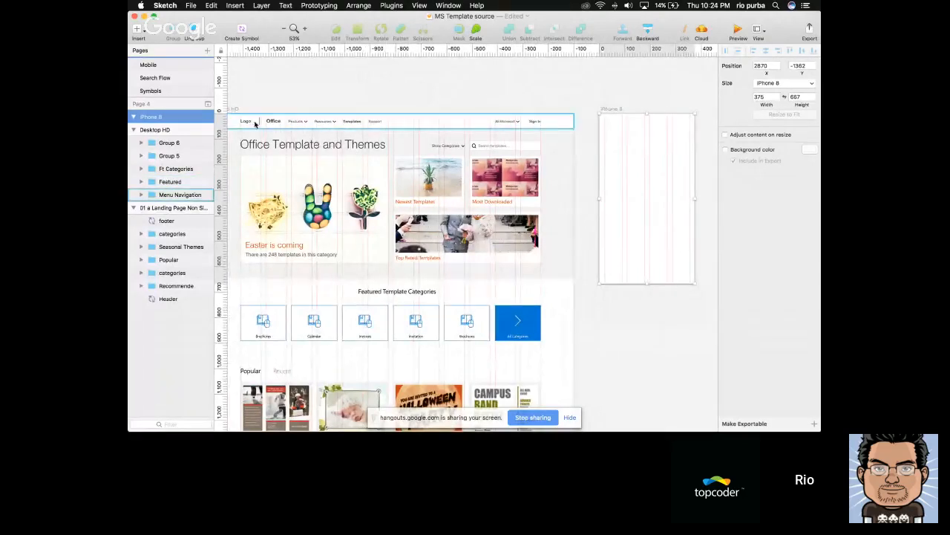
pyautogui.hscroll(-2, 339, 125)
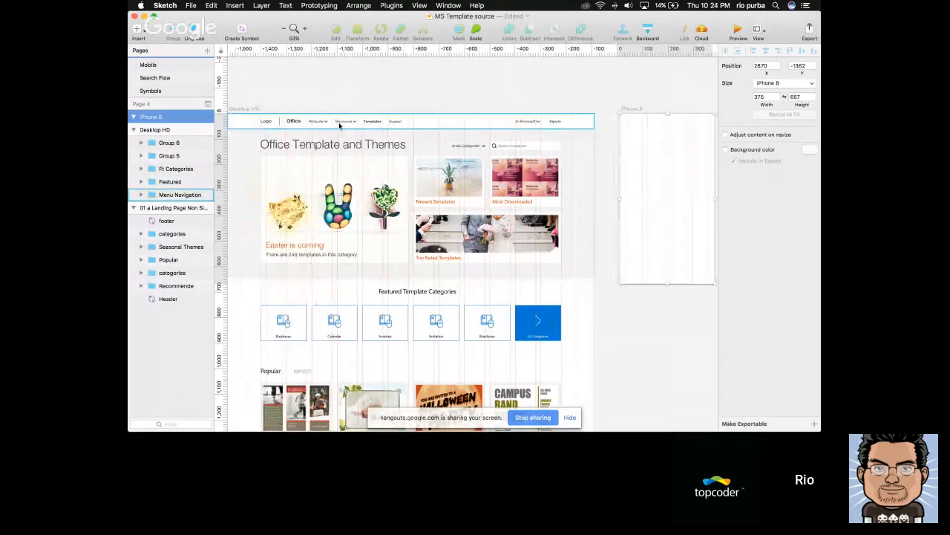
pyautogui.hscroll(4, 364, 110)
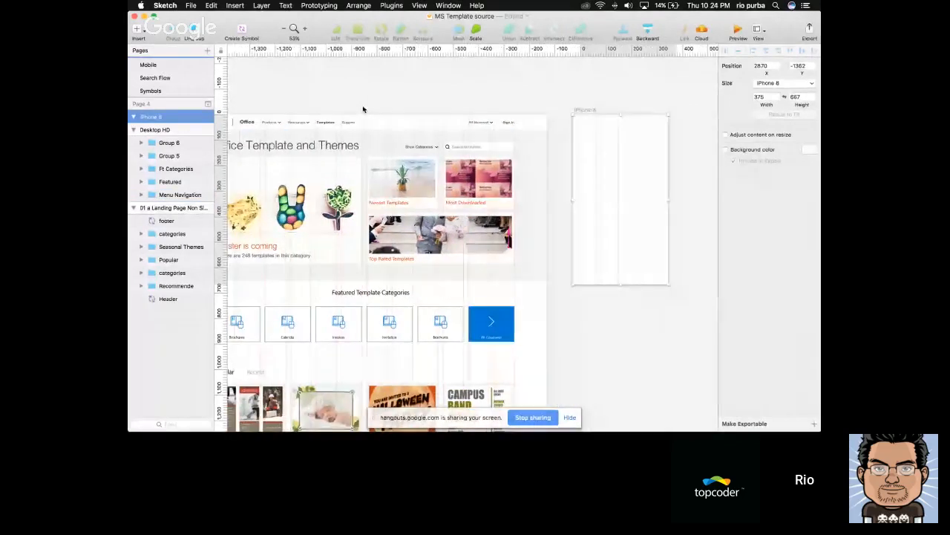
pyautogui.press('a')
pyautogui.press('Escape')
pyautogui.click(538, 123)
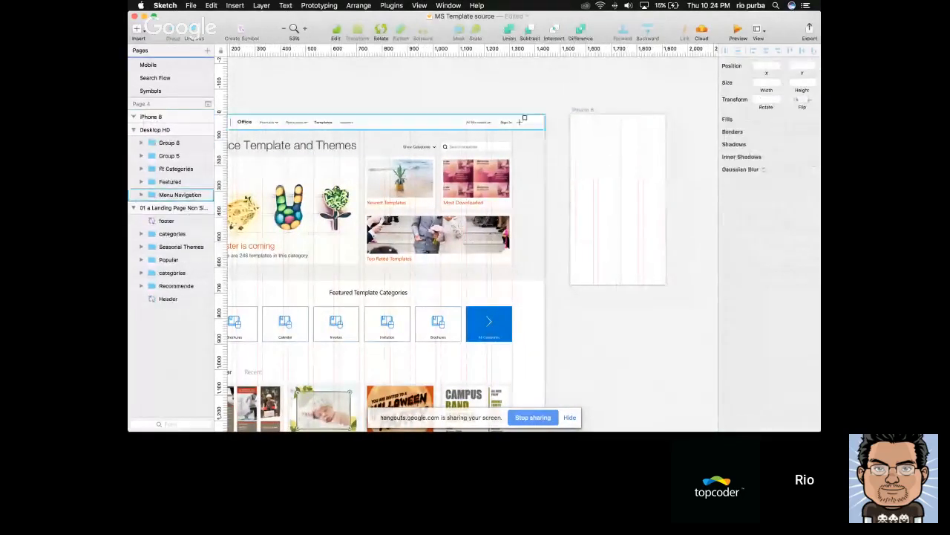
pyautogui.press('r')
pyautogui.moveTo(575, 115); pyautogui.dragTo(665, 130)
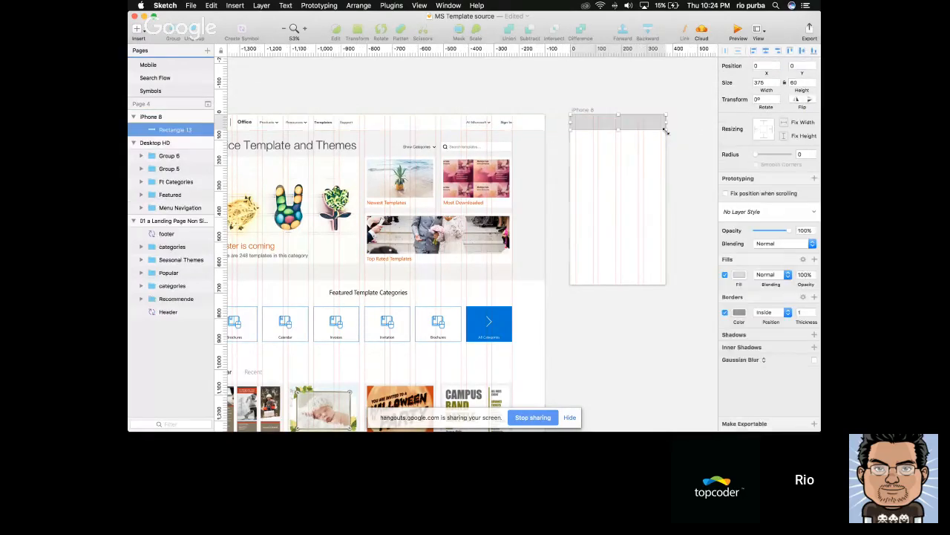
pyautogui.click(534, 124)
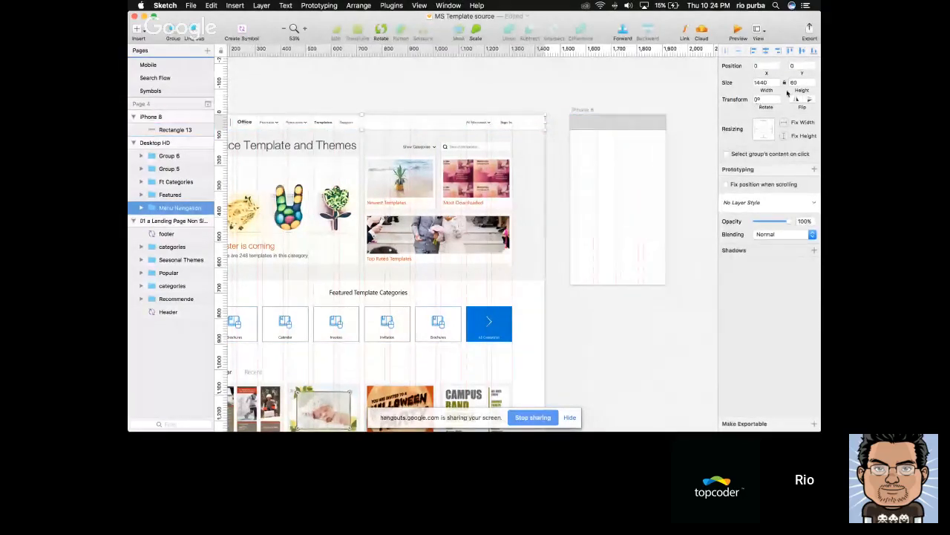
pyautogui.click(795, 82)
# Turn off the border of the iPhone 8 header rectangle and fill it with the white document color
pyautogui.click(622, 123)
pyautogui.click(724, 312)
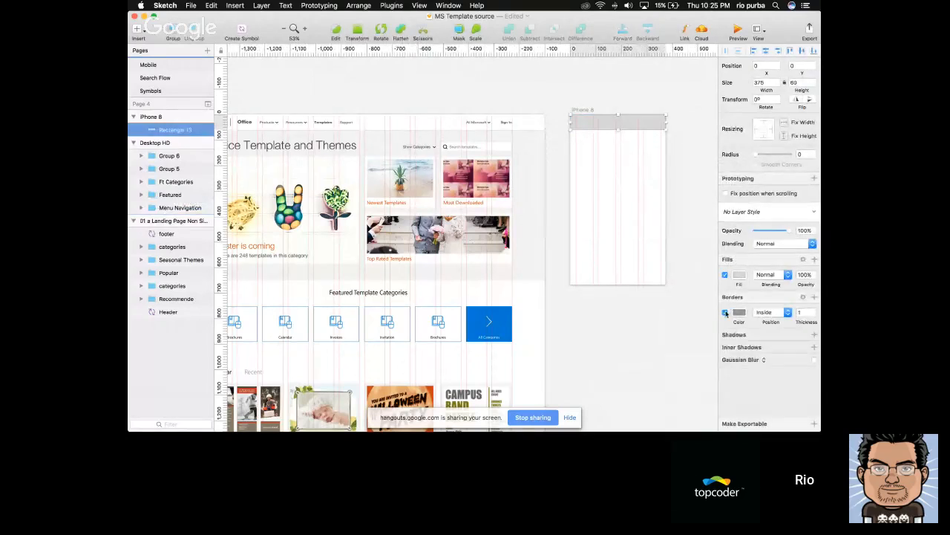
pyautogui.click(739, 274)
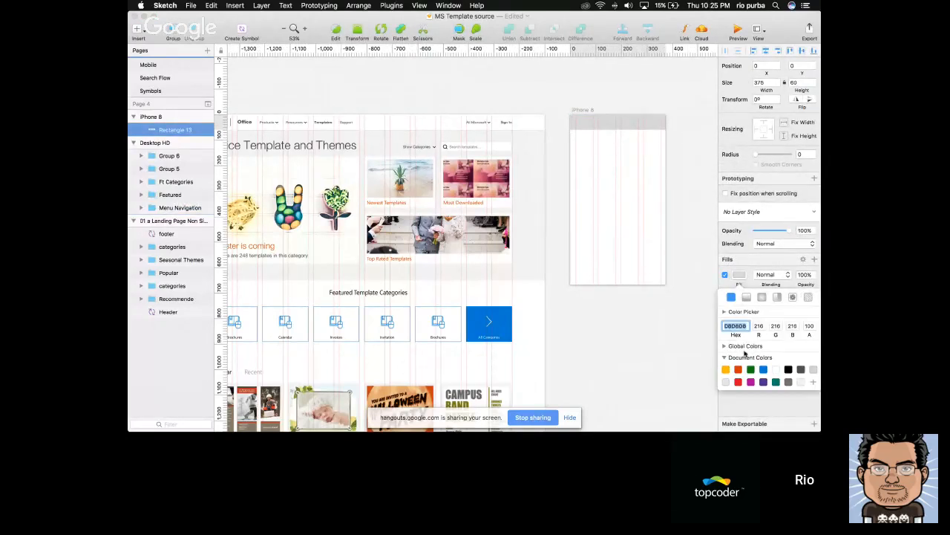
pyautogui.click(778, 370)
pyautogui.hscroll(-5, 543, 103)
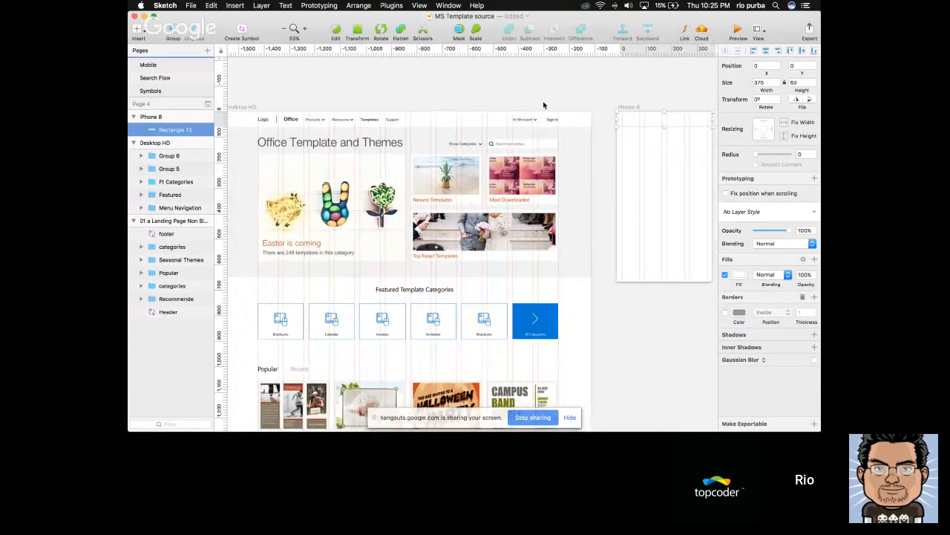
pyautogui.hscroll(2, 594, 119)
# Switch to Safari, search the Feather icons site for "menu" and download the menu icon
pyautogui.press('super+Tab')
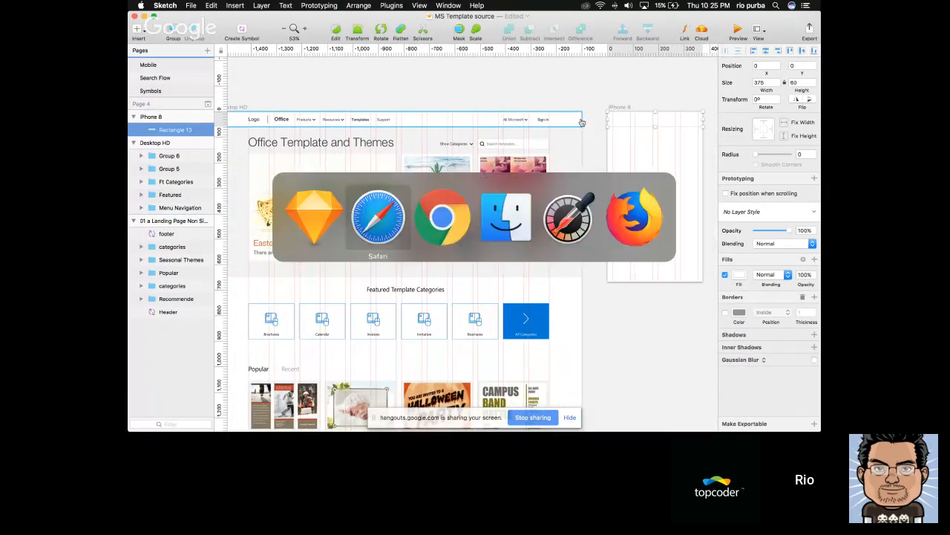
pyautogui.press('super+Tab')
pyautogui.press('super+shift+Tab')
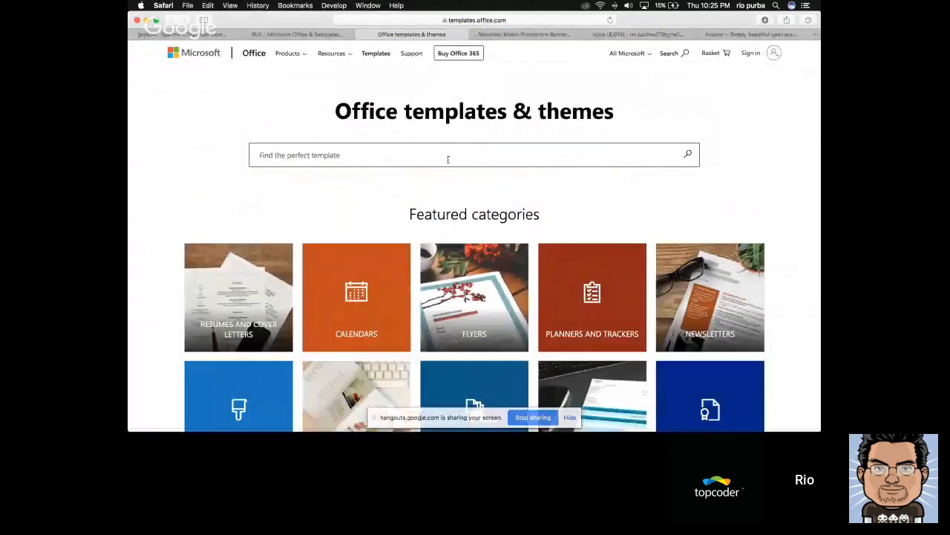
pyautogui.hotkey('ctrl', 'Tab')
pyautogui.hotkey('ctrl', 'Tab')
pyautogui.hotkey('ctrl', 'Tab')
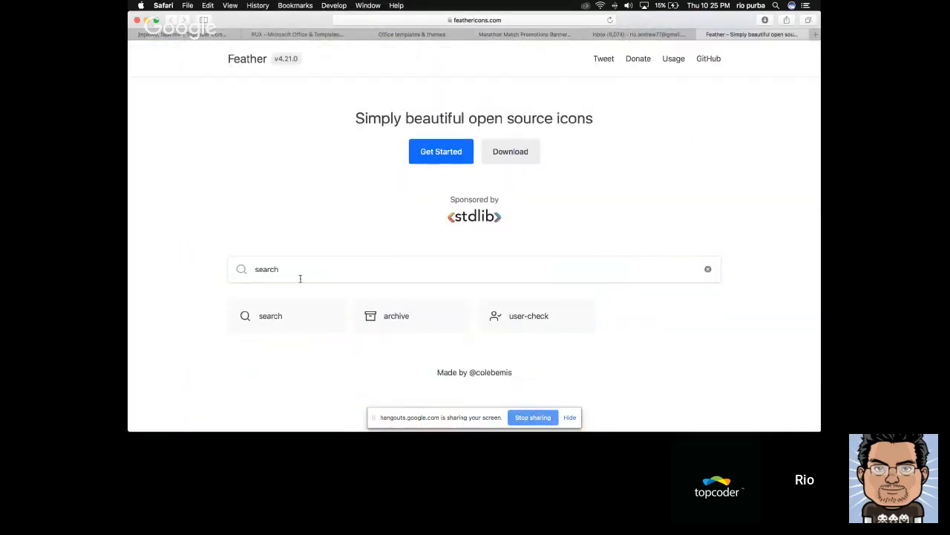
pyautogui.click(300, 272)
pyautogui.press('super+a')
pyautogui.write('menu')
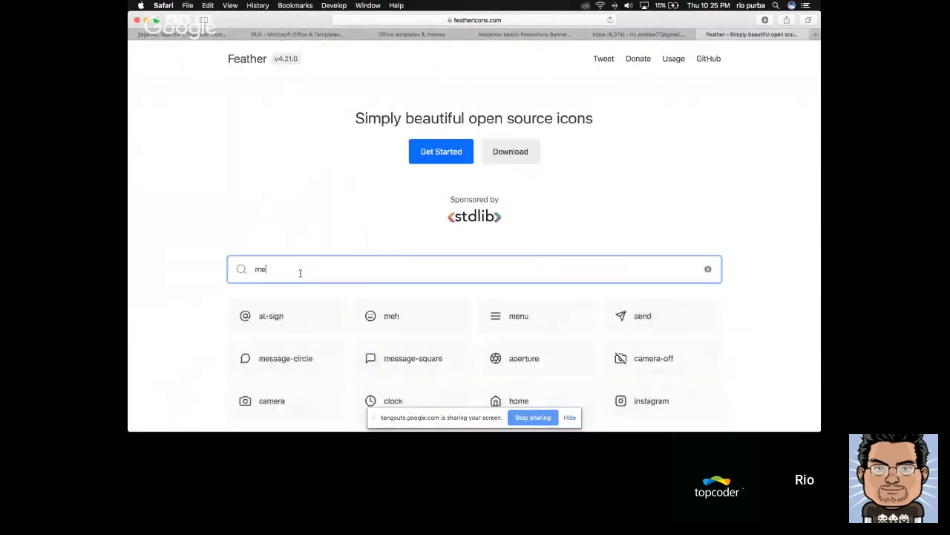
pyautogui.click(250, 320)
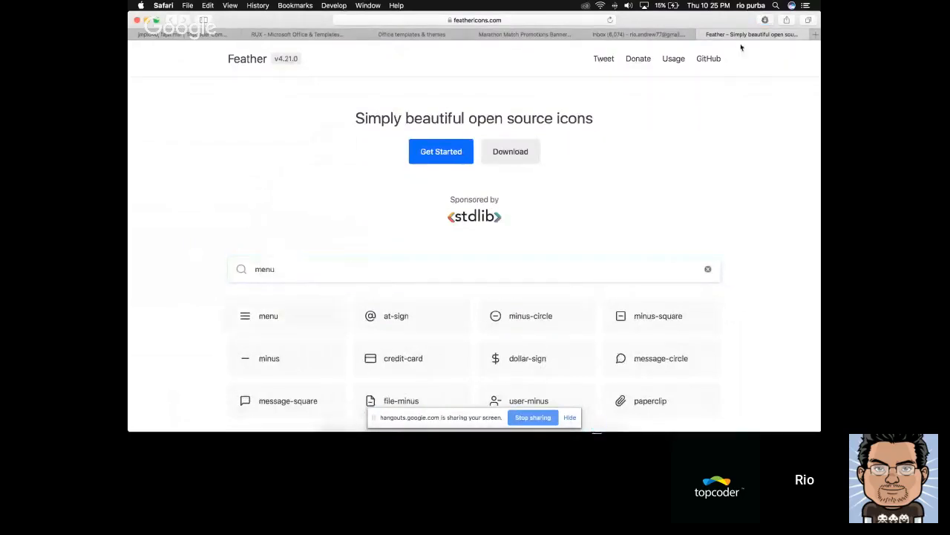
# Copy the downloaded menu.svg file and paste it into the iPhone 8 artboard in Sketch
pyautogui.click(765, 20)
pyautogui.click(802, 61)
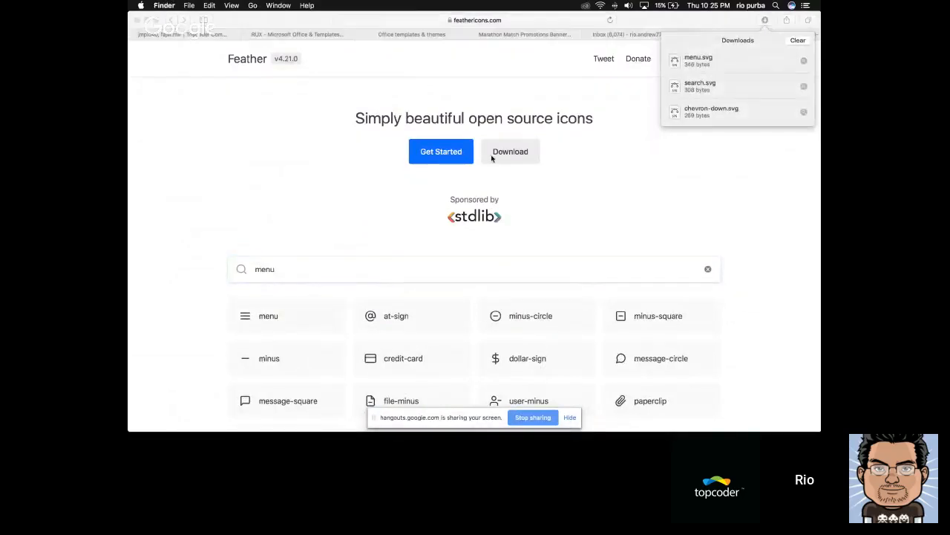
pyautogui.press('super+w')
pyautogui.press('super+Tab')
pyautogui.press('super+Tab')
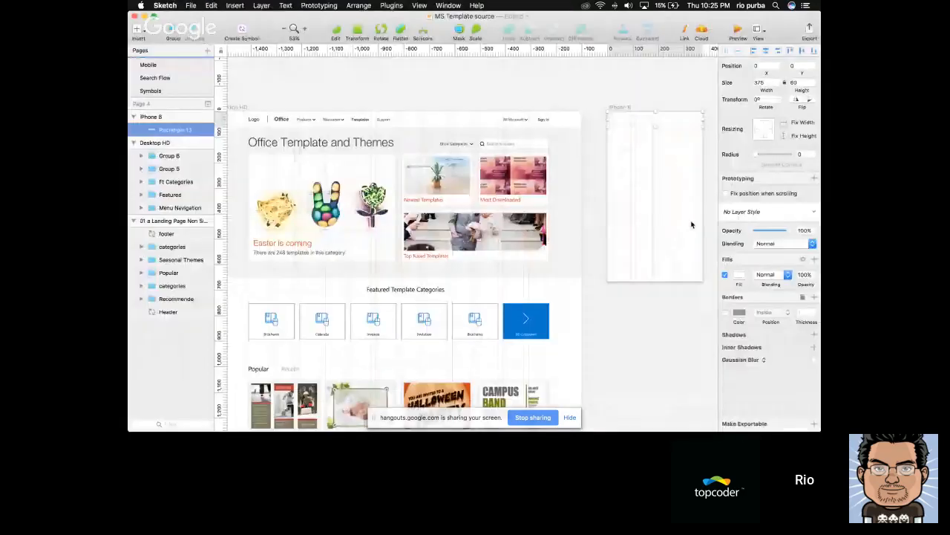
pyautogui.hscroll(1, 659, 192)
pyautogui.press('super+v')
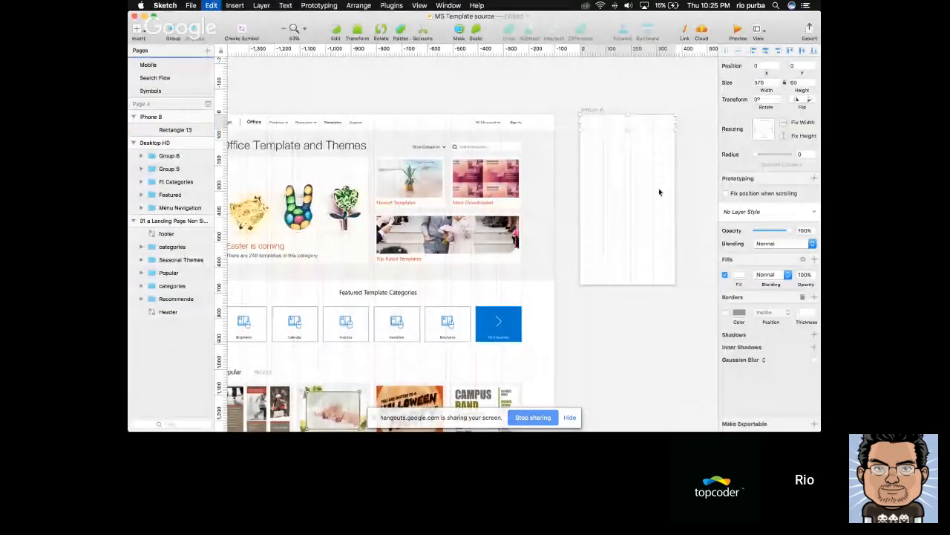
# Align the menu icon with the header rectangle's vertical middle and left edge, and offset it to X 20
pyautogui.click(792, 50)
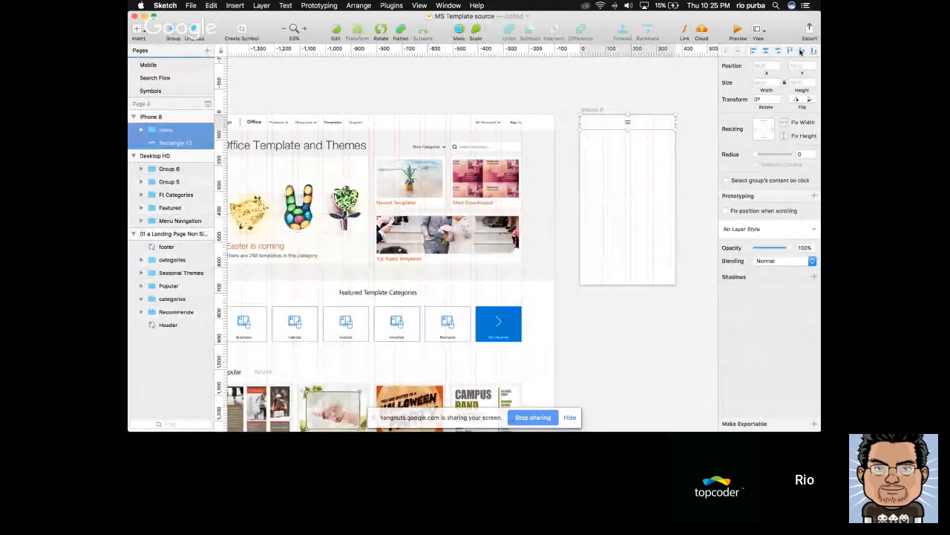
pyautogui.click(627, 127)
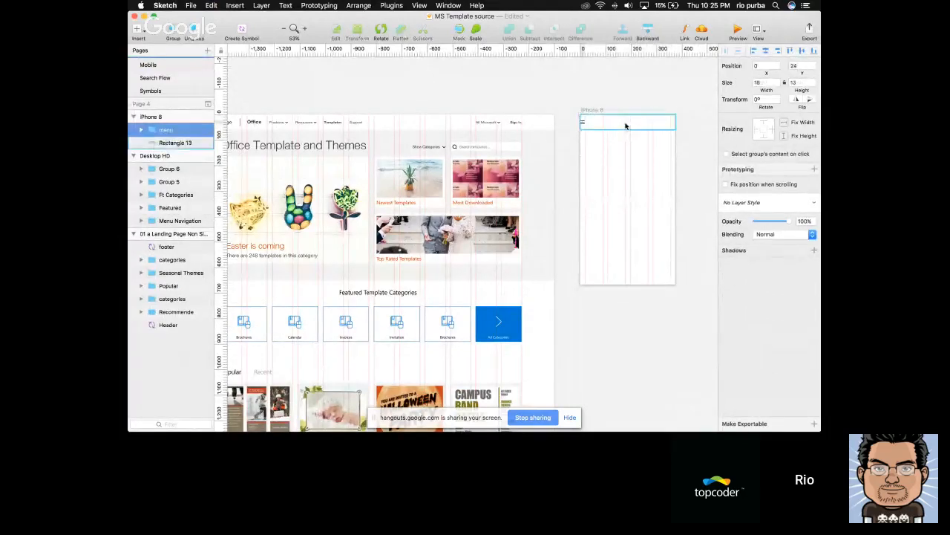
pyautogui.press('super+2')
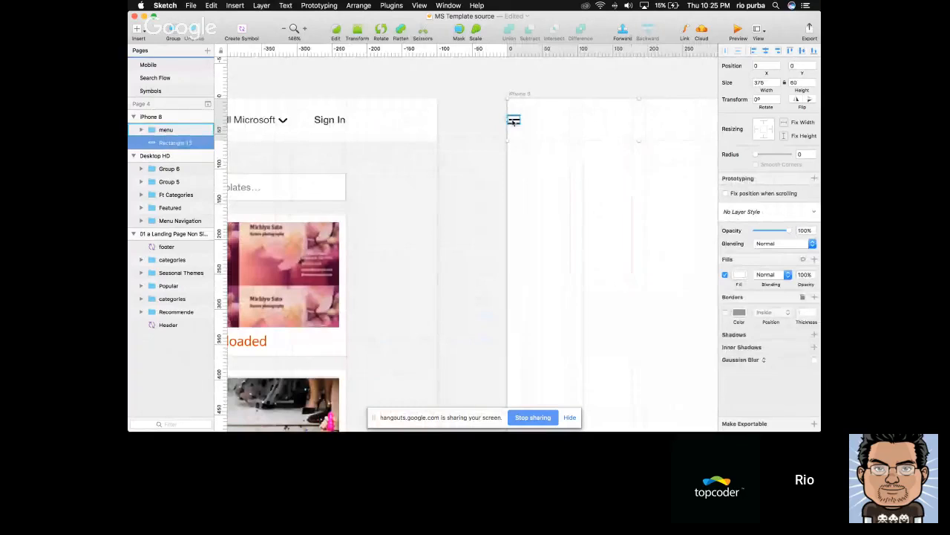
pyautogui.click(513, 121)
pyautogui.scroll(-5, 528, 121)
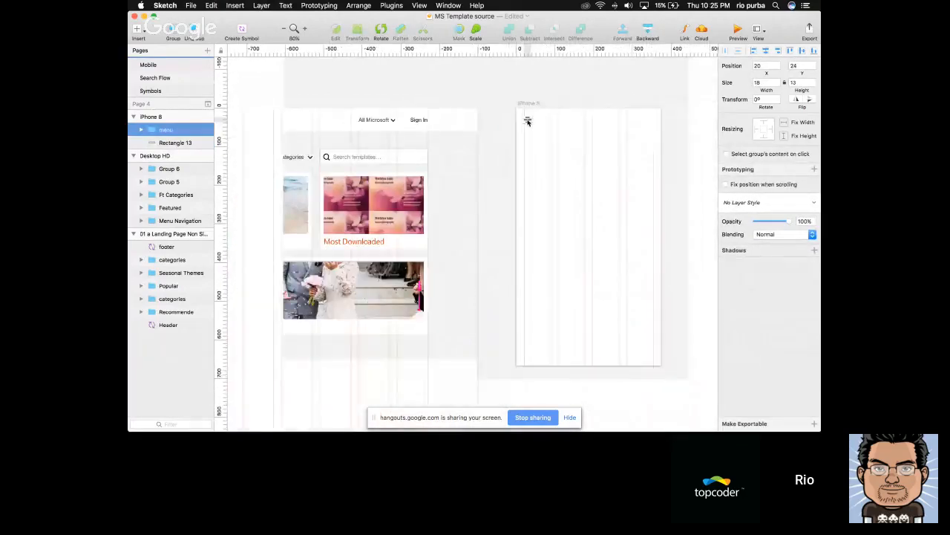
pyautogui.hscroll(-2, 528, 121)
pyautogui.scroll(-3, 528, 121)
pyautogui.hscroll(-2, 543, 142)
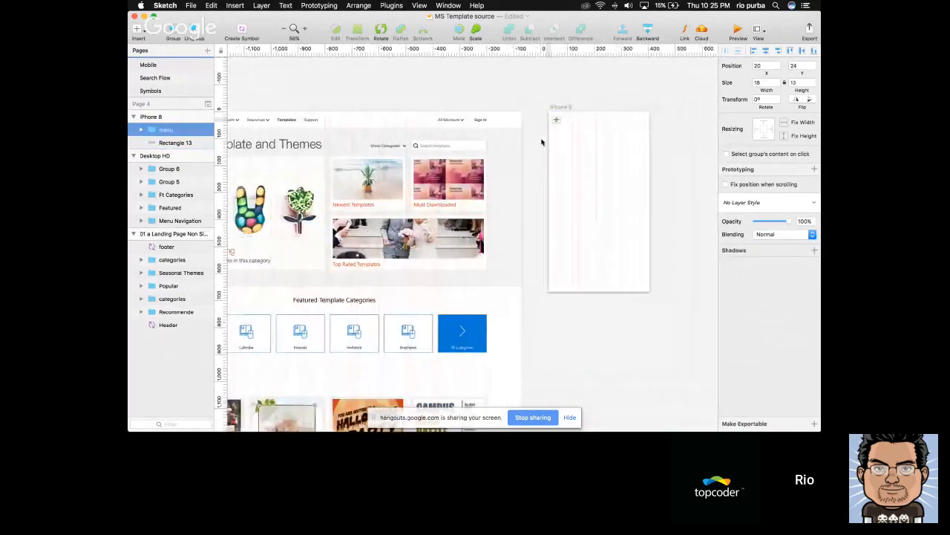
# Copy the Sign In text from the desktop header and paste it into the iPhone 8 artboard
pyautogui.click(605, 124)
pyautogui.hscroll(-1, 564, 156)
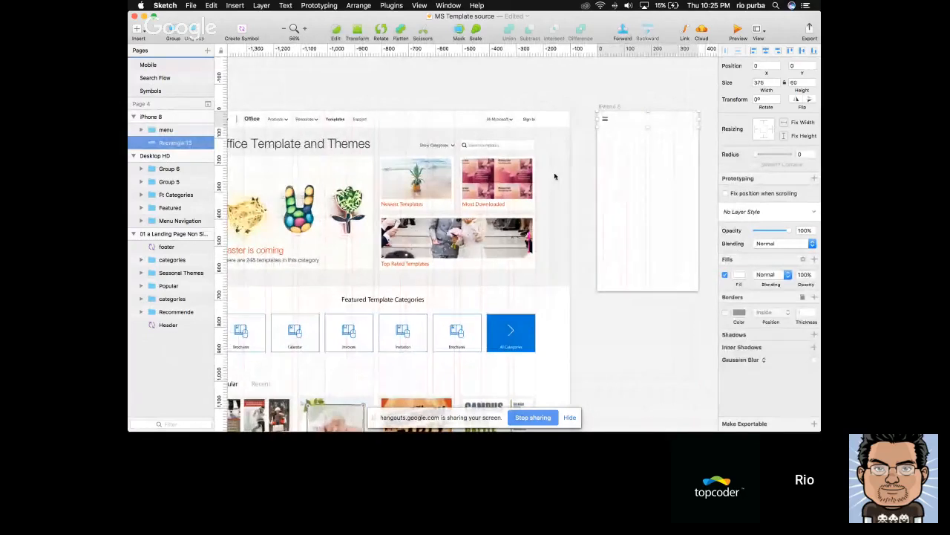
pyautogui.hscroll(-2, 556, 176)
pyautogui.hscroll(3, 620, 134)
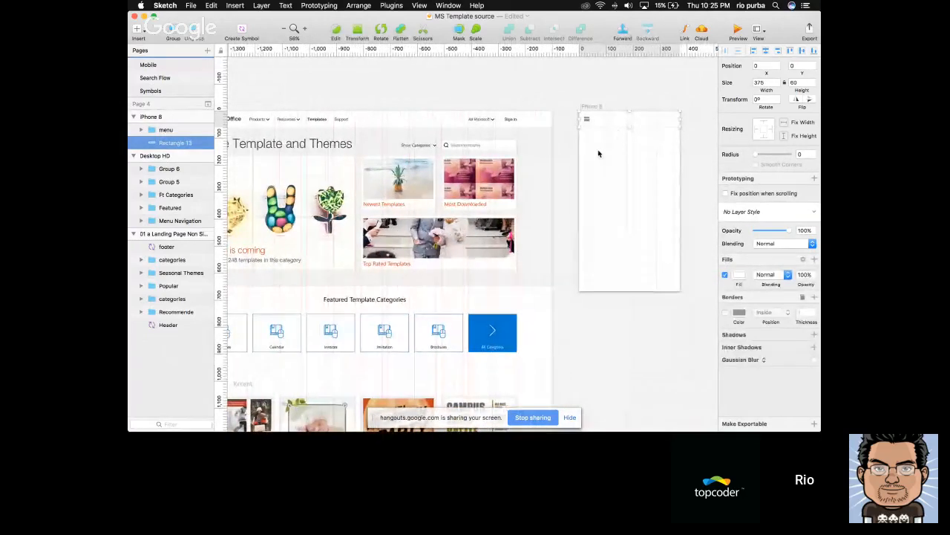
pyautogui.keyDown('super'); pyautogui.click(513, 120); pyautogui.keyUp('super')
pyautogui.press('super+c')
pyautogui.click(663, 124)
pyautogui.press('super+v')
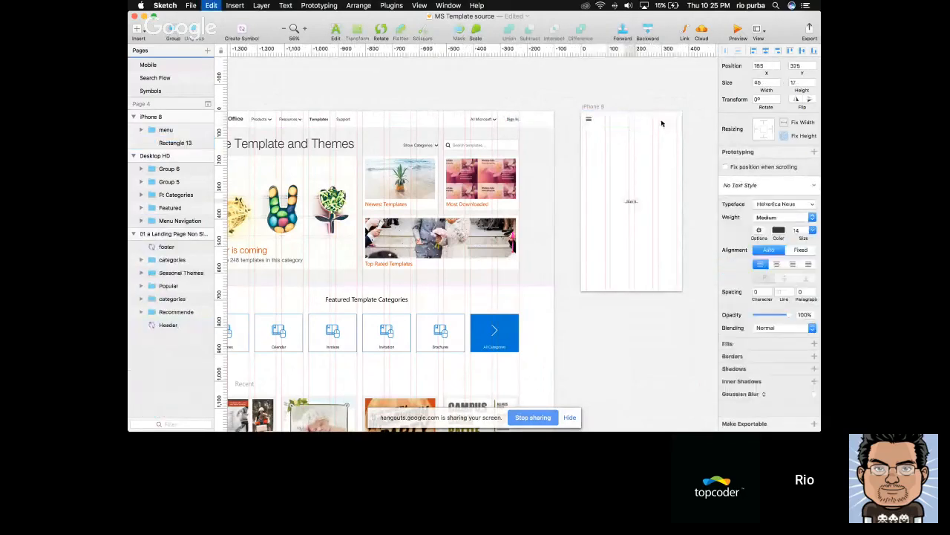
# Align the pasted Sign In text with the header rectangle's vertical middle and right edge, and offset it to X 310
pyautogui.keyDown('shift'); pyautogui.click(663, 123); pyautogui.keyUp('shift')
pyautogui.click(802, 51)
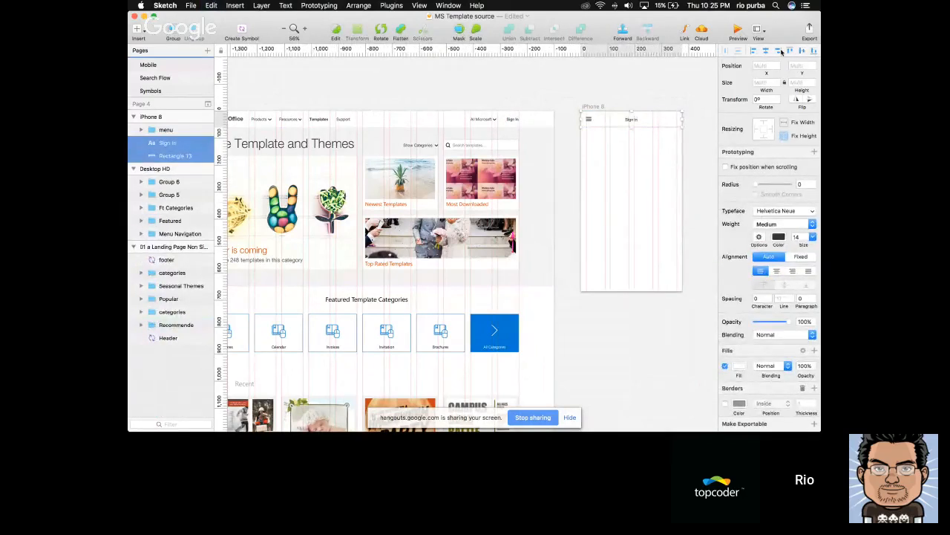
pyautogui.click(781, 51)
pyautogui.click(656, 124)
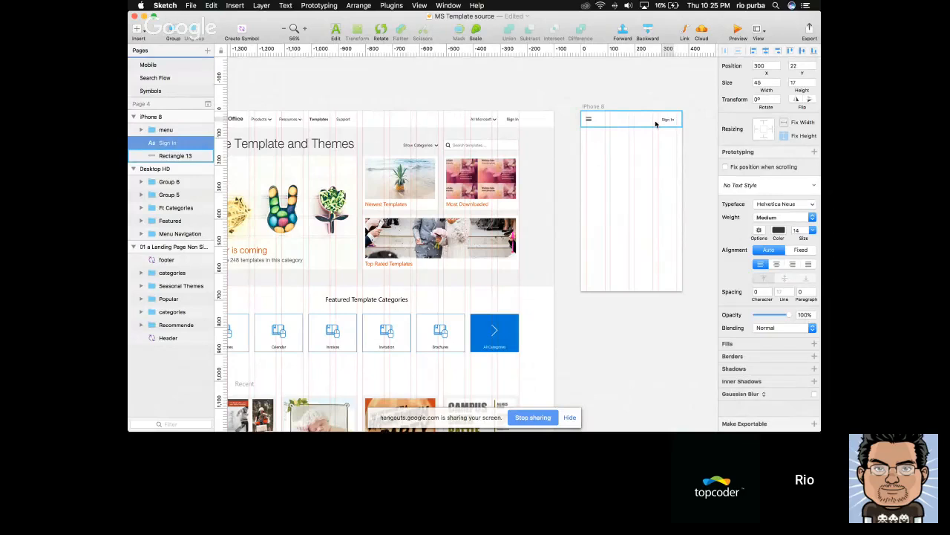
pyautogui.scroll(5, 656, 124)
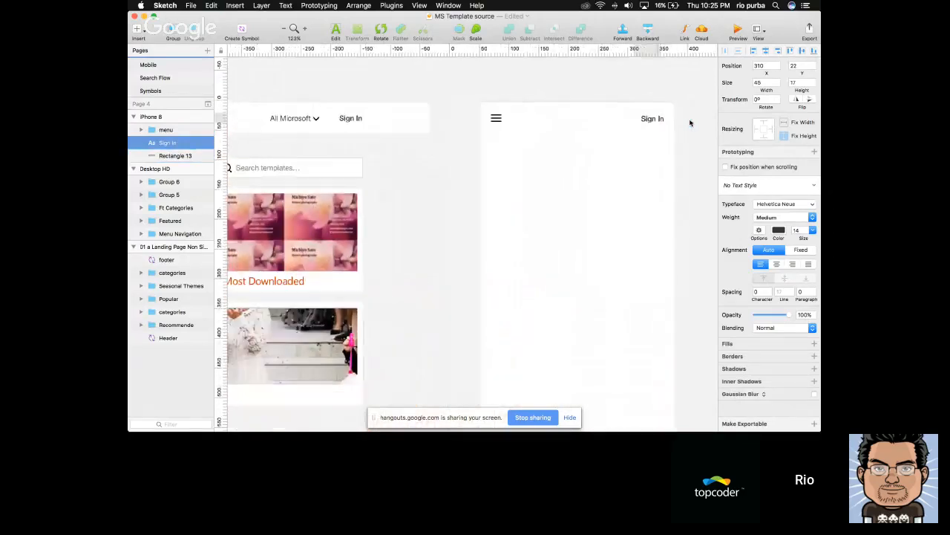
# Draw a full-width 375 × 594 rectangle below the iPhone 8 header and fill it with the light grey document color
pyautogui.scroll(-5, 690, 123)
pyautogui.hscroll(2, 579, 123)
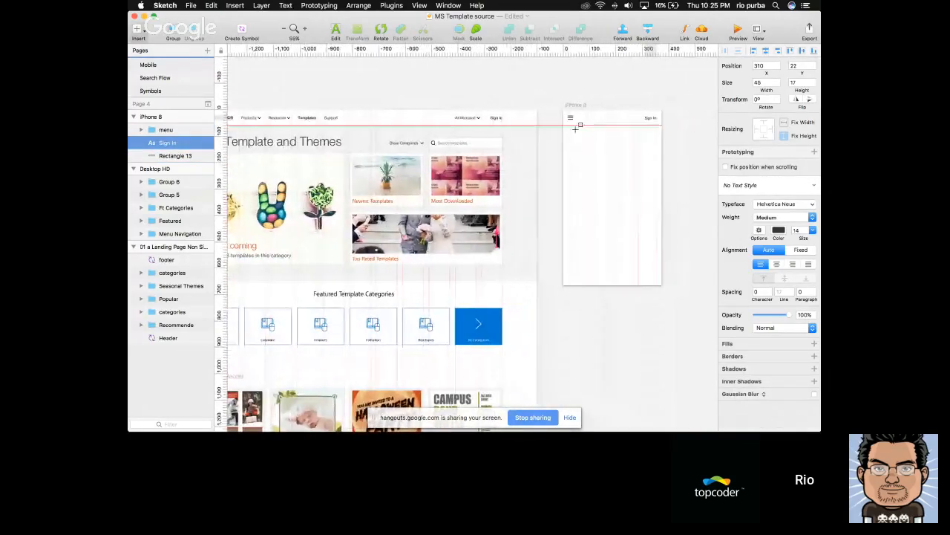
pyautogui.moveTo(563, 125); pyautogui.dragTo(662, 283)
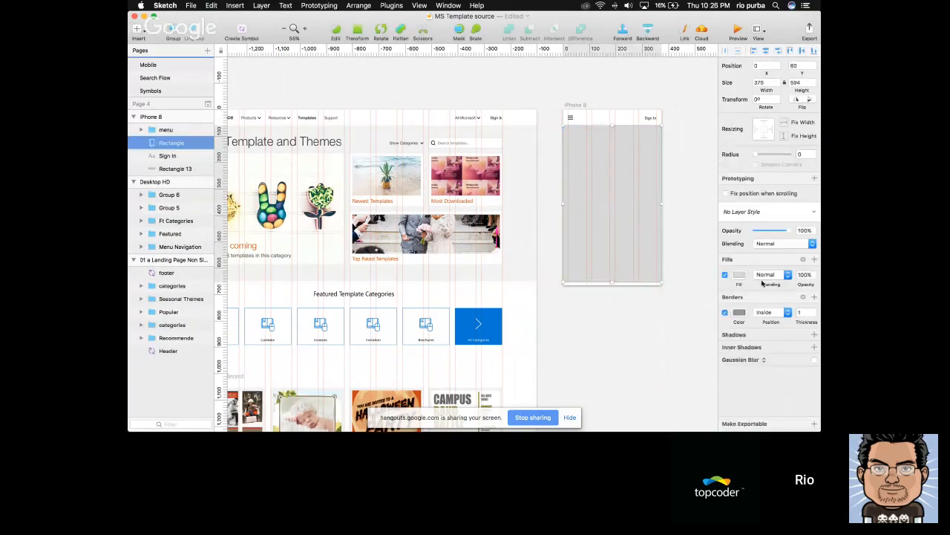
pyautogui.click(740, 274)
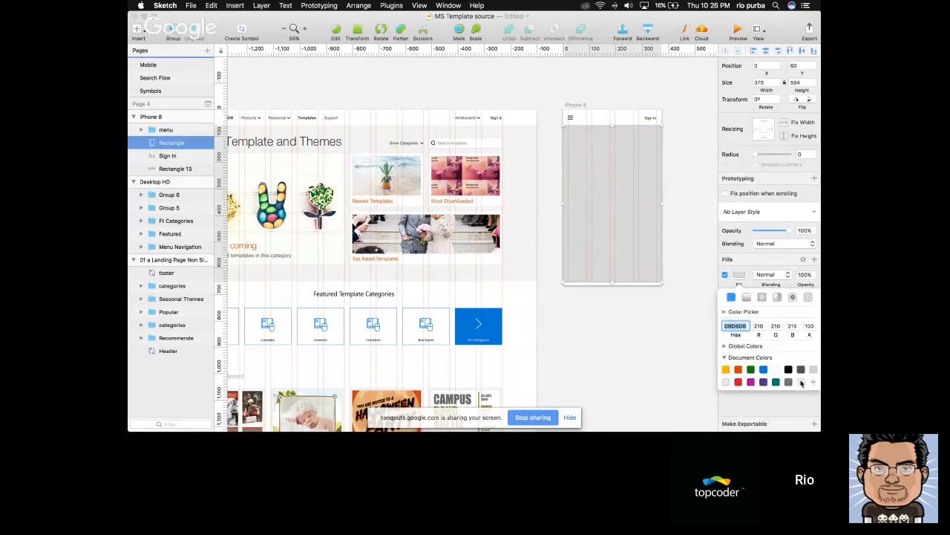
pyautogui.click(801, 382)
pyautogui.click(615, 171)
# Turn off the grey background rectangle's border and remove the disabled border entry
pyautogui.click(725, 312)
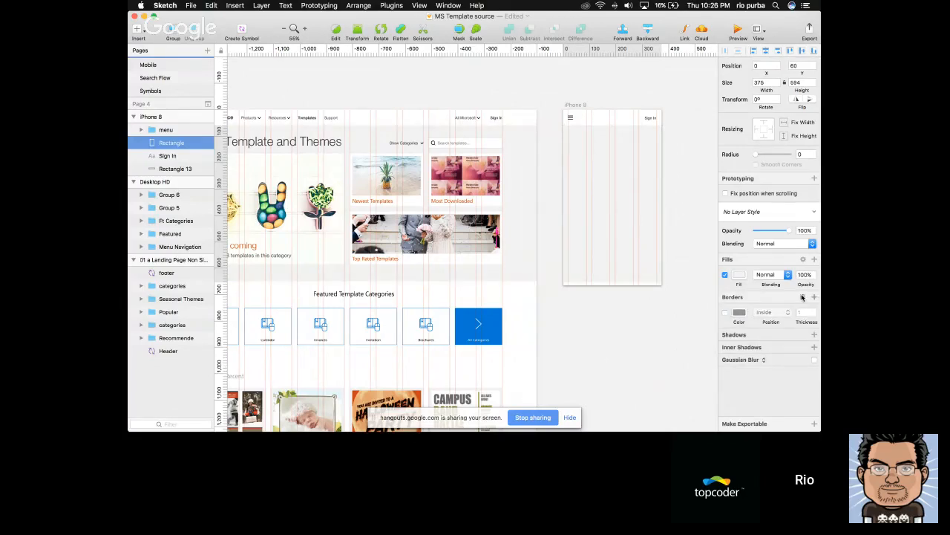
pyautogui.click(803, 298)
pyautogui.click(660, 302)
pyautogui.click(632, 214)
pyautogui.click(619, 90)
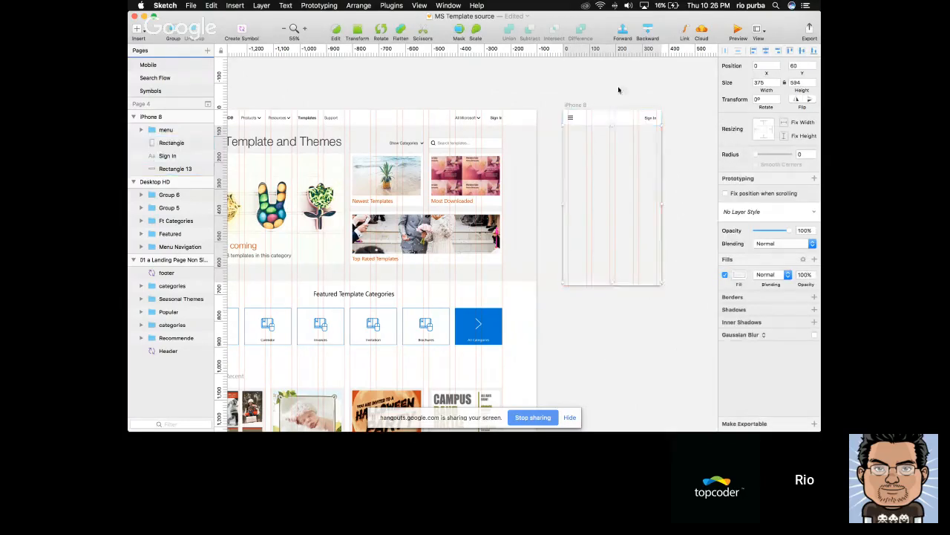
pyautogui.click(604, 149)
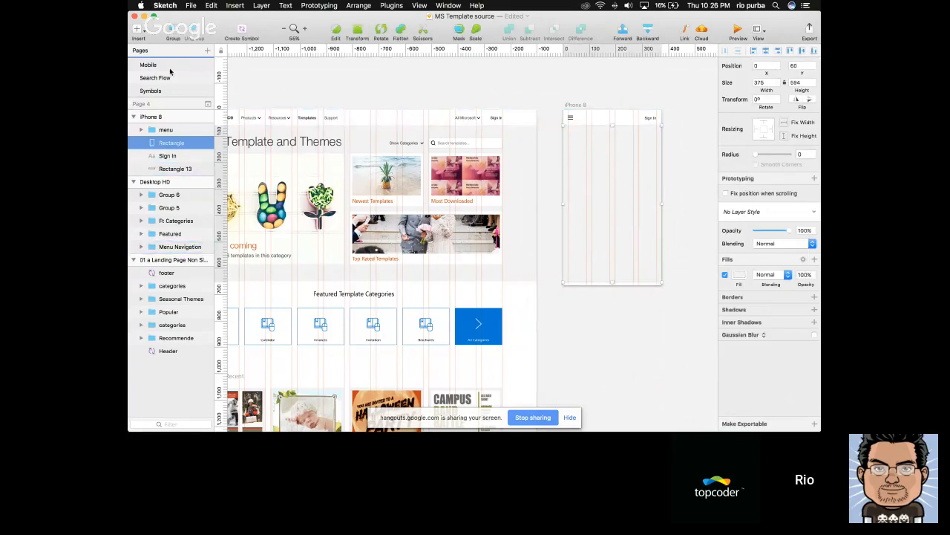
# Examine the 01 Landing Page artboard on the Mobile page as a reference, enlarge the page list, and return to Page 4
pyautogui.click(171, 66)
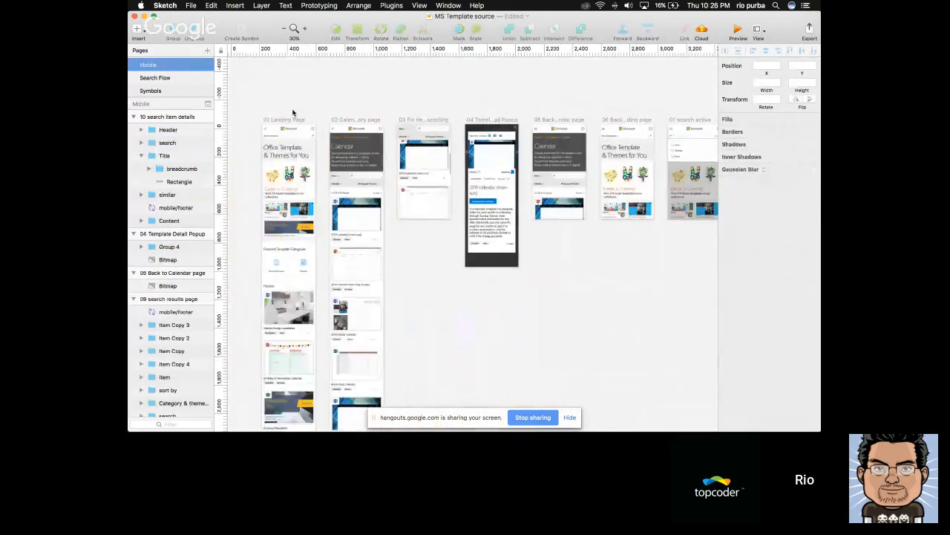
pyautogui.scroll(3, 268, 175)
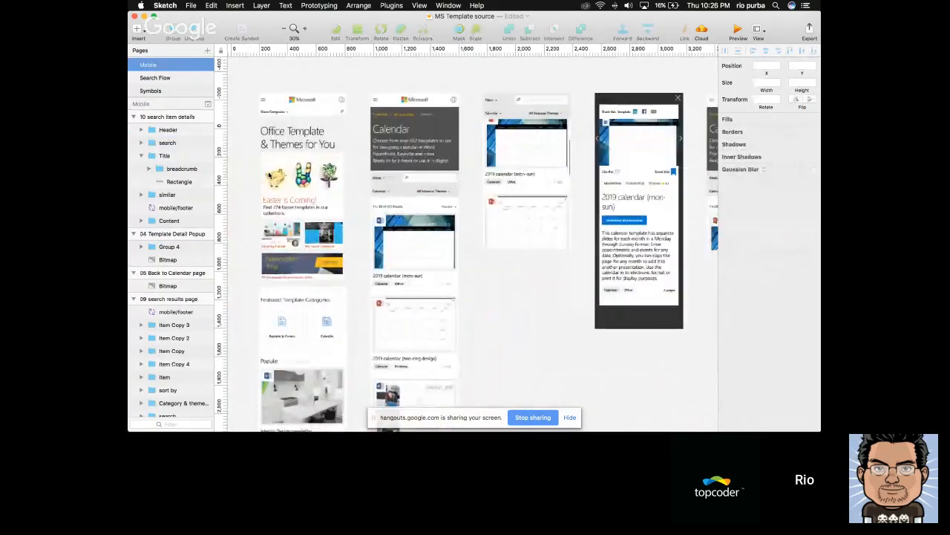
pyautogui.scroll(2, 272, 139)
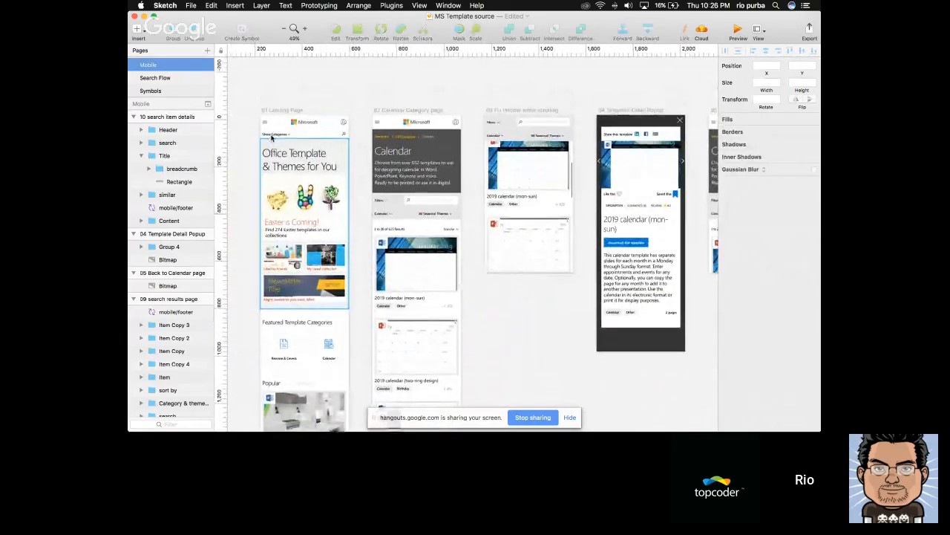
pyautogui.scroll(-1, 336, 102)
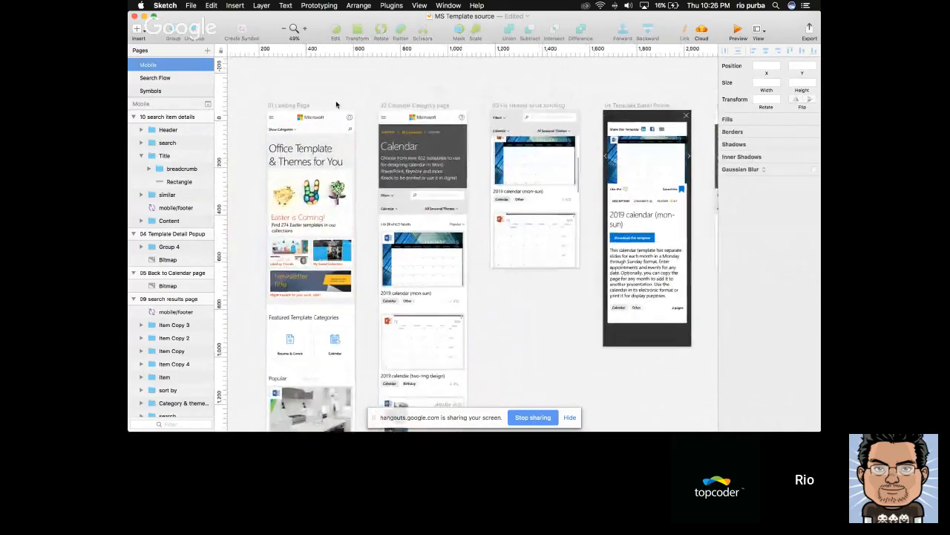
pyautogui.scroll(2, 180, 74)
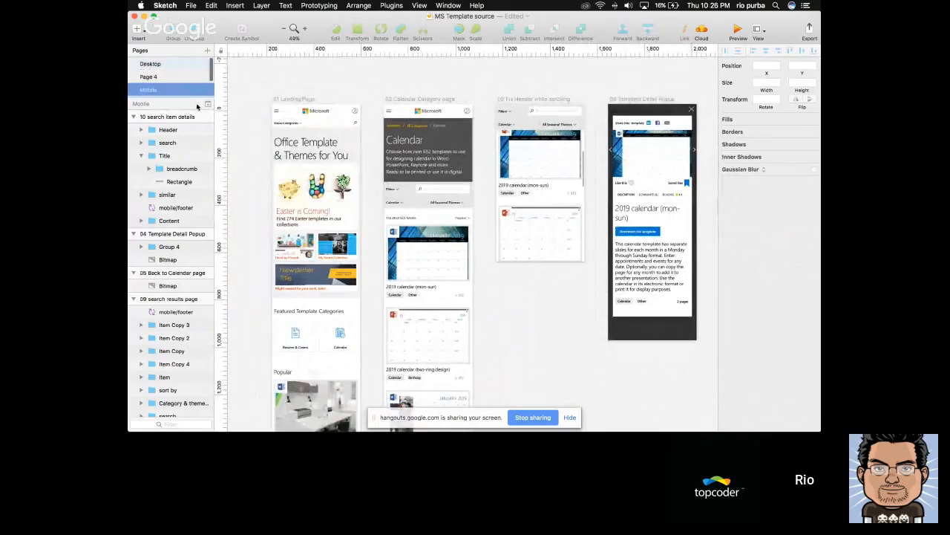
pyautogui.moveTo(194, 98); pyautogui.dragTo(194, 178)
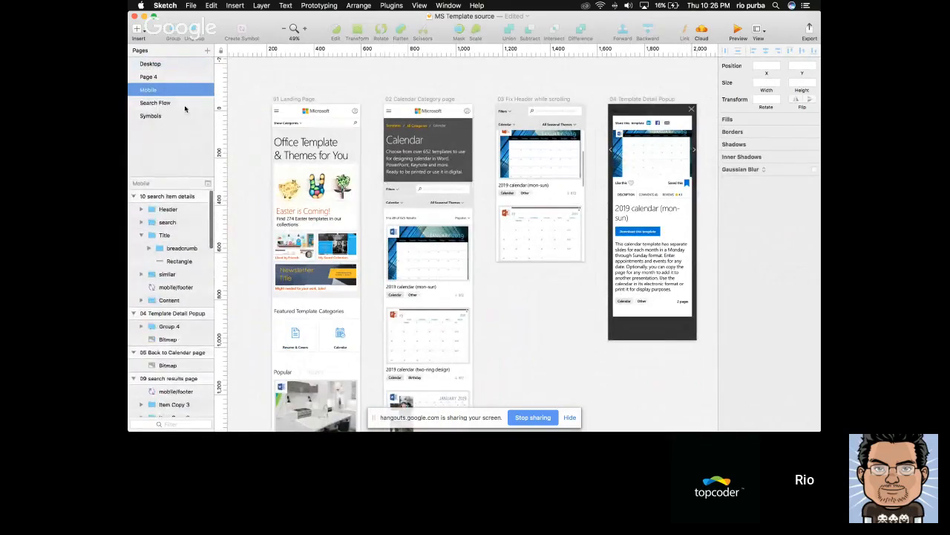
pyautogui.click(149, 77)
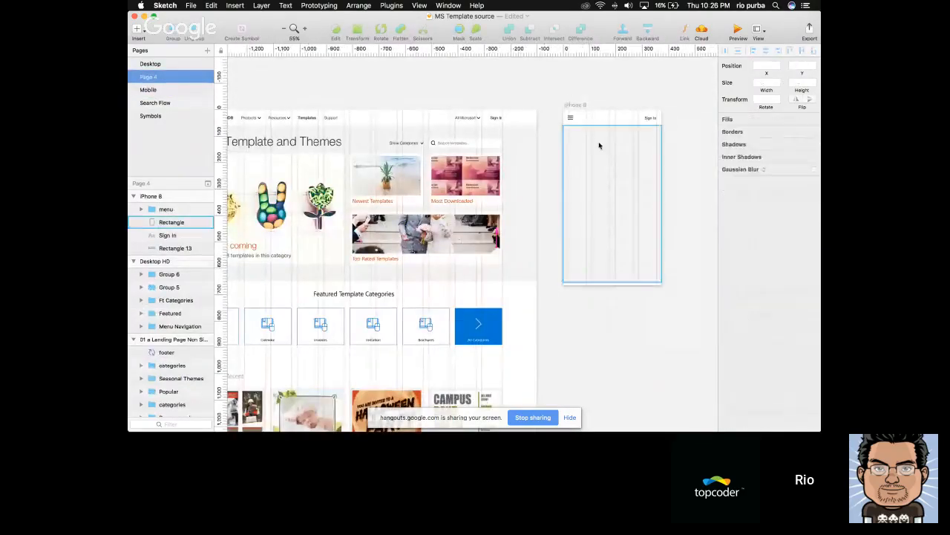
# Copy the Easter is coming banner group from the desktop Featured section into the iPhone 8 artboard and place it at X 20, Y 147
pyautogui.scroll(-3, 600, 146)
pyautogui.hscroll(-2, 586, 203)
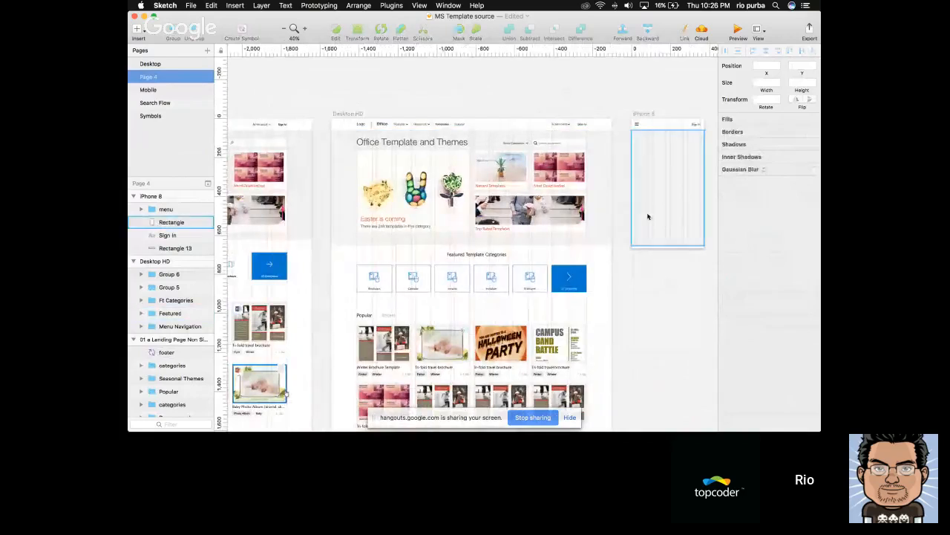
pyautogui.hscroll(2, 647, 215)
pyautogui.click(604, 123)
pyautogui.click(622, 93)
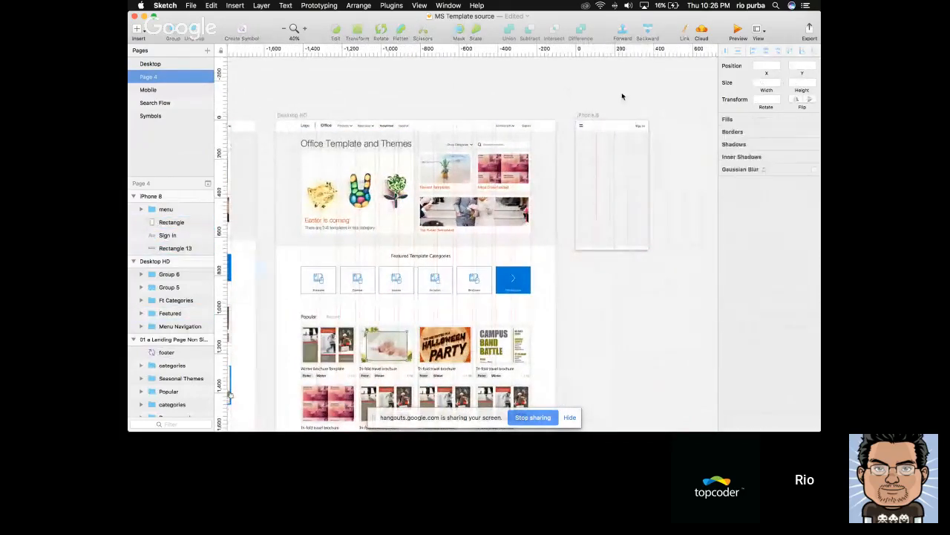
pyautogui.scroll(3, 622, 94)
pyautogui.hscroll(-2, 622, 95)
pyautogui.click(475, 223)
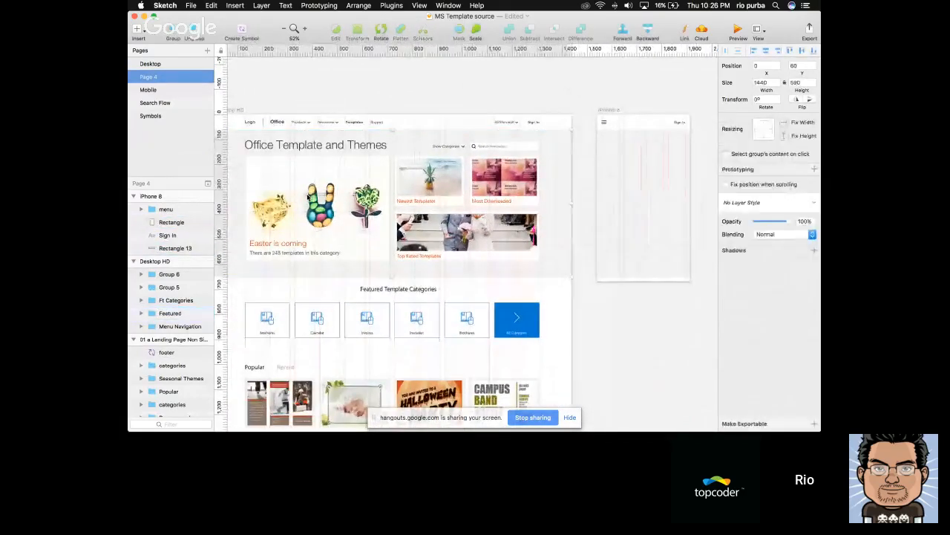
pyautogui.doubleClick(309, 196)
pyautogui.hscroll(2, 390, 201)
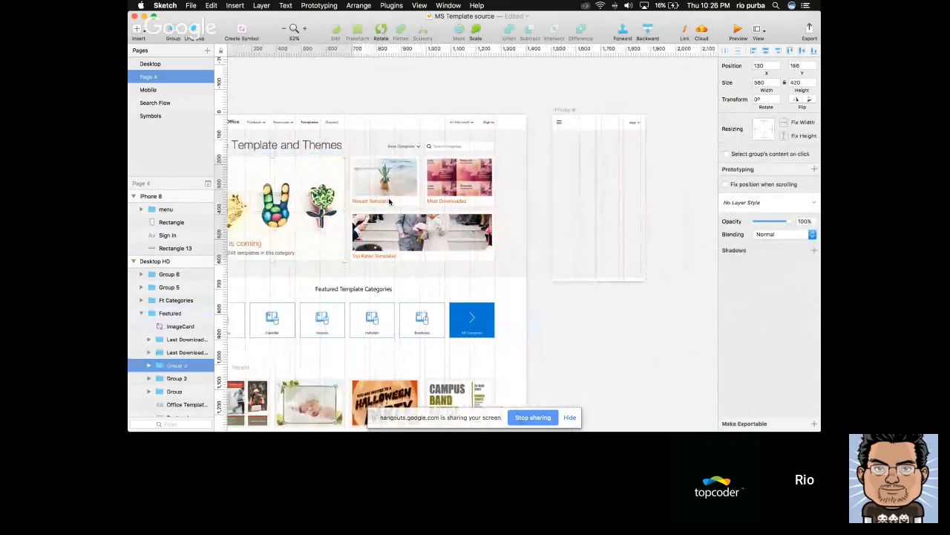
pyautogui.hscroll(3, 389, 201)
pyautogui.click(543, 182)
pyautogui.press('super+v')
pyautogui.moveTo(523, 185)
pyautogui.mouseDown()
pyautogui.moveTo(530, 170)
pyautogui.moveTo(529, 181)
pyautogui.mouseUp()
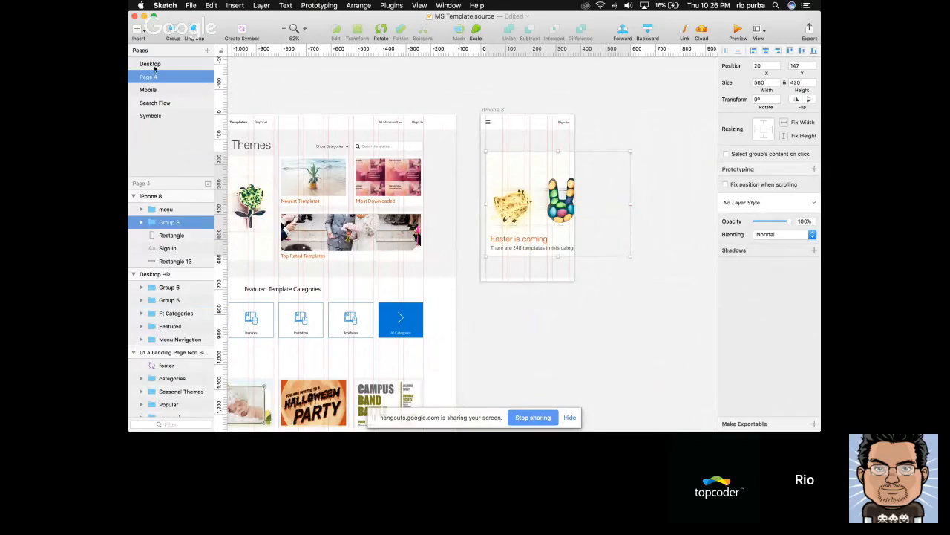
# Compare the pasted banner with the landing page banner on the Mobile page and return to Page 4
pyautogui.click(156, 89)
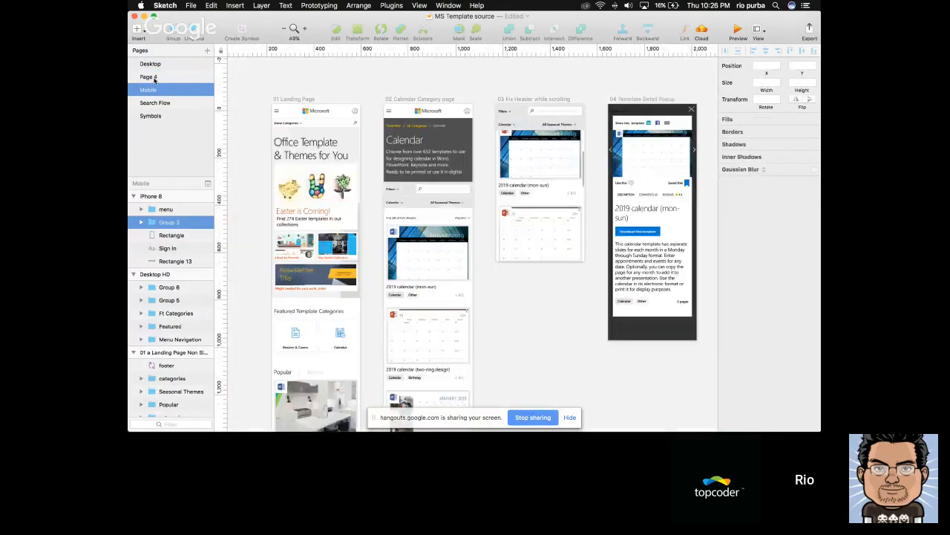
pyautogui.click(152, 77)
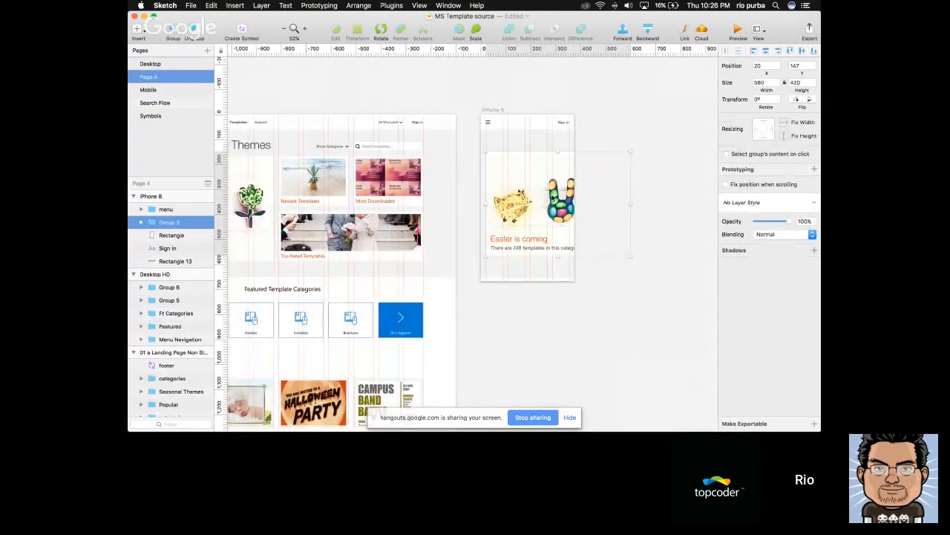
pyautogui.hscroll(-3, 564, 189)
pyautogui.hscroll(2, 591, 179)
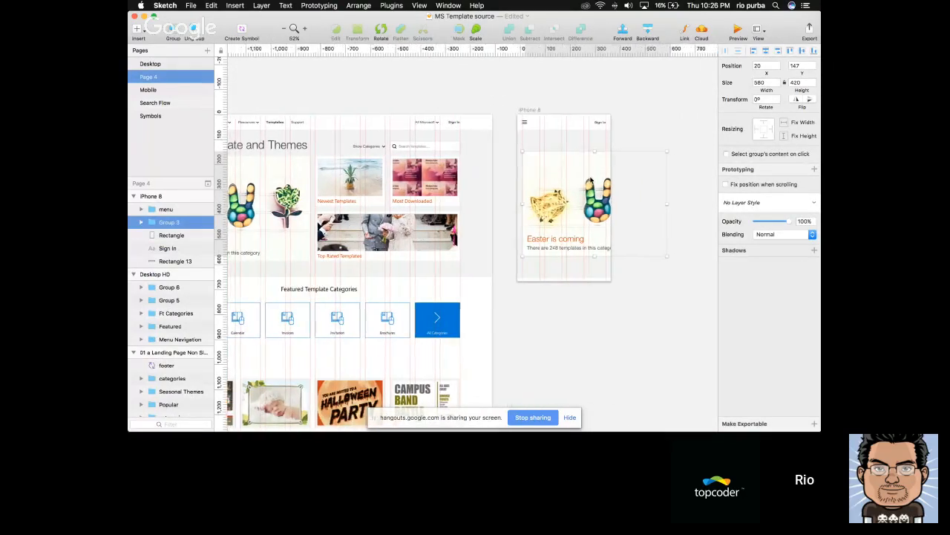
# Resize the mask of the mobile Easter banner's image to 338 wide and position it at X 19
pyautogui.doubleClick(592, 185)
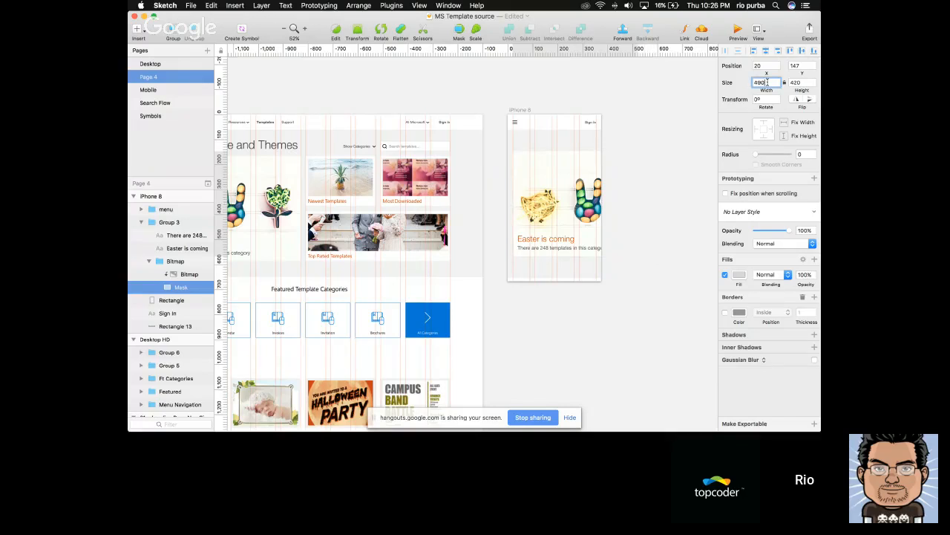
pyautogui.hotkey('shift', 'Down')
pyautogui.hotkey('shift', 'Down')
pyautogui.hotkey('shift', 'Down')
pyautogui.hotkey('shift', 'Down')
pyautogui.hotkey('shift', 'Down')
pyautogui.hotkey('shift', 'Down')
pyautogui.hotkey('shift', 'Down')
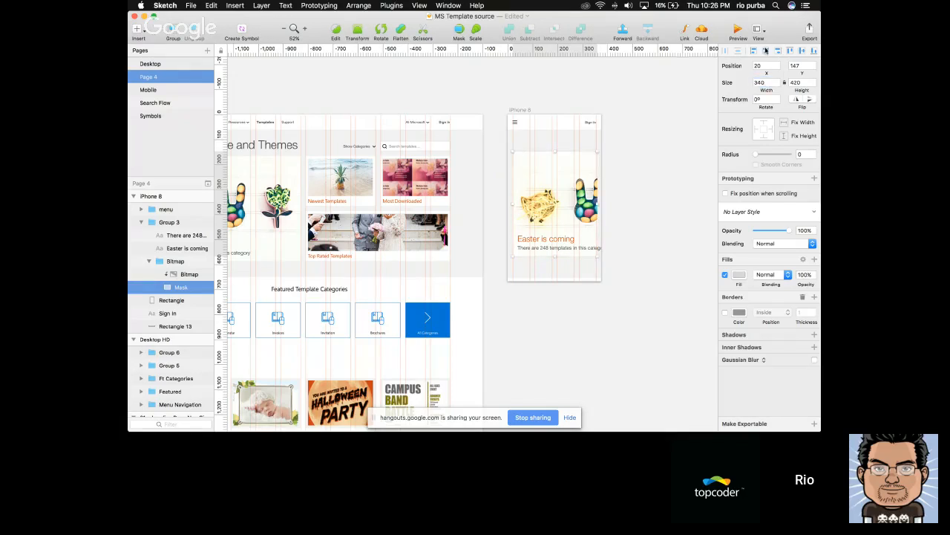
pyautogui.scroll(5, 594, 195)
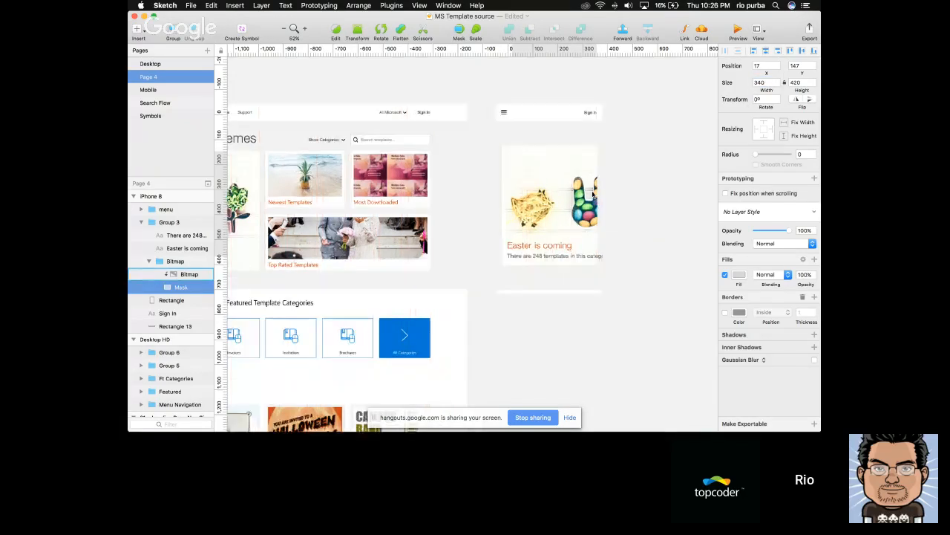
pyautogui.press('Right')
pyautogui.press('Right')
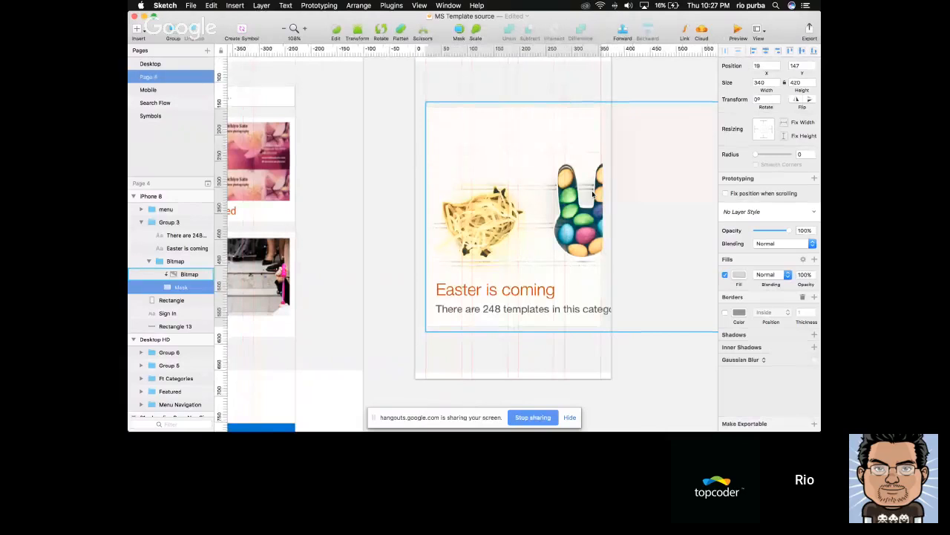
pyautogui.scroll(-5, 629, 119)
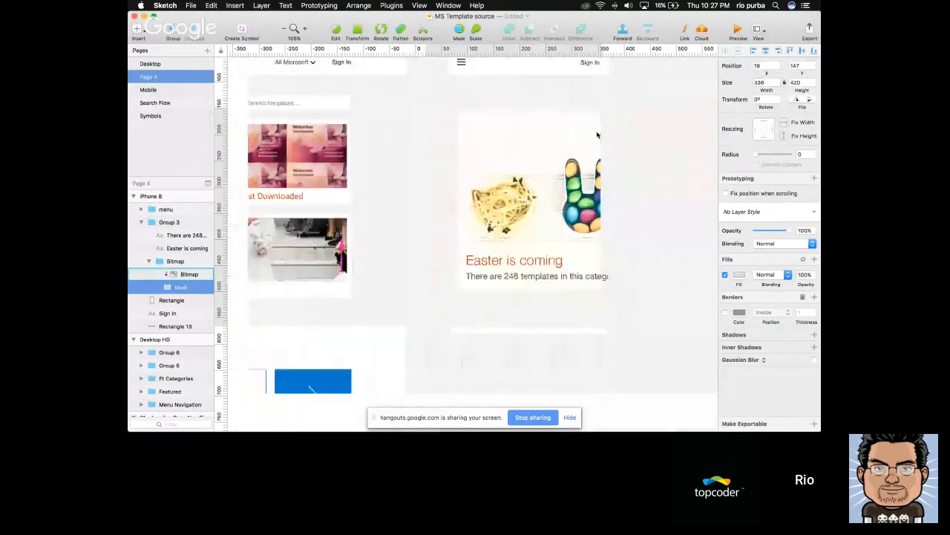
# Move the banner bitmap to X -4, Y 127 within its mask and narrow the template-count text box to 315 wide
pyautogui.moveTo(572, 162)
pyautogui.mouseDown()
pyautogui.moveTo(559, 158)
pyautogui.moveTo(574, 154)
pyautogui.mouseUp()
pyautogui.click(562, 218)
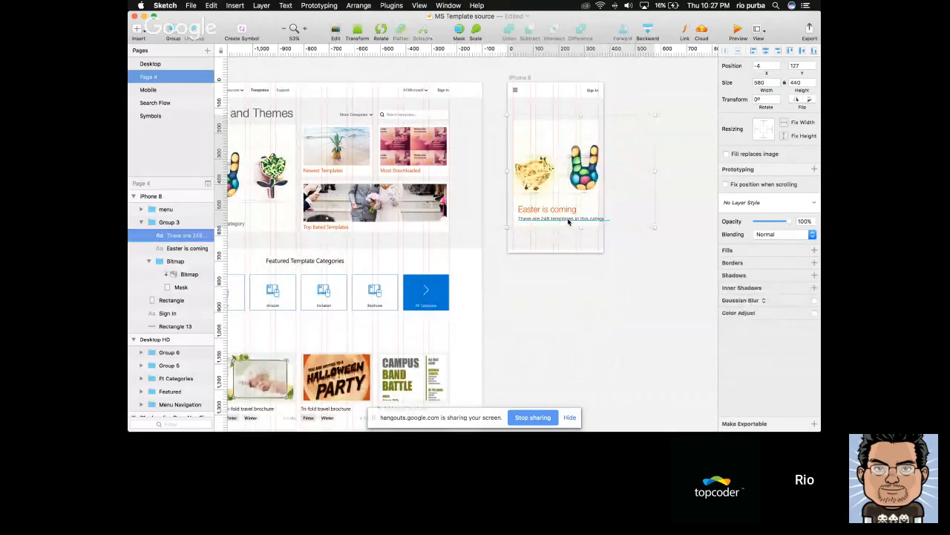
pyautogui.scroll(4, 596, 254)
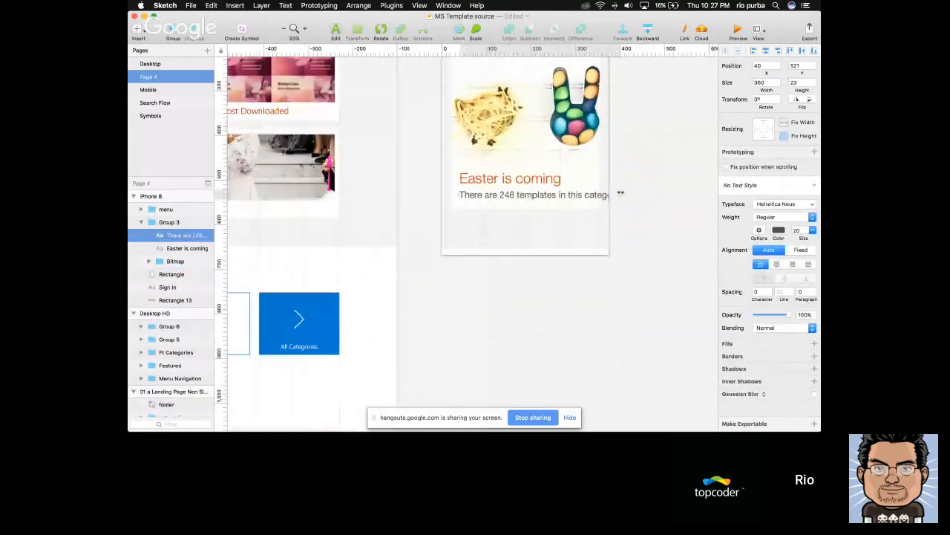
pyautogui.moveTo(601, 195); pyautogui.dragTo(598, 196)
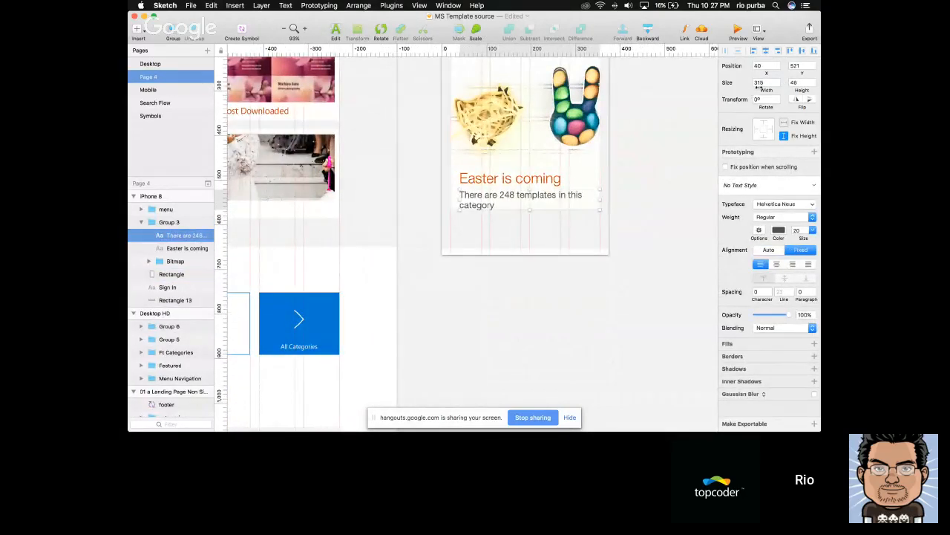
# Move the mobile banner's Easter is coming title and template-count text left together to X 29
pyautogui.keyDown('shift'); pyautogui.click(472, 183); pyautogui.keyUp('shift')
pyautogui.press('alt')
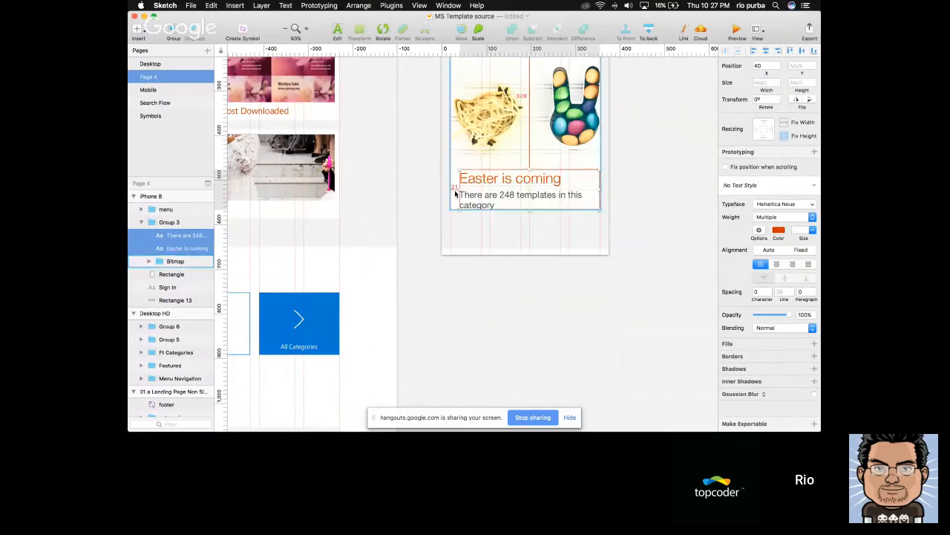
pyautogui.hotkey('shift', 'Left')
pyautogui.click(594, 221)
pyautogui.click(558, 203)
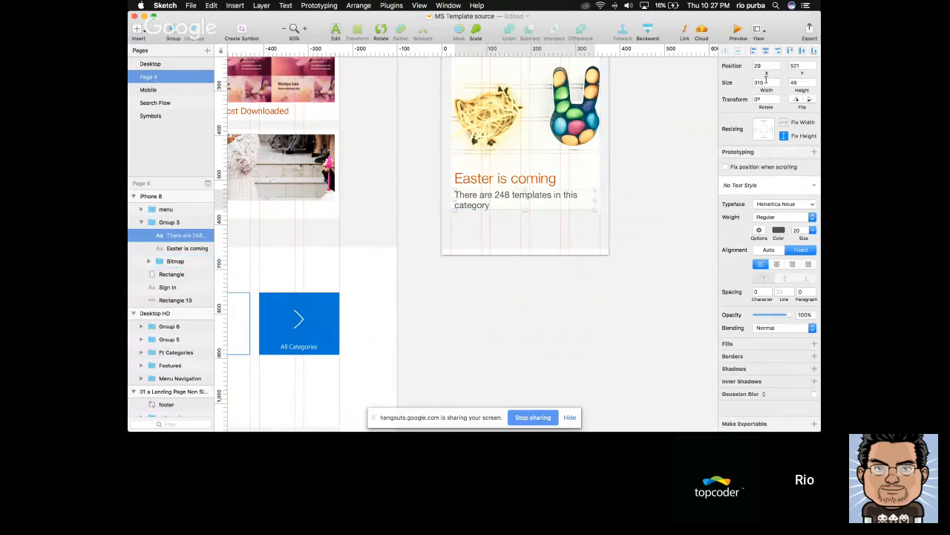
pyautogui.click(641, 189)
# Copy the Office Template and Themes heading from the desktop design into the iPhone 8 artboard and place it at X 20, Y 92
pyautogui.scroll(-5, 641, 190)
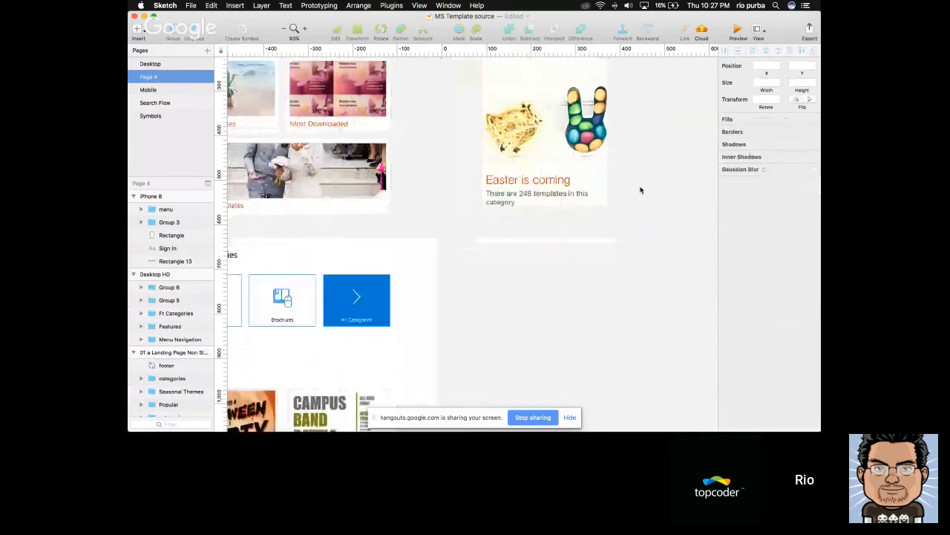
pyautogui.scroll(2, 642, 189)
pyautogui.scroll(-2, 641, 189)
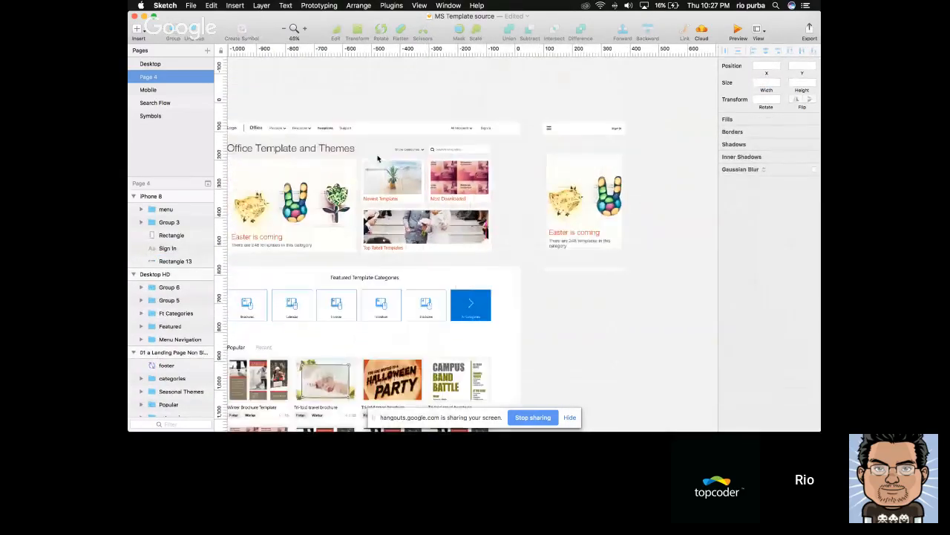
pyautogui.click(322, 151)
pyautogui.scroll(2, 635, 154)
pyautogui.click(609, 218)
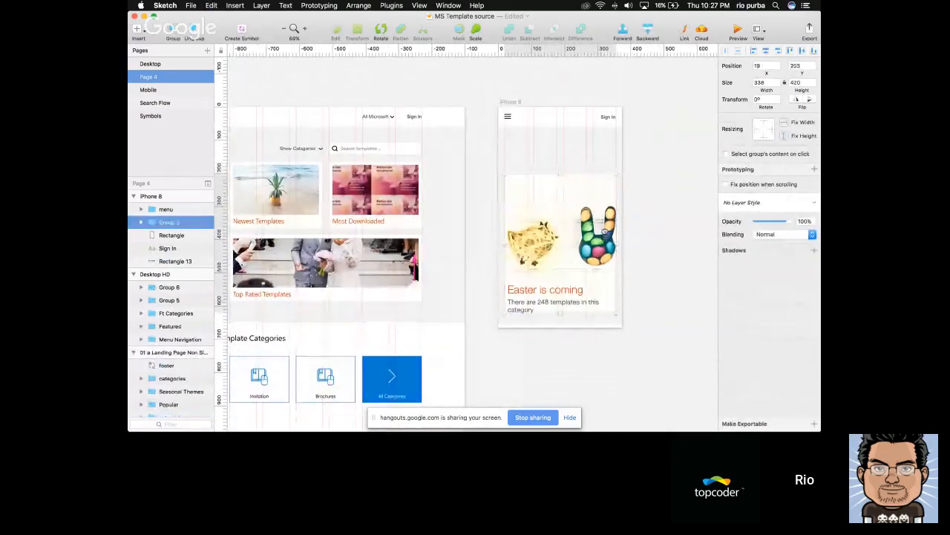
pyautogui.press('super+v')
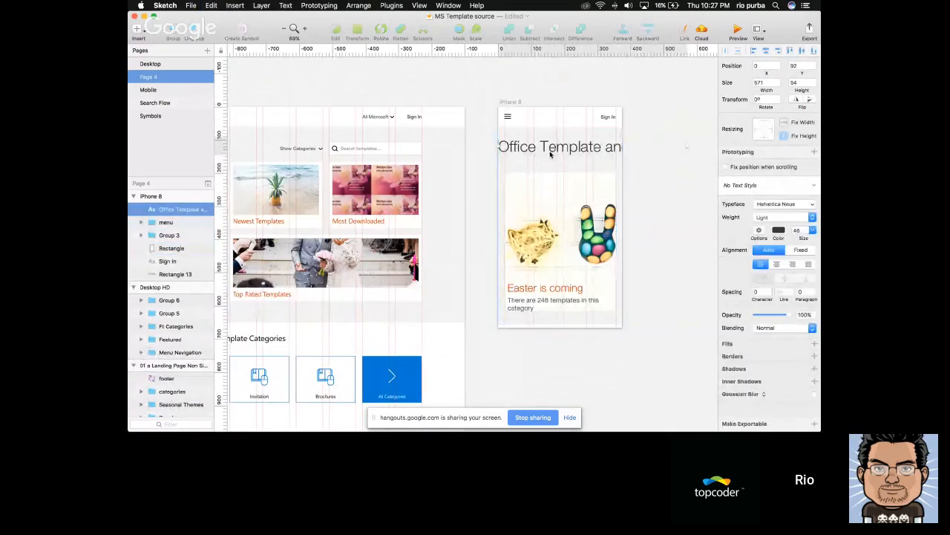
pyautogui.moveTo(552, 153); pyautogui.dragTo(556, 154)
# Narrow the mobile heading's text box to the banner's width so the heading wraps onto two lines
pyautogui.scroll(-2, 555, 154)
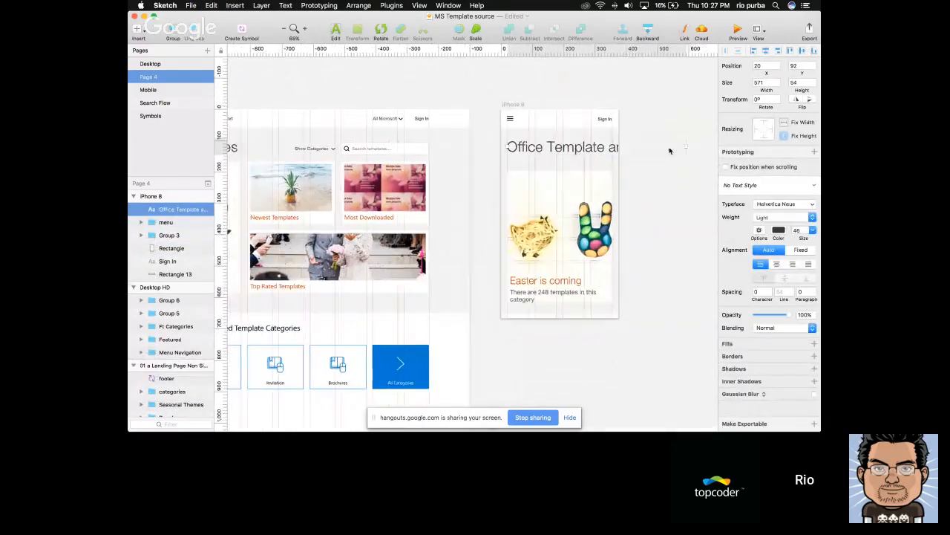
pyautogui.moveTo(684, 146); pyautogui.dragTo(611, 152)
pyautogui.scroll(3, 611, 153)
# Move the mobile Easter banner group down below the two-line heading to Y 208
pyautogui.click(547, 171)
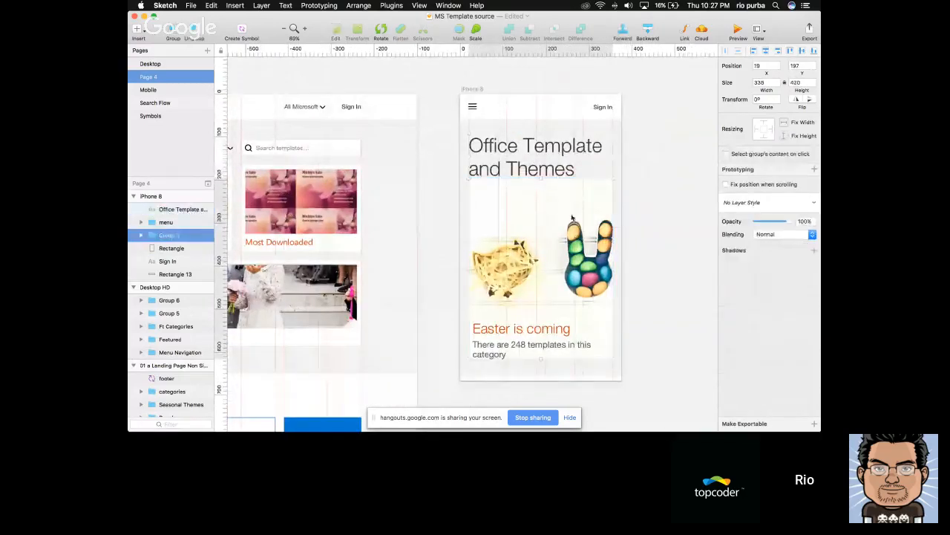
pyautogui.hotkey('shift', 'Down')
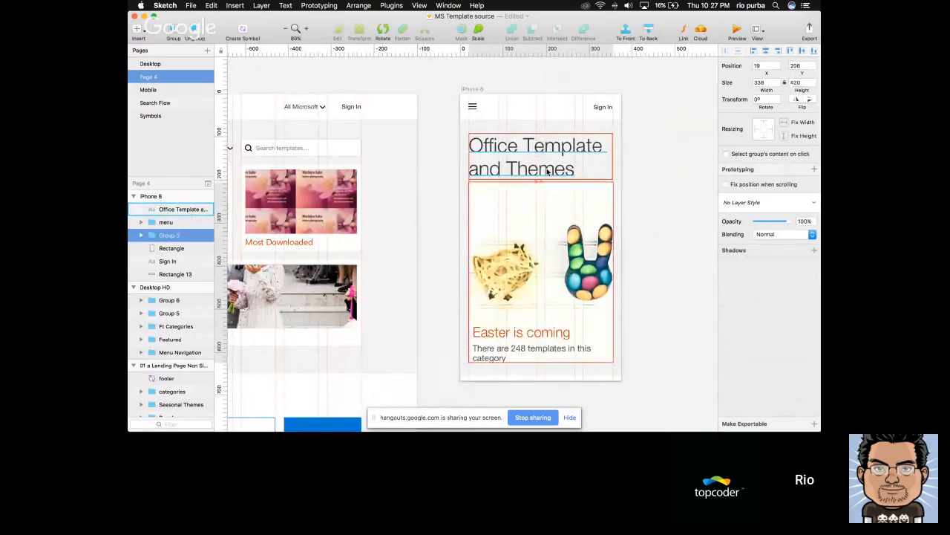
pyautogui.press('Down')
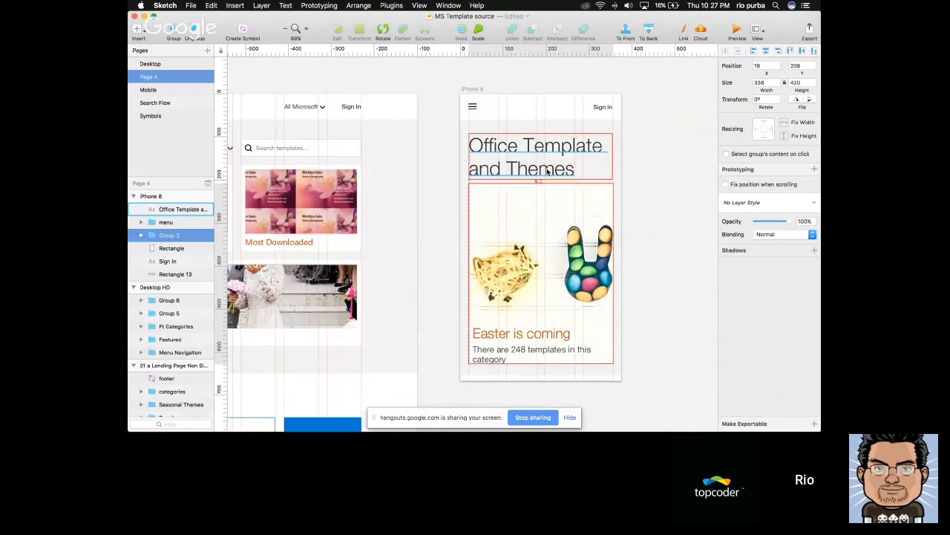
pyautogui.click(641, 206)
# Lengthen the iPhone 8 artboard downward to roughly twice its height and stretch its grey background rectangle down to match
pyautogui.scroll(2, 641, 209)
pyautogui.scroll(-1, 640, 209)
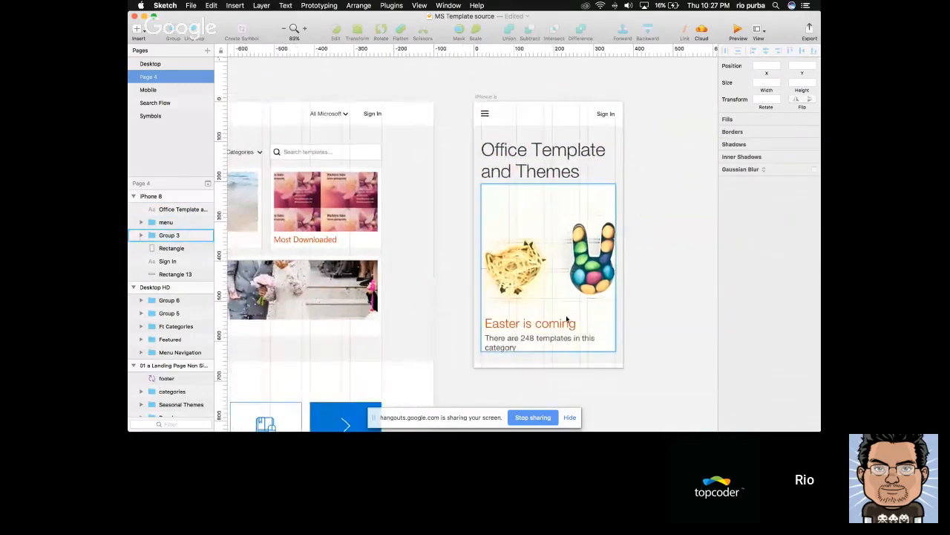
pyautogui.scroll(-5, 548, 320)
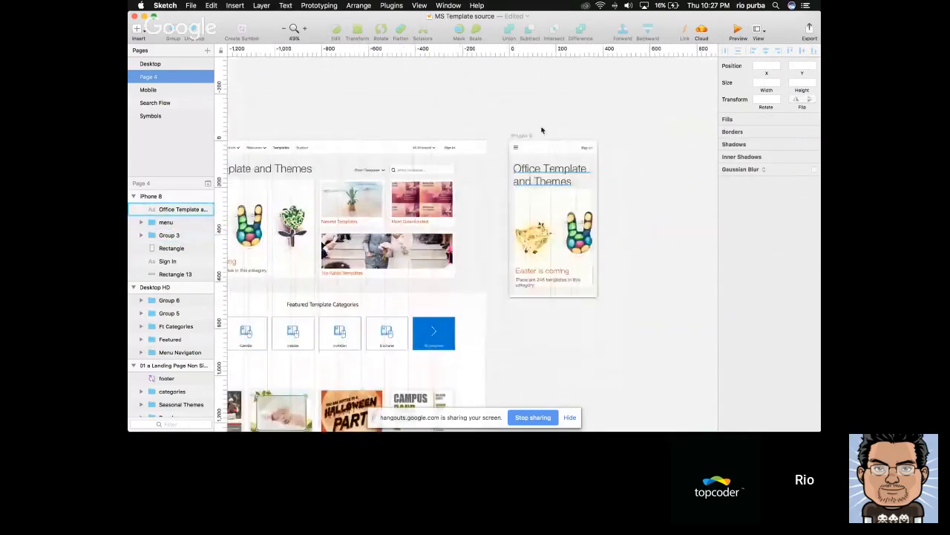
pyautogui.click(524, 137)
pyautogui.scroll(-2, 524, 137)
pyautogui.moveTo(556, 227); pyautogui.dragTo(557, 384)
pyautogui.doubleClick(557, 187)
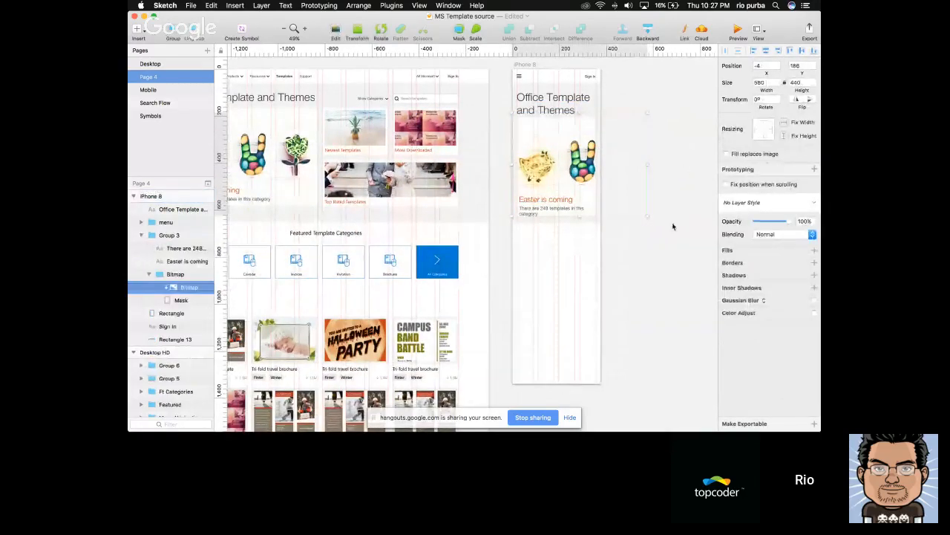
pyautogui.click(580, 221)
pyautogui.moveTo(556, 222); pyautogui.dragTo(554, 349)
pyautogui.rightClick(672, 248)
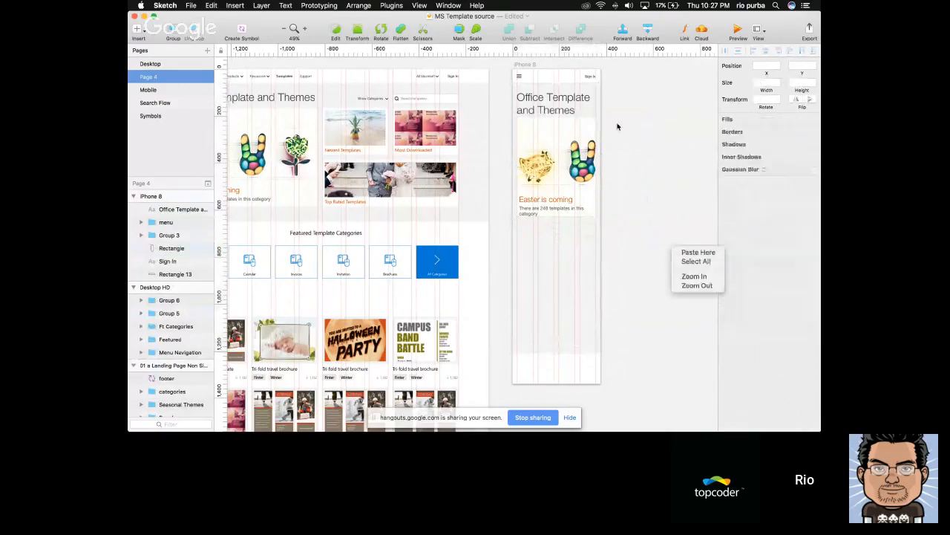
# Nudge the mobile Easter banner group down to Y 210 to widen the gap under the heading
pyautogui.click(534, 152)
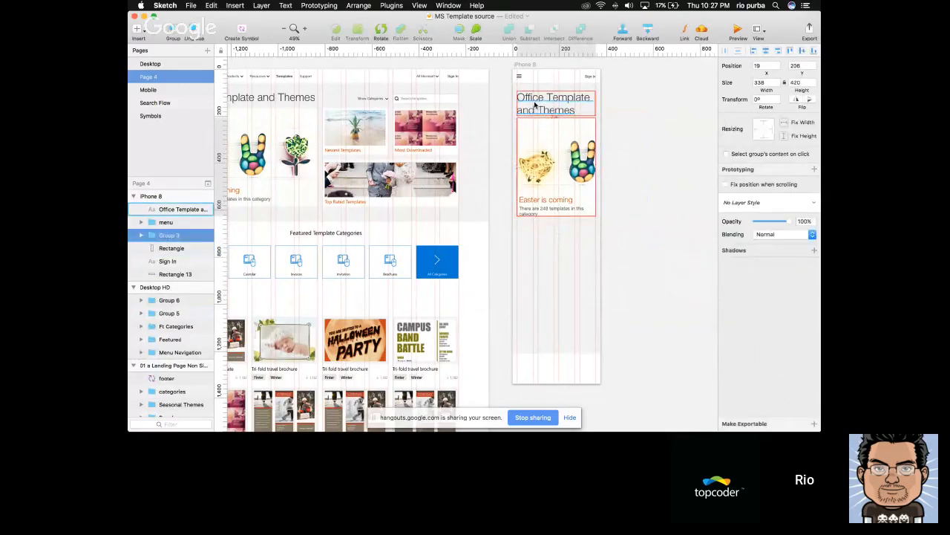
pyautogui.press('Down')
pyautogui.press('Down')
pyautogui.press('Down')
pyautogui.click(625, 113)
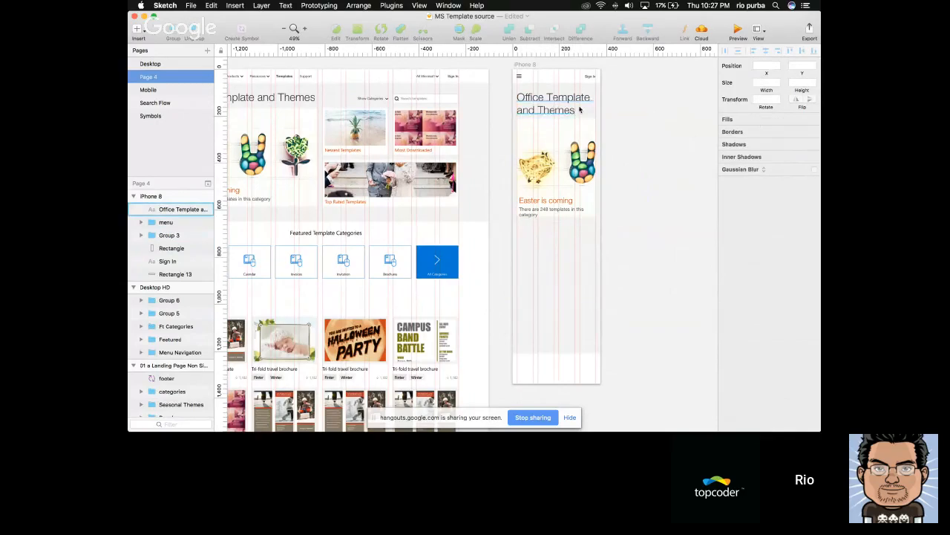
pyautogui.scroll(3, 580, 109)
pyautogui.click(559, 145)
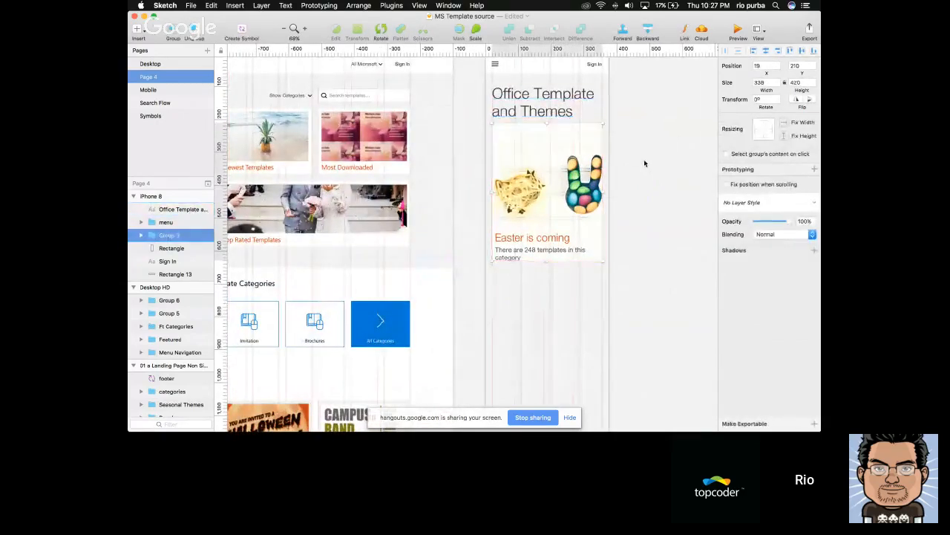
pyautogui.click(644, 158)
# Copy the Newest Templates card from the desktop Featured section into the iPhone 8 artboard
pyautogui.scroll(-4, 643, 159)
pyautogui.click(433, 141)
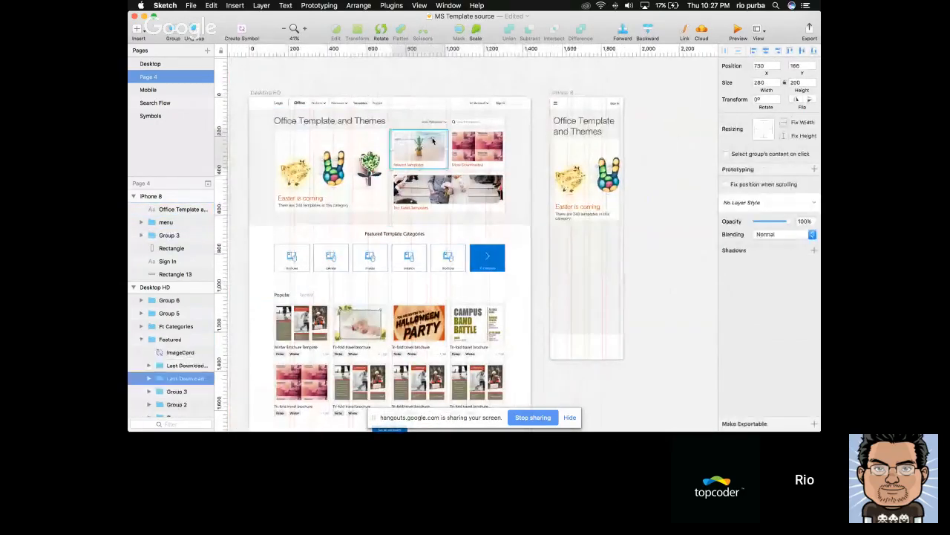
pyautogui.scroll(3, 569, 236)
pyautogui.press('super+v')
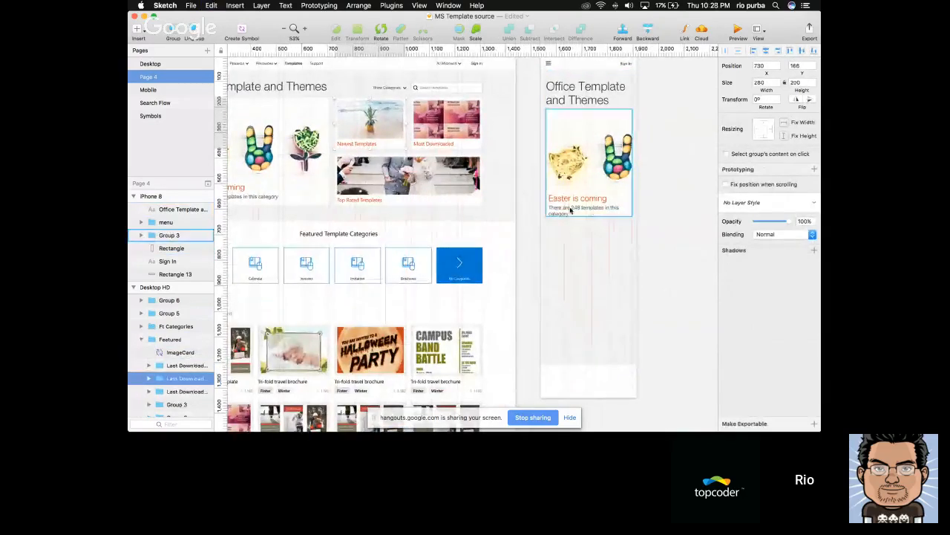
pyautogui.press('super+z')
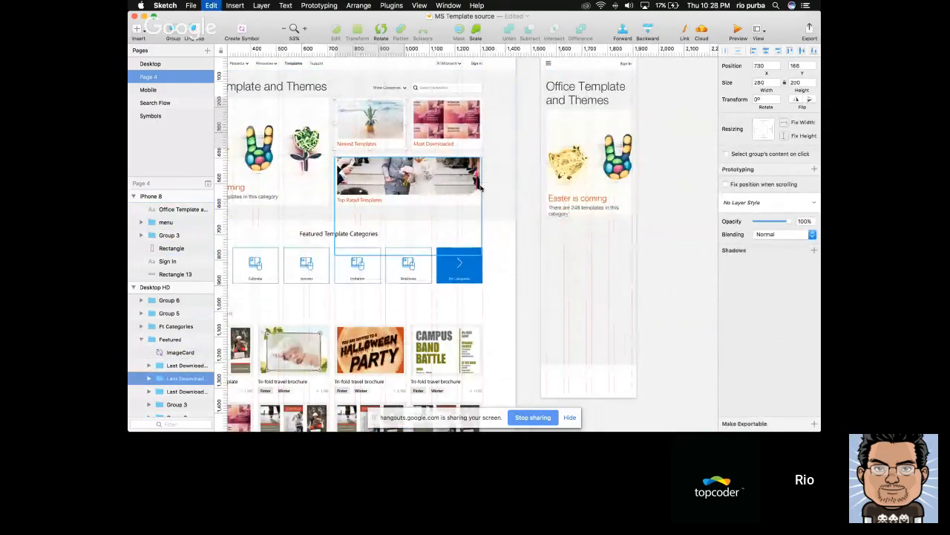
pyautogui.click(584, 188)
pyautogui.press('super+v')
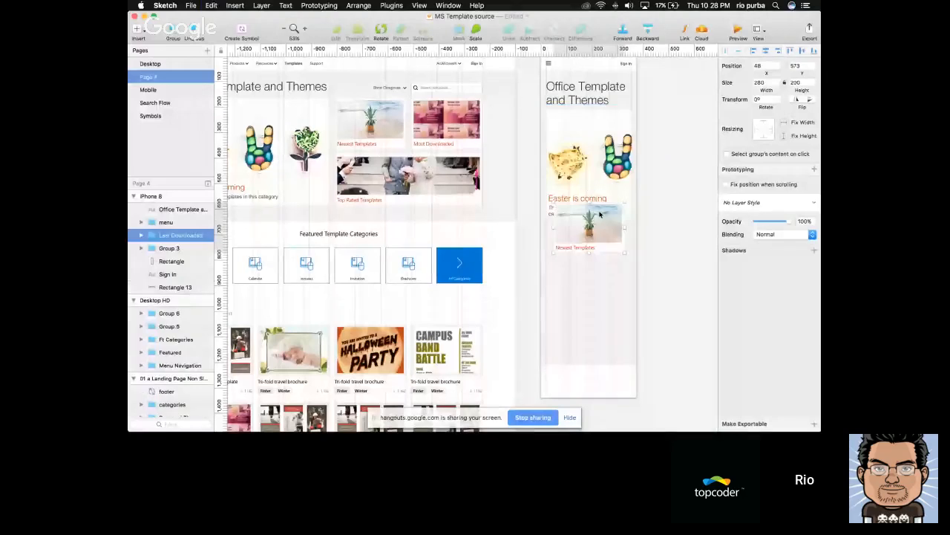
# Position the mobile Newest Templates card below the Easter banner at X 20, Y 640
pyautogui.moveTo(600, 214); pyautogui.dragTo(589, 239)
pyautogui.scroll(5, 588, 239)
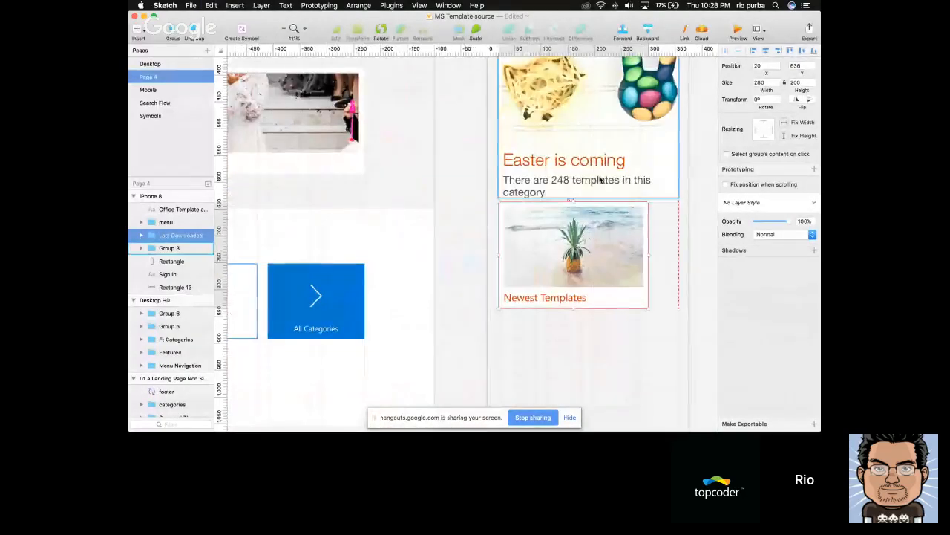
pyautogui.press('Down')
pyautogui.press('Down')
pyautogui.press('Down')
pyautogui.press('Down')
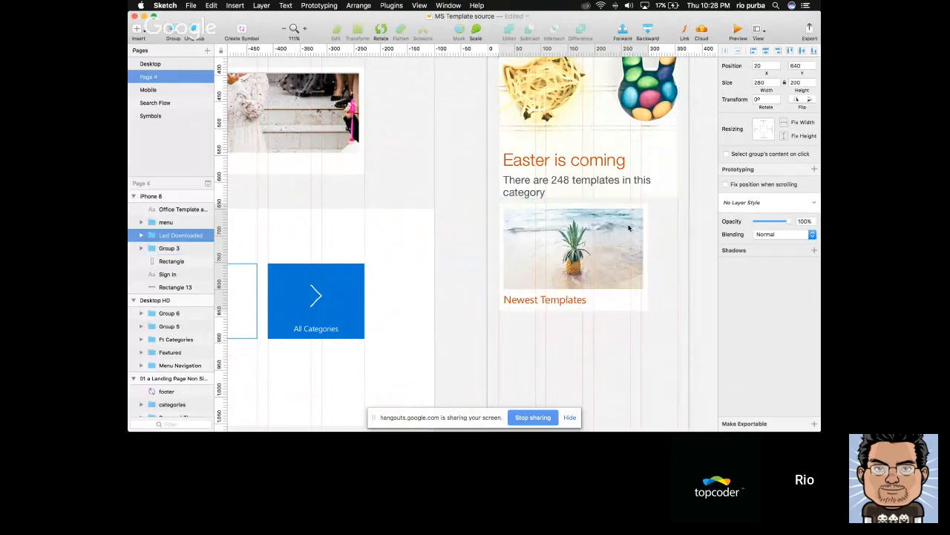
# Move the mobile Easter banner to X 20 and set its image mask's width to 335
pyautogui.click(628, 164)
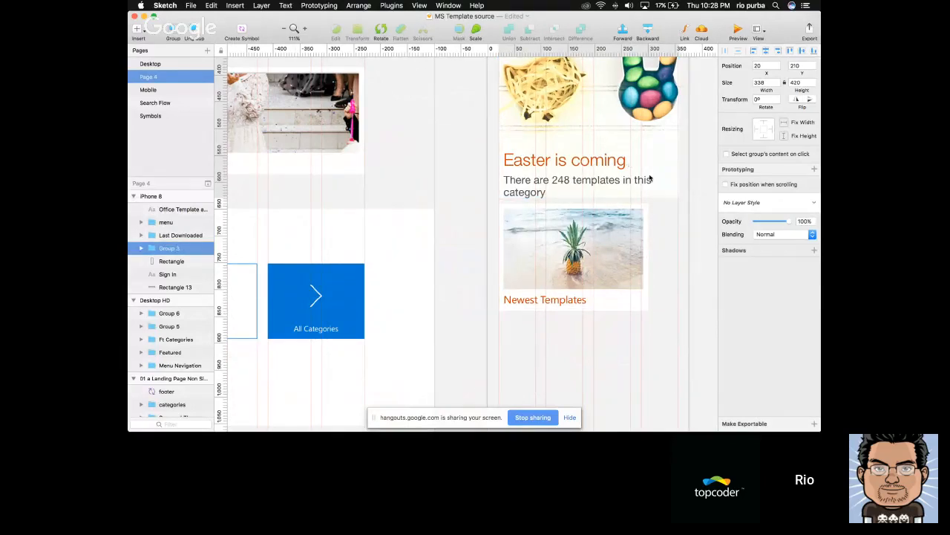
pyautogui.keyDown('super'); pyautogui.click(674, 185); pyautogui.keyUp('super')
pyautogui.press('Tab')
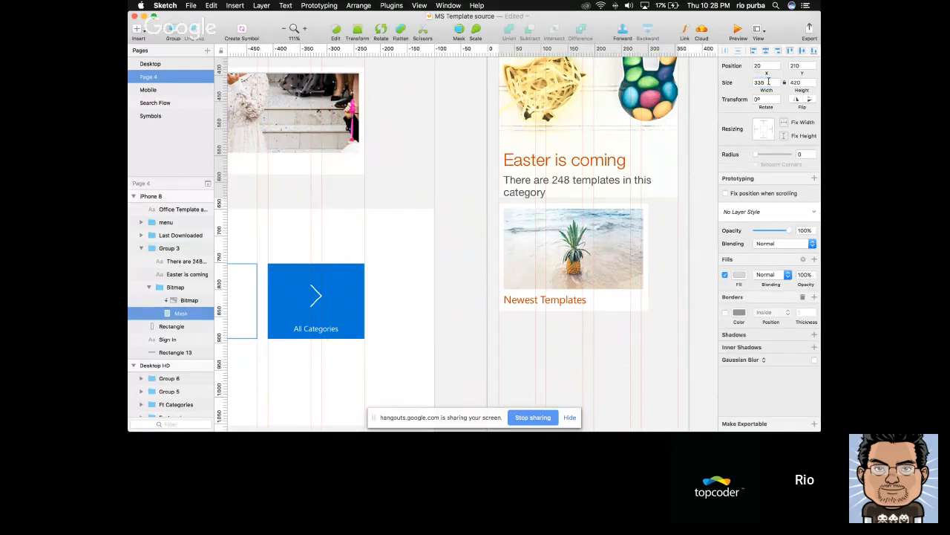
pyautogui.scroll(-3, 709, 184)
# Set the mobile Newest Templates card's background mask to 335 wide and its image mask, Mask Copy 3, to 315 wide
pyautogui.keyDown('super'); pyautogui.click(660, 230); pyautogui.keyUp('super')
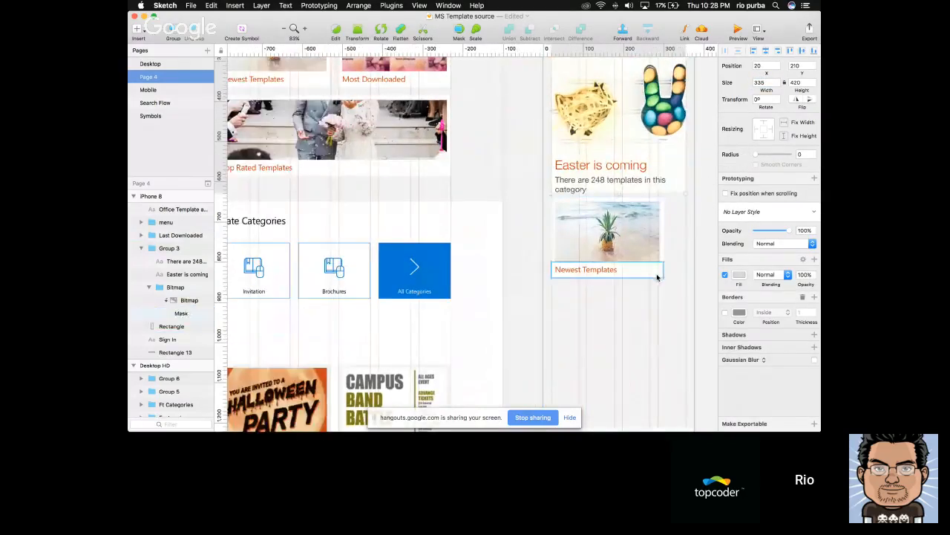
pyautogui.keyDown('super'); pyautogui.click(661, 230); pyautogui.keyUp('super')
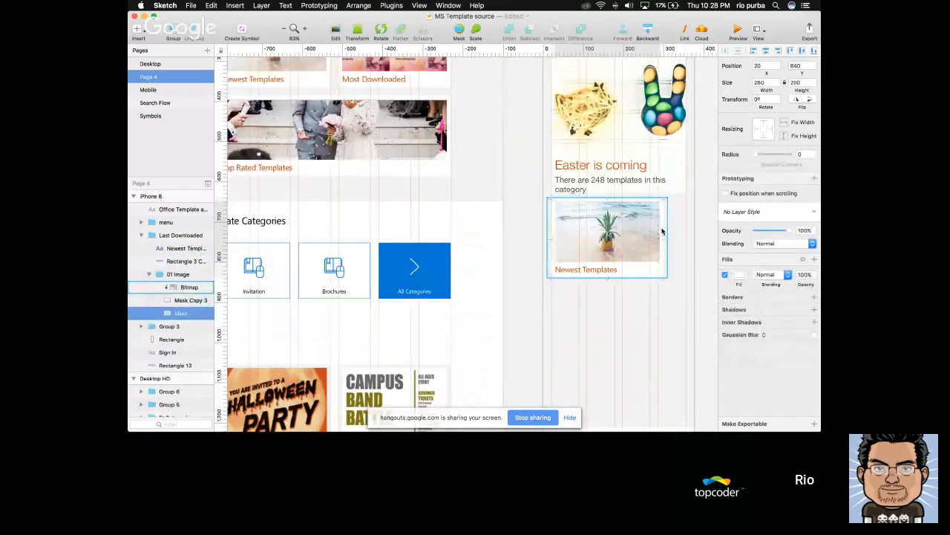
pyautogui.press('Tab')
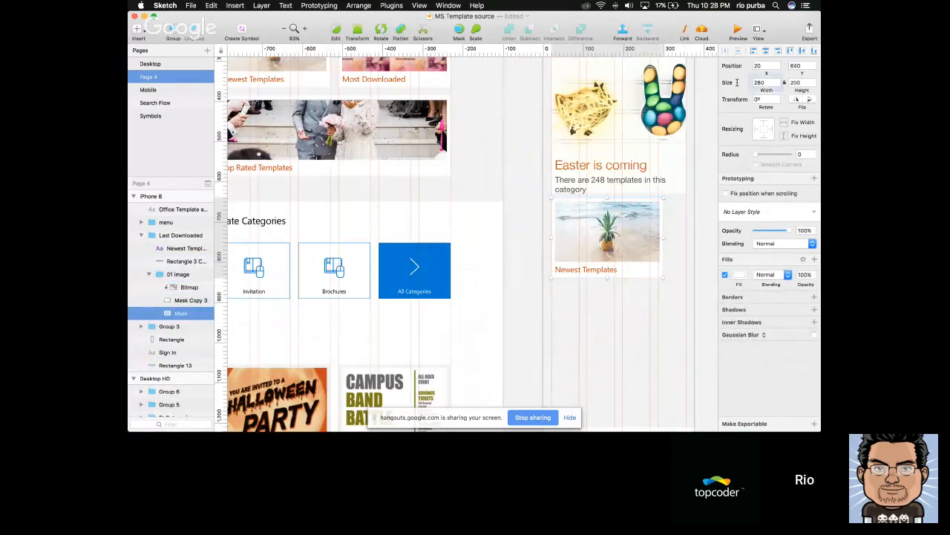
pyautogui.doubleClick(760, 82)
pyautogui.write('335')
pyautogui.press('Return')
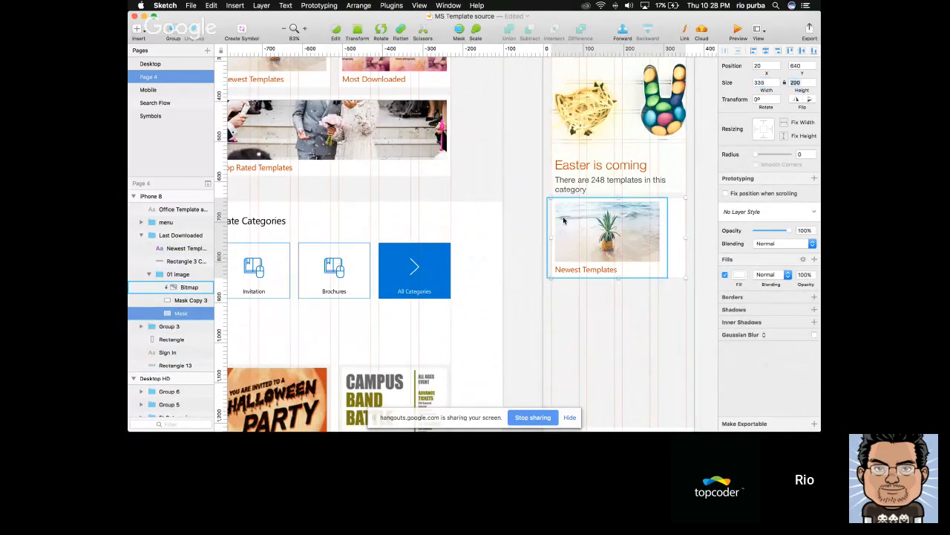
pyautogui.hotkey('shift', 'Tab')
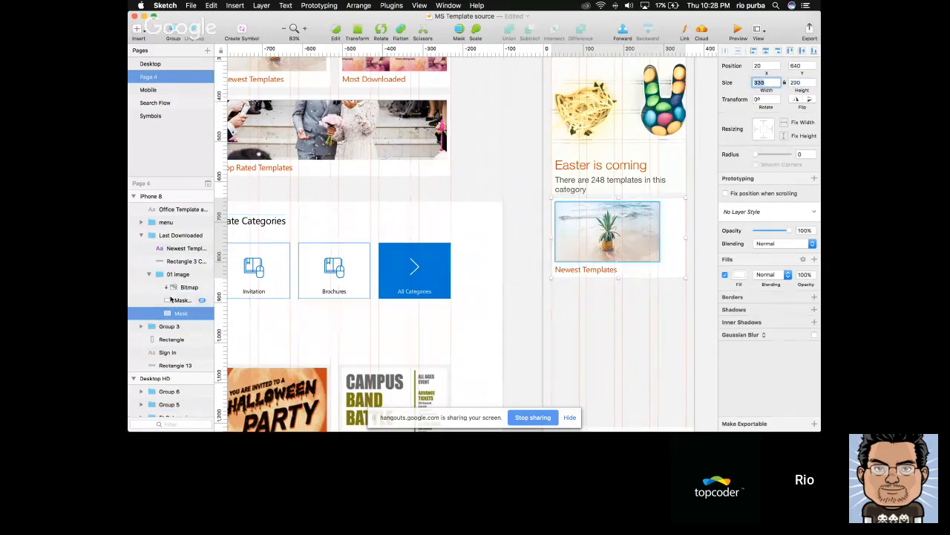
pyautogui.click(178, 300)
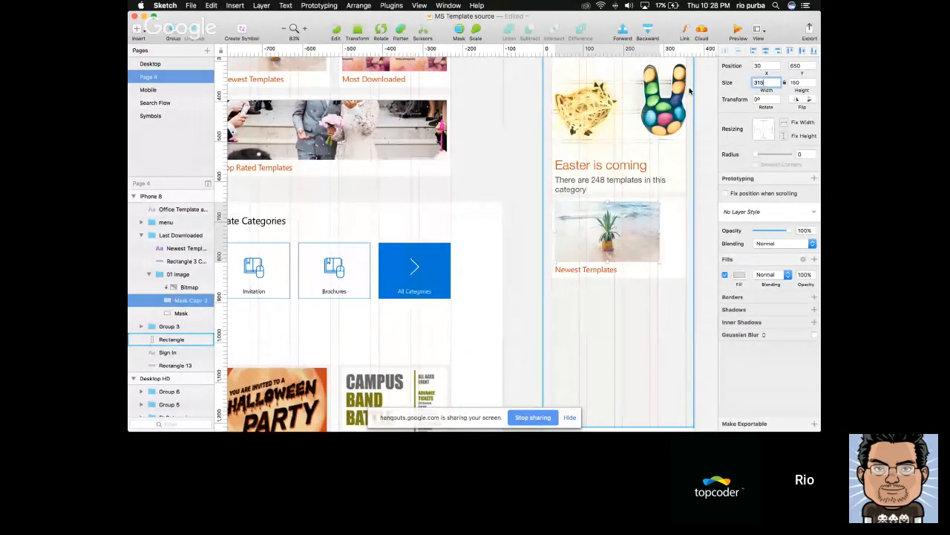
# Shift the card's pineapple bitmap right within its mask and enlarge it to about 324 by 216 at X 28, Y 632
pyautogui.click(656, 243)
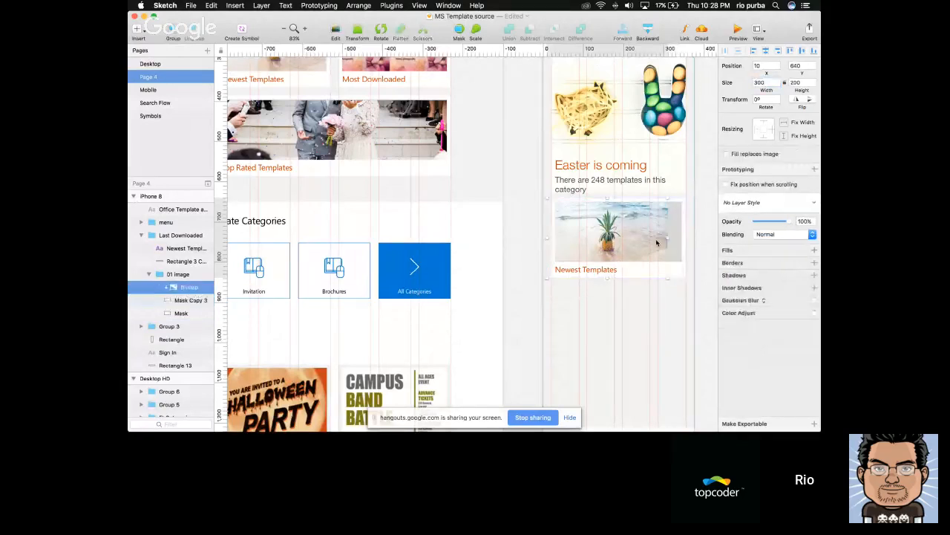
pyautogui.hotkey('shift', 'Right')
pyautogui.hotkey('shift', 'Right')
pyautogui.hotkey('shift', 'Right')
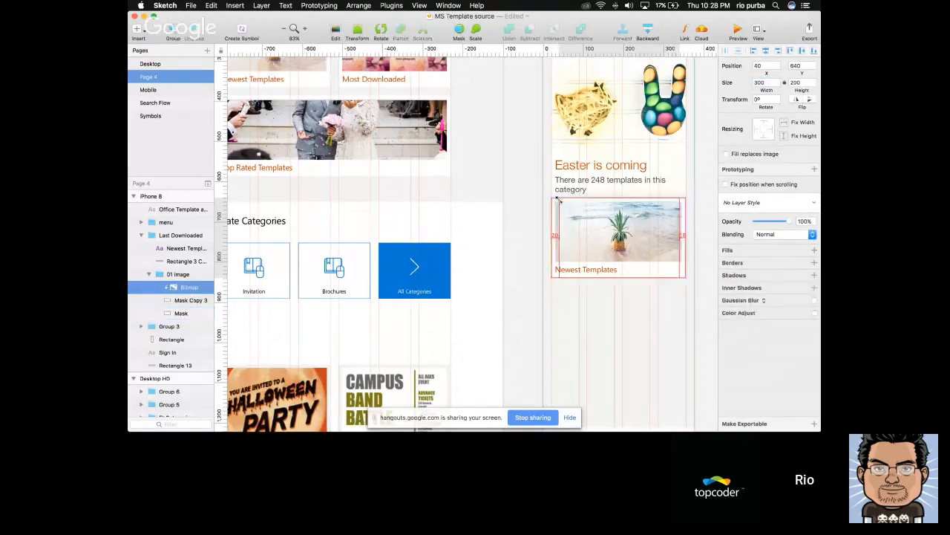
pyautogui.moveTo(559, 198); pyautogui.dragTo(535, 191)
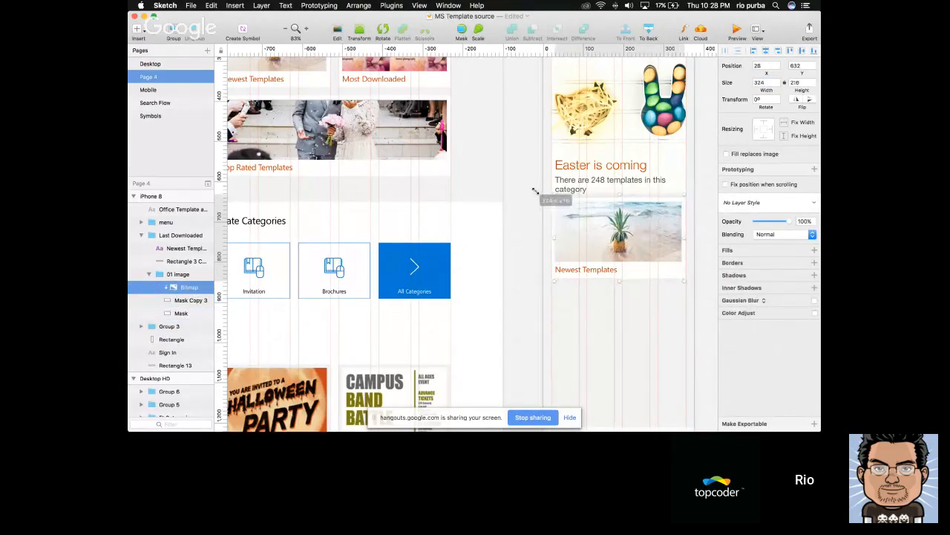
pyautogui.click(697, 273)
pyautogui.scroll(-5, 697, 273)
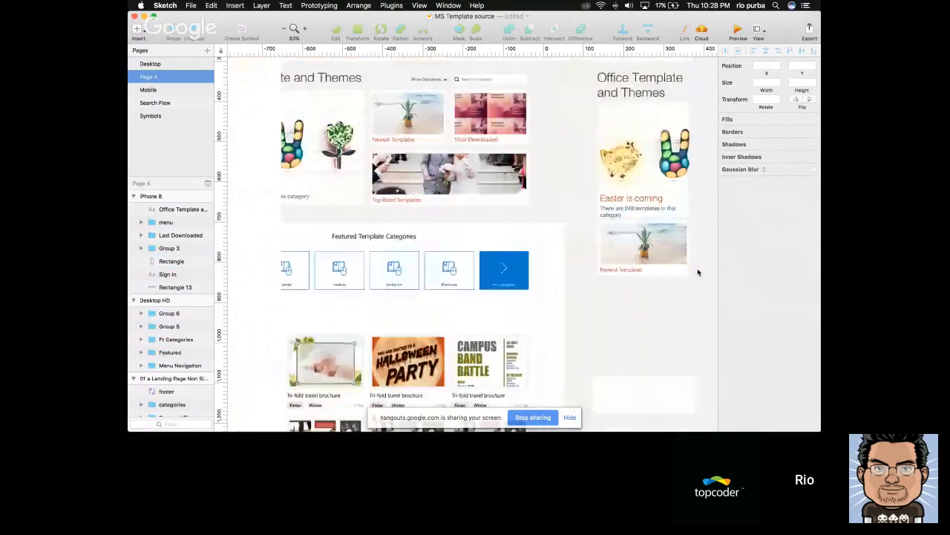
# Move the mobile Newest Templates card down to Y 660
pyautogui.hscroll(3, 697, 272)
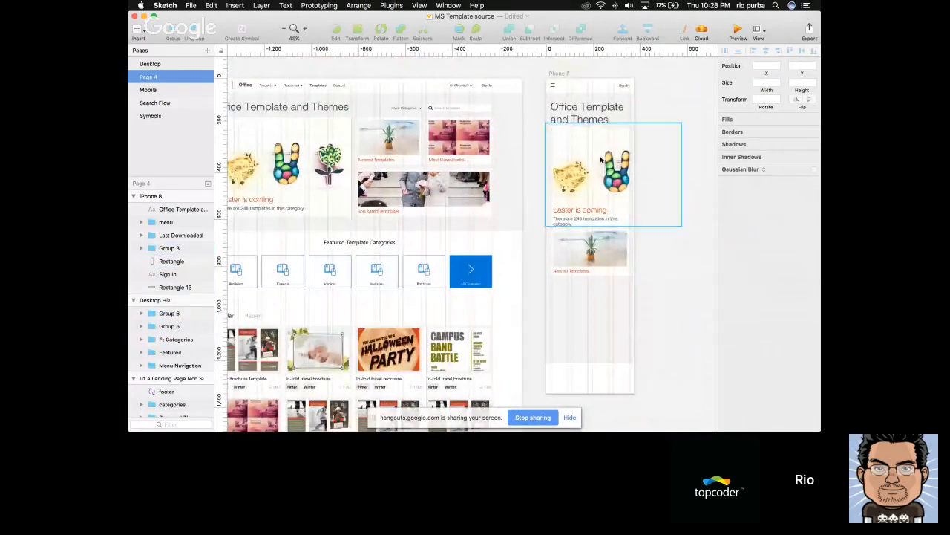
pyautogui.moveTo(623, 237); pyautogui.dragTo(623, 241)
pyautogui.scroll(4, 624, 242)
# Set the height of the mobile Easter banner's image mask to 430
pyautogui.keyDown('super'); pyautogui.click(626, 217); pyautogui.keyUp('super')
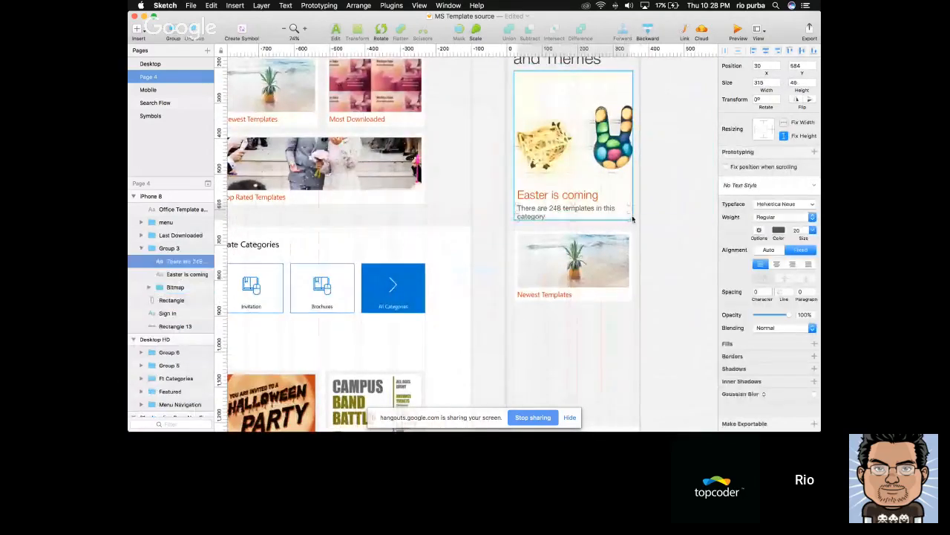
pyautogui.keyDown('super'); pyautogui.click(632, 219); pyautogui.keyUp('super')
pyautogui.click(181, 313)
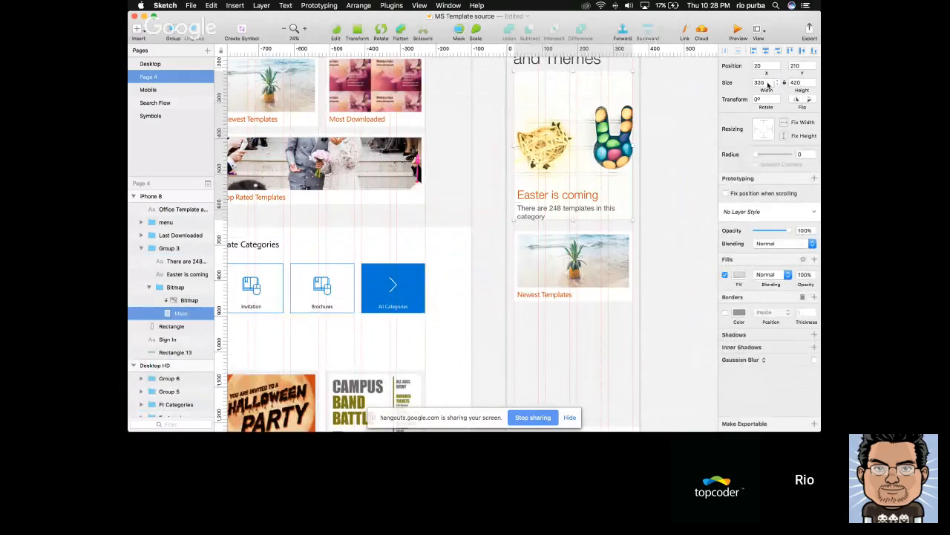
pyautogui.press('Tab')
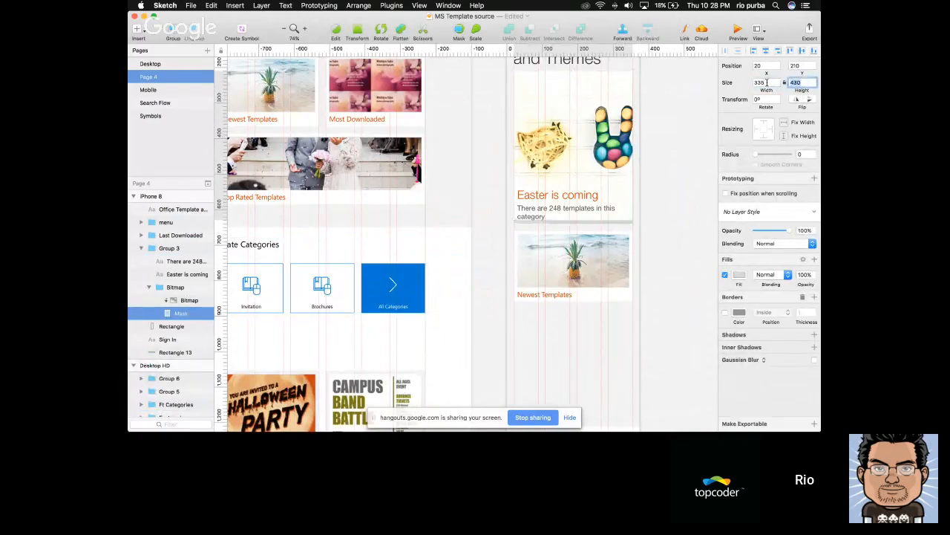
pyautogui.hotkey('shift', 'Down')
# Move the Easter banner's bitmap down 20 px within its mask
pyautogui.click(625, 214)
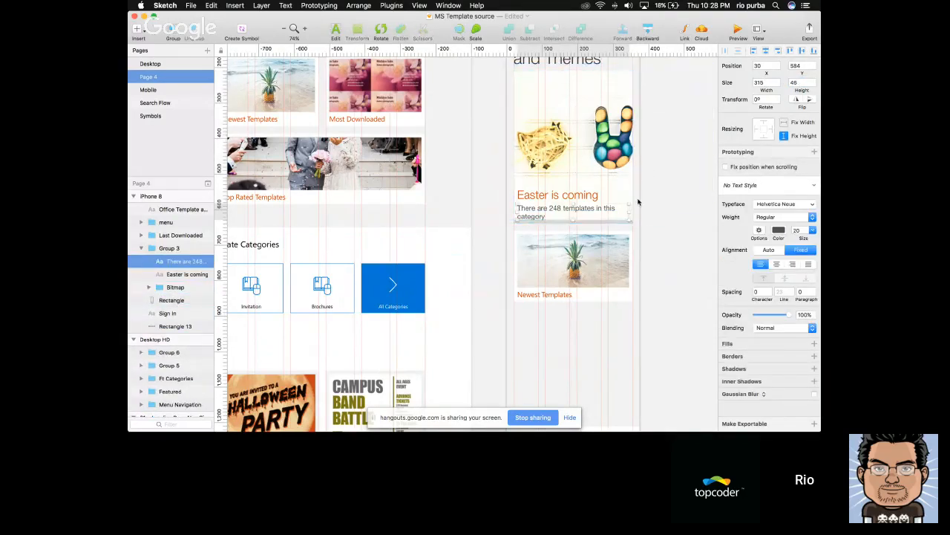
pyautogui.doubleClick(630, 201)
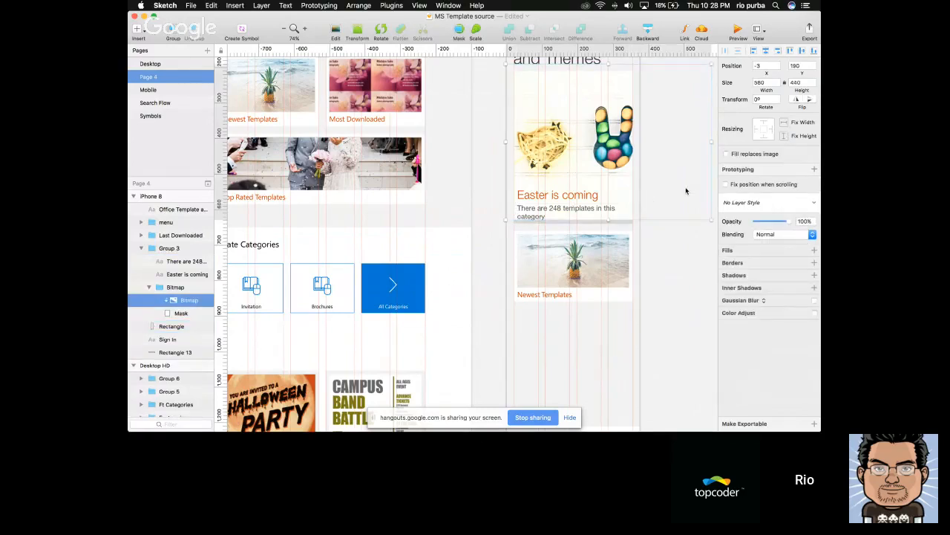
pyautogui.hotkey('shift', 'Down')
pyautogui.hotkey('shift', 'Down')
pyautogui.click(686, 191)
# Try placing a copy of the desktop Easter banner on the iPhone 8 artboard at X 20, Y 848, shrunk to about 336 by 243
pyautogui.scroll(-5, 686, 190)
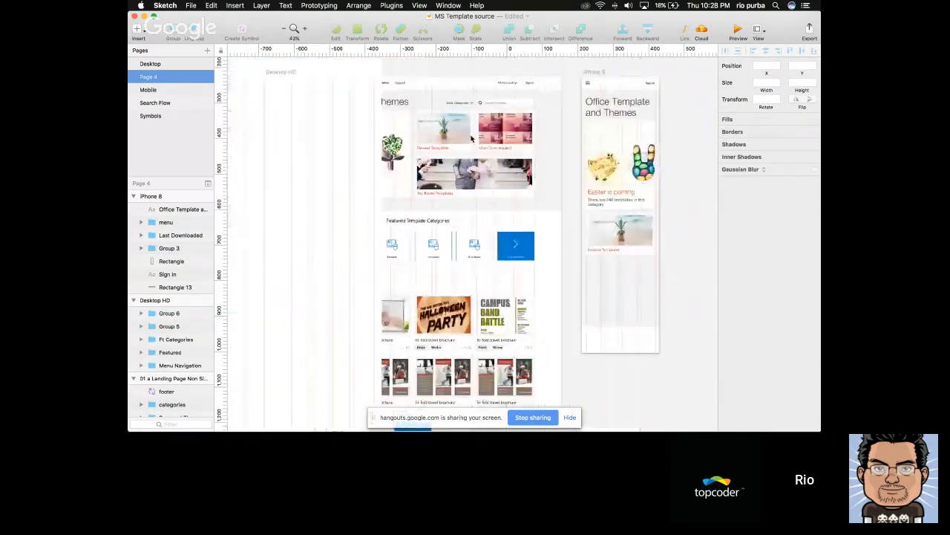
pyautogui.click(377, 141)
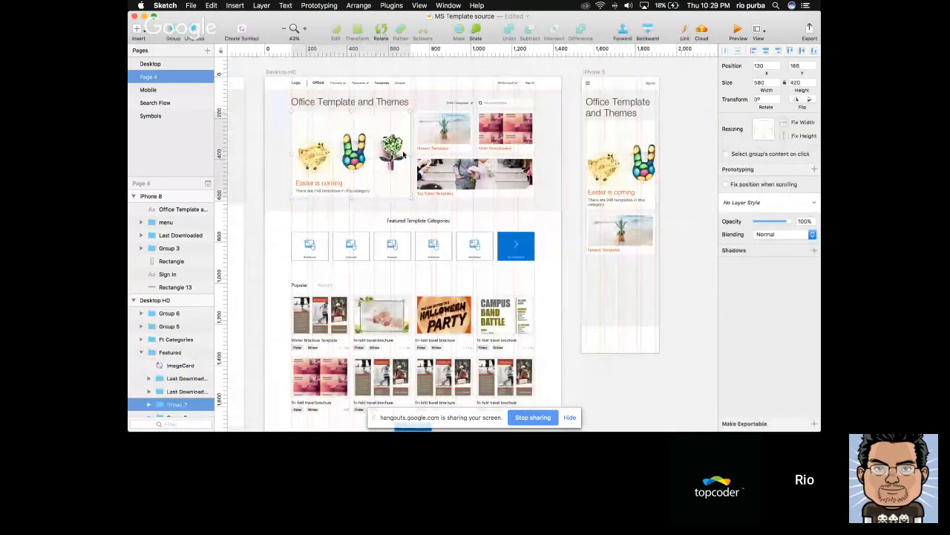
pyautogui.hscroll(3, 565, 246)
pyautogui.click(602, 273)
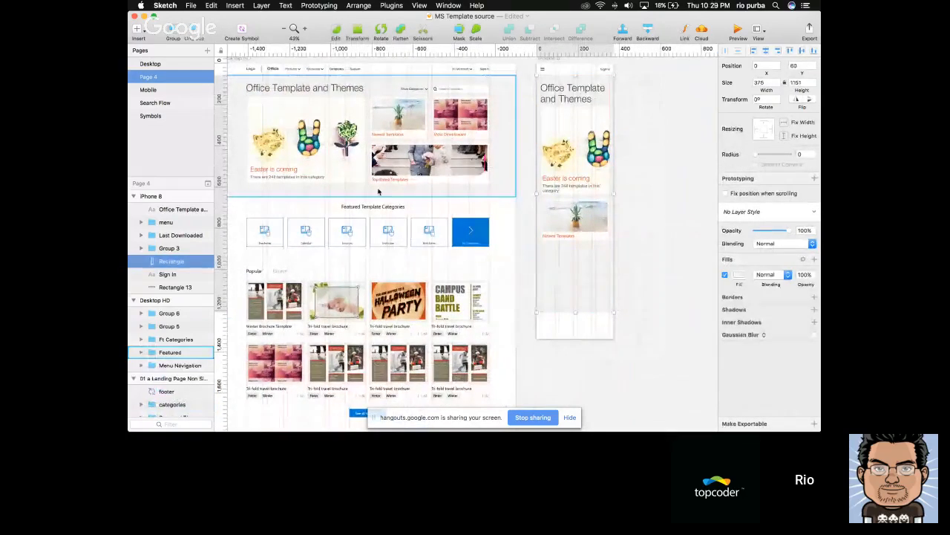
pyautogui.scroll(3, 664, 312)
pyautogui.press('super+v')
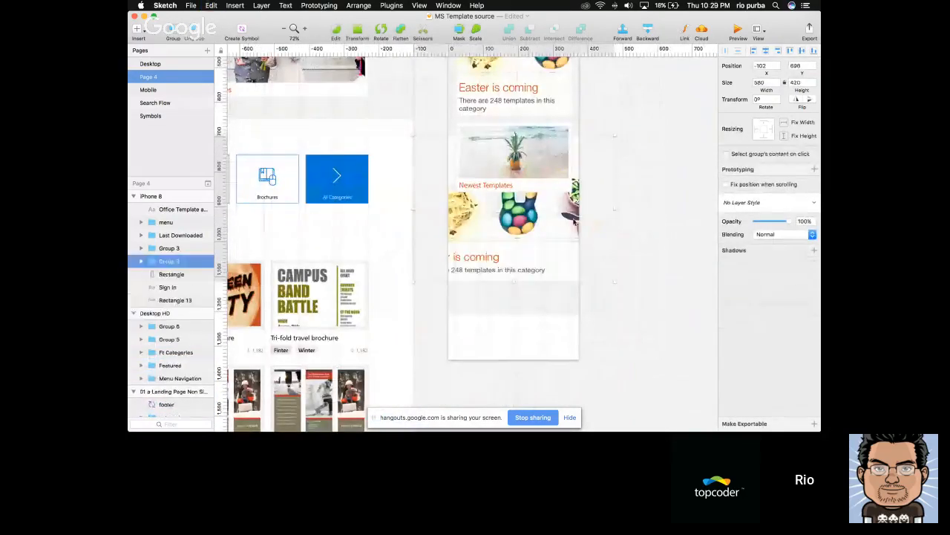
pyautogui.moveTo(574, 219); pyautogui.dragTo(587, 268)
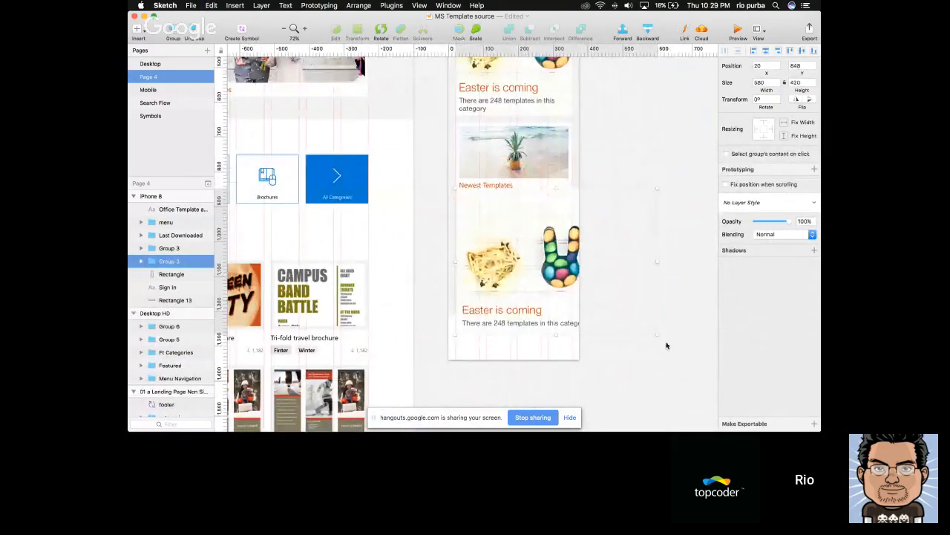
pyautogui.moveTo(657, 335); pyautogui.dragTo(571, 286)
pyautogui.scroll(-3, 605, 284)
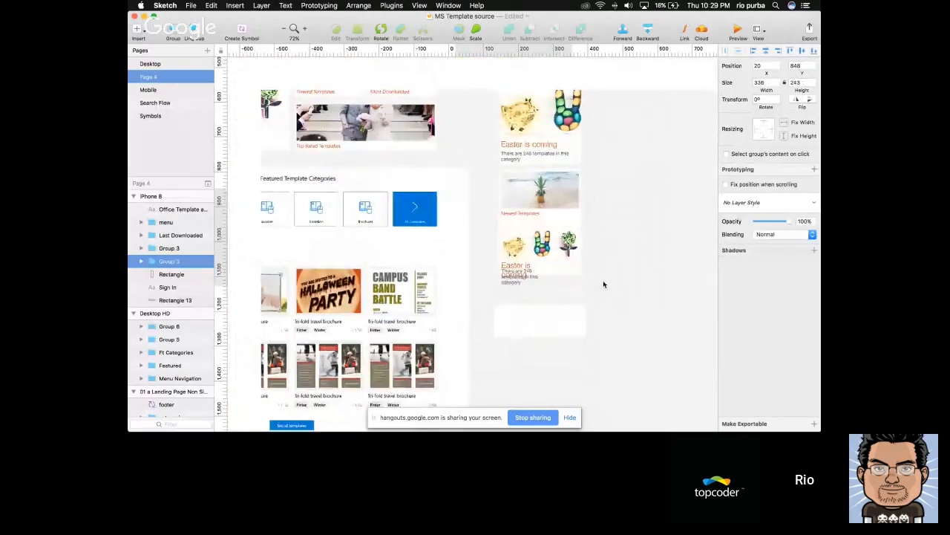
pyautogui.press('Delete')
# Move the mobile Newest Templates card up to Y 650, leaving a 10 px gap below the Easter banner
pyautogui.scroll(4, 619, 272)
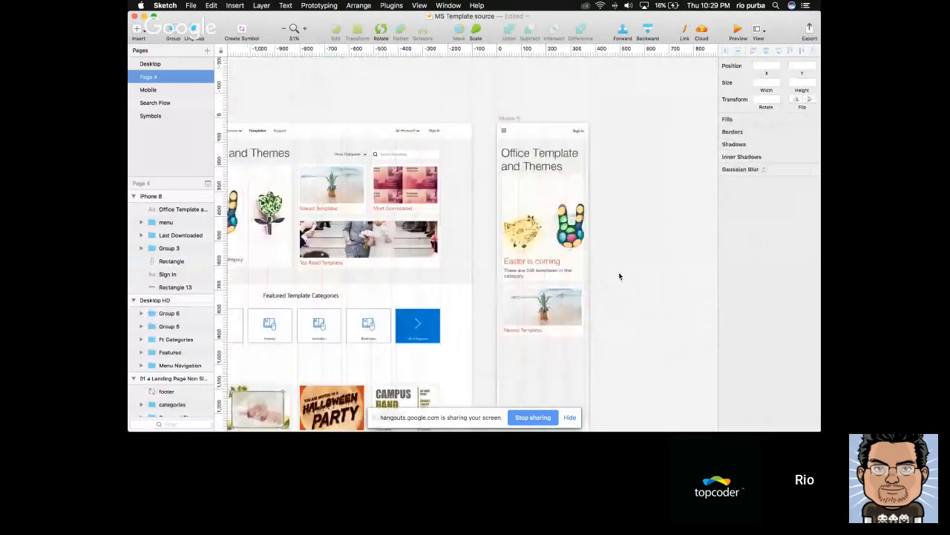
pyautogui.click(550, 298)
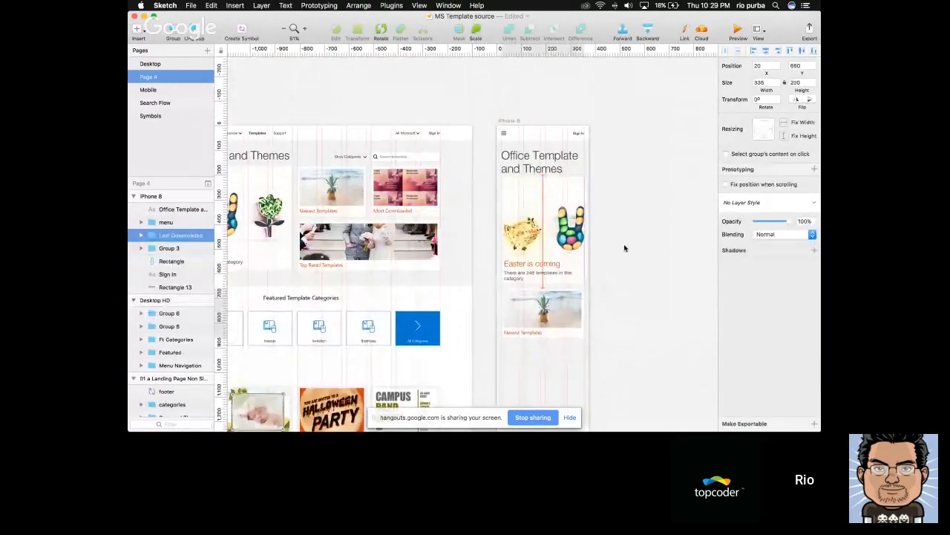
pyautogui.click(625, 248)
pyautogui.scroll(3, 624, 248)
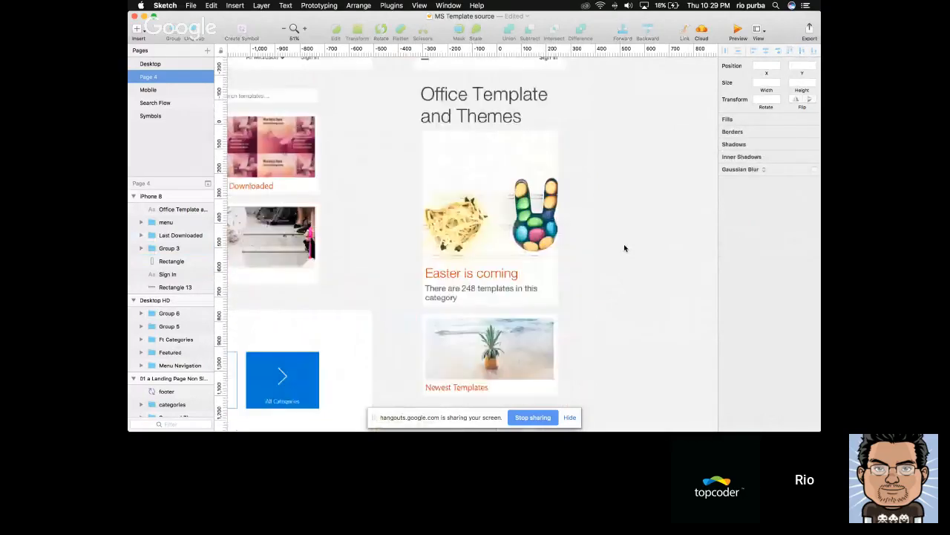
pyautogui.hscroll(-2, 624, 248)
pyautogui.scroll(1, 625, 248)
pyautogui.click(532, 305)
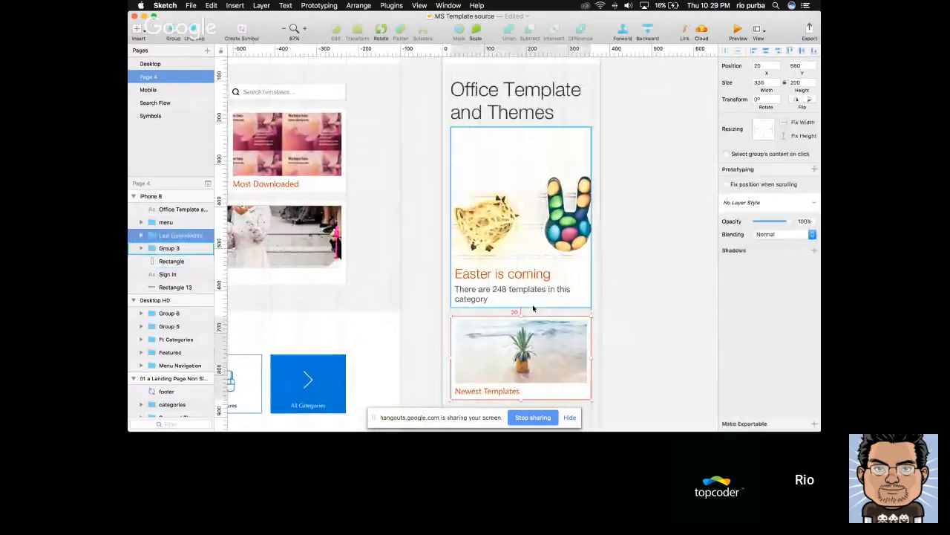
pyautogui.hotkey('shift', 'Up')
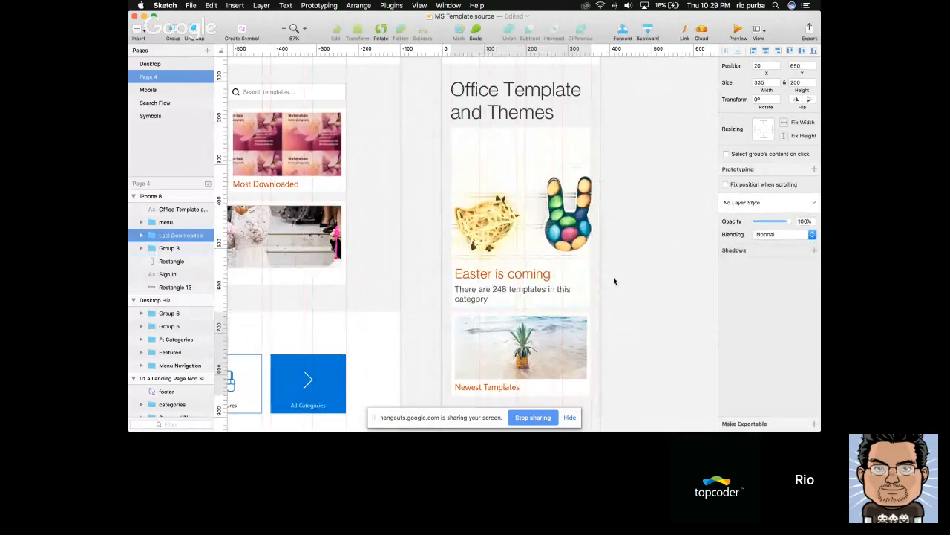
# Replace the mobile page heading with a copy of the desktop "Office Template and Themes" heading at X 20, Y 92
pyautogui.scroll(-2, 614, 281)
pyautogui.click(557, 140)
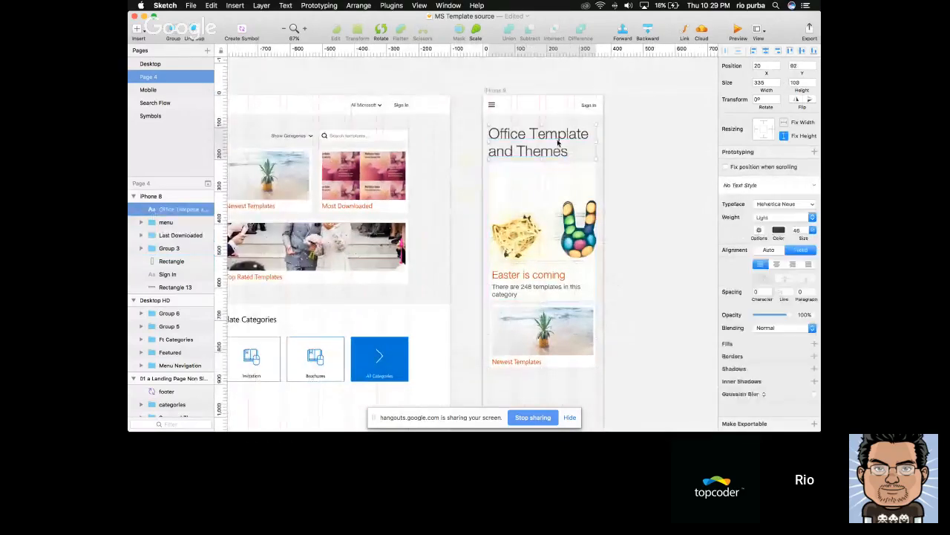
pyautogui.scroll(-5, 558, 141)
pyautogui.scroll(4, 351, 141)
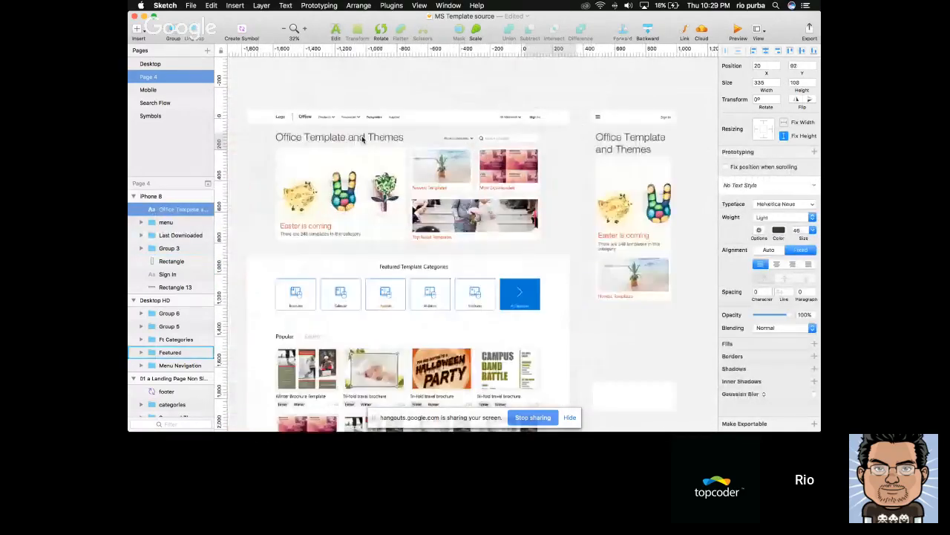
pyautogui.doubleClick(352, 141)
pyautogui.hscroll(1, 386, 141)
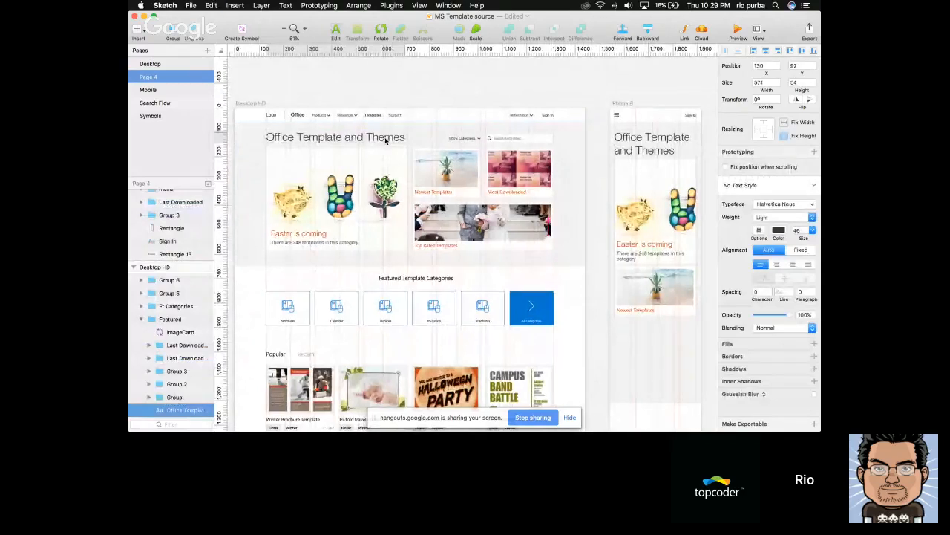
pyautogui.hscroll(4, 387, 139)
pyautogui.click(535, 144)
pyautogui.press('Delete')
pyautogui.scroll(4, 535, 145)
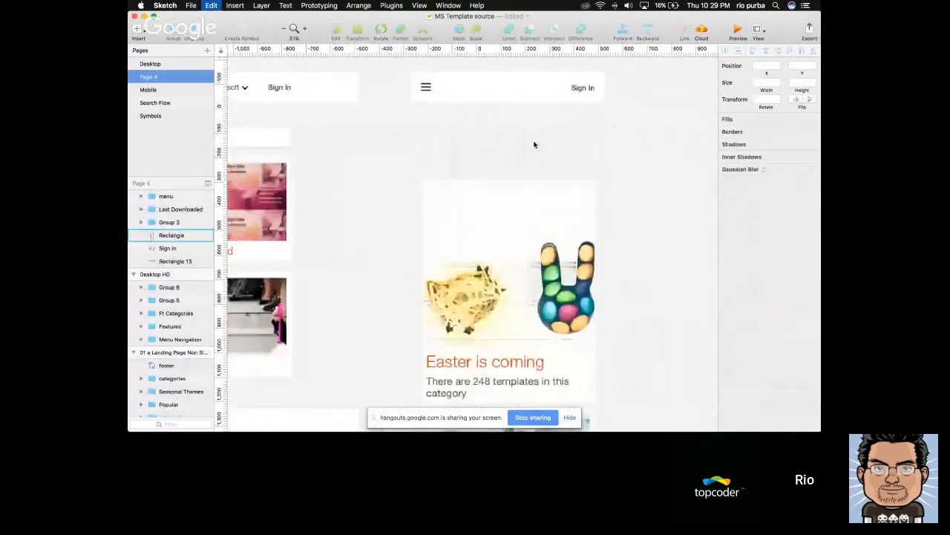
pyautogui.press('super+z')
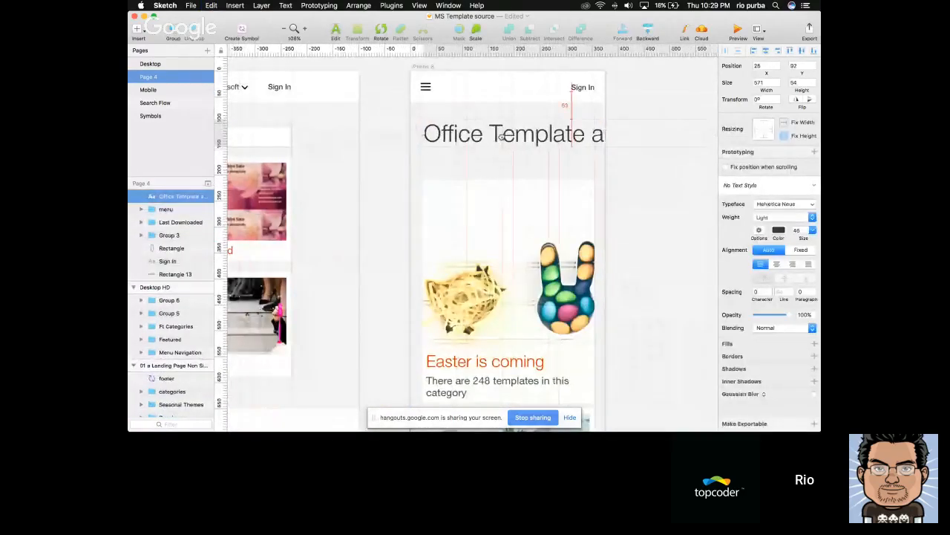
pyautogui.scroll(-5, 476, 138)
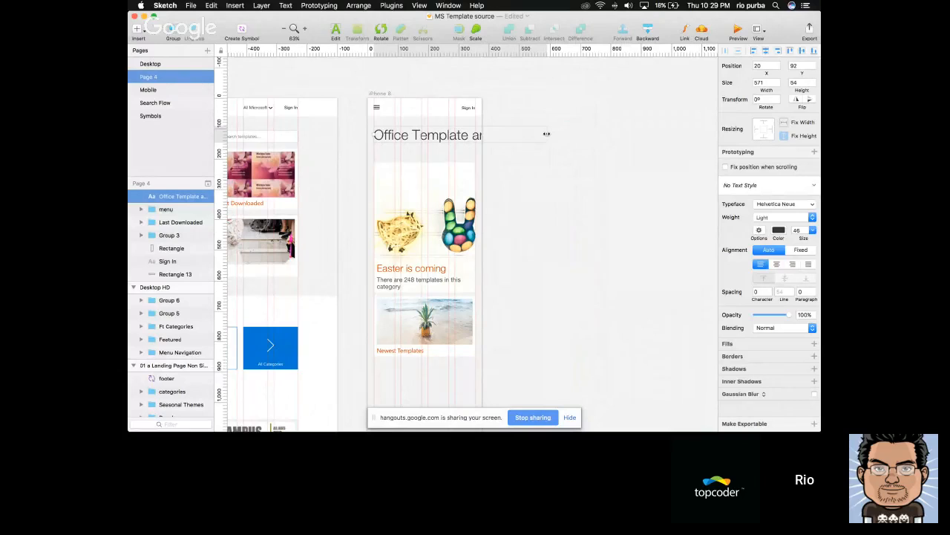
# Try narrowing the pasted heading's text box to 335 so that it wraps onto two lines
pyautogui.moveTo(547, 133); pyautogui.dragTo(476, 139)
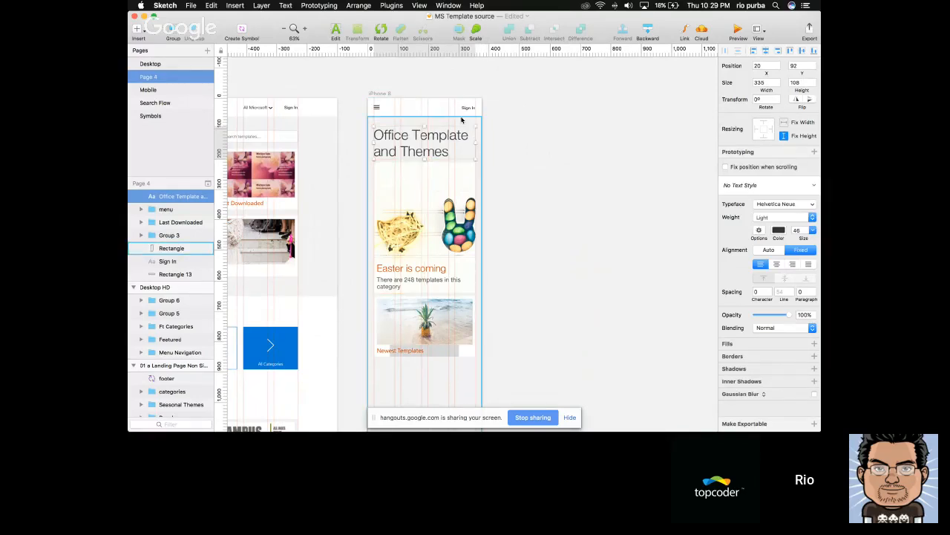
pyautogui.click(505, 133)
pyautogui.press('super+z')
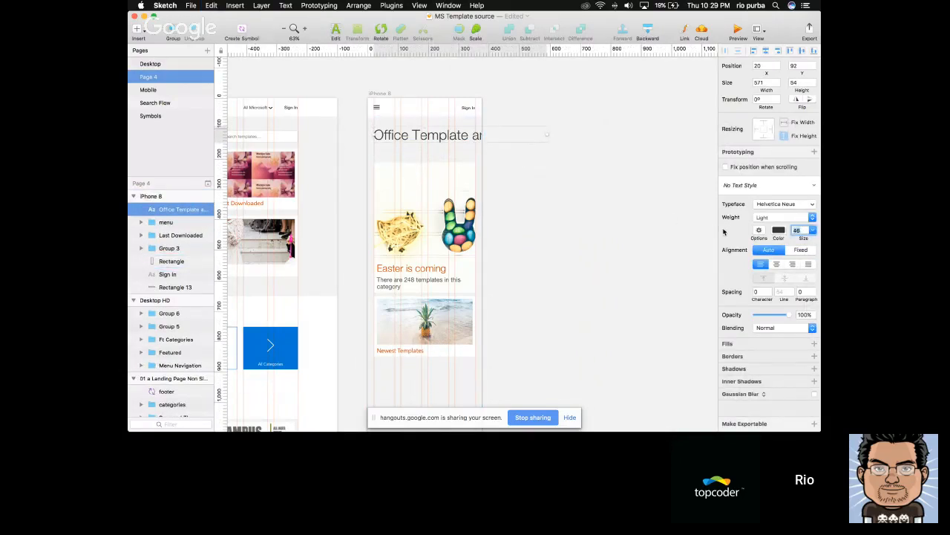
# Try the mobile heading at font size 24 on a single line
pyautogui.press('Return')
pyautogui.click(586, 206)
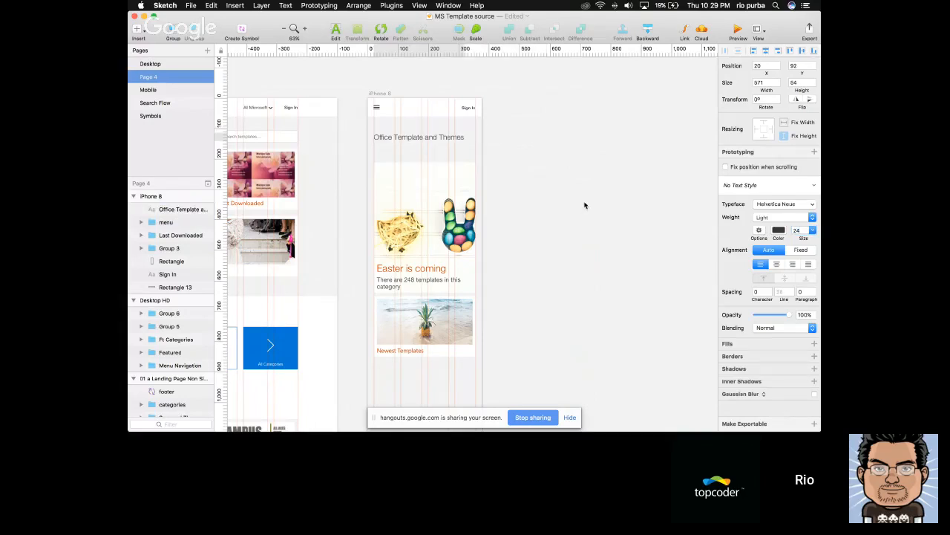
pyautogui.press('super+z')
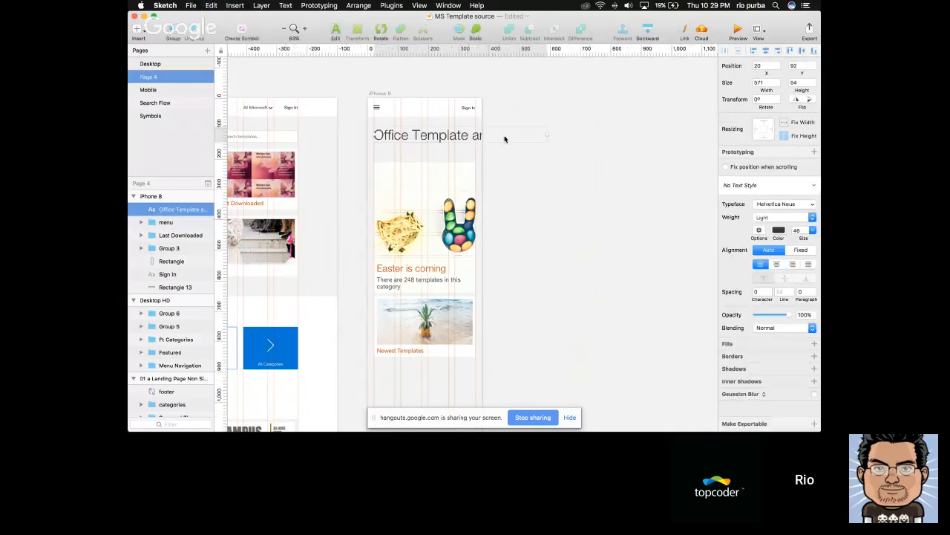
# Set the mobile heading's text box to a fixed width of 335, wrapping the text onto two lines
pyautogui.moveTo(547, 134); pyautogui.dragTo(476, 134)
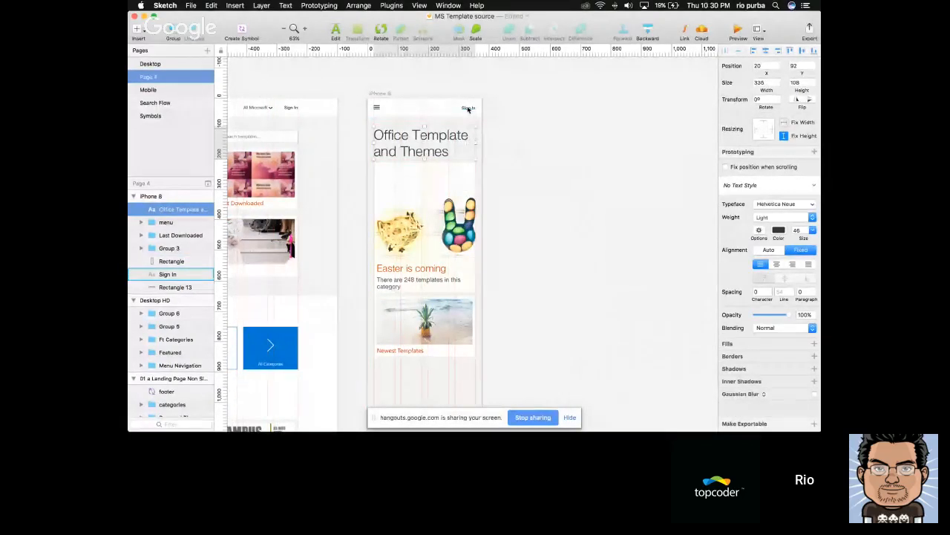
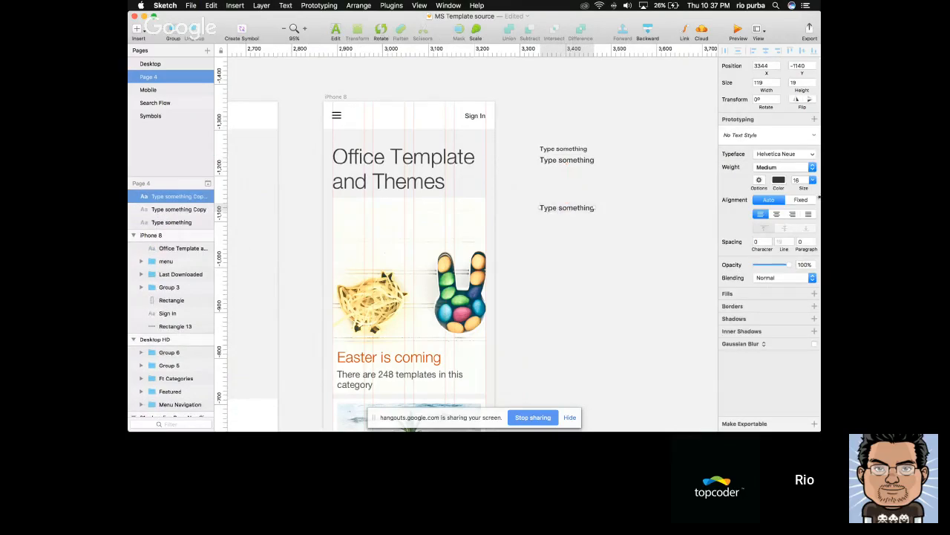
# Set the third sample text's font size to 20 and add a copy below it at size 28
pyautogui.click(800, 181)
pyautogui.click(558, 281)
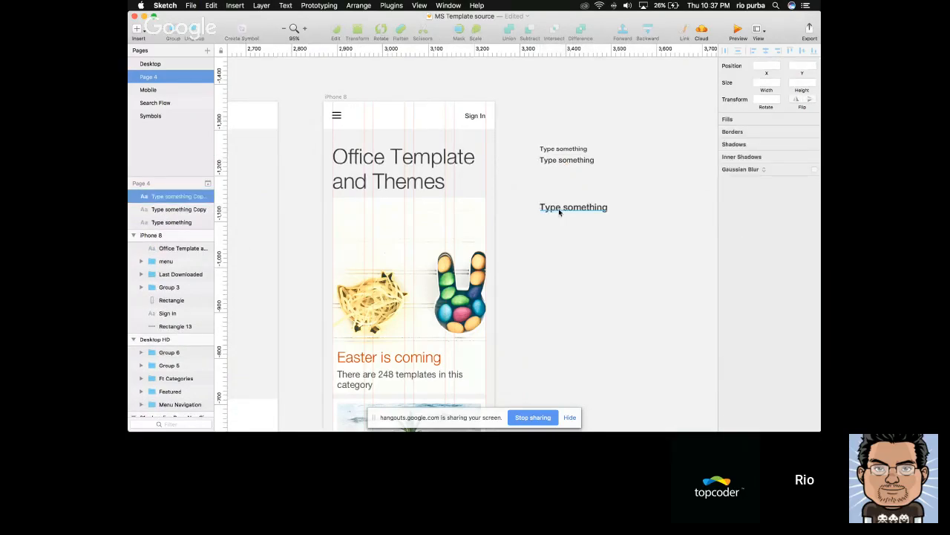
pyautogui.keyDown('alt'); pyautogui.moveTo(559, 212); pyautogui.dragTo(561, 230); pyautogui.keyUp('alt')
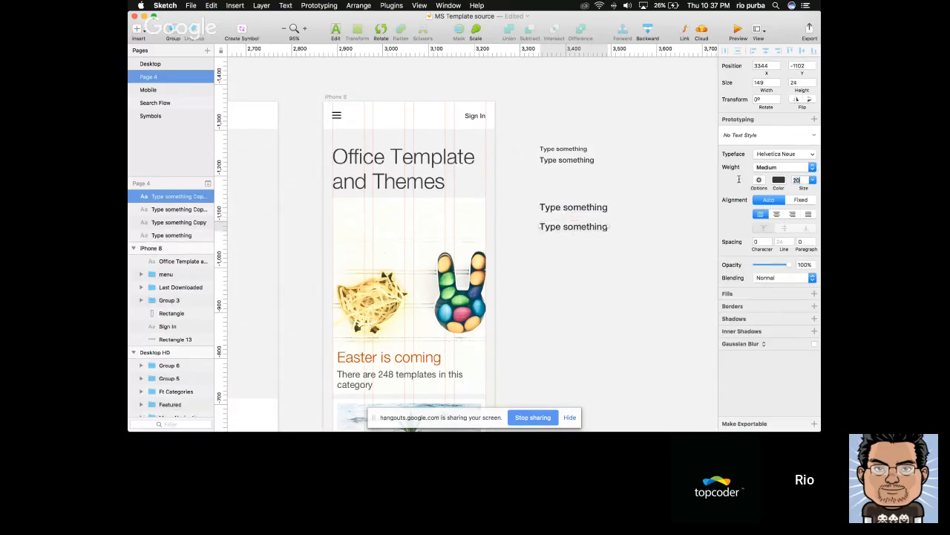
pyautogui.write('28')
pyautogui.press('Return')
pyautogui.click(527, 279)
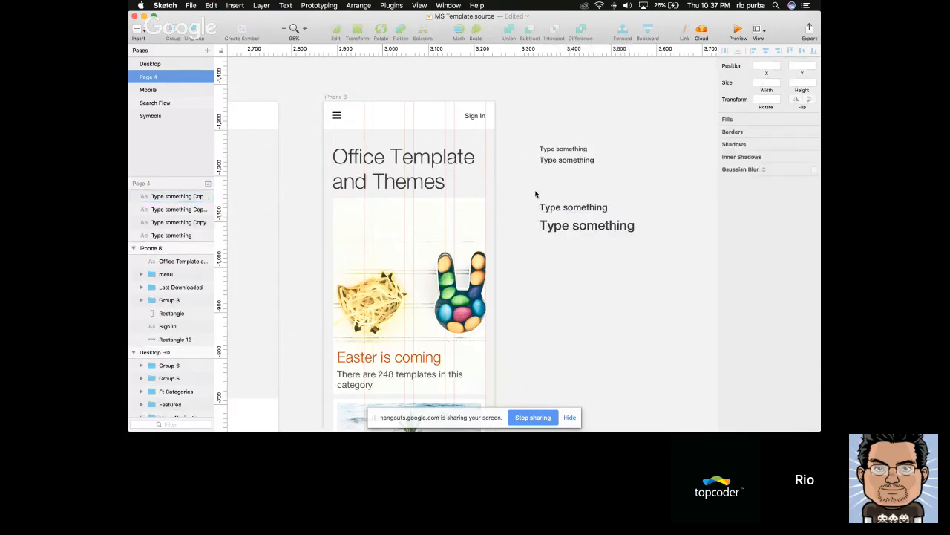
# Add a copy of the size 28 sample text further below it and set the copy's font size to 36
pyautogui.moveTo(536, 193); pyautogui.dragTo(617, 301)
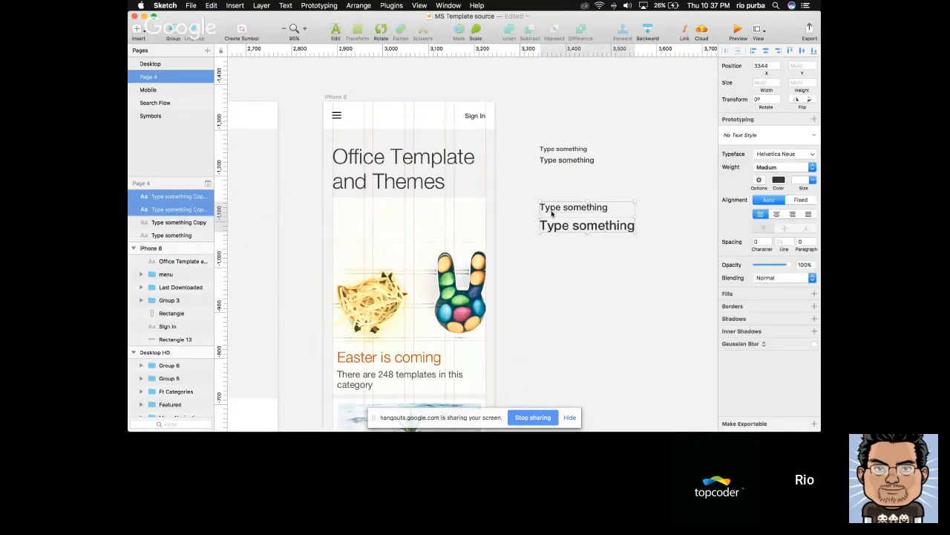
pyautogui.click(550, 244)
pyautogui.hscroll(2, 542, 233)
pyautogui.click(411, 157)
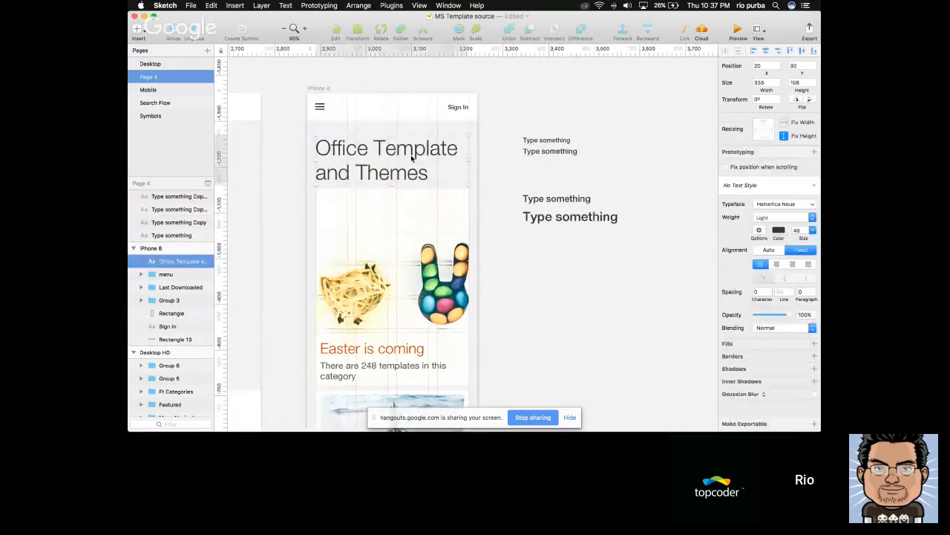
pyautogui.click(579, 242)
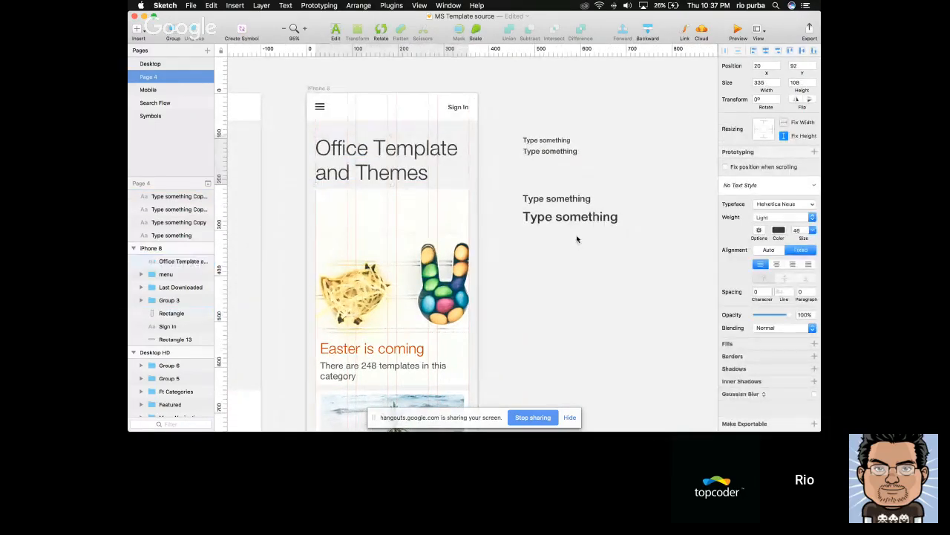
pyautogui.click(570, 218)
pyautogui.moveTo(567, 271); pyautogui.dragTo(565, 263)
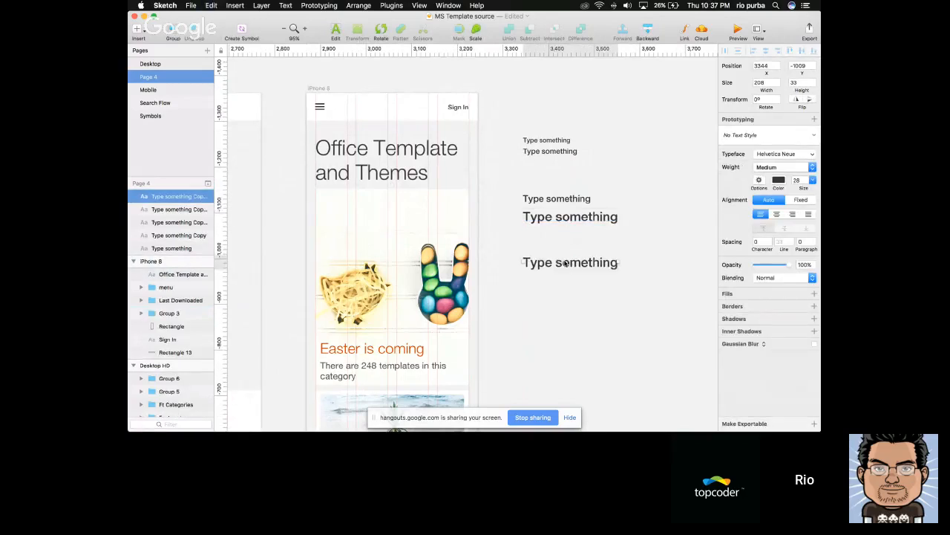
pyautogui.write('36')
pyautogui.press('Return')
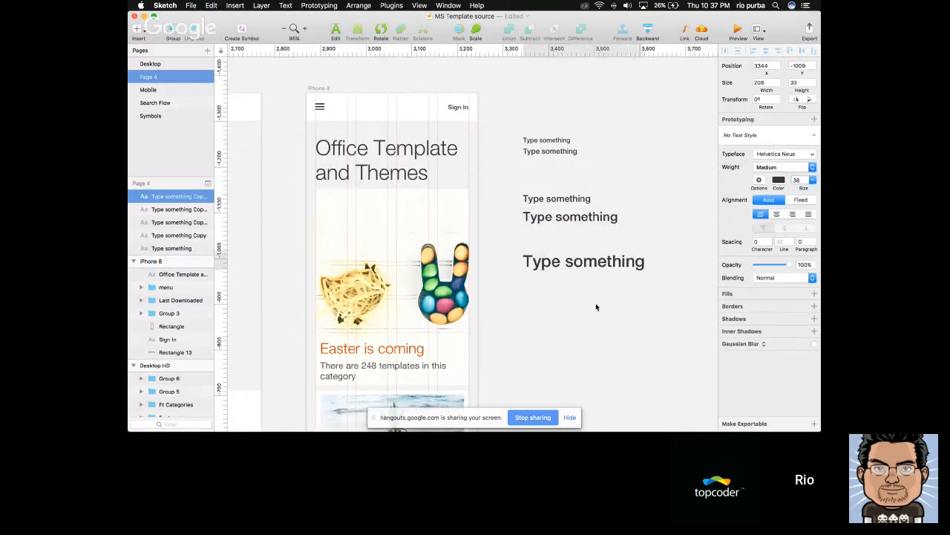
pyautogui.click(594, 312)
# Add a copy of the size 36 sample text directly beneath it and set the copy's font size to 46
pyautogui.click(587, 264)
pyautogui.moveTo(588, 264); pyautogui.dragTo(587, 282)
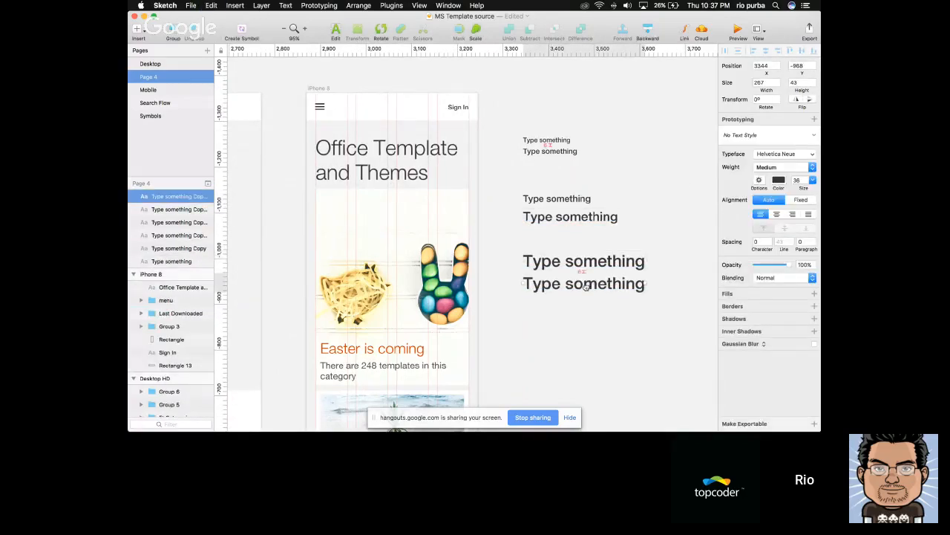
pyautogui.doubleClick(798, 179)
pyautogui.write('46')
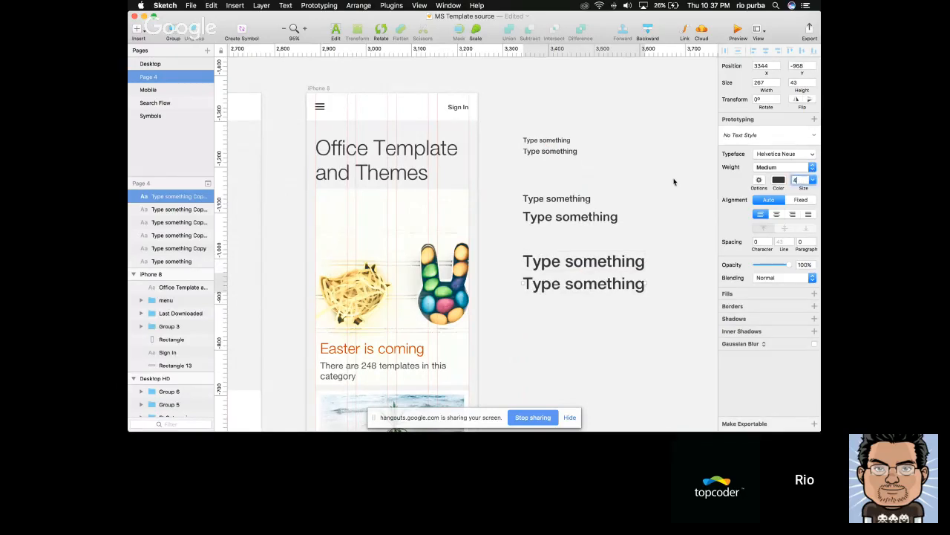
pyautogui.press('Return')
pyautogui.click(365, 168)
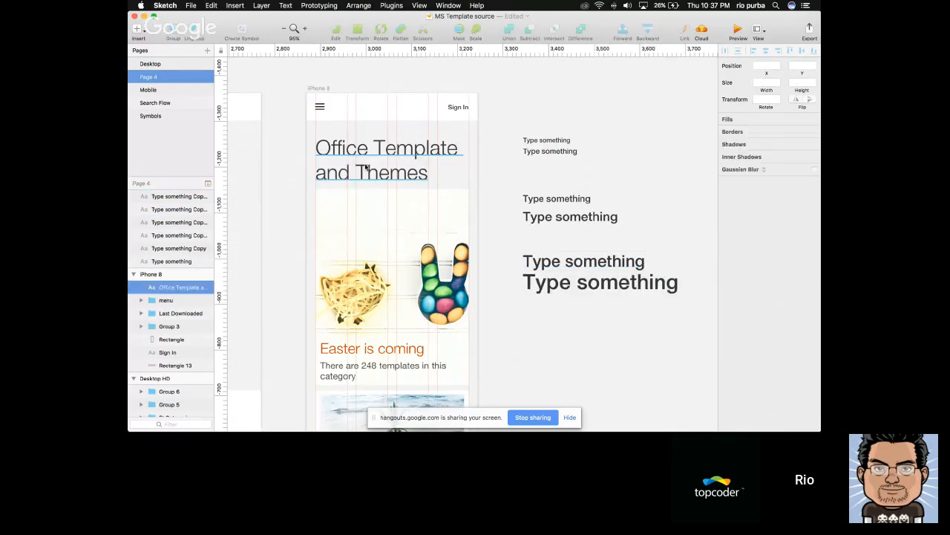
pyautogui.click(649, 237)
# Insert a new text layer in the empty canvas area beside the samples, at about X 3778, Y -1334
pyautogui.hscroll(5, 647, 238)
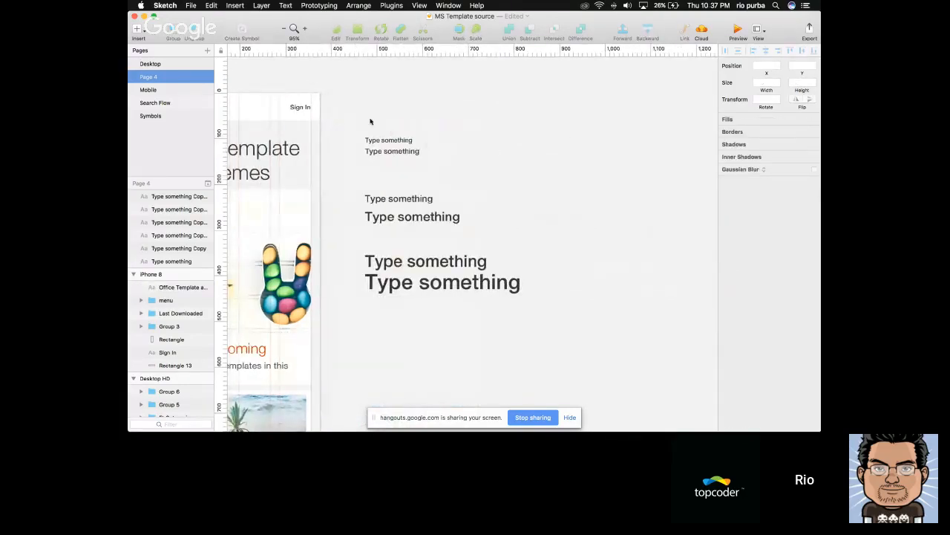
pyautogui.moveTo(371, 121); pyautogui.dragTo(424, 280)
pyautogui.click(522, 211)
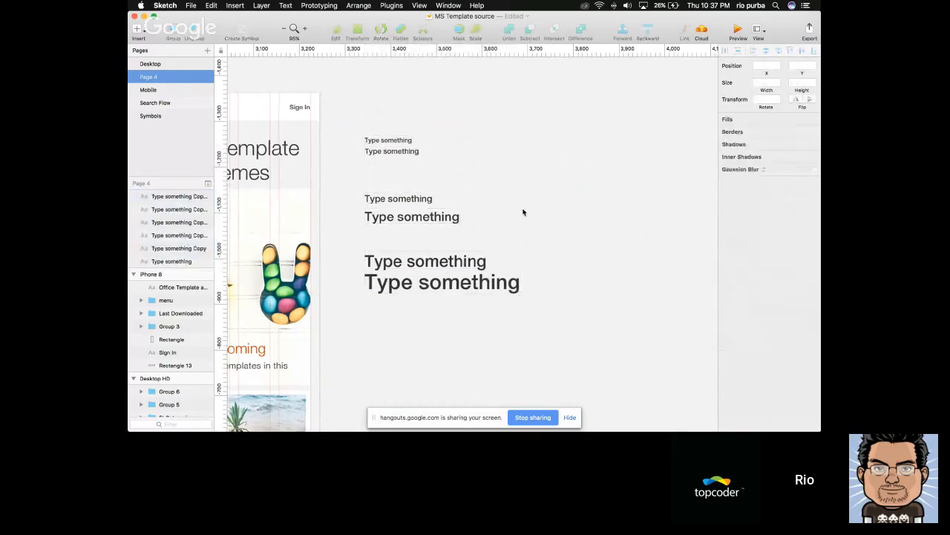
pyautogui.hscroll(3, 523, 212)
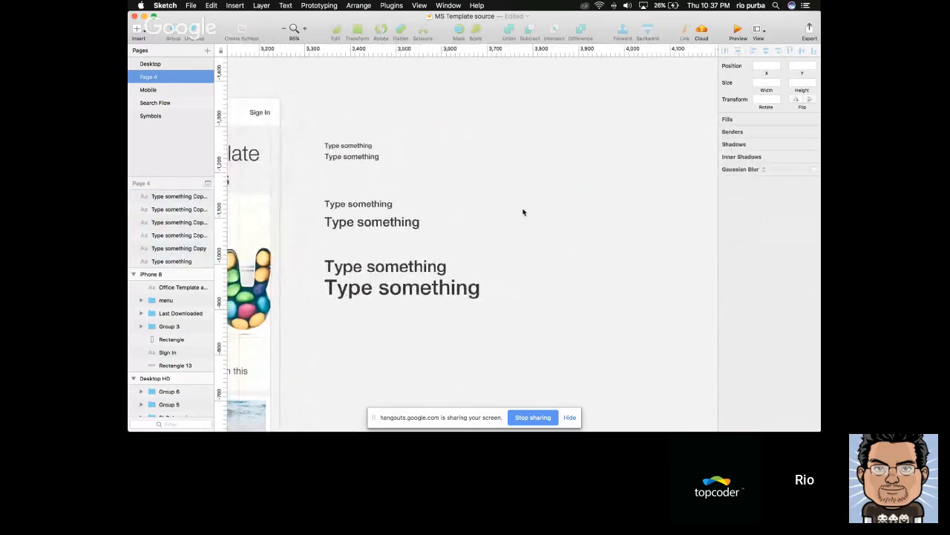
pyautogui.hscroll(1, 523, 212)
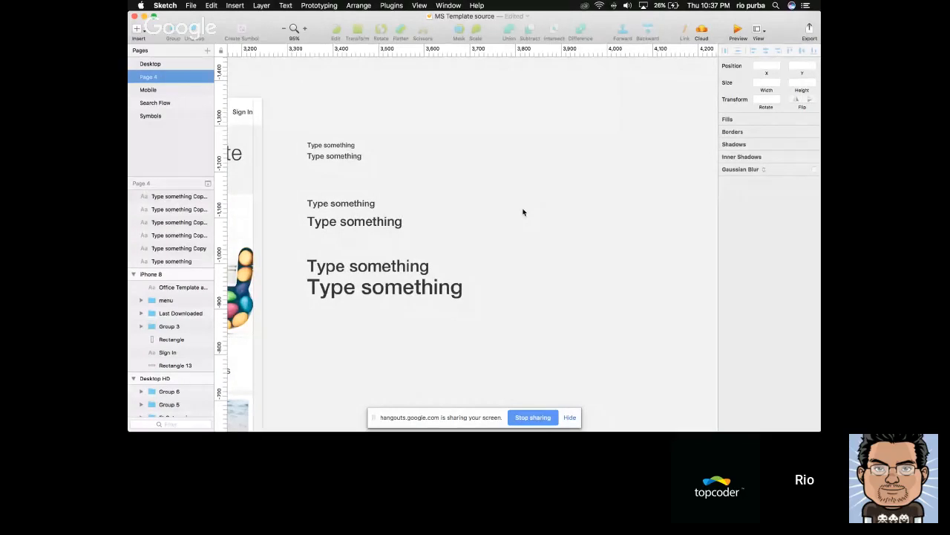
pyautogui.press('t')
pyautogui.click(560, 111)
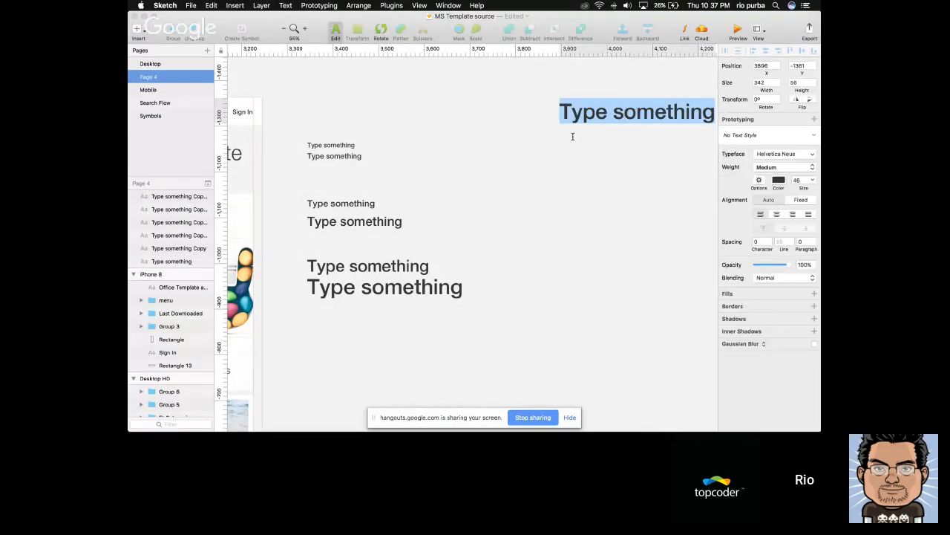
pyautogui.hscroll(1, 542, 145)
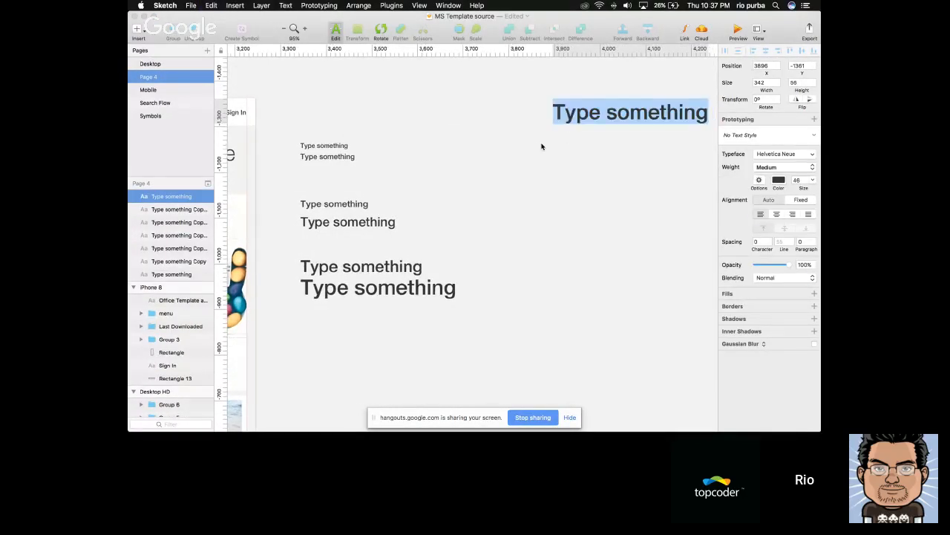
pyautogui.moveTo(571, 119); pyautogui.dragTo(514, 129)
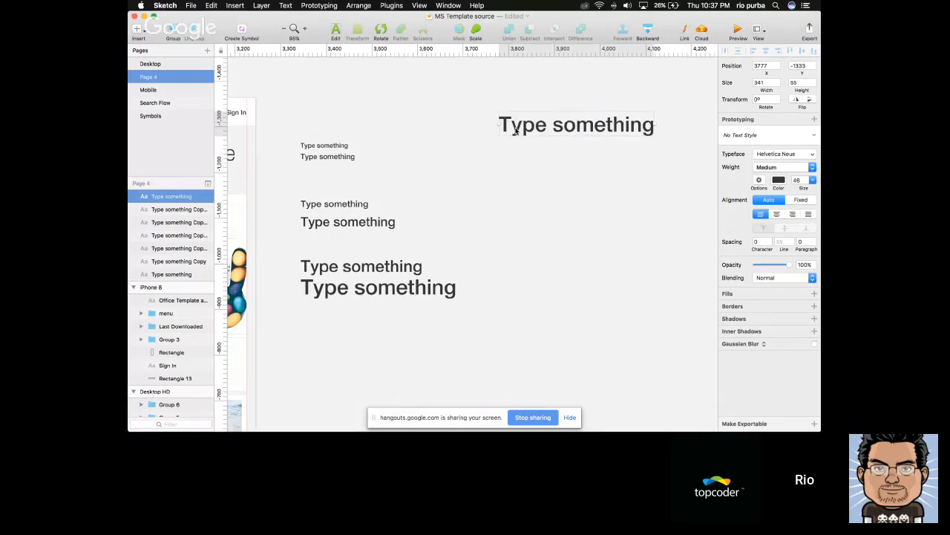
# Replace the new text layer's placeholder text with 1.618
pyautogui.doubleClick(522, 126)
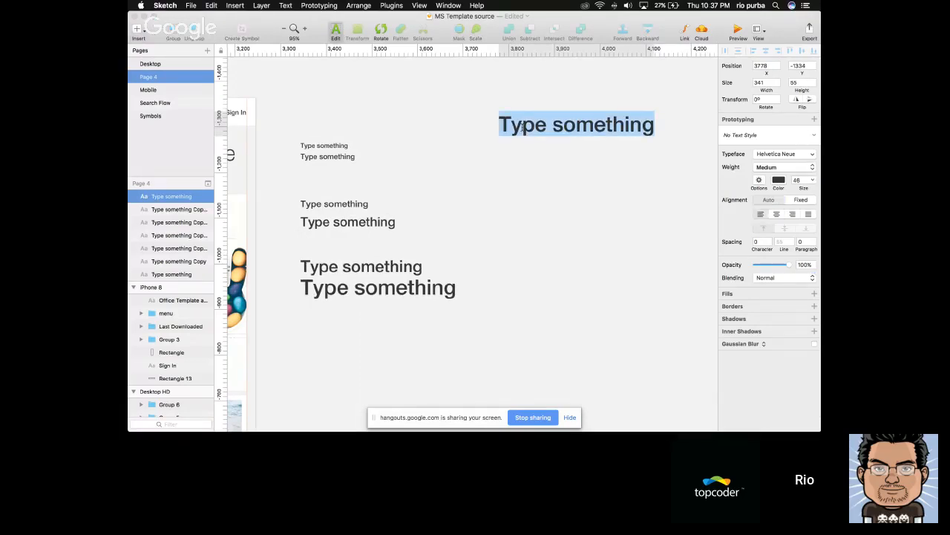
pyautogui.write('1')
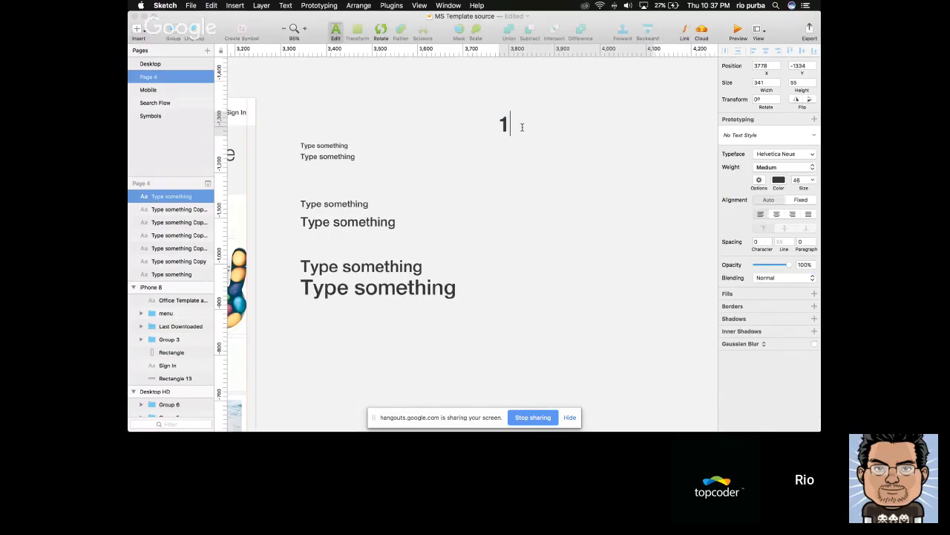
pyautogui.write('.618')
pyautogui.press('Escape')
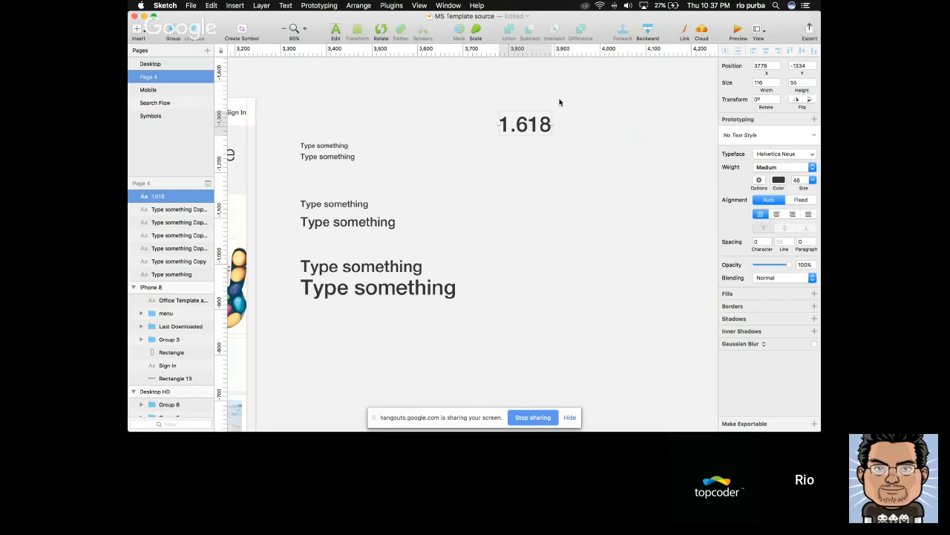
# Copy the two smallest sample texts beside the originals and change the copies to read 14 and 16 as size labels
pyautogui.click(334, 148)
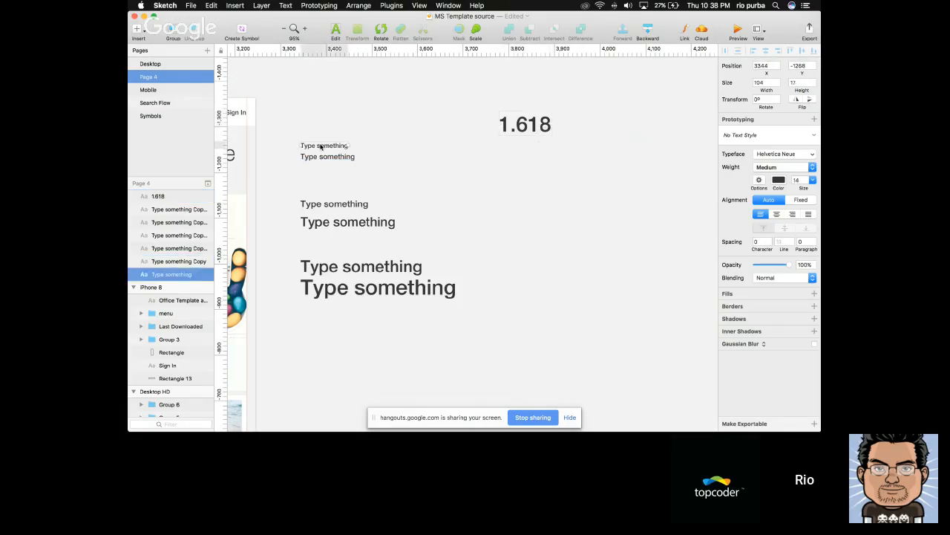
pyautogui.keyDown('shift'); pyautogui.click(328, 156); pyautogui.keyUp('shift')
pyautogui.moveTo(328, 158); pyautogui.dragTo(378, 158)
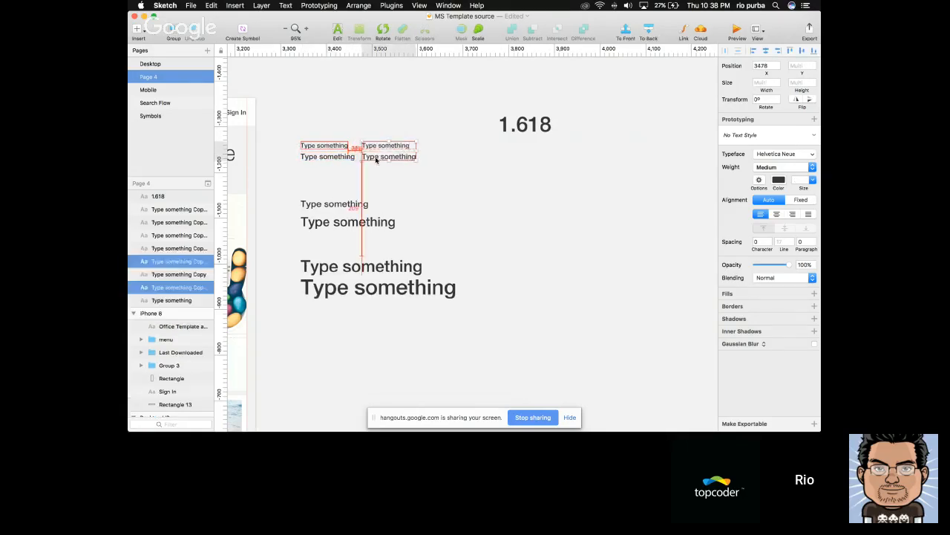
pyautogui.click(376, 147)
pyautogui.doubleClick(376, 147)
pyautogui.write('14')
pyautogui.click(380, 156)
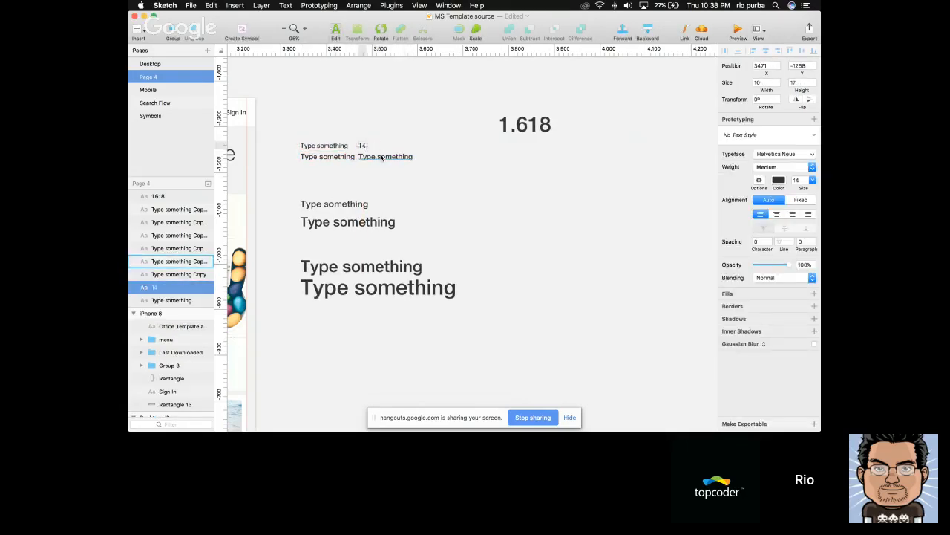
pyautogui.doubleClick(381, 157)
pyautogui.write('16')
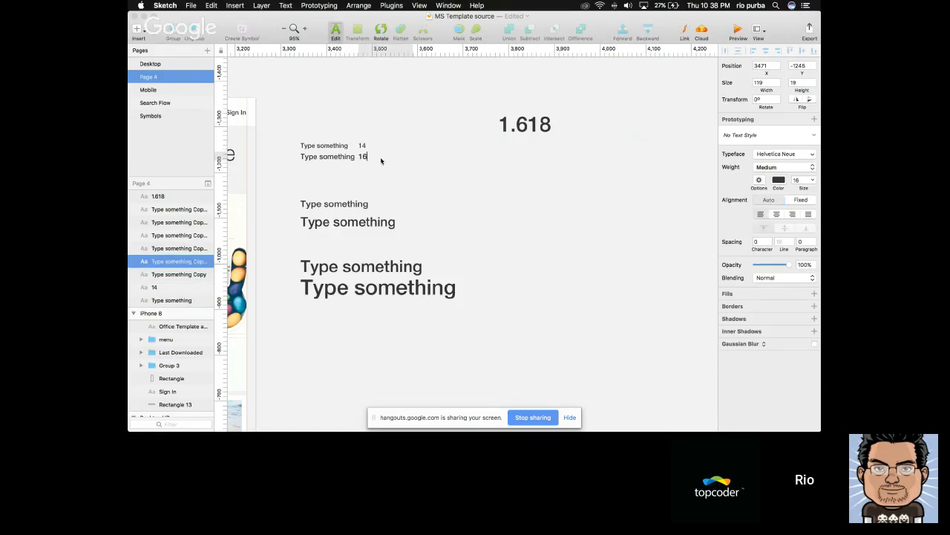
pyautogui.click(400, 177)
pyautogui.moveTo(330, 135); pyautogui.dragTo(371, 149)
pyautogui.hscroll(-3, 429, 151)
pyautogui.hscroll(-3, 428, 151)
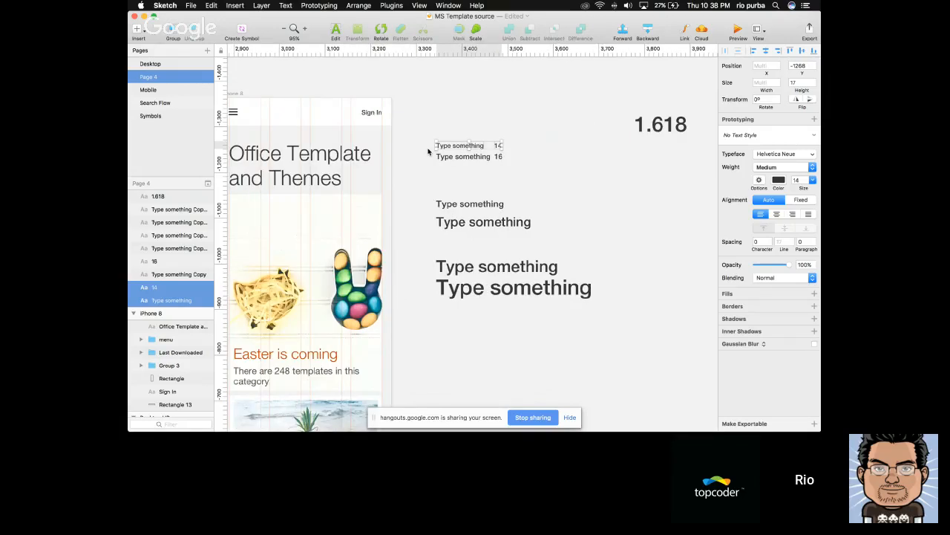
pyautogui.hscroll(-2, 460, 113)
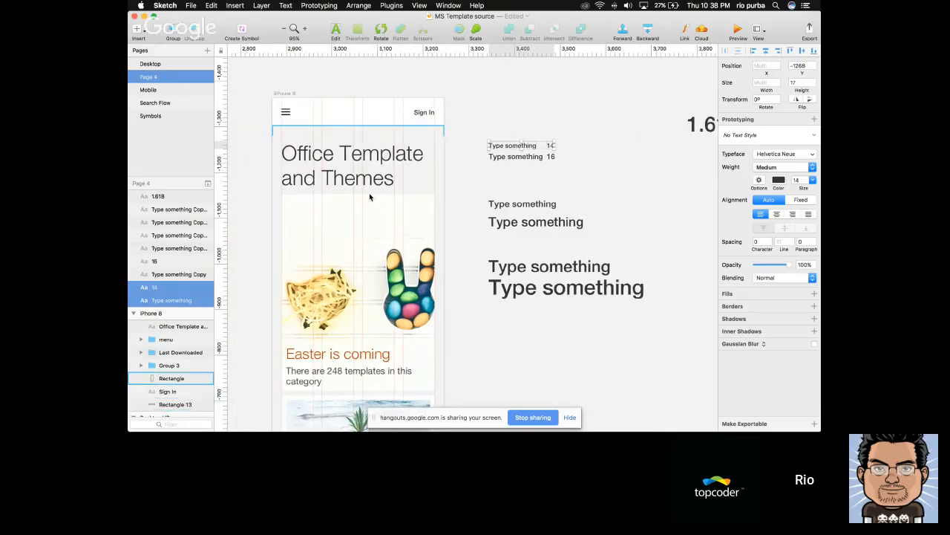
pyautogui.hscroll(4, 371, 189)
pyautogui.hscroll(2, 370, 197)
pyautogui.click(454, 151)
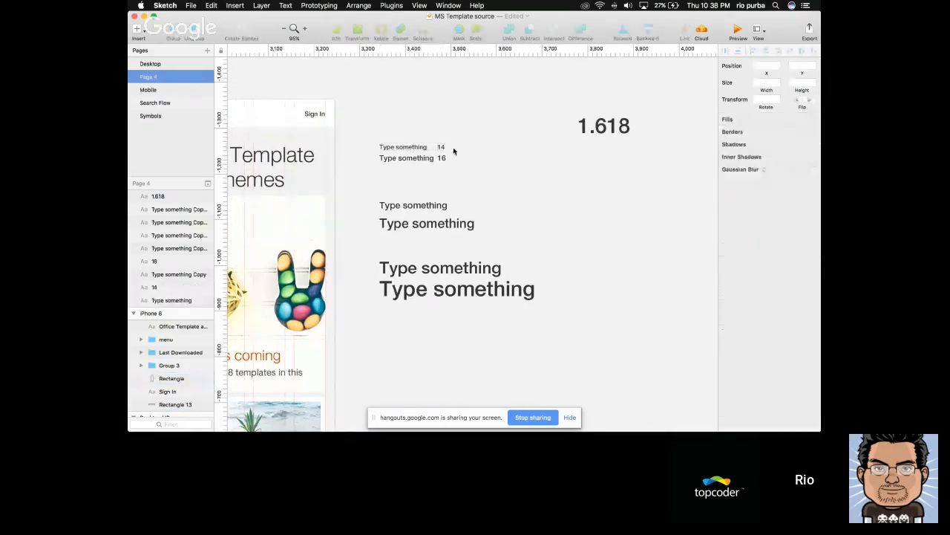
# Duplicate the size 14 sample text with its label and place the copies beneath the 1.618 text
pyautogui.click(417, 148)
pyautogui.keyDown('shift'); pyautogui.click(442, 148); pyautogui.keyUp('shift')
pyautogui.hscroll(2, 453, 152)
pyautogui.press('super+d')
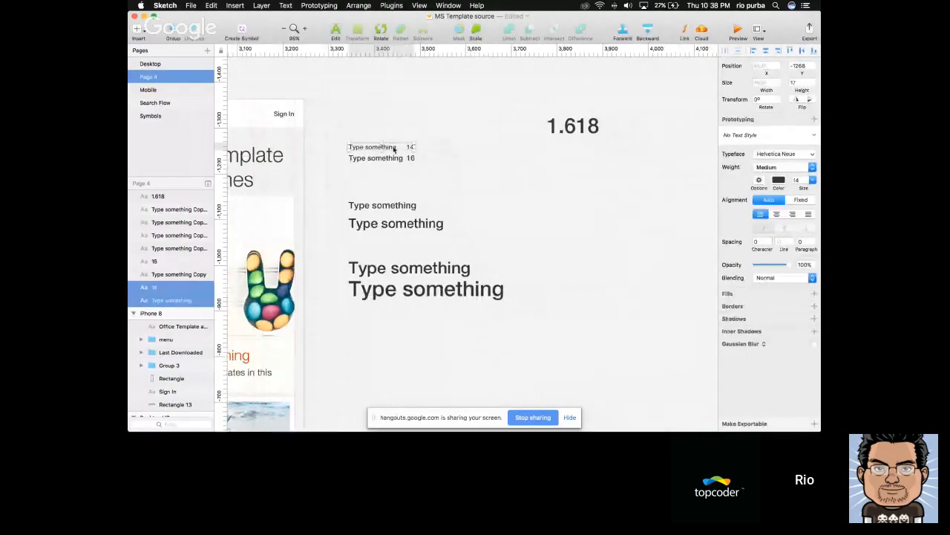
pyautogui.moveTo(377, 148); pyautogui.dragTo(556, 157)
pyautogui.click(554, 165)
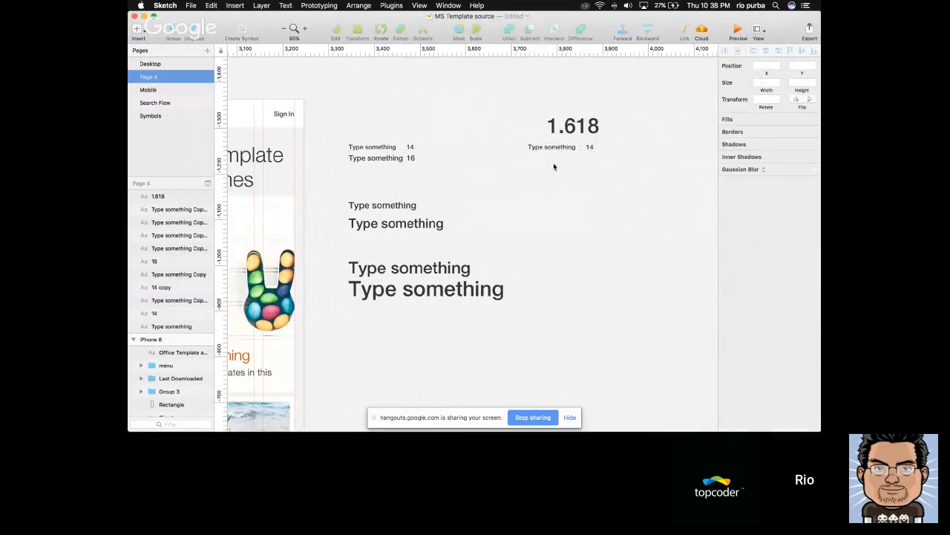
# Calculate 14*1.618 in Spotlight, moving its window clear of the sample texts
pyautogui.press('super+apostrophe')
pyautogui.write('14')
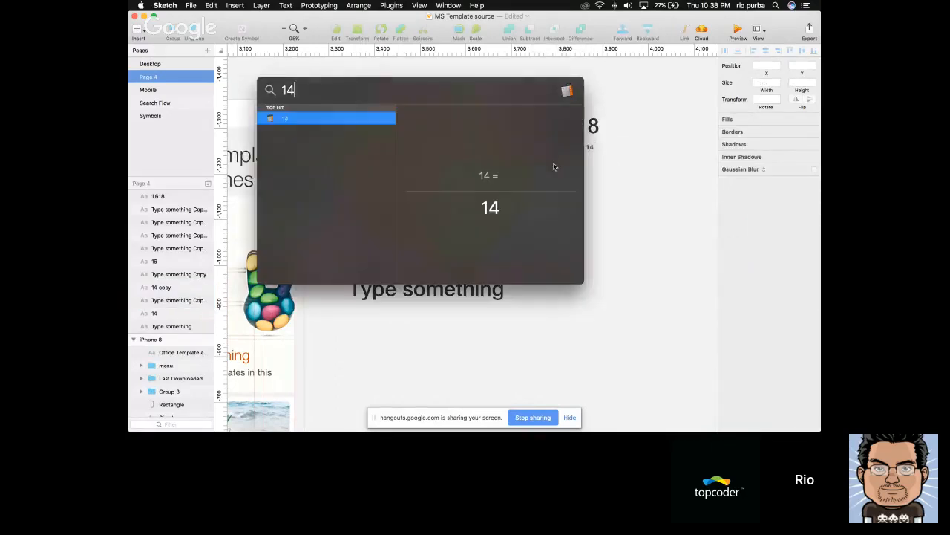
pyautogui.write('*')
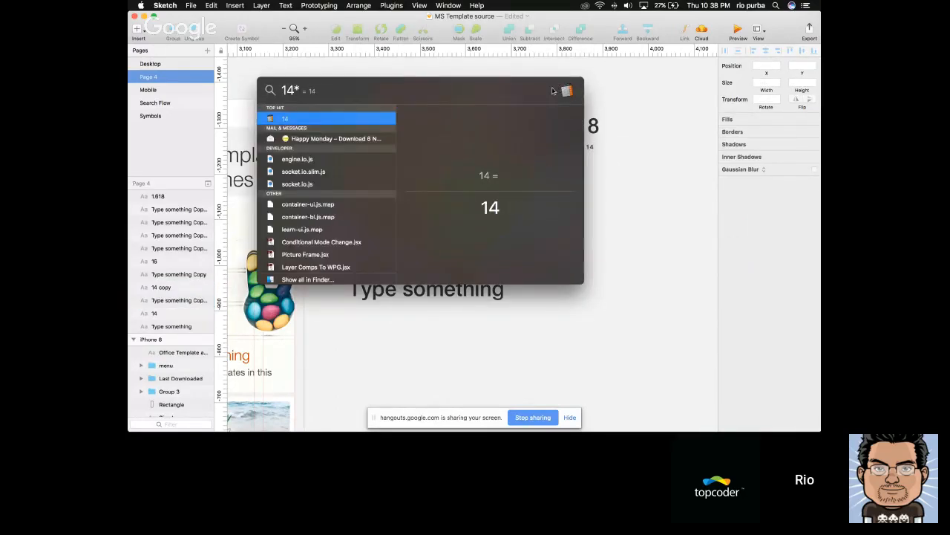
pyautogui.moveTo(557, 88); pyautogui.dragTo(531, 189)
pyautogui.write('1.')
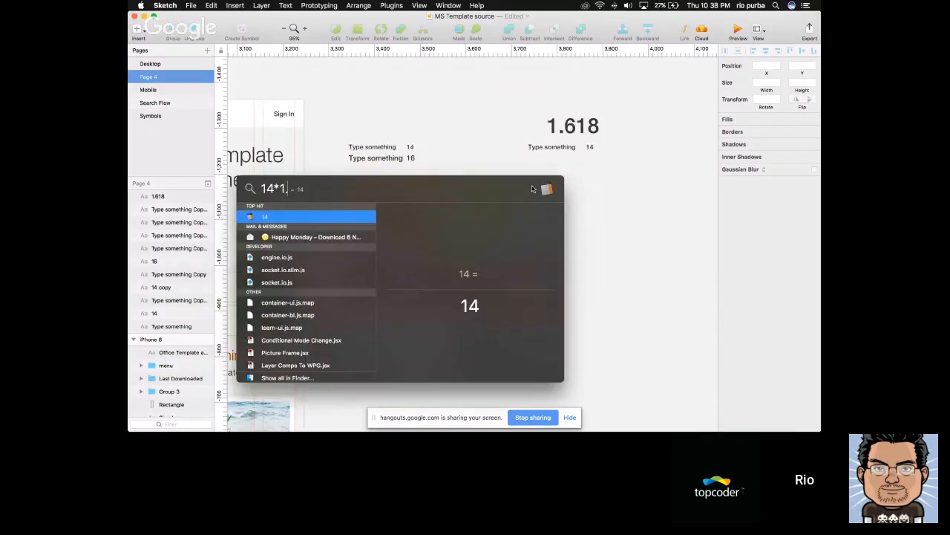
pyautogui.write('618')
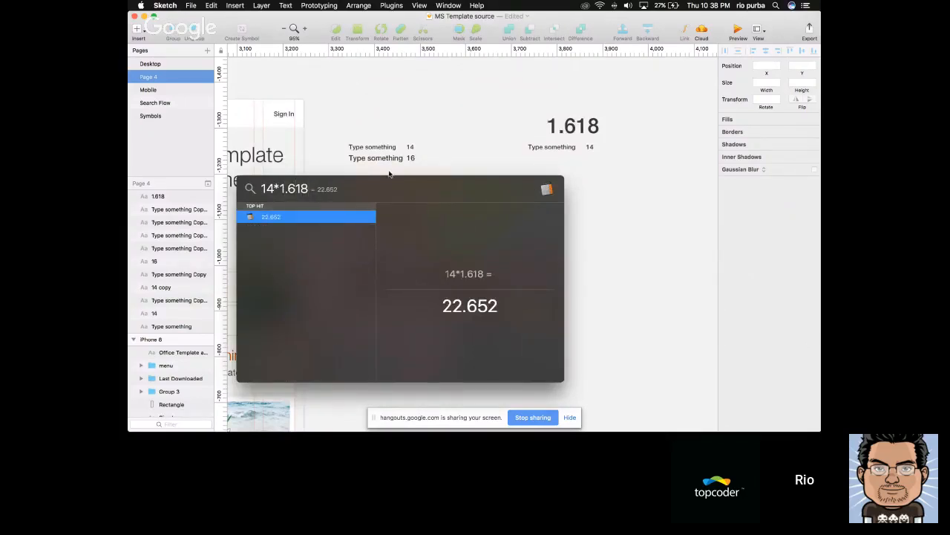
pyautogui.moveTo(319, 193); pyautogui.dragTo(408, 240)
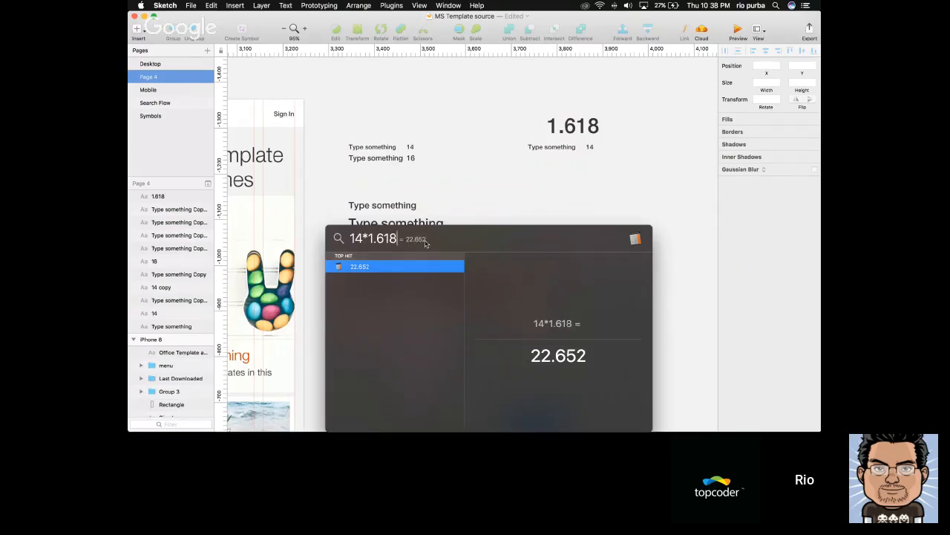
# Duplicate the size 14 sample text with its label farther down the 1.618 column and set the copied sample's font size to 22
pyautogui.press('Escape')
pyautogui.press('Escape')
pyautogui.moveTo(522, 146); pyautogui.dragTo(571, 207)
pyautogui.press('super+d')
pyautogui.click(552, 208)
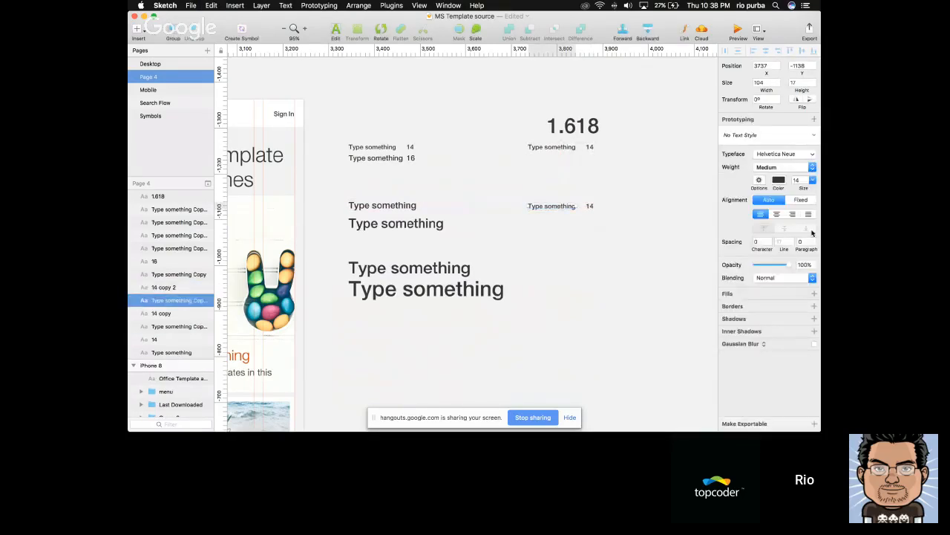
pyautogui.click(799, 181)
pyautogui.write('22')
pyautogui.press('Return')
# Change the copied label to read 22 and keep it just beside the size 22 sample text
pyautogui.click(639, 204)
pyautogui.moveTo(603, 206); pyautogui.dragTo(571, 205)
pyautogui.click(587, 206)
pyautogui.press('Escape')
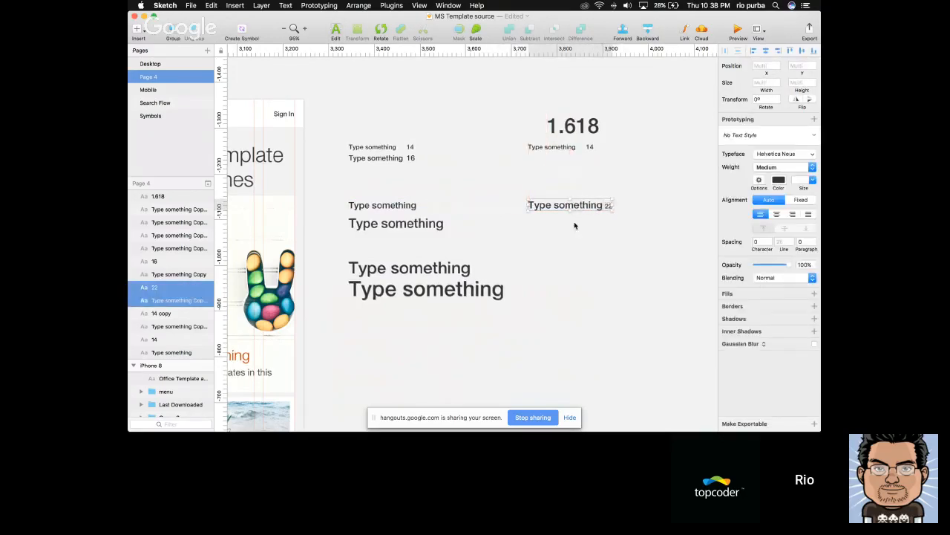
pyautogui.click(574, 221)
# Copy the size 20 sample text beside the original and change the copy to read 20 as its size label
pyautogui.hscroll(1, 574, 222)
pyautogui.click(360, 206)
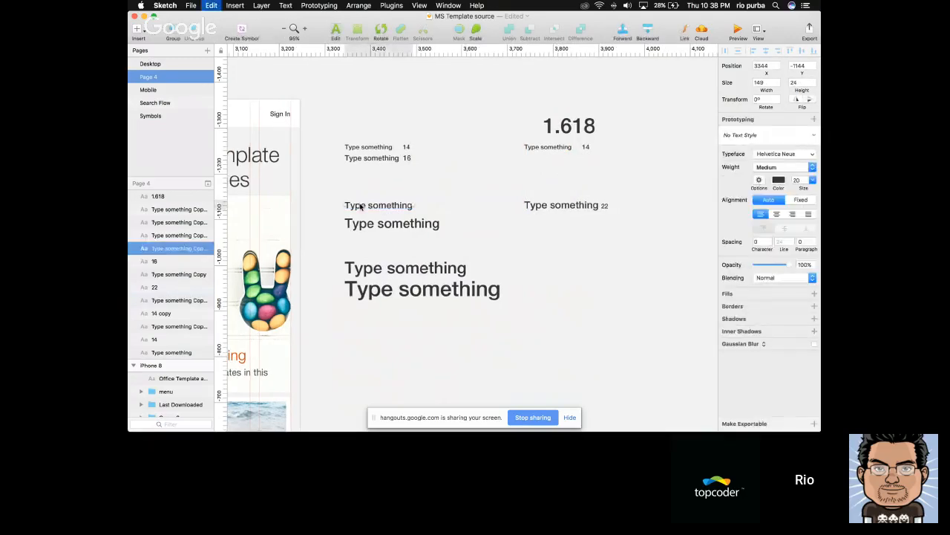
pyautogui.moveTo(360, 206); pyautogui.dragTo(435, 206)
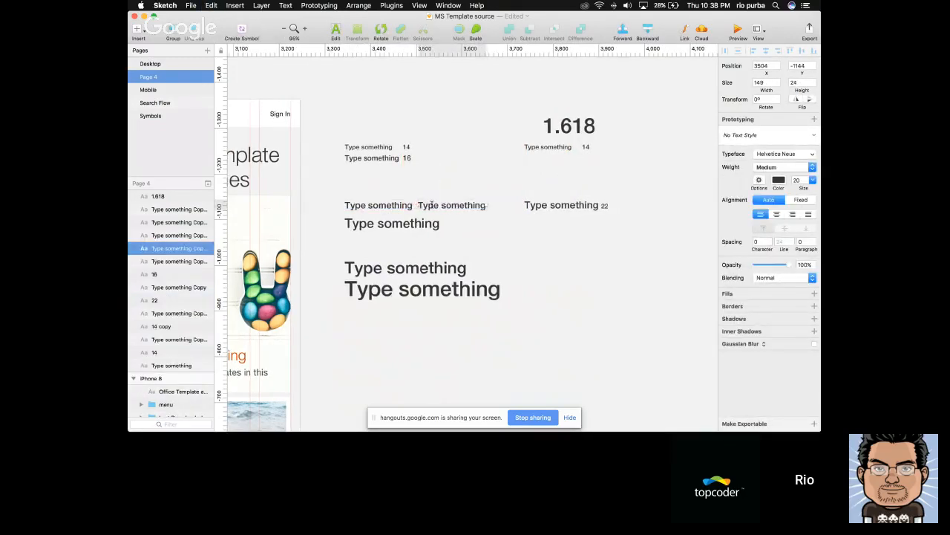
pyautogui.doubleClick(431, 206)
pyautogui.write('20')
pyautogui.click(367, 237)
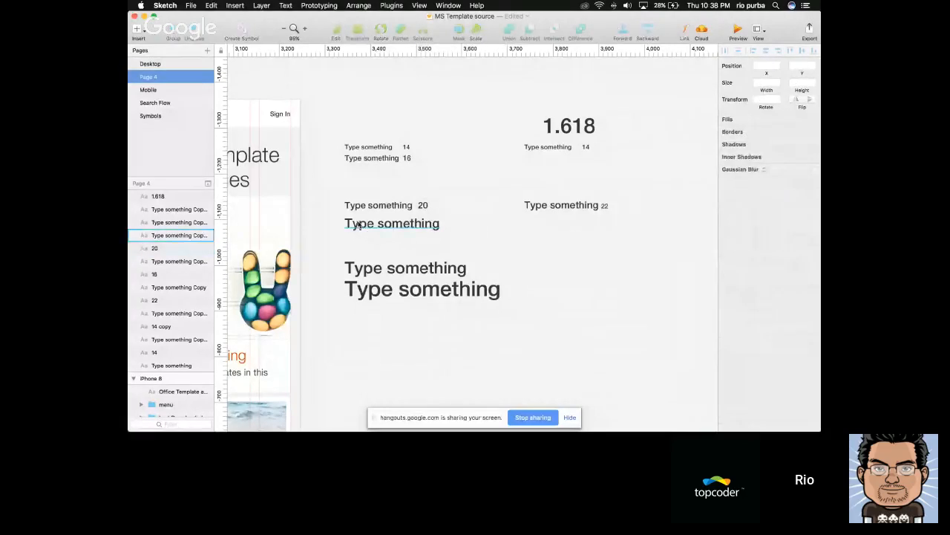
# Copy the size 28 sample text beside the original and change the copy to read 28 as its size label
pyautogui.moveTo(367, 236); pyautogui.dragTo(491, 236)
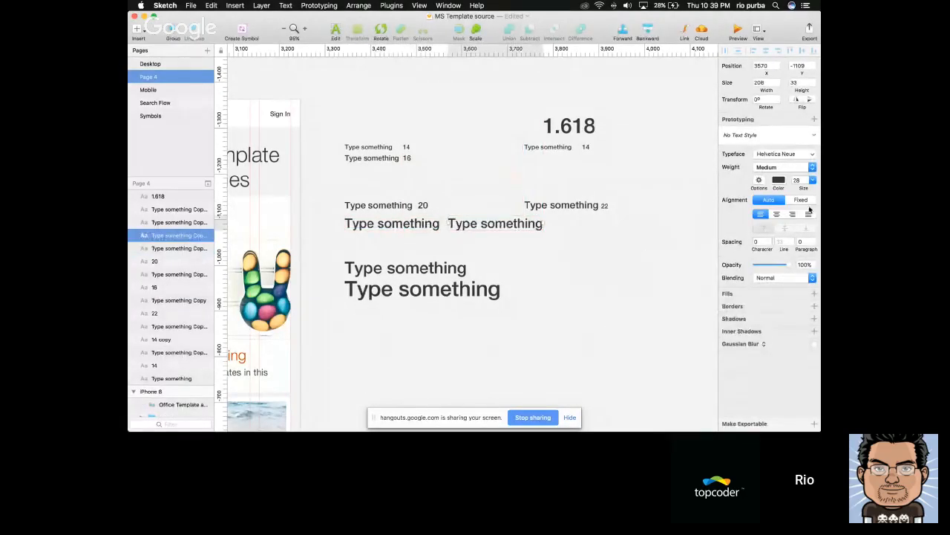
pyautogui.click(801, 180)
pyautogui.press('Escape')
pyautogui.press('2')
pyautogui.press('8')
pyautogui.press('super+z')
pyautogui.doubleClick(480, 219)
pyautogui.write('28')
pyautogui.press('Escape')
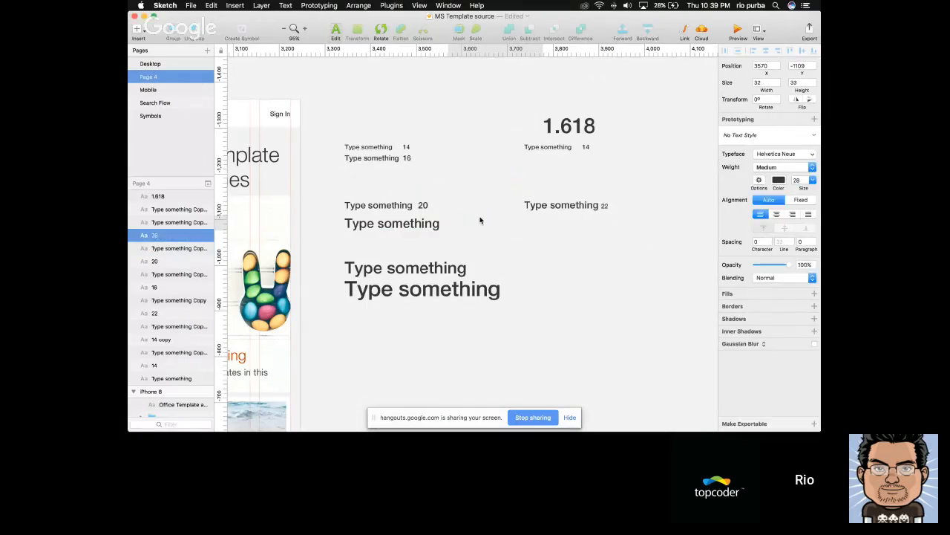
pyautogui.click(508, 233)
# Calculate 22*1.618 in Spotlight to find the next font size above the 22 sample
pyautogui.hscroll(1, 508, 233)
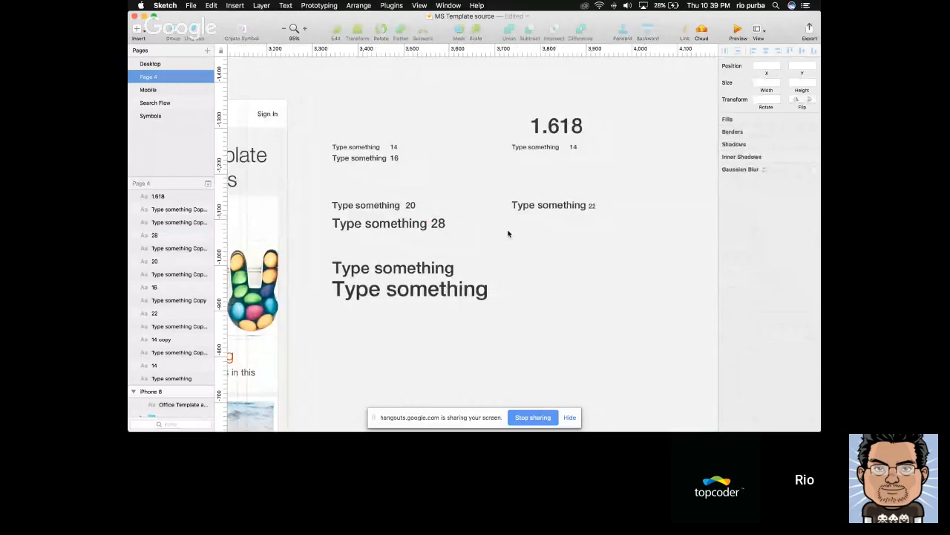
pyautogui.moveTo(516, 187); pyautogui.dragTo(627, 229)
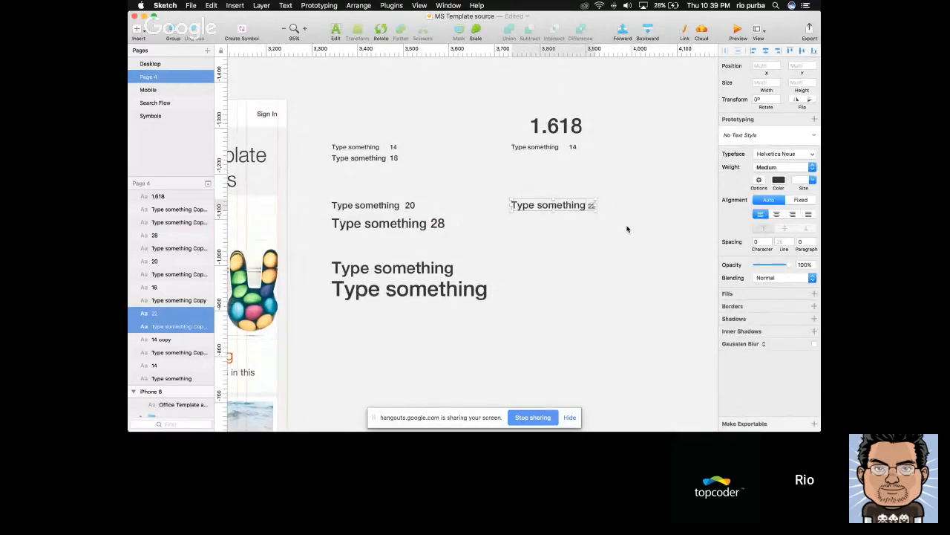
pyautogui.click(537, 220)
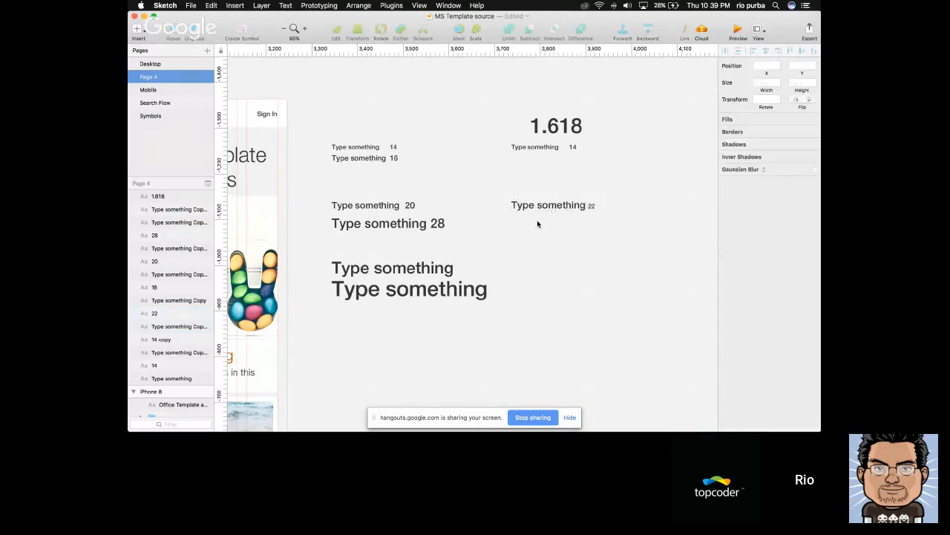
pyautogui.click(593, 208)
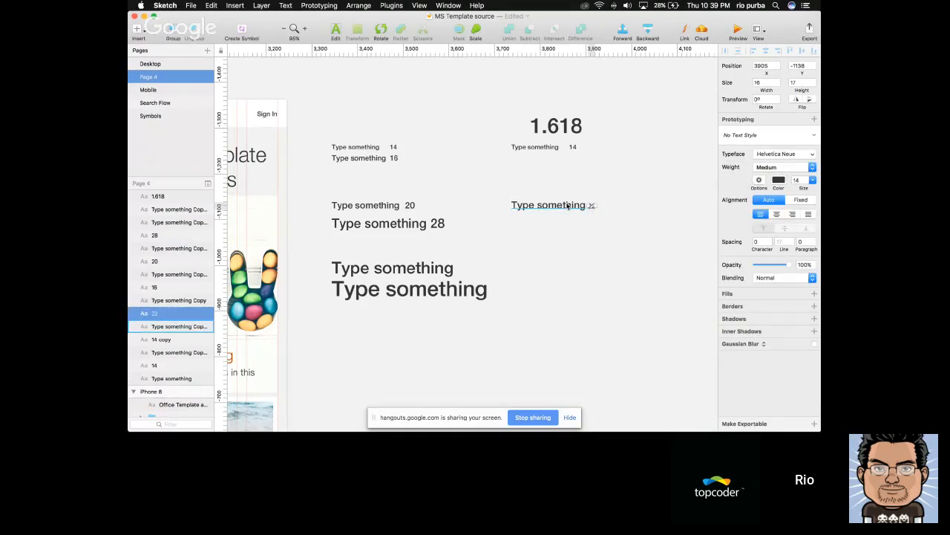
pyautogui.press('super+space')
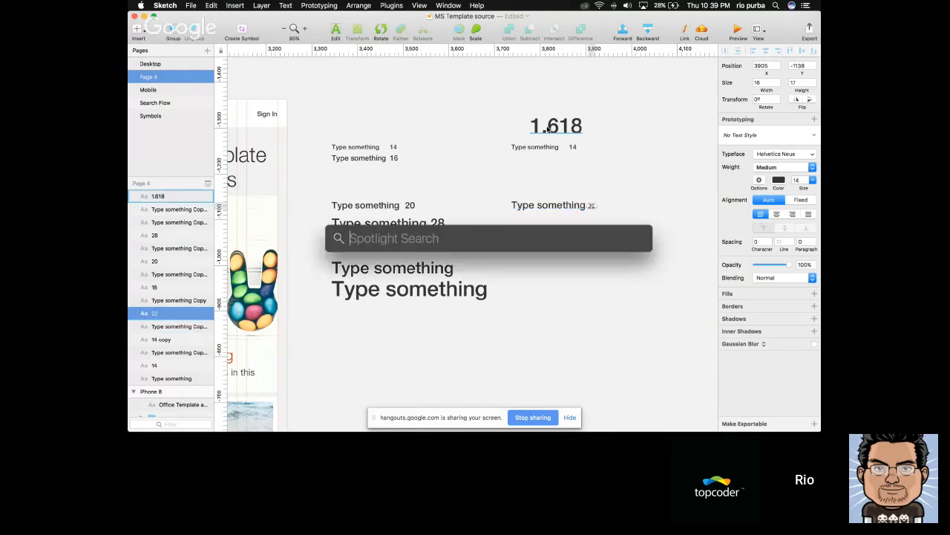
pyautogui.write('2')
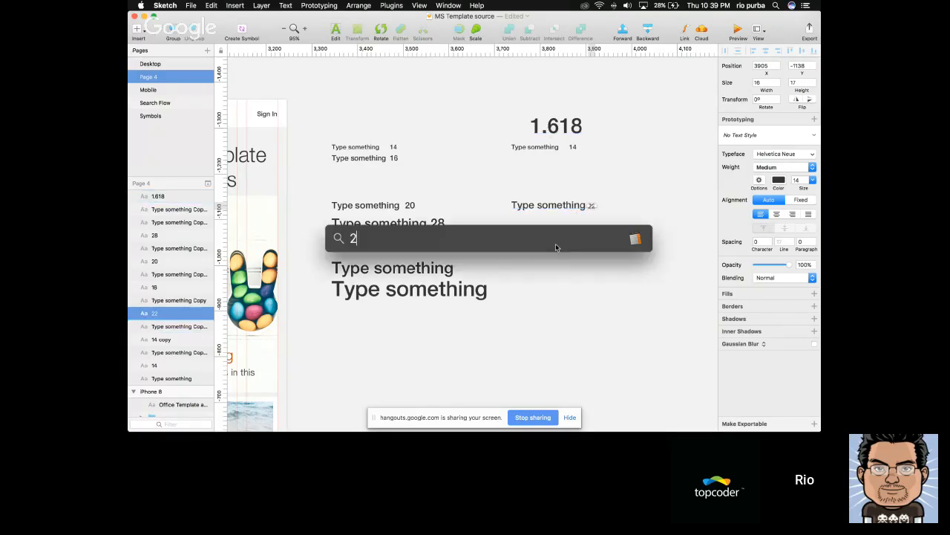
pyautogui.write('2*1.618')
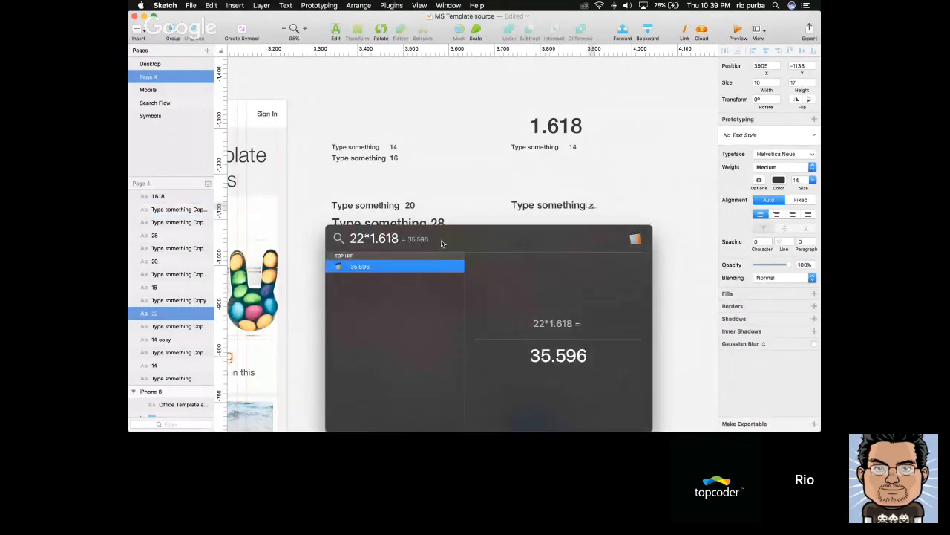
pyautogui.press('Escape')
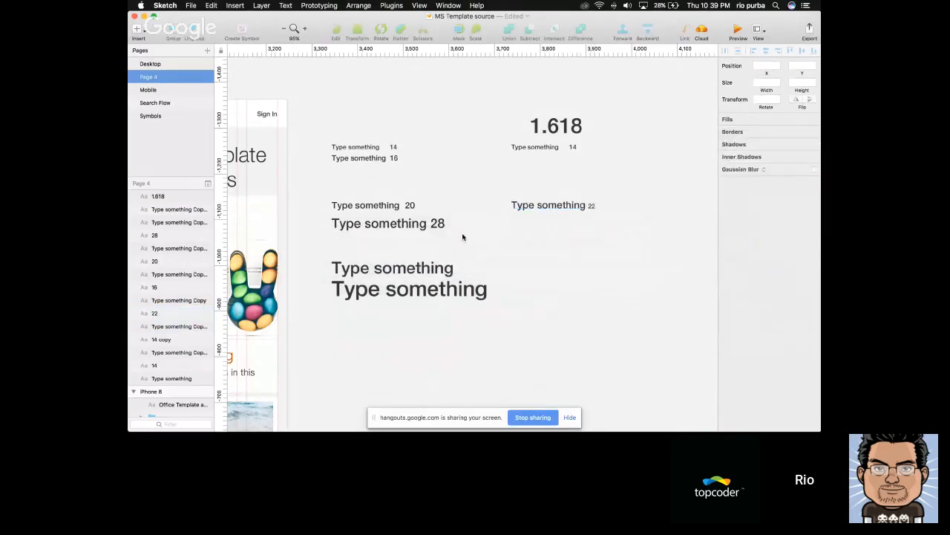
# Copy the size 22 sample text straight down, level with the two largest samples, and set the copy's font size to 36
pyautogui.moveTo(553, 210); pyautogui.dragTo(547, 278)
pyautogui.moveTo(805, 182); pyautogui.dragTo(682, 184)
pyautogui.write('3')
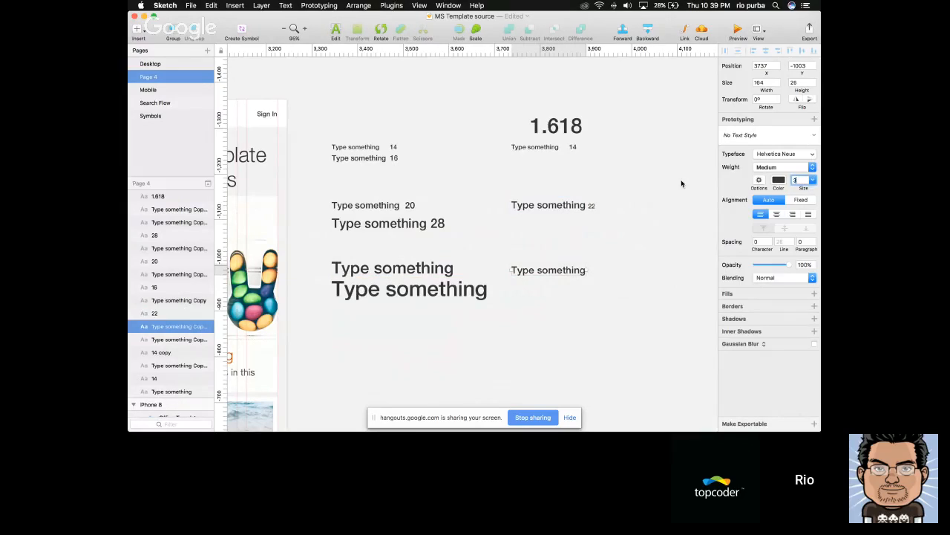
pyautogui.write('6')
pyautogui.press('Return')
pyautogui.click(621, 232)
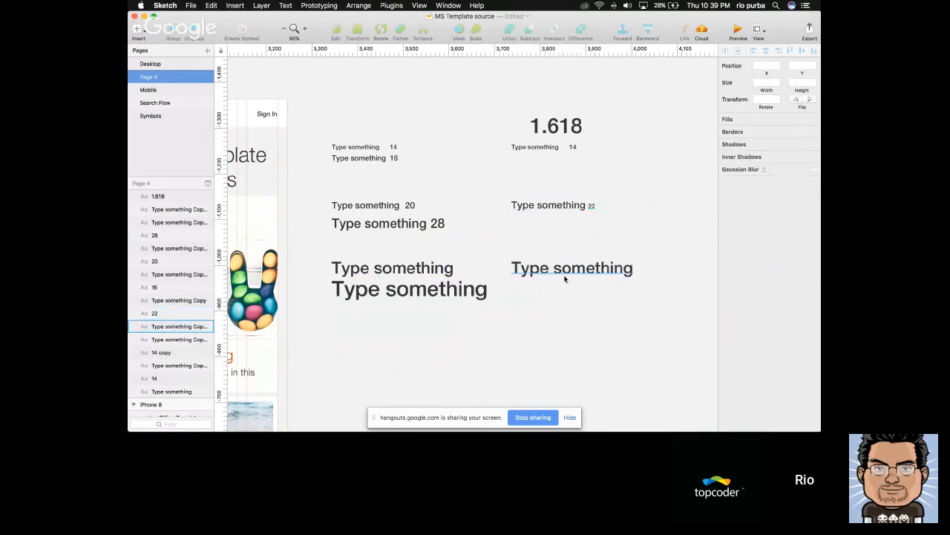
# Copy the size 36 sample beside itself, change the copy to read 36, and nudge it 20 px away from the sample
pyautogui.moveTo(641, 274); pyautogui.dragTo(686, 276)
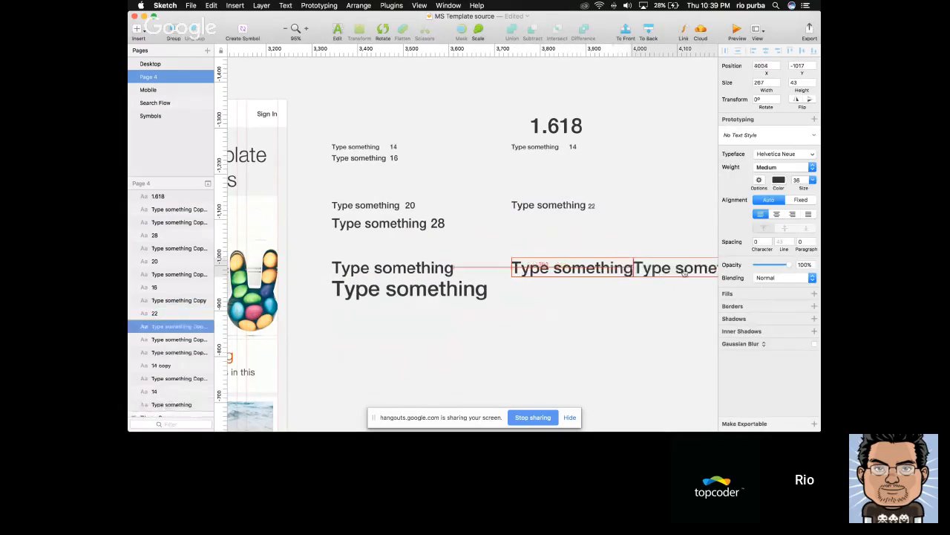
pyautogui.doubleClick(685, 274)
pyautogui.write('36')
pyautogui.press('Escape')
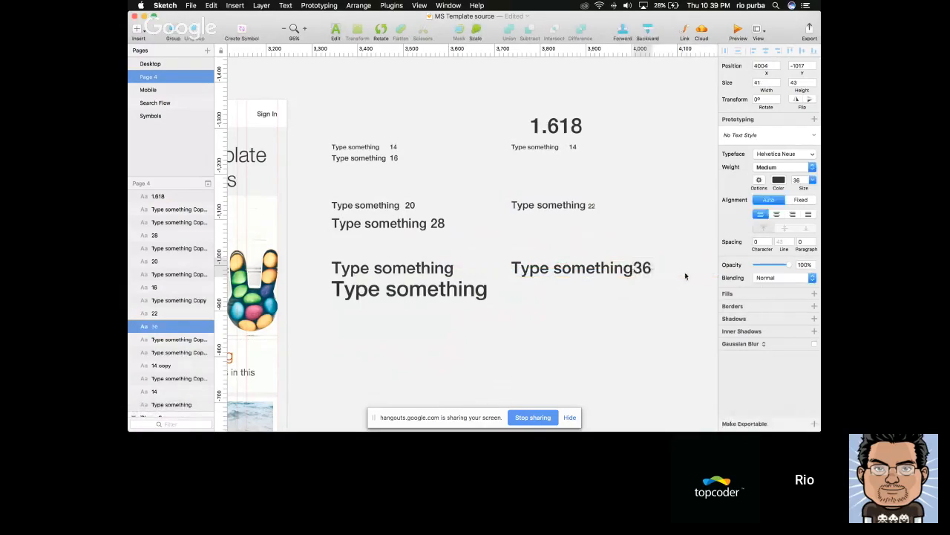
pyautogui.hotkey('shift', 'Right')
pyautogui.hotkey('shift', 'Right')
pyautogui.hscroll(3, 614, 252)
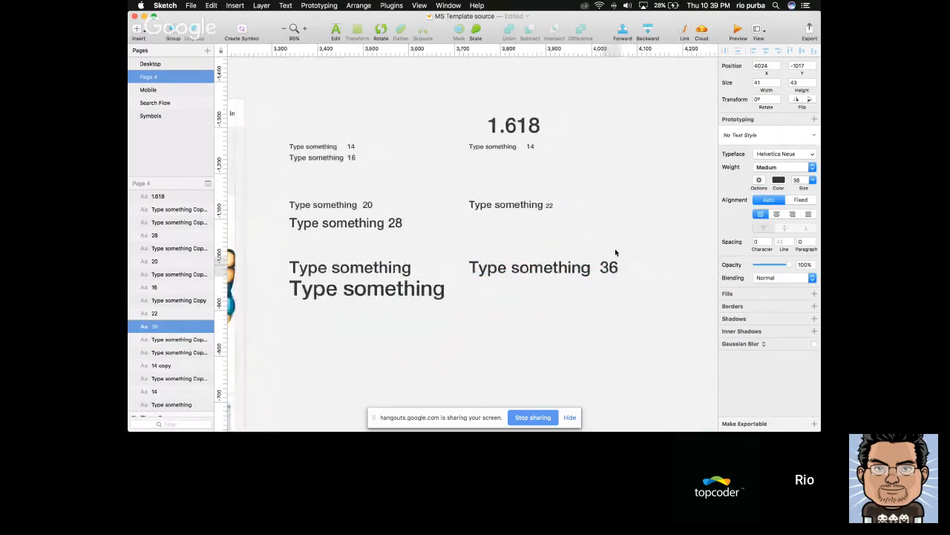
# Move the 14, 22 and 36 samples with their labels farther right and delete the 1.618 text above them
pyautogui.moveTo(630, 290); pyautogui.dragTo(502, 149)
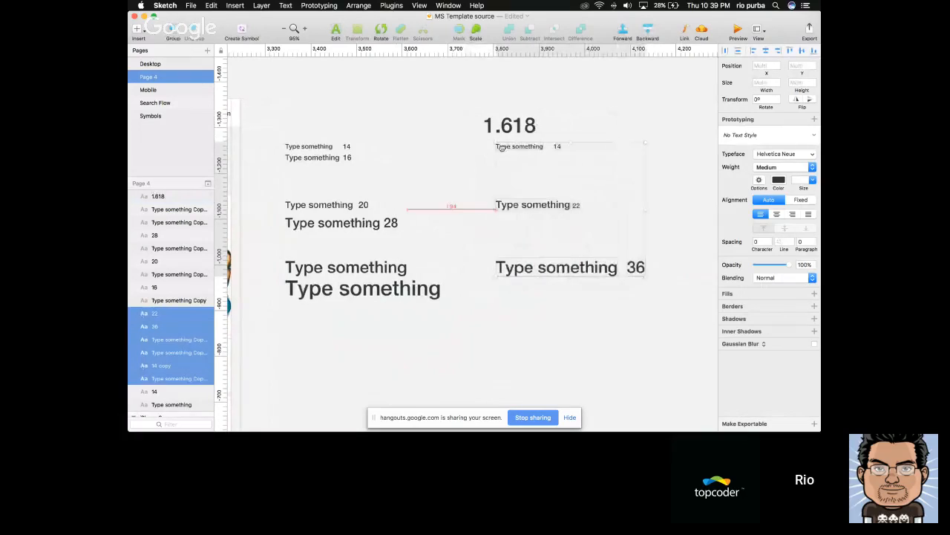
pyautogui.click(484, 203)
pyautogui.click(486, 130)
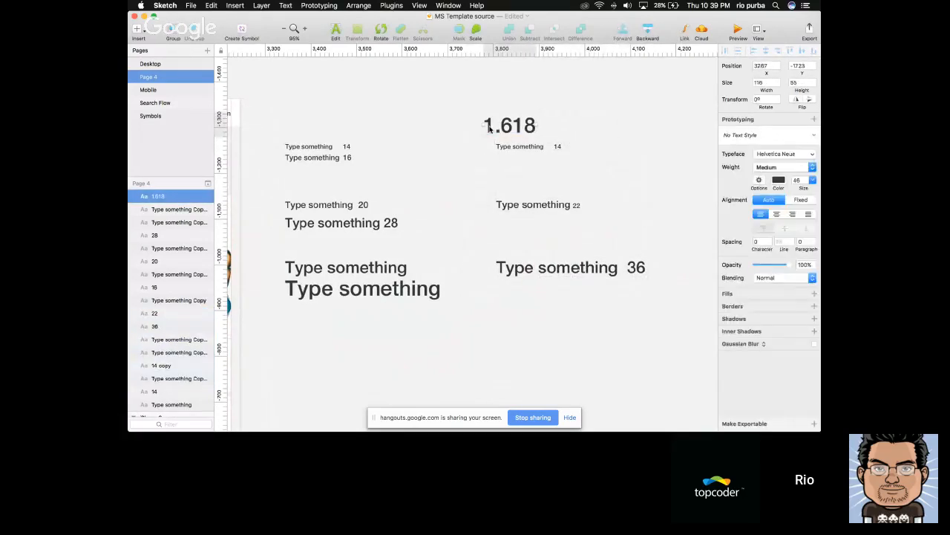
pyautogui.press('Delete')
pyautogui.click(507, 145)
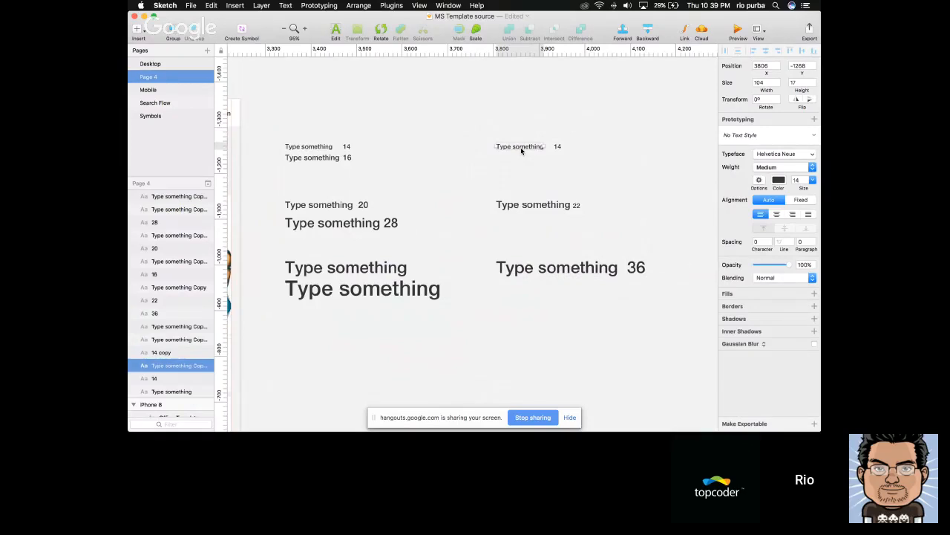
pyautogui.click(508, 206)
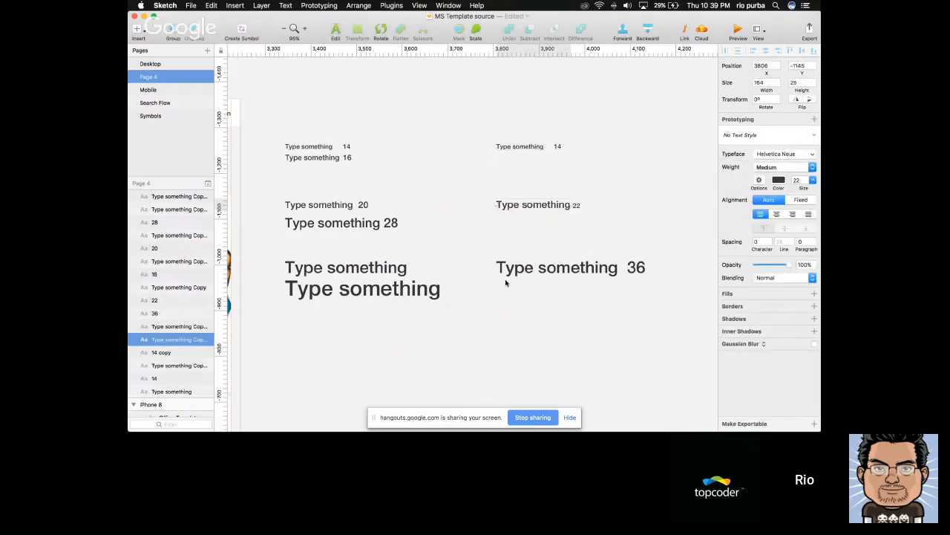
pyautogui.click(510, 288)
pyautogui.scroll(-1, 510, 289)
pyautogui.hscroll(-1, 509, 288)
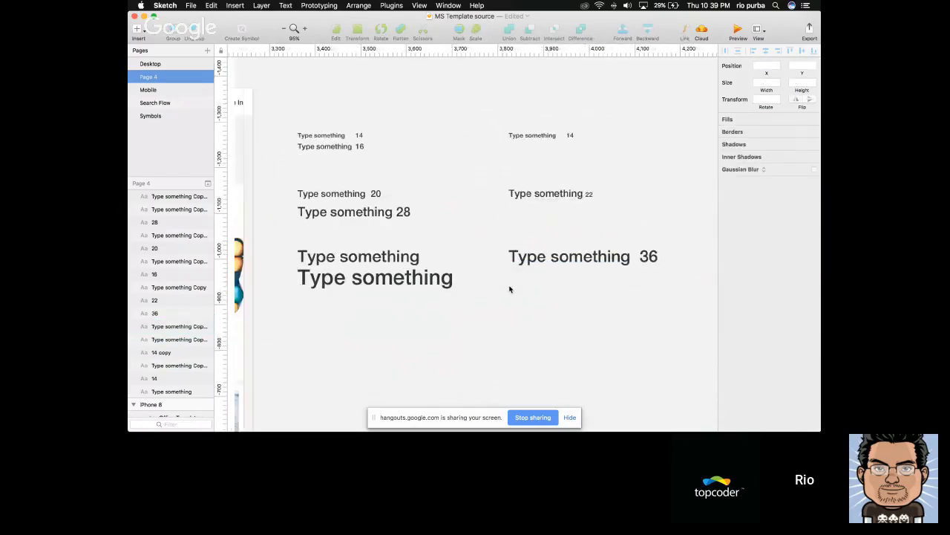
# Set the size 36 sample text's weight to Light and move its 36 label closer to it
pyautogui.hscroll(5, 510, 288)
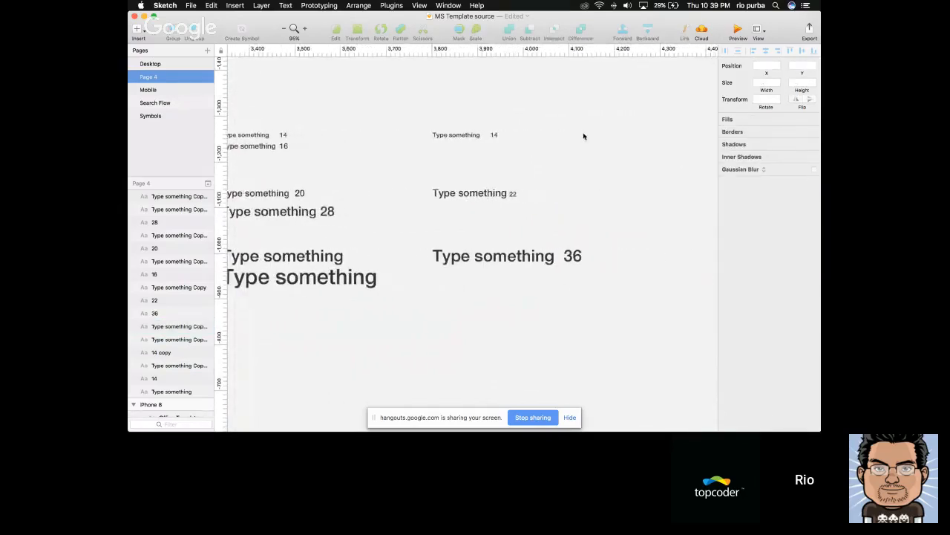
pyautogui.click(487, 257)
pyautogui.click(784, 168)
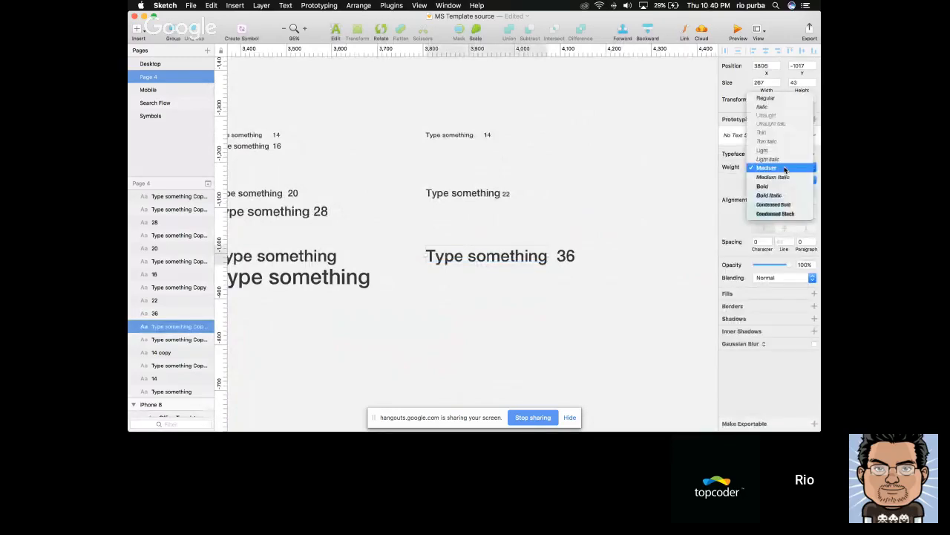
pyautogui.click(765, 152)
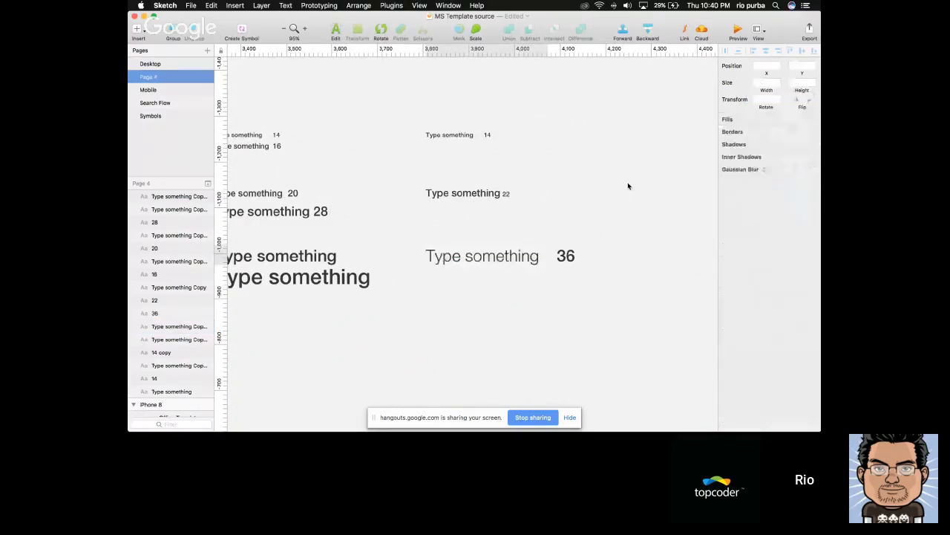
pyautogui.click(627, 181)
pyautogui.moveTo(570, 257); pyautogui.dragTo(555, 257)
pyautogui.click(604, 231)
# Create a new text style from the size 14 sample in the 14, 22, 36 column and name it as the body text style
pyautogui.hscroll(1, 606, 232)
pyautogui.hscroll(1, 604, 231)
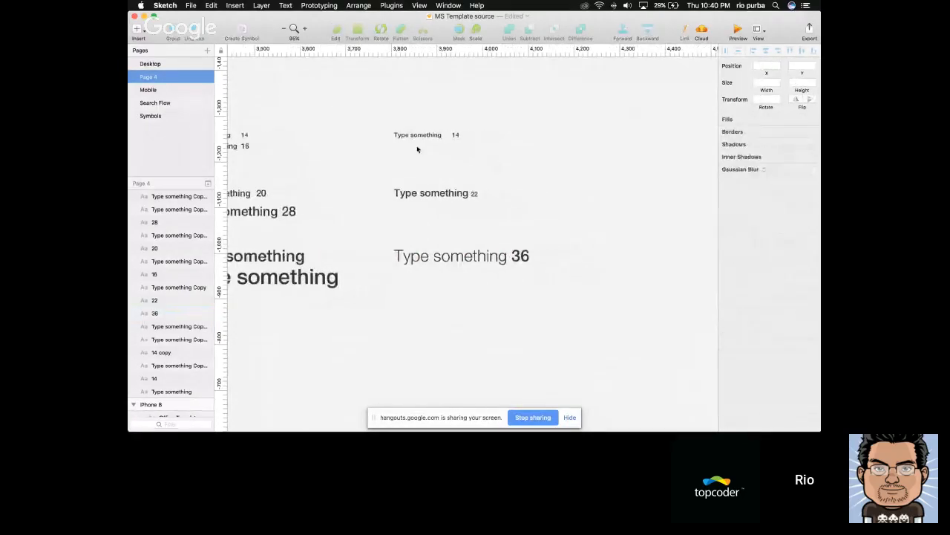
pyautogui.click(420, 135)
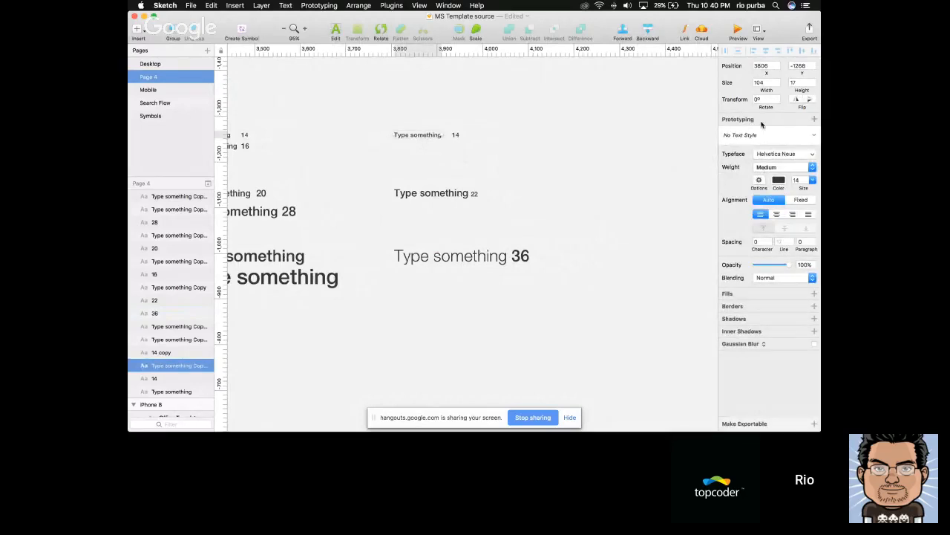
pyautogui.click(735, 136)
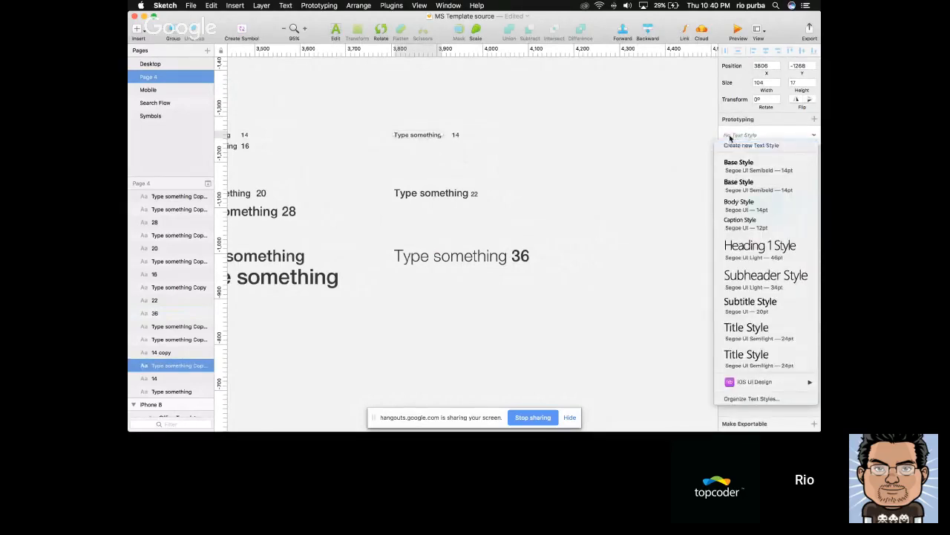
pyautogui.click(731, 136)
pyautogui.click(748, 137)
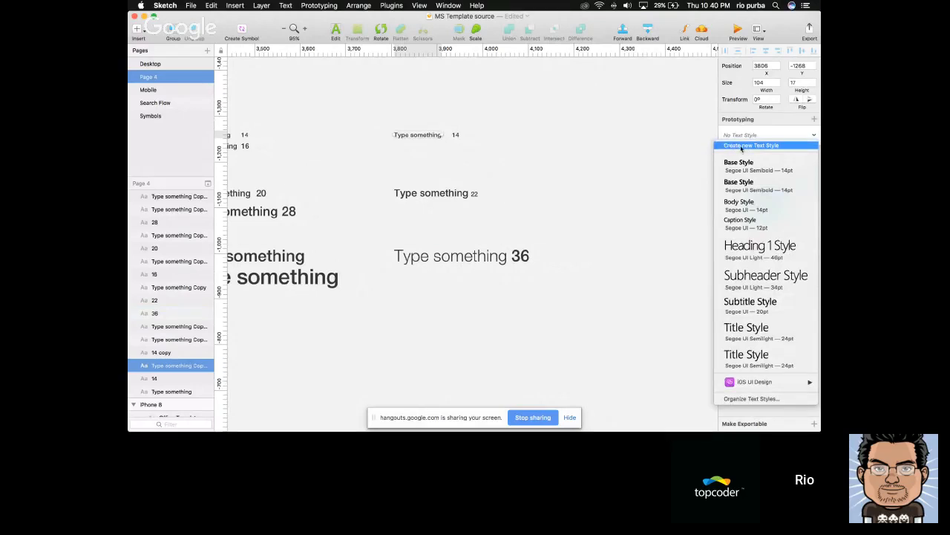
pyautogui.click(742, 146)
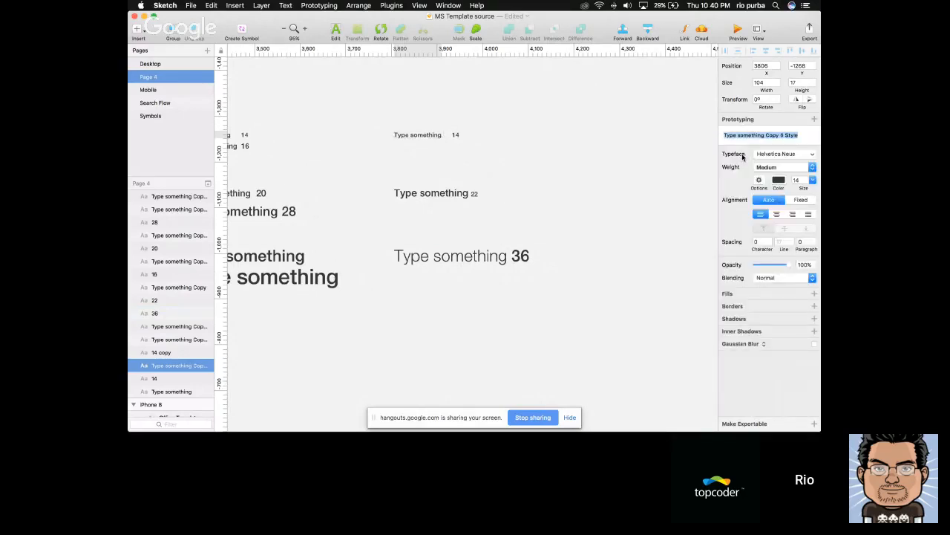
pyautogui.write('BodyT')
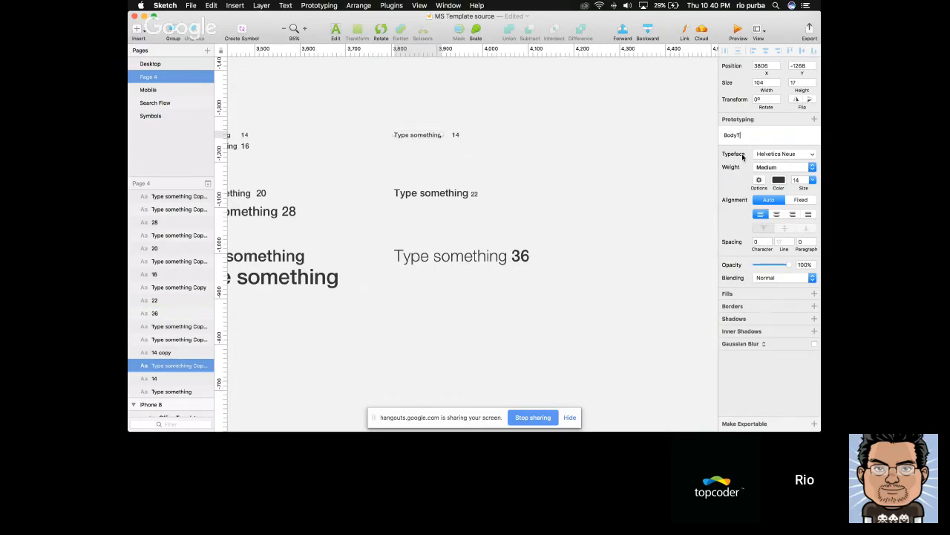
pyautogui.press('Return')
# Create a new text style from the size 36 sample and name it Main Title H1
pyautogui.click(441, 196)
pyautogui.click(435, 263)
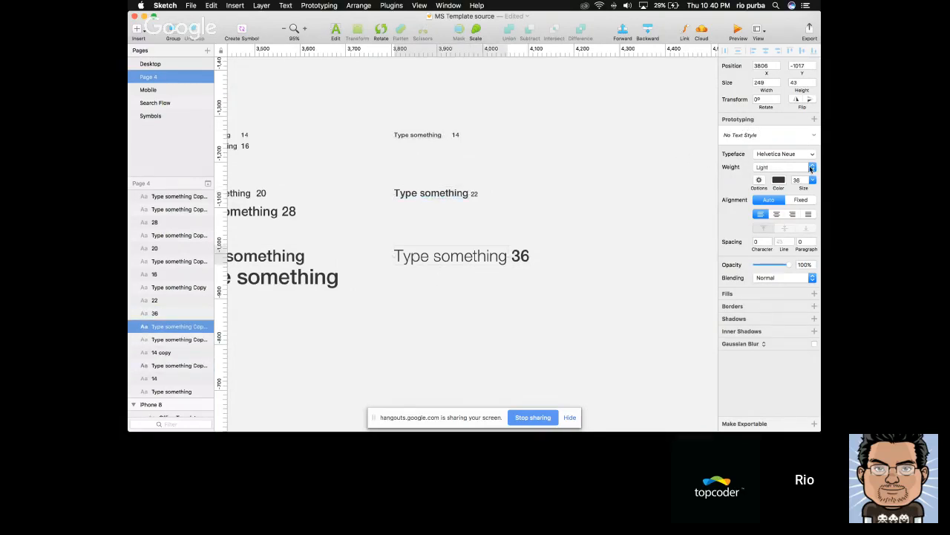
pyautogui.click(756, 136)
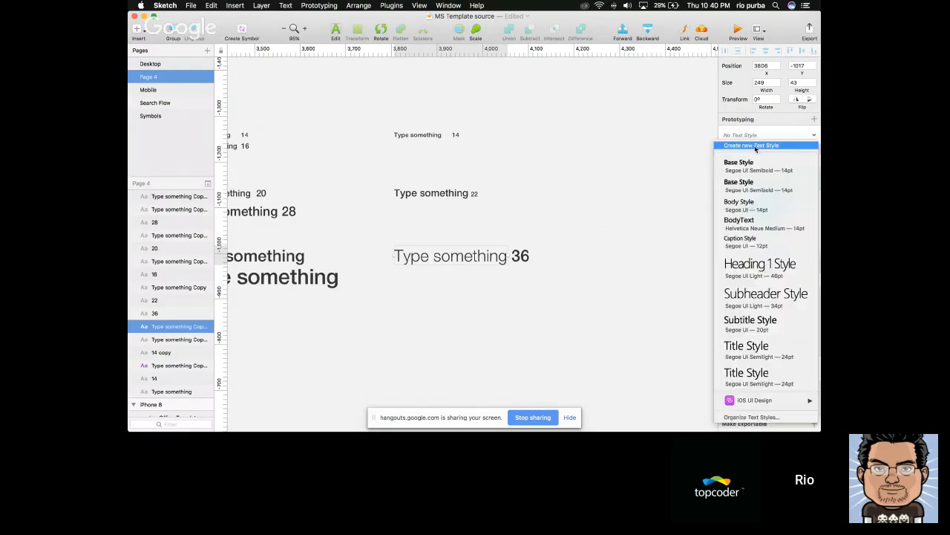
pyautogui.click(750, 145)
pyautogui.write('Mai')
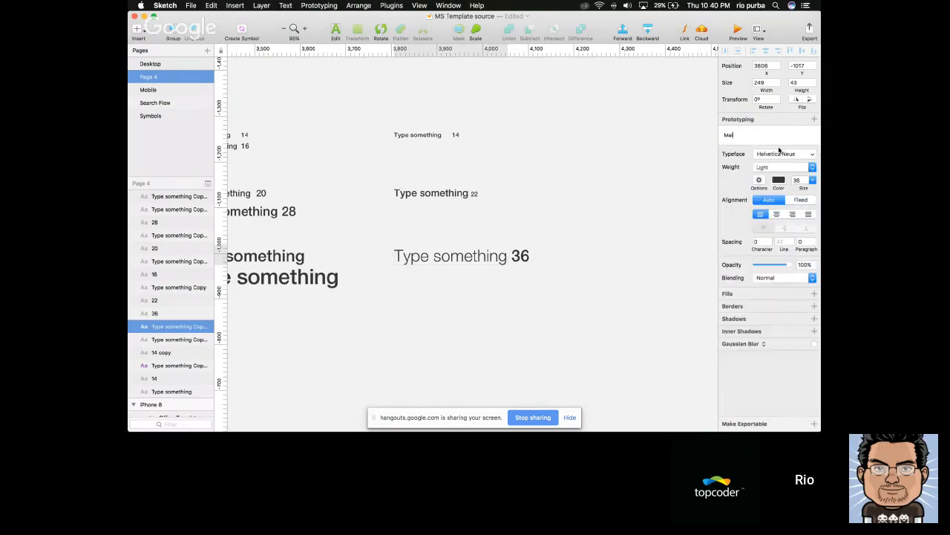
pyautogui.write('n Title H1')
pyautogui.press('Return')
pyautogui.click(660, 203)
# Add a text box about 621 by 96 px beside the samples reading "This is a sample paragraph that made by" plus the author's name
pyautogui.scroll(-5, 660, 204)
pyautogui.hscroll(3, 659, 204)
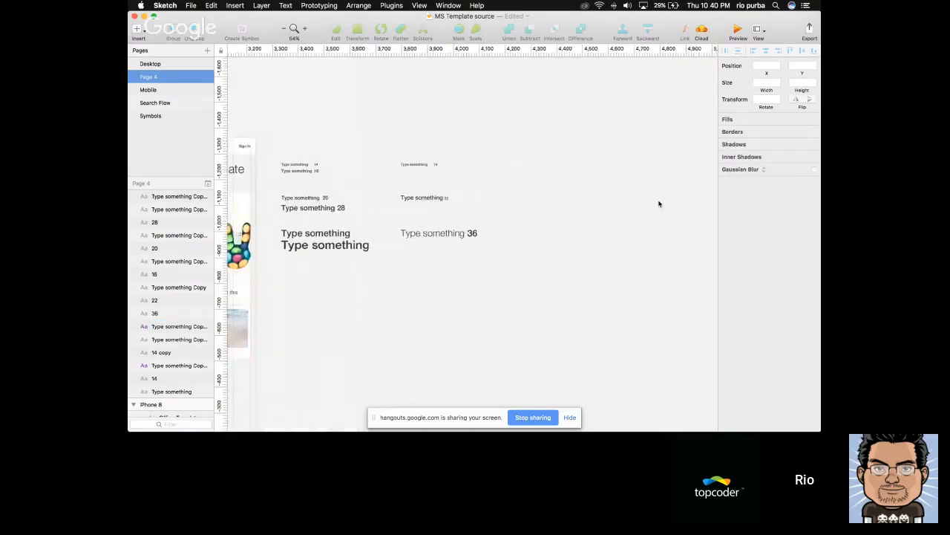
pyautogui.scroll(4, 659, 203)
pyautogui.press('t')
pyautogui.moveTo(408, 157); pyautogui.dragTo(638, 227)
pyautogui.write('This is')
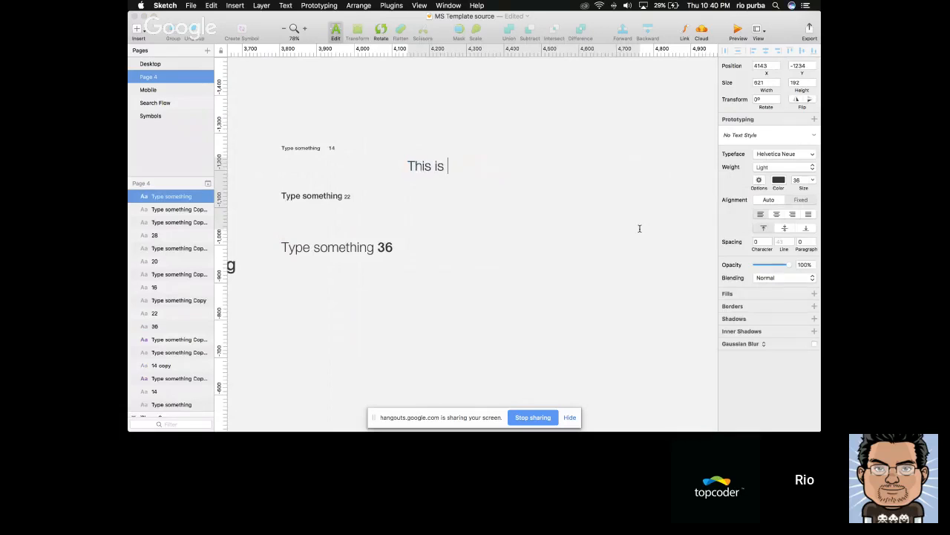
pyautogui.write(' a sample parag')
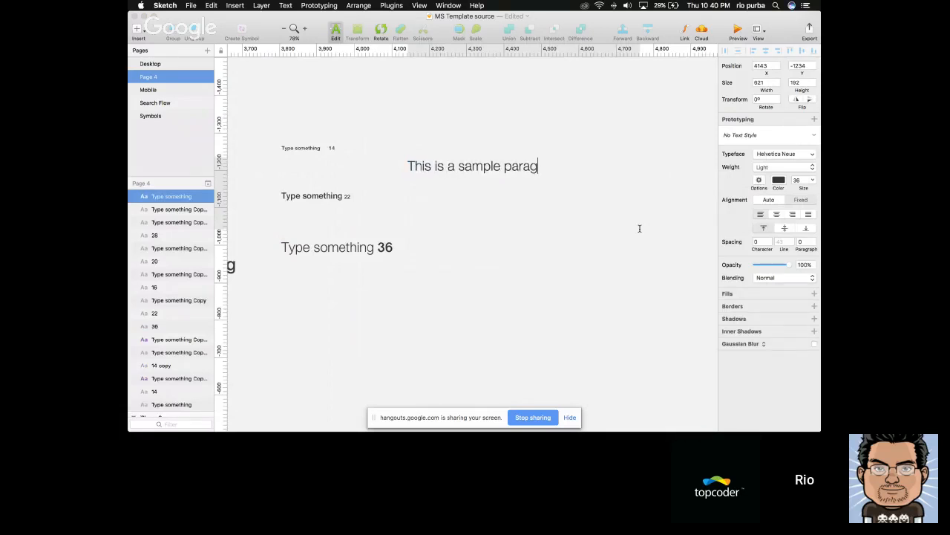
pyautogui.write('raph that made by Riopurba')
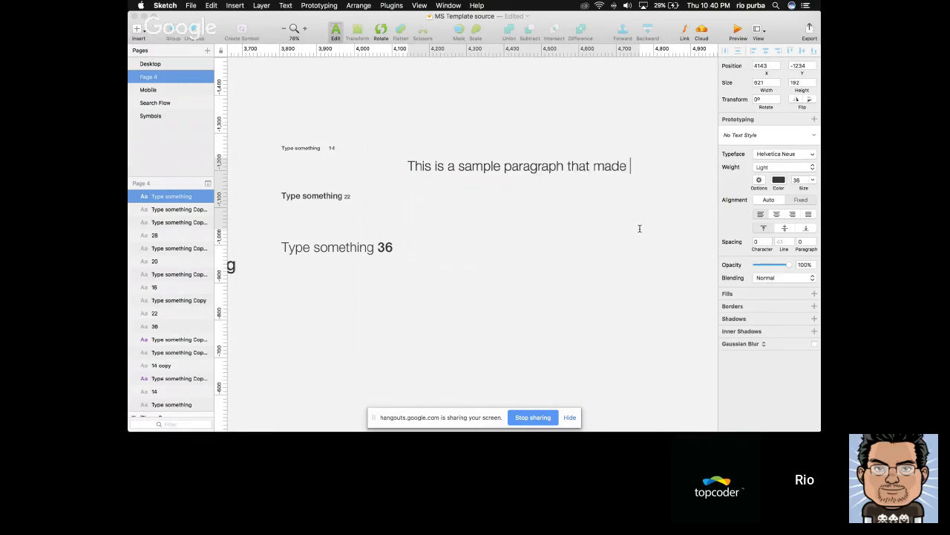
pyautogui.press('Escape')
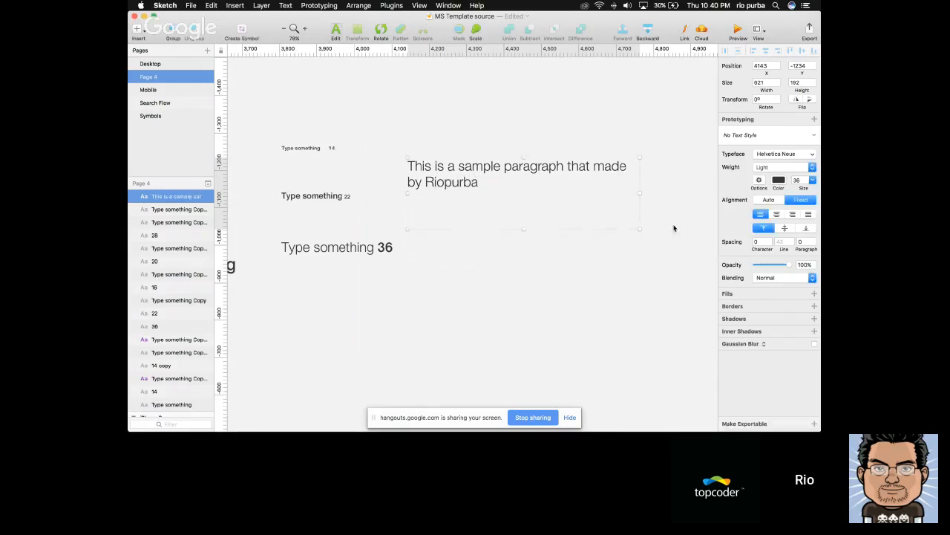
pyautogui.moveTo(522, 227); pyautogui.dragTo(523, 195)
pyautogui.click(465, 151)
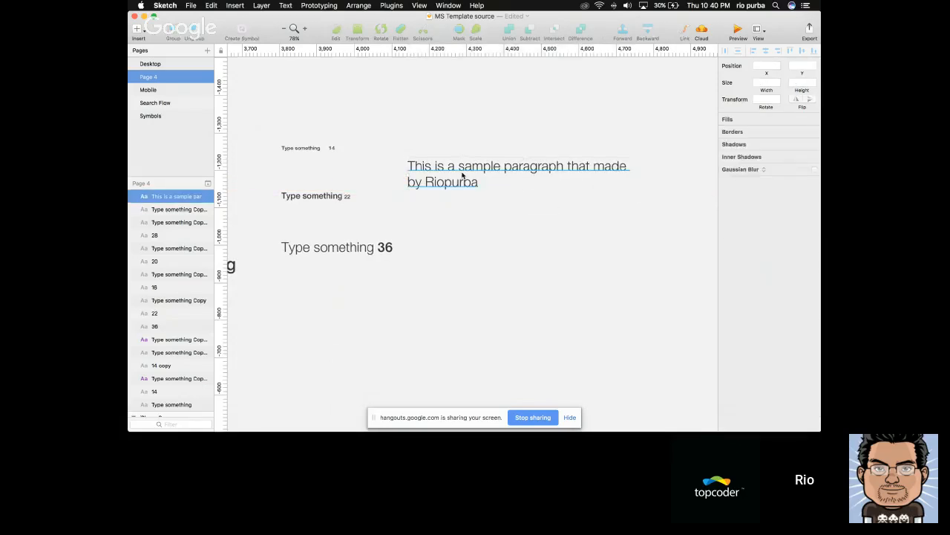
# Apply the BodyText text style to the sample paragraph and move it in line with the size 14 sample
pyautogui.click(465, 176)
pyautogui.click(770, 136)
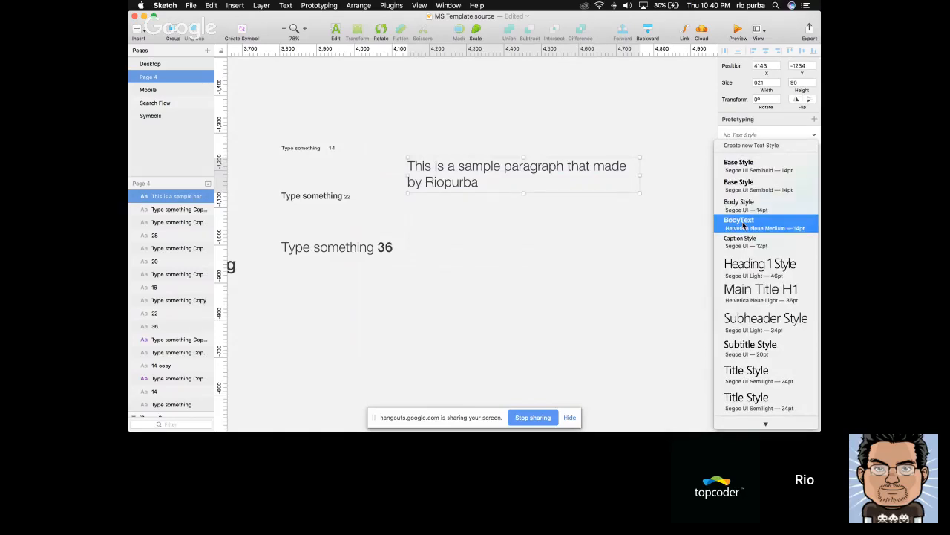
pyautogui.click(752, 222)
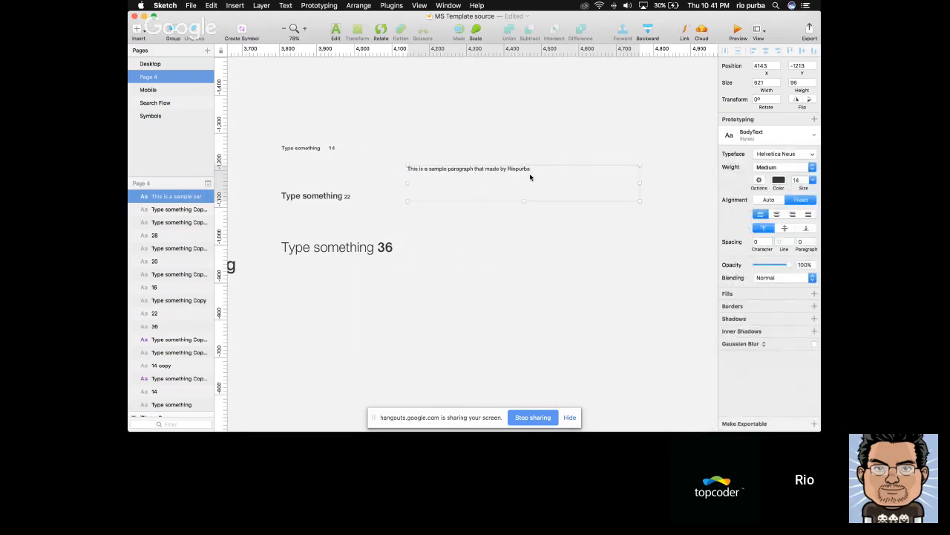
pyautogui.moveTo(497, 170); pyautogui.dragTo(462, 148)
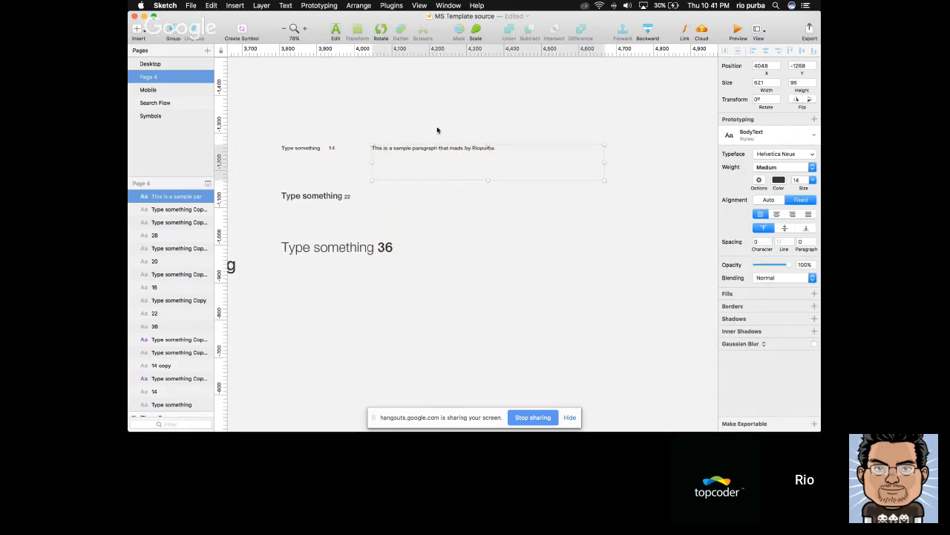
pyautogui.click(374, 133)
# Check the text styles of the sample paragraph and the size 36 sample, and apply Main Title H1 to the paragraph
pyautogui.scroll(2, 375, 135)
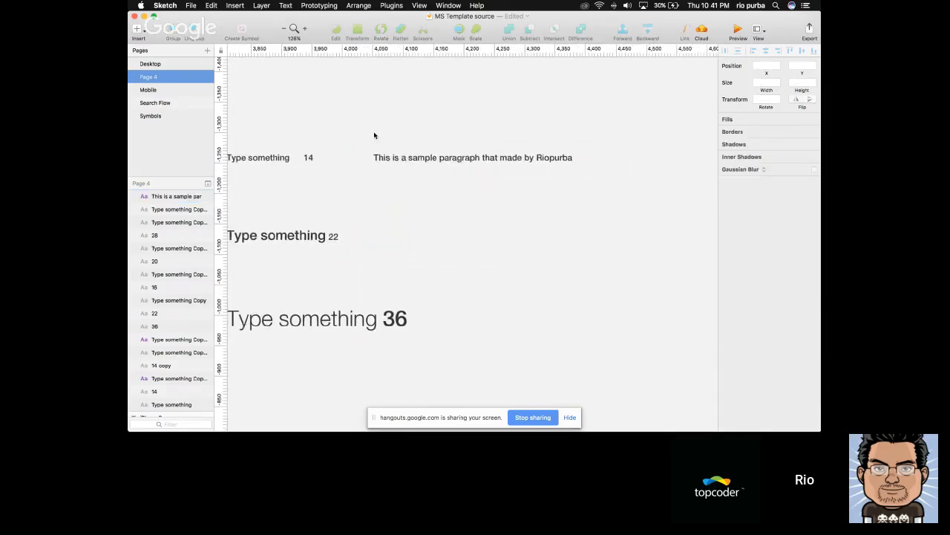
pyautogui.scroll(3, 375, 134)
pyautogui.click(435, 185)
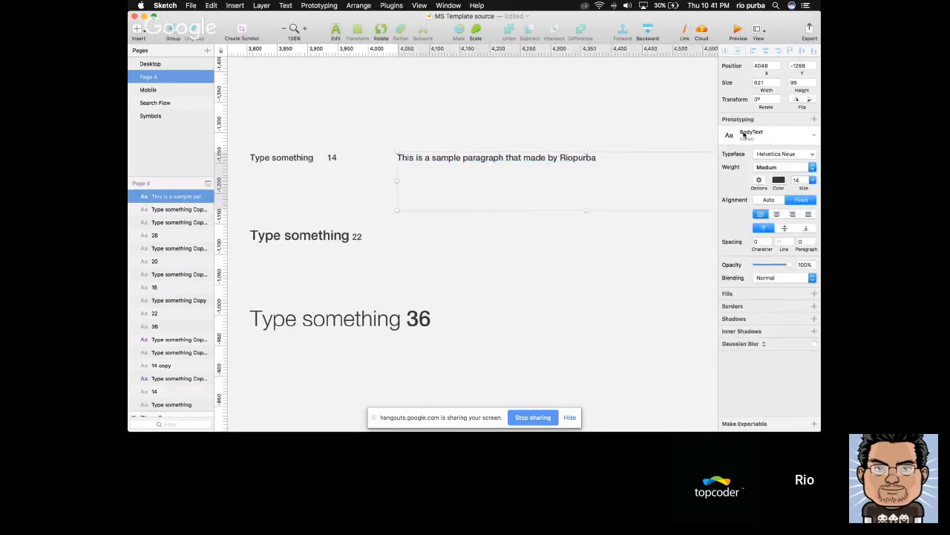
pyautogui.click(760, 135)
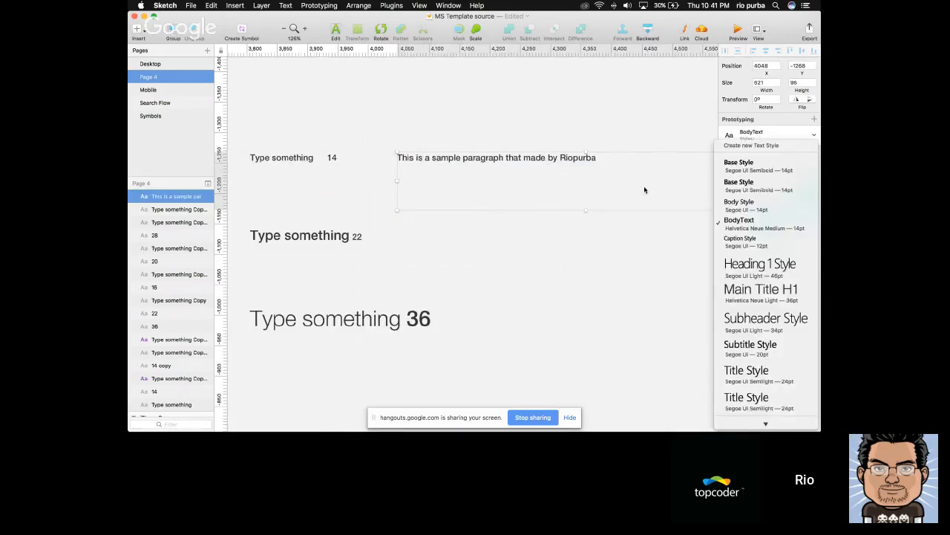
pyautogui.click(308, 315)
pyautogui.click(308, 315)
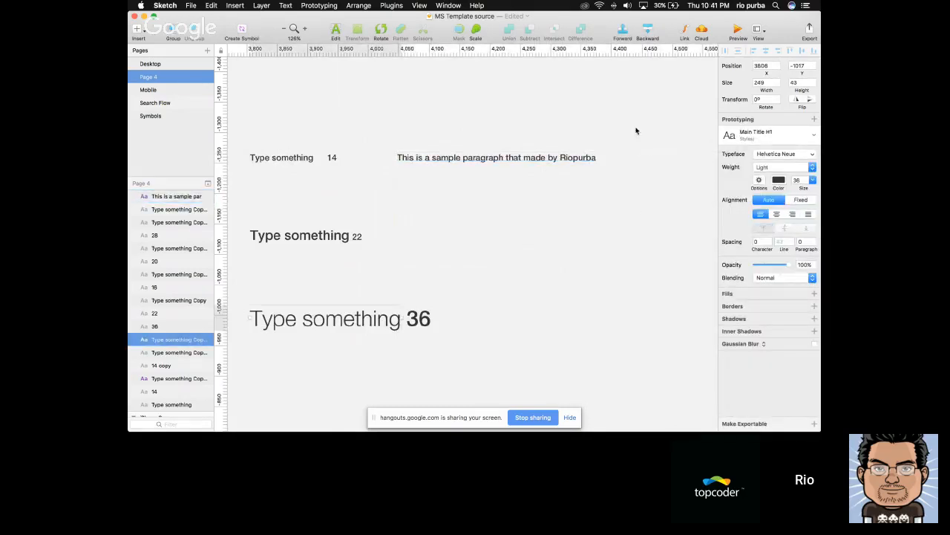
pyautogui.click(488, 165)
pyautogui.click(758, 134)
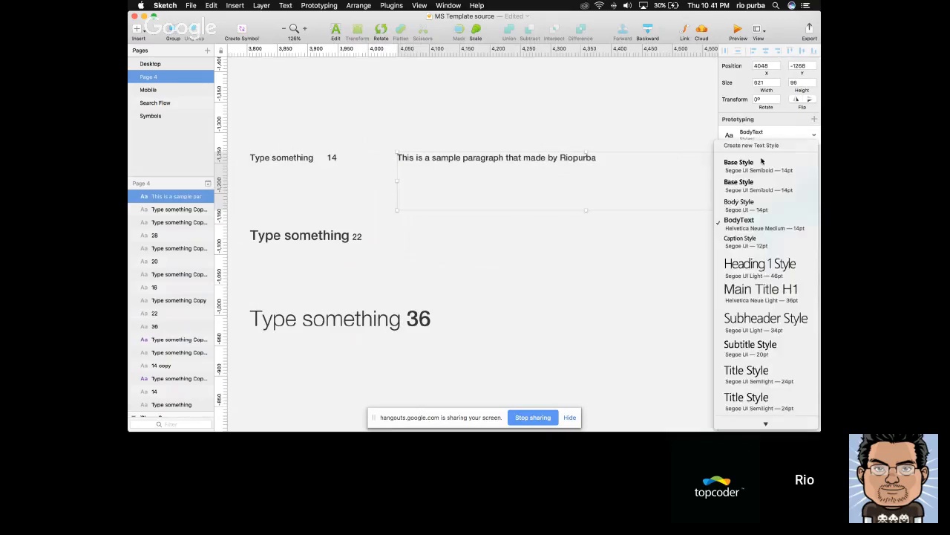
pyautogui.click(770, 297)
pyautogui.click(646, 280)
# Delete the sample paragraph beside the 14, 22 and 36 samples
pyautogui.scroll(-5, 647, 280)
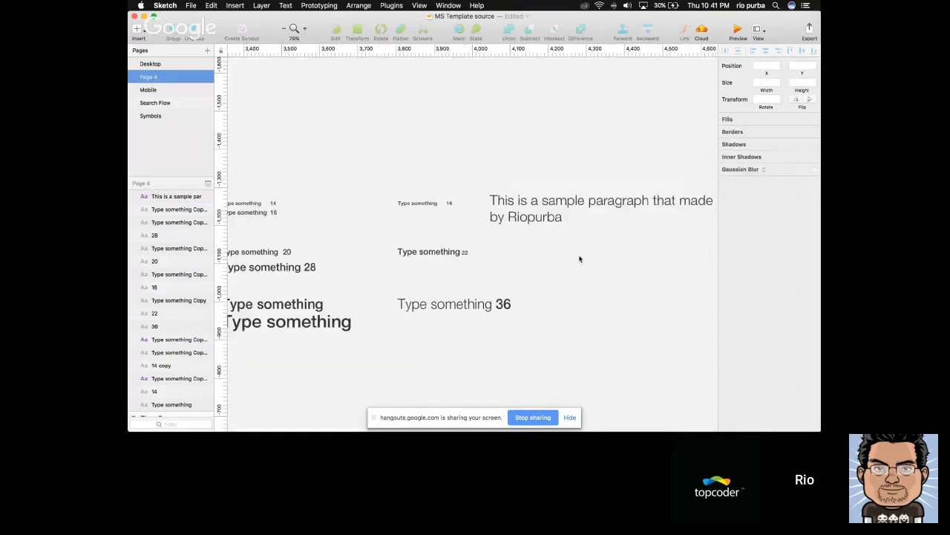
pyautogui.click(558, 234)
pyautogui.press('BackSpace')
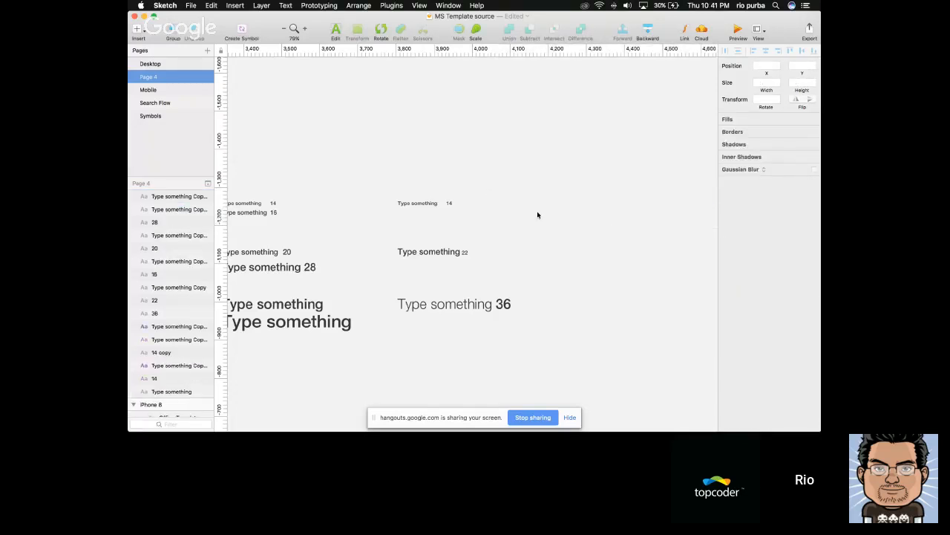